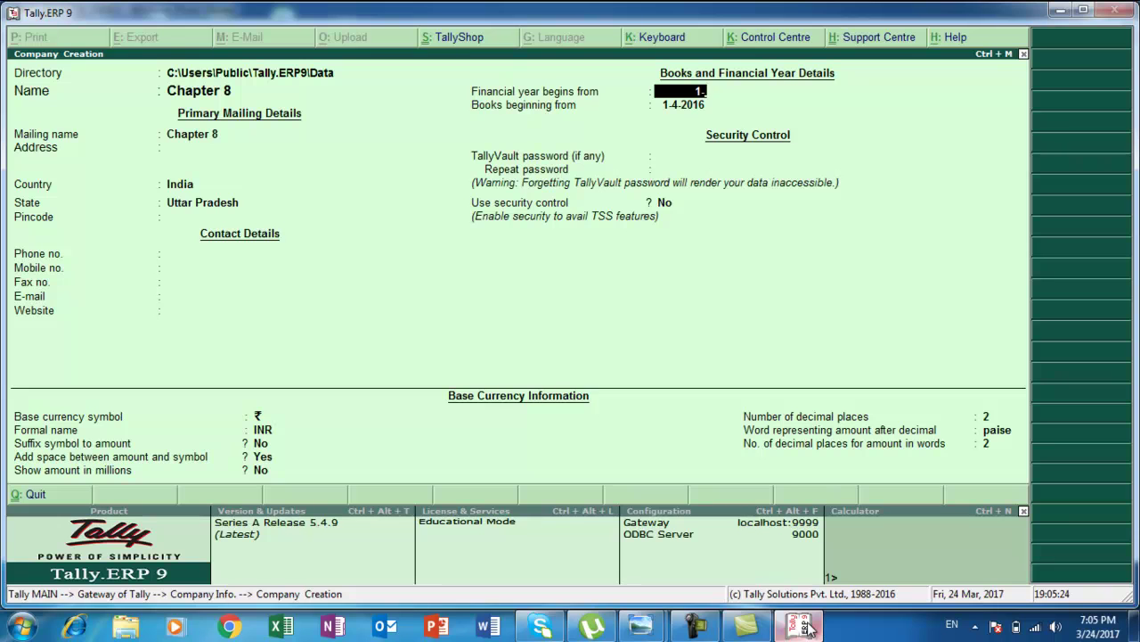
# Set the financial year of company Chapter 8 to begin on 1-4-2013, create the company with the remaining defaults, and return to the Gateway of Tally.
pyautogui.write('2013')
pyautogui.press('Return')
pyautogui.press('Return')
pyautogui.press('Return')
pyautogui.press('Return')
pyautogui.press('Return')
pyautogui.press('Return')
pyautogui.press('Return')
pyautogui.press('Return')
pyautogui.press('Return')
pyautogui.press('Return')
pyautogui.press('Return')
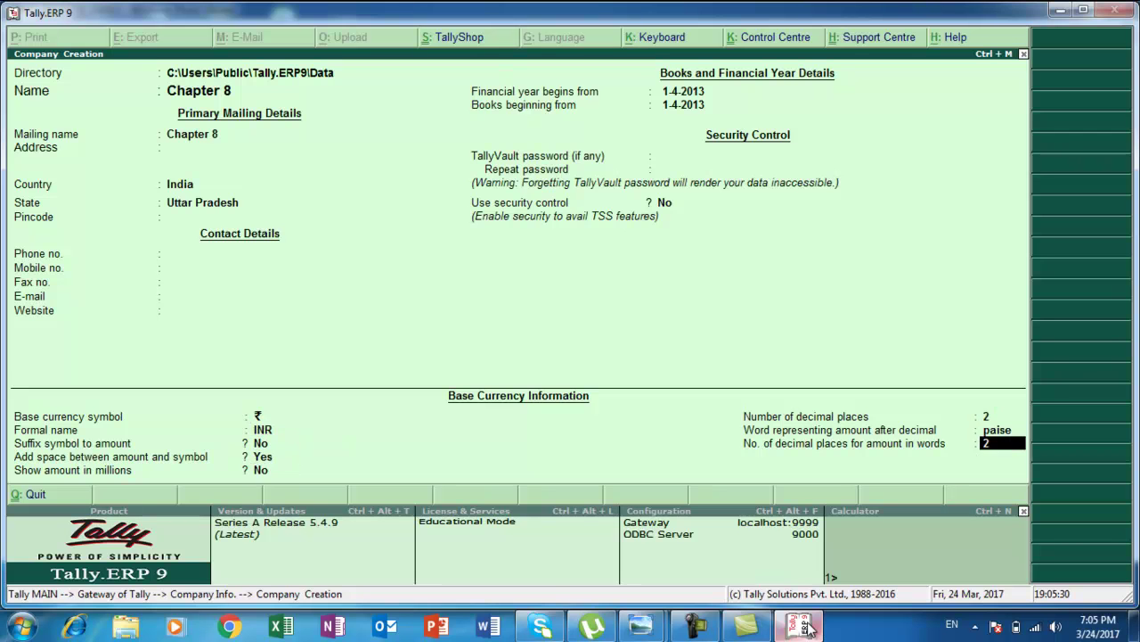
pyautogui.press('Return')
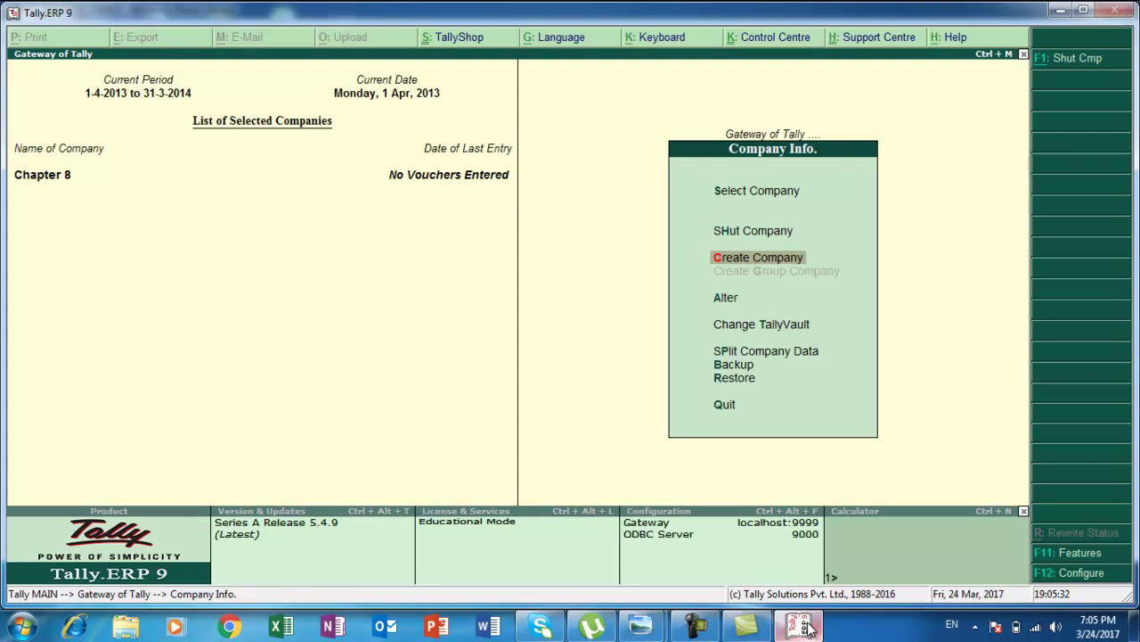
pyautogui.press('Escape')
pyautogui.press('Escape')
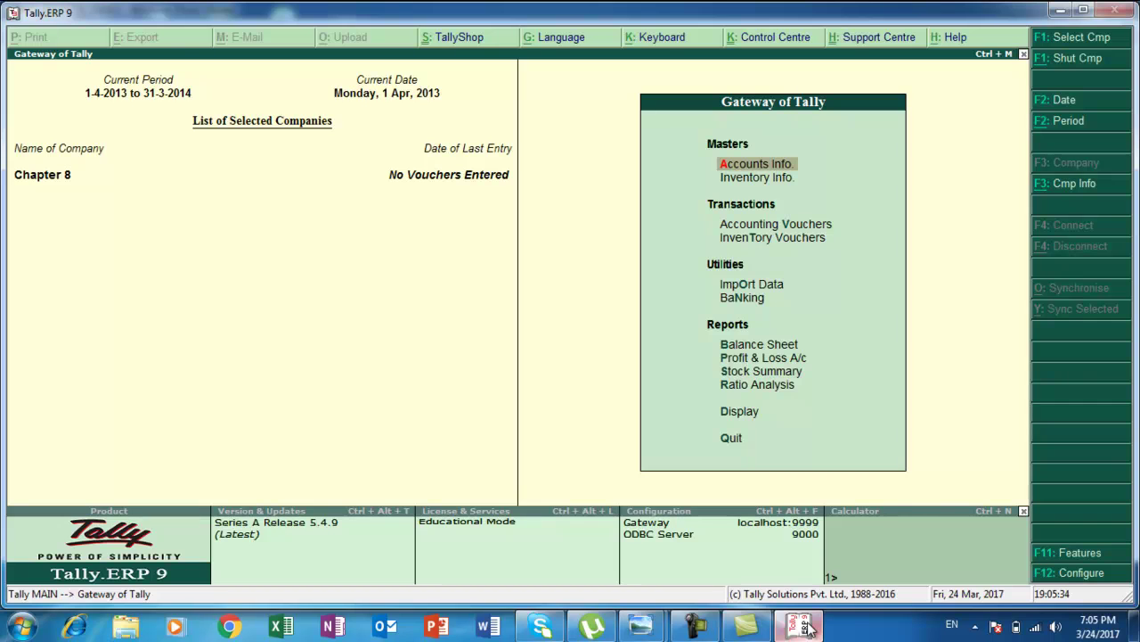
# Check the opening balances in the assignment photo, and begin a single ledger in Tally named Capital under Capital Account.
pyautogui.click(802, 627)
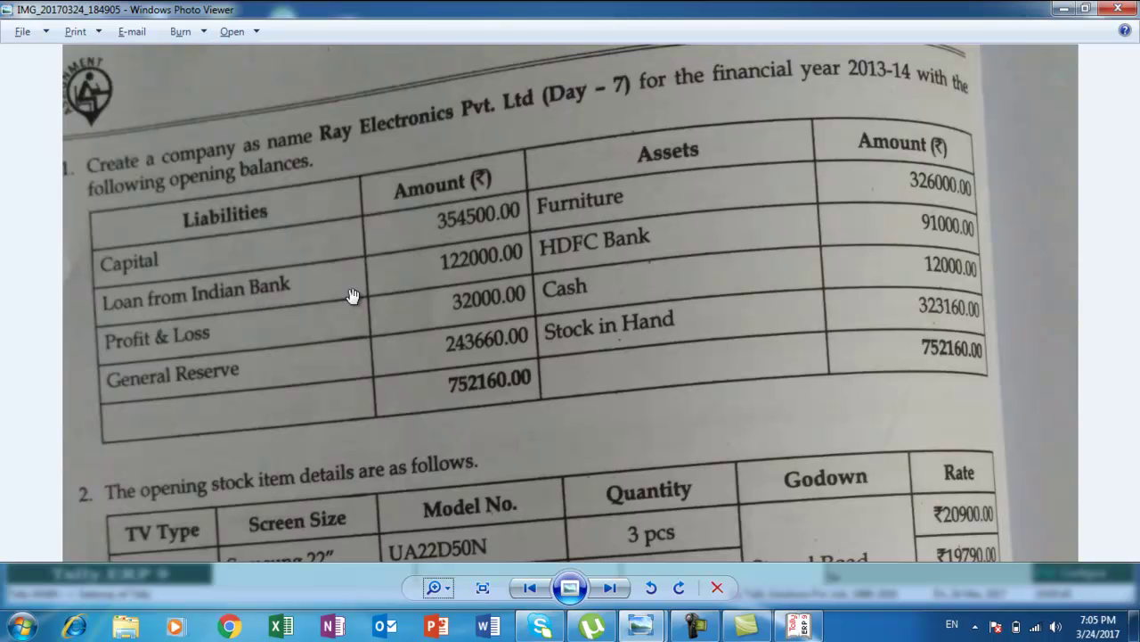
pyautogui.hotkey('alt', 'Tab')
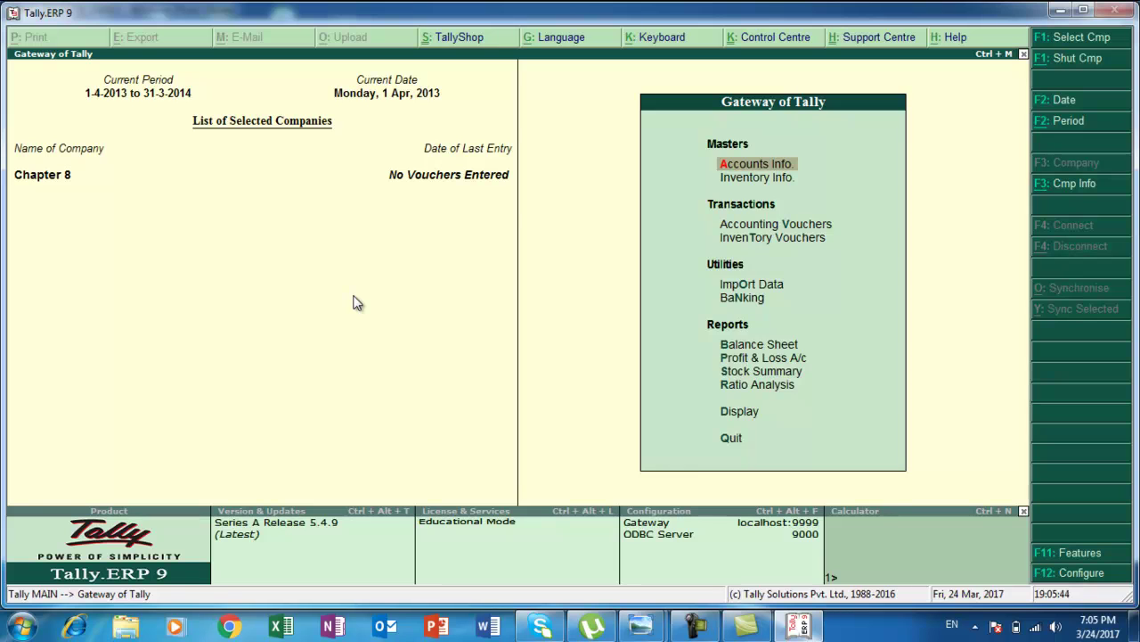
pyautogui.press('Return')
pyautogui.press('Down')
pyautogui.press('Return')
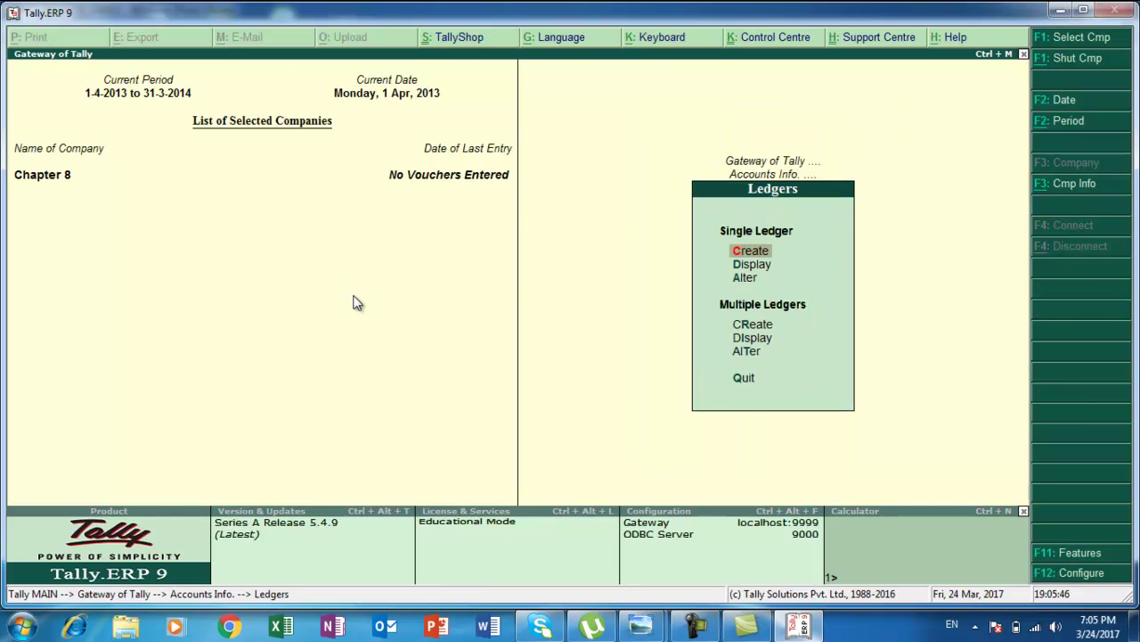
pyautogui.press('Return')
pyautogui.write('Capital')
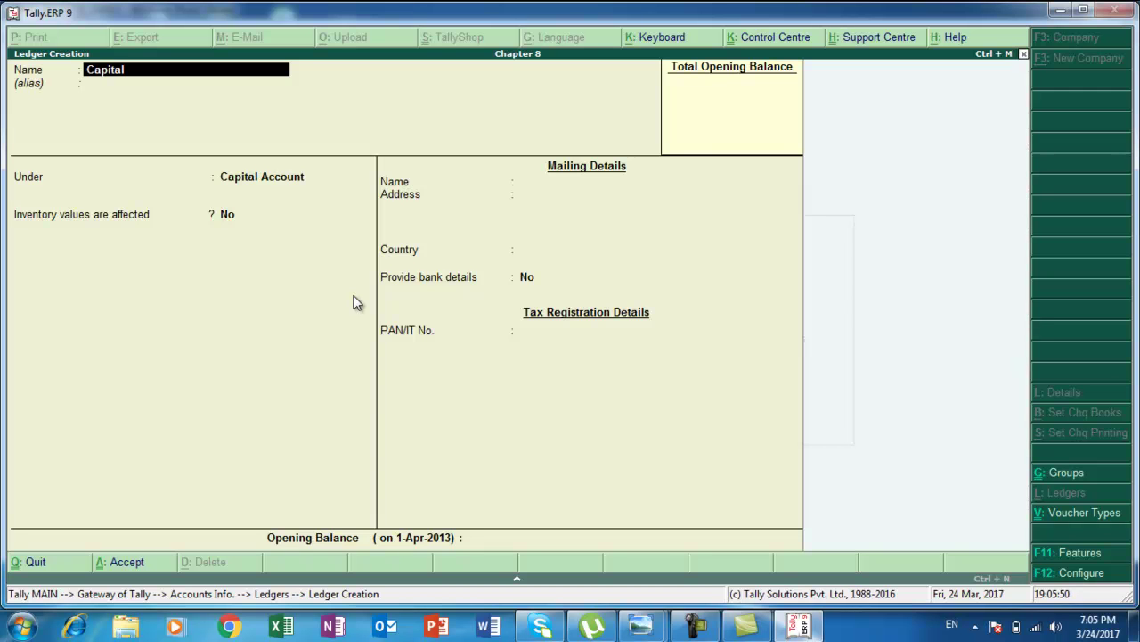
pyautogui.press('Return')
pyautogui.press('Return')
pyautogui.press('Return')
pyautogui.press('Return')
pyautogui.press('Return')
pyautogui.press('Return')
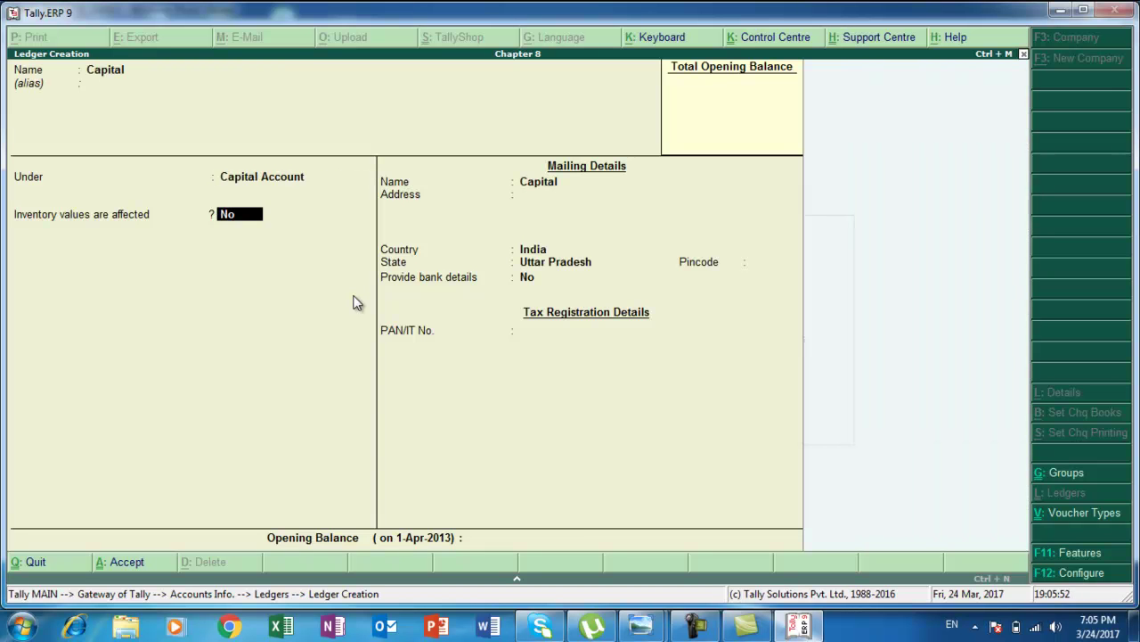
# Keep the default details of the Capital ledger, set its opening balance to 354500, and save it.
pyautogui.press('Return')
pyautogui.press('Return')
pyautogui.press('Return')
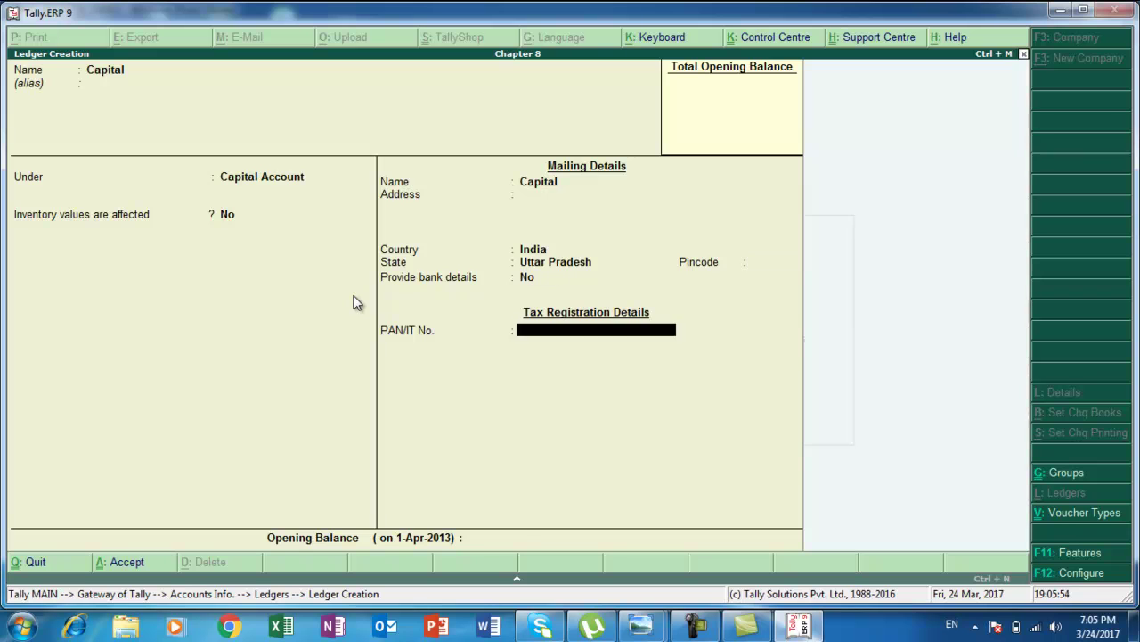
pyautogui.press('Return')
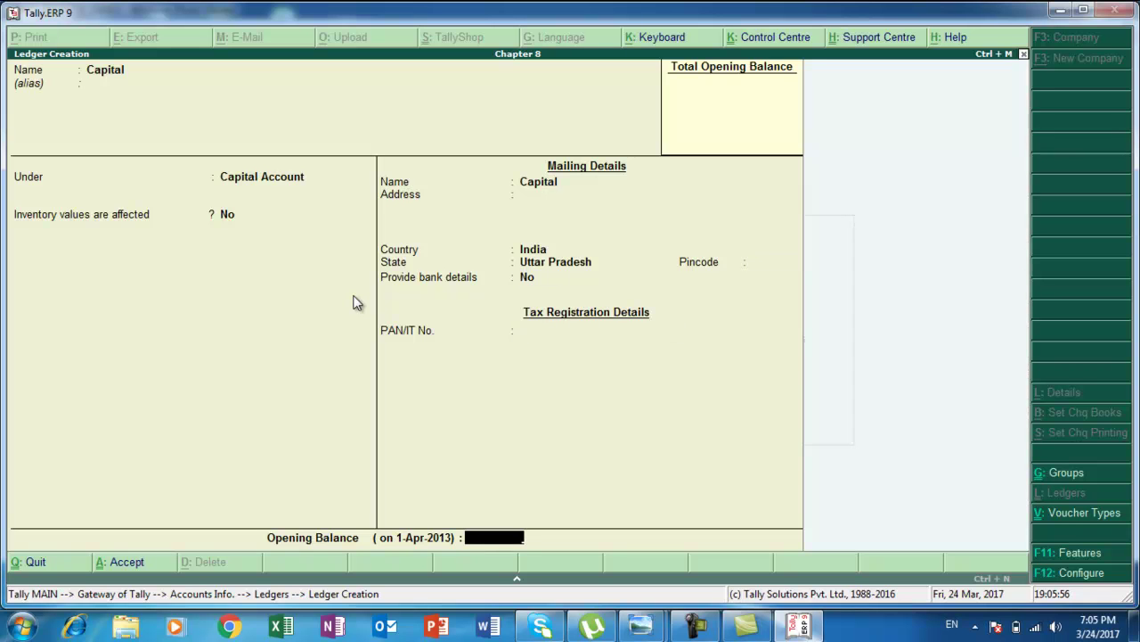
pyautogui.write('354500')
pyautogui.press('Return')
pyautogui.press('Return')
pyautogui.press('Return')
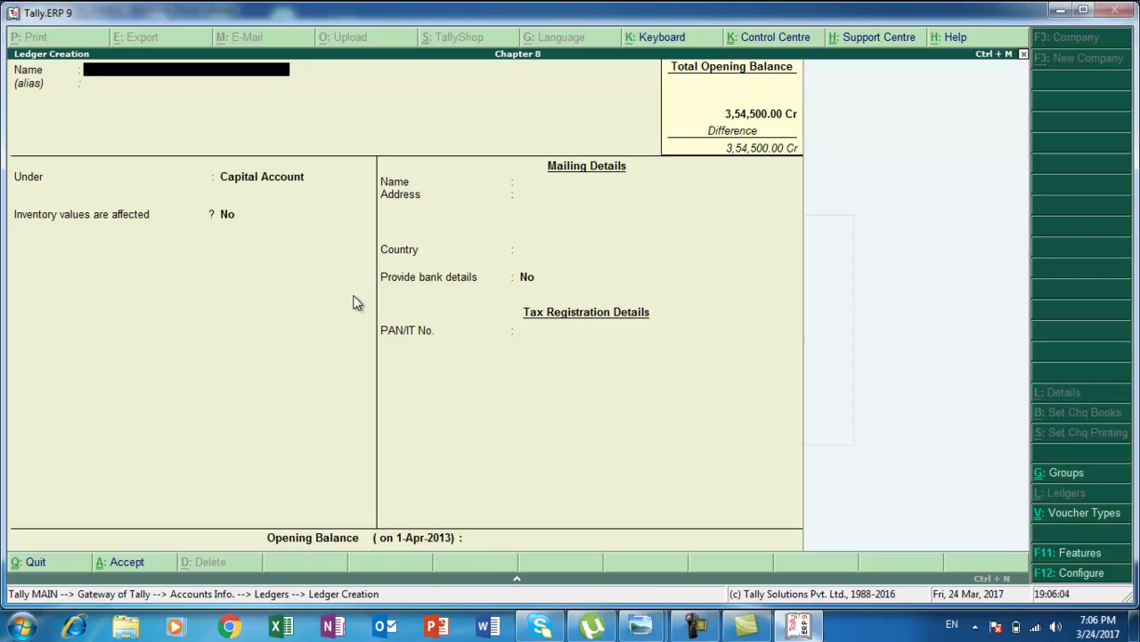
# After consulting the assignment photo, name a new ledger Loan From Indian Bank and place it under Secured Loans.
pyautogui.hotkey('alt', 'Tab')
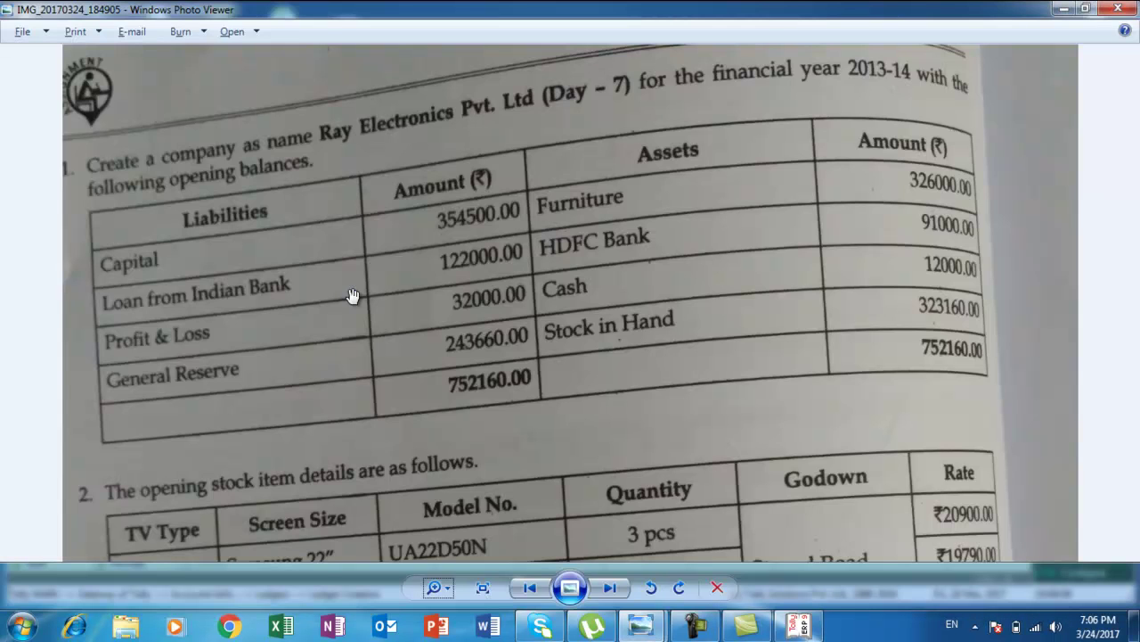
pyautogui.hotkey('alt', 'Tab')
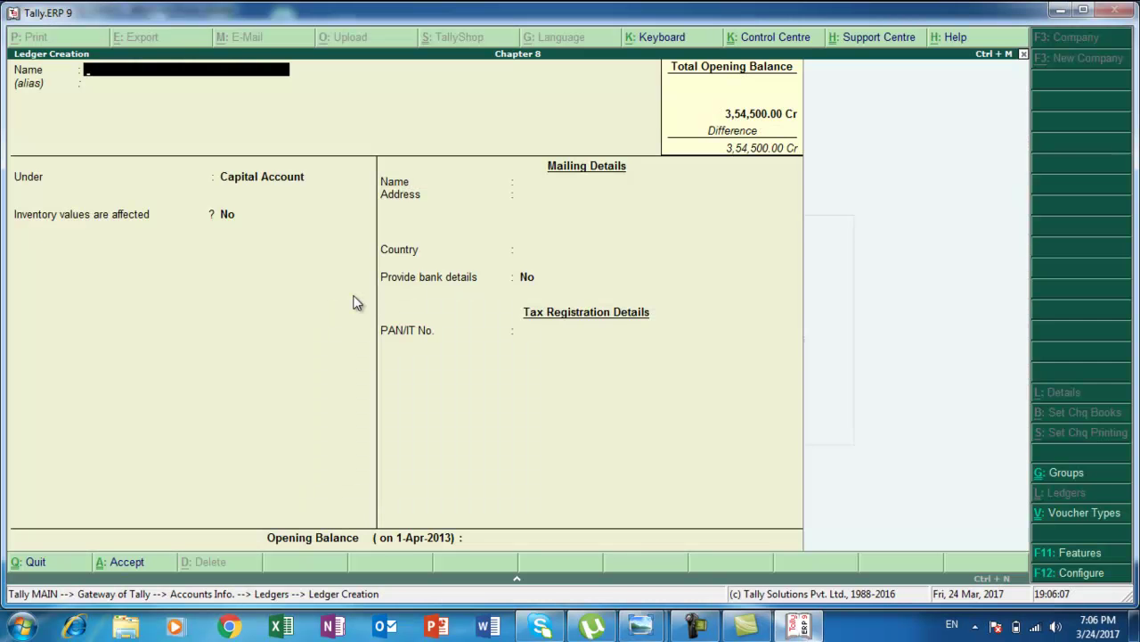
pyautogui.write('Loan from indian bank')
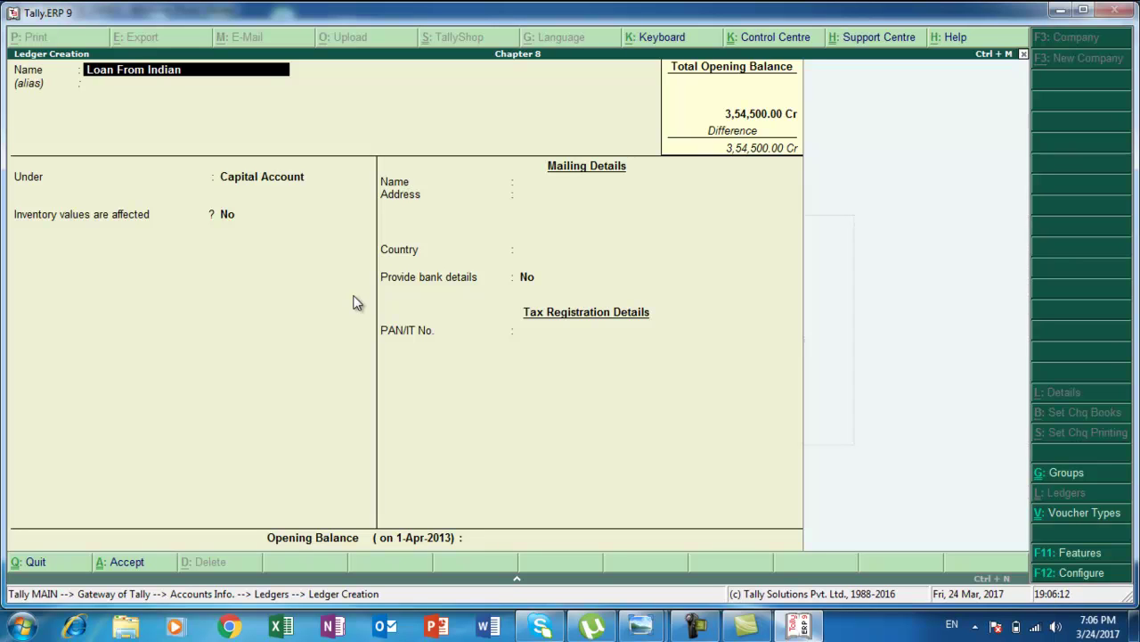
pyautogui.press('Return')
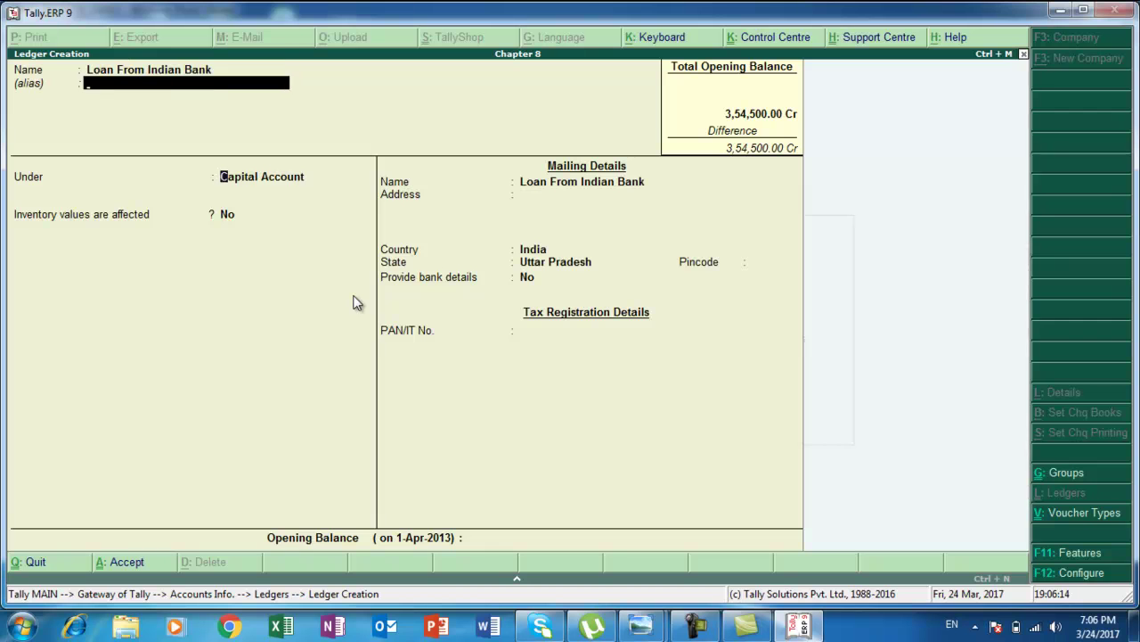
pyautogui.press('Return')
pyautogui.write('s')
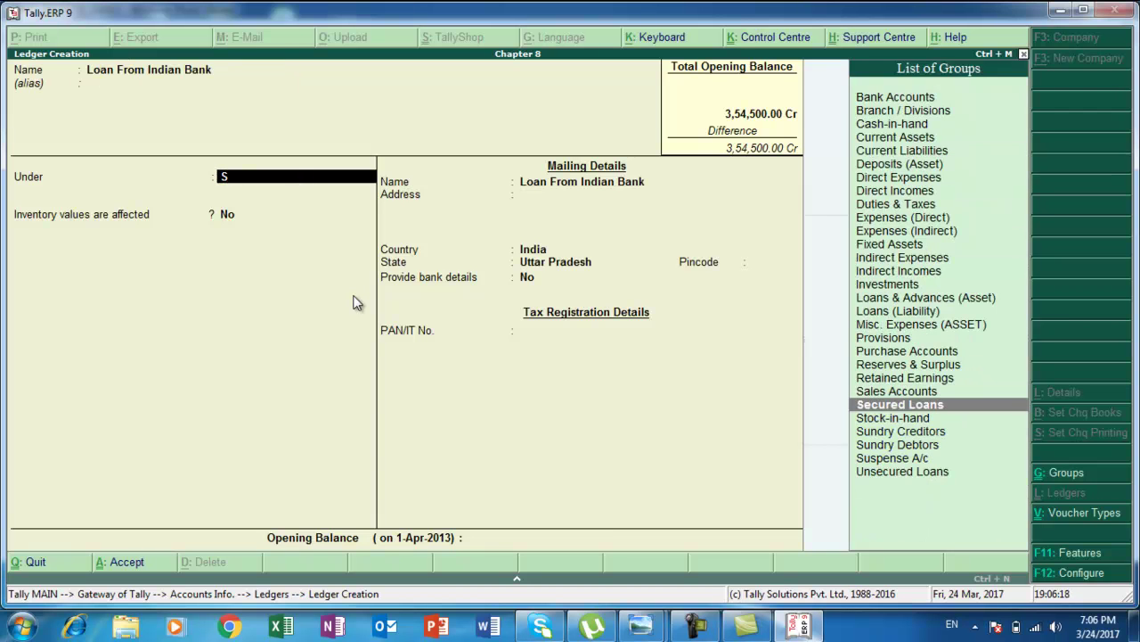
pyautogui.press('Return')
# Give the Loan From Indian Bank ledger an opening balance of 122000, leave its mailing details at default, and save it.
pyautogui.press('Return')
pyautogui.press('Return')
pyautogui.press('Return')
pyautogui.press('Return')
pyautogui.press('Return')
pyautogui.press('Return')
pyautogui.press('Return')
pyautogui.press('Return')
pyautogui.press('Return')
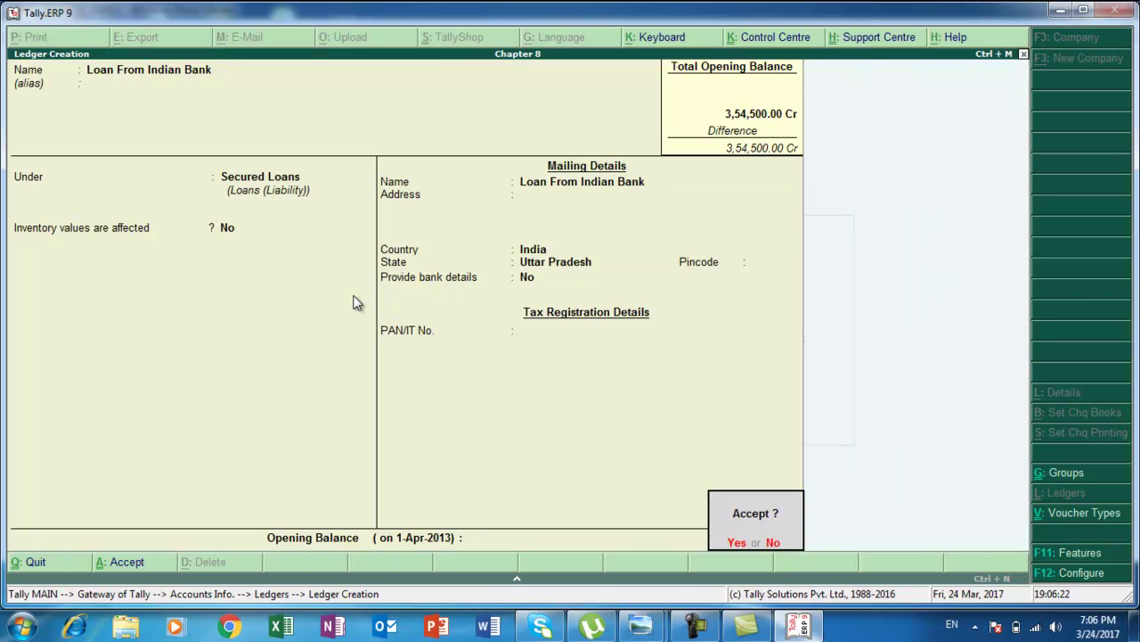
pyautogui.press('Escape')
pyautogui.write('122000')
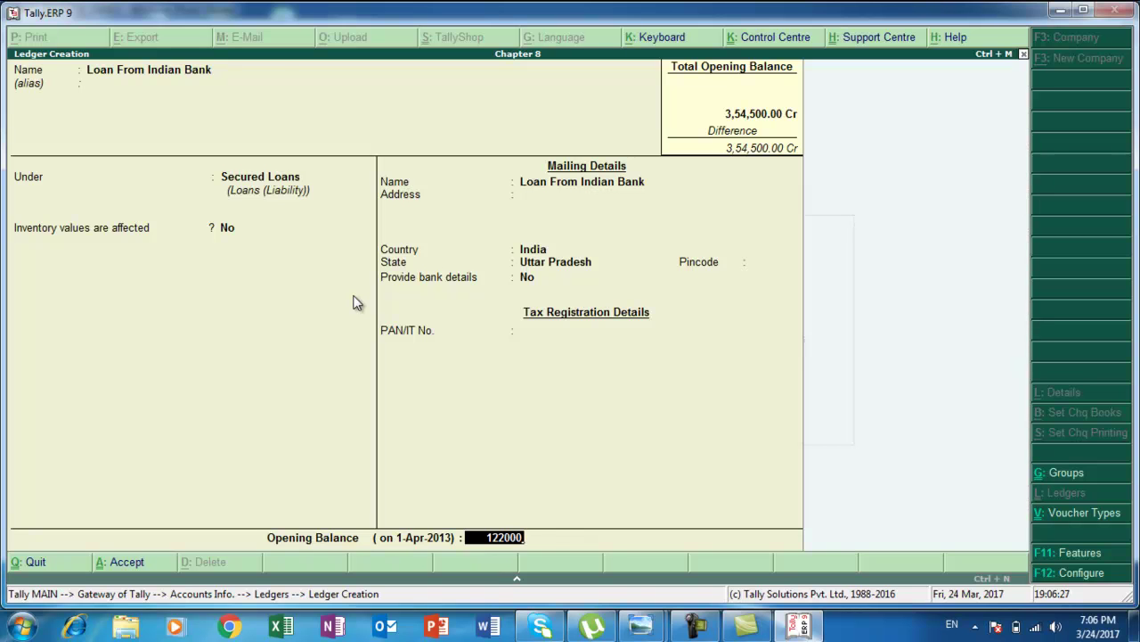
pyautogui.press('Return')
pyautogui.press('Return')
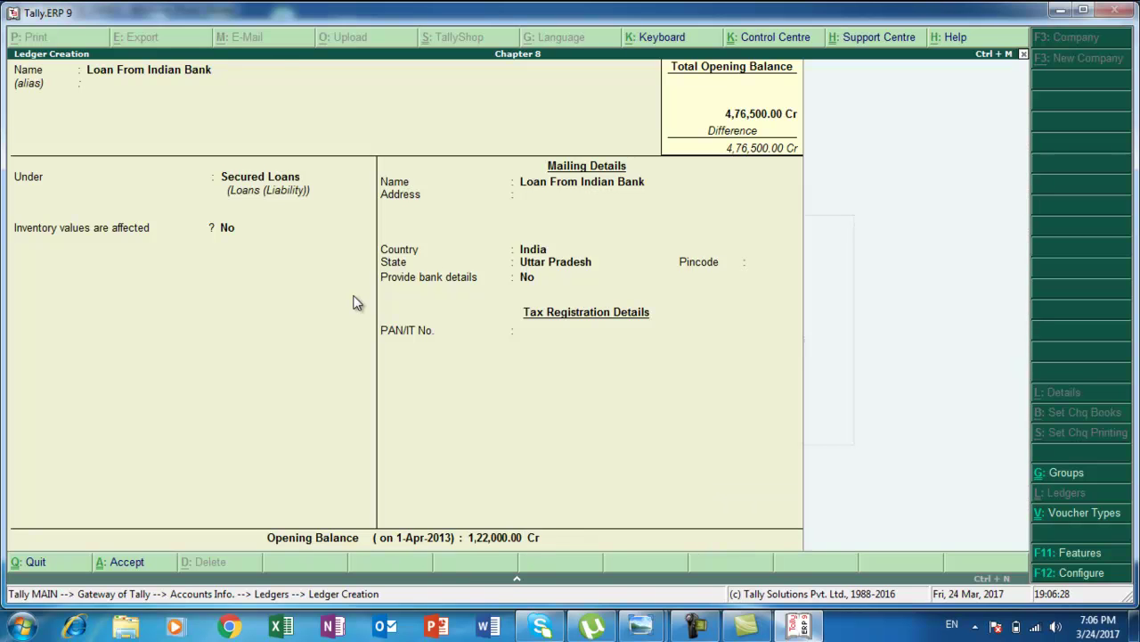
# After consulting the assignment photo, name a new ledger General Reserve and place it under Reserves & Surplus.
pyautogui.hotkey('alt', 'Tab')
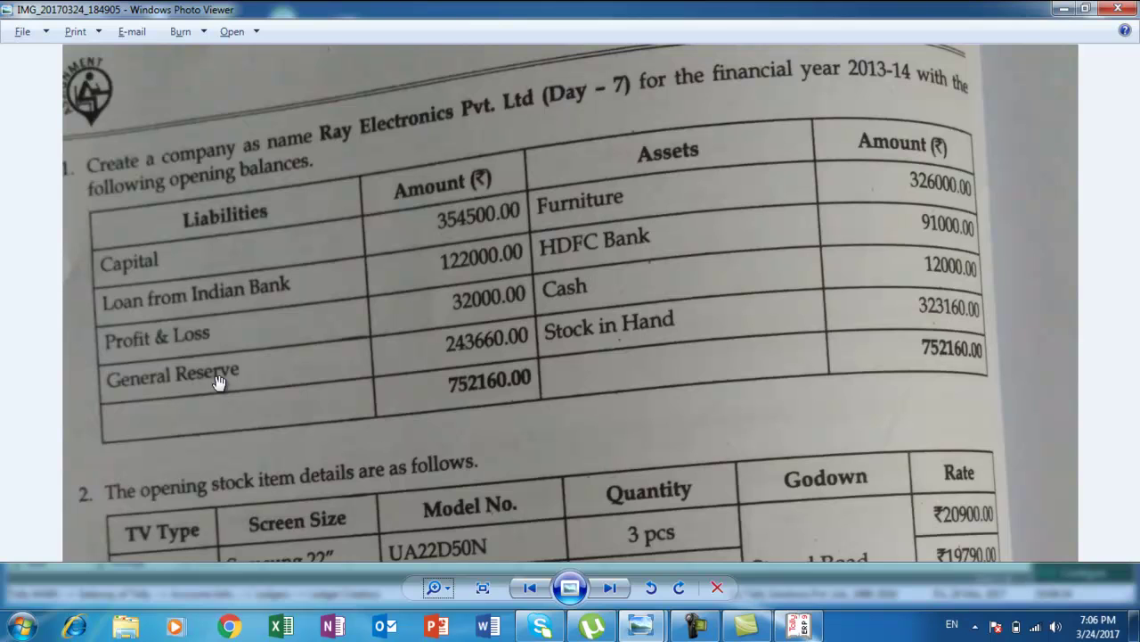
pyautogui.hotkey('alt', 'Tab')
pyautogui.write('General Reserve')
pyautogui.press('Return')
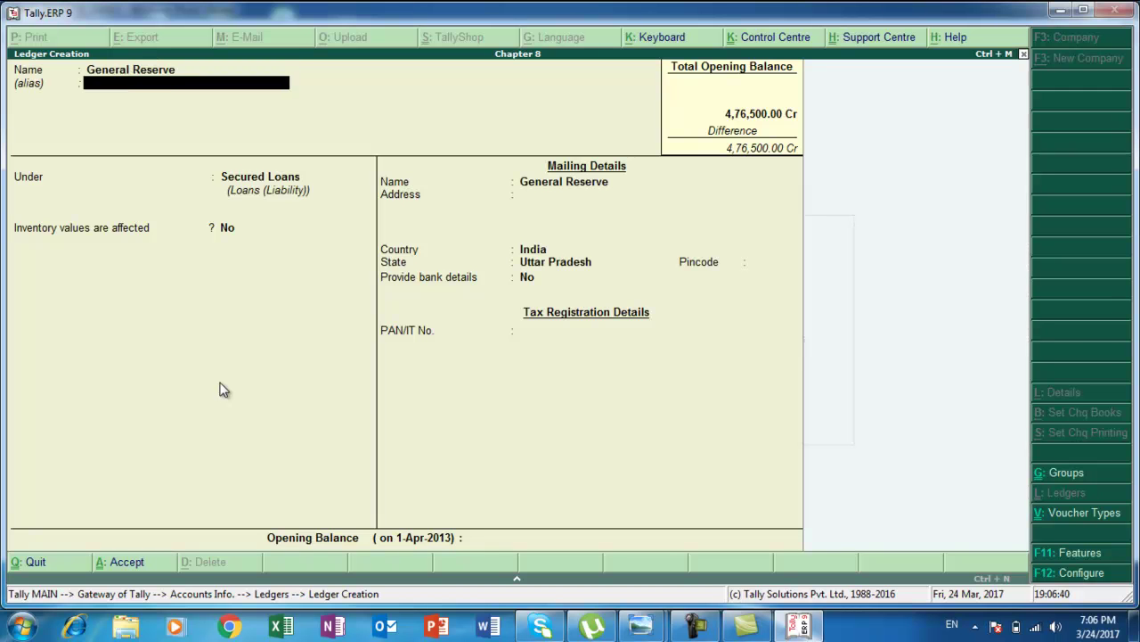
pyautogui.press('Return')
pyautogui.write('R')
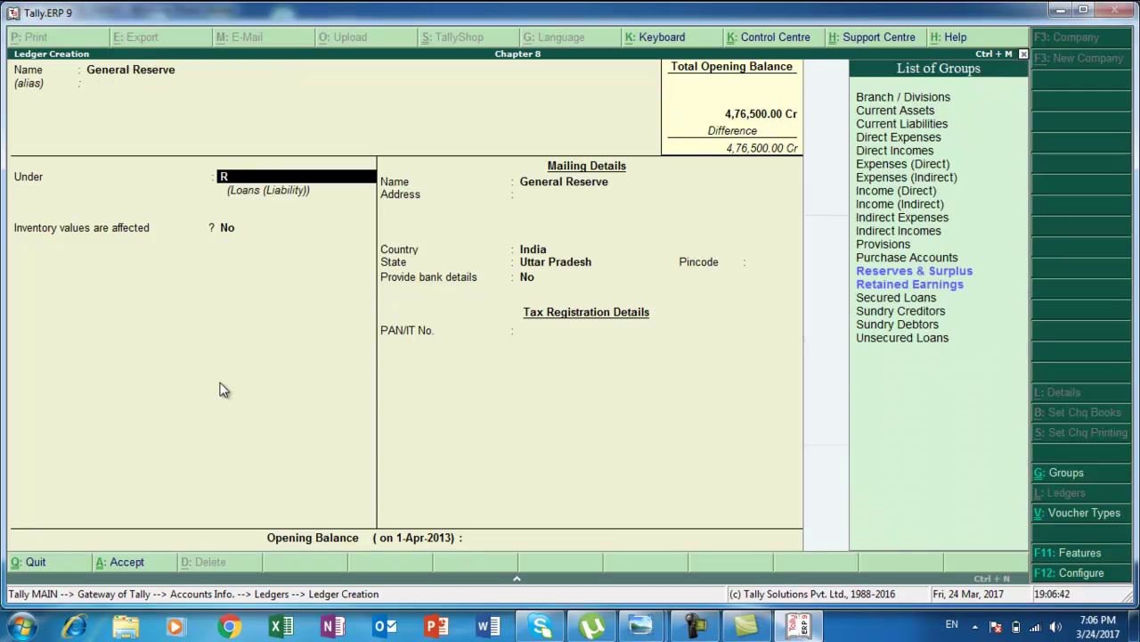
pyautogui.press('Return')
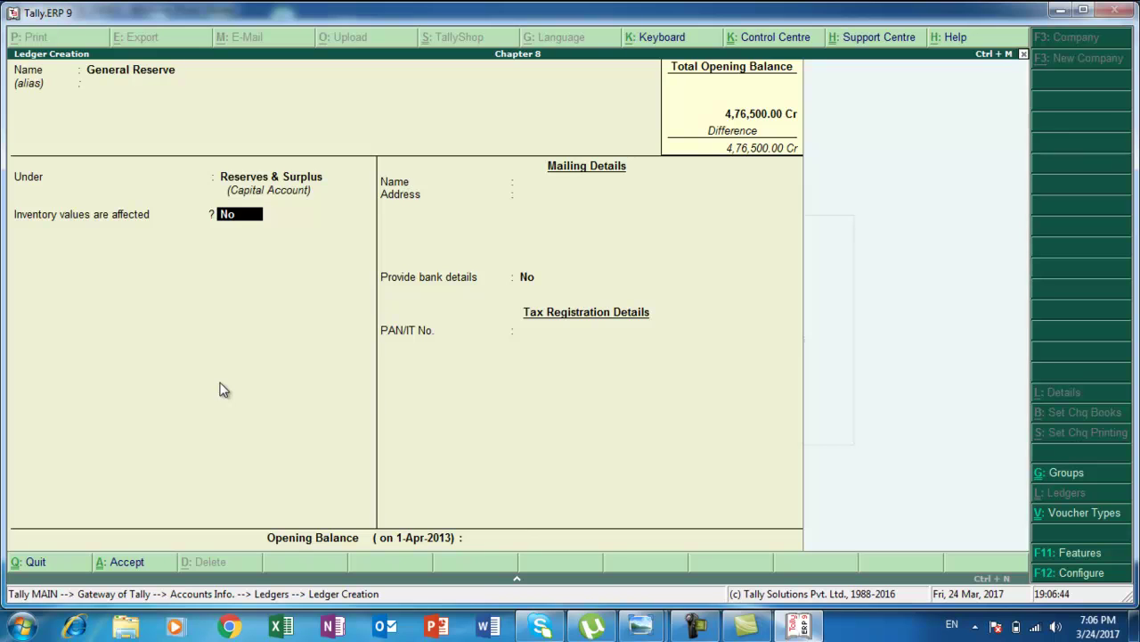
# Set the General Reserve ledger's opening balance to 243660 and save the ledger.
pyautogui.press('Return')
pyautogui.press('Return')
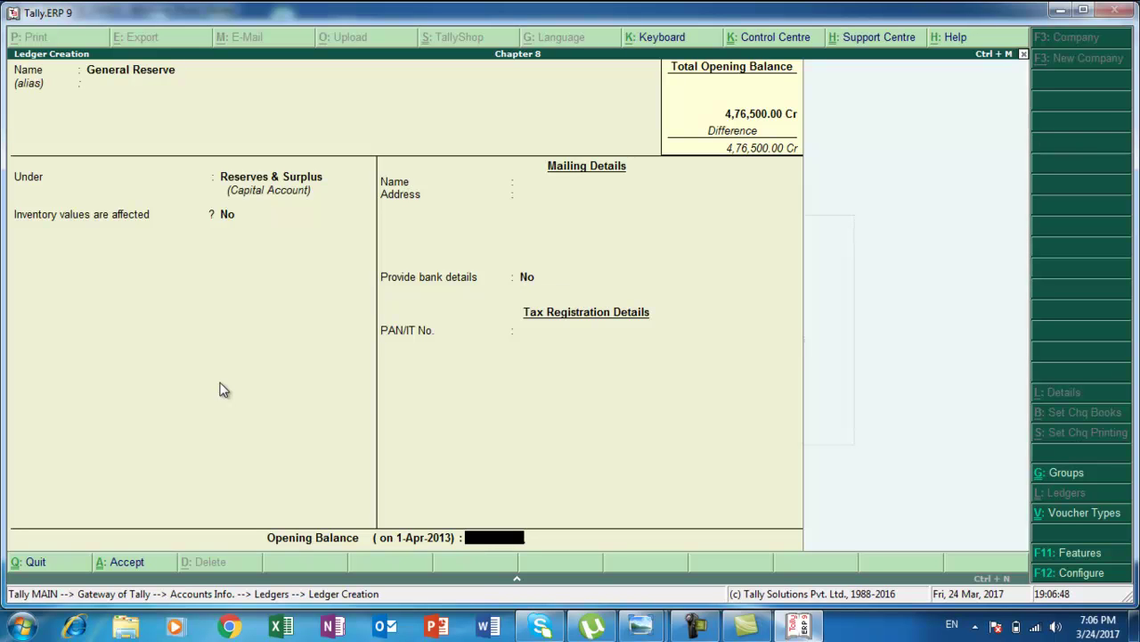
pyautogui.write('243660')
pyautogui.press('Return')
pyautogui.press('Return')
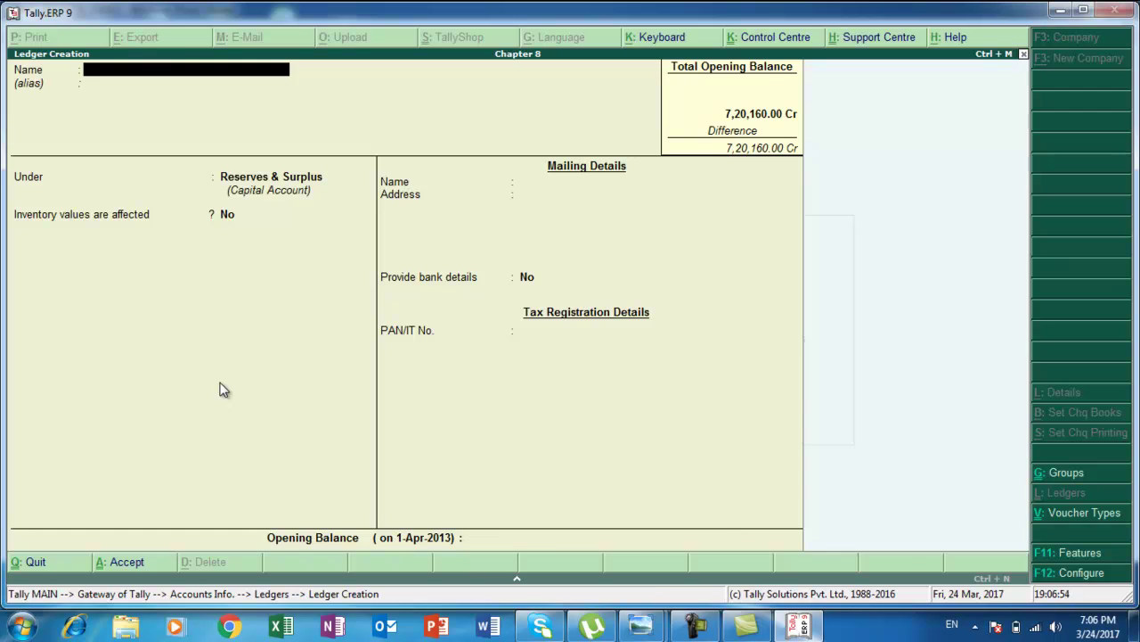
# Look up the first asset in the assignment photo, and name a new ledger Furniture under Fixed Assets.
pyautogui.hotkey('alt', 'Tab')
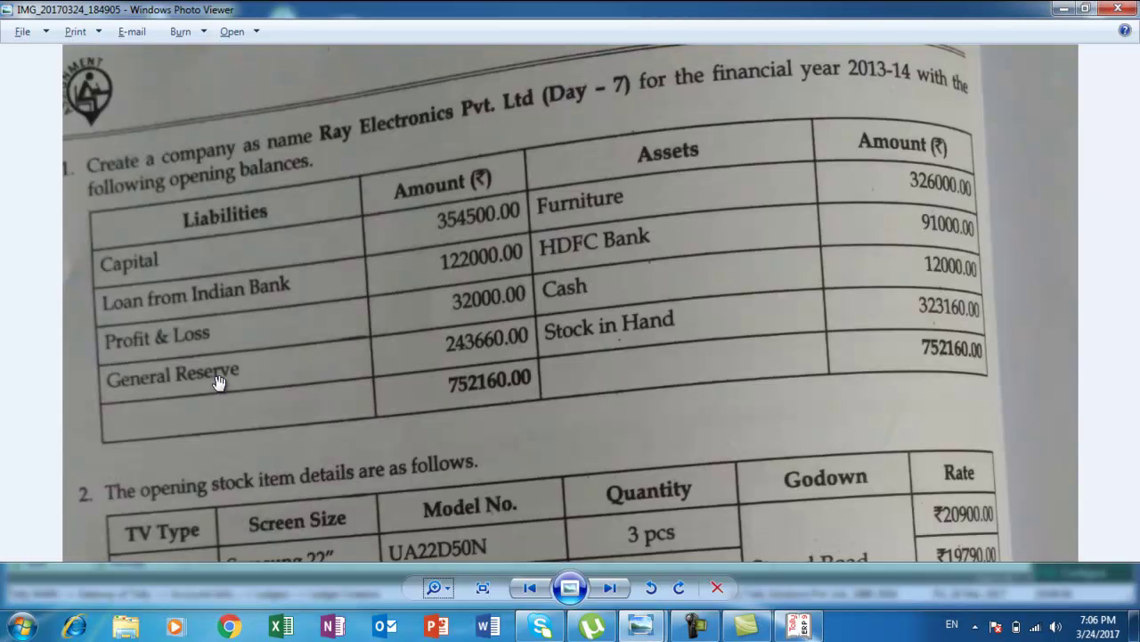
pyautogui.hotkey('alt', 'Tab')
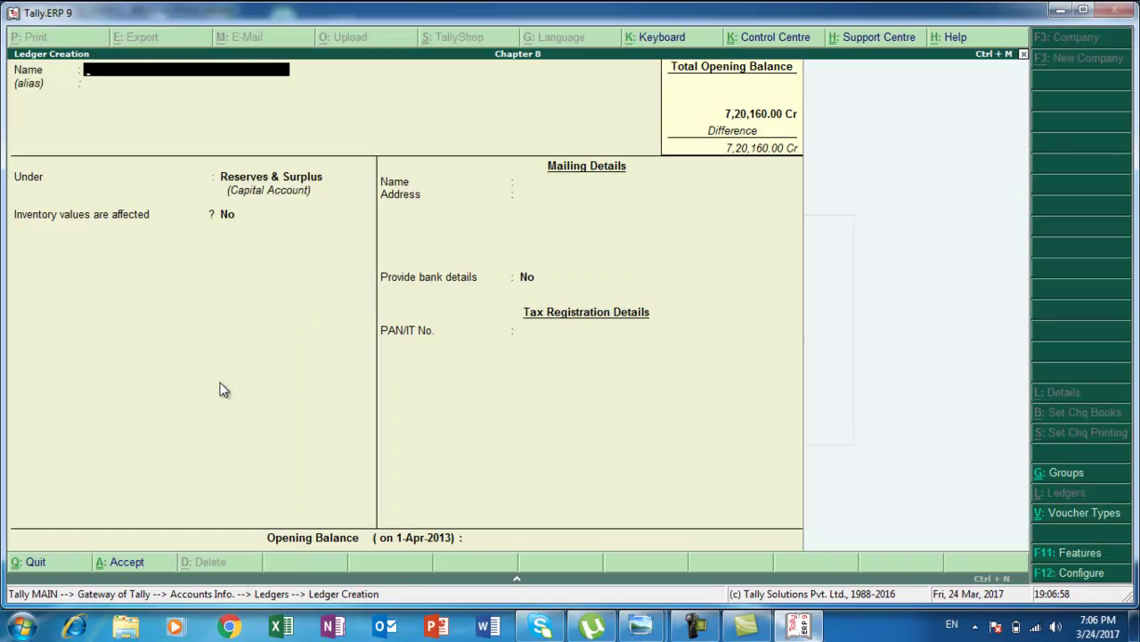
pyautogui.write('Furniture')
pyautogui.press('Return')
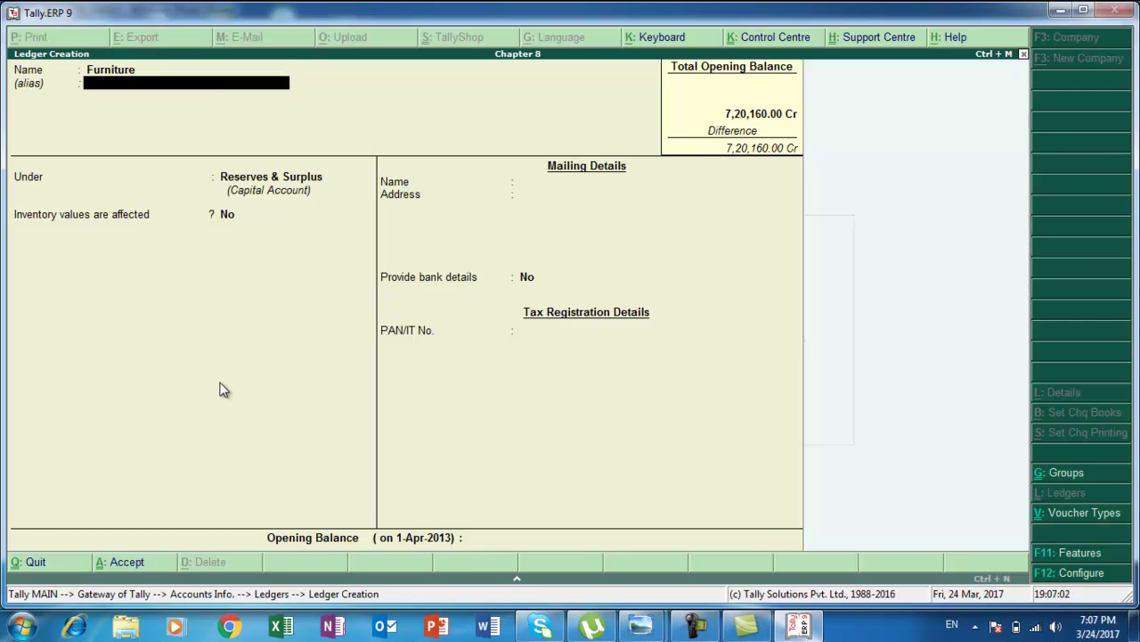
pyautogui.press('Return')
pyautogui.write('F')
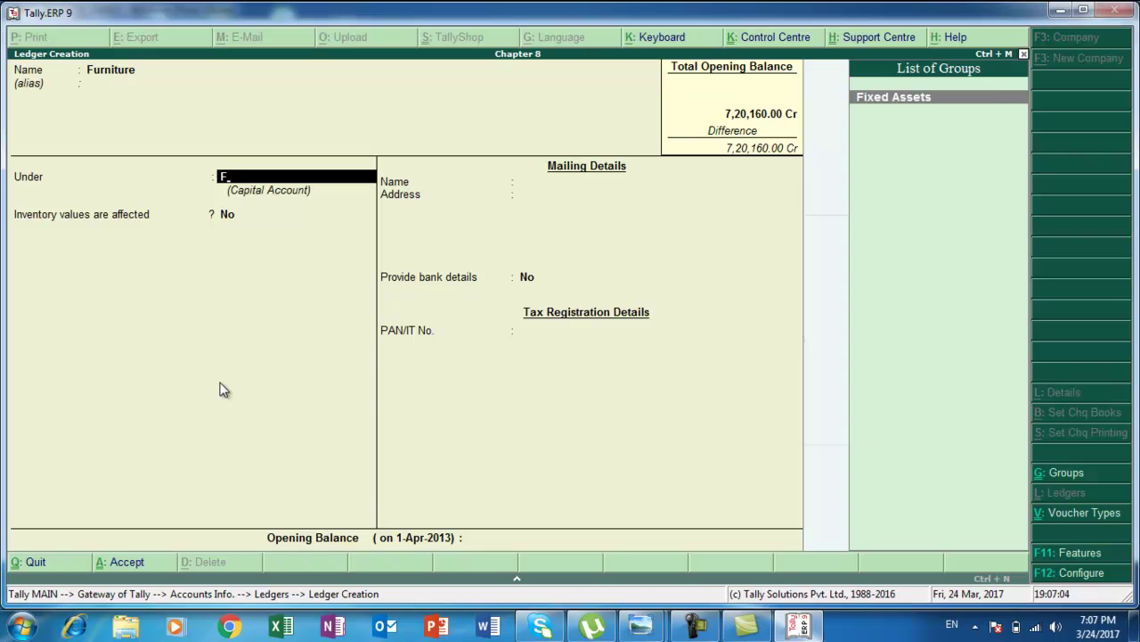
pyautogui.press('Return')
# Leave the Furniture ledger's other details at default, enter an opening balance of 326000, and save it.
pyautogui.press('Return')
pyautogui.press('Return')
pyautogui.press('Return')
pyautogui.press('Return')
pyautogui.press('Return')
pyautogui.press('Return')
pyautogui.press('Return')
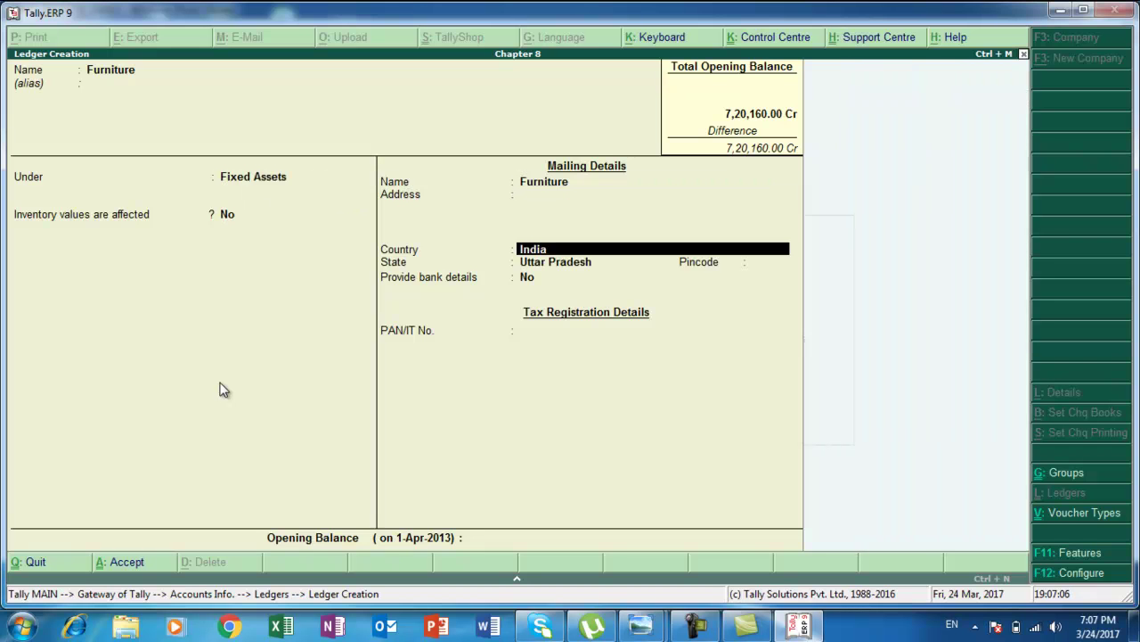
pyautogui.press('Return')
pyautogui.write('326000')
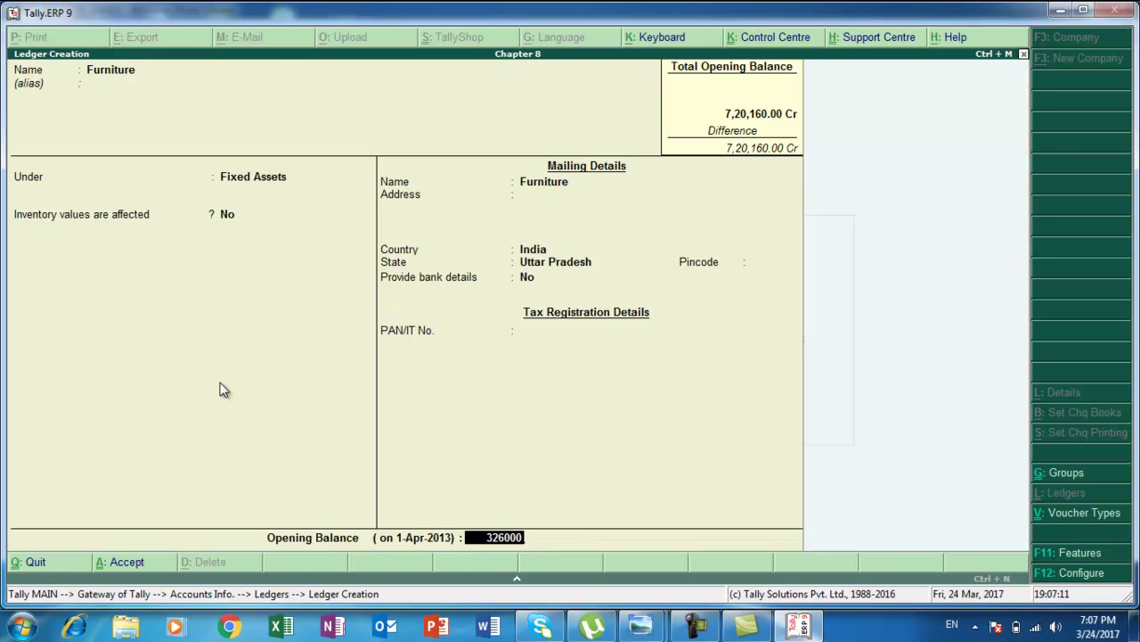
pyautogui.press('Return')
pyautogui.press('Return')
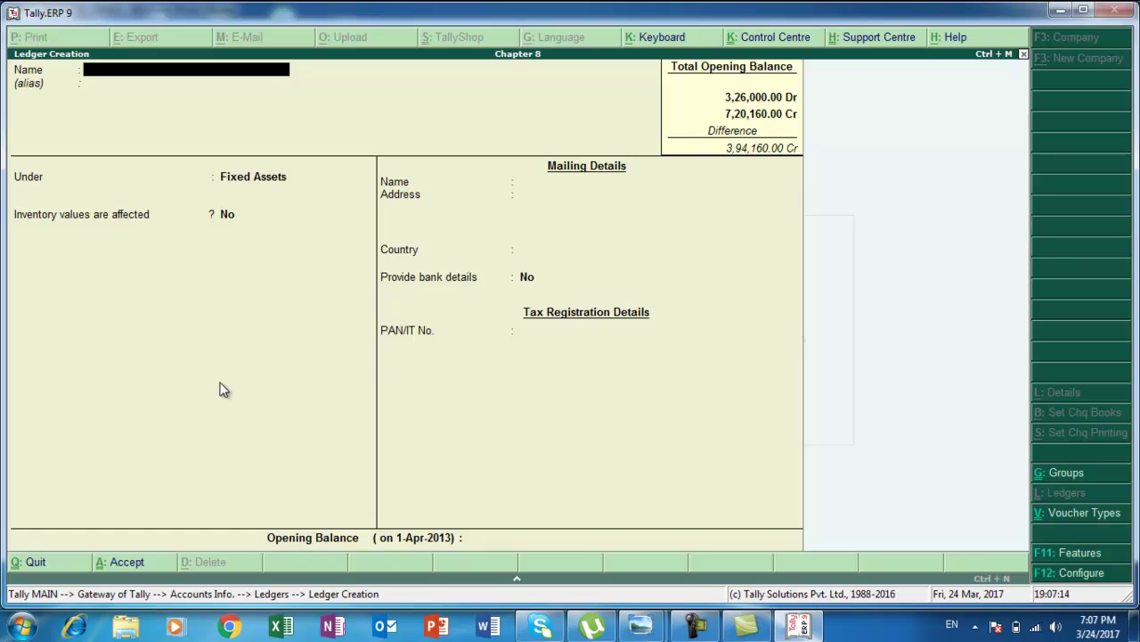
# Look up the next asset in the assignment photo, and name a new ledger Hdfc Bank under Bank Accounts.
pyautogui.hotkey('alt', 'Tab')
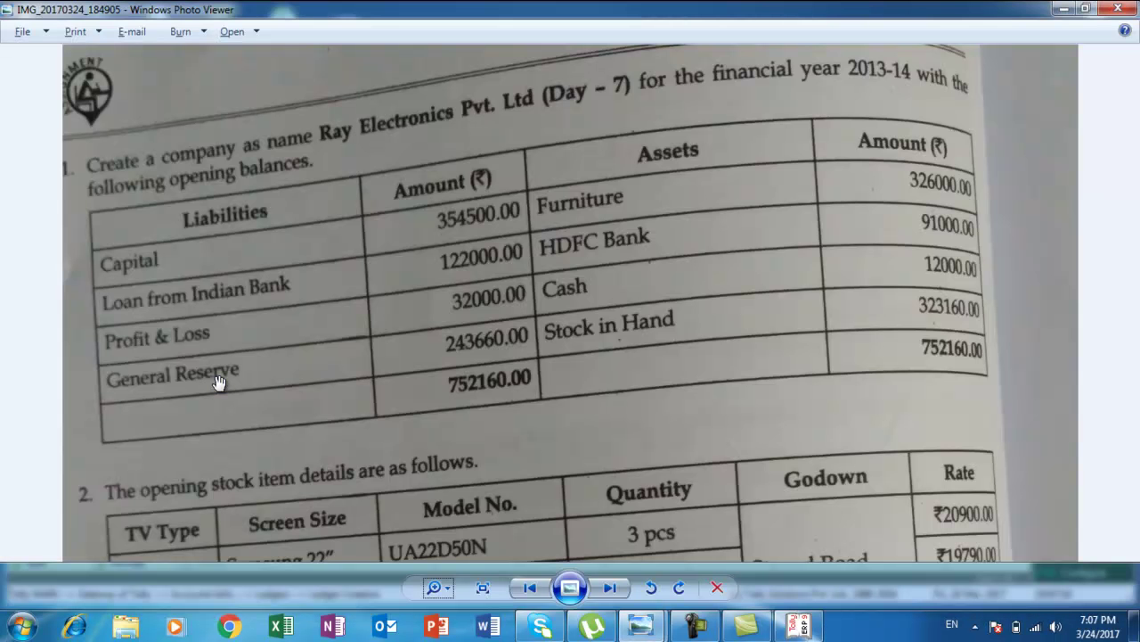
pyautogui.hotkey('alt', 'Tab')
pyautogui.write('Hdf')
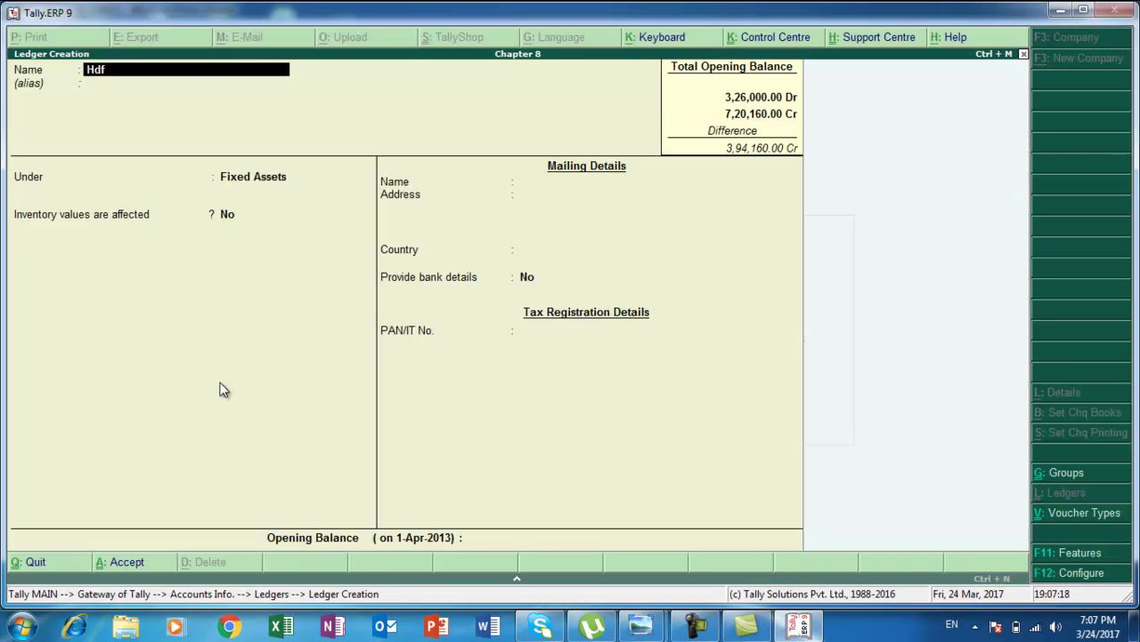
pyautogui.write('c Bank')
pyautogui.press('Return')
pyautogui.press('Return')
pyautogui.write('B')
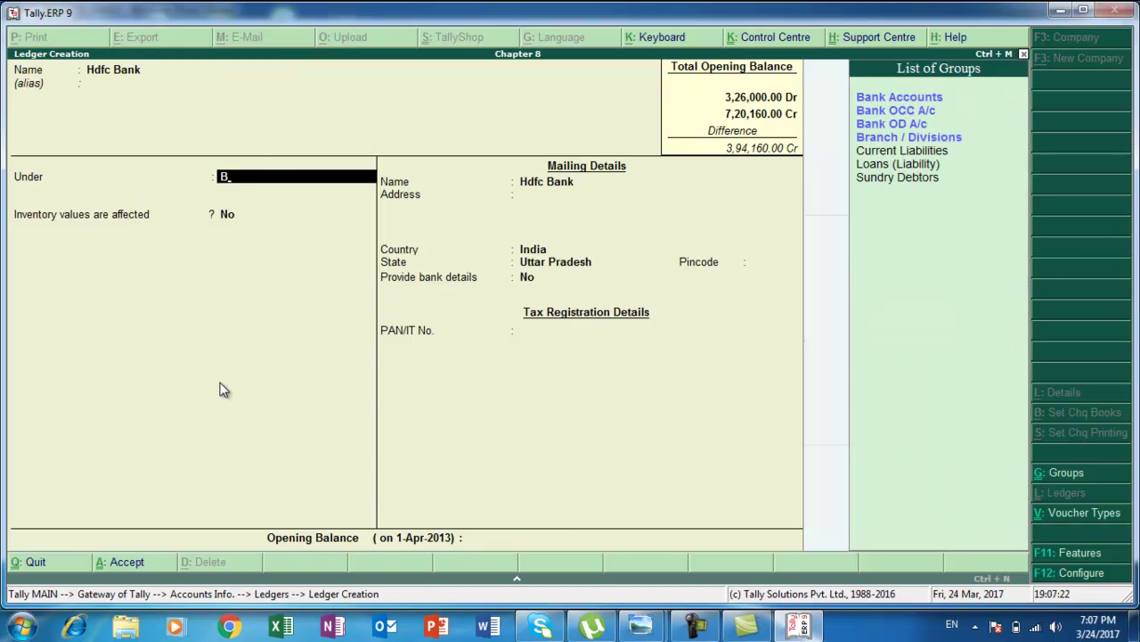
pyautogui.press('Return')
# Leave the Hdfc Bank ledger's other bank and mailing details at default, enter an opening balance of 91000, and save it.
pyautogui.press('Return')
pyautogui.press('Return')
pyautogui.press('Return')
pyautogui.press('Return')
pyautogui.press('Return')
pyautogui.press('Return')
pyautogui.press('Return')
pyautogui.press('Return')
pyautogui.press('Return')
pyautogui.press('Return')
pyautogui.press('Return')
pyautogui.press('Return')
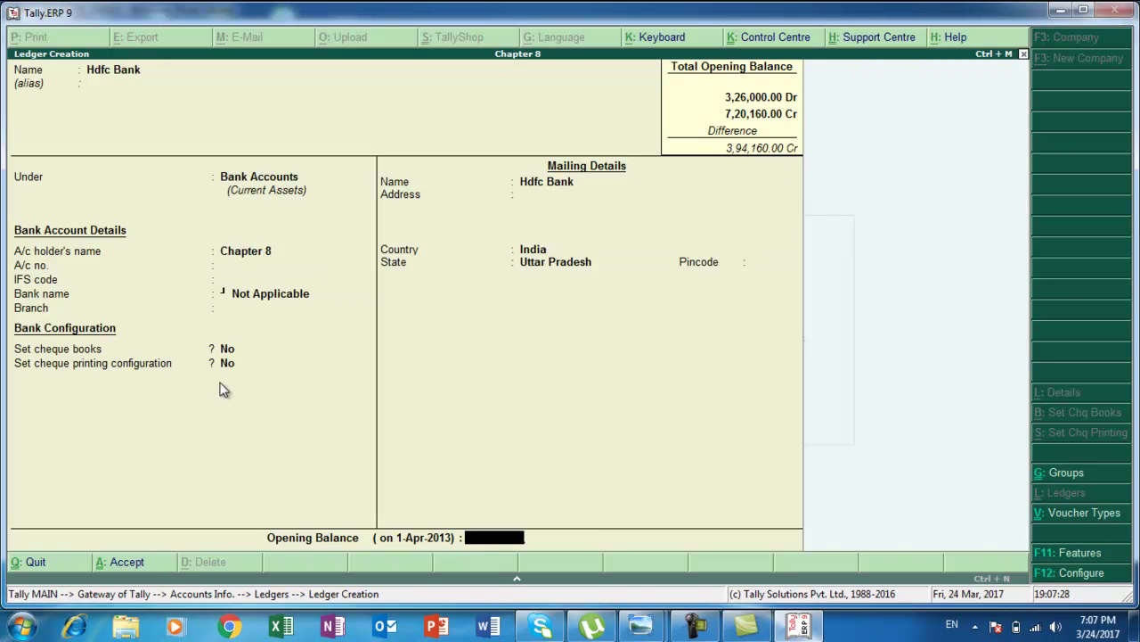
pyautogui.write('91000')
pyautogui.press('Return')
pyautogui.press('Return')
pyautogui.press('Return')
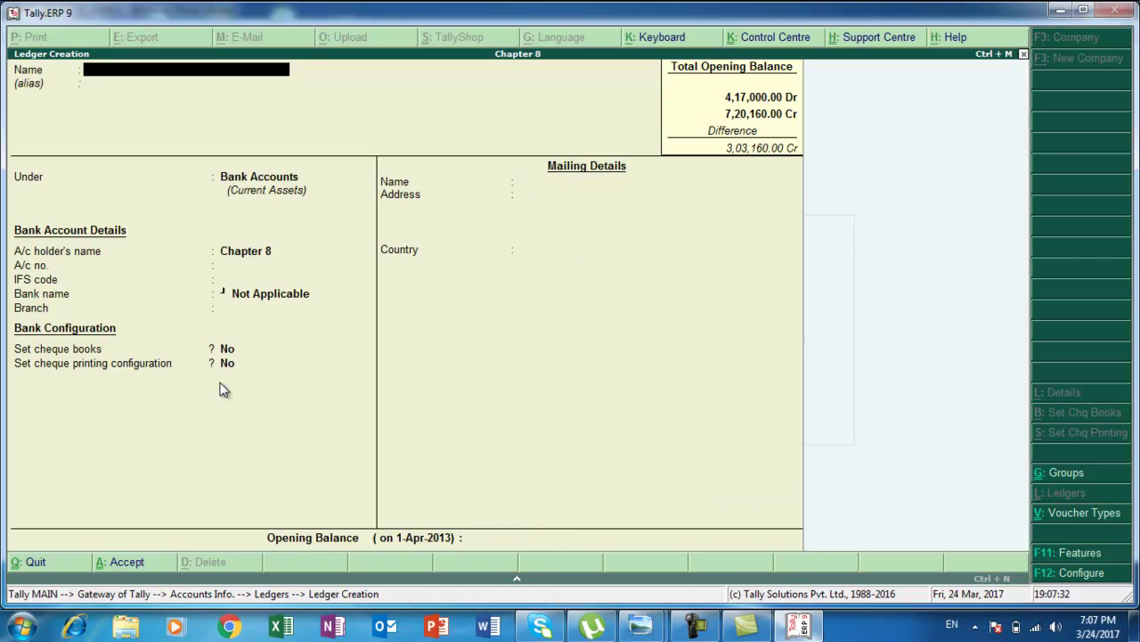
# Consult the remaining assets in the assignment photo, and open the existing Cash ledger for alteration.
pyautogui.hotkey('alt', 'Tab')
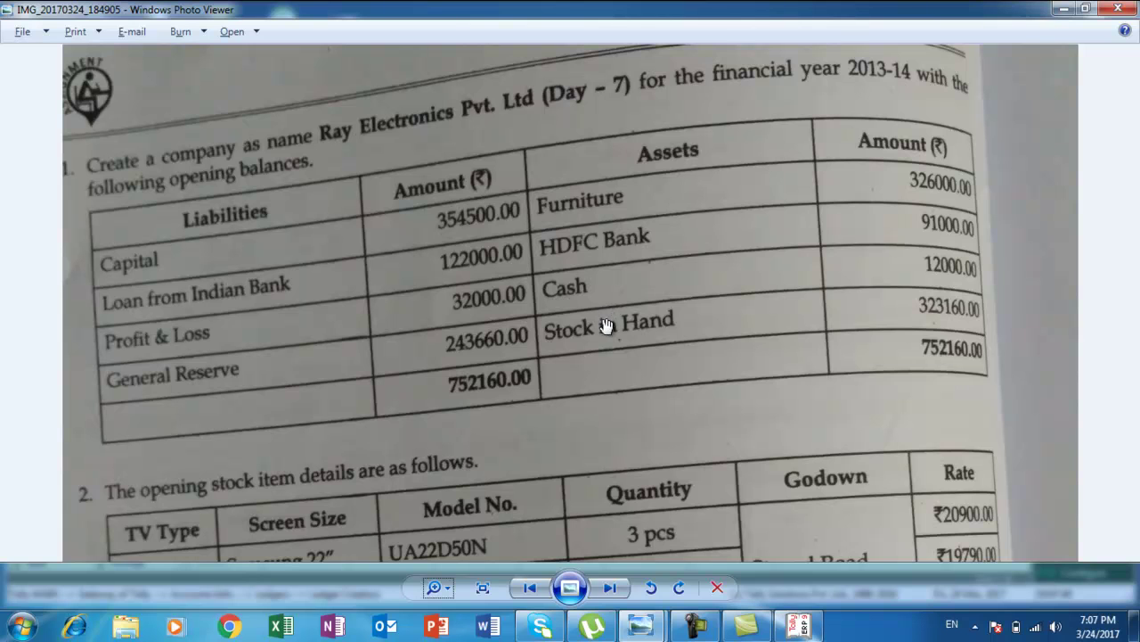
pyautogui.hotkey('alt', 'Tab')
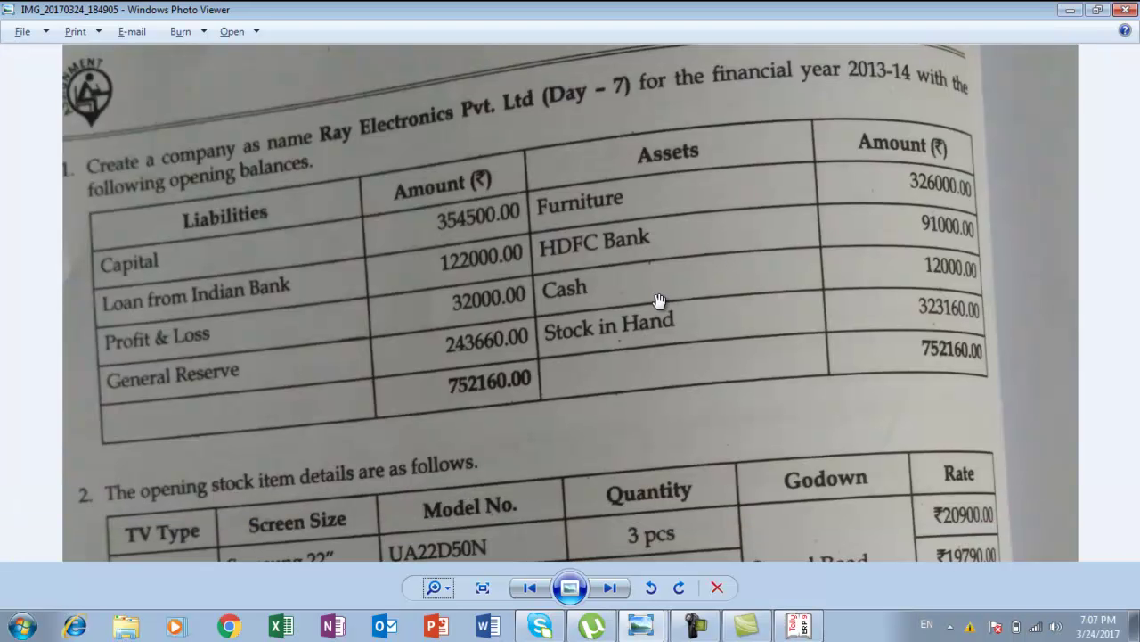
pyautogui.moveTo(736, 262); pyautogui.dragTo(664, 301)
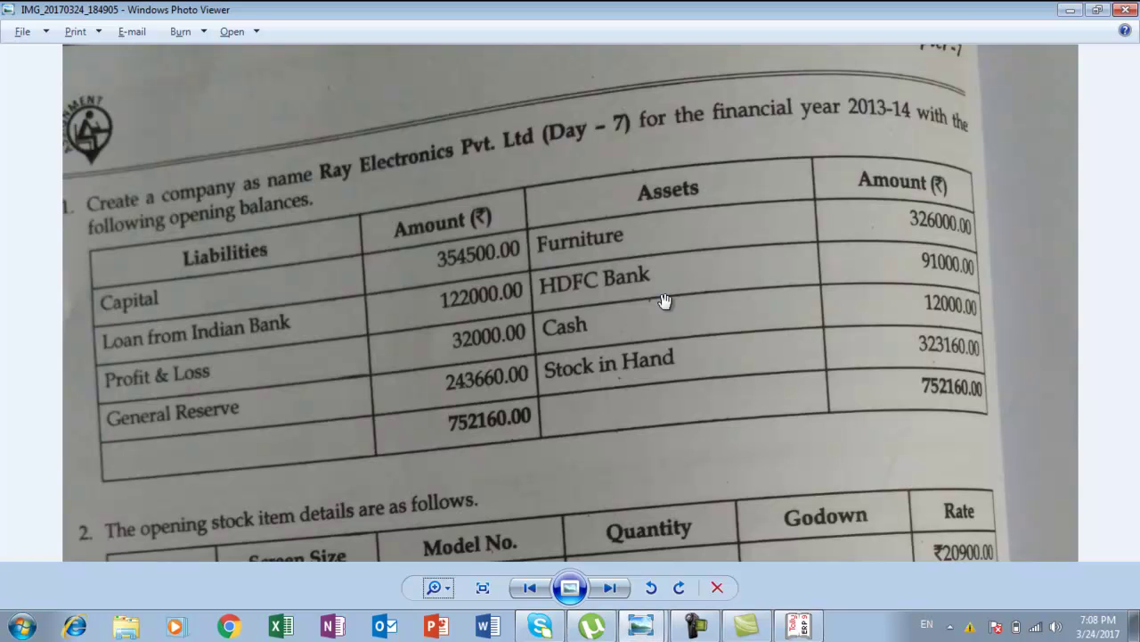
pyautogui.hotkey('alt', 'Tab')
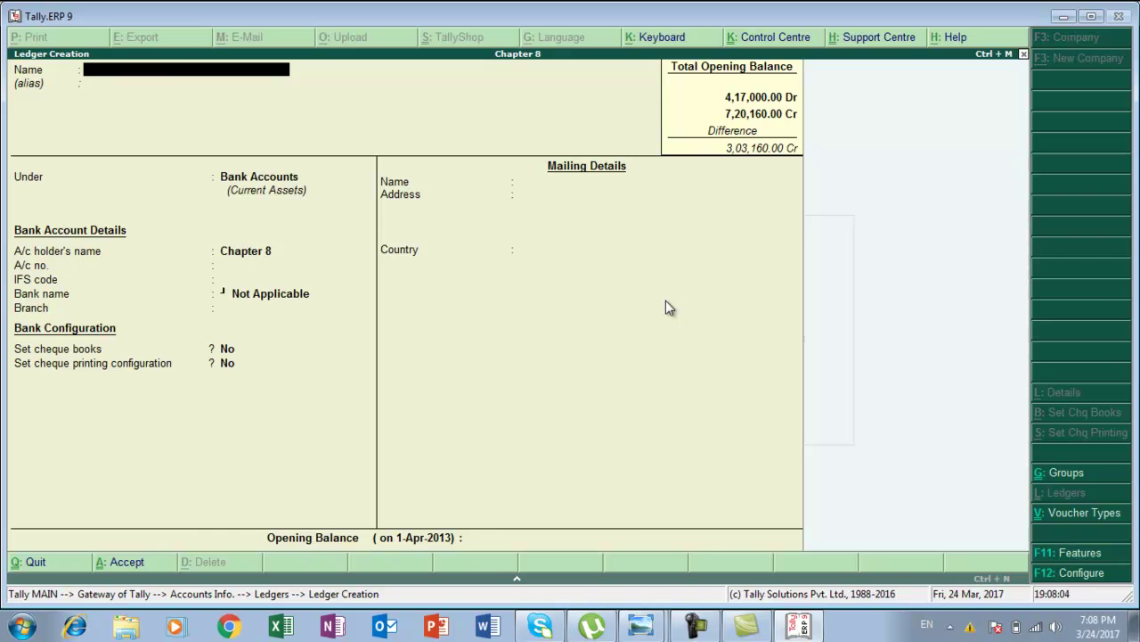
pyautogui.press('Escape')
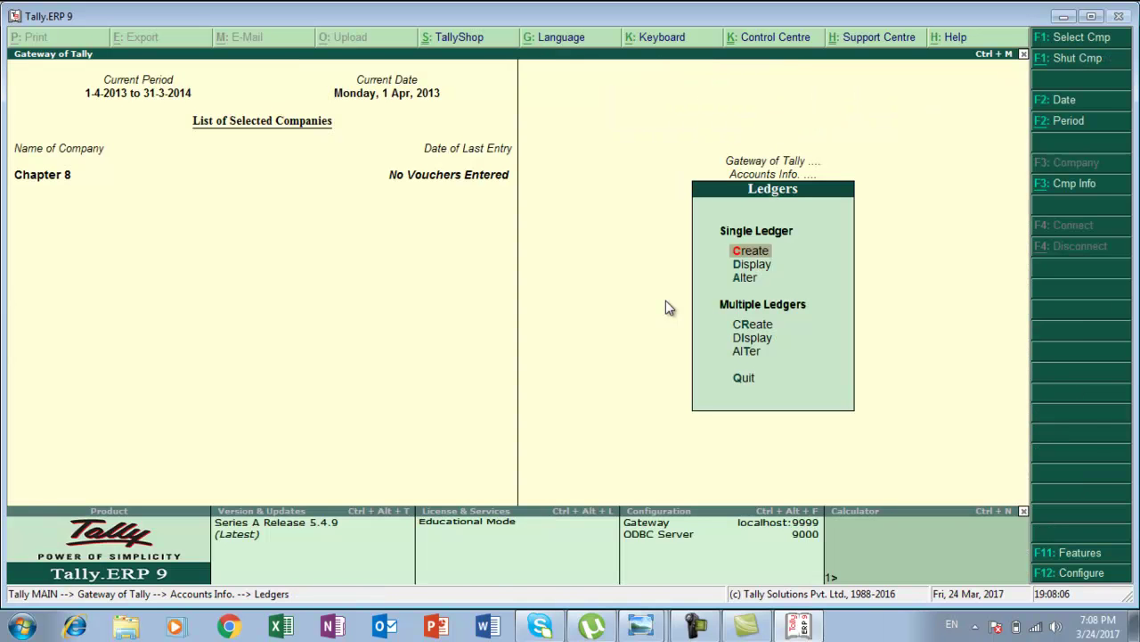
pyautogui.press('Down')
pyautogui.press('Down')
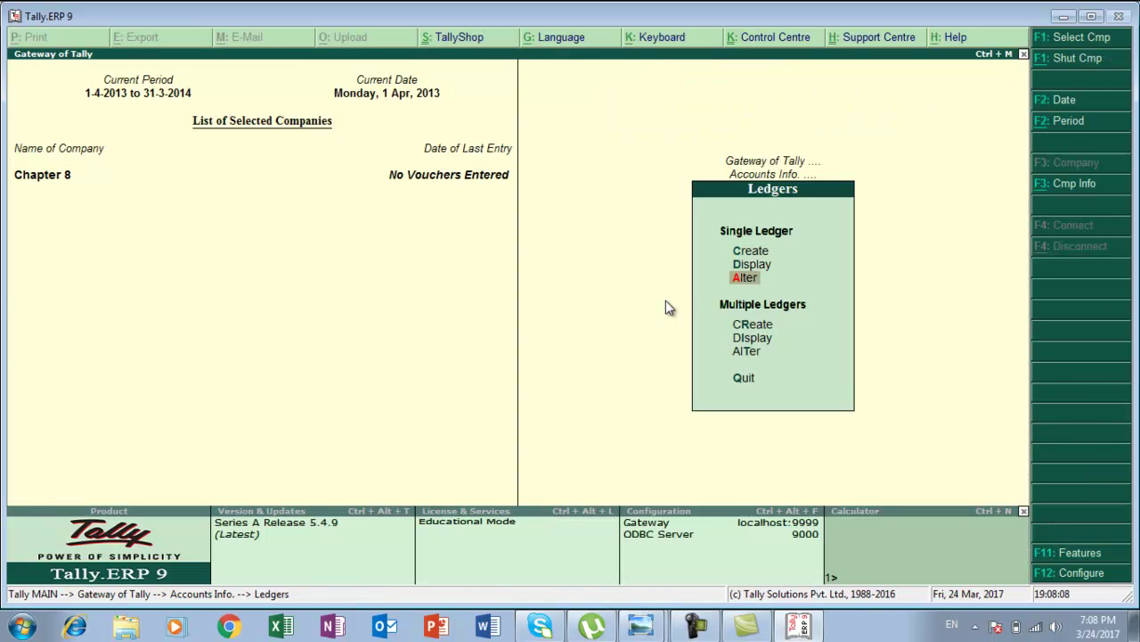
pyautogui.press('Return')
pyautogui.press('Down')
pyautogui.press('Return')
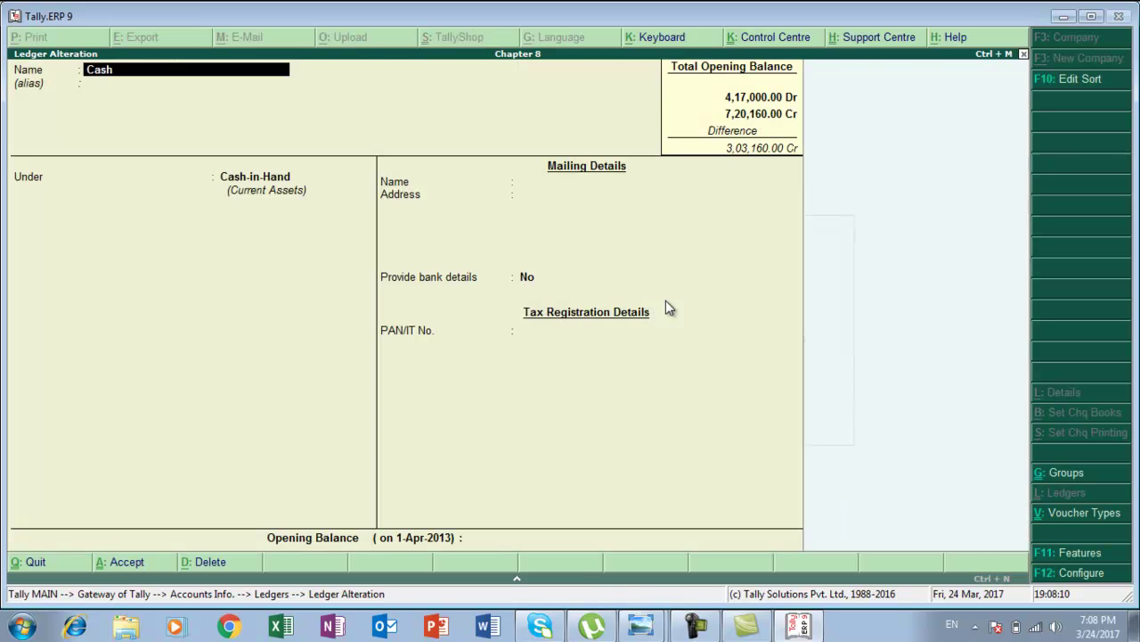
# Set the Cash ledger's opening balance to 12000 and save the ledger.
pyautogui.press('Return')
pyautogui.press('Return')
pyautogui.press('Return')
pyautogui.press('Return')
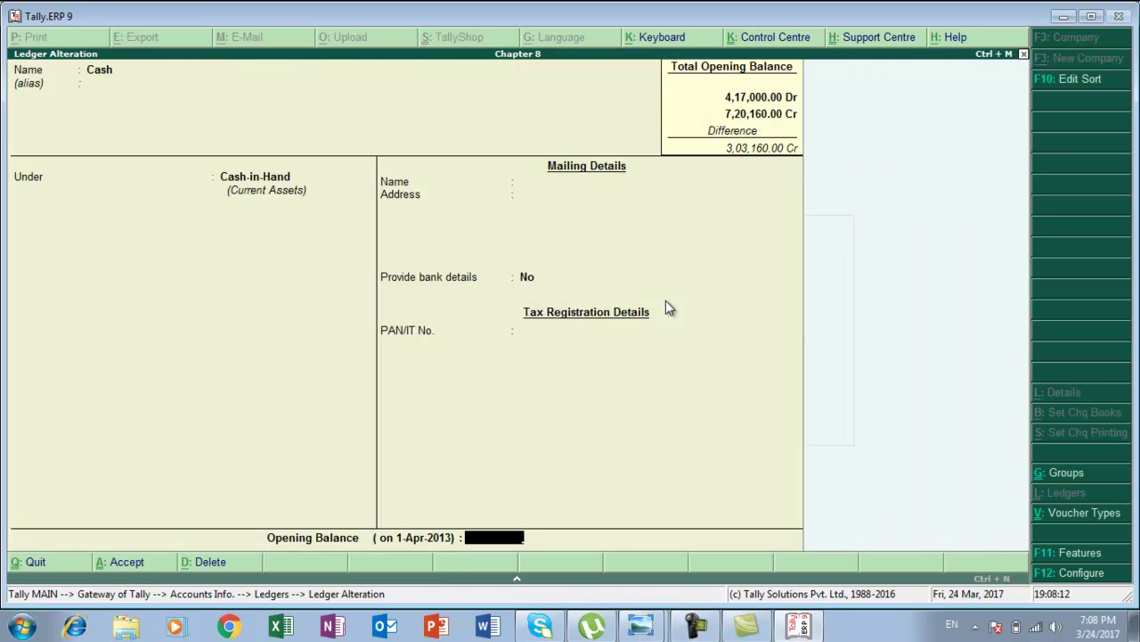
pyautogui.press('Return')
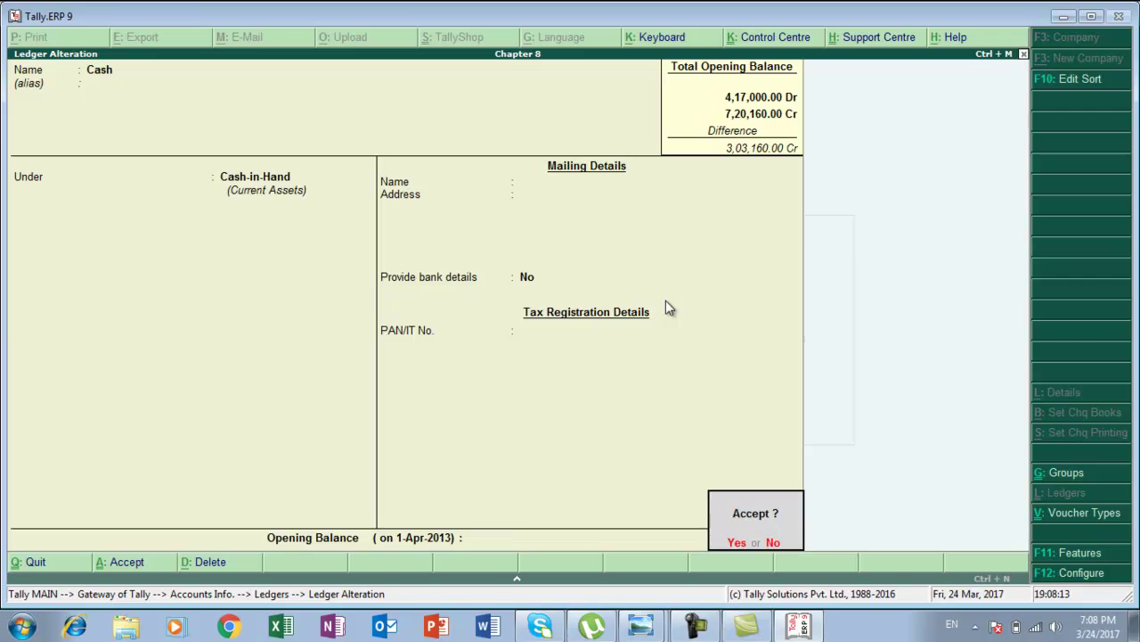
pyautogui.press('Escape')
pyautogui.write('12000')
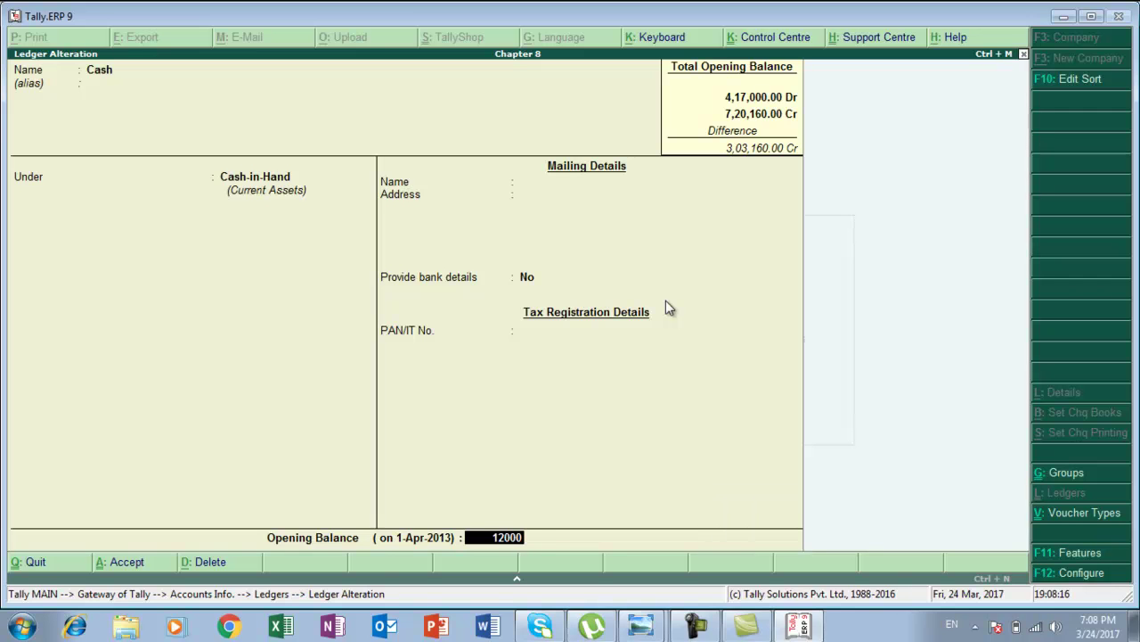
pyautogui.press('Return')
pyautogui.press('Return')
pyautogui.press('Return')
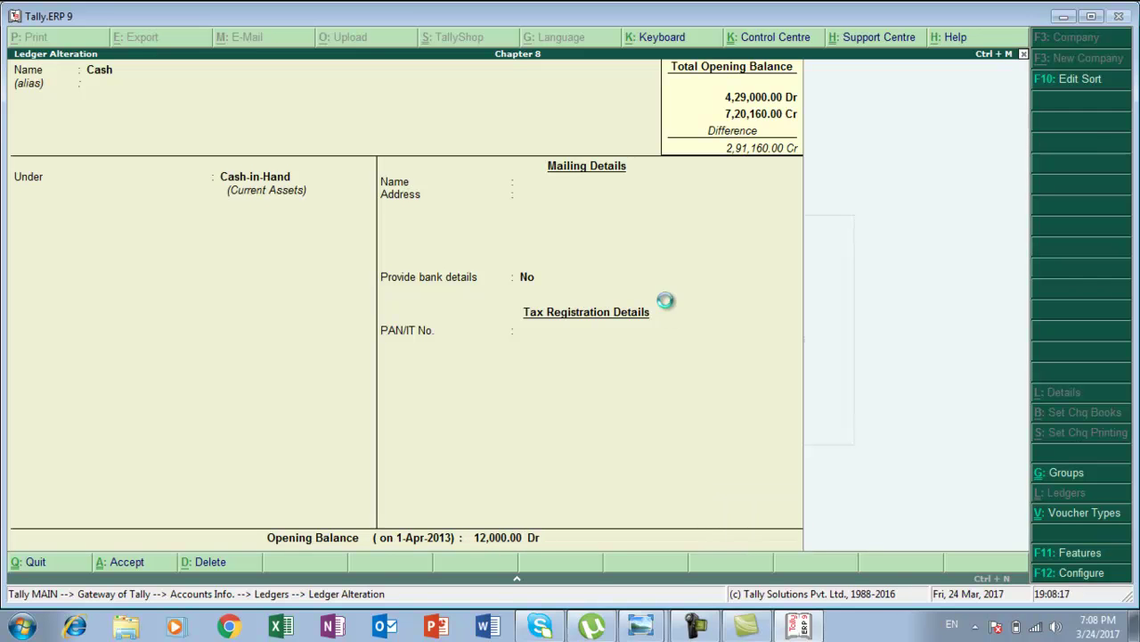
# Alter the Profit & Loss A/c ledger to an opening balance of 32000, save it, and leave ledger alteration.
pyautogui.press('Down')
pyautogui.press('Down')
pyautogui.press('Down')
pyautogui.press('Down')
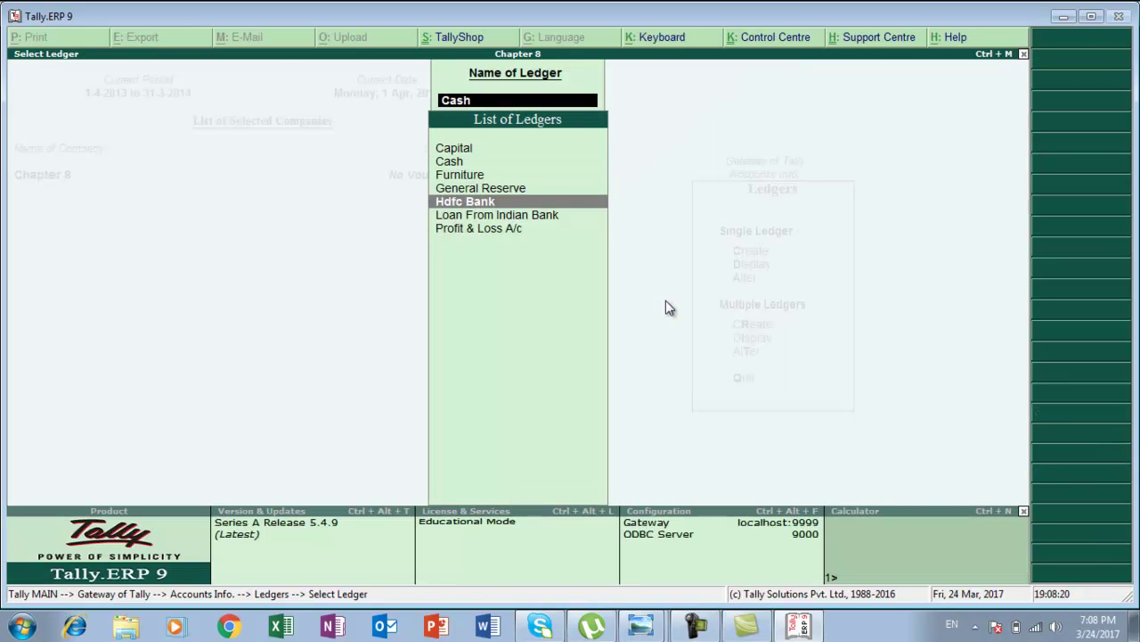
pyautogui.press('Down')
pyautogui.press('Return')
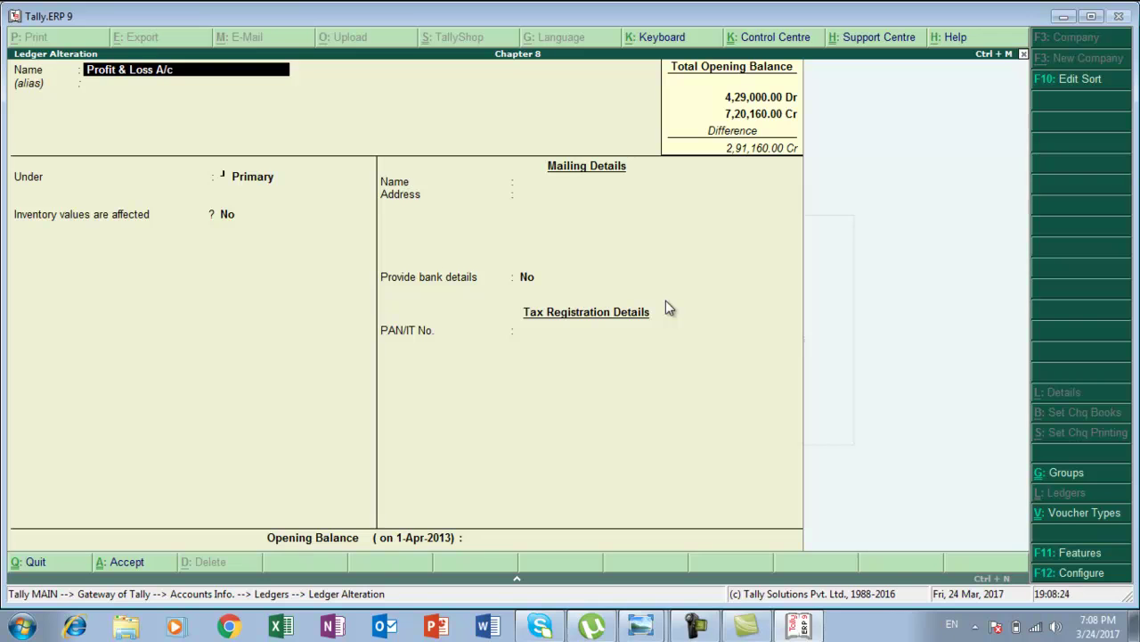
pyautogui.press('Return')
pyautogui.press('Return')
pyautogui.press('Return')
pyautogui.press('Return')
pyautogui.write('32000')
pyautogui.press('Return')
pyautogui.press('Return')
pyautogui.press('Return')
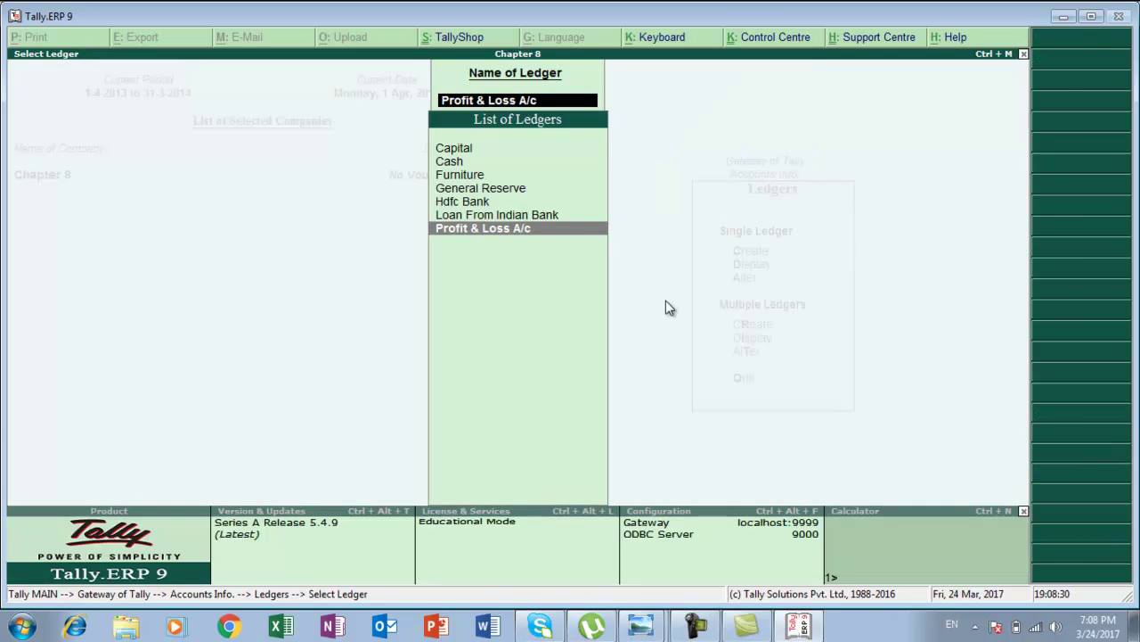
pyautogui.press('Escape')
pyautogui.press('Escape')
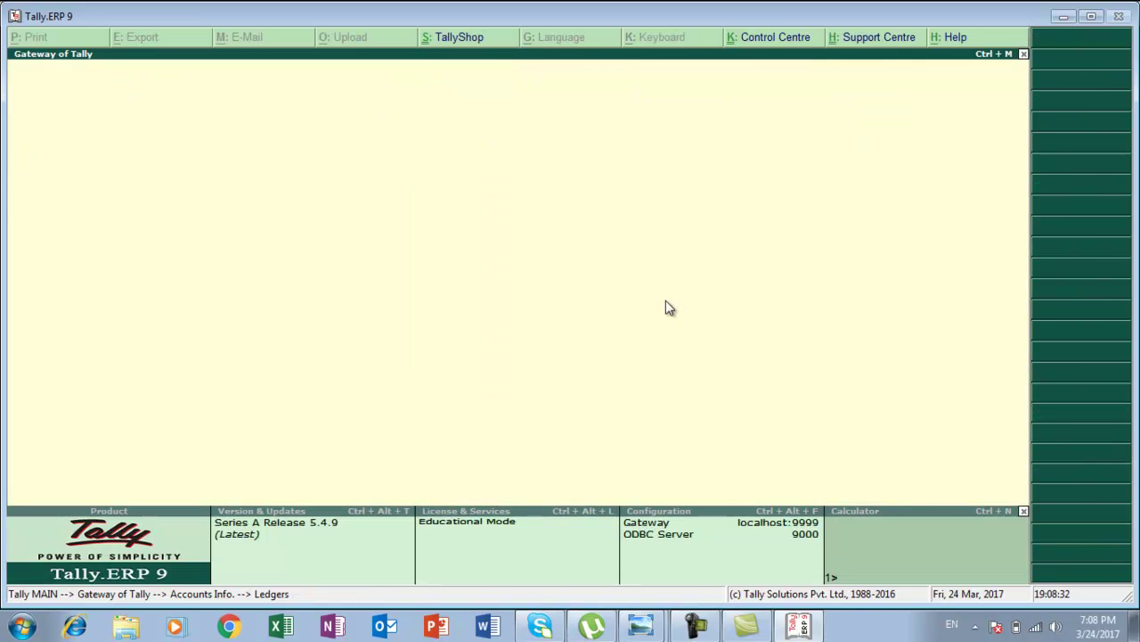
# Read the opening stock item table in the assignment photo, and open the company's inventory features at the multiple godowns option.
pyautogui.hotkey('alt', 'Tab')
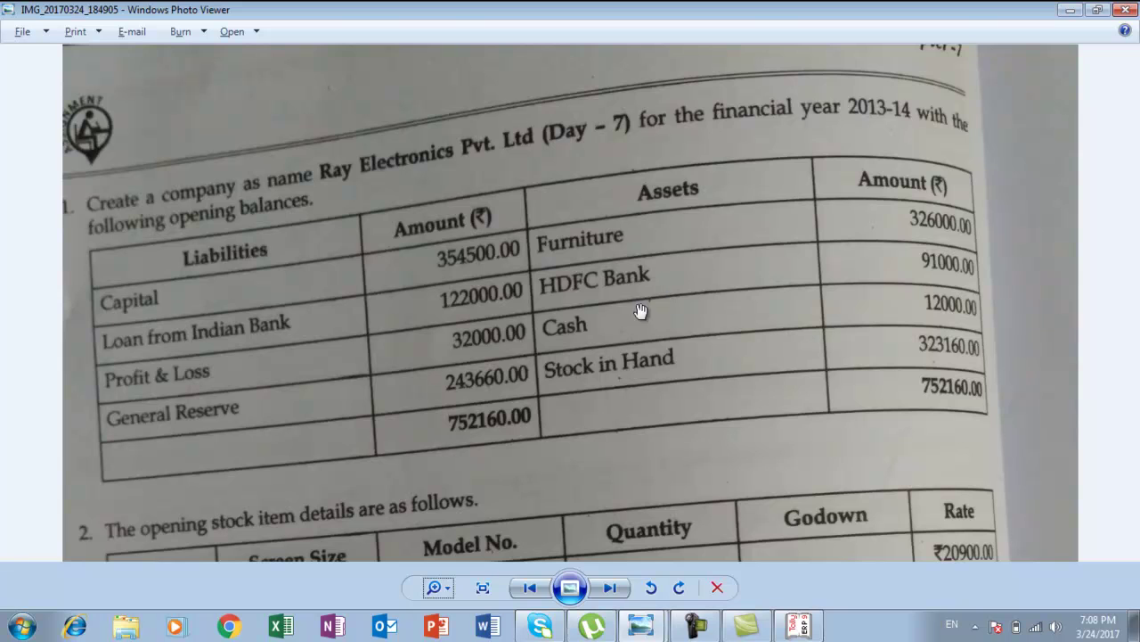
pyautogui.moveTo(609, 338); pyautogui.dragTo(646, 61)
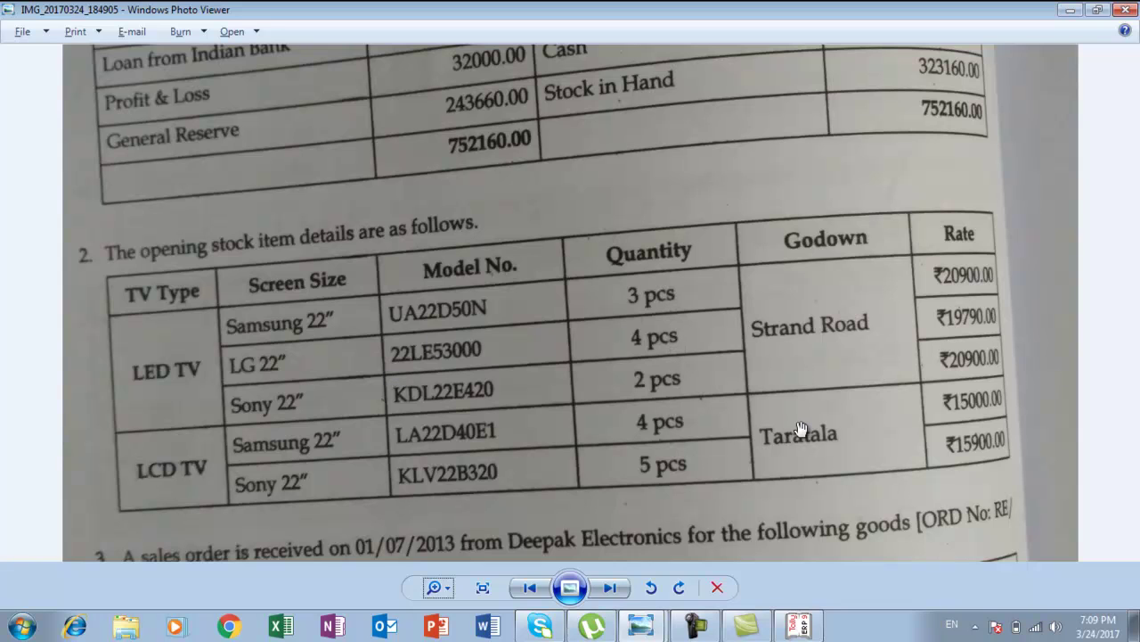
pyautogui.hotkey('alt', 'Tab')
pyautogui.press('Escape')
pyautogui.press('n')
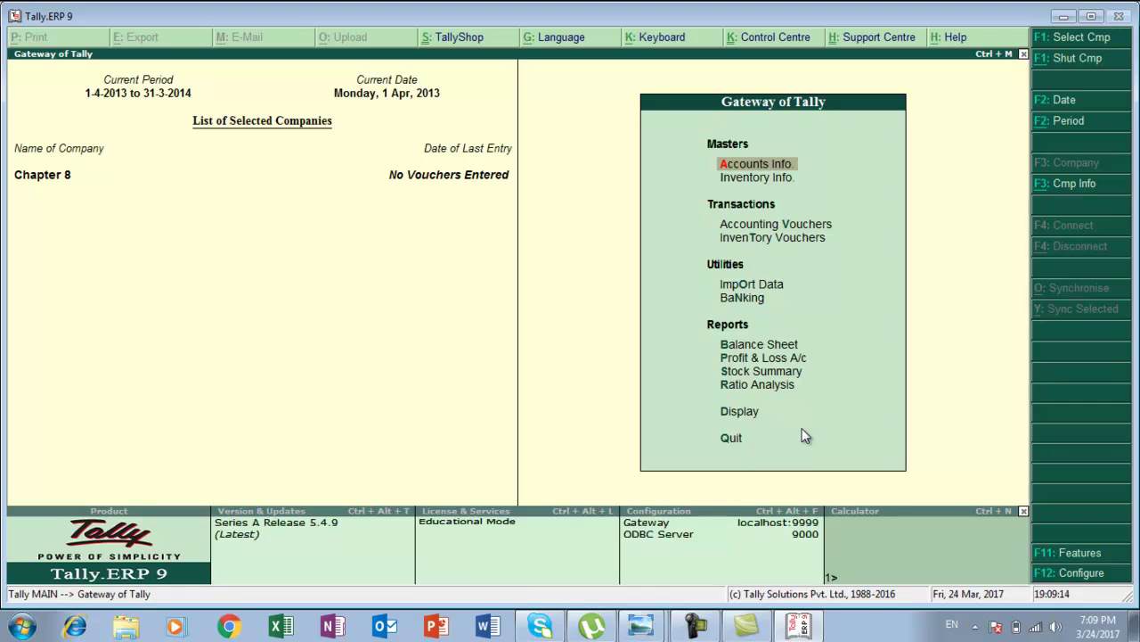
pyautogui.press('F11')
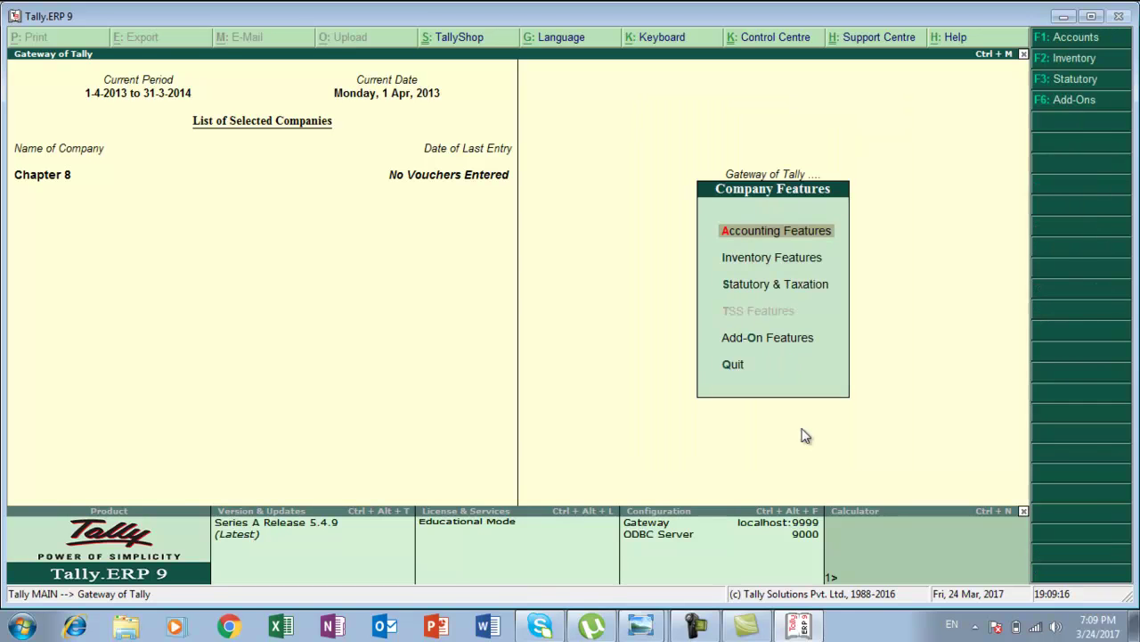
pyautogui.press('Down')
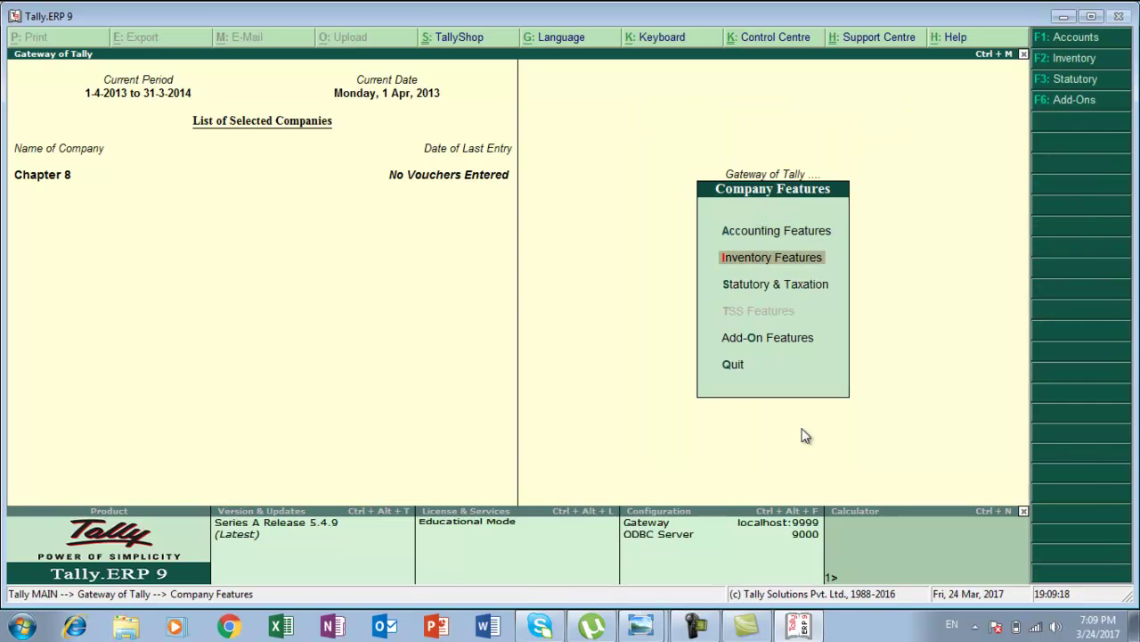
pyautogui.press('Return')
pyautogui.press('Return')
pyautogui.press('Return')
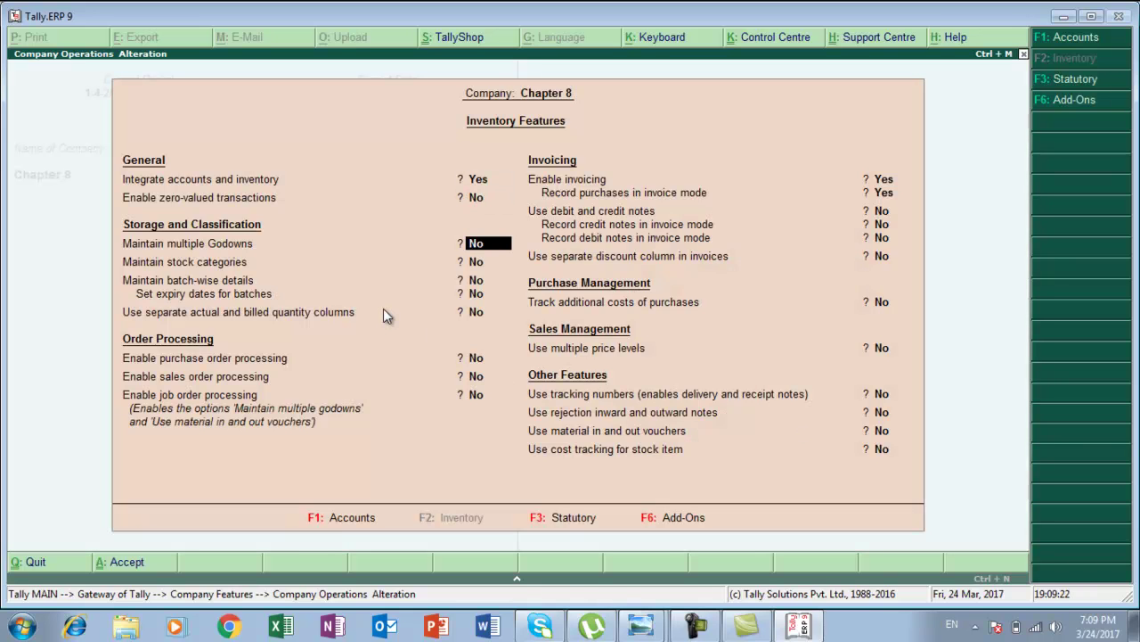
# Enable maintaining multiple godowns, keep the other inventory features at default, save, and return to the Gateway of Tally.
pyautogui.write('y')
pyautogui.press('Return')
pyautogui.press('Return')
pyautogui.press('Return')
pyautogui.press('Return')
pyautogui.press('Return')
pyautogui.press('Return')
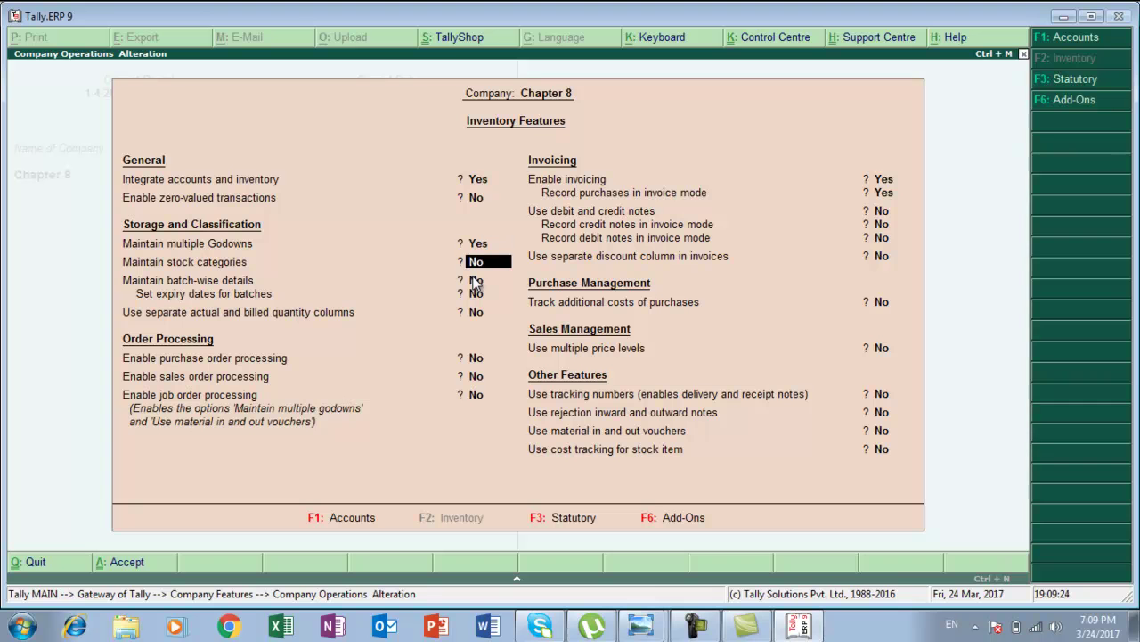
pyautogui.press('Return')
pyautogui.press('Return')
pyautogui.press('Return')
pyautogui.press('Return')
pyautogui.press('Return')
pyautogui.press('Return')
pyautogui.press('Return')
pyautogui.press('Return')
pyautogui.press('Return')
pyautogui.press('Return')
pyautogui.press('Return')
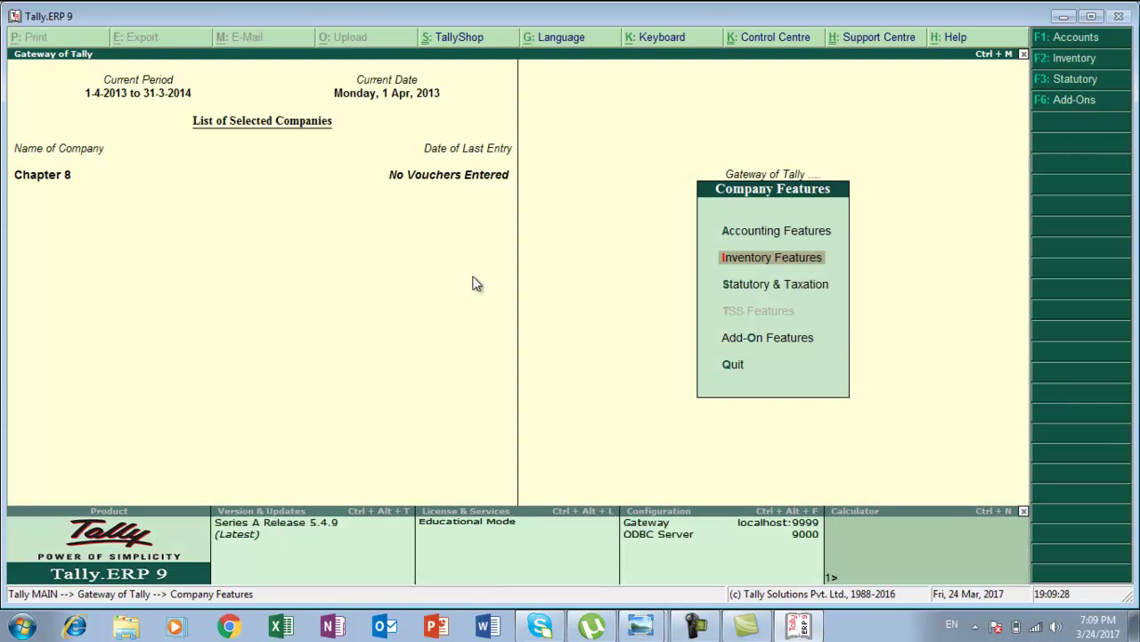
pyautogui.press('Escape')
pyautogui.press('Escape')
pyautogui.press('Escape')
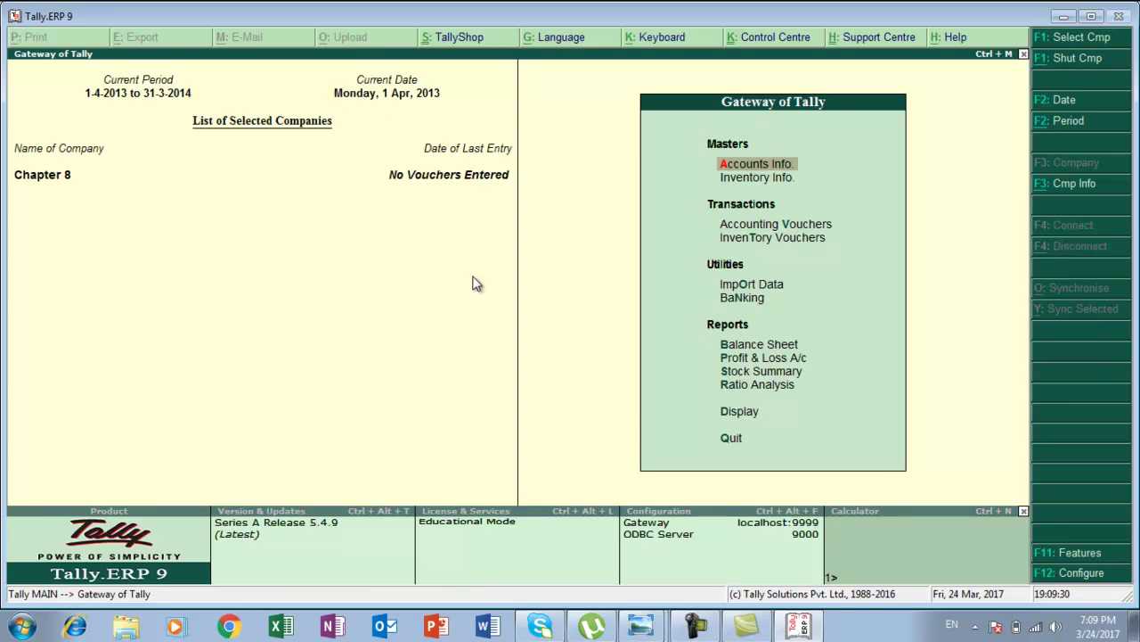
# Start a single stock item in the inventory masters and name it Ua22d50n, following the opening stock table in the assignment photo.
pyautogui.press('Down')
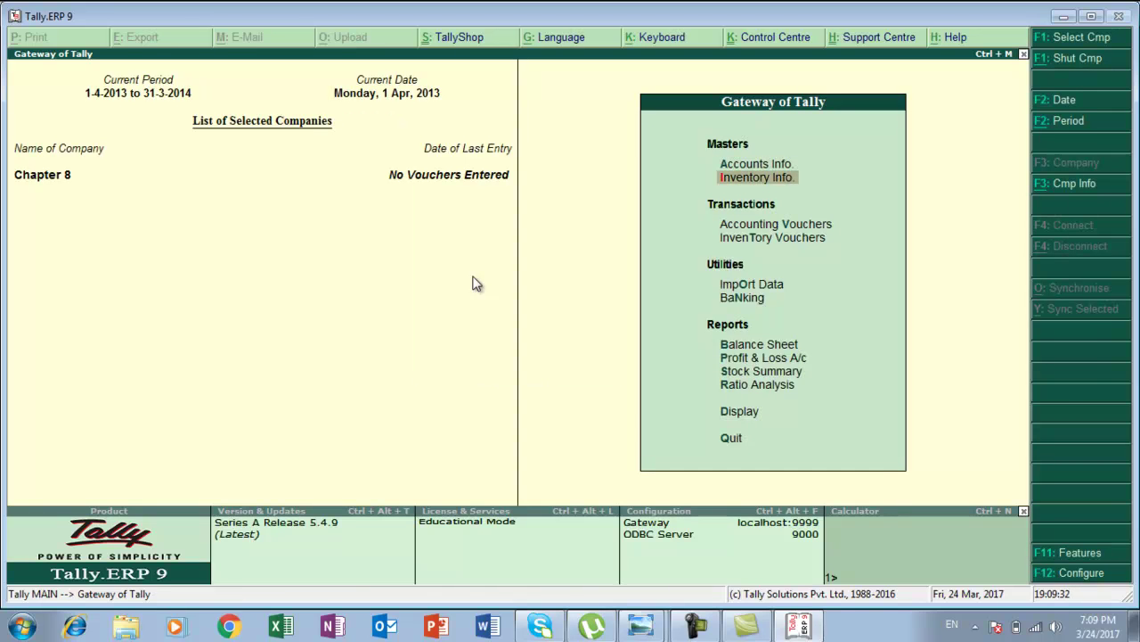
pyautogui.press('Return')
pyautogui.press('Down')
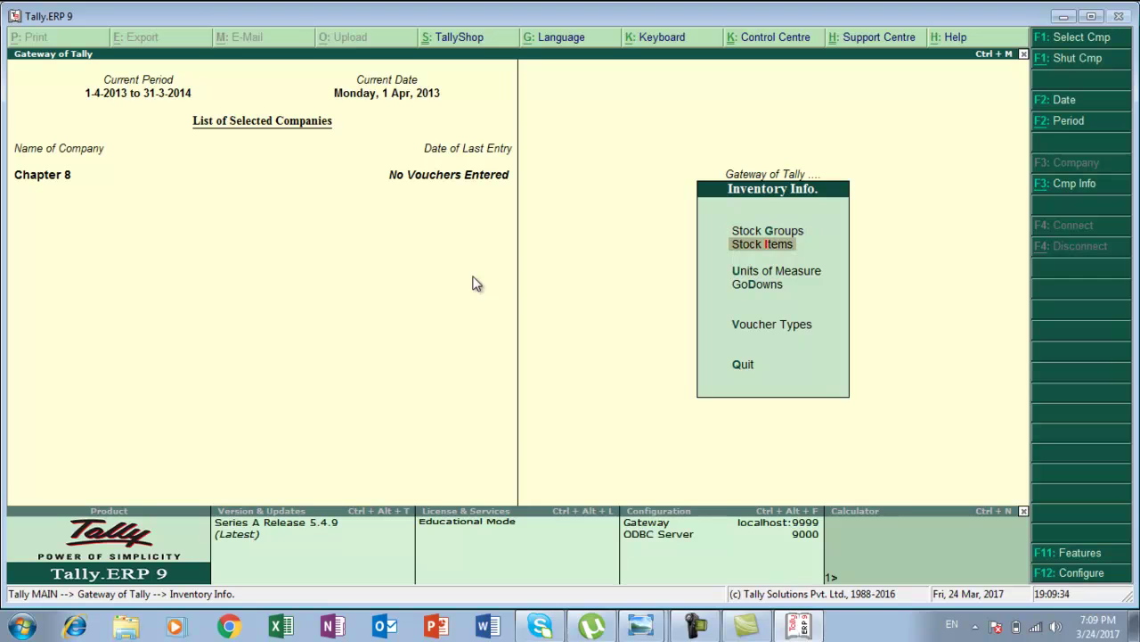
pyautogui.press('Return')
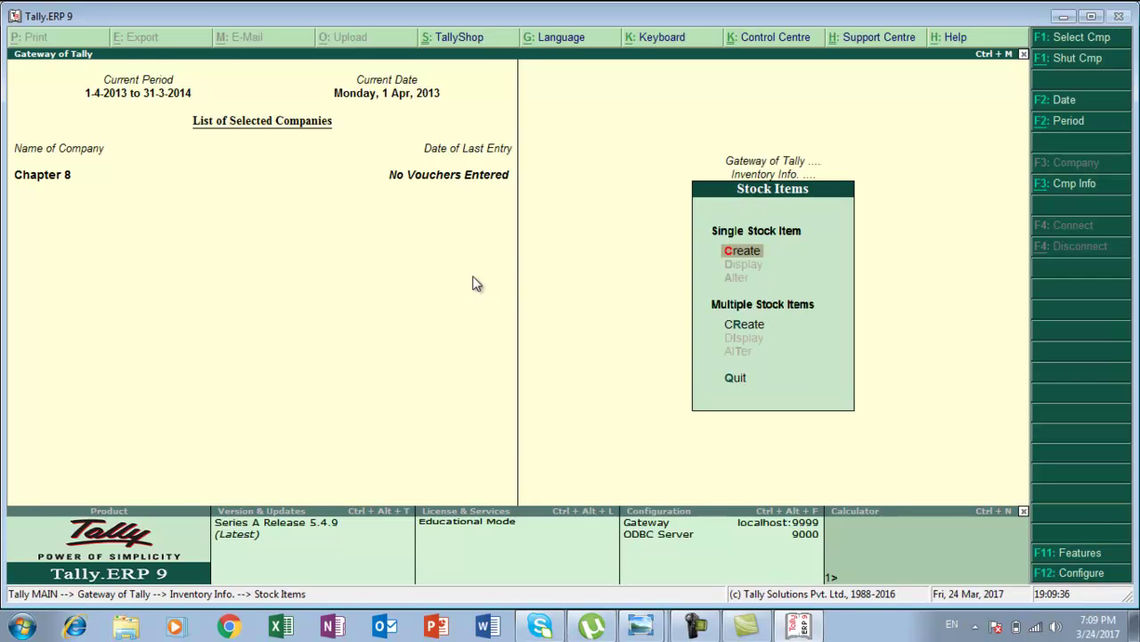
pyautogui.press('Return')
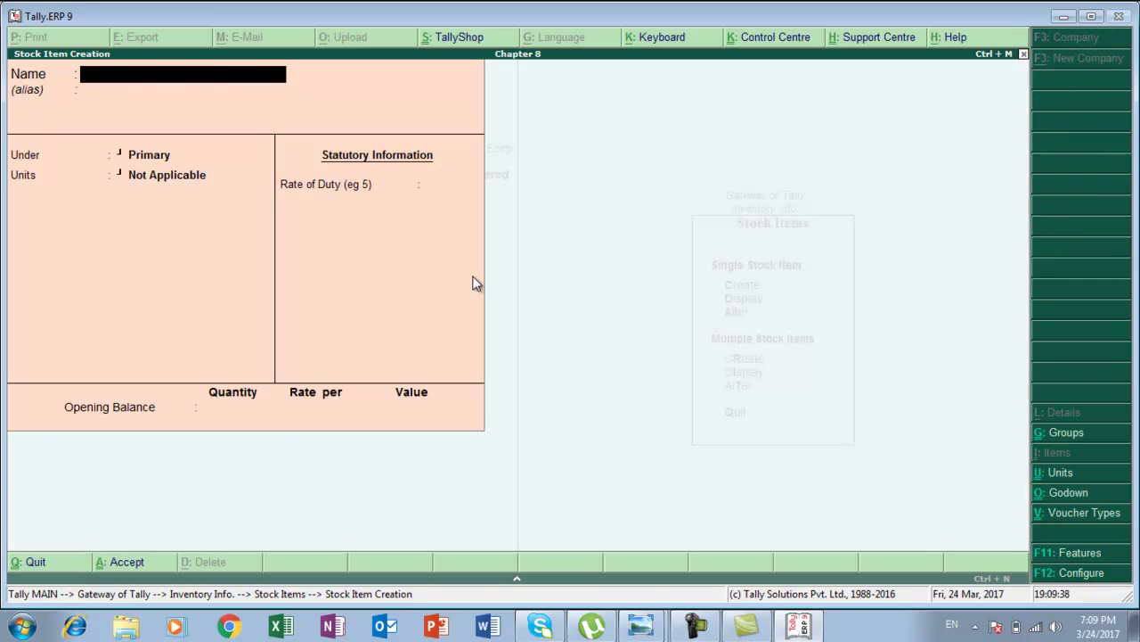
pyautogui.hotkey('alt', 'Tab')
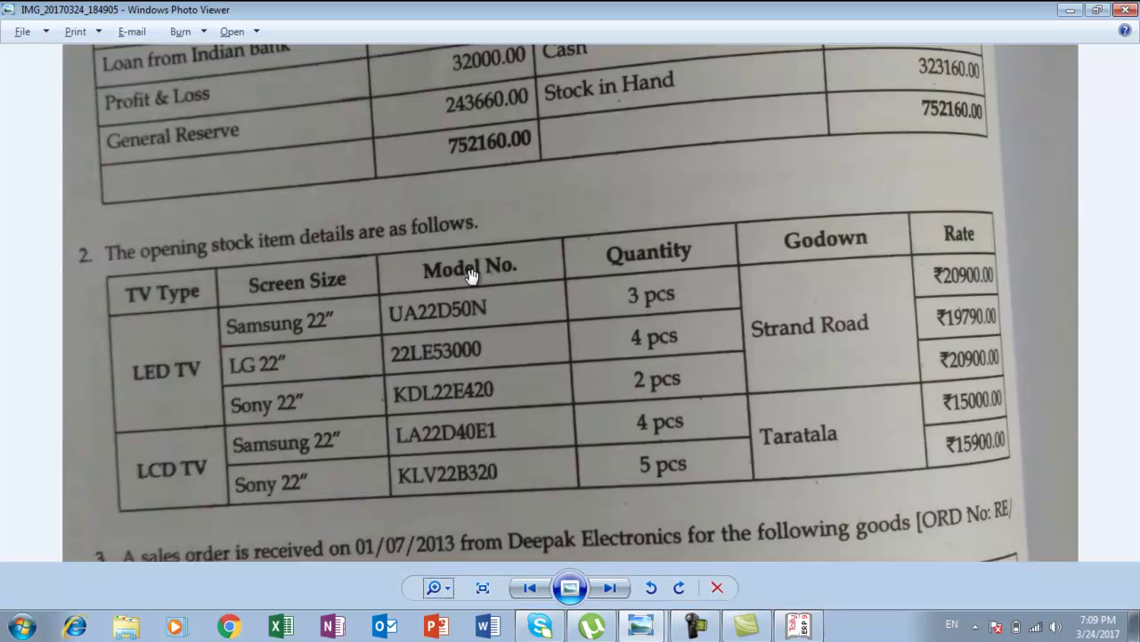
pyautogui.hotkey('alt', 'Tab')
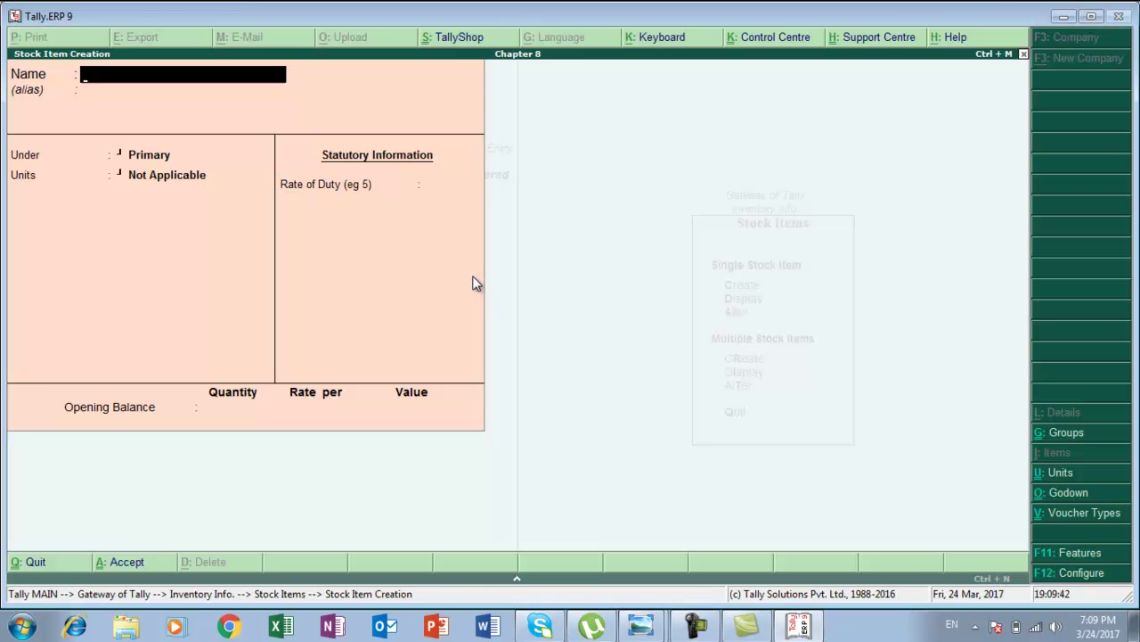
pyautogui.write('Ua22d50n')
pyautogui.press('Return')
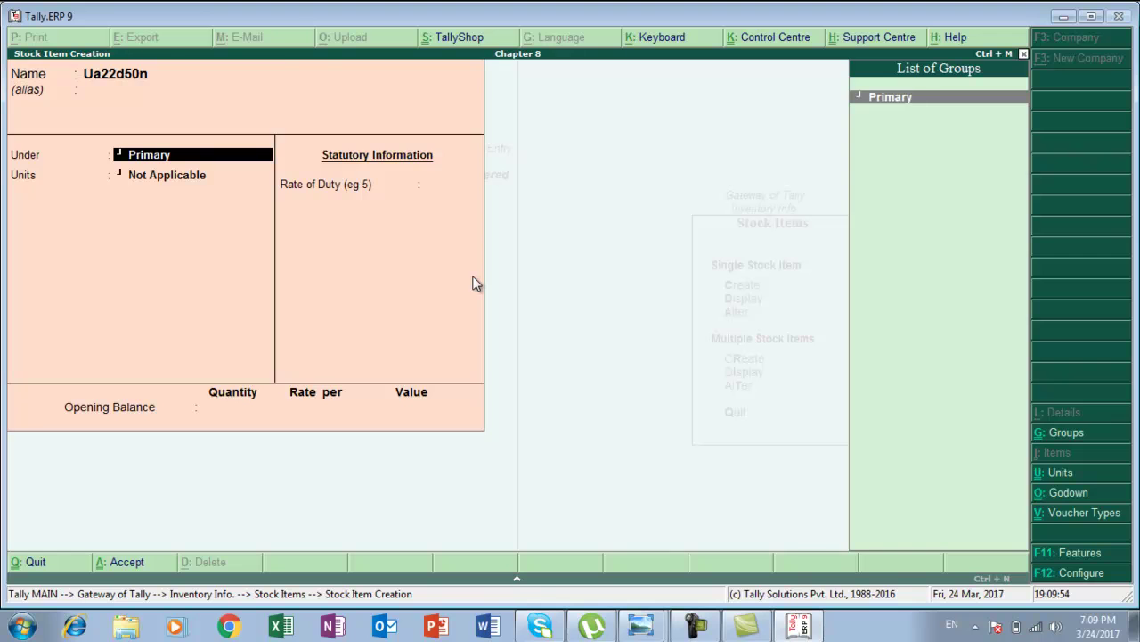
# Start a new stock group named Samsung 22" Led for the stock item.
pyautogui.hotkey('alt', 'c')
pyautogui.write('Samsung 22" Led')
pyautogui.press('Return')
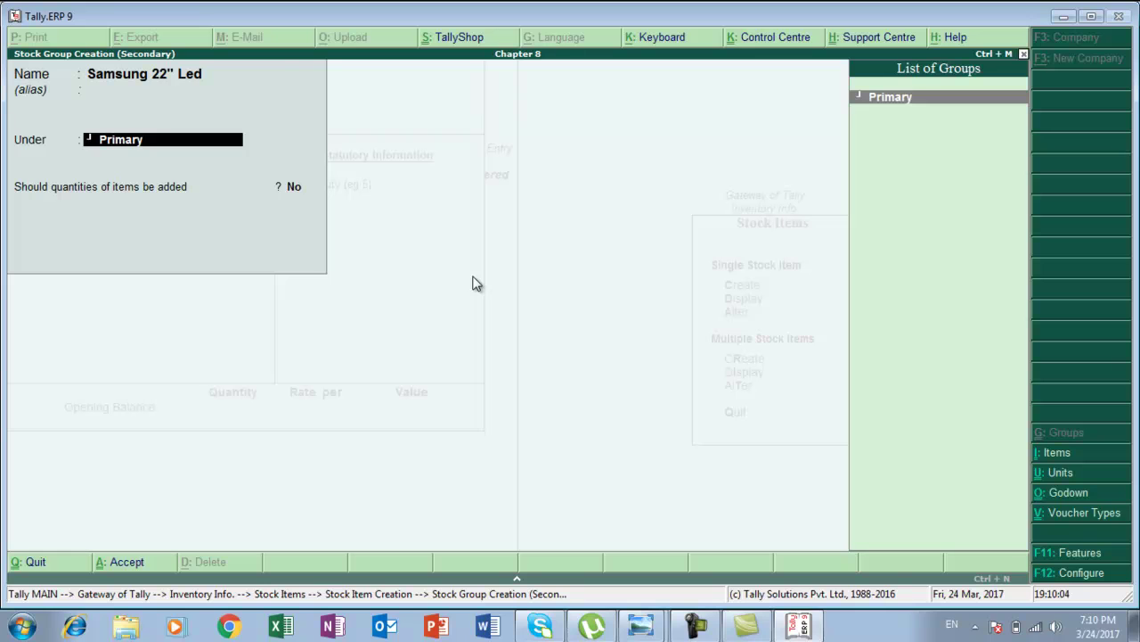
# Create the parent stock group Led Tv under Primary with item quantities added, and save both groups.
pyautogui.press('BackSpace')
pyautogui.write('Led Tv')
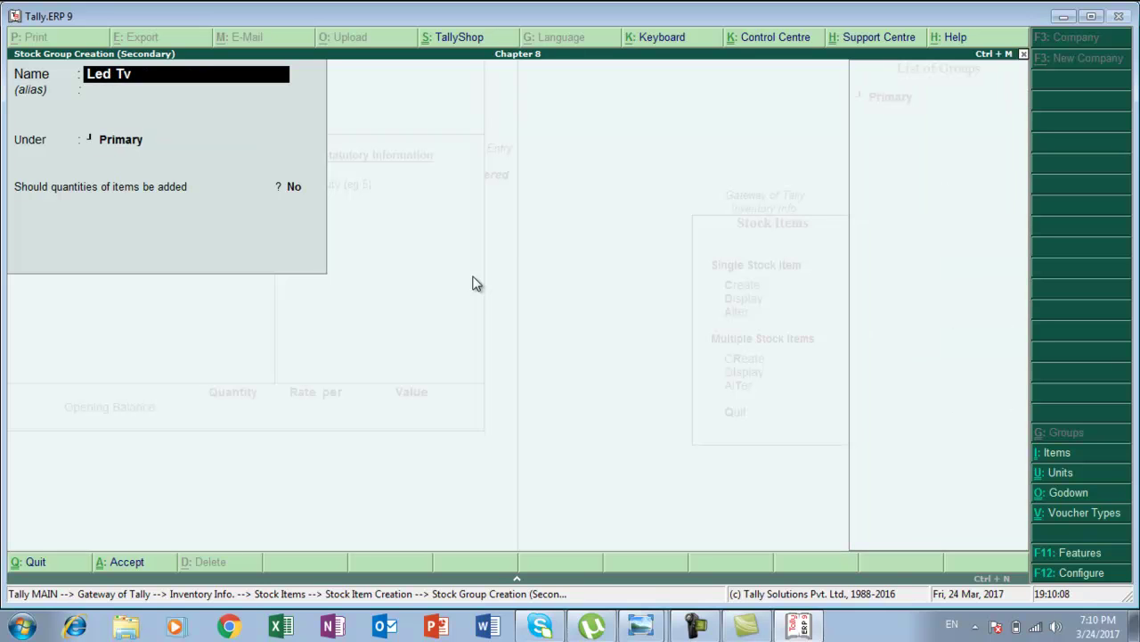
pyautogui.press('Return')
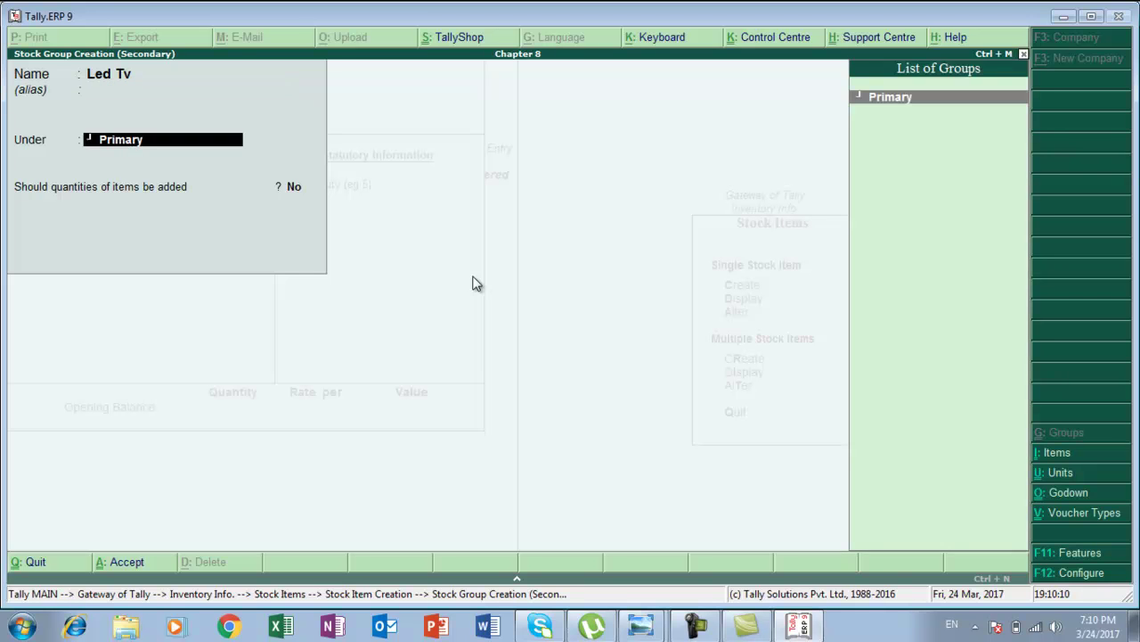
pyautogui.press('Return')
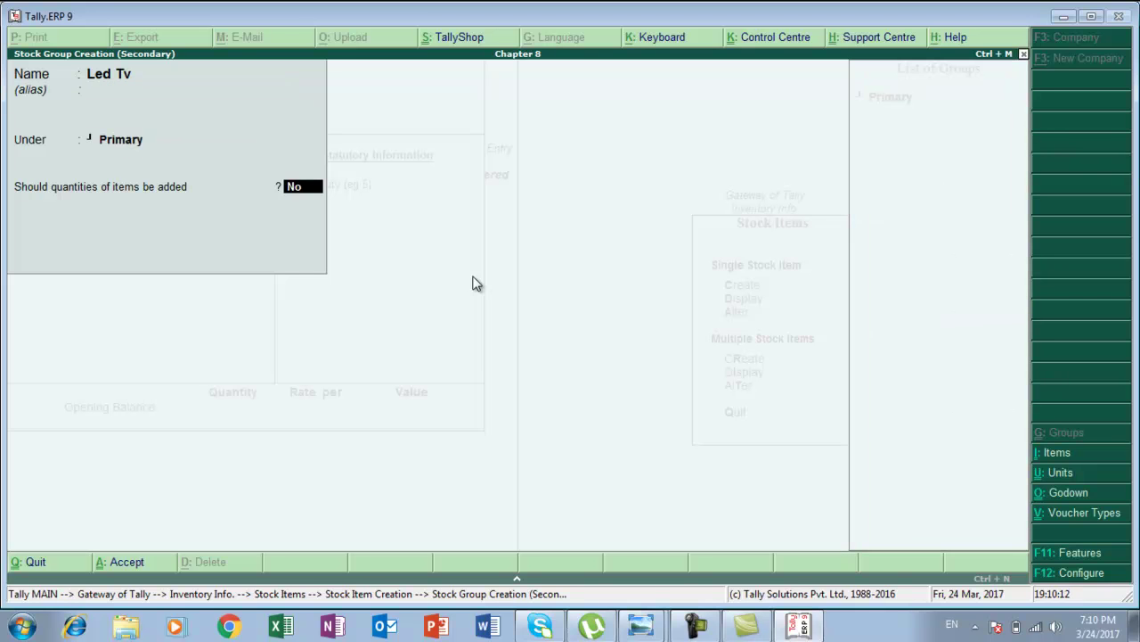
pyautogui.write('y')
pyautogui.press('Return')
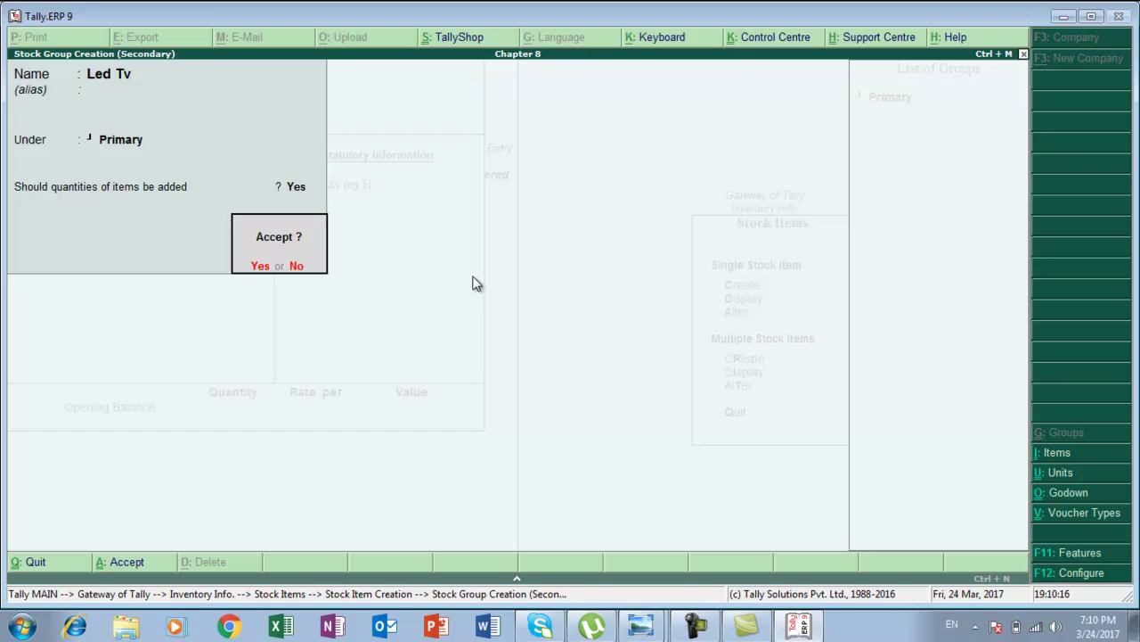
pyautogui.press('Return')
pyautogui.press('Return')
pyautogui.press('Return')
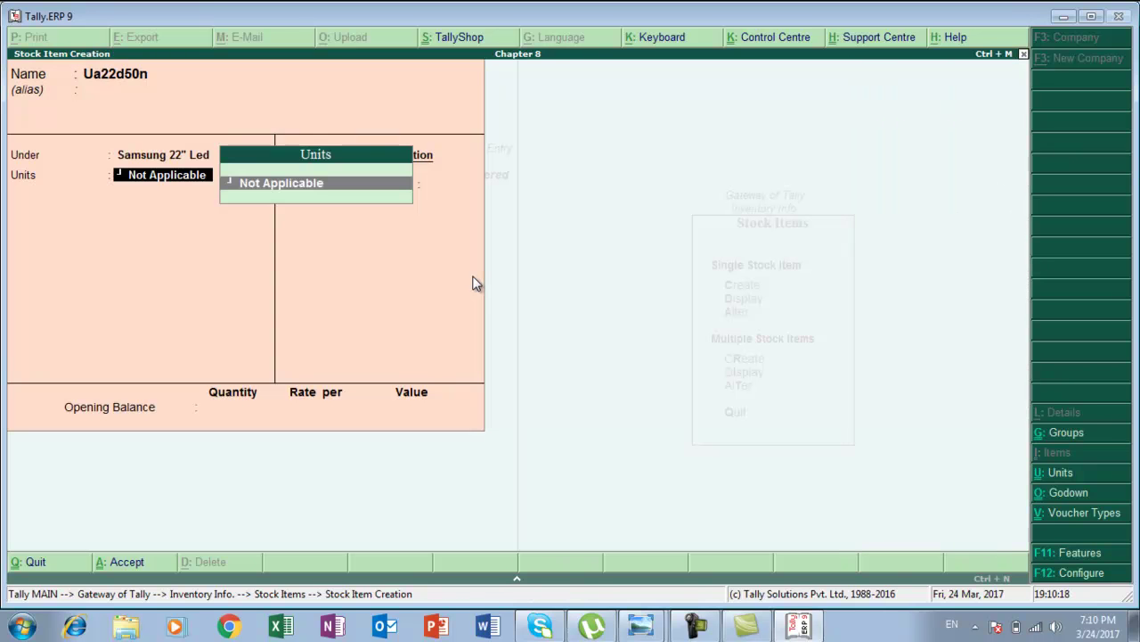
# Create the simple unit pcs with 0 decimal places for the item, and keep the rate of duty at 0.
pyautogui.hotkey('alt', 'c')
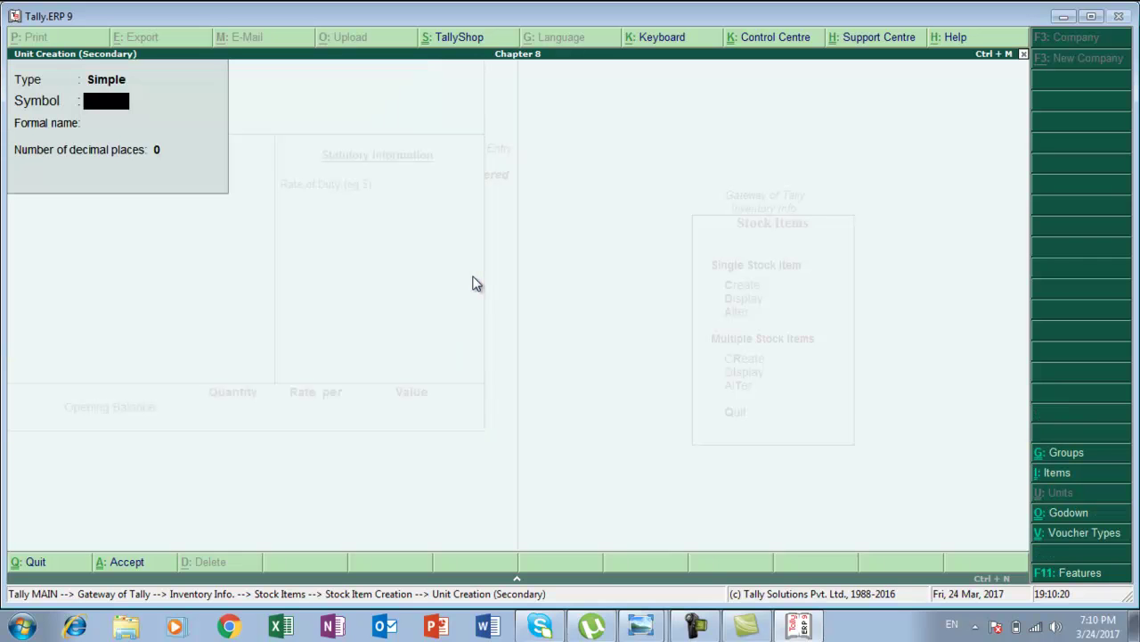
pyautogui.write('pcs')
pyautogui.press('Return')
pyautogui.press('Return')
pyautogui.press('Return')
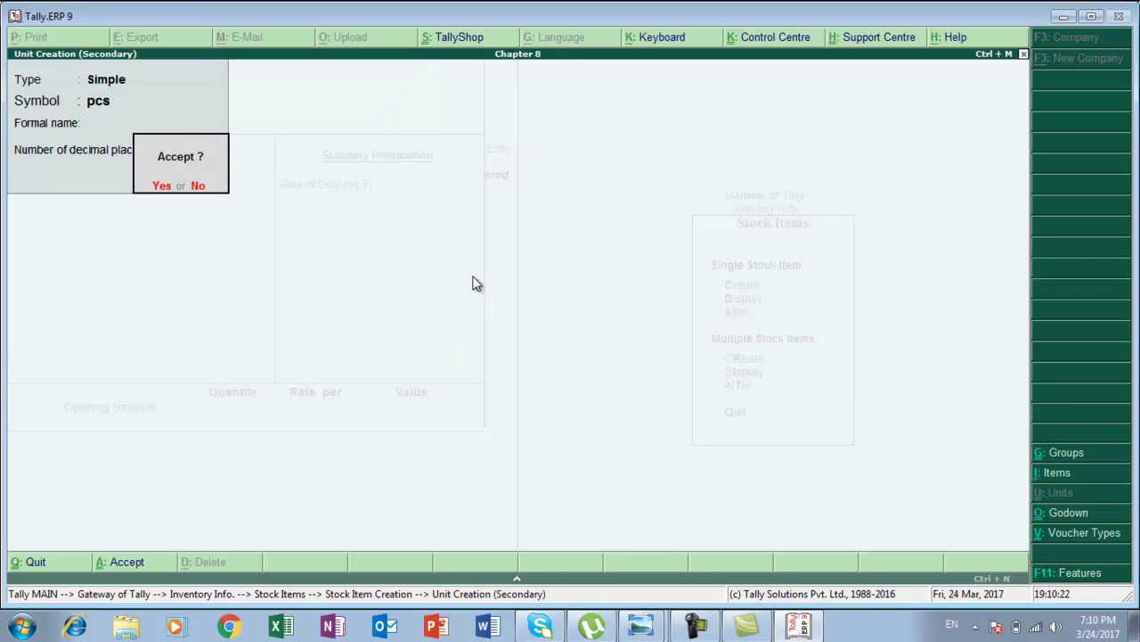
pyautogui.press('Return')
pyautogui.press('Return')
pyautogui.press('Return')
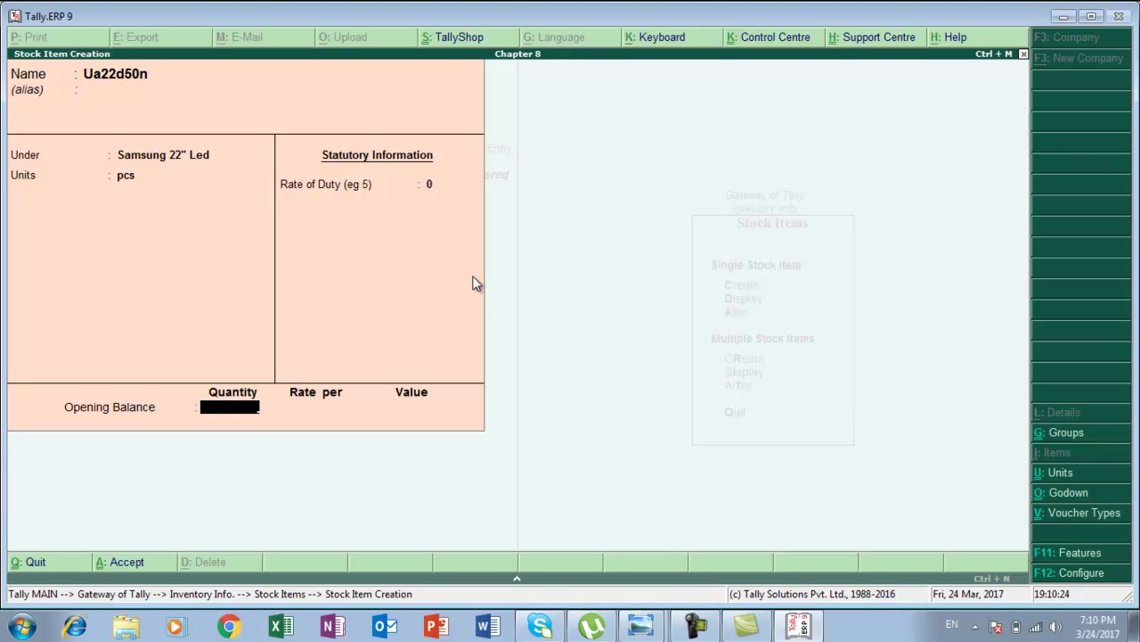
# Set the item's opening quantity to 3 pcs from the assignment photo and open its godown allocation.
pyautogui.hotkey('alt', 'Tab')
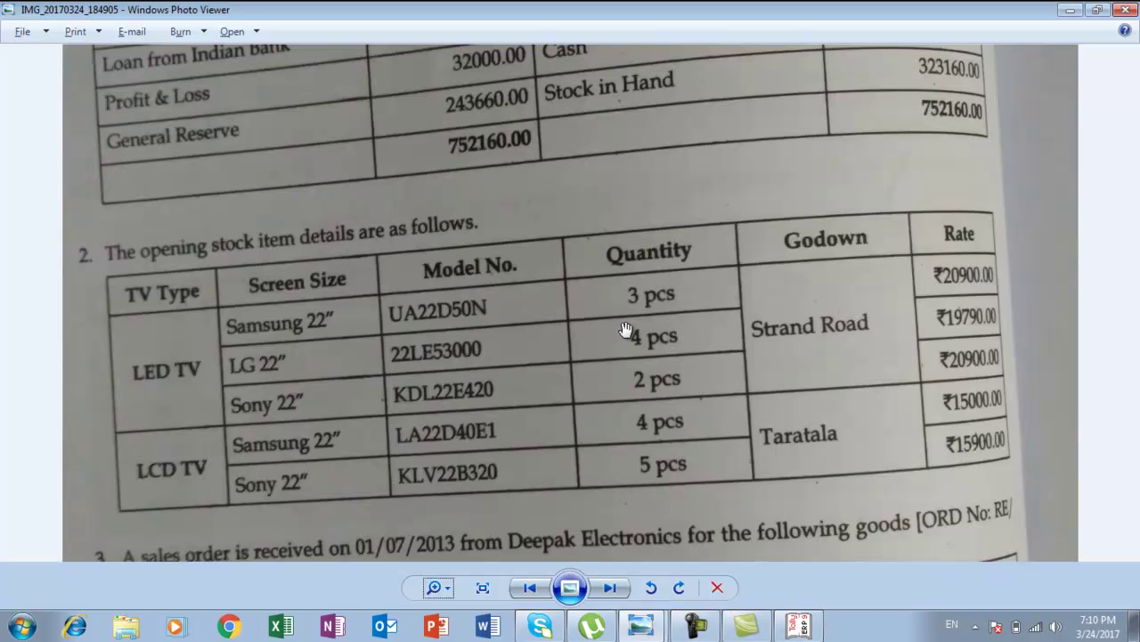
pyautogui.hotkey('alt', 'Tab')
pyautogui.write('3')
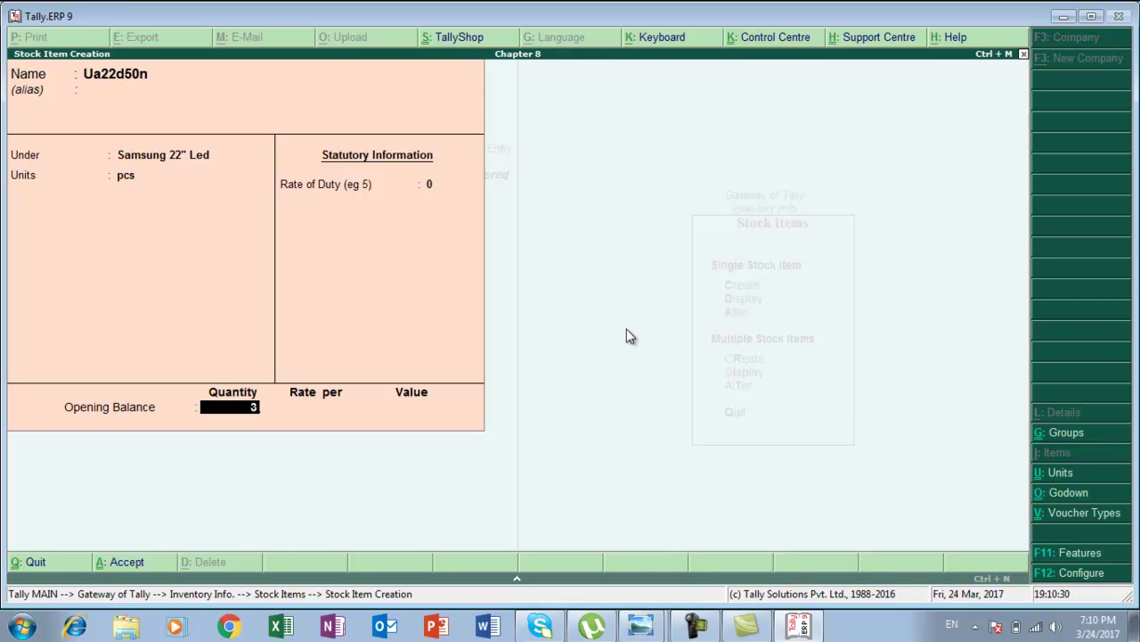
pyautogui.press('Return')
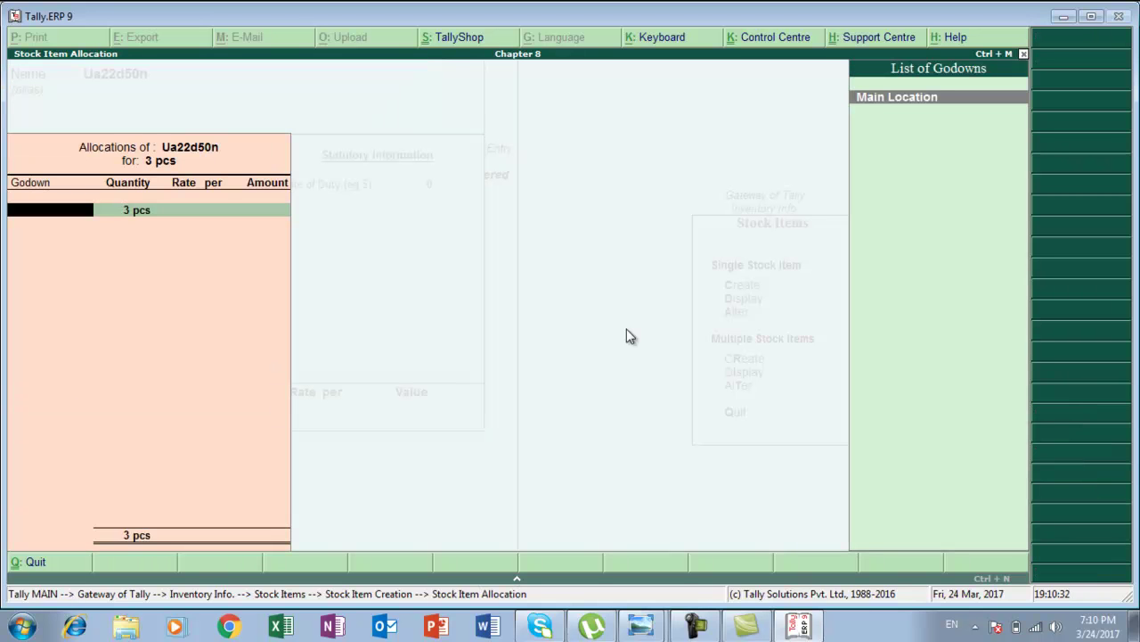
pyautogui.write('1')
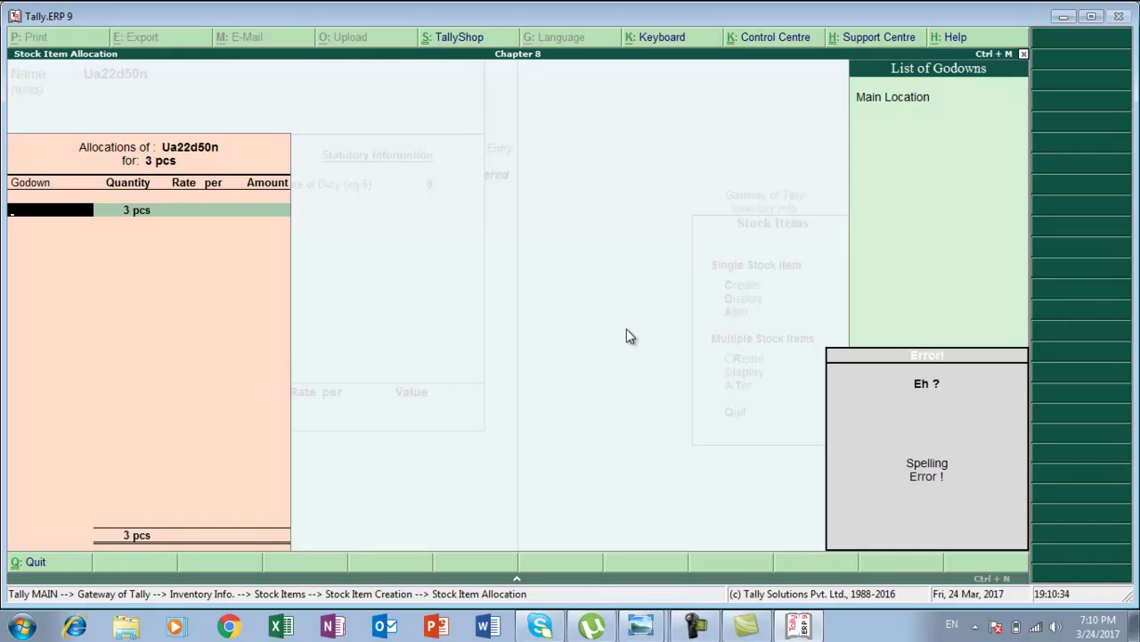
pyautogui.press('Escape')
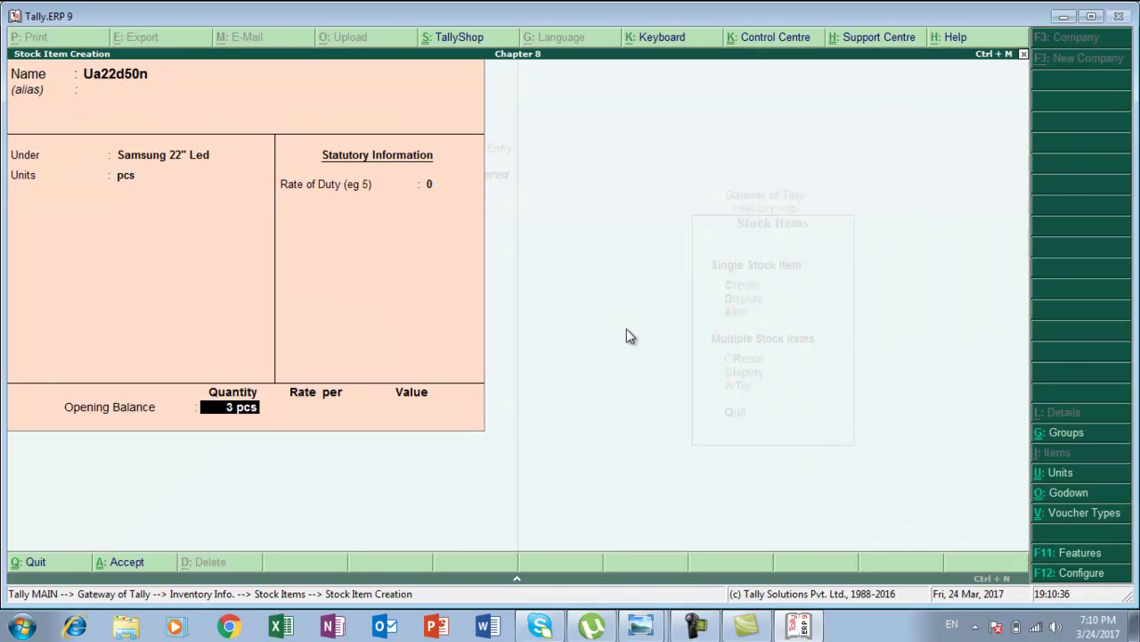
pyautogui.press('Return')
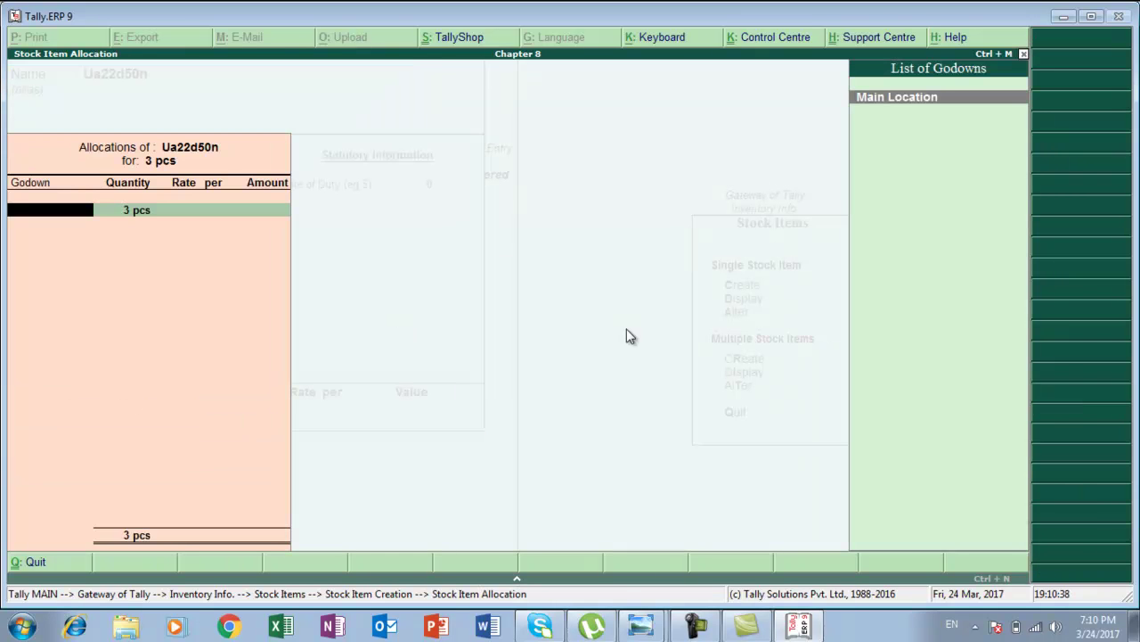
# Create the godown Strand Road under Primary with default options, and allocate the 3 pcs to it.
pyautogui.hotkey('alt', 'c')
pyautogui.write('Strand R')
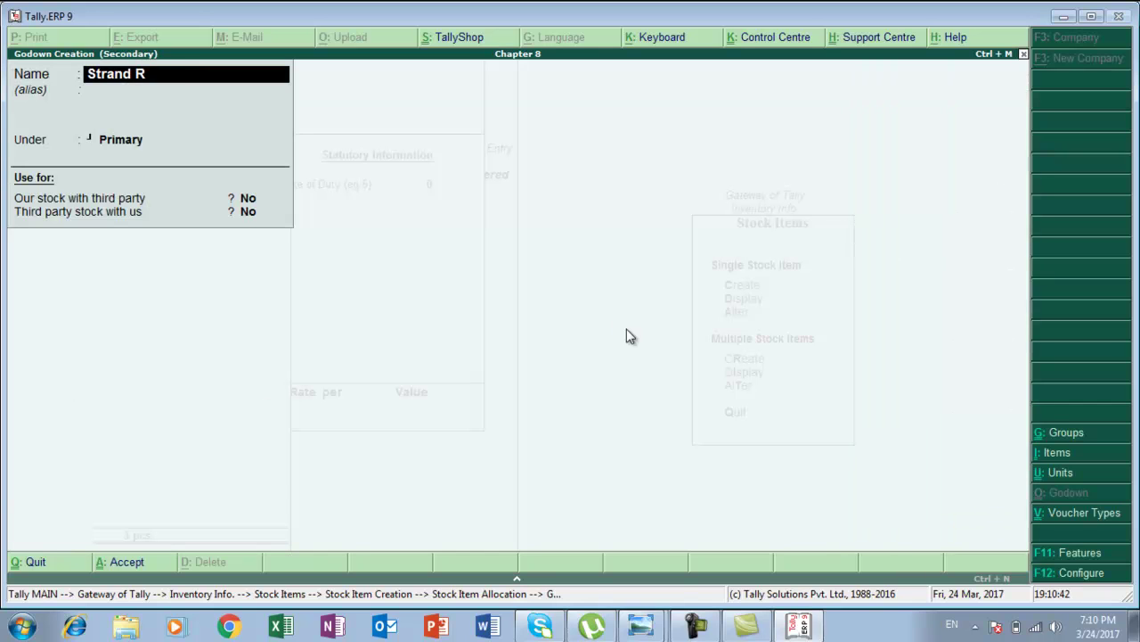
pyautogui.write('oad')
pyautogui.press('Return')
pyautogui.press('Return')
pyautogui.press('Return')
pyautogui.press('Return')
pyautogui.press('Return')
pyautogui.press('Return')
pyautogui.press('Return')
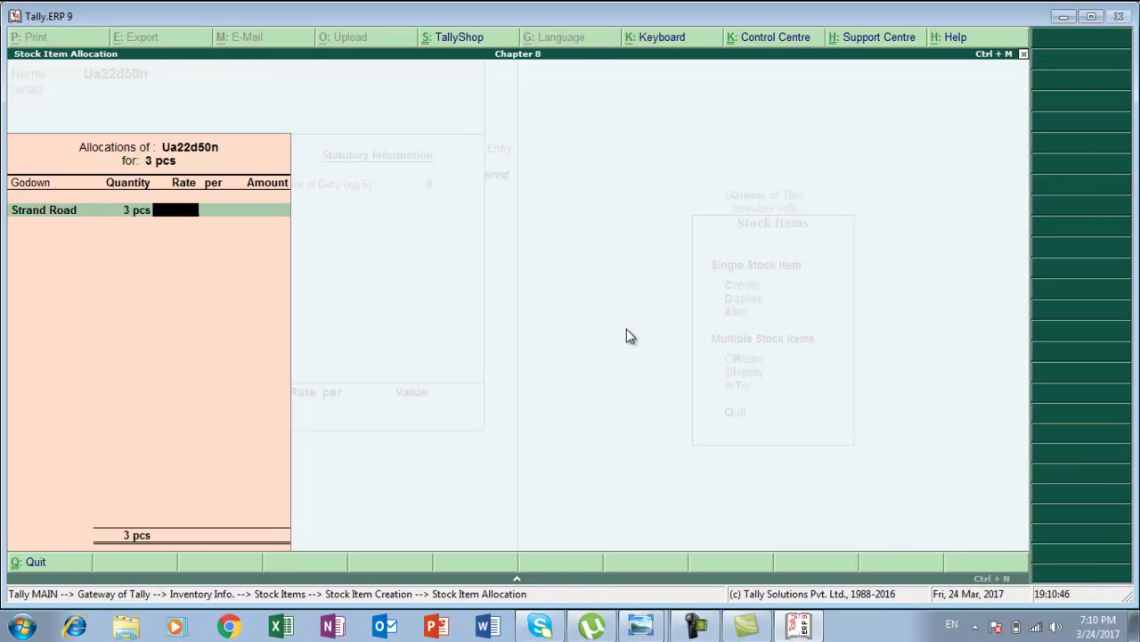
# Set the Strand Road allocation's rate to 20900 and complete the stock item's opening balance.
pyautogui.write('20900')
pyautogui.press('Return')
pyautogui.press('Return')
pyautogui.press('Return')
pyautogui.press('Return')
pyautogui.press('Escape')
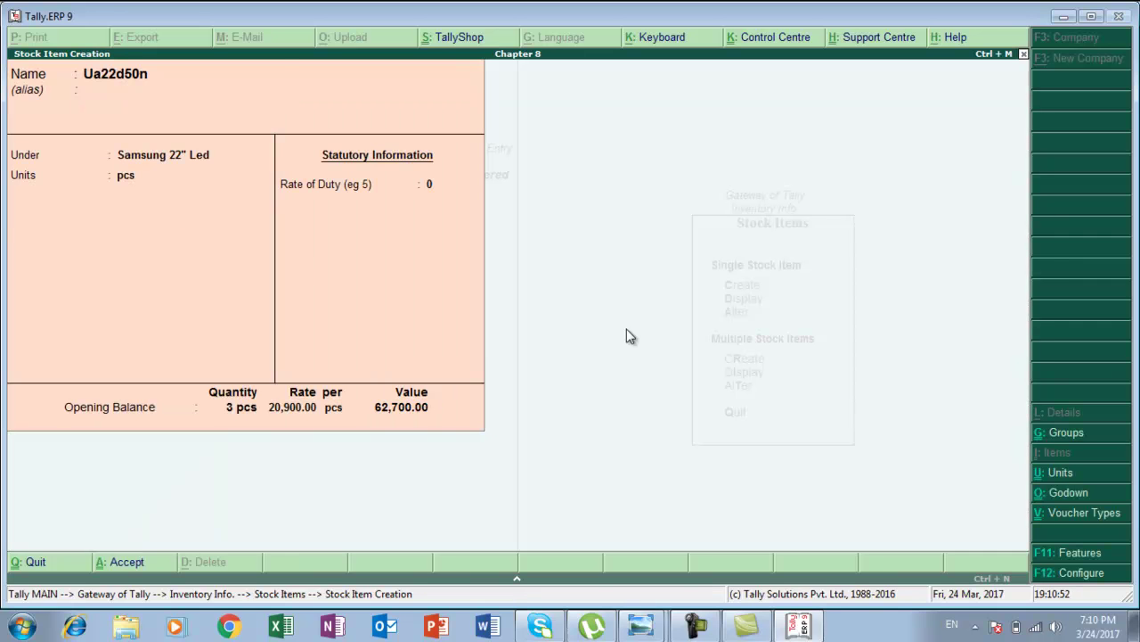
# Look up the next model number in the assignment photo and name the new stock item 22le53000.
pyautogui.hotkey('alt', 'Tab')
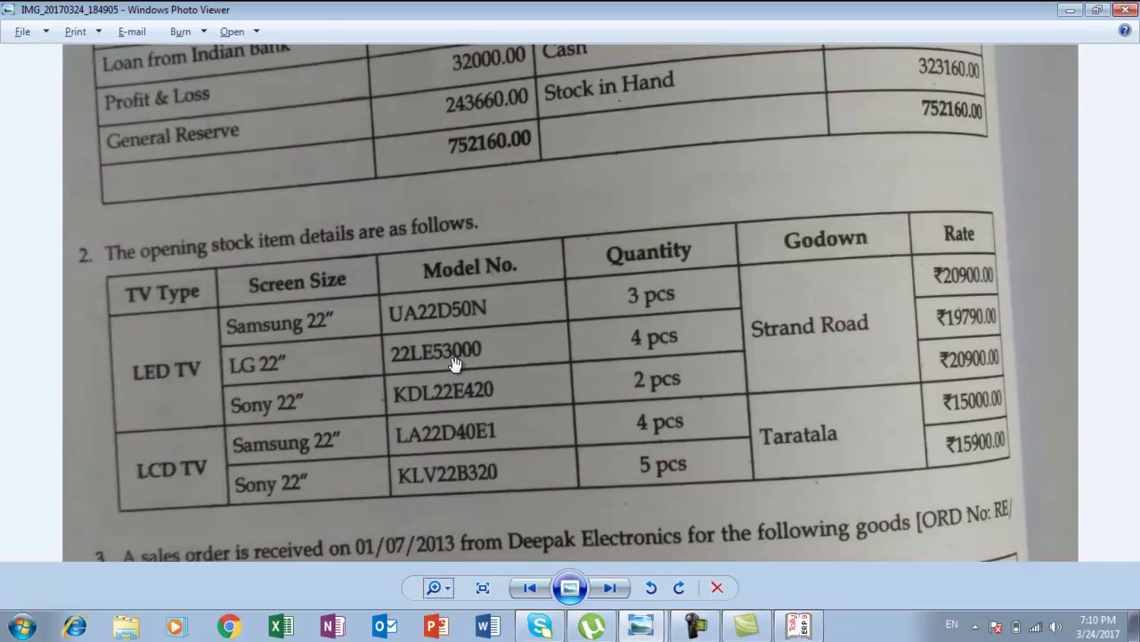
pyautogui.hotkey('alt', 'Tab')
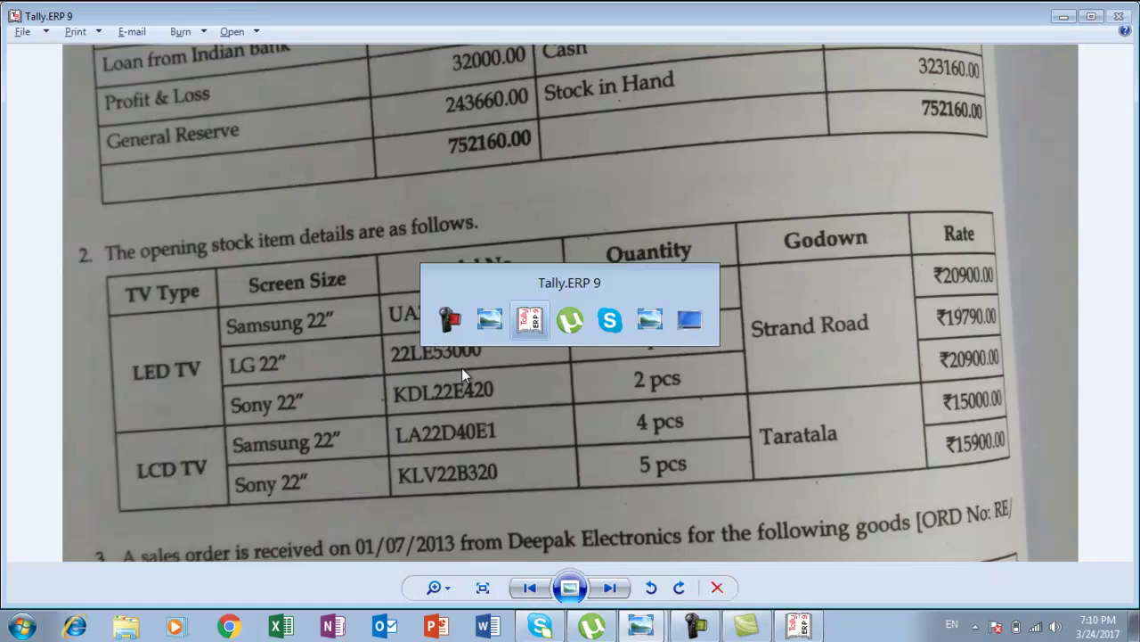
pyautogui.write('22l')
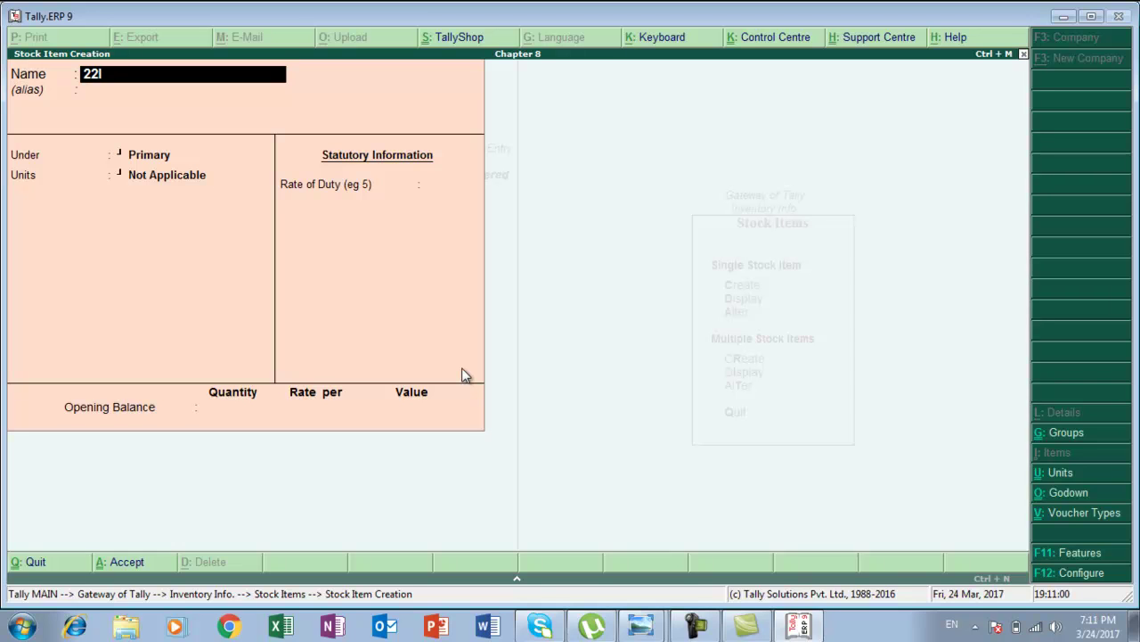
pyautogui.write('e53000')
pyautogui.press('Return')
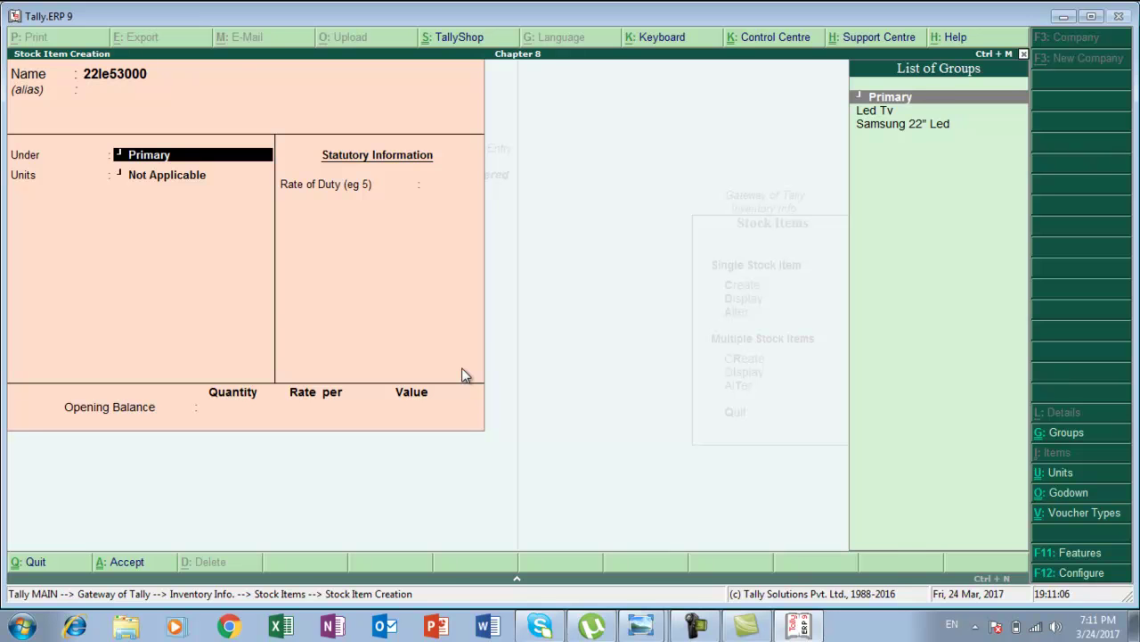
# Create the stock group Lg22"led under Led Tv with item quantities added, and assign it to the item.
pyautogui.hotkey('alt', 'Tab')
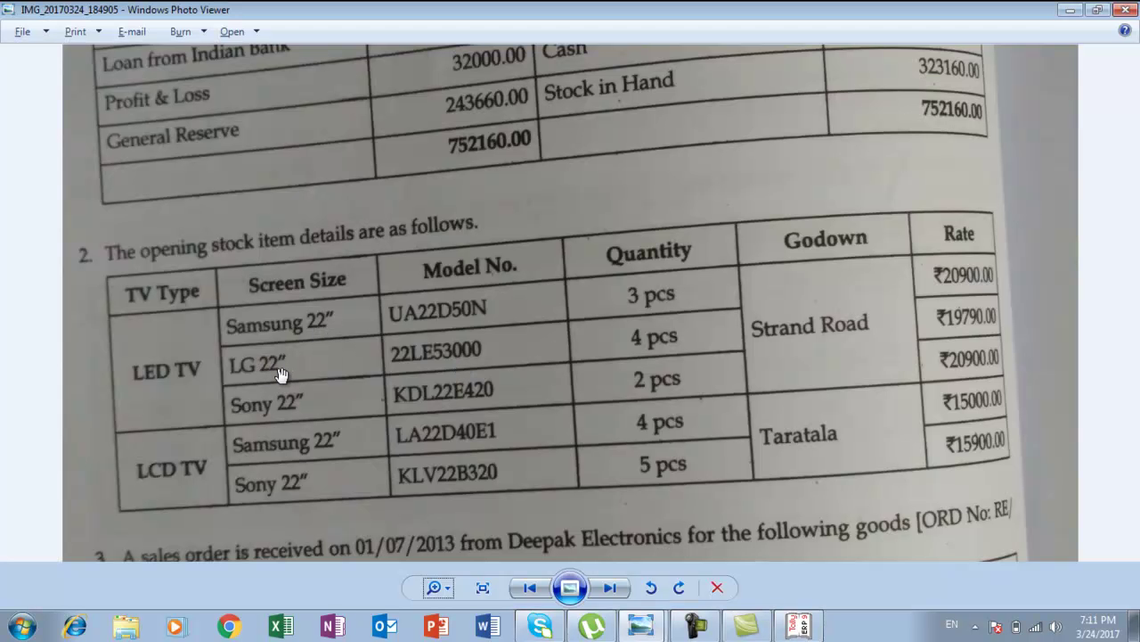
pyautogui.hotkey('alt', 'Tab')
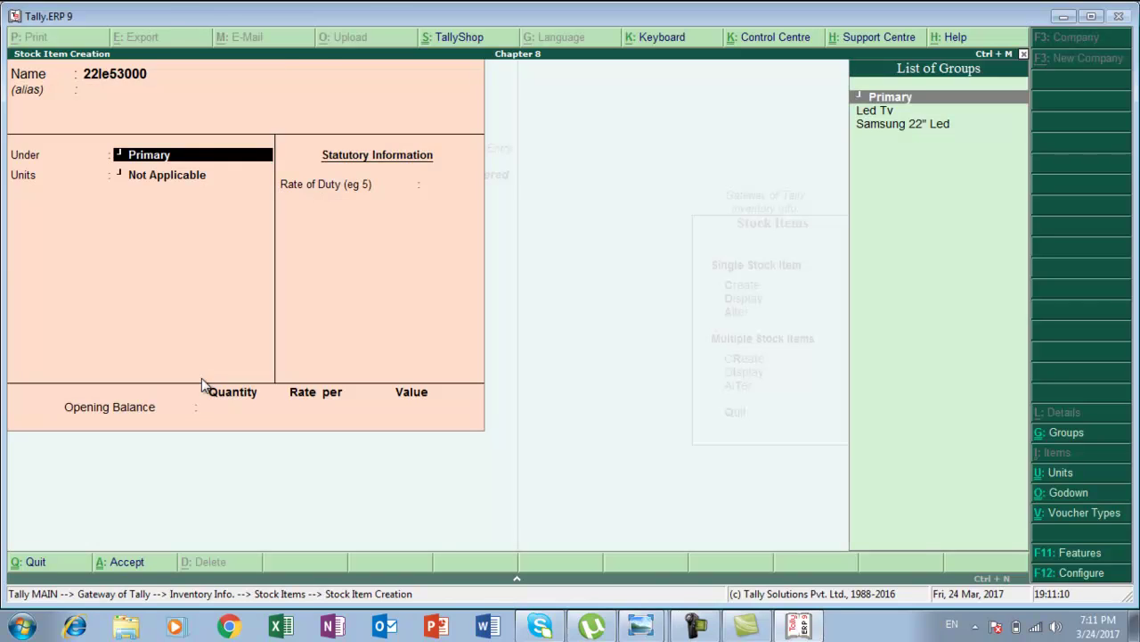
pyautogui.hotkey('alt', 'c')
pyautogui.write('Lg22"led')
pyautogui.press('Return')
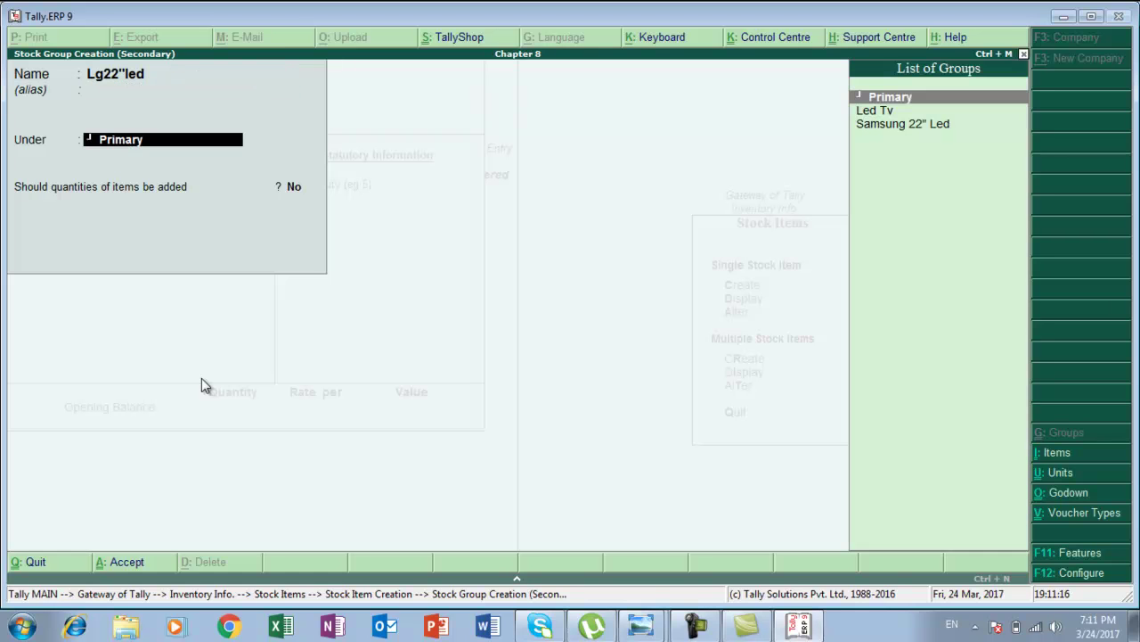
pyautogui.press('Down')
pyautogui.press('Return')
pyautogui.press('y')
pyautogui.press('Return')
pyautogui.press('Return')
# Set the item's unit to pcs, keep the rate of duty at 0, and check its opening quantity in the assignment photo.
pyautogui.press('Down')
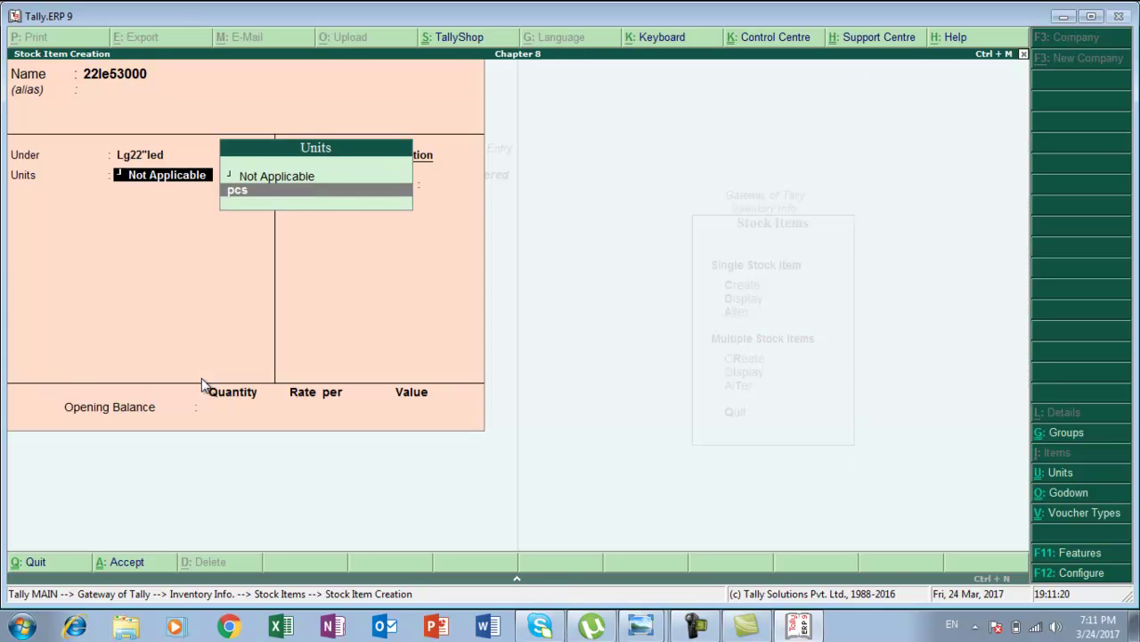
pyautogui.press('Return')
pyautogui.press('Return')
pyautogui.hotkey('alt', 'Tab')
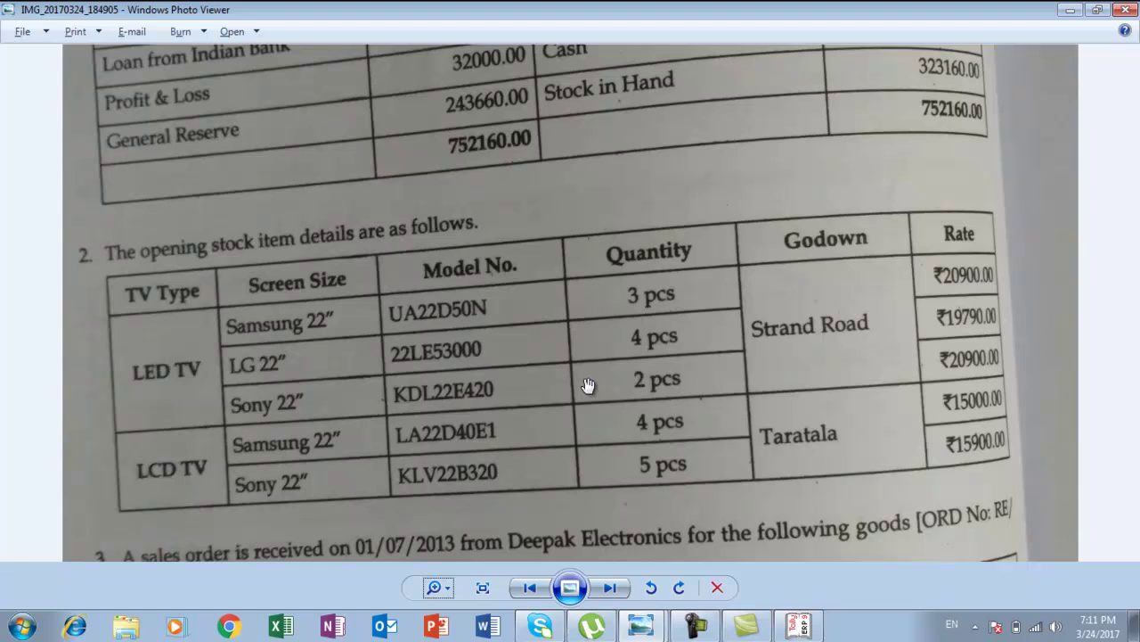
pyautogui.hotkey('alt', 'Tab')
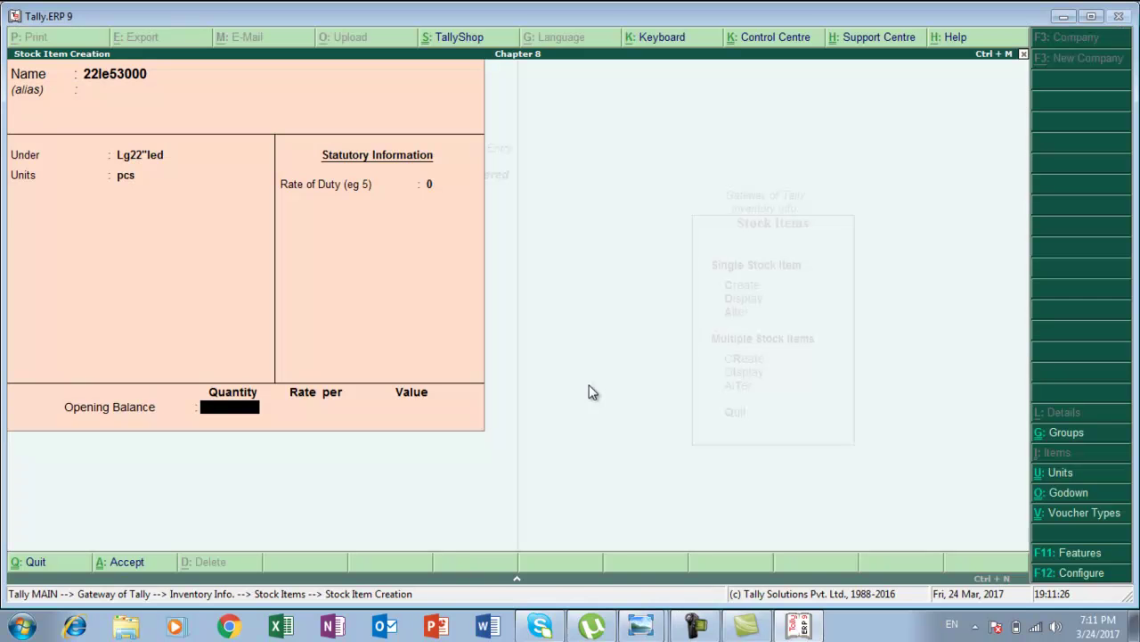
# Enter an opening quantity of 4 pcs for 22le53000 and allocate it to the Strand Road godown.
pyautogui.write('4')
pyautogui.press('Return')
pyautogui.press('Down')
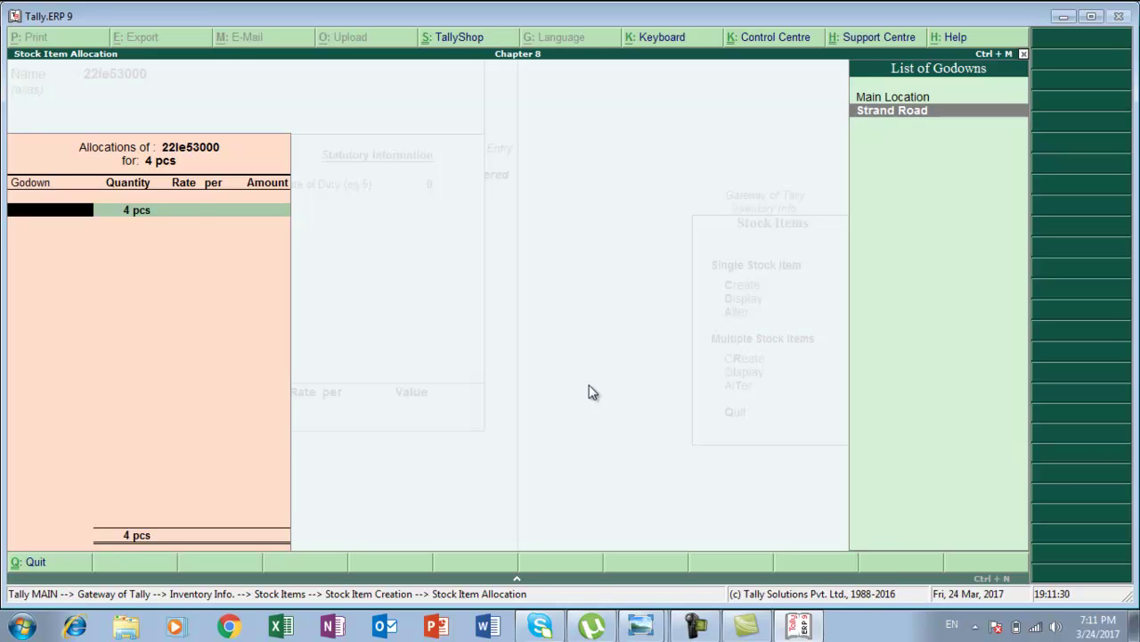
pyautogui.press('Return')
pyautogui.press('Return')
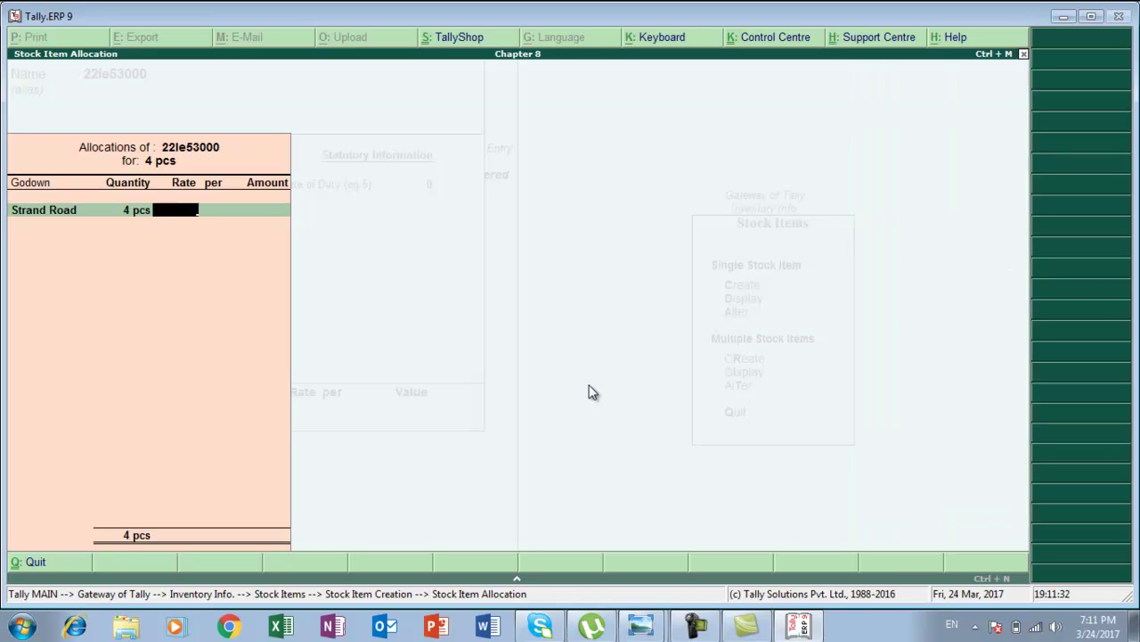
# Set the Strand Road allocation's rate to 19,790 per pcs and save the stock item 22le53000.
pyautogui.write('19,790')
pyautogui.press('Return')
pyautogui.press('Return')
pyautogui.press('Return')
pyautogui.press('Escape')
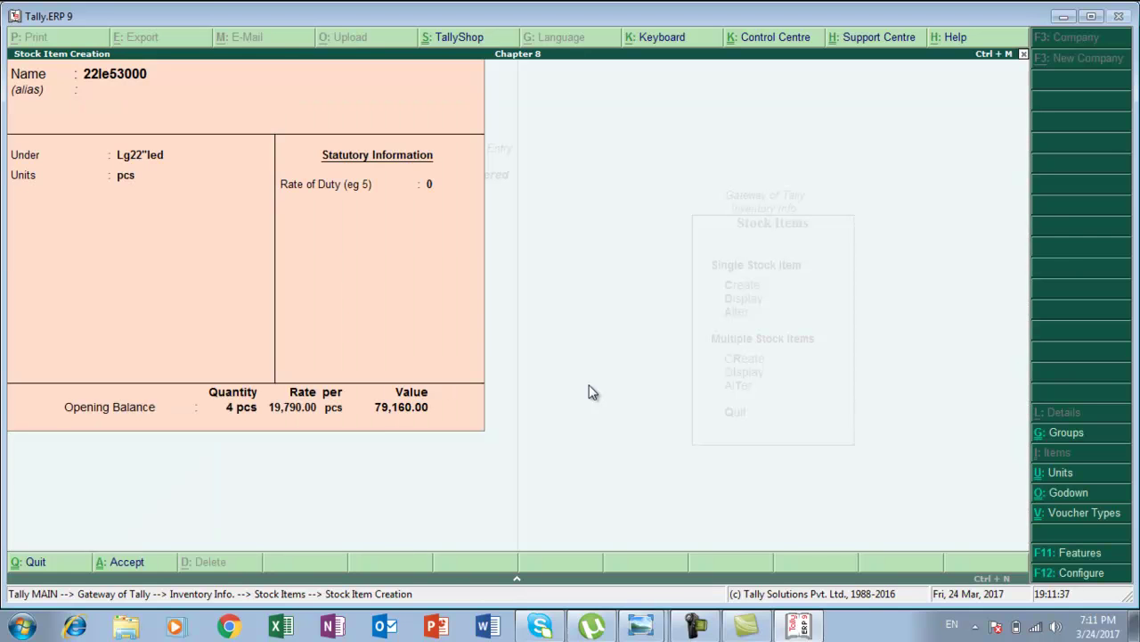
pyautogui.hotkey('ctrl', 'a')
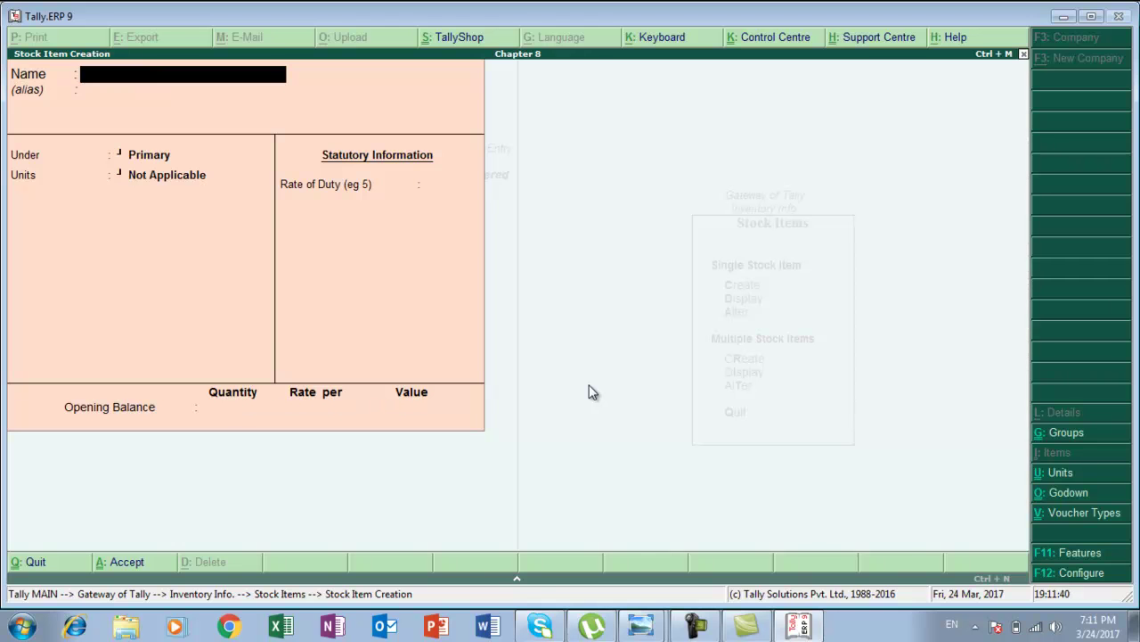
# Look up the Sony LED model number in the assignment photo and name the new stock item Kdl22e420.
pyautogui.hotkey('alt', 'Tab')
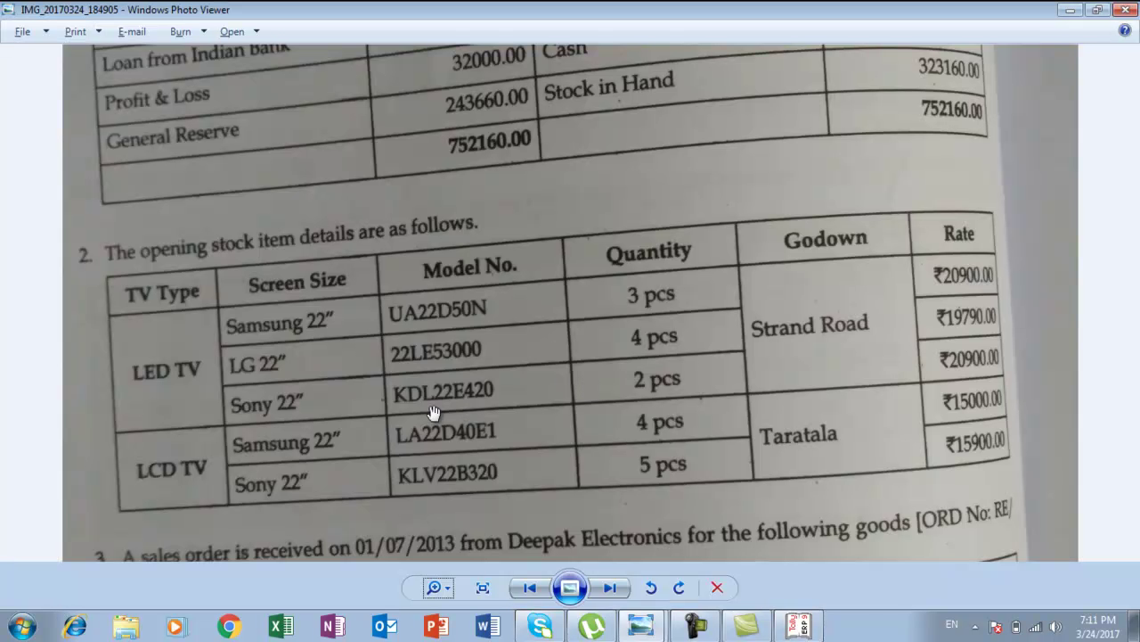
pyautogui.hotkey('alt', 'Tab')
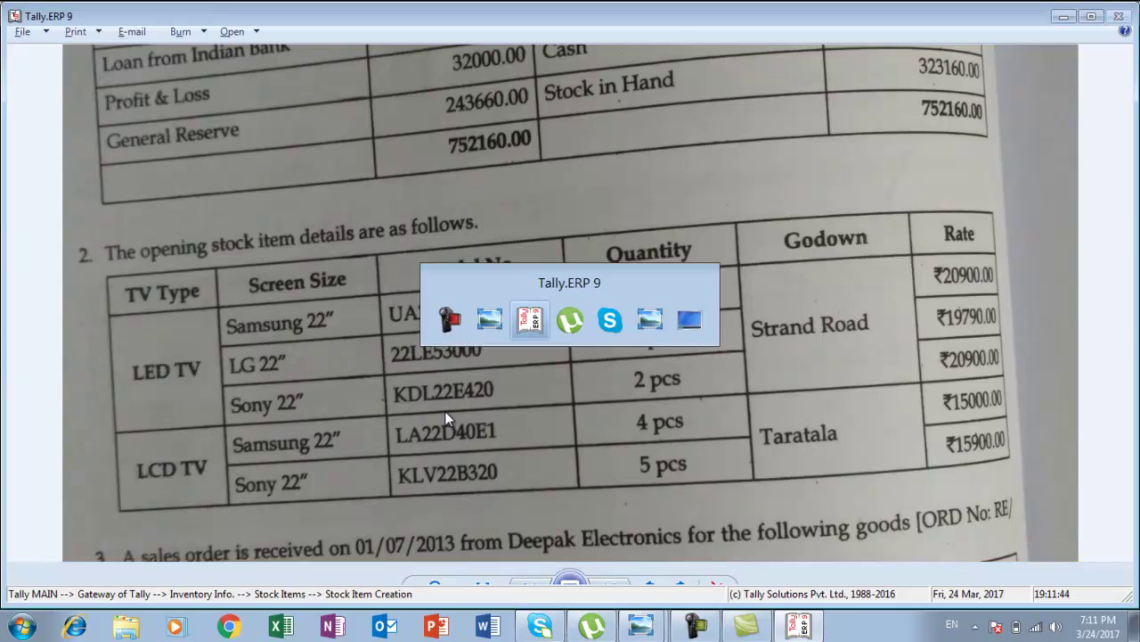
pyautogui.write('Kd')
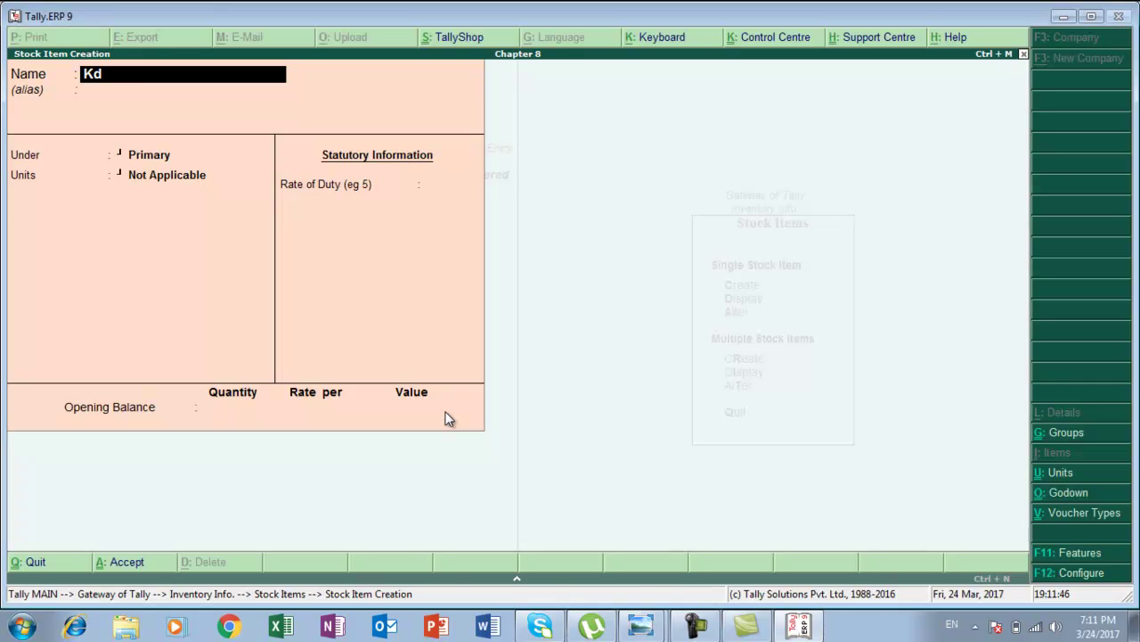
pyautogui.write('l22e420')
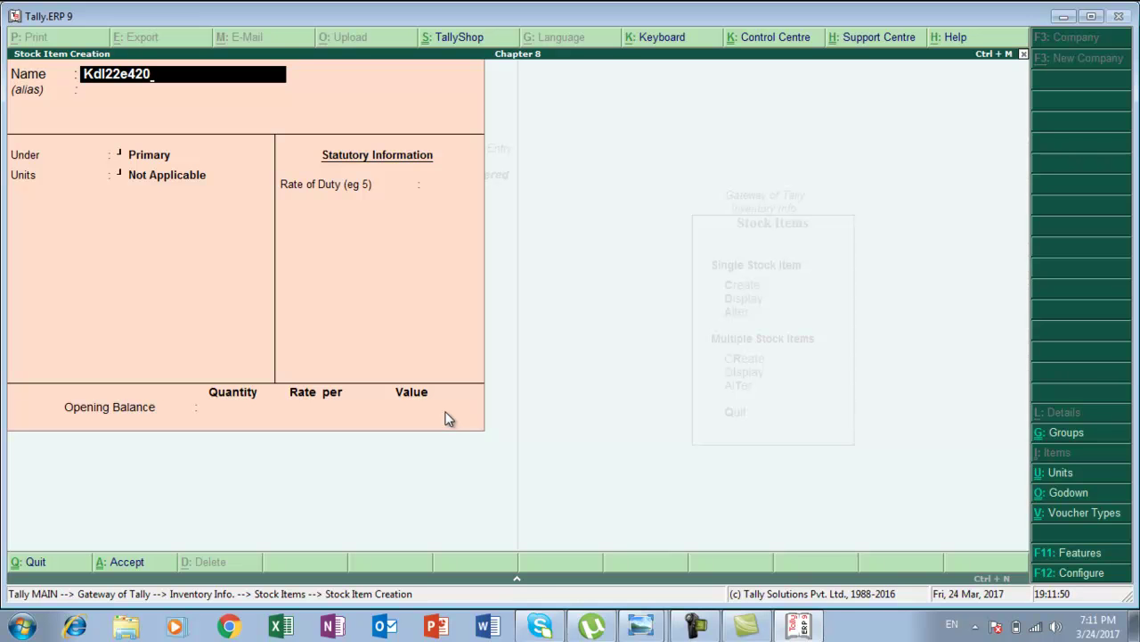
pyautogui.press('Return')
# Check the item's screen size in the assignment photo, create the stock group Sony 22" Led under Led Tv, and assign it to the item.
pyautogui.hotkey('alt', 'Tab')
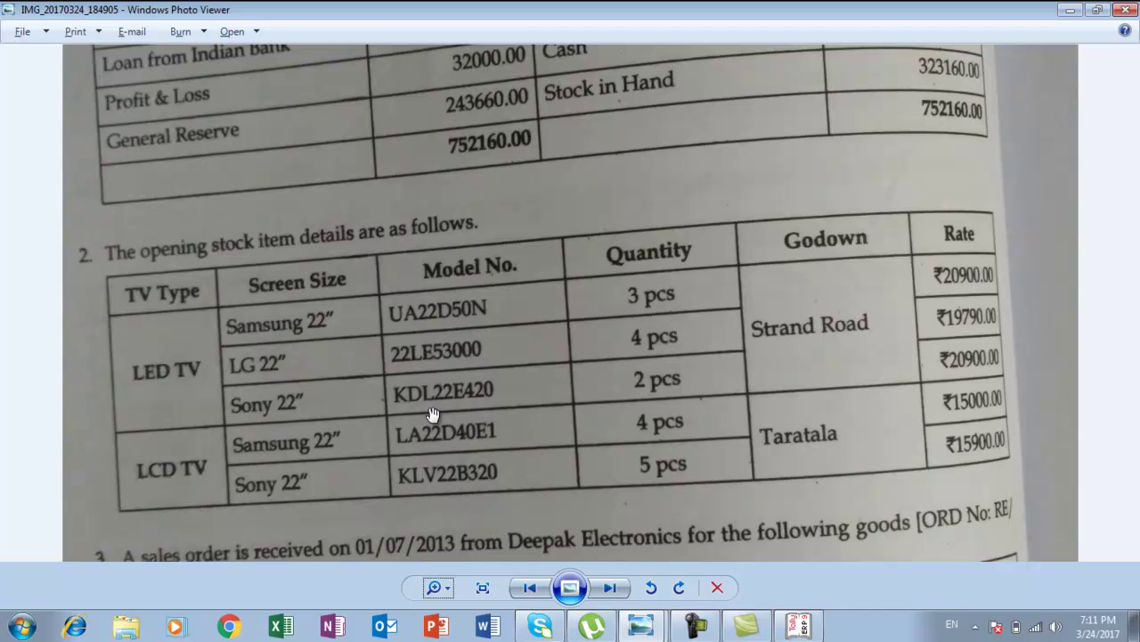
pyautogui.hotkey('alt', 'Tab')
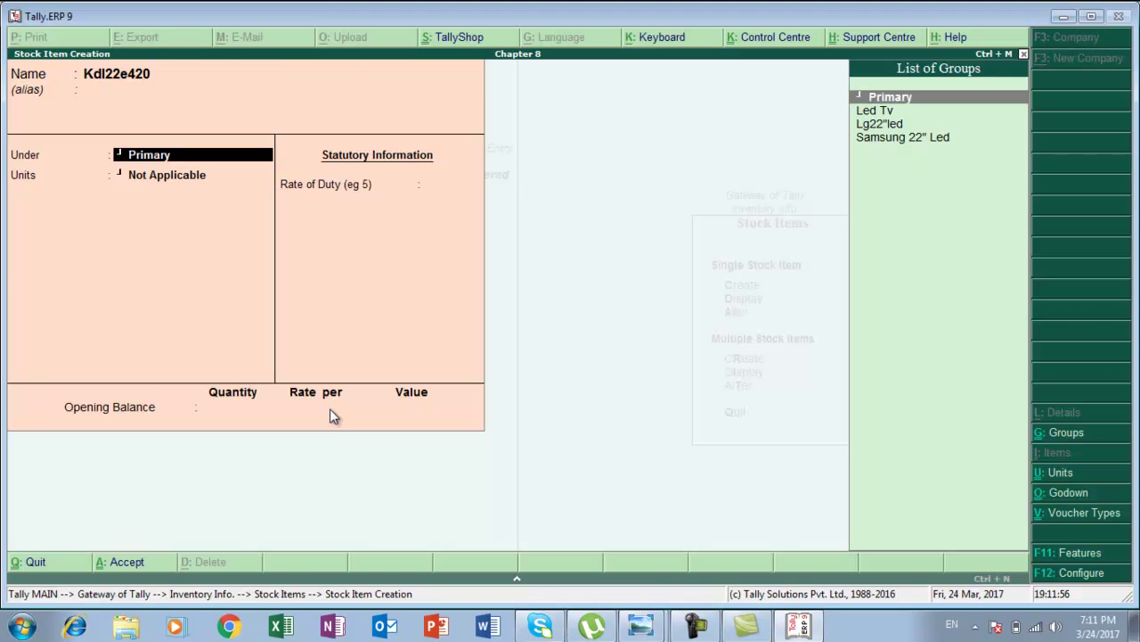
pyautogui.hotkey('alt', 'c')
pyautogui.write('So')
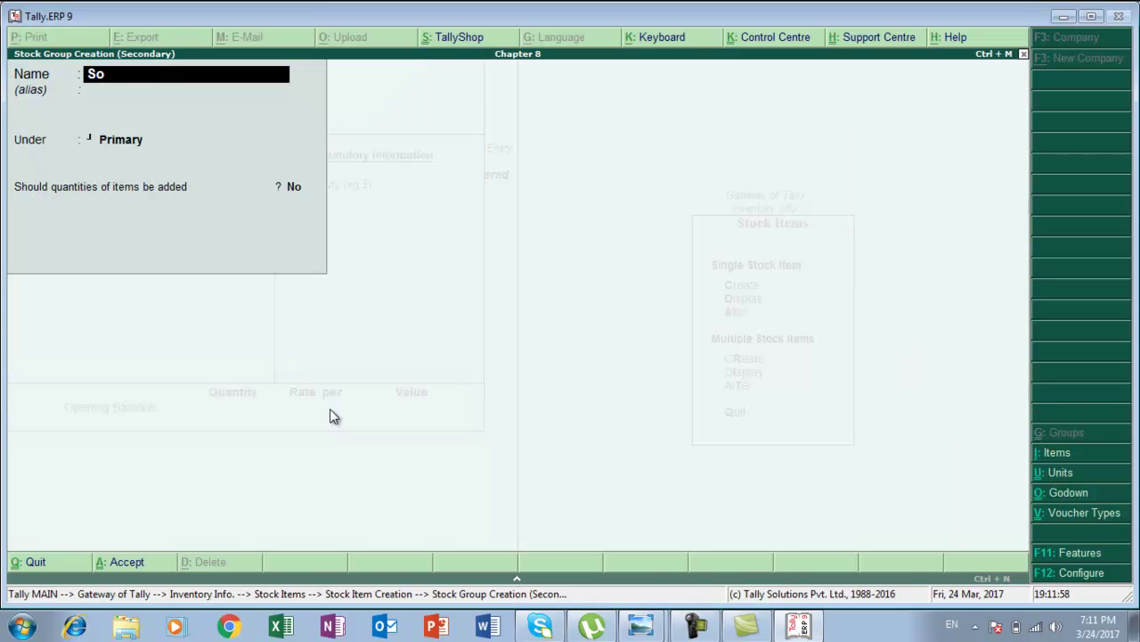
pyautogui.write('ny 22" Led')
pyautogui.press('Return')
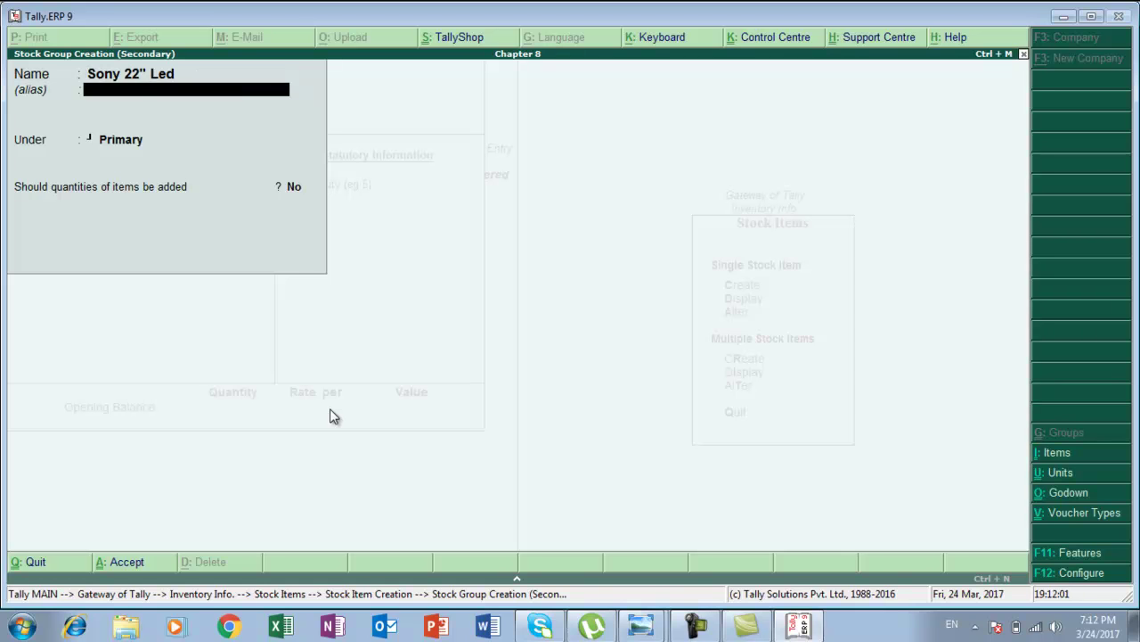
pyautogui.press('Return')
pyautogui.press('Down')
pyautogui.press('Return')
pyautogui.press('Return')
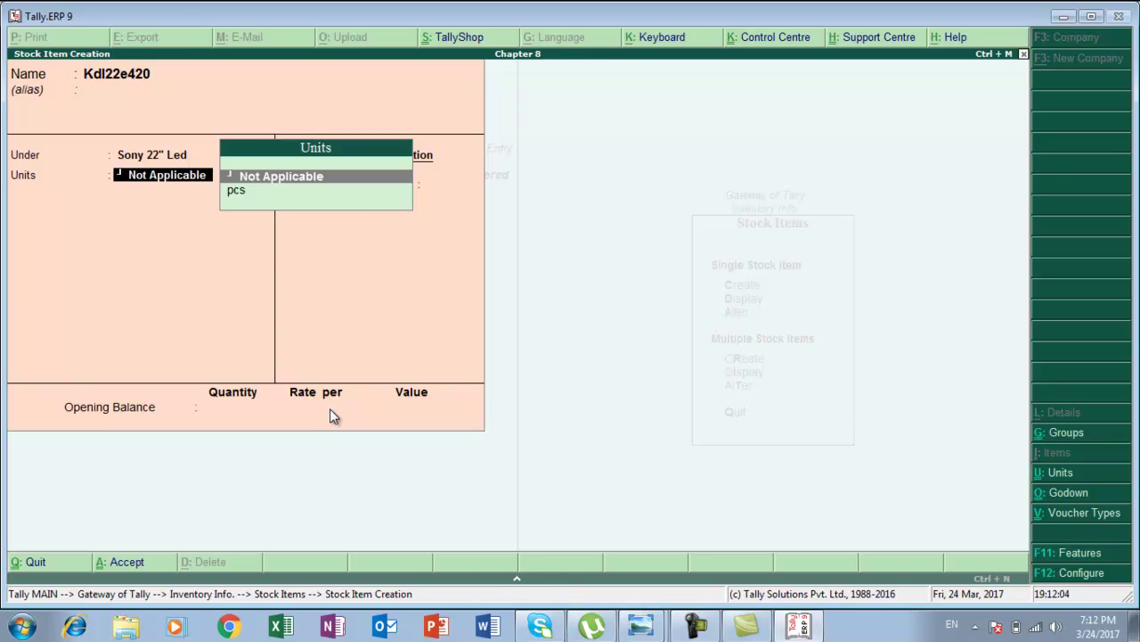
# Set the unit of Kdl22e420 to pcs and keep its rate of duty at 0.
pyautogui.press('Down')
pyautogui.press('Return')
pyautogui.press('Return')
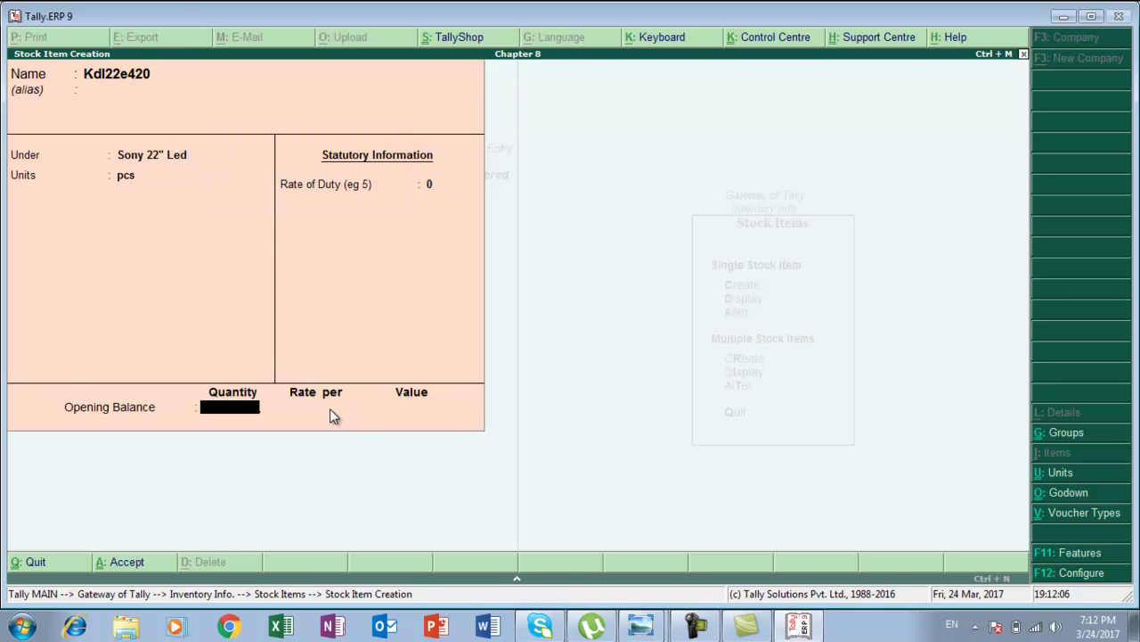
# Enter the opening quantity of 2 pcs from the assignment photo and allocate it to the Strand Road godown.
pyautogui.hotkey('alt', 'Tab')
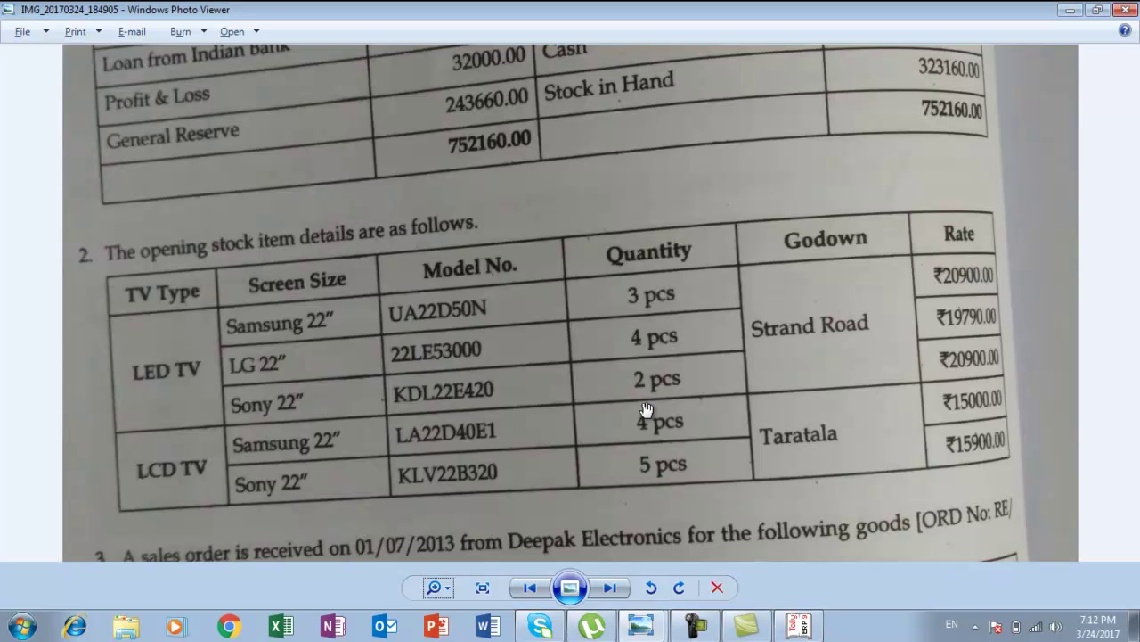
pyautogui.hotkey('alt', 'Tab')
pyautogui.write('2')
pyautogui.press('Return')
pyautogui.hotkey('alt', 'Tab')
pyautogui.hotkey('alt', 'Tab')
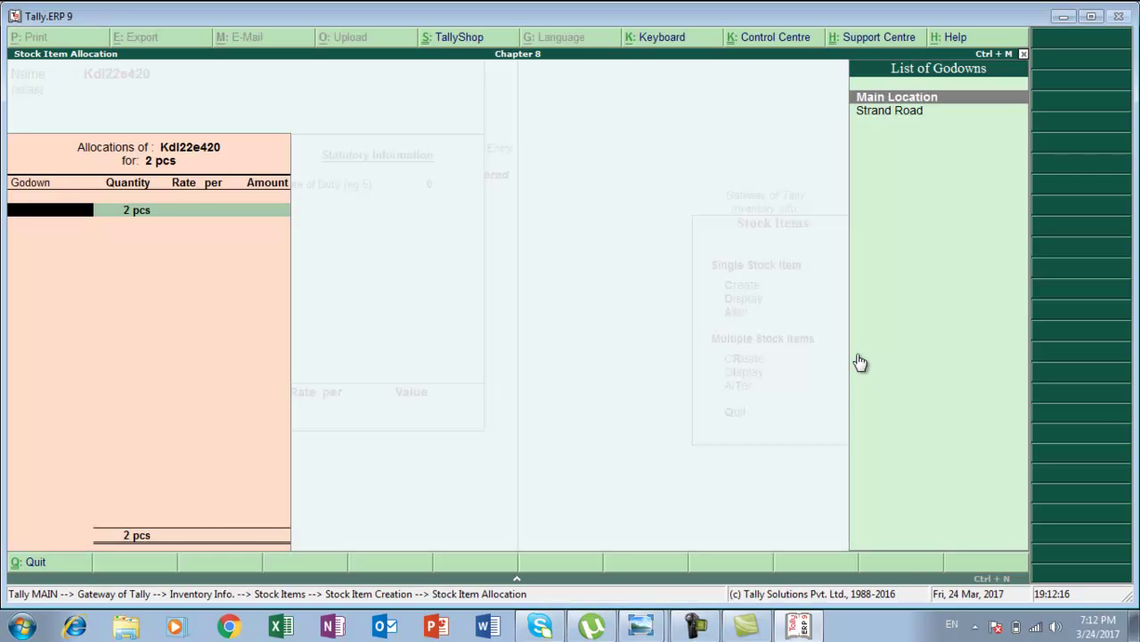
pyautogui.press('Down')
pyautogui.press('Return')
pyautogui.press('Return')
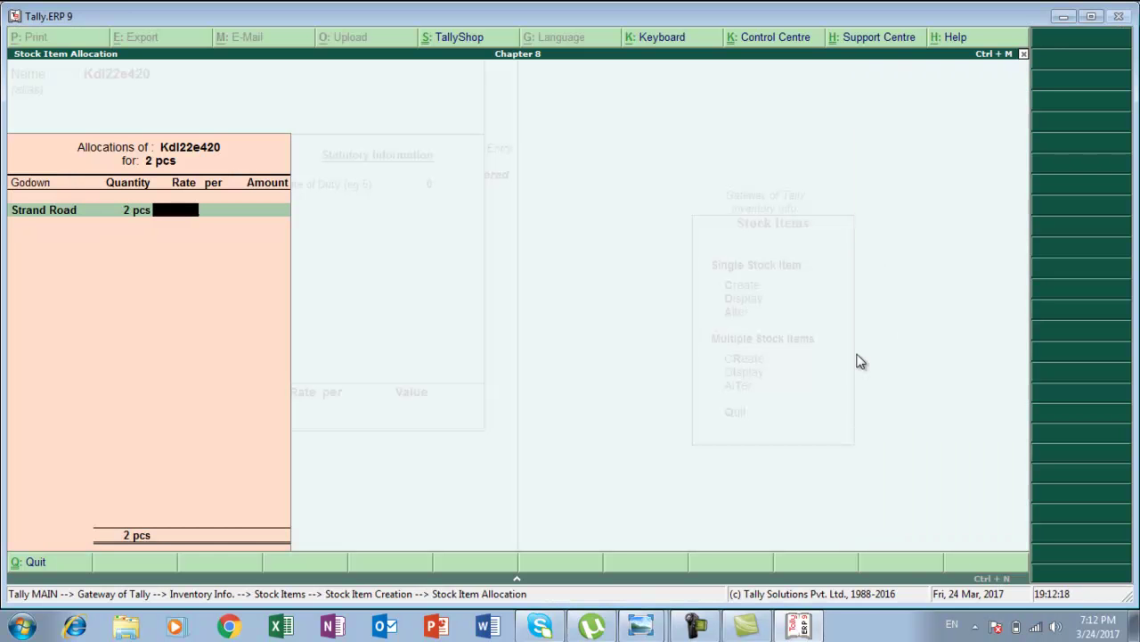
# Set the Strand Road allocation's rate to 20900 per pcs and save the stock item Kdl22e420.
pyautogui.write('20900')
pyautogui.press('Return')
pyautogui.press('Return')
pyautogui.press('Return')
pyautogui.press('Return')
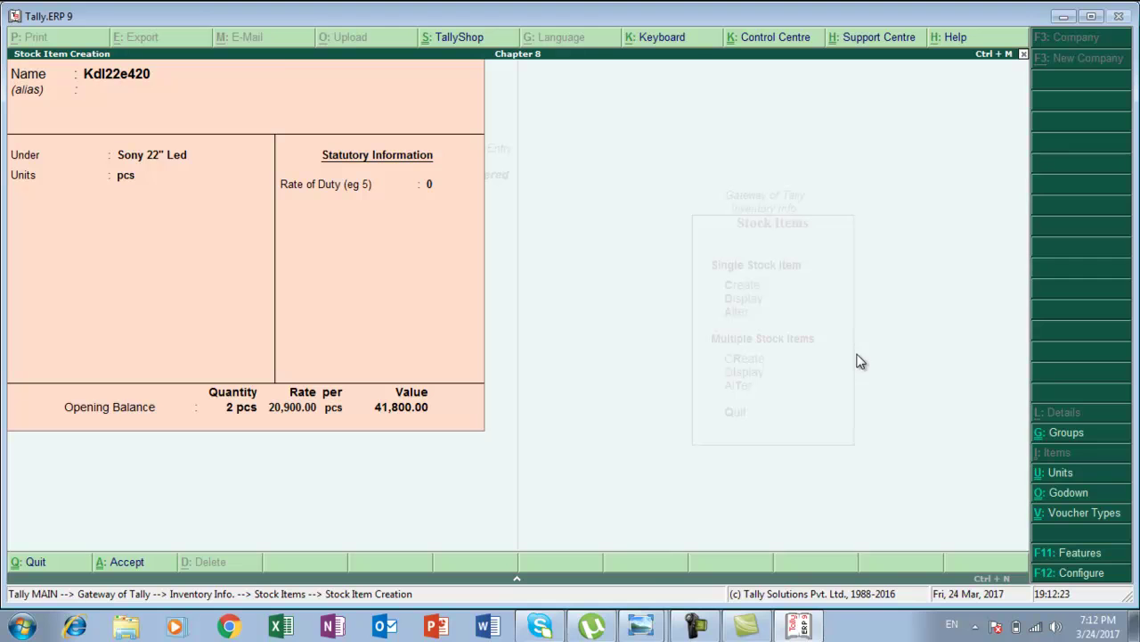
# Look up the Samsung LCD model number in the assignment photo and name the new stock item La22d40e1.
pyautogui.hotkey('alt', 'Tab')
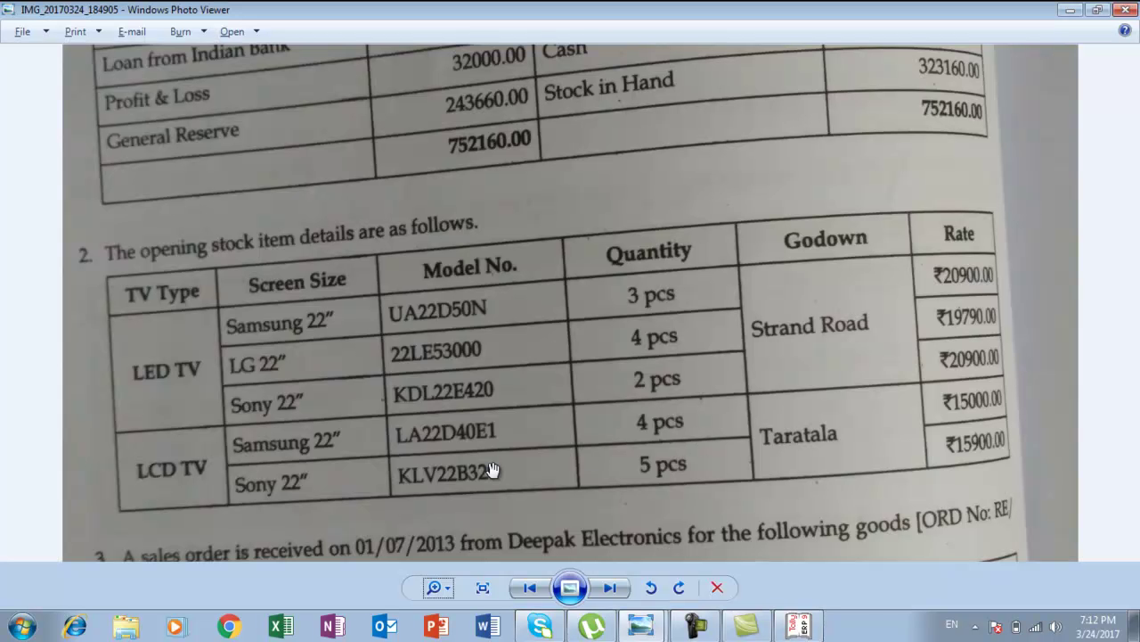
pyautogui.hotkey('alt', 'Tab')
pyautogui.write('La2')
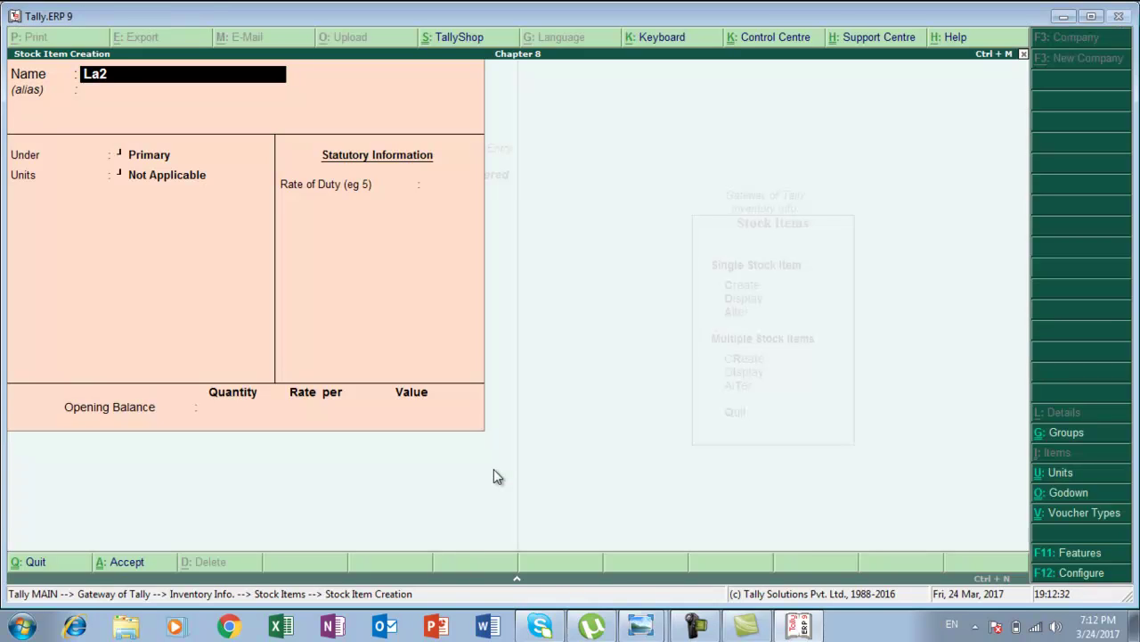
pyautogui.write('2d40e1')
pyautogui.press('Return')
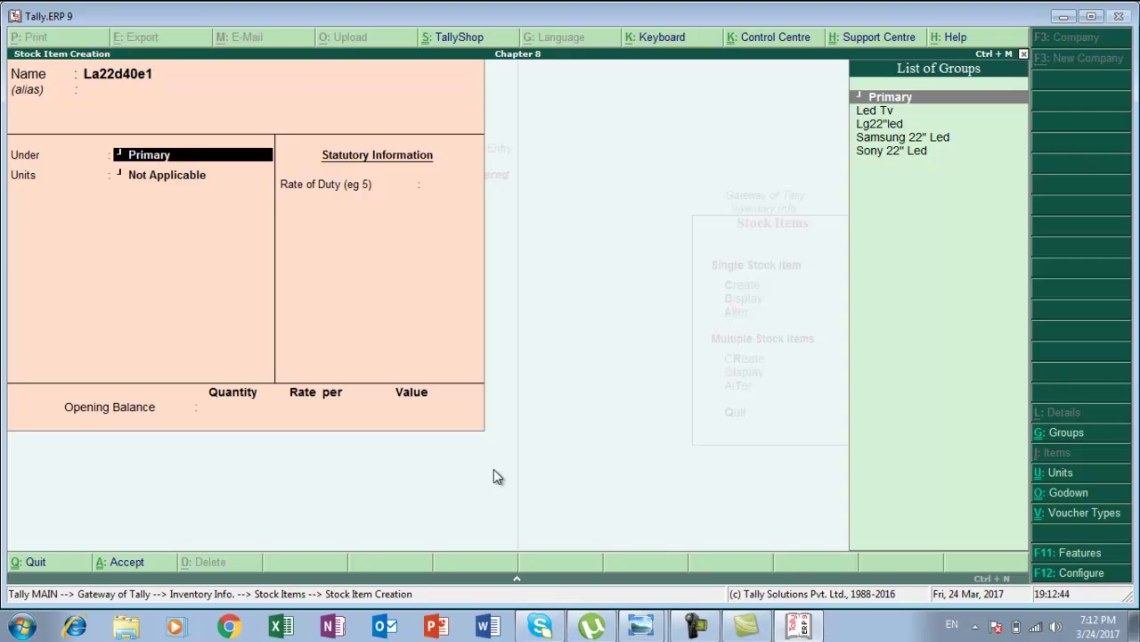
# Start a new stock group for La22d40e1 and name it Samsung 22" Lcd.
pyautogui.hotkey('alt', 'c')
pyautogui.write('Samsun')
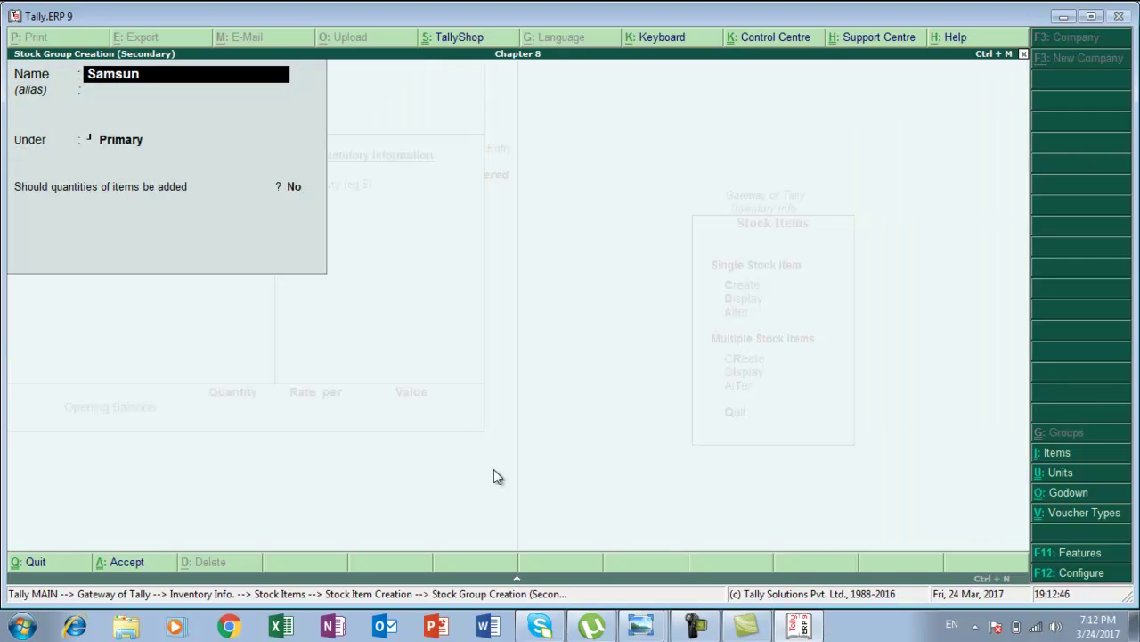
pyautogui.write('g 22" Lcd')
pyautogui.press('Return')
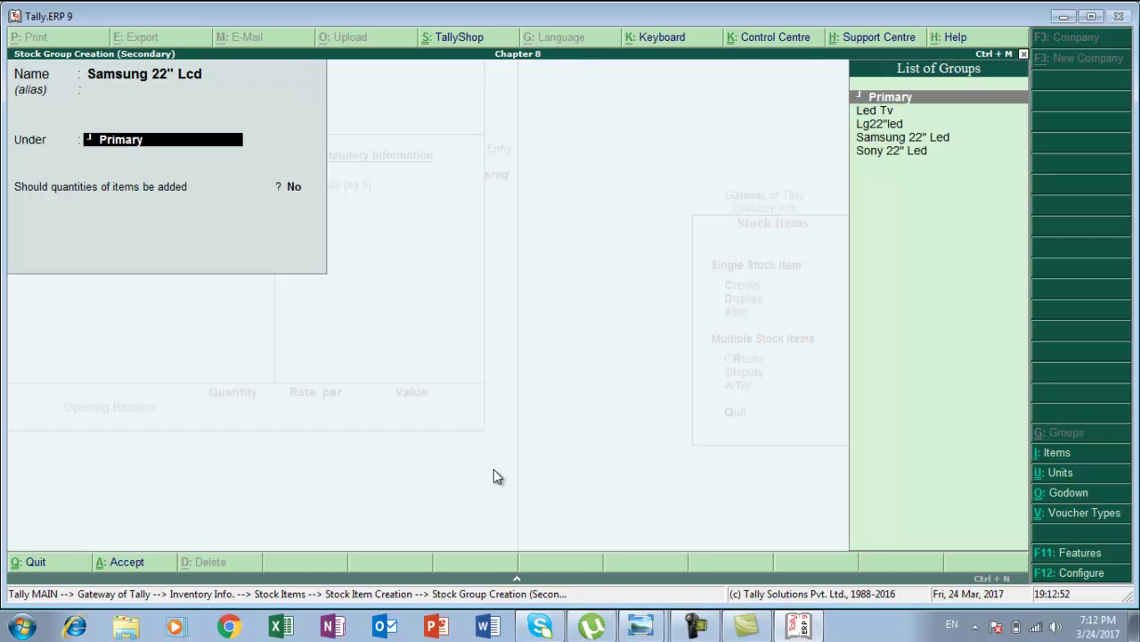
# Create the parent group Lcd Tv under Primary and save Samsung 22" Lcd under it with item quantities added.
pyautogui.press('BackSpace')
pyautogui.write('Lcd tv')
pyautogui.press('Return')
pyautogui.press('Return')
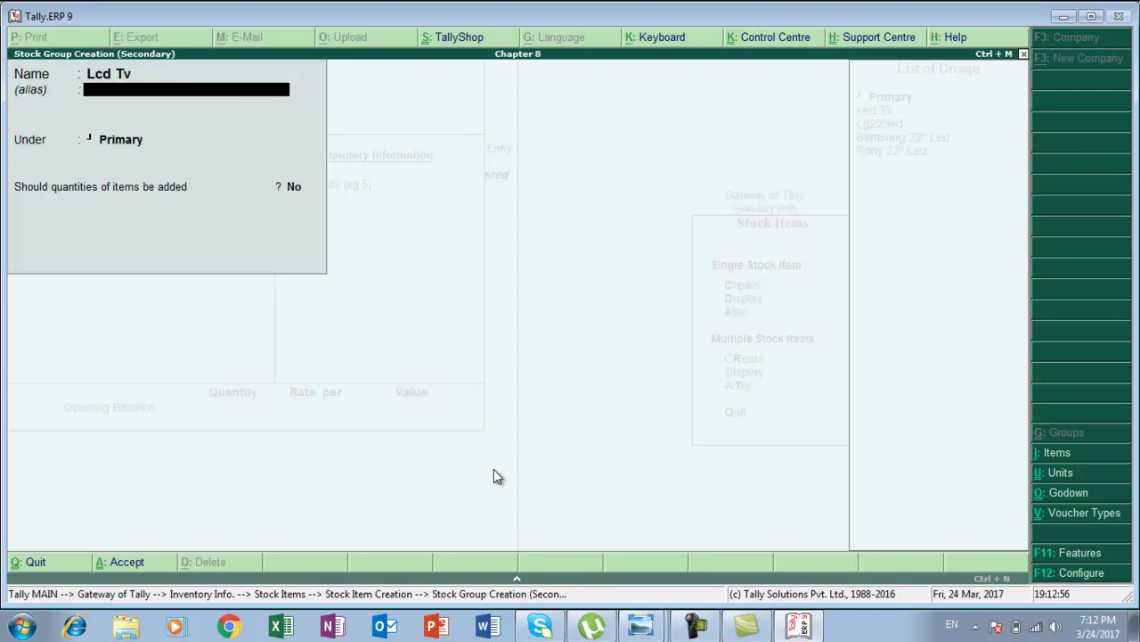
pyautogui.press('Return')
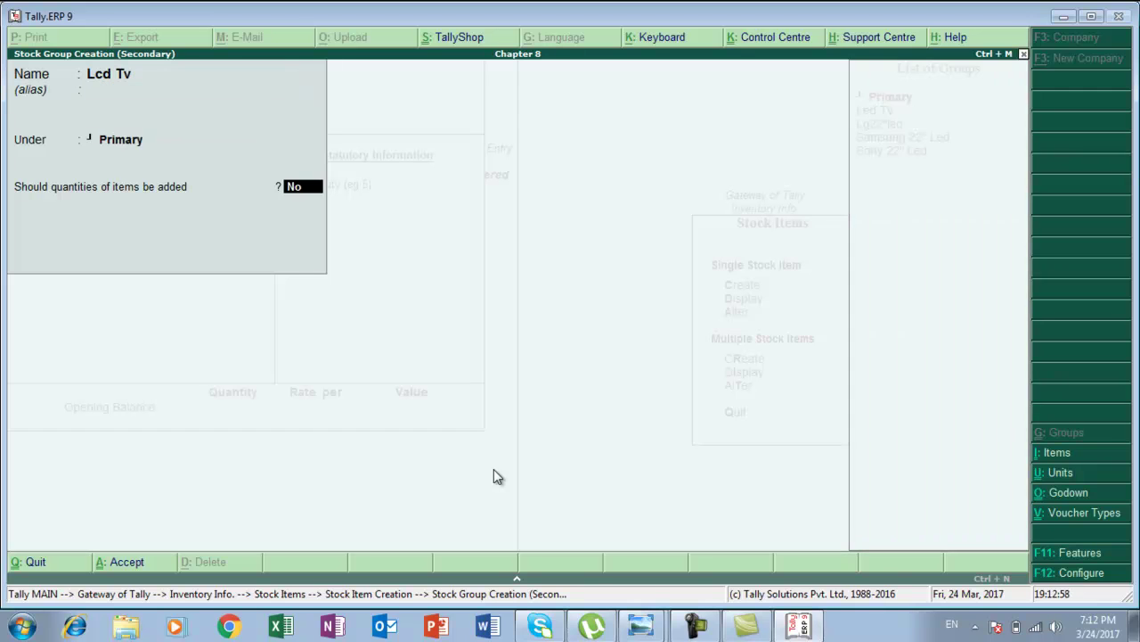
pyautogui.press('y')
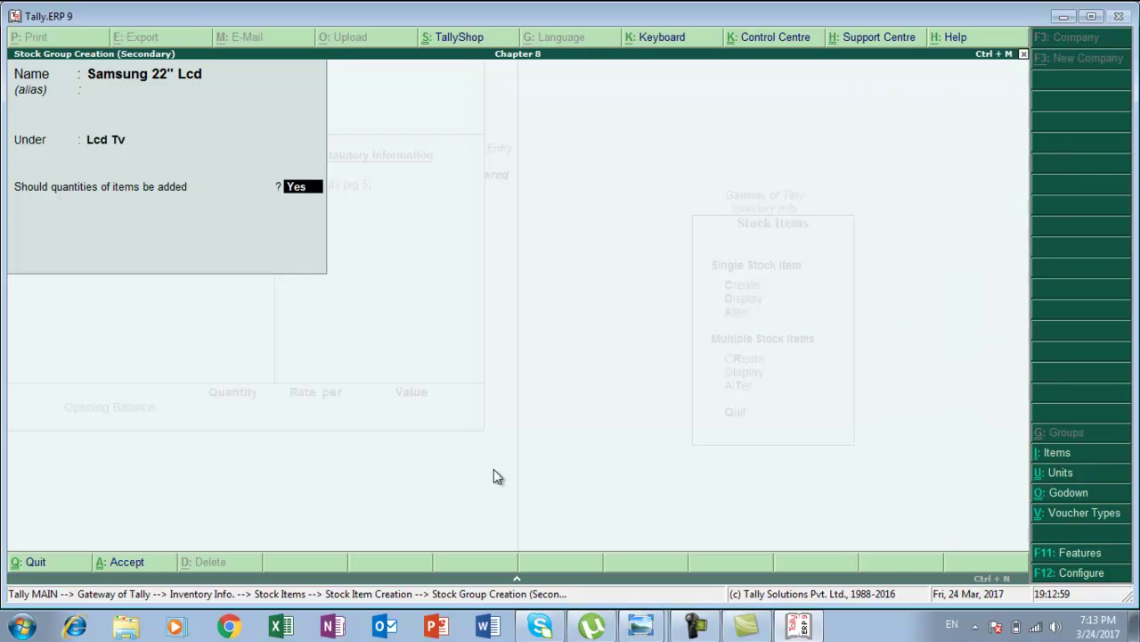
pyautogui.press('Return')
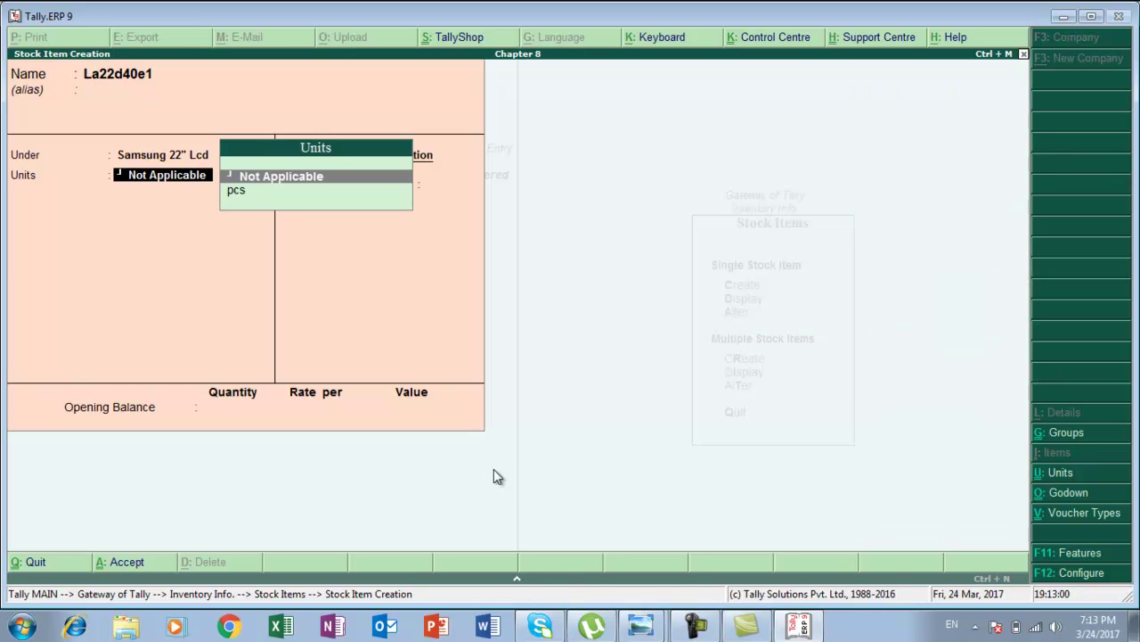
# Set the unit of La22d40e1 to pcs and enter the opening quantity of 4 pcs from the assignment photo.
pyautogui.press('Down')
pyautogui.press('Return')
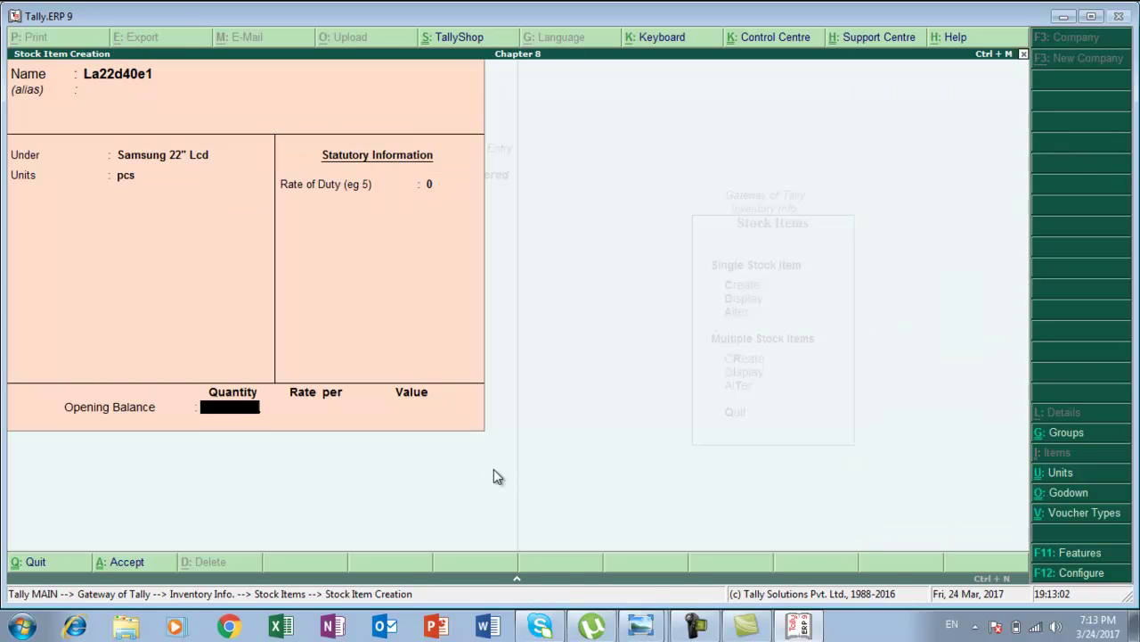
pyautogui.hotkey('alt', 'Tab')
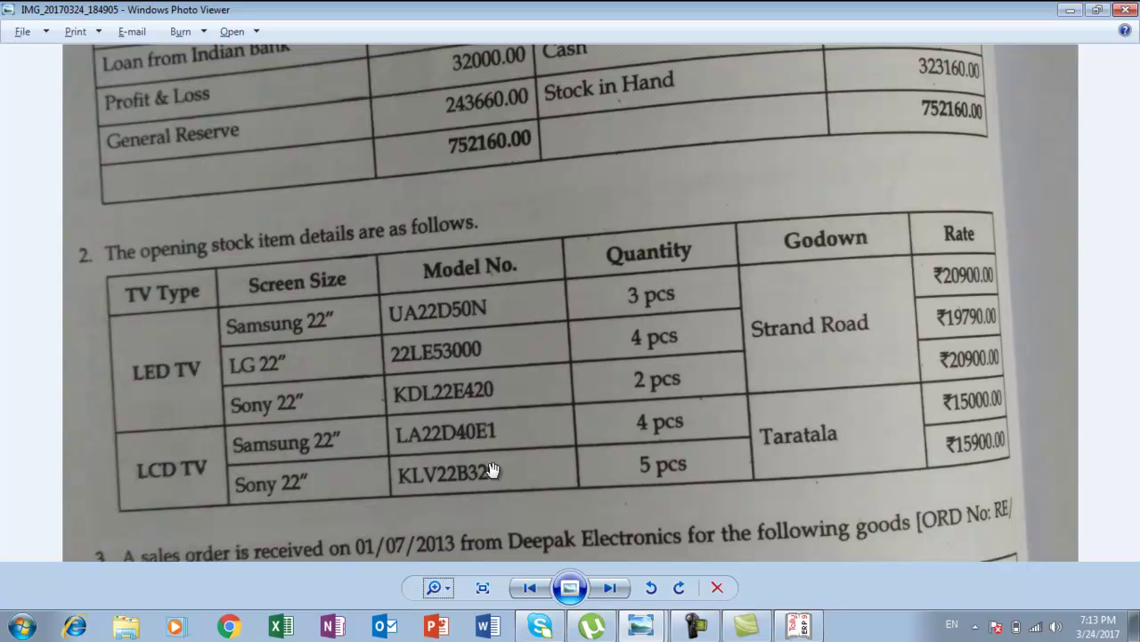
pyautogui.hotkey('alt', 'Tab')
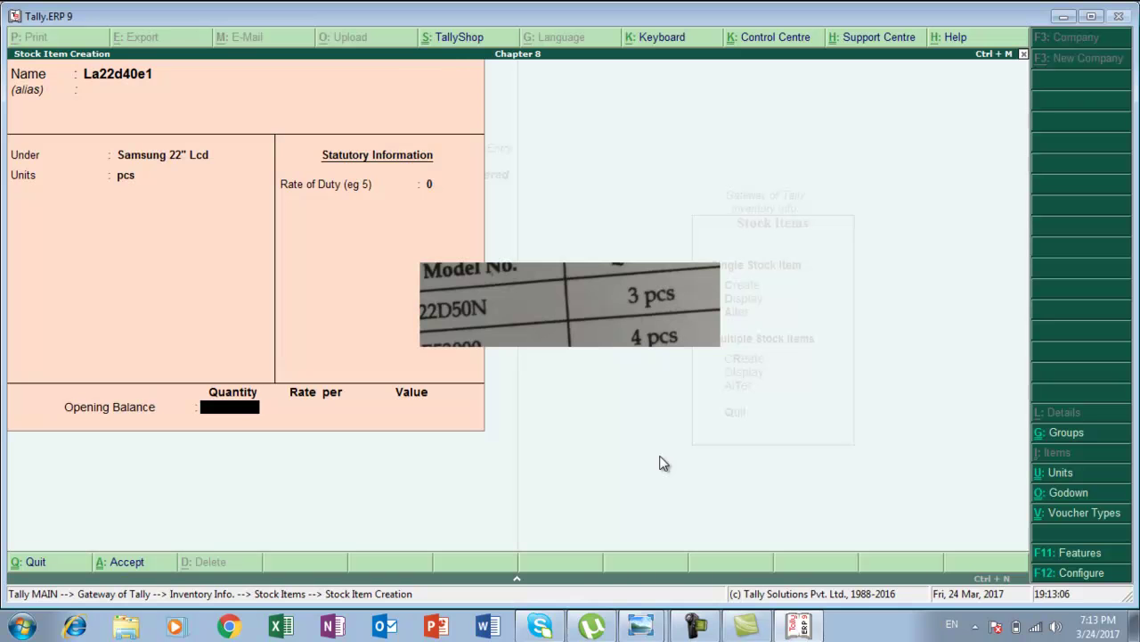
pyautogui.write('4')
pyautogui.press('Return')
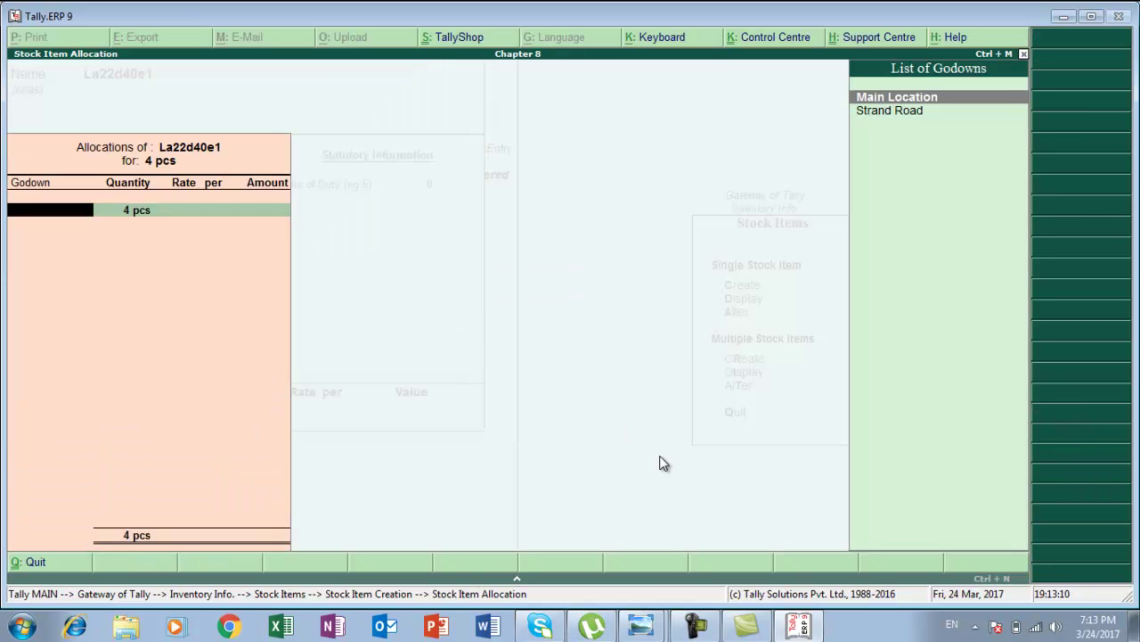
# Look up the godown in the assignment photo, create the godown Taratala under Primary, and allocate the 4 pcs to it.
pyautogui.hotkey('alt', 'Tab')
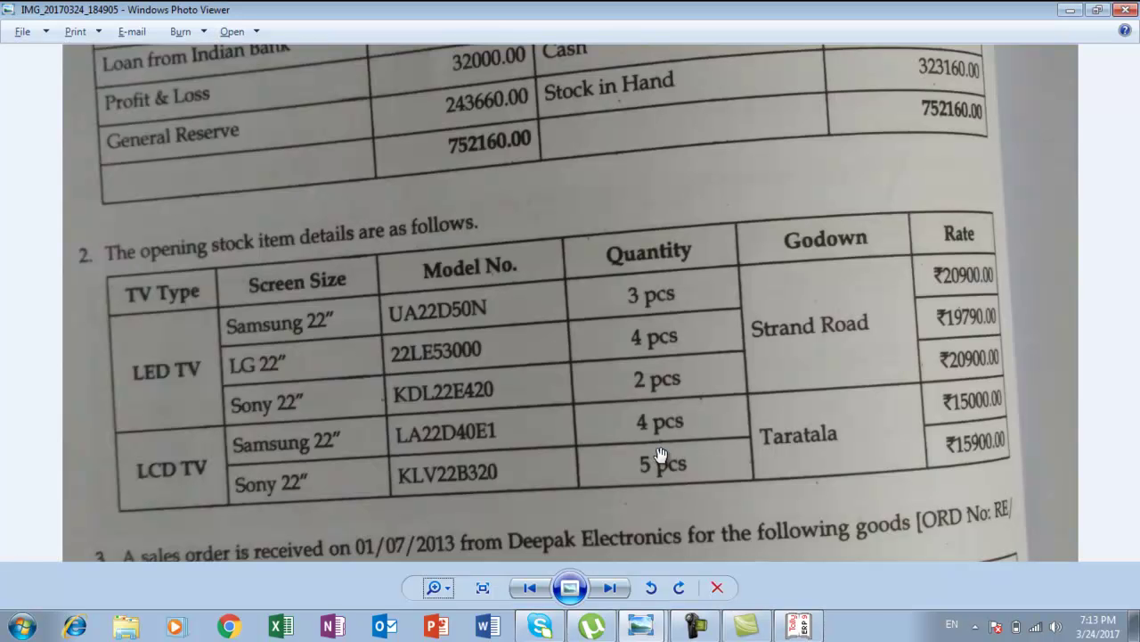
pyautogui.hotkey('alt', 'Tab')
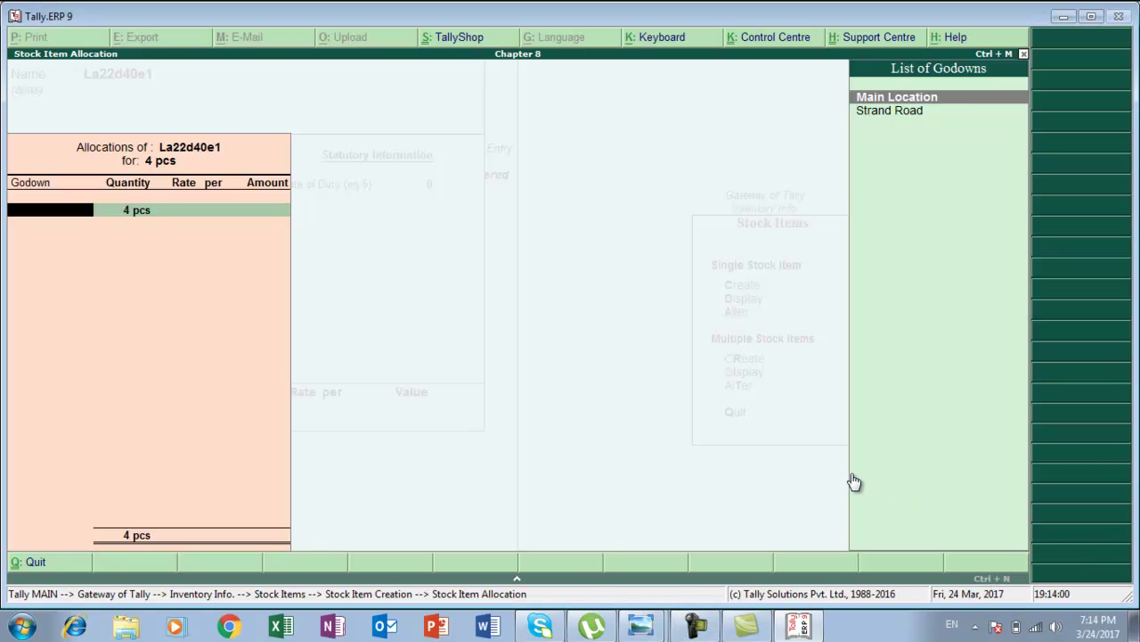
pyautogui.hotkey('alt', 'c')
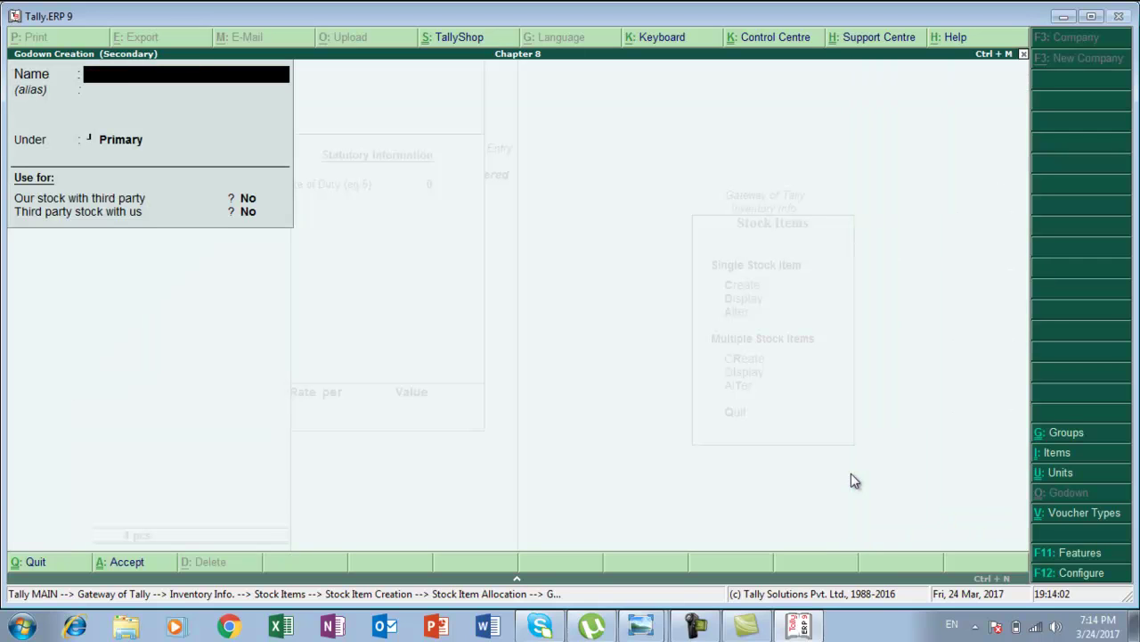
pyautogui.write('Taratala')
pyautogui.press('Return')
pyautogui.press('Return')
pyautogui.press('Return')
pyautogui.press('Return')
pyautogui.press('Return')
pyautogui.press('Return')
pyautogui.press('Return')
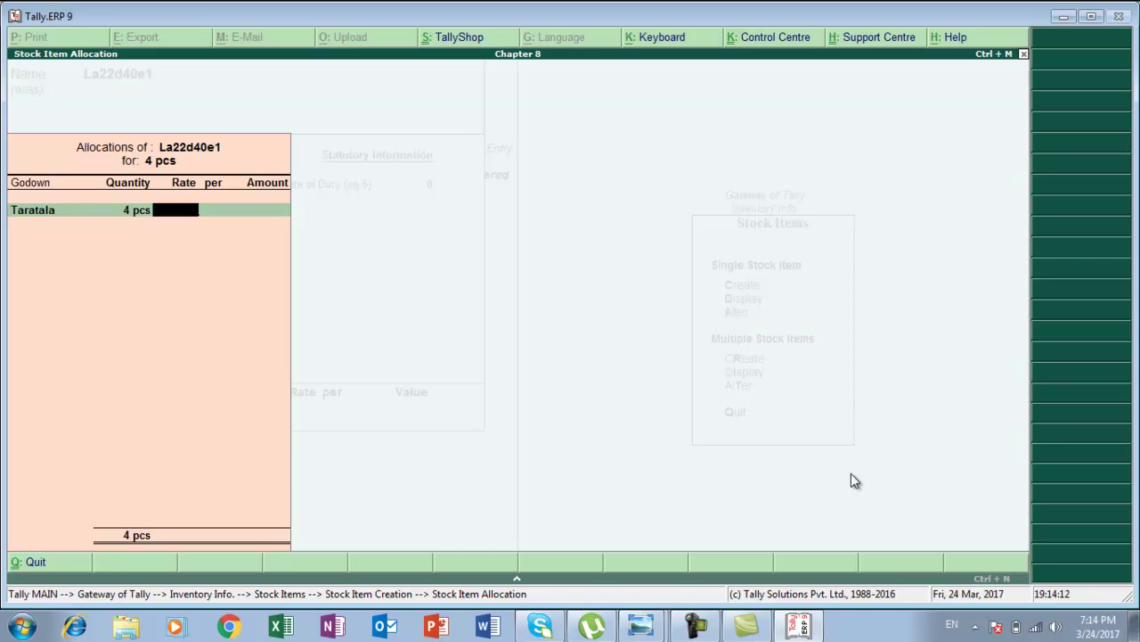
# Complete the rate of 15,000 for the 4 pcs at Taratala and save the stock item La22d40e1.
pyautogui.write('5000')
pyautogui.press('Return')
pyautogui.press('Return')
pyautogui.press('Return')
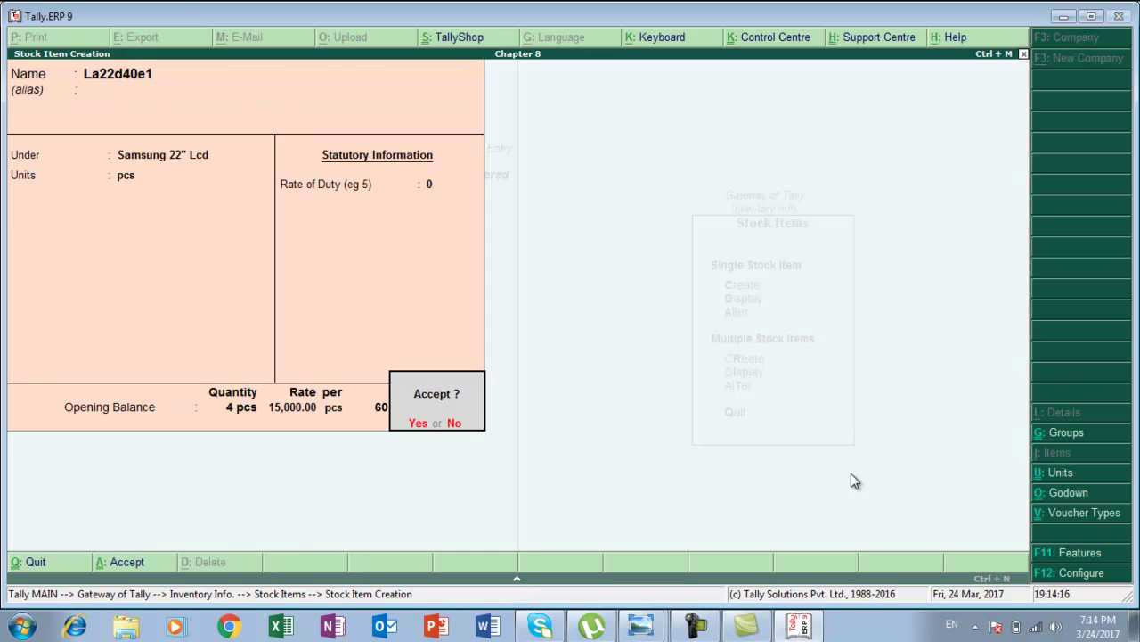
pyautogui.press('Return')
# Look up the Sony 22" LCD model in the assignment photo and name the new stock item Klv22b320.
pyautogui.hotkey('alt', 'Tab')
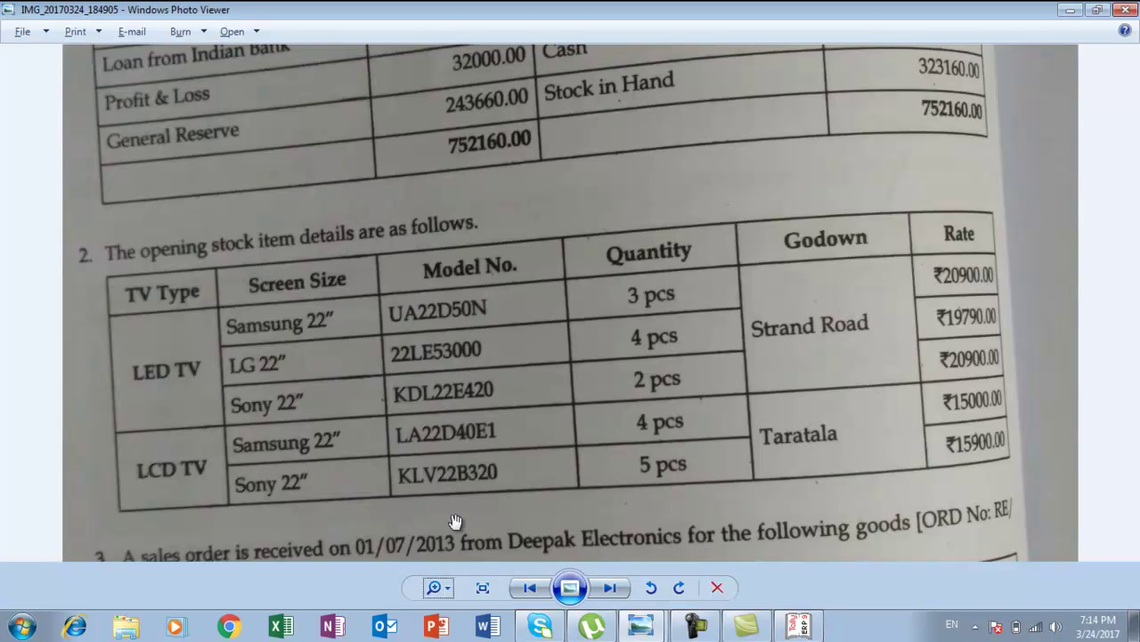
pyautogui.hotkey('alt', 'Tab')
pyautogui.write('Klv2')
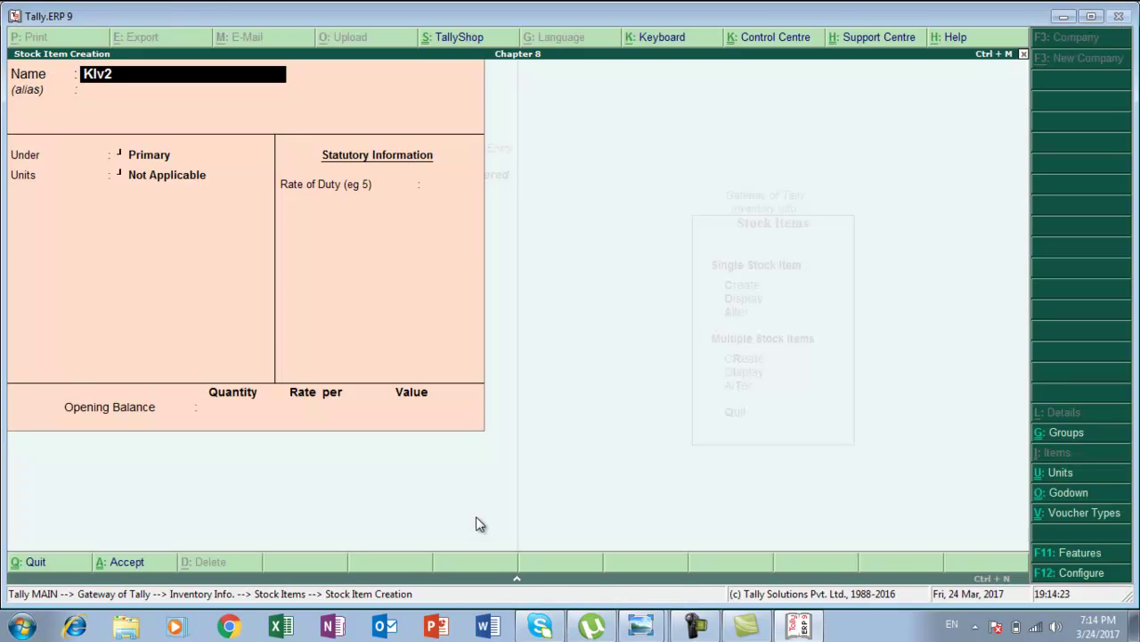
pyautogui.write('2b320')
pyautogui.press('Return')
pyautogui.press('Return')
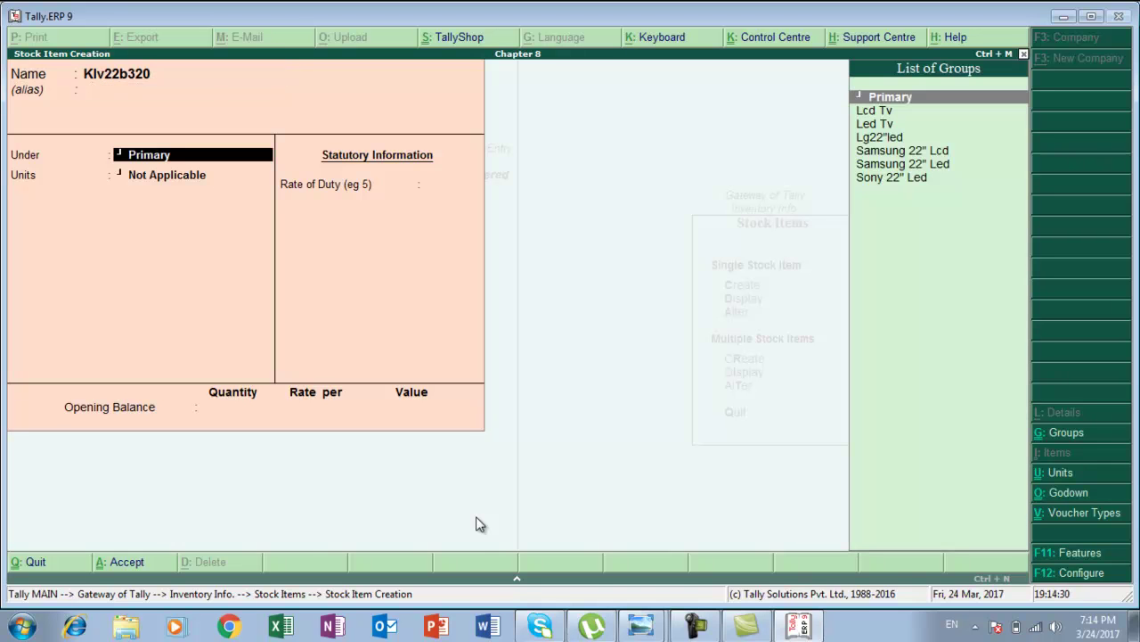
# Create the stock group Sony 22" Lcd under Lcd Tv and assign it to Klv22b320.
pyautogui.hotkey('alt', 'c')
pyautogui.write('S')
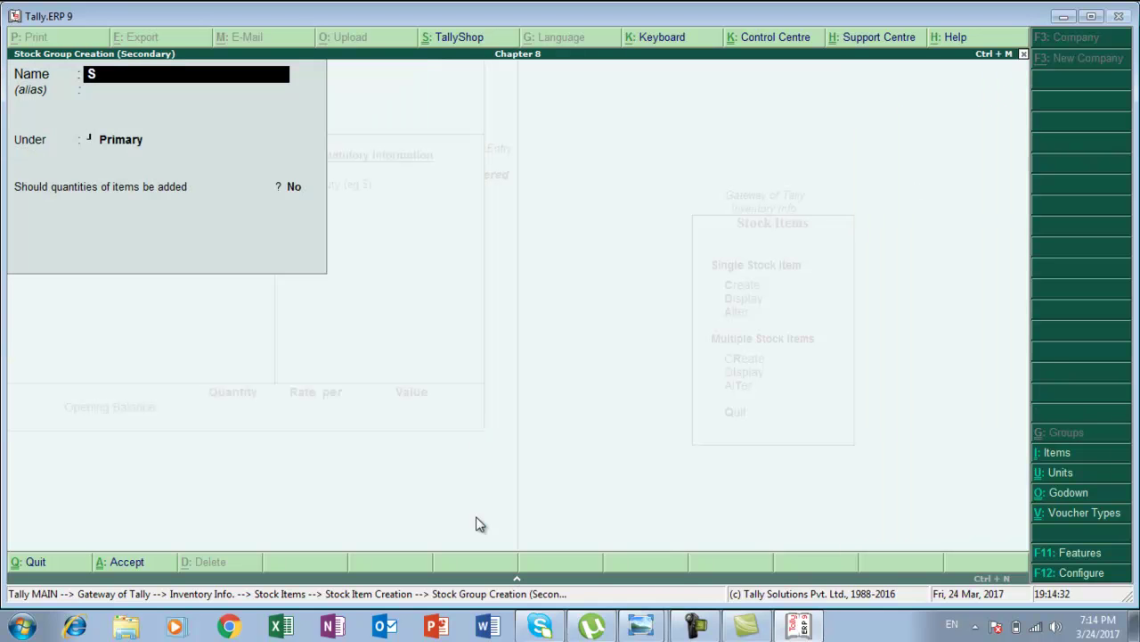
pyautogui.write('ony 22" Lcd')
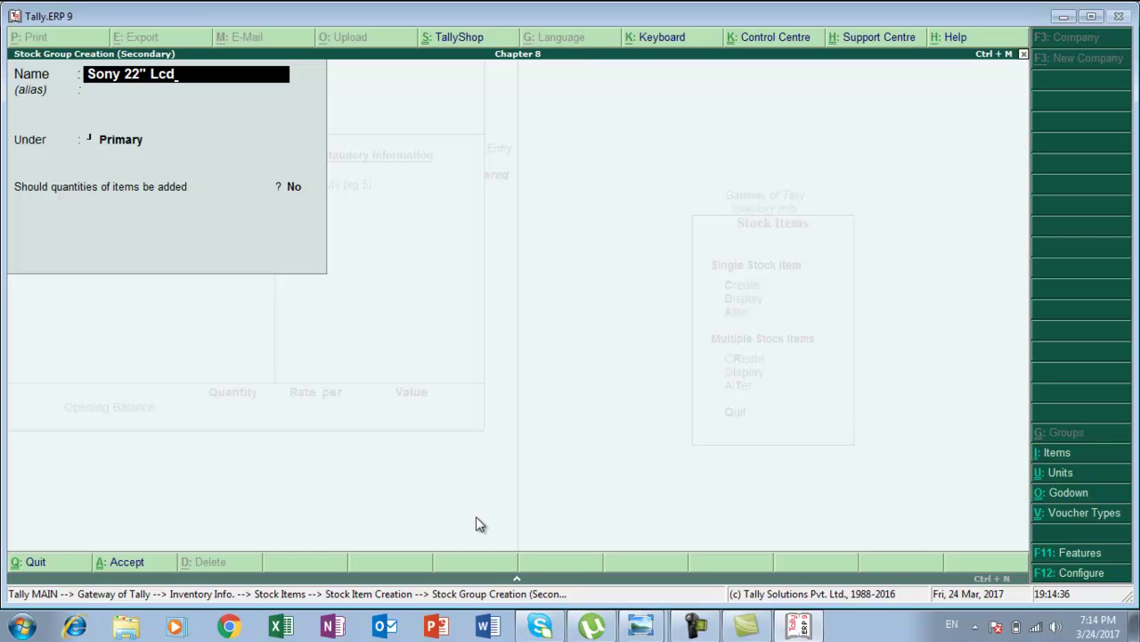
pyautogui.press('Return')
pyautogui.press('Down')
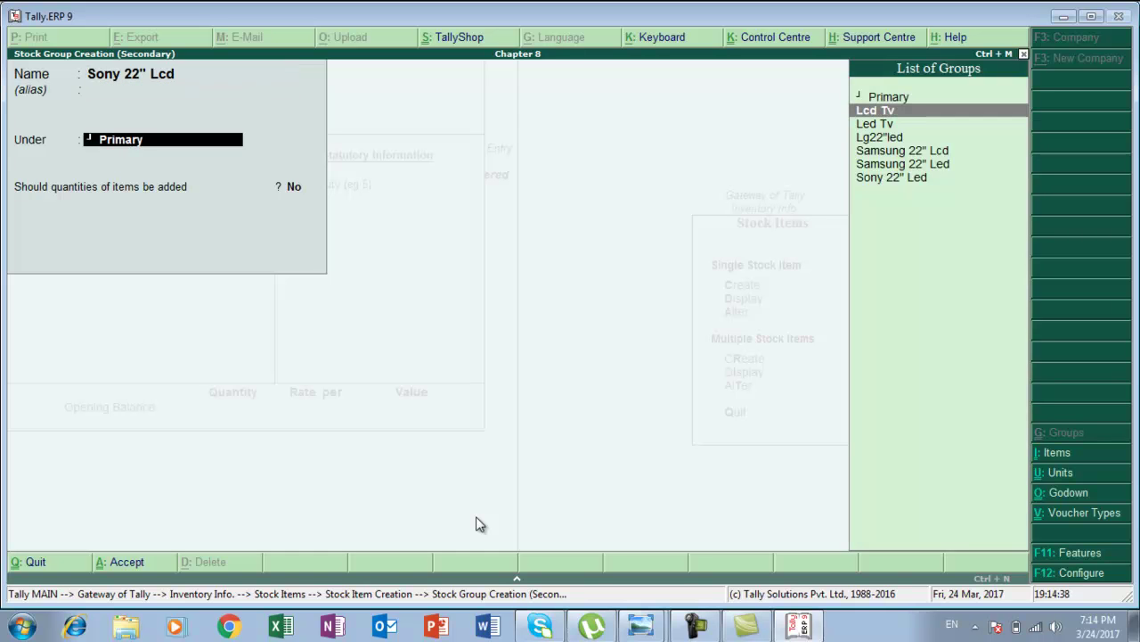
pyautogui.press('Return')
pyautogui.press('Return')
pyautogui.press('Return')
# Set the unit of Klv22b320 to pcs and enter the opening quantity of 5 pcs from the assignment photo.
pyautogui.press('Down')
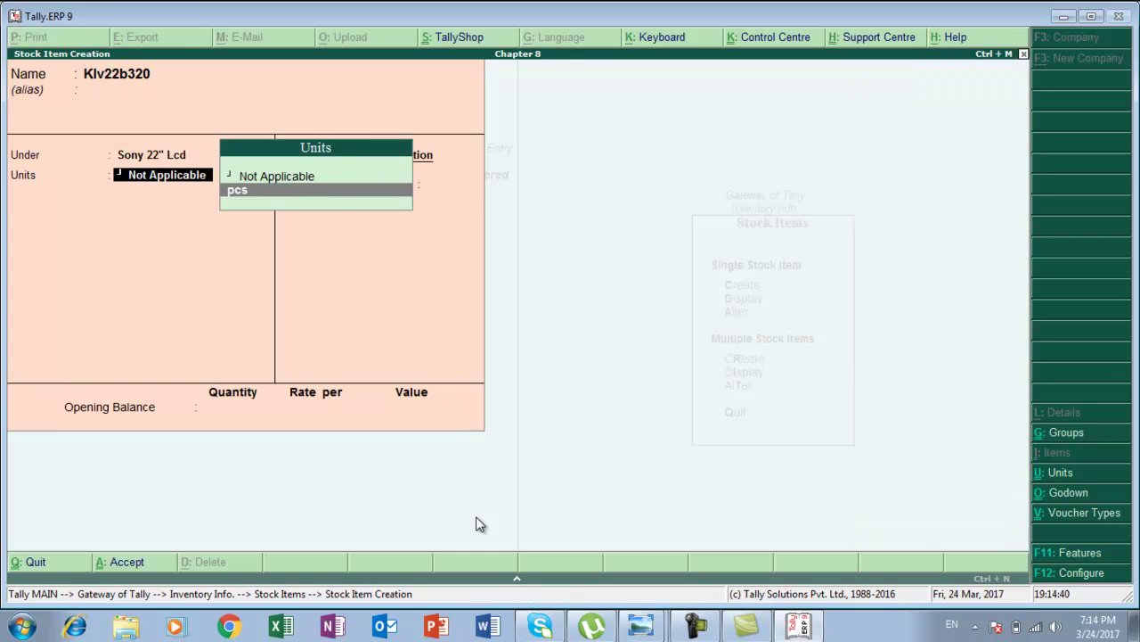
pyautogui.press('Return')
pyautogui.hotkey('alt', 'Tab')
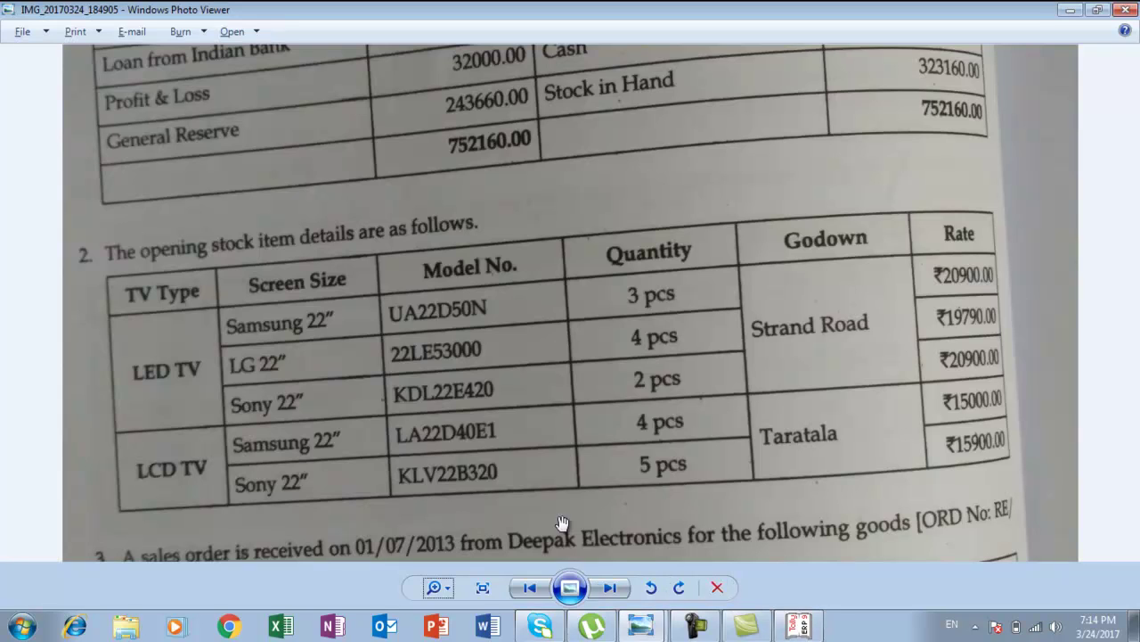
pyautogui.hotkey('alt', 'Tab')
pyautogui.write('5')
pyautogui.press('Return')
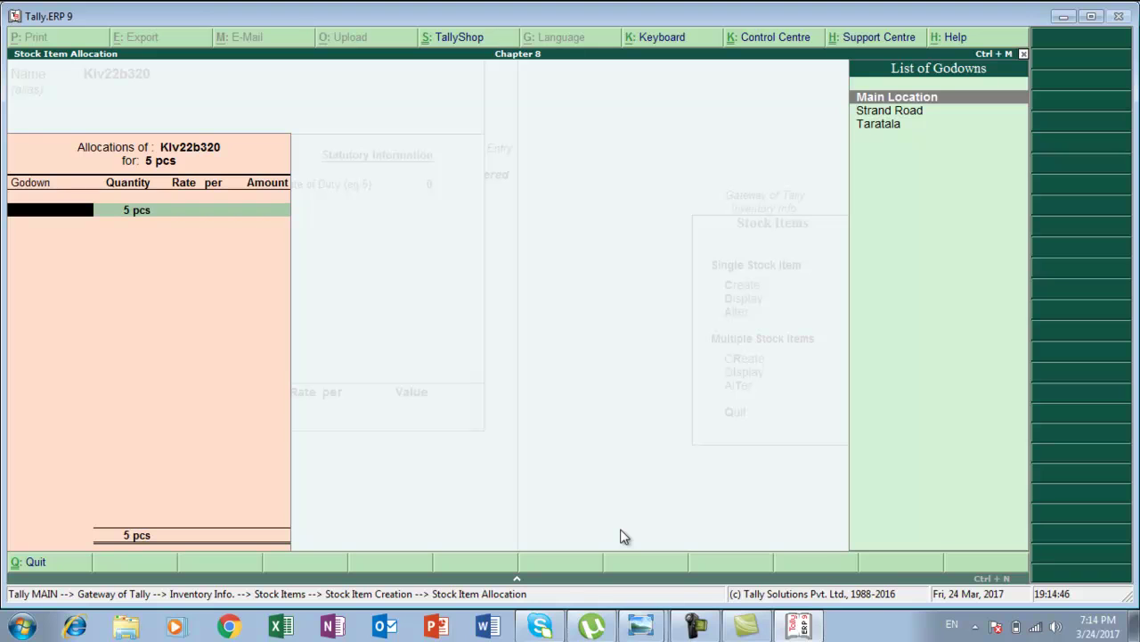
# Allocate the 5 pcs of Klv22b320 to the Taratala godown at a rate of 15,900 and save the item.
pyautogui.press('Down')
pyautogui.press('Down')
pyautogui.press('Return')
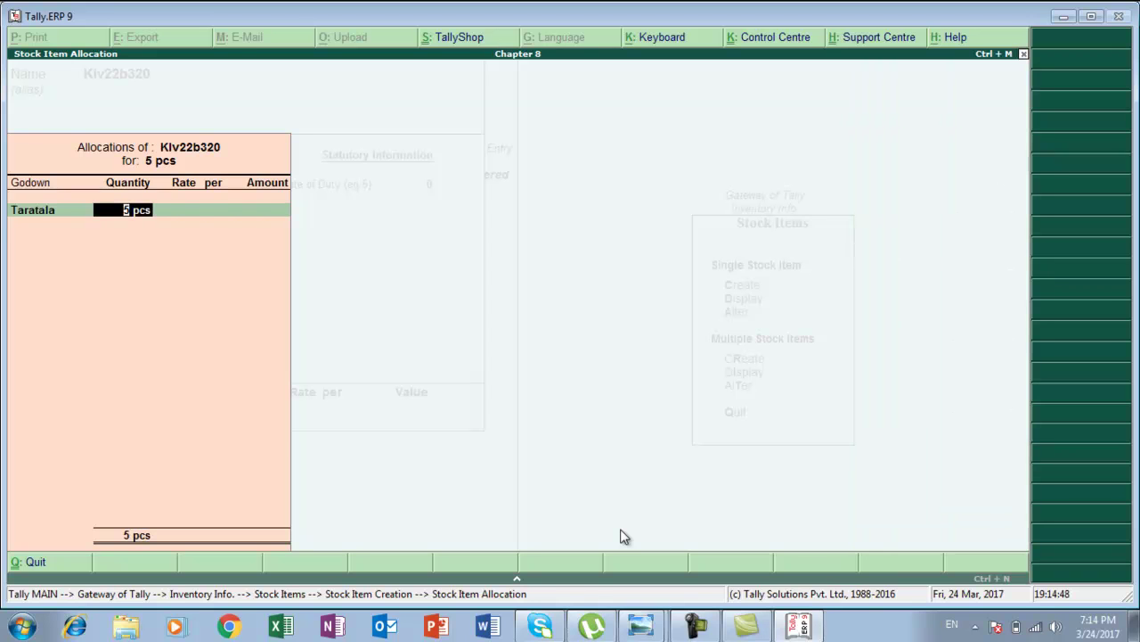
pyautogui.press('Return')
pyautogui.write('15')
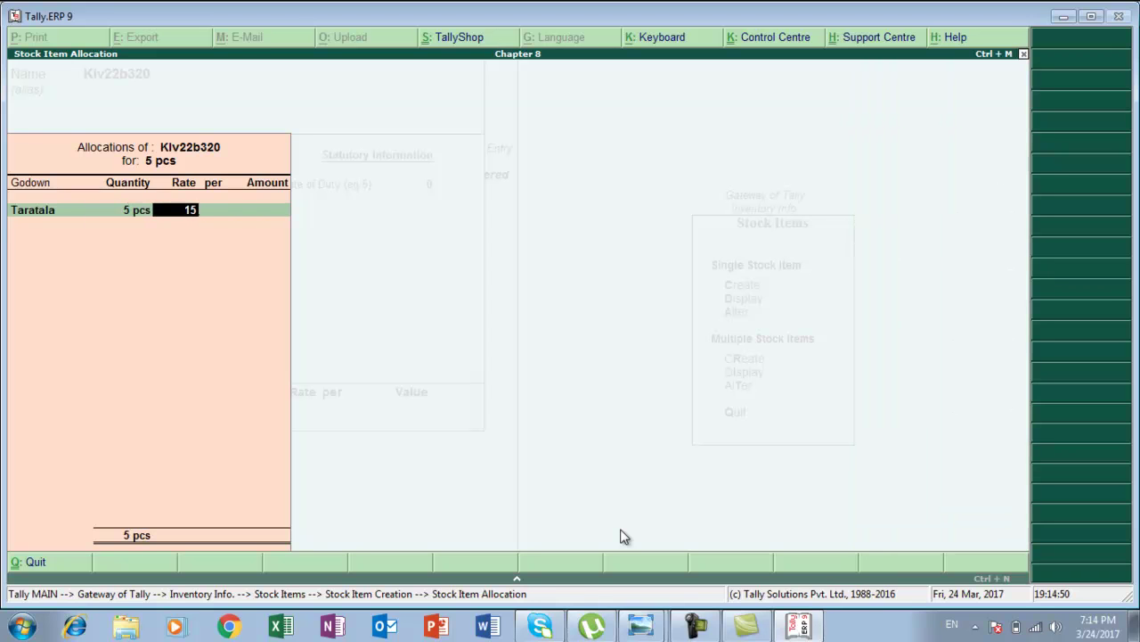
pyautogui.write(',900')
pyautogui.press('Return')
pyautogui.press('Return')
pyautogui.press('Return')
pyautogui.press('Return')
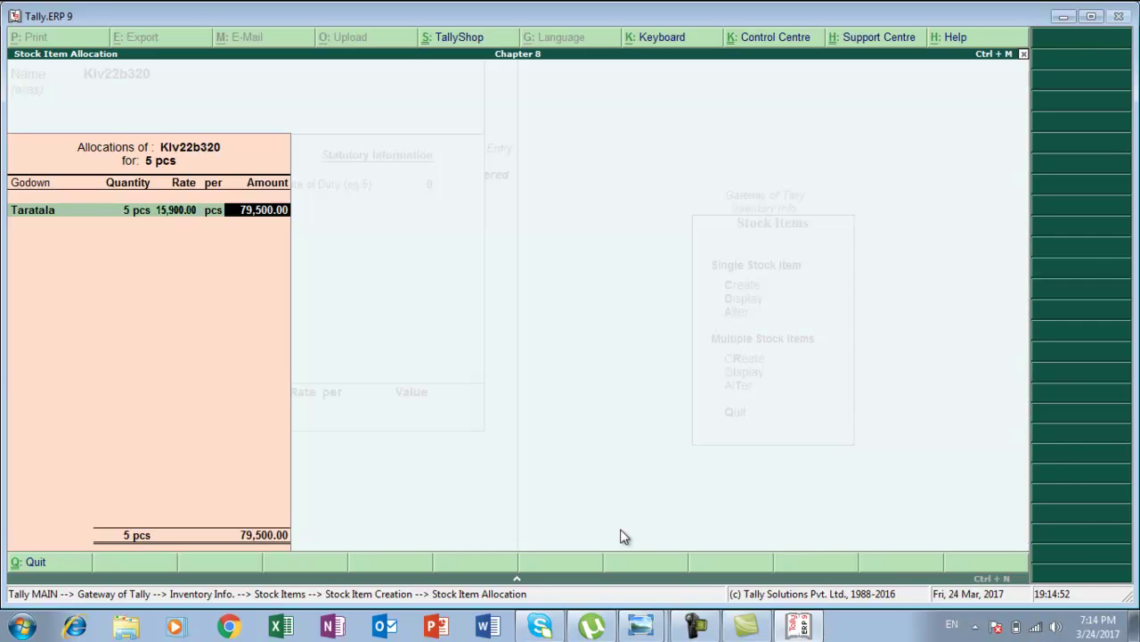
pyautogui.press('Return')
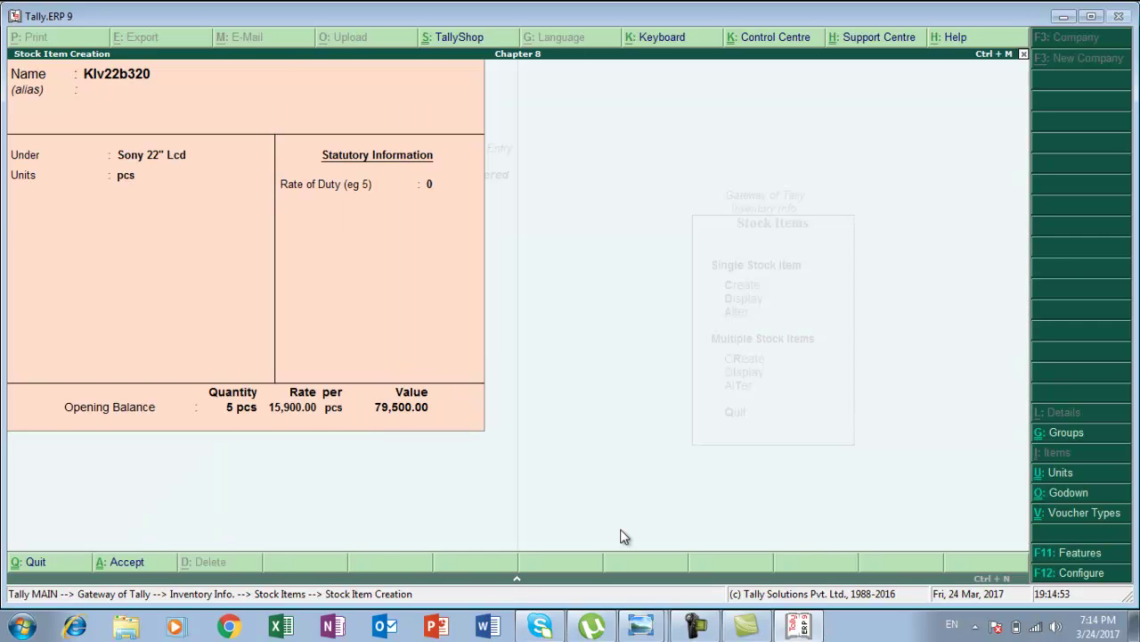
# Leave stock item creation, open the Stock Summary and compare its total with Stock in Hand in the assignment photo.
pyautogui.press('Escape')
pyautogui.press('y')
pyautogui.press('Escape')
pyautogui.press('Escape')
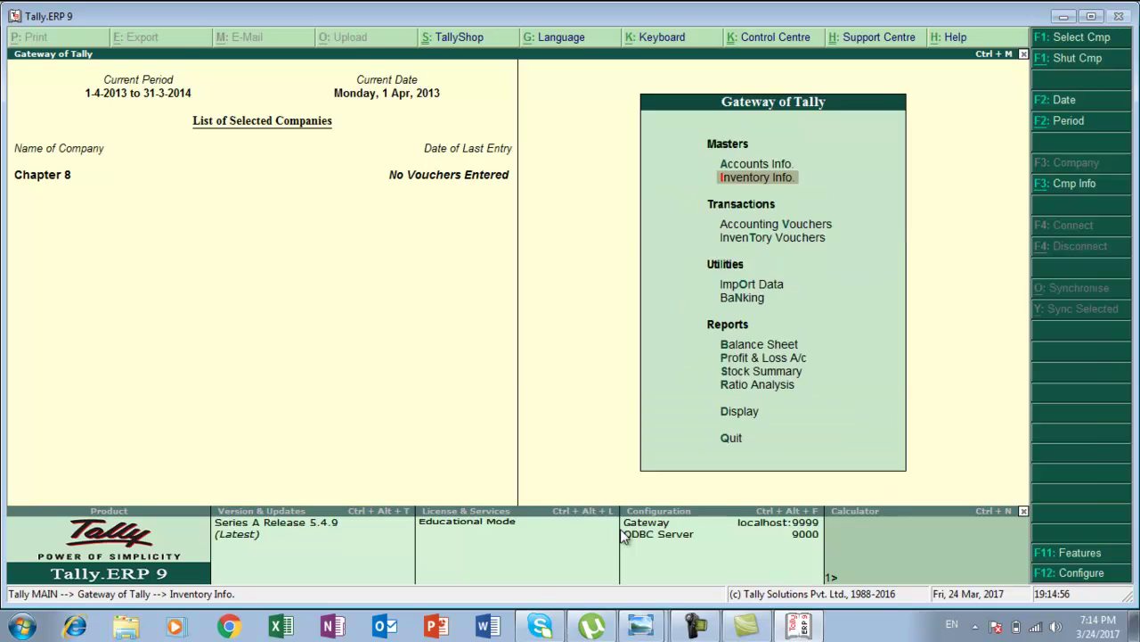
pyautogui.press('Down')
pyautogui.press('Down')
pyautogui.press('Down')
pyautogui.press('Down')
pyautogui.press('Down')
pyautogui.press('Down')
pyautogui.press('Down')
pyautogui.press('Down')
pyautogui.press('Return')
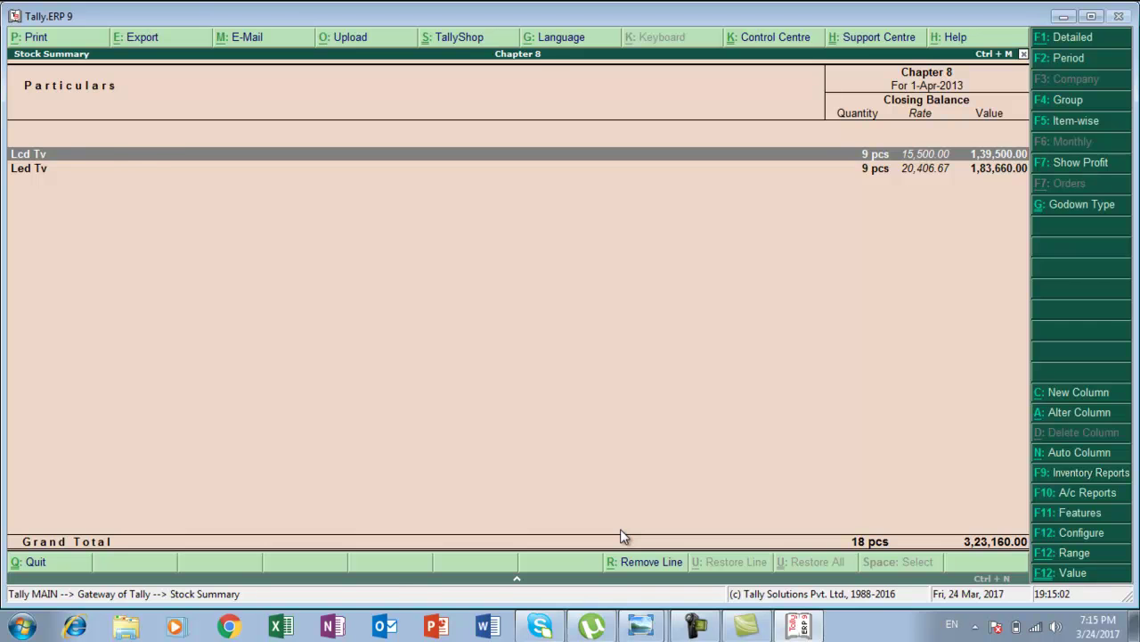
pyautogui.hotkey('alt', 'Tab')
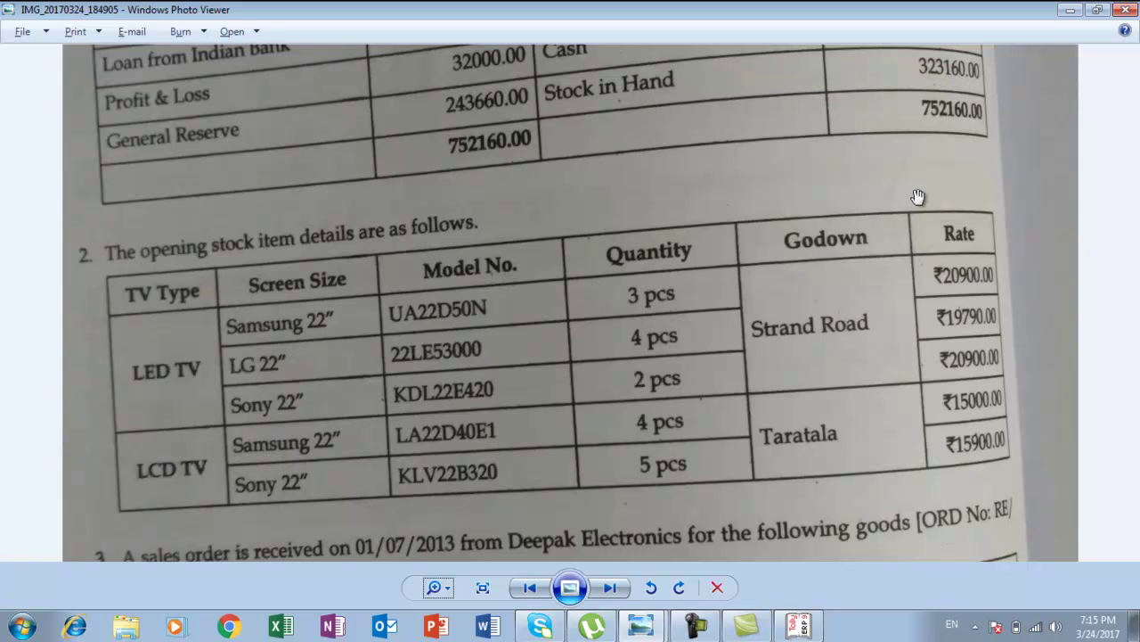
# Read the sales order details of question 3 in the assignment photo and return to Tally.
pyautogui.moveTo(555, 355); pyautogui.dragTo(581, 203)
pyautogui.scroll(-3, 581, 203)
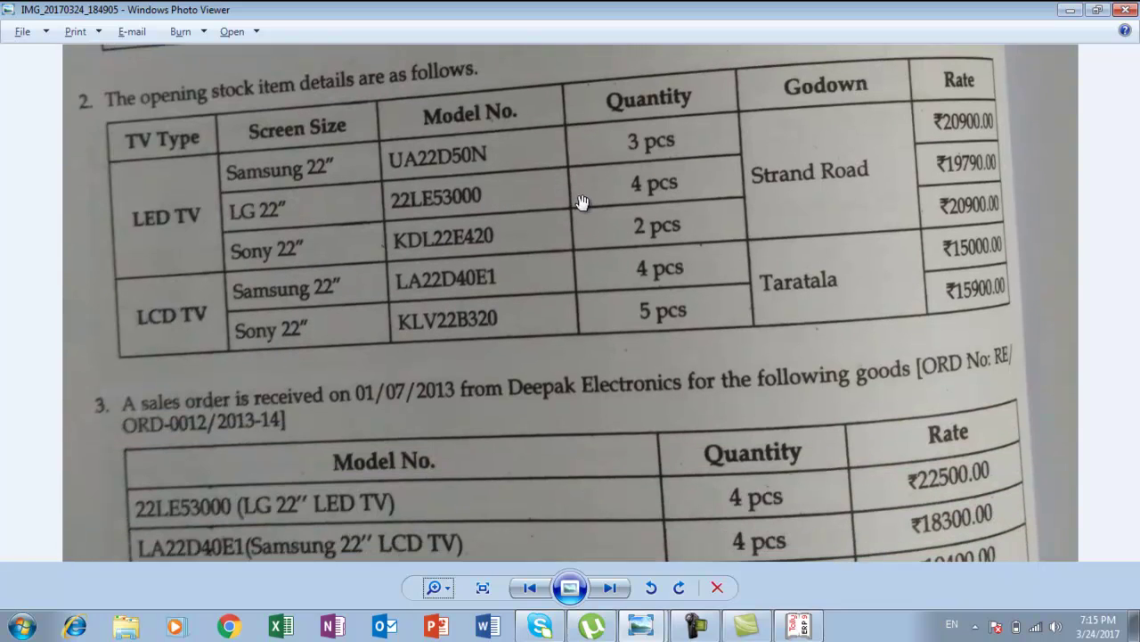
pyautogui.moveTo(553, 239); pyautogui.dragTo(570, 164)
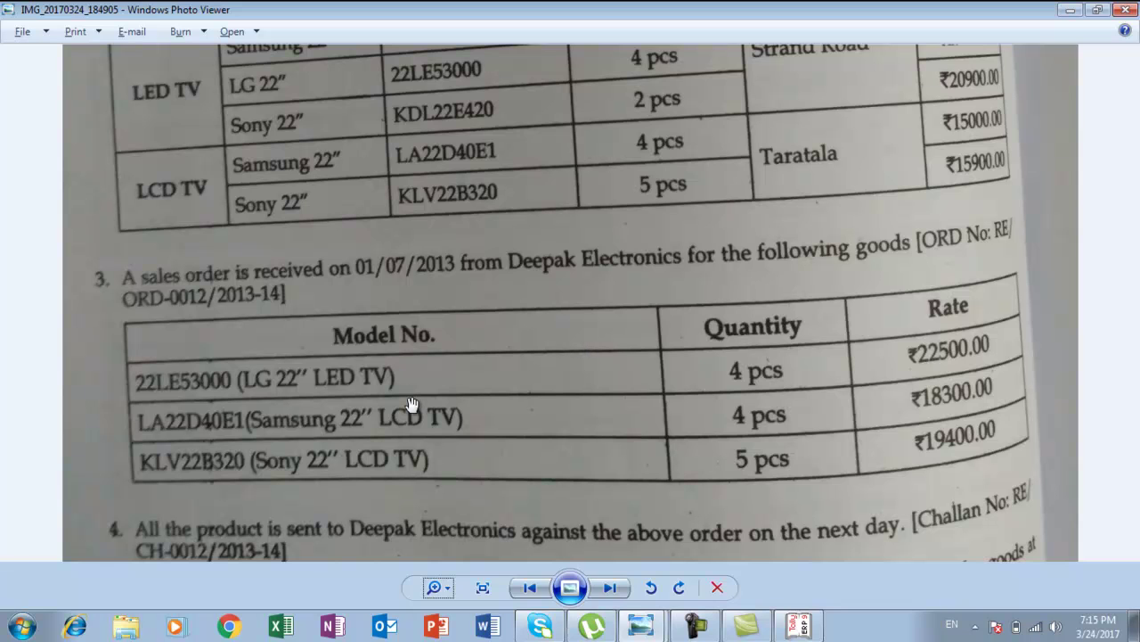
pyautogui.hotkey('alt', 'Tab')
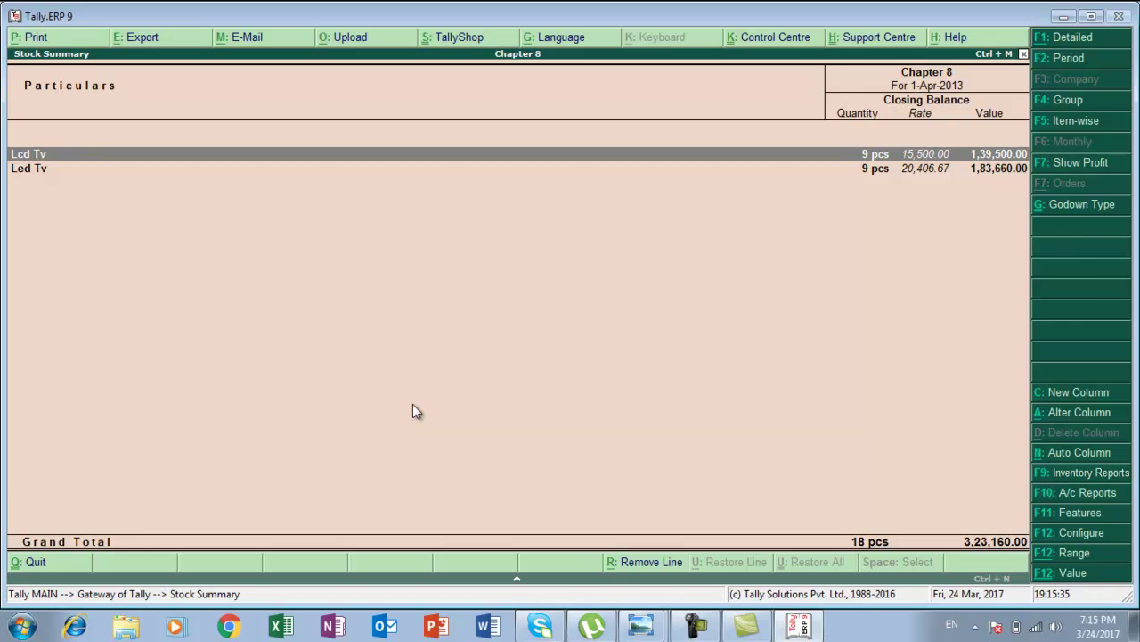
# Leave the Stock Summary, enable sales order processing in the company's inventory features and save the settings.
pyautogui.press('Escape')
pyautogui.press('Escape')
pyautogui.press('n')
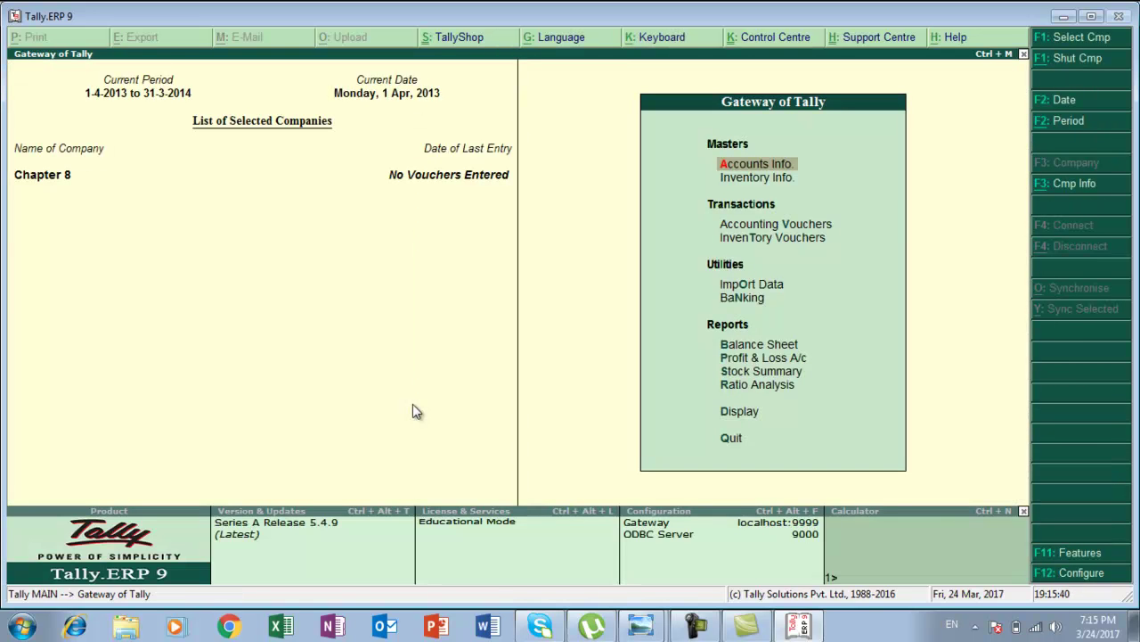
pyautogui.press('F11')
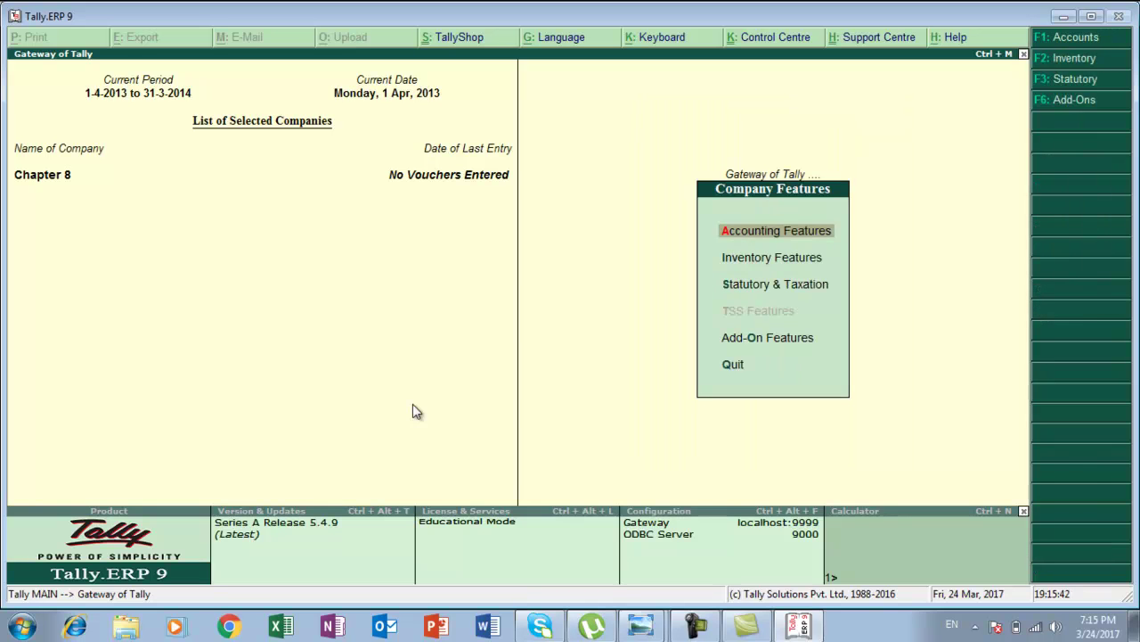
pyautogui.press('Down')
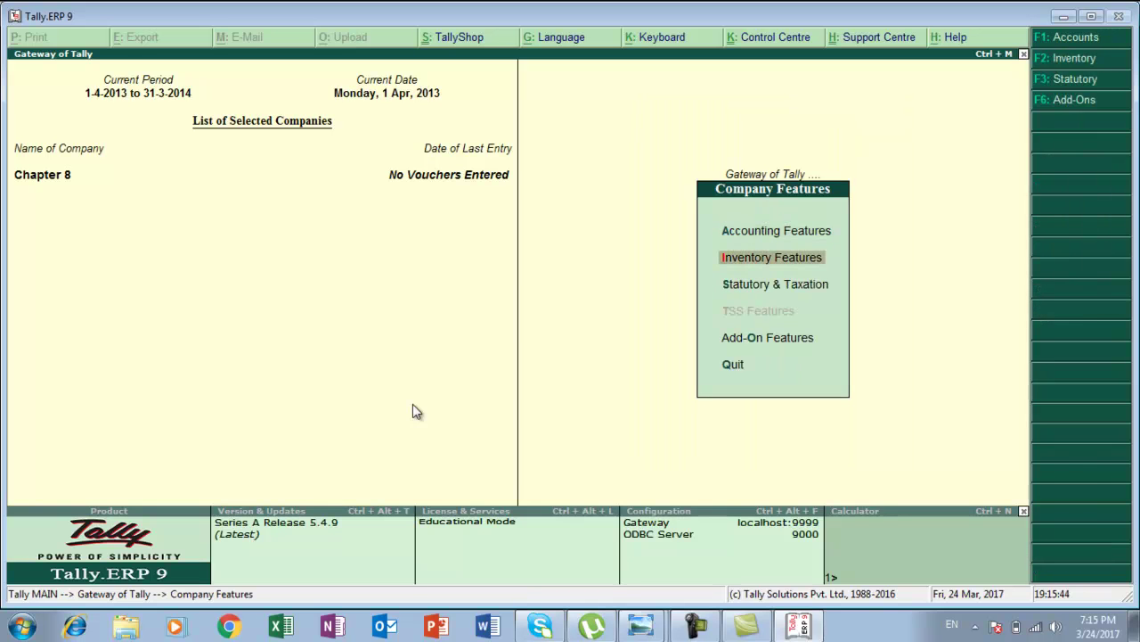
pyautogui.press('Return')
pyautogui.press('Return')
pyautogui.press('Return')
pyautogui.press('Return')
pyautogui.press('Return')
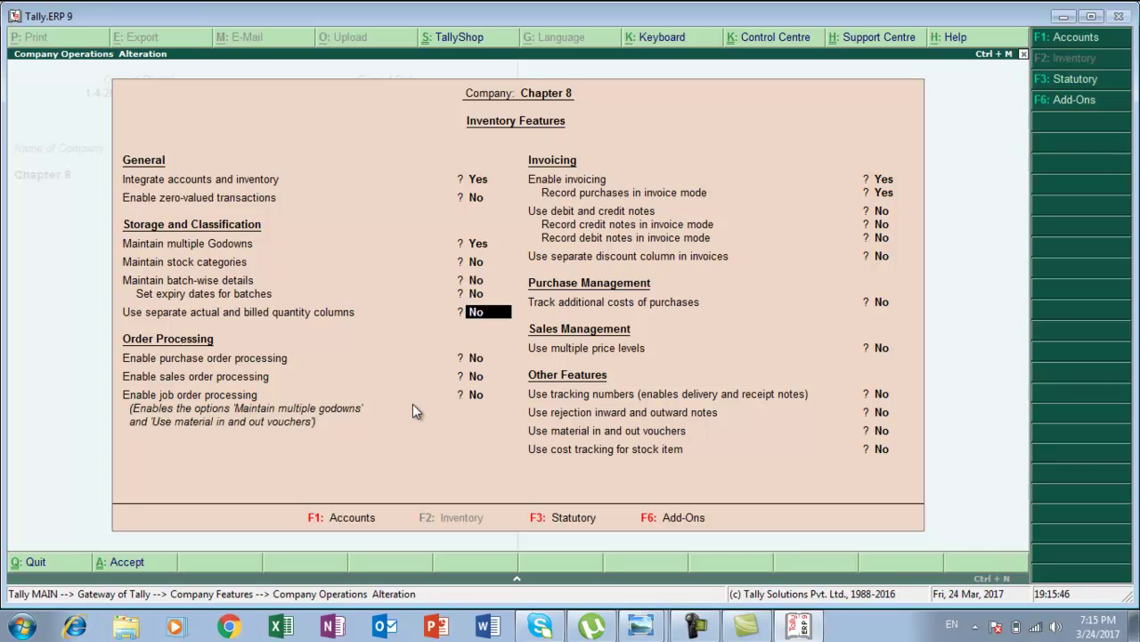
pyautogui.press('Return')
pyautogui.press('Return')
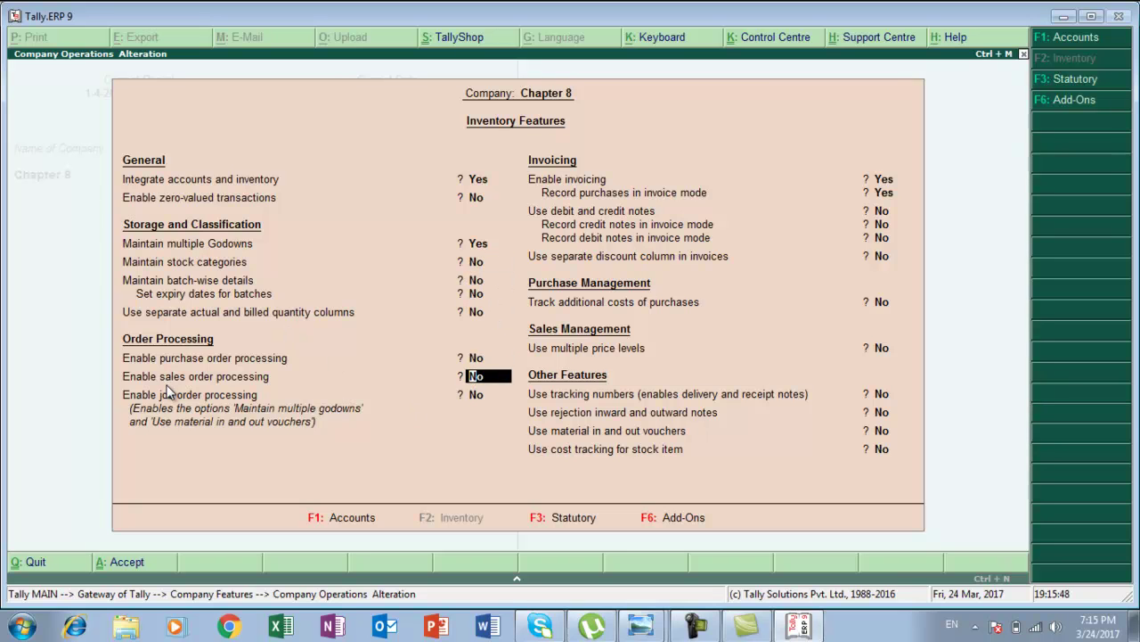
pyautogui.write('y')
pyautogui.press('Return')
pyautogui.press('Return')
pyautogui.press('Return')
pyautogui.press('Return')
pyautogui.press('Return')
pyautogui.press('Return')
pyautogui.press('Return')
pyautogui.press('Return')
pyautogui.press('Return')
pyautogui.press('Return')
pyautogui.press('Return')
pyautogui.press('Return')
pyautogui.press('Return')
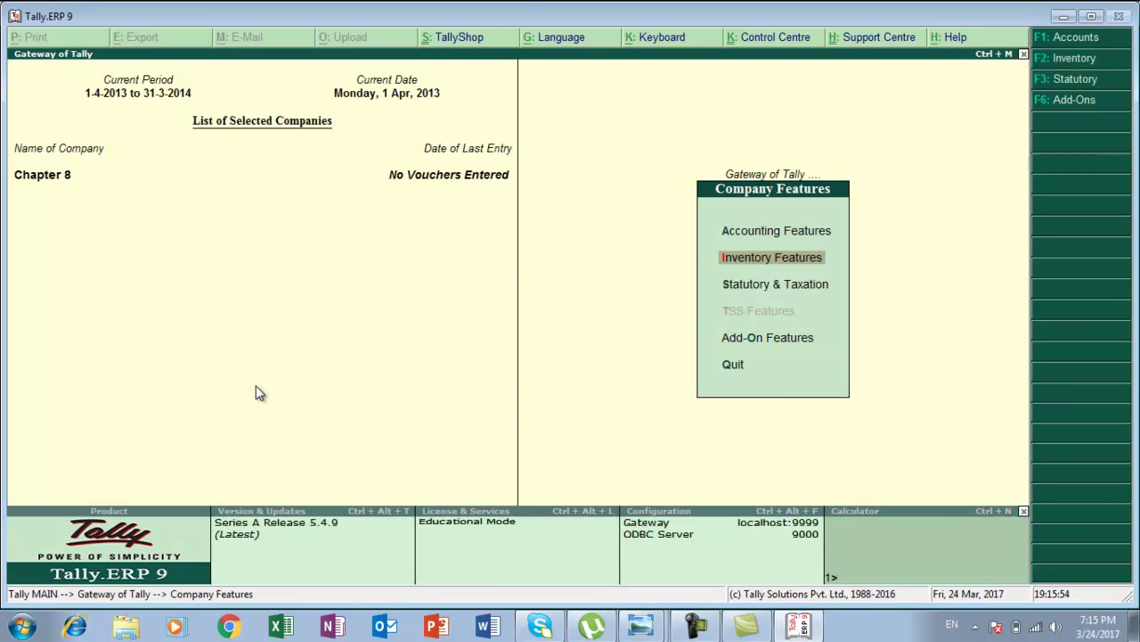
# Leave the company features and open a new Sales Order voucher from the accounting vouchers.
pyautogui.press('Escape')
pyautogui.press('Down')
pyautogui.press('Down')
pyautogui.press('Down')
pyautogui.press('Up')
pyautogui.press('Down')
pyautogui.press('Up')
pyautogui.press('Return')
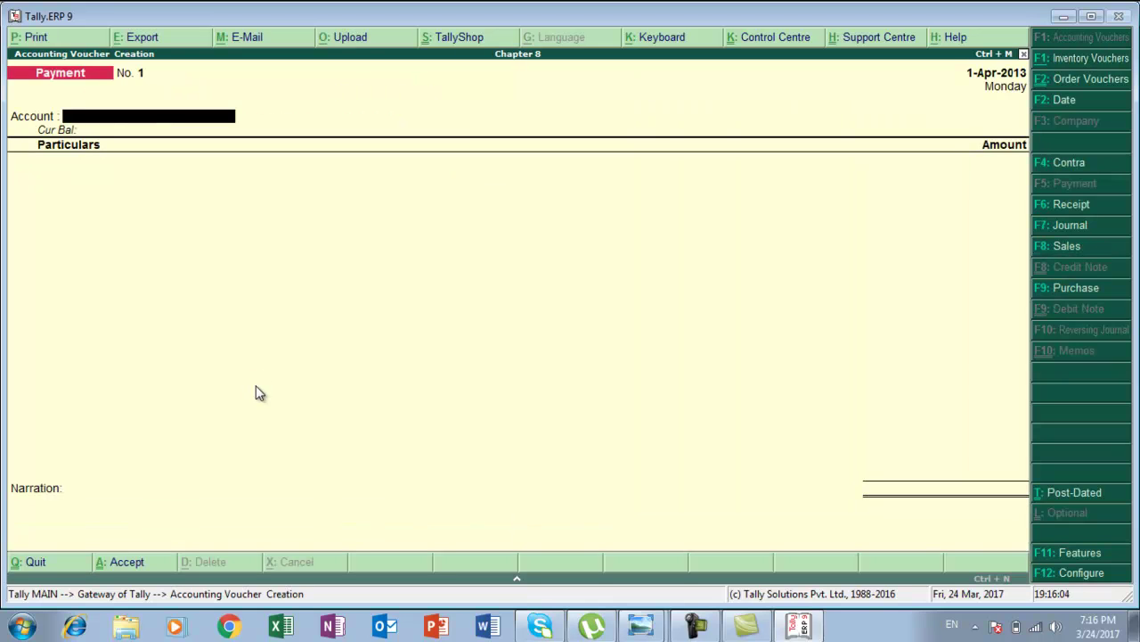
pyautogui.hotkey('alt', 'F5')
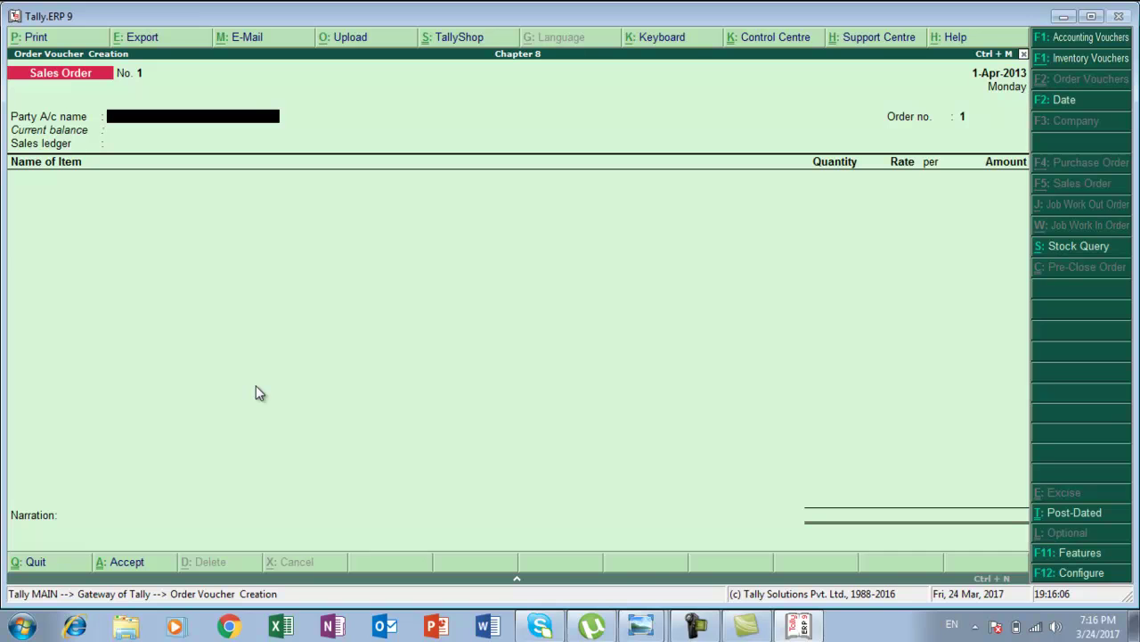
# Look up the order date in the assignment photo and set the sales order's voucher date to 1-7-2013.
pyautogui.hotkey('alt', 'Tab')
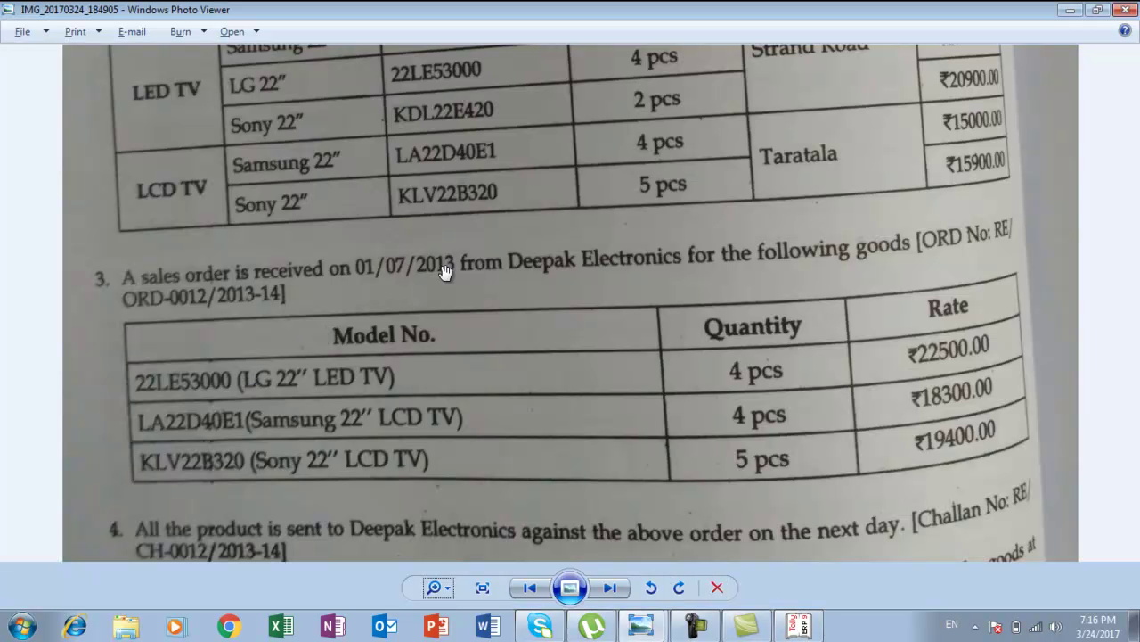
pyautogui.hotkey('alt', 'Tab')
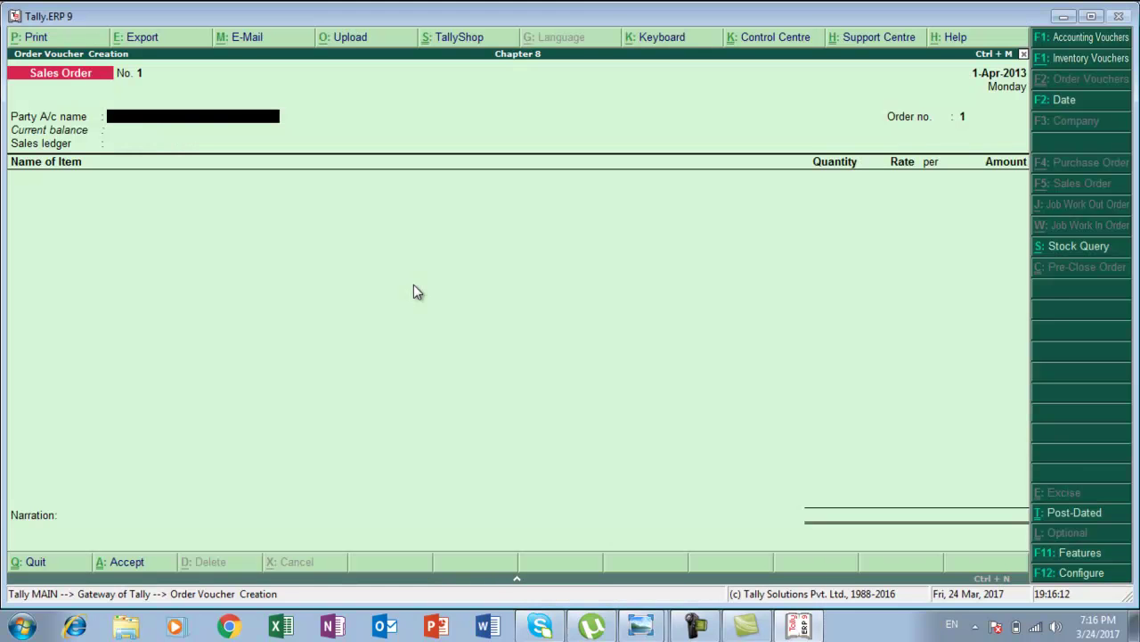
pyautogui.press('F2')
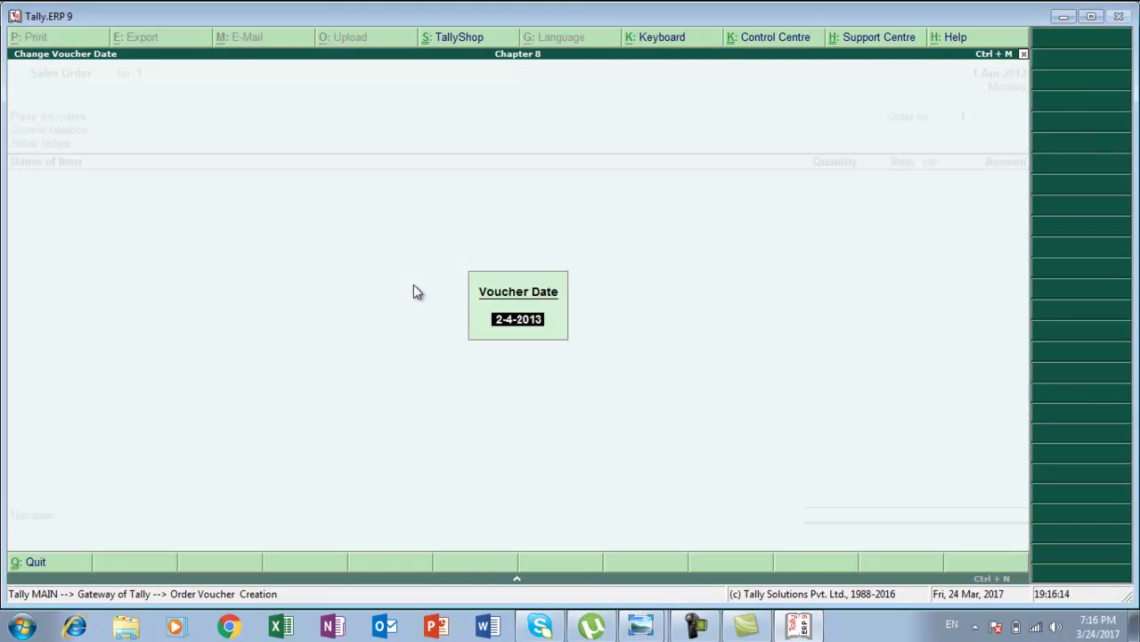
pyautogui.press('BackSpace')
pyautogui.write('1-7')
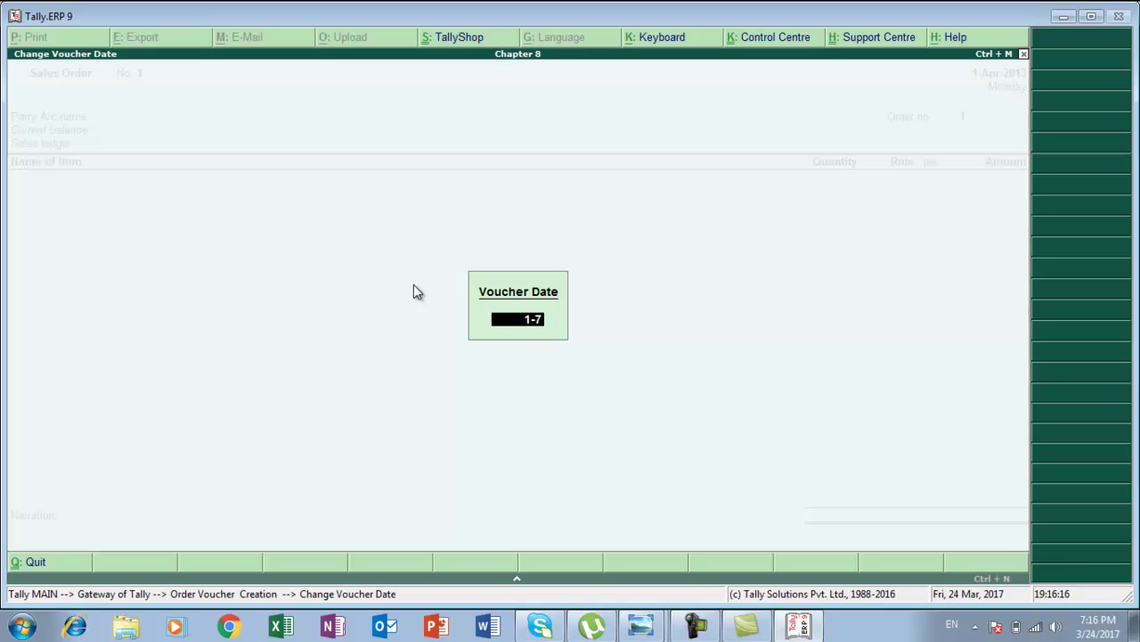
pyautogui.write('-2013')
pyautogui.press('Return')
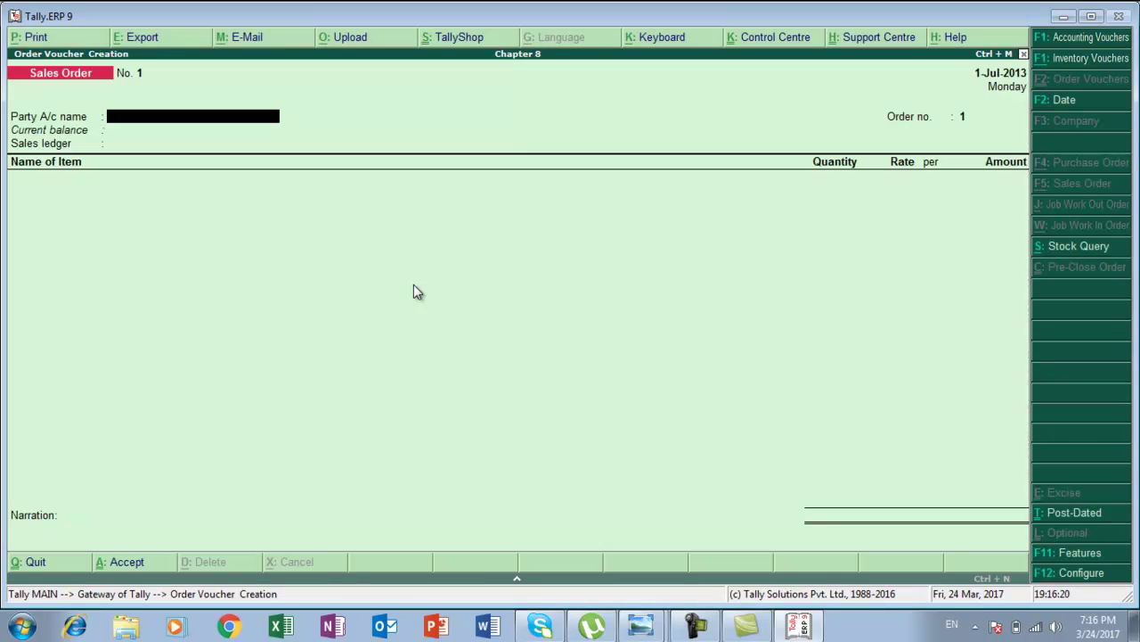
# Check the buyer's name in the assignment photo and start a new party ledger named Deepak Electronics from the sales order.
pyautogui.hotkey('alt', 'Tab')
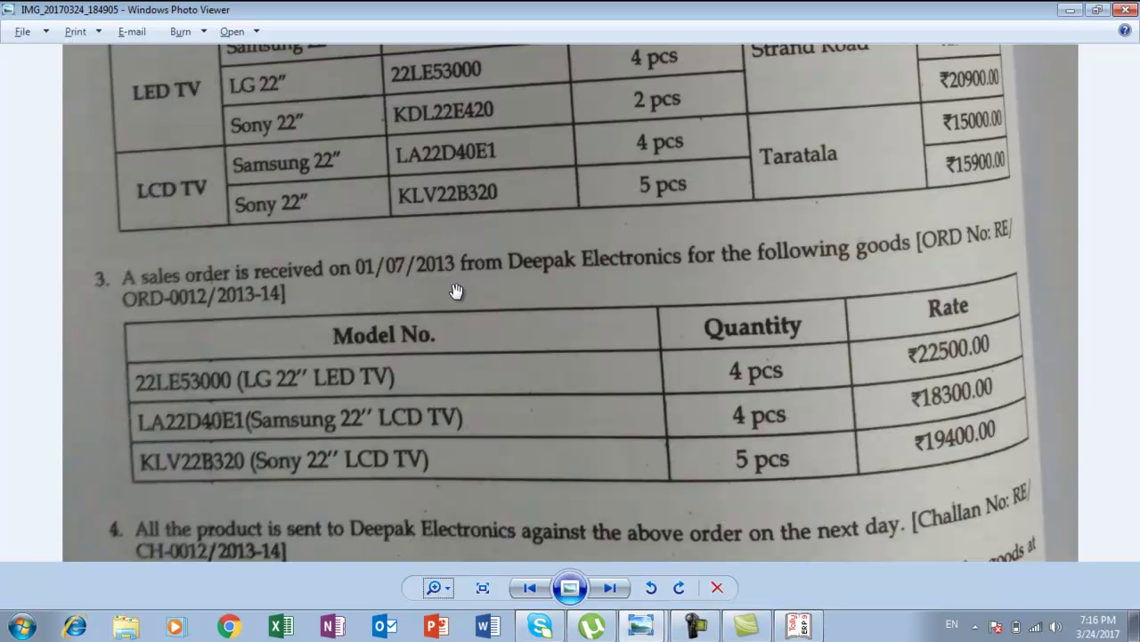
pyautogui.hotkey('alt', 'Tab')
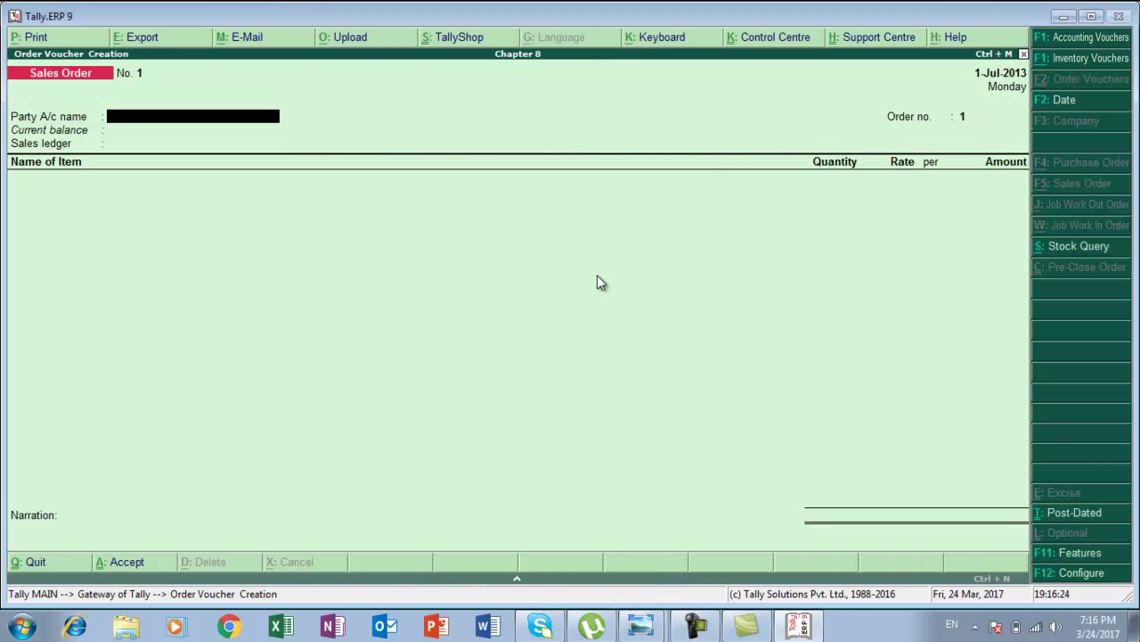
pyautogui.hotkey('alt', 'c')
pyautogui.write('Deepak El')
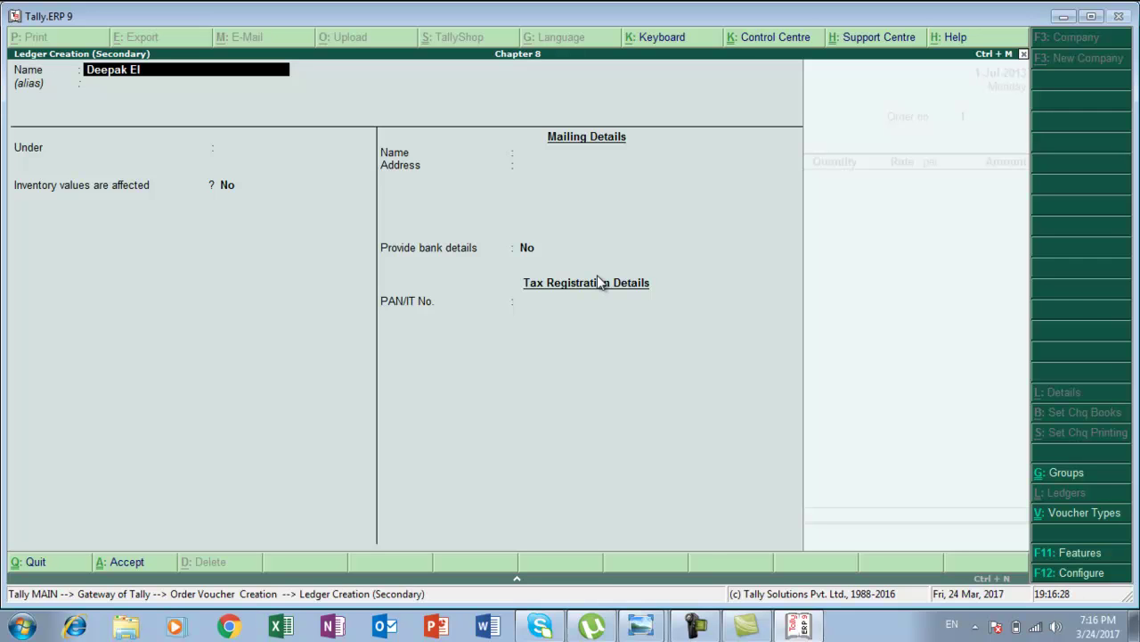
pyautogui.write('ectronics')
pyautogui.press('Return')
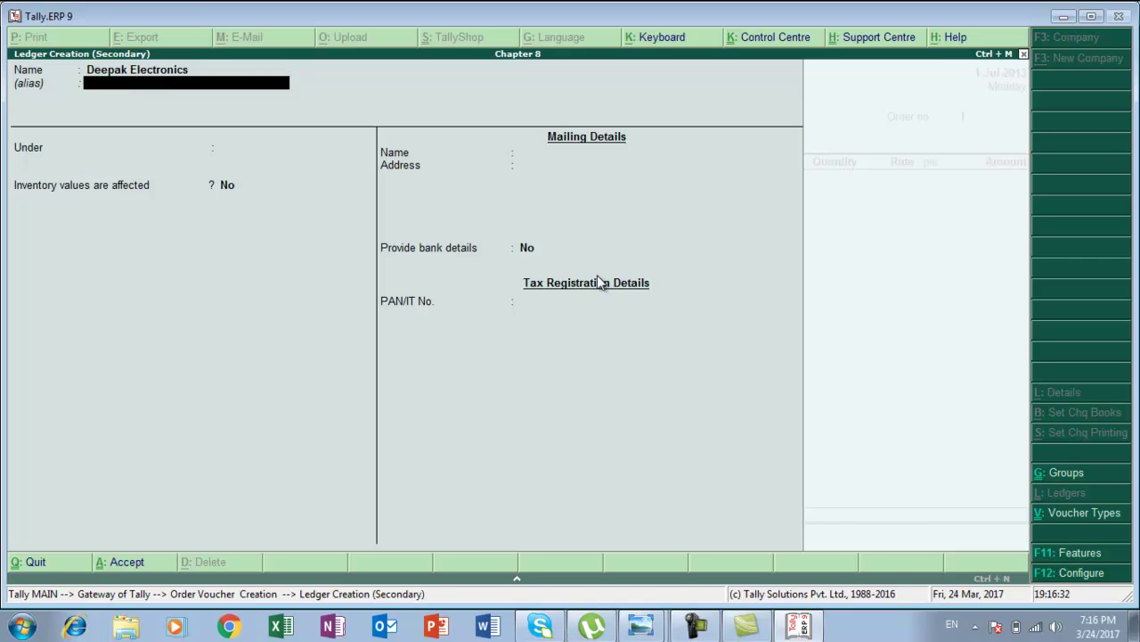
pyautogui.press('Return')
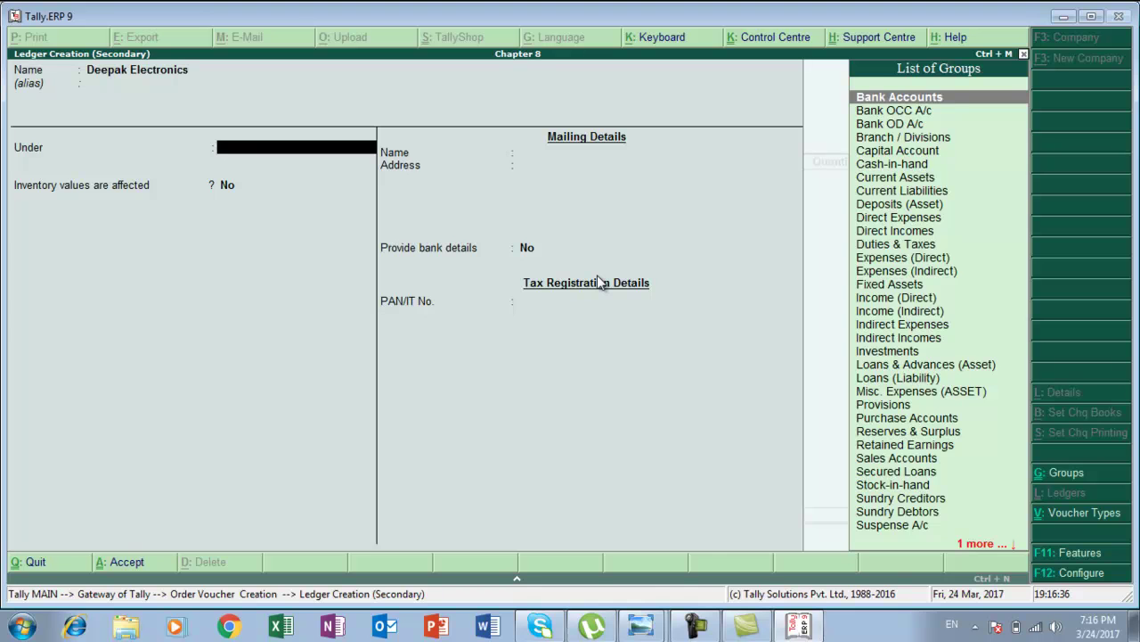
# Place the Deepak Electronics ledger under Sundry Debtors, keep the remaining defaults and save it.
pyautogui.write('S')
pyautogui.press('Down')
pyautogui.press('Down')
pyautogui.press('Down')
pyautogui.press('Down')
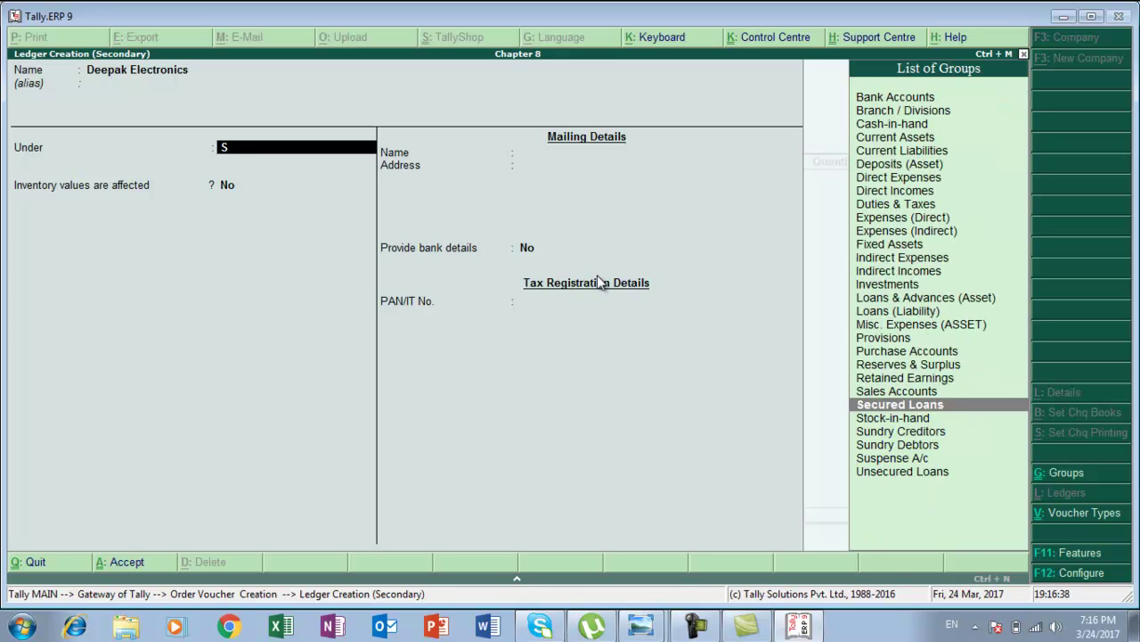
pyautogui.press('Return')
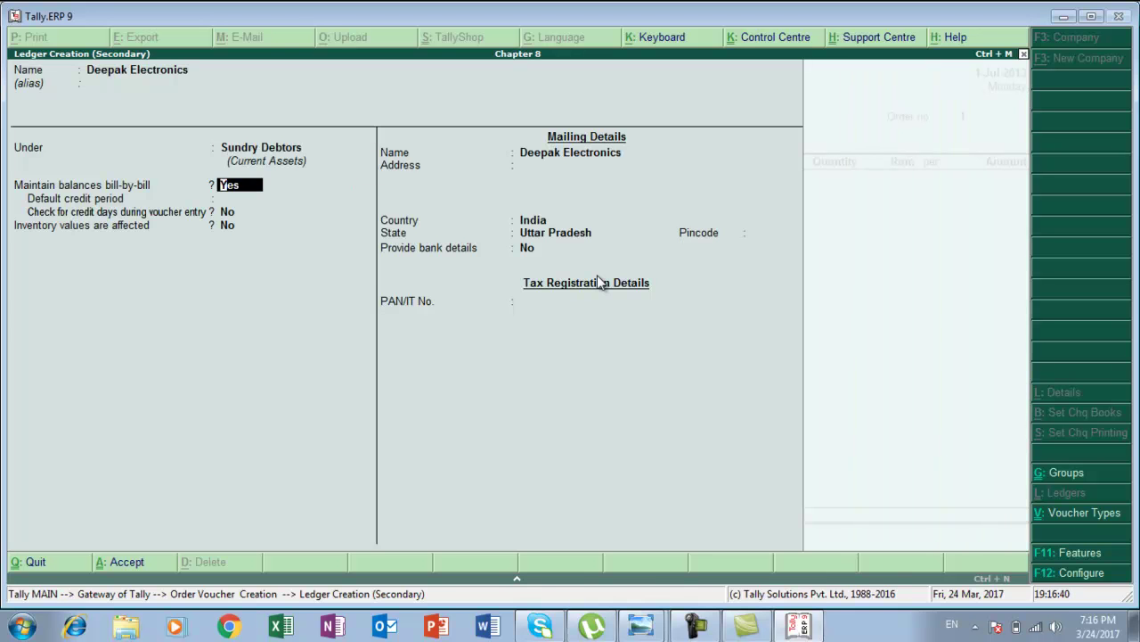
pyautogui.press('Return')
pyautogui.press('Return')
pyautogui.press('Return')
pyautogui.press('Return')
pyautogui.press('Return')
pyautogui.press('Return')
pyautogui.press('Return')
pyautogui.press('Return')
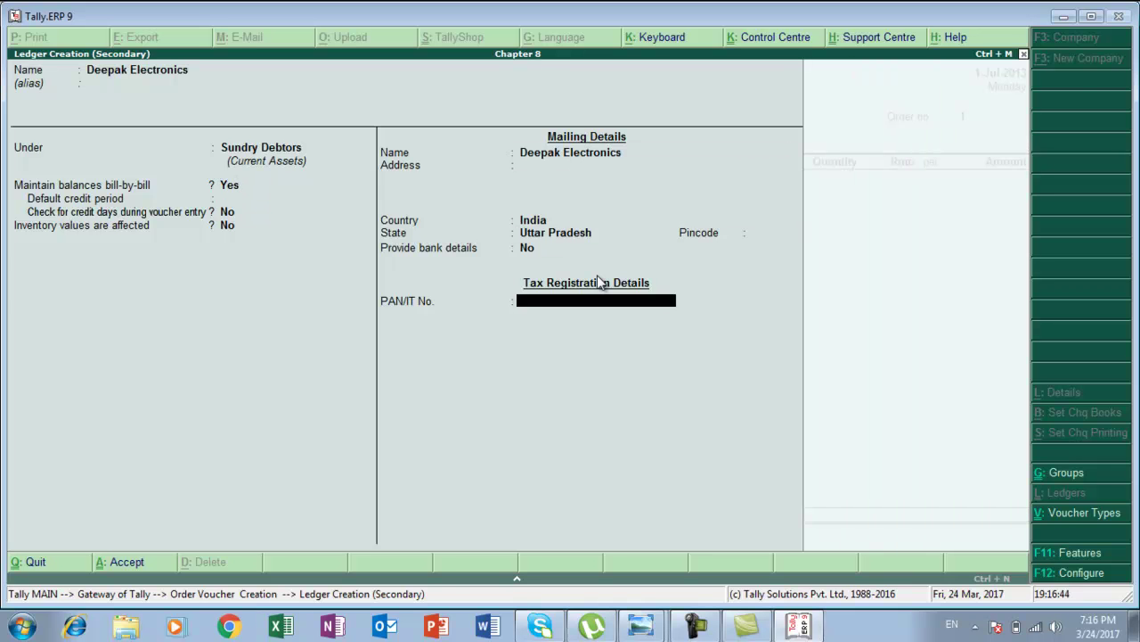
pyautogui.press('Return')
pyautogui.press('Return')
# Accept the sales order's party details for Deepak Electronics with the default buyer, order and despatch values.
pyautogui.press('Return')
pyautogui.press('Return')
pyautogui.press('Return')
pyautogui.press('Return')
pyautogui.press('Return')
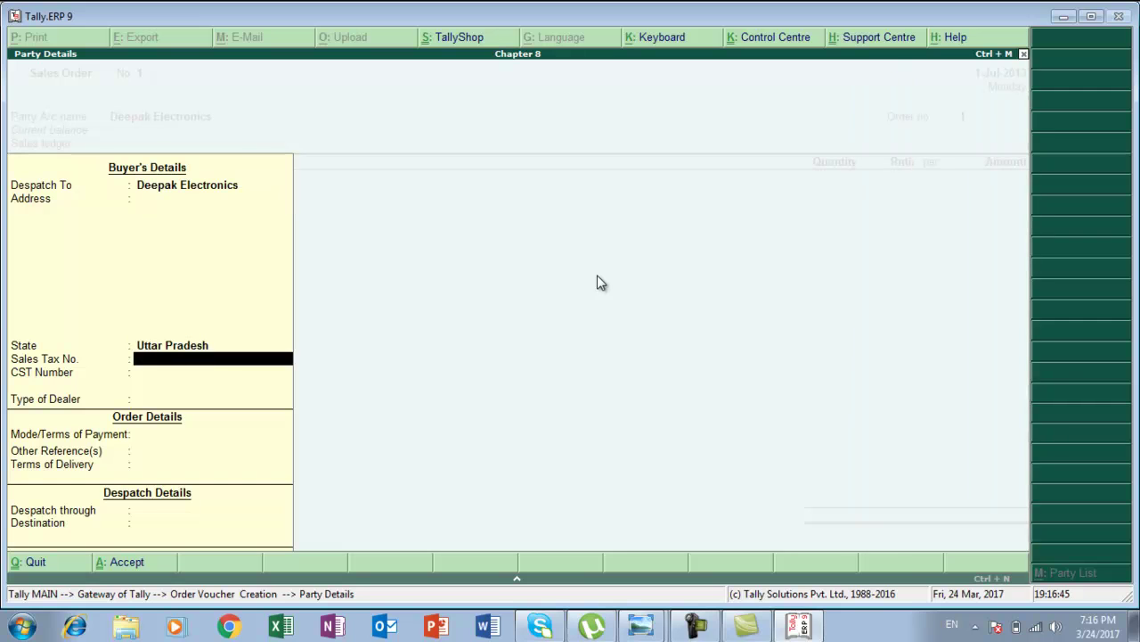
pyautogui.press('Return')
pyautogui.press('Return')
pyautogui.press('Return')
pyautogui.press('Return')
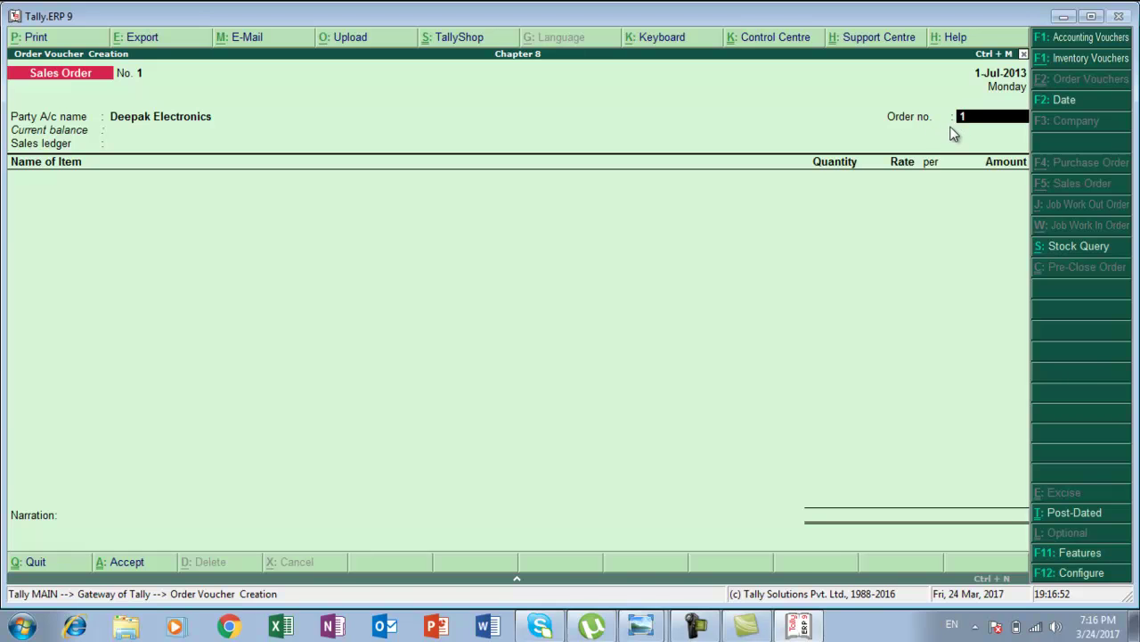
# Look up the order reference in the assignment photo and enter it as the voucher's order number.
pyautogui.hotkey('alt', 'Tab')
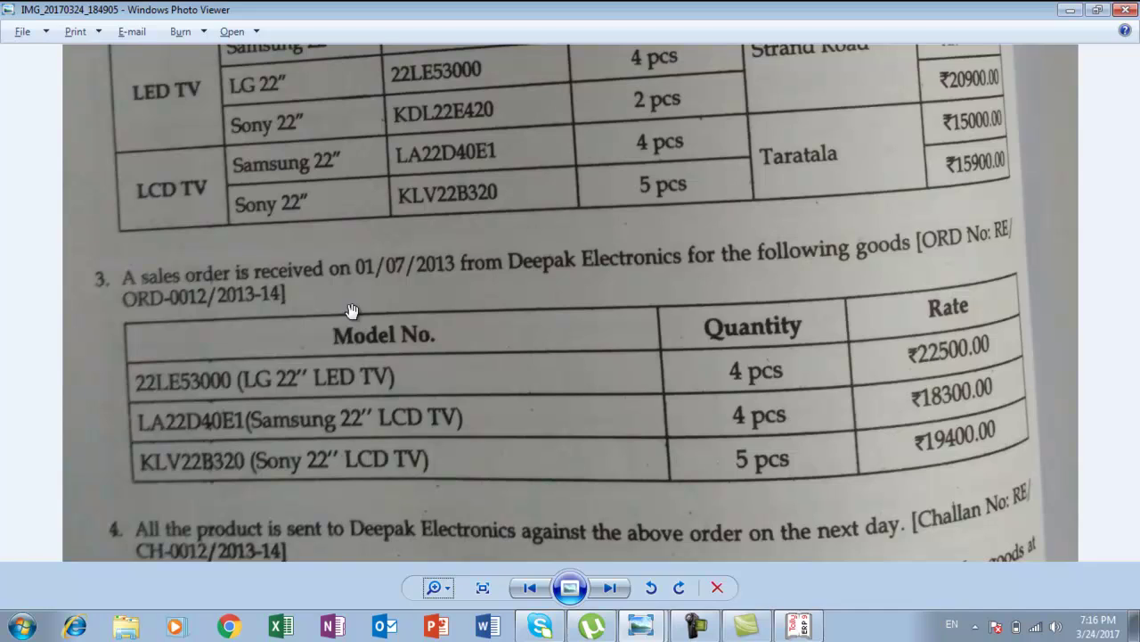
pyautogui.hotkey('alt', 'Tab')
pyautogui.write('re')
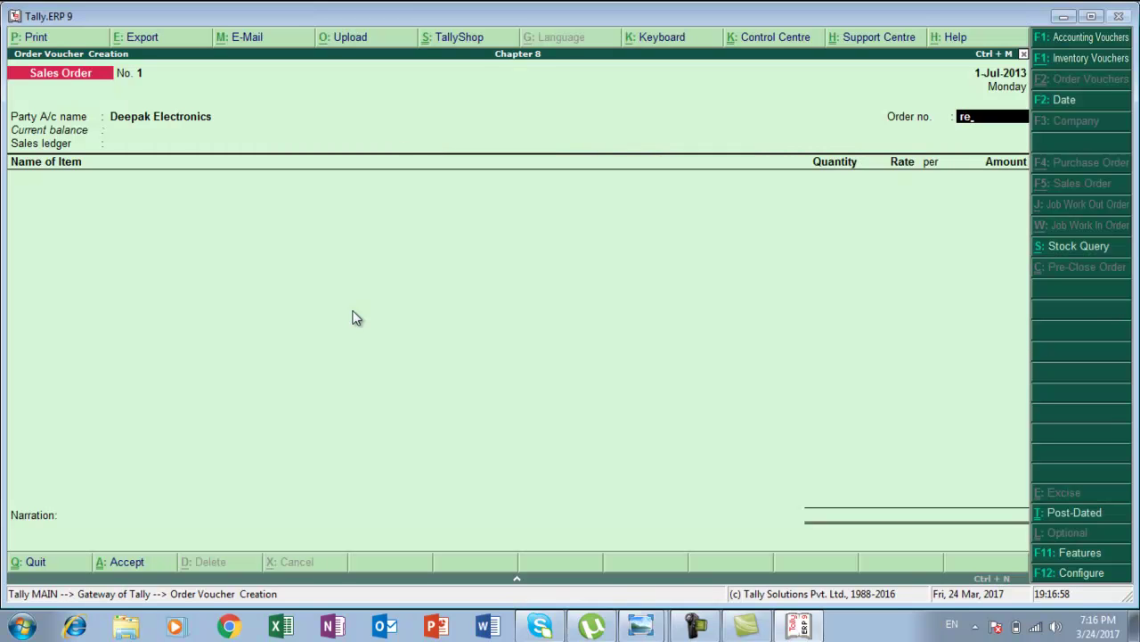
pyautogui.write('-ord/0012')
pyautogui.press('Return')
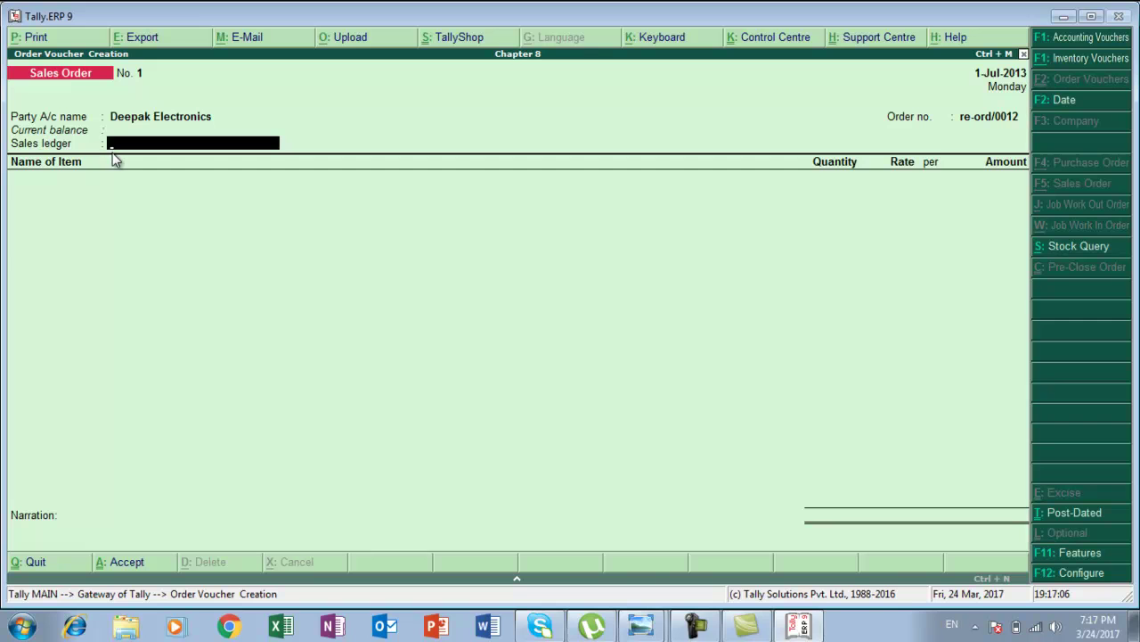
# Create a ledger named Sale under Sales Accounts with inventory values affected, and use it as the order's sales ledger.
pyautogui.hotkey('alt', 'c')
pyautogui.write('Sale')
pyautogui.press('Return')
pyautogui.press('Return')
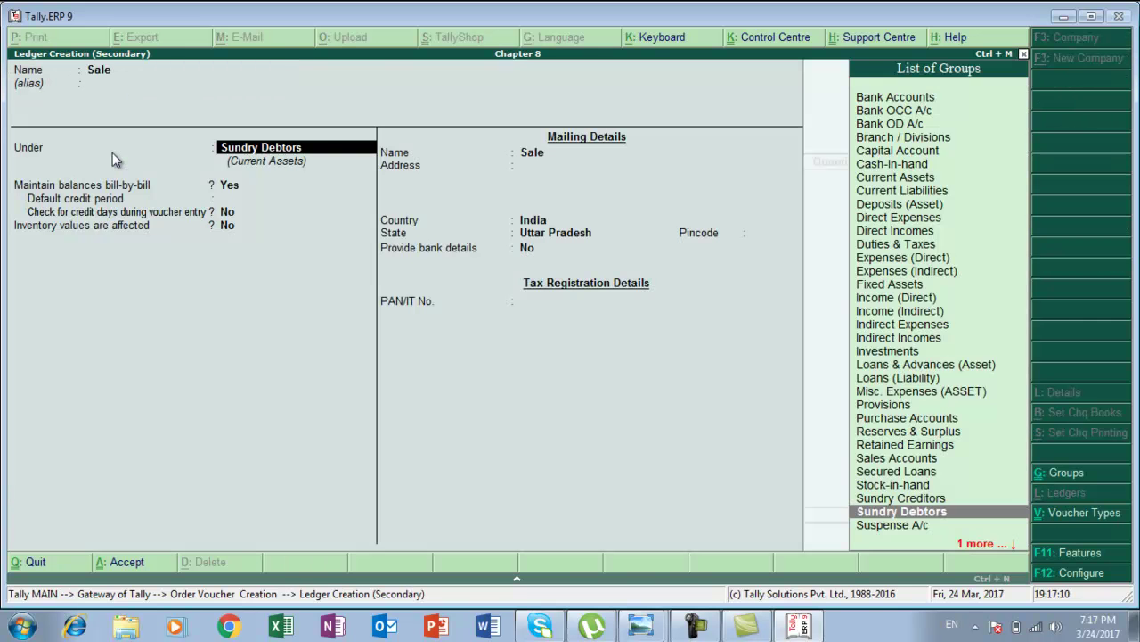
pyautogui.write('Sa')
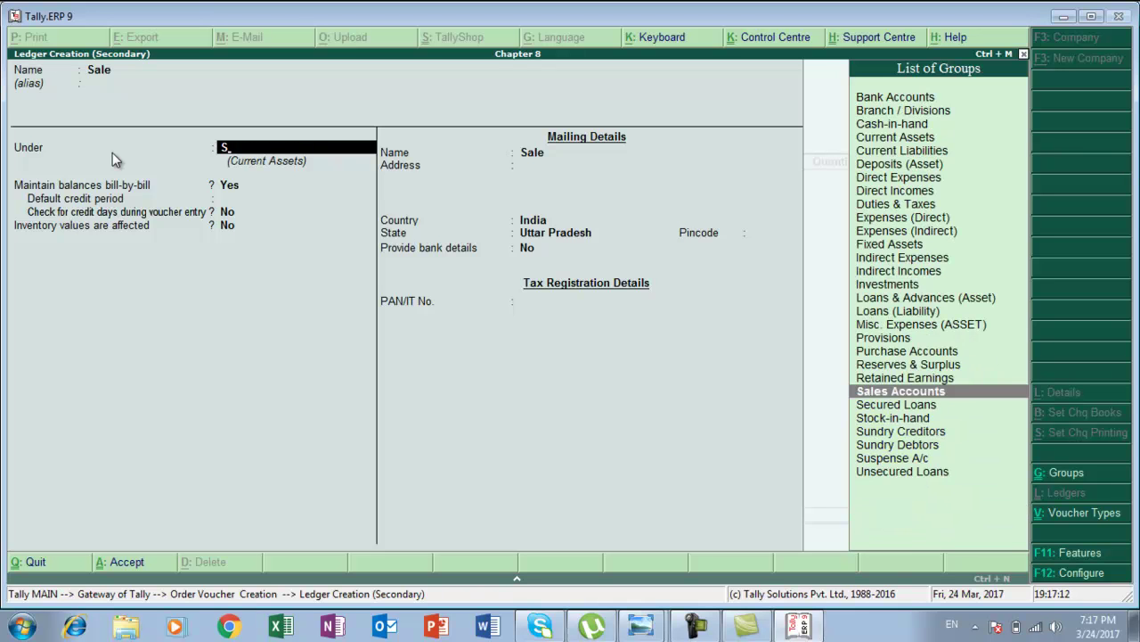
pyautogui.press('Return')
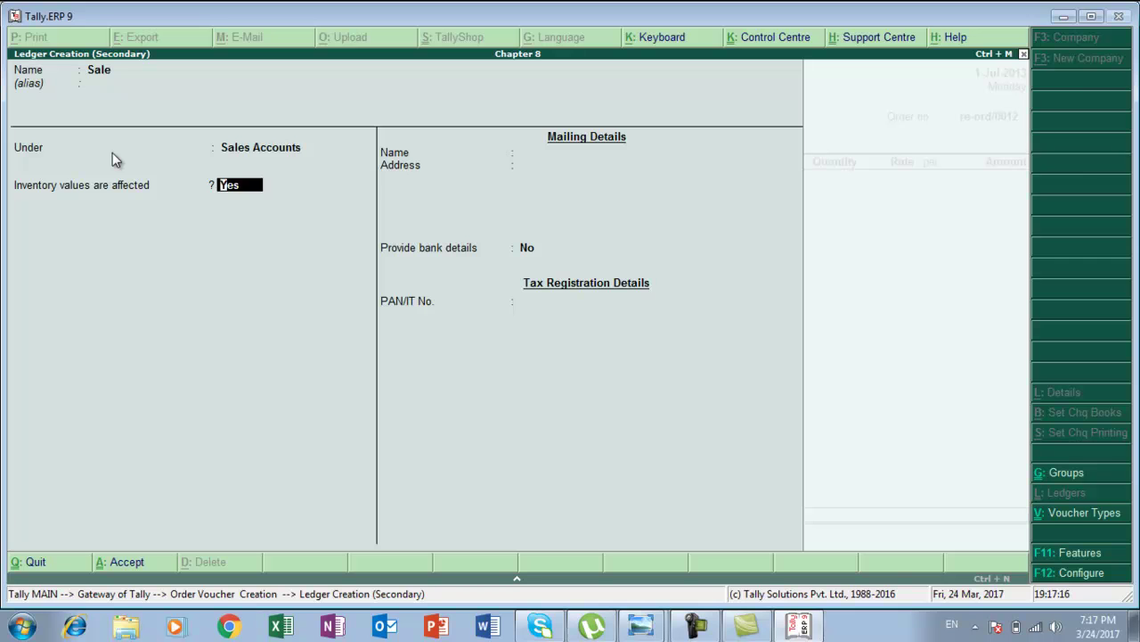
pyautogui.press('Return')
pyautogui.press('Return')
pyautogui.press('Return')
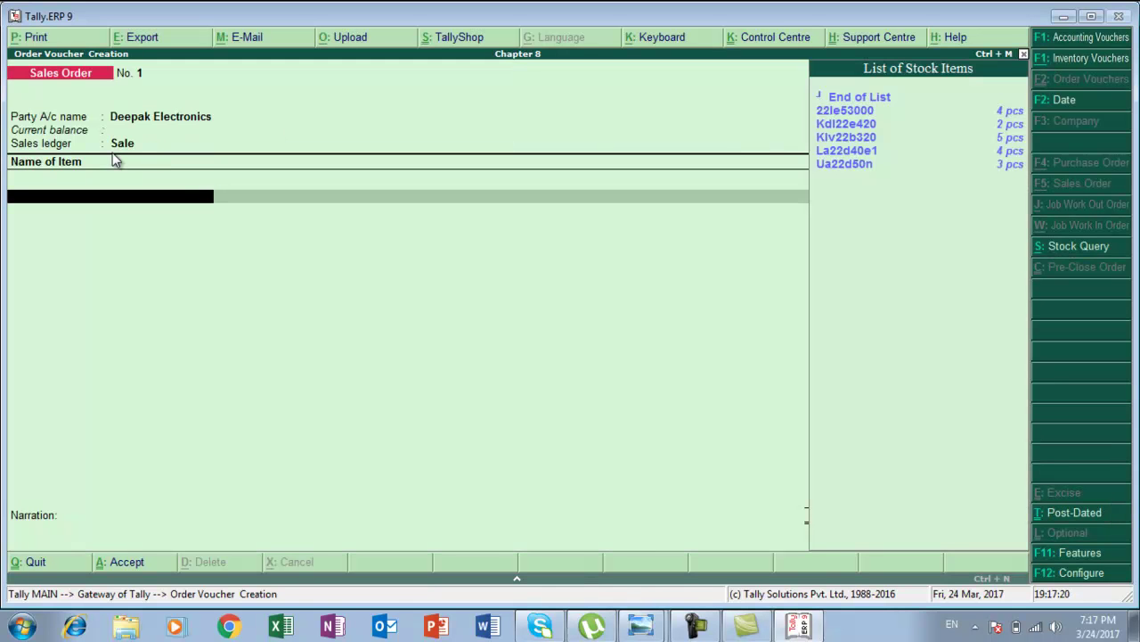
# Check the first model in the assignment photo and add item 22le53000 to the order, due on 1-Jul-2013.
pyautogui.hotkey('alt', 'Tab')
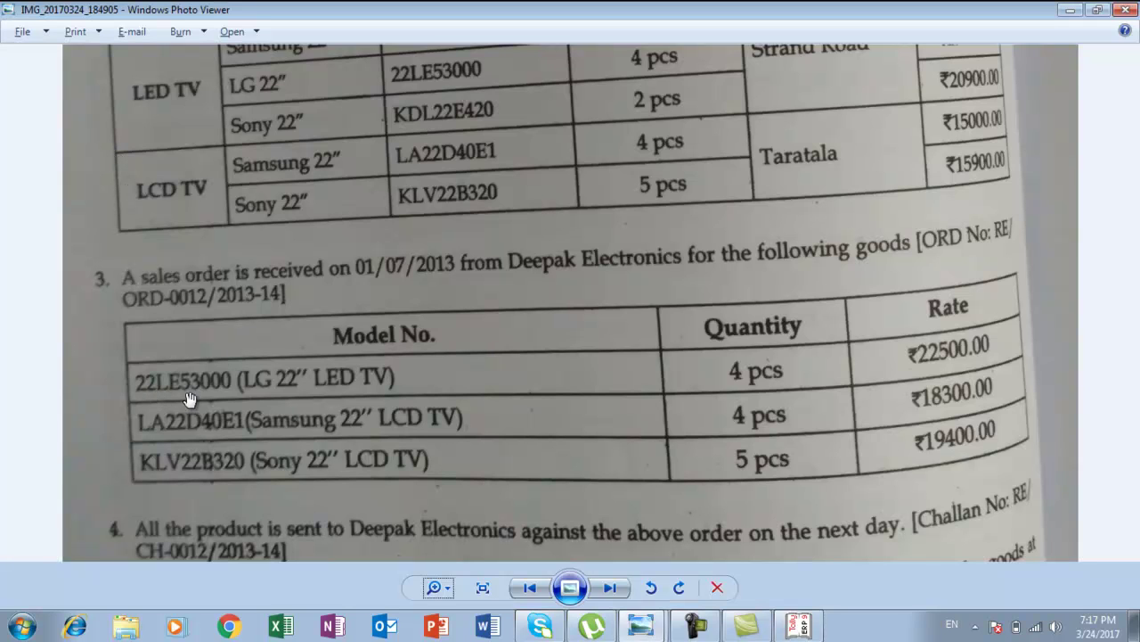
pyautogui.hotkey('alt', 'Tab')
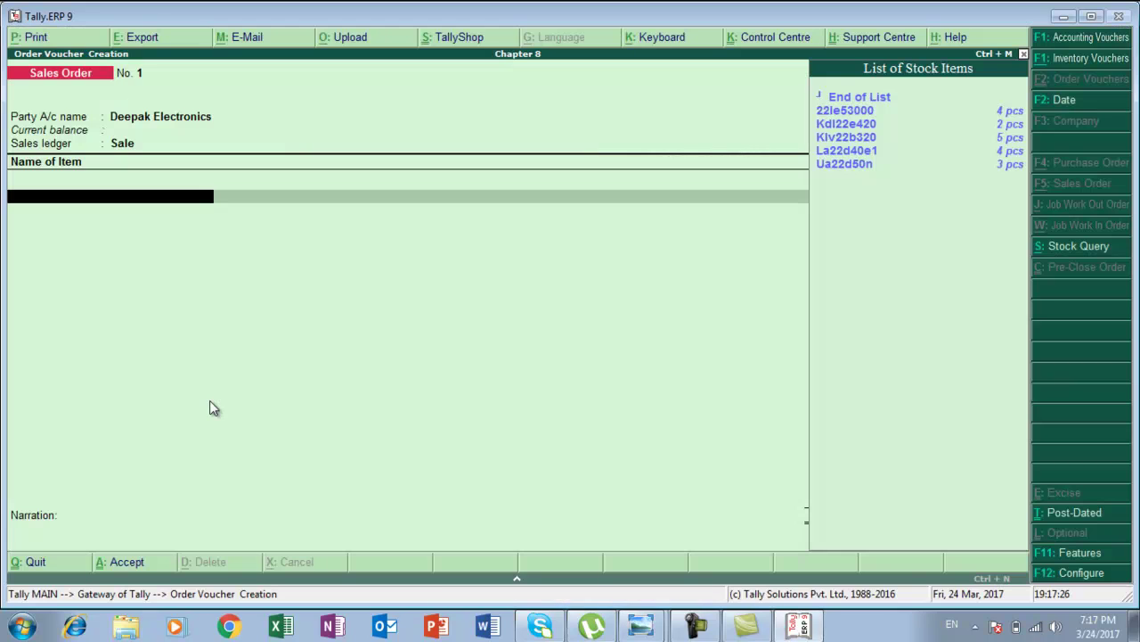
pyautogui.press('Down')
pyautogui.press('Down')
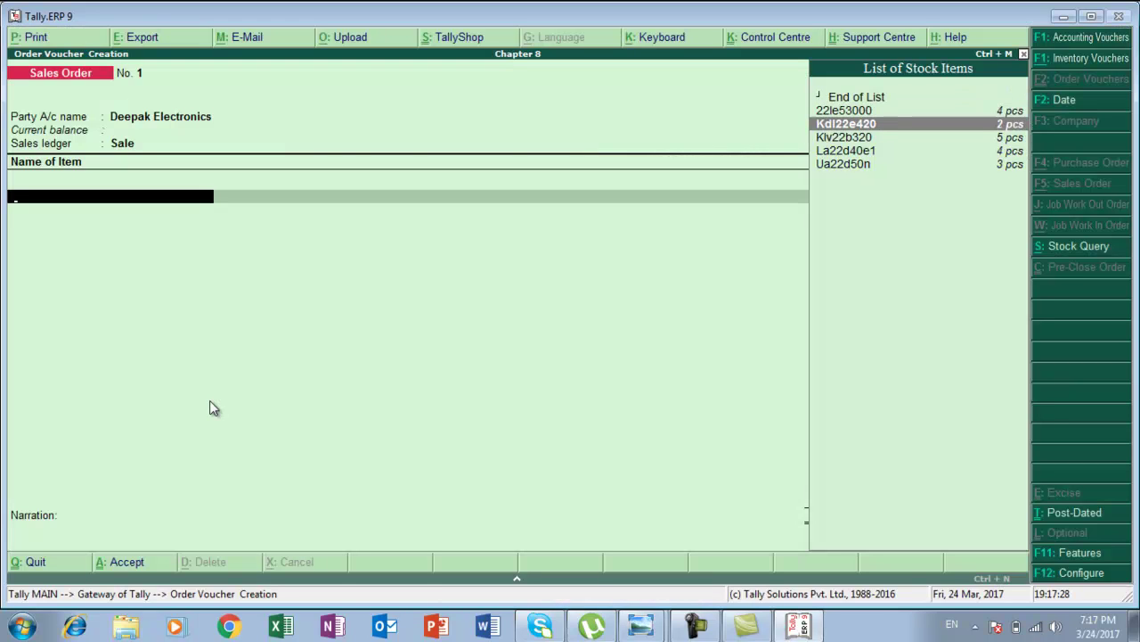
pyautogui.press('Up')
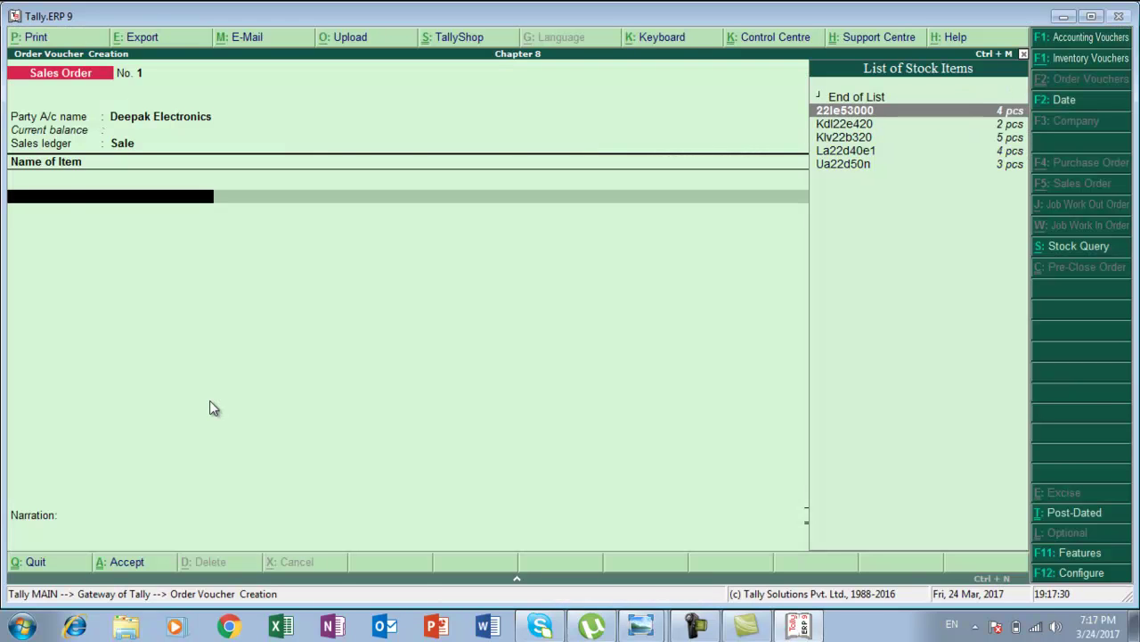
pyautogui.press('Return')
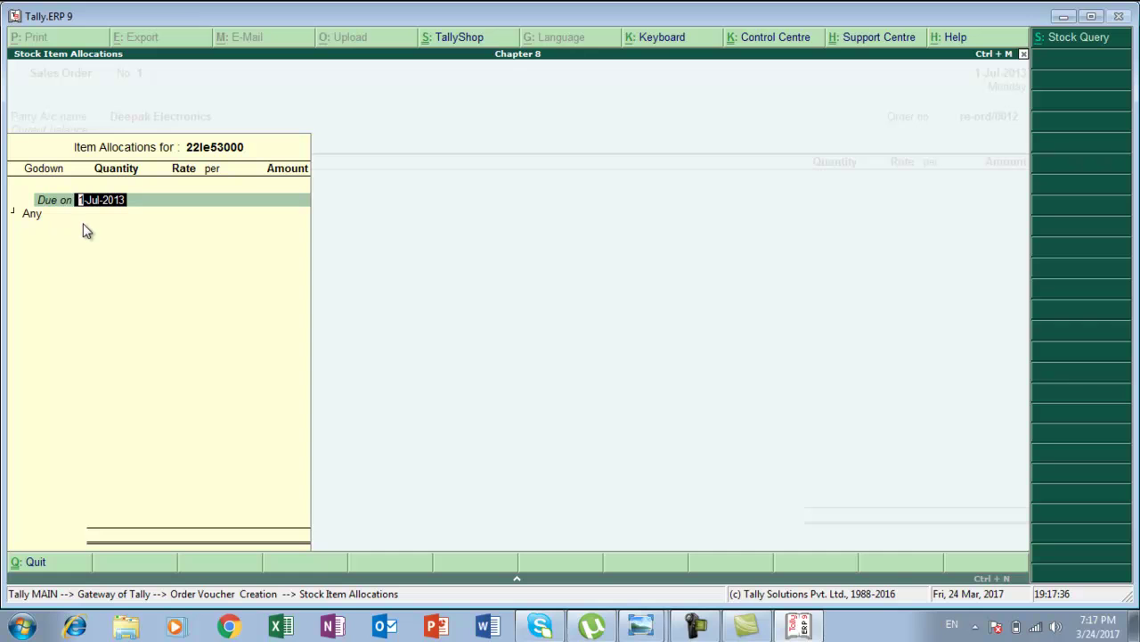
pyautogui.press('Return')
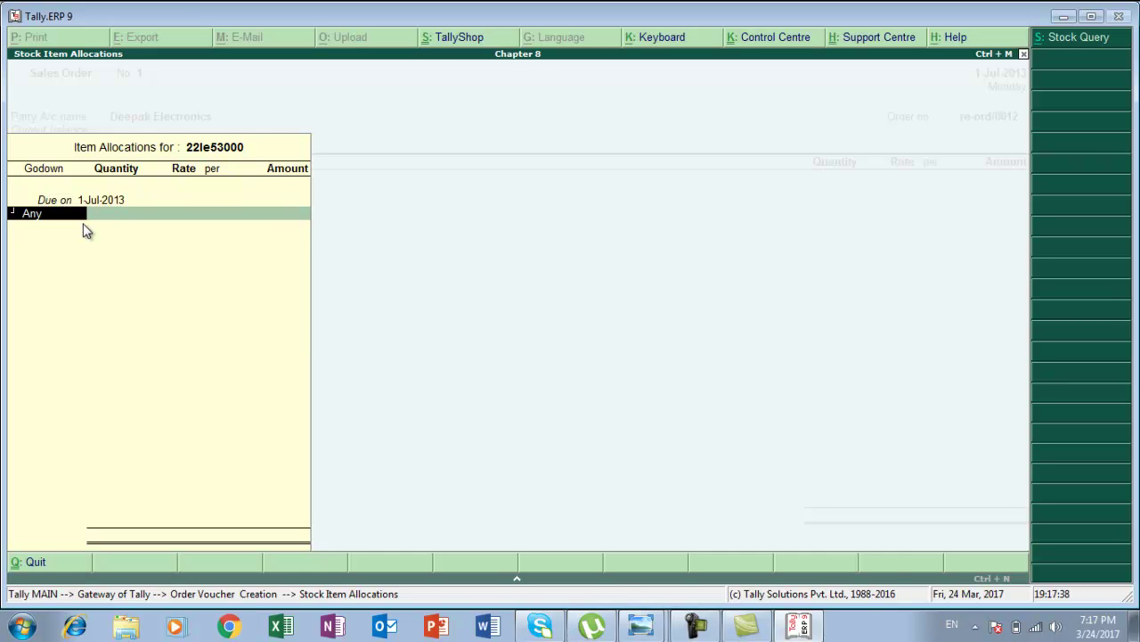
# Check the assignment photo and allocate item 22le53000 from the Strand Road godown.
pyautogui.hotkey('alt', 'Tab')
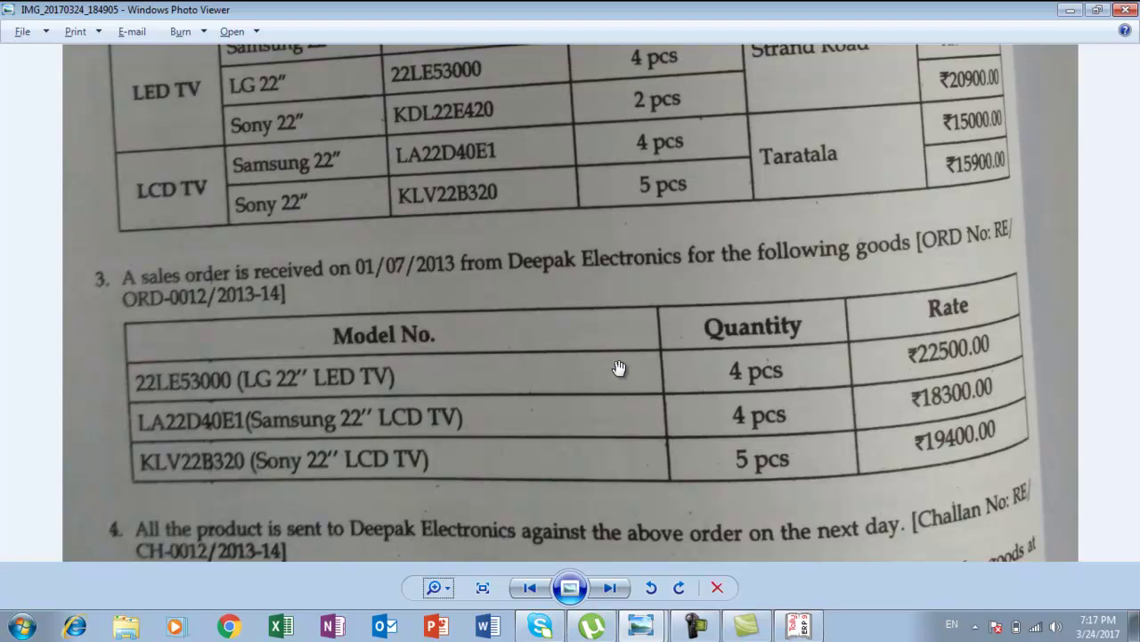
pyautogui.hotkey('alt', 'Tab')
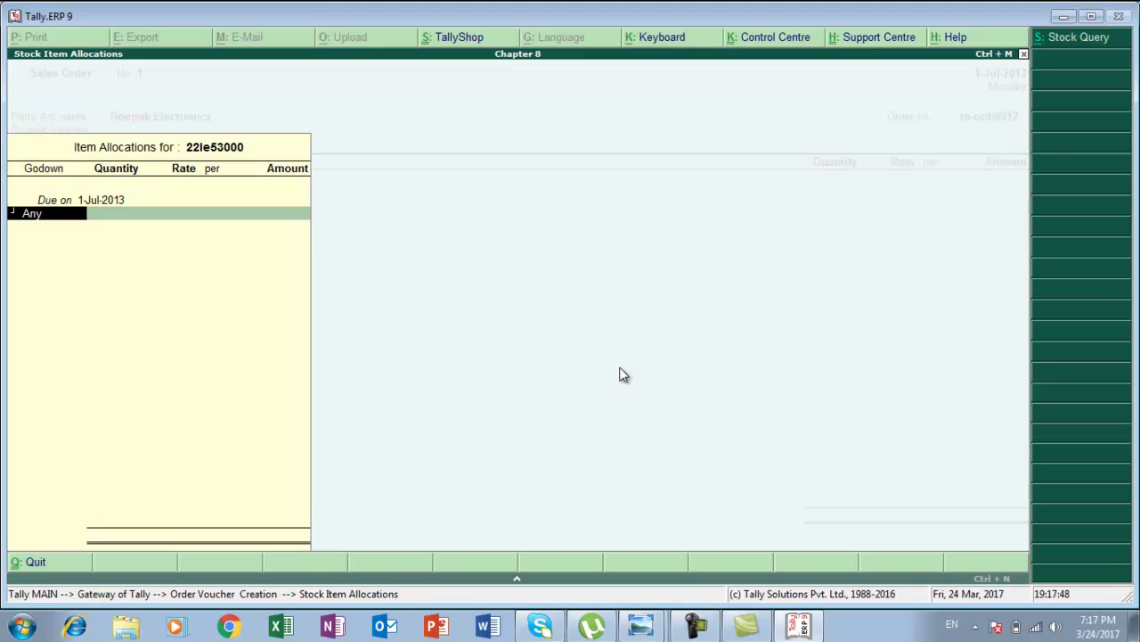
pyautogui.press('BackSpace')
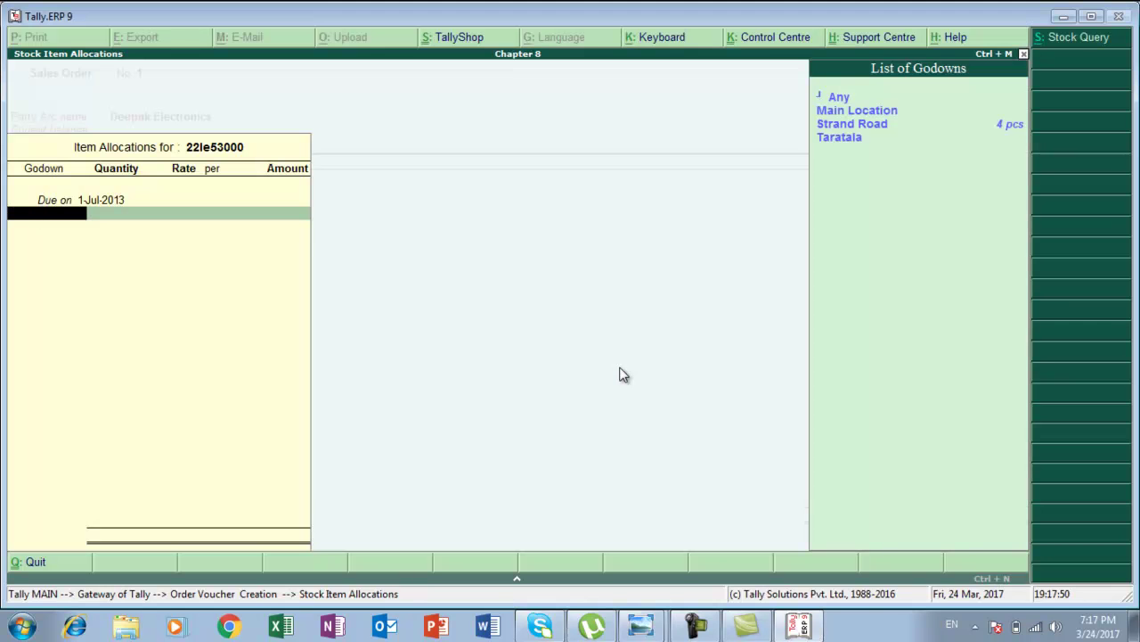
pyautogui.press('Down')
pyautogui.press('Down')
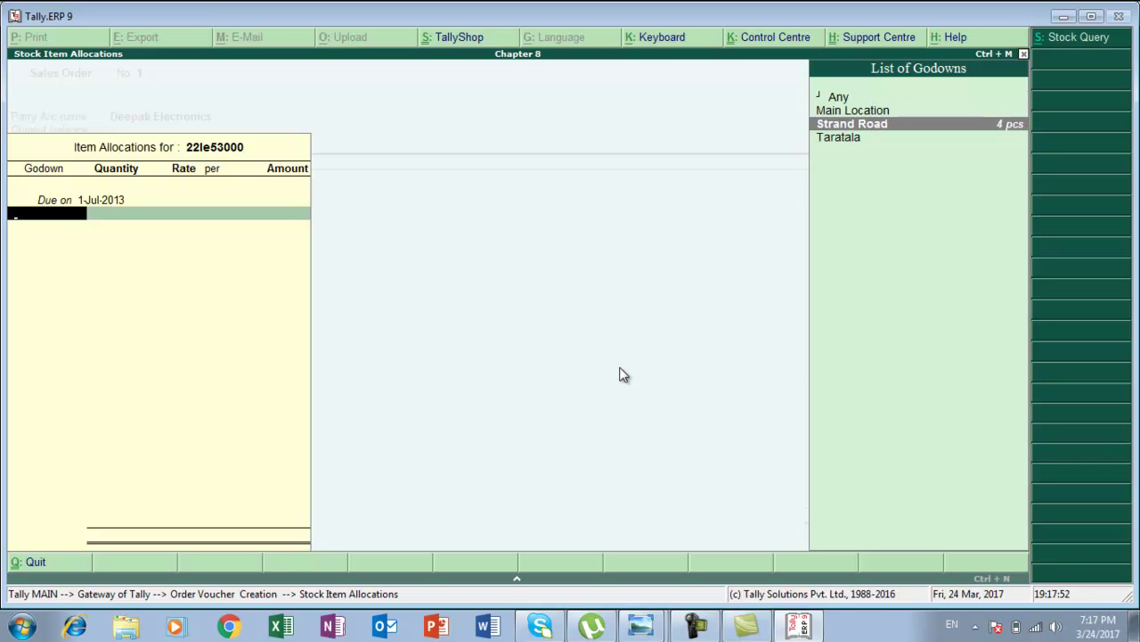
pyautogui.click(1004, 130)
# Look up the order line in the photo, enter 4 pcs at a rate of 22,500 for 22le53000 and complete its allocation.
pyautogui.hotkey('alt', 'Tab')
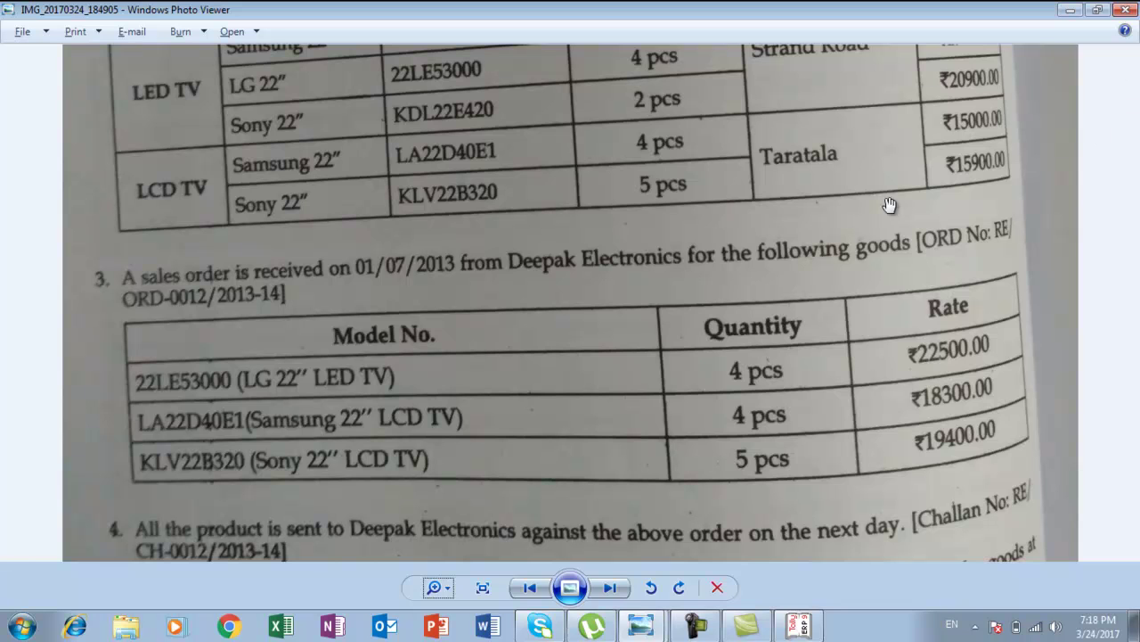
pyautogui.hotkey('alt', 'Tab')
pyautogui.write('4')
pyautogui.press('Return')
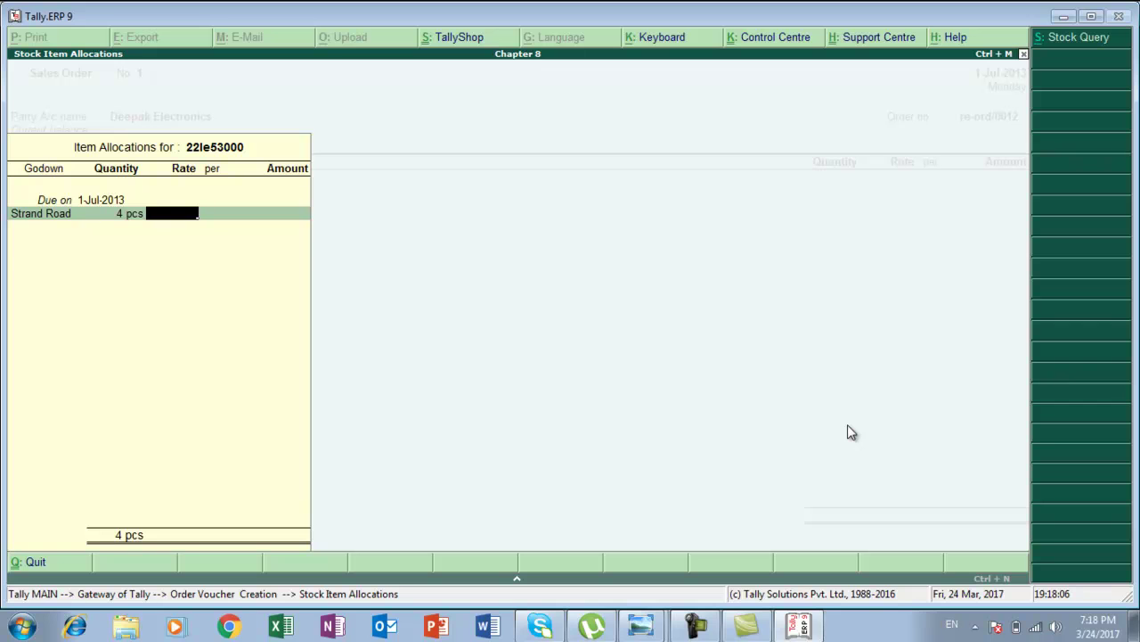
pyautogui.write('22,500')
pyautogui.press('Return')
pyautogui.press('Return')
pyautogui.press('Return')
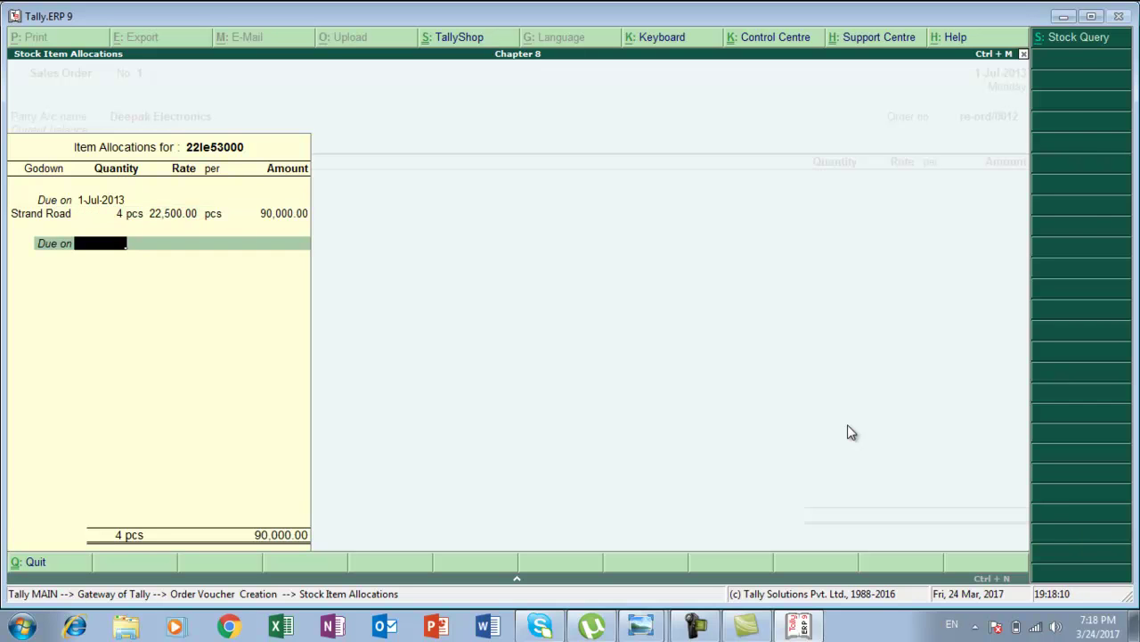
pyautogui.press('Return')
pyautogui.press('Return')
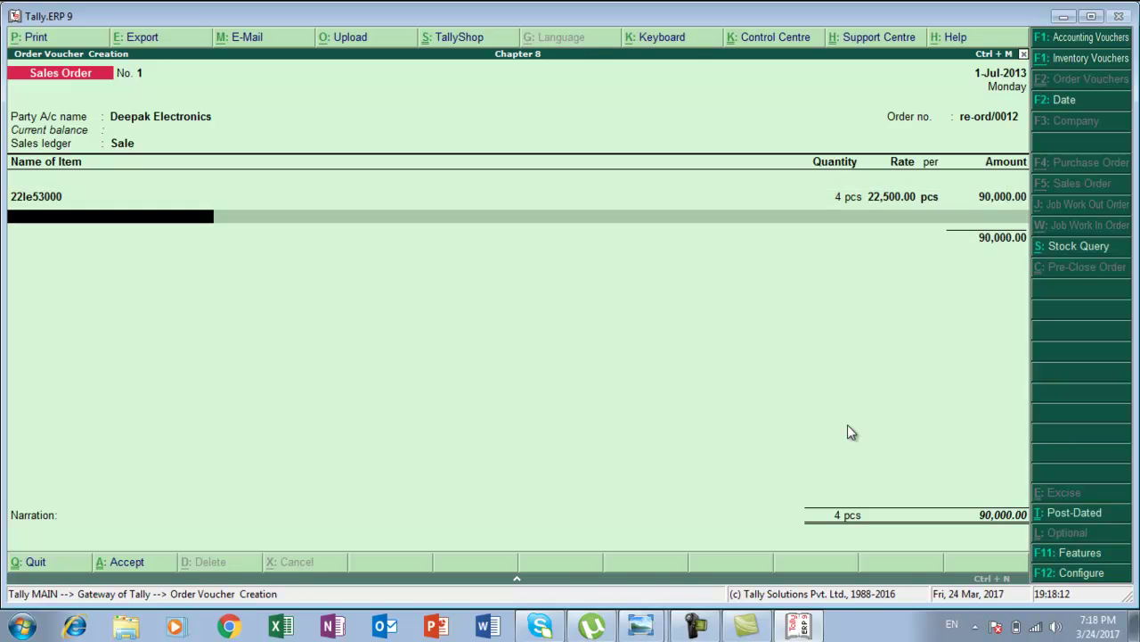
# Check the second model in the assignment photo and add item La22d40e1 to the order, due on 1-Jul-2013, from the Taratala godown.
pyautogui.hotkey('alt', 'Tab')
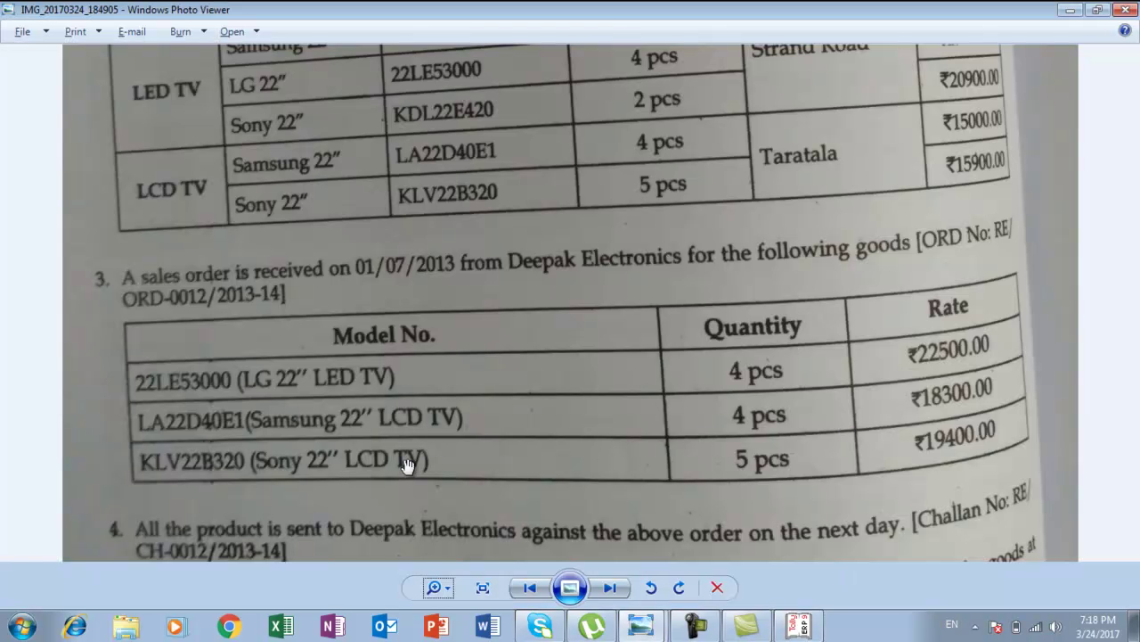
pyautogui.hotkey('alt', 'Tab')
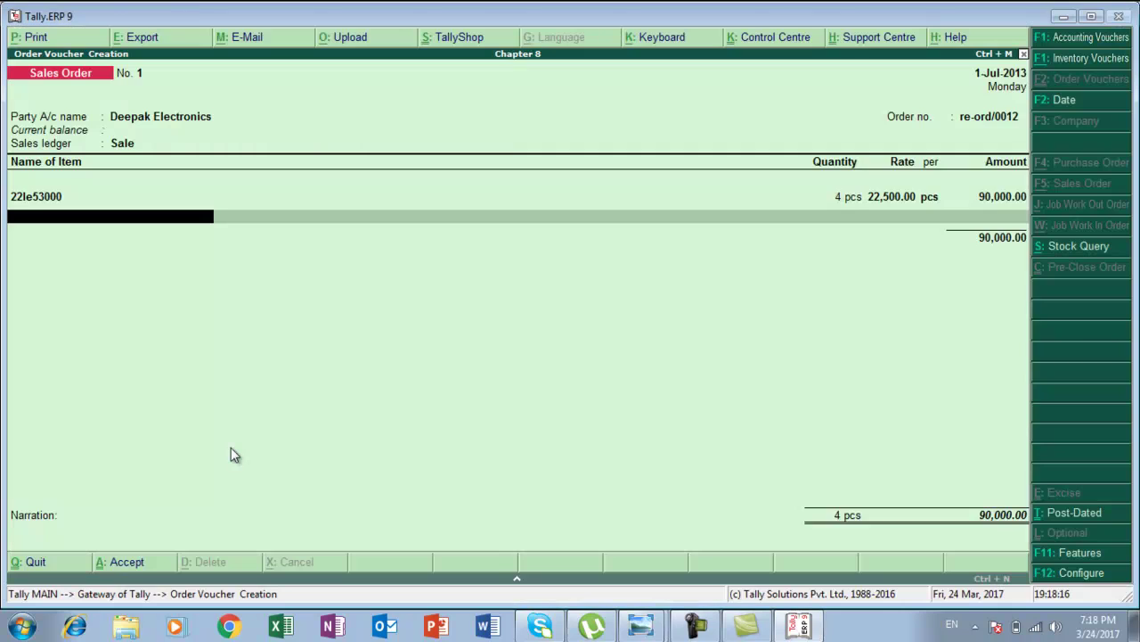
pyautogui.write('L')
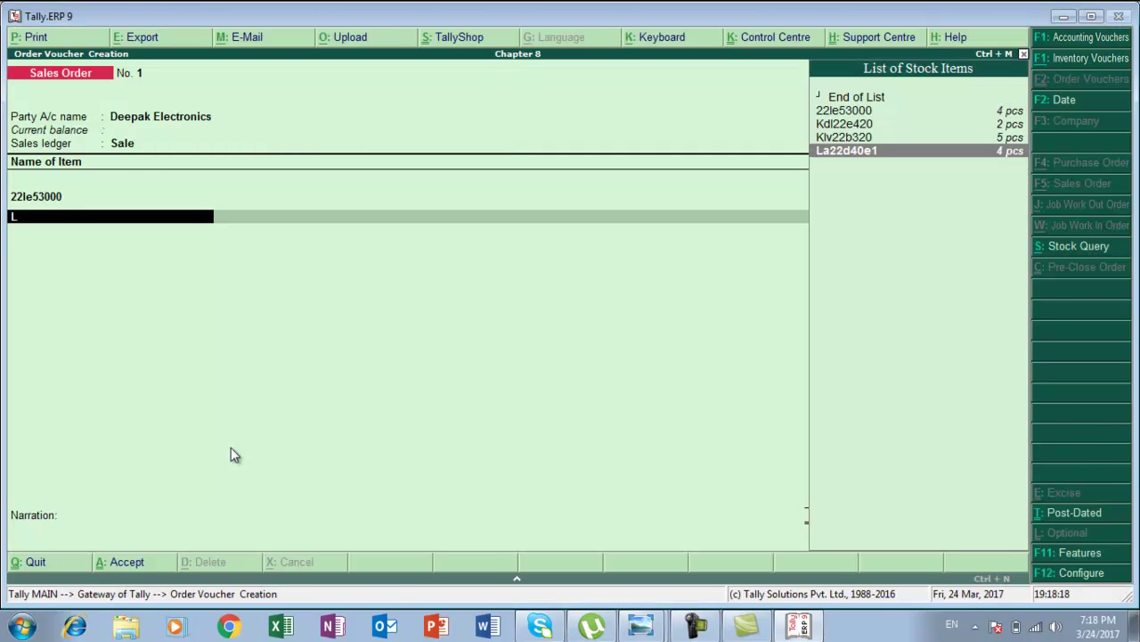
pyautogui.press('Return')
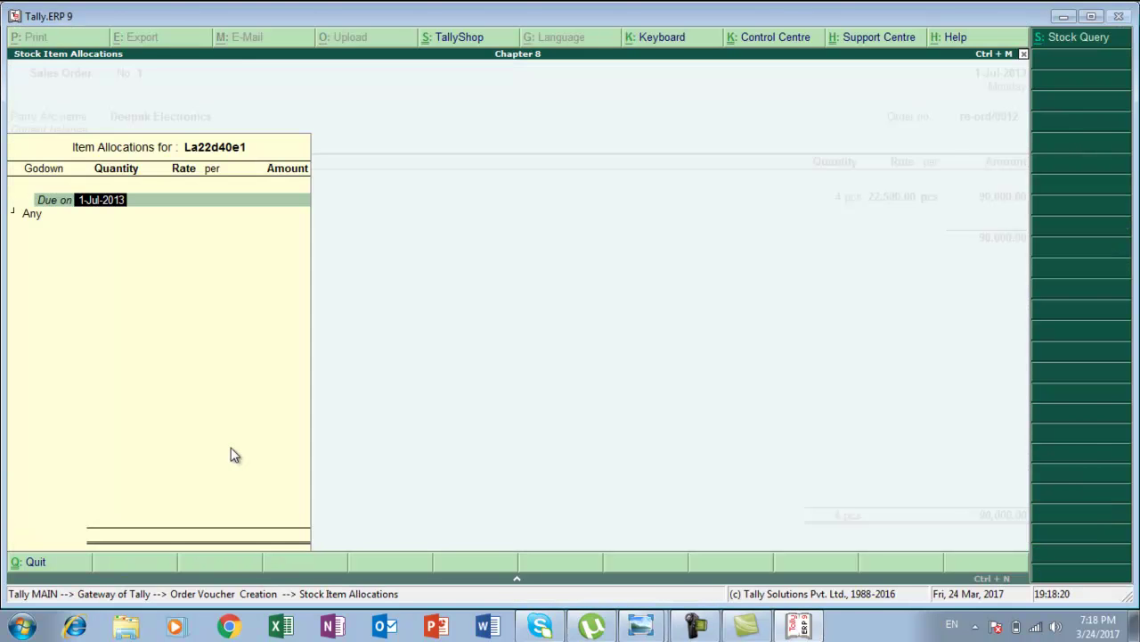
pyautogui.press('Return')
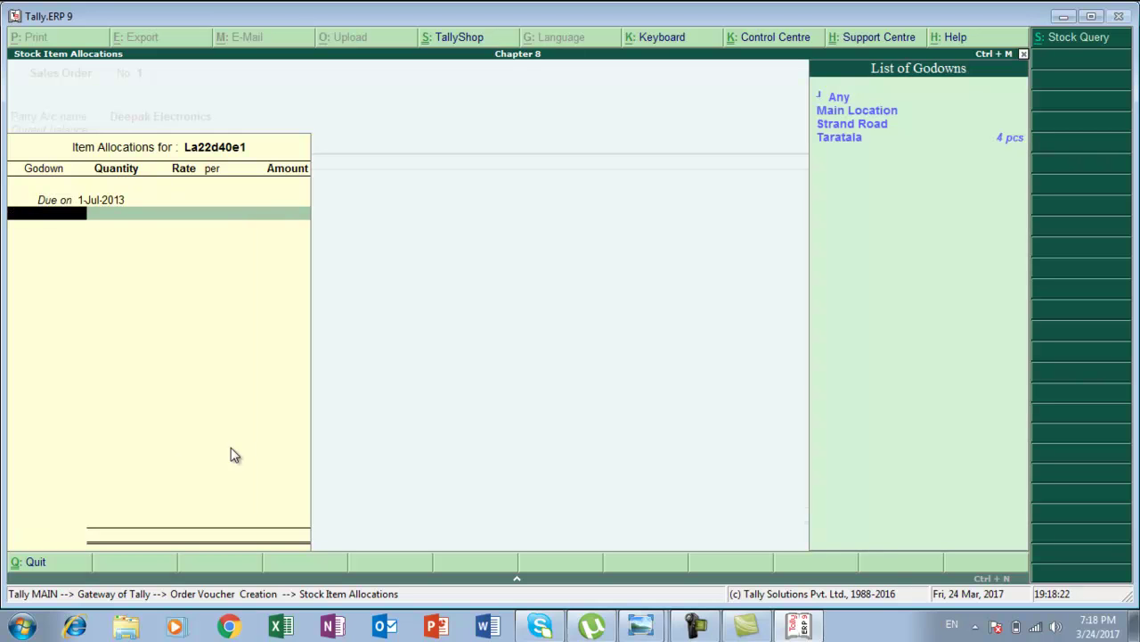
pyautogui.press('Down')
pyautogui.press('Down')
pyautogui.press('Down')
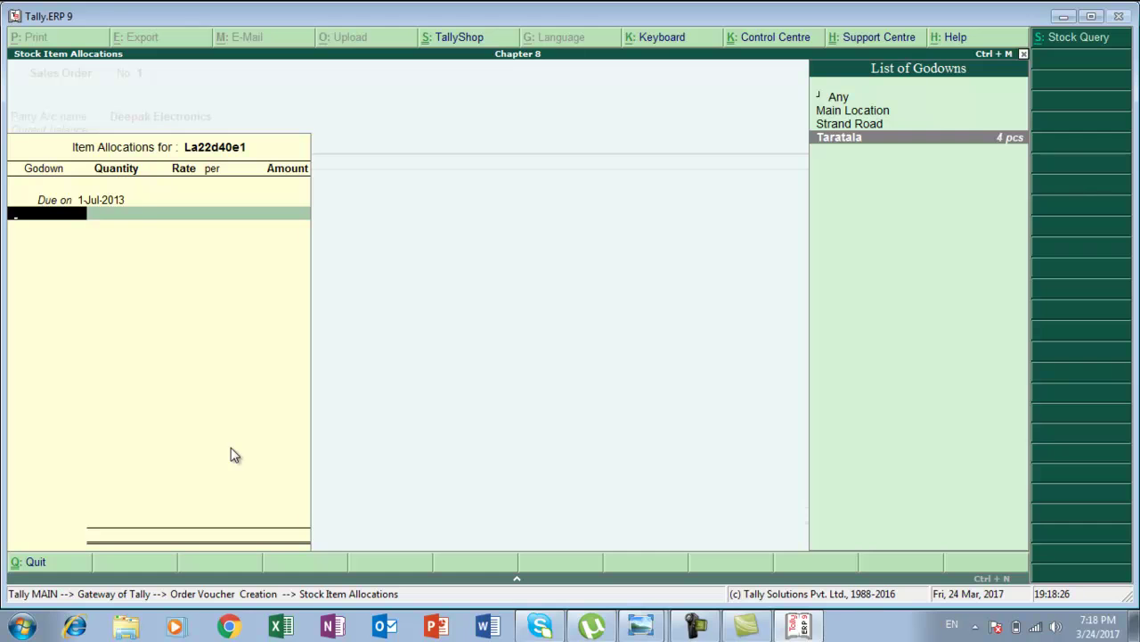
pyautogui.press('Return')
# Look up the order line in the photo, enter 4 pcs at a rate of 18,300 for La22d40e1 and complete its allocation.
pyautogui.hotkey('alt', 'Tab')
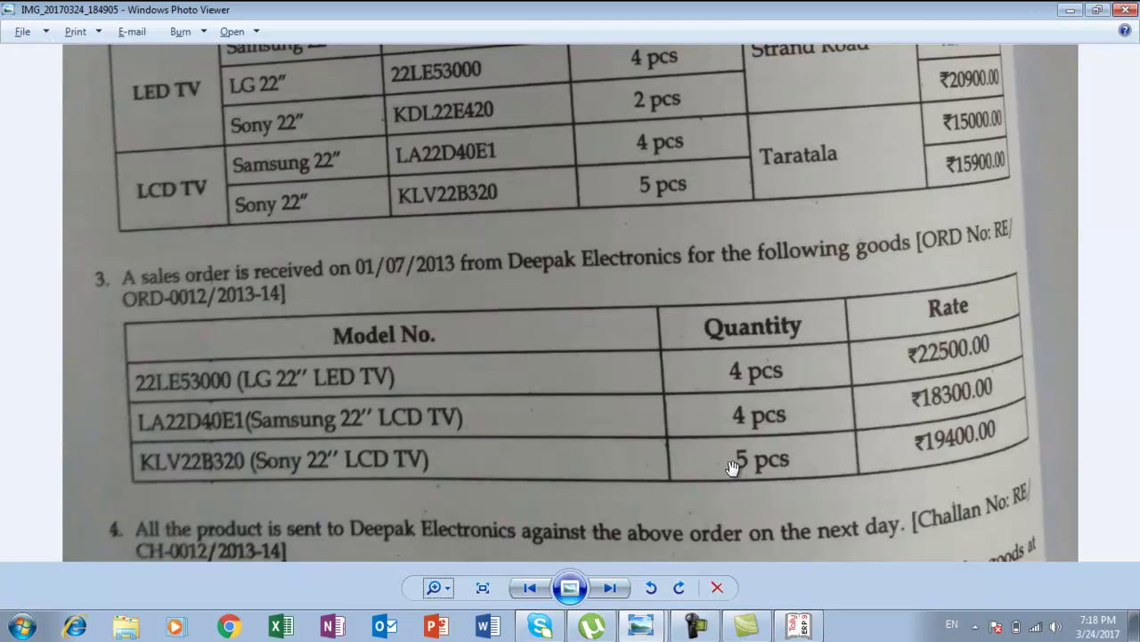
pyautogui.hotkey('alt', 'Tab')
pyautogui.write('4')
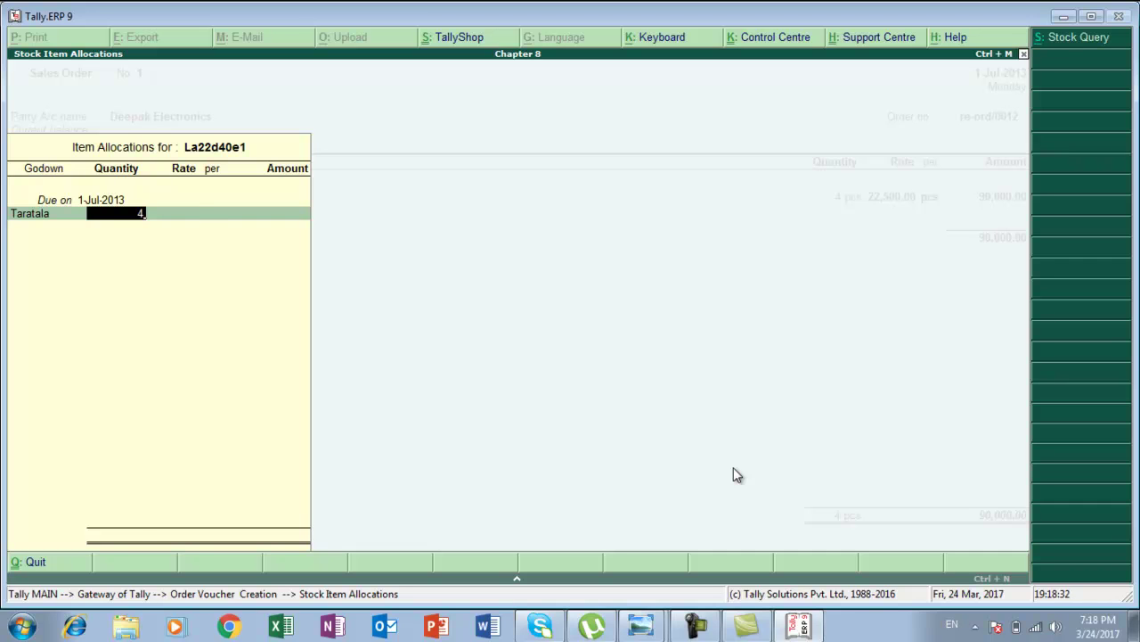
pyautogui.press('Return')
pyautogui.write('18')
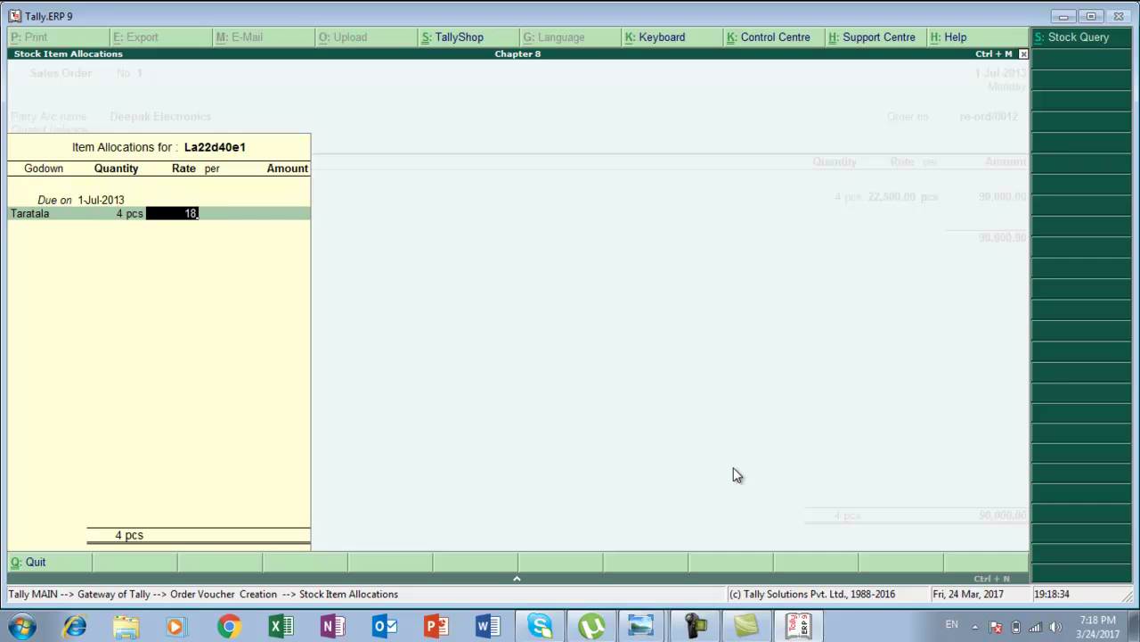
pyautogui.write('300')
pyautogui.press('Return')
pyautogui.press('Return')
pyautogui.press('Return')
pyautogui.press('Return')
pyautogui.press('Return')
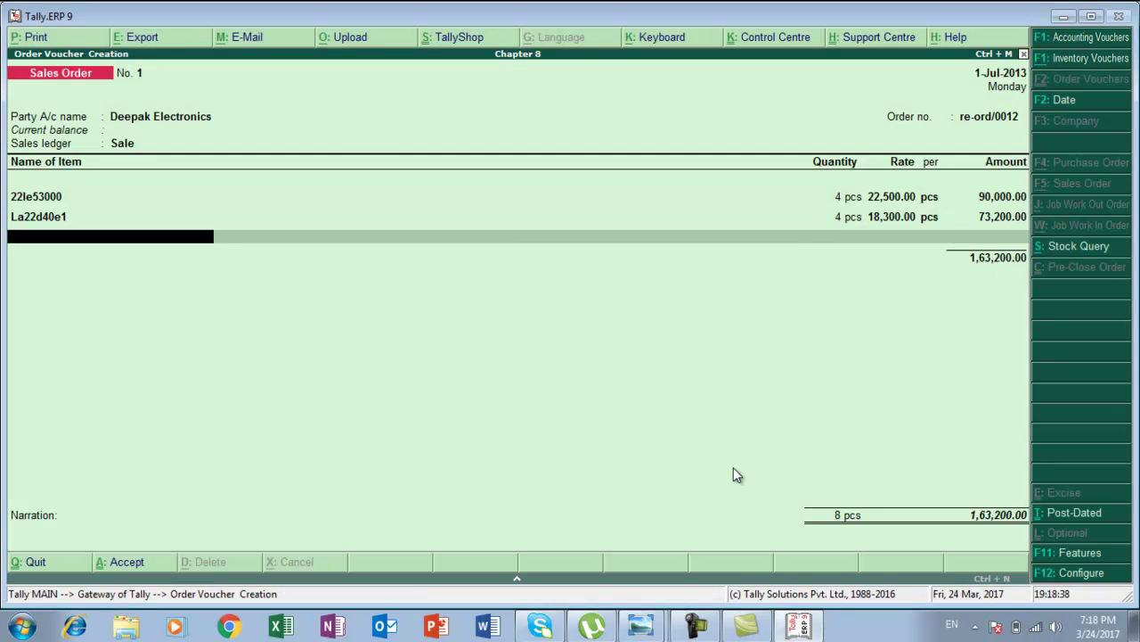
# Check the third model in the assignment photo and add item Klv22b320 to the order, due on 1-Jul-2013, from the Taratala godown.
pyautogui.hotkey('alt', 'Tab')
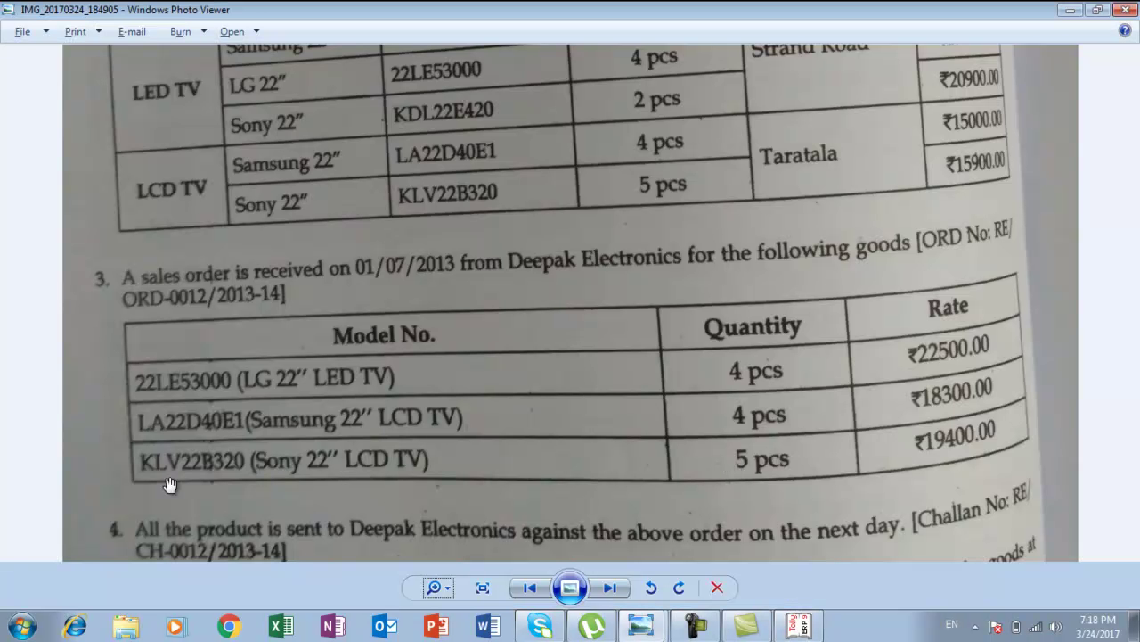
pyautogui.hotkey('alt', 'Tab')
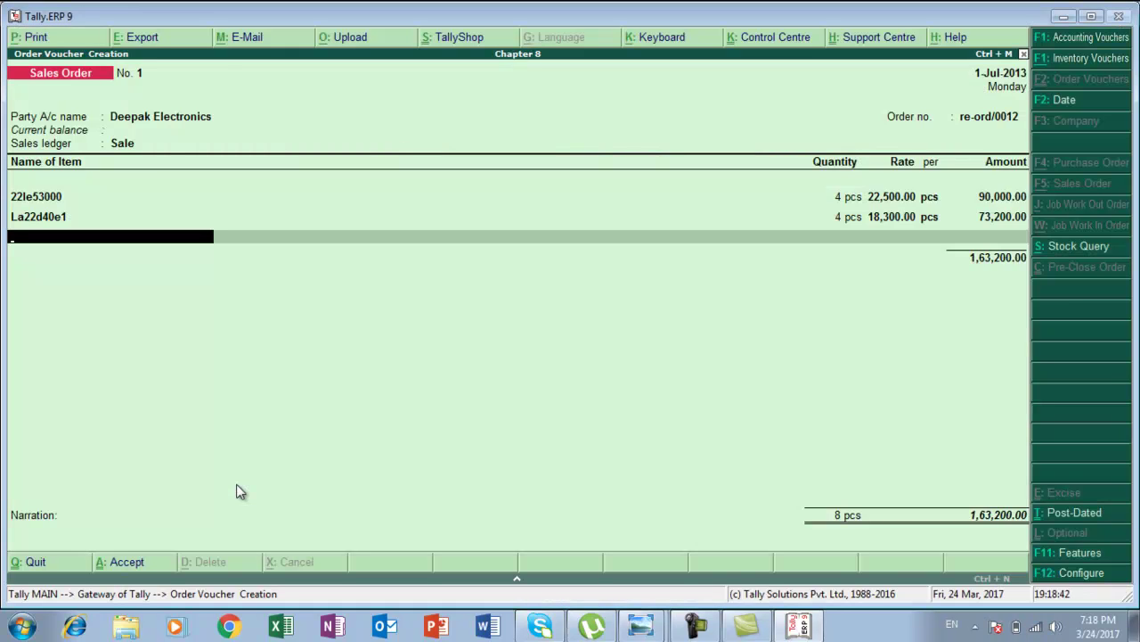
pyautogui.press('Down')
pyautogui.press('Down')
pyautogui.press('Down')
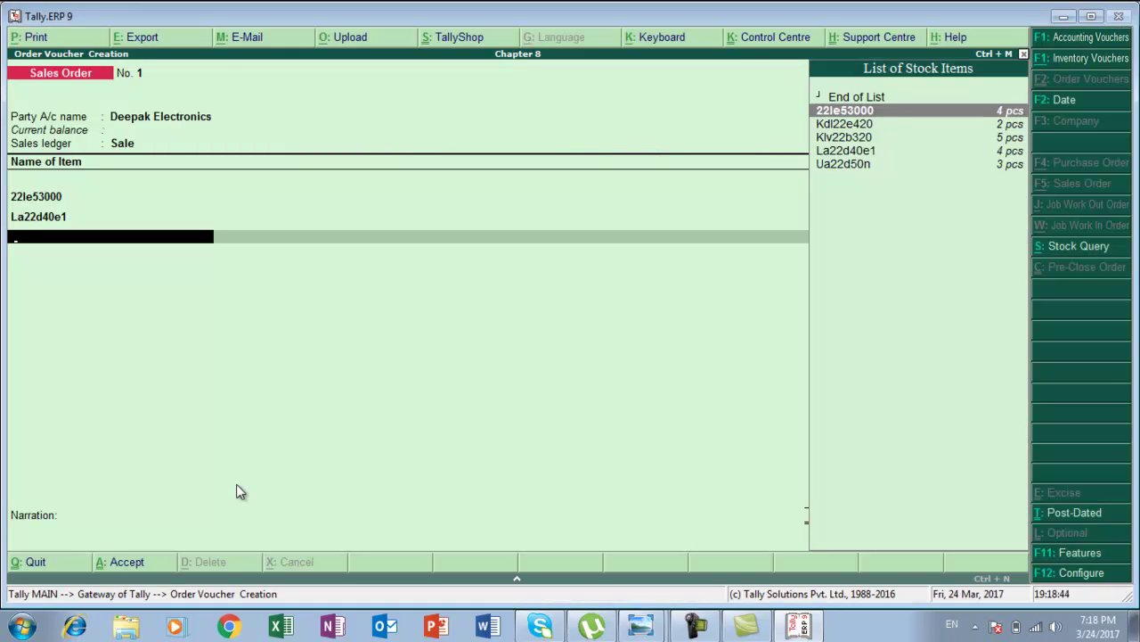
pyautogui.press('Return')
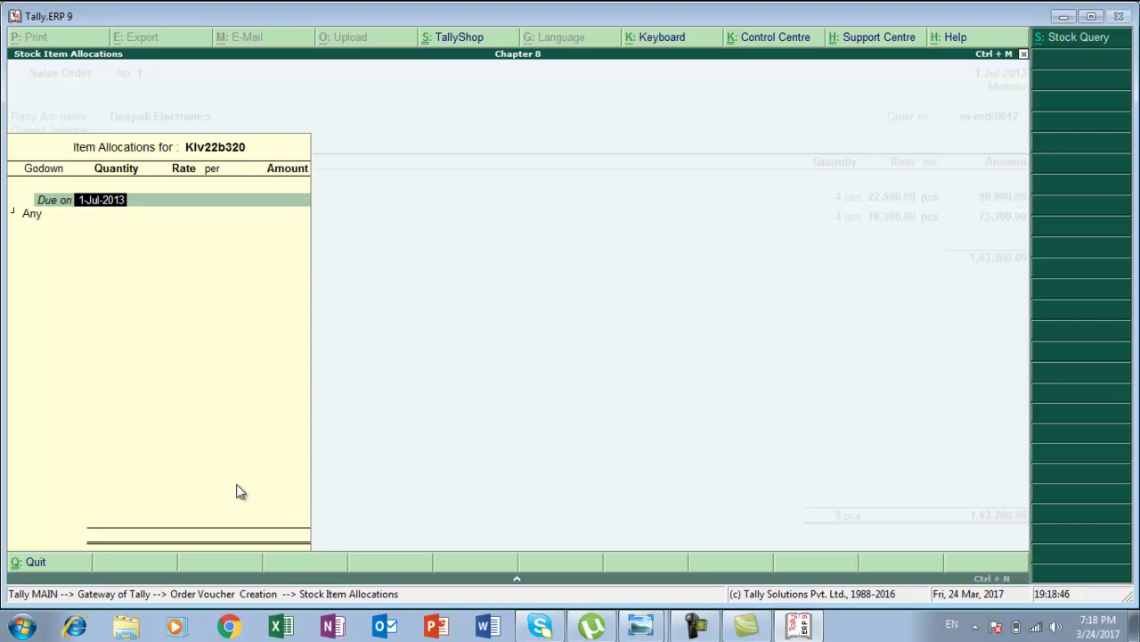
pyautogui.press('Return')
pyautogui.press('Down')
pyautogui.press('Down')
pyautogui.press('Down')
pyautogui.press('Return')
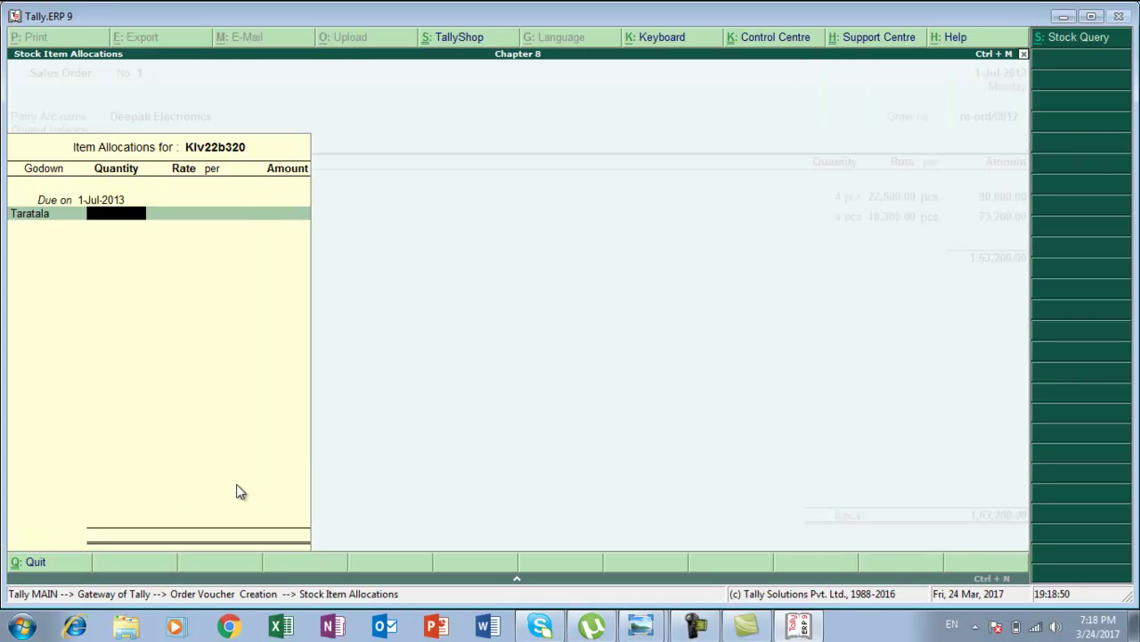
# Look up the order line in the photo, enter 5 pcs at a rate of 19,400 for Klv22b320 and complete its allocation.
pyautogui.hotkey('alt', 'Tab')
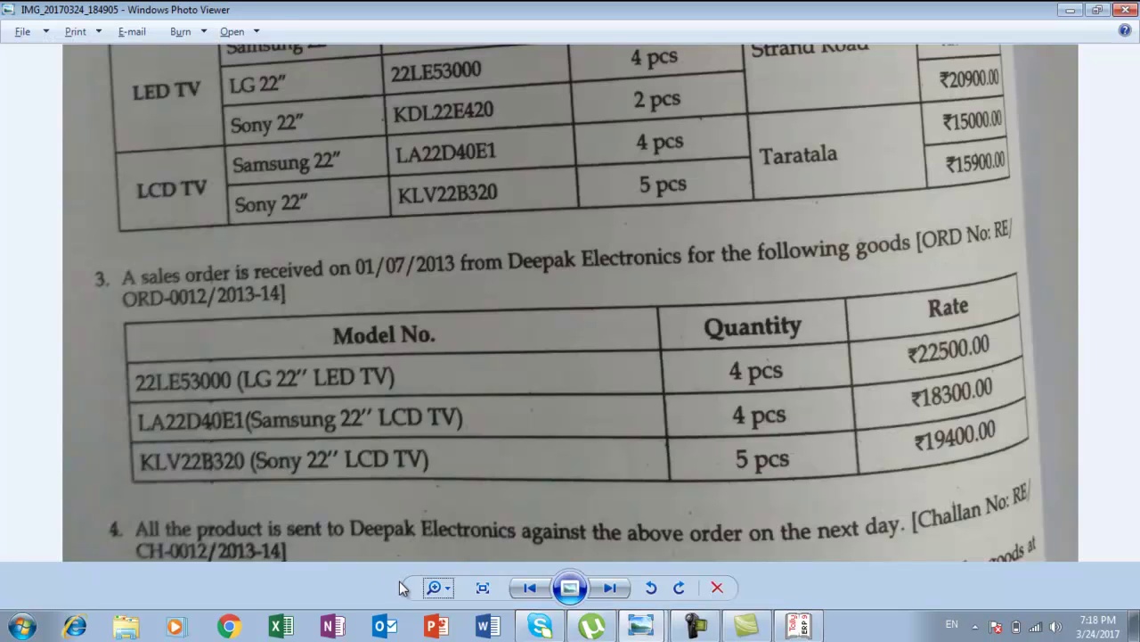
pyautogui.hotkey('alt', 'Tab')
pyautogui.write('5')
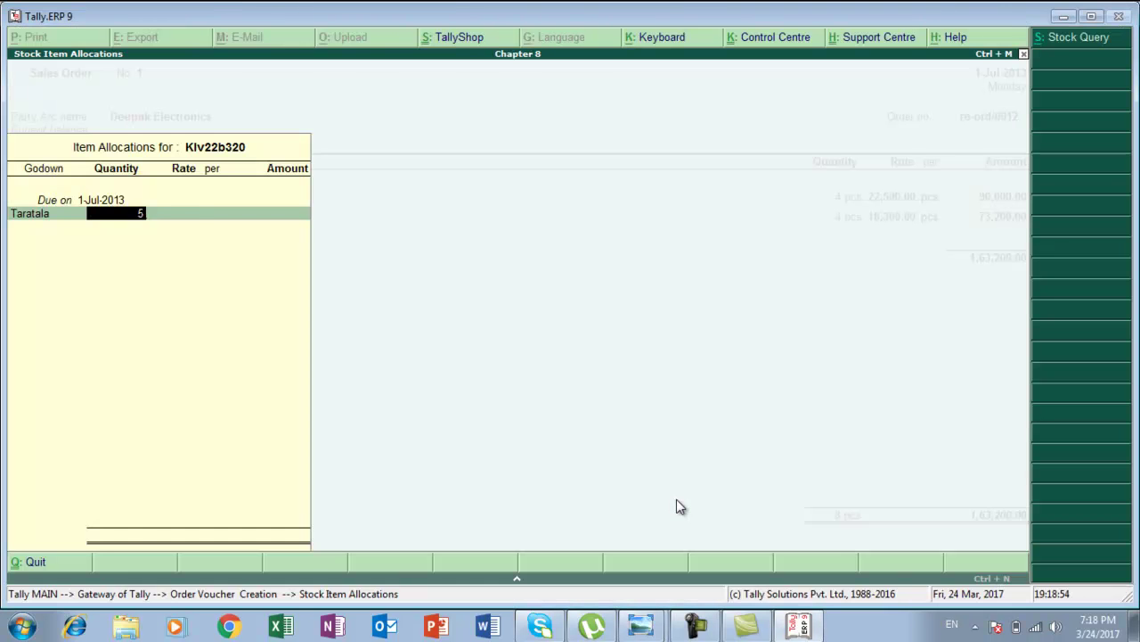
pyautogui.press('Return')
pyautogui.write('19400')
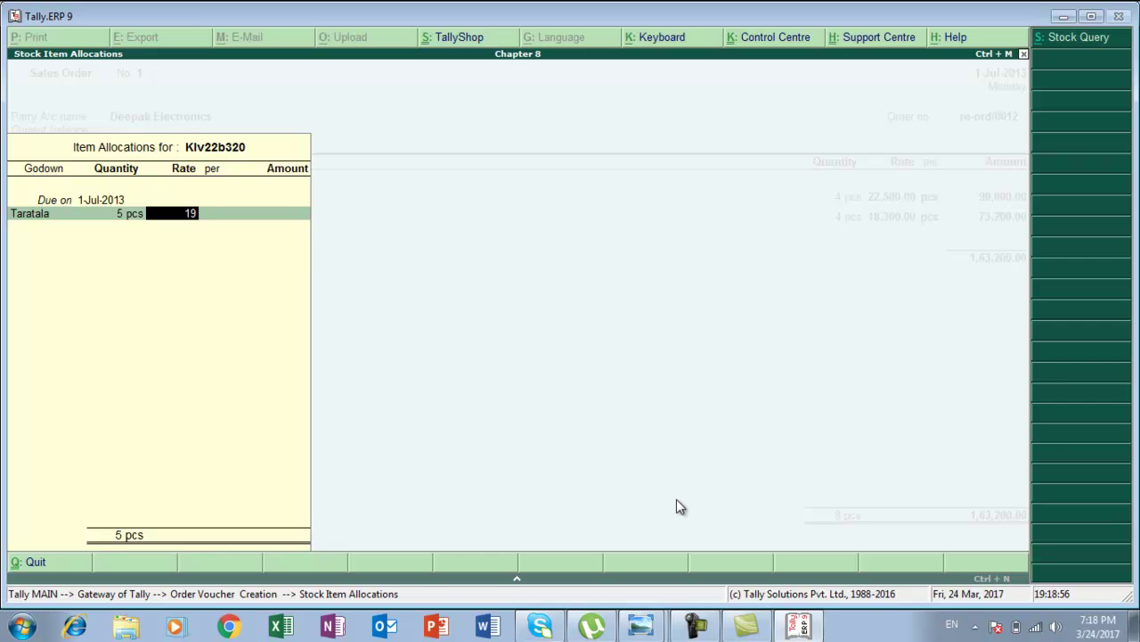
pyautogui.press('Return')
pyautogui.press('Return')
pyautogui.press('Return')
pyautogui.press('Return')
pyautogui.press('Return')
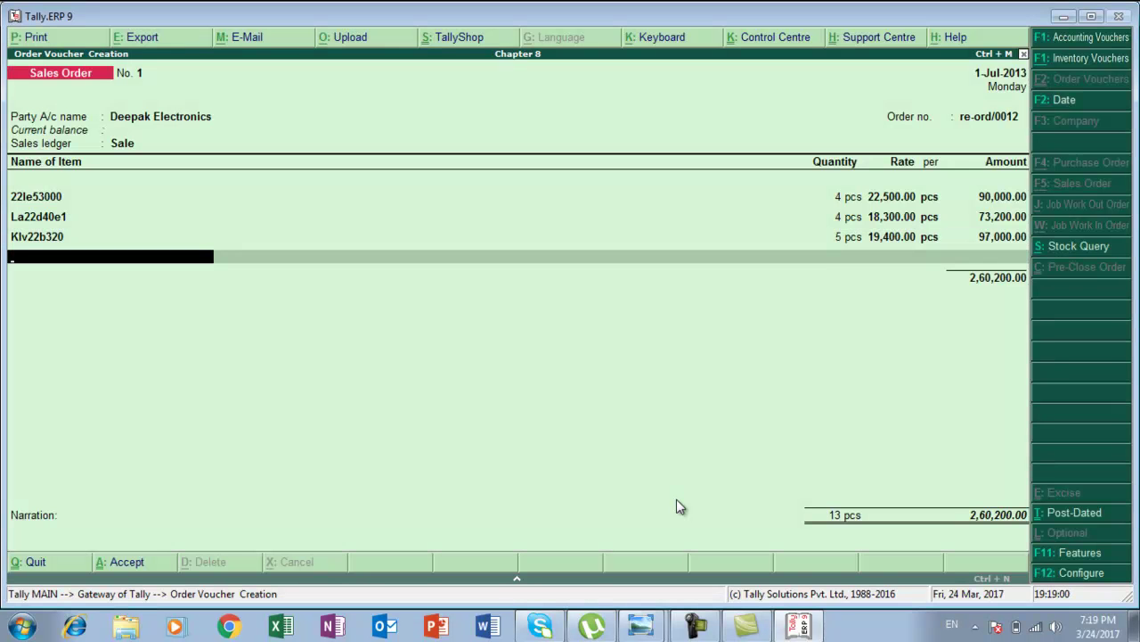
# Compare the three order lines with the assignment photo, end the item list and save the sales order without a narration.
pyautogui.hotkey('alt', 'Tab')
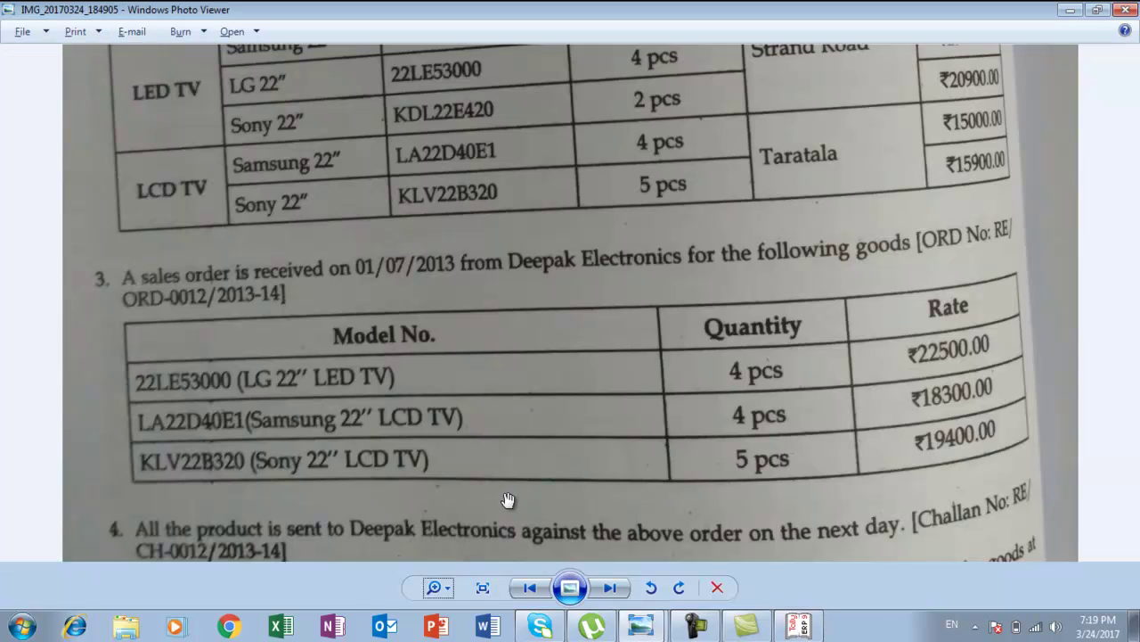
pyautogui.hotkey('alt', 'Tab')
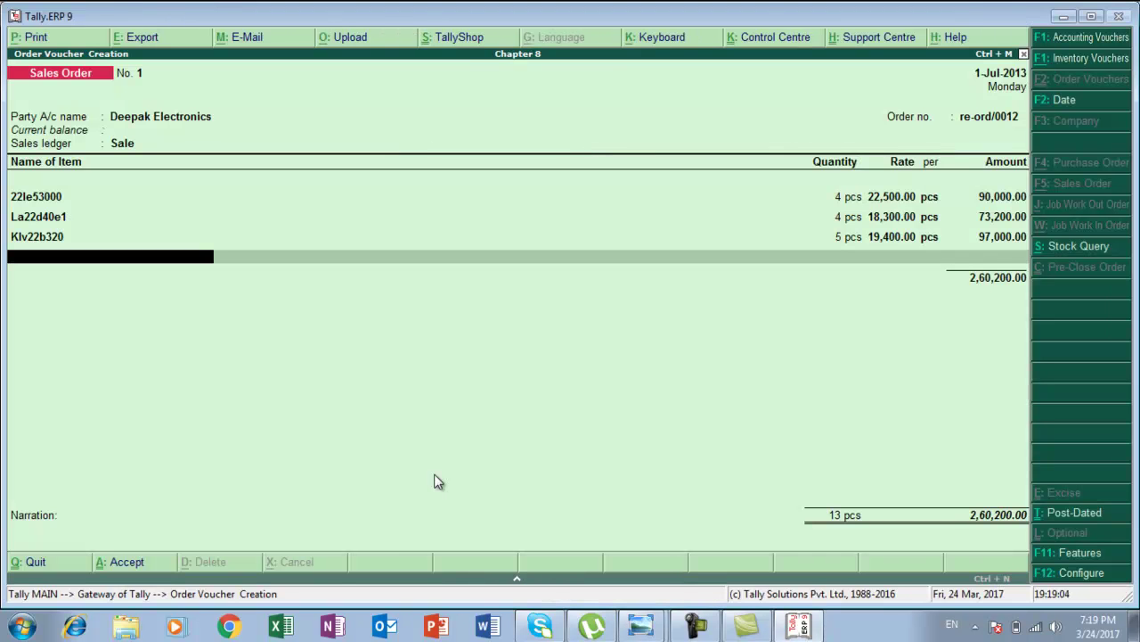
pyautogui.press('Return')
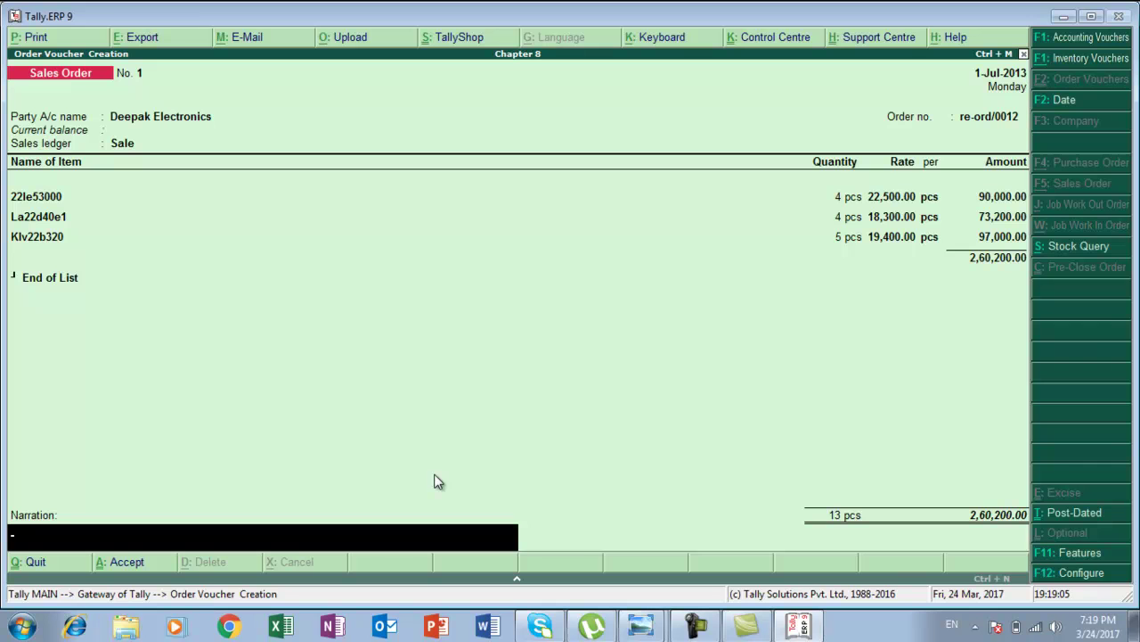
pyautogui.press('Return')
pyautogui.press('Return')
# Read the transactions below the sales order in the assignment photo, and return from voucher entry to the Gateway of Tally.
pyautogui.press('F1')
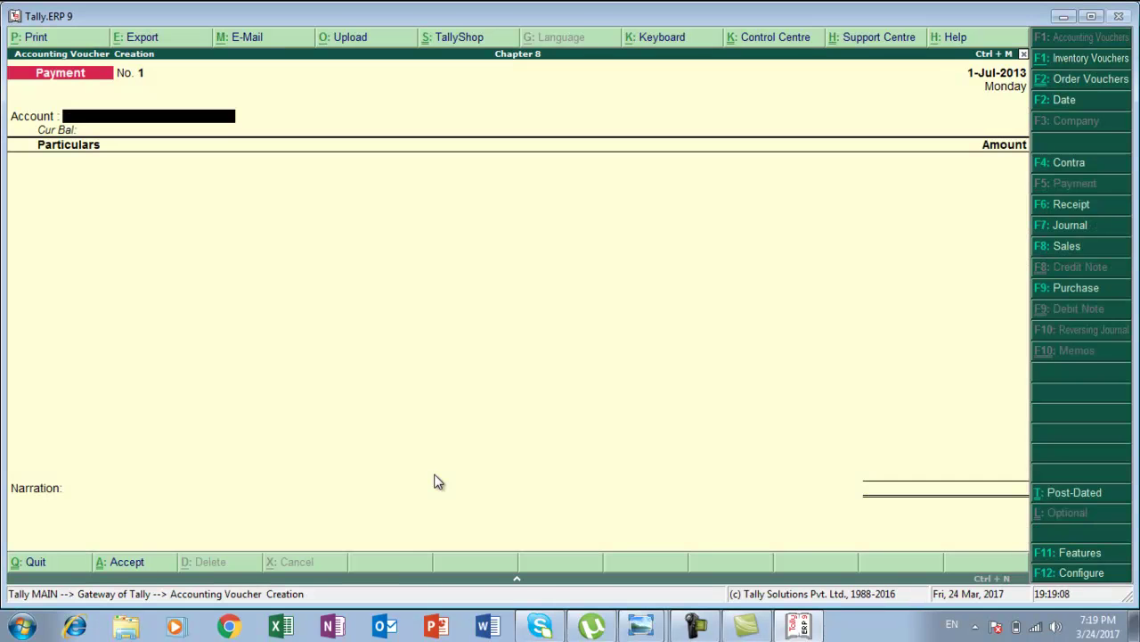
pyautogui.hotkey('alt', 'Tab')
pyautogui.moveTo(435, 481); pyautogui.dragTo(456, 295)
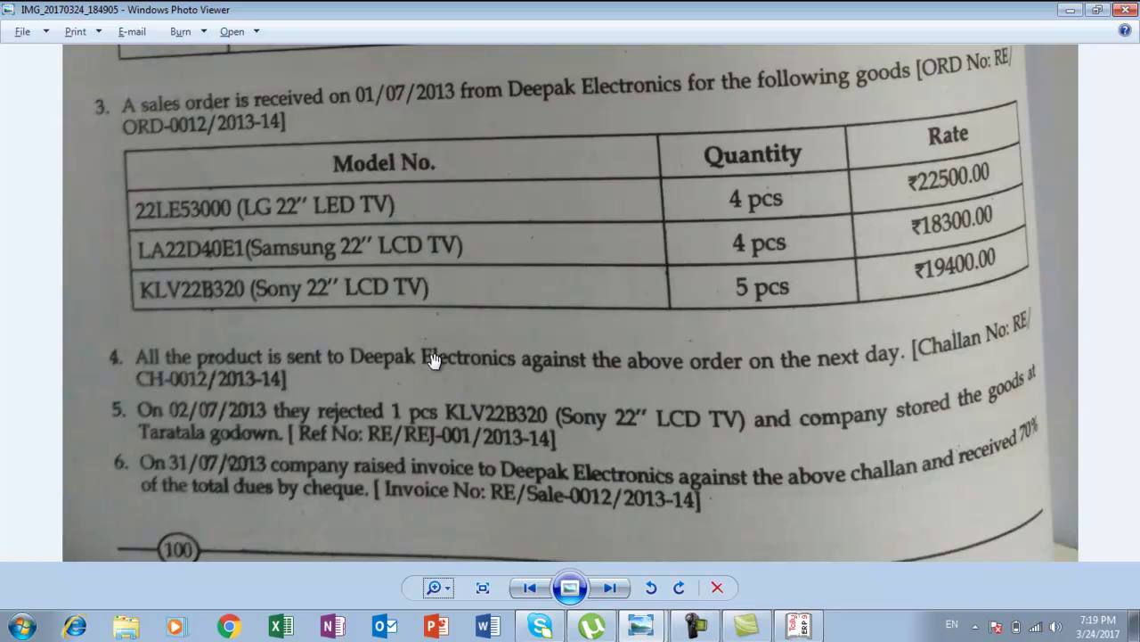
pyautogui.hotkey('alt', 'Tab')
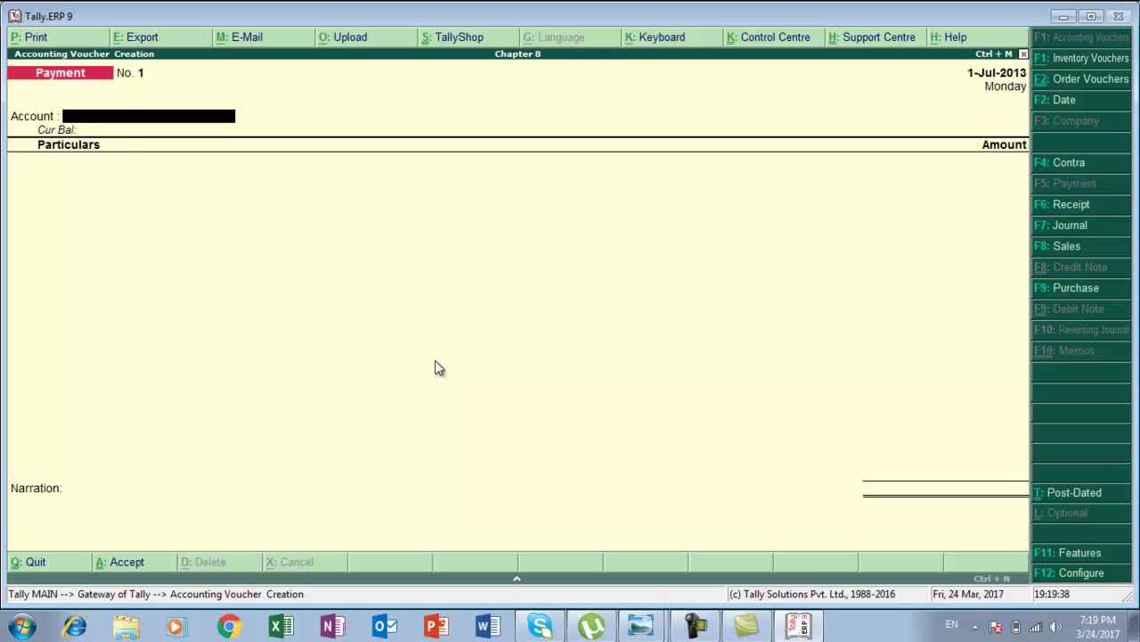
pyautogui.press('Escape')
pyautogui.press('Escape')
pyautogui.press('n')
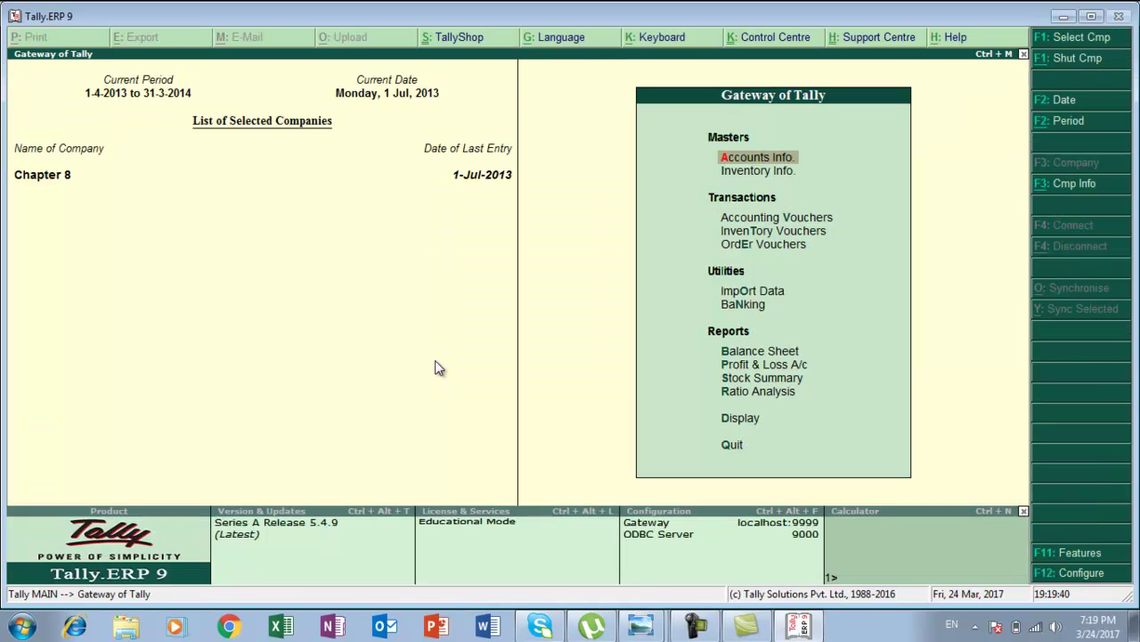
# Enable tracking numbers for delivery and receipt notes in the company's inventory features and save the settings.
pyautogui.press('F11')
pyautogui.press('Down')
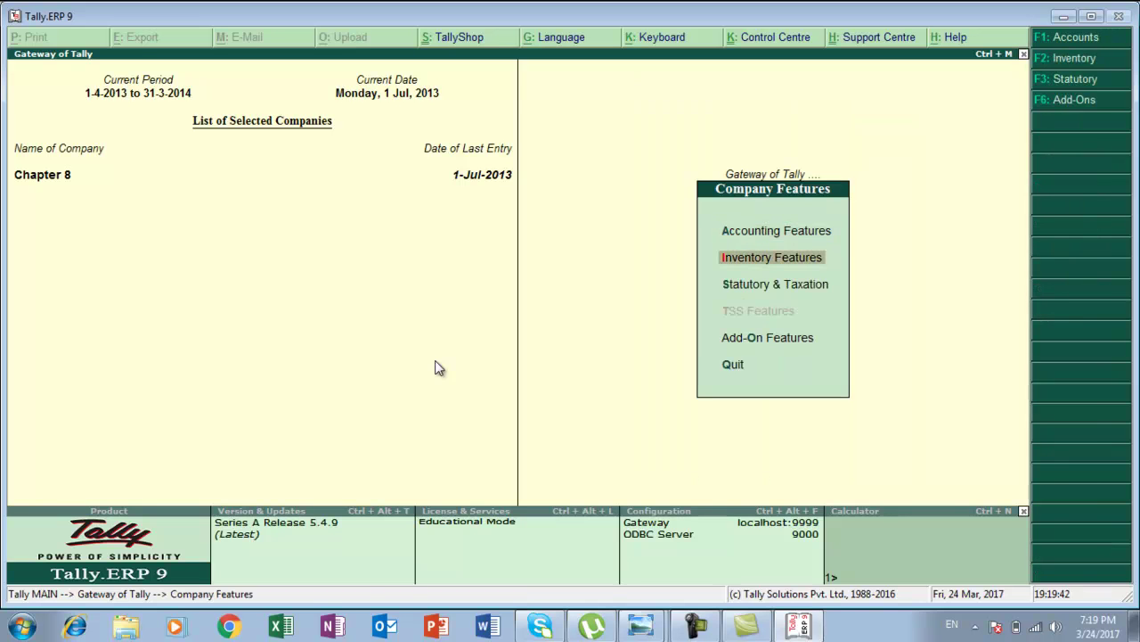
pyautogui.press('Return')
pyautogui.press('Down')
pyautogui.press('Down')
pyautogui.press('Down')
pyautogui.press('Down')
pyautogui.press('Down')
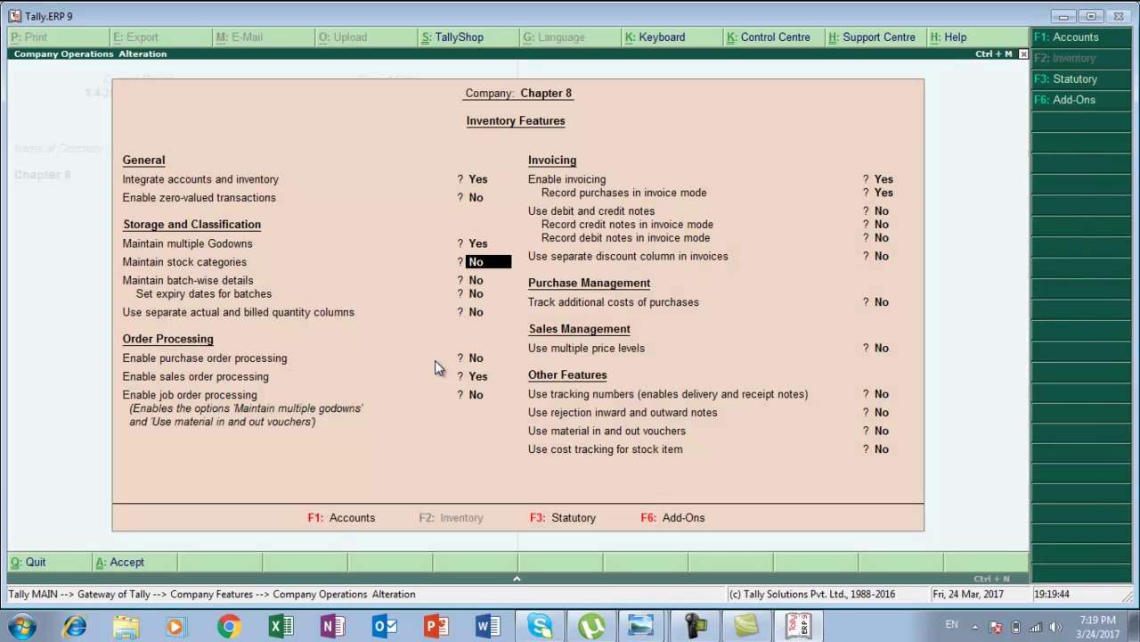
pyautogui.press('Down')
pyautogui.press('Down')
pyautogui.press('Down')
pyautogui.press('Down')
pyautogui.press('Down')
pyautogui.press('Down')
pyautogui.press('Down')
pyautogui.press('Down')
pyautogui.press('Down')
pyautogui.press('Down')
pyautogui.press('Down')
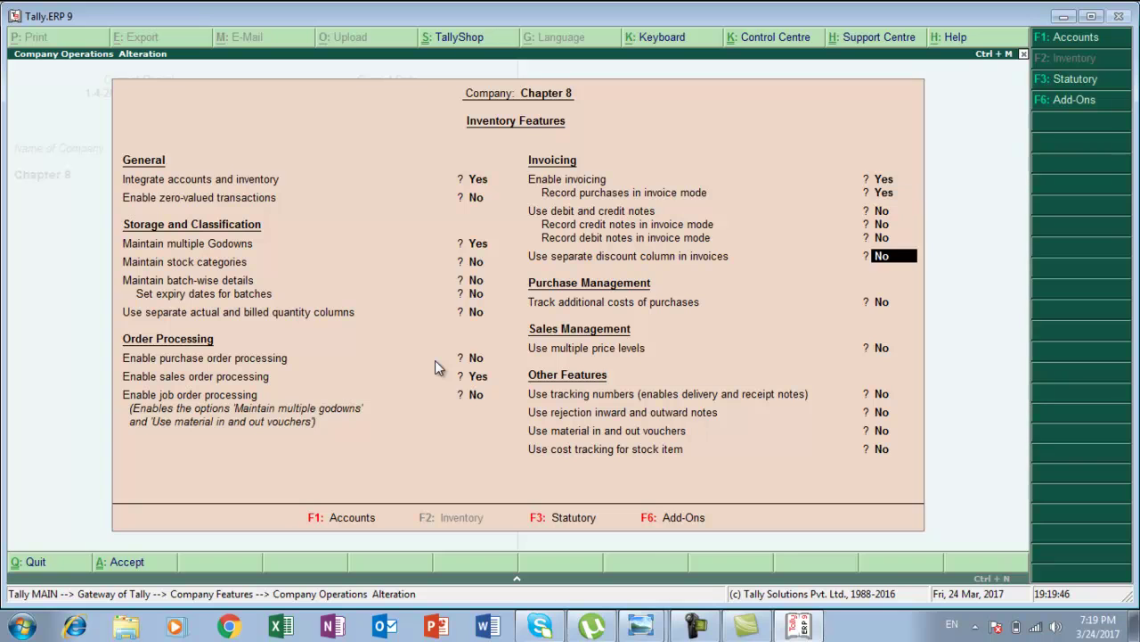
pyautogui.press('Down')
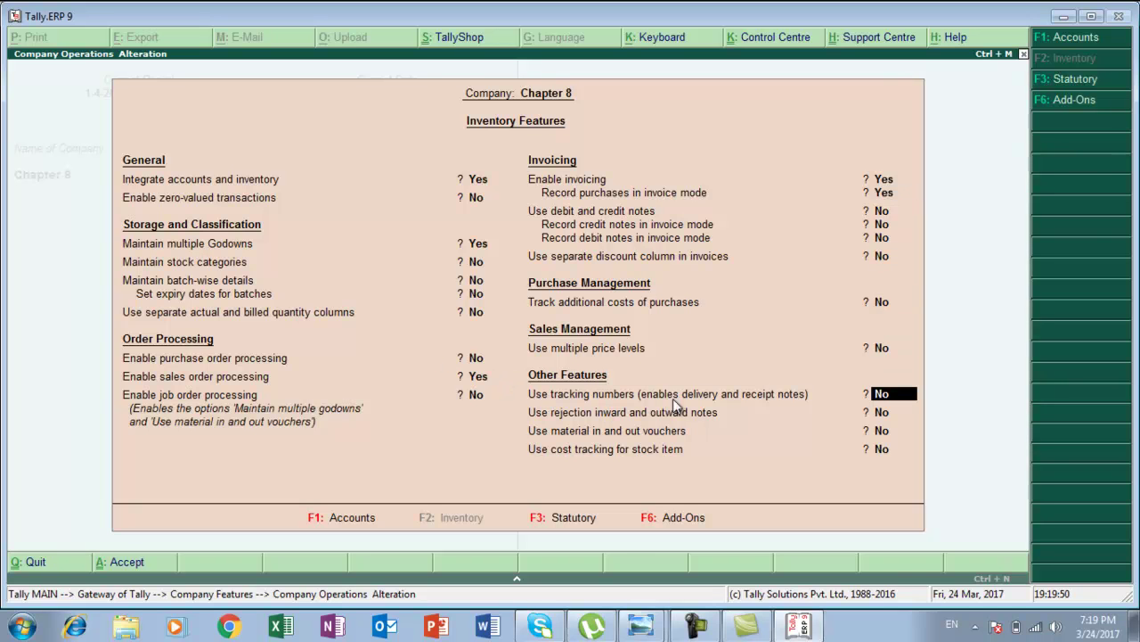
pyautogui.write('y')
pyautogui.press('Return')
pyautogui.press('Return')
pyautogui.press('Return')
pyautogui.press('Return')
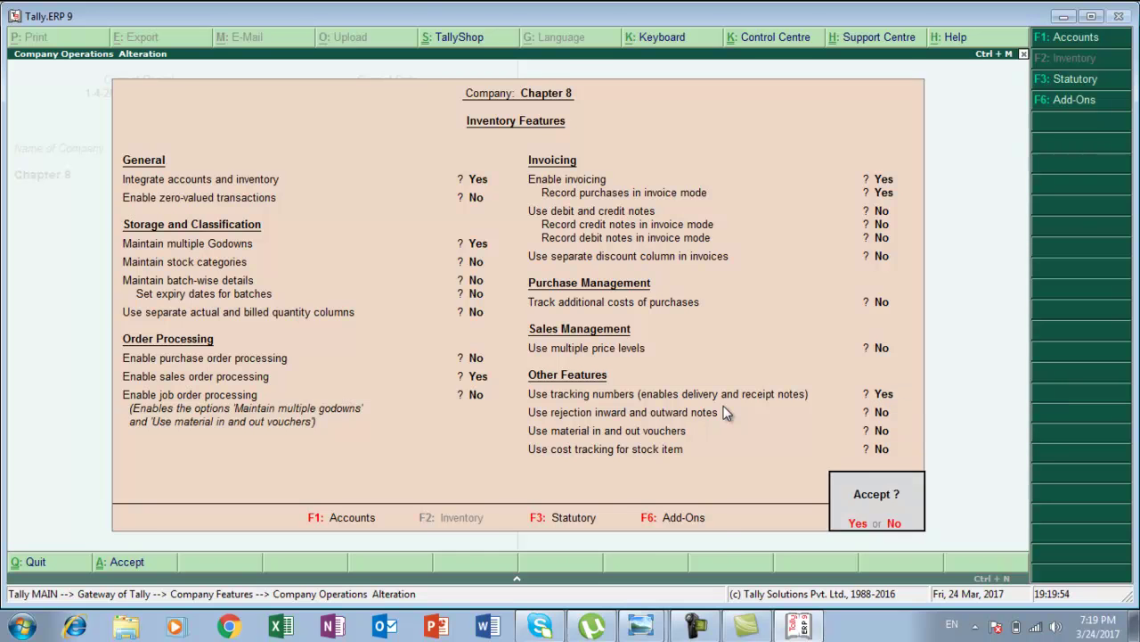
pyautogui.press('Return')
pyautogui.press('Escape')
pyautogui.press('Escape')
pyautogui.press('Escape')
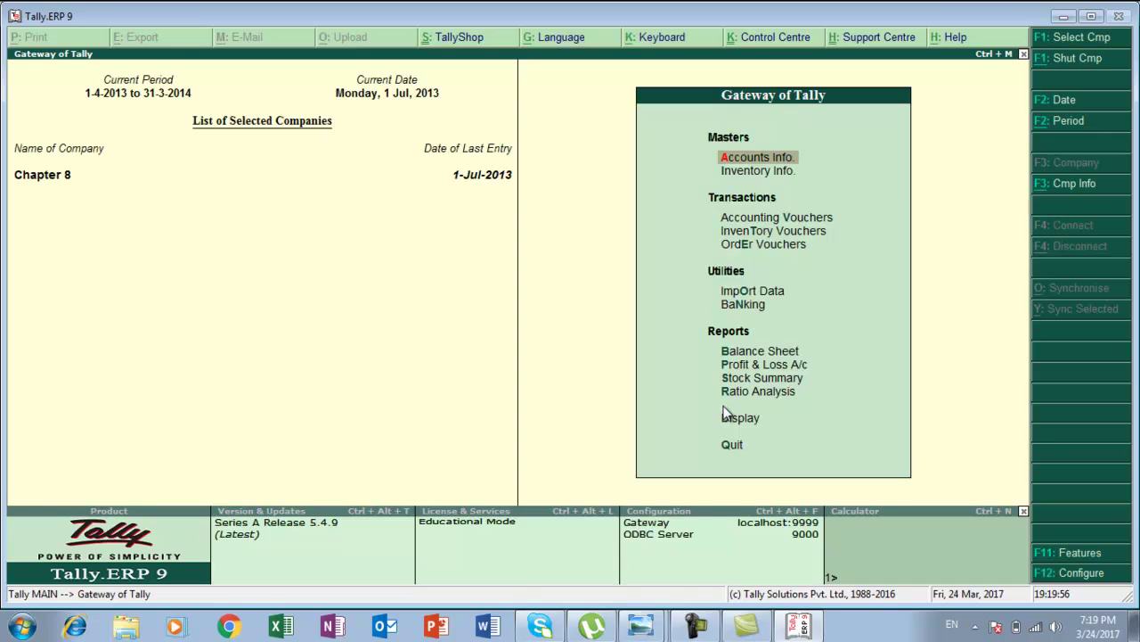
# Start a new delivery note and set its voucher date to 2-7-2013.
pyautogui.press('Down')
pyautogui.press('Down')
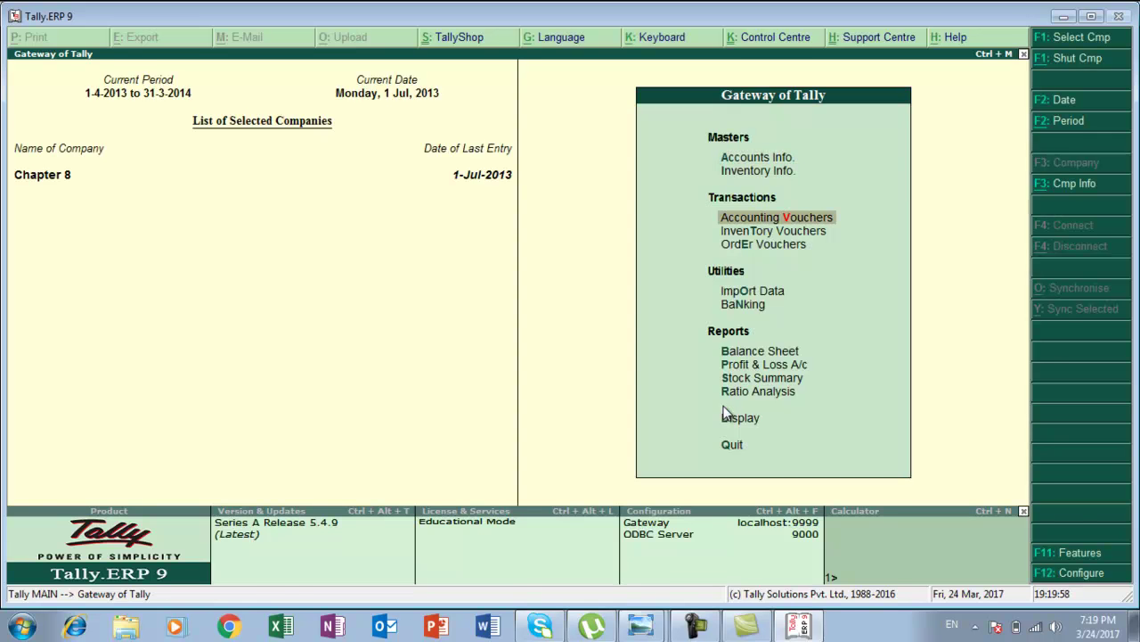
pyautogui.press('Return')
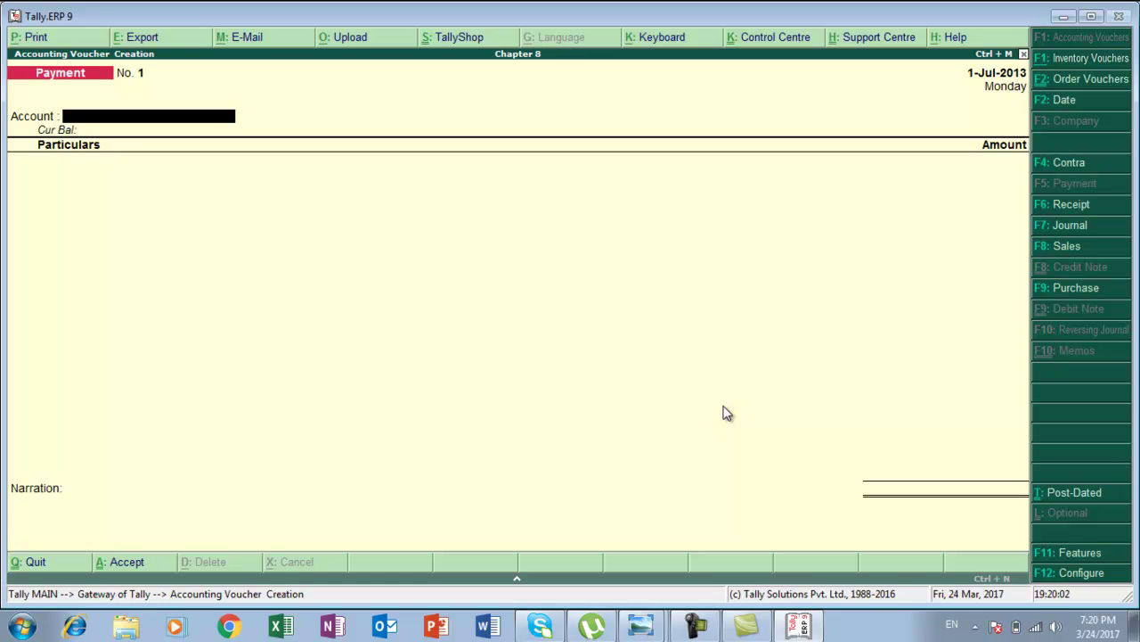
pyautogui.hotkey('alt', 'F8')
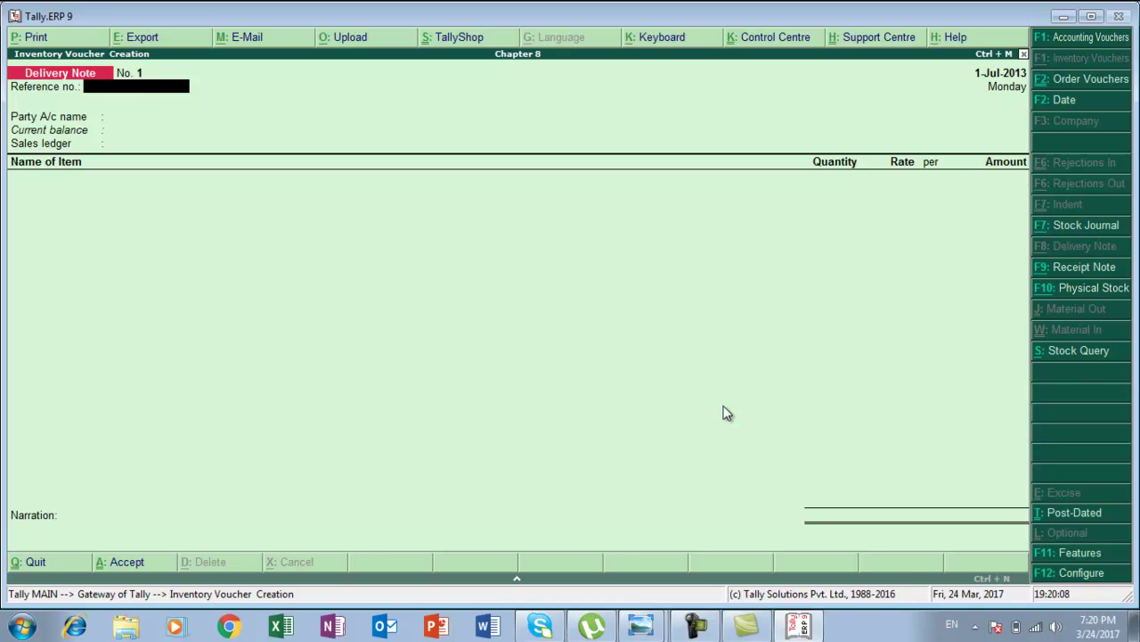
pyautogui.press('F2')
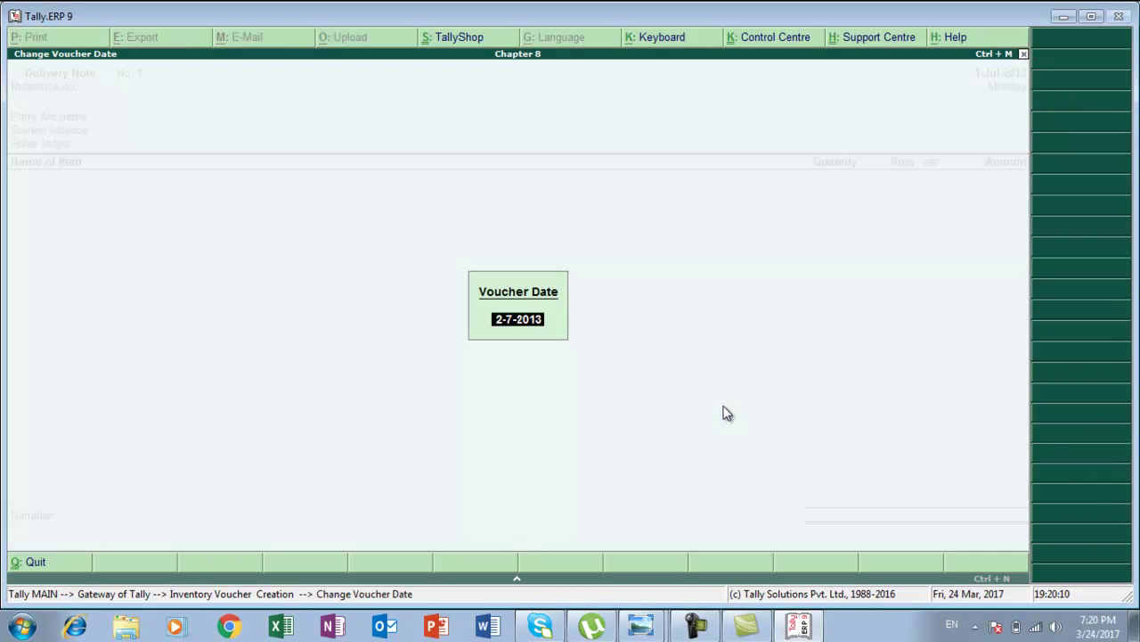
pyautogui.press('Return')
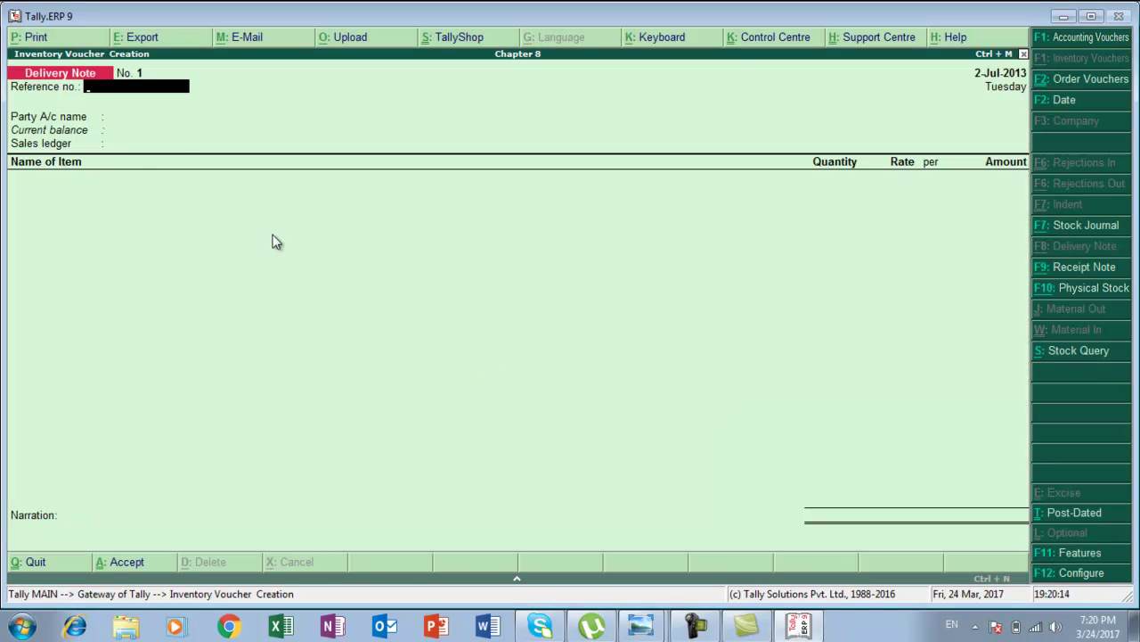
# Look up the challan number in the assignment photo and enter re-ch0012 as the delivery note's reference number.
pyautogui.hotkey('alt', 'Tab')
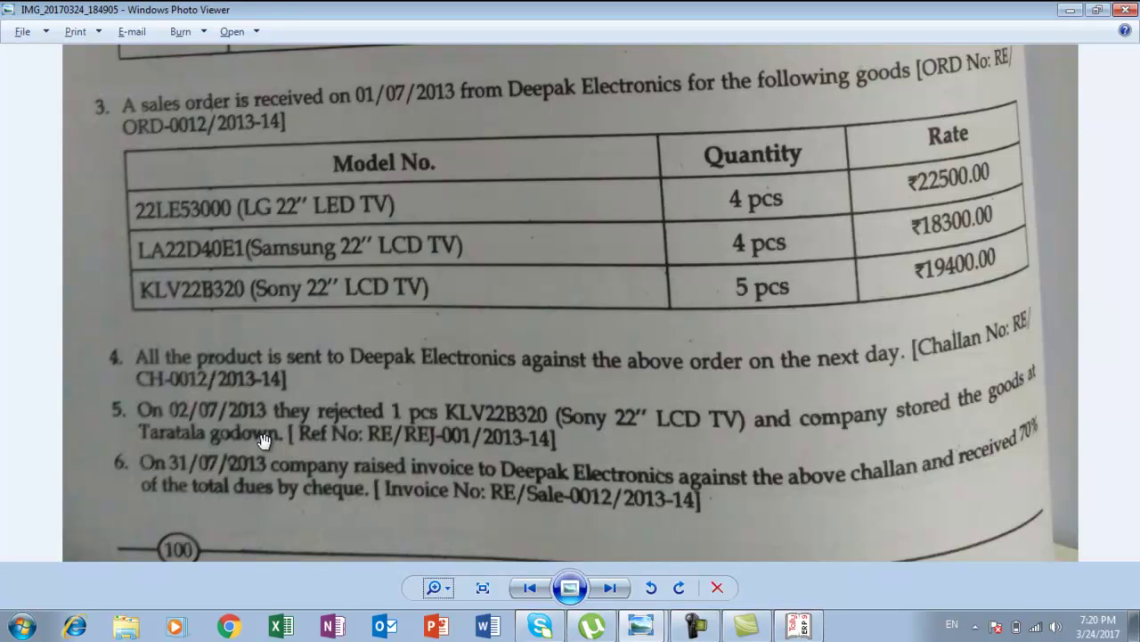
pyautogui.hotkey('alt', 'Tab')
pyautogui.write('re')
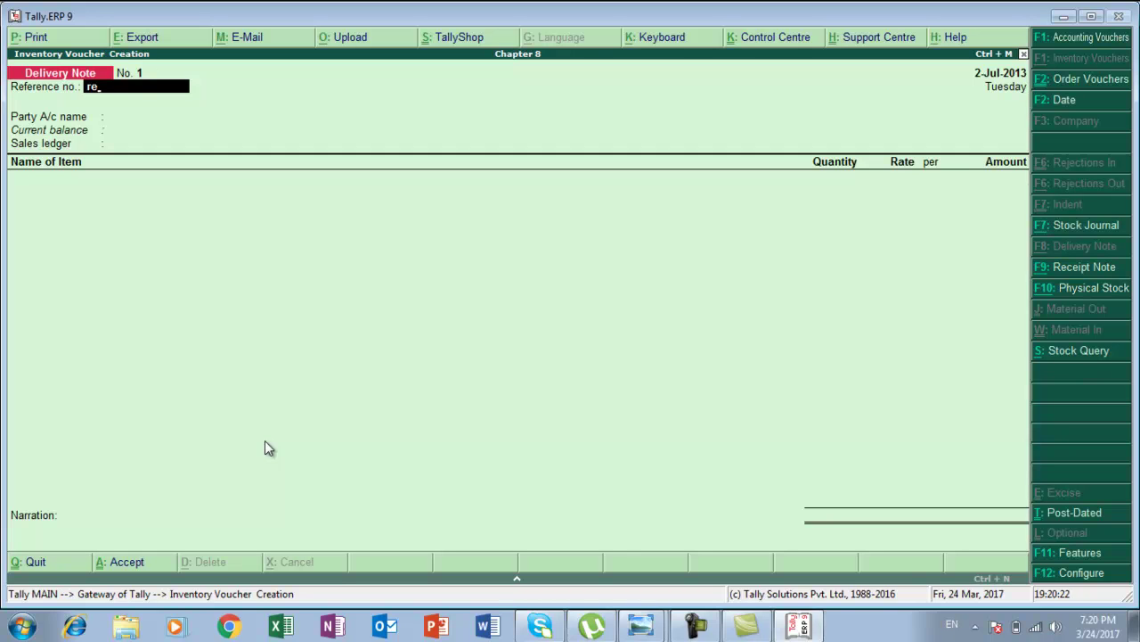
pyautogui.write('-ch0012')
pyautogui.press('Return')
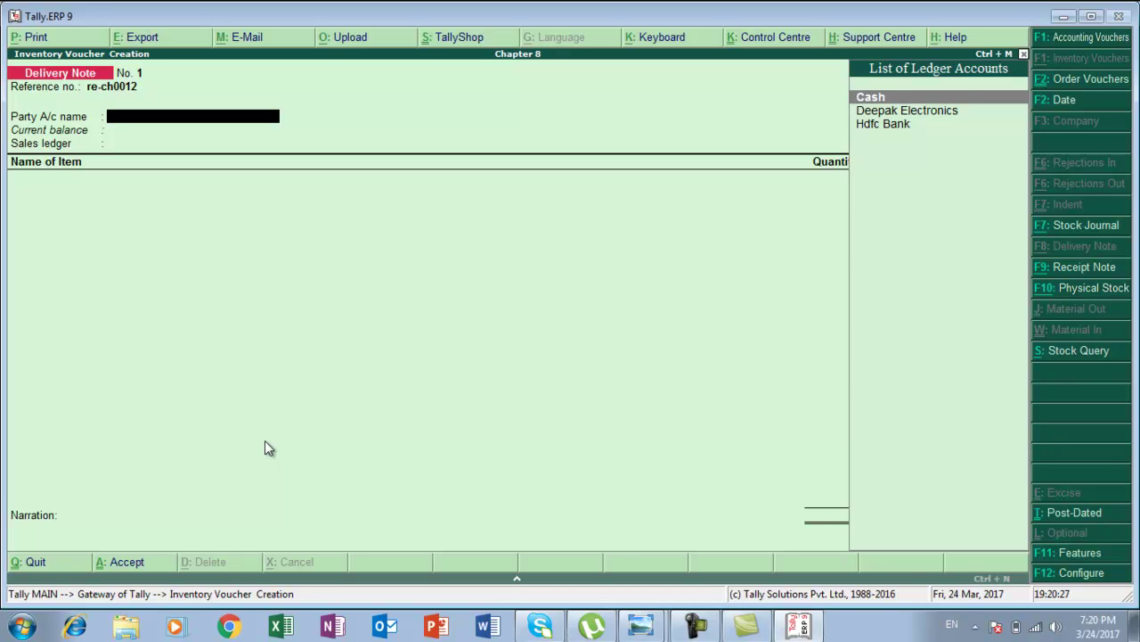
# Choose Deepak Electronics as the party and link the delivery note to its sales order of 1-Jul-2013.
pyautogui.press('Down')
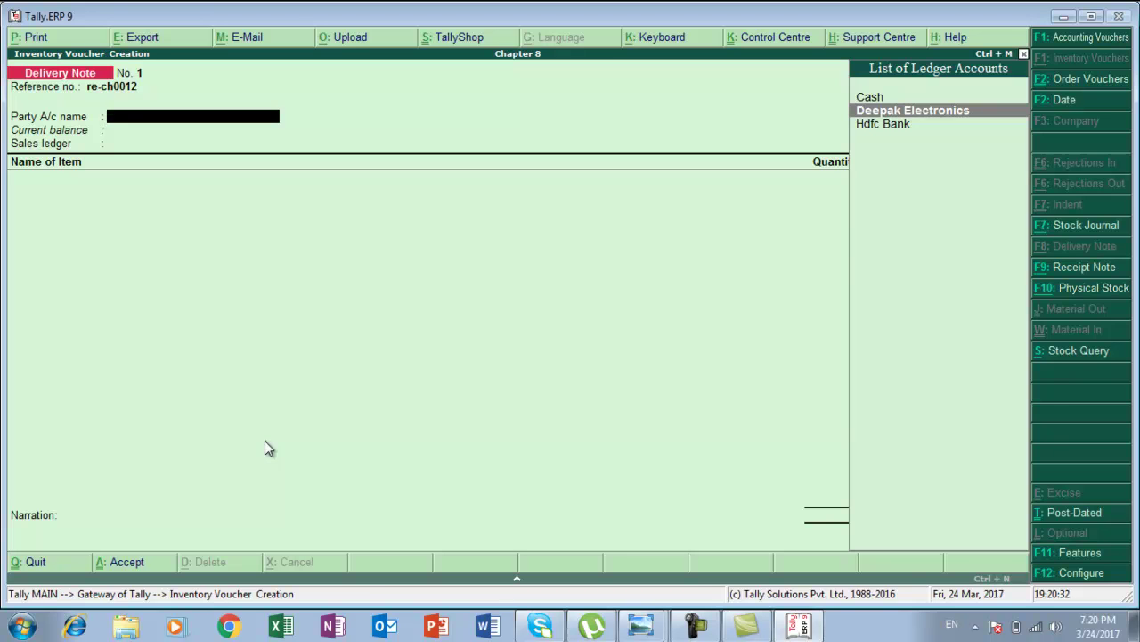
pyautogui.press('Return')
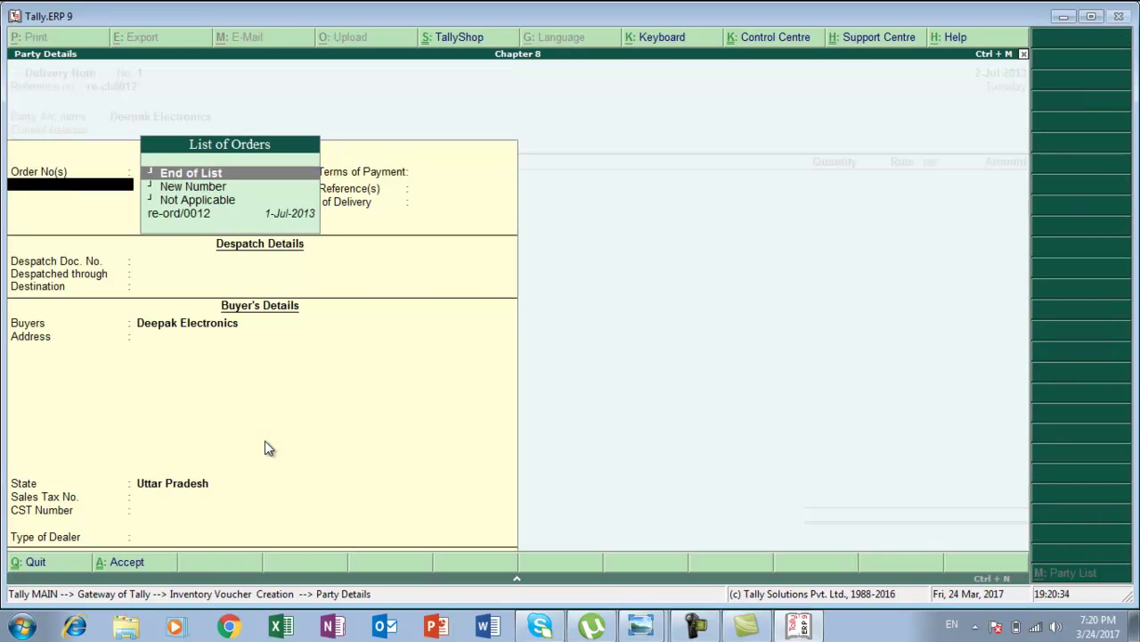
pyautogui.press('Down')
pyautogui.press('Down')
pyautogui.press('Down')
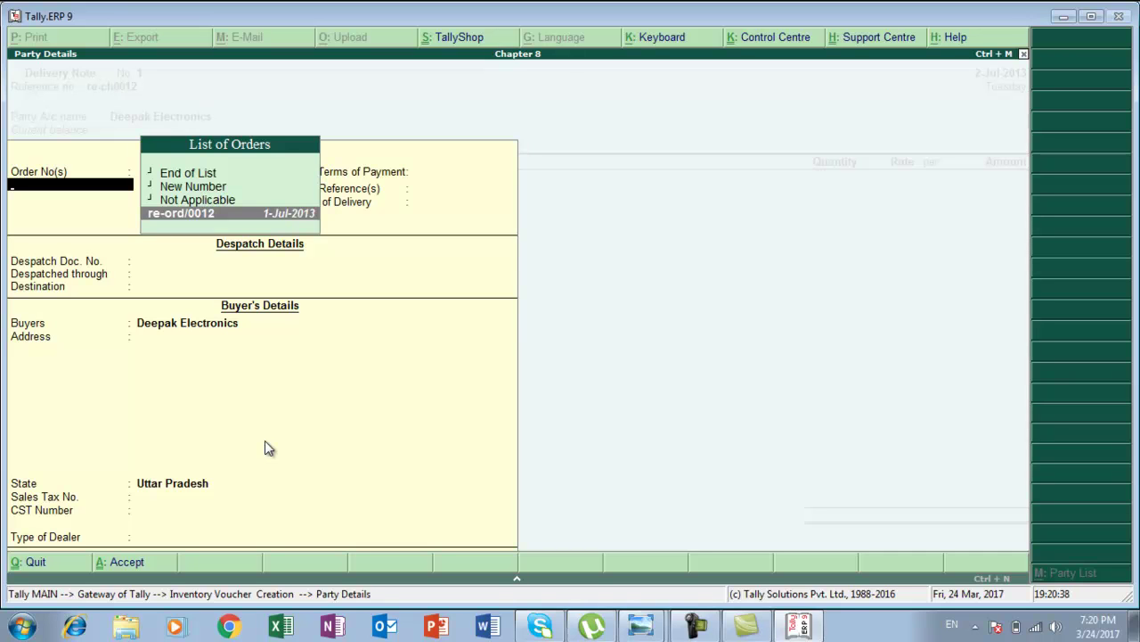
pyautogui.press('Return')
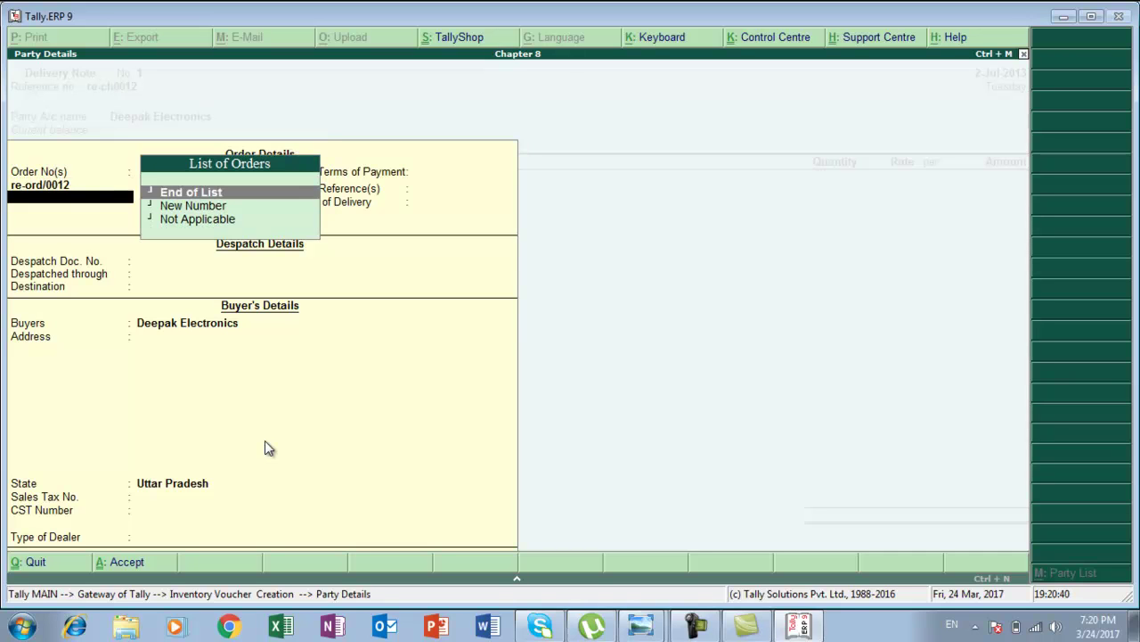
# End the order list and accept the remaining party details unchanged, with the dealer type left as Not Applicable.
pyautogui.press('Return')
pyautogui.press('Return')
pyautogui.press('Return')
pyautogui.press('Return')
pyautogui.press('Return')
pyautogui.press('Return')
pyautogui.press('Return')
pyautogui.press('Return')
pyautogui.press('Return')
pyautogui.press('Return')
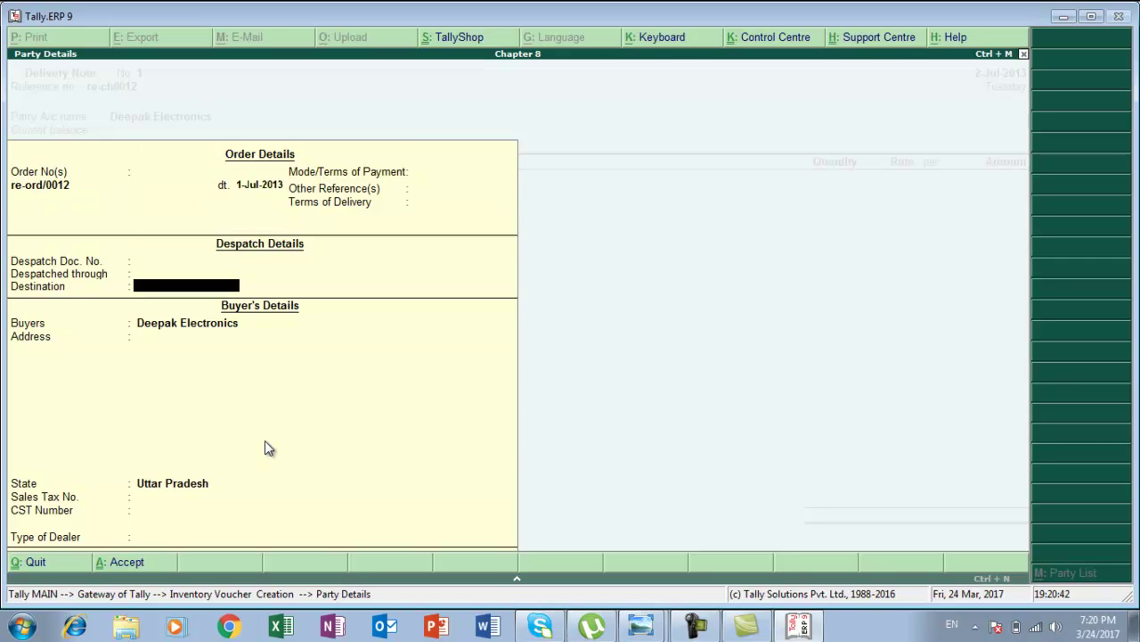
pyautogui.press('Return')
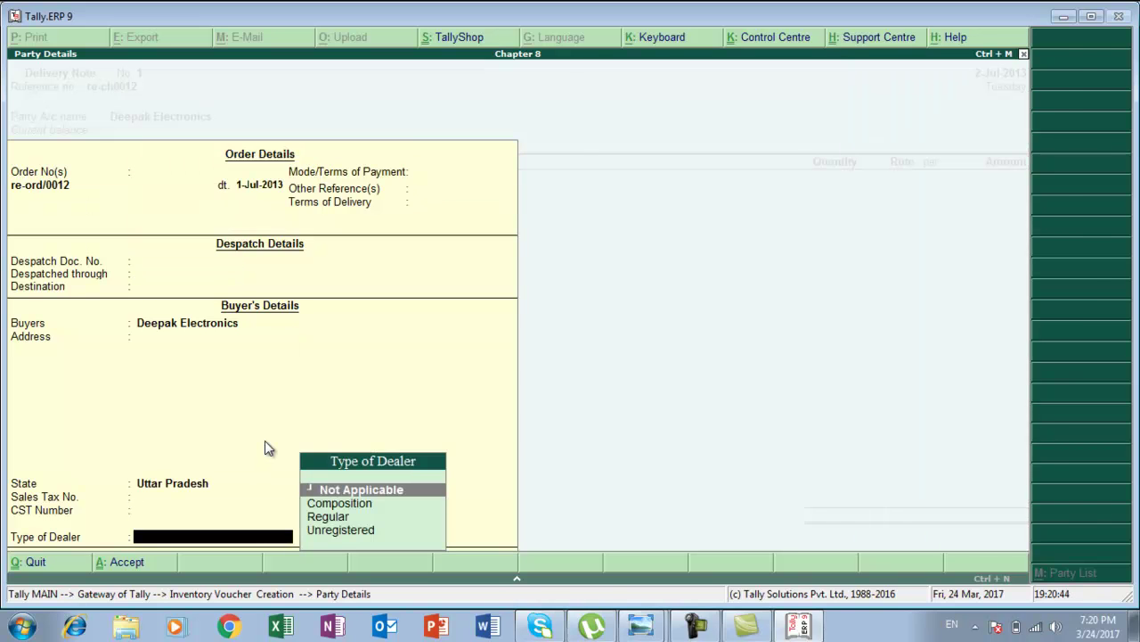
pyautogui.press('Return')
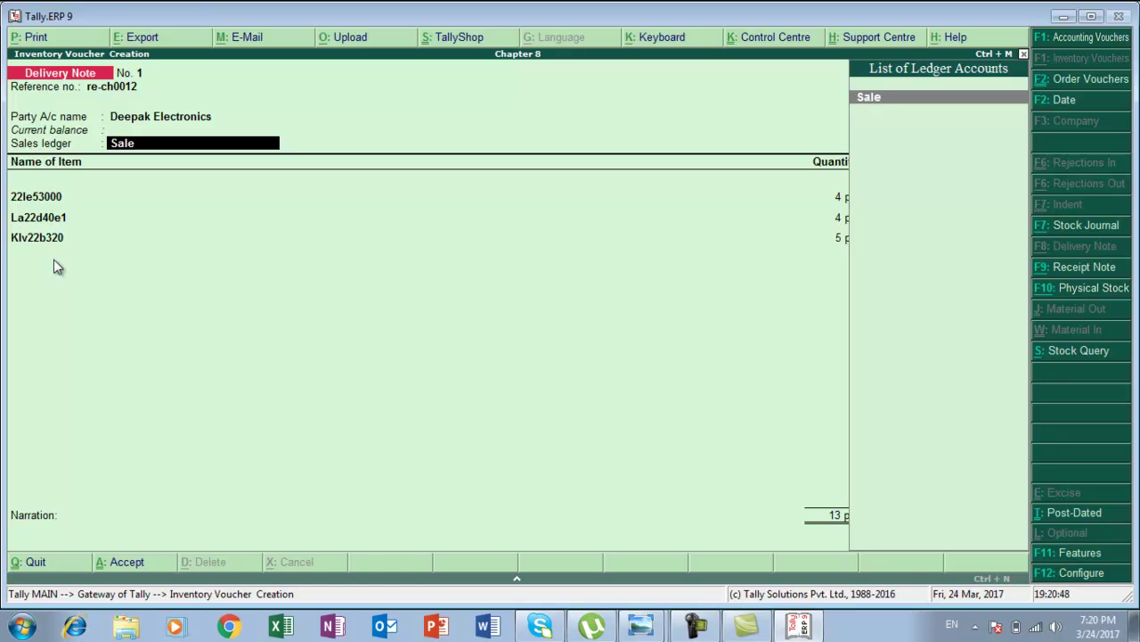
# Accept Sale as the sales ledger and allocate the 22le53000 line to tracking number re-ch0012, keeping its order values.
pyautogui.press('Return')
pyautogui.press('Return')
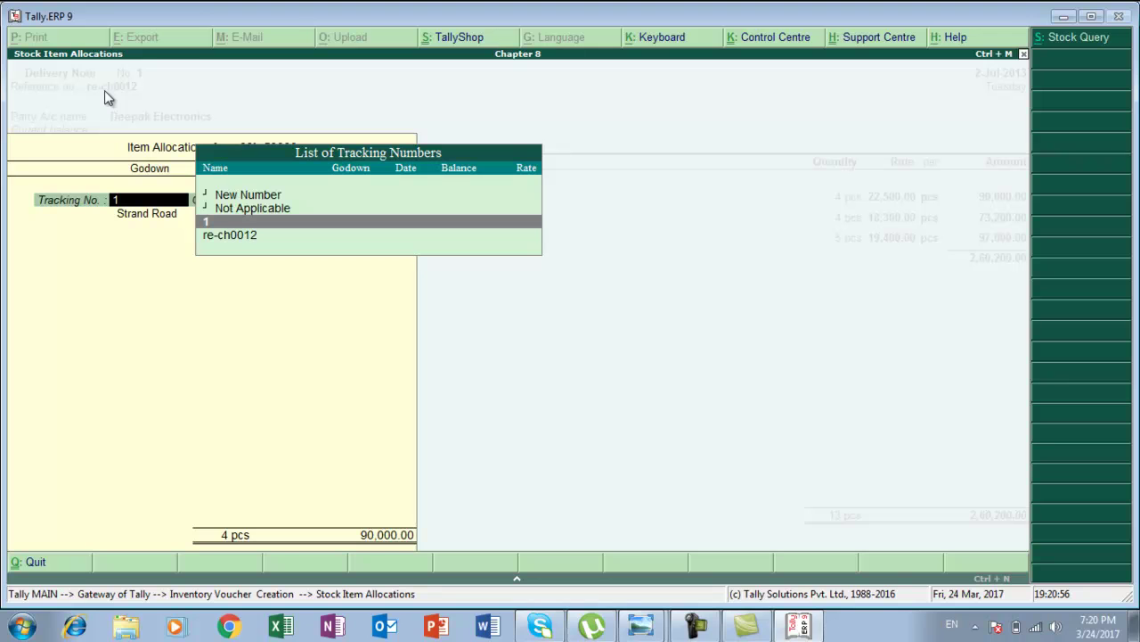
pyautogui.click(222, 243)
pyautogui.press('Return')
pyautogui.press('Return')
pyautogui.press('Return')
pyautogui.press('Return')
pyautogui.press('Return')
pyautogui.press('Return')
pyautogui.press('Return')
pyautogui.press('Return')
# Allocate the La22d40e1 line to tracking number re-ch0012, keeping its godown, quantity and rate from the order.
pyautogui.press('Down')
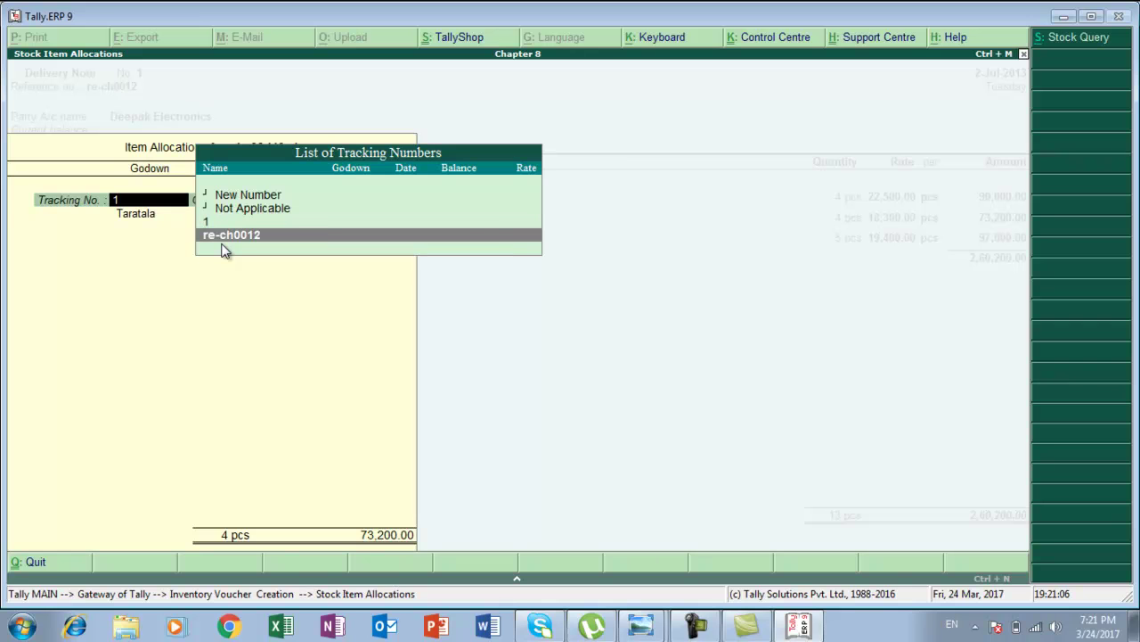
pyautogui.press('Return')
pyautogui.press('Return')
pyautogui.press('Return')
pyautogui.press('Return')
pyautogui.press('Return')
pyautogui.press('Return')
pyautogui.press('Return')
pyautogui.press('Return')
pyautogui.press('Return')
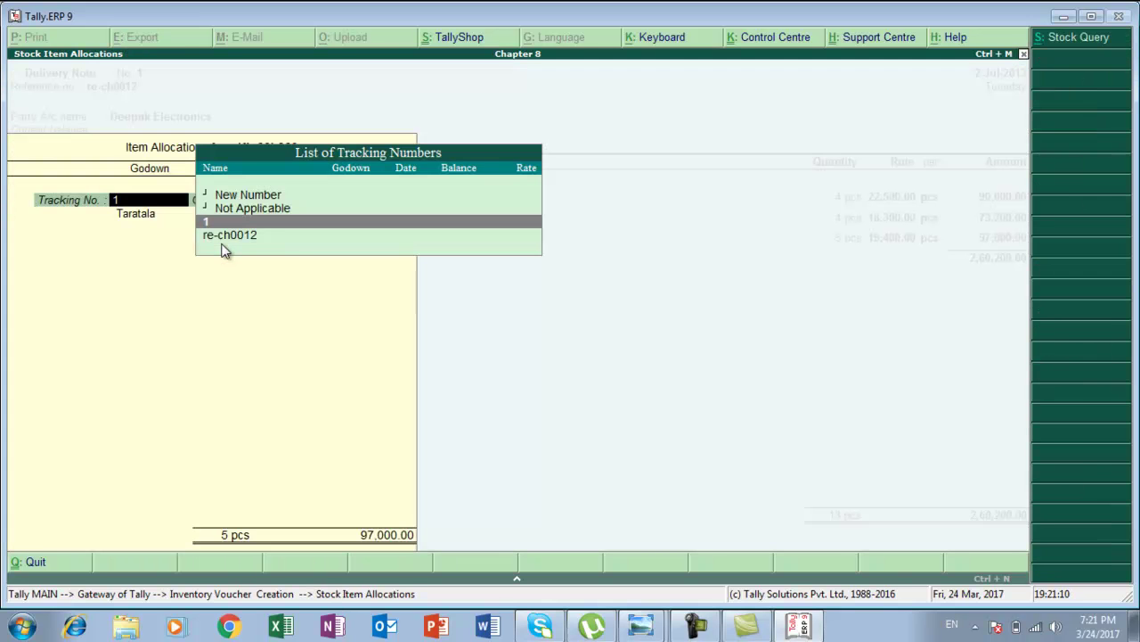
# Allocate the Klv22b320 line to tracking number re-ch0012 and save the delivery note without a narration.
pyautogui.press('Down')
pyautogui.press('Return')
pyautogui.press('Return')
pyautogui.press('Return')
pyautogui.press('Return')
pyautogui.press('Return')
pyautogui.press('Return')
pyautogui.press('Return')
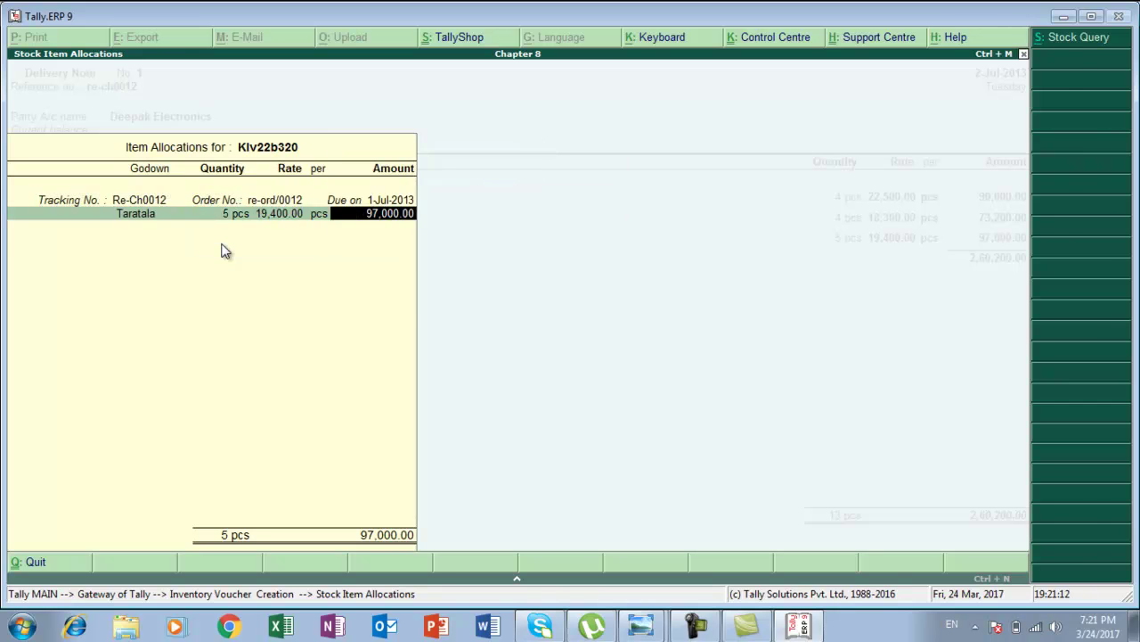
pyautogui.press('Return')
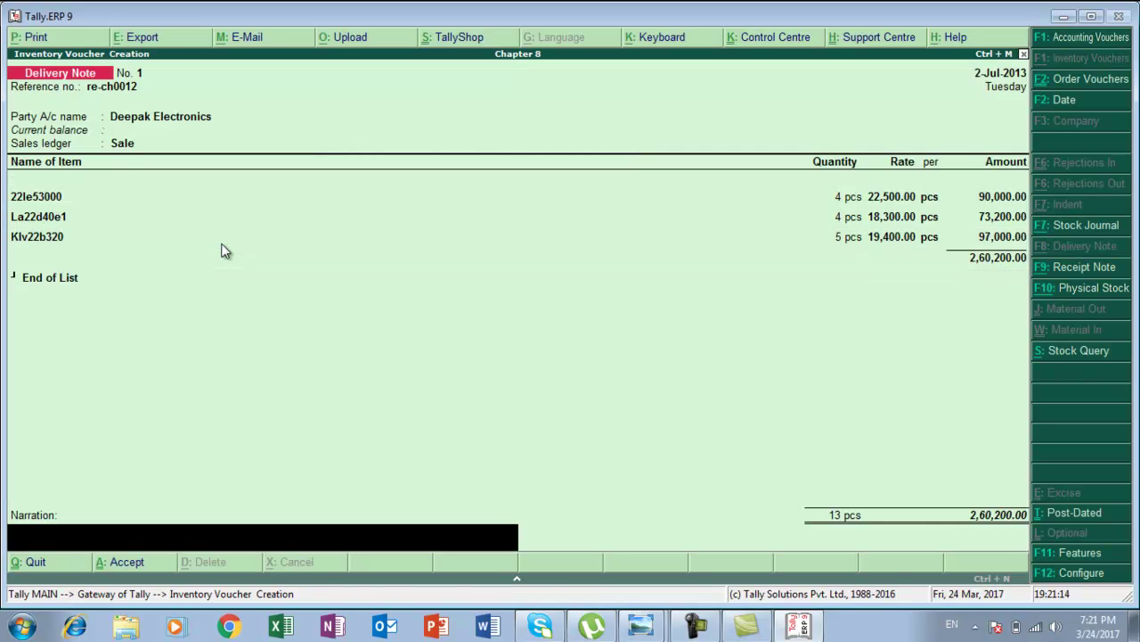
pyautogui.press('Return')
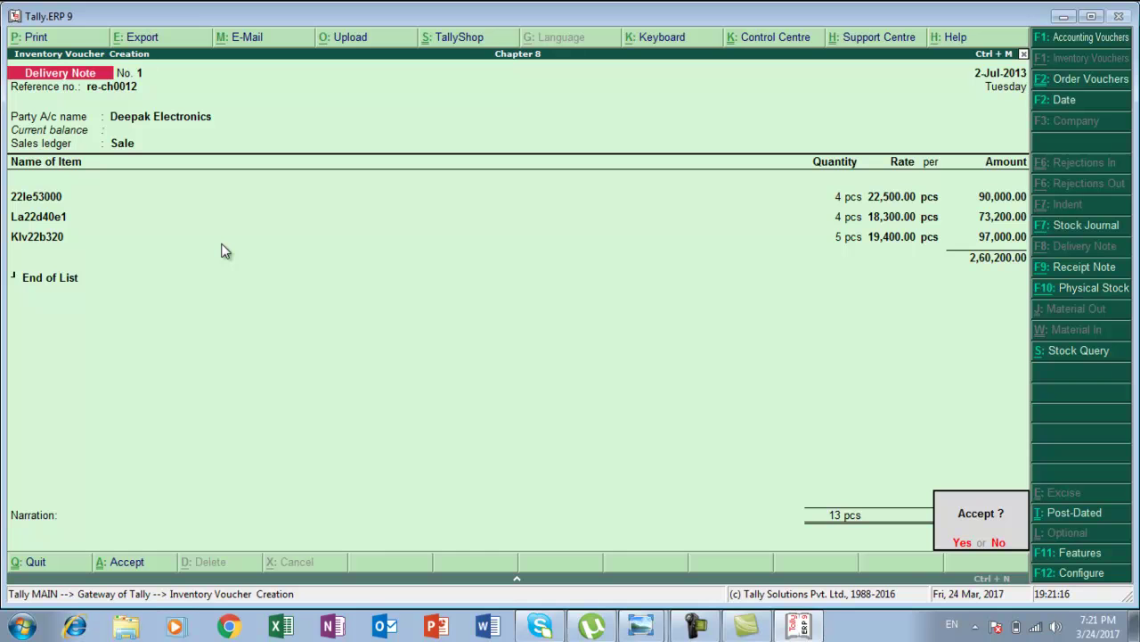
pyautogui.press('Return')
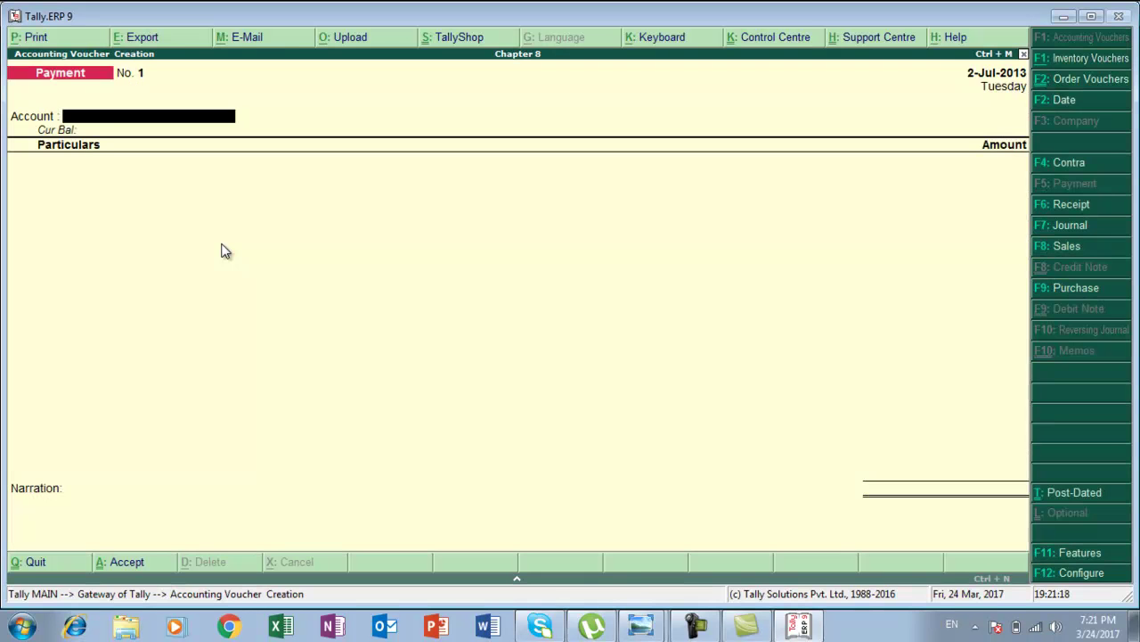
# Read the rejection transaction in the assignment photo and return from voucher entry to the Gateway of Tally.
pyautogui.hotkey('alt', 'Tab')
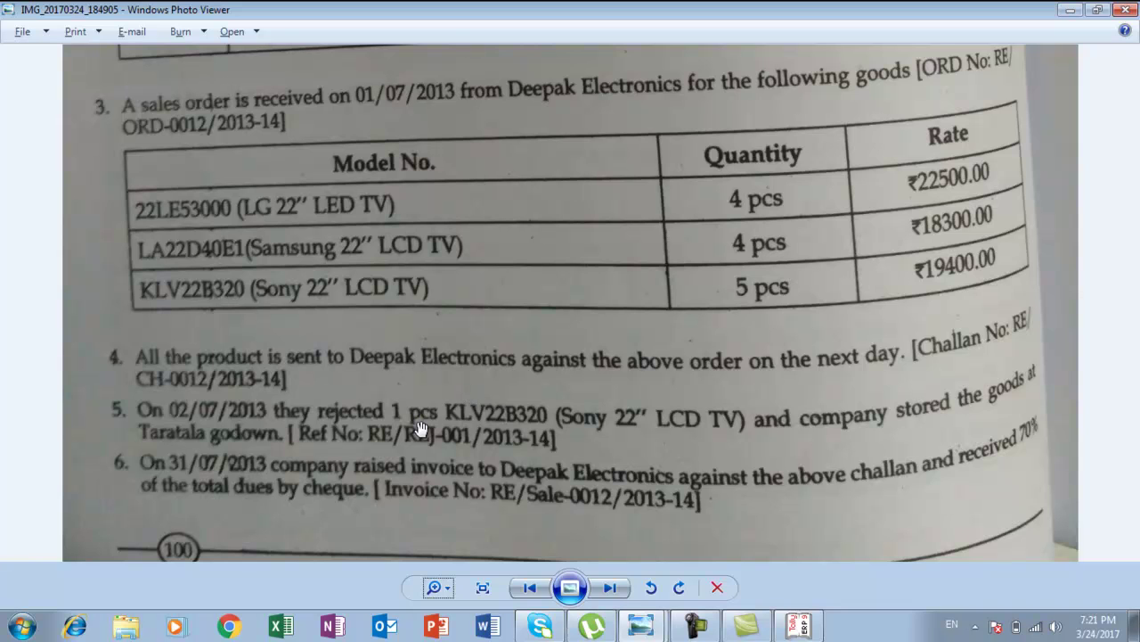
pyautogui.hotkey('alt', 'Tab')
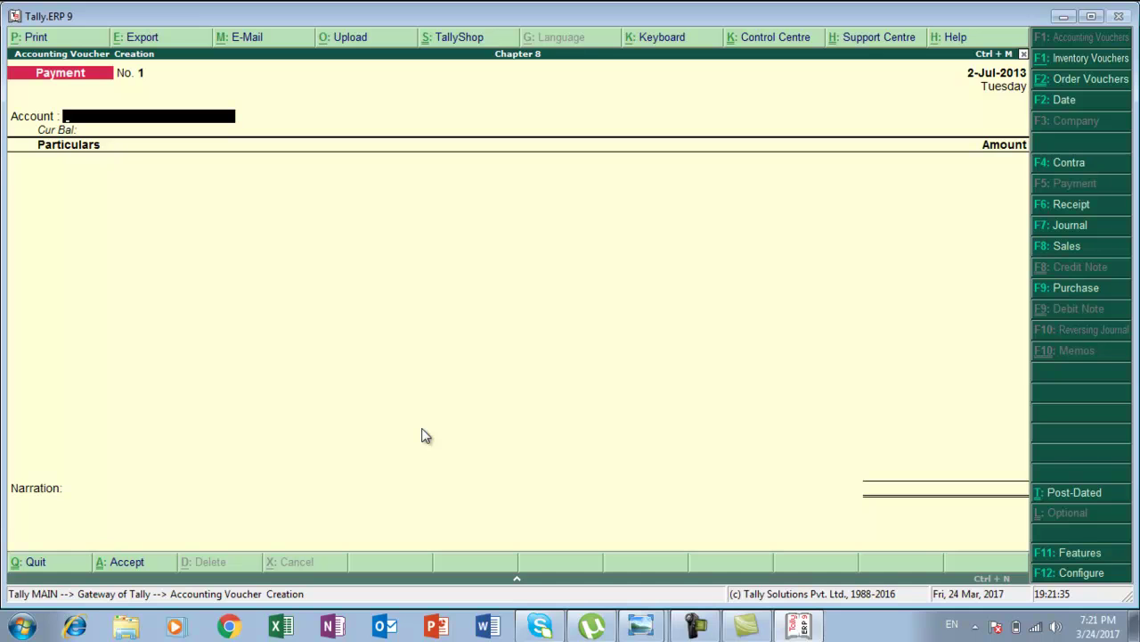
pyautogui.press('Escape')
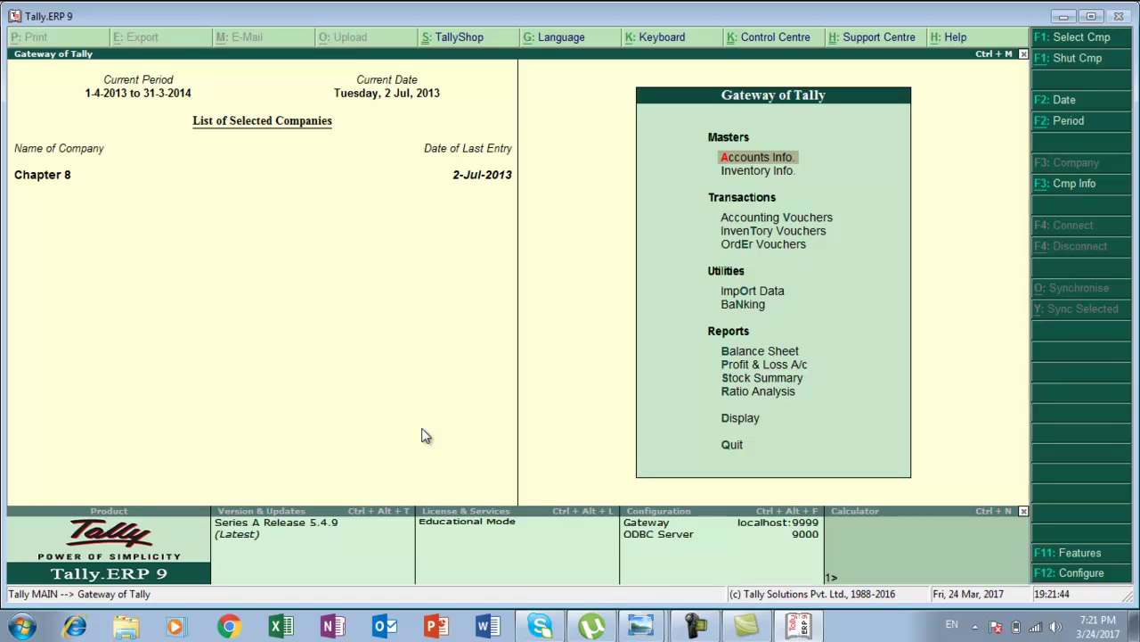
# Enable rejection inward and outward notes in the company's inventory features, save the settings and return to the Gateway of Tally.
pyautogui.press('F11')
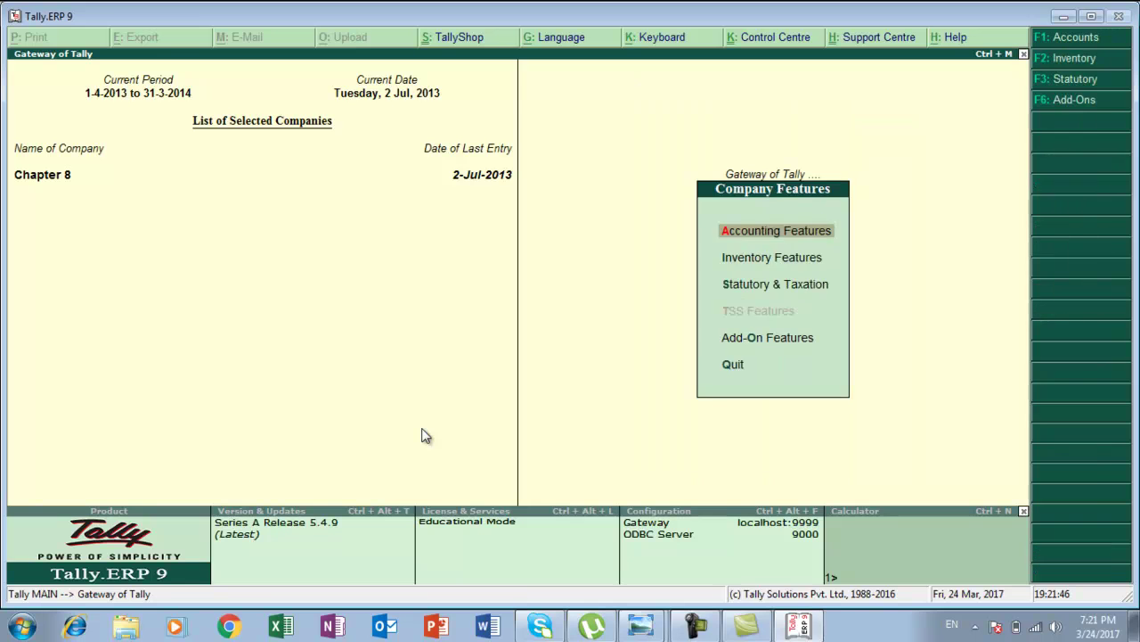
pyautogui.press('Down')
pyautogui.press('Return')
pyautogui.press('Return')
pyautogui.press('Return')
pyautogui.press('Return')
pyautogui.press('Return')
pyautogui.press('Return')
pyautogui.press('Return')
pyautogui.press('Return')
pyautogui.press('Return')
pyautogui.press('Return')
pyautogui.press('Return')
pyautogui.press('Return')
pyautogui.press('Return')
pyautogui.press('Return')
pyautogui.press('Return')
pyautogui.press('Return')
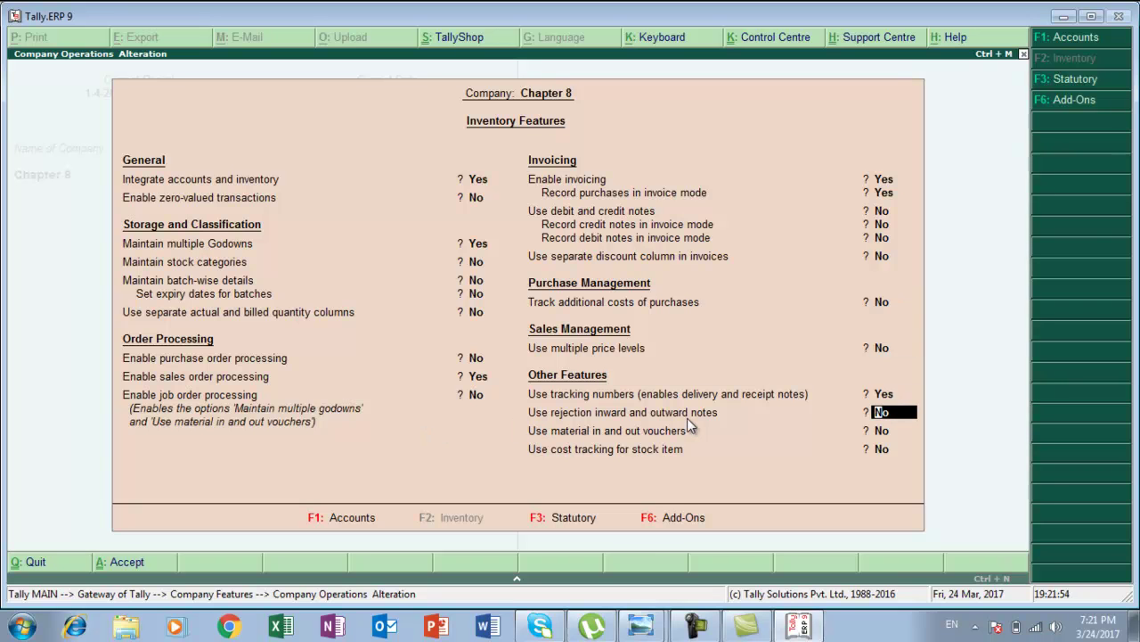
pyautogui.write('y')
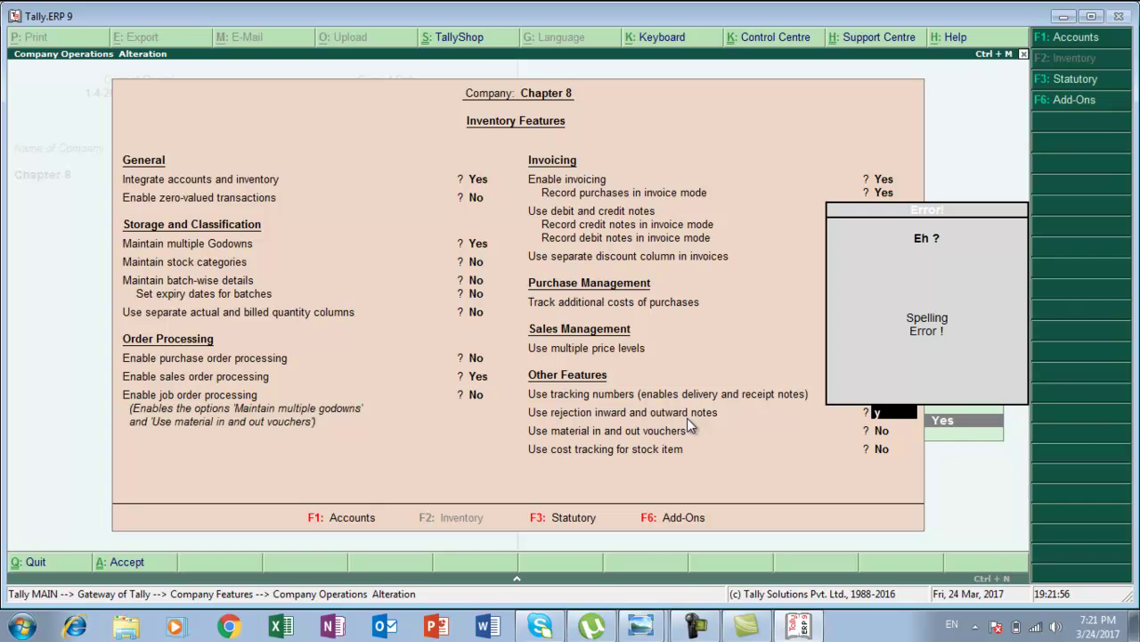
pyautogui.press('Down')
pyautogui.press('Return')
pyautogui.press('Return')
pyautogui.press('Return')
pyautogui.press('Return')
pyautogui.press('Escape')
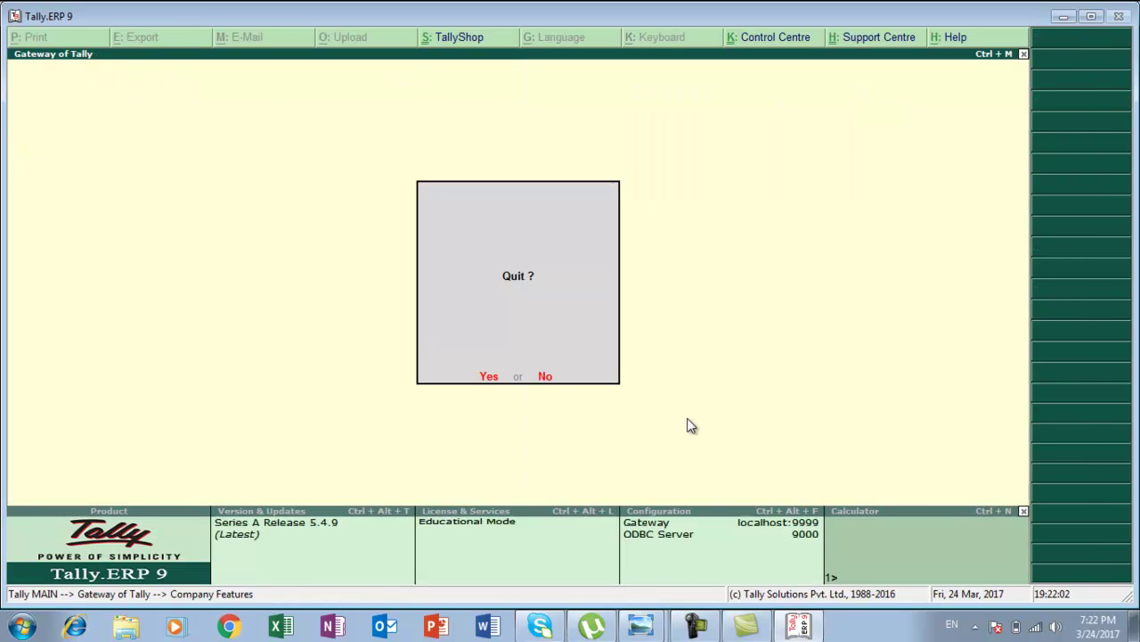
pyautogui.press('Return')
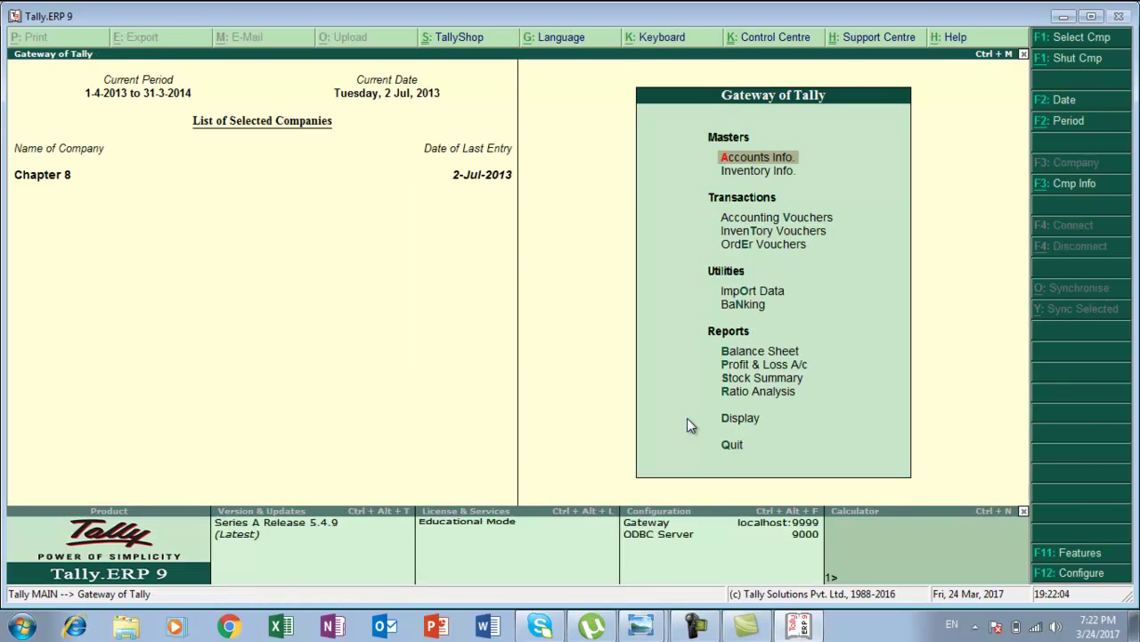
# Start a Rejections In voucher dated 2-Jul-2013 and choose Deepak Electronics as its ledger account.
pyautogui.press('Down')
pyautogui.press('Down')
pyautogui.press('Return')
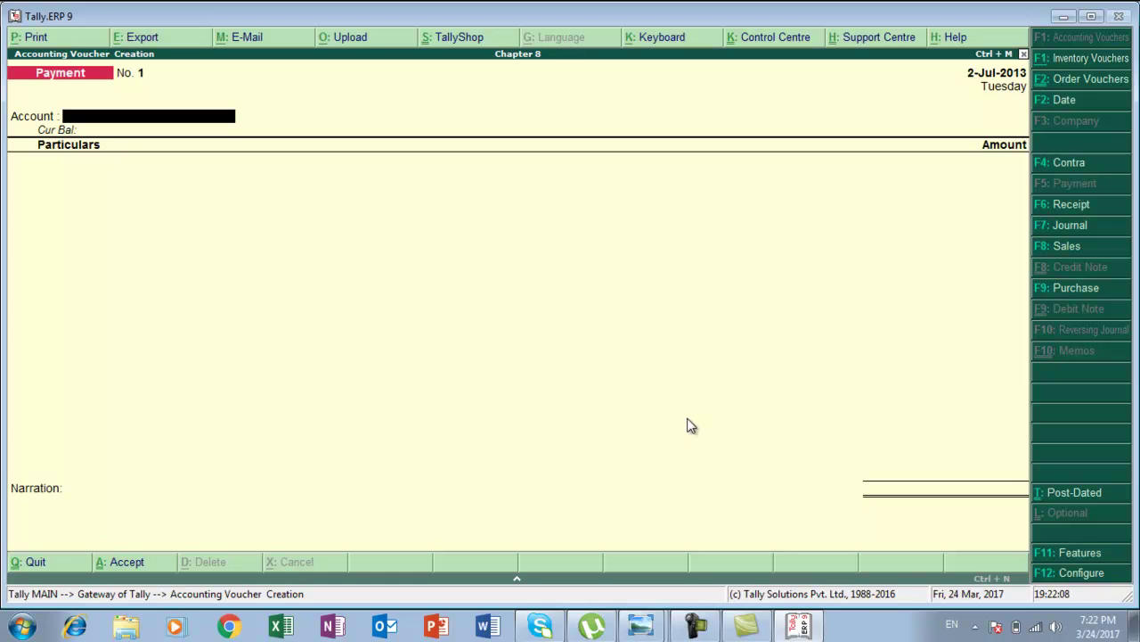
pyautogui.hotkey('ctrl', 'F1')
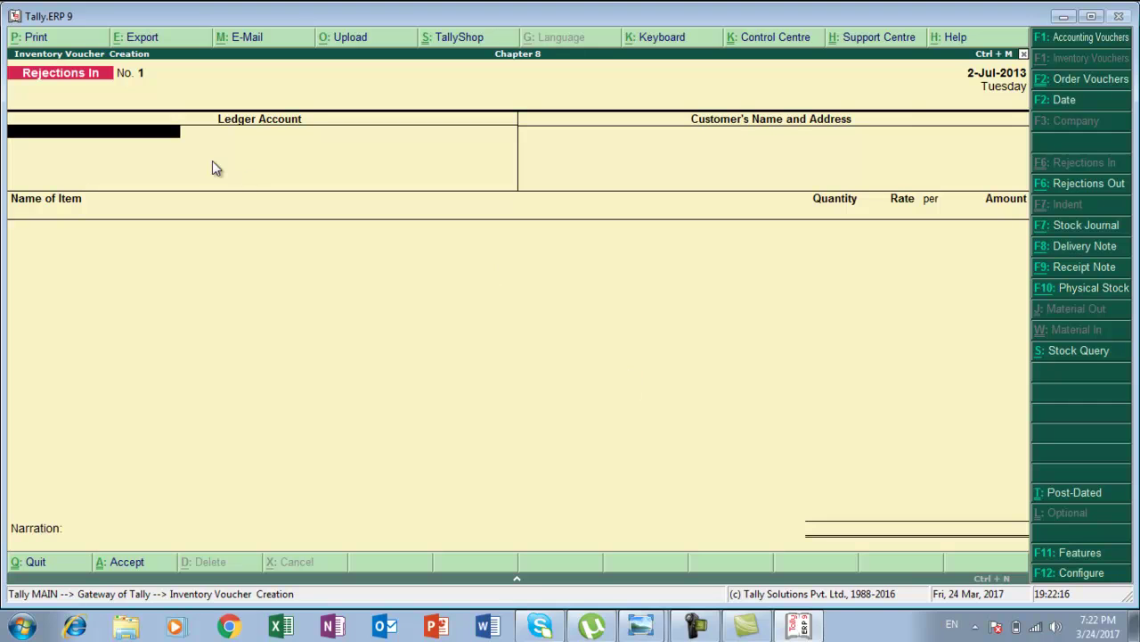
pyautogui.press('space')
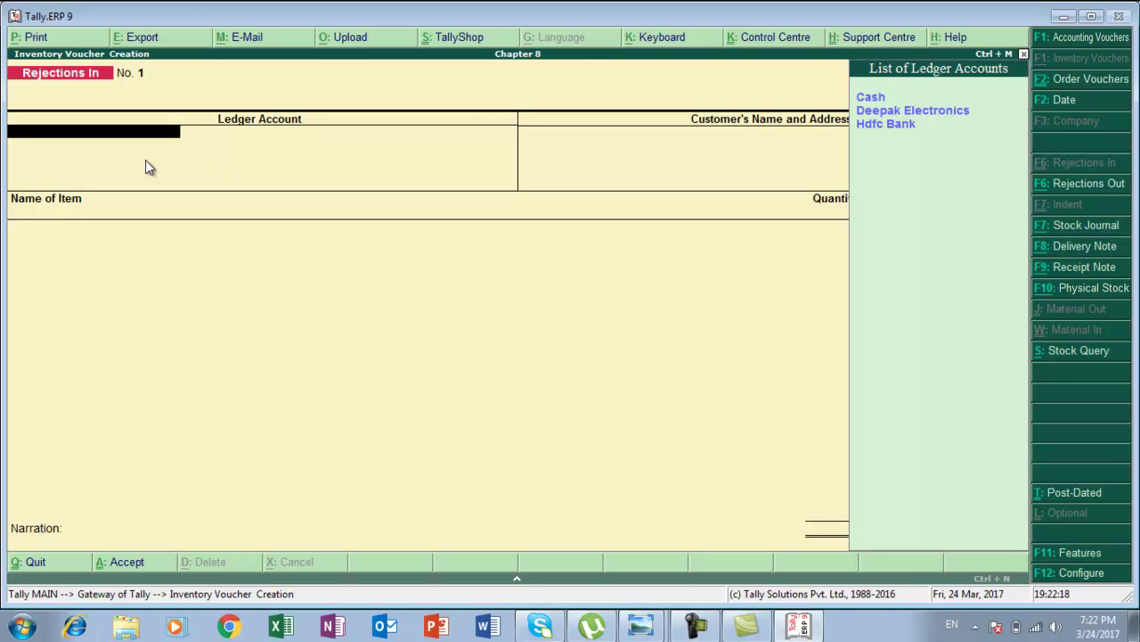
pyautogui.press('Down')
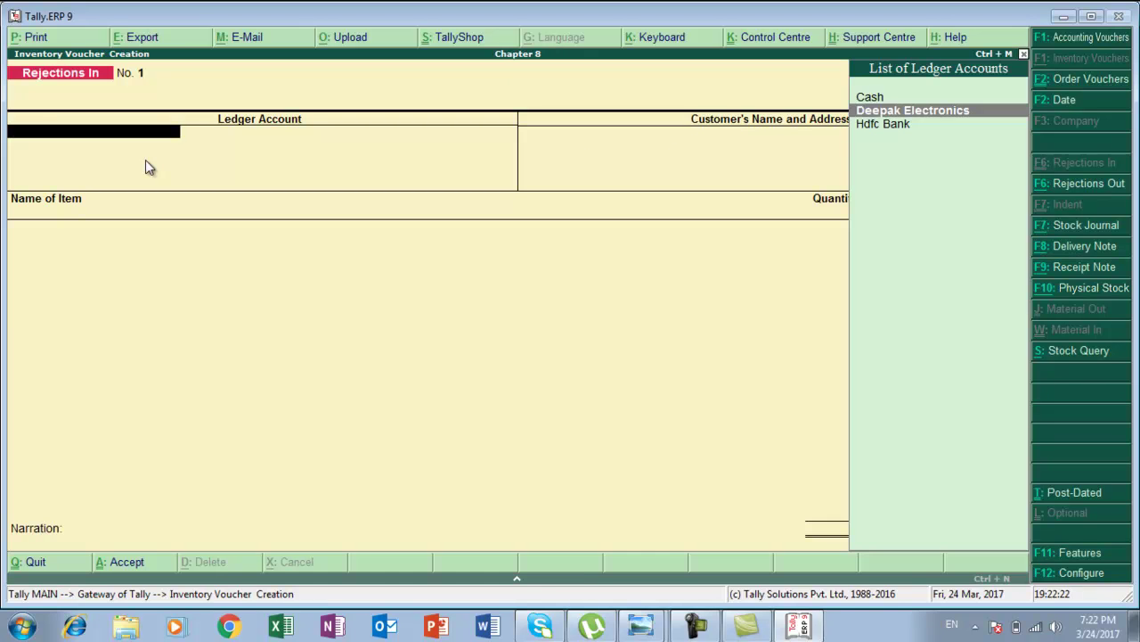
pyautogui.press('Return')
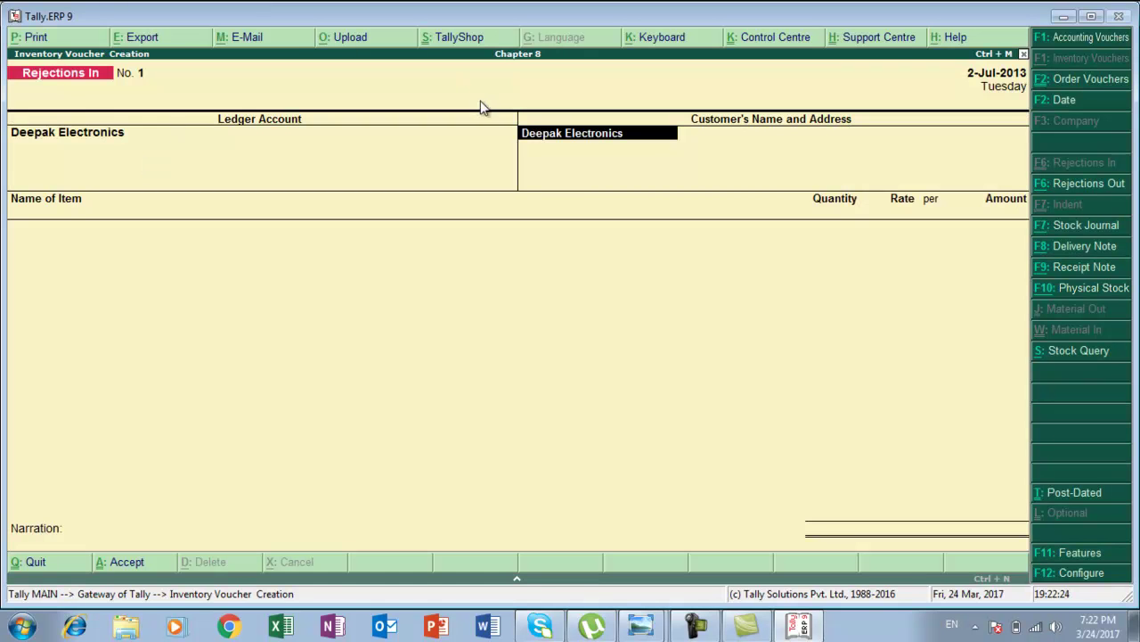
# Keep Deepak Electronics as the customer's name and add Klv22b320 to the rejection against tracking number Re-Ch0012.
pyautogui.press('Return')
pyautogui.press('Return')
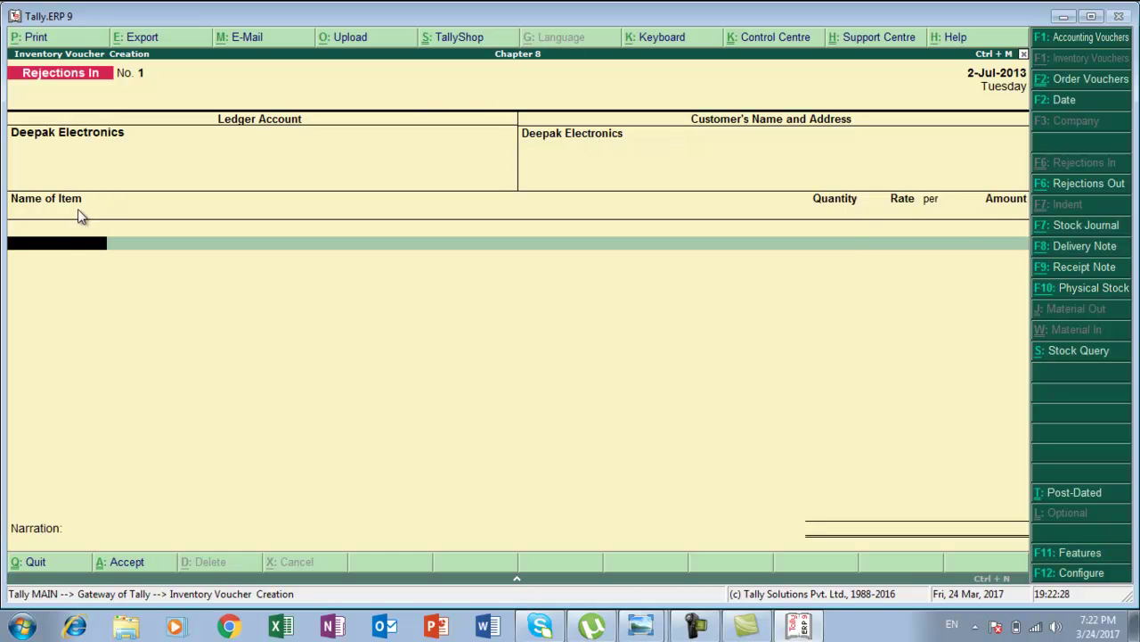
pyautogui.hotkey('alt', 'Tab')
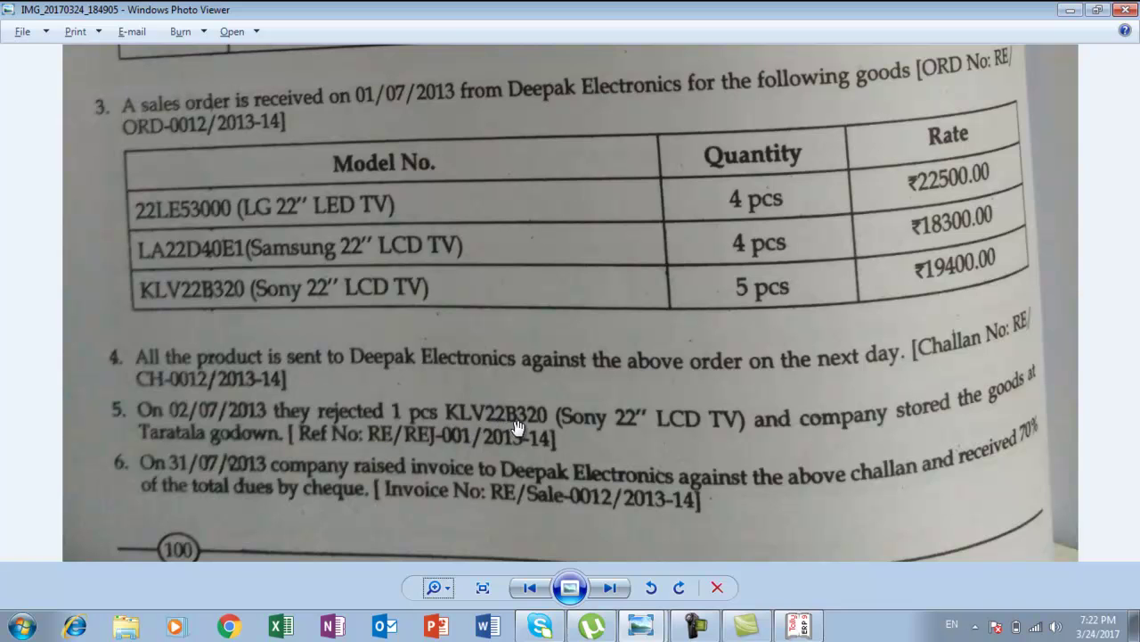
pyautogui.hotkey('alt', 'Tab')
pyautogui.write('K')
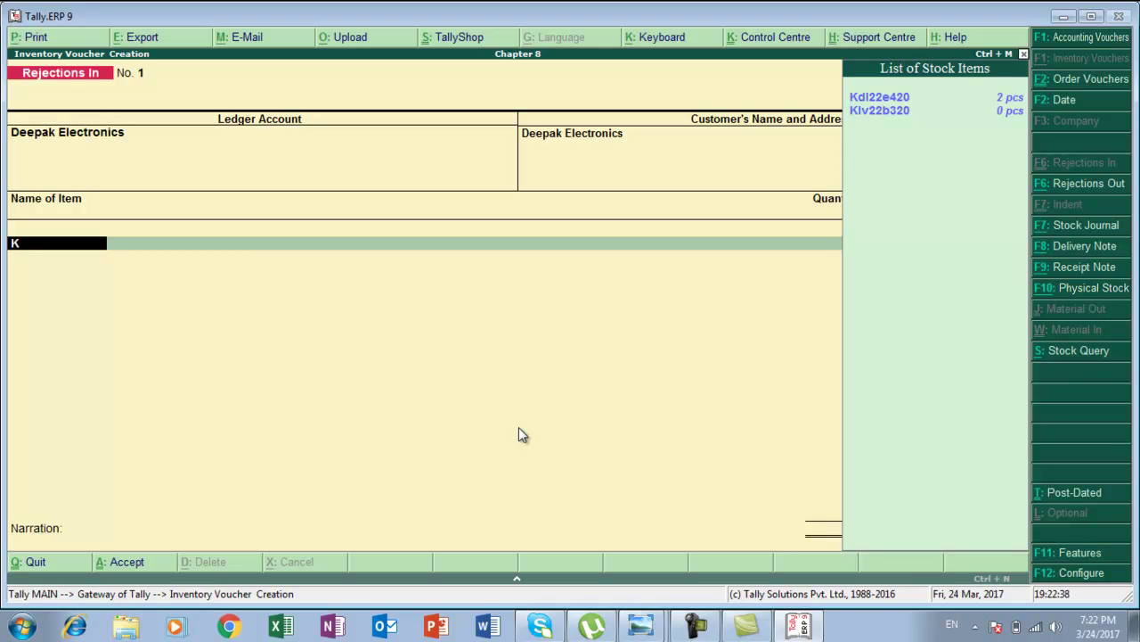
pyautogui.press('Down')
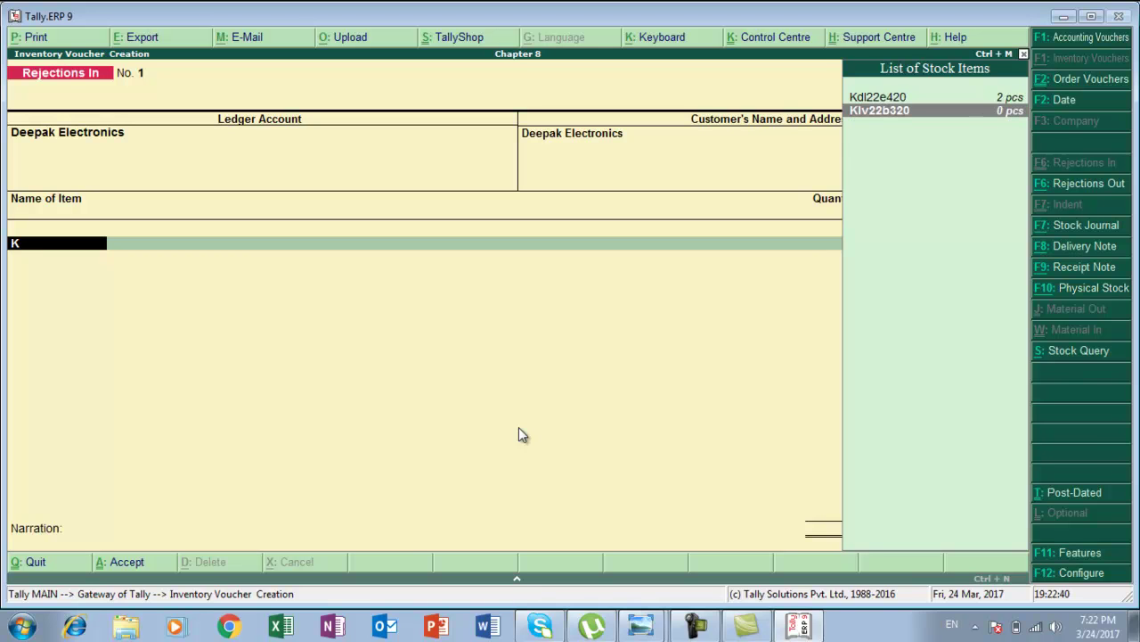
pyautogui.press('Return')
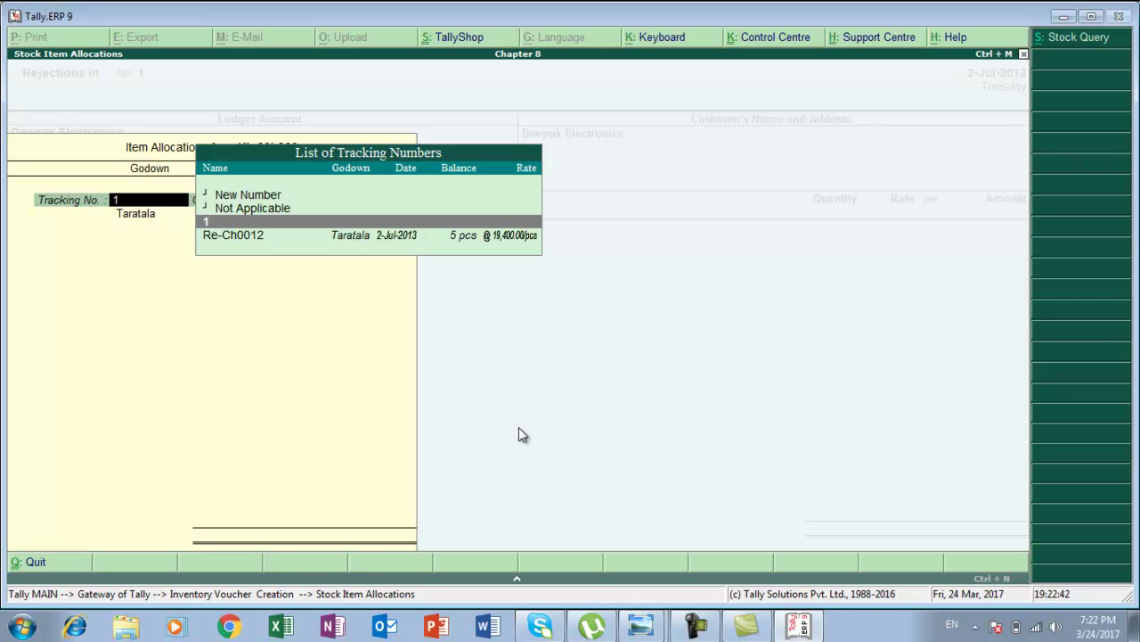
pyautogui.press('Down')
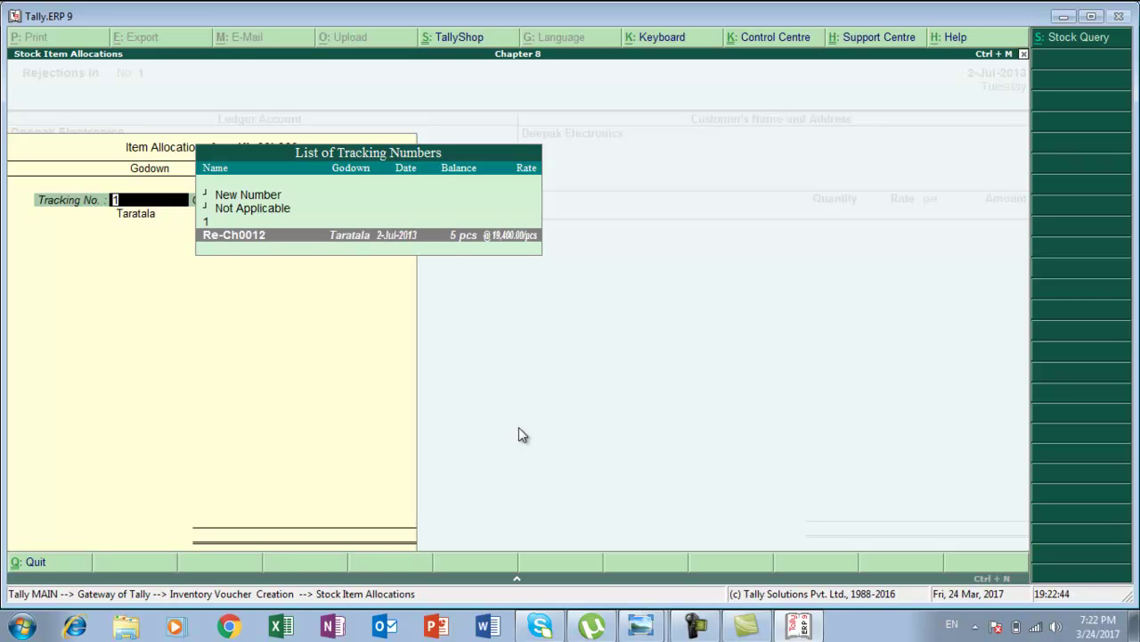
pyautogui.press('Return')
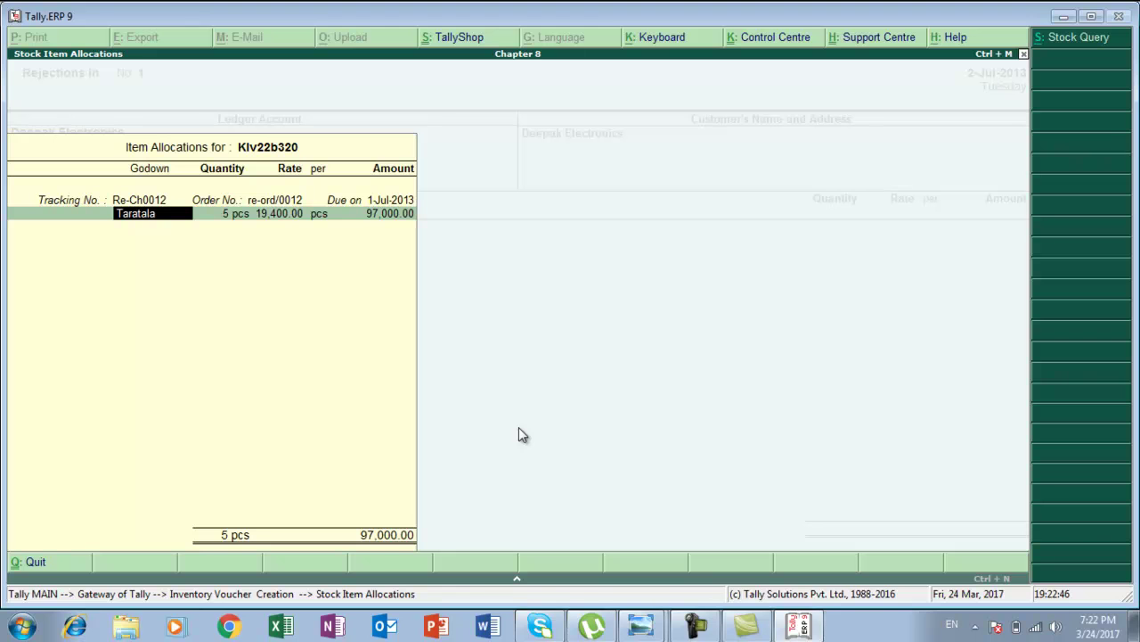
# Set the rejected Klv22b320 quantity to 1 pcs in the Taratala godown and save the Rejections In voucher without a narration.
pyautogui.hotkey('alt', 'Tab')
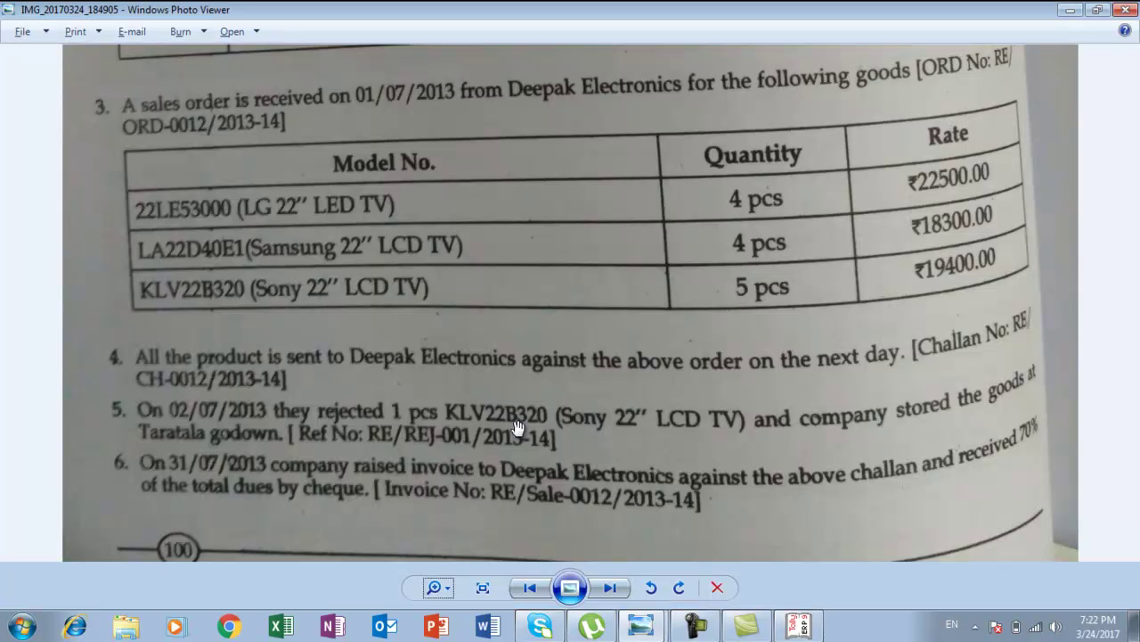
pyautogui.hotkey('alt', 'Tab')
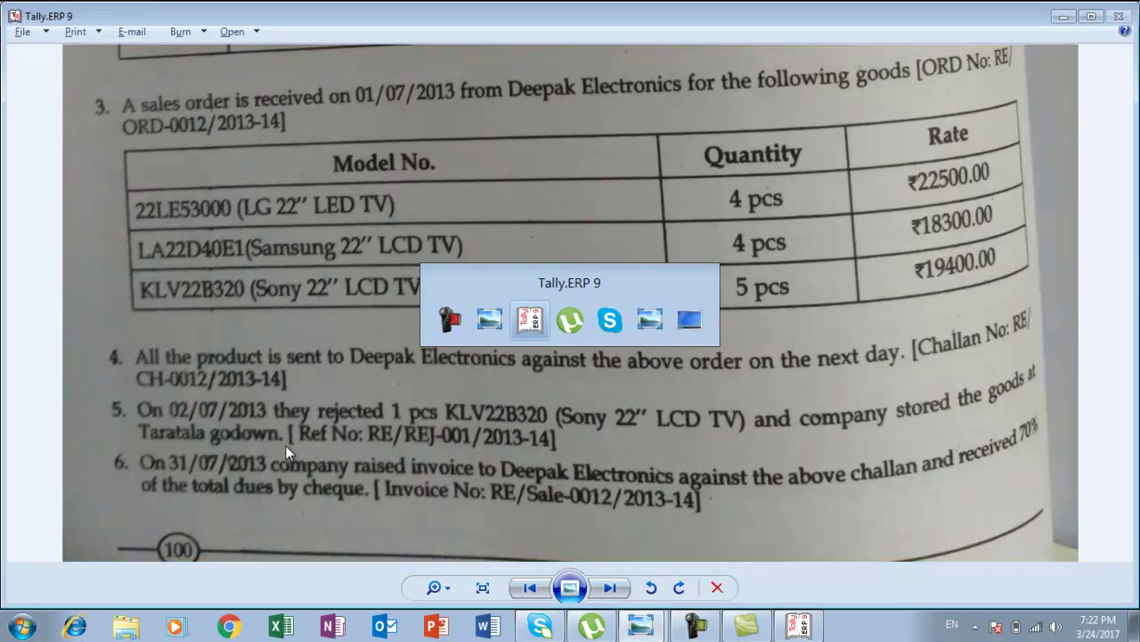
pyautogui.press('Return')
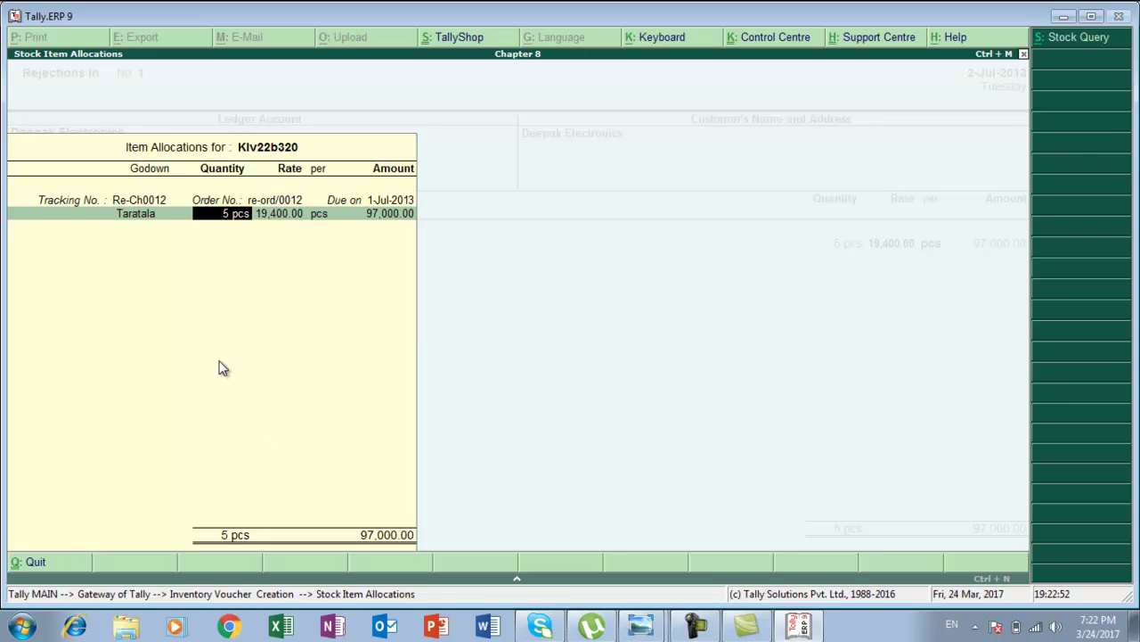
pyautogui.hotkey('alt', 'Tab')
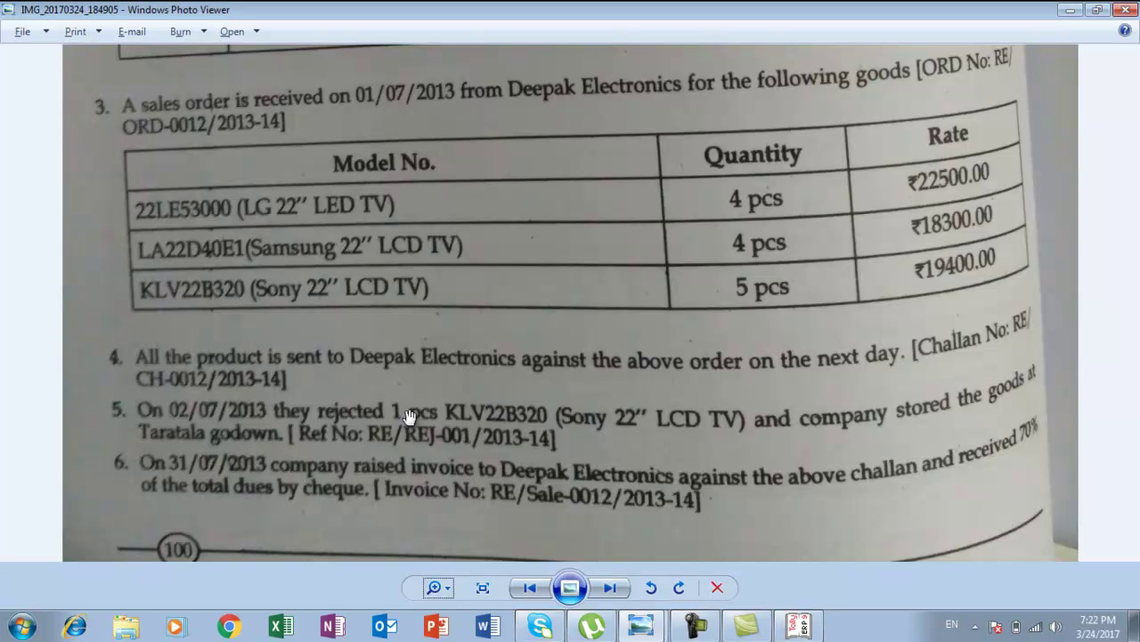
pyautogui.hotkey('alt', 'Tab')
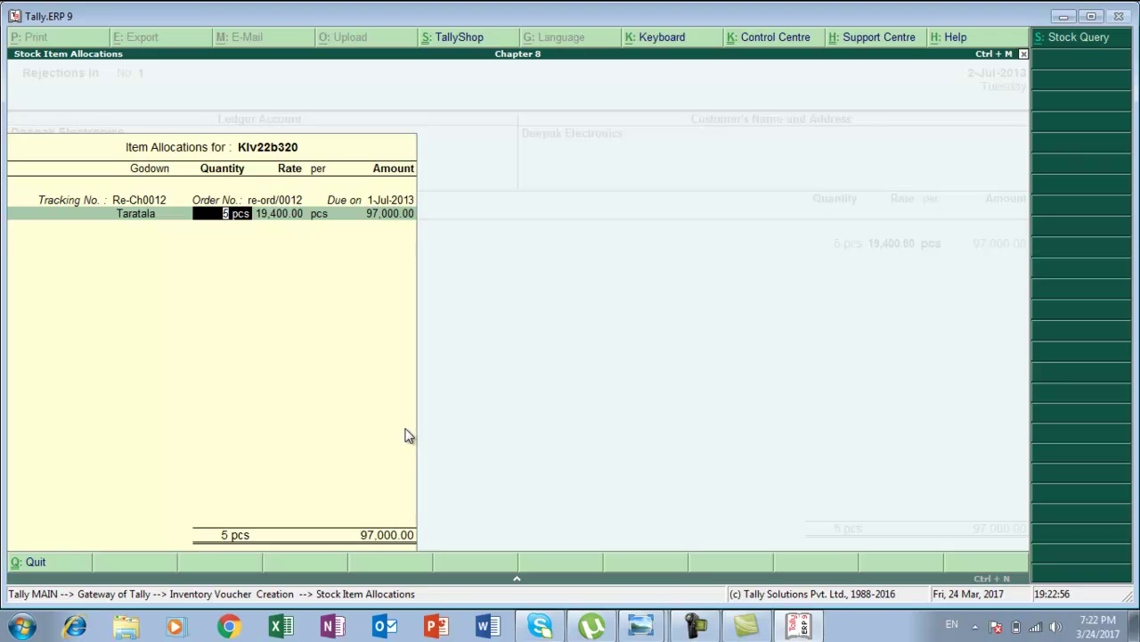
pyautogui.write('1')
pyautogui.press('Return')
pyautogui.press('Return')
pyautogui.press('Return')
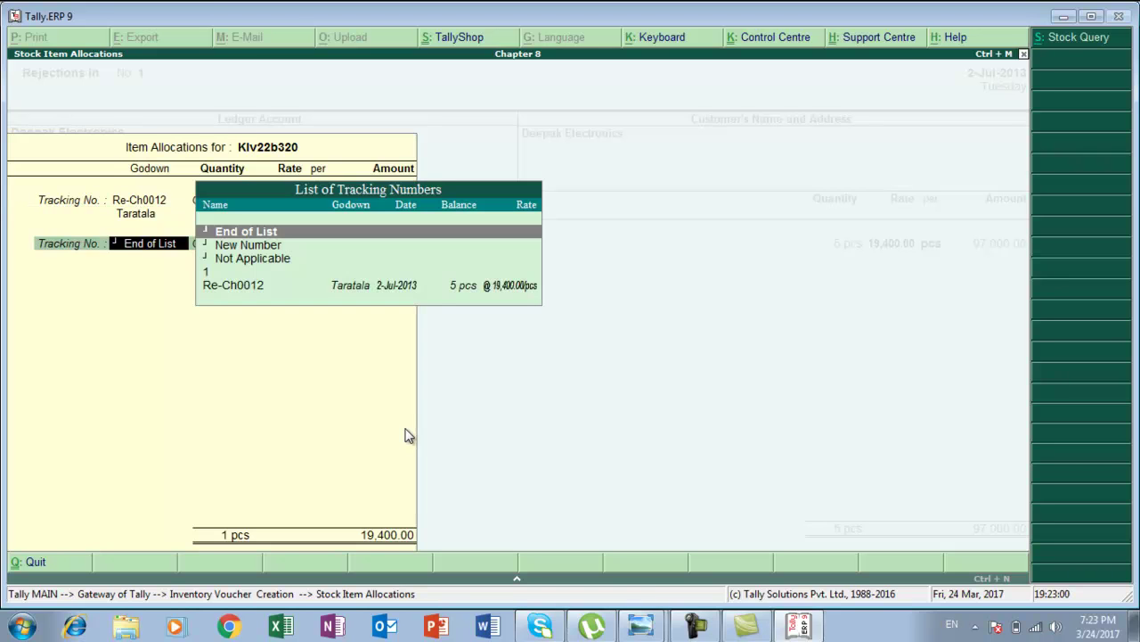
pyautogui.press('Return')
pyautogui.press('Return')
pyautogui.press('Return')
pyautogui.press('y')
# Read the invoice transaction in the assignment photo and start a Sales voucher dated 31-7 in Tally.
pyautogui.hotkey('alt', 'Tab')
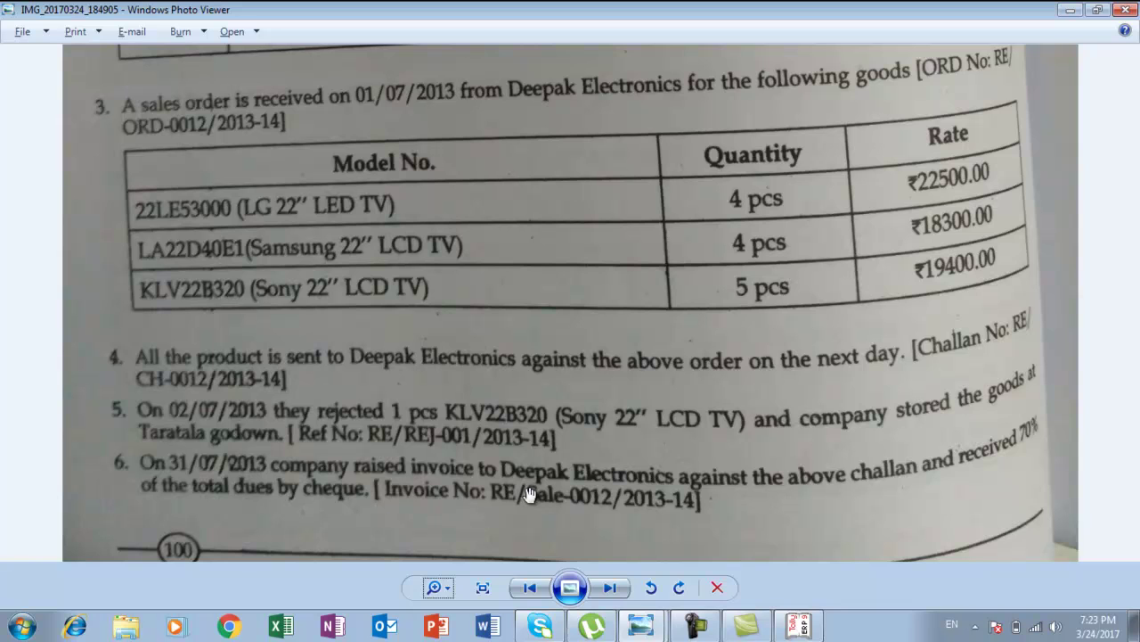
pyautogui.hotkey('alt', 'Tab')
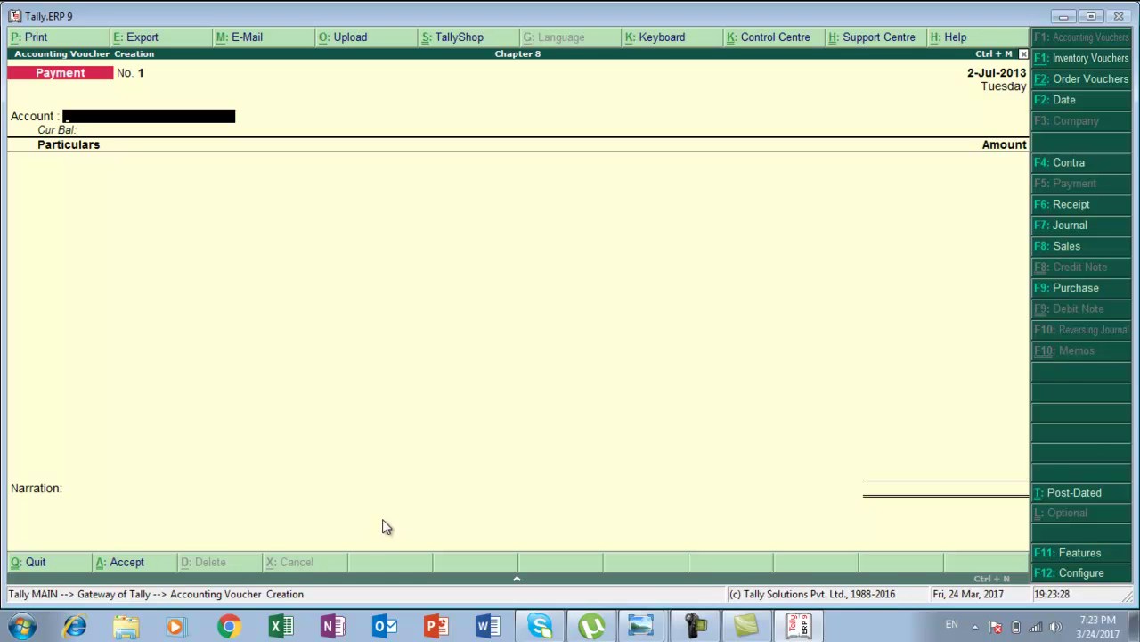
pyautogui.press('F8')
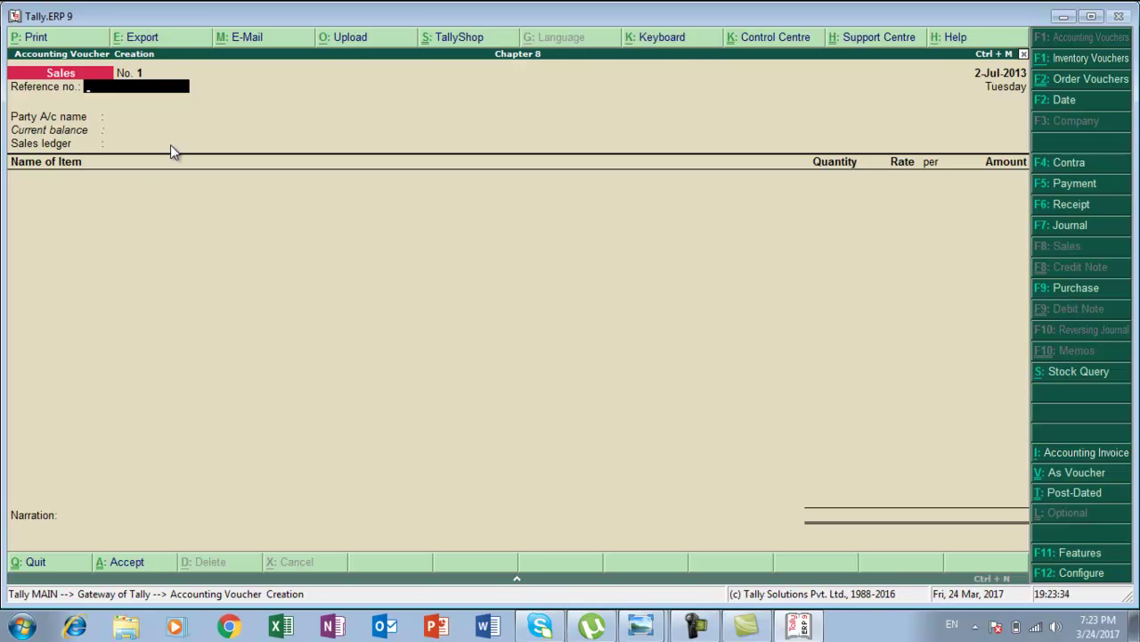
pyautogui.press('F2')
pyautogui.write('31-7')
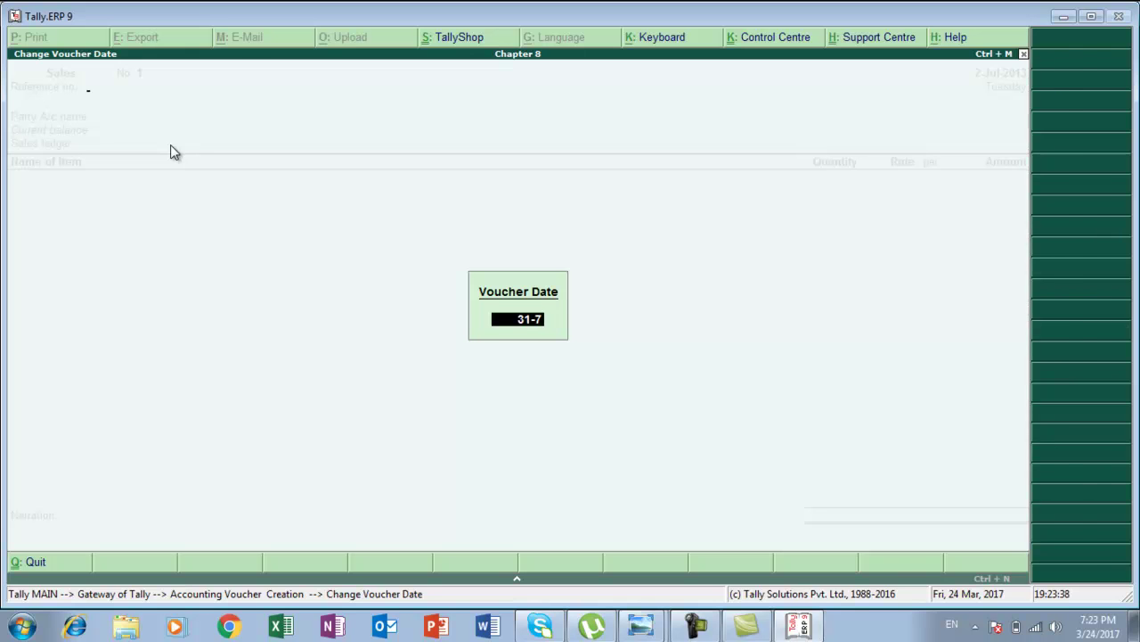
pyautogui.press('Return')
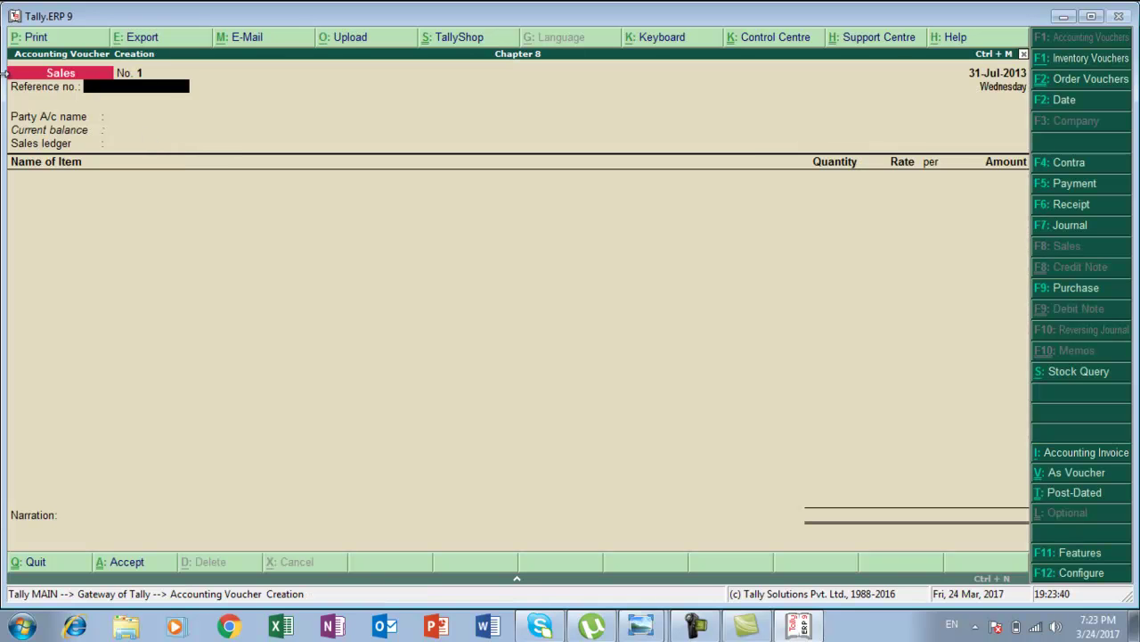
# Enter re/sale/0012 as the sales reference number and choose Deepak Electronics as the party account.
pyautogui.hotkey('alt', 'Tab')
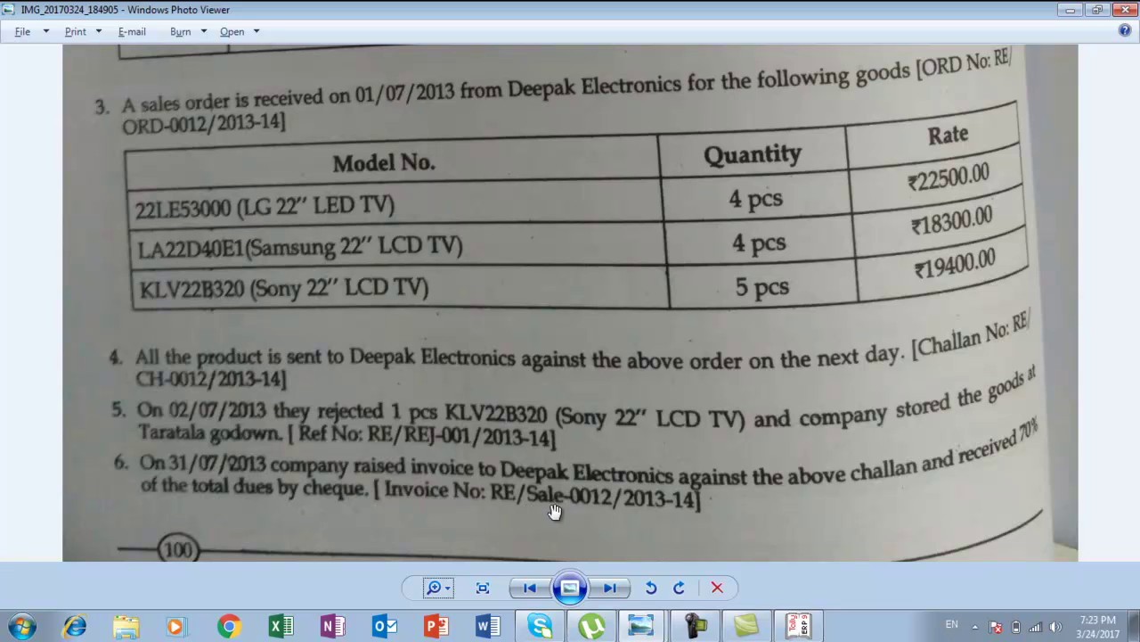
pyautogui.hotkey('alt', 'Tab')
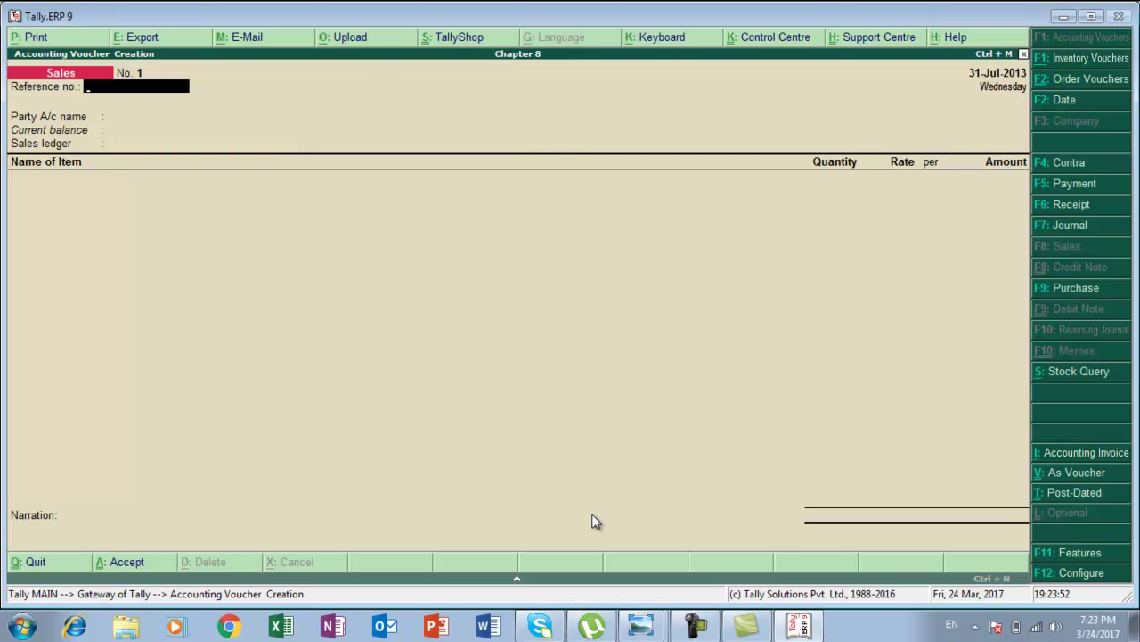
pyautogui.write('re/sale/0012')
pyautogui.press('Return')
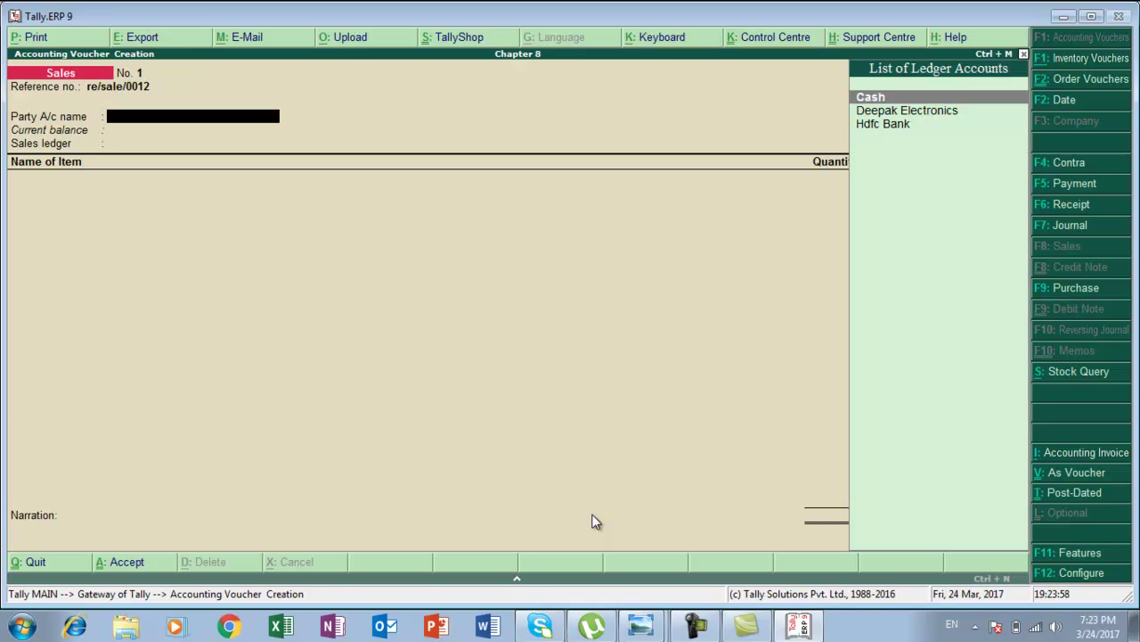
pyautogui.press('Down')
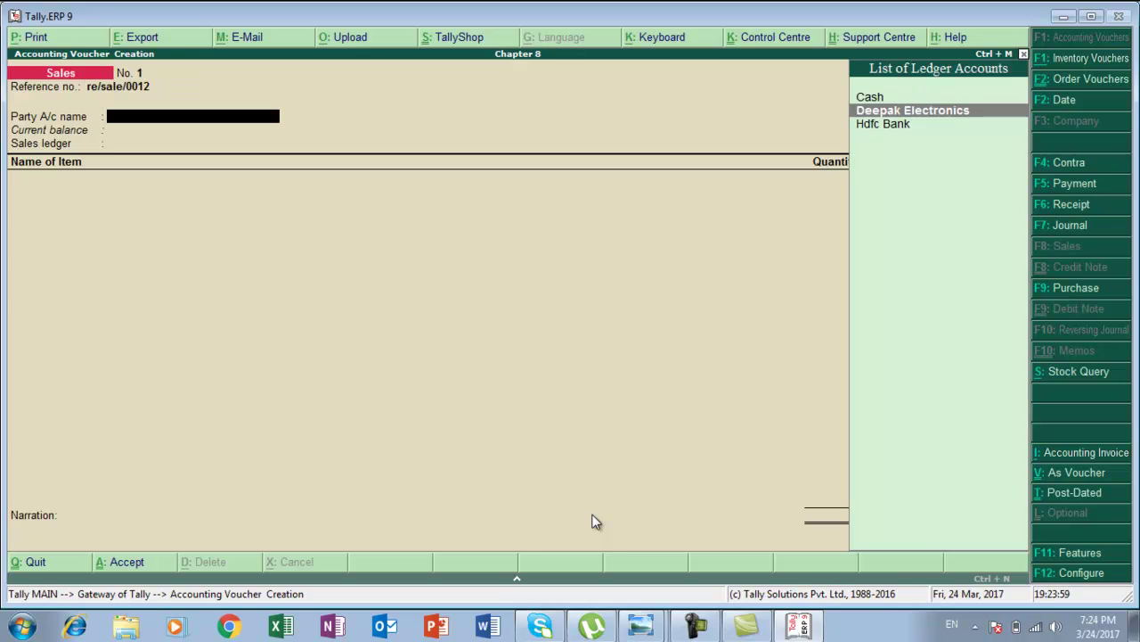
pyautogui.press('Return')
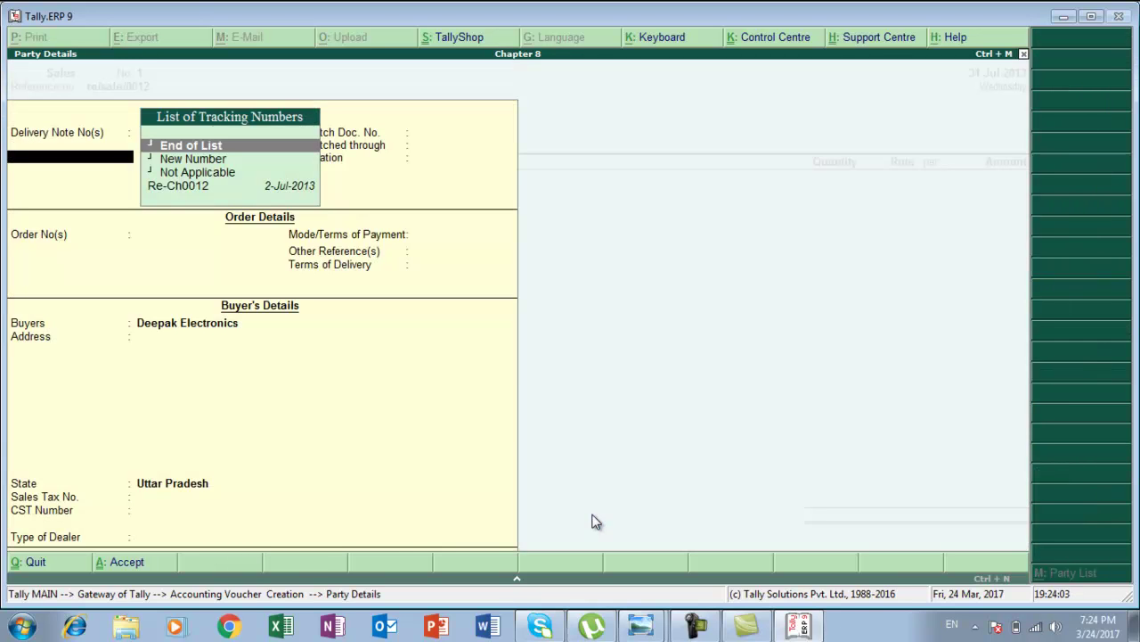
# Link delivery note Re-Ch0012 to the sales voucher in the despatch details.
pyautogui.press('Down')
pyautogui.press('Down')
pyautogui.press('Down')
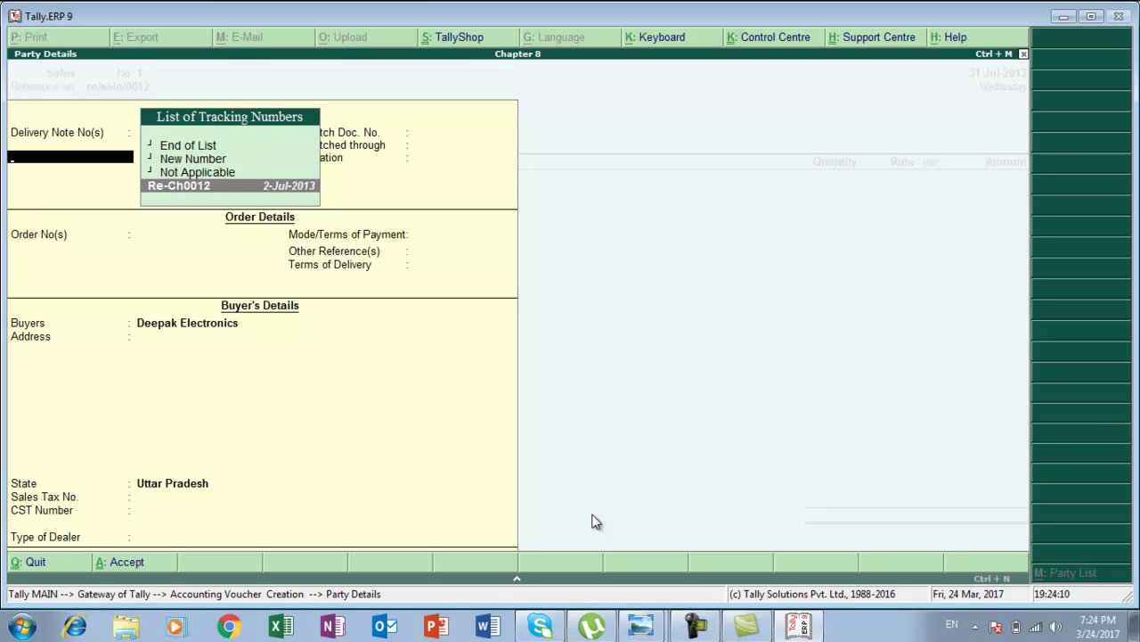
pyautogui.press('Return')
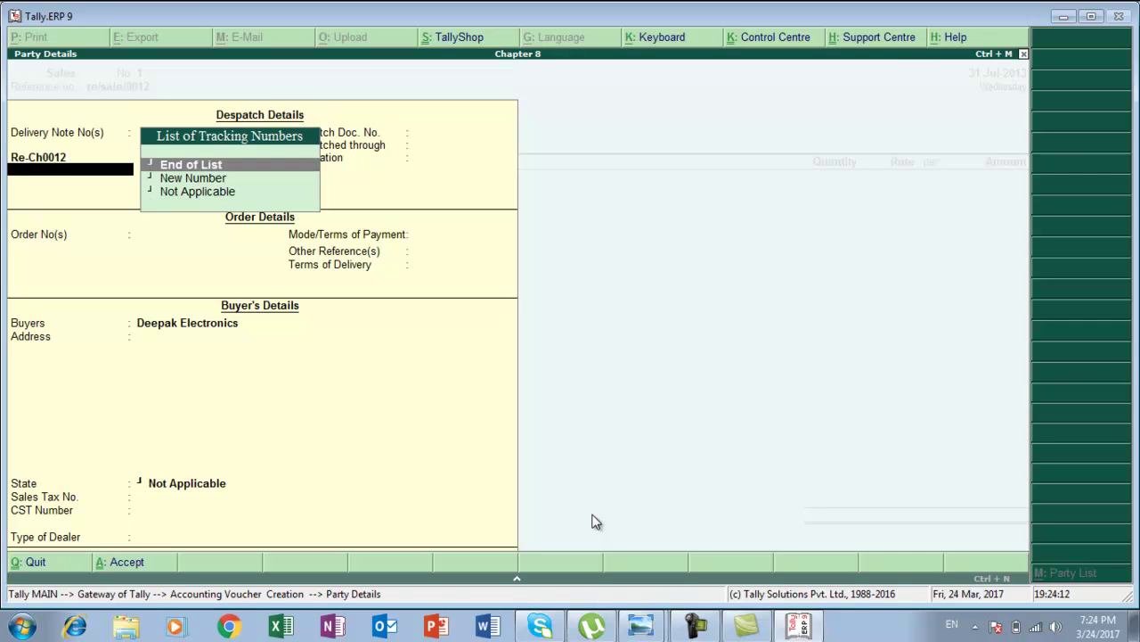
# Complete the party details with state and dealer type left Not Applicable, and use Sale as the sales ledger.
pyautogui.press('Return')
pyautogui.press('Return')
pyautogui.press('Return')
pyautogui.press('Return')
pyautogui.press('Return')
pyautogui.press('Return')
pyautogui.press('Return')
pyautogui.press('Return')
pyautogui.press('Return')
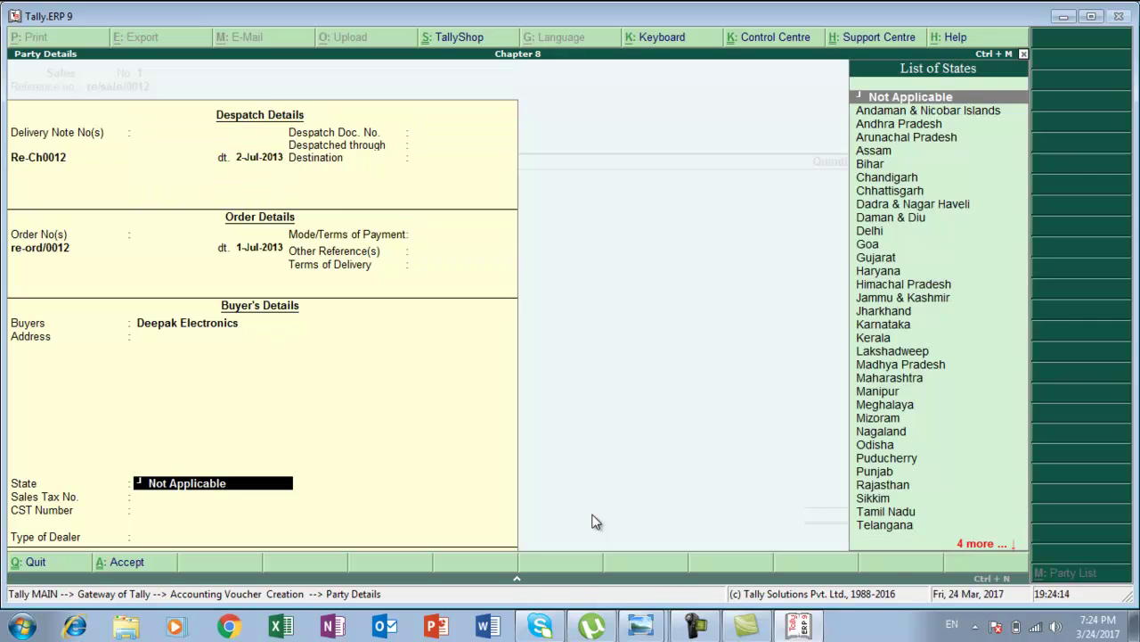
pyautogui.press('Return')
pyautogui.press('Return')
pyautogui.press('Return')
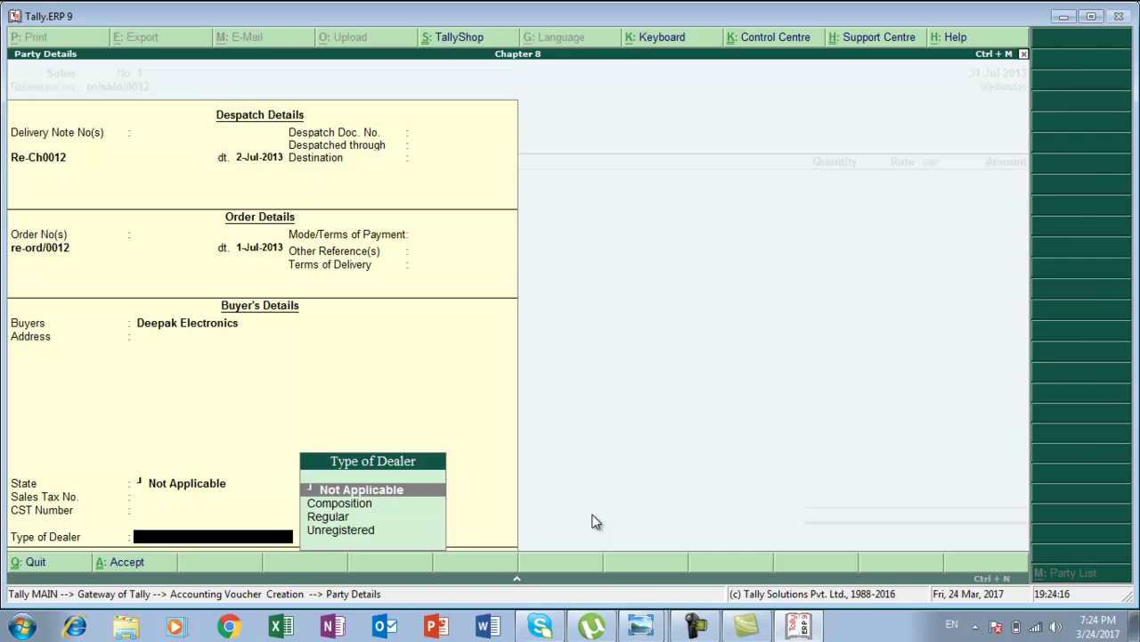
pyautogui.press('Return')
pyautogui.press('Return')
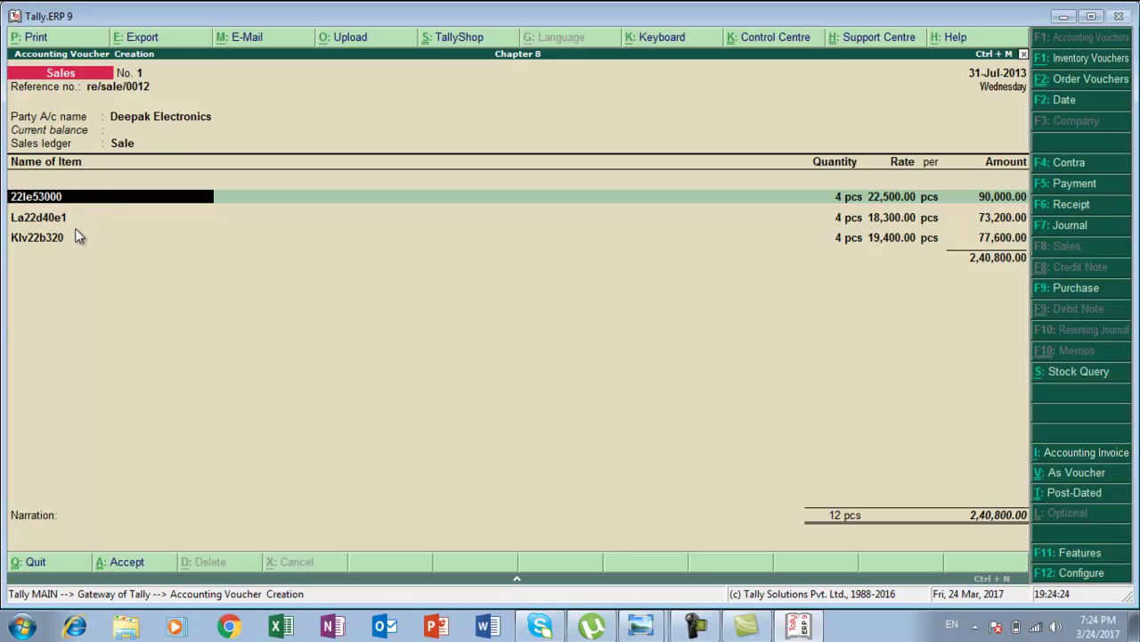
# Accept the Re-Ch0012 allocations for 22le53000 (4 pcs at 22,500.00) and La22d40e1 (4 pcs at 18,300.00).
pyautogui.press('Return')
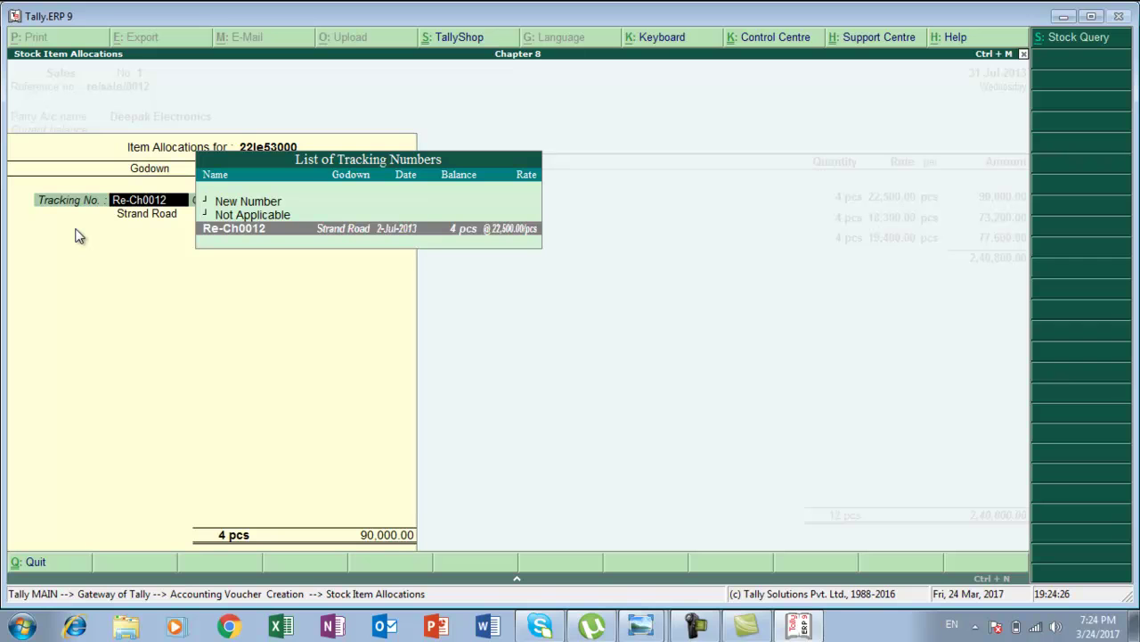
pyautogui.press('Return')
pyautogui.press('Return')
pyautogui.press('Return')
pyautogui.press('Return')
pyautogui.press('Return')
pyautogui.press('Return')
pyautogui.press('Return')
pyautogui.press('Return')
pyautogui.press('Return')
pyautogui.press('Return')
pyautogui.press('Return')
pyautogui.press('Return')
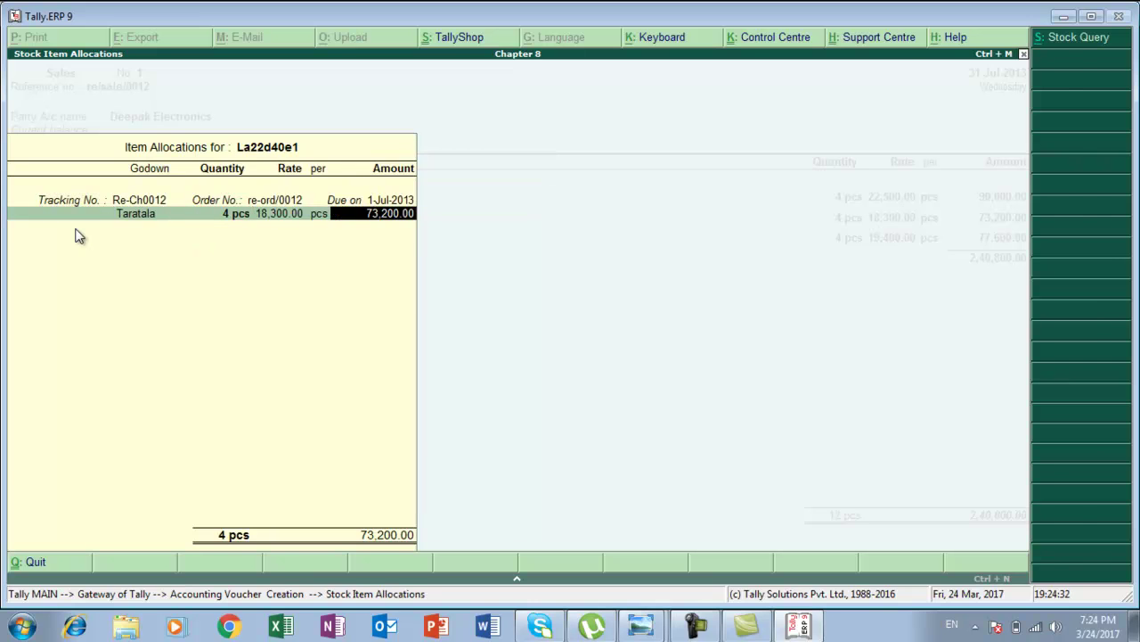
pyautogui.press('Return')
# Accept the Re-Ch0012 allocation of 4 pcs Klv22b320 at 19,400.00 and save the sales voucher without a narration.
pyautogui.press('Return')
pyautogui.press('Return')
pyautogui.press('Return')
pyautogui.press('Return')
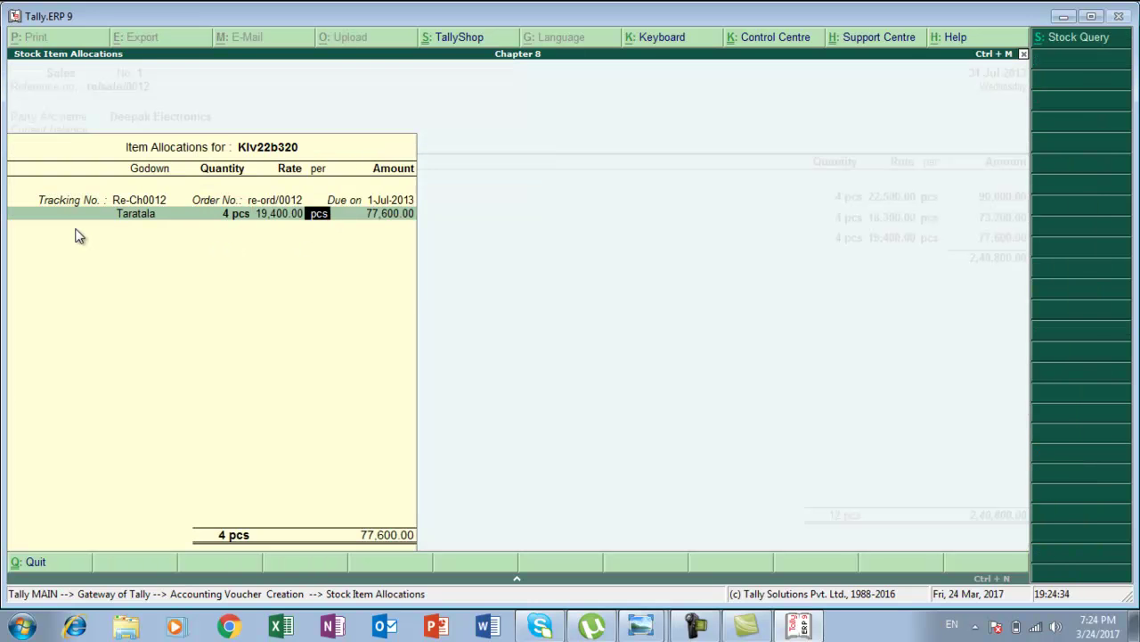
pyautogui.press('Return')
pyautogui.press('Return')
pyautogui.press('Return')
pyautogui.press('Return')
pyautogui.press('Return')
pyautogui.press('Return')
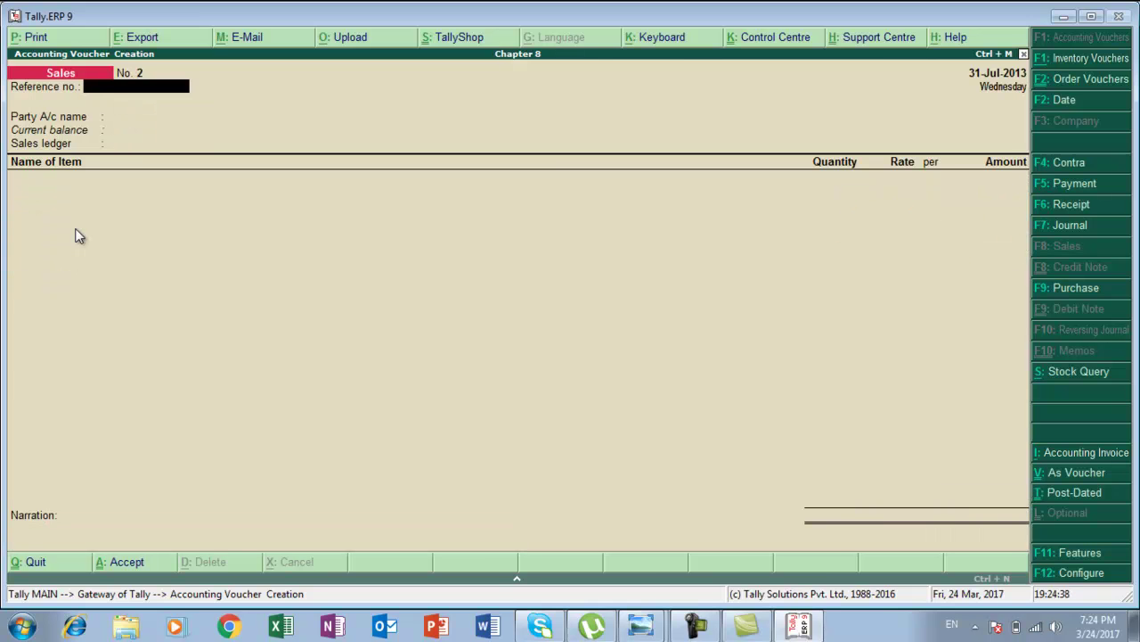
# Check assignment item 6, start a receipt voucher, and turn off single entry mode for payment/receipt/contra vouchers in its configuration.
pyautogui.hotkey('alt', 'Tab')
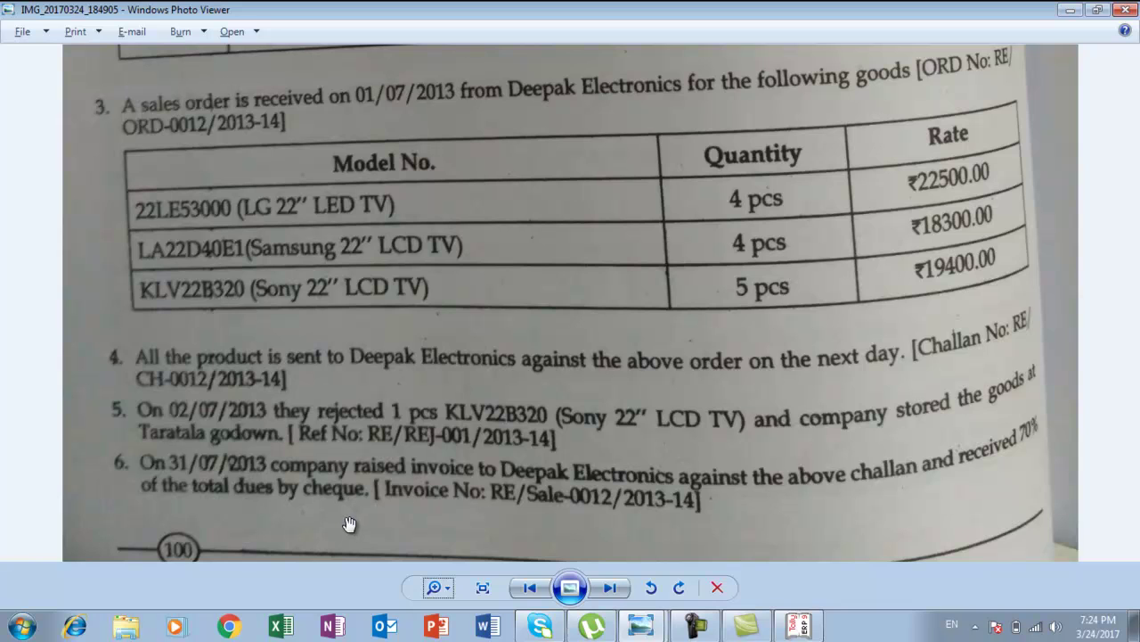
pyautogui.hotkey('alt', 'Tab')
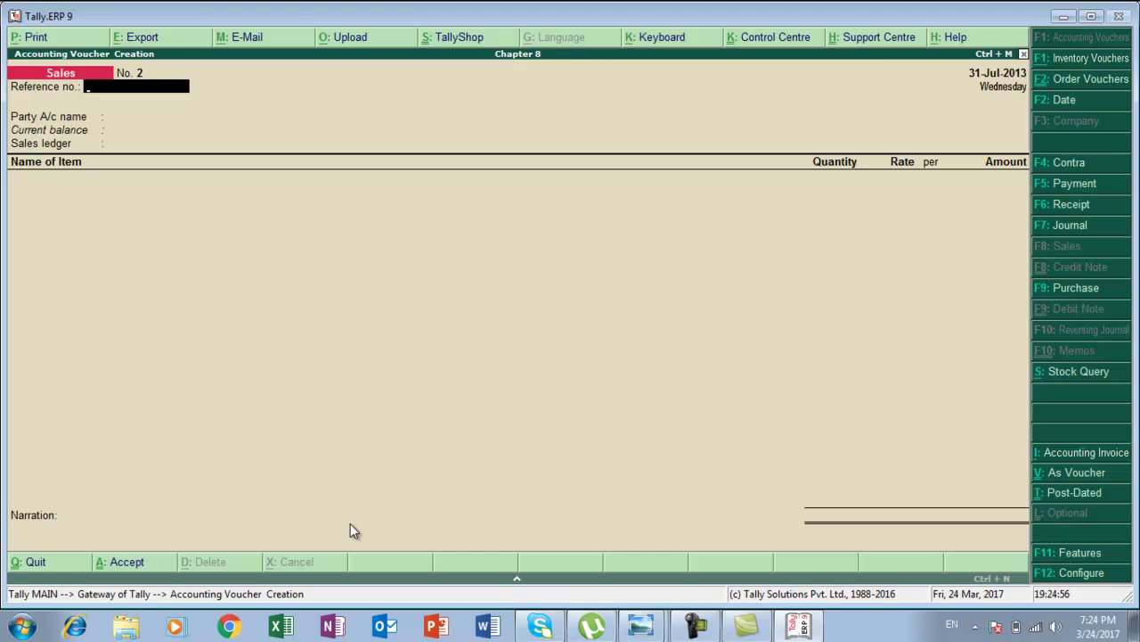
pyautogui.press('F6')
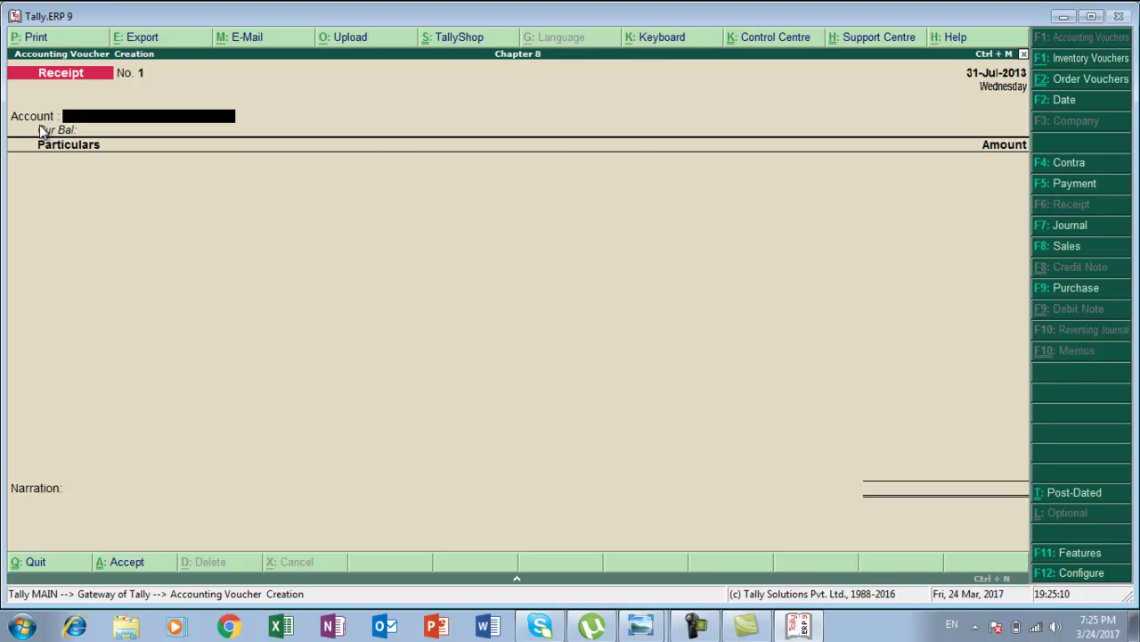
pyautogui.press('F12')
pyautogui.press('Return')
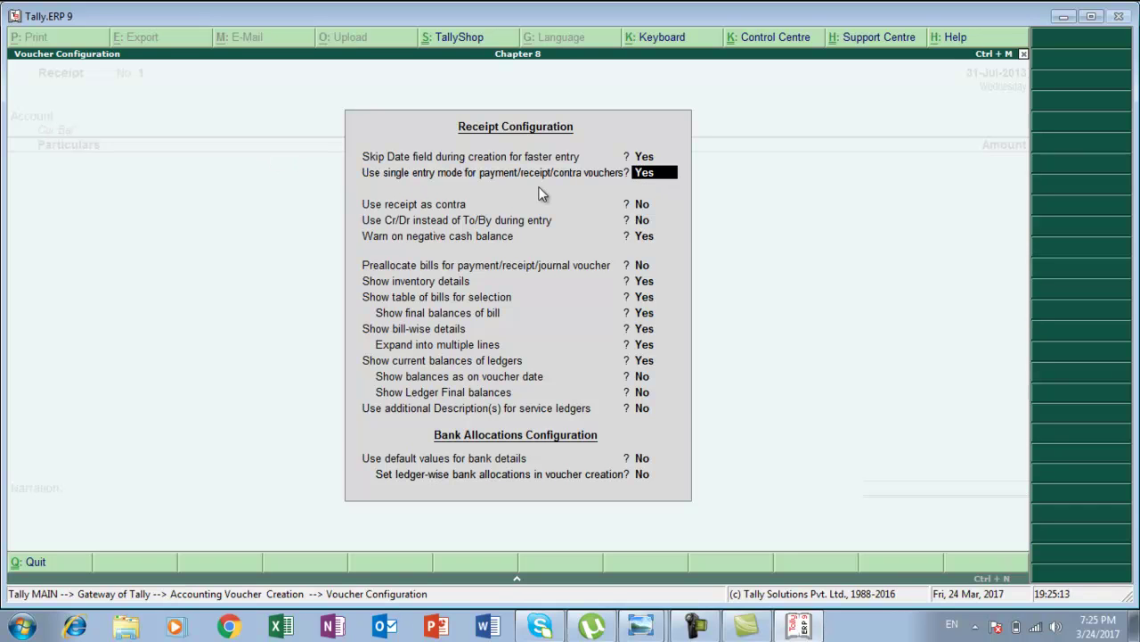
pyautogui.write('n')
pyautogui.press('Return')
pyautogui.press('Return')
pyautogui.press('Return')
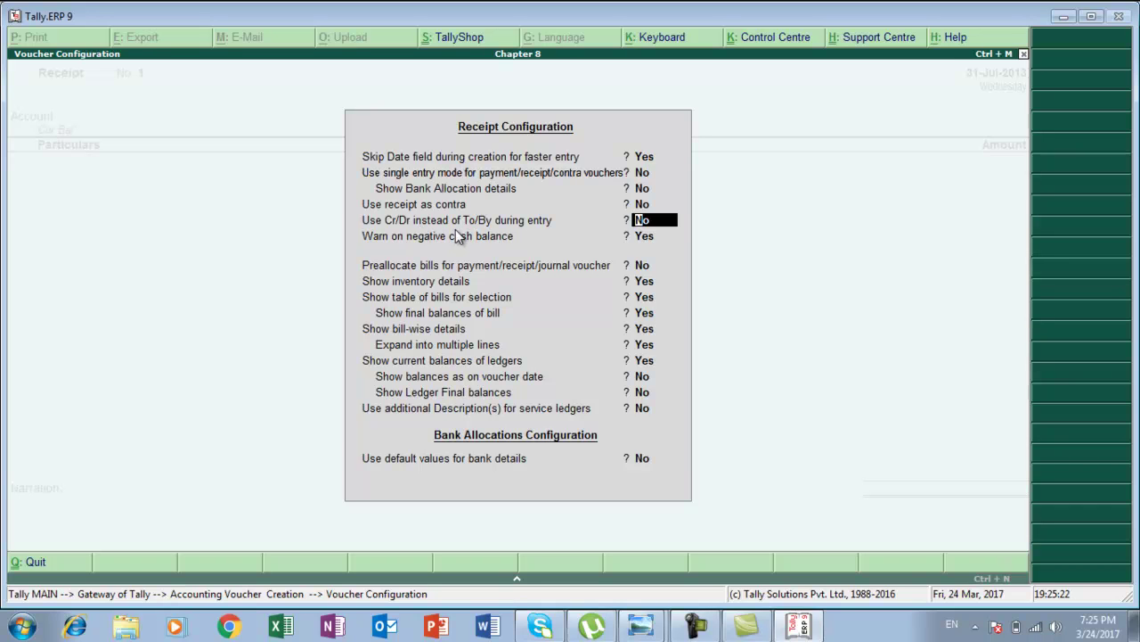
# Enable Cr/Dr instead of To/By during entry and accept the remaining receipt configuration options as they are.
pyautogui.write('y')
pyautogui.press('Return')
pyautogui.press('Return')
pyautogui.press('Return')
pyautogui.press('Return')
pyautogui.press('Return')
pyautogui.press('Return')
pyautogui.press('Return')
pyautogui.press('Return')
pyautogui.press('Return')
pyautogui.press('Return')
pyautogui.press('Return')
pyautogui.press('Return')
pyautogui.press('Return')
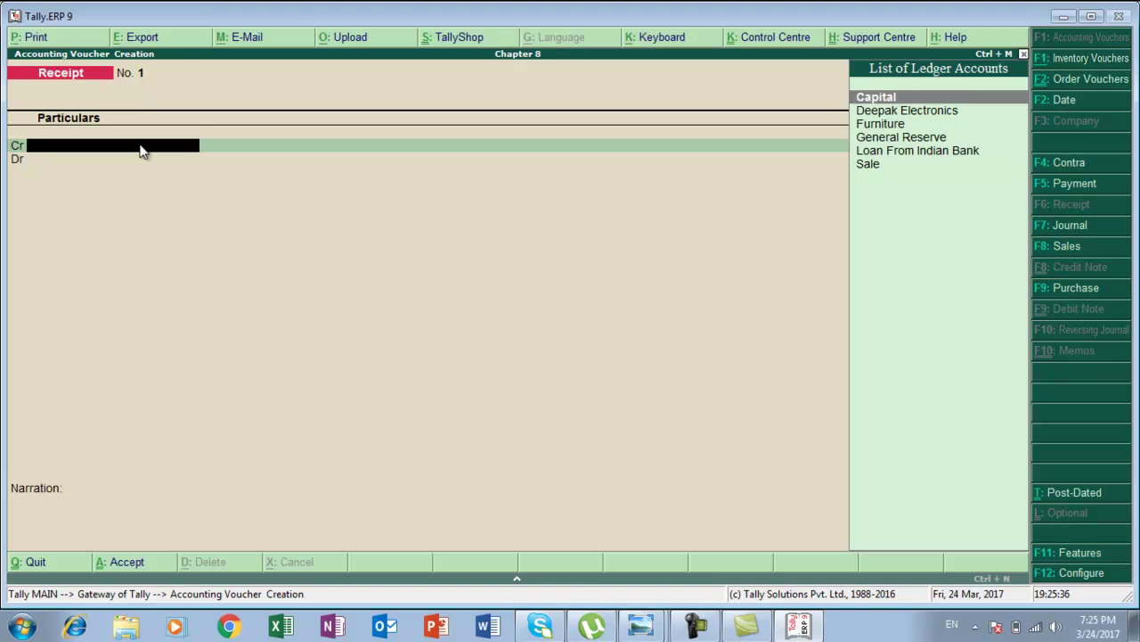
# Credit Deepak Electronics in the receipt with 1,68,560.00, calculated as 240800*70%.
pyautogui.press('Down')
pyautogui.press('Return')
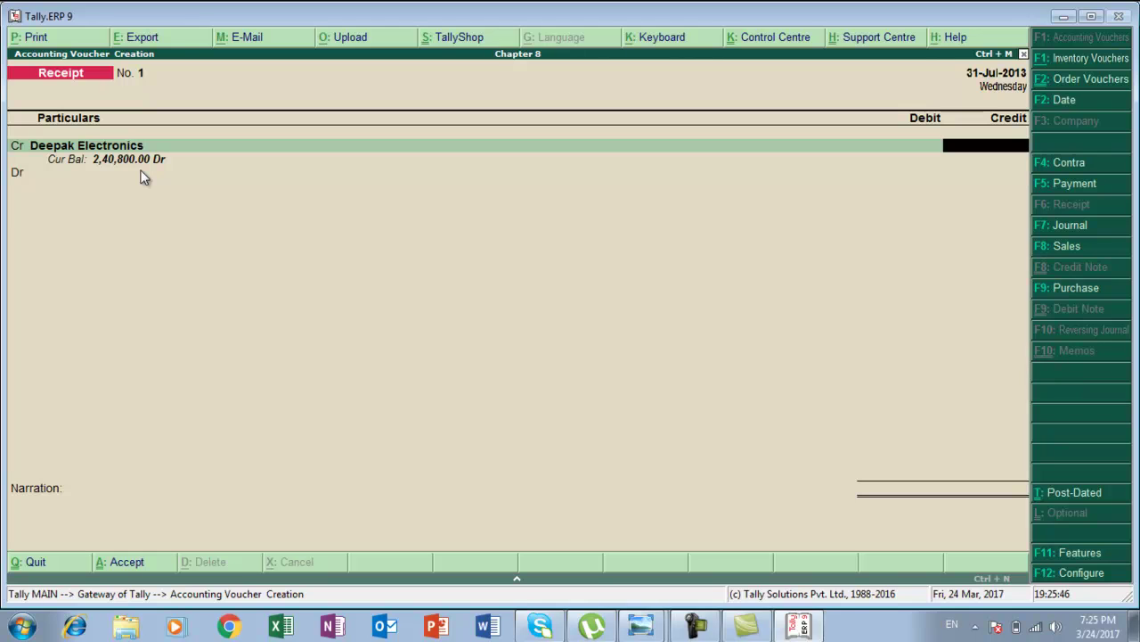
pyautogui.hotkey('alt', 'Tab')
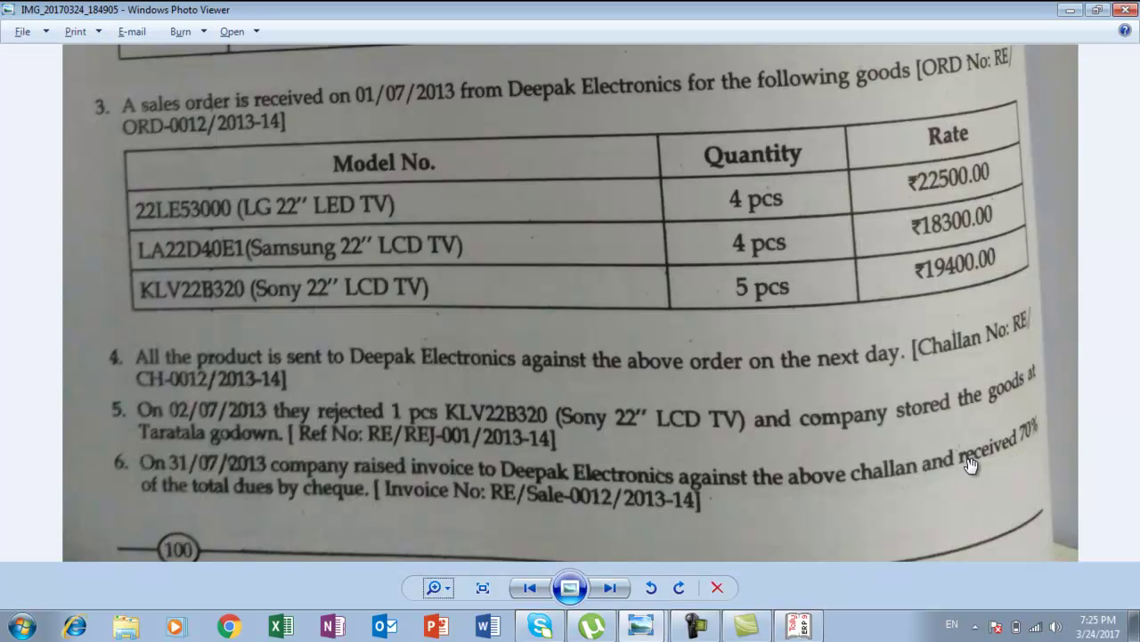
pyautogui.hotkey('alt', 'Tab')
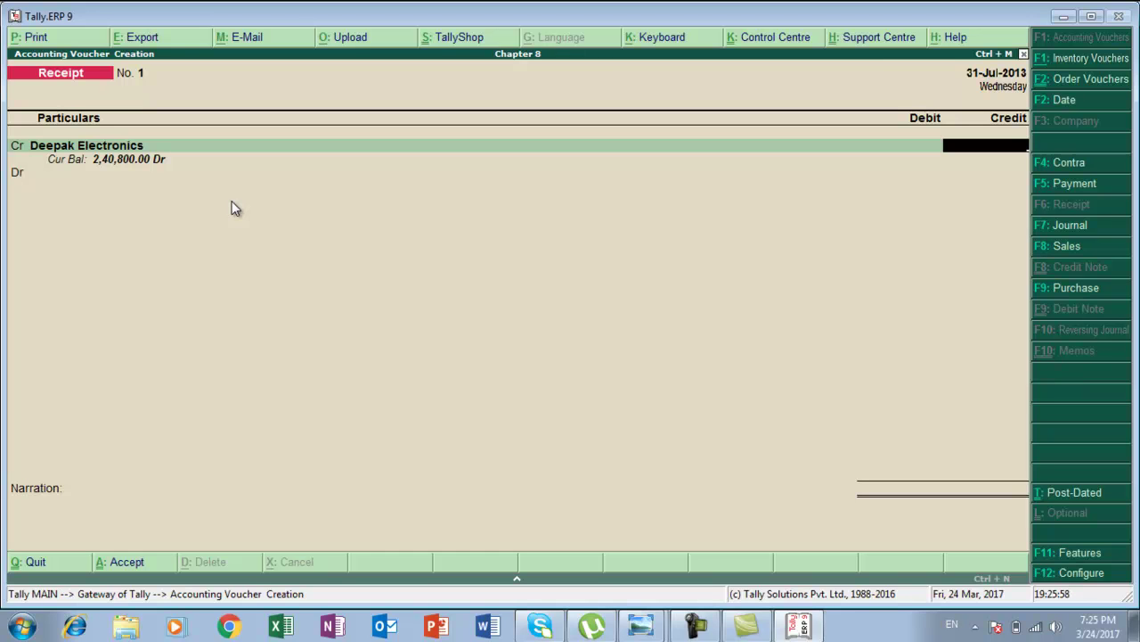
pyautogui.hotkey('ctrl', 'n')
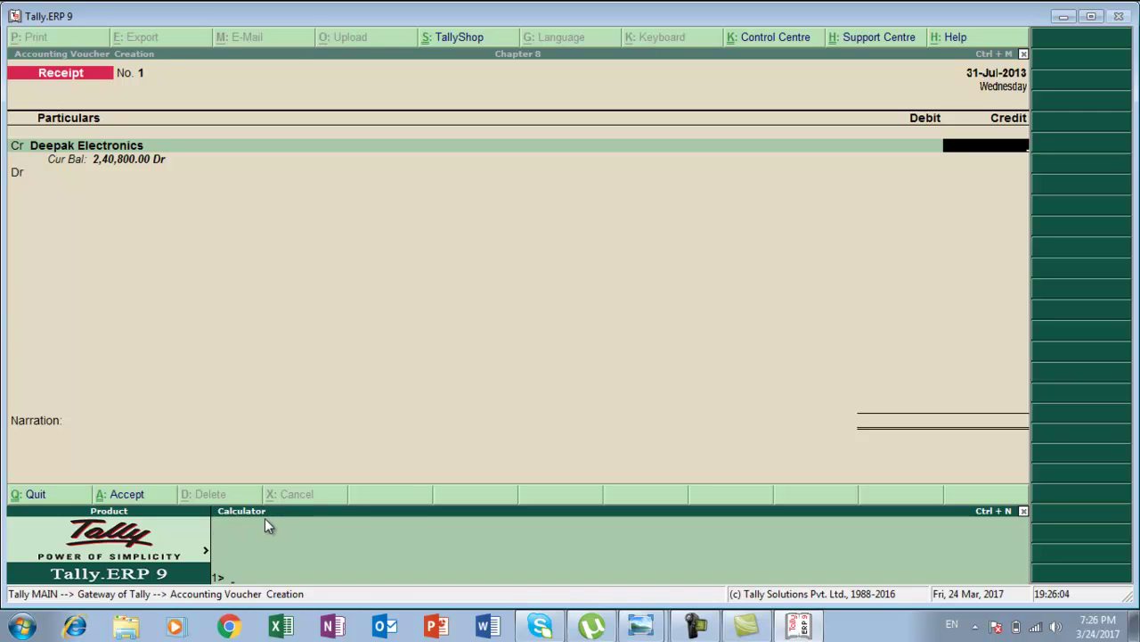
pyautogui.write('2')
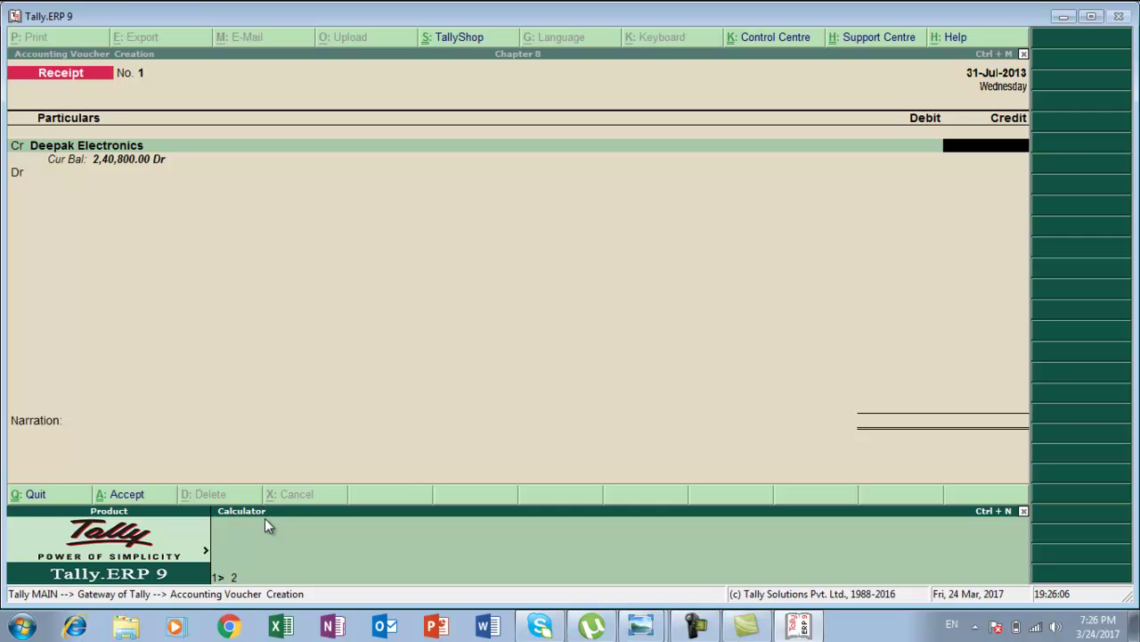
pyautogui.write('40800*70%')
pyautogui.press('Return')
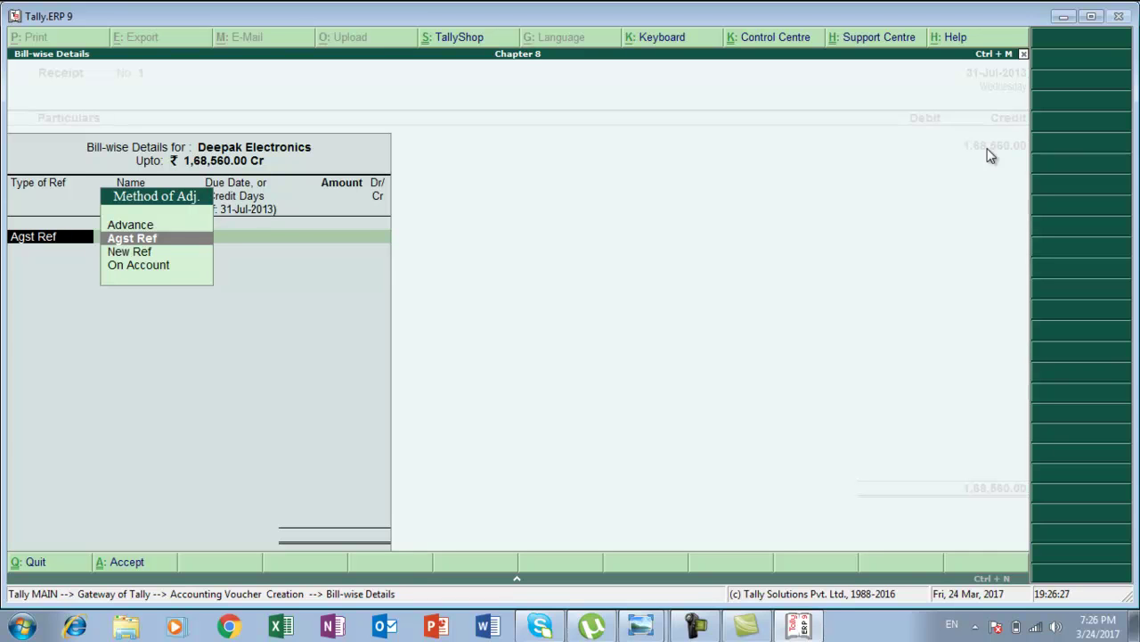
# Allocate the 1,68,560.00 credit as Agst Ref to Deepak Electronics' pending bill 1.
pyautogui.press('Return')
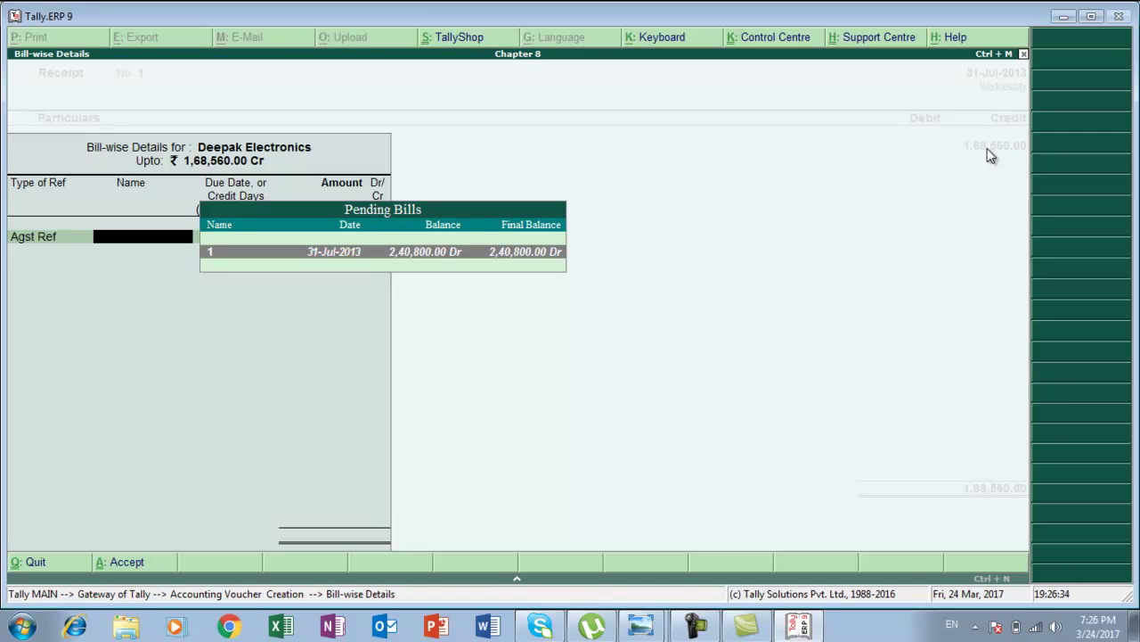
pyautogui.press('Return')
pyautogui.press('Return')
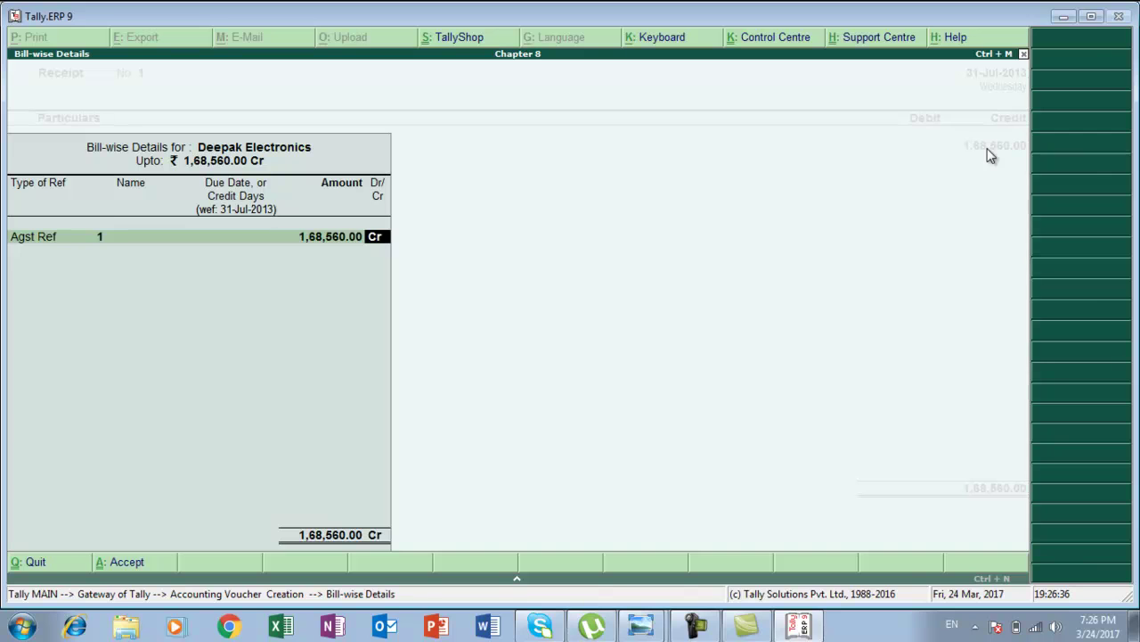
pyautogui.press('Return')
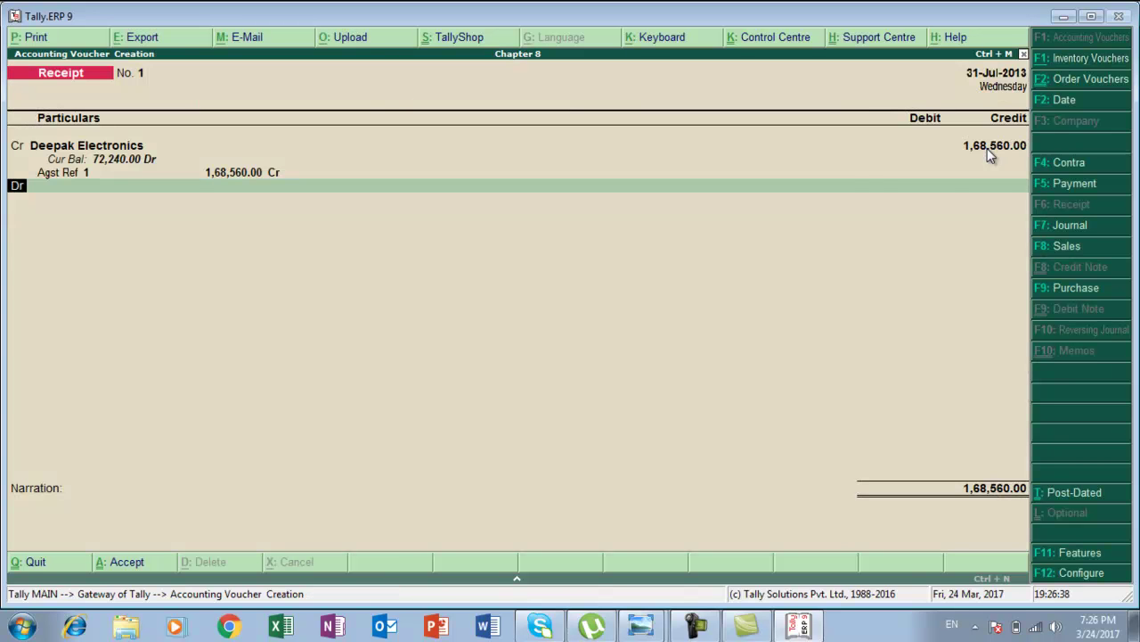
# Debit Hdfc Bank with 1,68,560.00 in the receipt voucher.
pyautogui.press('Return')
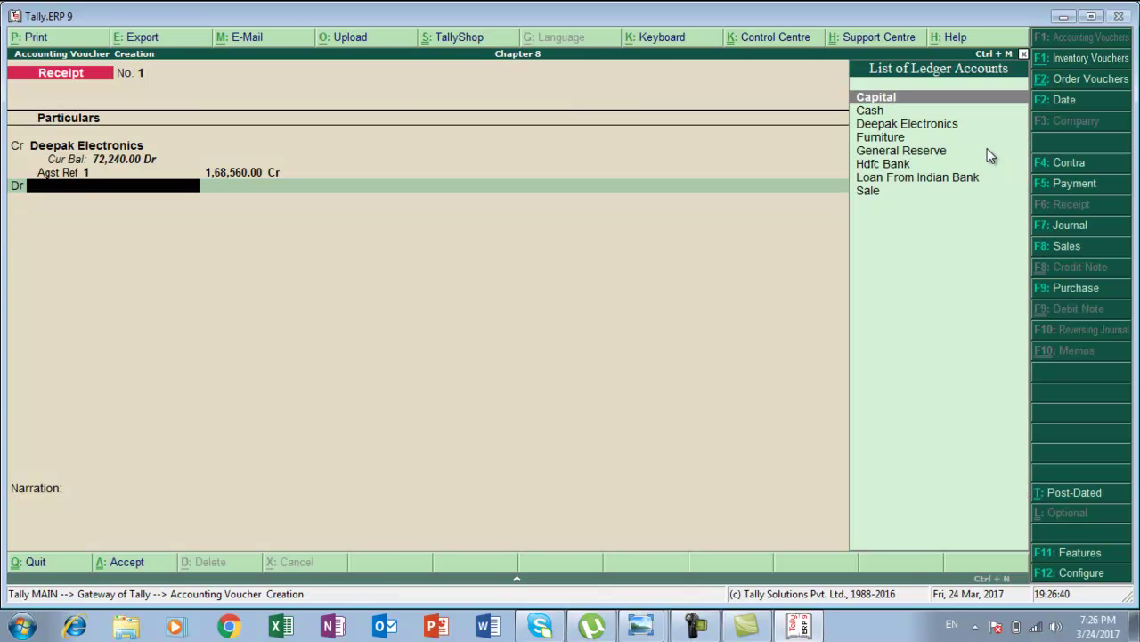
pyautogui.press('Down')
pyautogui.press('Down')
pyautogui.press('Down')
pyautogui.press('Down')
pyautogui.press('Down')
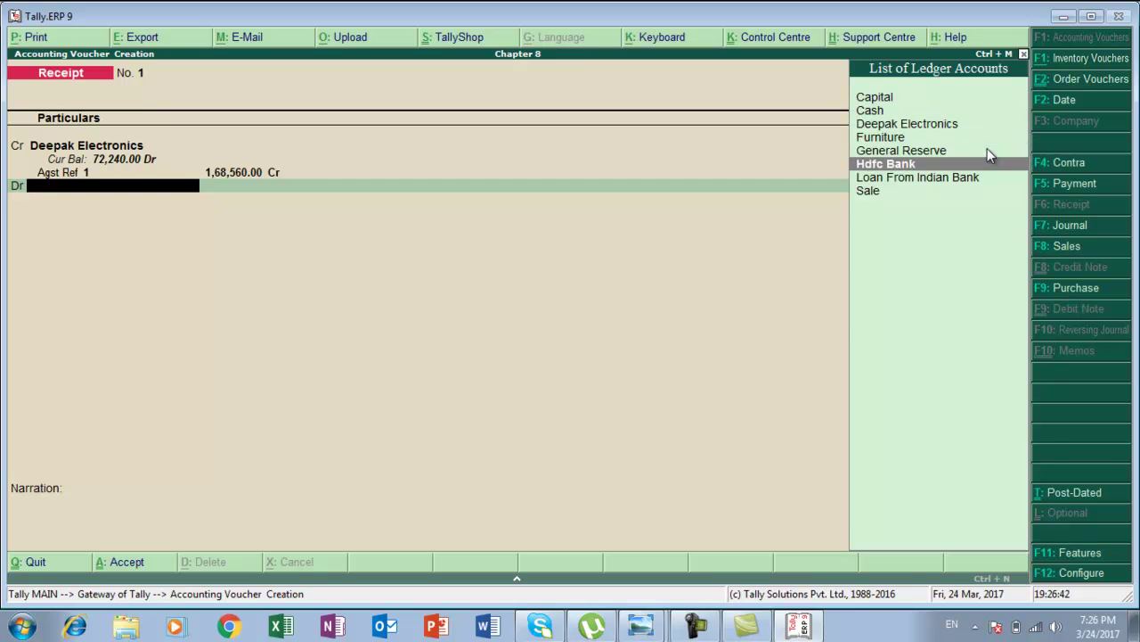
pyautogui.press('Return')
pyautogui.press('Return')
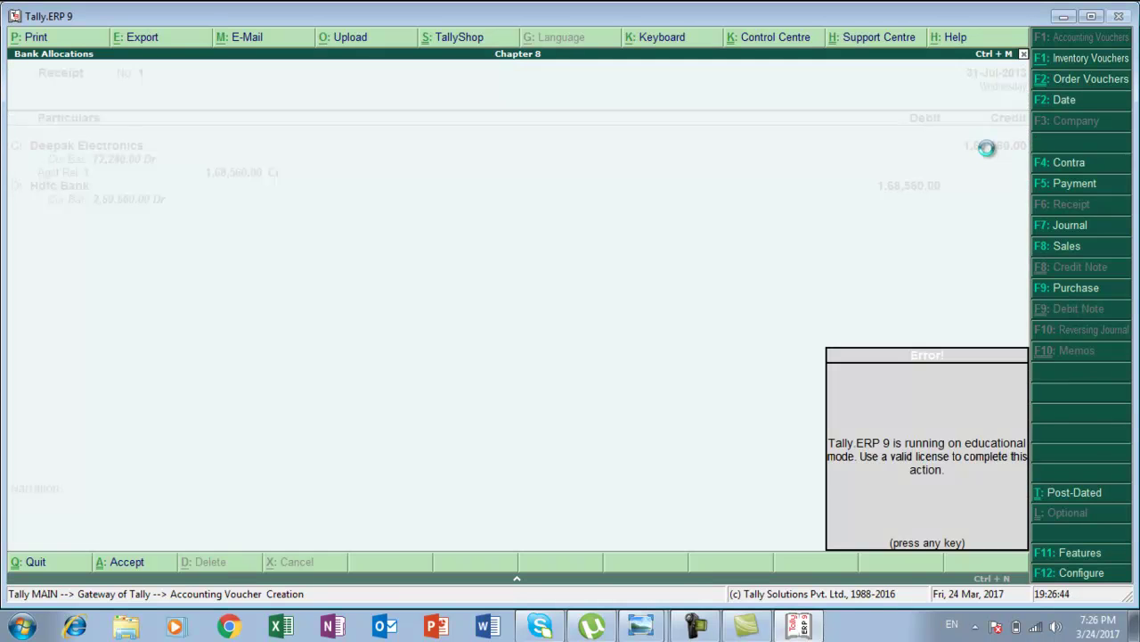
# Accept the bank allocation as it stands and save the receipt voucher without a narration.
pyautogui.press('Return')
pyautogui.press('Return')
pyautogui.press('Return')
pyautogui.press('Return')
pyautogui.press('Return')
pyautogui.press('Return')
pyautogui.press('Return')
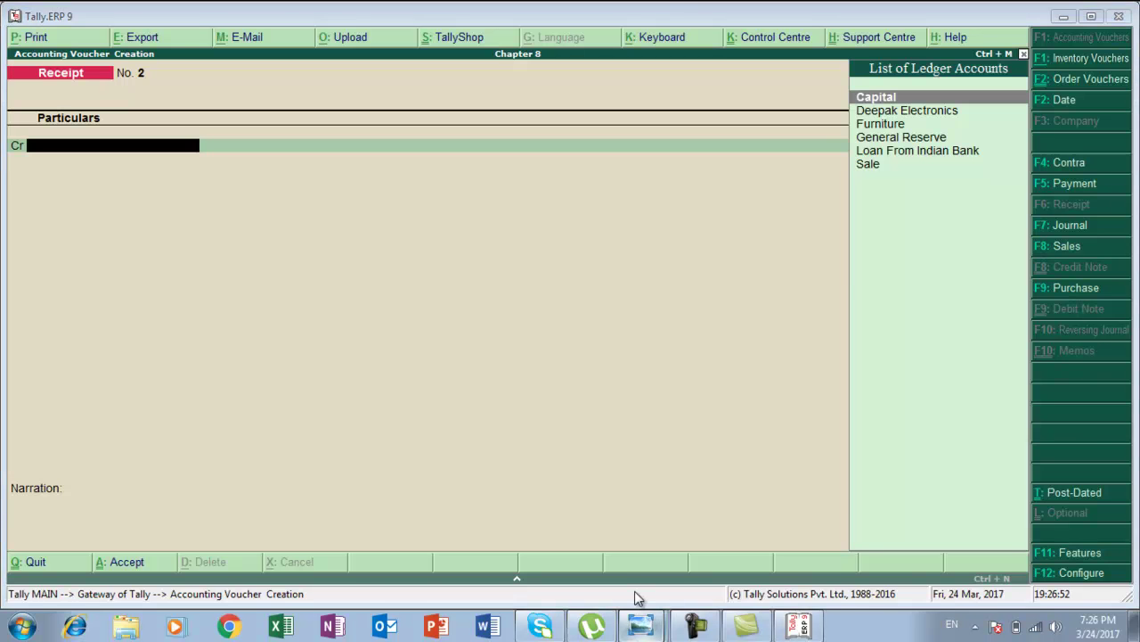
# Consult item 7 on the next assignment page and start a purchase voucher dated 1-Aug-2013.
pyautogui.hotkey('alt', 'Tab')
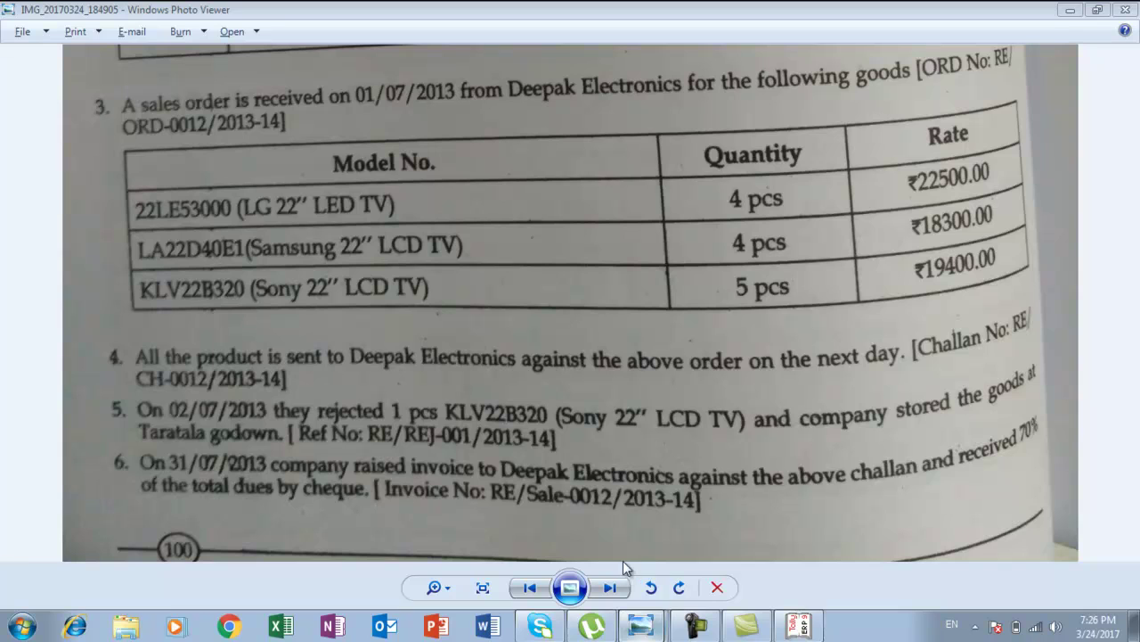
pyautogui.press('Right')
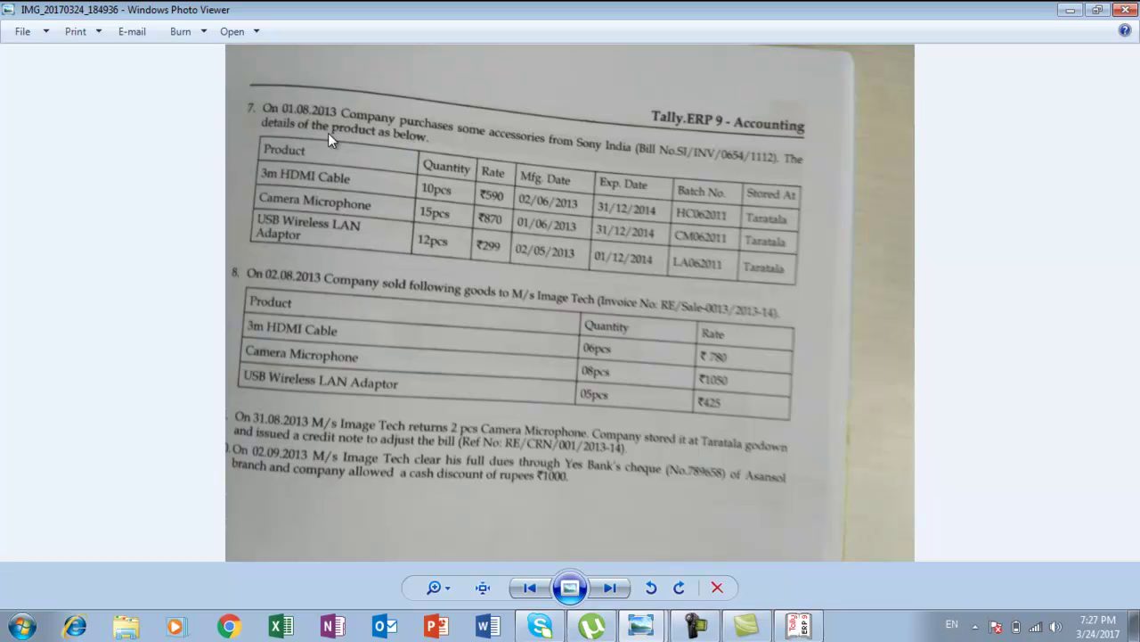
pyautogui.press('Left')
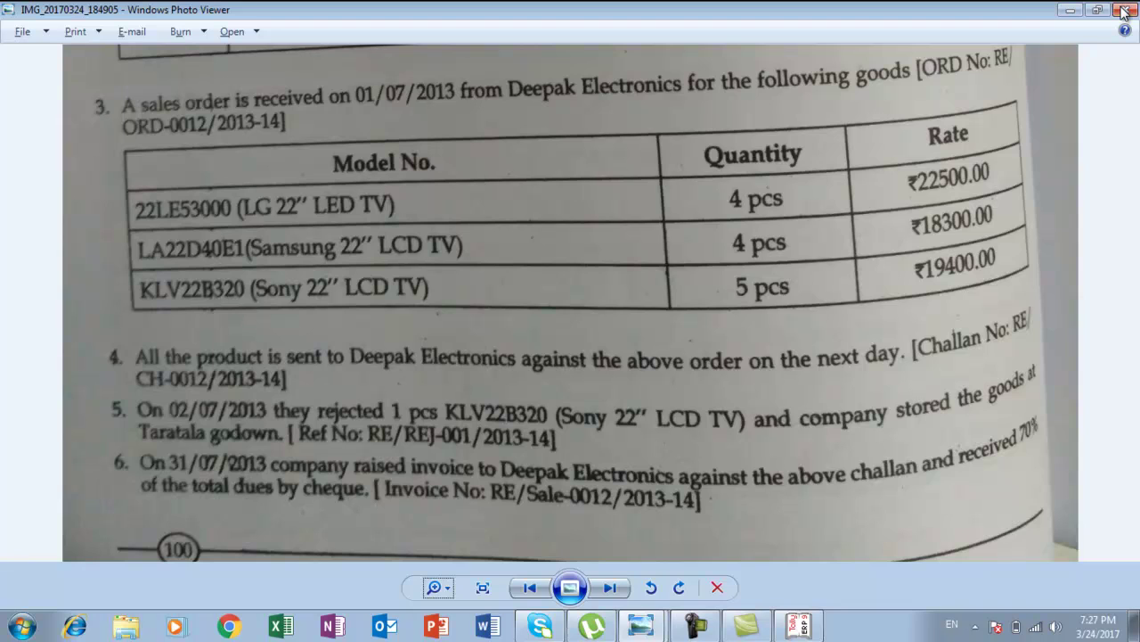
pyautogui.press('Right')
pyautogui.hotkey('alt', 'Tab')
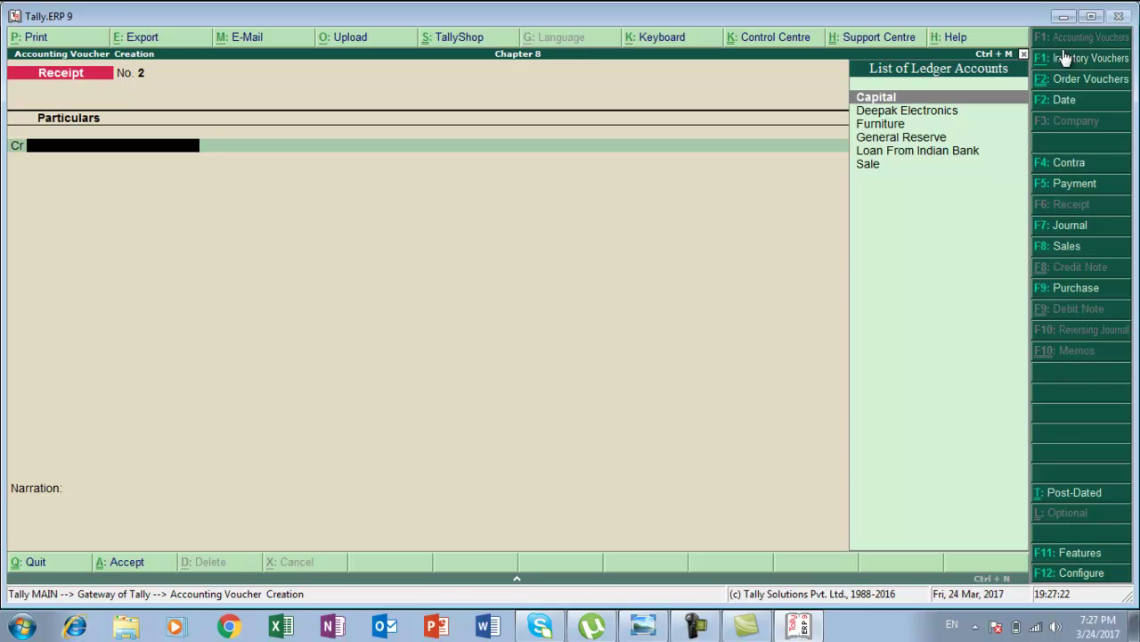
pyautogui.click(1065, 288)
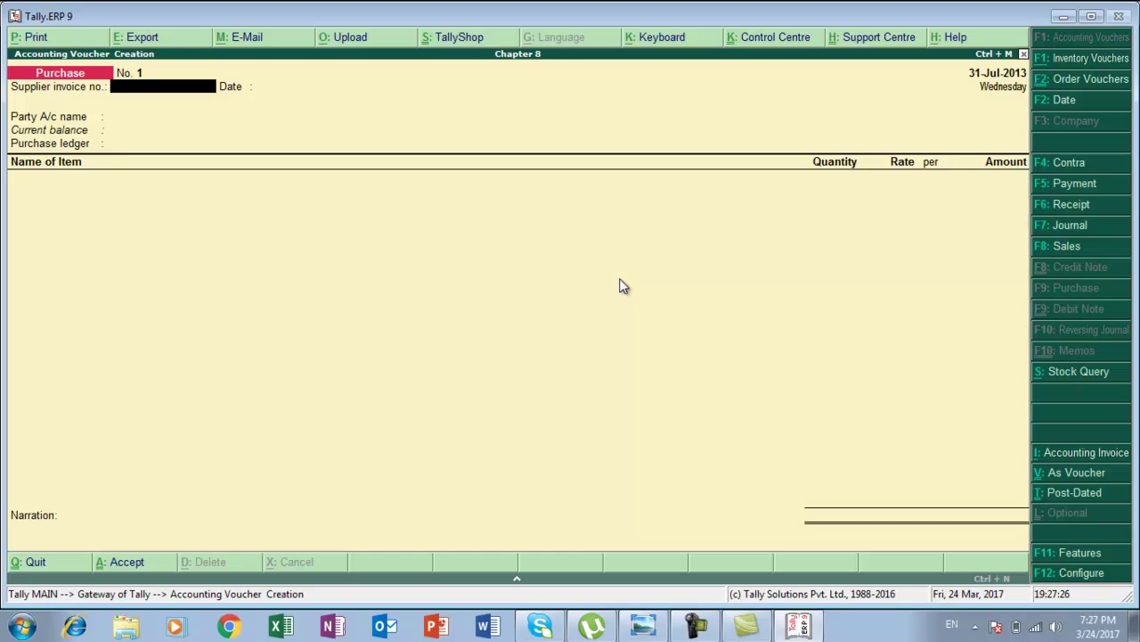
pyautogui.press('F2')
pyautogui.write('1-8')
pyautogui.press('Return')
# Enter sl/inv/0654 as the purchase's supplier invoice number and accept 1-Aug-2013 as its date.
pyautogui.hotkey('alt', 'Tab')
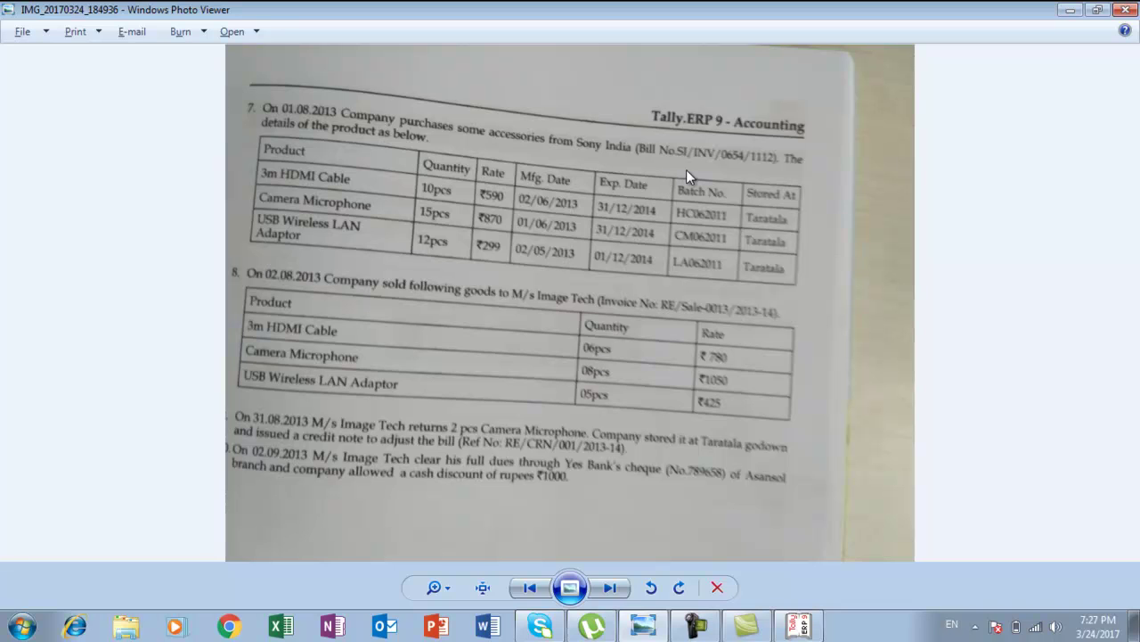
pyautogui.hotkey('alt', 'Tab')
pyautogui.write('sl/inv/')
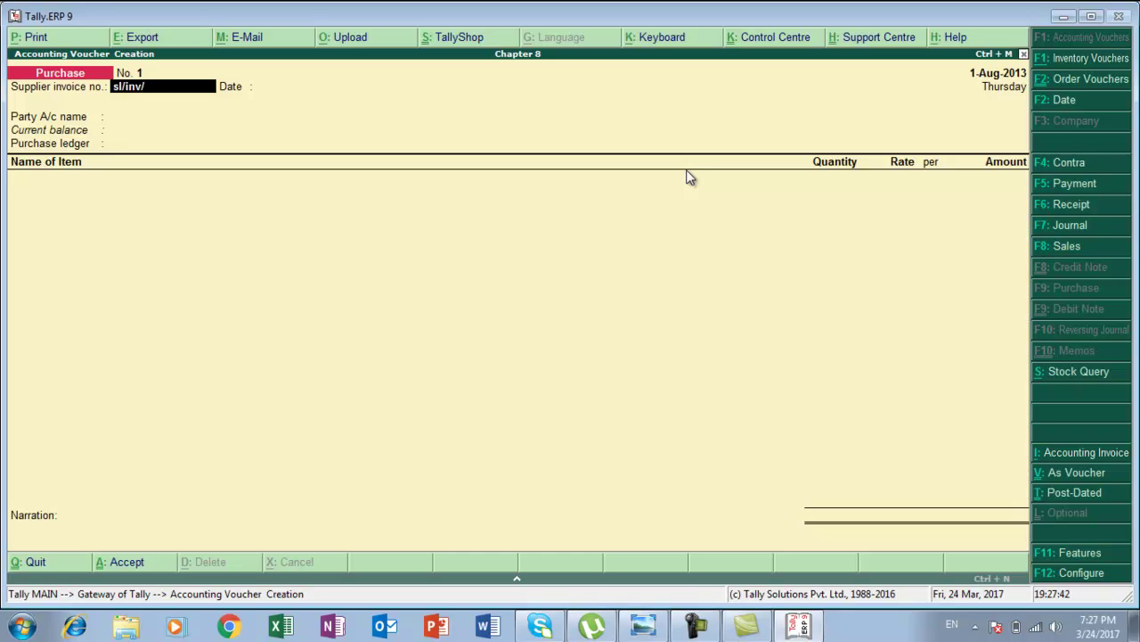
pyautogui.write('0654')
pyautogui.press('Return')
pyautogui.press('Return')
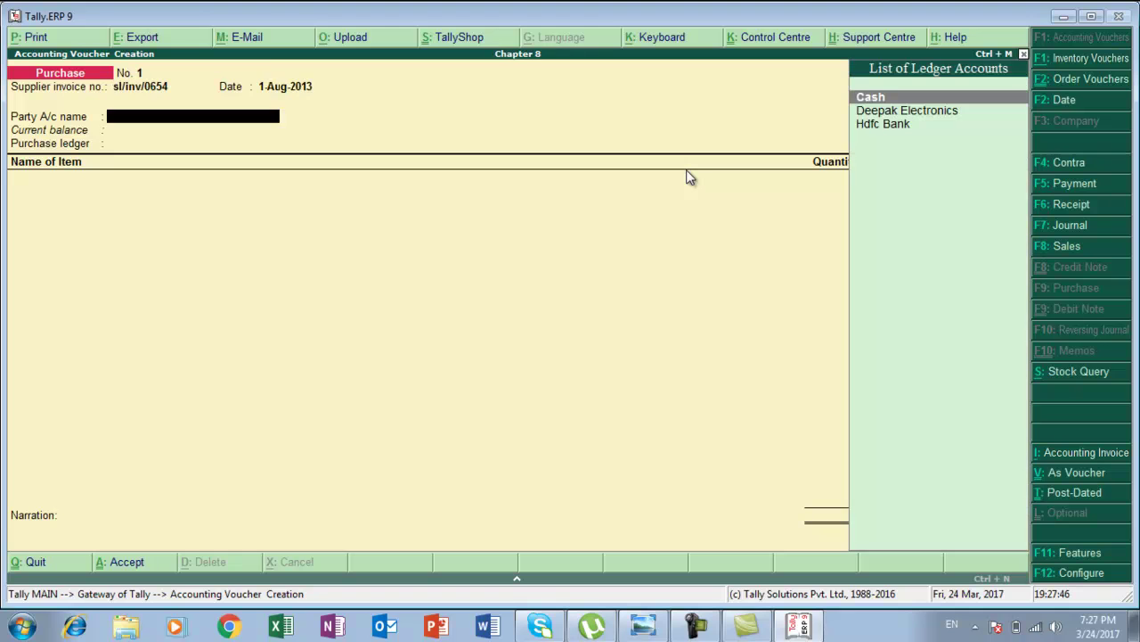
# Consult item 7 of the enlarged assignment photo and start a party ledger named Sony India from the purchase voucher.
pyautogui.hotkey('alt', 'Tab')
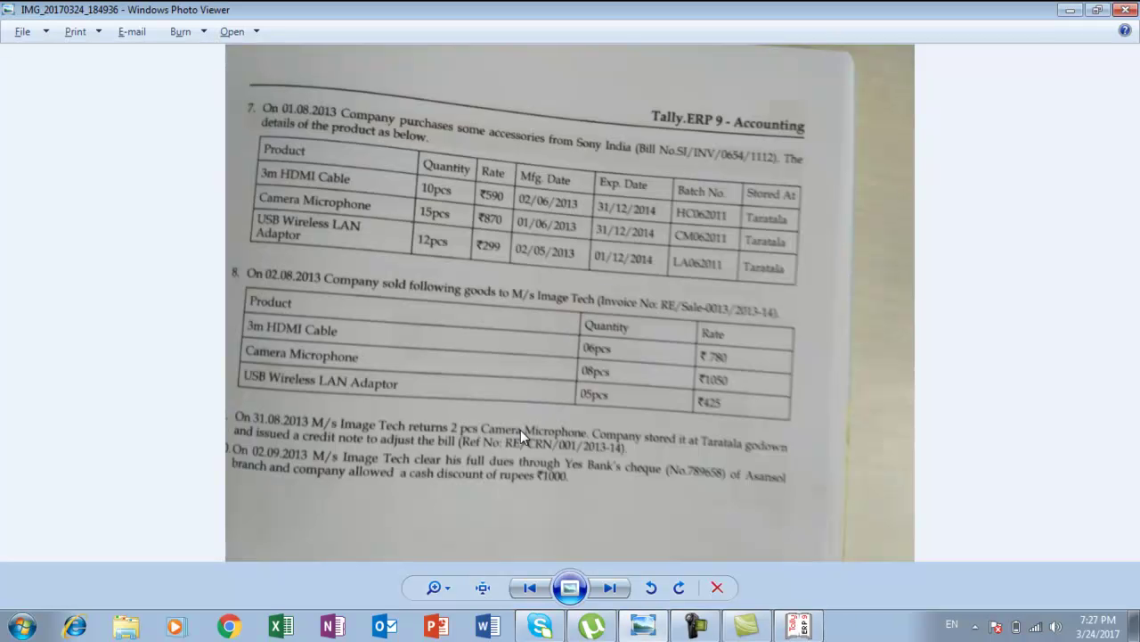
pyautogui.click(447, 583)
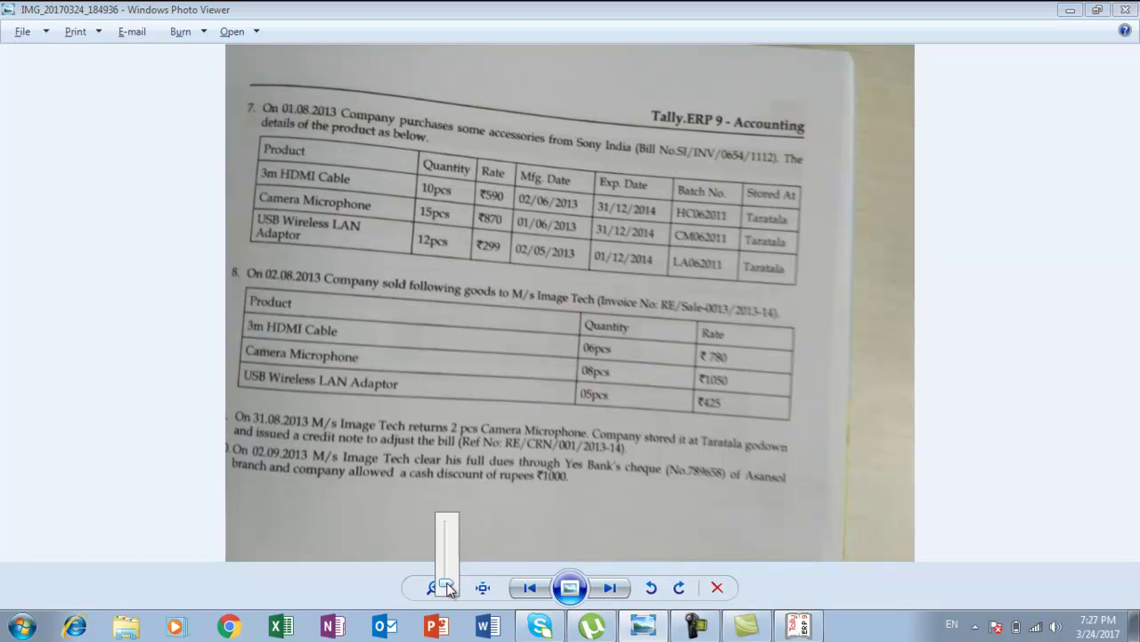
pyautogui.moveTo(446, 586); pyautogui.dragTo(446, 571)
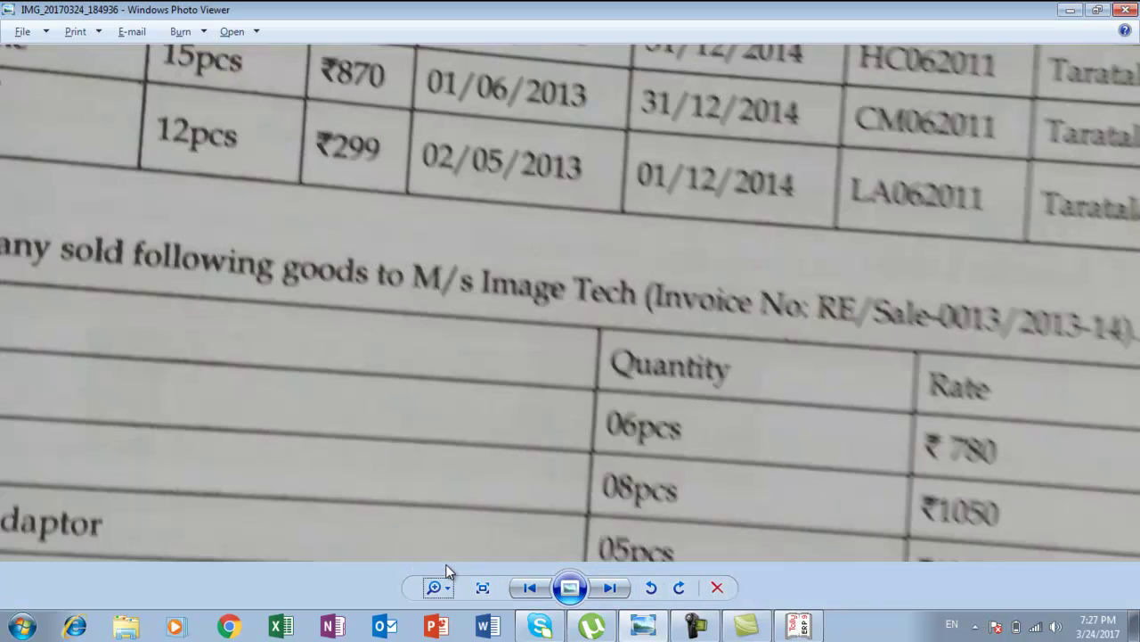
pyautogui.click(446, 585)
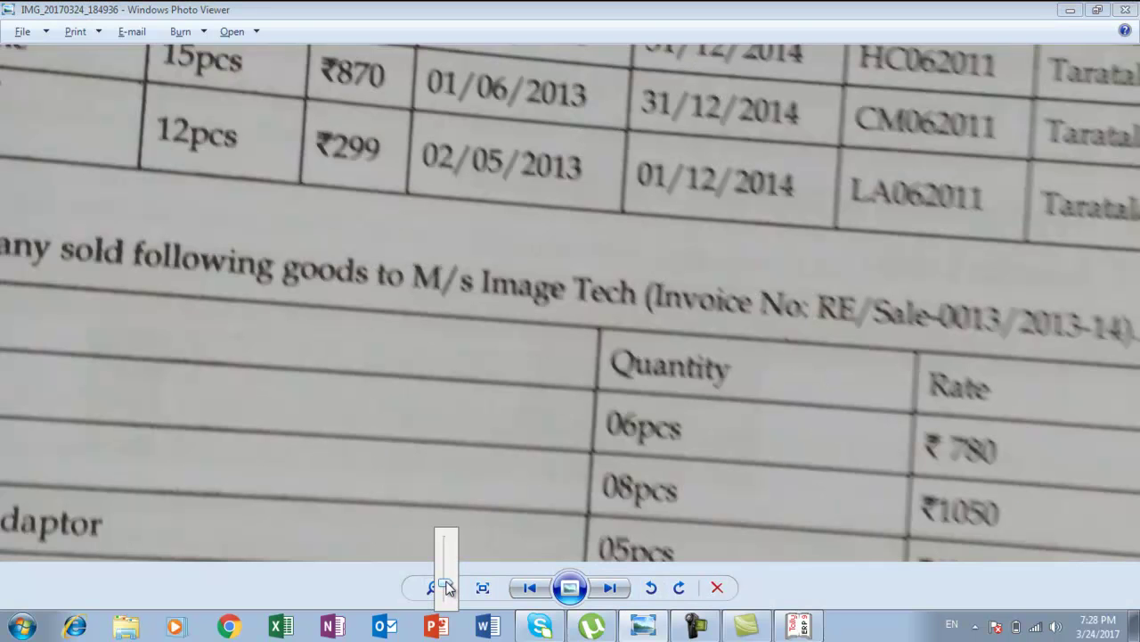
pyautogui.moveTo(447, 586); pyautogui.dragTo(446, 586)
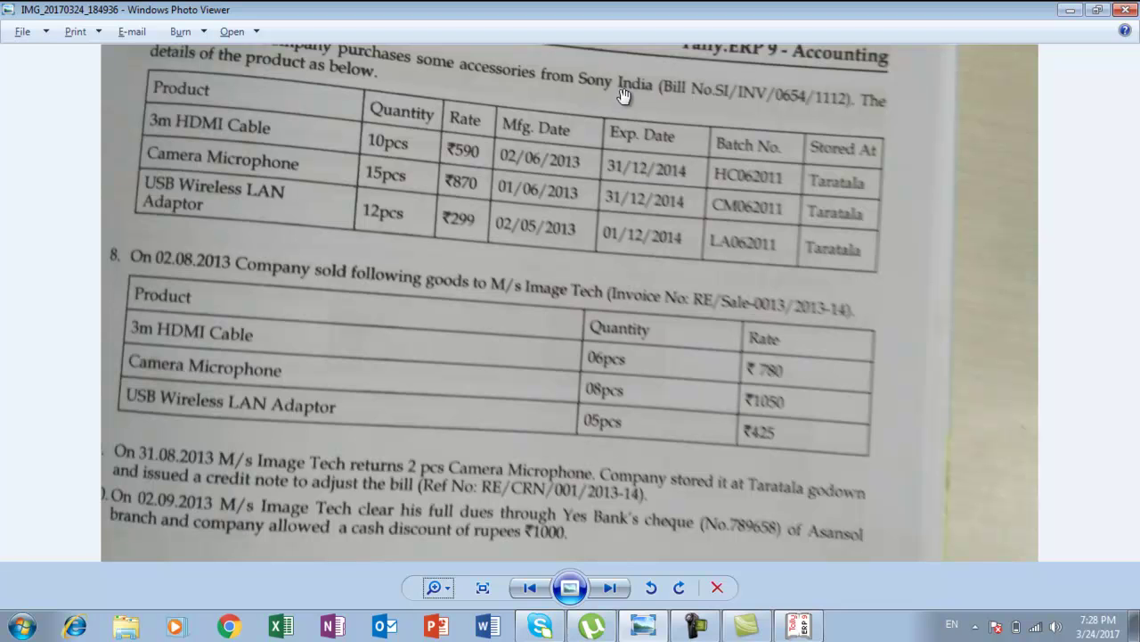
pyautogui.hotkey('alt', 'Tab')
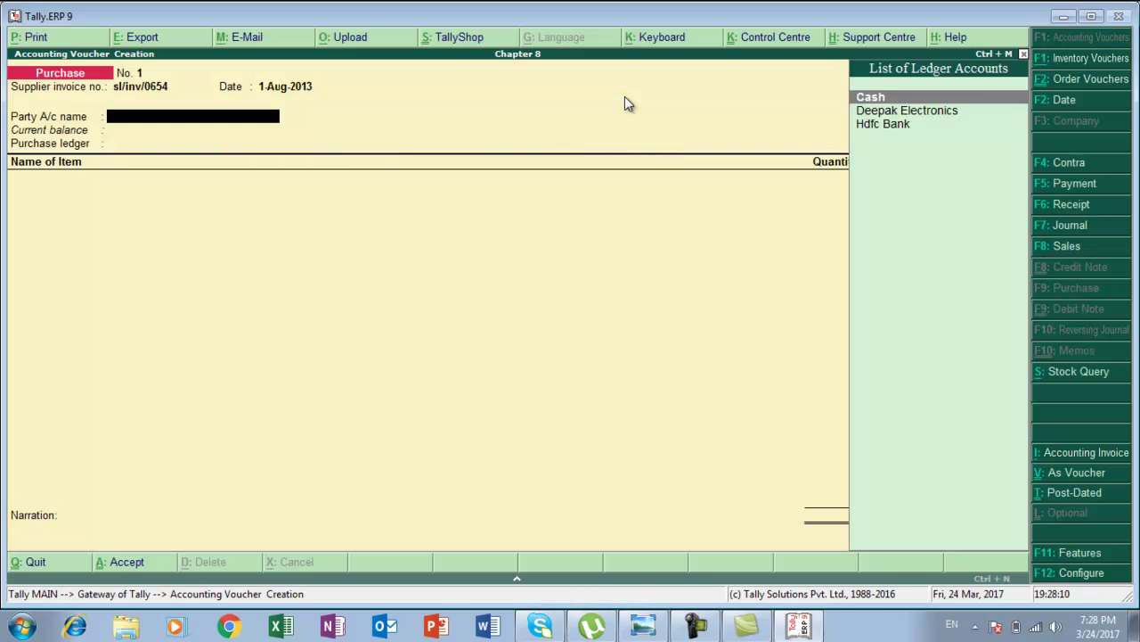
pyautogui.hotkey('alt', 'c')
pyautogui.write('Sony India')
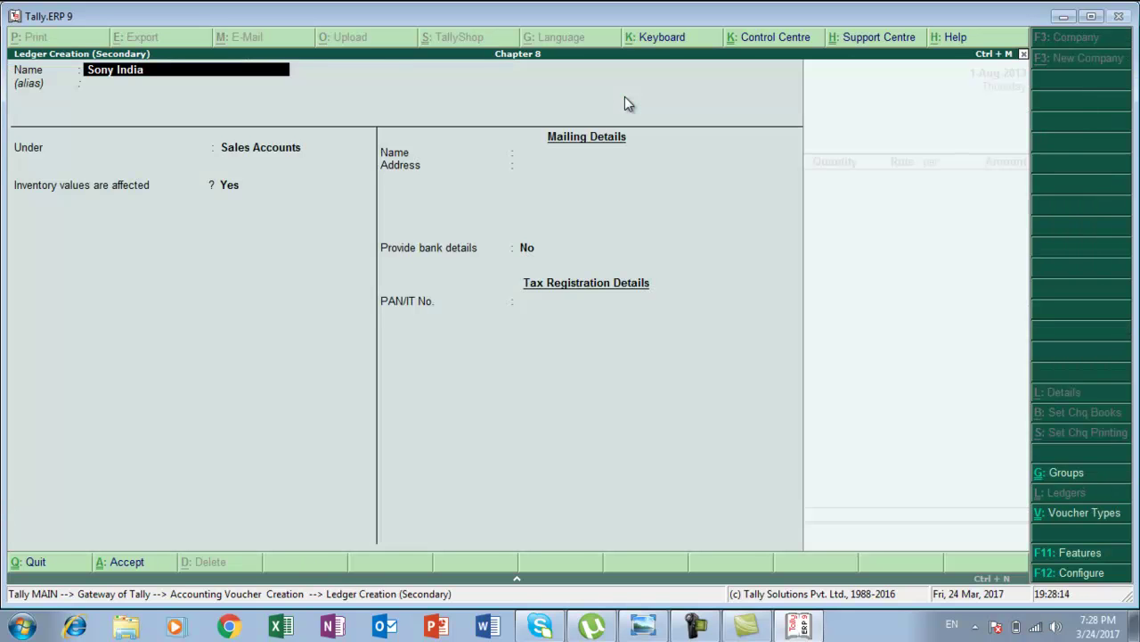
pyautogui.press('Return')
pyautogui.press('Return')
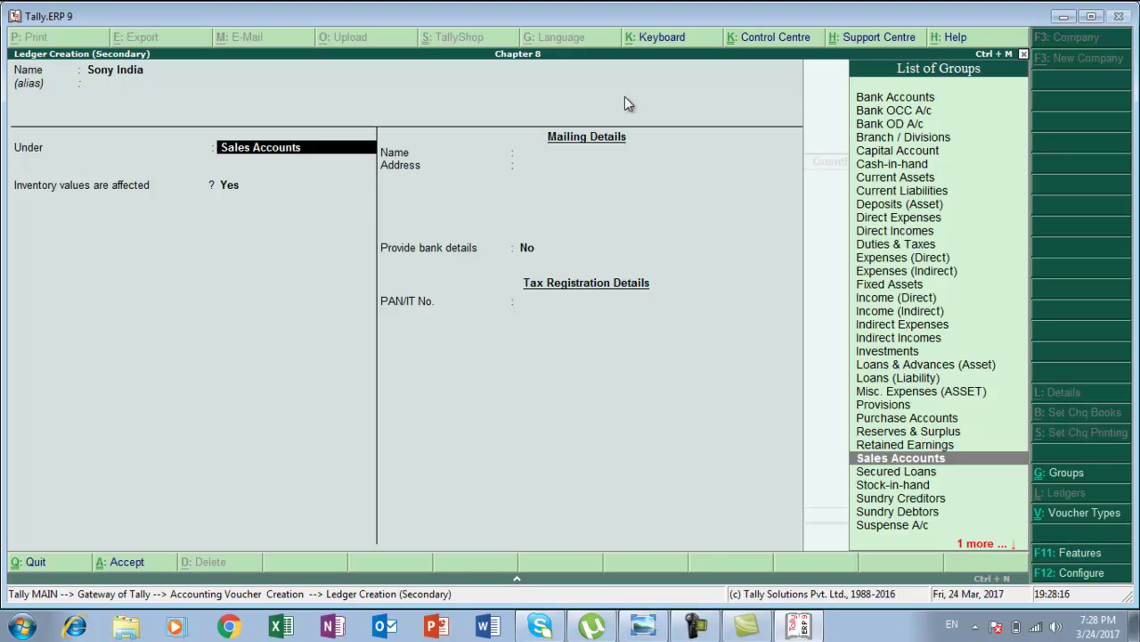
# Place the Sony India ledger under the Sundry Creditors group.
pyautogui.write('S')
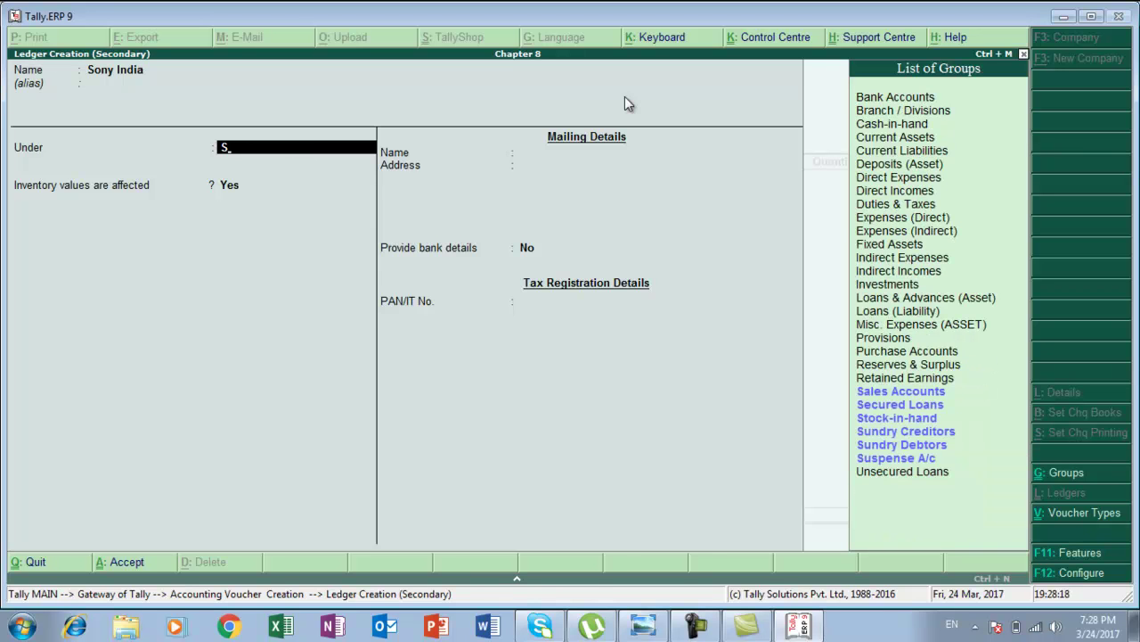
pyautogui.write('e')
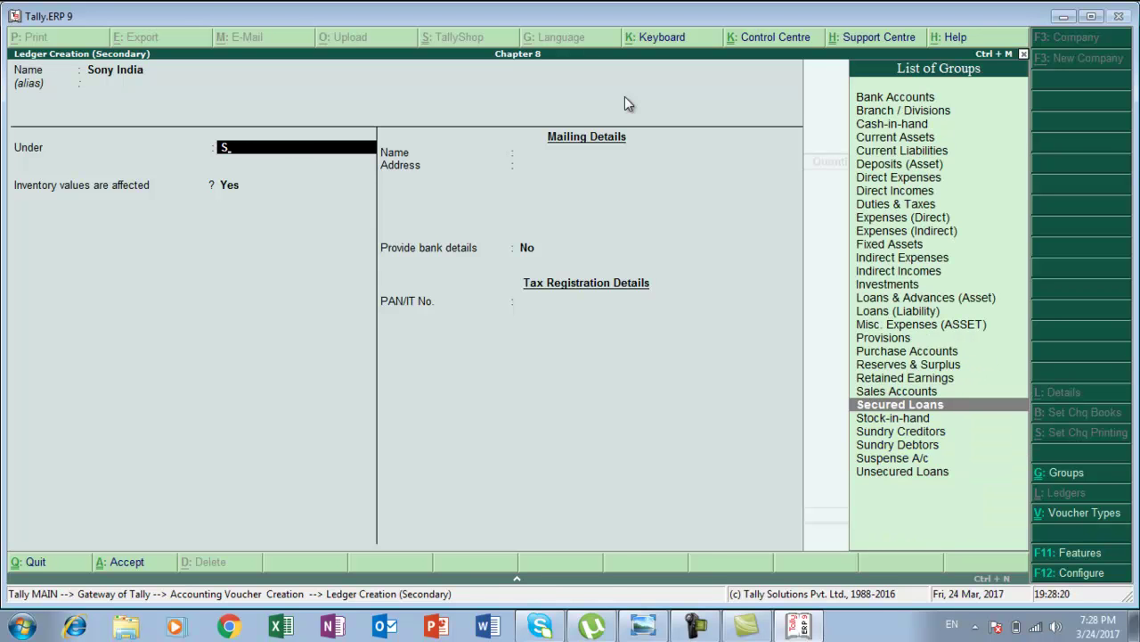
pyautogui.press('Down')
pyautogui.press('Down')
pyautogui.press('Return')
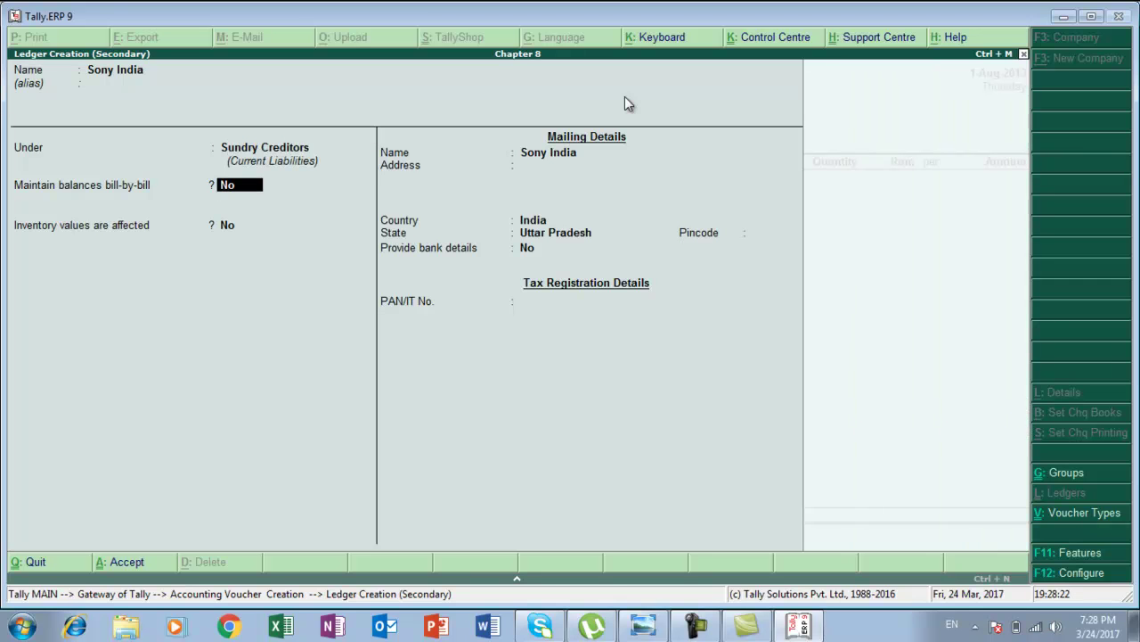
# Turn on bill-by-bill balances for the Sony India ledger and save it with the remaining details unchanged.
pyautogui.write('y')
pyautogui.press('Return')
pyautogui.press('Return')
pyautogui.press('Return')
pyautogui.press('Return')
pyautogui.press('Return')
pyautogui.press('Return')
pyautogui.press('Return')
pyautogui.press('Return')
pyautogui.press('Return')
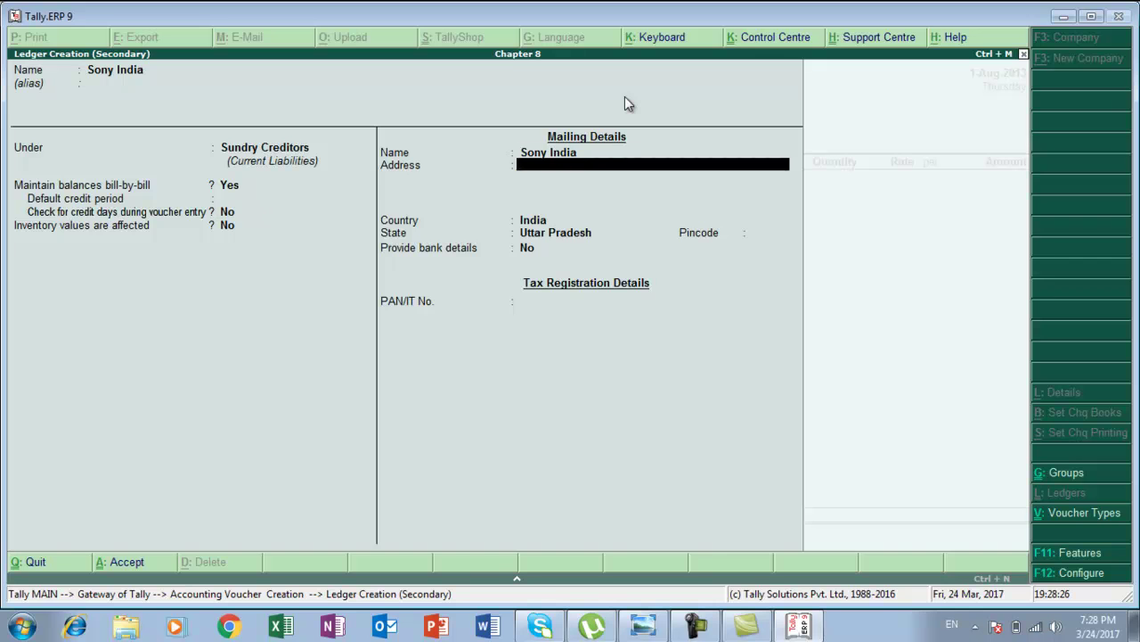
pyautogui.press('Return')
pyautogui.press('Return')
pyautogui.press('Return')
pyautogui.press('Return')
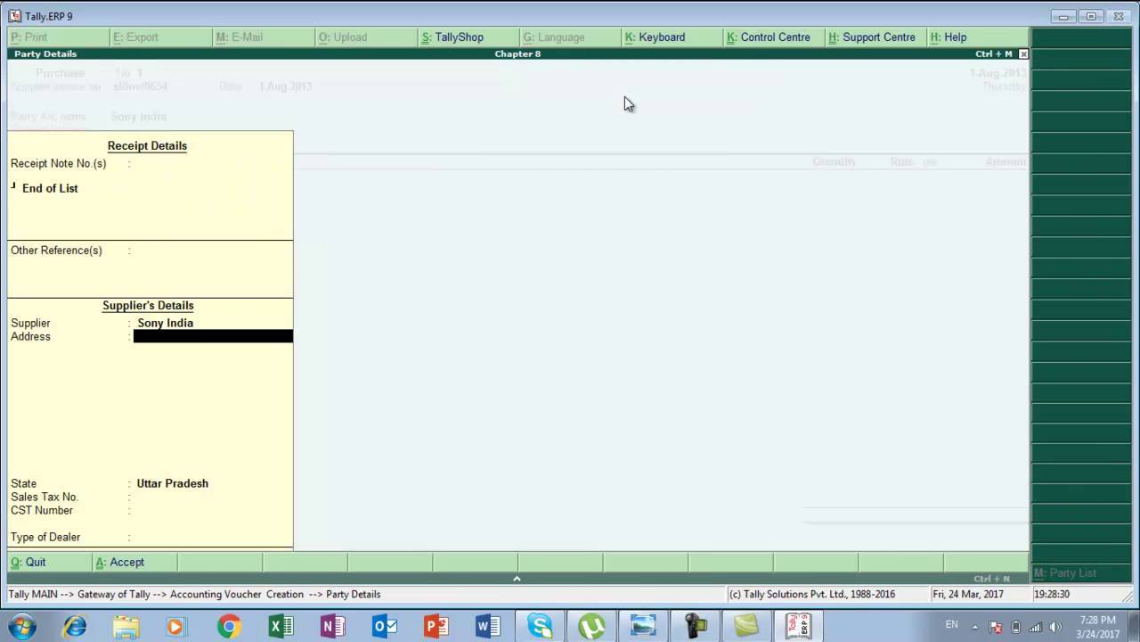
# Leave the receipt note tracking at End of List and accept Sony India's party details for the purchase.
pyautogui.press('BackSpace')
pyautogui.press('BackSpace')
pyautogui.press('BackSpace')
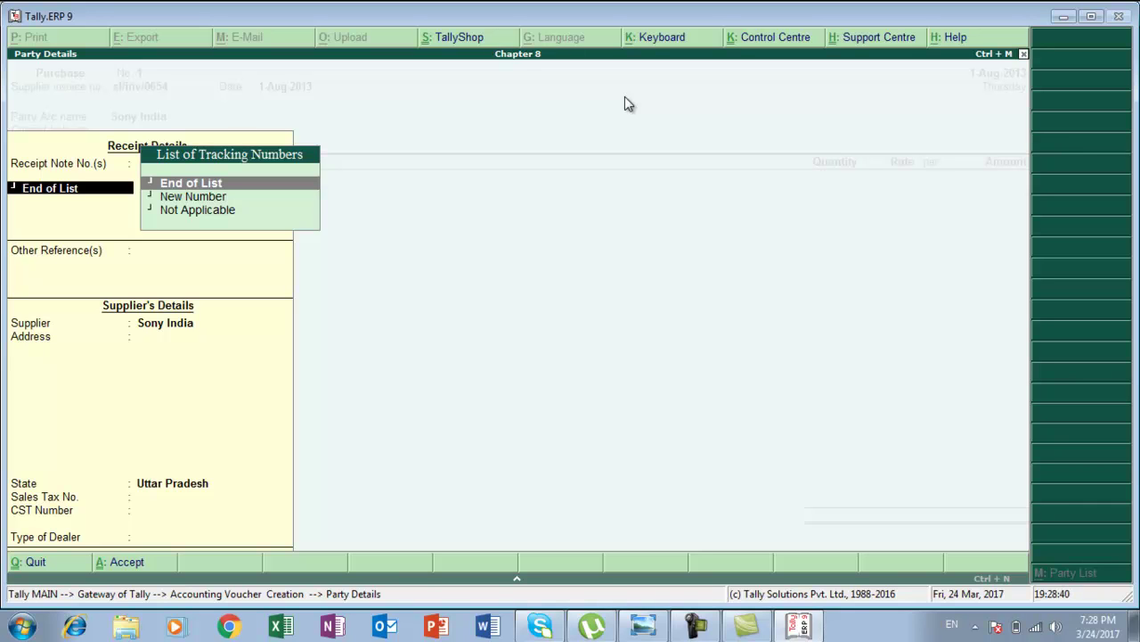
pyautogui.press('Return')
pyautogui.press('Return')
pyautogui.press('Return')
pyautogui.press('Return')
pyautogui.press('Return')
pyautogui.press('Return')
pyautogui.press('Return')
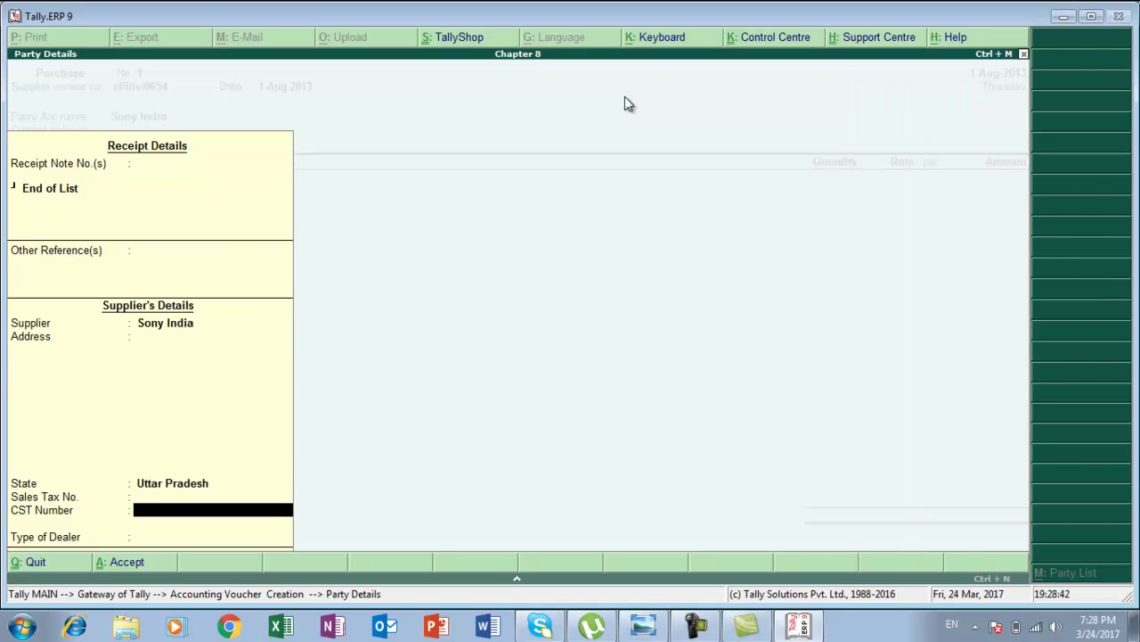
pyautogui.press('Return')
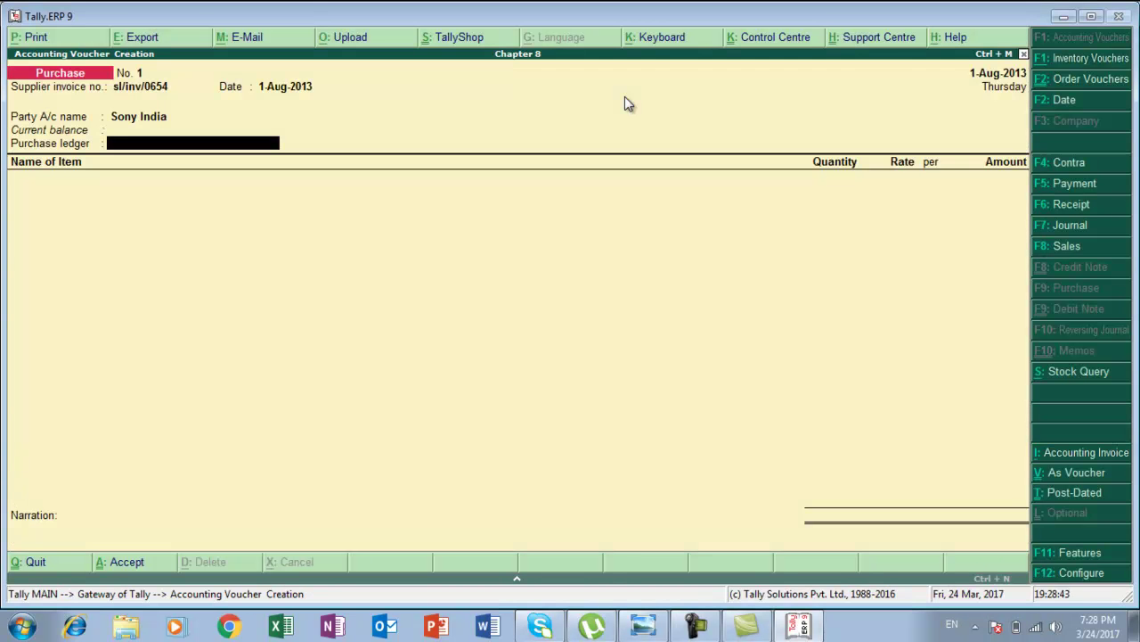
# Create a ledger named Purchase under Purchase Accounts with inventory values affected and use it as the voucher's purchase ledger.
pyautogui.hotkey('alt', 'c')
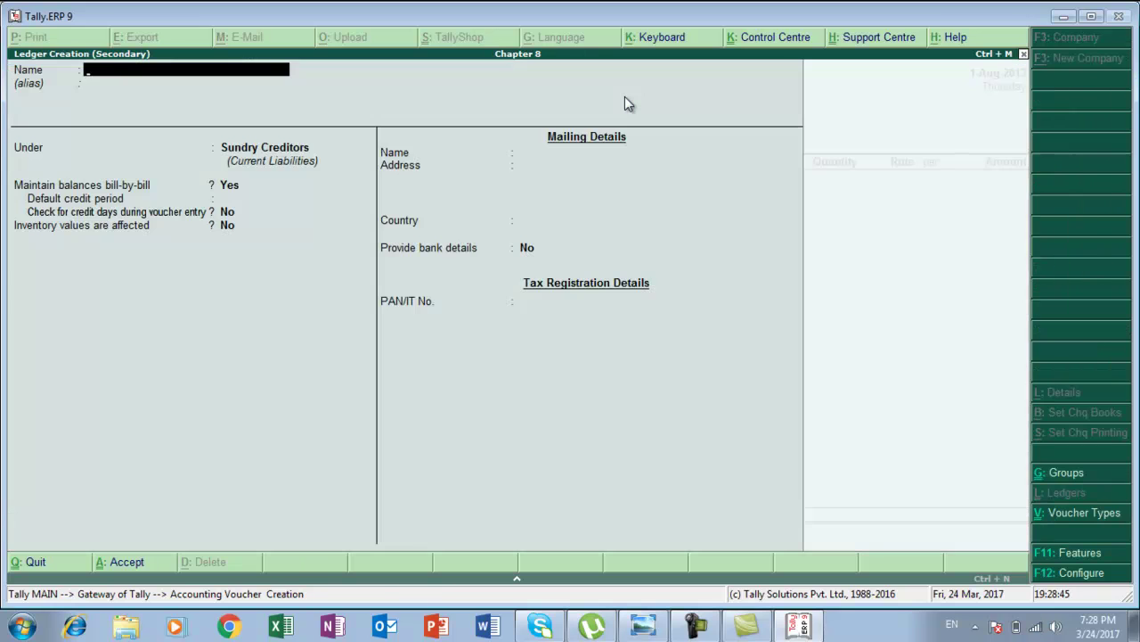
pyautogui.write('Purchase')
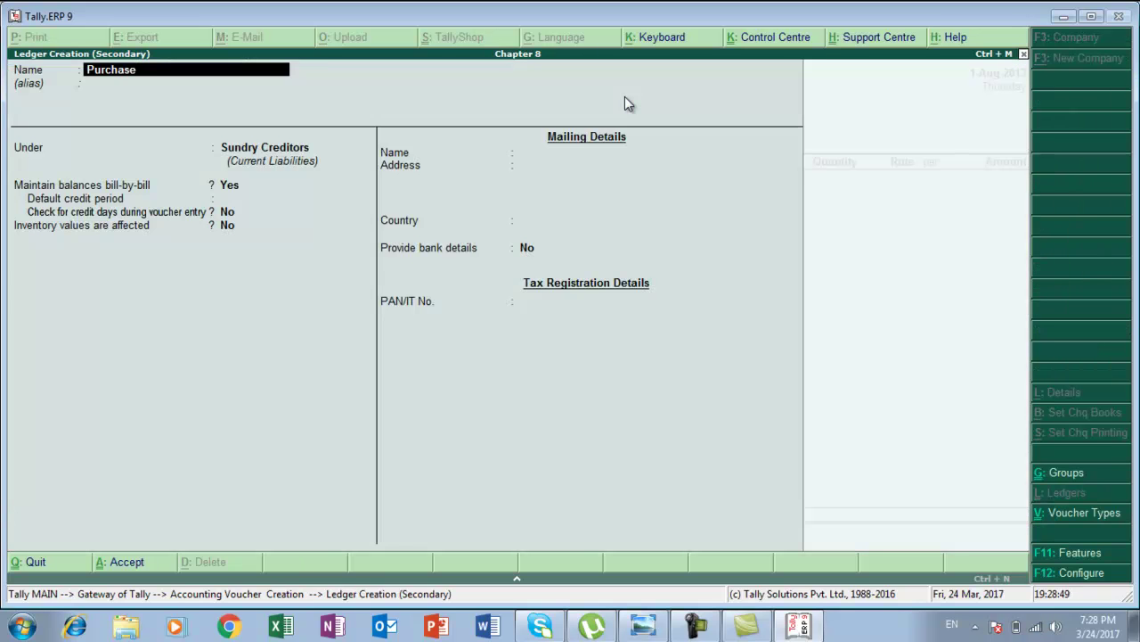
pyautogui.press('Return')
pyautogui.press('Return')
pyautogui.write('P')
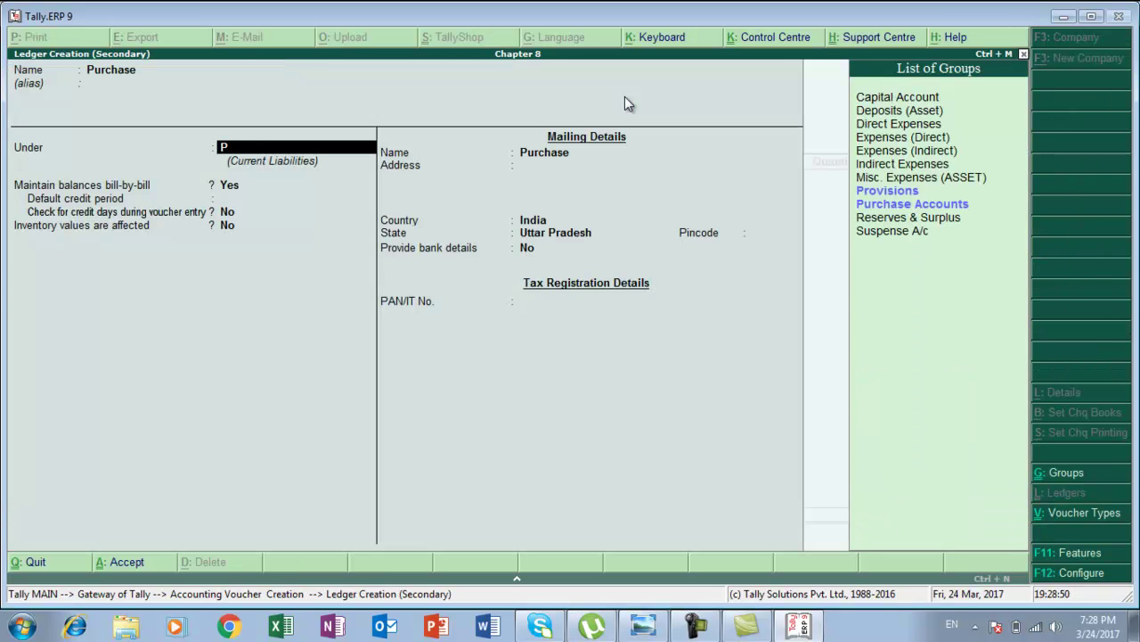
pyautogui.write('u')
pyautogui.press('Return')
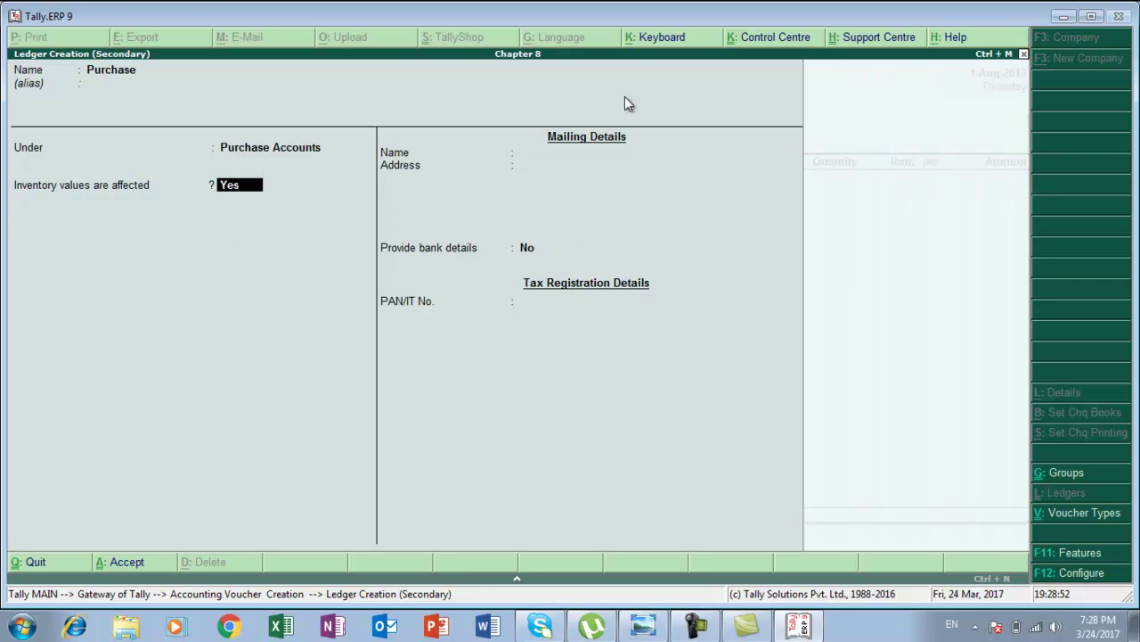
pyautogui.press('Return')
pyautogui.press('Return')
pyautogui.press('Return')
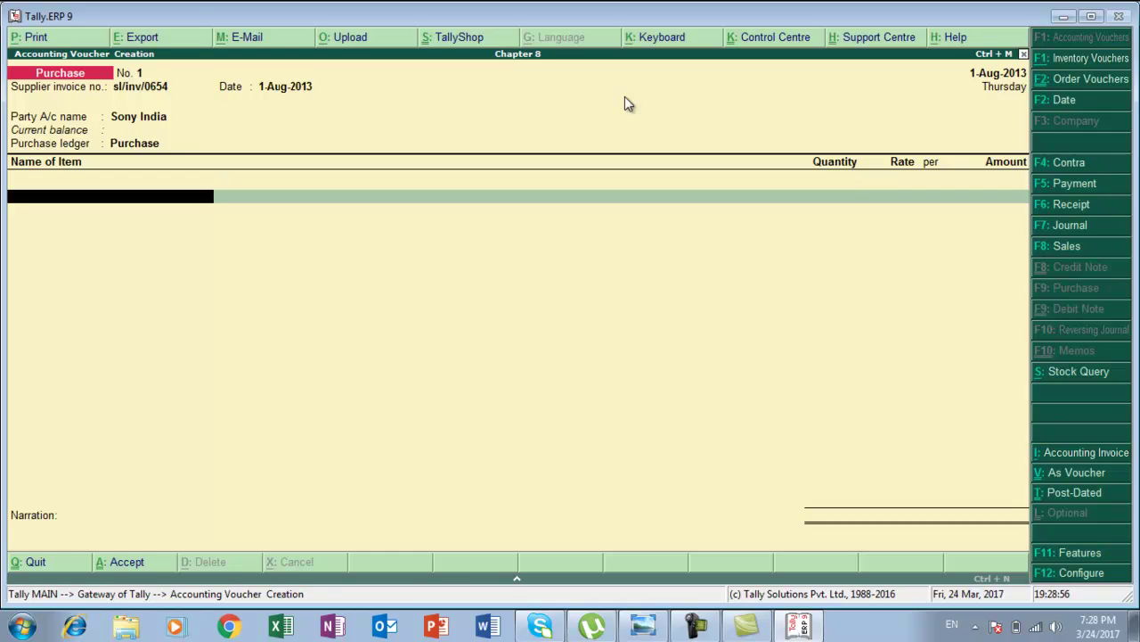
# Consult the accessories table in item 7 and enable batch-wise details in the company's inventory features.
pyautogui.hotkey('alt', 'Tab')
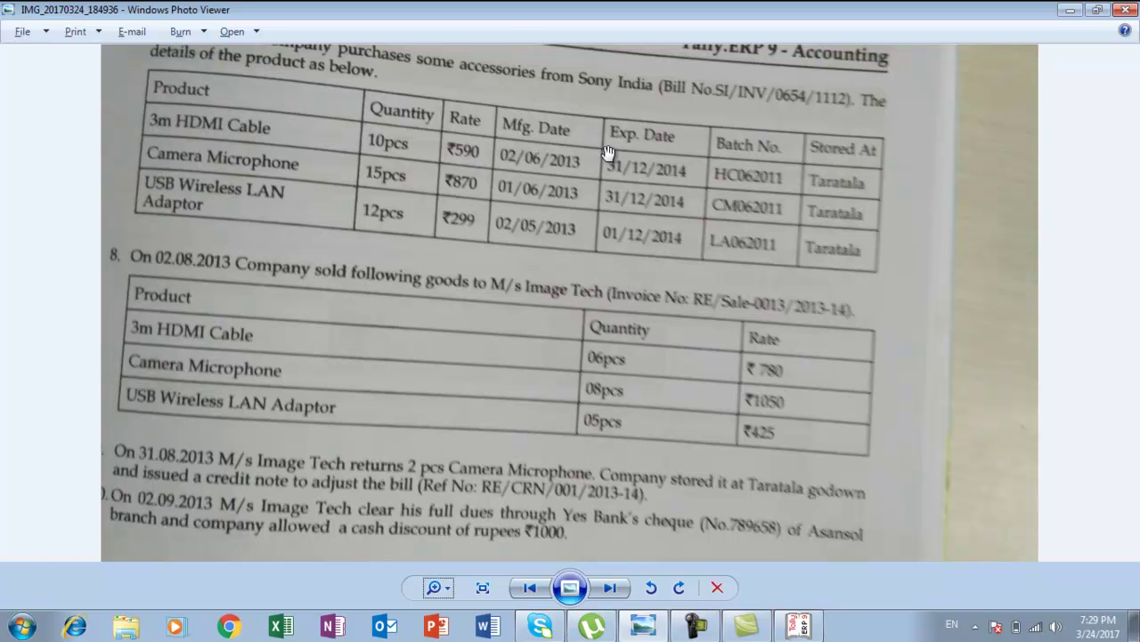
pyautogui.hotkey('alt', 'Tab')
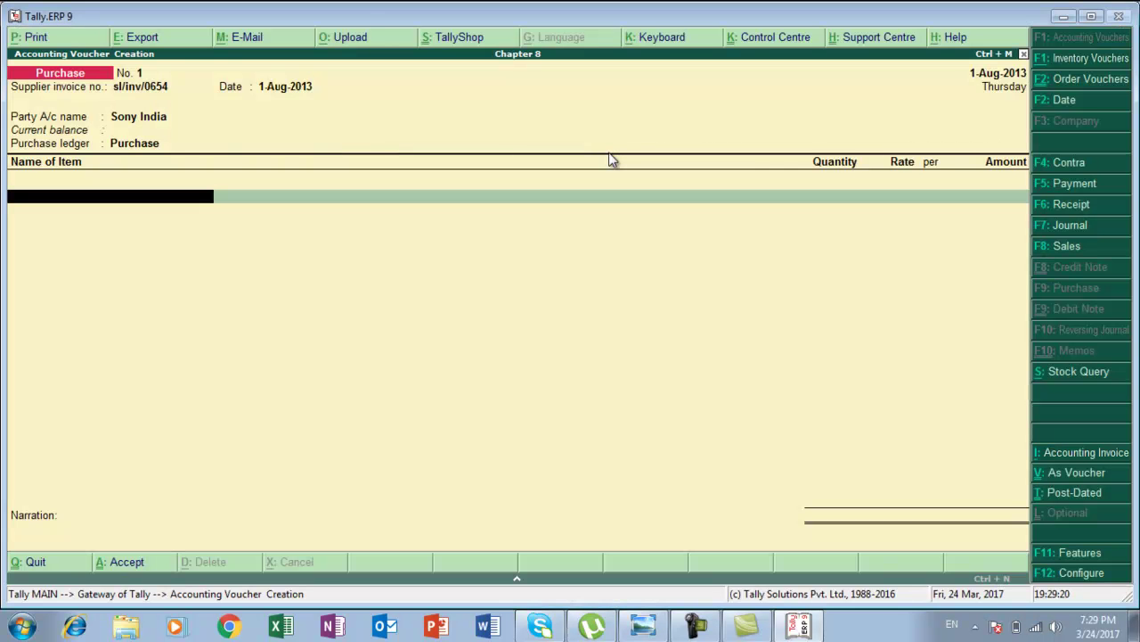
pyautogui.press('F11')
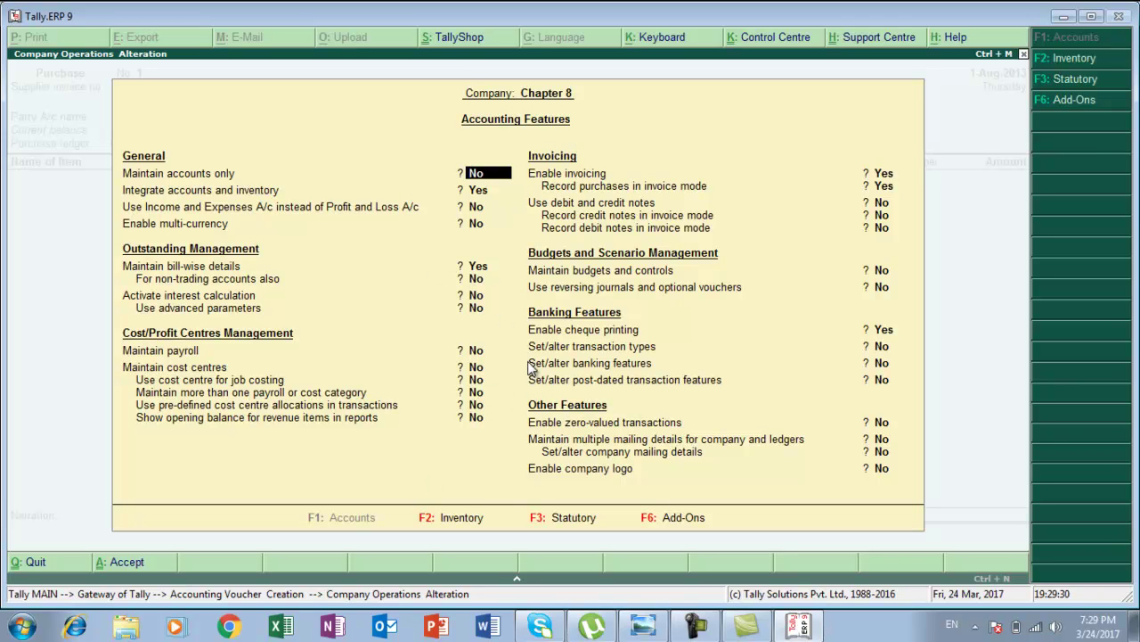
pyautogui.click(454, 521)
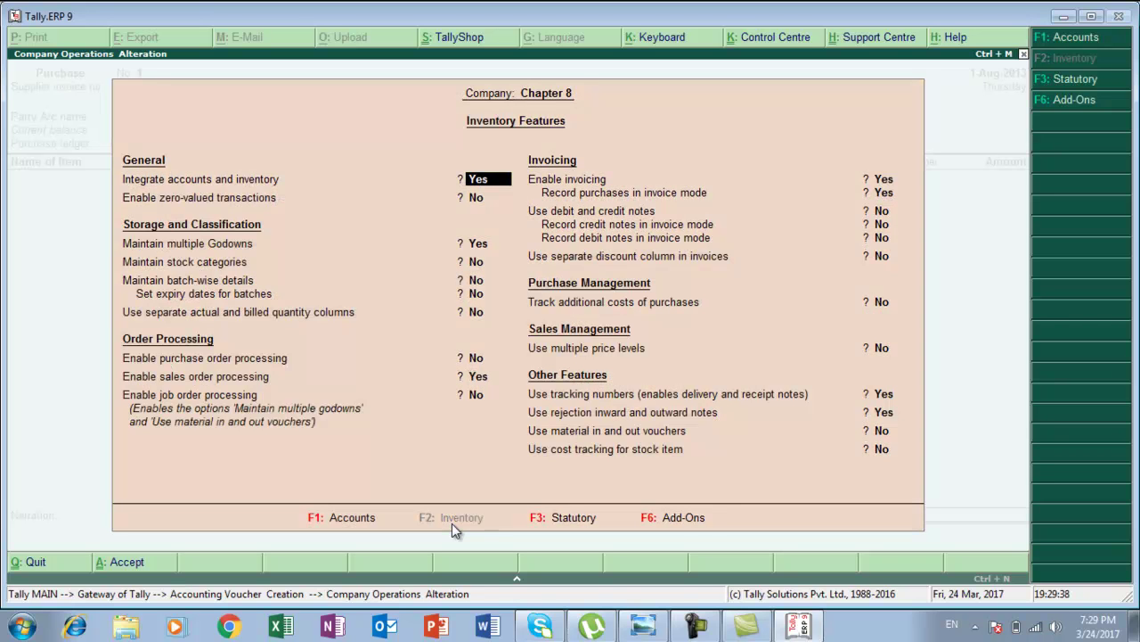
pyautogui.press('Return')
pyautogui.press('Return')
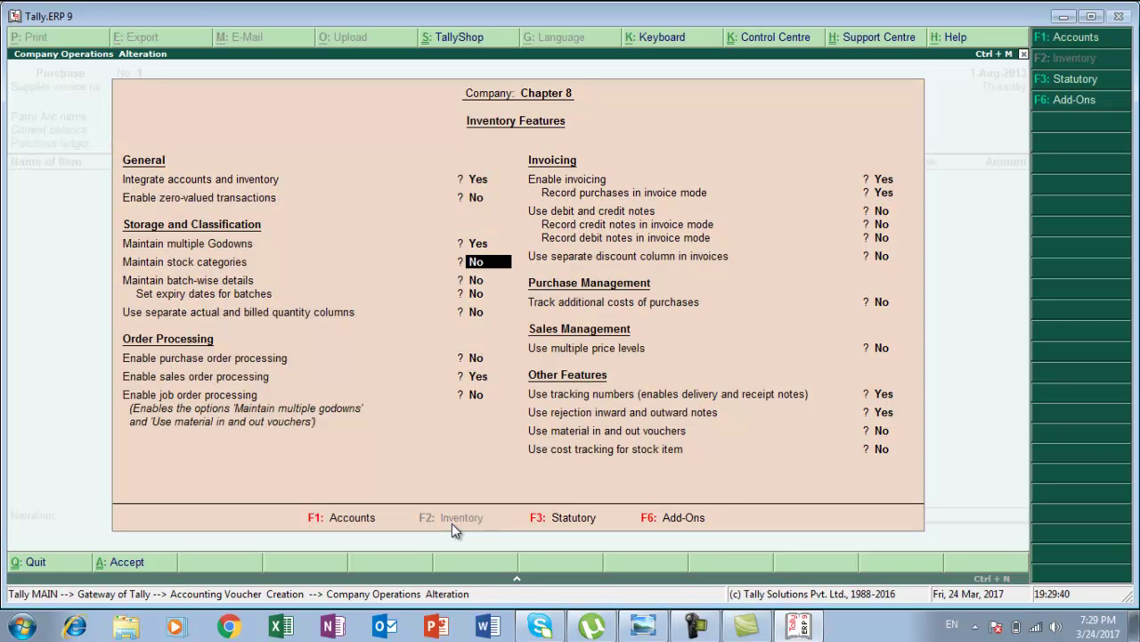
pyautogui.press('Return')
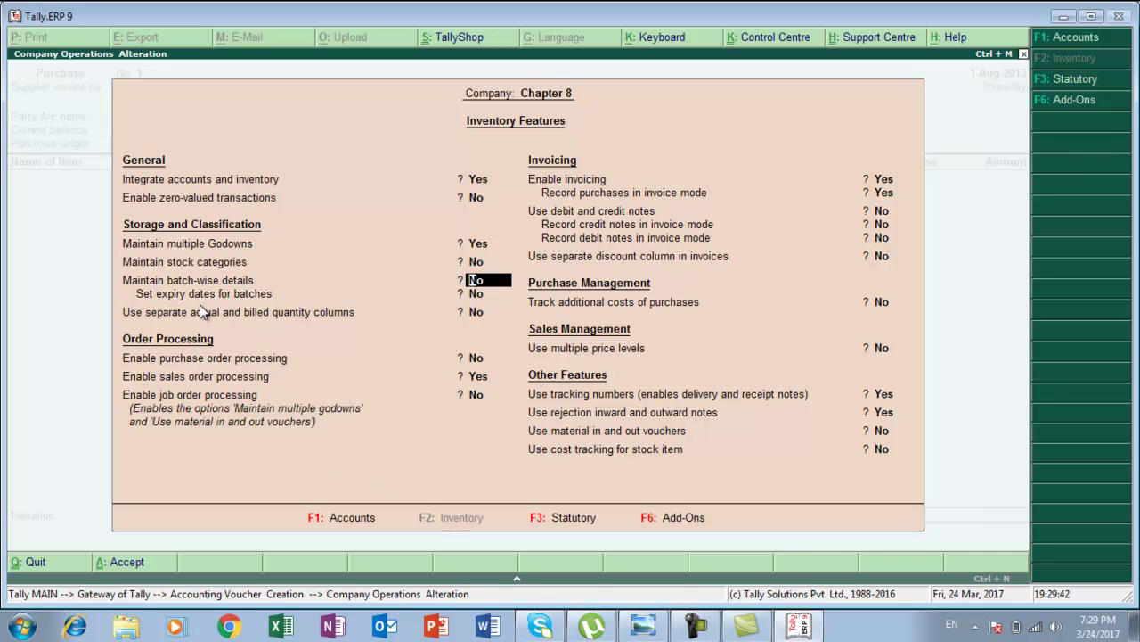
pyautogui.write('y')
pyautogui.press('Return')
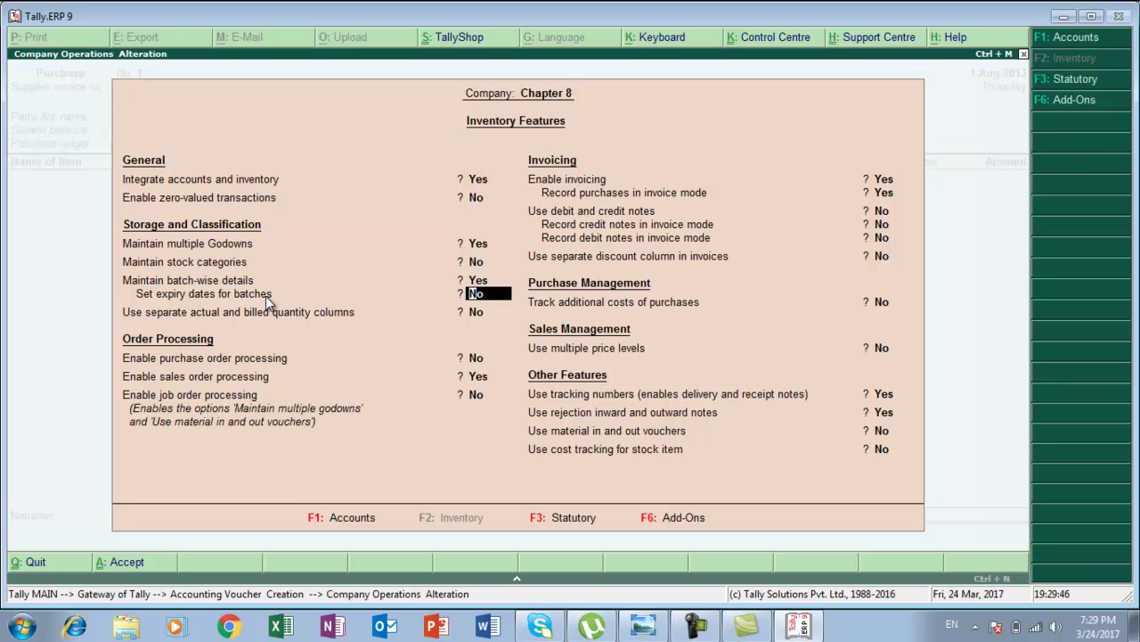
# Enable expiry dates for batches and save the inventory features with the other options unchanged.
pyautogui.write('y')
pyautogui.press('Return')
pyautogui.press('Return')
pyautogui.press('Return')
pyautogui.press('Return')
pyautogui.press('Return')
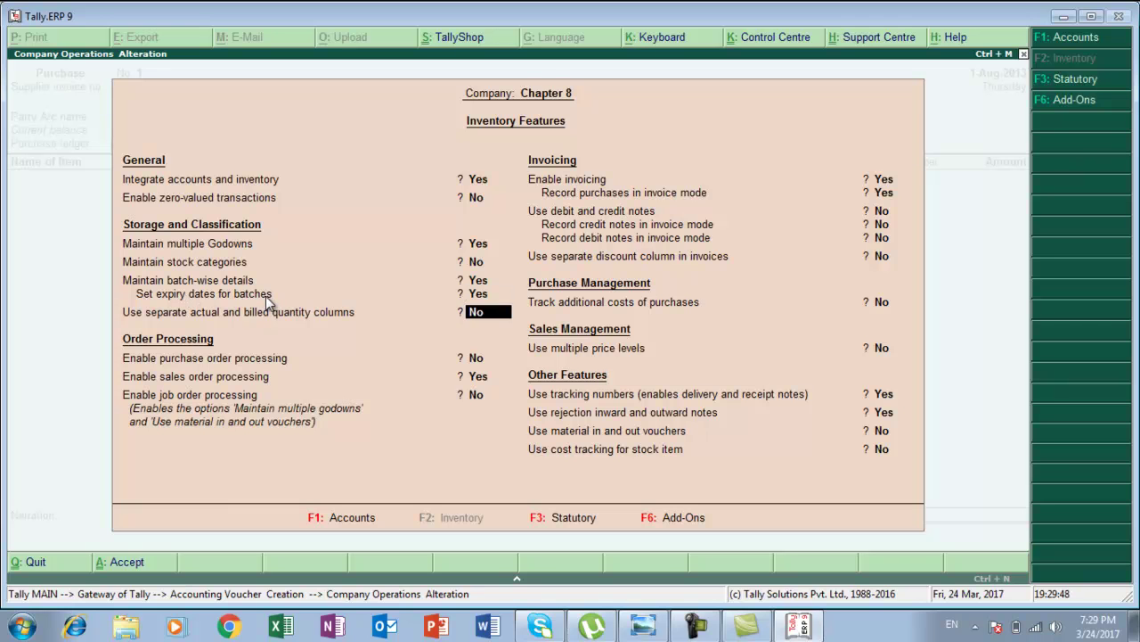
pyautogui.press('Return')
pyautogui.press('Return')
pyautogui.press('Return')
pyautogui.press('Return')
pyautogui.press('Return')
pyautogui.press('Return')
pyautogui.press('Return')
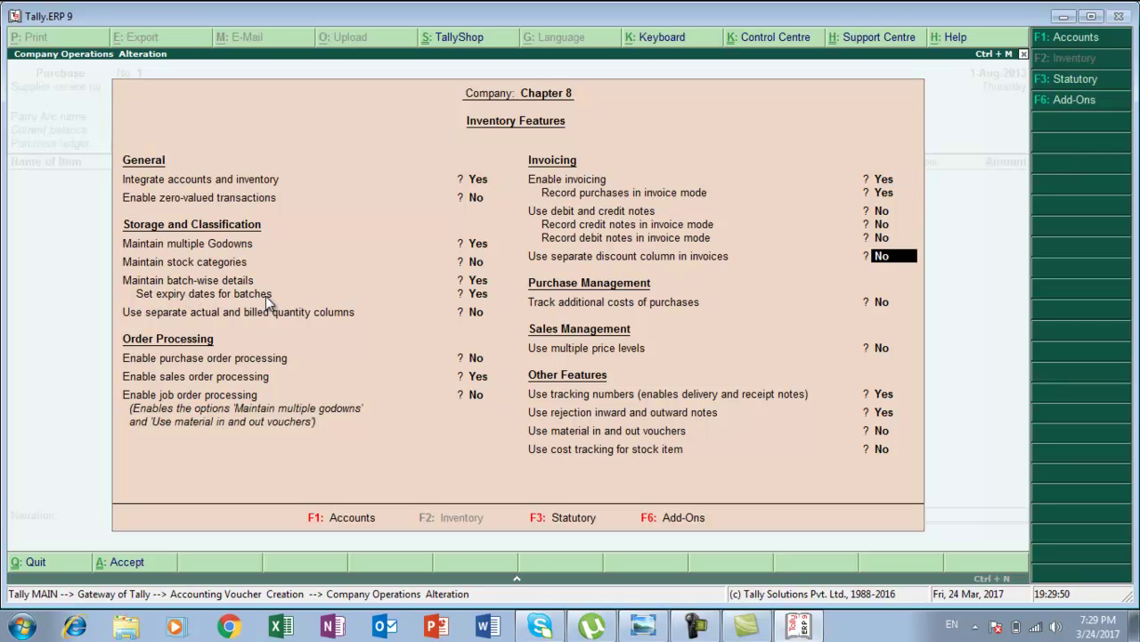
pyautogui.press('Return')
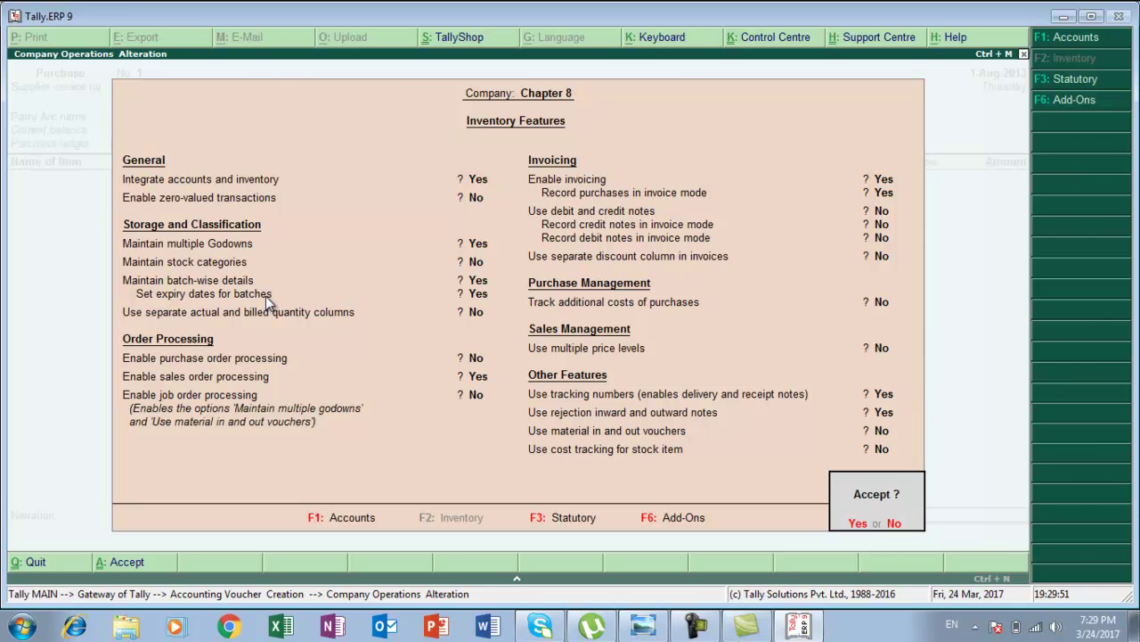
pyautogui.press('Return')
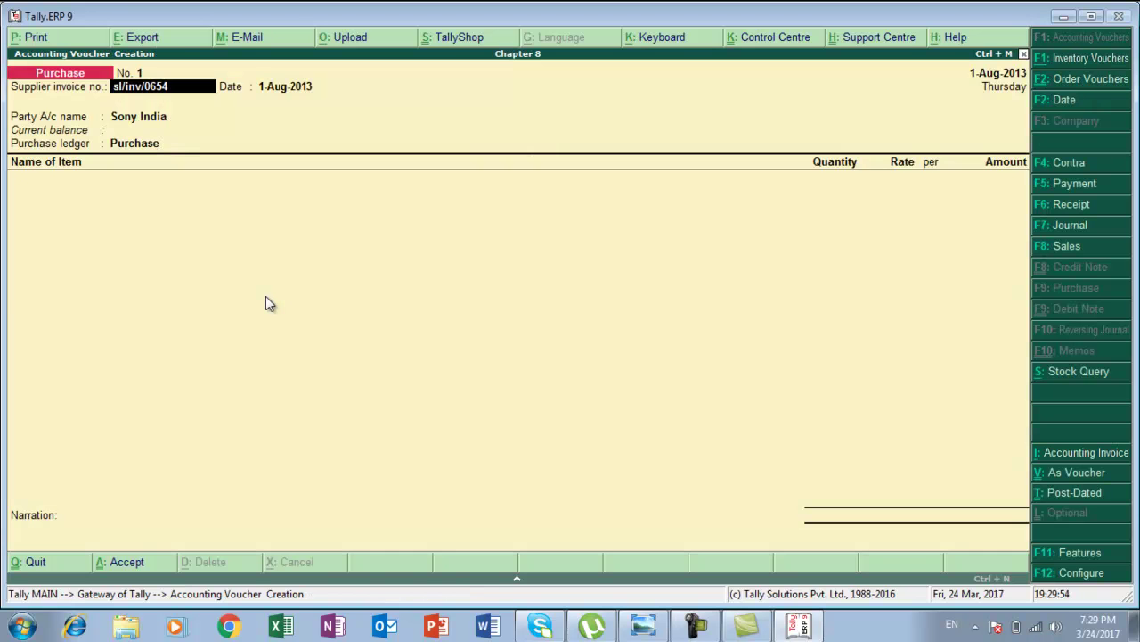
# Accept the purchase's invoice number, date, Sony India party details and Purchase ledger again up to the first item line.
pyautogui.press('Return')
pyautogui.press('Return')
pyautogui.press('Return')
pyautogui.press('Return')
pyautogui.press('Return')
pyautogui.press('Return')
pyautogui.press('Return')
pyautogui.press('Return')
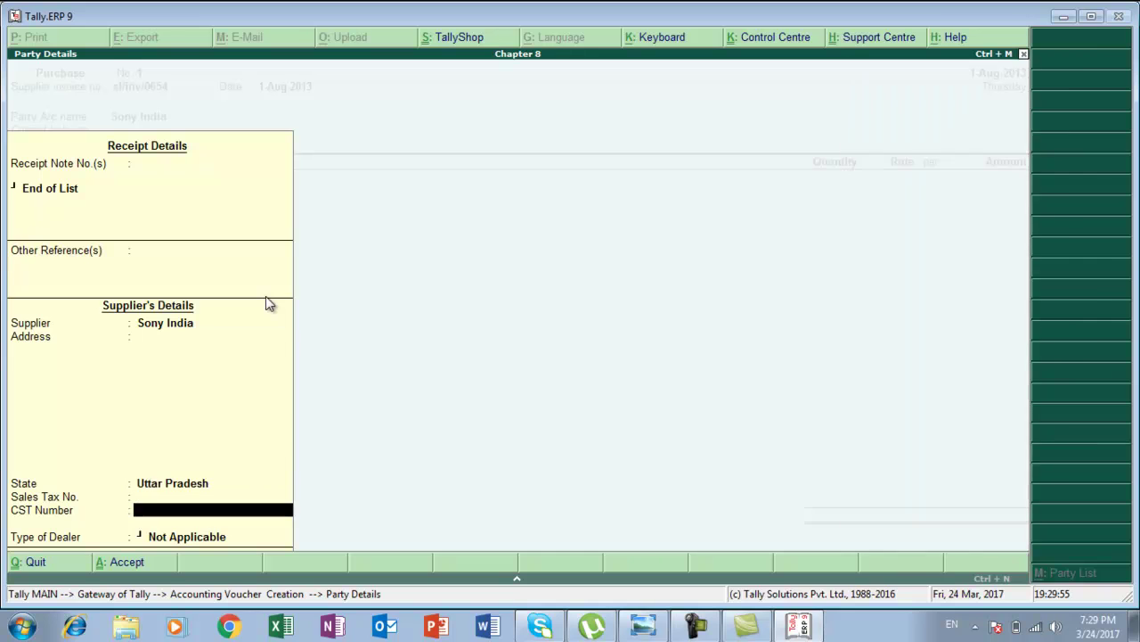
pyautogui.press('Return')
pyautogui.press('Return')
pyautogui.press('Return')
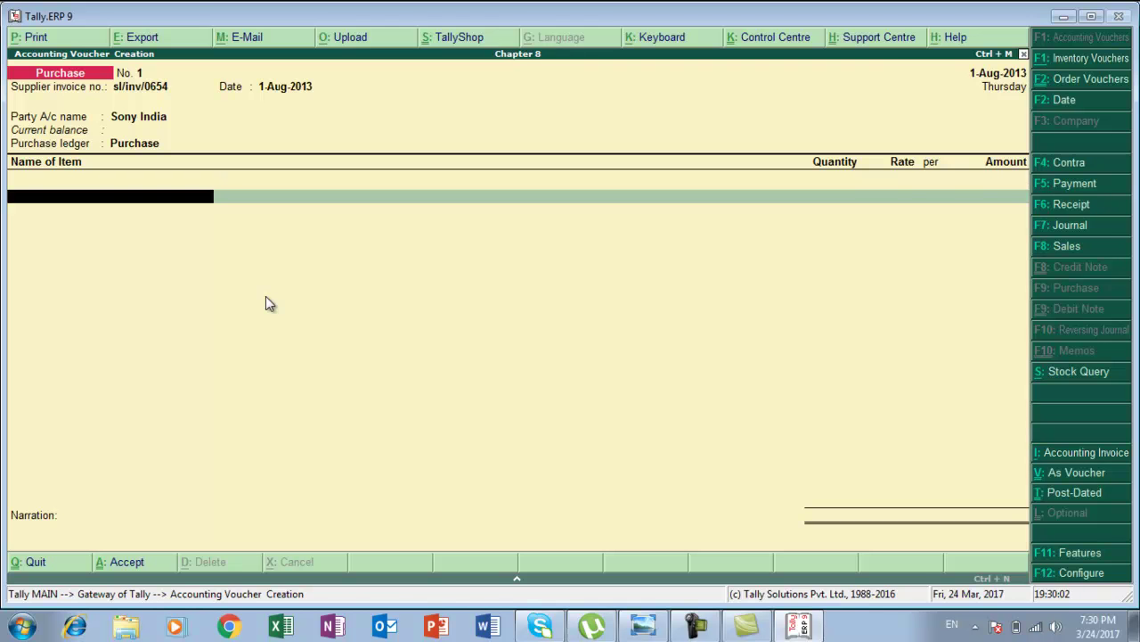
# Consult the accessories table in item 7 of the assignment for the purchase's first item.
pyautogui.hotkey('alt', 'Tab')
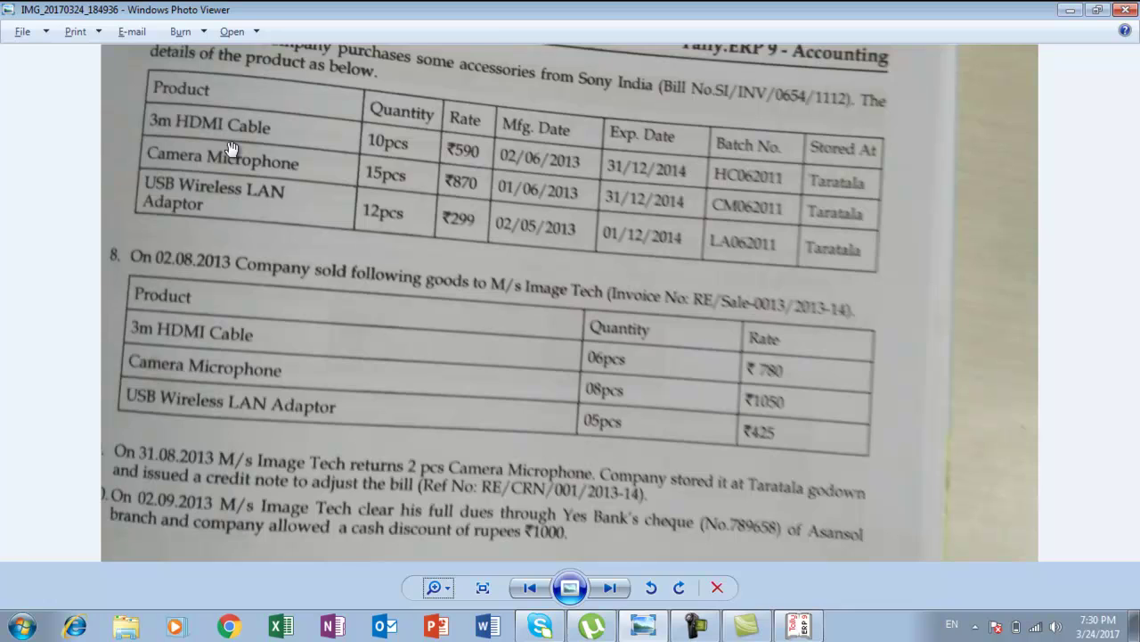
pyautogui.hotkey('alt', 'Tab')
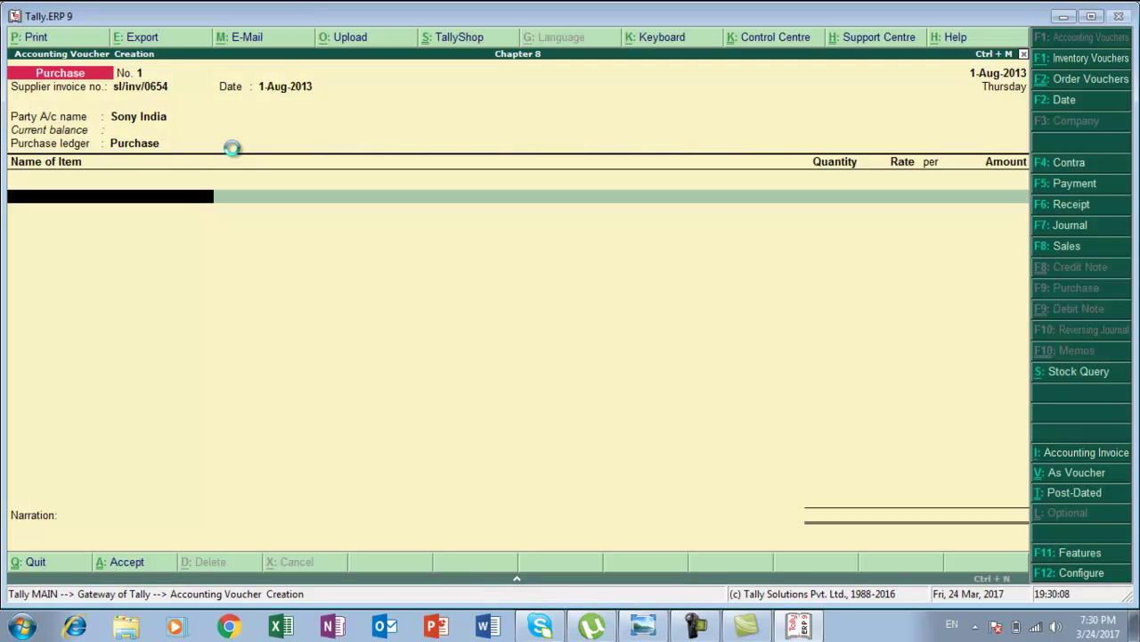
# Start a new stock item named "3mhdmi Cable" from the purchase voucher, under the Primary group with pcs as its unit.
pyautogui.hotkey('alt', 'c')
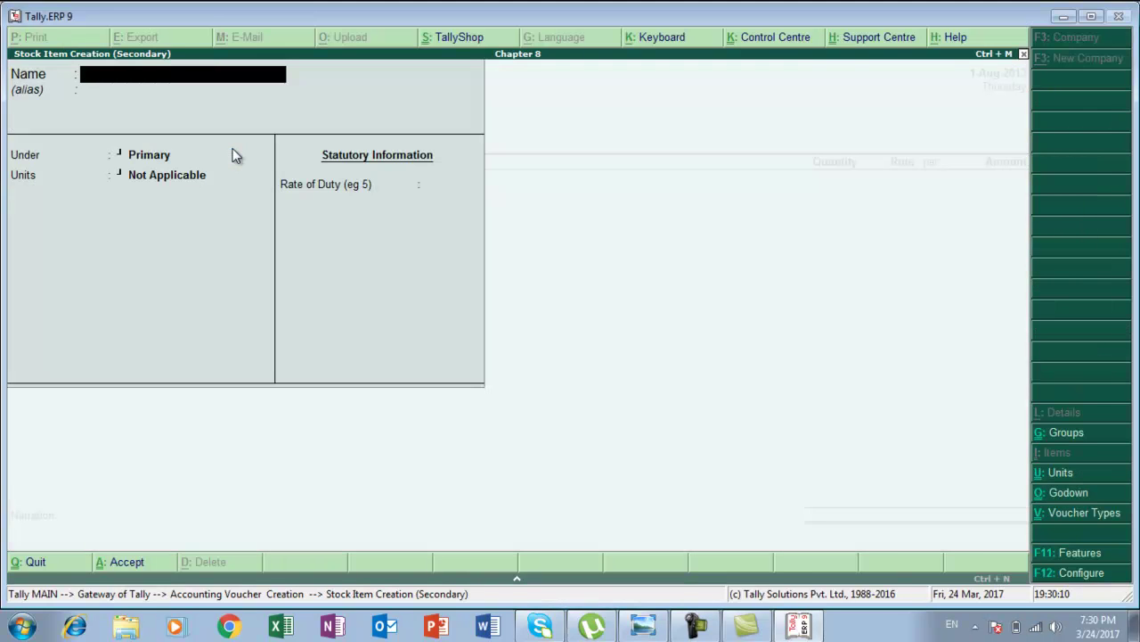
pyautogui.write('3mhdmi Cable')
pyautogui.press('Return')
pyautogui.press('Return')
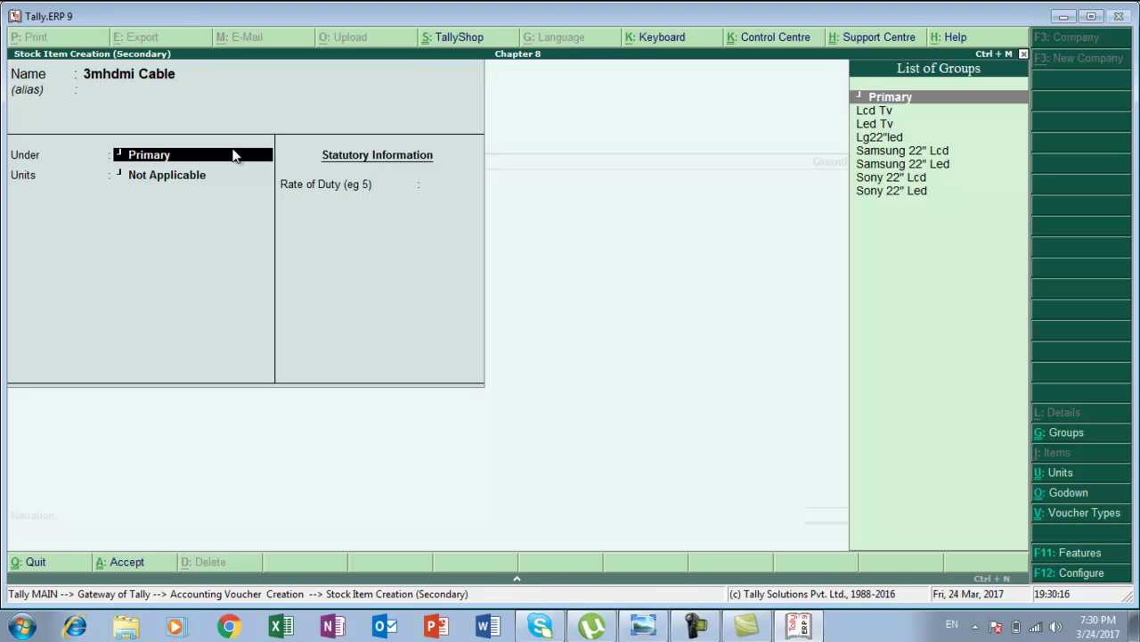
pyautogui.hotkey('alt', 'Tab')
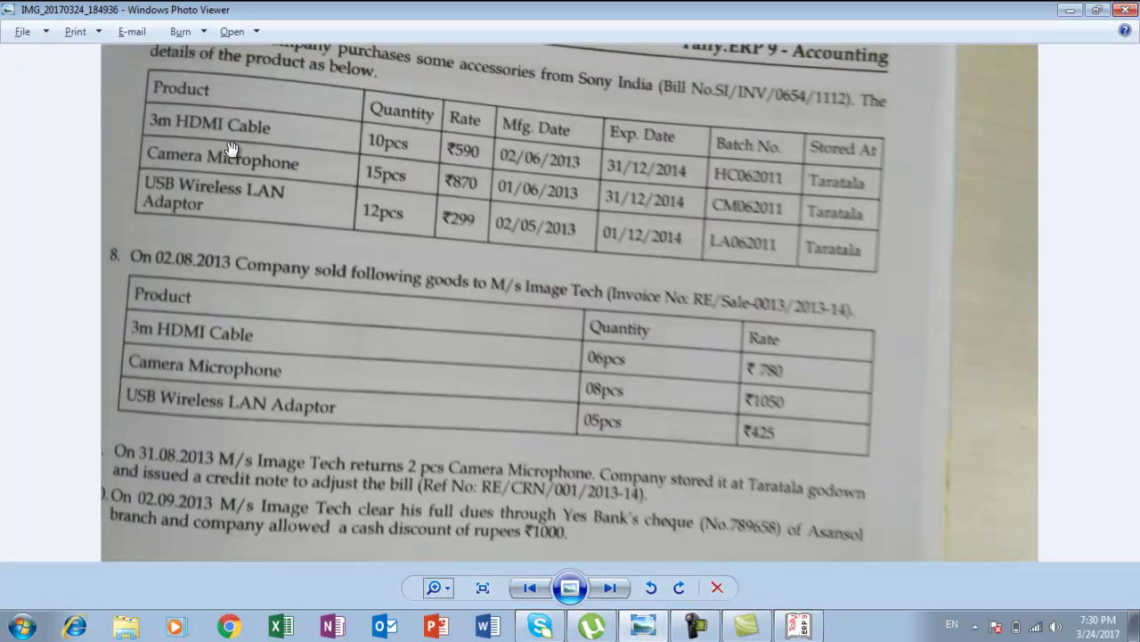
pyautogui.hotkey('alt', 'Tab')
pyautogui.press('Down')
pyautogui.press('Up')
pyautogui.press('Return')
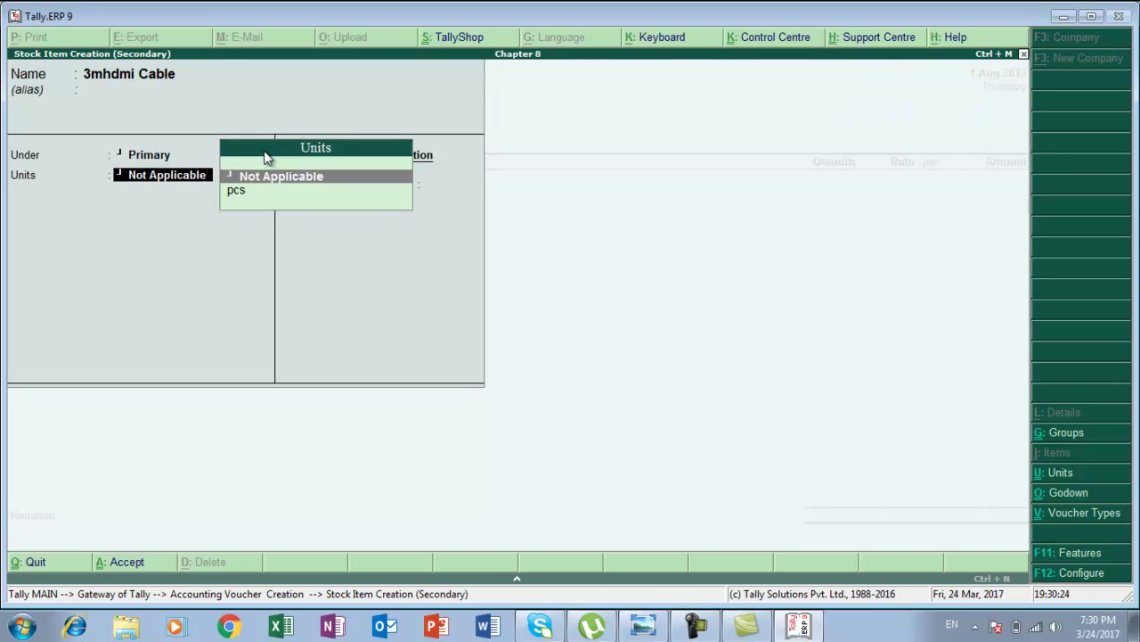
pyautogui.press('Down')
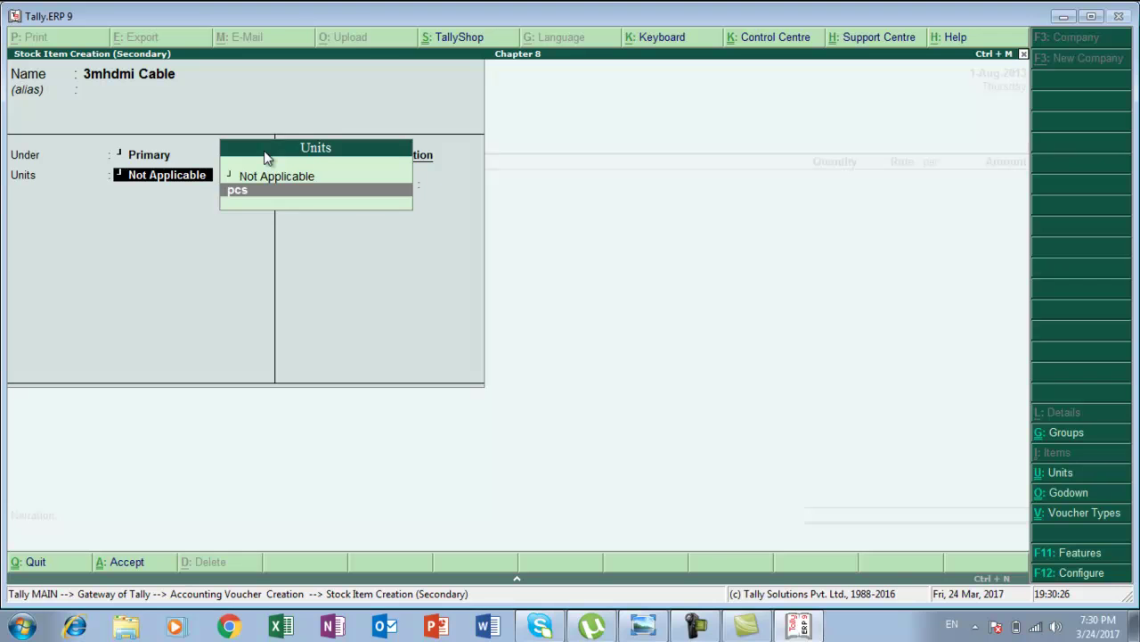
pyautogui.press('Return')
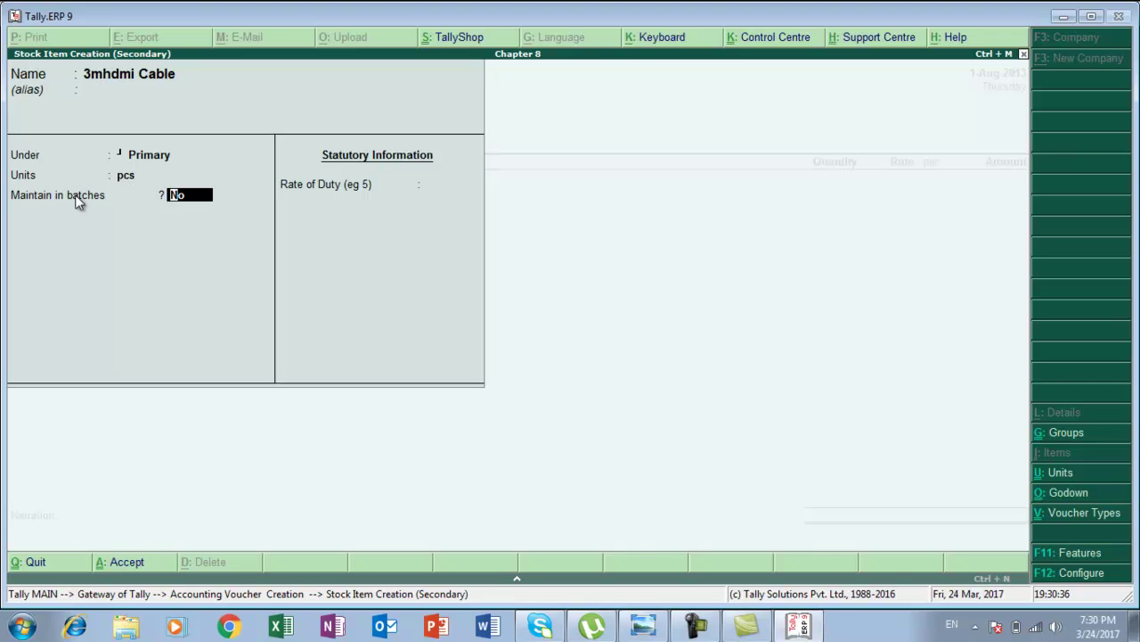
# Enable batch maintenance, manufacturing date tracking and expiry dates for the 3mhdmi Cable item, and save it into the voucher.
pyautogui.write('y')
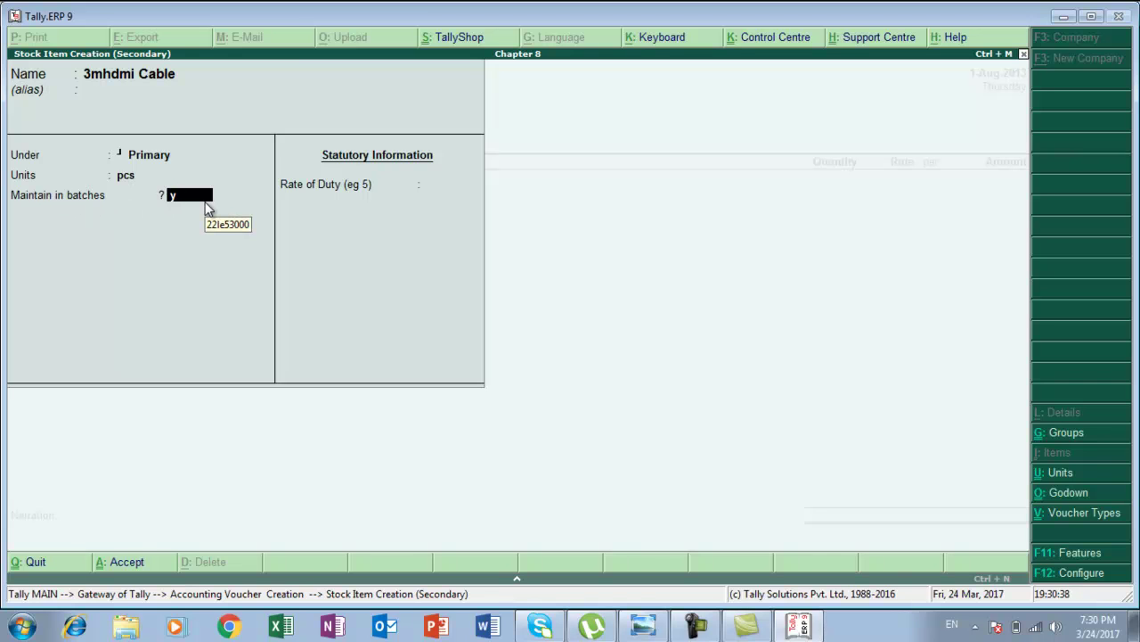
pyautogui.press('Return')
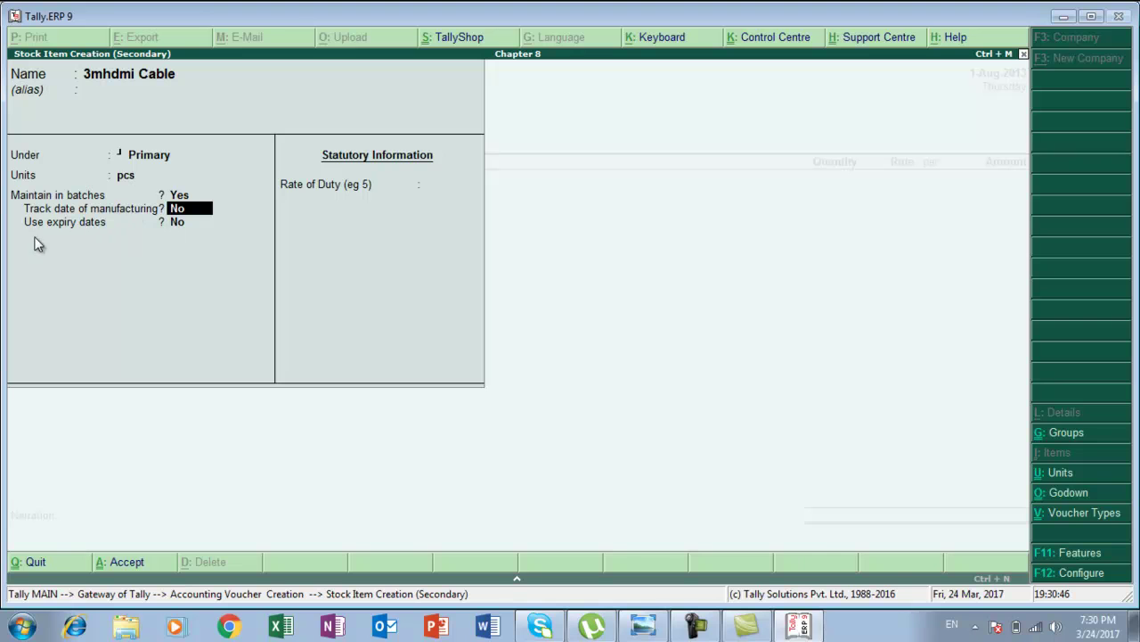
pyautogui.write('y')
pyautogui.press('Return')
pyautogui.press('Return')
pyautogui.press('Return')
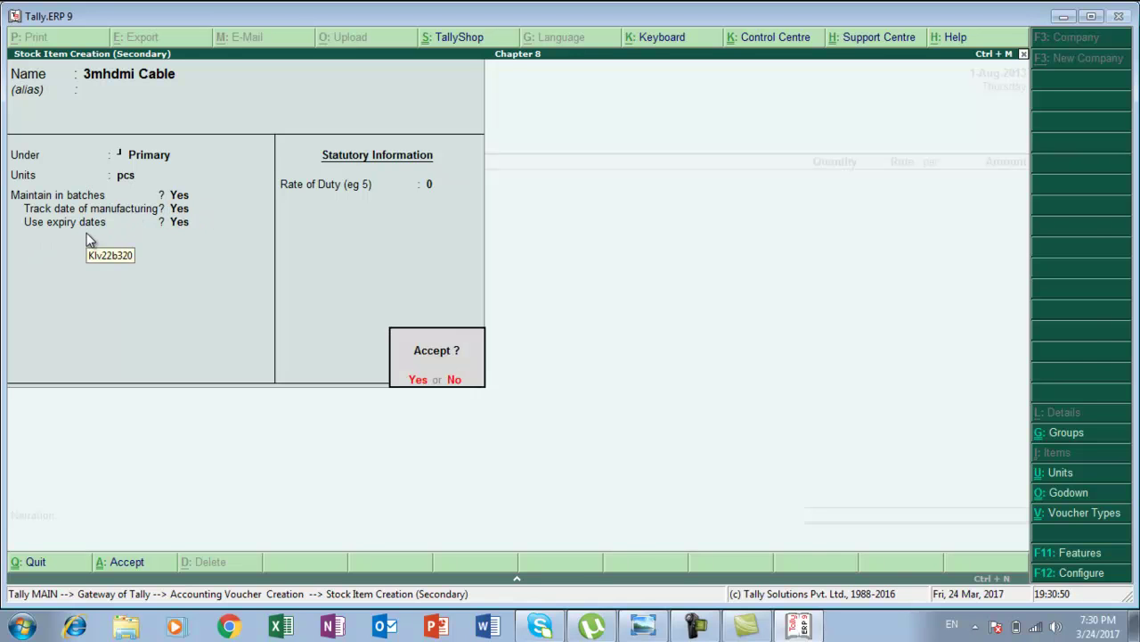
pyautogui.press('y')
pyautogui.press('Return')
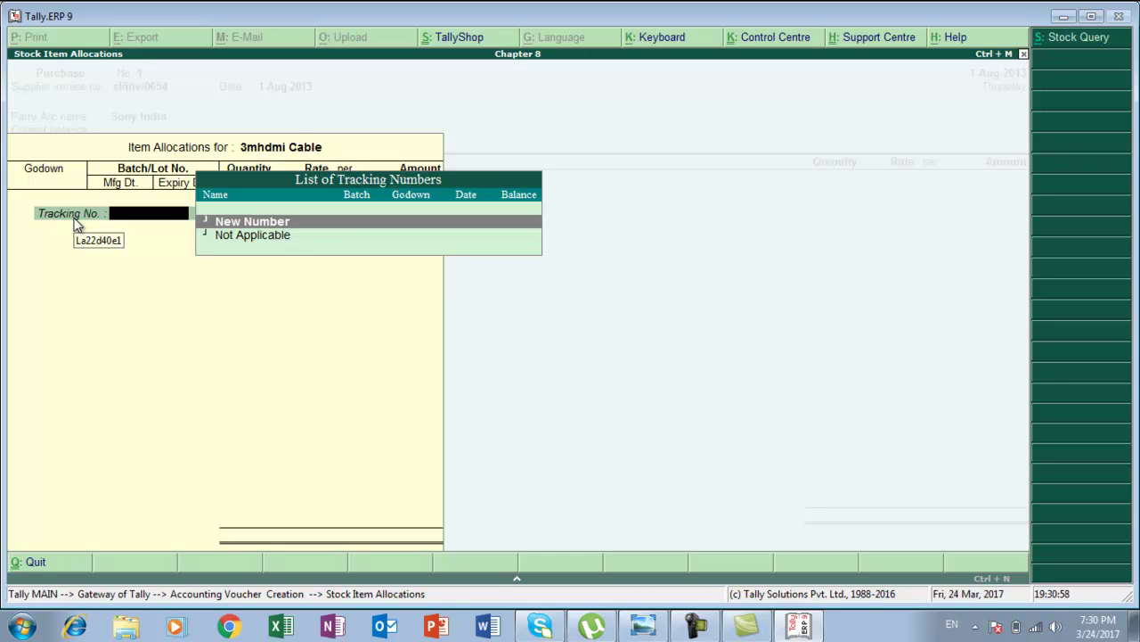
# Set the 3mhdmi Cable allocation's tracking number to Not Applicable and its godown to Taratala.
pyautogui.press('Down')
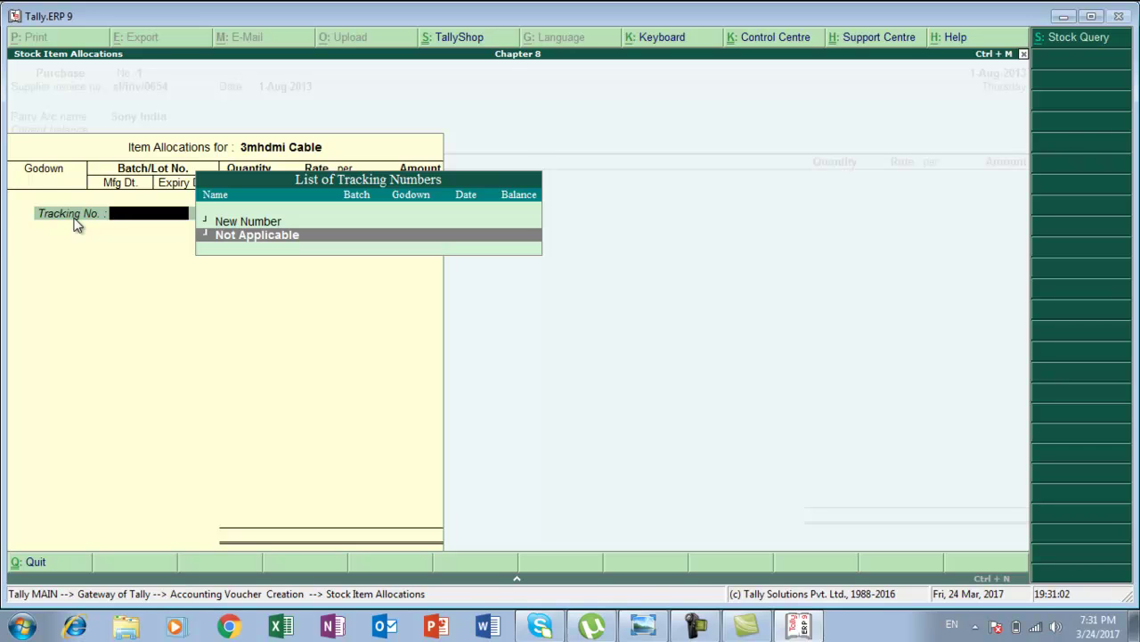
pyautogui.press('Return')
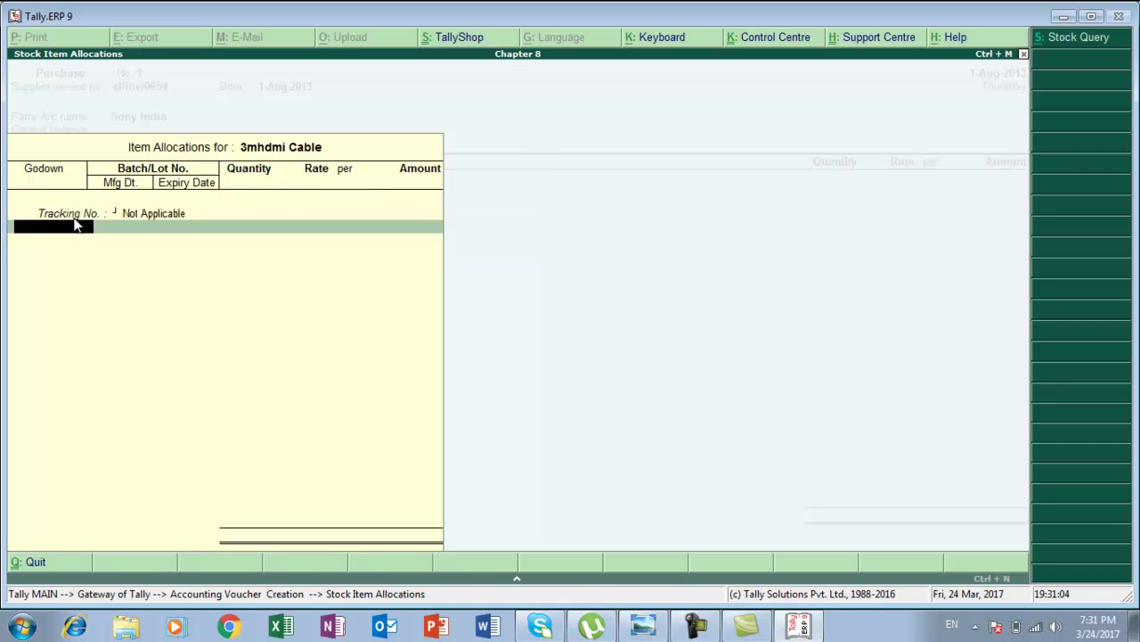
pyautogui.hotkey('alt', 'Tab')
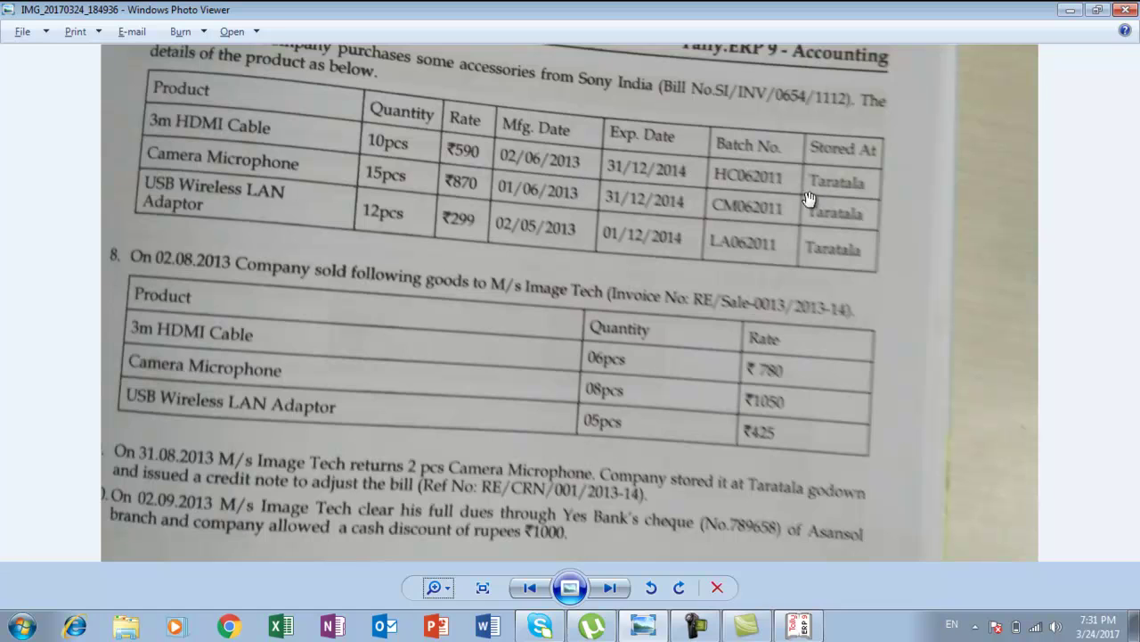
pyautogui.hotkey('alt', 'Tab')
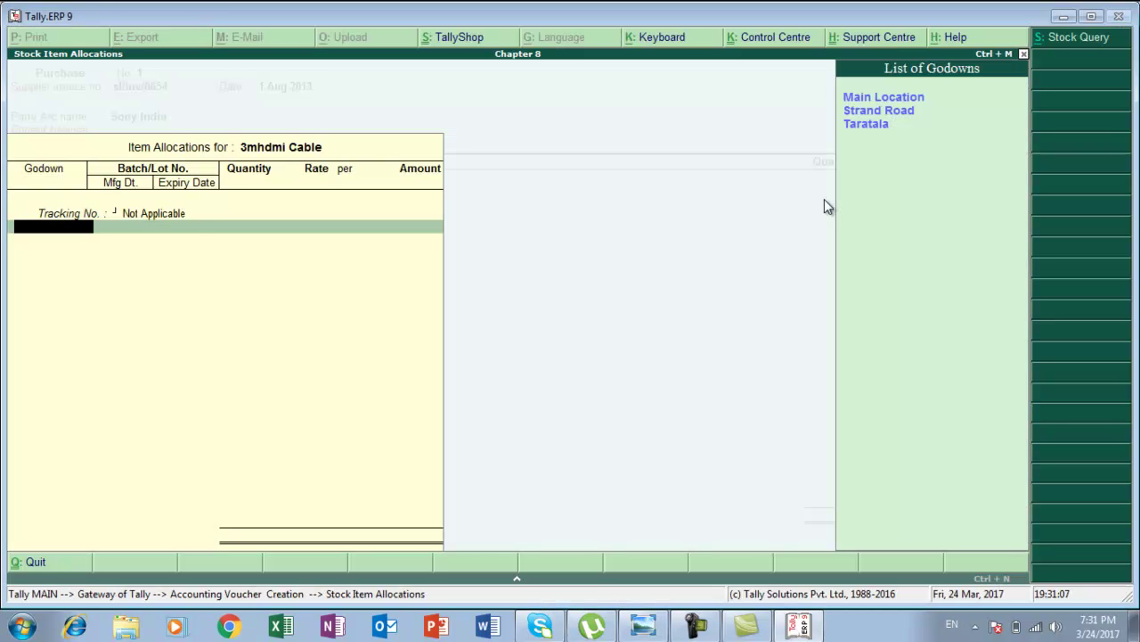
pyautogui.press('Down')
pyautogui.press('Down')
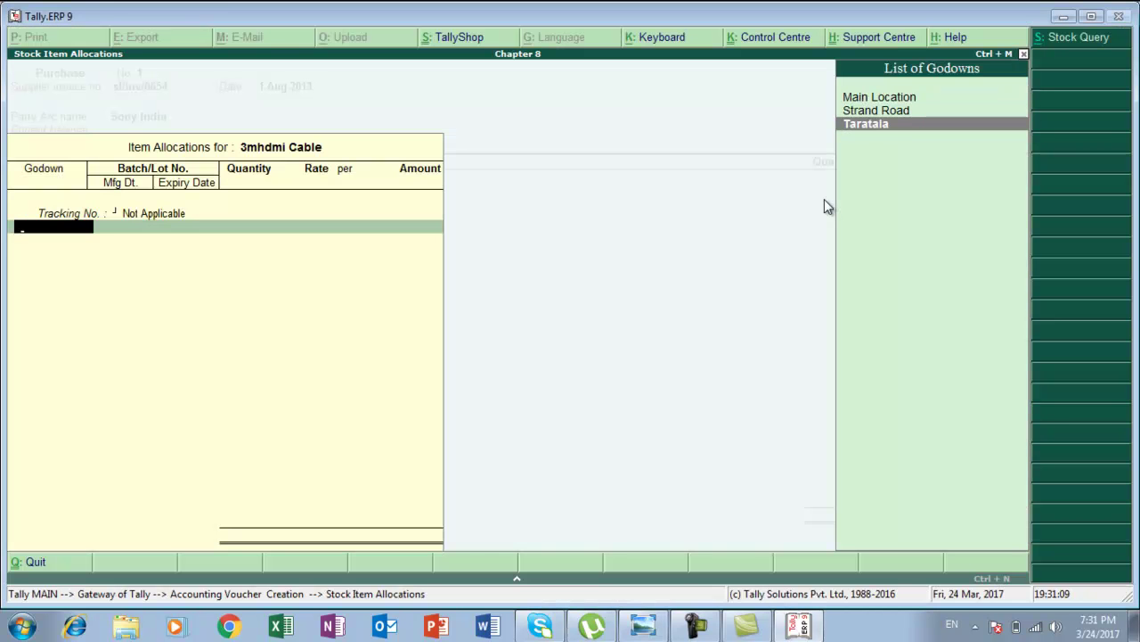
pyautogui.press('Return')
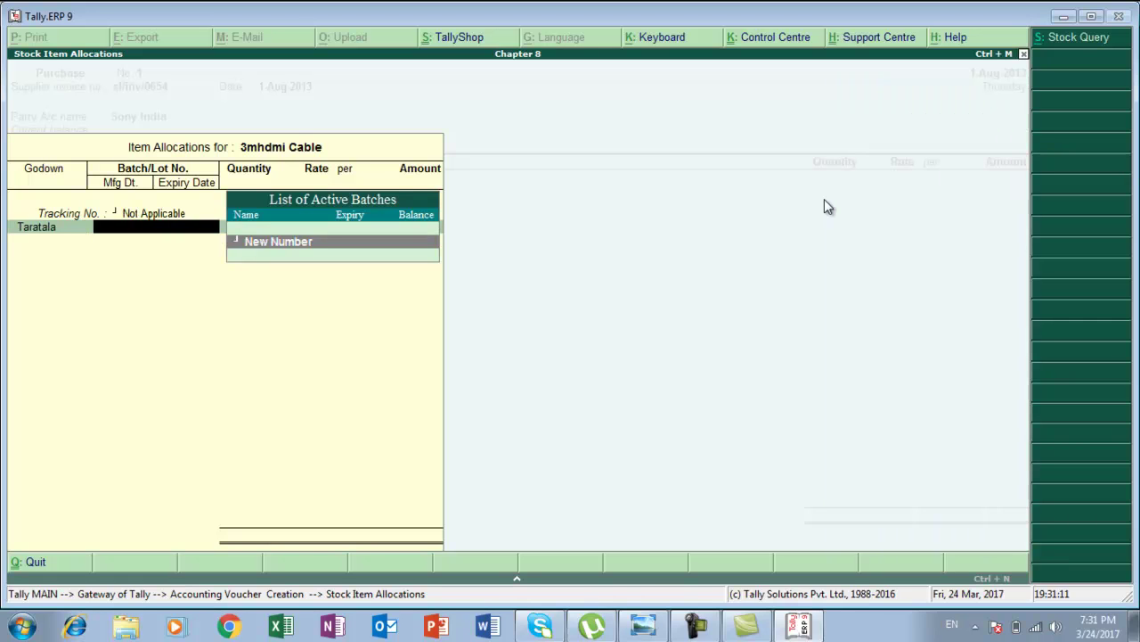
# Assign the new batch number Hc062011 to the 3mhdmi Cable allocation, as given in the exercise photo.
pyautogui.click(274, 252)
pyautogui.hotkey('alt', 'Tab')
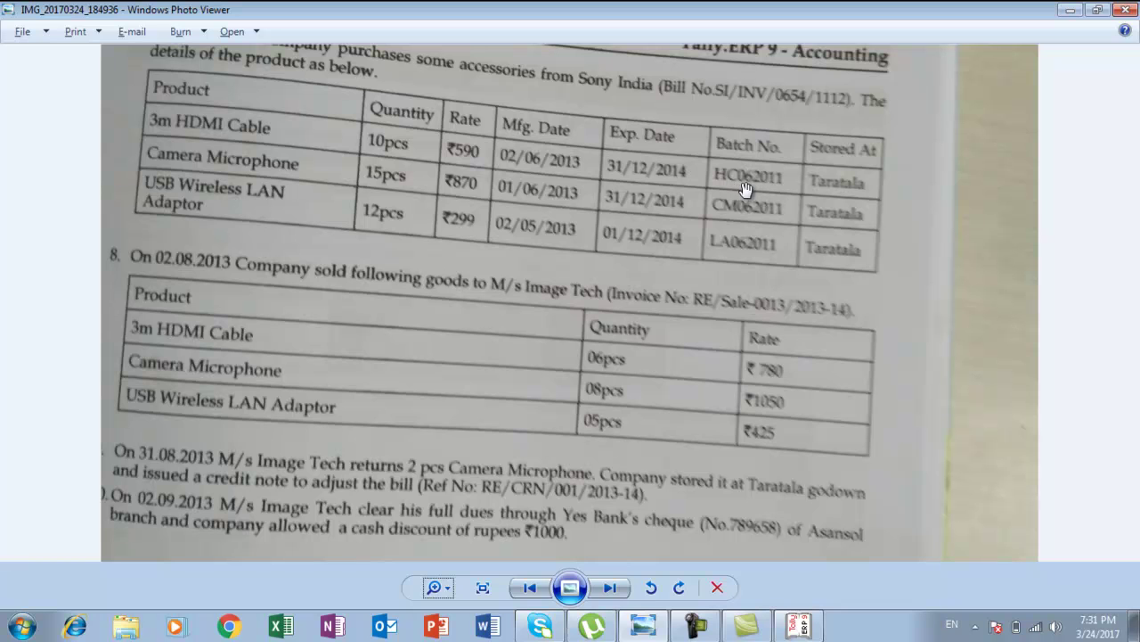
pyautogui.hotkey('alt', 'Tab')
pyautogui.write('Hc062011')
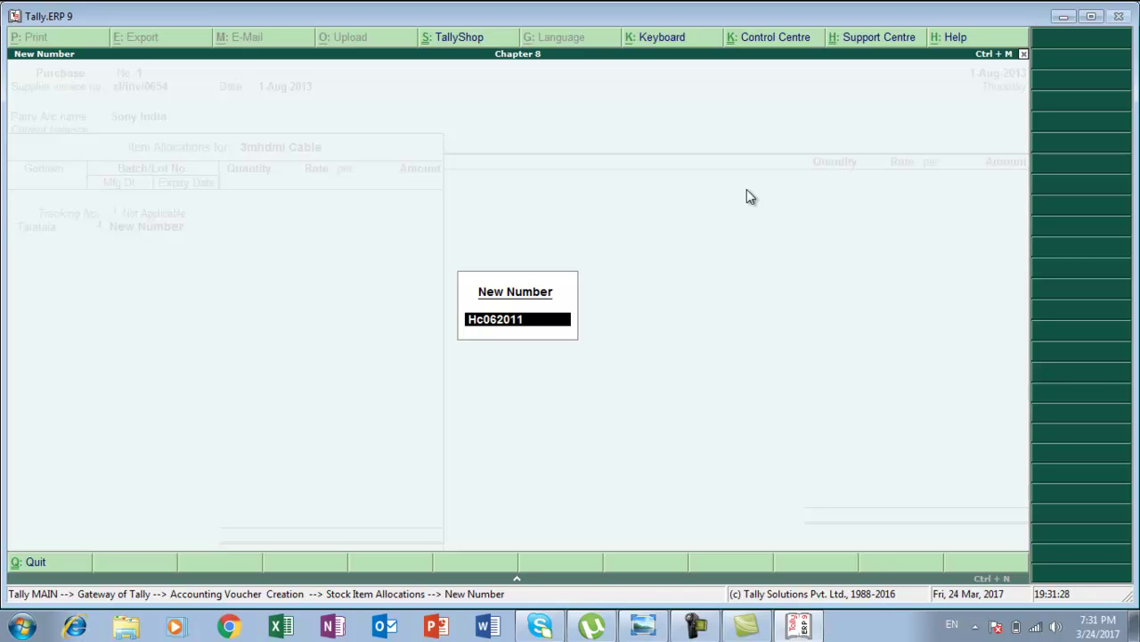
pyautogui.press('Return')
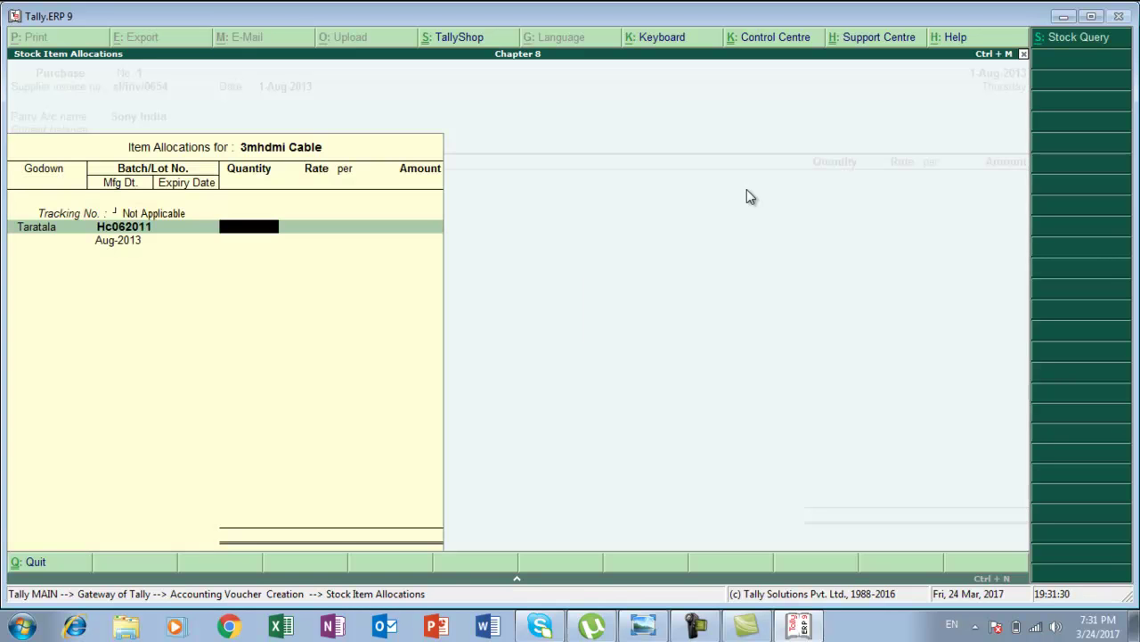
# Enter a quantity of 10 pcs at a rate of 590 per piece for batch Hc062011.
pyautogui.hotkey('alt', 'Tab')
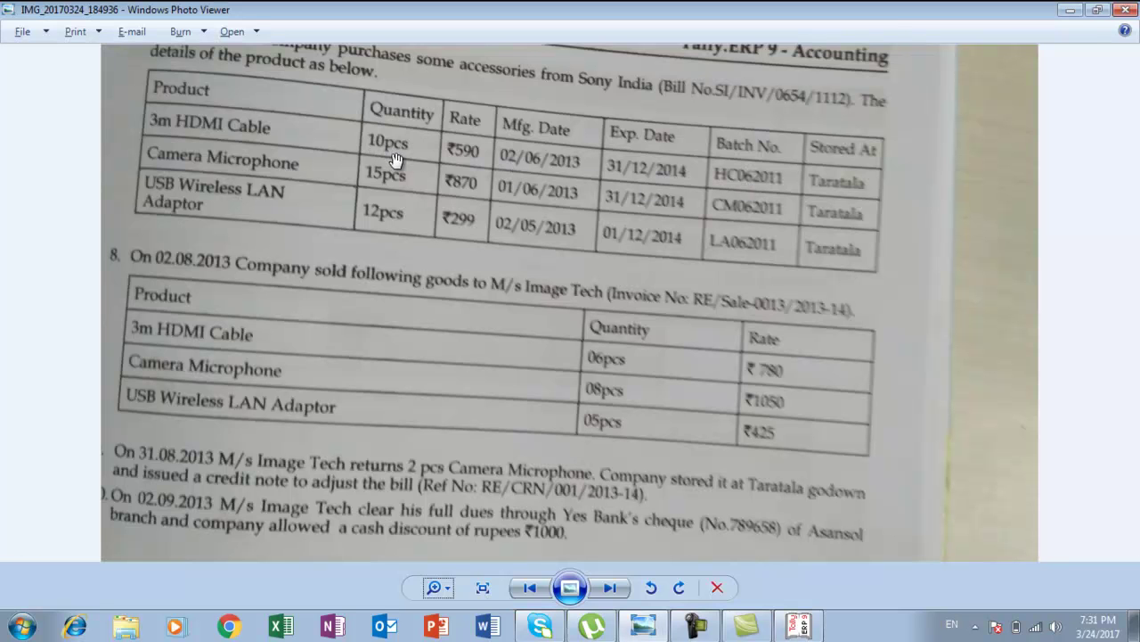
pyautogui.hotkey('alt', 'Tab')
pyautogui.write('10')
pyautogui.press('Return')
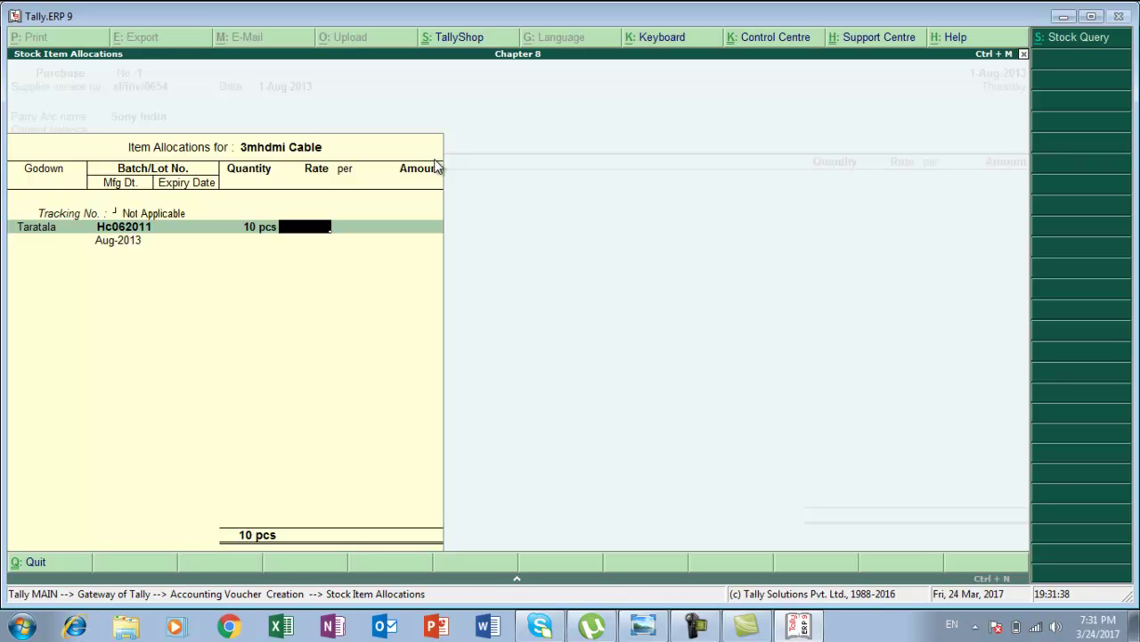
pyautogui.write('590')
pyautogui.press('Return')
pyautogui.press('Return')
pyautogui.press('Return')
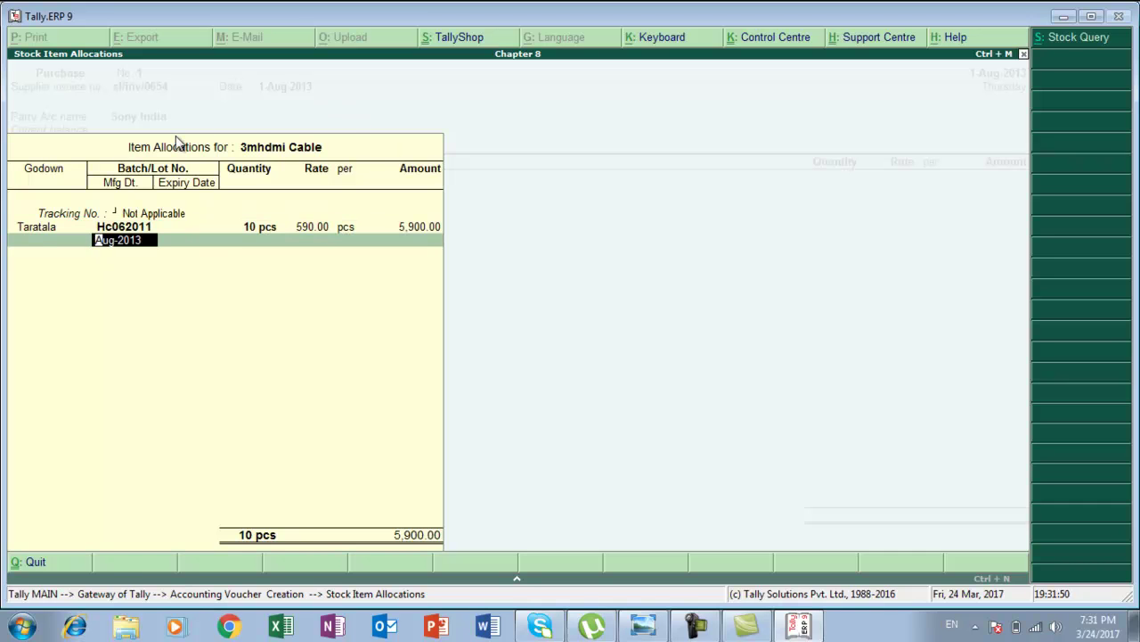
# Look up the cable's manufacturing date in the exercise photo and set it to 2-6-2013 for the batch.
pyautogui.hotkey('alt', 'Tab')
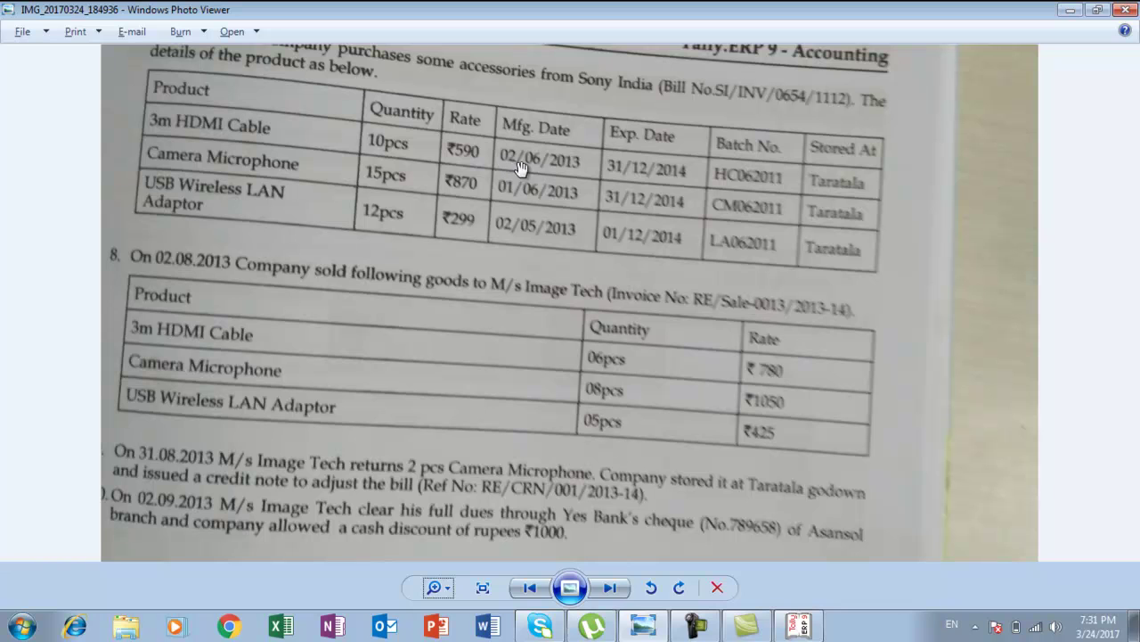
pyautogui.hotkey('alt', 'Tab')
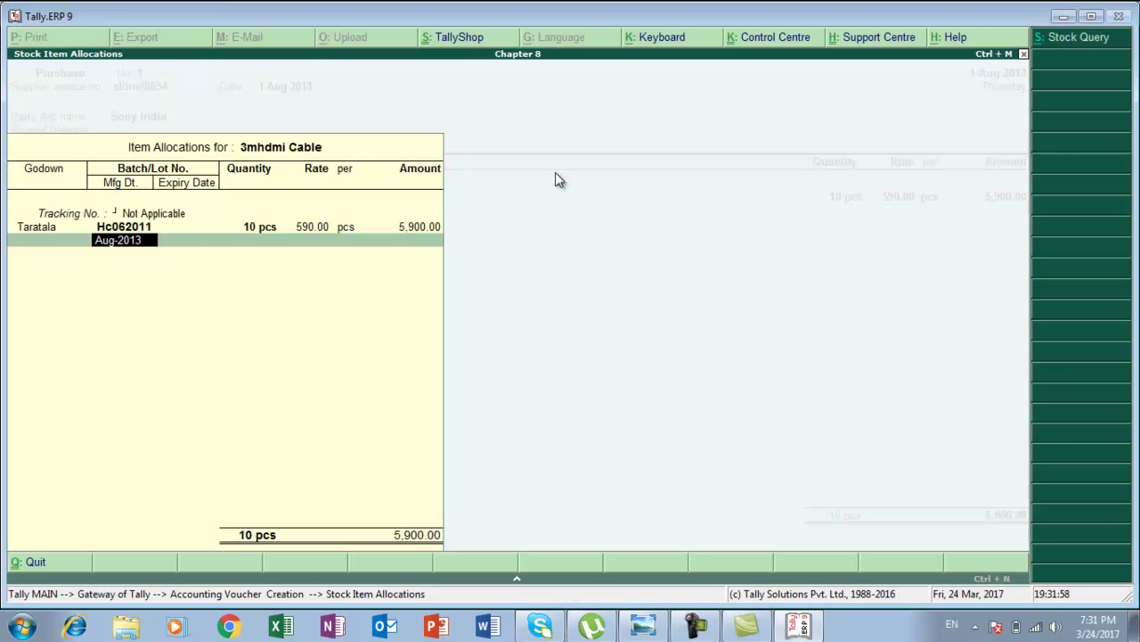
pyautogui.write('2-6')
pyautogui.write('-2013')
pyautogui.press('Return')
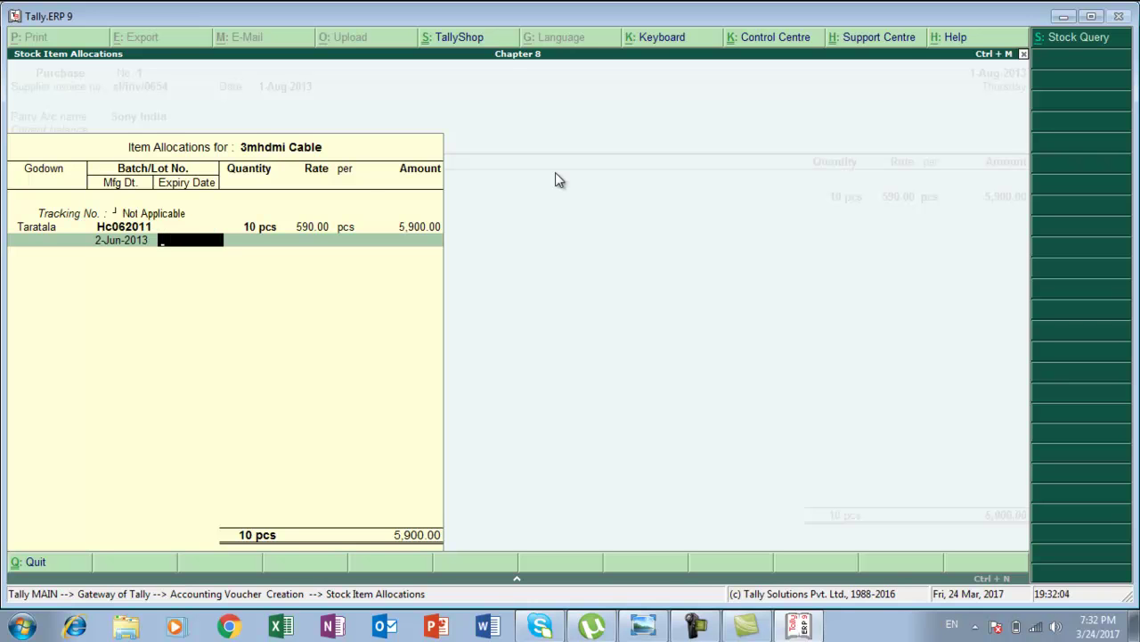
# Set the batch's expiry date to 31-12-2016 and end the list of allocations for the 3mhdmi Cable.
pyautogui.hotkey('alt', 'Tab')
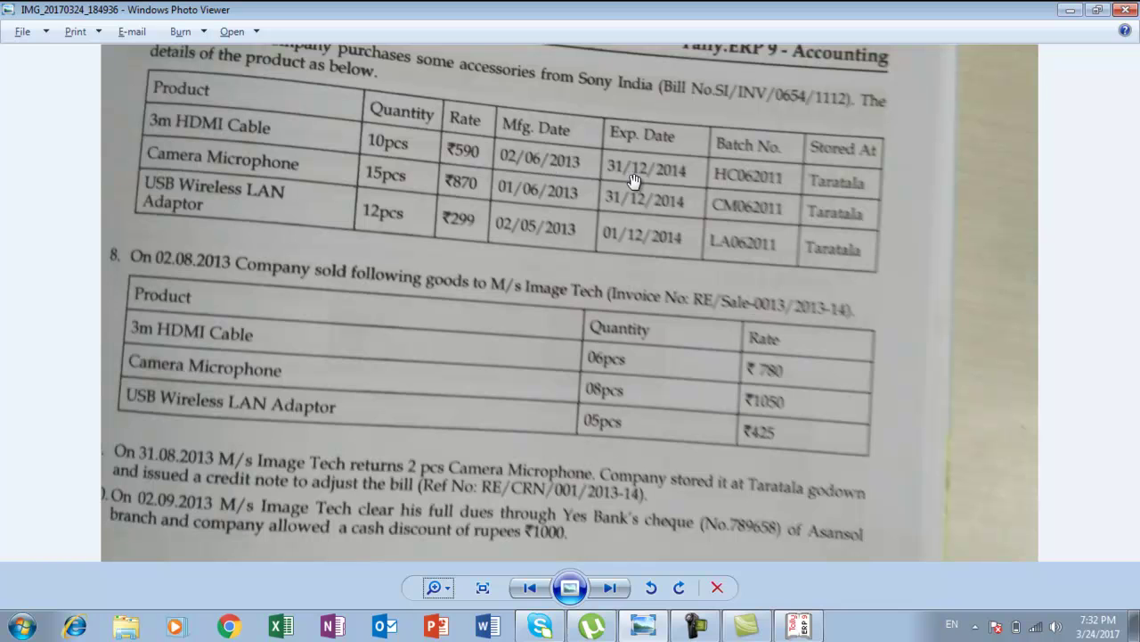
pyautogui.hotkey('alt', 'Tab')
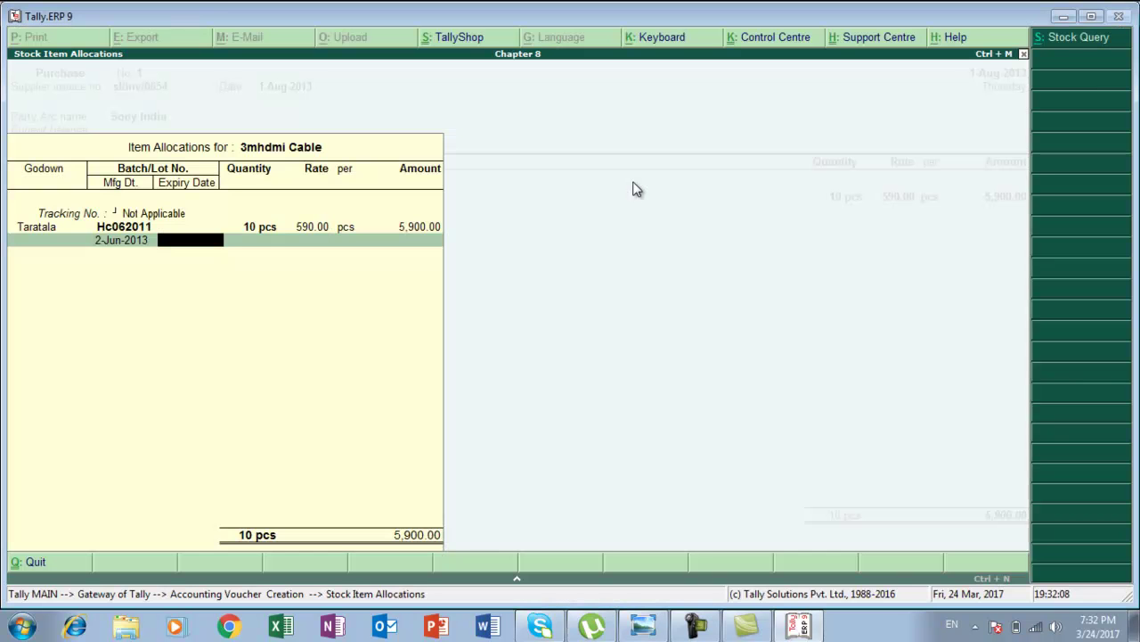
pyautogui.write('31-12-201')
pyautogui.write('6')
pyautogui.press('Return')
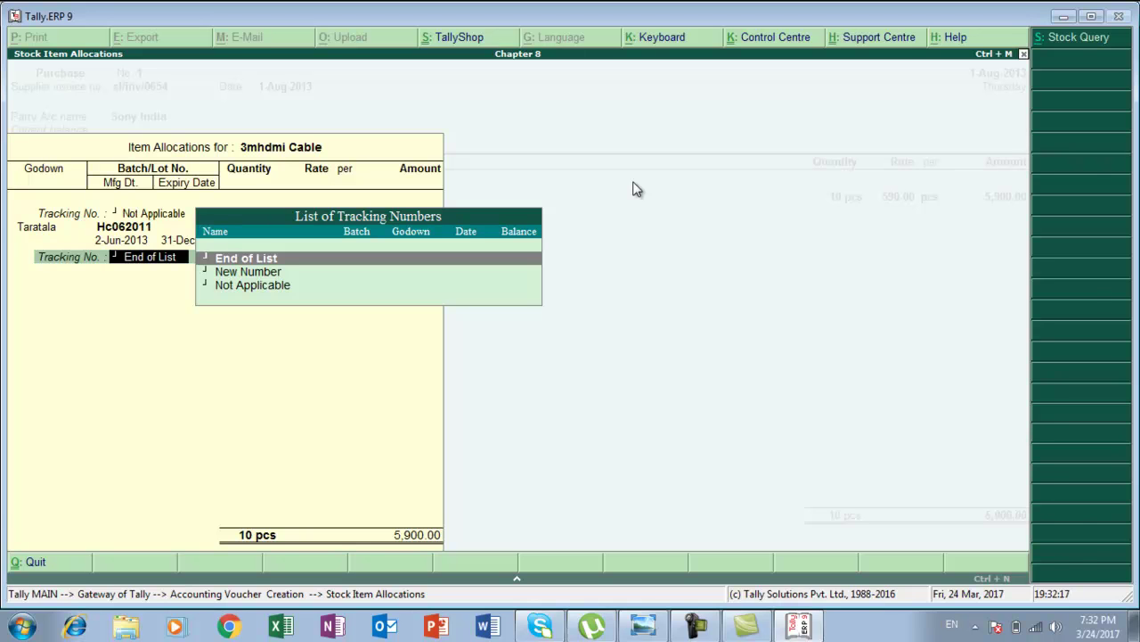
pyautogui.press('Return')
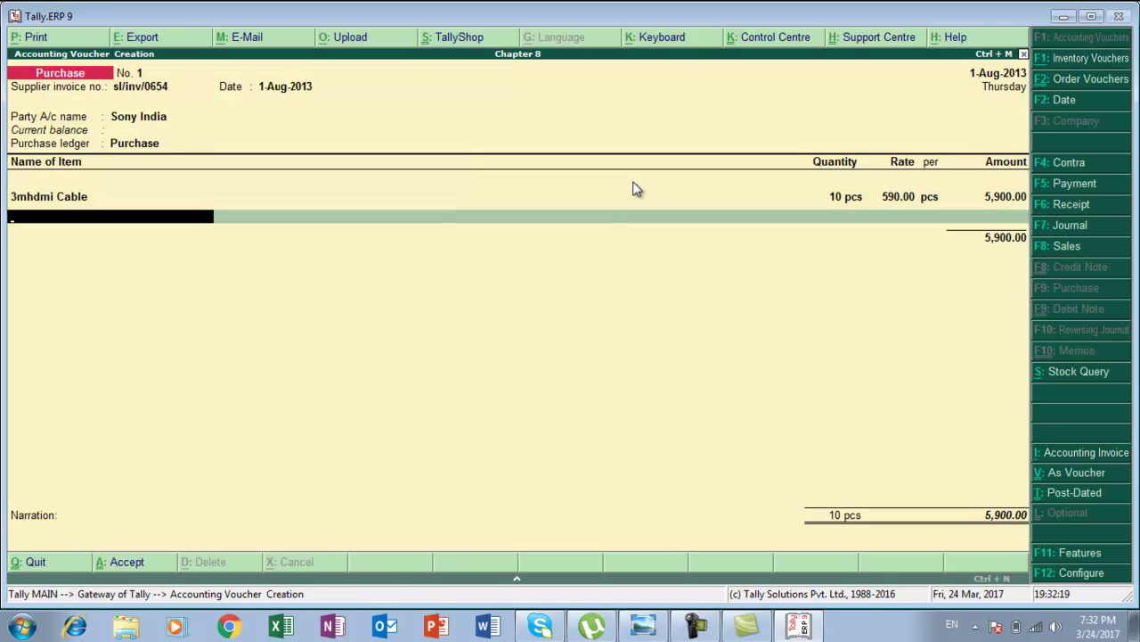
# Start a second new stock item named "Camera Mircophone" from the voucher, under the Primary group with pcs as its unit.
pyautogui.hotkey('alt', 'Tab')
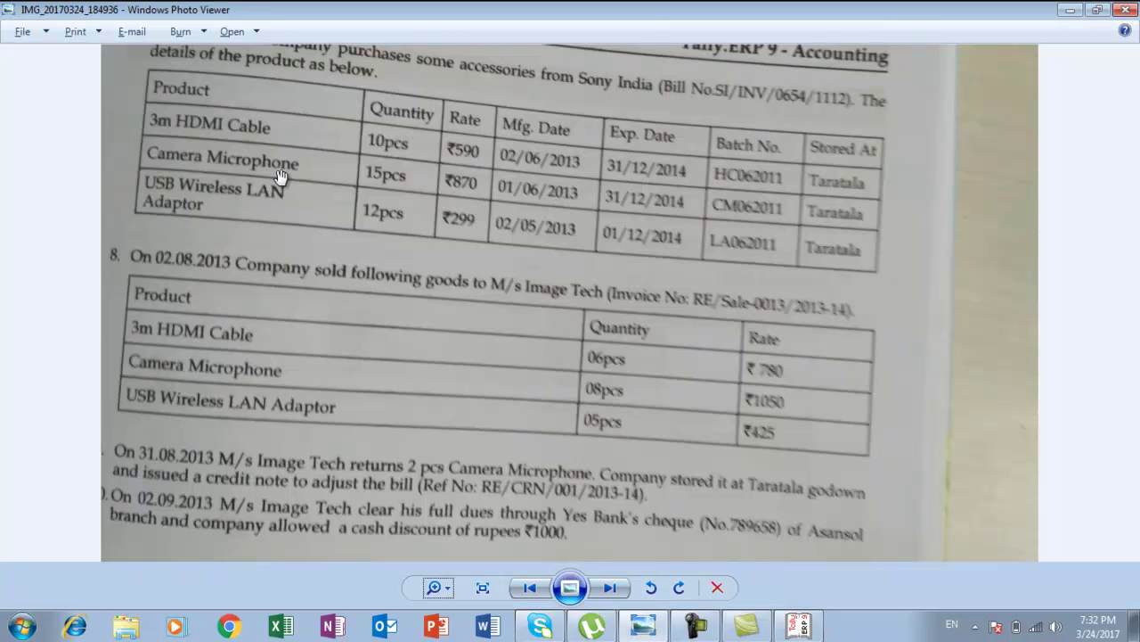
pyautogui.hotkey('alt', 'Tab')
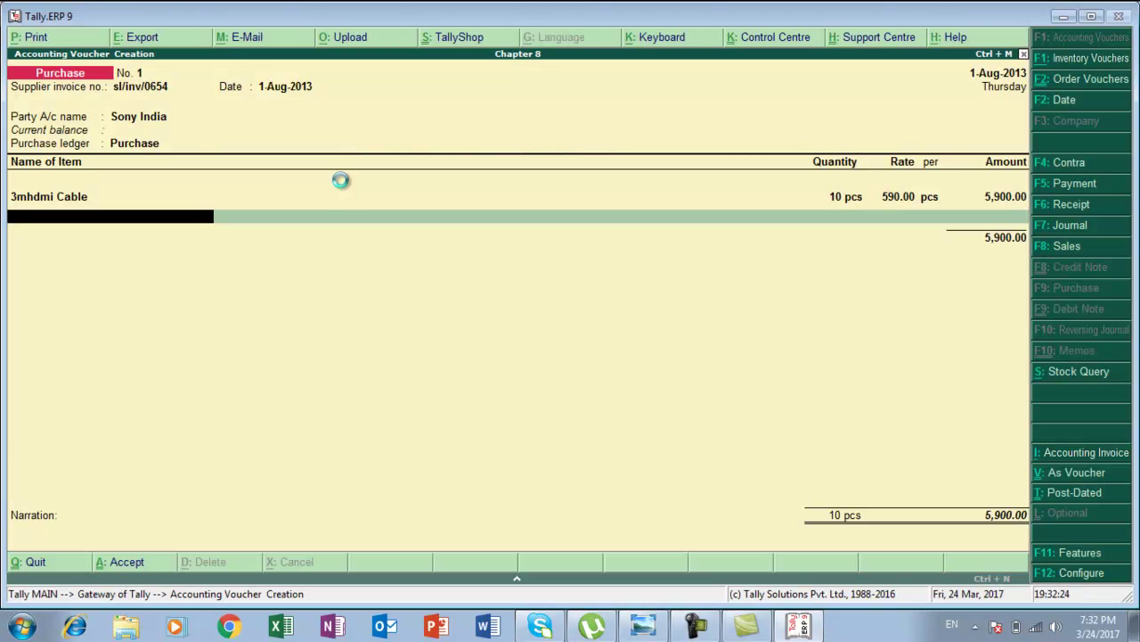
pyautogui.hotkey('alt', 'c')
pyautogui.write('Camera Mirco')
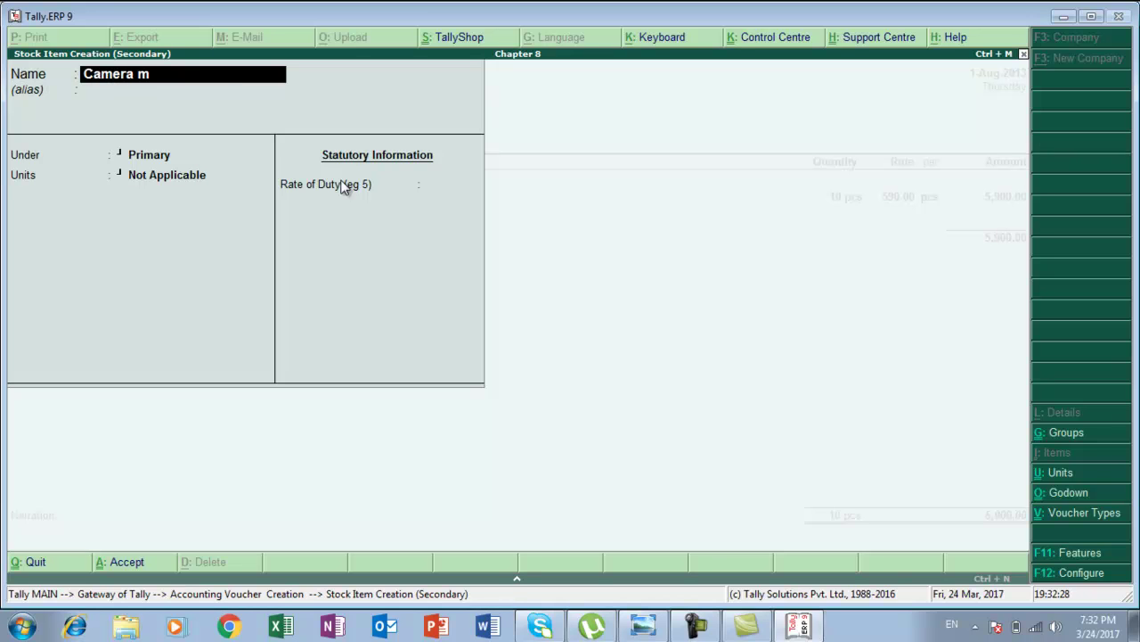
pyautogui.write('phone')
pyautogui.press('Return')
pyautogui.press('Return')
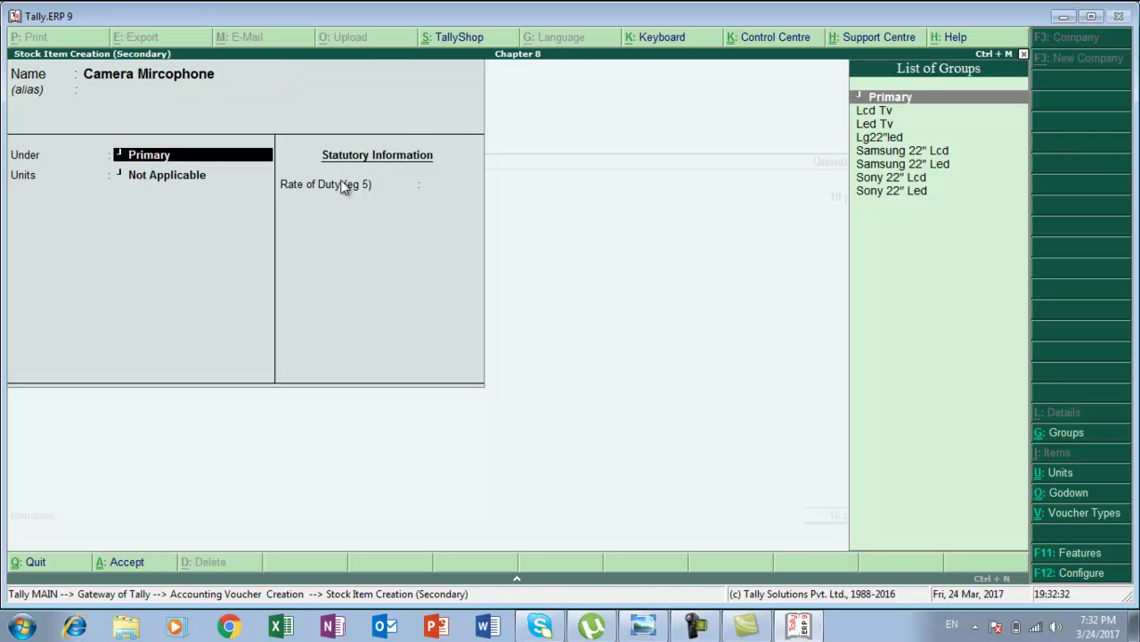
pyautogui.press('Return')
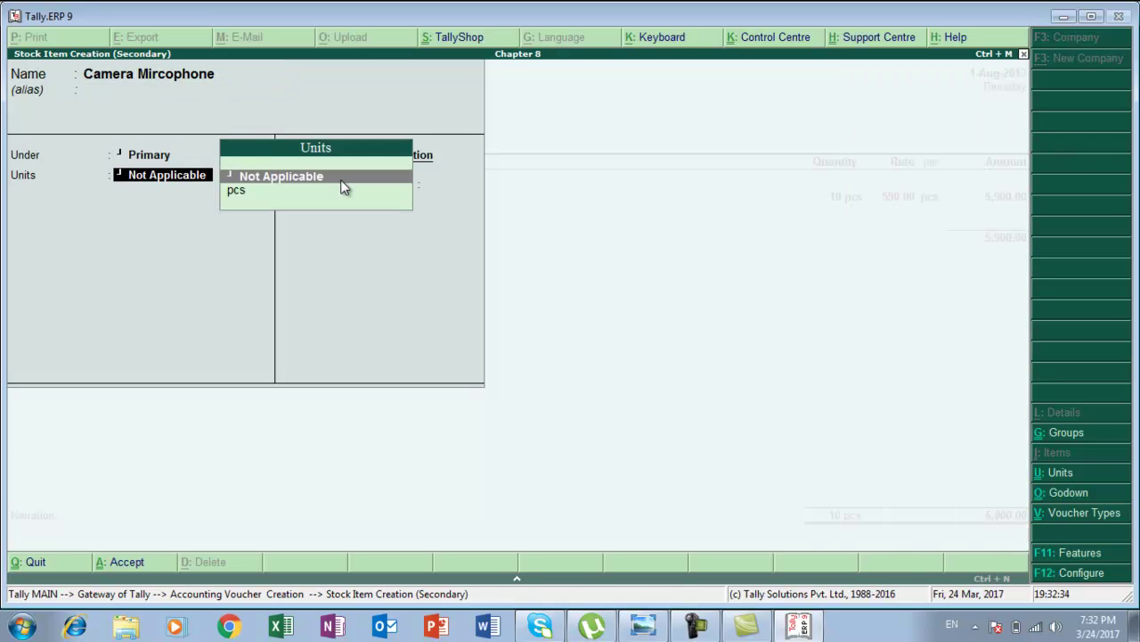
pyautogui.press('Down')
pyautogui.press('Return')
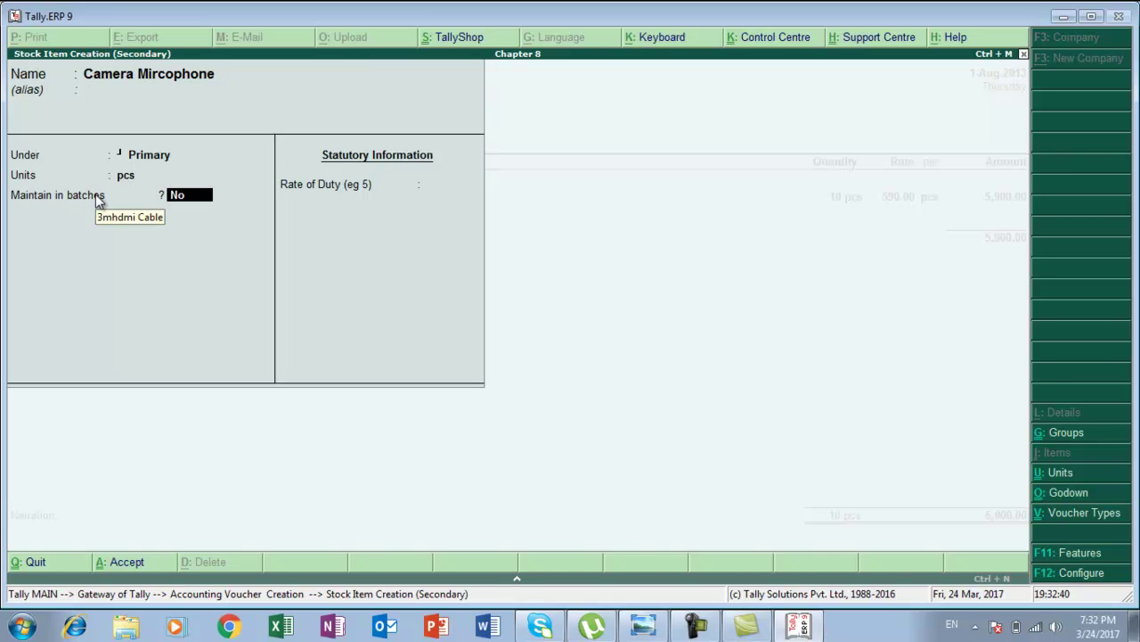
# Enable batch maintenance, manufacturing date tracking and expiry dates for the Camera Mircophone, and save the stock item.
pyautogui.press('y')
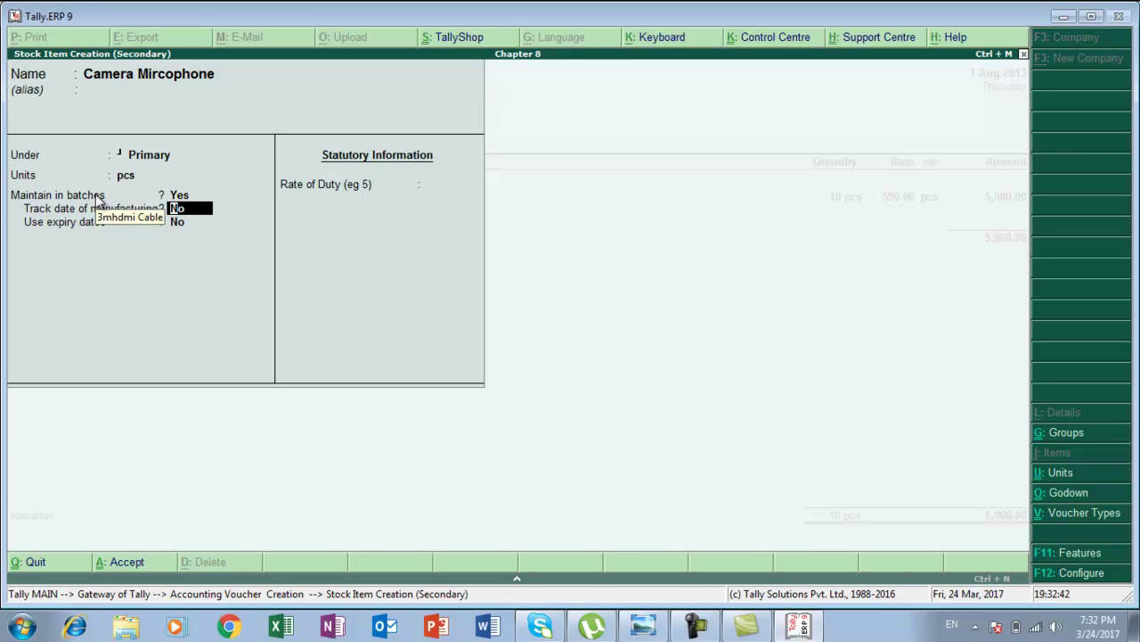
pyautogui.write('y')
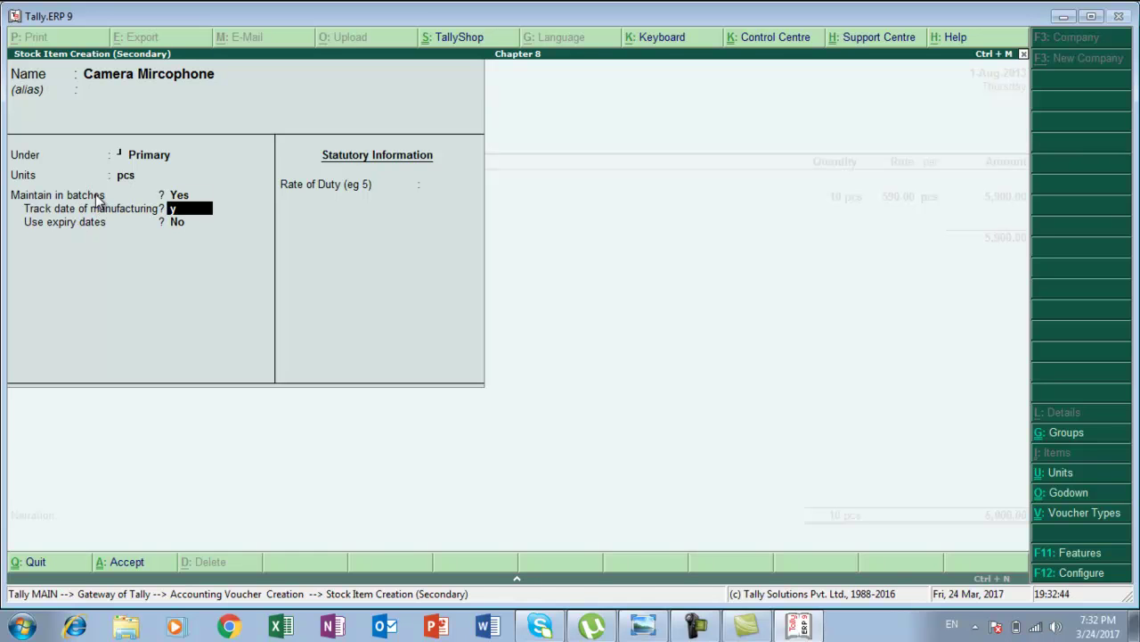
pyautogui.press('Return')
pyautogui.write('y')
pyautogui.press('Return')
pyautogui.press('Return')
pyautogui.press('Return')
pyautogui.press('Return')
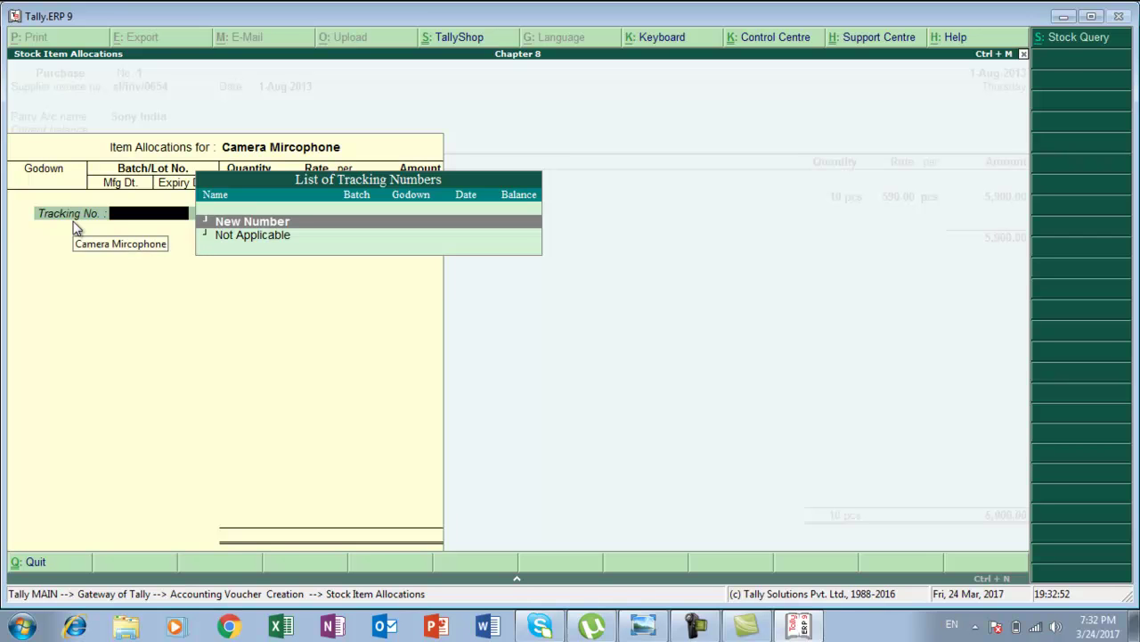
# Set the Camera Mircophone's tracking number to Not Applicable and allocate it to the Taratala godown.
pyautogui.press('Down')
pyautogui.press('Return')
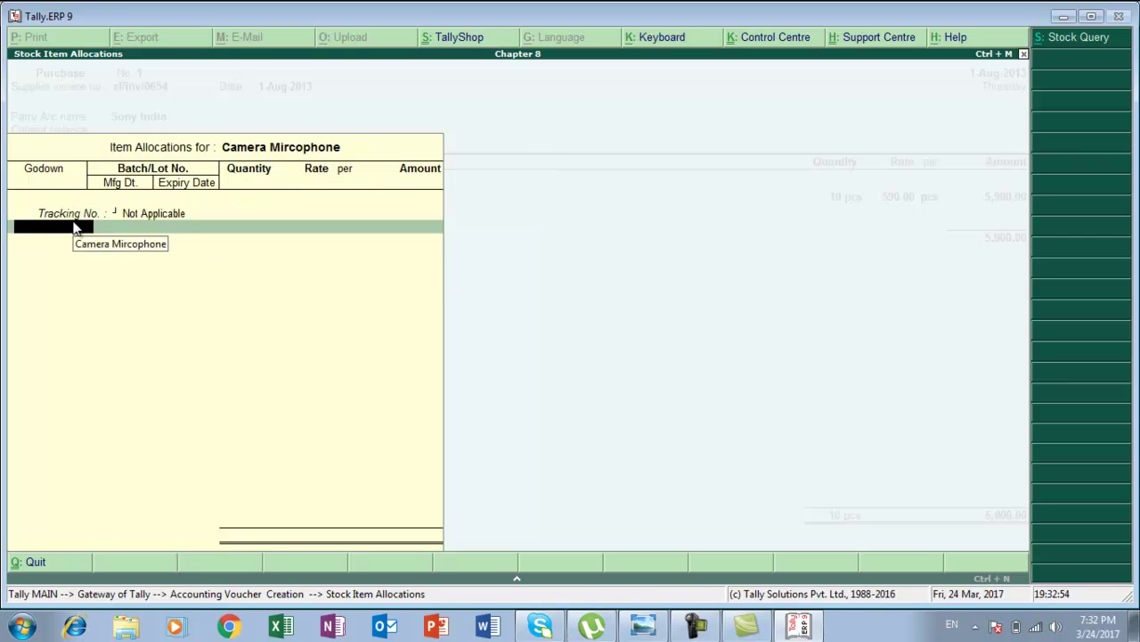
pyautogui.hotkey('alt', 'Tab')
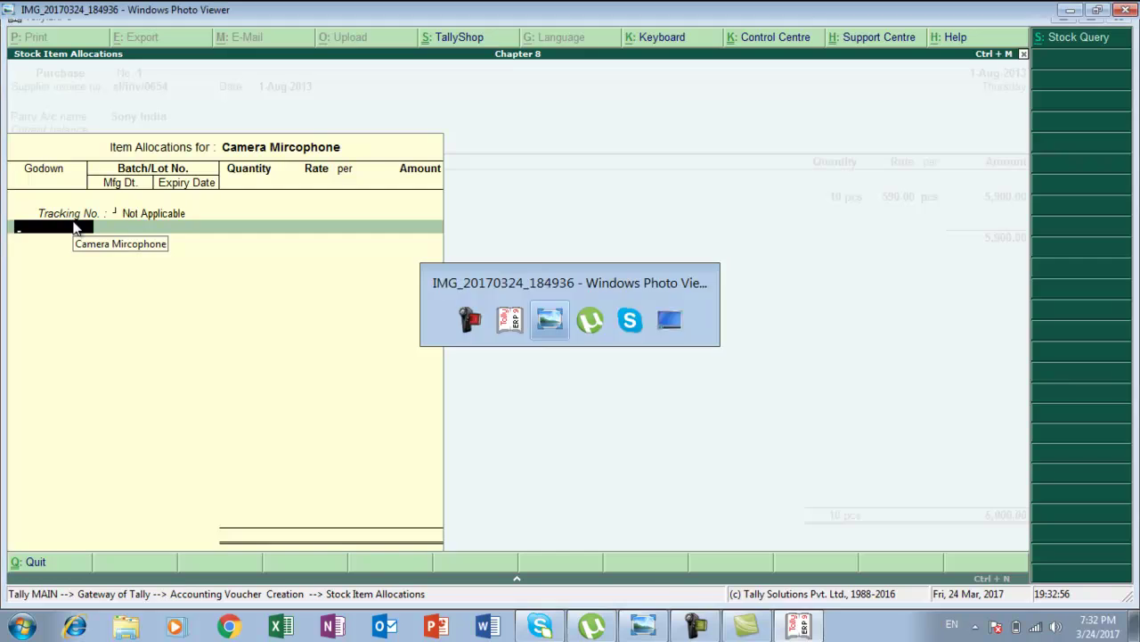
pyautogui.hotkey('alt', 'Tab')
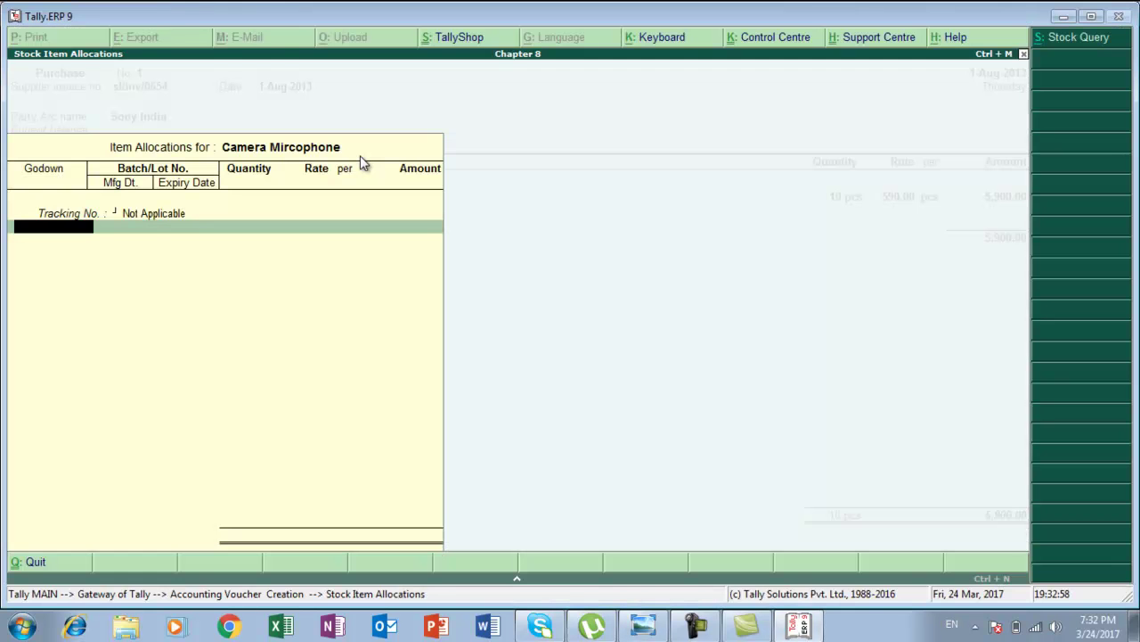
pyautogui.press('Down')
pyautogui.press('Down')
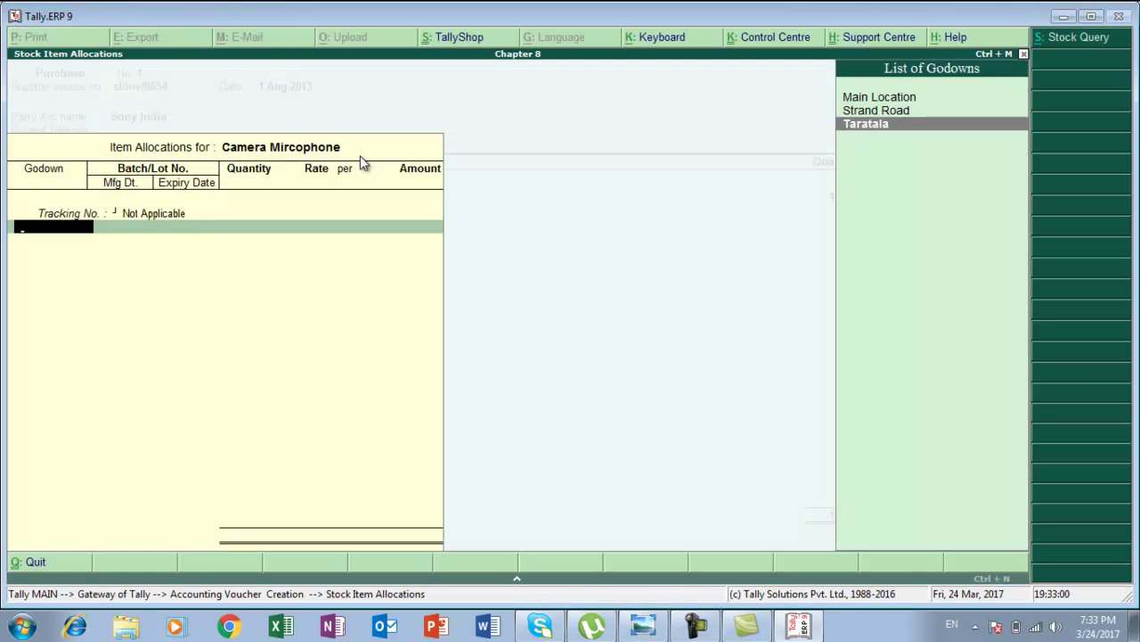
pyautogui.press('Return')
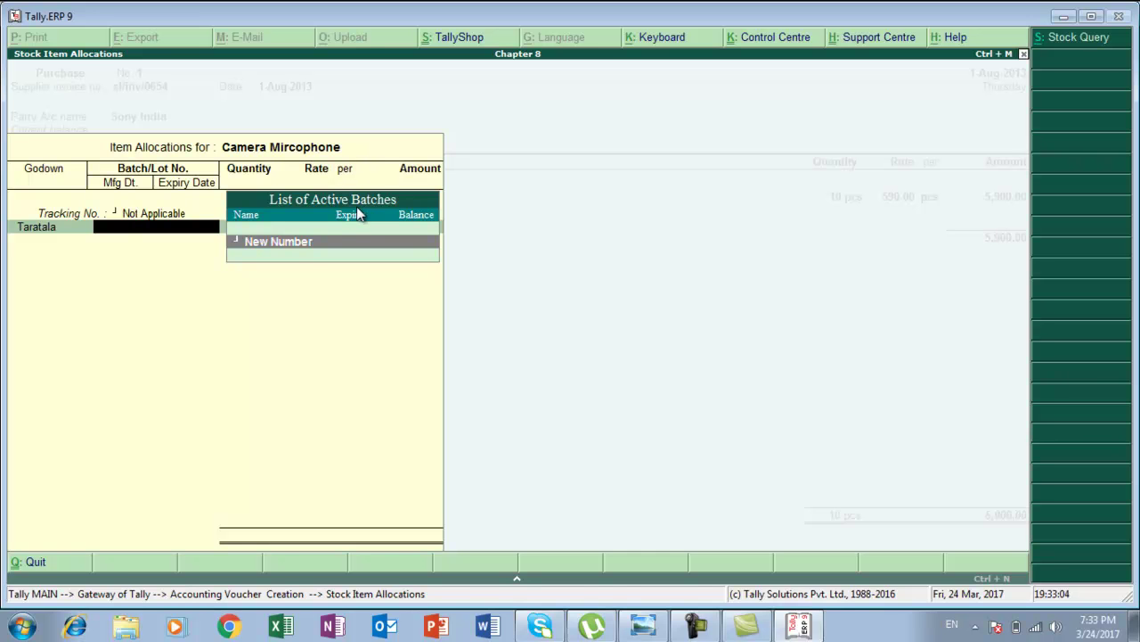
# Look up the microphone's batch number in the exercise photo and add it as new batch Cm062011.
pyautogui.press('Return')
pyautogui.hotkey('alt', 'Tab')
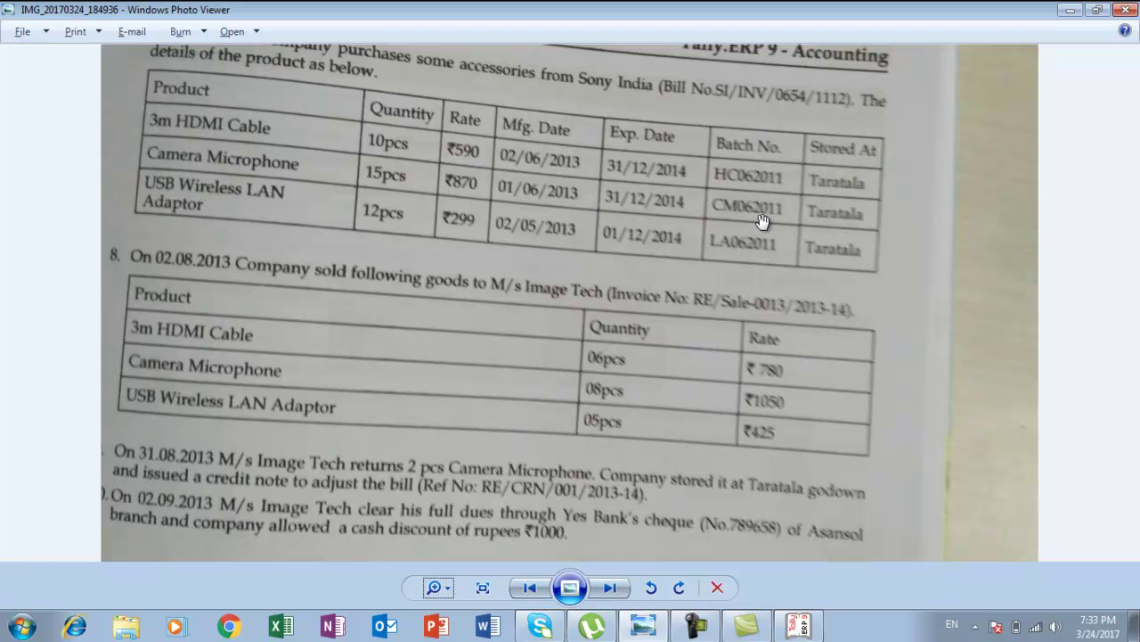
pyautogui.hotkey('alt', 'Tab')
pyautogui.write('Cm0')
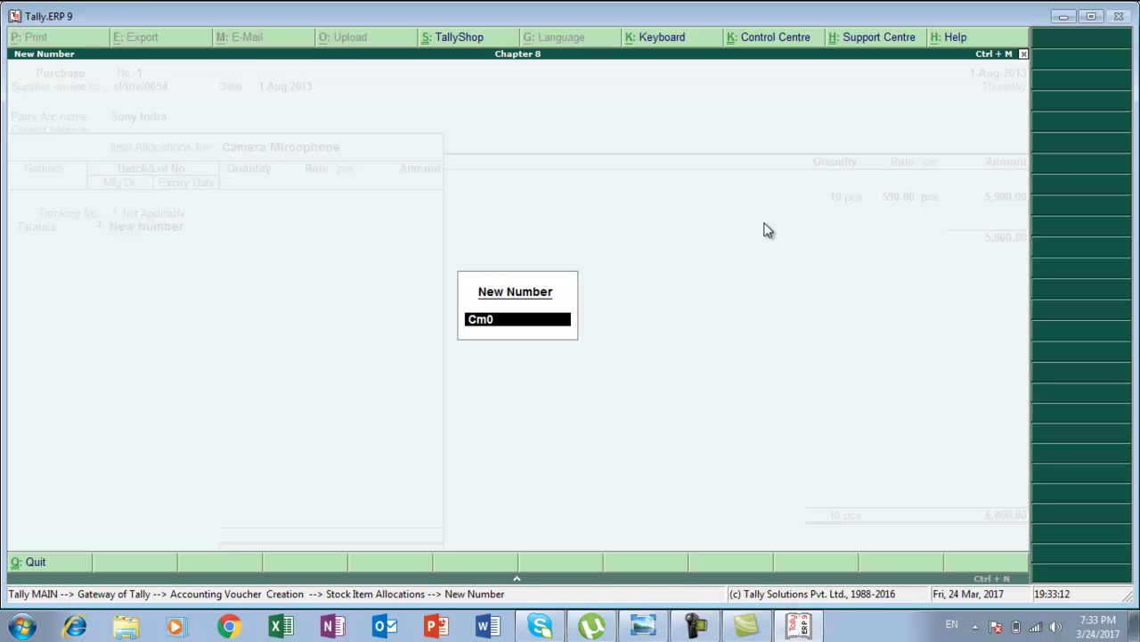
pyautogui.write('62011')
pyautogui.press('Return')
# Check the microphone's quantity and rate in the exercise photo and enter 15 pcs at 870 per piece for batch Cm062011.
pyautogui.hotkey('alt', 'Tab')
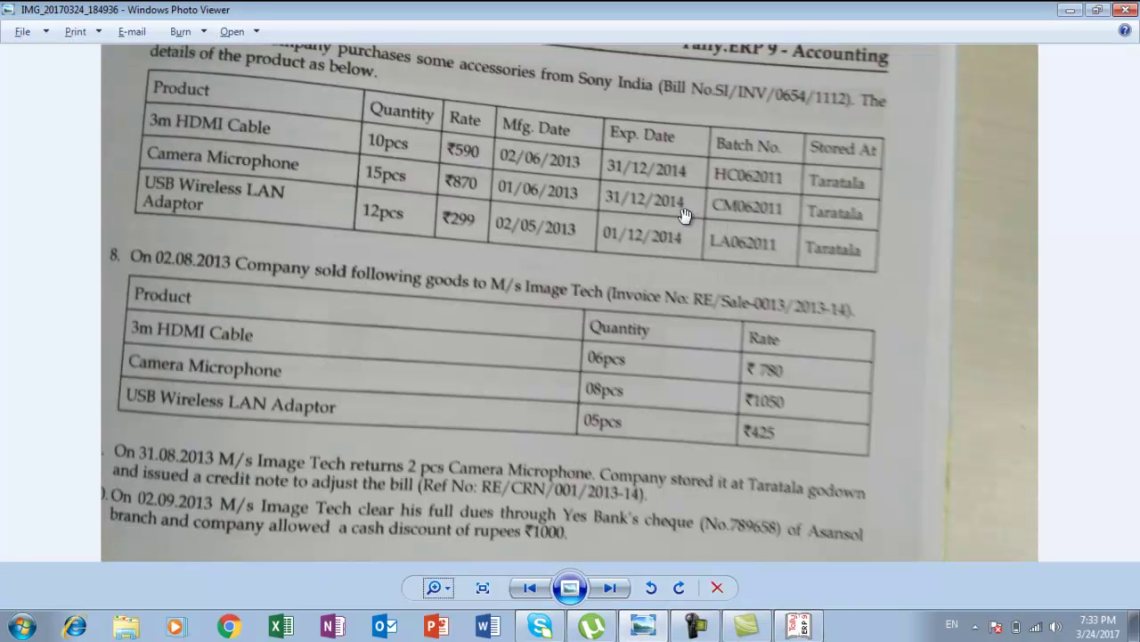
pyautogui.hotkey('alt', 'Tab')
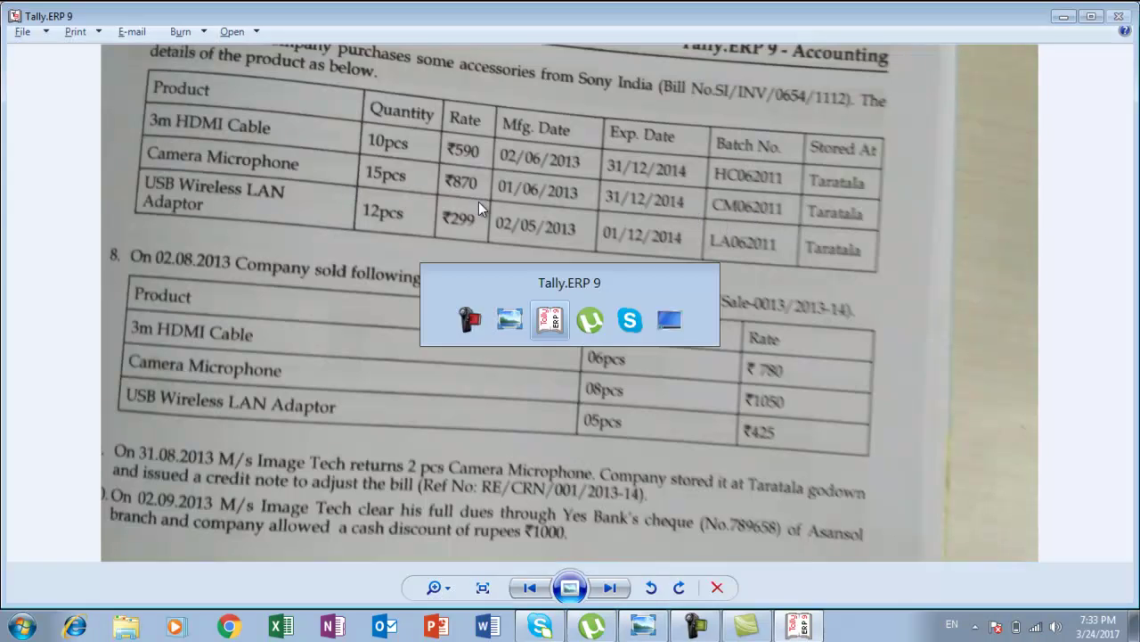
pyautogui.write('15')
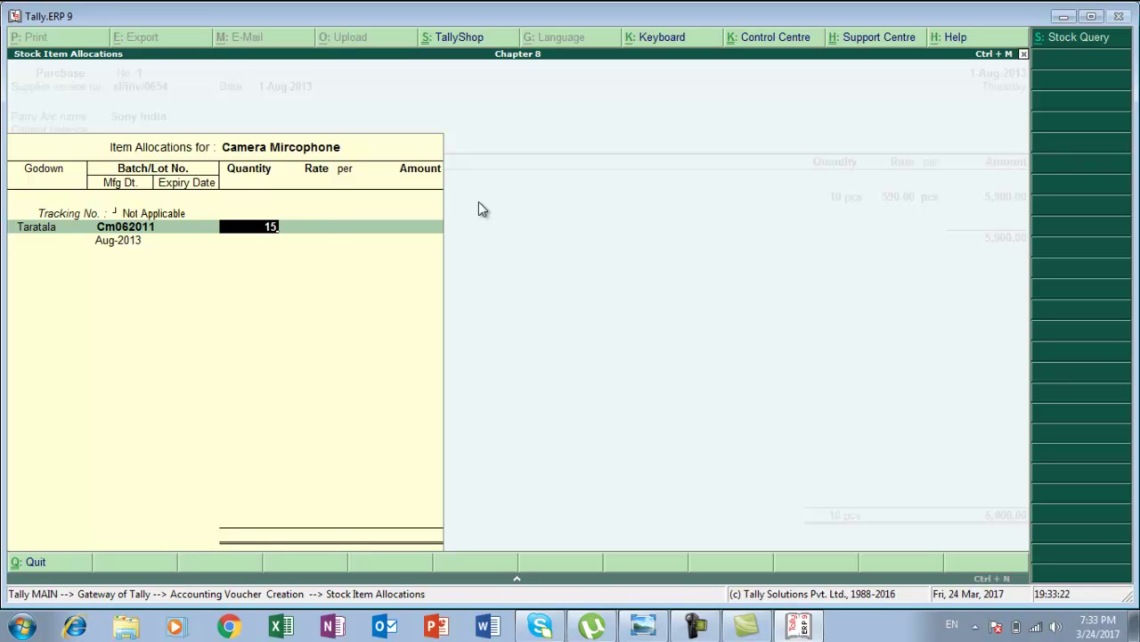
pyautogui.press('Return')
pyautogui.write('879')
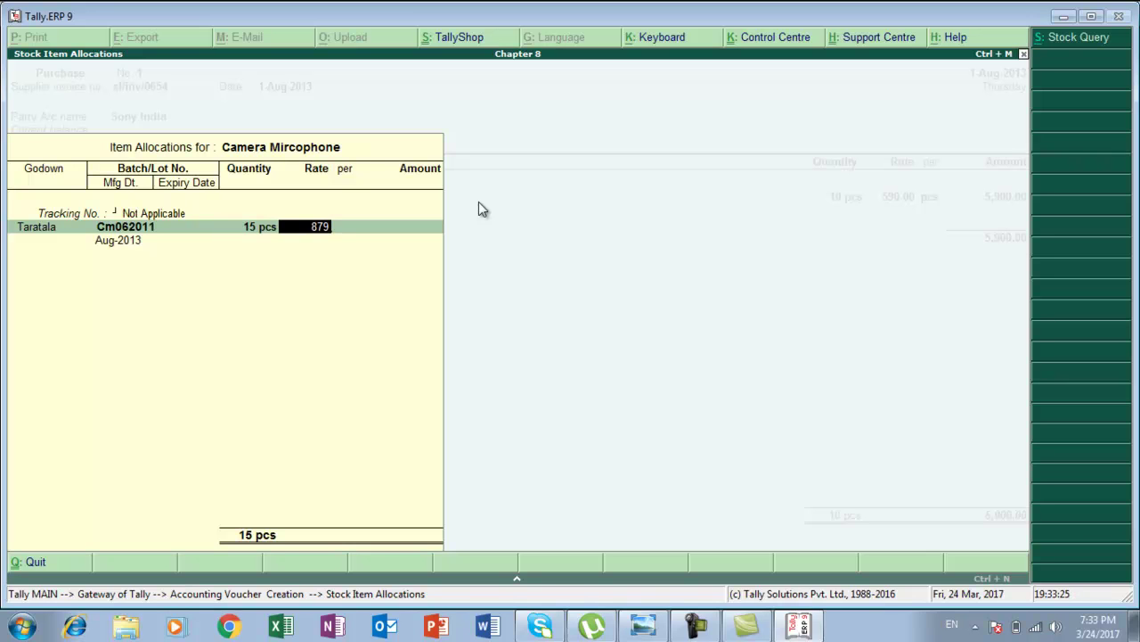
pyautogui.press('BackSpace')
pyautogui.write('0')
pyautogui.press('Return')
pyautogui.press('Return')
pyautogui.press('Return')
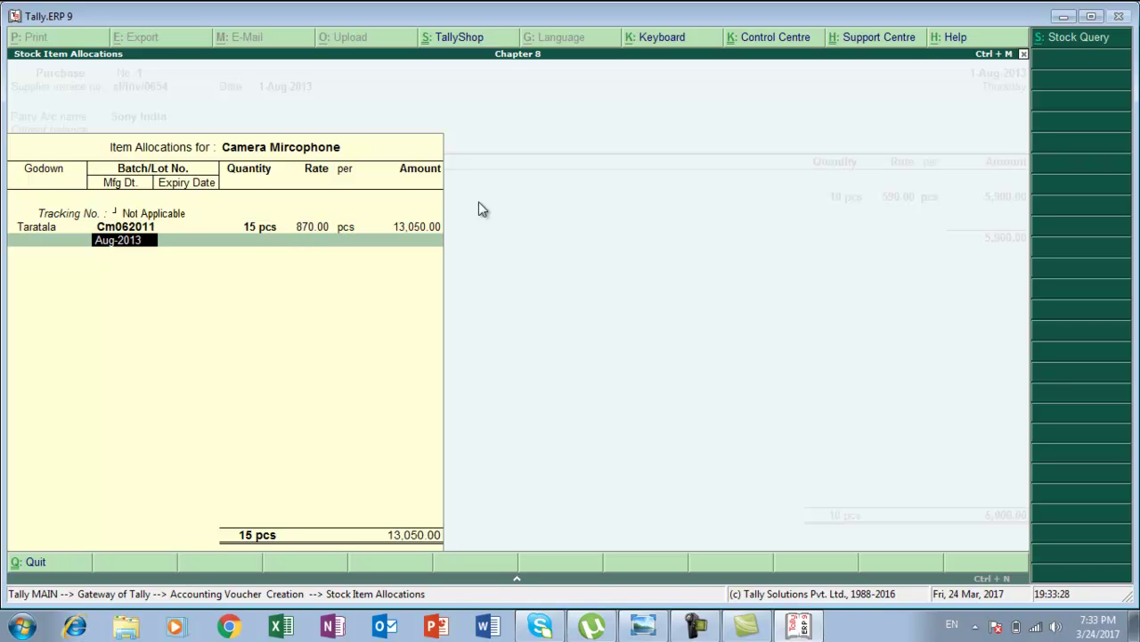
# Look up the microphone's manufacturing date in the exercise photo and set it to 1-6-2013 for the batch.
pyautogui.hotkey('alt', 'Tab')
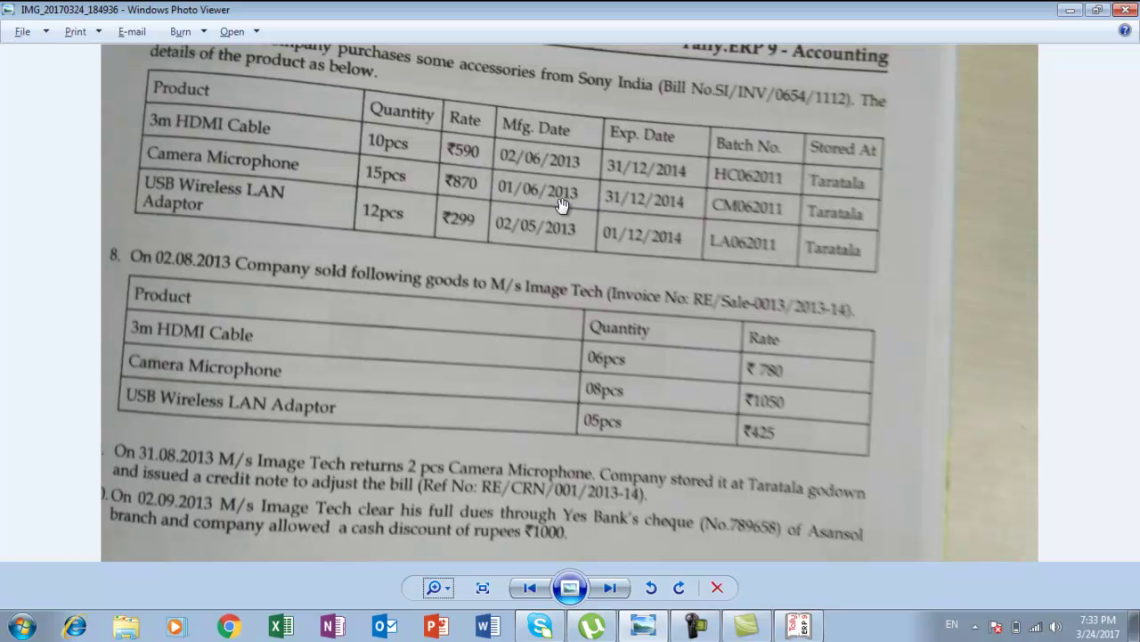
pyautogui.hotkey('alt', 'Tab')
pyautogui.write('1-6-2013')
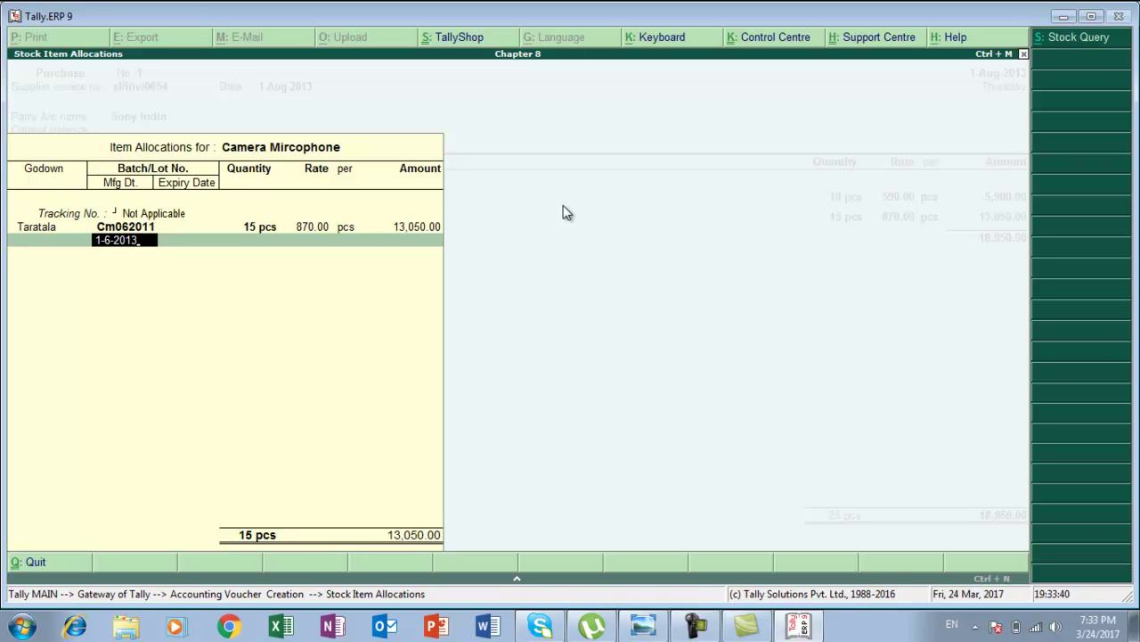
pyautogui.press('Return')
# Check the expiry date in the exercise photo, set it to 31-12-2014, and finish the Camera Mircophone line in the voucher.
pyautogui.hotkey('alt', 'Tab')
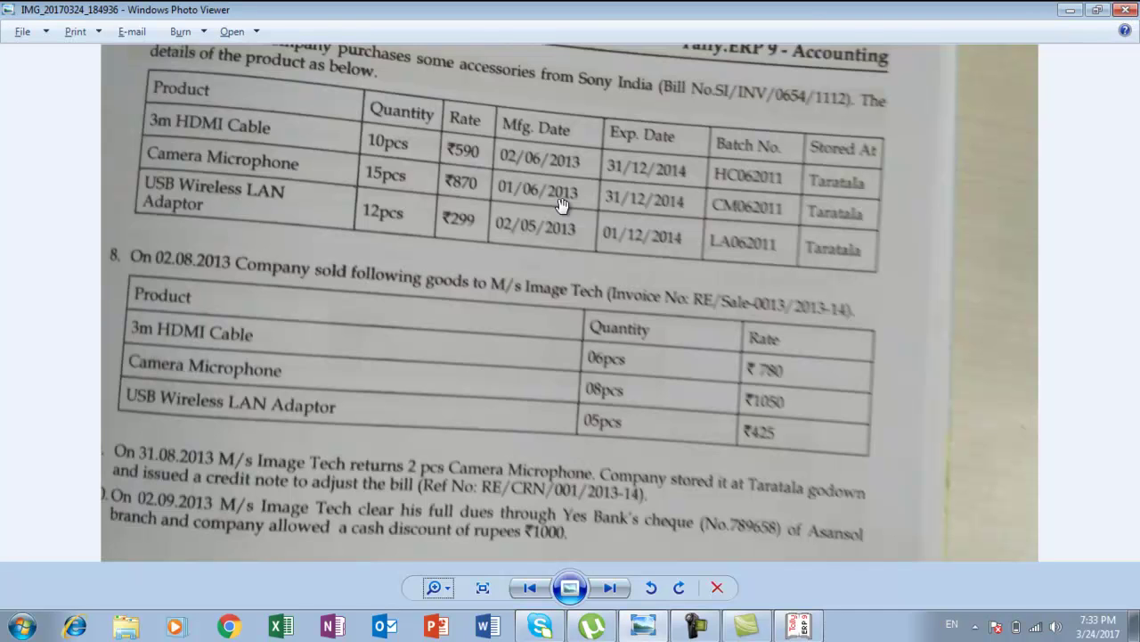
pyautogui.hotkey('alt', 'Tab')
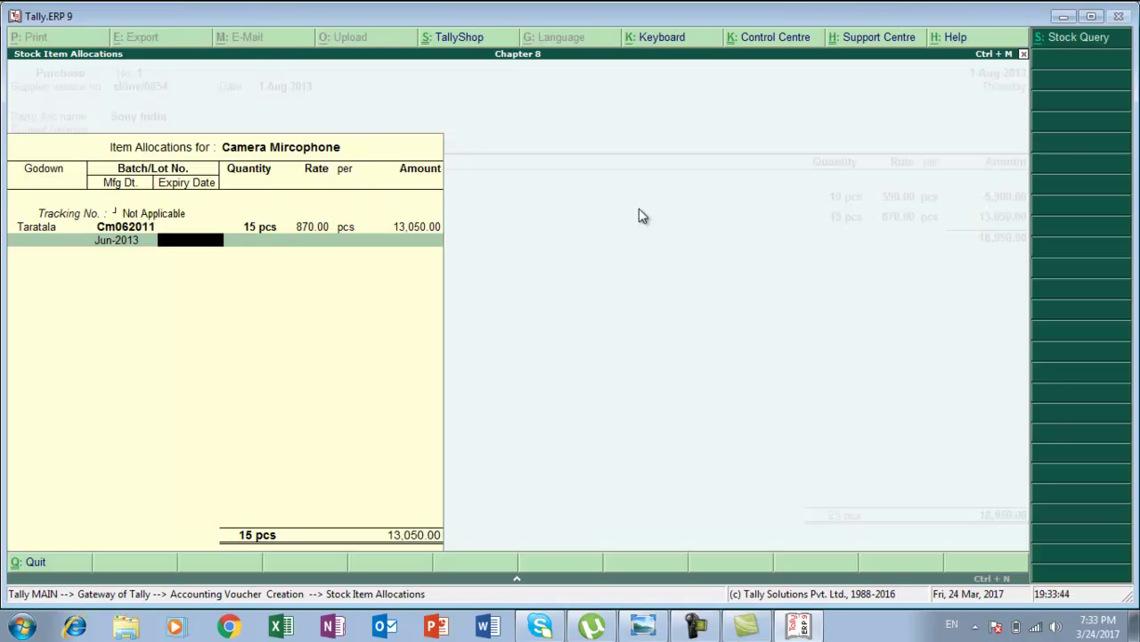
pyautogui.write('31-12-2014')
pyautogui.press('Return')
pyautogui.press('Return')
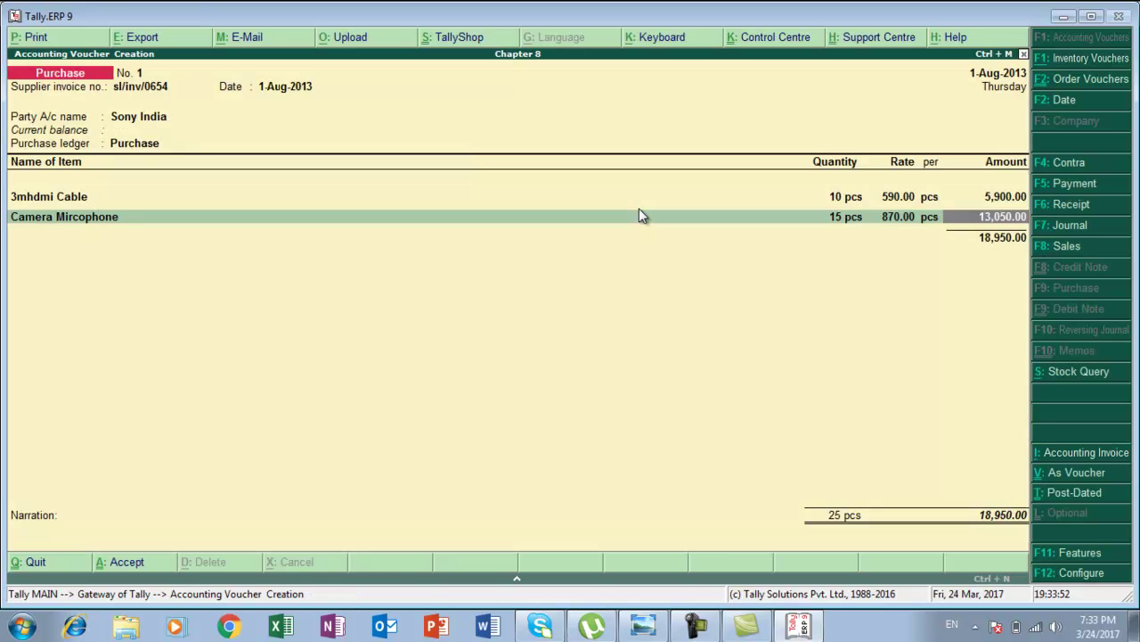
pyautogui.press('Return')
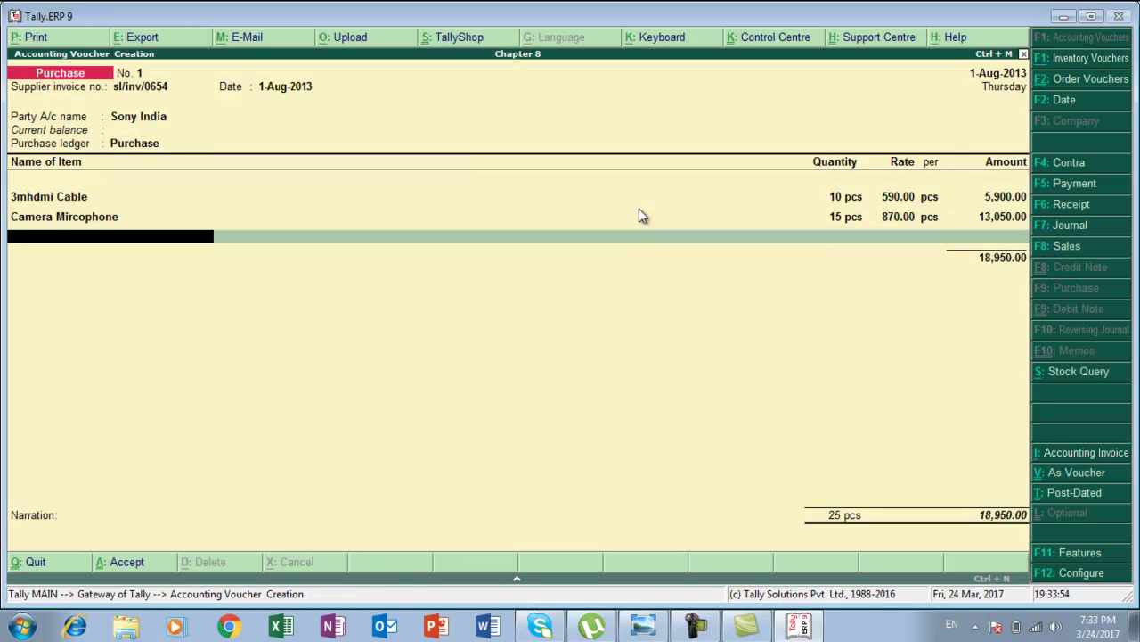
# Start a new stock item named "Usb Wireless Lan Adaptor" from the voucher, under the Primary group with pcs as its unit.
pyautogui.hotkey('alt', 'c')
pyautogui.hotkey('alt', 'Tab')
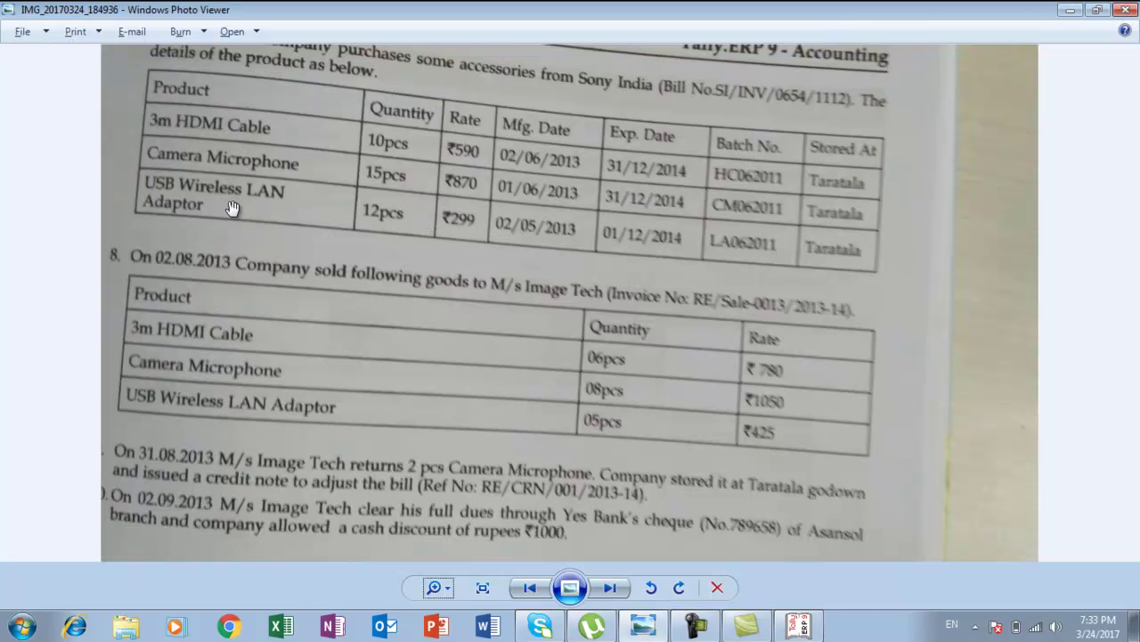
pyautogui.hotkey('alt', 'Tab')
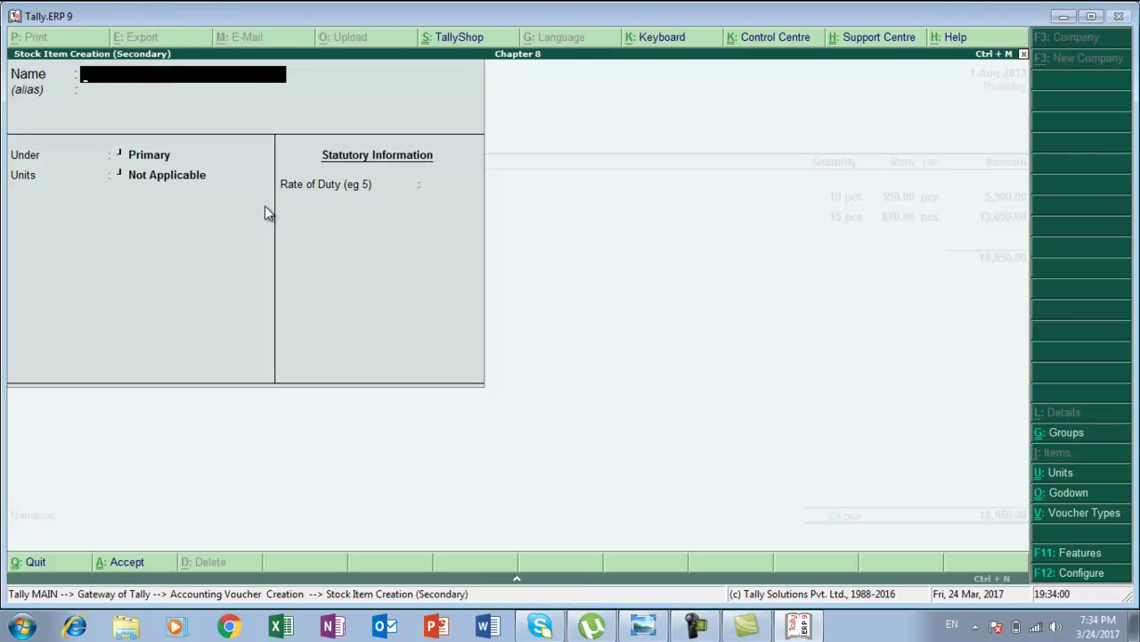
pyautogui.write('Usb wireless')
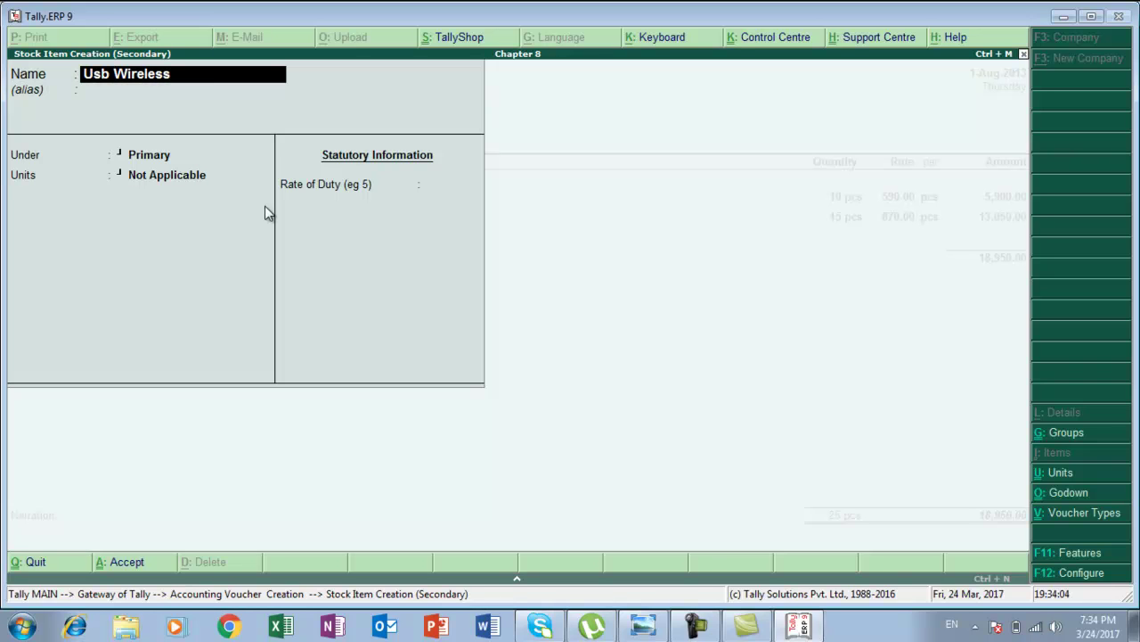
pyautogui.write(' Lan adaptor')
pyautogui.press('Return')
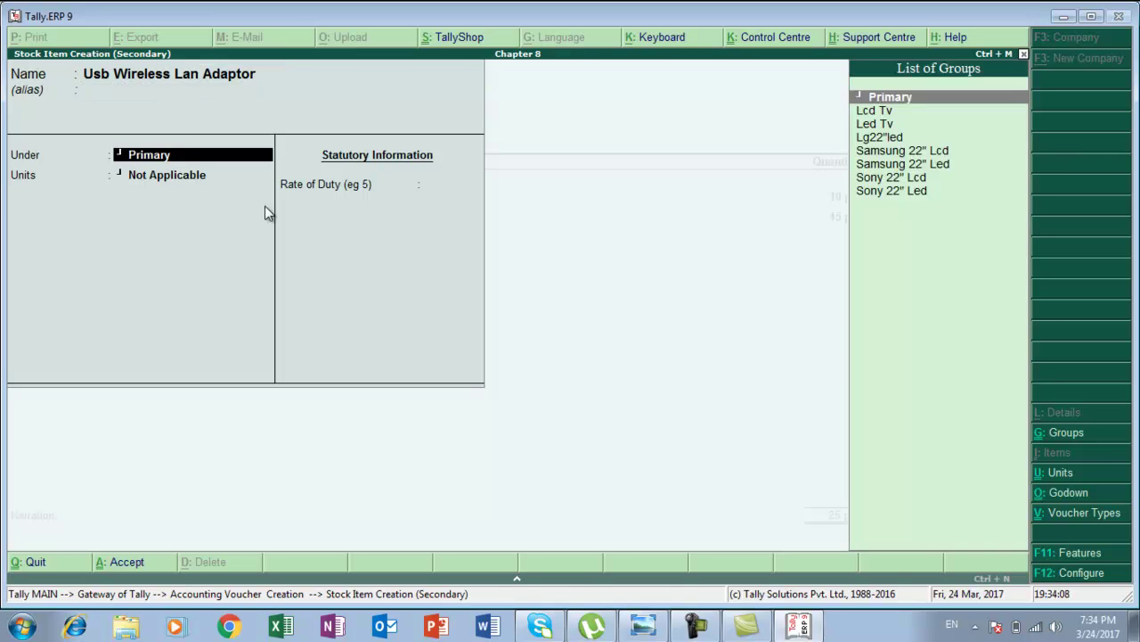
pyautogui.press('Return')
pyautogui.press('Down')
pyautogui.press('Return')
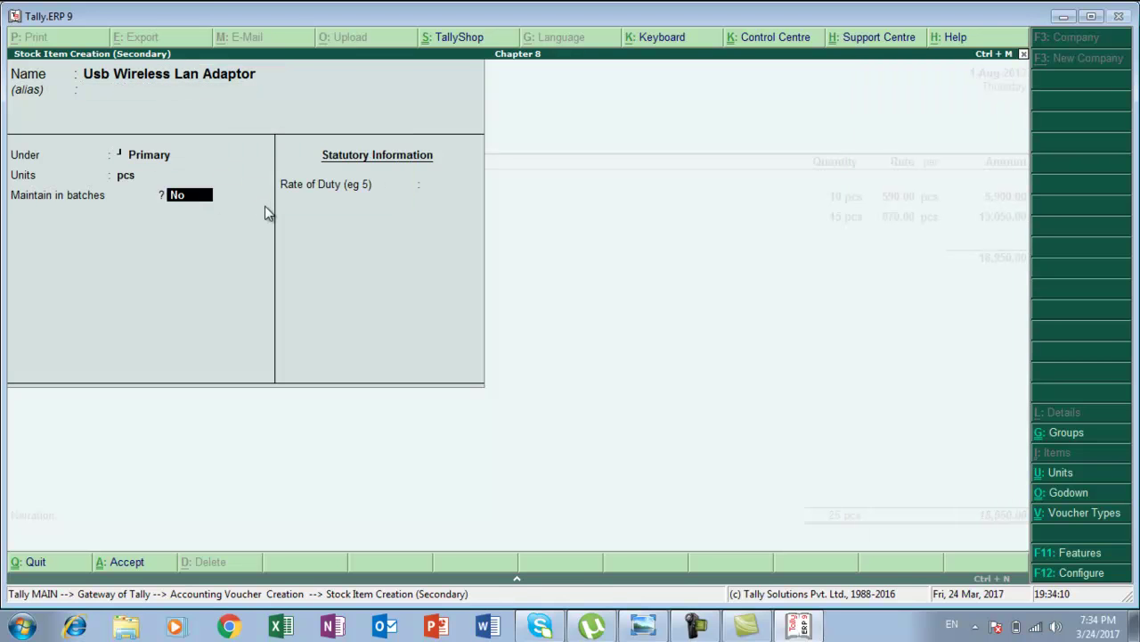
# Enable batches, manufacturing date tracking and expiry dates for the Usb Wireless Lan Adaptor, and save the stock item.
pyautogui.write('y')
pyautogui.press('Return')
pyautogui.write('y')
pyautogui.press('Return')
pyautogui.write('y')
pyautogui.press('Return')
pyautogui.press('Return')
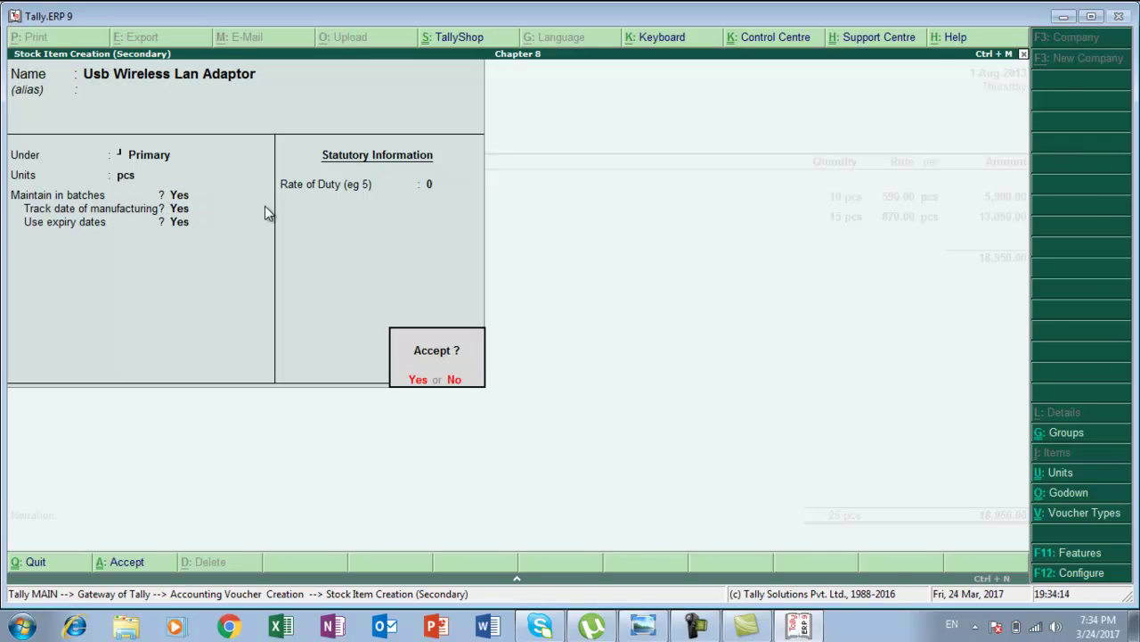
pyautogui.press('Return')
# Set the adaptor's tracking number to Not Applicable and allocate it to the Taratala godown.
pyautogui.press('Down')
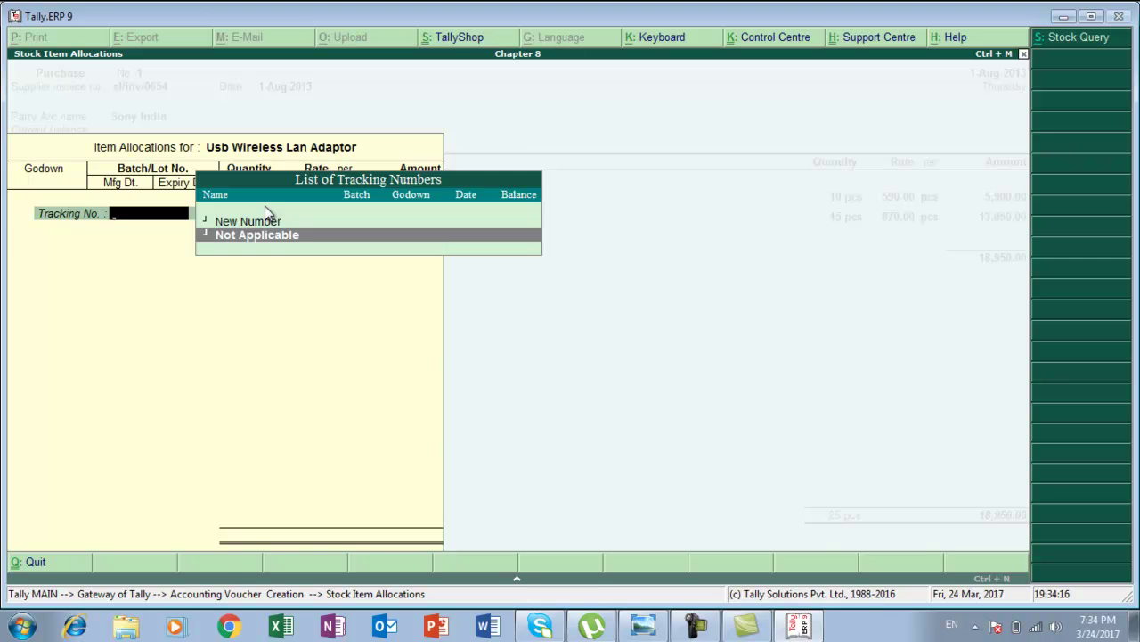
pyautogui.press('Return')
pyautogui.press('Down')
pyautogui.press('Down')
pyautogui.press('Return')
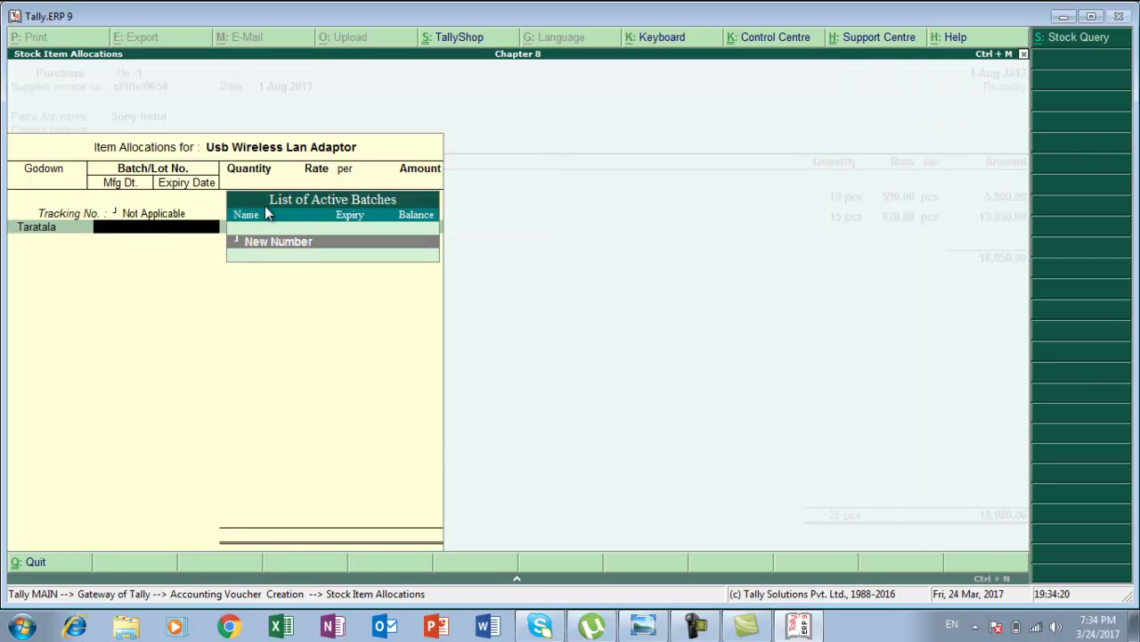
# Look up the adaptor's batch number in the exercise photo and add it as new batch La062011.
pyautogui.press('Return')
pyautogui.hotkey('alt', 'Tab')
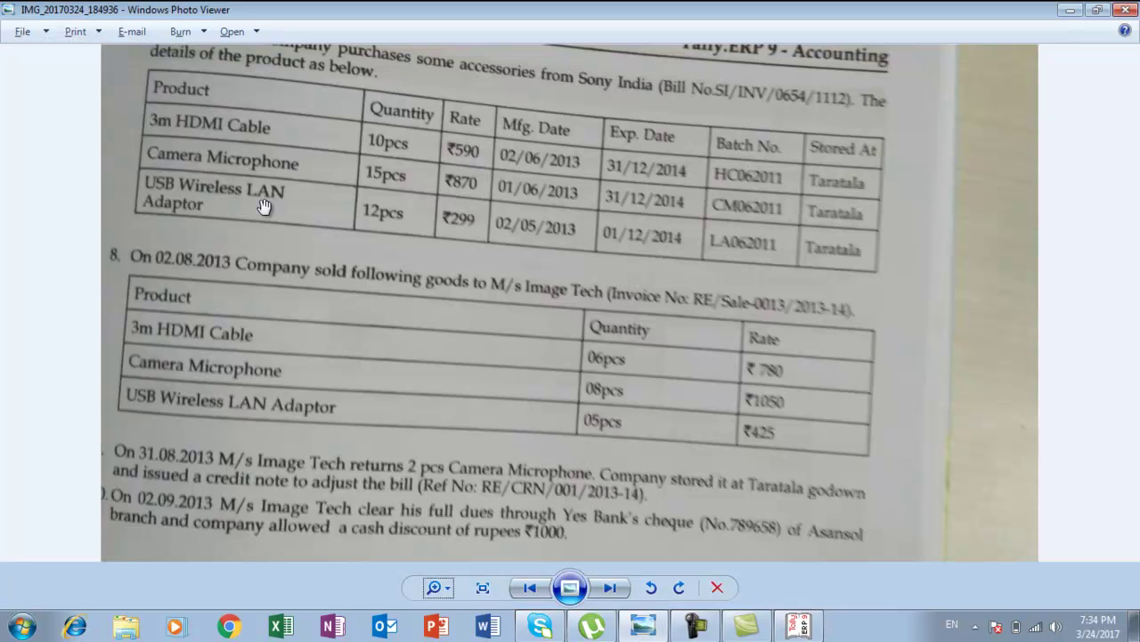
pyautogui.hotkey('alt', 'Tab')
pyautogui.write('La062011')
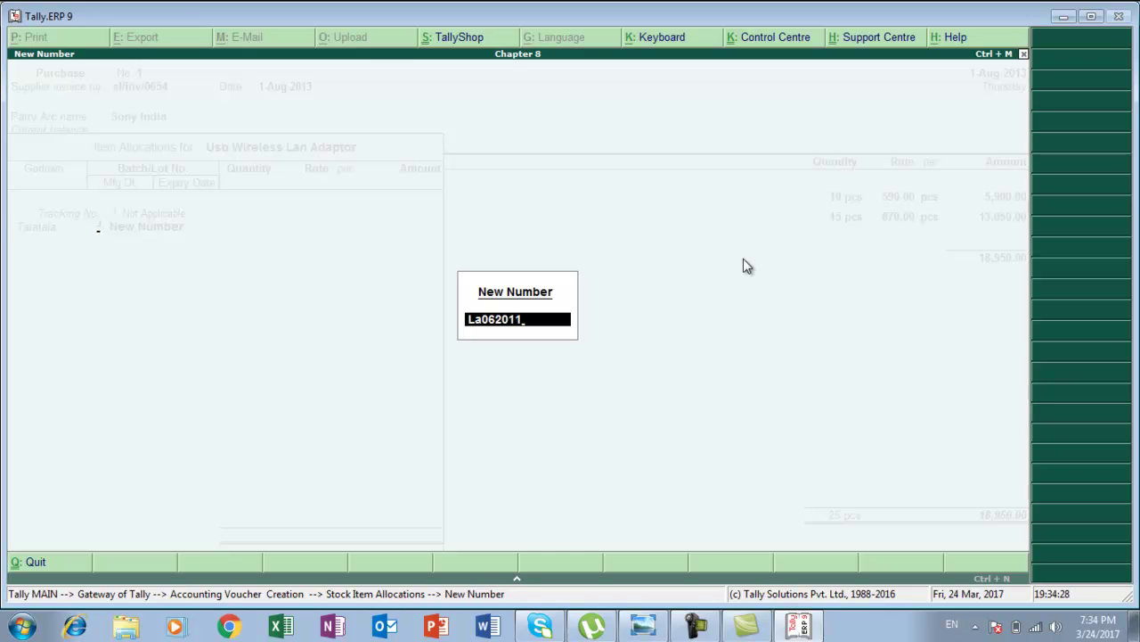
pyautogui.press('Return')
# Check the adaptor's quantity and rate in the exercise photo and enter 12 pcs at 299 per piece for batch La062011.
pyautogui.hotkey('alt', 'Tab')
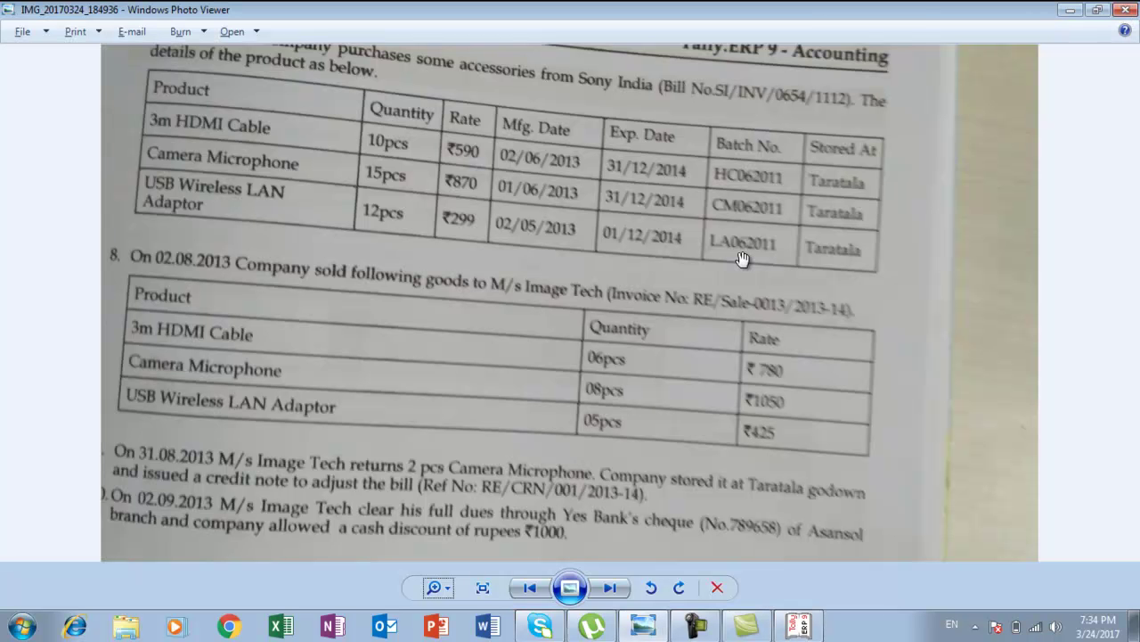
pyautogui.hotkey('alt', 'Tab')
pyautogui.write('12')
pyautogui.press('Return')
pyautogui.write('299')
pyautogui.press('Return')
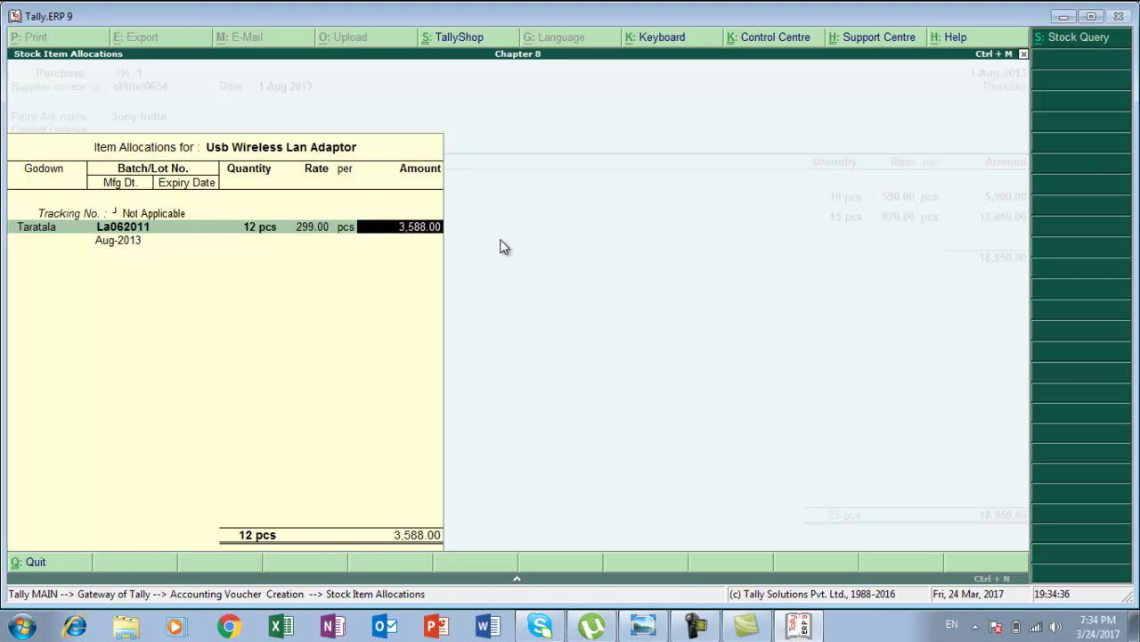
pyautogui.press('Return')
# Check the adaptor's dates in the exercise photo and set manufacturing date 2-5-2013 and expiry date 1-12-2014 for batch La062011.
pyautogui.hotkey('alt', 'Tab')
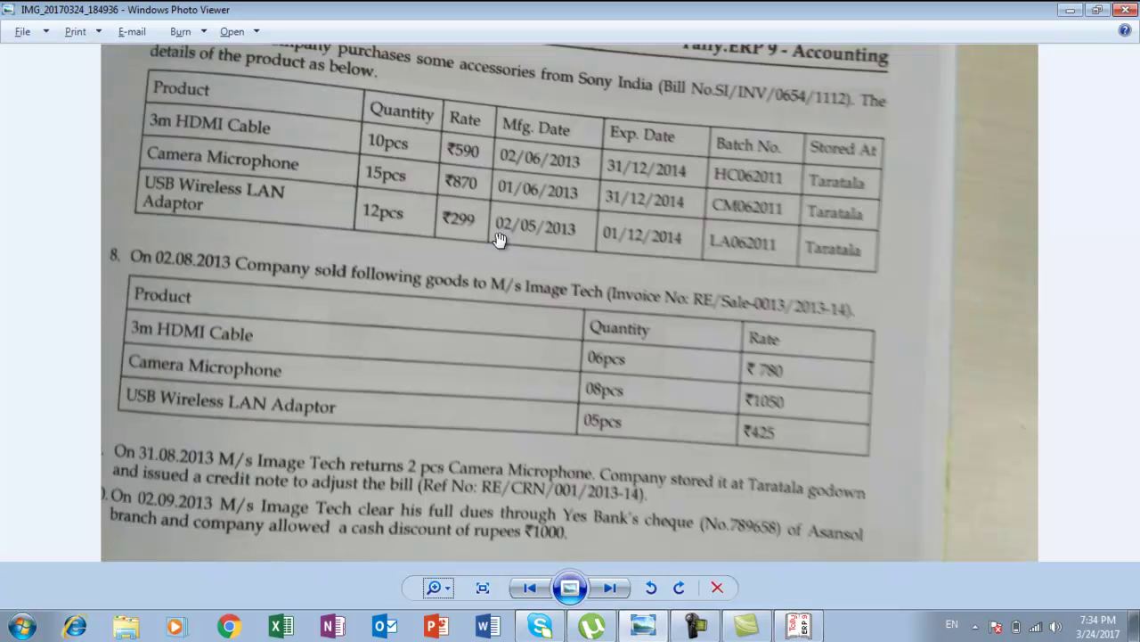
pyautogui.hotkey('alt', 'Tab')
pyautogui.write('2-5-2013')
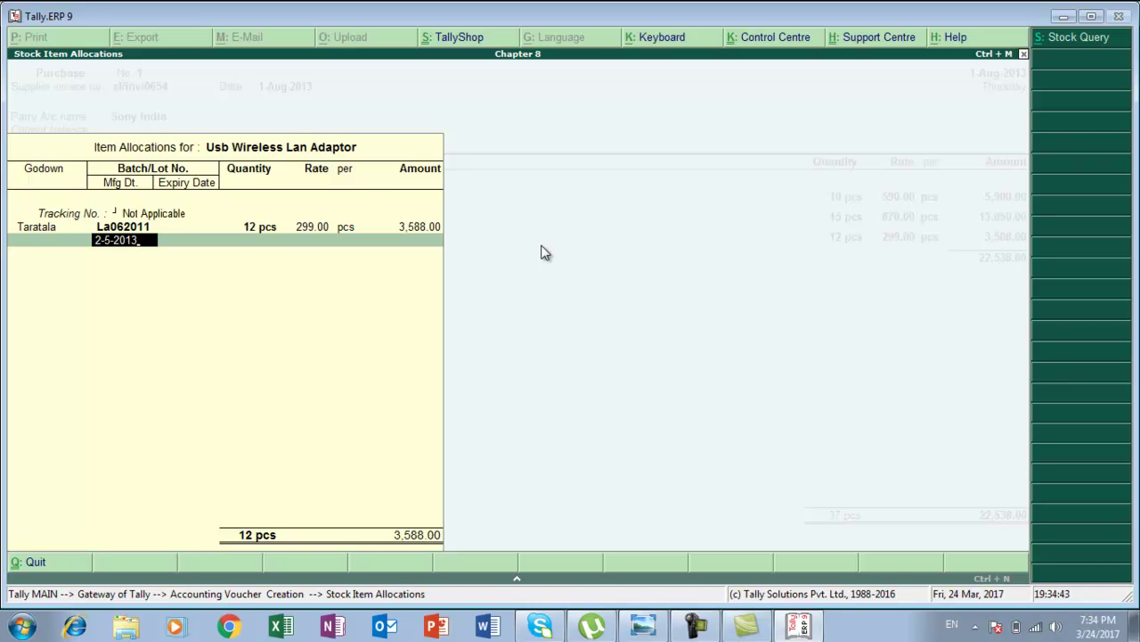
pyautogui.press('Return')
pyautogui.hotkey('alt', 'Tab')
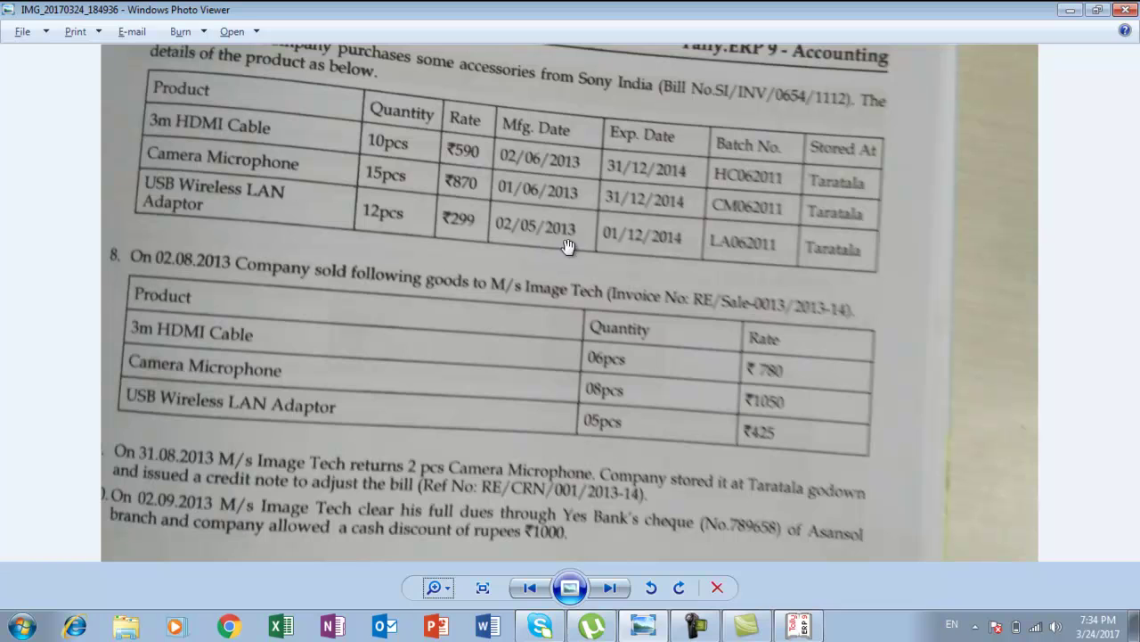
pyautogui.hotkey('alt', 'Tab')
pyautogui.write('1-12-2014')
pyautogui.press('Return')
pyautogui.press('Return')
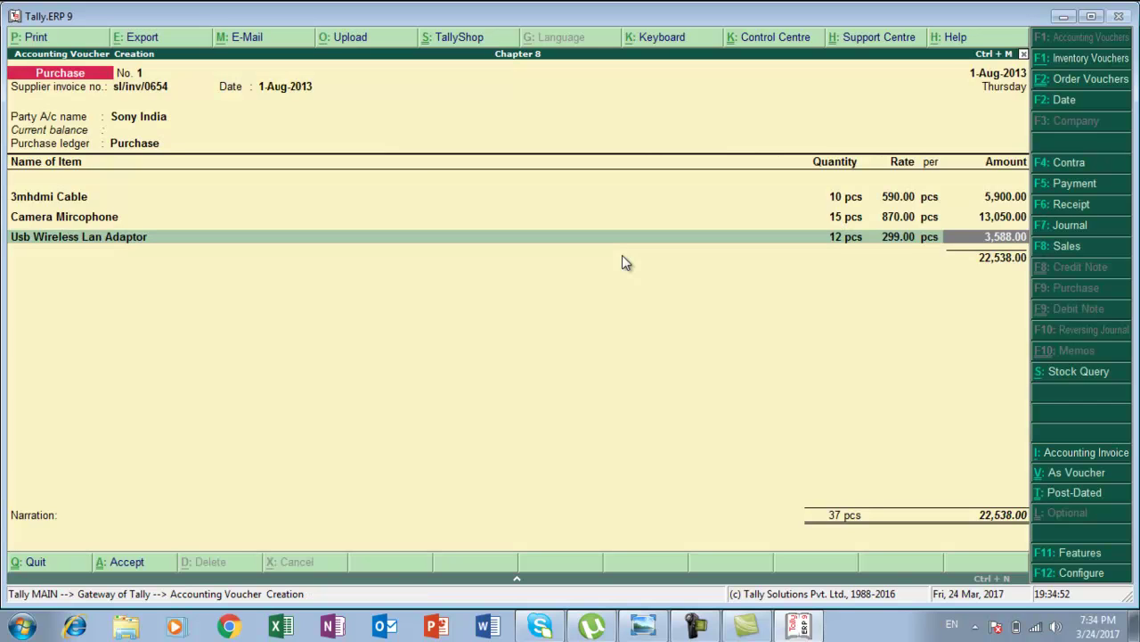
# End the item list without a narration and save the Sony India purchase voucher.
pyautogui.press('Return')
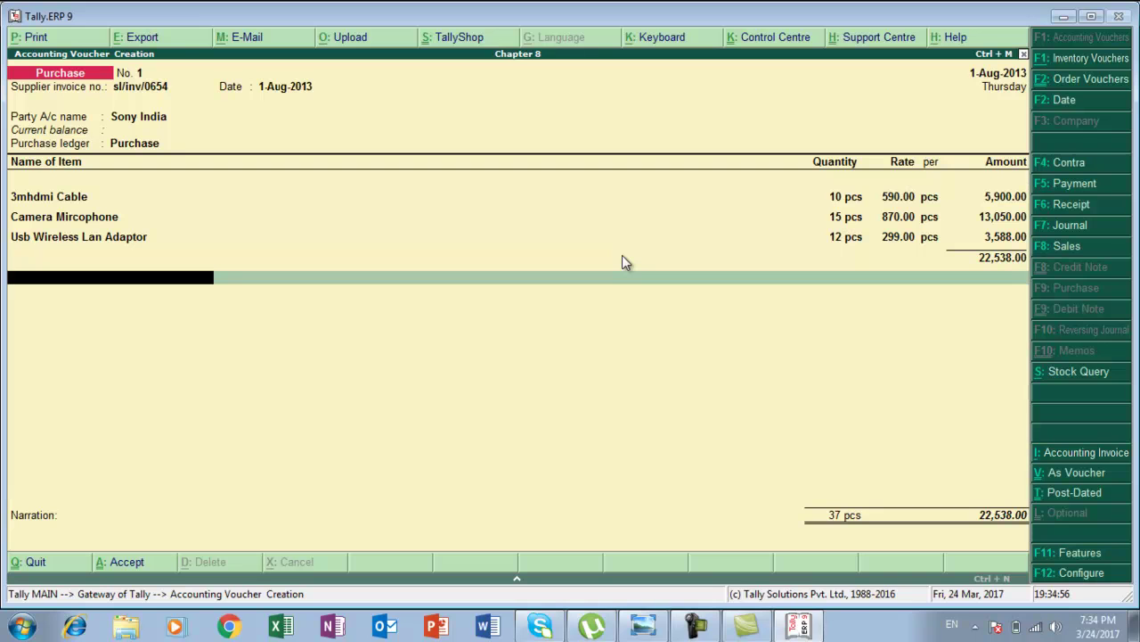
pyautogui.press('Return')
pyautogui.press('Return')
pyautogui.press('Return')
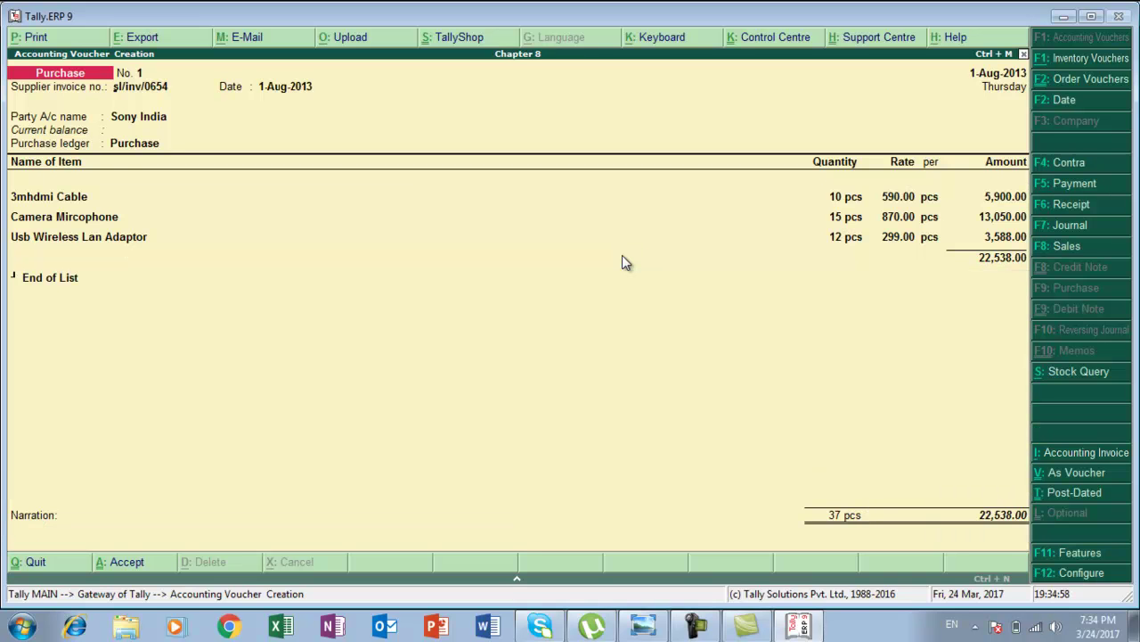
# Read the next transaction in the exercise photo and open a sales voucher dated 2-8-2013.
pyautogui.hotkey('alt', 'Tab')
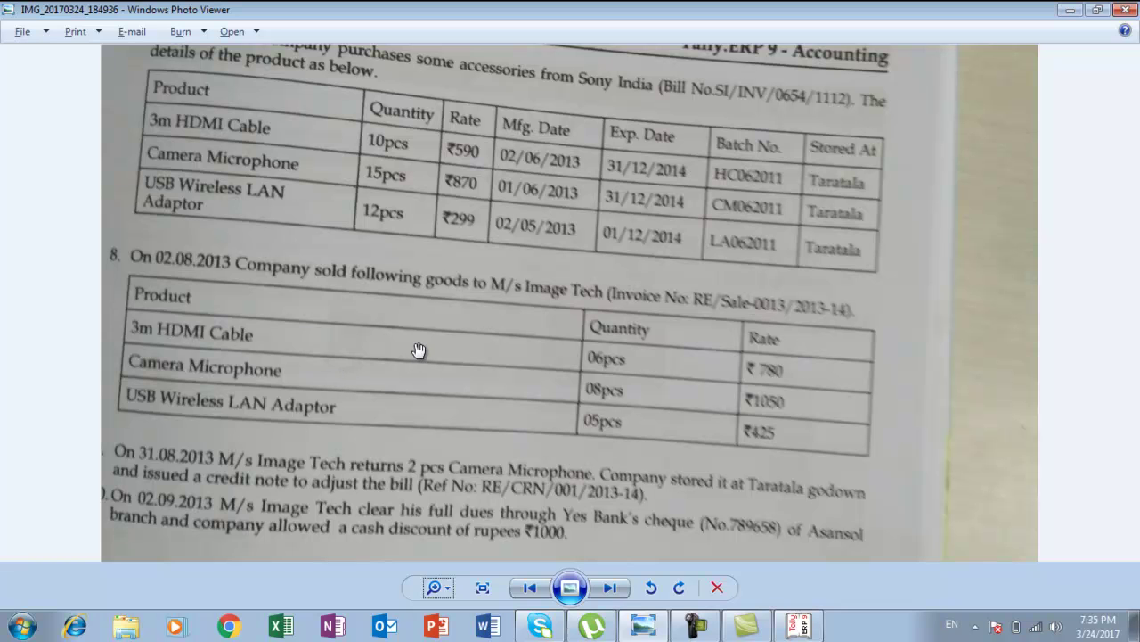
pyautogui.hotkey('alt', 'Tab')
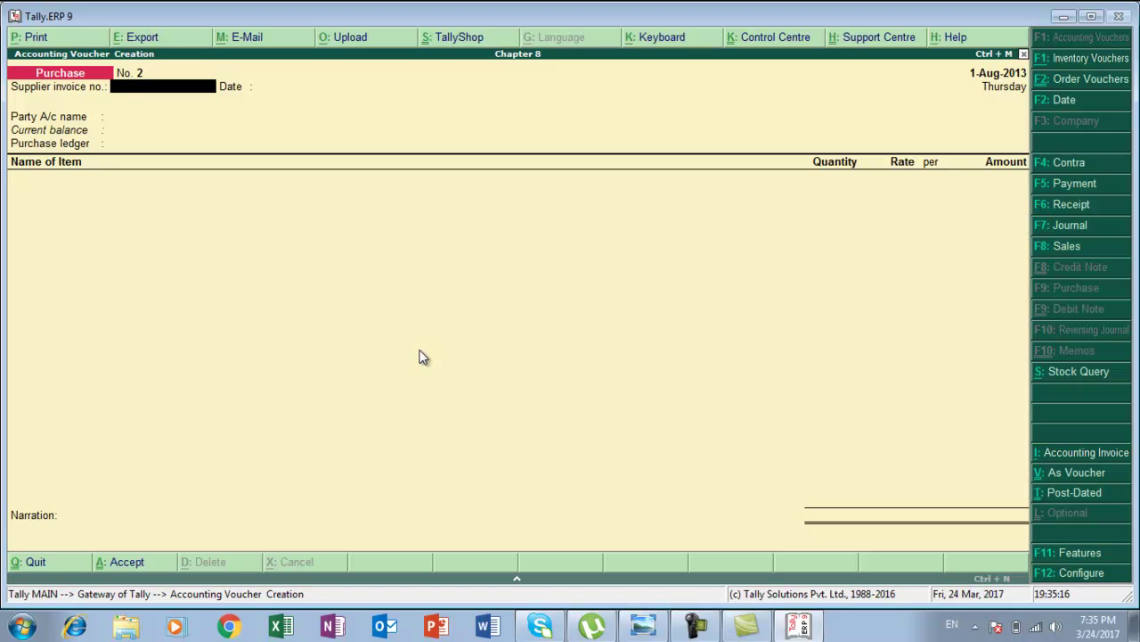
pyautogui.press('F8')
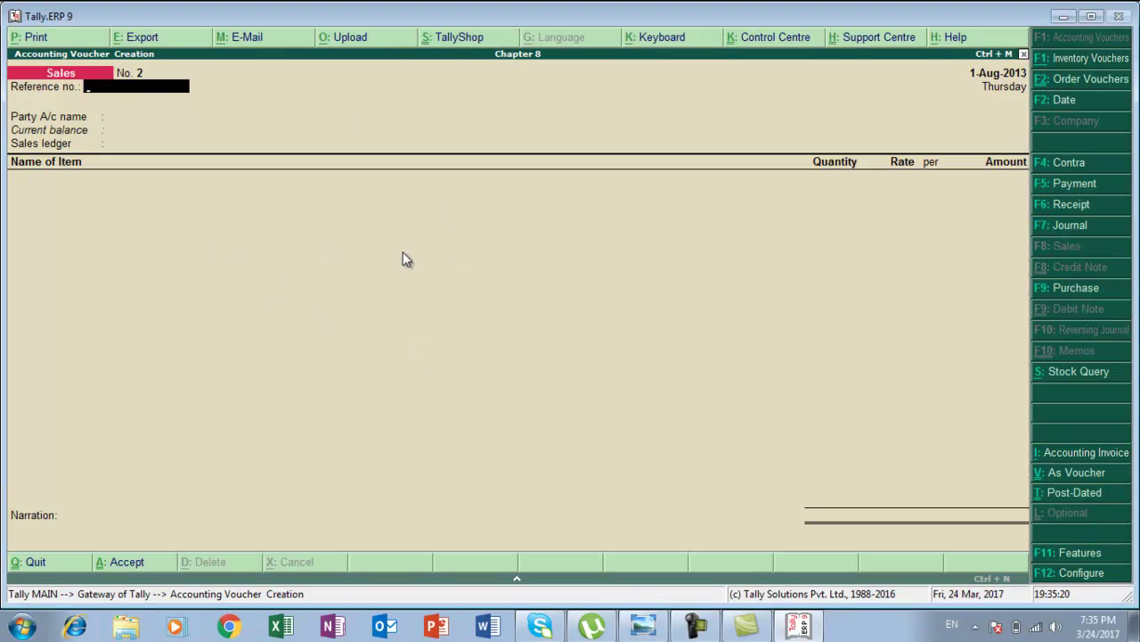
pyautogui.press('F2')
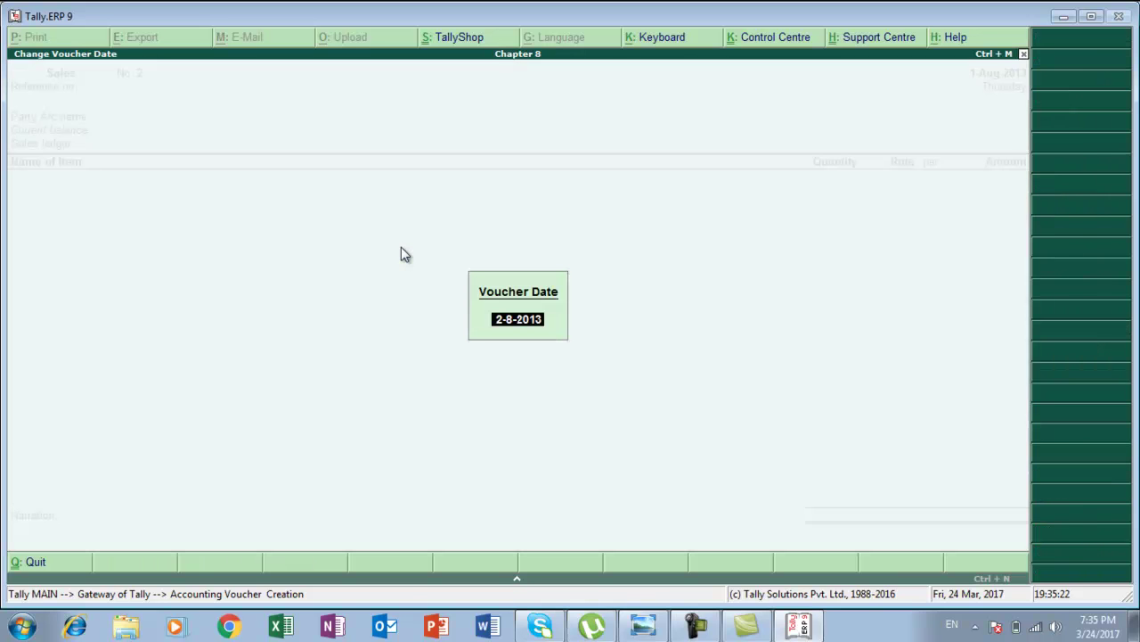
pyautogui.press('Return')
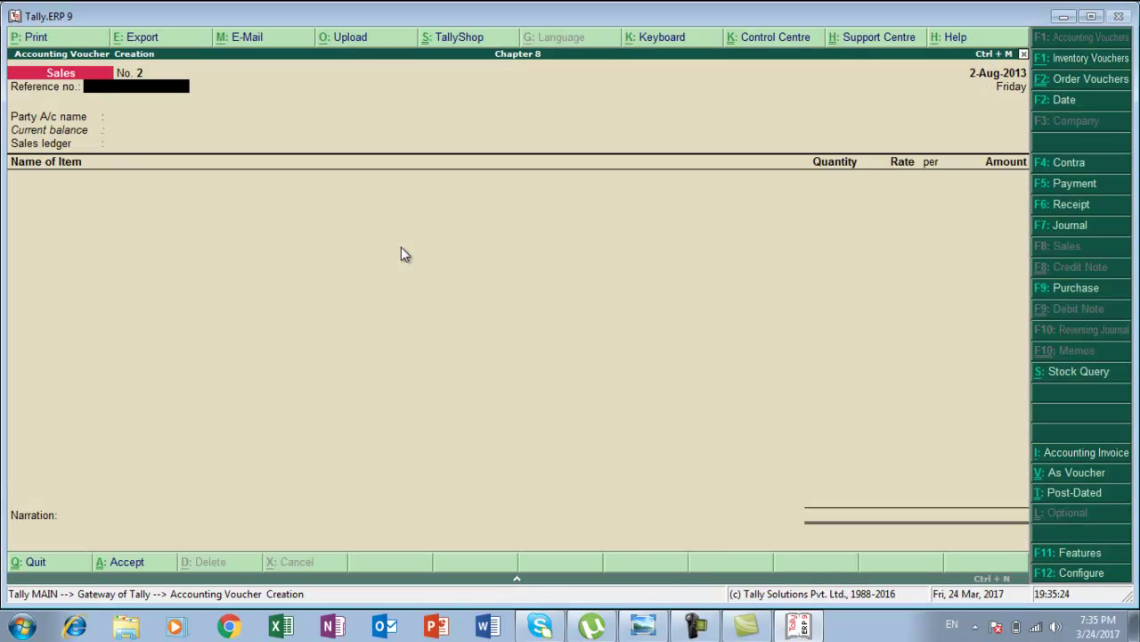
# Look up the sales invoice number in the exercise photo and enter re/sale/0013 as the voucher's reference number.
pyautogui.hotkey('alt', 'Tab')
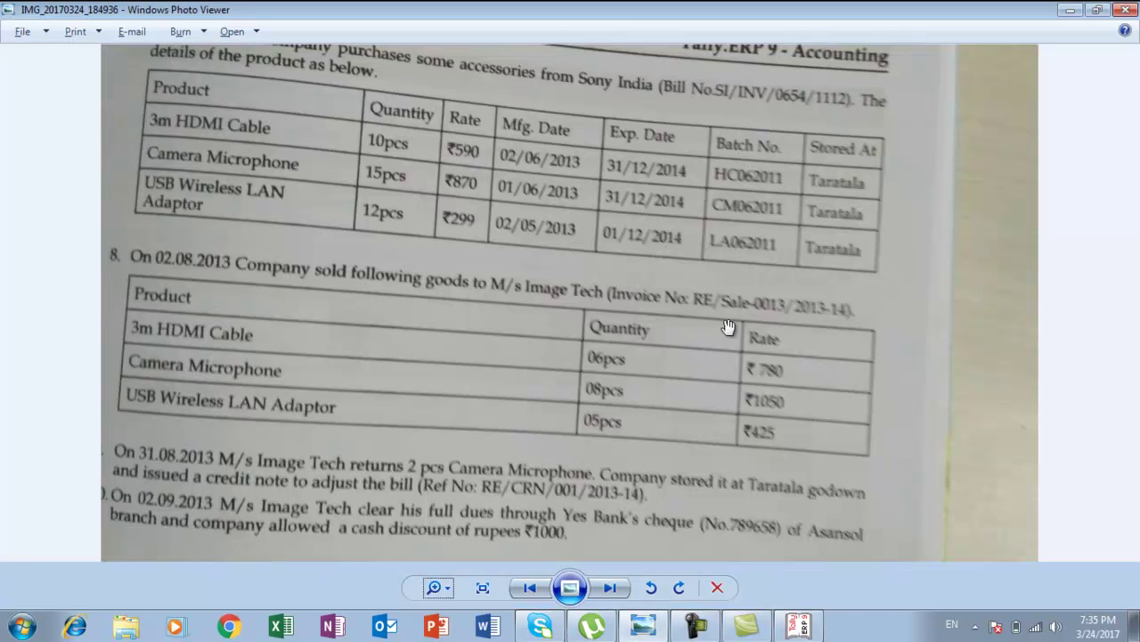
pyautogui.hotkey('alt', 'Tab')
pyautogui.write('re/sale/0013')
pyautogui.press('Return')
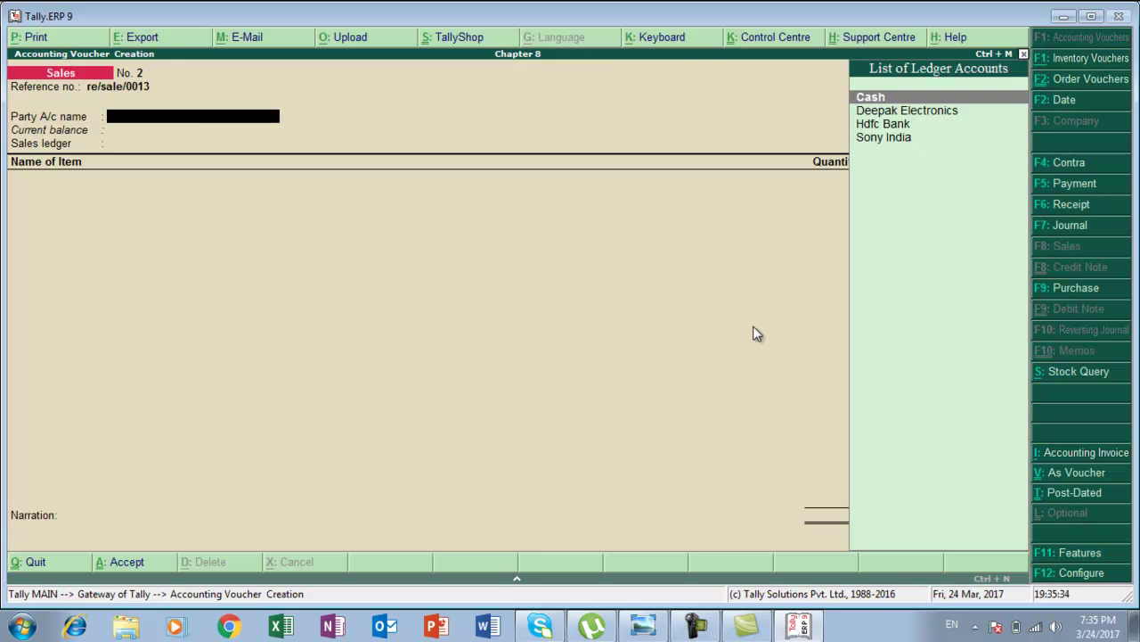
# Check the buyer in the exercise photo and start a new party ledger named M/s Image Tech.
pyautogui.hotkey('alt', 'Tab')
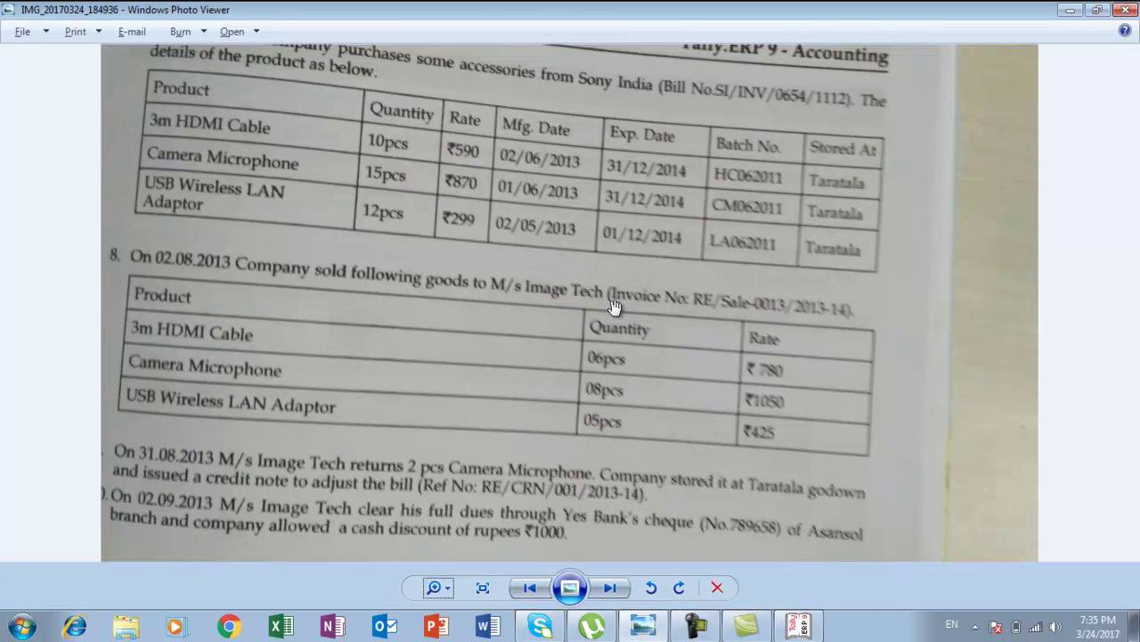
pyautogui.hotkey('alt', 'Tab')
pyautogui.hotkey('alt', 'c')
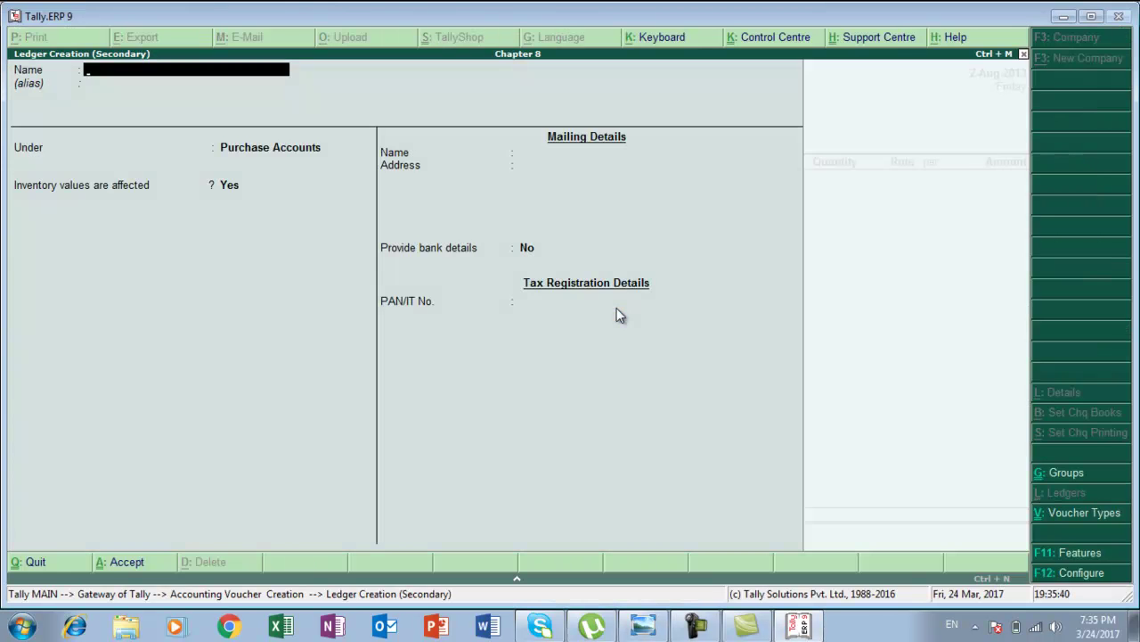
pyautogui.write('M/s image Tecch')
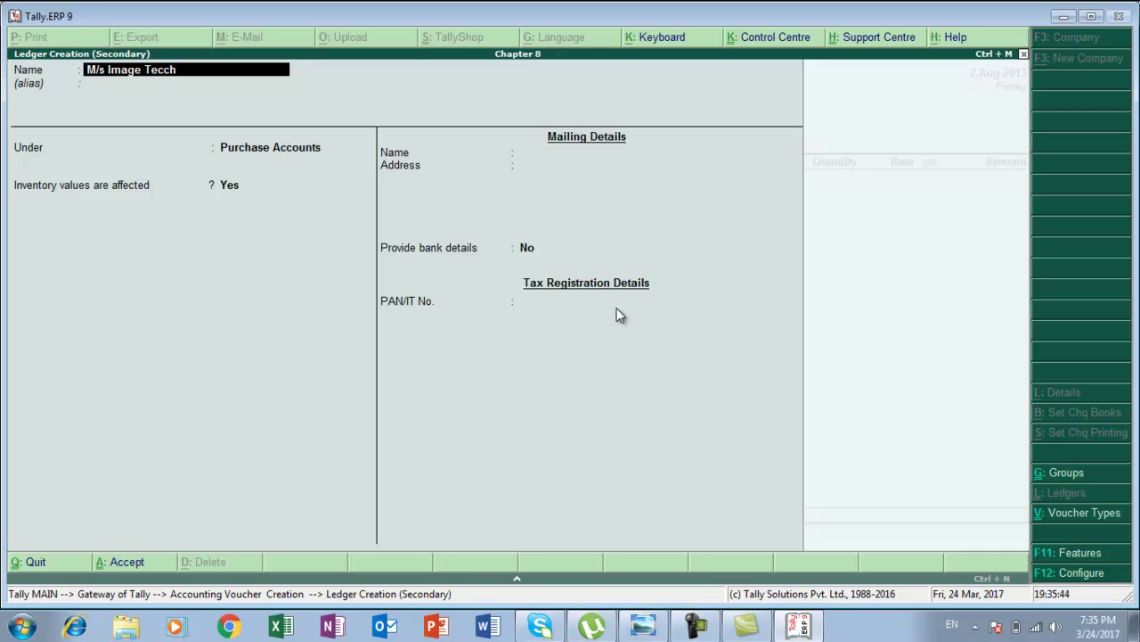
pyautogui.press('BackSpace')
pyautogui.press('BackSpace')
pyautogui.write('h')
pyautogui.press('Return')
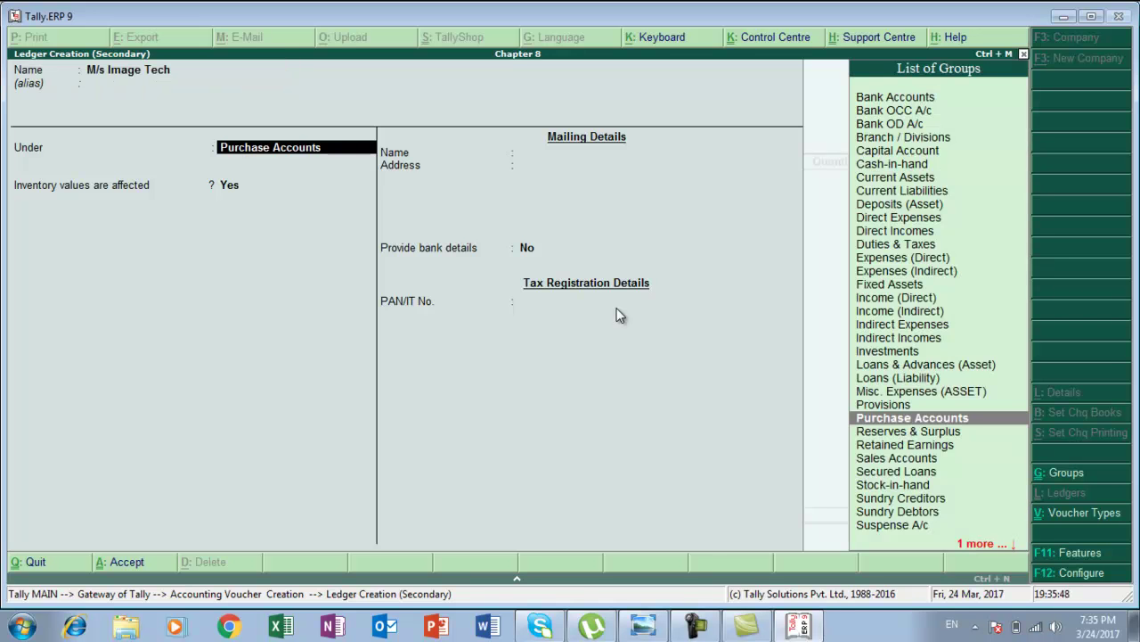
# Put the M/s Image Tech ledger under Sundry Debtors, enable bill-by-bill balances, and save it as the voucher's party.
pyautogui.write('S')
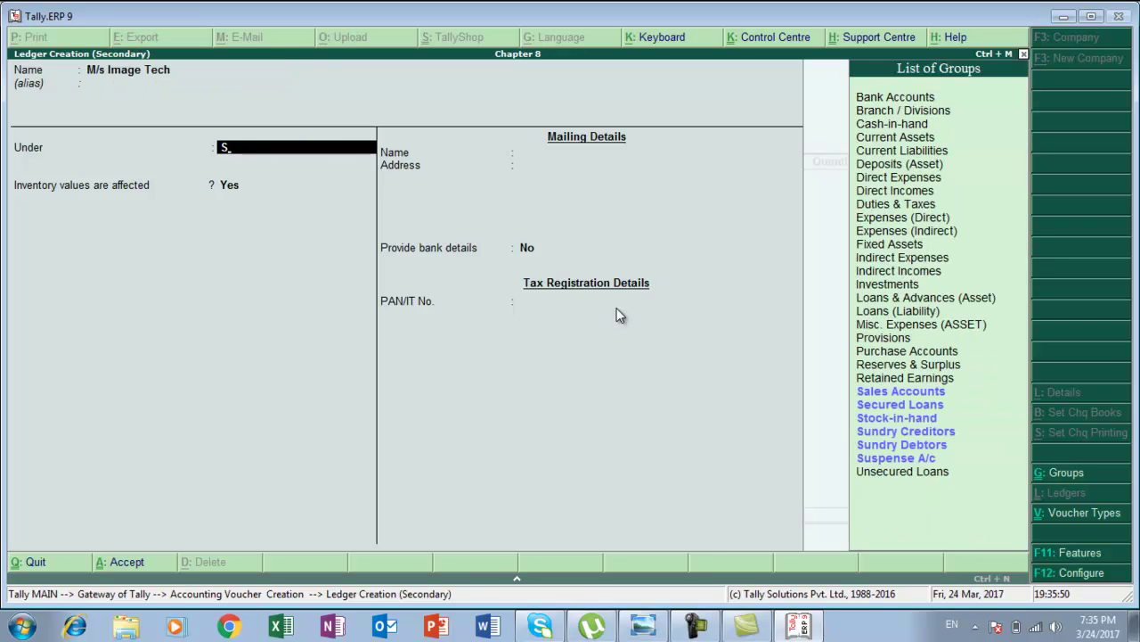
pyautogui.press('Down')
pyautogui.press('Down')
pyautogui.press('Down')
pyautogui.press('Down')
pyautogui.press('Return')
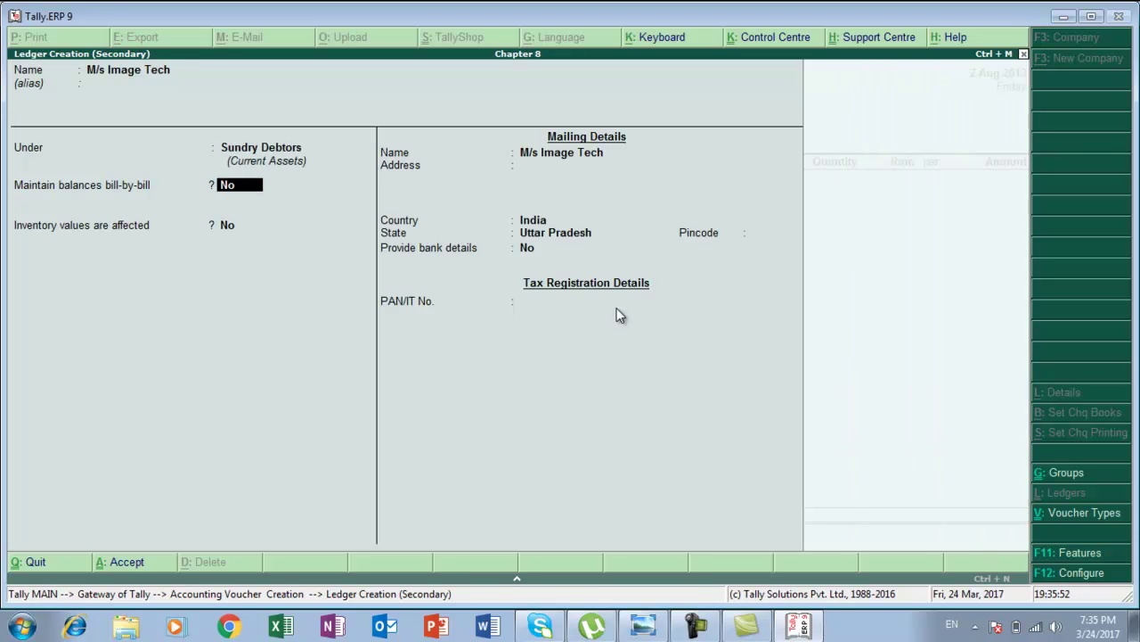
pyautogui.press('y')
pyautogui.press('Return')
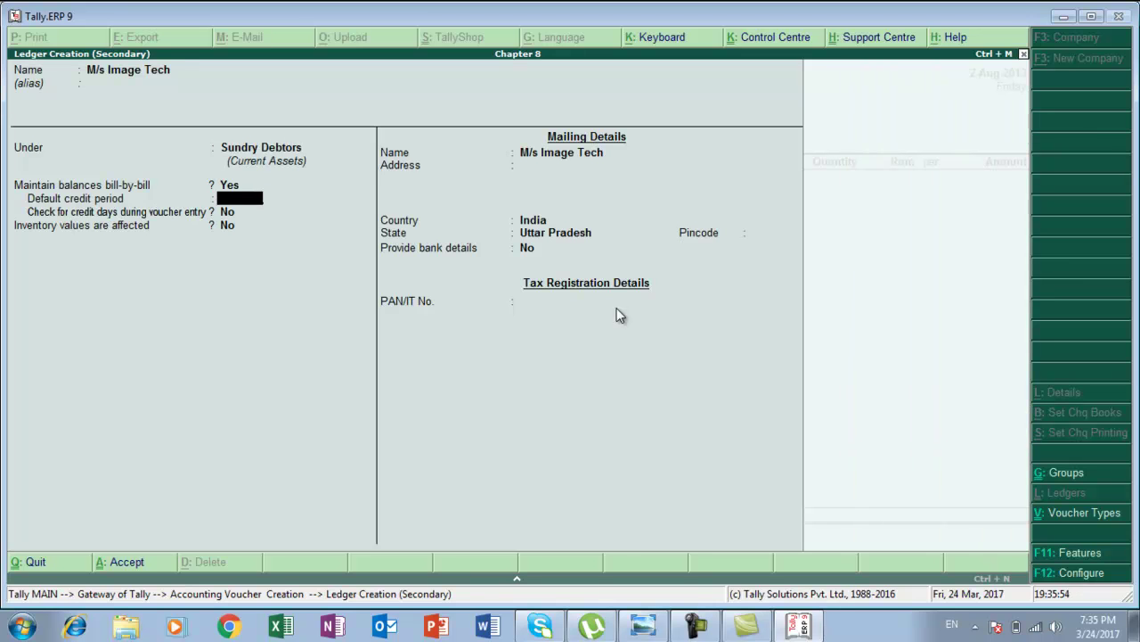
pyautogui.press('Return')
pyautogui.press('Return')
pyautogui.press('Return')
pyautogui.press('Return')
pyautogui.press('Return')
pyautogui.press('Return')
pyautogui.press('Return')
pyautogui.press('Return')
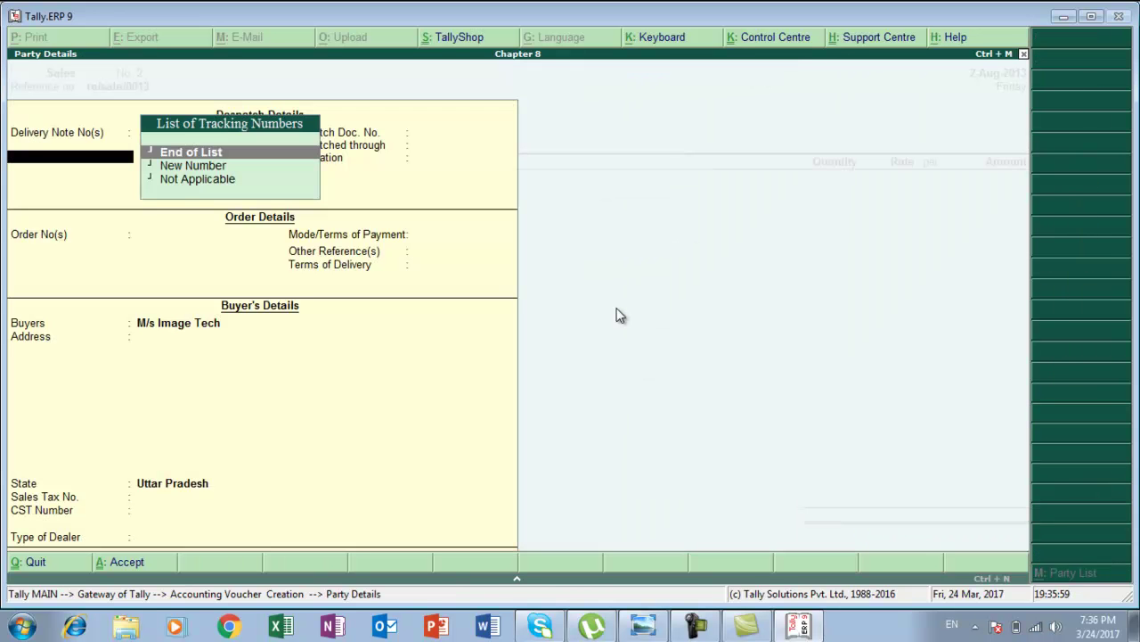
# Accept the party details without despatch or order information, and choose Sale as the sales ledger.
pyautogui.press('Return')
pyautogui.press('Return')
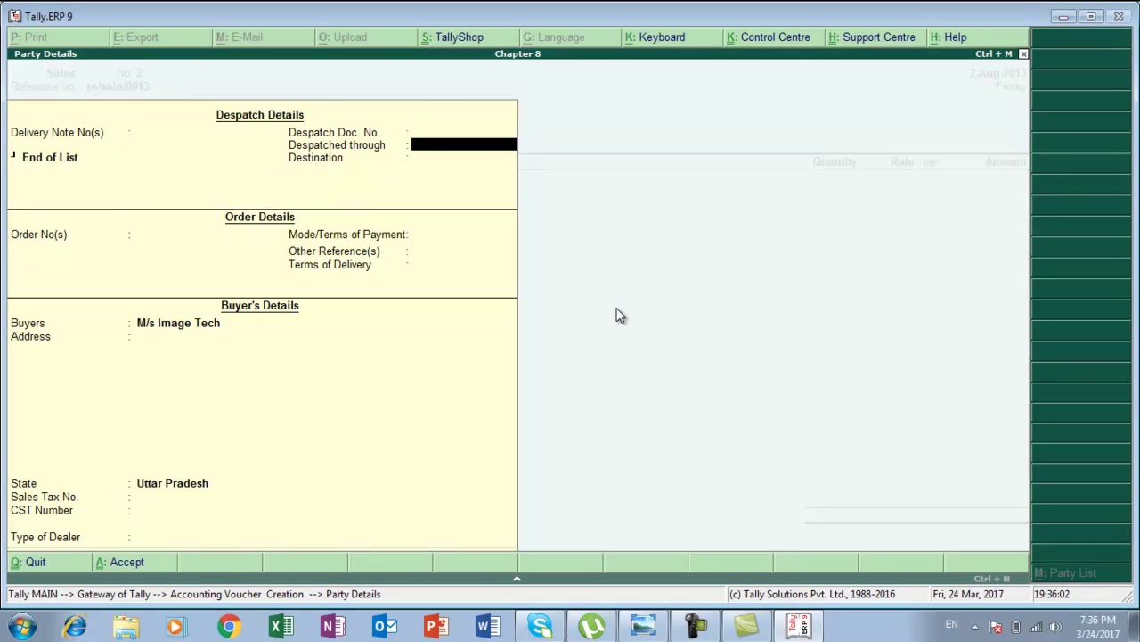
pyautogui.press('Return')
pyautogui.press('Return')
pyautogui.press('Return')
pyautogui.press('Return')
pyautogui.press('Return')
pyautogui.press('Return')
pyautogui.press('Return')
pyautogui.press('Return')
pyautogui.press('Return')
pyautogui.press('Return')
pyautogui.press('Return')
pyautogui.press('Return')
pyautogui.press('Return')
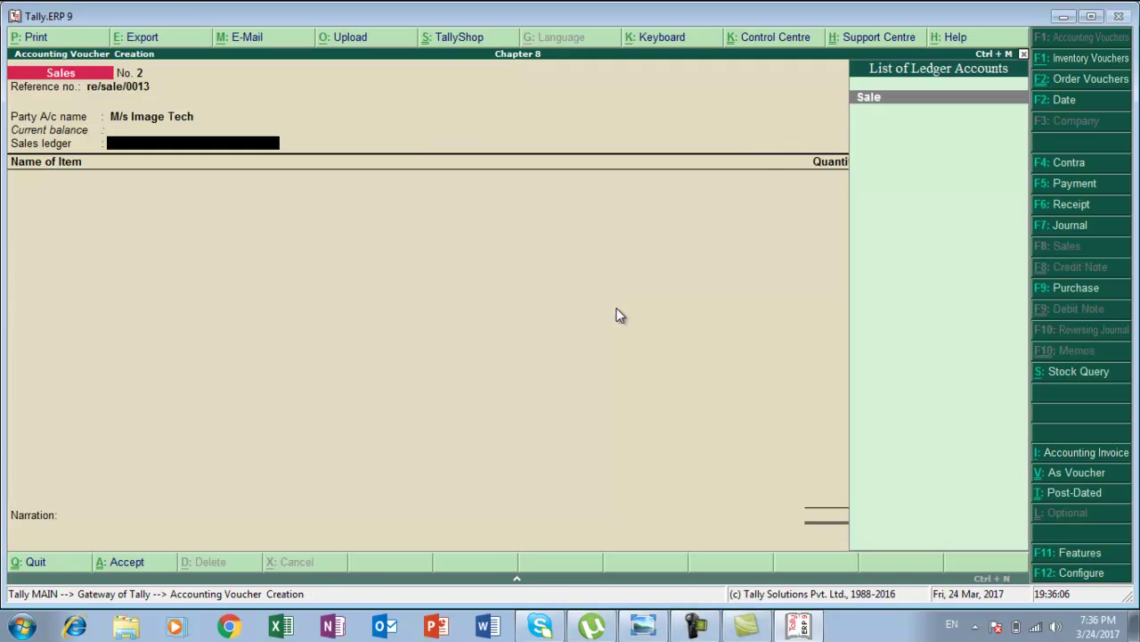
pyautogui.press('Return')
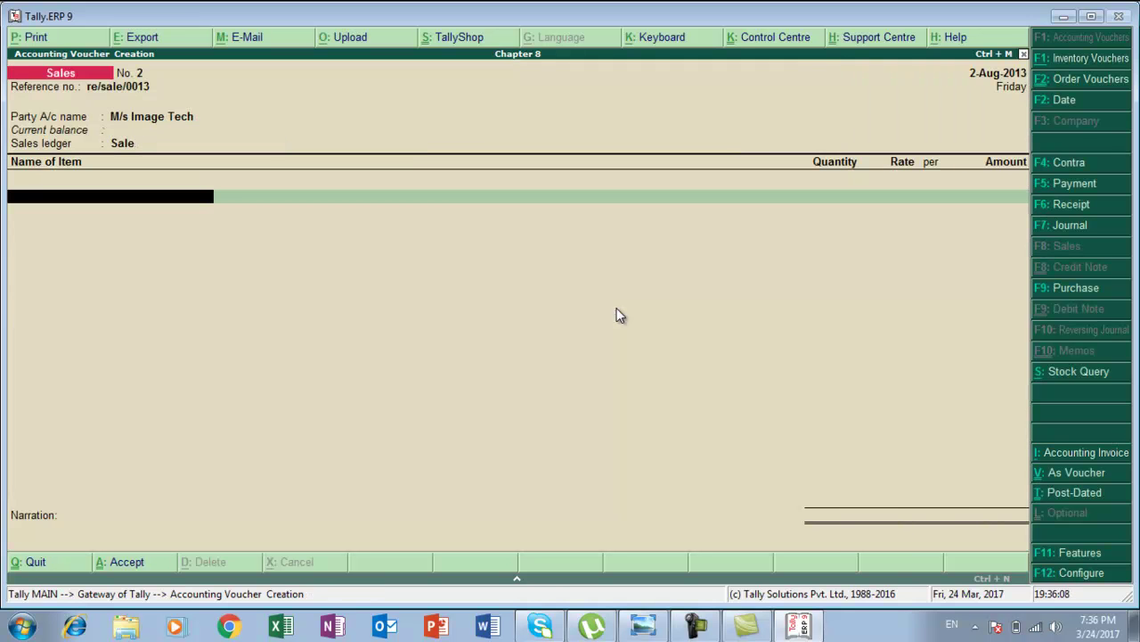
# Check the first sold product in the exercise photo and add 3mhdmi Cable with tracking and order numbers Not Applicable.
pyautogui.hotkey('alt', 'Tab')
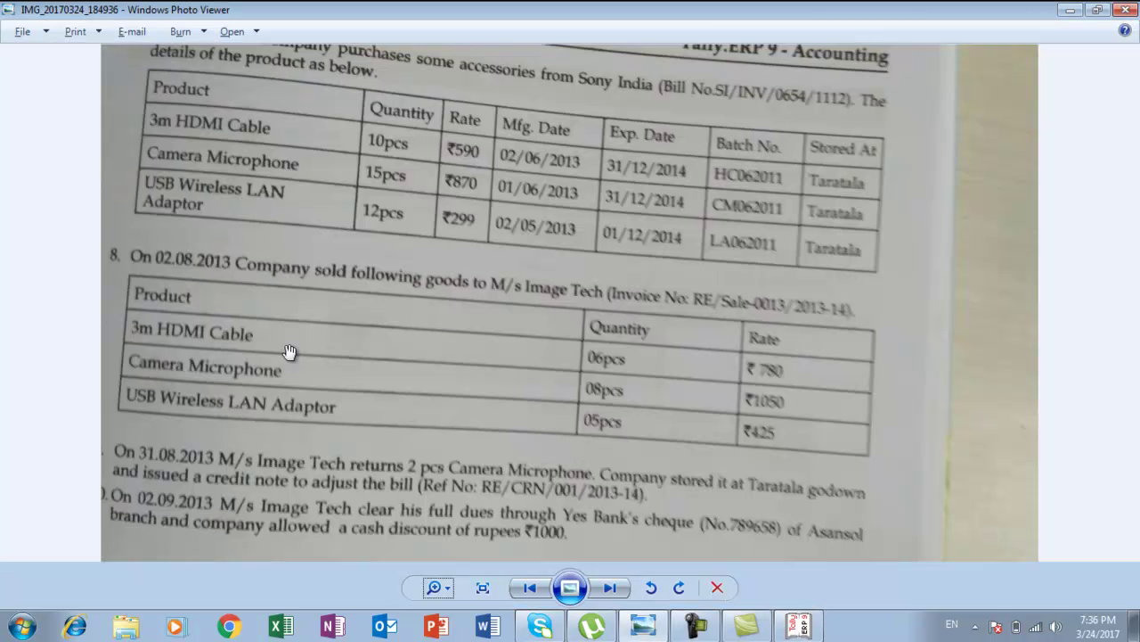
pyautogui.press('Tab')
pyautogui.hotkey('alt', 'Tab')
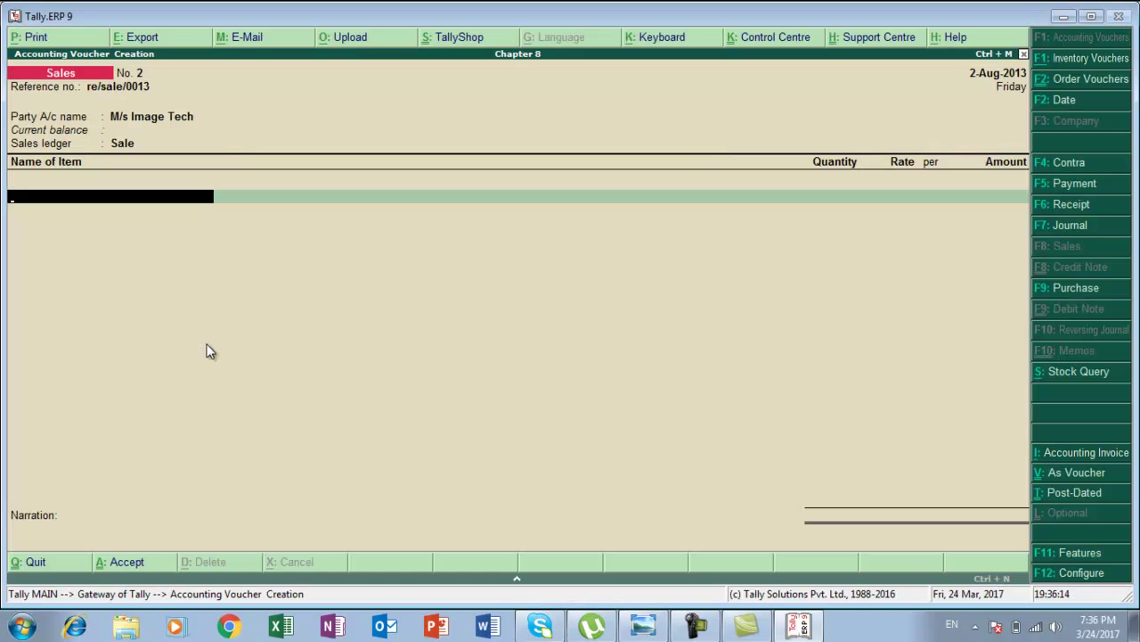
pyautogui.write('3')
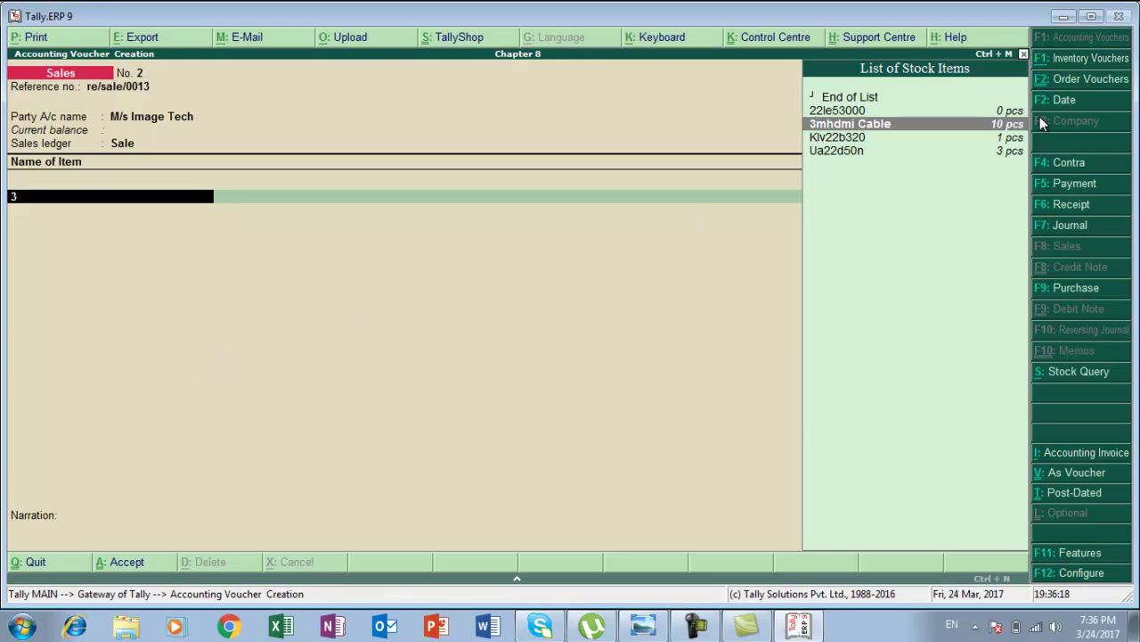
pyautogui.press('Return')
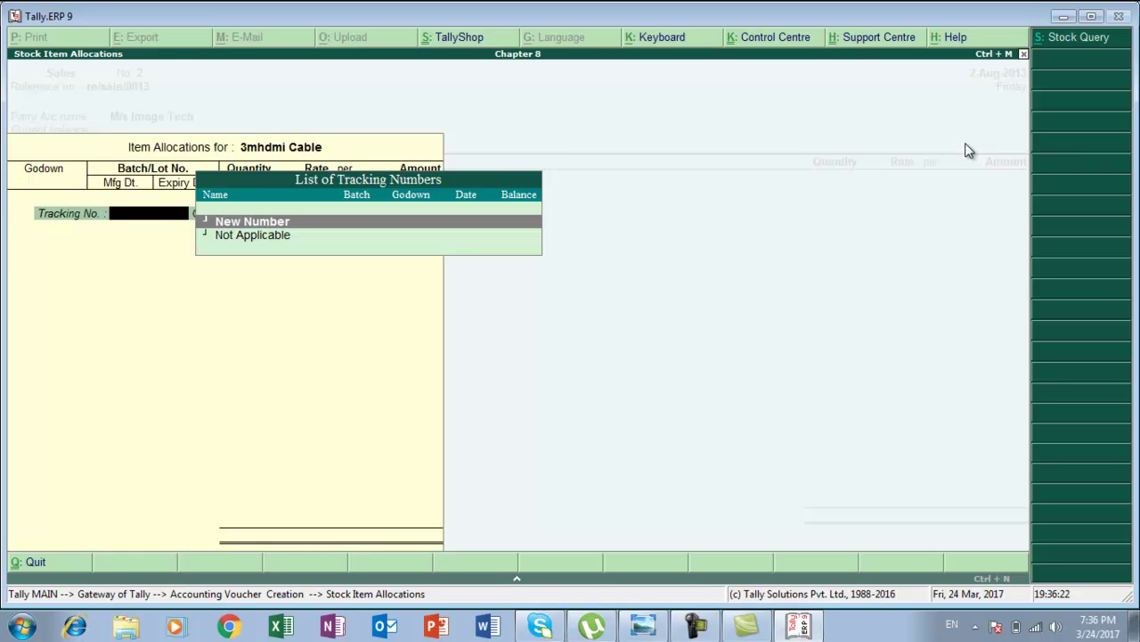
pyautogui.press('Down')
pyautogui.press('Return')
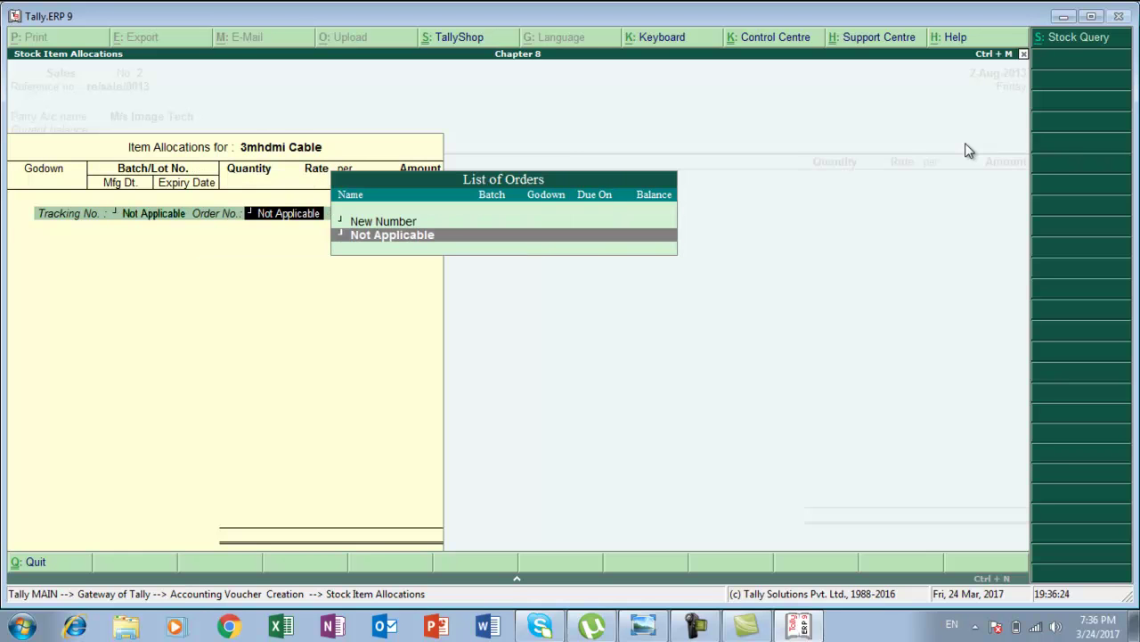
pyautogui.press('Return')
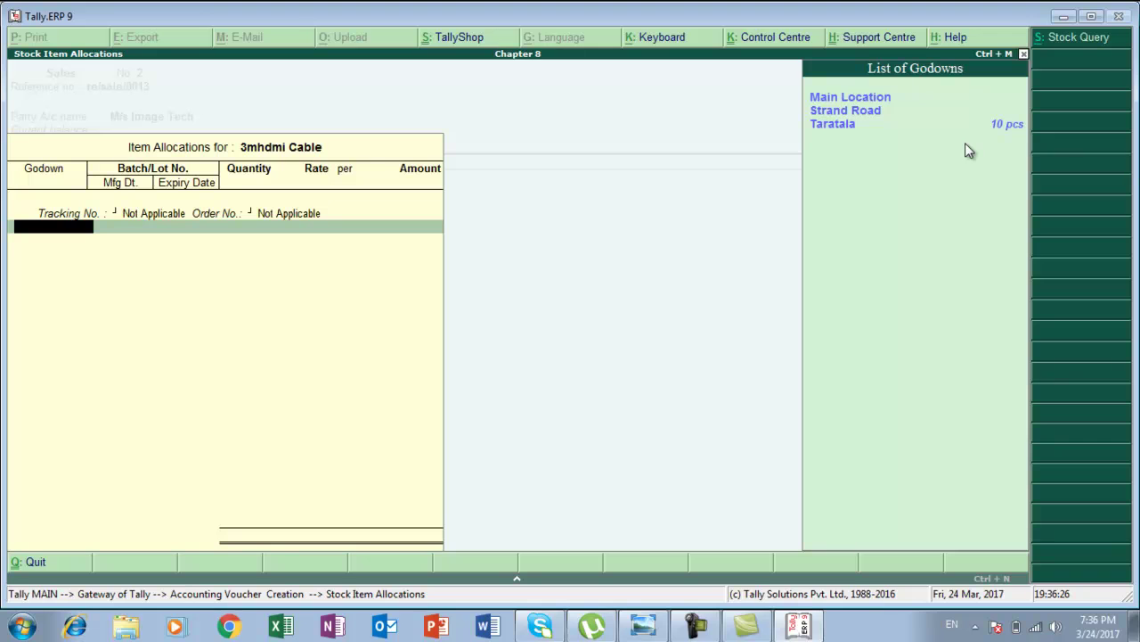
# Allocate the cable from the Taratala godown's batch Hc062011 and check its sold quantity in the exercise photo.
pyautogui.press('Down')
pyautogui.press('Down')
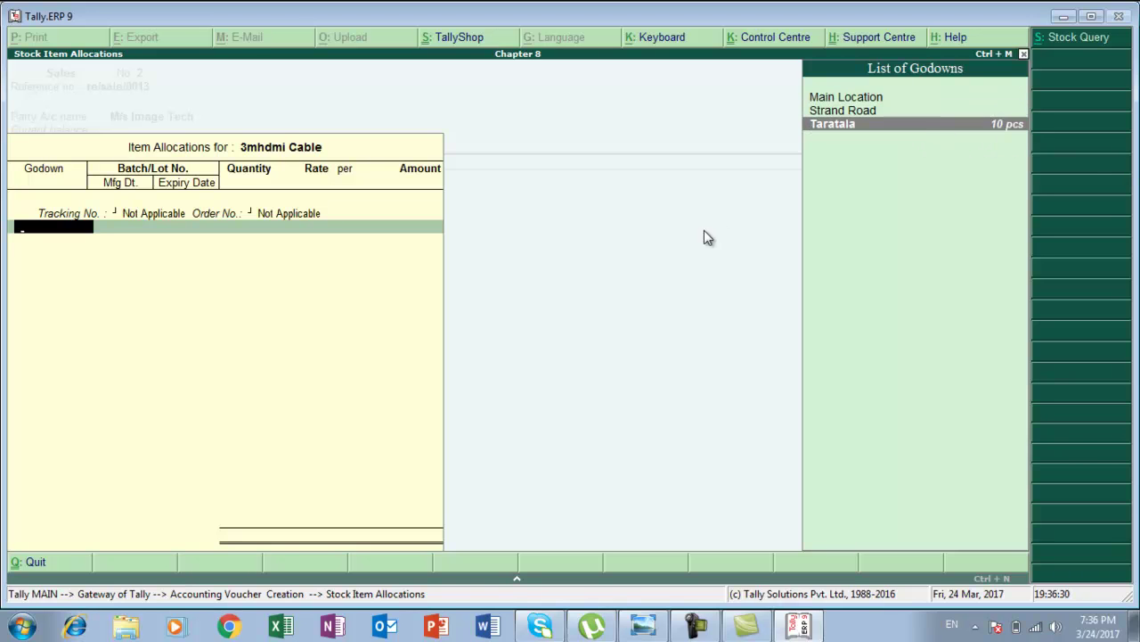
pyautogui.press('Return')
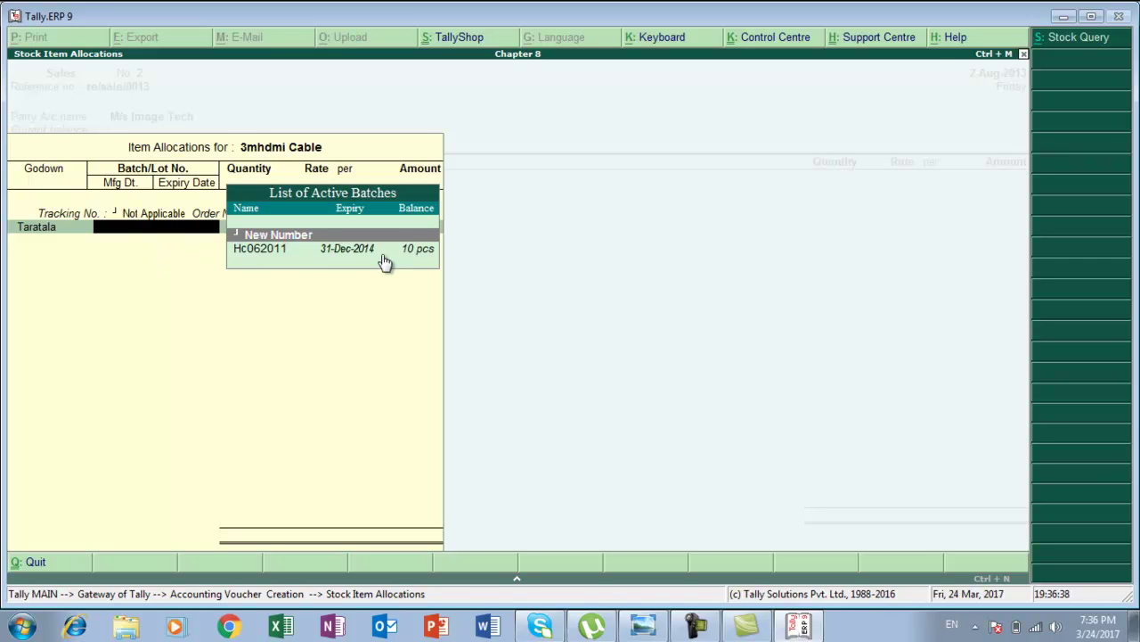
pyautogui.press('Down')
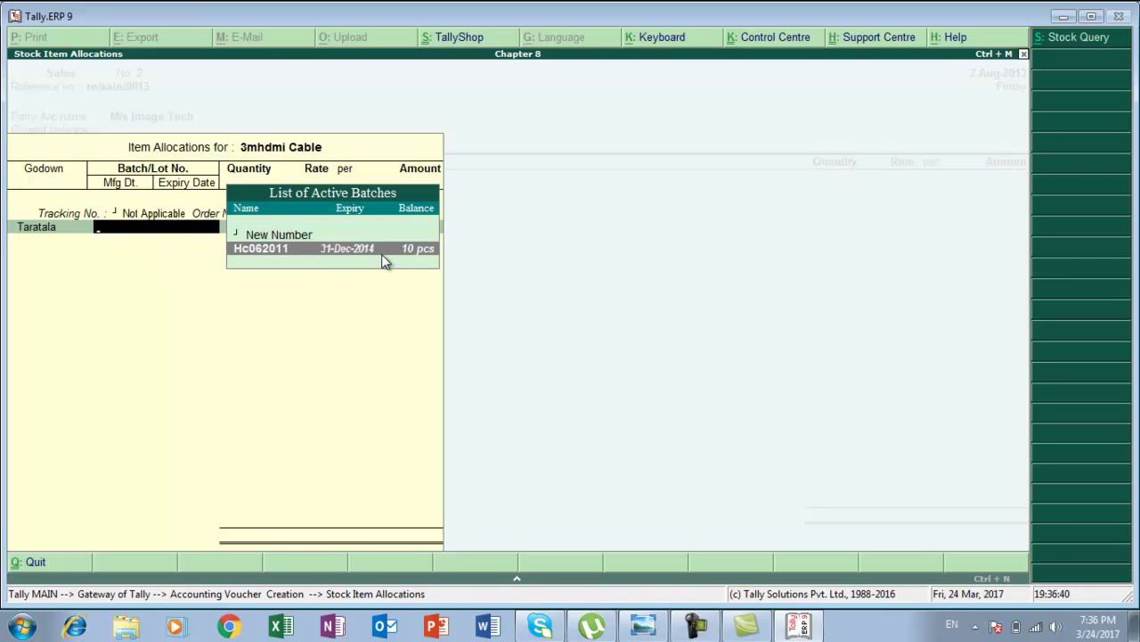
pyautogui.click(264, 252)
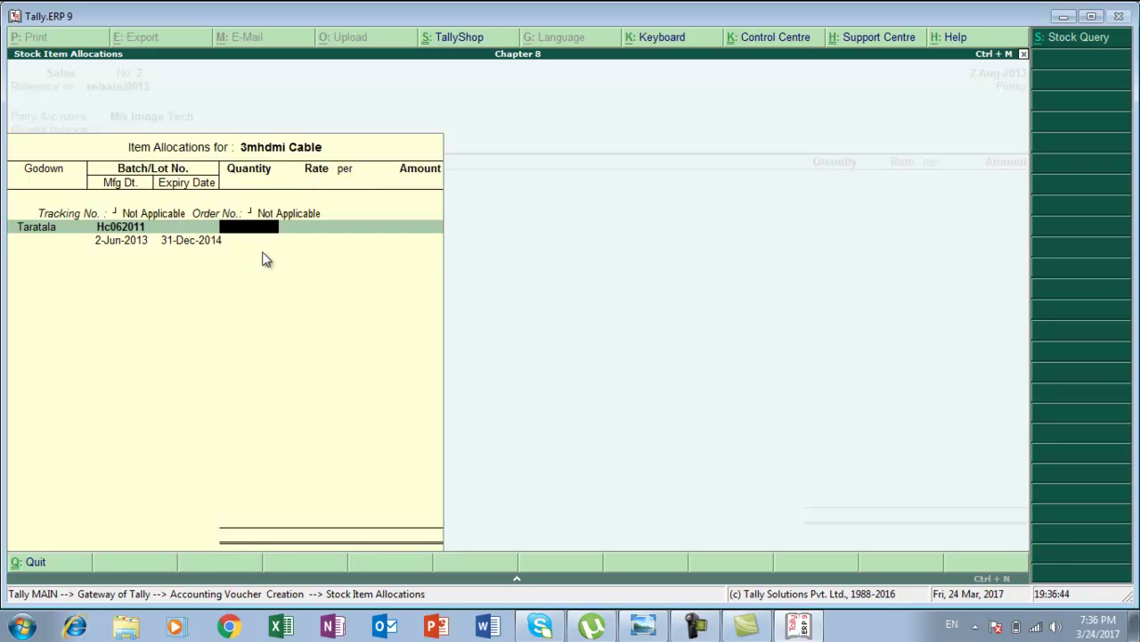
pyautogui.hotkey('alt', 'Tab')
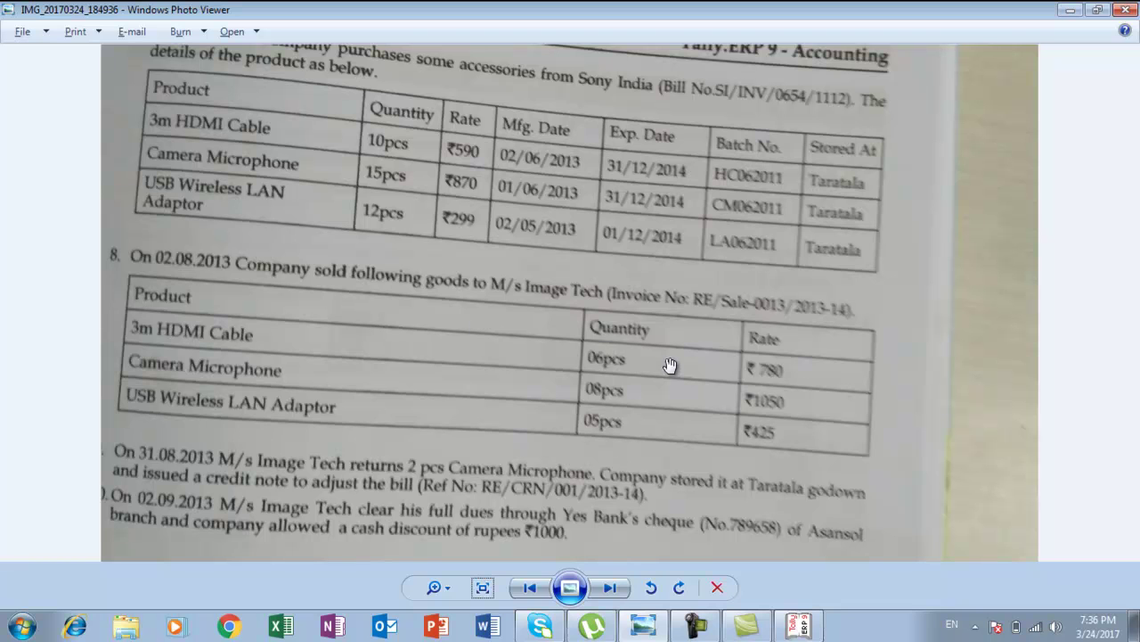
# Enter 6 pcs at a rate of 780 for the 3mhdmi Cable and complete its item allocation.
pyautogui.hotkey('alt', 'Tab')
pyautogui.write('6')
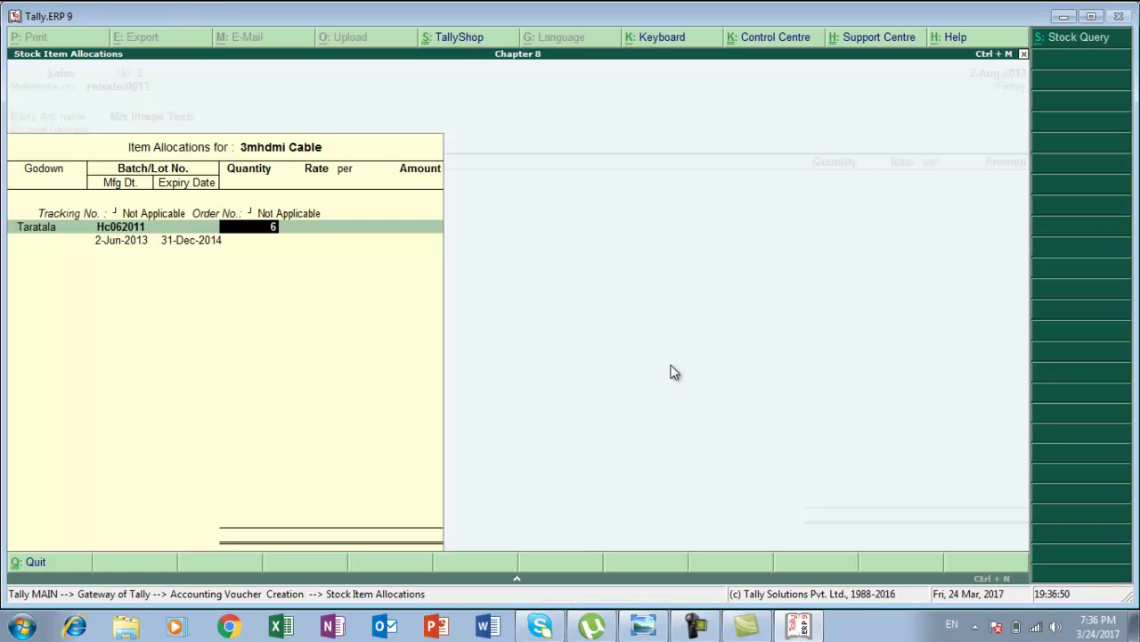
pyautogui.press('Return')
pyautogui.write('780')
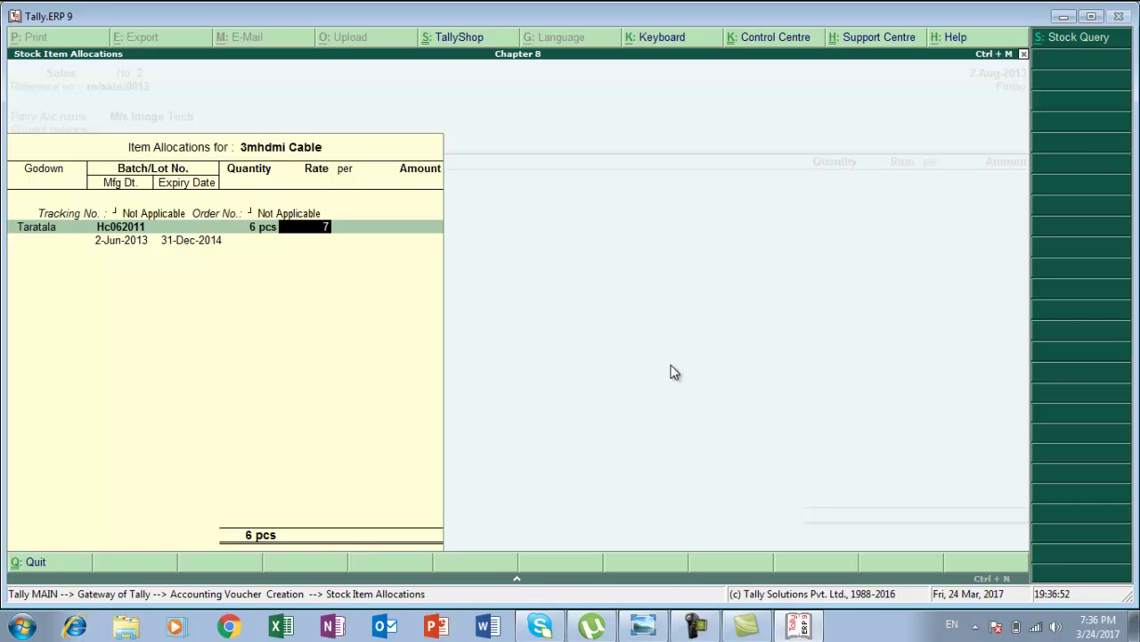
pyautogui.press('Return')
pyautogui.press('Return')
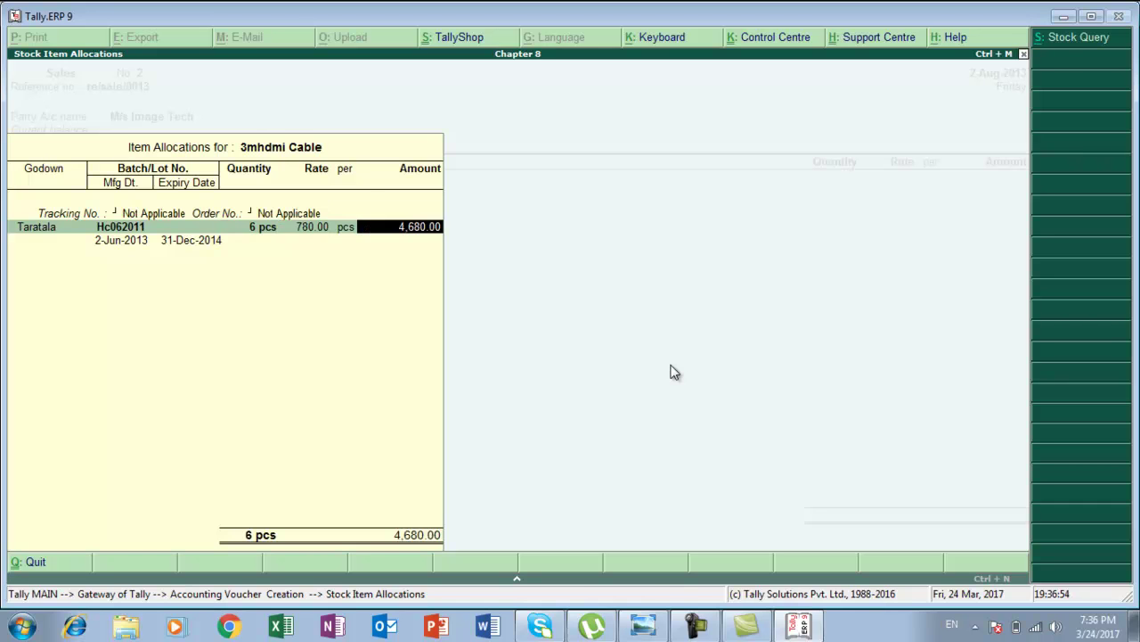
pyautogui.press('Return')
pyautogui.press('Return')
pyautogui.press('Return')
pyautogui.press('Return')
pyautogui.press('Return')
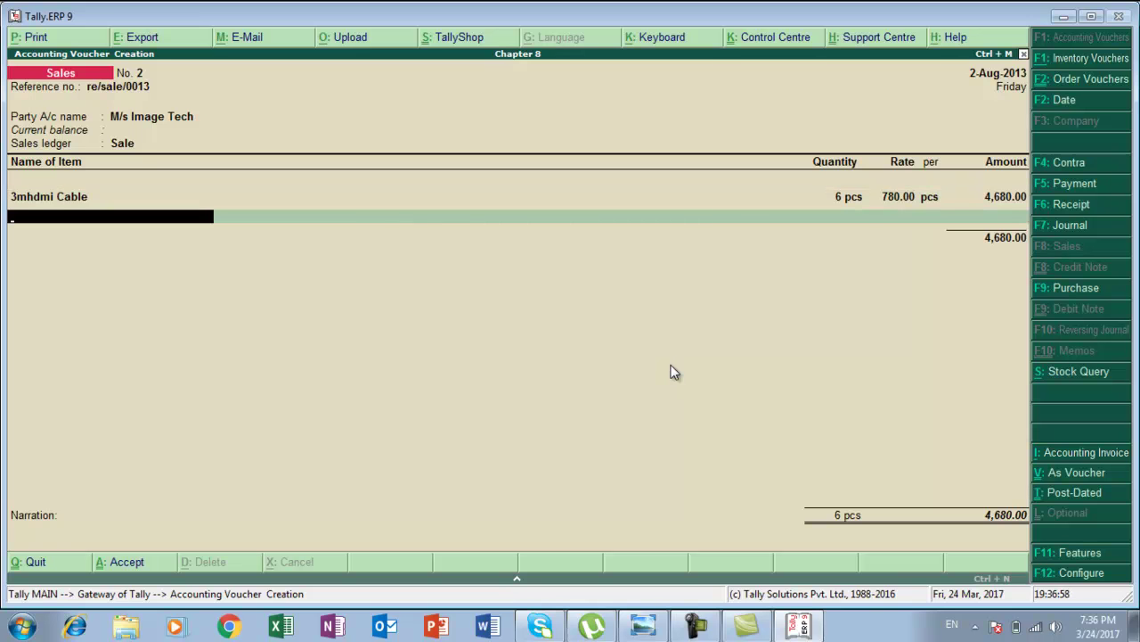
# Check the second sold product in the exercise photo and add Camera Mircophone with tracking and order numbers Not Applicable.
pyautogui.hotkey('alt', 'Tab')
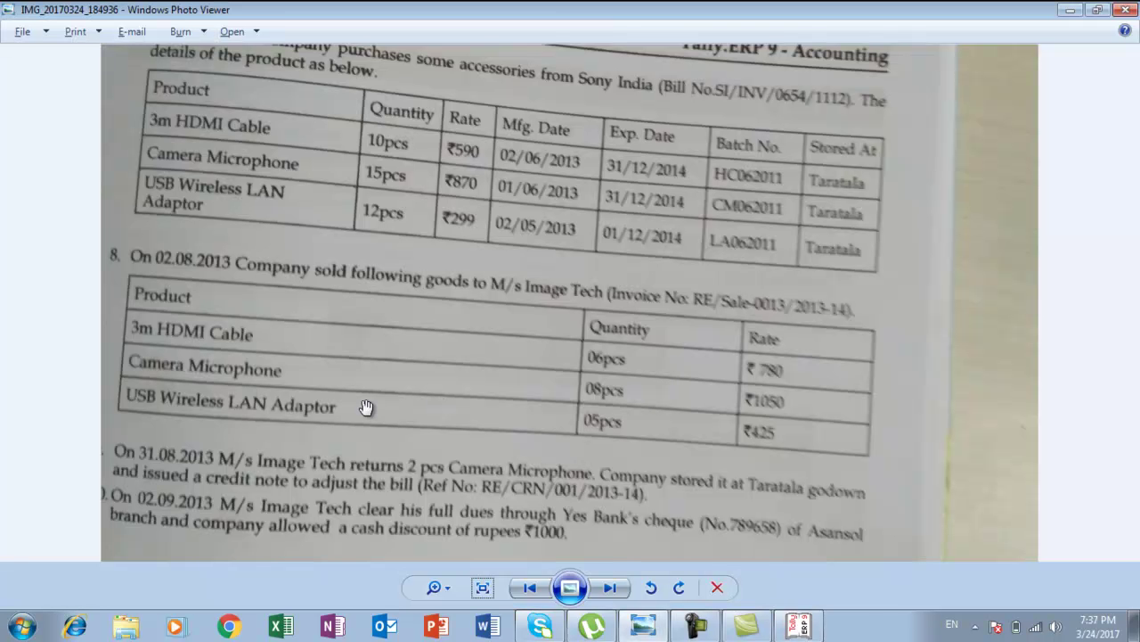
pyautogui.hotkey('alt', 'Tab')
pyautogui.write('C')
pyautogui.press('Return')
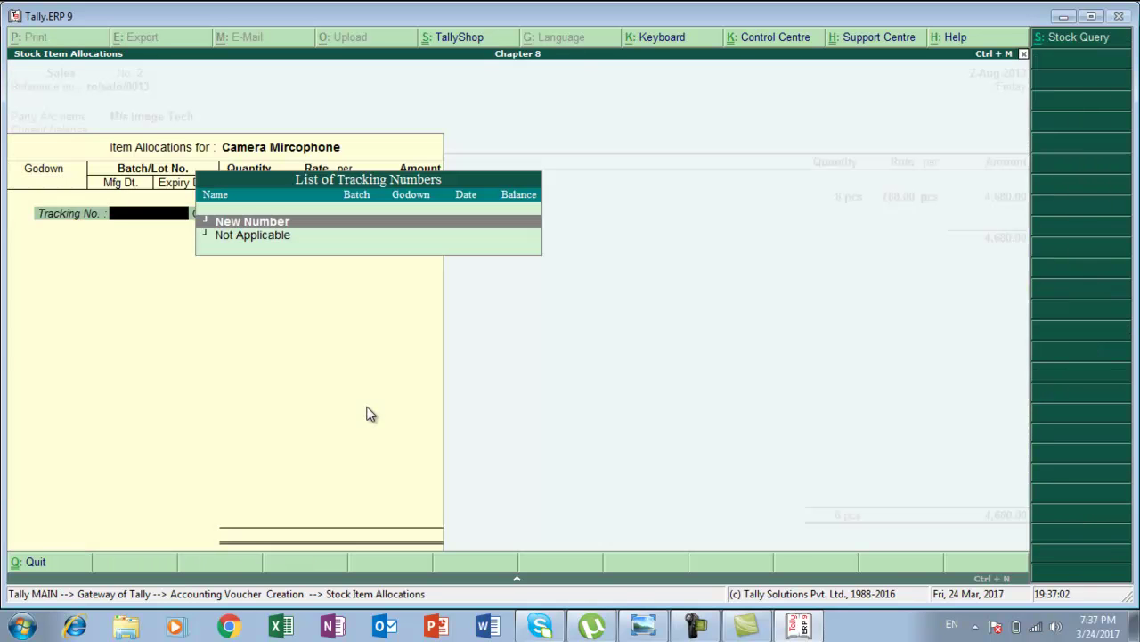
pyautogui.press('Down')
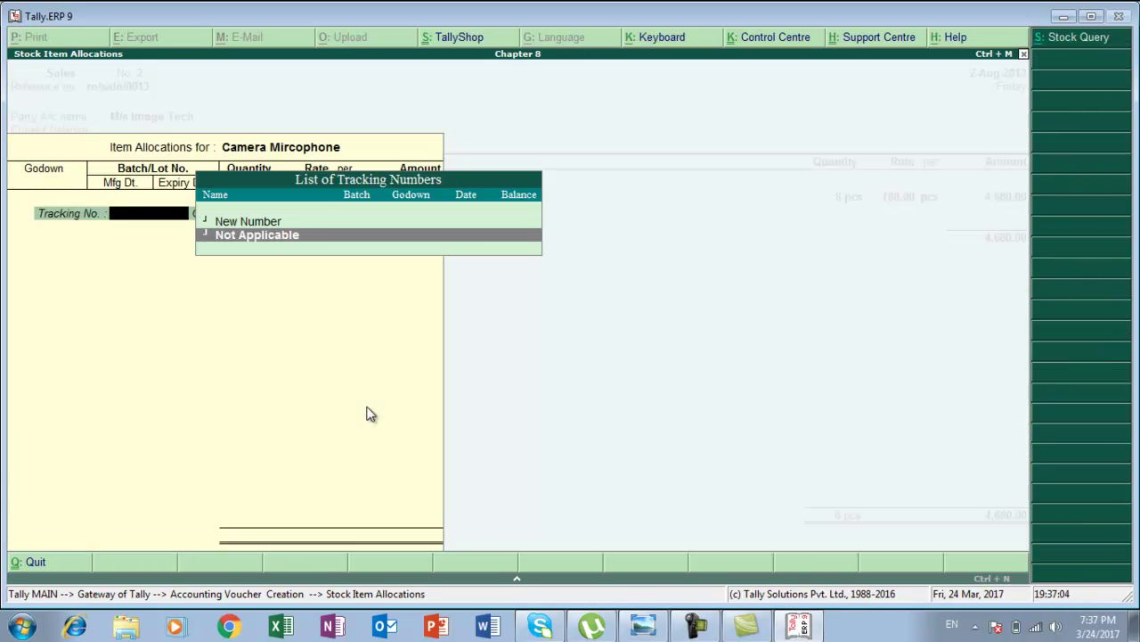
pyautogui.press('Return')
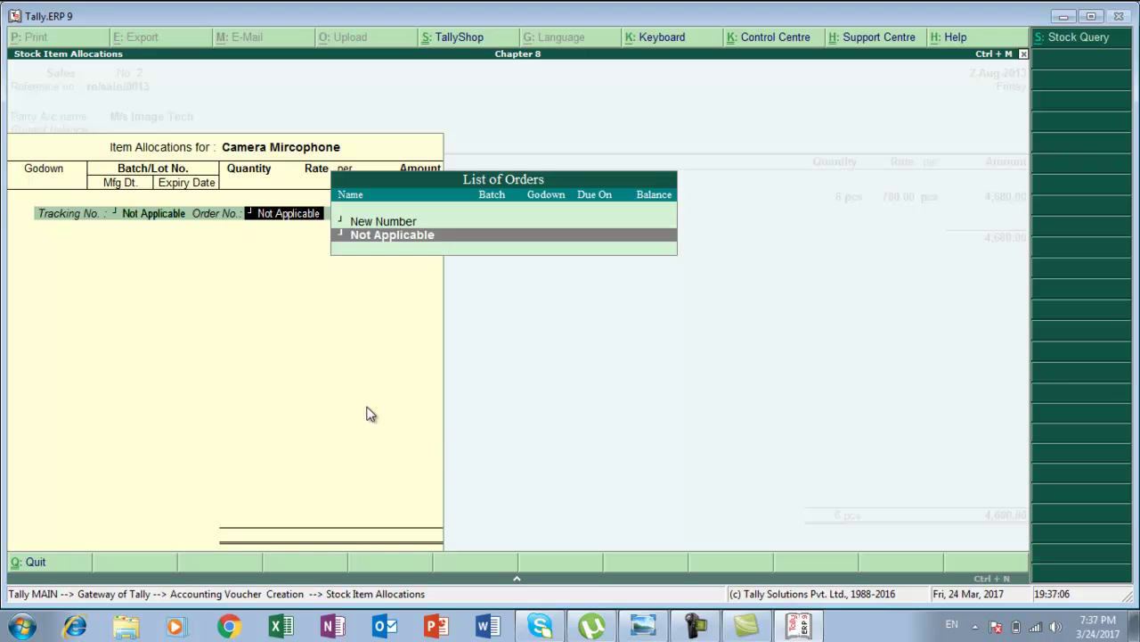
pyautogui.press('Return')
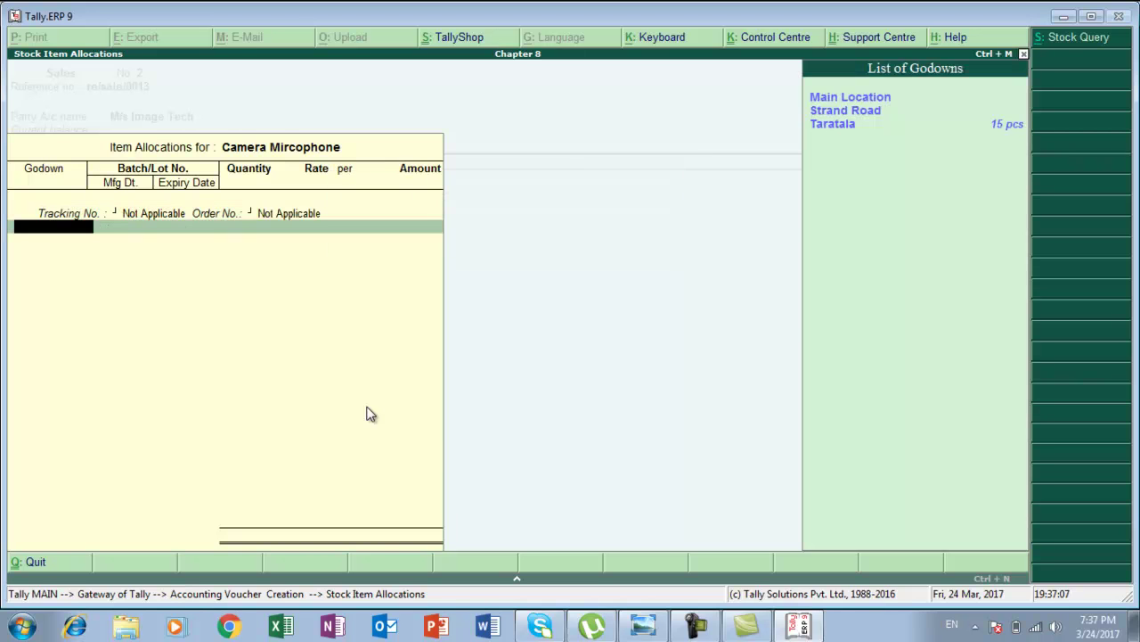
# Allocate the microphone from the Taratala godown's batch Cm062011 and check its sold quantity and rate in the exercise photo.
pyautogui.press('Down')
pyautogui.press('Down')
pyautogui.press('Return')
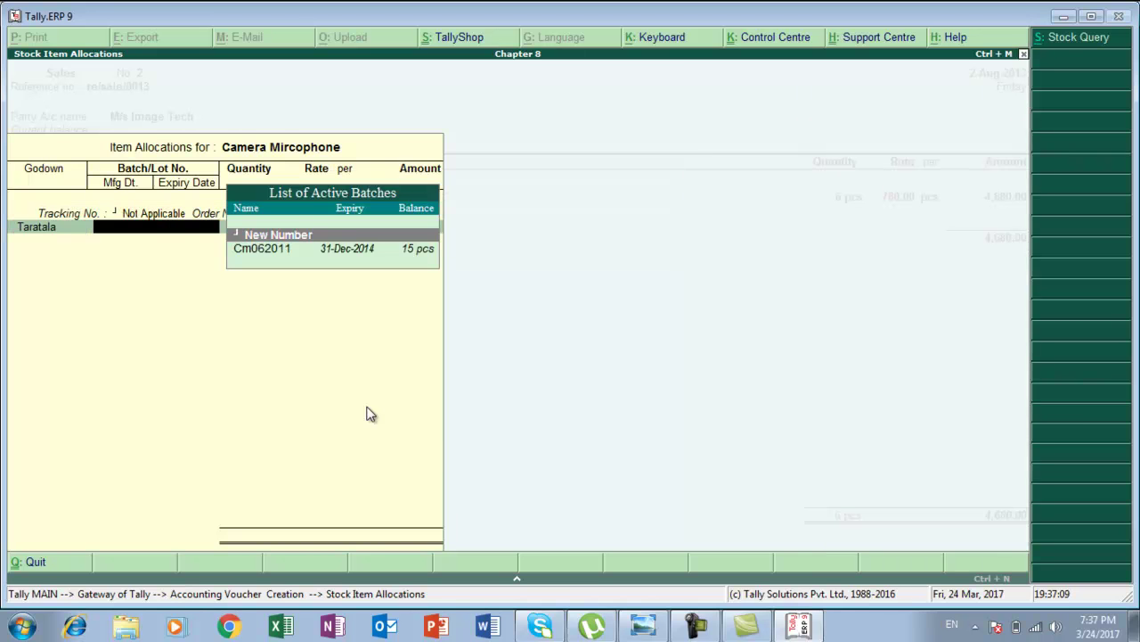
pyautogui.press('Down')
pyautogui.press('Return')
pyautogui.hotkey('alt', 'Tab')
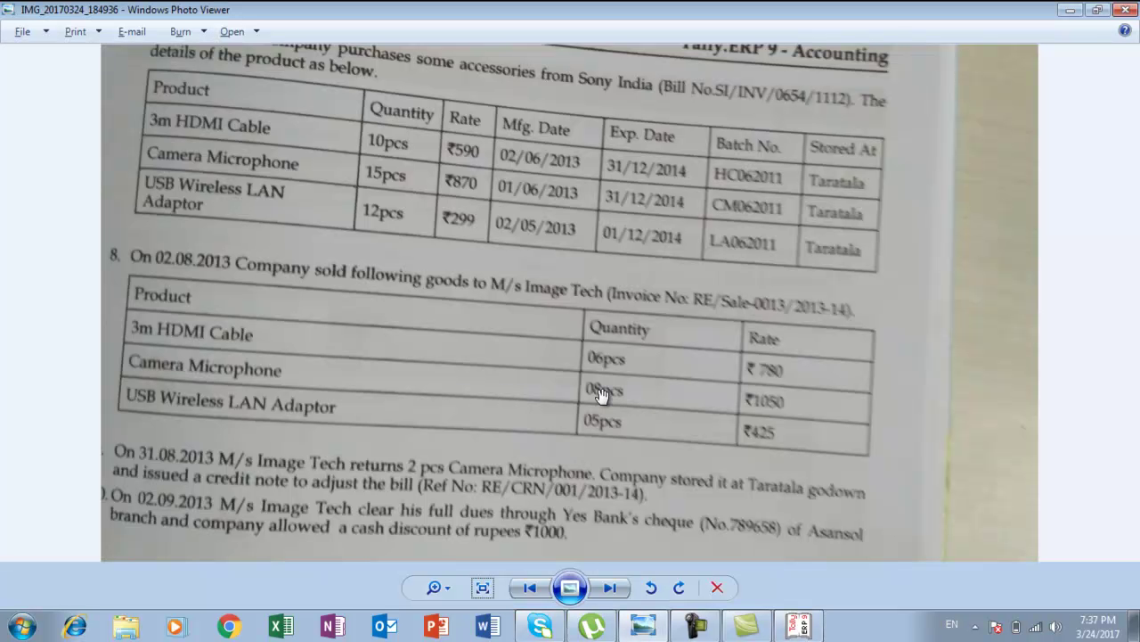
pyautogui.hotkey('alt', 'Tab')
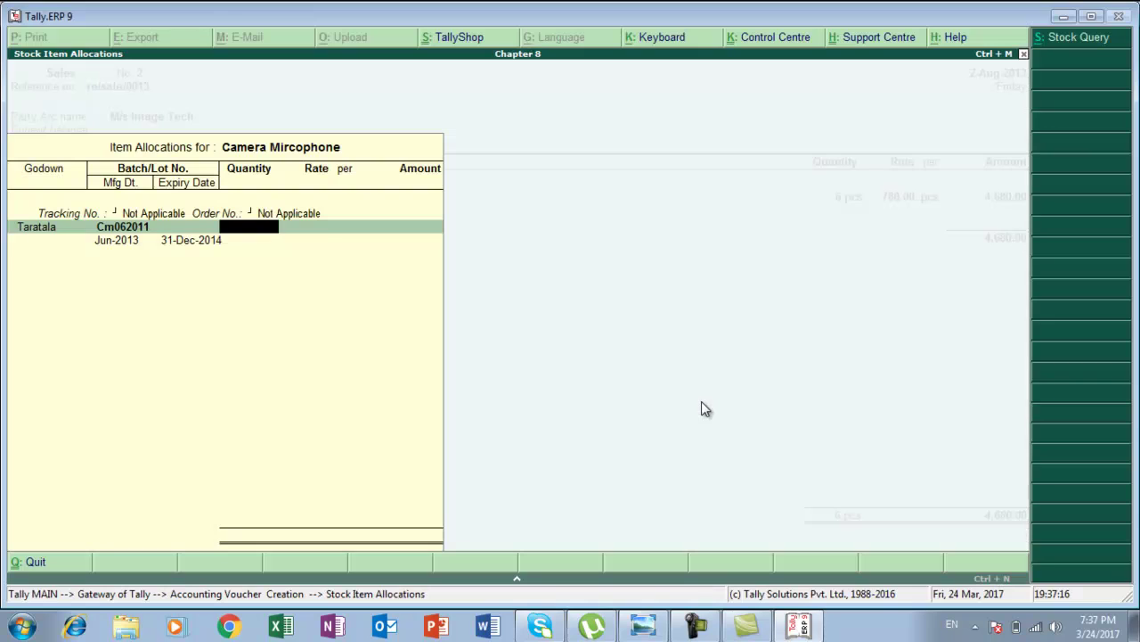
# Enter 8 pcs at a rate of 1050 for the Camera Mircophone and complete its item allocation.
pyautogui.write('8')
pyautogui.press('Return')
pyautogui.write('1,')
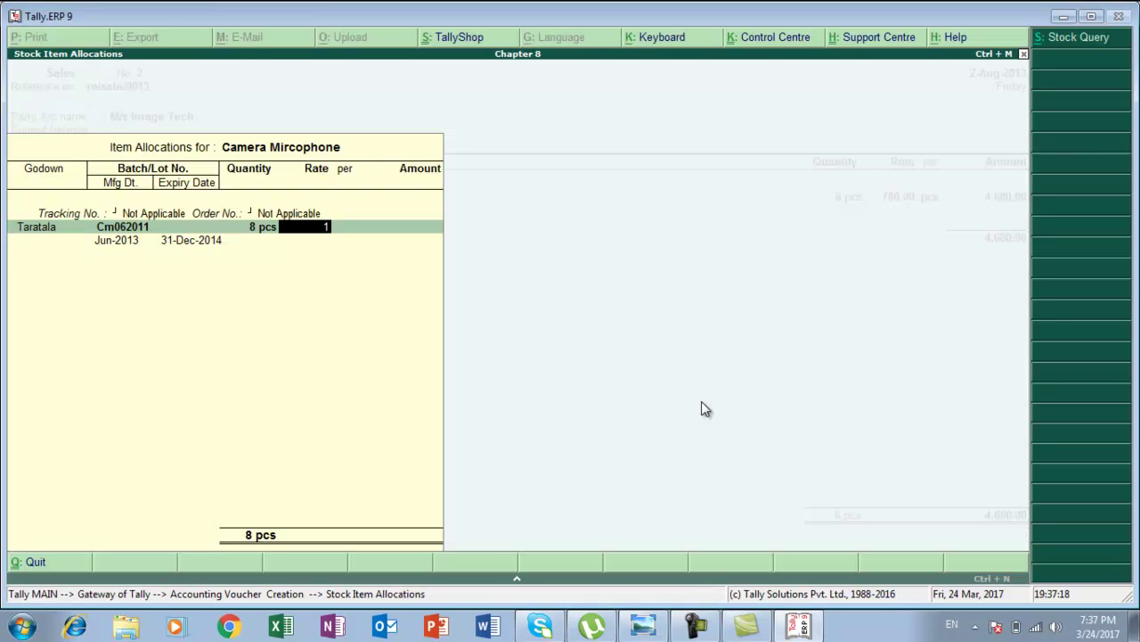
pyautogui.write('050')
pyautogui.press('Return')
pyautogui.press('Return')
pyautogui.press('Return')
pyautogui.press('Return')
pyautogui.press('Return')
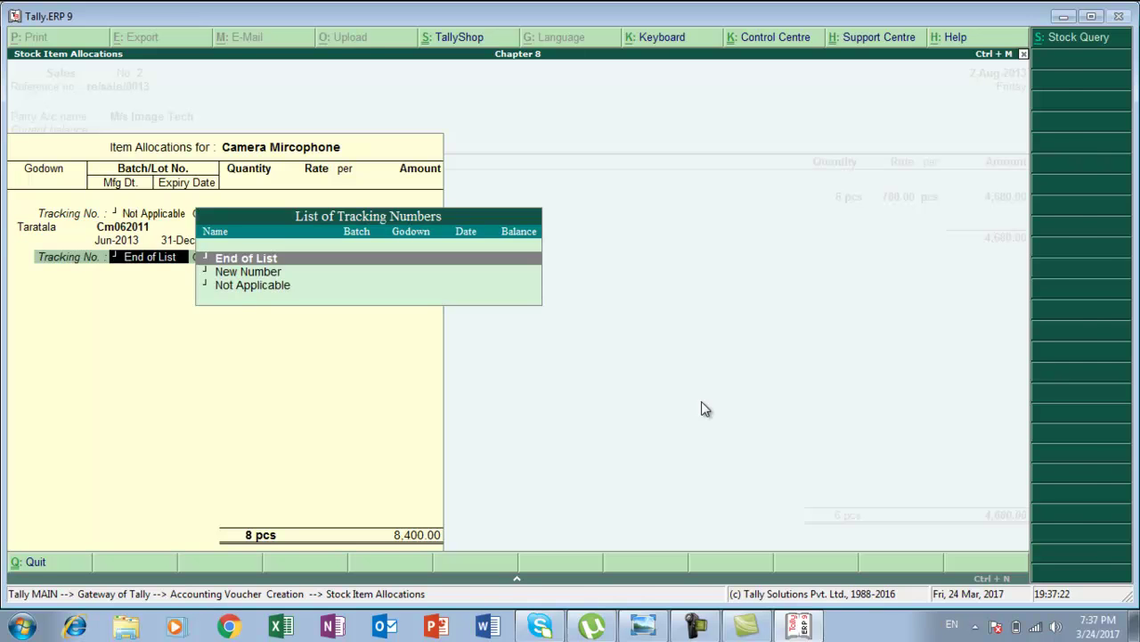
pyautogui.press('Return')
# Check the third sold product in the exercise photo and add Usb Wireless Lan Adaptor with tracking and order numbers Not Applicable.
pyautogui.hotkey('alt', 'Tab')
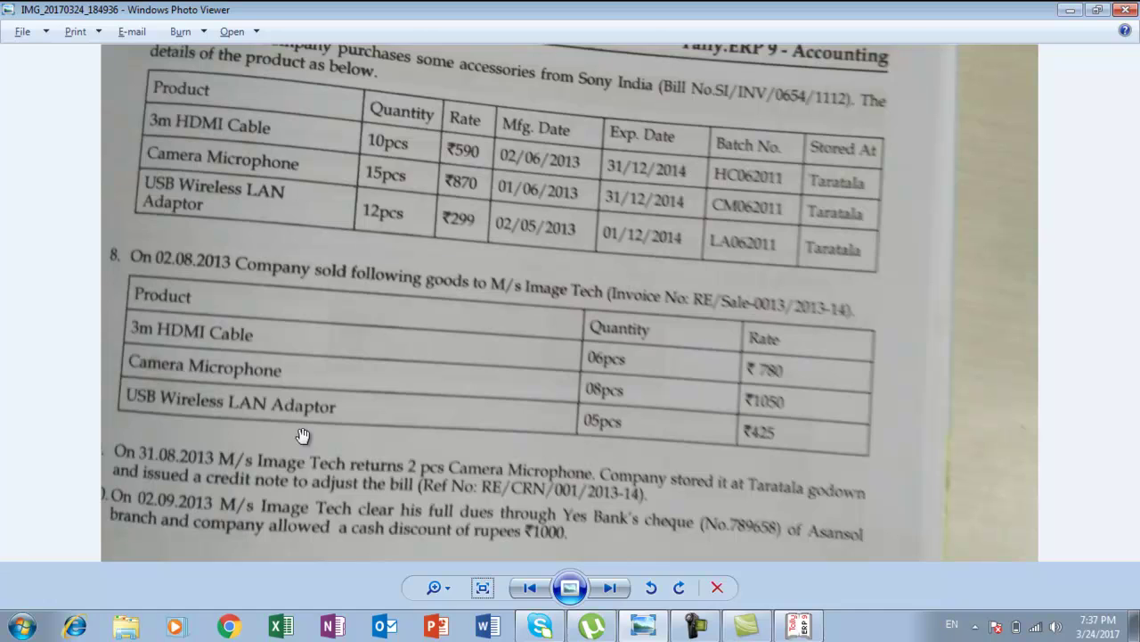
pyautogui.hotkey('alt', 'Tab')
pyautogui.press('Down')
pyautogui.press('Down')
pyautogui.press('Return')
pyautogui.press('Down')
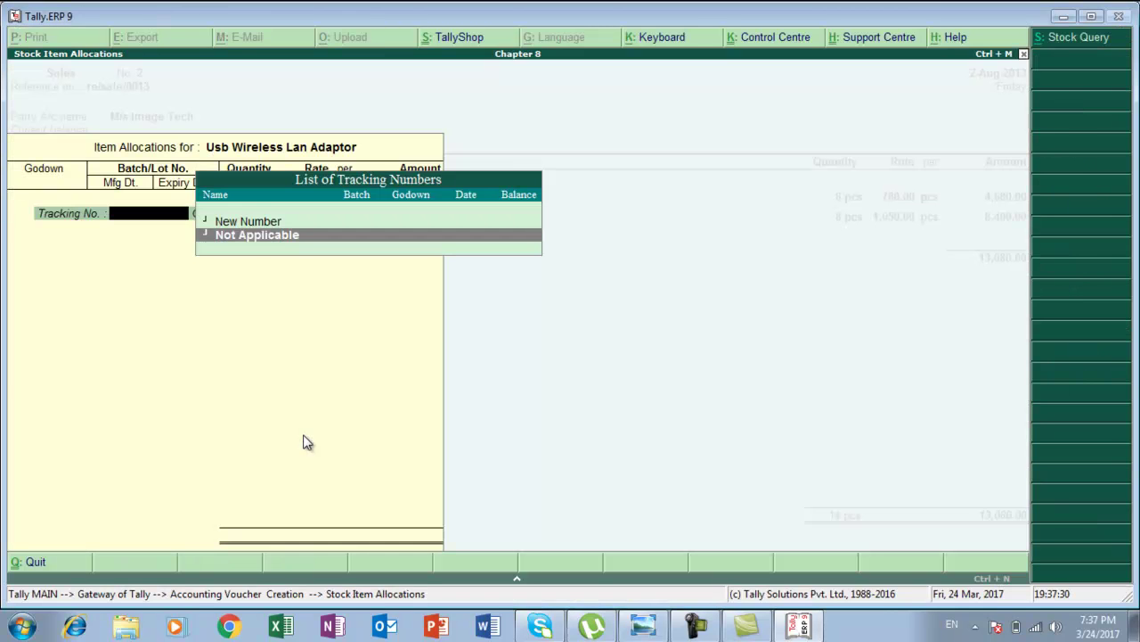
pyautogui.press('Return')
pyautogui.press('Return')
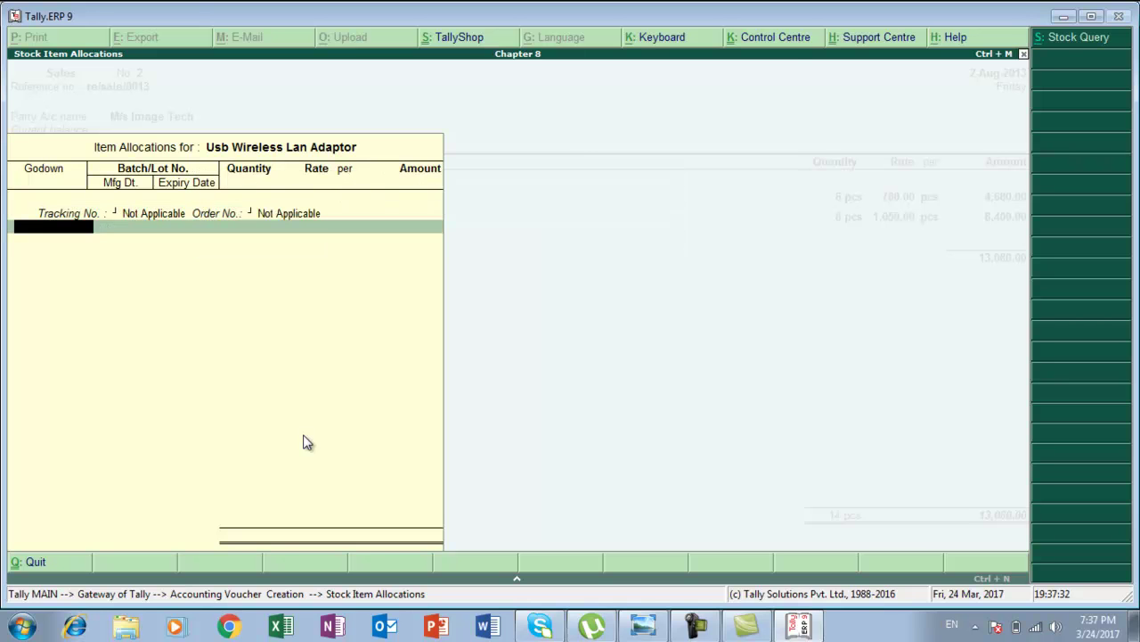
# Allocate the adaptor from the Taratala godown's batch La062011 and check its sold quantity and rate in the exercise photo.
pyautogui.press('Down')
pyautogui.press('Down')
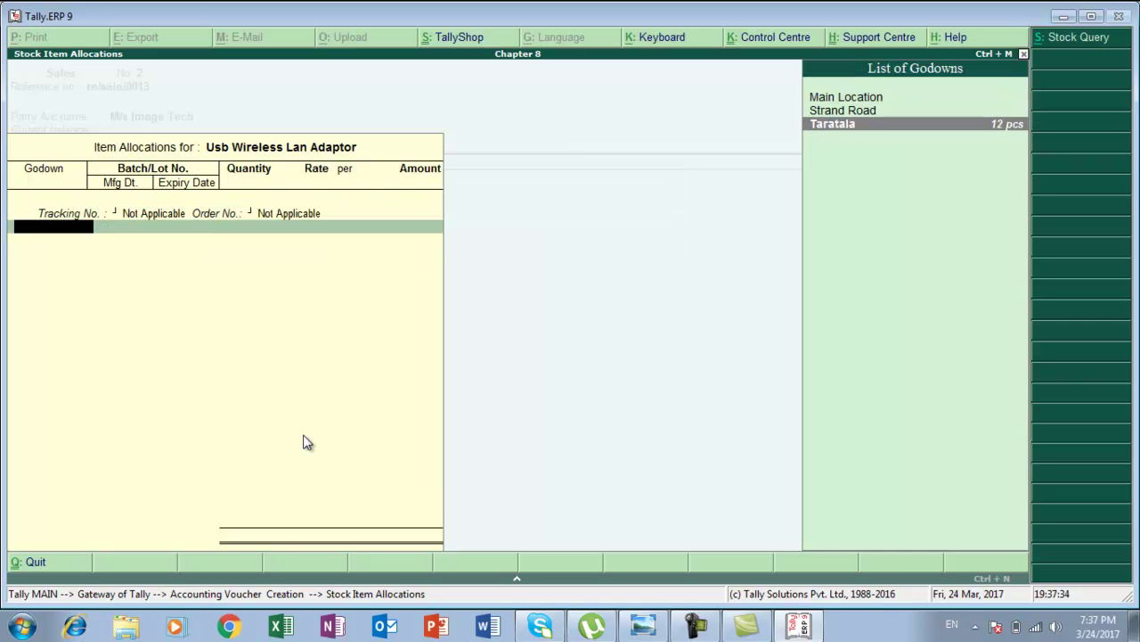
pyautogui.press('Return')
pyautogui.press('Down')
pyautogui.press('Return')
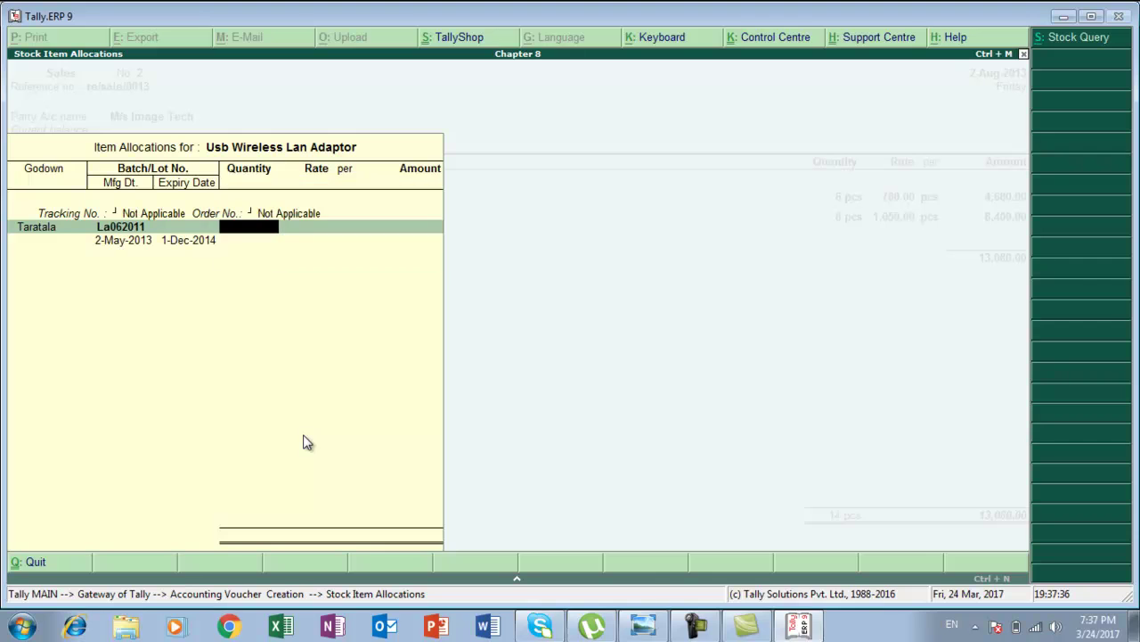
pyautogui.hotkey('alt', 'Tab')
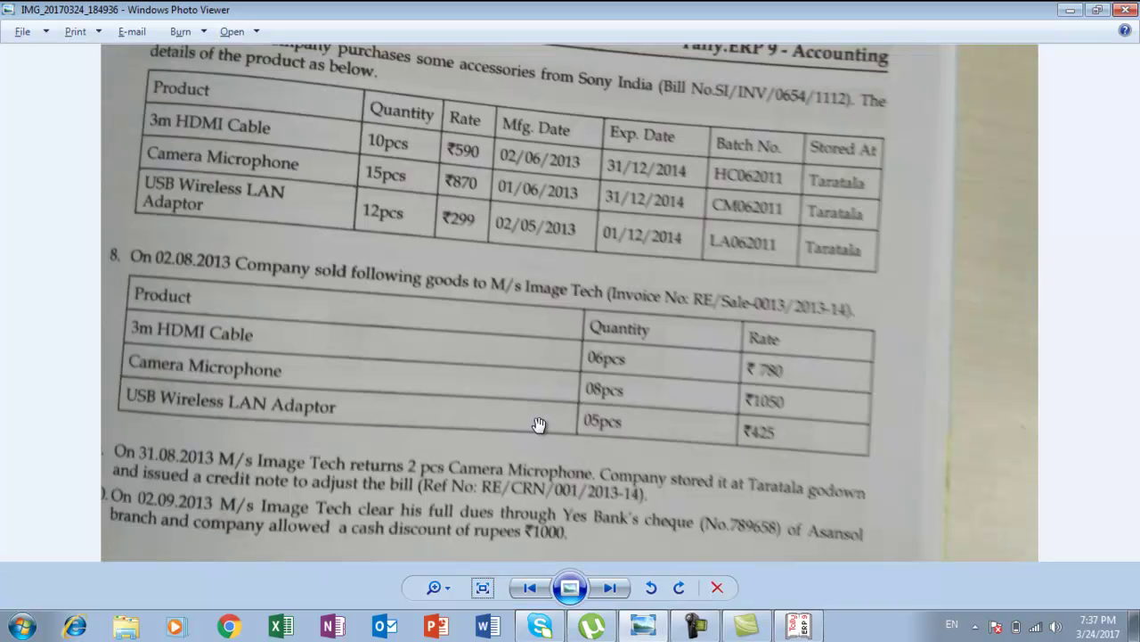
pyautogui.hotkey('alt', 'Tab')
# Enter 5 pcs at a rate of 425 for the Usb Wireless Lan Adaptor, complete the item list and save the sales voucher.
pyautogui.write('5')
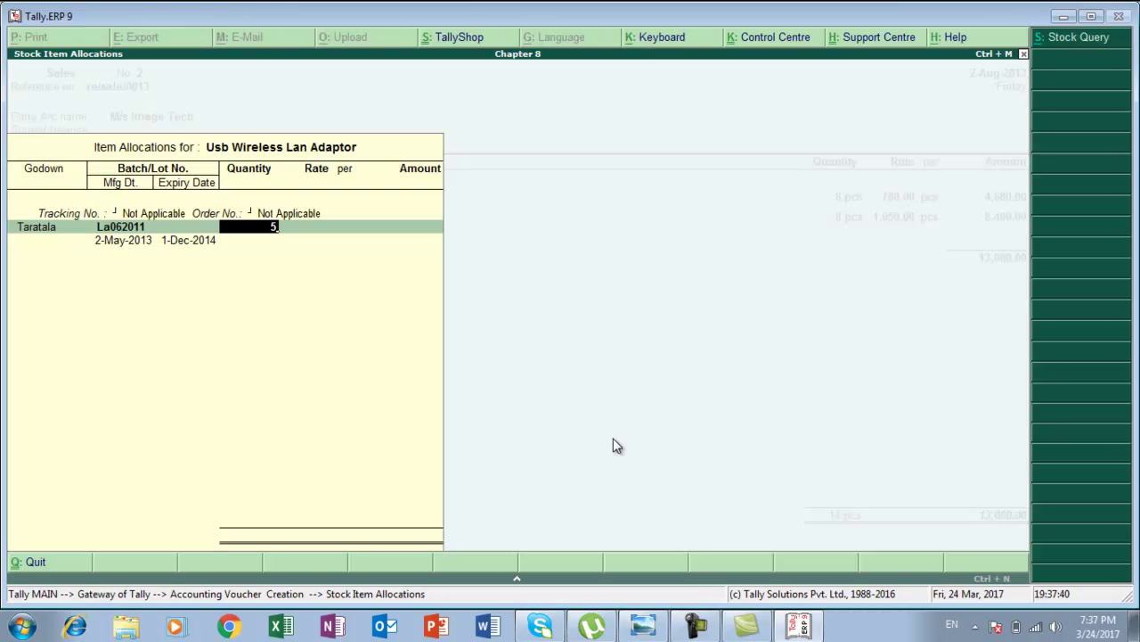
pyautogui.press('Return')
pyautogui.write('425')
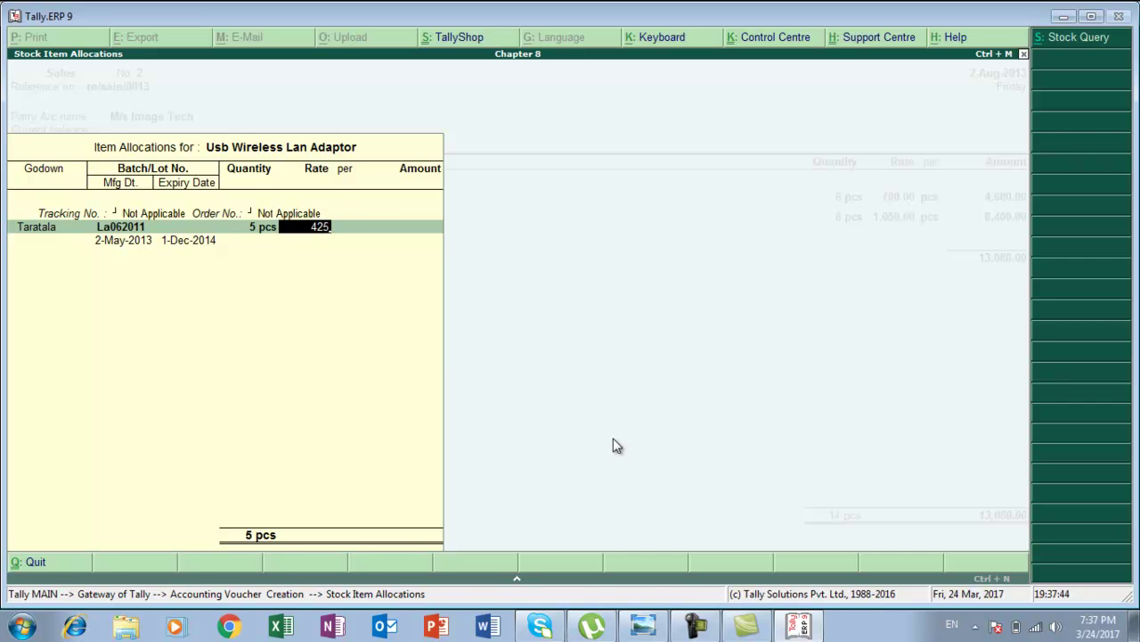
pyautogui.press('Return')
pyautogui.press('Return')
pyautogui.press('Return')
pyautogui.press('Return')
pyautogui.press('Return')
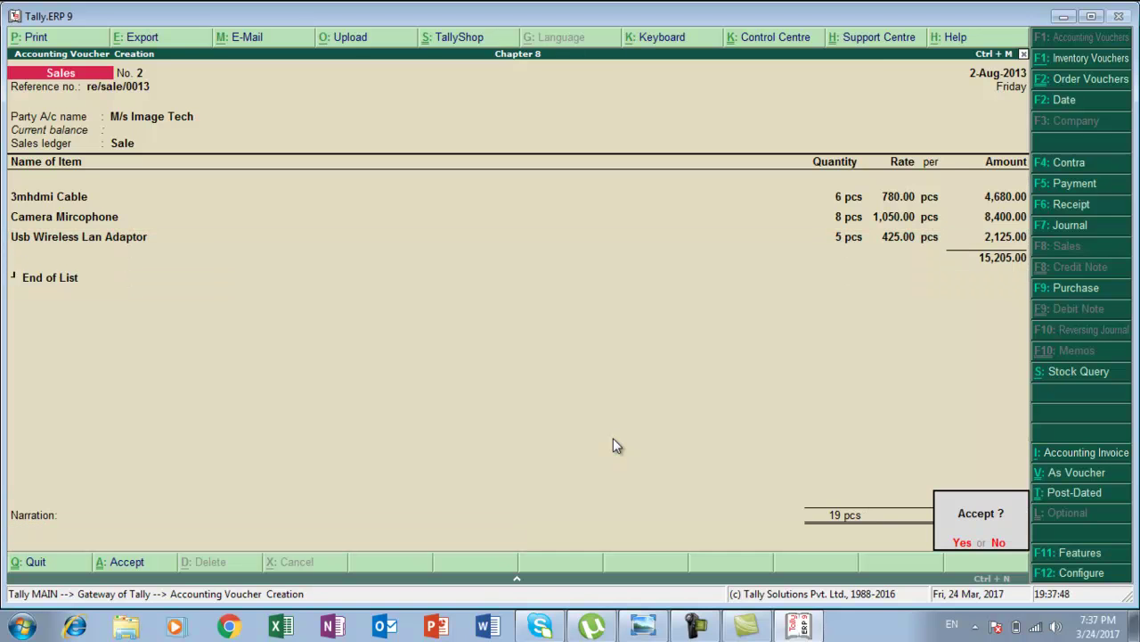
pyautogui.press('Return')
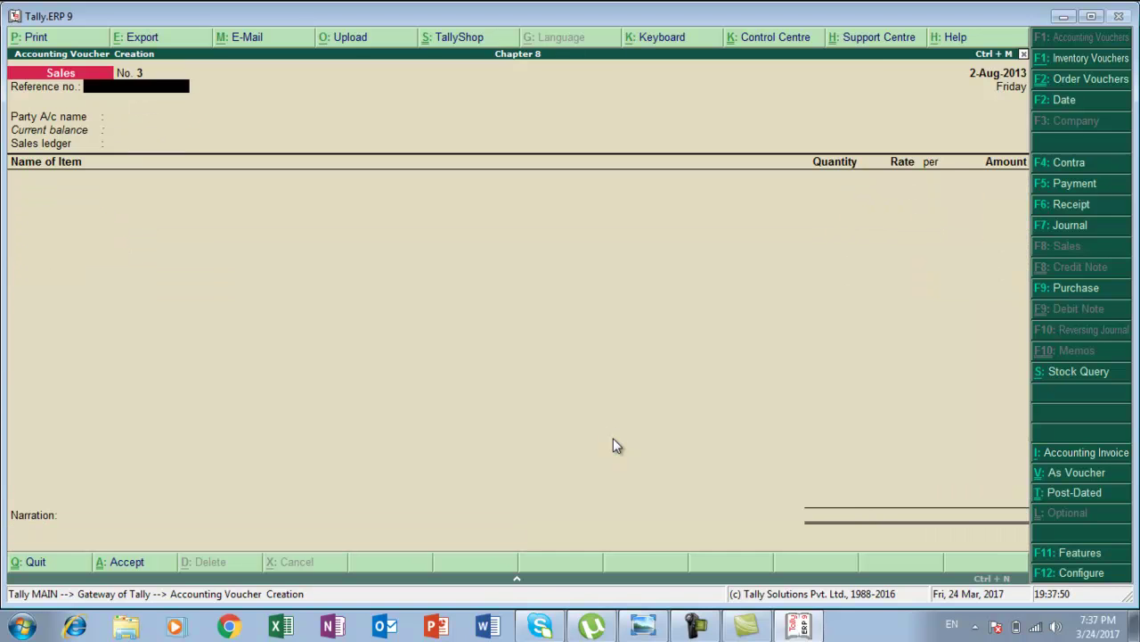
# Read the Image Tech sales return transaction in the exercise photo and leave voucher entry for the Gateway of Tally.
pyautogui.hotkey('alt', 'Tab')
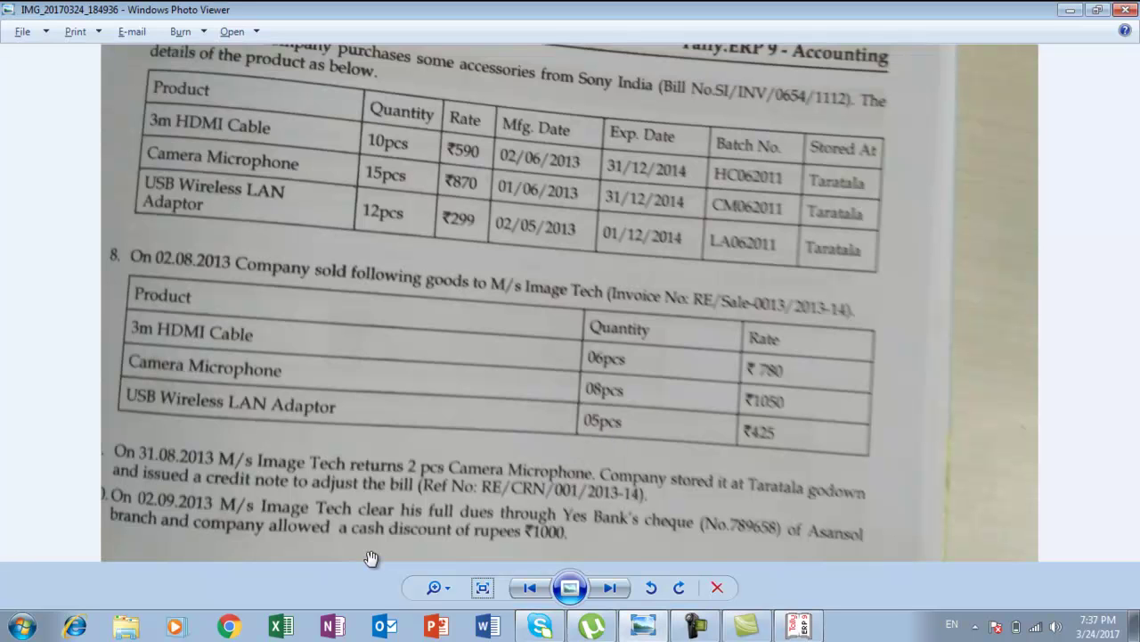
pyautogui.moveTo(388, 529); pyautogui.dragTo(419, 452)
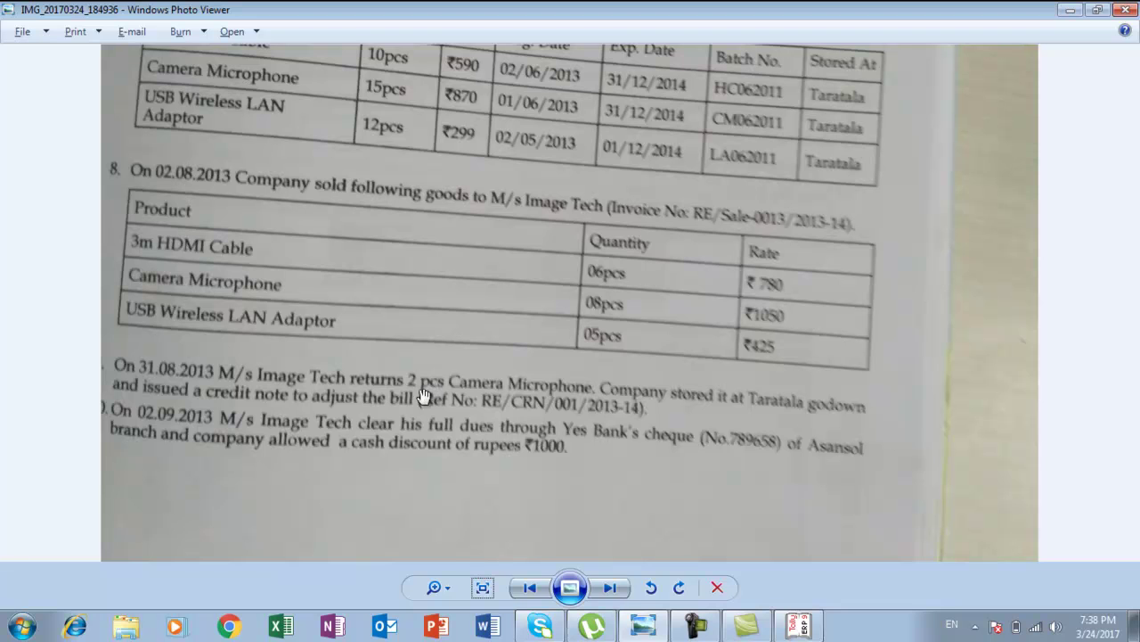
pyautogui.hotkey('alt', 'Tab')
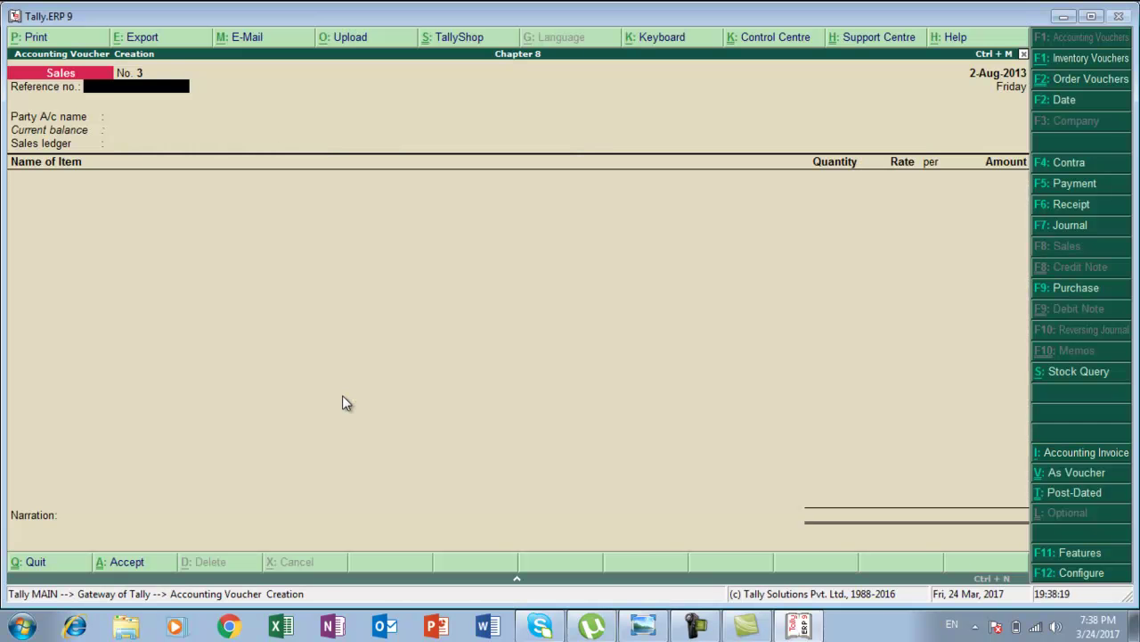
pyautogui.press('Escape')
pyautogui.press('Escape')
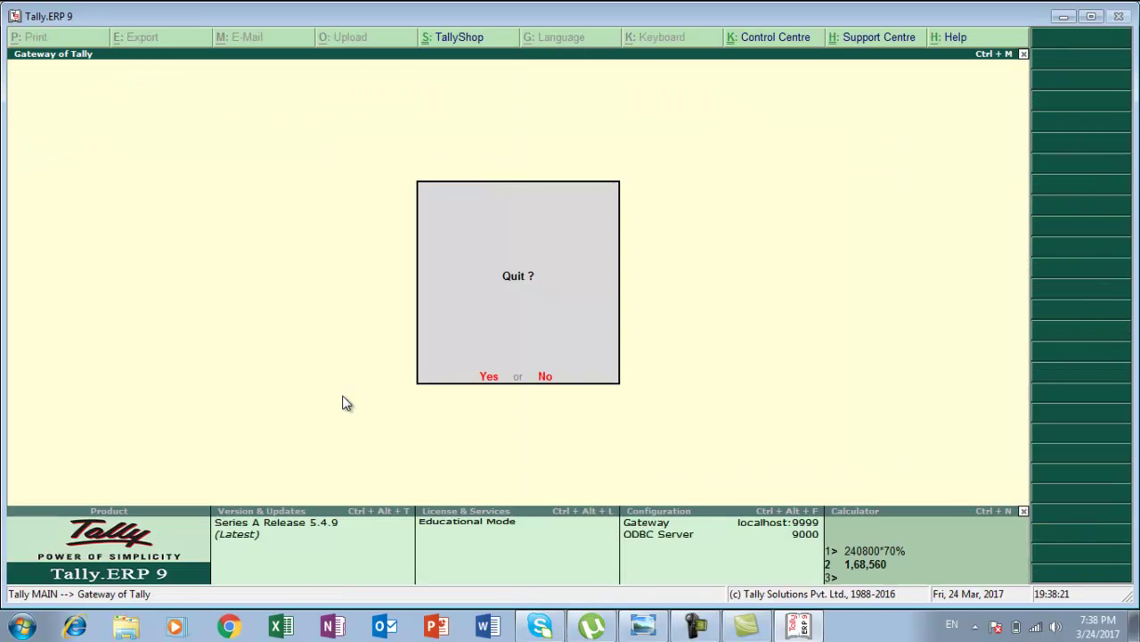
pyautogui.press('n')
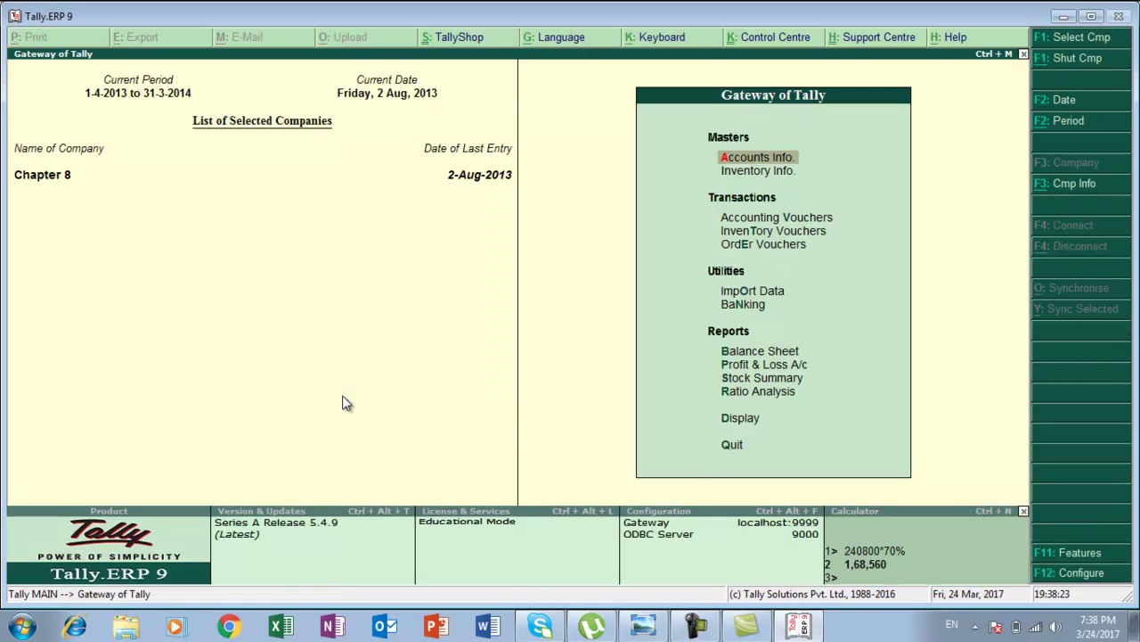
# Open the company's inventory features and set Use debit and credit notes to Yes.
pyautogui.press('F11')
pyautogui.press('Down')
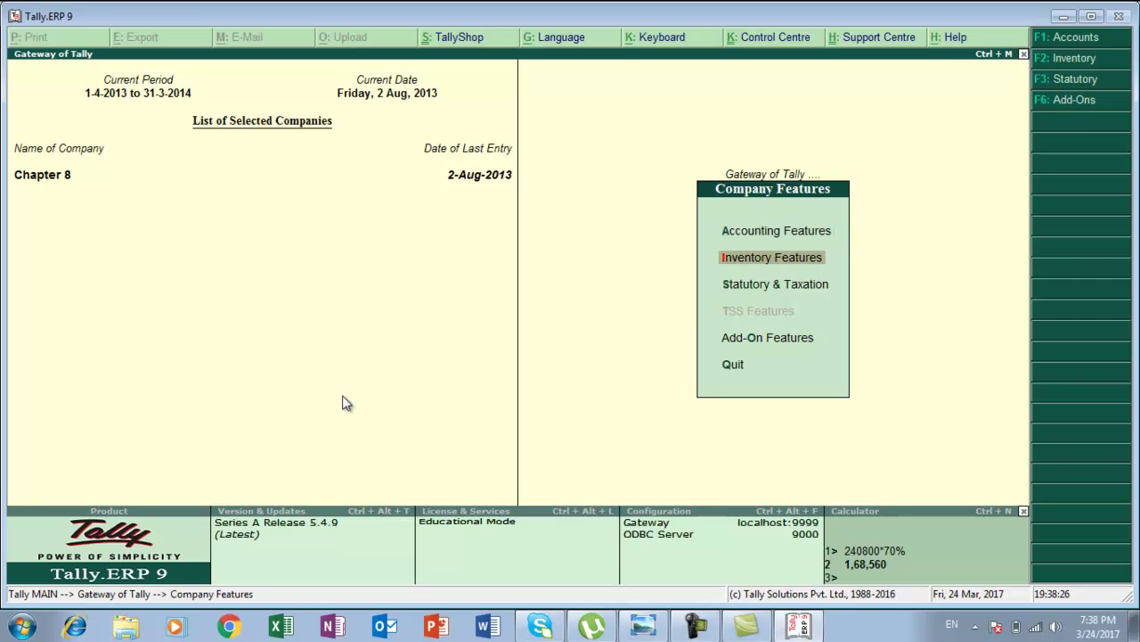
pyautogui.press('Return')
pyautogui.press('Down')
pyautogui.press('Down')
pyautogui.press('Down')
pyautogui.press('Down')
pyautogui.press('Down')
pyautogui.press('Down')
pyautogui.press('Down')
pyautogui.press('Down')
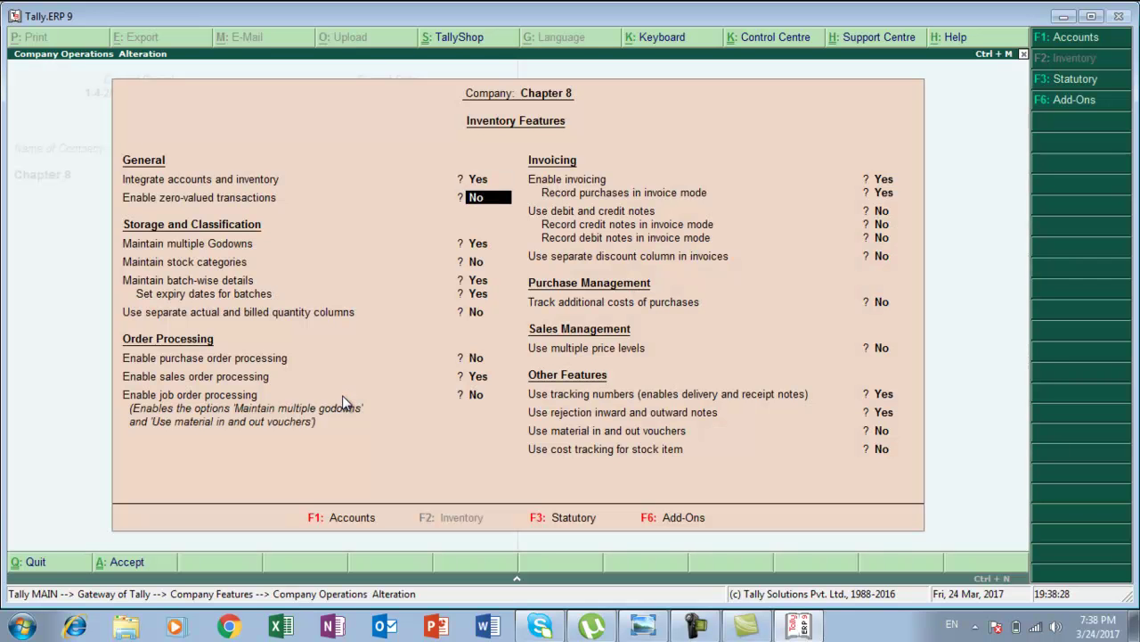
pyautogui.press('Down')
pyautogui.press('Down')
pyautogui.press('Down')
pyautogui.press('Down')
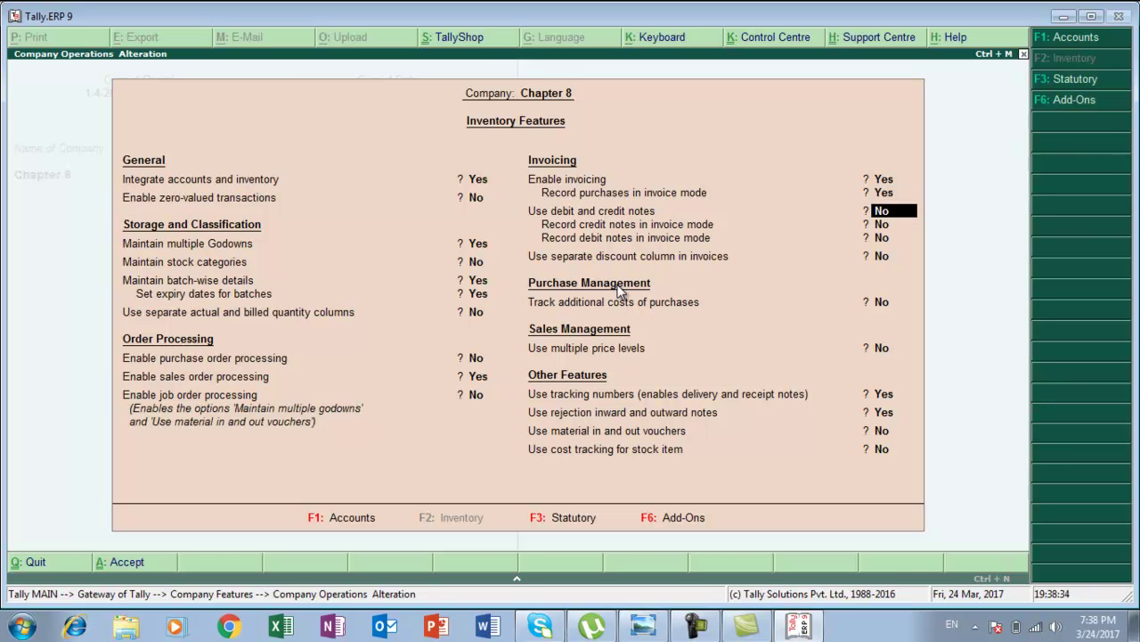
pyautogui.press('y')
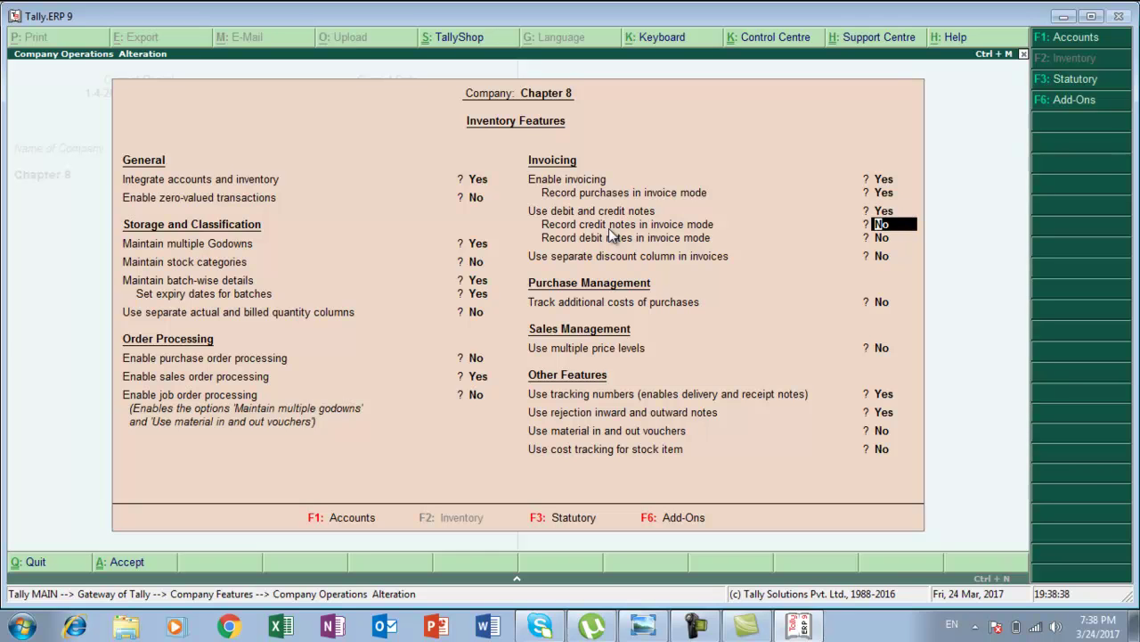
# Set recording of credit notes and debit notes in invoice mode to Yes, save the inventory features and return to the Gateway of Tally.
pyautogui.write('y')
pyautogui.press('Return')
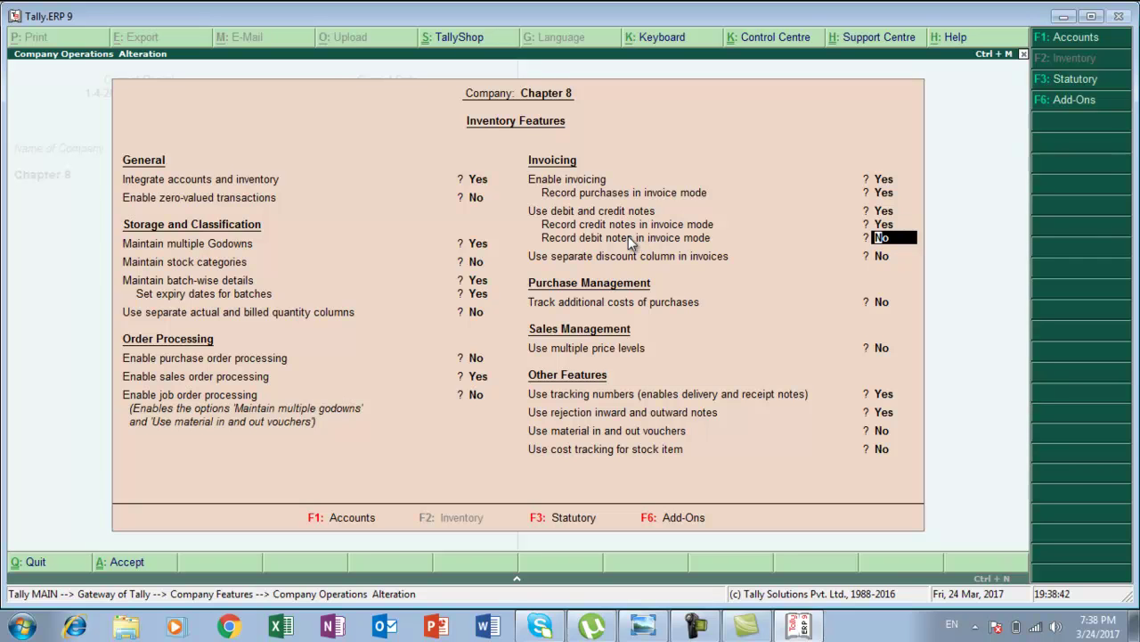
pyautogui.write('y')
pyautogui.press('Return')
pyautogui.press('Return')
pyautogui.press('Return')
pyautogui.press('Return')
pyautogui.press('Return')
pyautogui.press('Return')
pyautogui.press('Return')
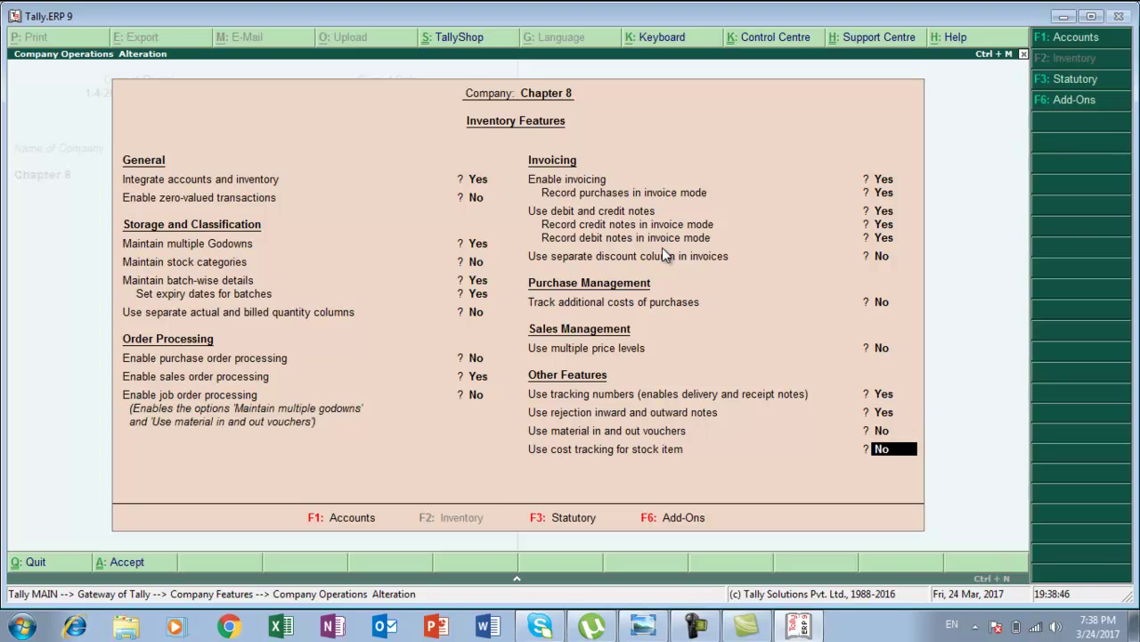
pyautogui.press('Escape')
pyautogui.press('Escape')
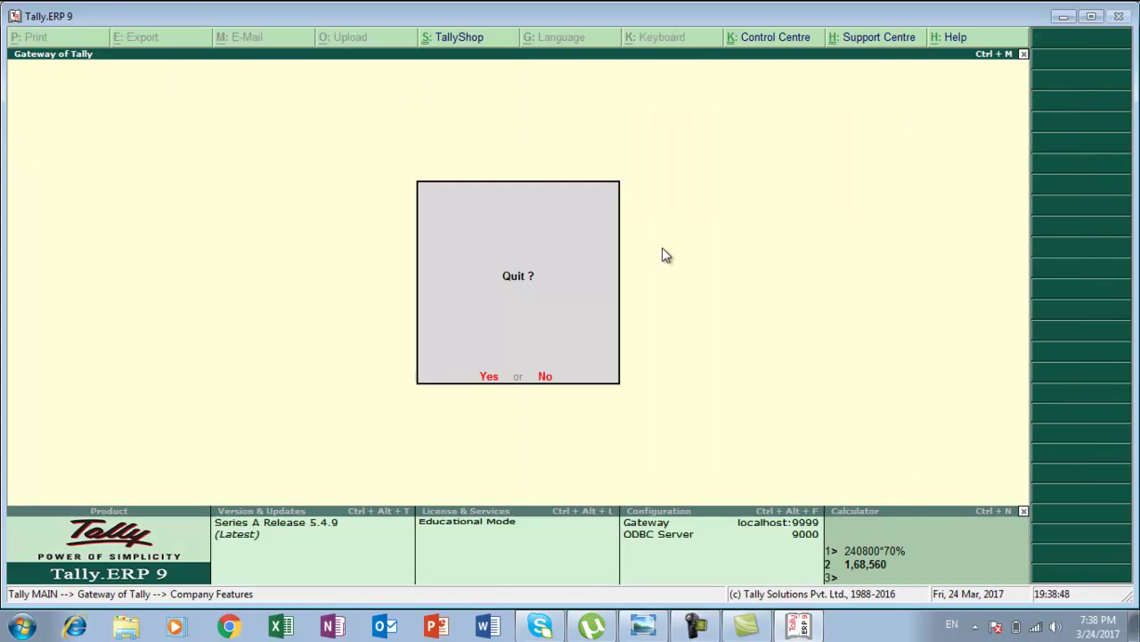
pyautogui.press('Escape')
# Start a credit note from the voucher entry screens and switch it to invoice mode.
pyautogui.press('Down')
pyautogui.press('Down')
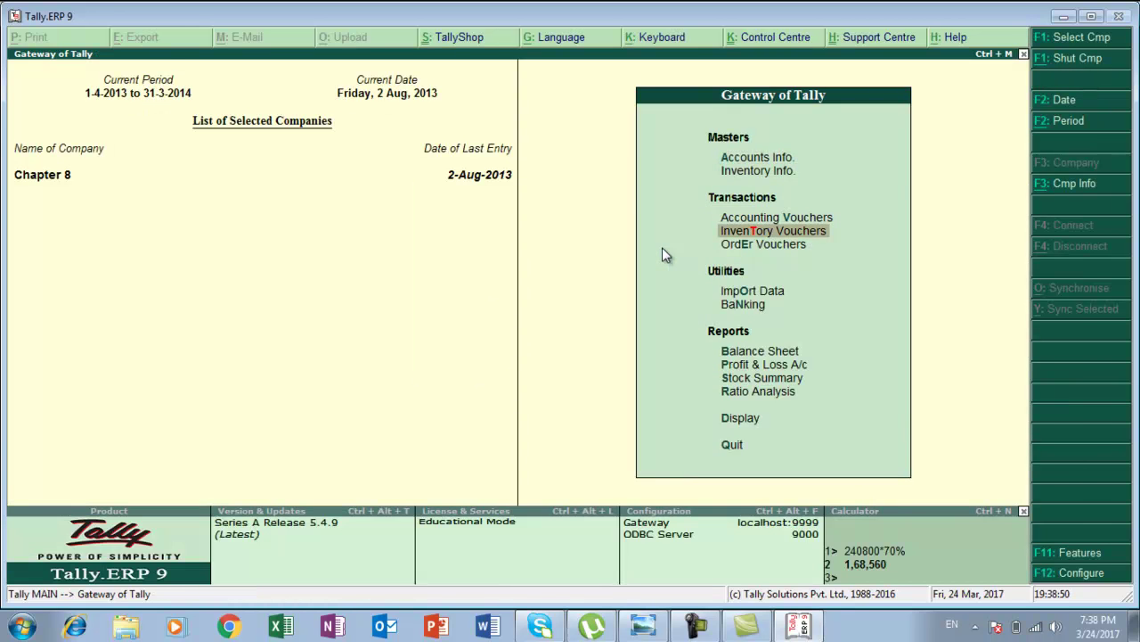
pyautogui.press('Return')
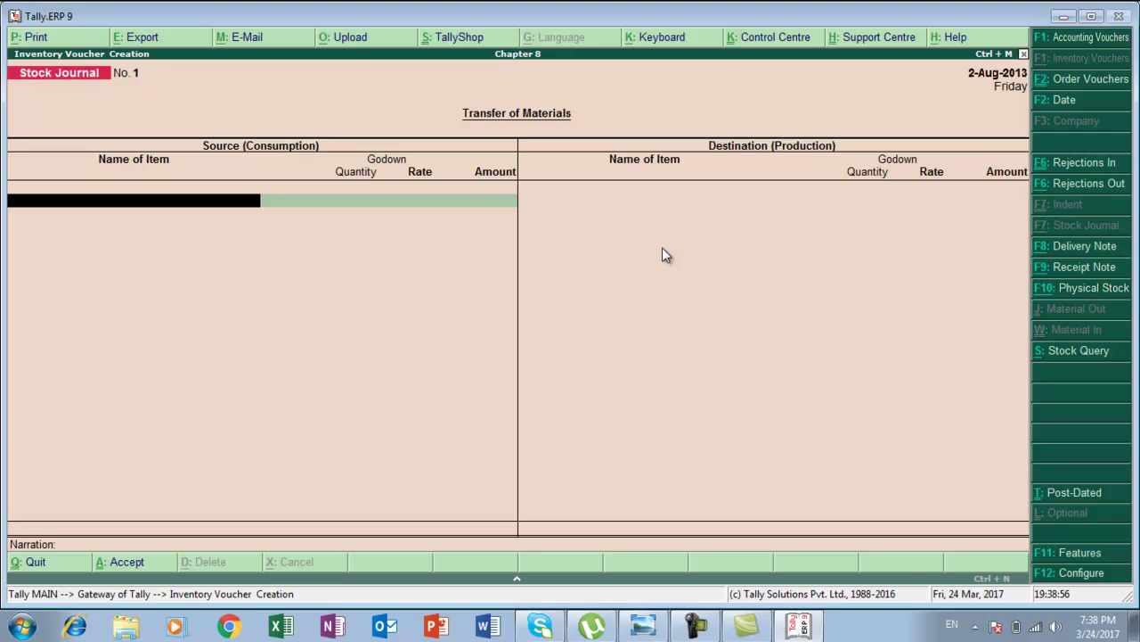
pyautogui.hotkey('ctrl', 'F8')
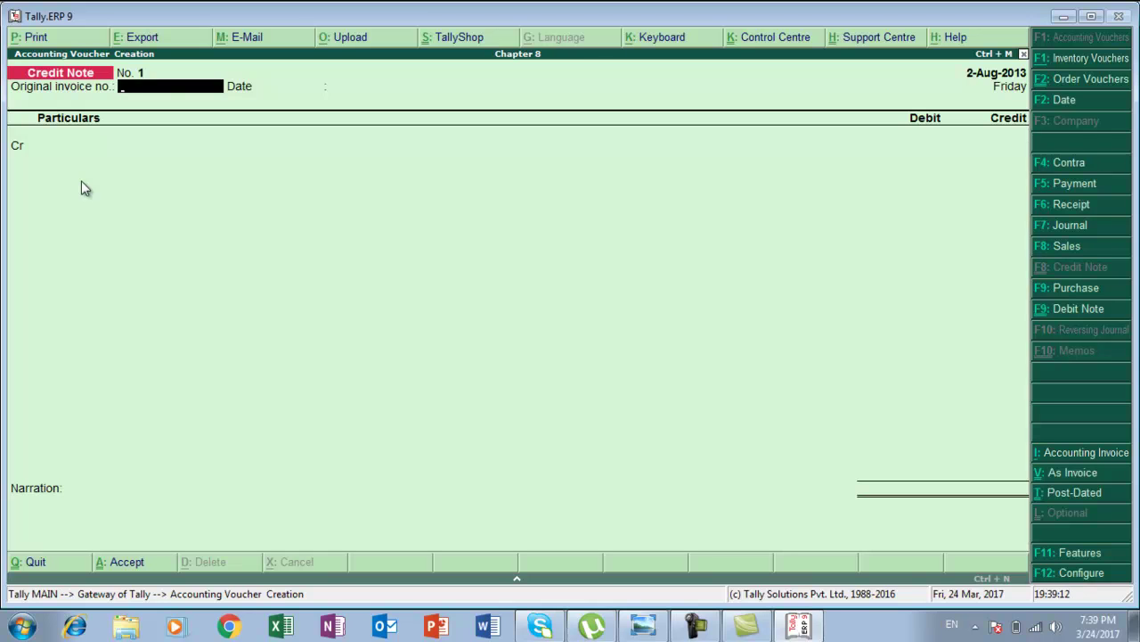
pyautogui.hotkey('ctrl', 'v')
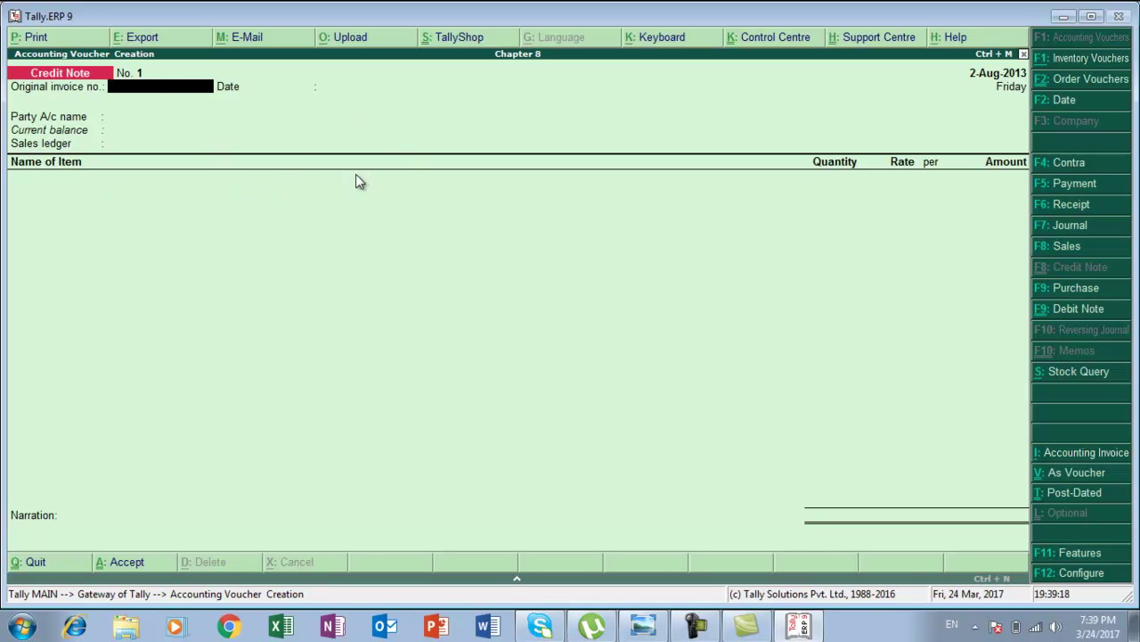
# Check the return date in the exercise photo and set the credit note's voucher date to 31-8.
pyautogui.hotkey('alt', 'Tab')
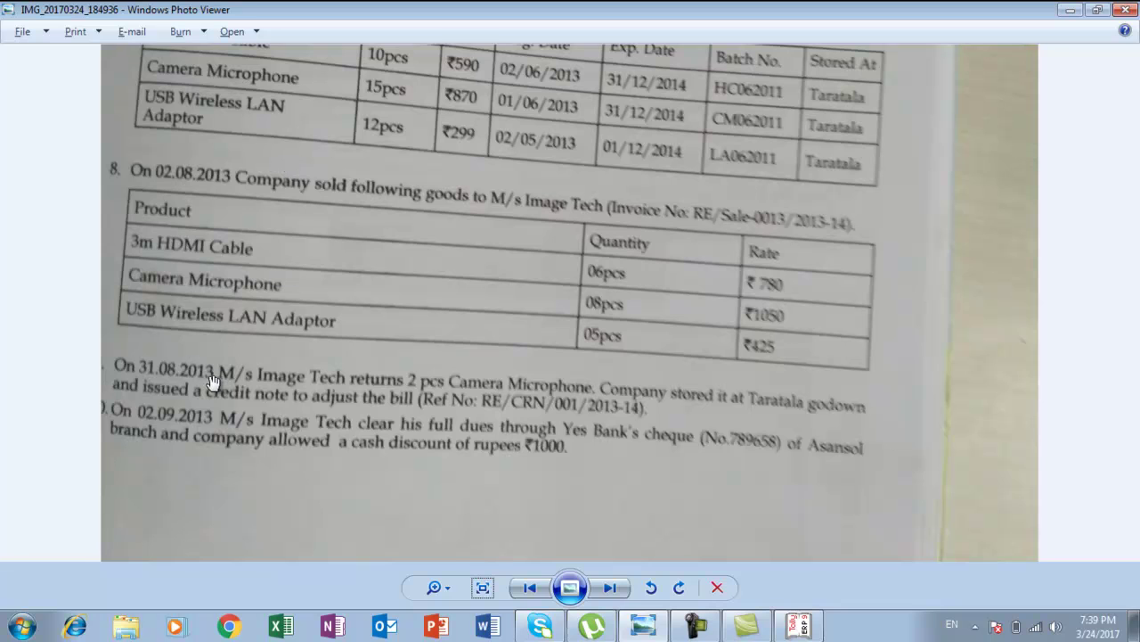
pyautogui.hotkey('alt', 'Tab')
pyautogui.press('F2')
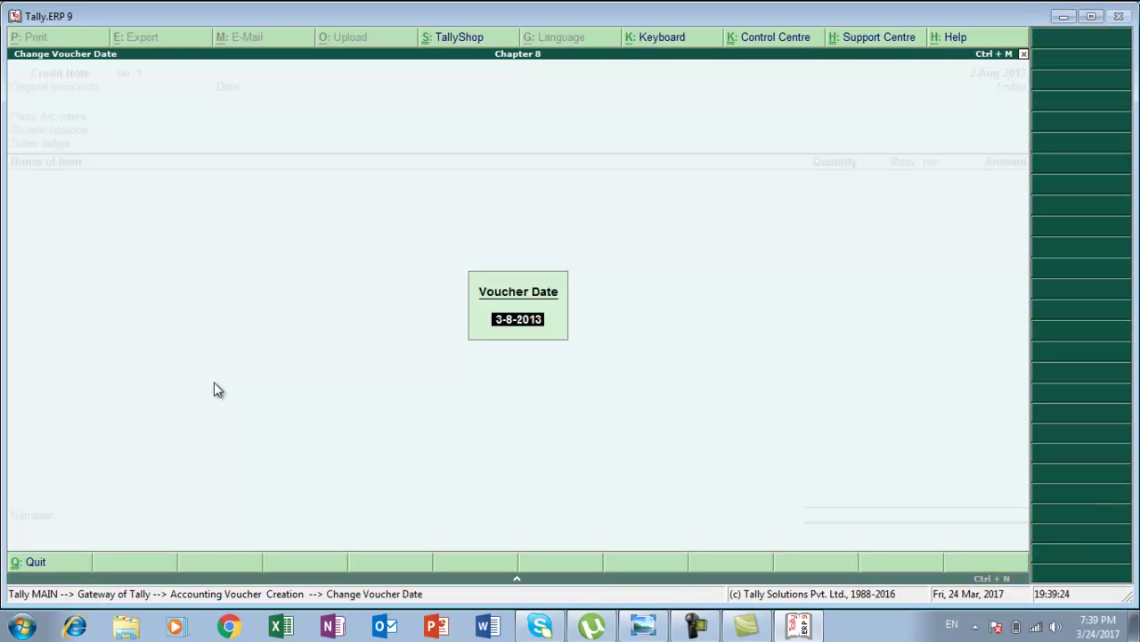
pyautogui.write('31-8')
pyautogui.press('Return')
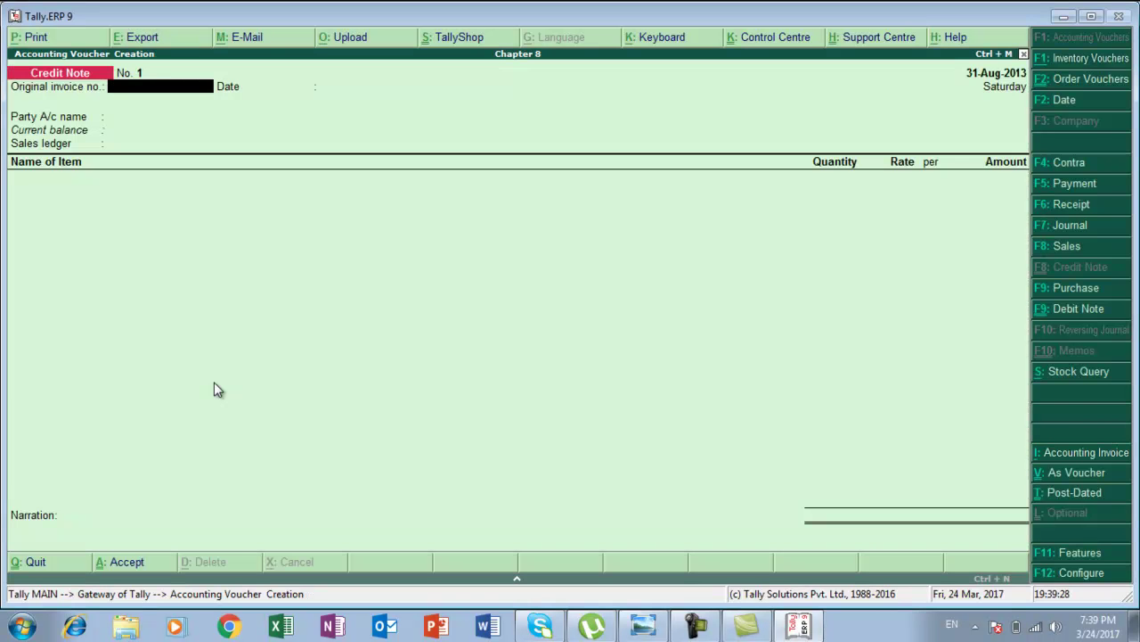
# Check the reference in the exercise photo and enter re/crn/001 as original invoice number, keeping the date 31-Aug-2013.
pyautogui.hotkey('alt', 'Tab')
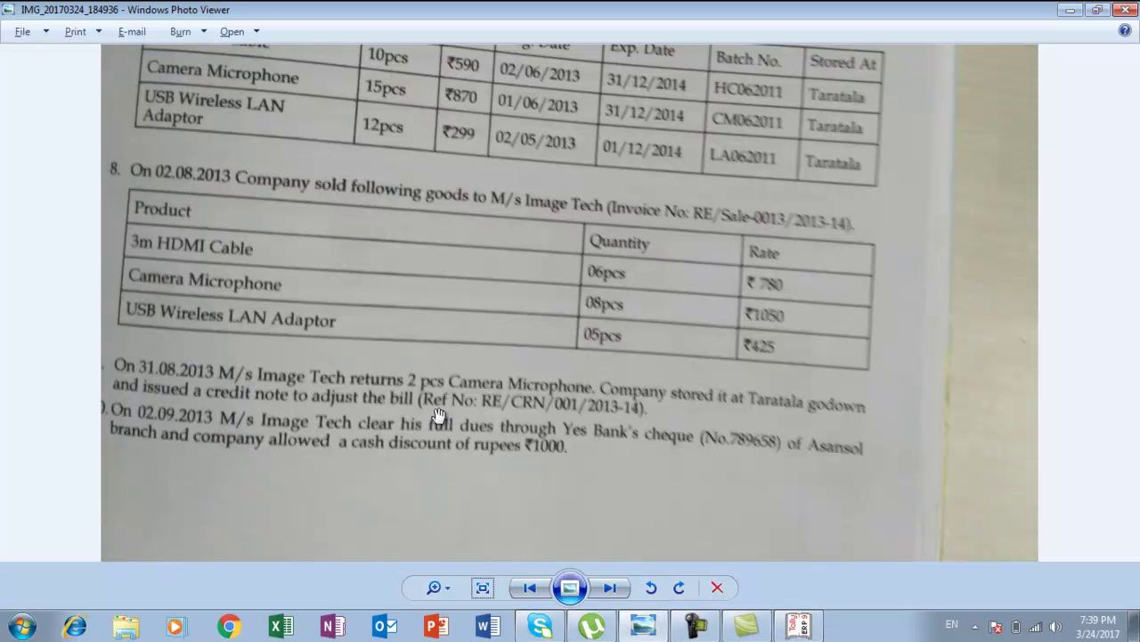
pyautogui.hotkey('alt', 'Tab')
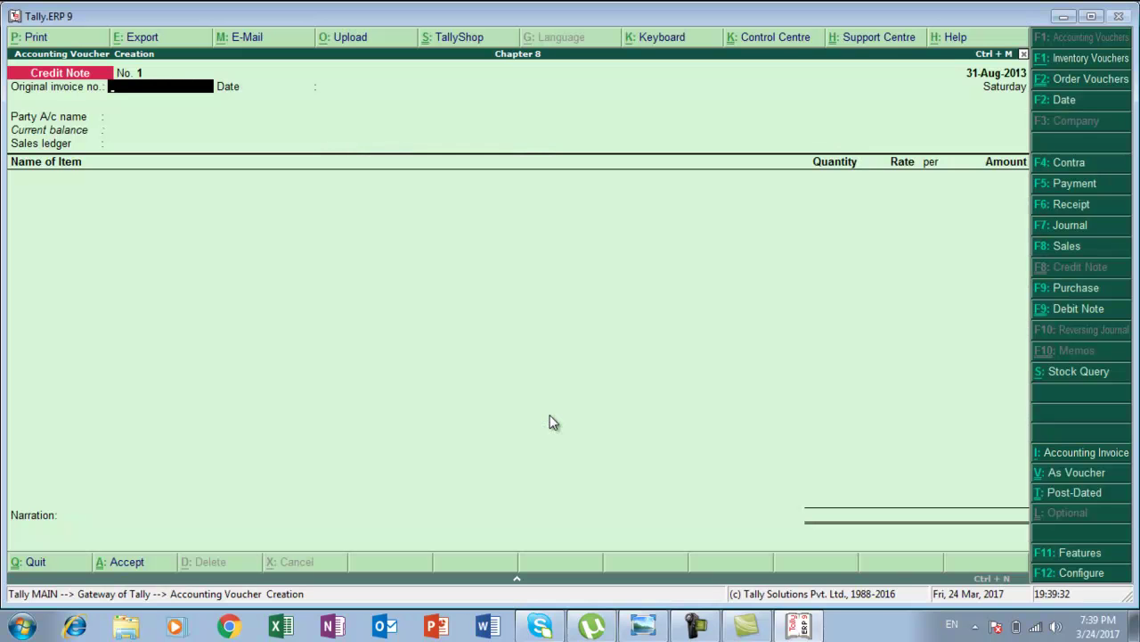
pyautogui.write('re/crn/001')
pyautogui.press('Return')
pyautogui.press('Return')
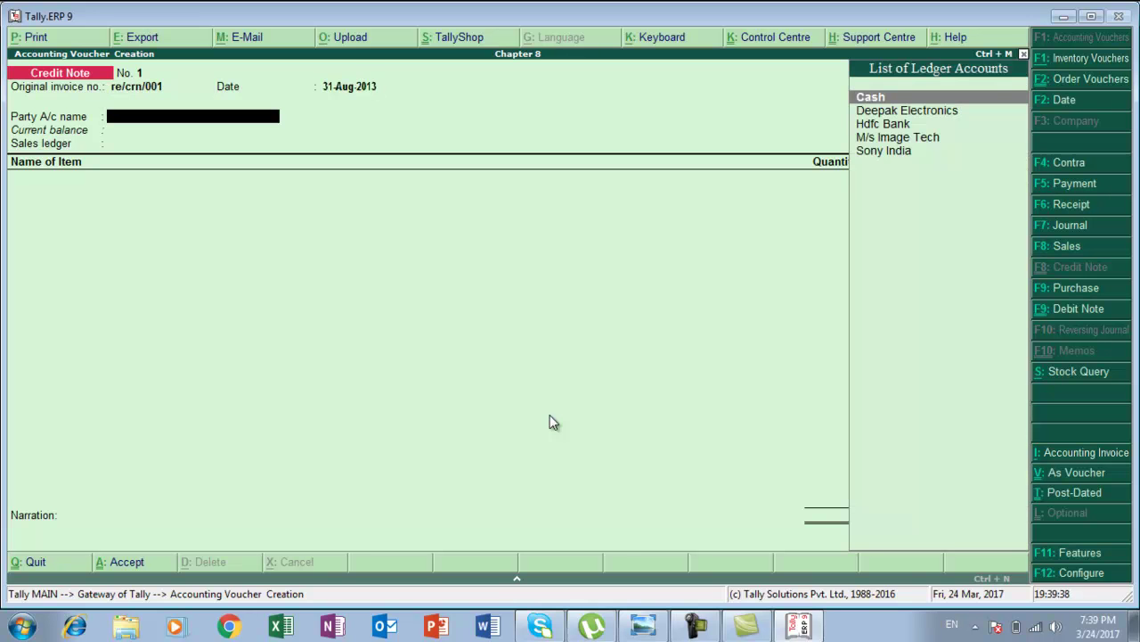
# Check the returning customer in the exercise photo and choose M/s Image Tech as the credit note's party account.
pyautogui.hotkey('alt', 'Tab')
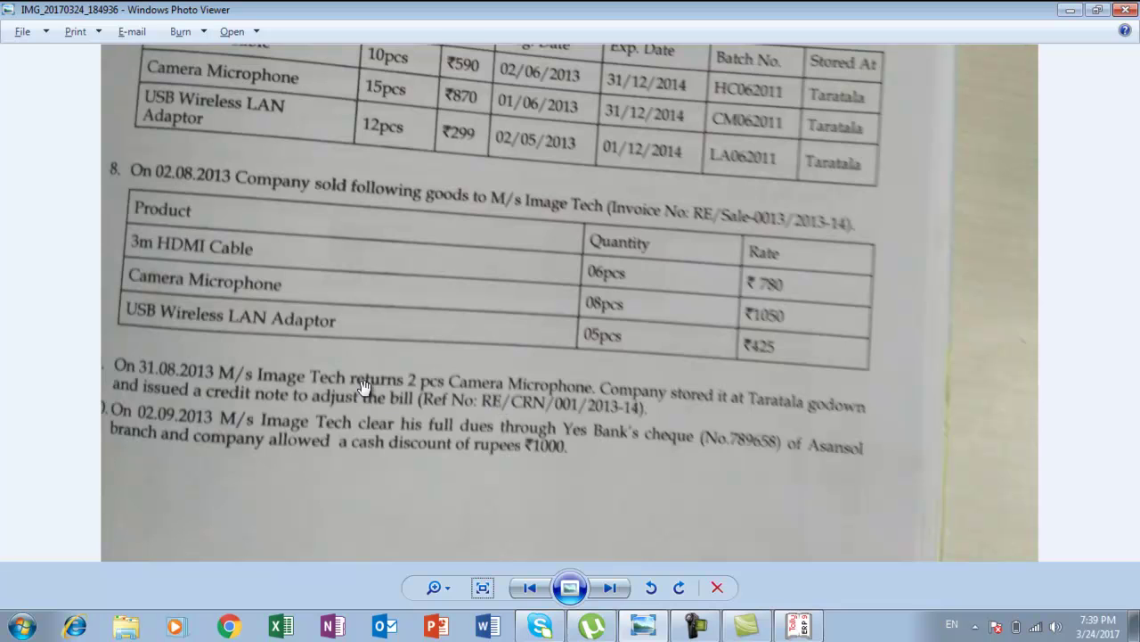
pyautogui.hotkey('alt', 'Tab')
pyautogui.press('Down')
pyautogui.press('Down')
pyautogui.press('Down')
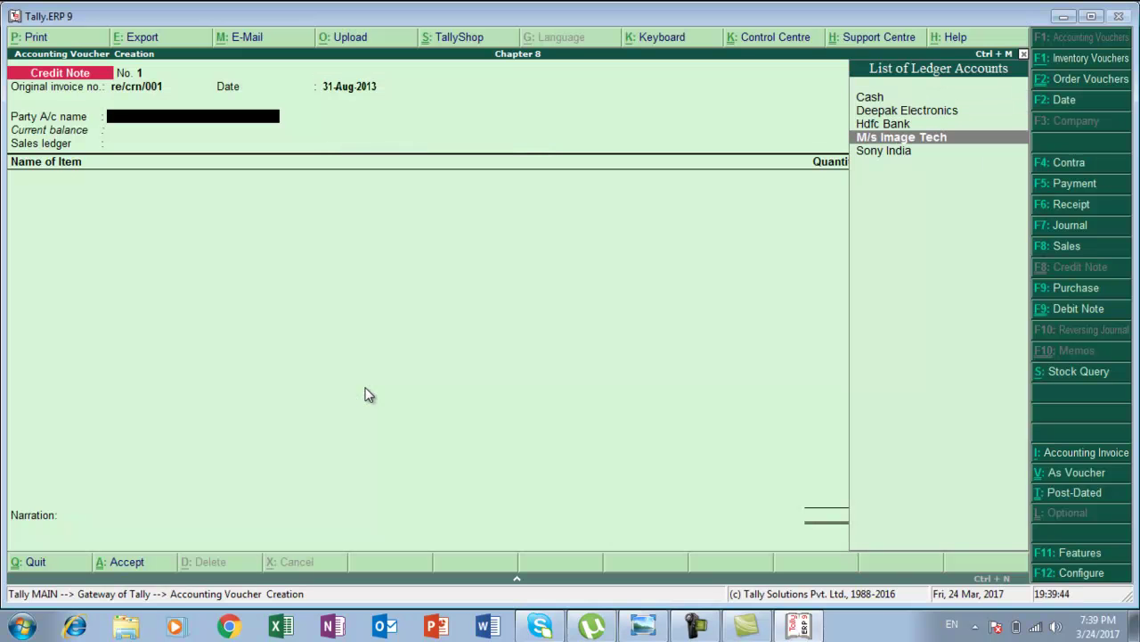
pyautogui.press('Return')
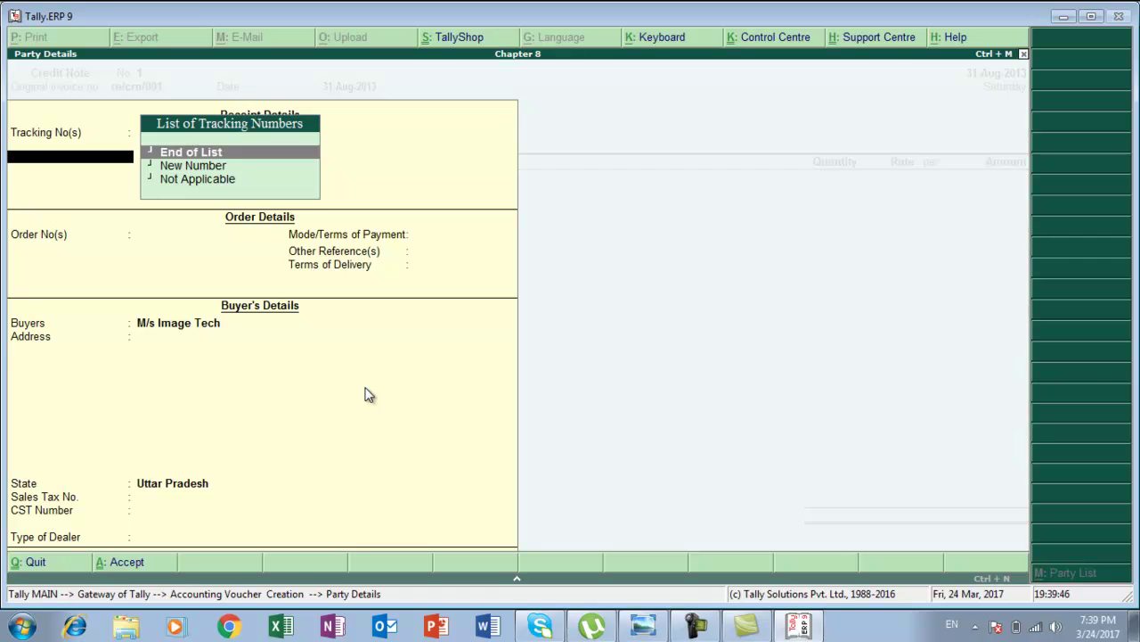
# Accept the party details without any tracking number and select Sale as the sales ledger.
pyautogui.press('Return')
pyautogui.press('Return')
pyautogui.press('Return')
pyautogui.press('Return')
pyautogui.press('Return')
pyautogui.press('Return')
pyautogui.press('Return')
pyautogui.press('Return')
pyautogui.press('Return')
pyautogui.press('Return')
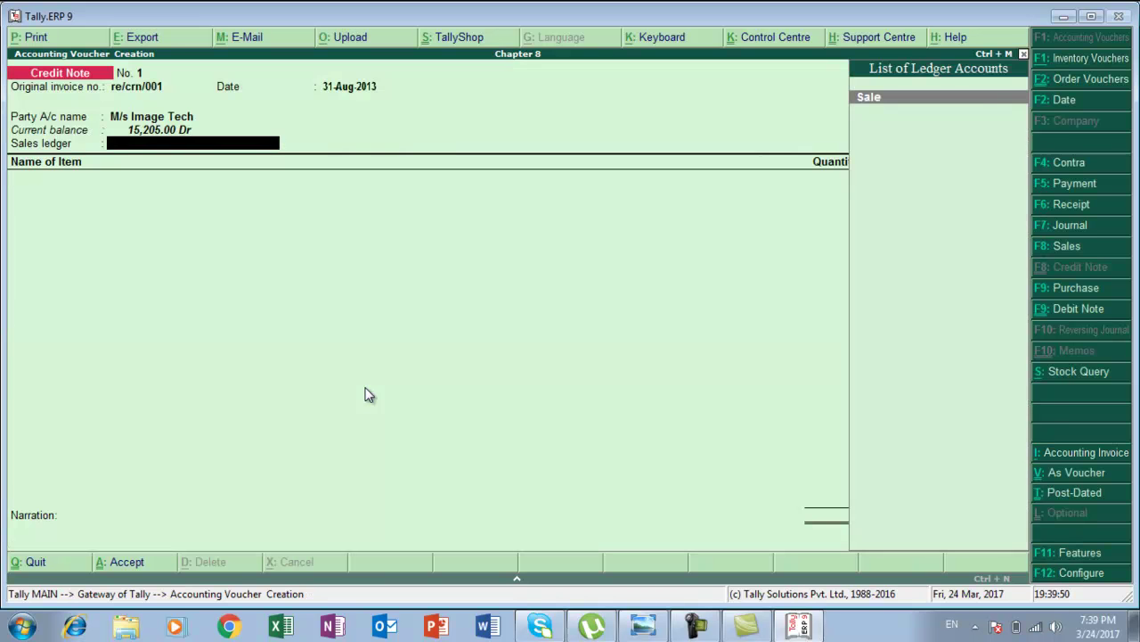
pyautogui.press('Return')
# Check the returned product in the exercise photo and add the Camera Mircophone item with tracking and order numbers Not Applicable.
pyautogui.hotkey('alt', 'Tab')
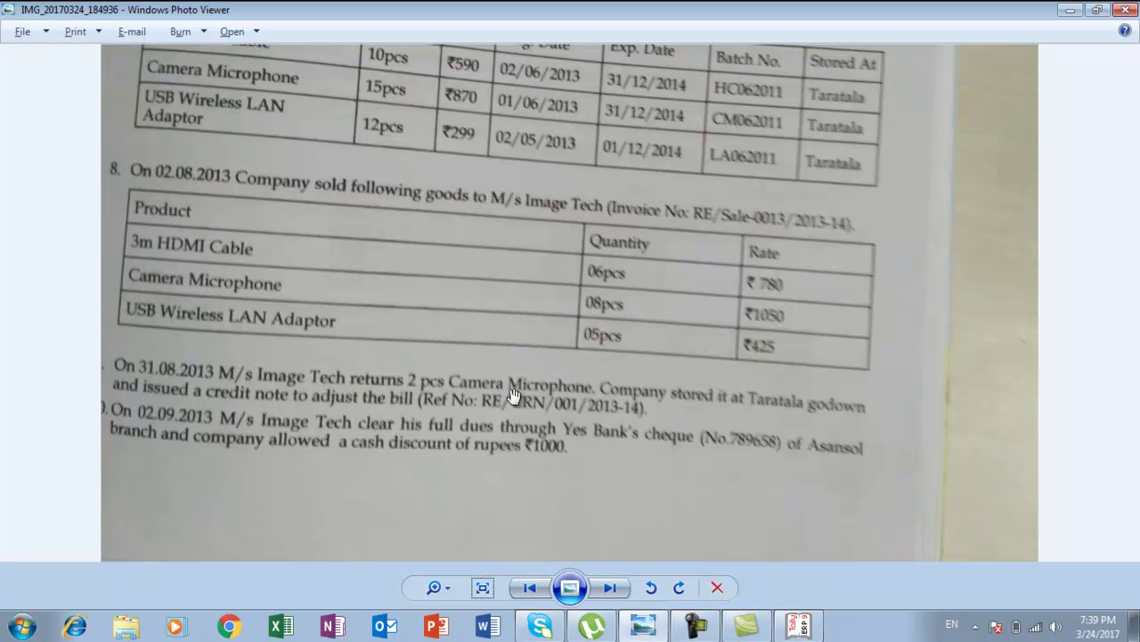
pyautogui.hotkey('alt', 'Tab')
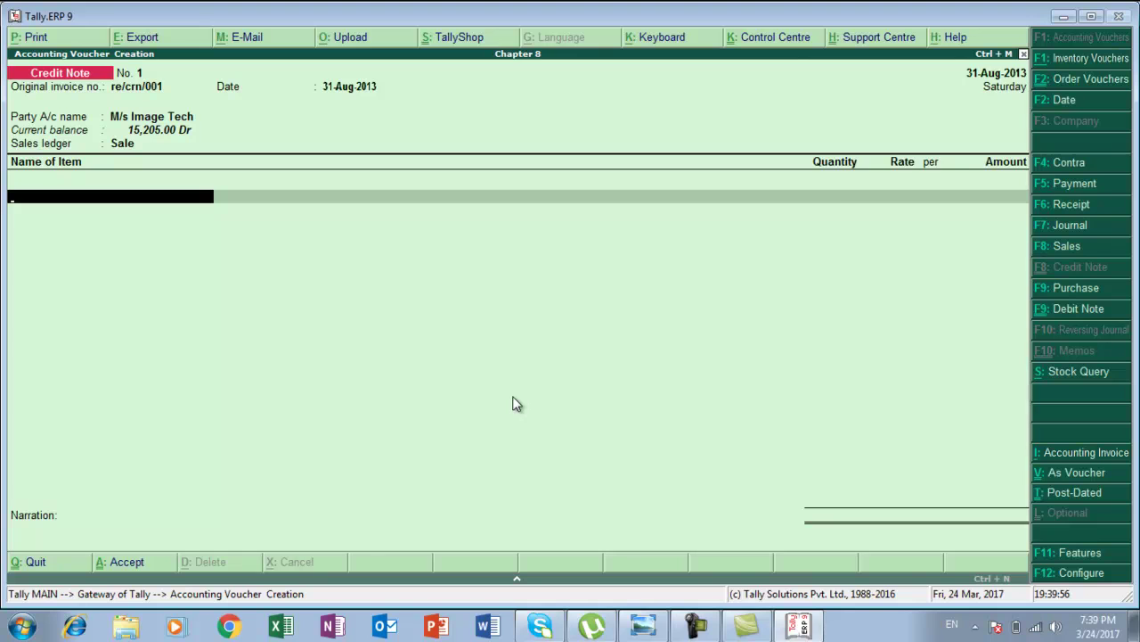
pyautogui.write('C')
pyautogui.press('Return')
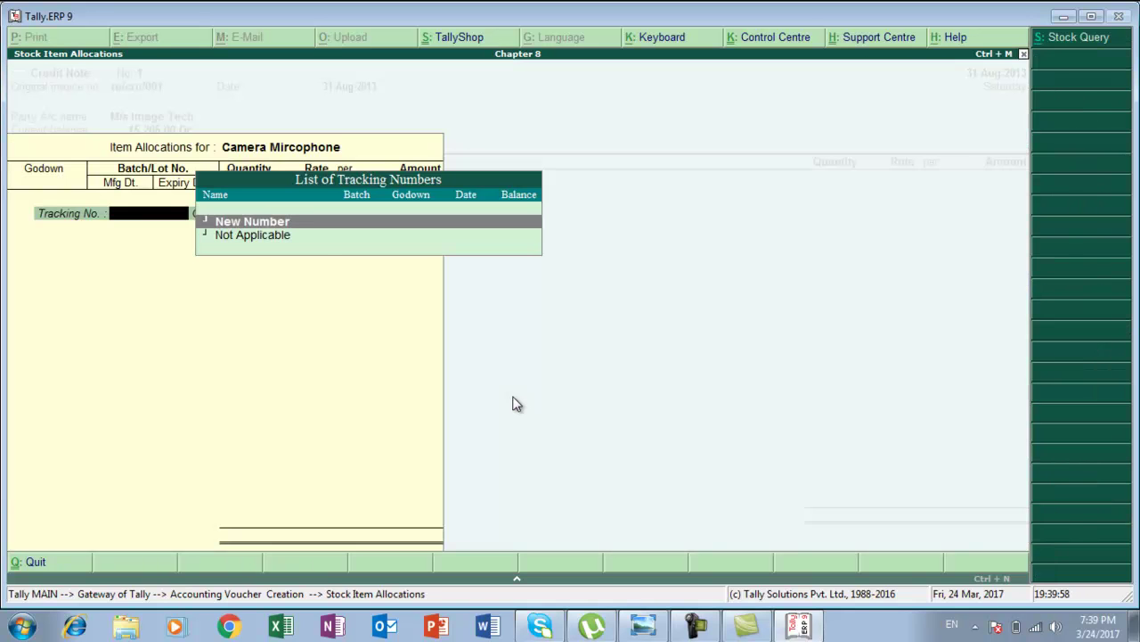
pyautogui.press('Down')
pyautogui.press('Return')
pyautogui.press('Return')
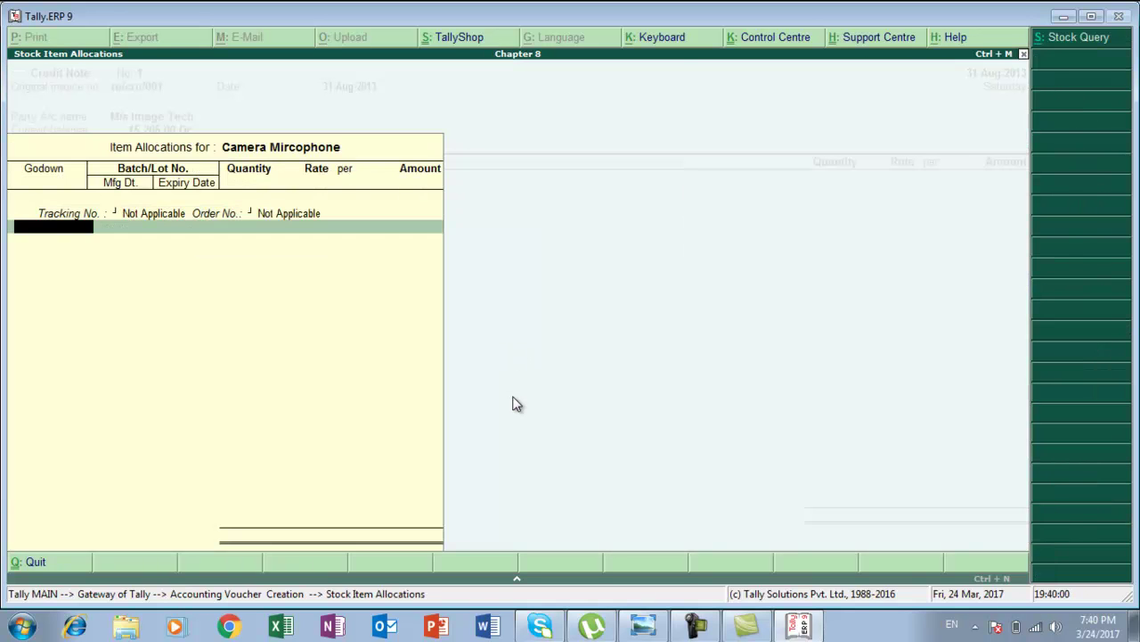
# Allocate the returned microphones to the Taratala godown under batch Cm062011.
pyautogui.press('Down')
pyautogui.press('Down')
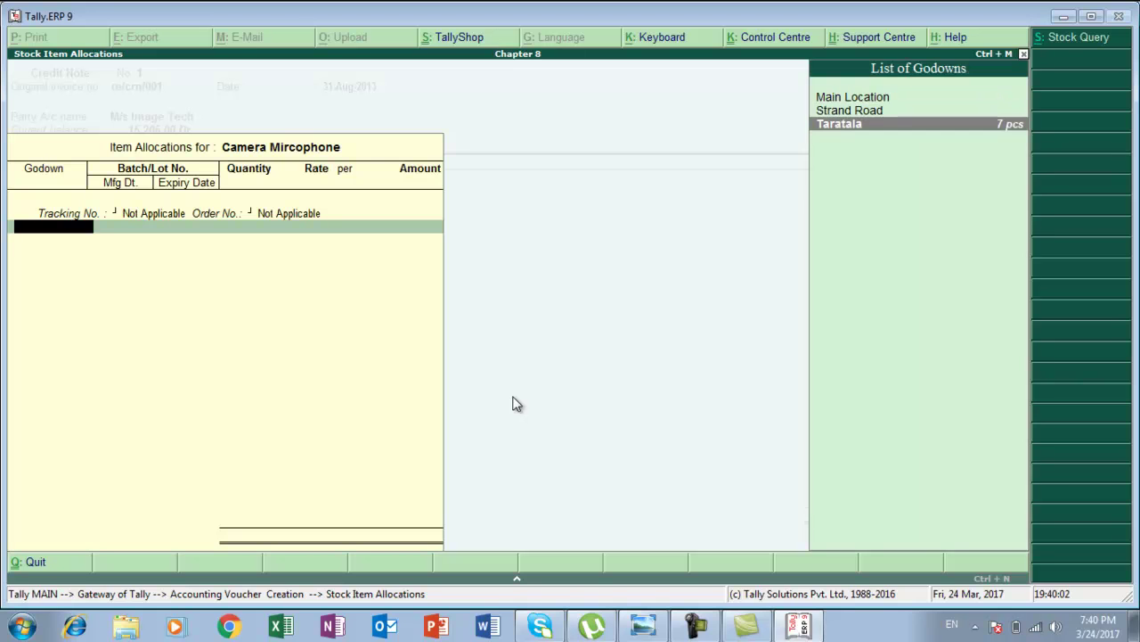
pyautogui.press('Return')
pyautogui.press('Down')
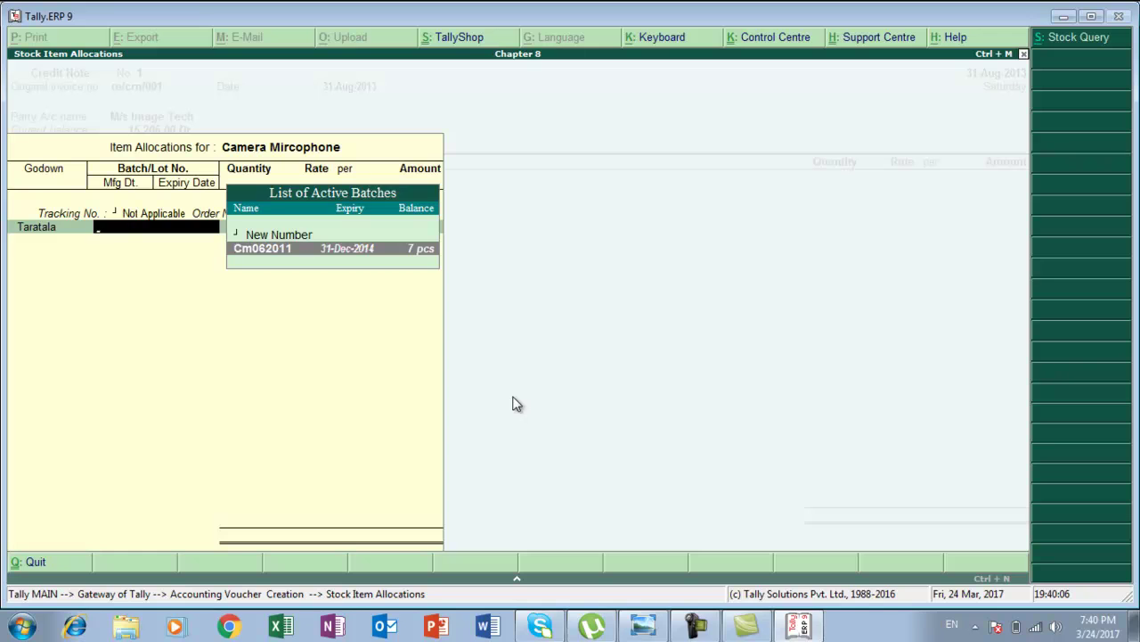
pyautogui.press('Return')
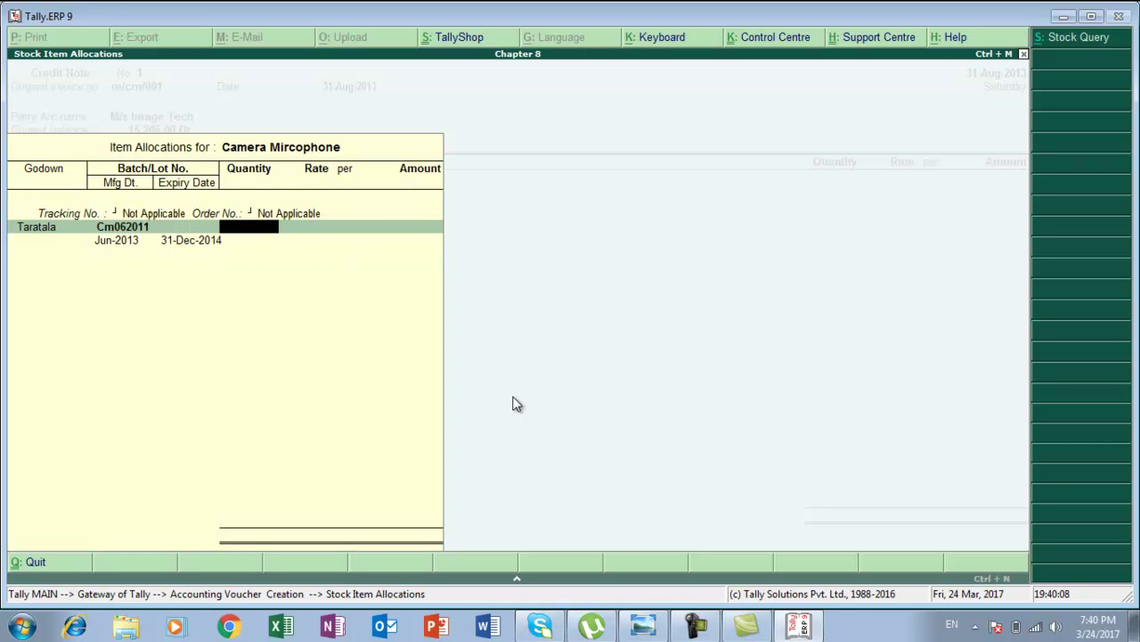
# Enter a returned quantity of 2 pcs for the microphone and accept the rate of 1,050.00.
pyautogui.write('2')
pyautogui.press('Return')
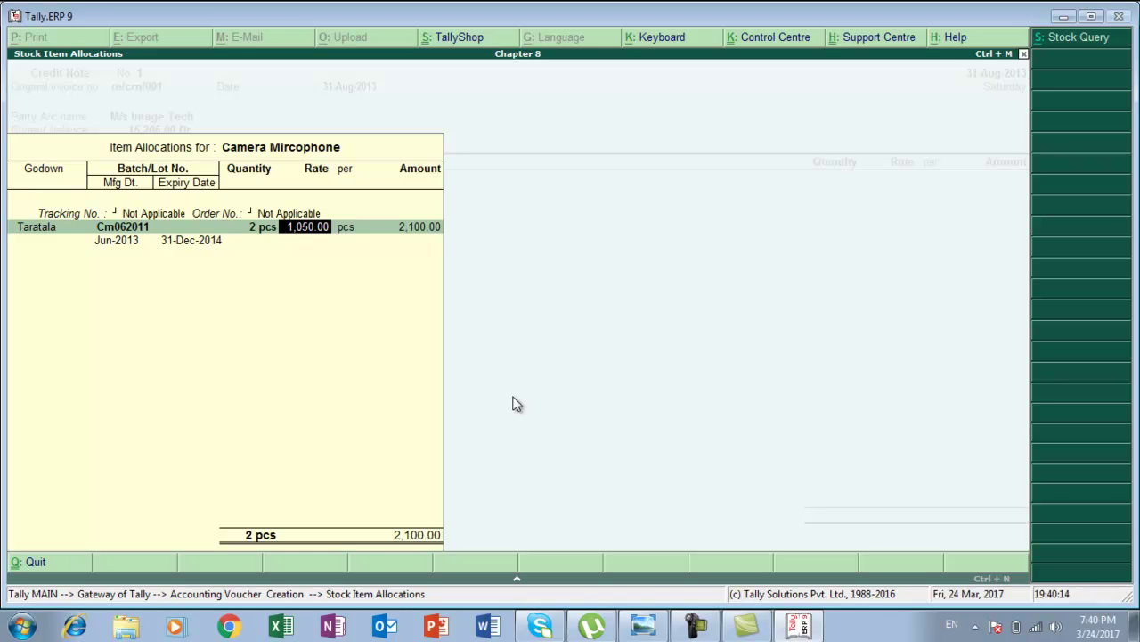
pyautogui.press('Return')
pyautogui.press('Return')
pyautogui.press('Return')
pyautogui.press('Return')
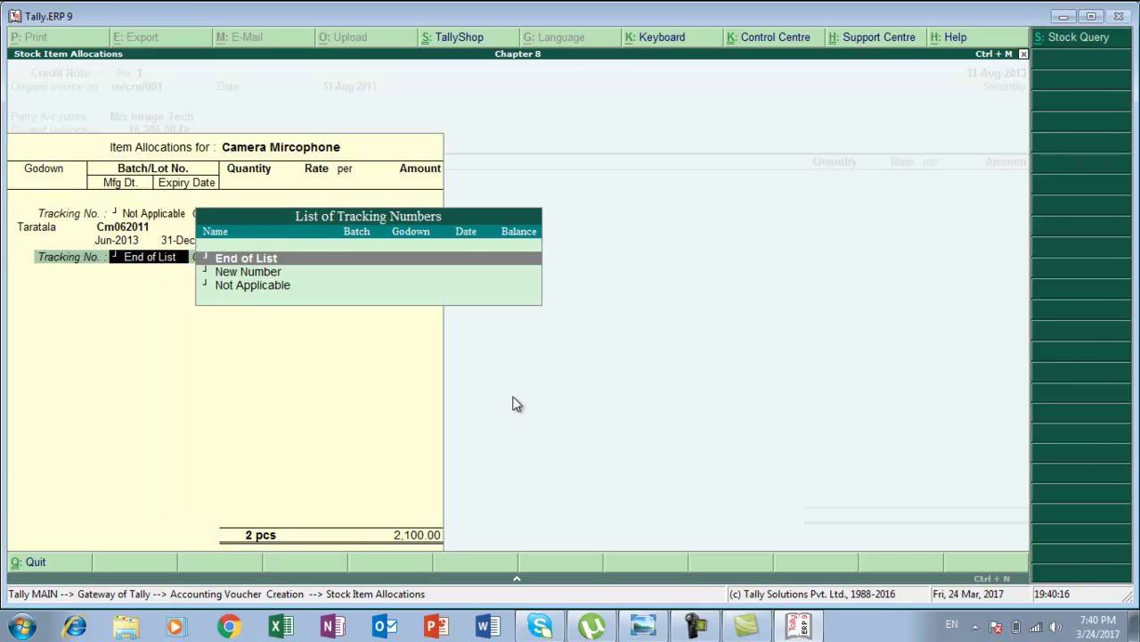
# End the allocation and item lists, leave the narration blank and save the credit note.
pyautogui.press('Return')
pyautogui.press('Return')
pyautogui.press('Return')
pyautogui.press('Return')
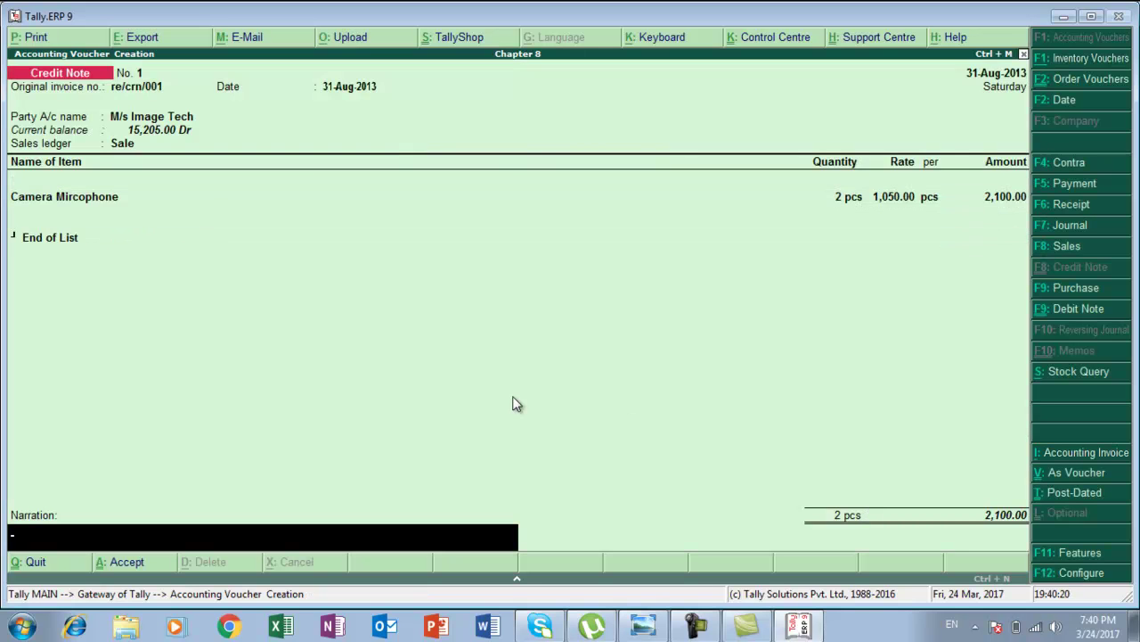
pyautogui.press('Return')
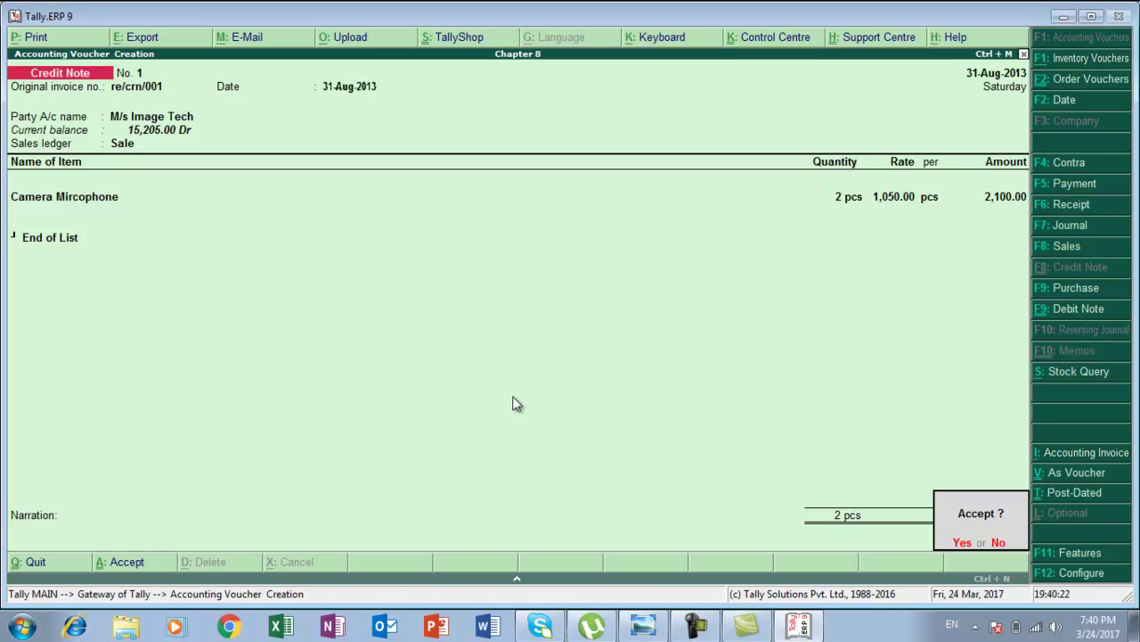
pyautogui.press('Return')
# Read the Image Tech payment transaction in the exercise photo and start a receipt voucher dated 2-9.
pyautogui.hotkey('alt', 'Tab')
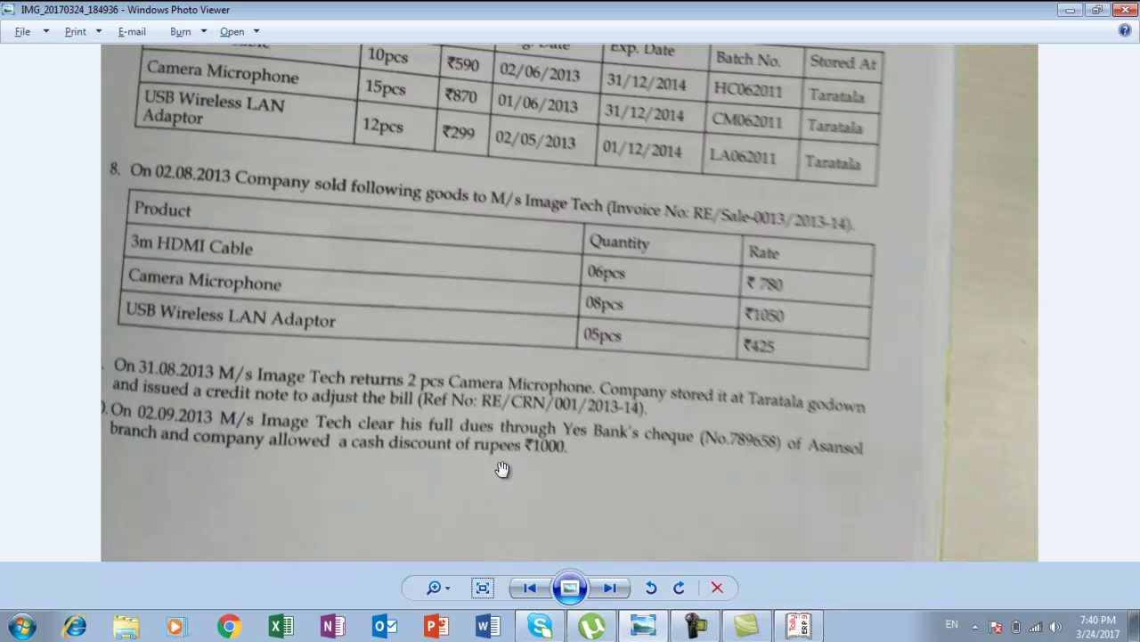
pyautogui.hotkey('alt', 'Tab')
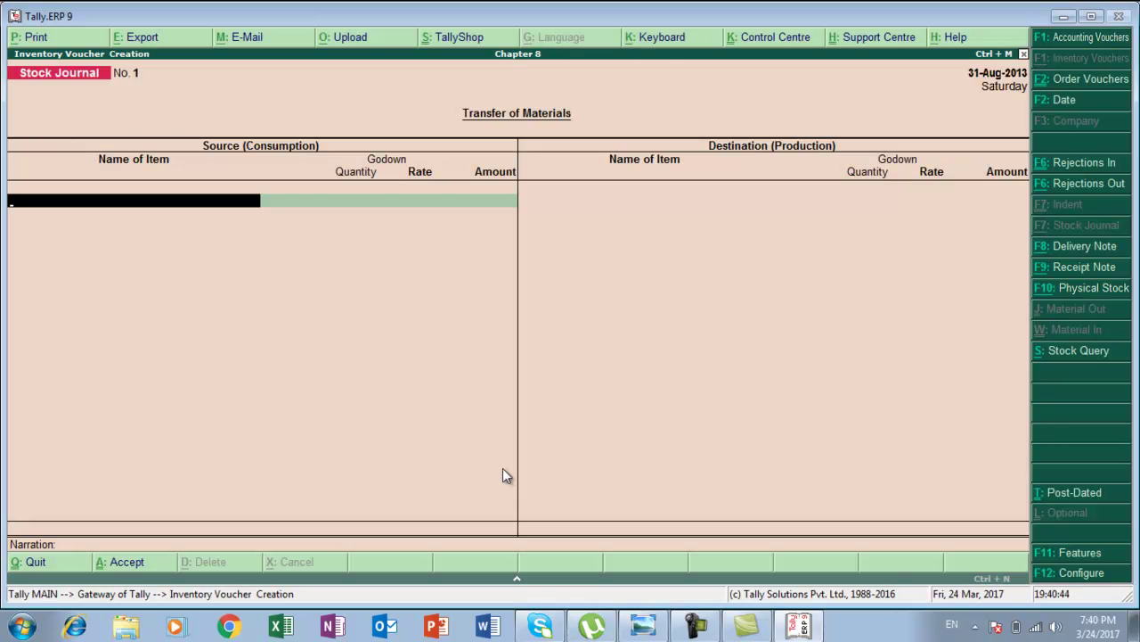
pyautogui.press('F6')
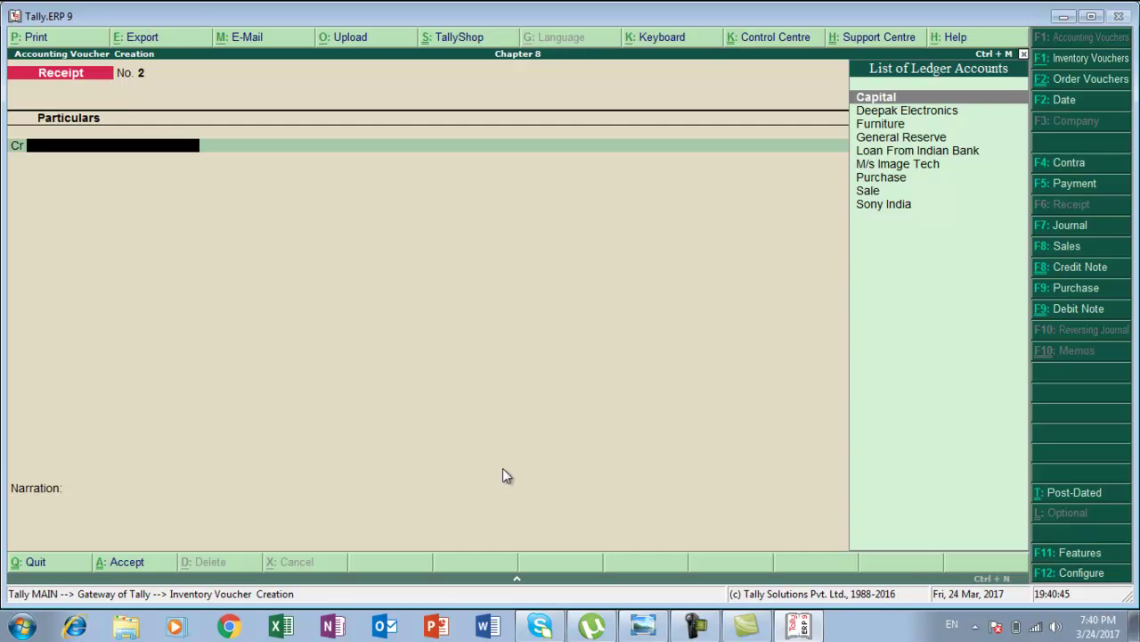
pyautogui.hotkey('alt', 'Tab')
pyautogui.hotkey('alt', 'Tab')
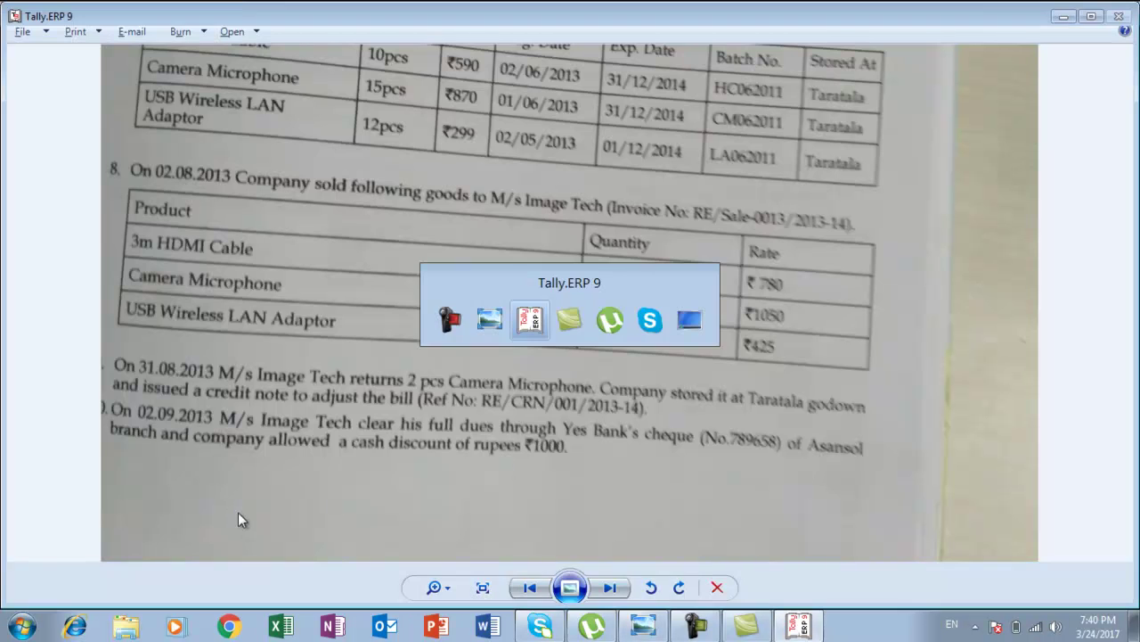
pyautogui.press('F2')
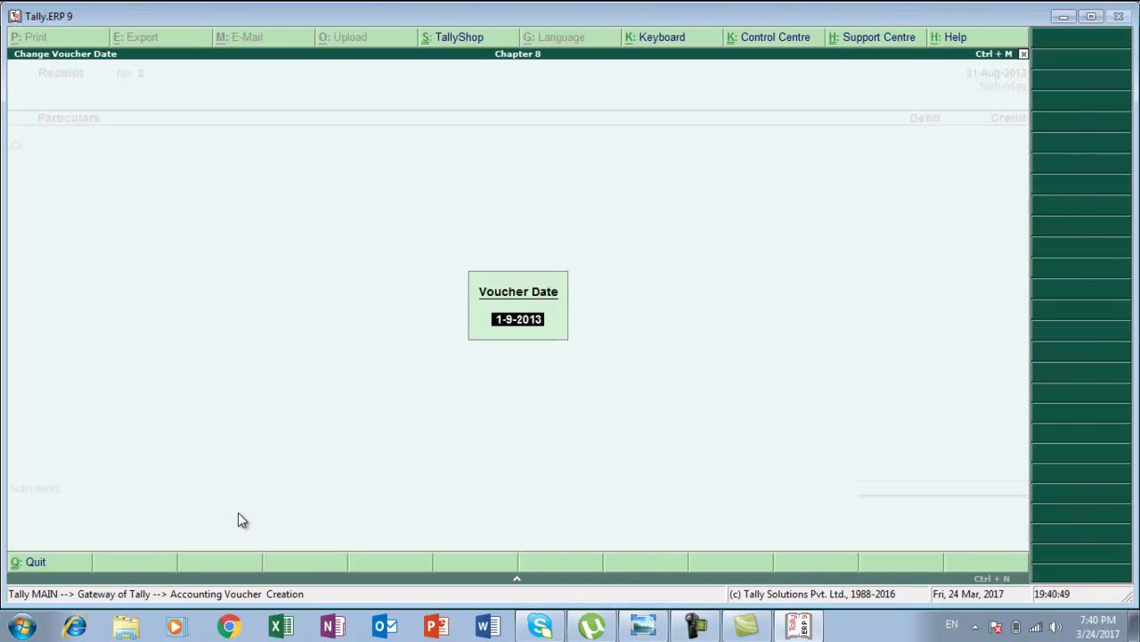
pyautogui.write('2-9')
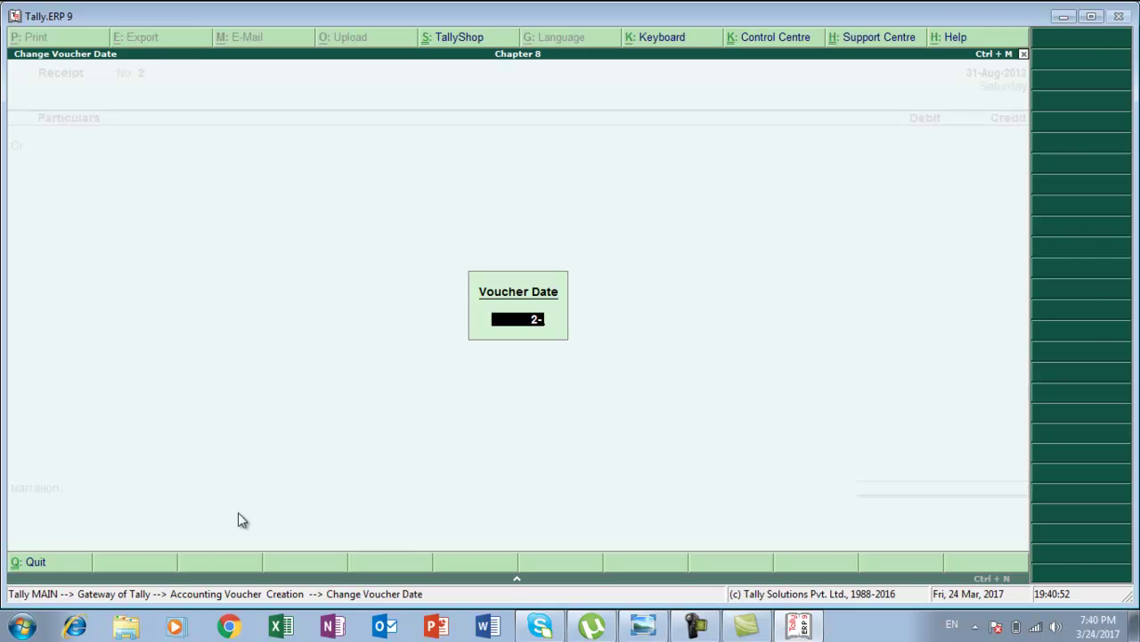
pyautogui.press('Return')
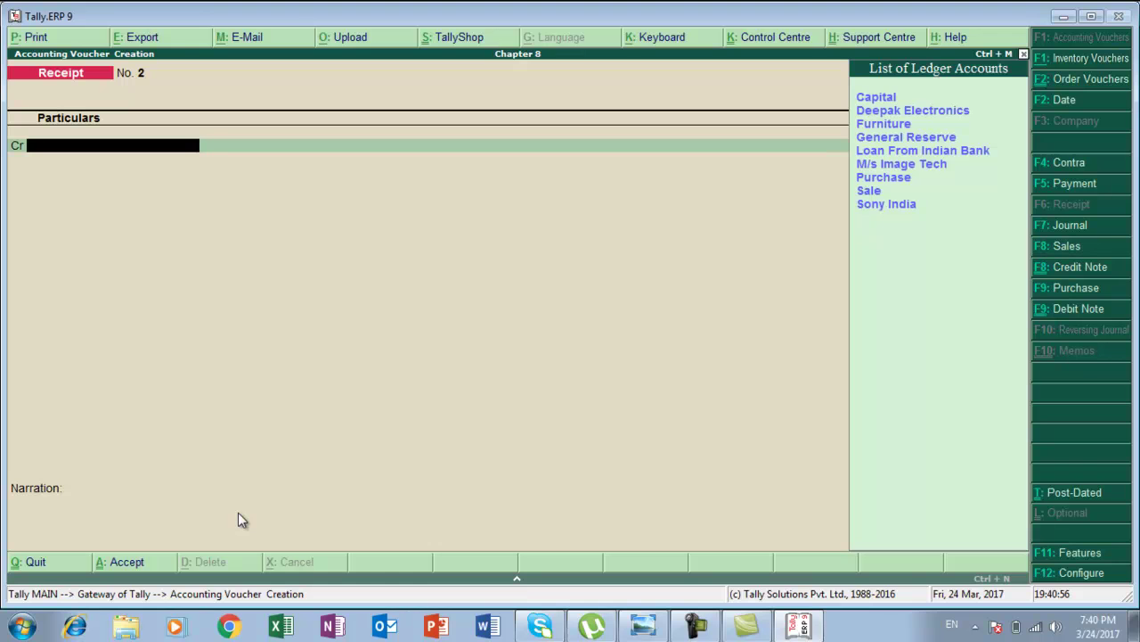
# Credit M/s Image Tech with 13,105.00 in the receipt voucher.
pyautogui.press('Down')
pyautogui.press('Down')
pyautogui.press('Down')
pyautogui.press('Down')
pyautogui.press('Down')
pyautogui.press('Down')
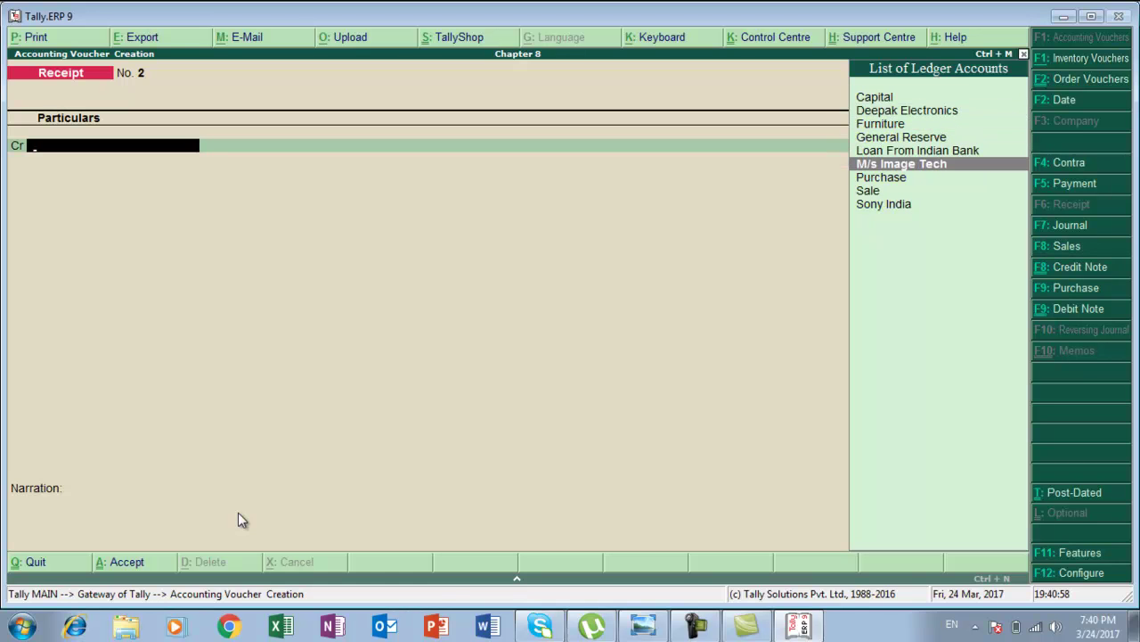
pyautogui.press('Return')
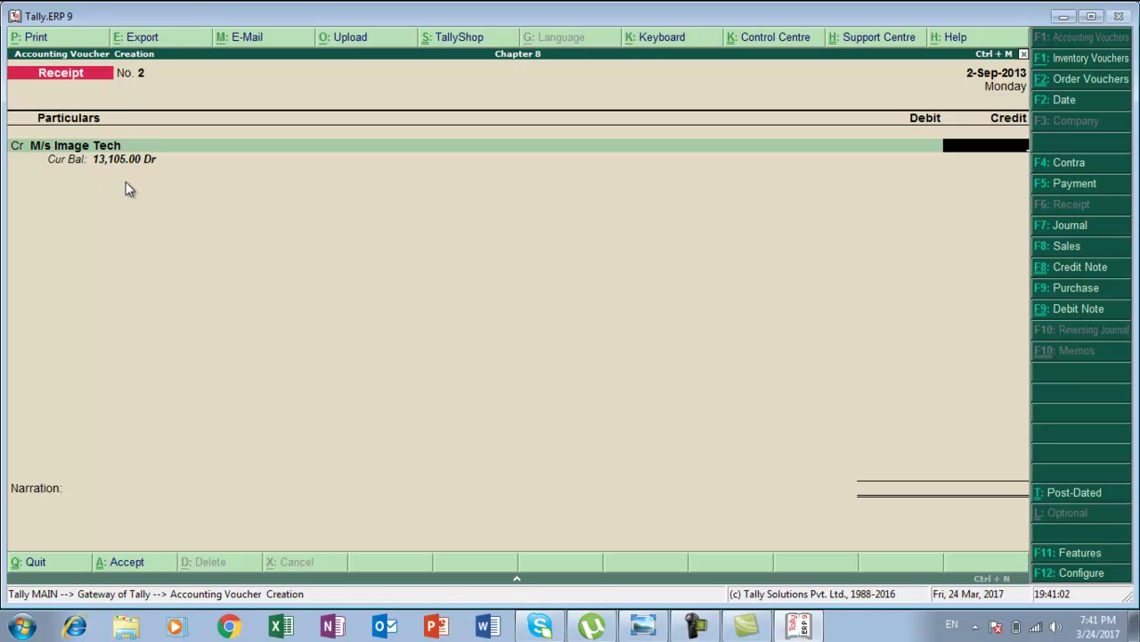
pyautogui.write('13105')
pyautogui.press('Return')
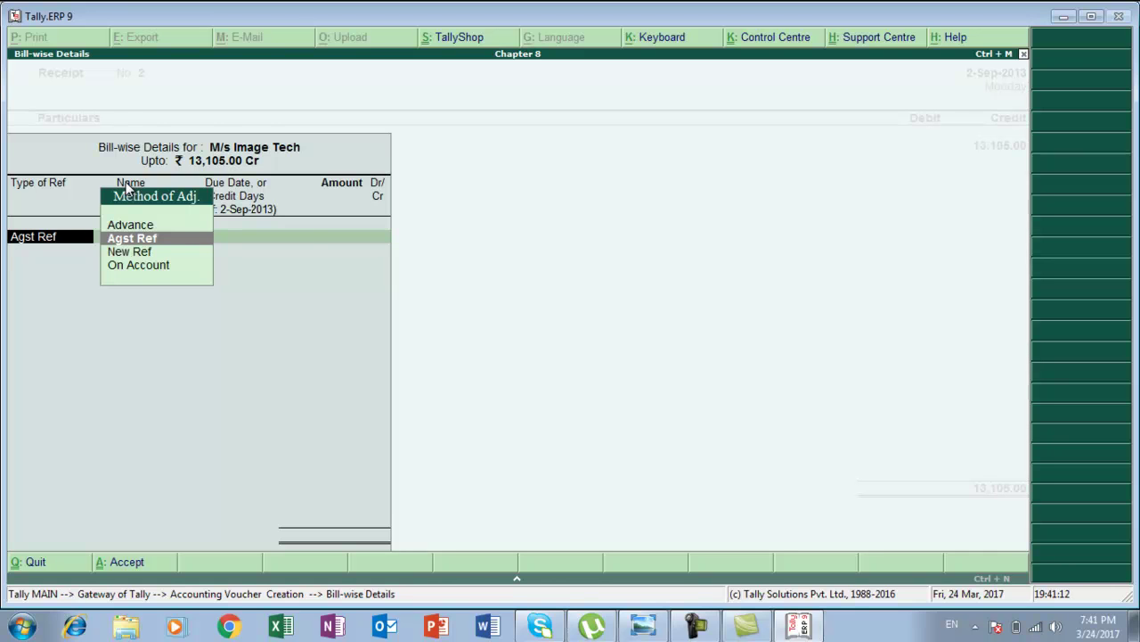
# Adjust the 13,105.00 receipt as Agst Ref against pending bill 2 dated 2-Aug-2013.
pyautogui.press('Return')
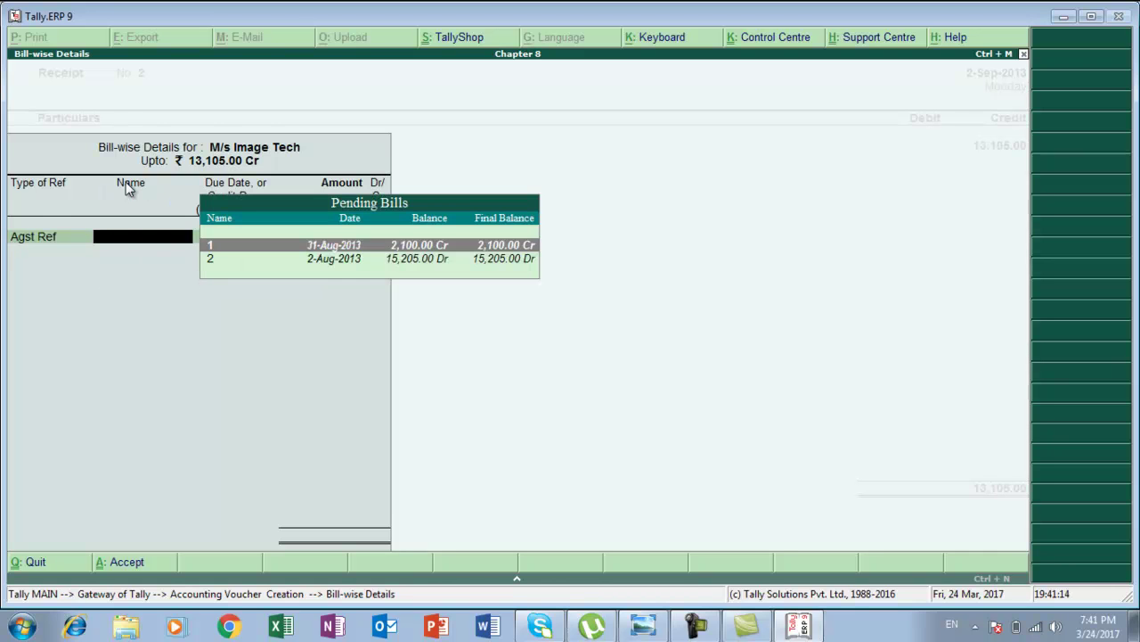
pyautogui.press('Down')
pyautogui.press('Return')
pyautogui.press('Return')
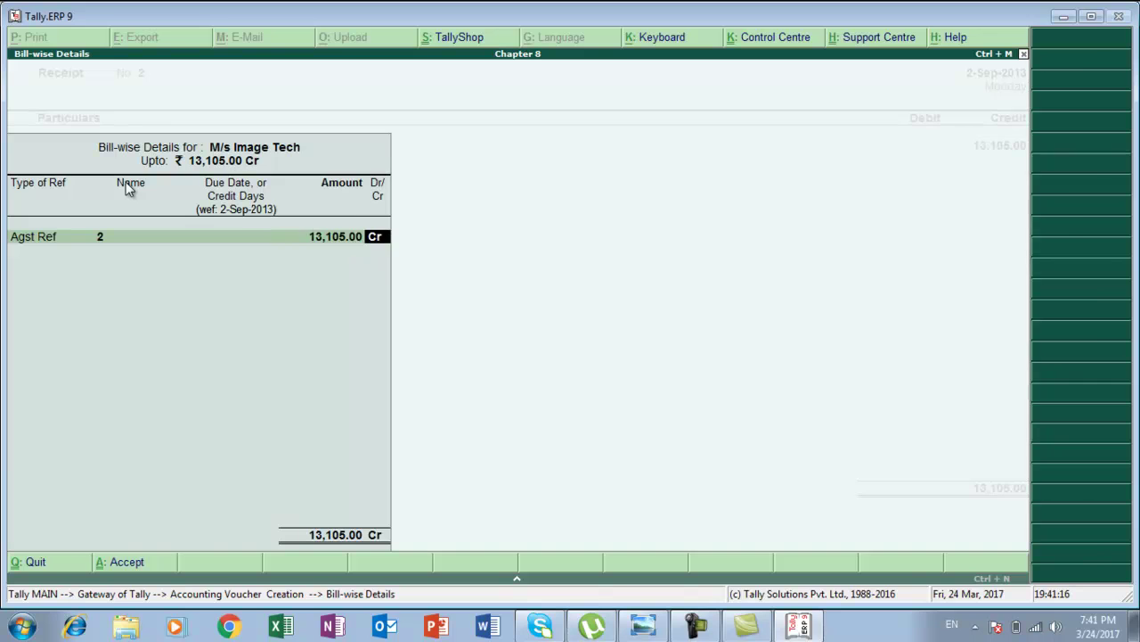
pyautogui.press('Return')
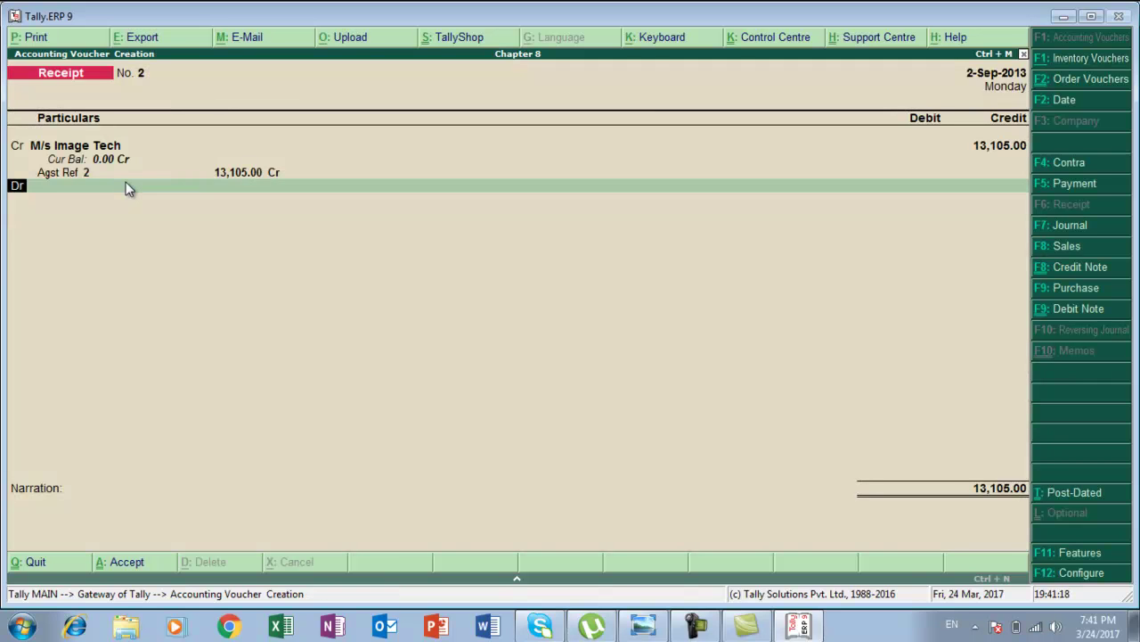
# Create a Discount Allowed ledger under Indirect Expenses for the receipt's debit line, with inventory values unaffected.
pyautogui.press('Return')
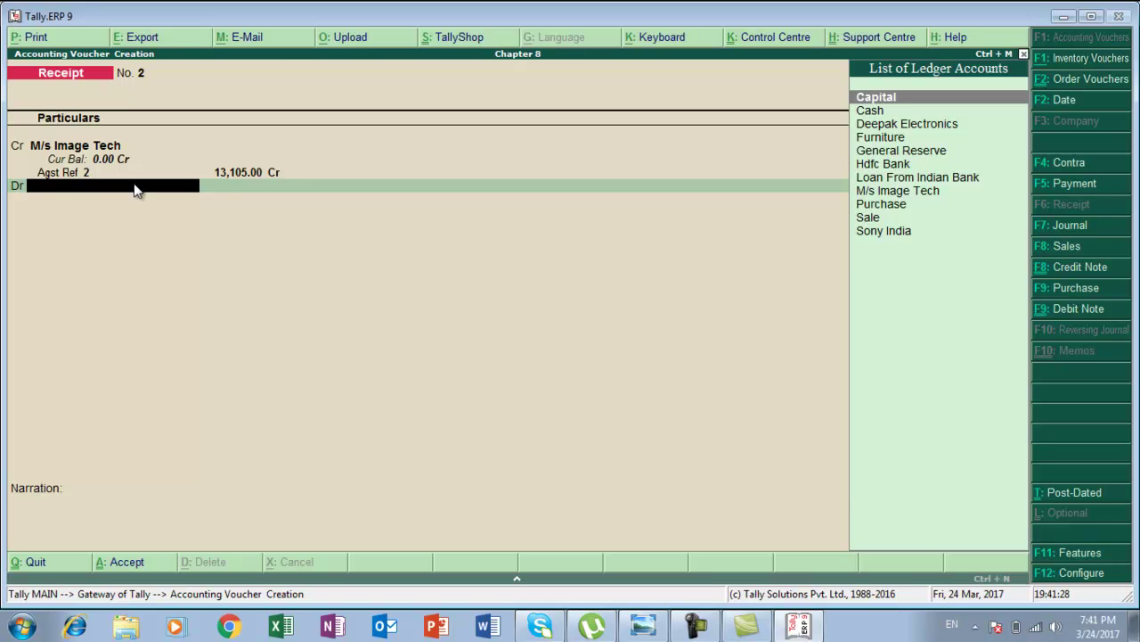
pyautogui.hotkey('alt', 'c')
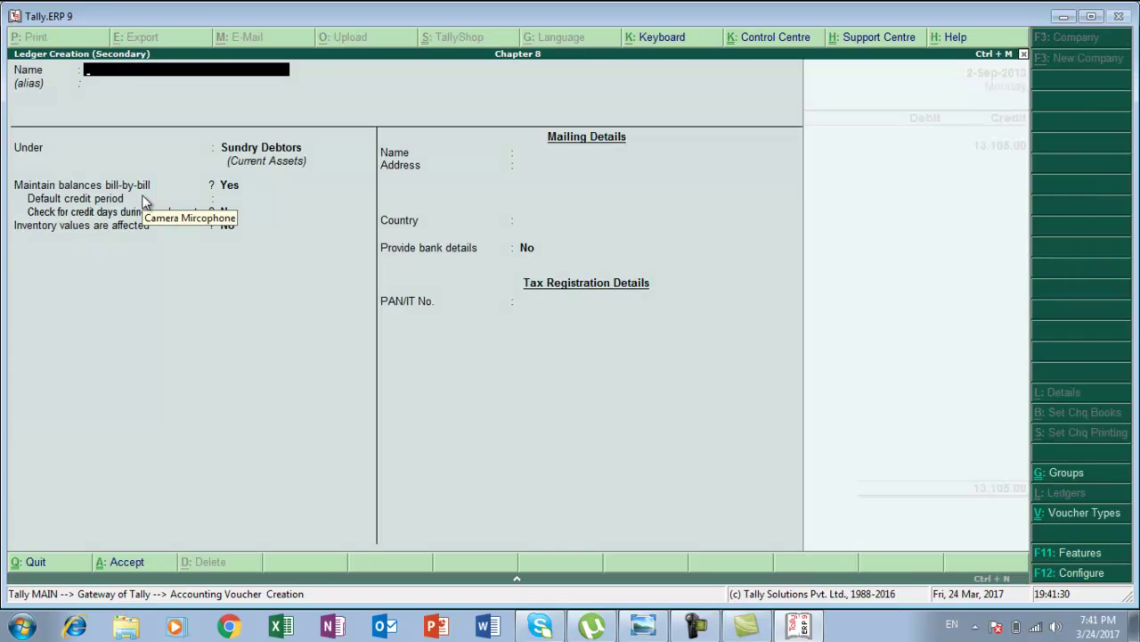
pyautogui.write('Discoun')
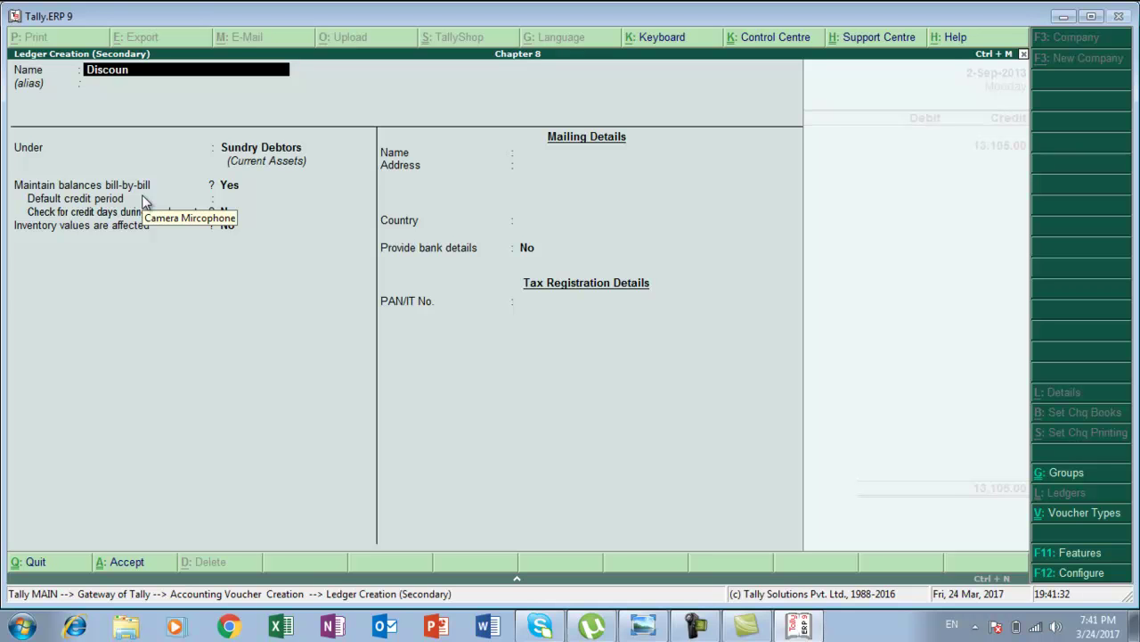
pyautogui.write('t Allowed')
pyautogui.press('Return')
pyautogui.press('Return')
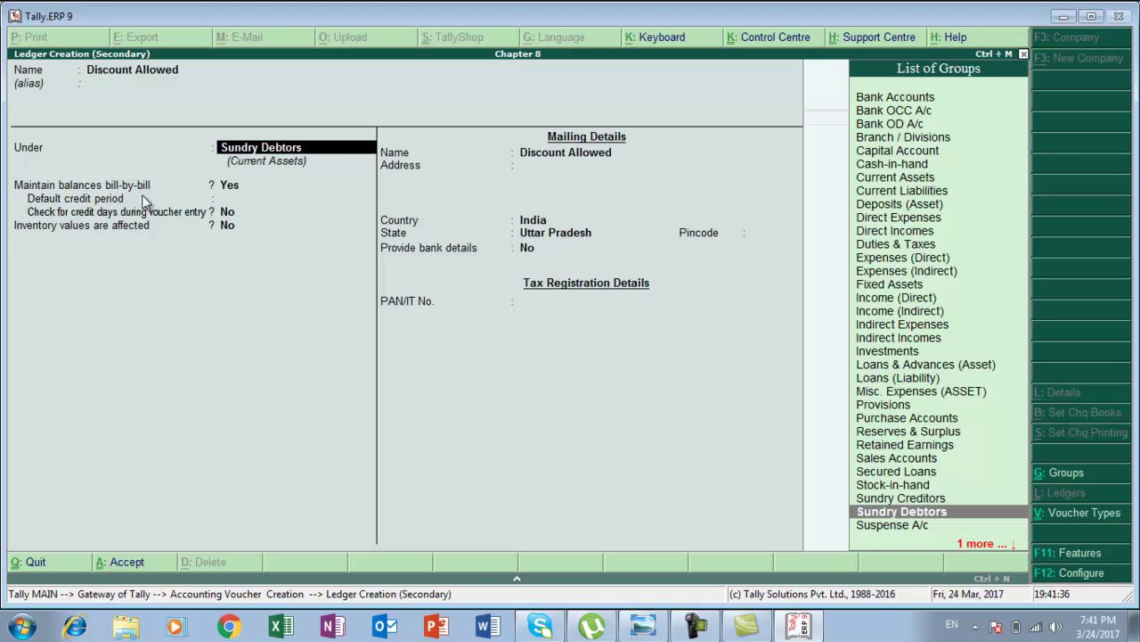
pyautogui.write('I')
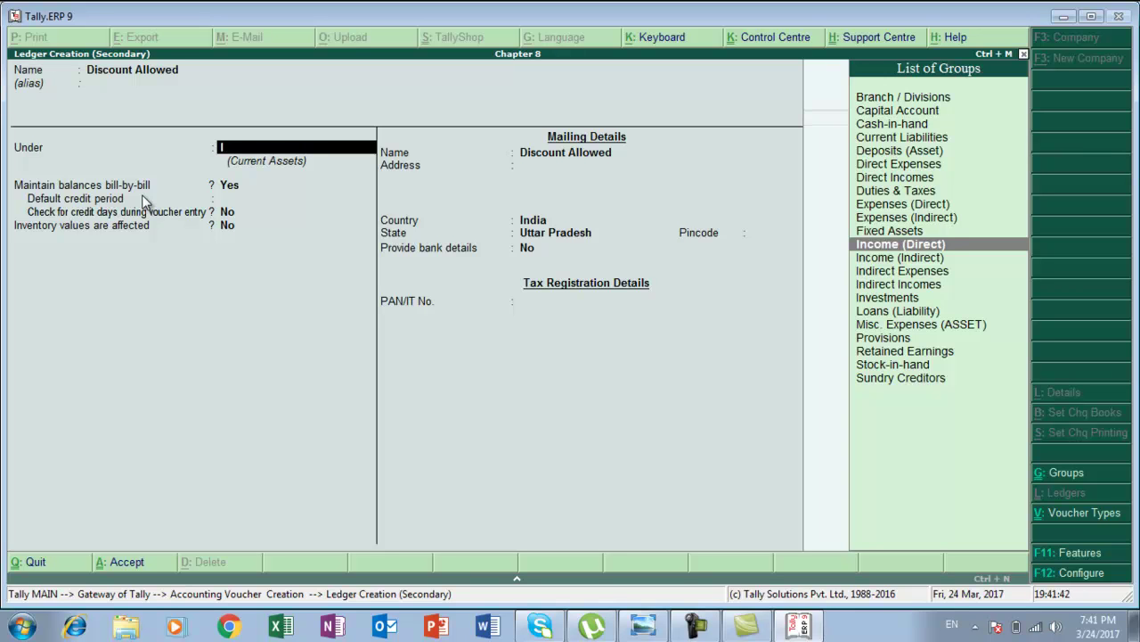
pyautogui.press('Down')
pyautogui.press('Down')
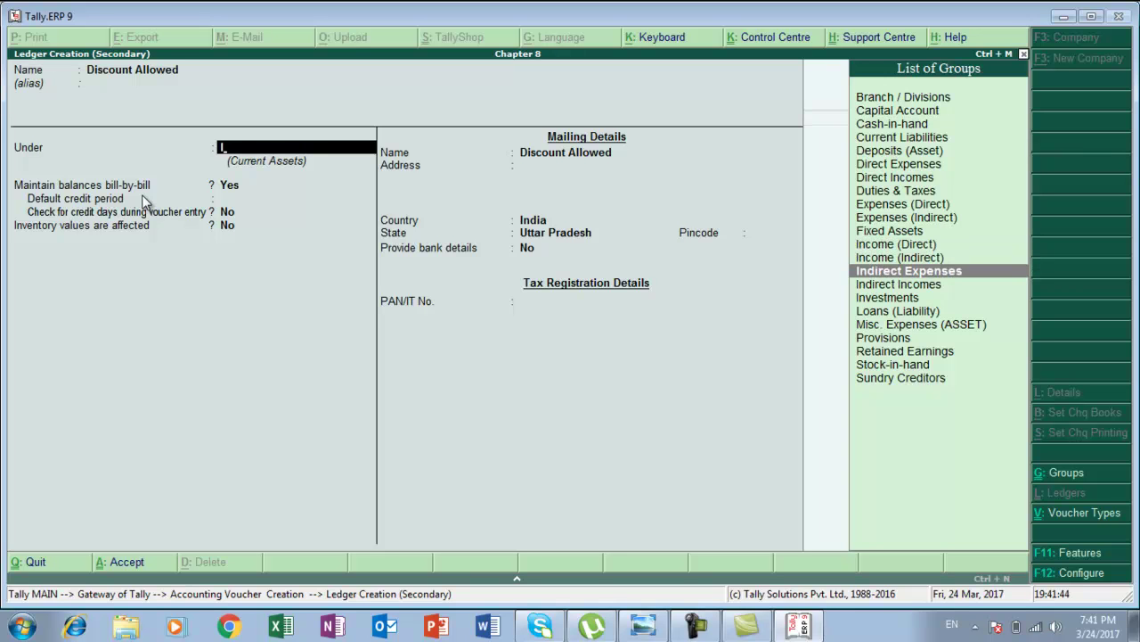
pyautogui.press('Return')
pyautogui.press('Return')
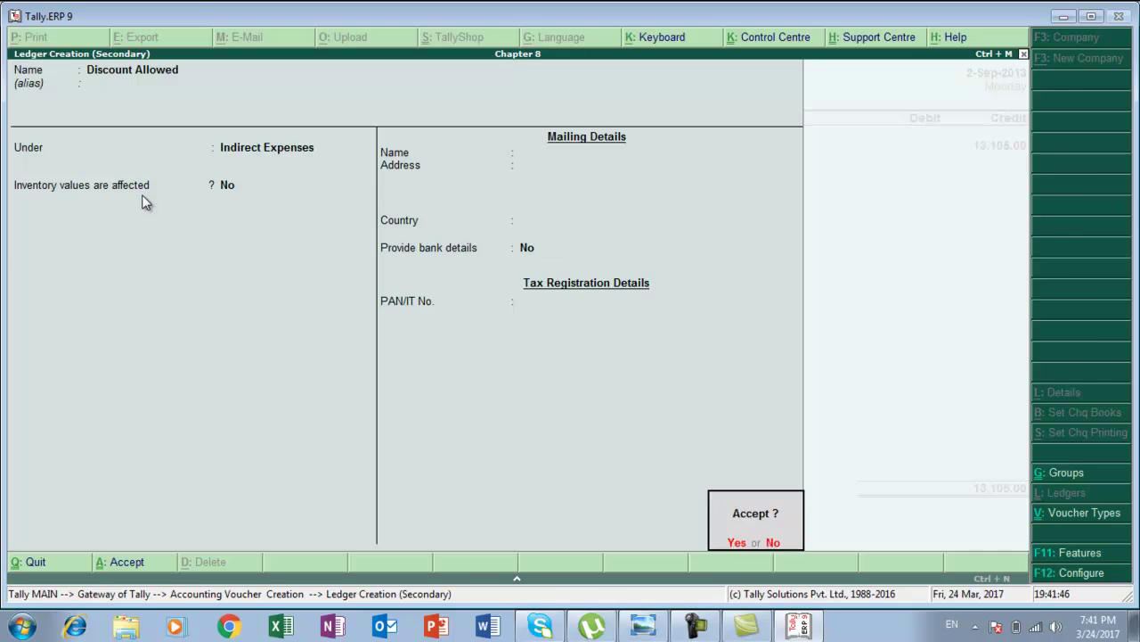
pyautogui.press('Return')
# Debit Discount Allowed with 1,000.00 and choose Hdfc Bank as the ledger for the next debit line.
pyautogui.write('1000')
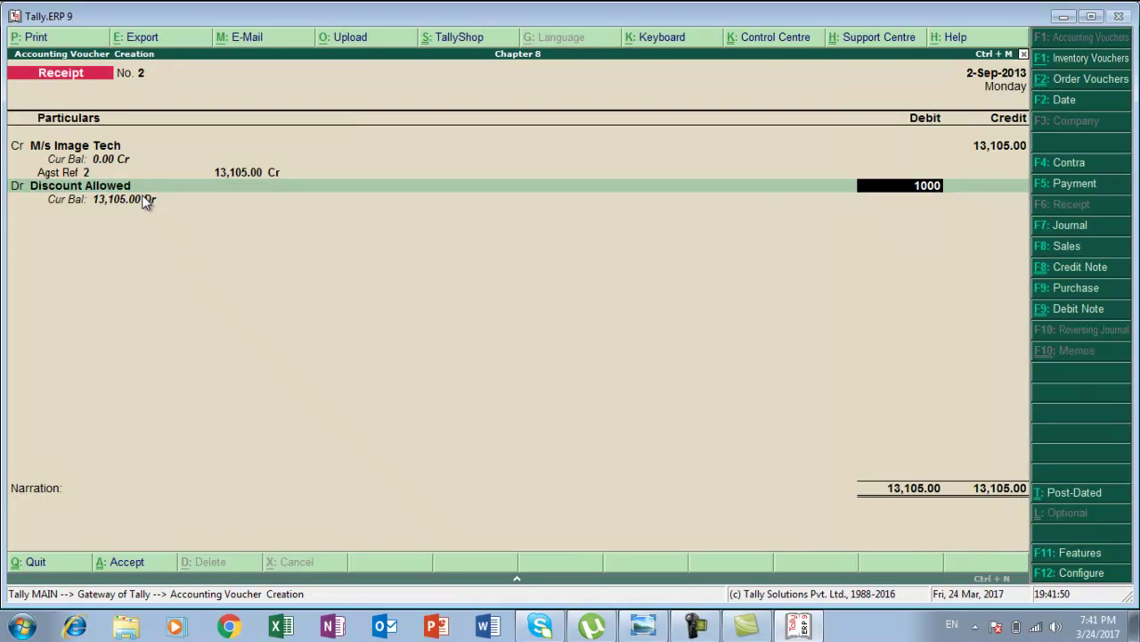
pyautogui.press('Return')
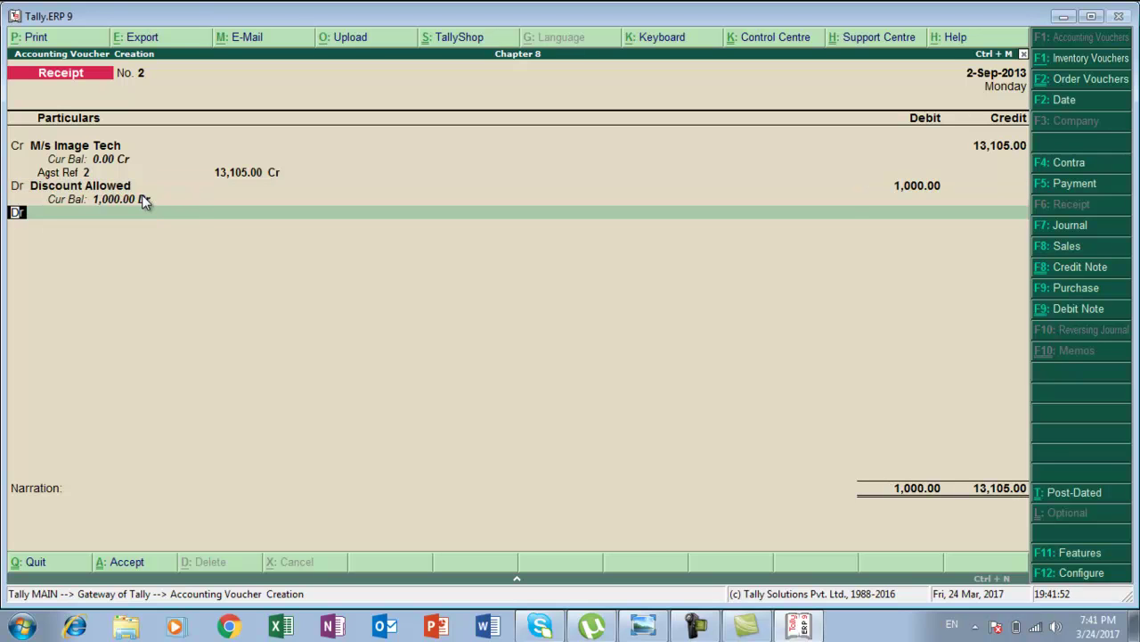
pyautogui.press('Return')
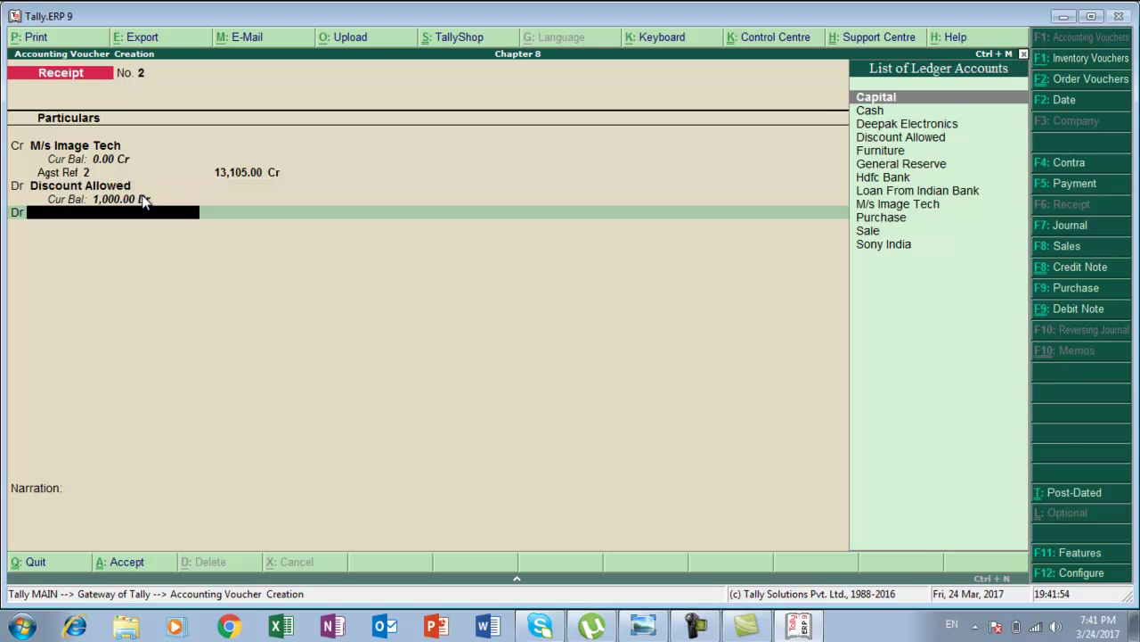
pyautogui.press('Down')
pyautogui.press('Down')
pyautogui.press('Down')
pyautogui.press('Down')
pyautogui.press('Down')
pyautogui.press('Down')
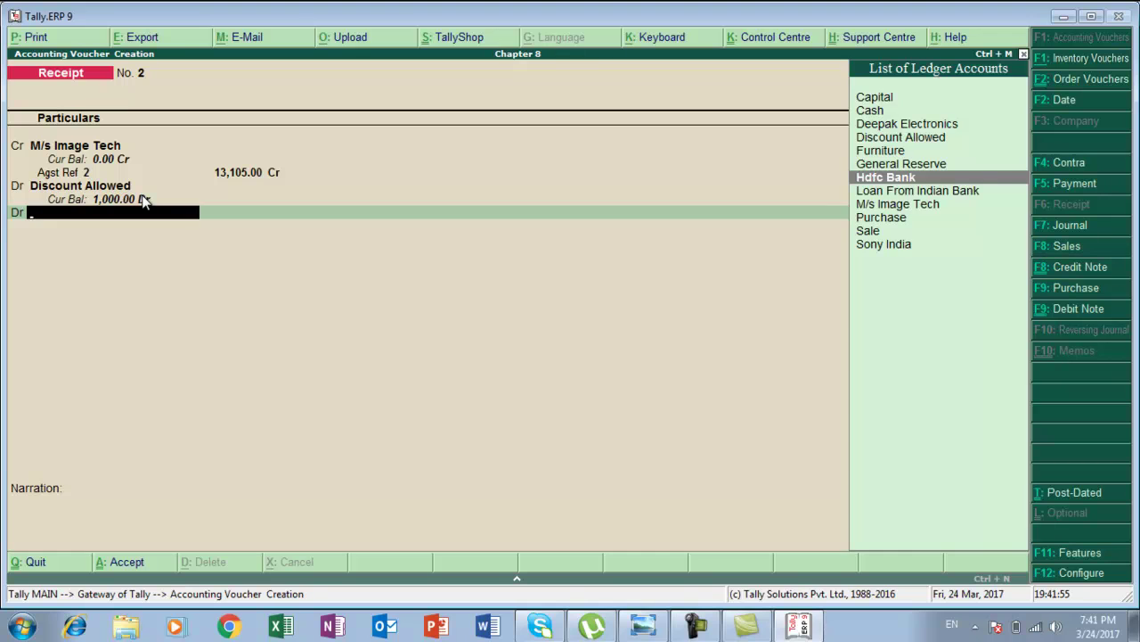
pyautogui.press('Return')
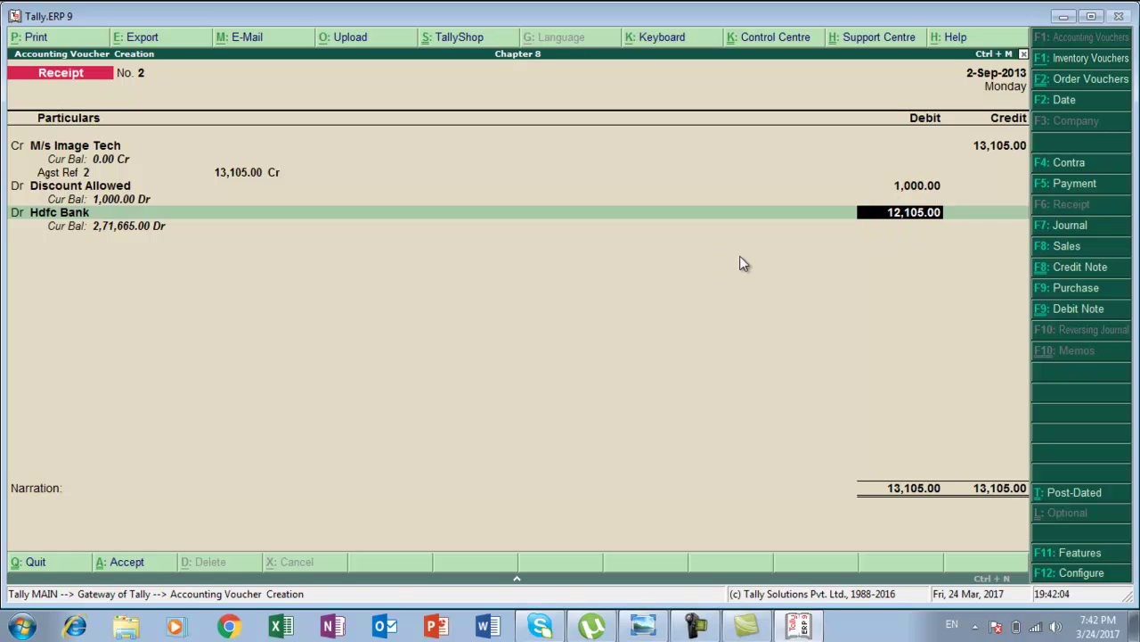
# Accept 12,105.00 as the Hdfc Bank debit, keep the remaining entries unchanged and save the receipt voucher.
pyautogui.press('Return')
pyautogui.press('Return')
pyautogui.press('Return')
pyautogui.press('Return')
pyautogui.press('Return')
pyautogui.press('Return')
pyautogui.press('Return')
# Consult the exercise photo, return to Tally.ERP 9 and start a new company with Chapter 8 as its name and mailing name.
pyautogui.hotkey('alt', 'Tab')
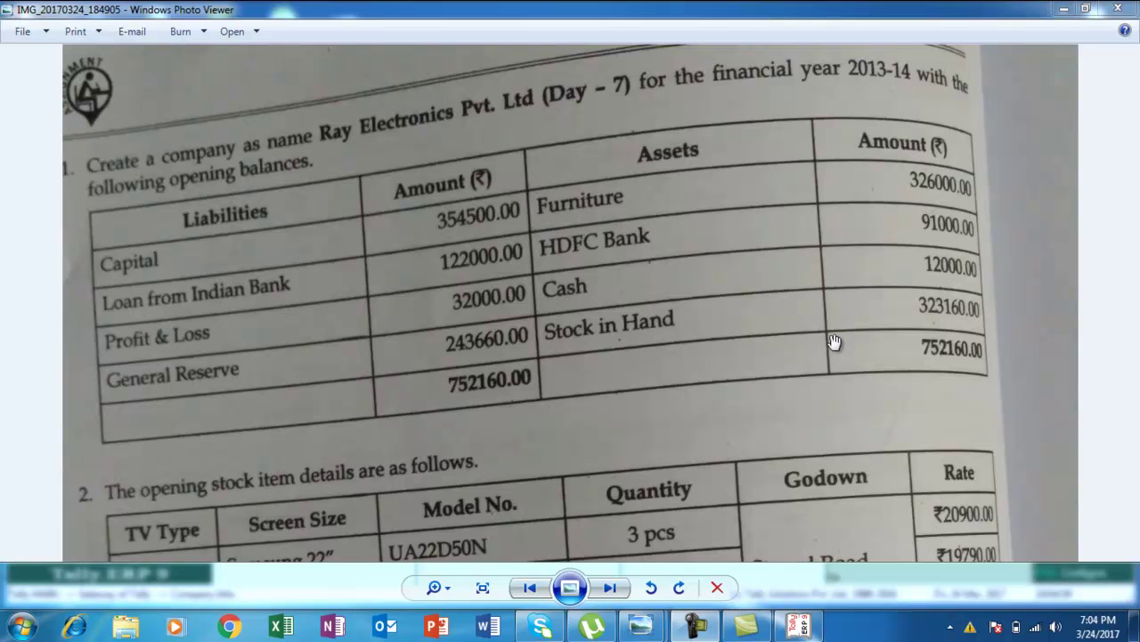
pyautogui.click(807, 627)
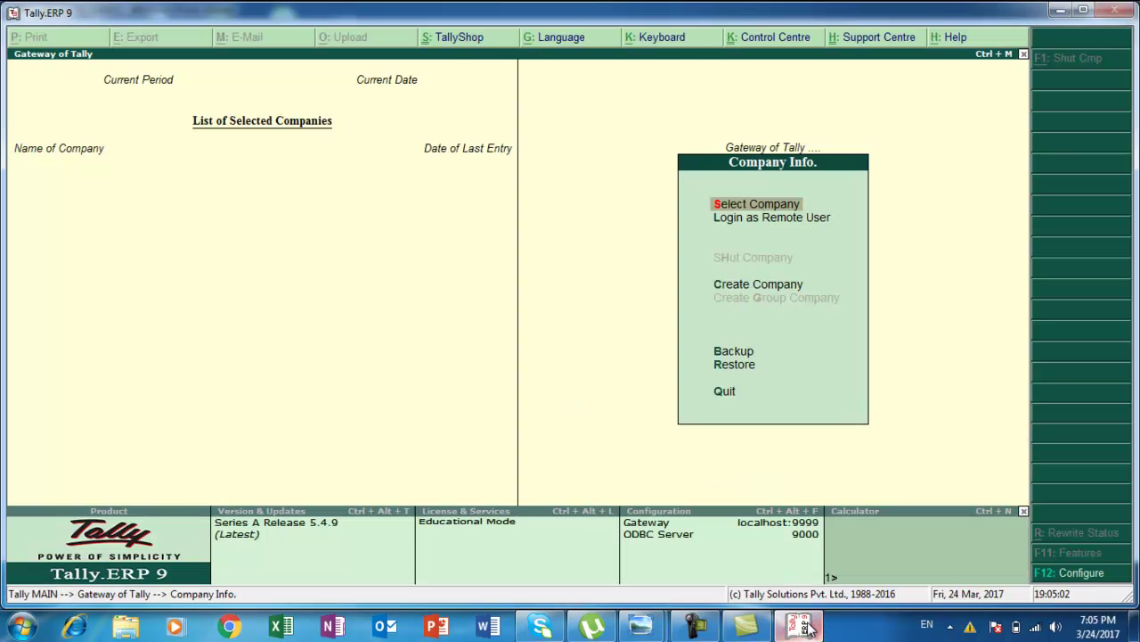
pyautogui.press('Down')
pyautogui.press('Down')
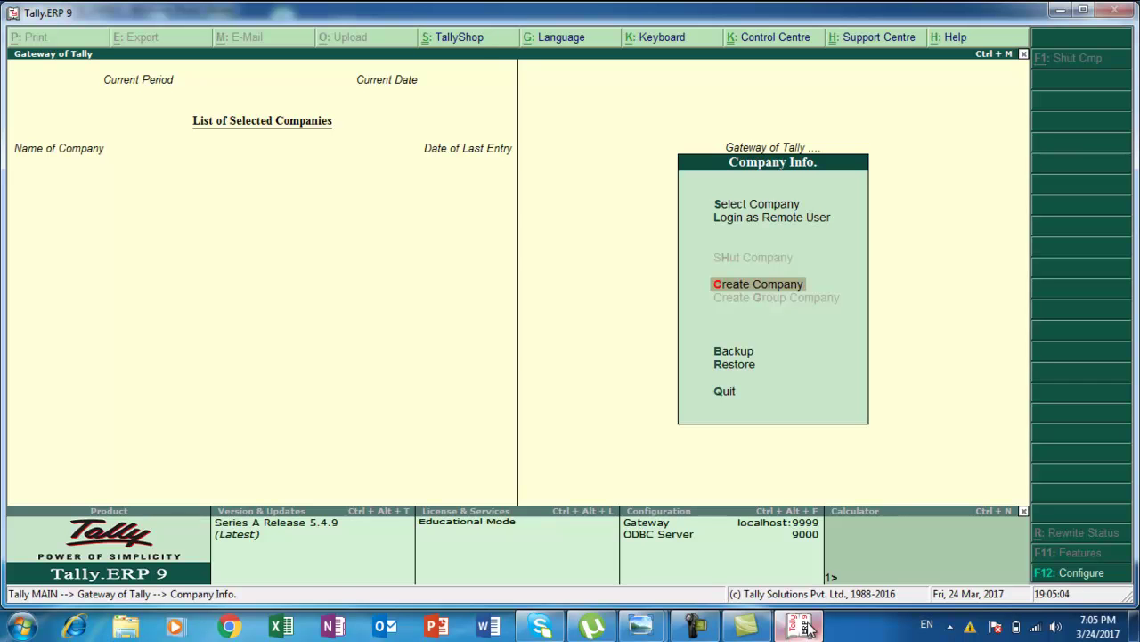
pyautogui.press('Return')
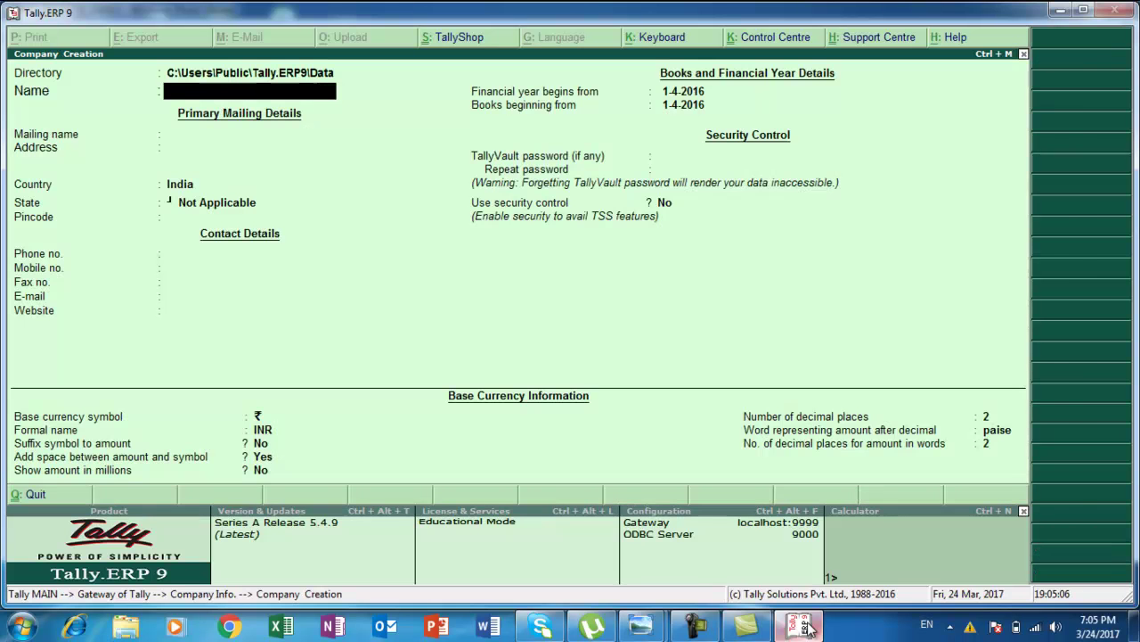
pyautogui.write('C')
pyautogui.write('ash')
pyautogui.press('BackSpace')
pyautogui.press('BackSpace')
pyautogui.press('BackSpace')
pyautogui.write('hapte')
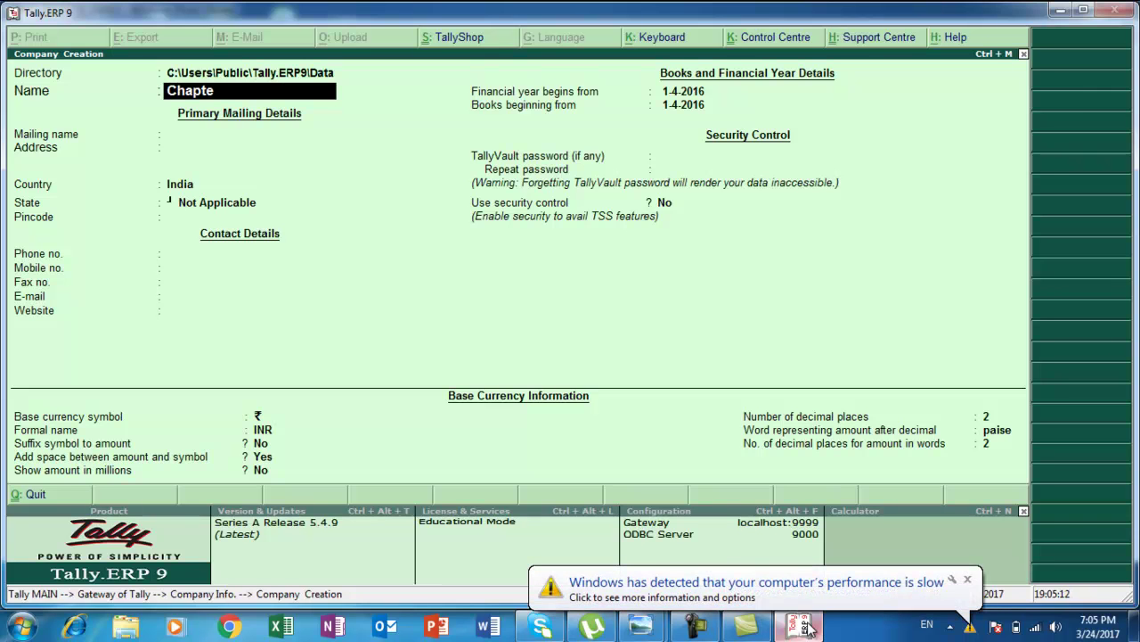
pyautogui.write('r 8')
pyautogui.press('Return')
pyautogui.press('Return')
pyautogui.press('Return')
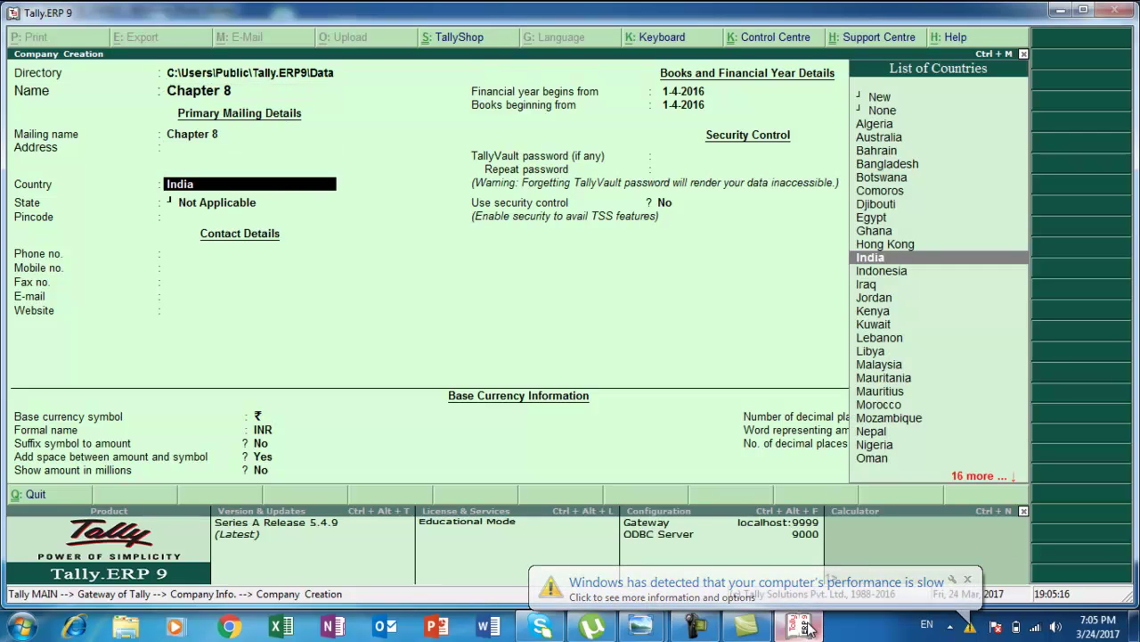
# Set the company's country to India and state to Uttar Pradesh, leaving the pincode and contact details blank.
pyautogui.press('Return')
pyautogui.write('U')
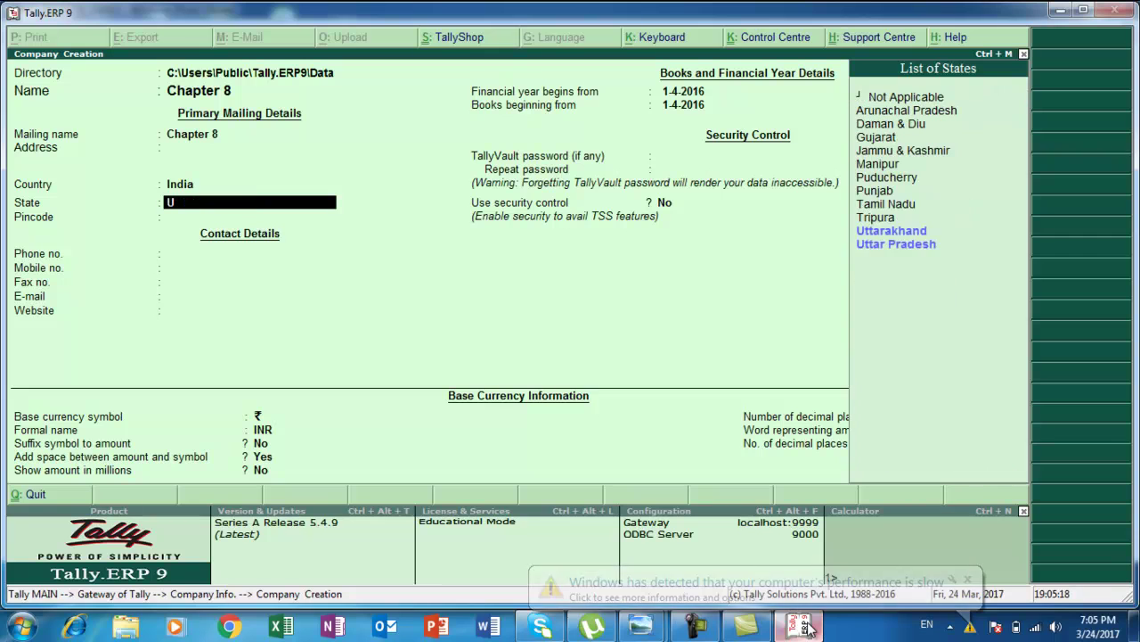
pyautogui.press('Down')
pyautogui.press('Return')
pyautogui.press('Return')
pyautogui.press('Return')
pyautogui.press('Return')
pyautogui.press('Return')
pyautogui.press('Return')
pyautogui.press('Return')
pyautogui.press('Return')
# Set the beginning of both the financial year and the books to 1-4-2013.
pyautogui.press('BackSpace')
pyautogui.write('1-')
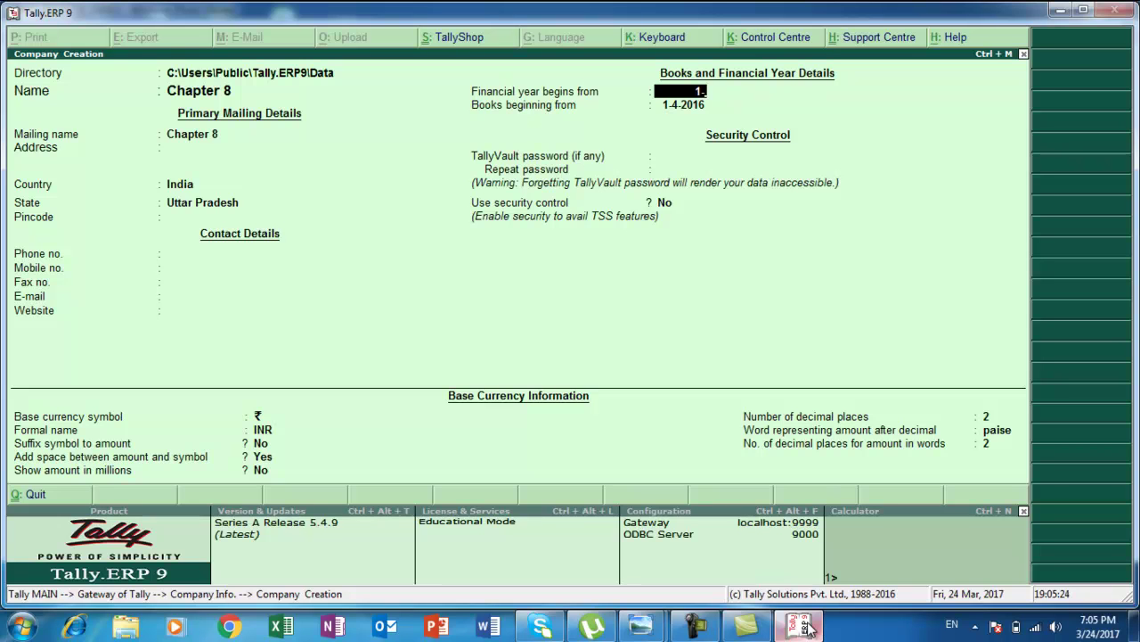
pyautogui.write('4-2013')
pyautogui.press('Return')
pyautogui.press('Return')
pyautogui.press('Return')
pyautogui.press('Return')
pyautogui.press('Return')
pyautogui.press('Return')
pyautogui.press('Return')
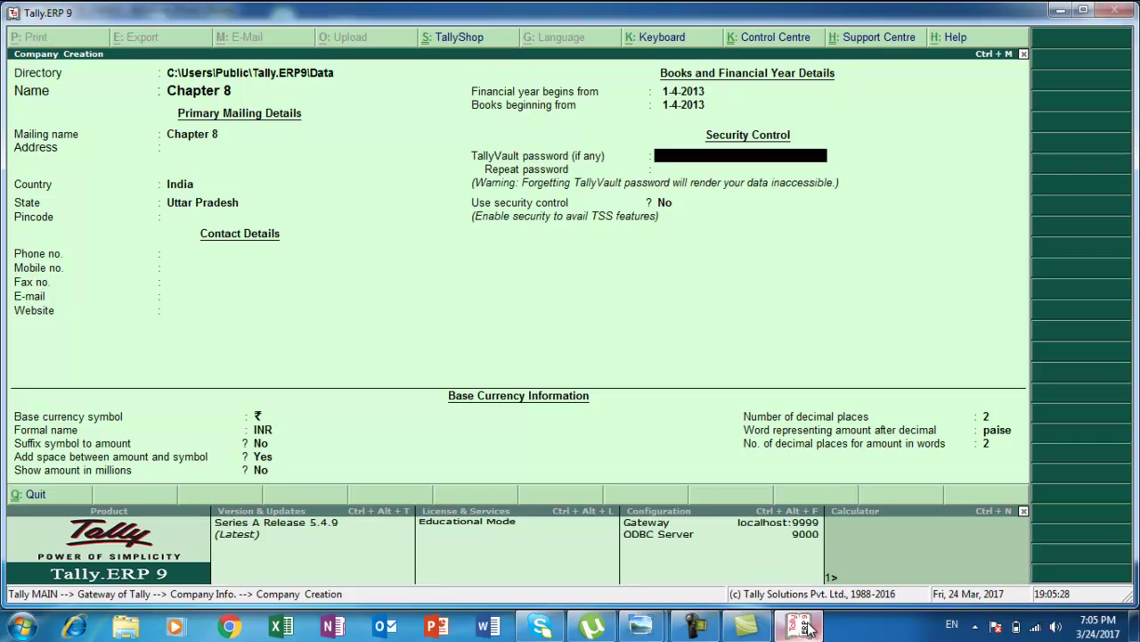
# Keep the default security and base currency settings, save the company and return to the Gateway of Tally.
pyautogui.press('Return')
pyautogui.press('Return')
pyautogui.press('Return')
pyautogui.press('Return')
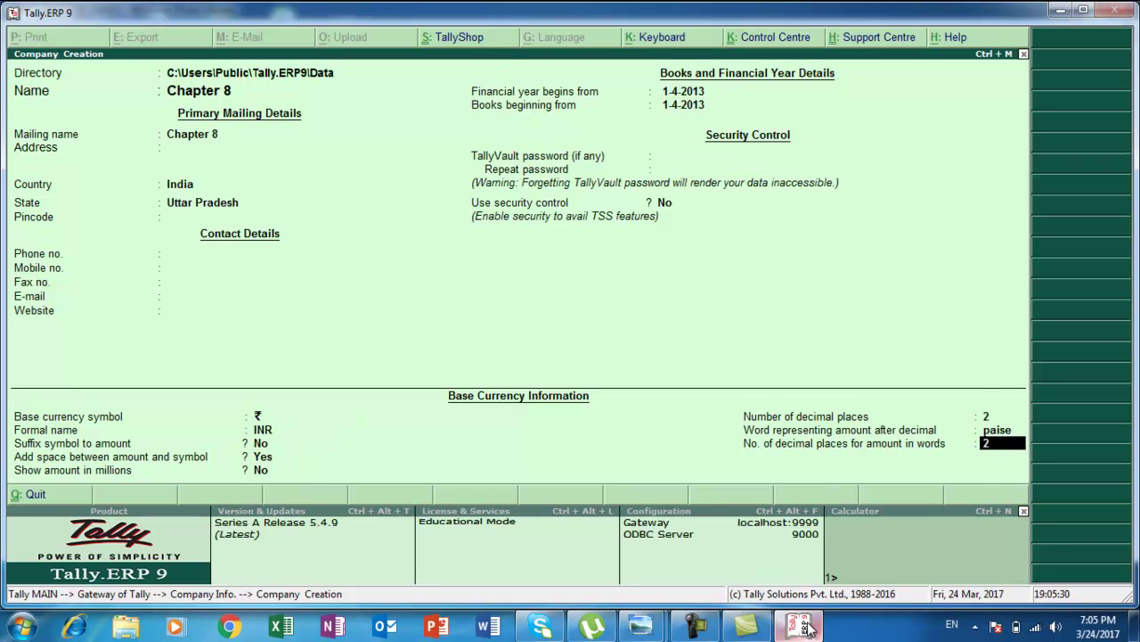
pyautogui.press('Return')
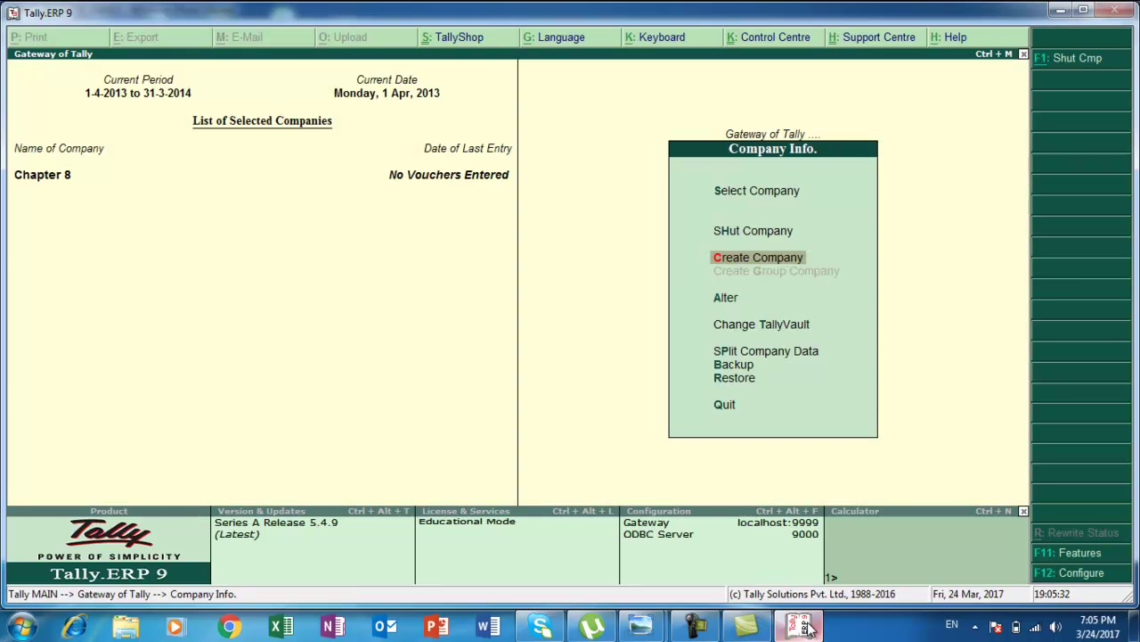
pyautogui.press('Escape')
pyautogui.press('Escape')
pyautogui.press('Escape')
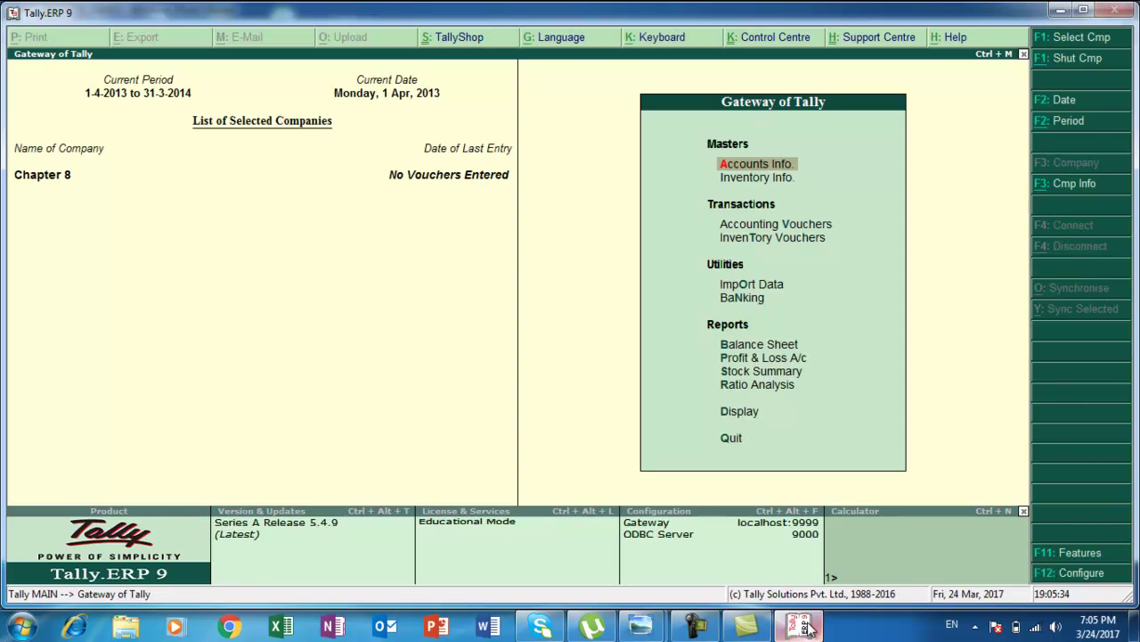
# Check the opening balances in the exercise photo and start a new single ledger named Capital in Tally.ERP 9.
pyautogui.click(806, 628)
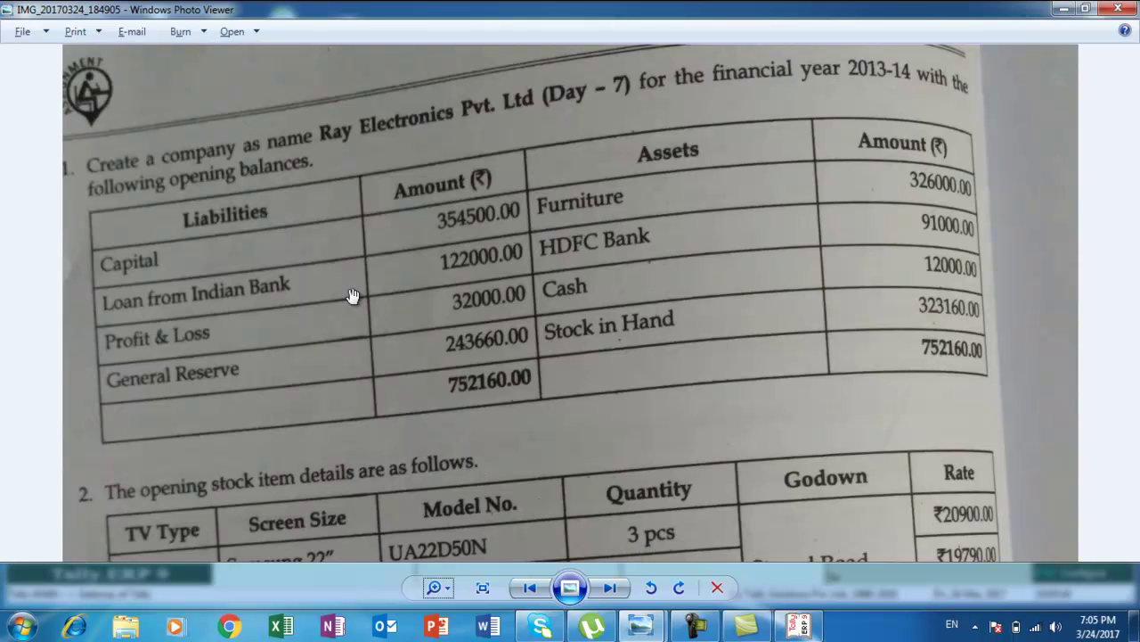
pyautogui.hotkey('alt', 'Tab')
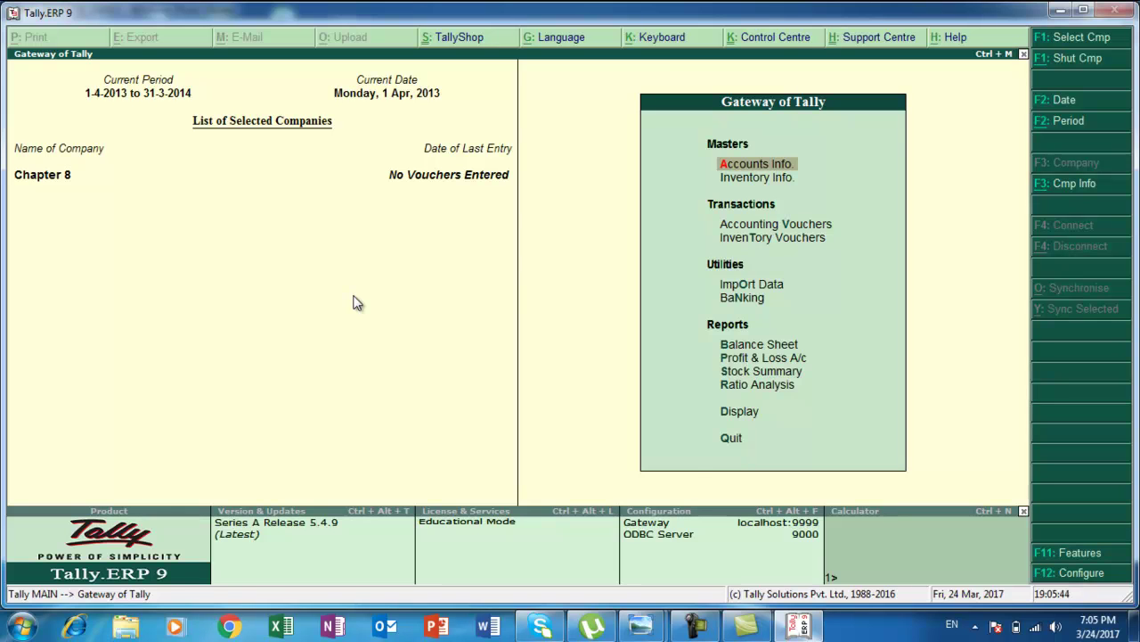
pyautogui.press('Return')
pyautogui.press('Down')
pyautogui.press('Return')
pyautogui.press('Return')
pyautogui.write('Capital')
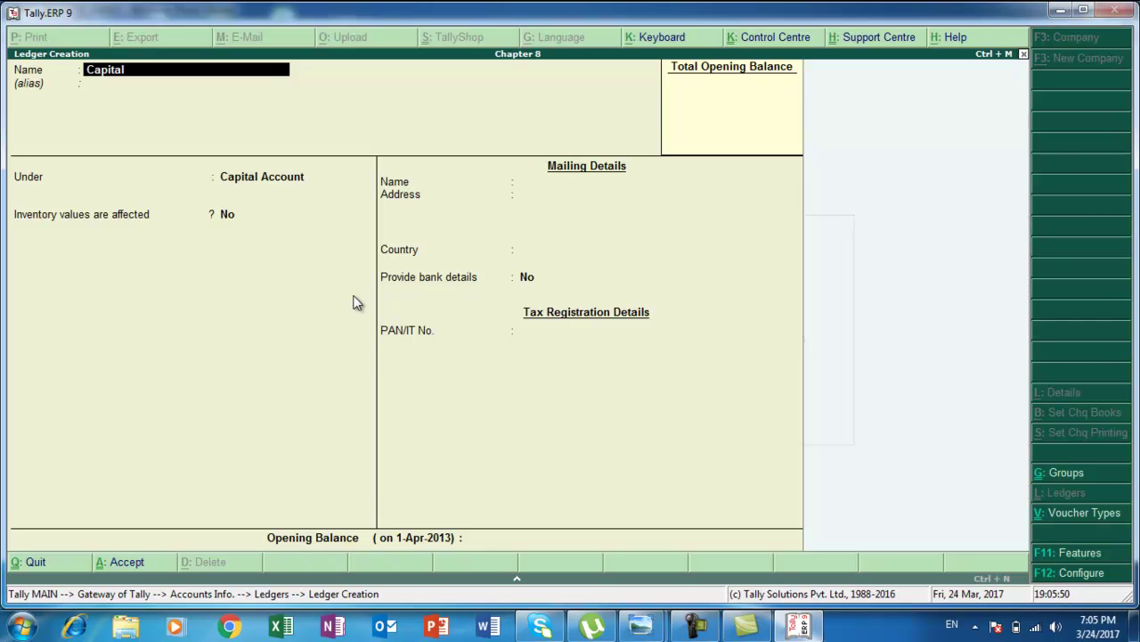
# Keep the Capital ledger under Capital Account with default mailing details, set its opening balance to 354500 and save it.
pyautogui.press('Return')
pyautogui.press('Return')
pyautogui.press('Return')
pyautogui.press('Return')
pyautogui.press('Return')
pyautogui.press('Return')
pyautogui.press('Return')
pyautogui.press('Return')
pyautogui.press('Return')
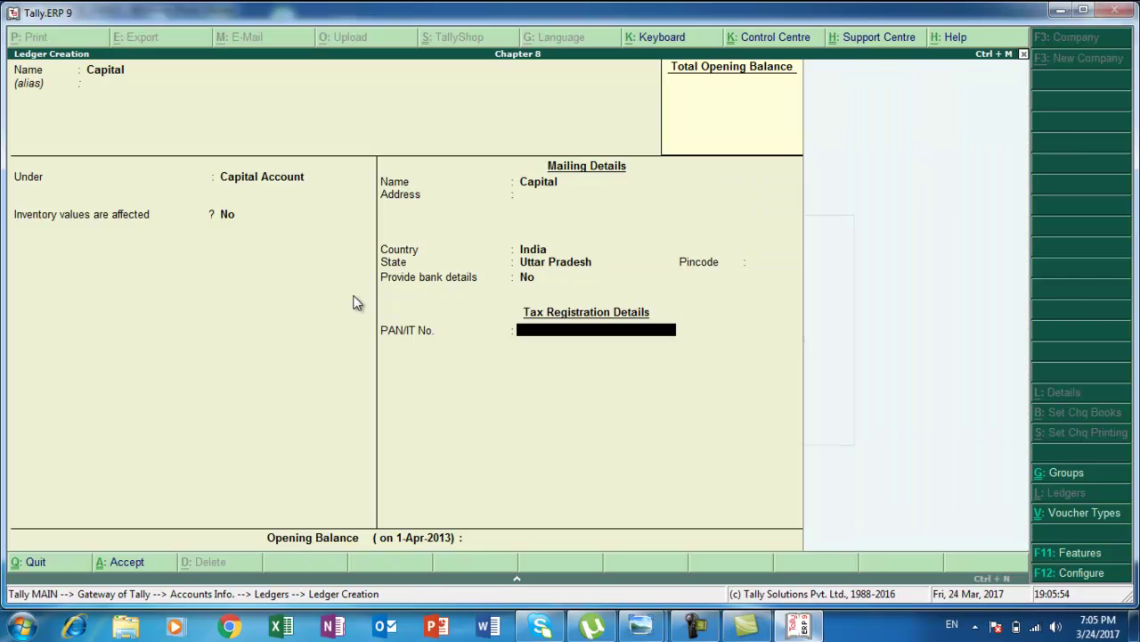
pyautogui.press('Return')
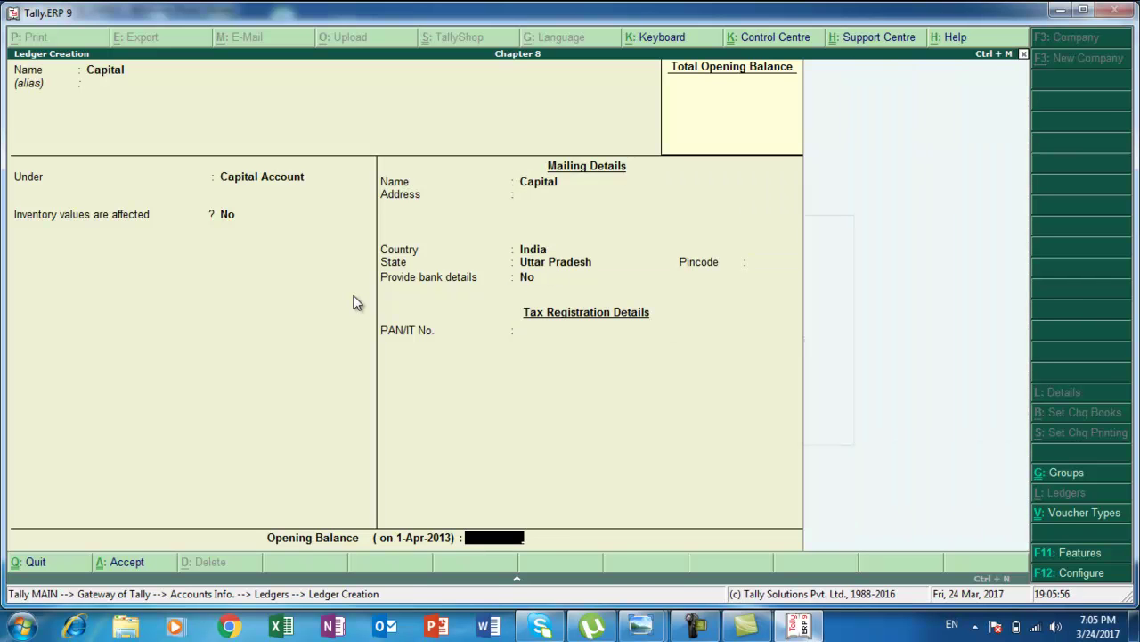
pyautogui.write('354500')
pyautogui.press('Return')
pyautogui.press('Return')
pyautogui.press('Return')
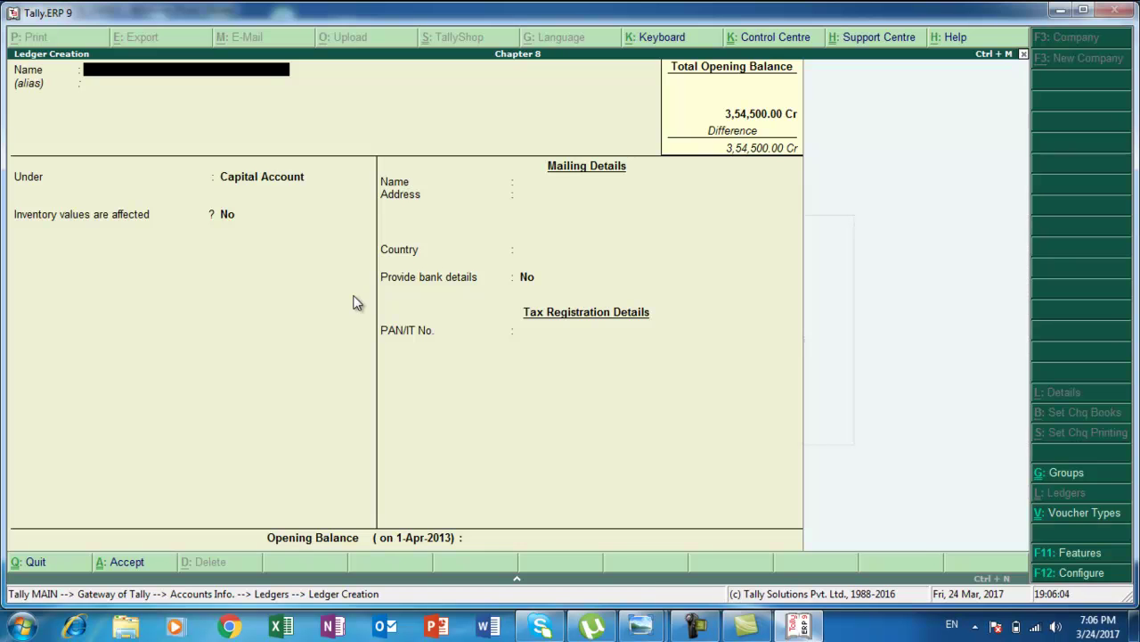
# Check the next liability in the exercise photo and start a ledger named Loan From Indian Bank under Secured Loans.
pyautogui.hotkey('alt', 'Tab')
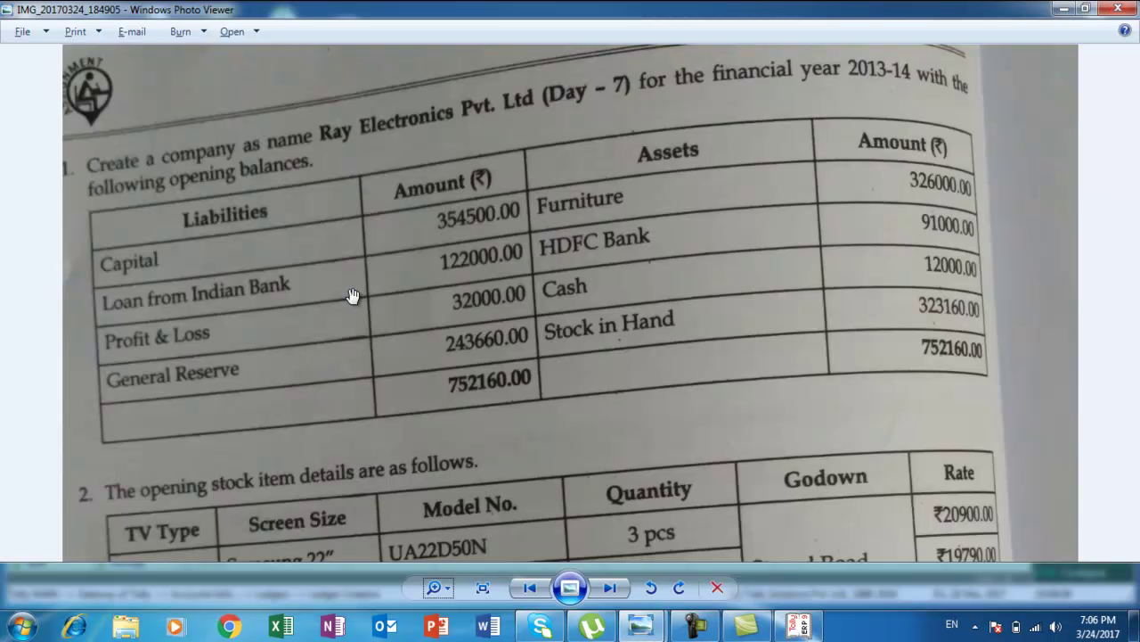
pyautogui.hotkey('alt', 'Tab')
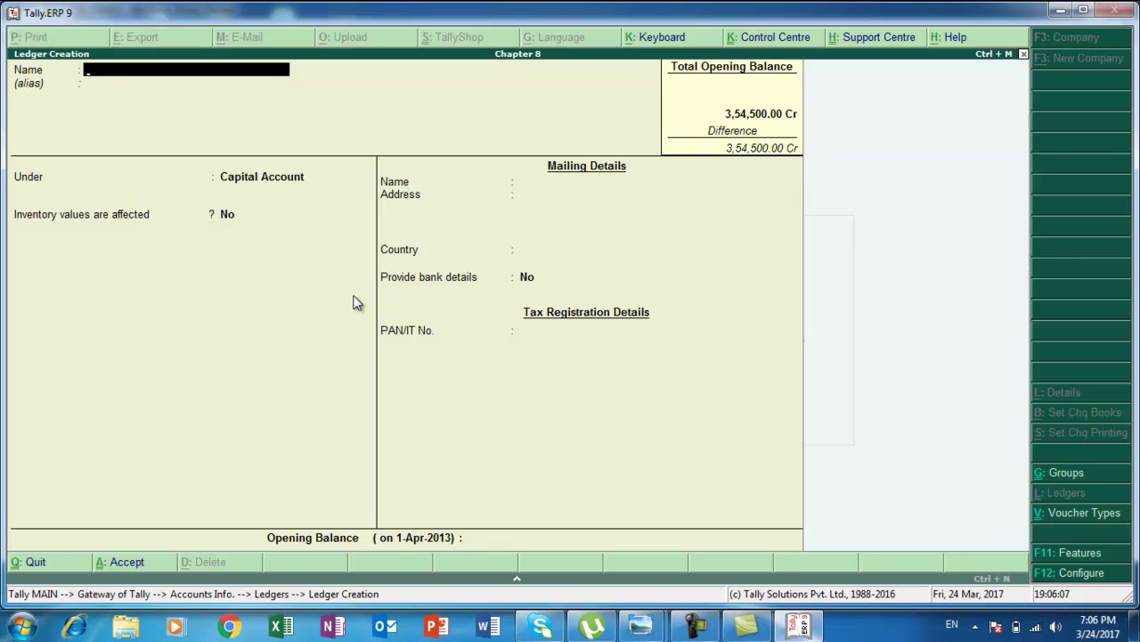
pyautogui.write('Loan from indian Bank')
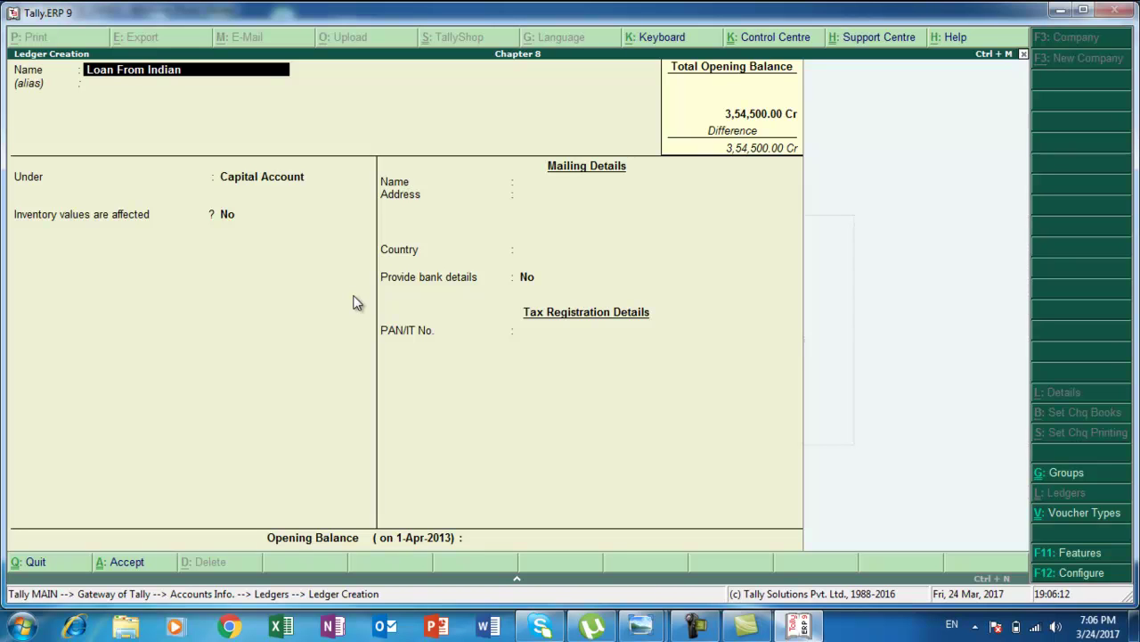
pyautogui.press('Return')
pyautogui.press('Return')
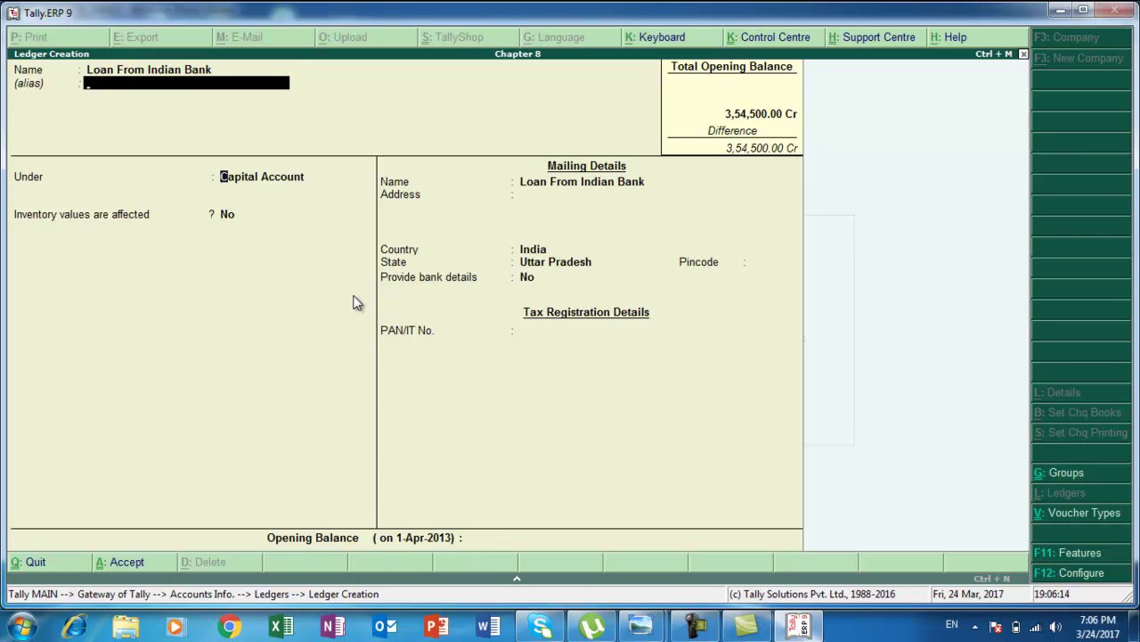
pyautogui.write('S')
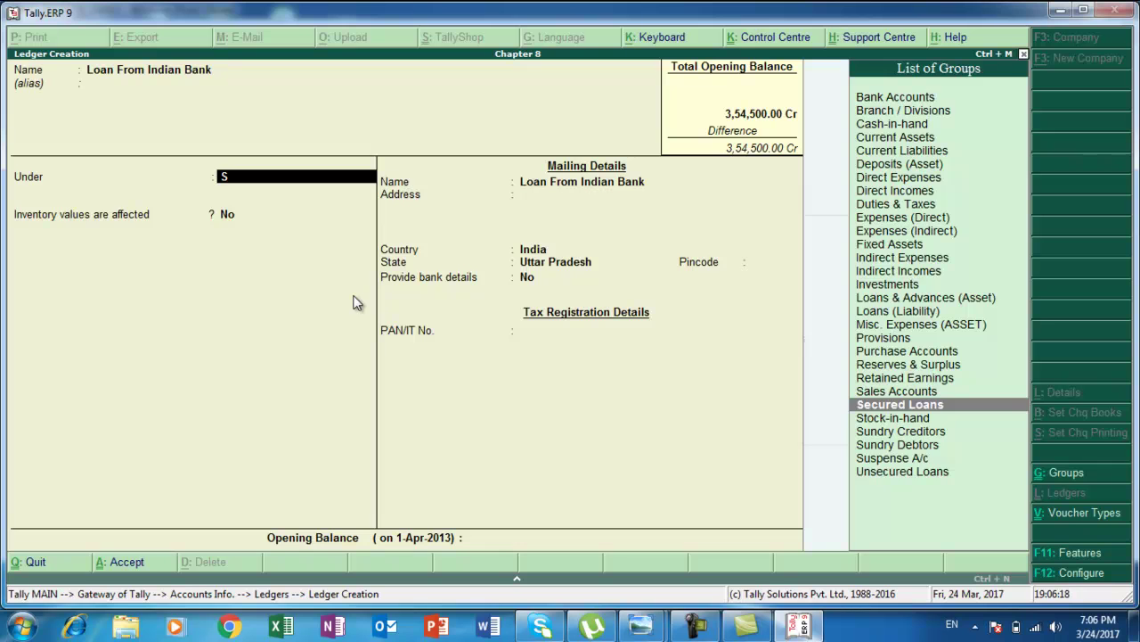
pyautogui.press('Return')
# Keep the loan ledger's default mailing details, set its opening balance to 122000 and save it.
pyautogui.press('Return')
pyautogui.press('Return')
pyautogui.press('Return')
pyautogui.press('Return')
pyautogui.press('Return')
pyautogui.press('Return')
pyautogui.press('Return')
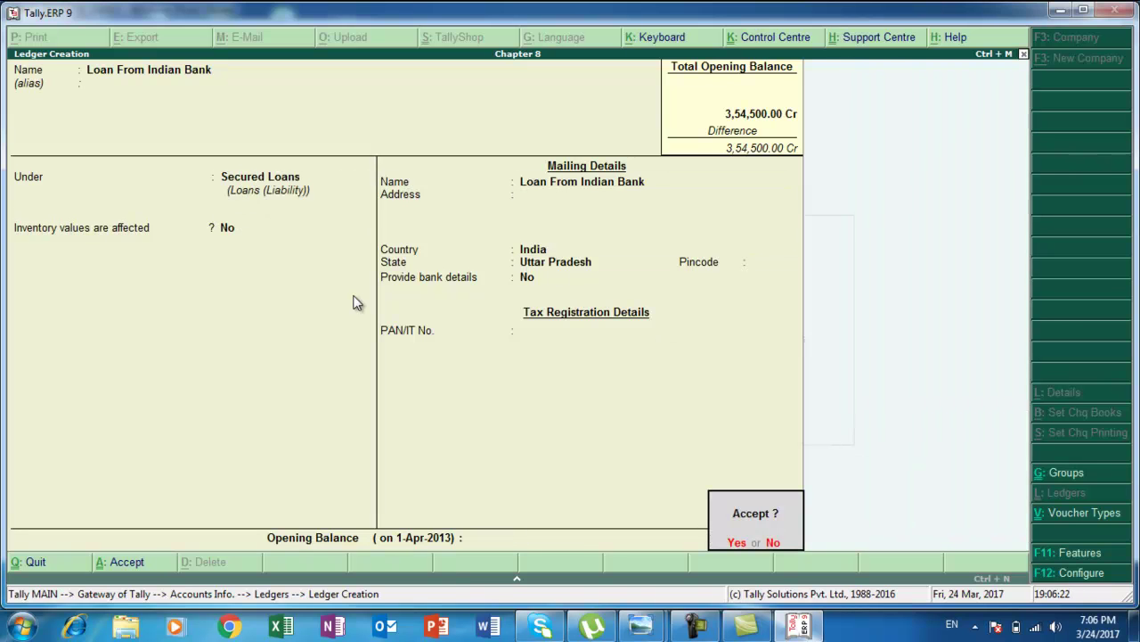
pyautogui.write('n122000')
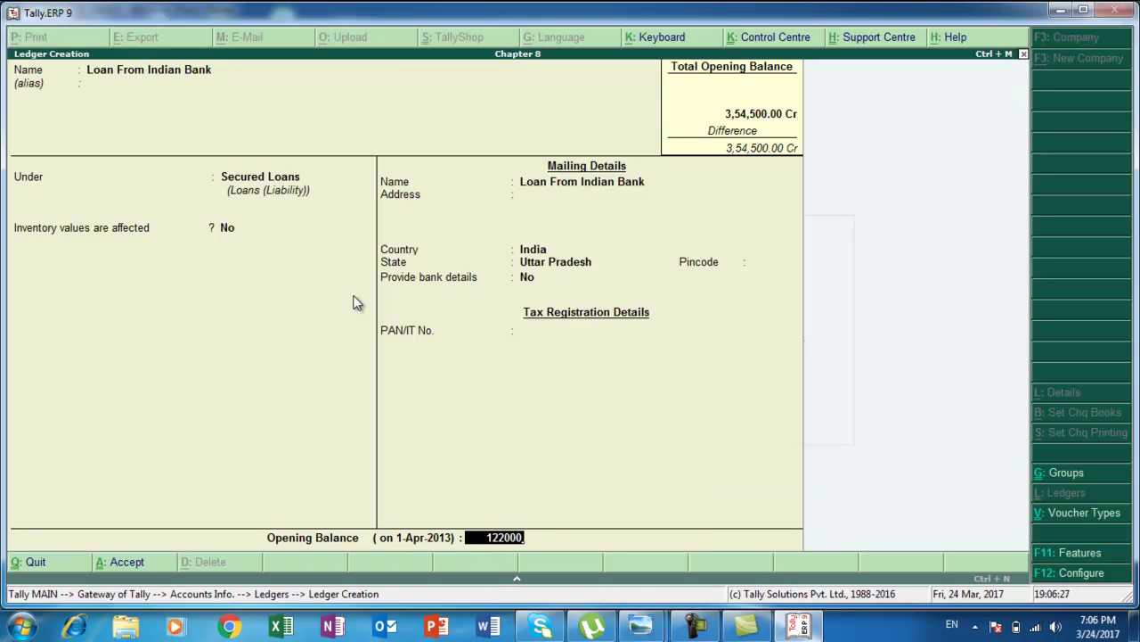
pyautogui.press('Return')
pyautogui.press('y')
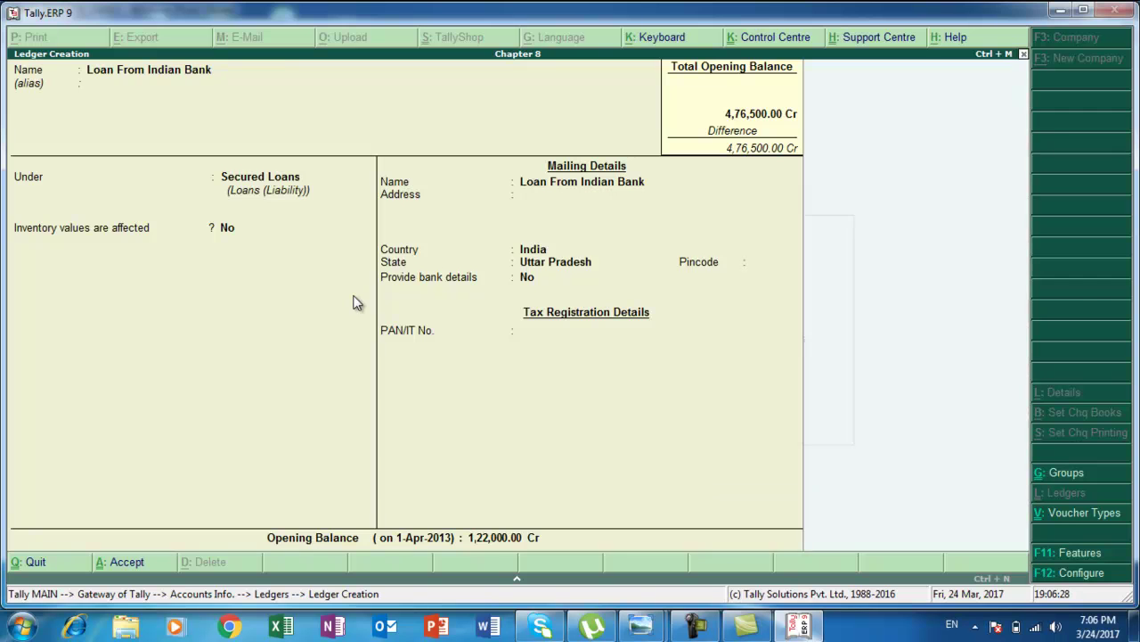
# Check the liabilities in the exercise photo and start a ledger named General Reserve under Reserves & Surplus.
pyautogui.hotkey('alt', 'Tab')
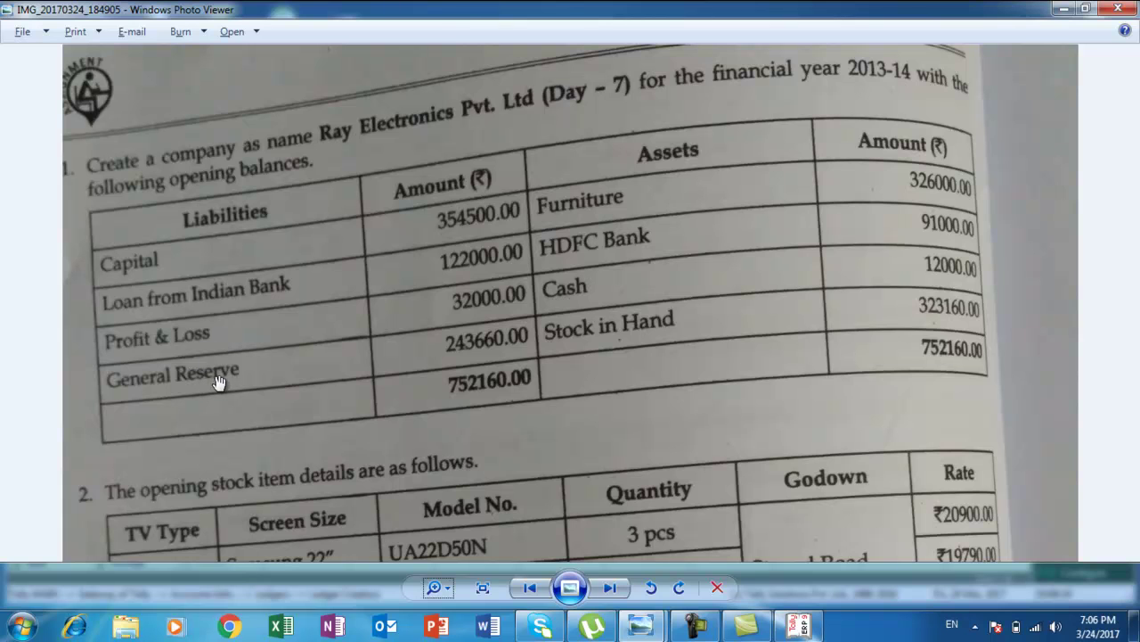
pyautogui.hotkey('alt', 'Tab')
pyautogui.write('General Reserve')
pyautogui.press('Return')
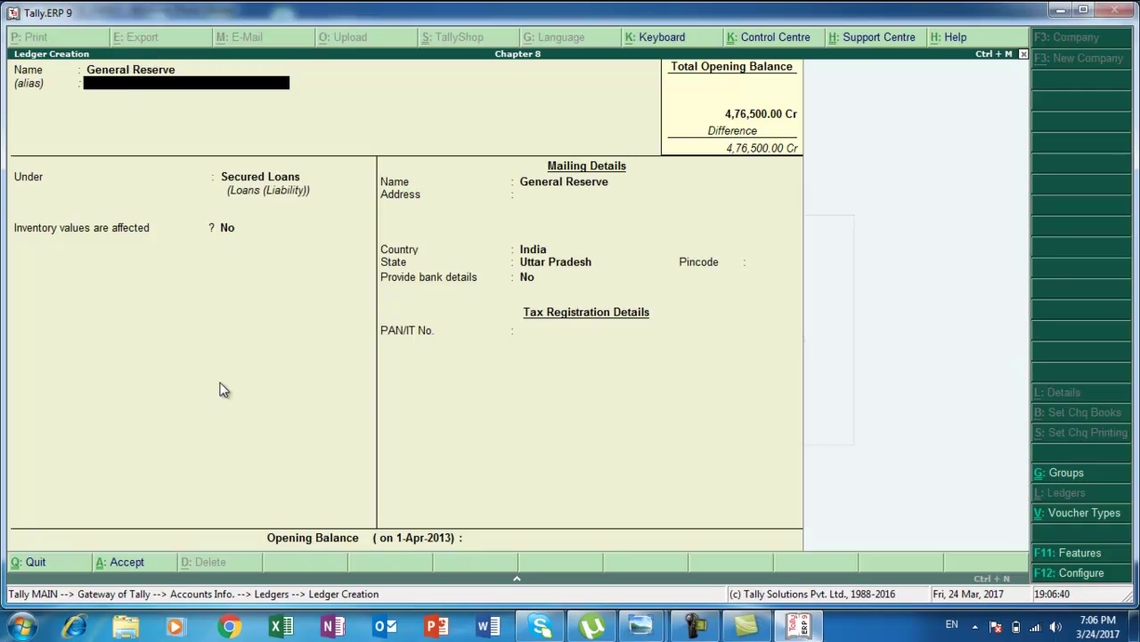
pyautogui.press('Return')
pyautogui.write('R')
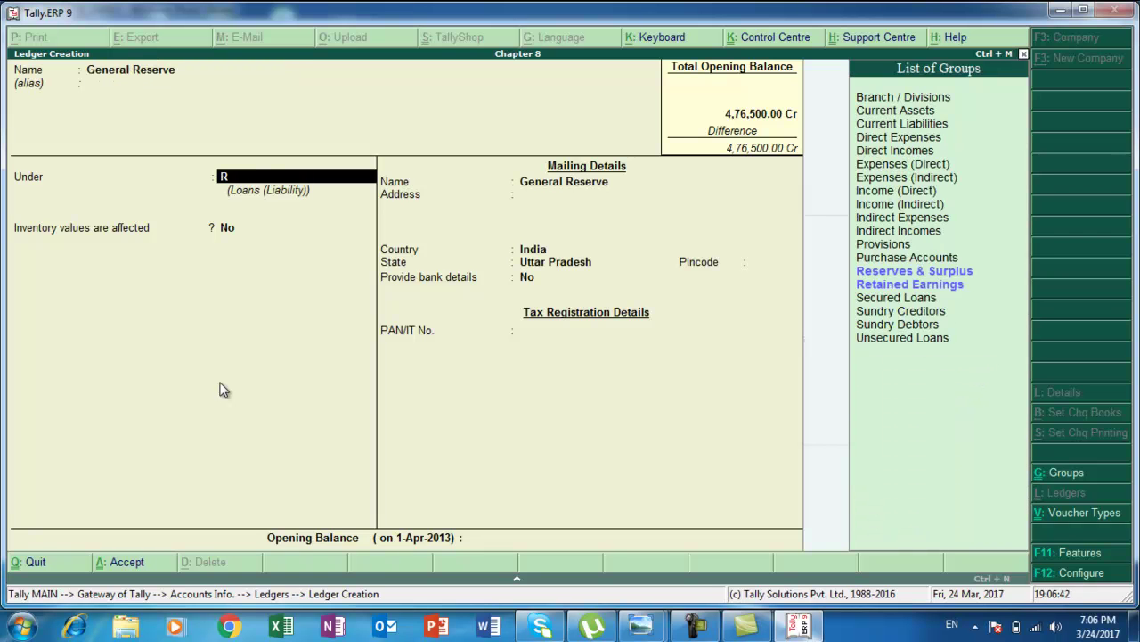
pyautogui.press('Return')
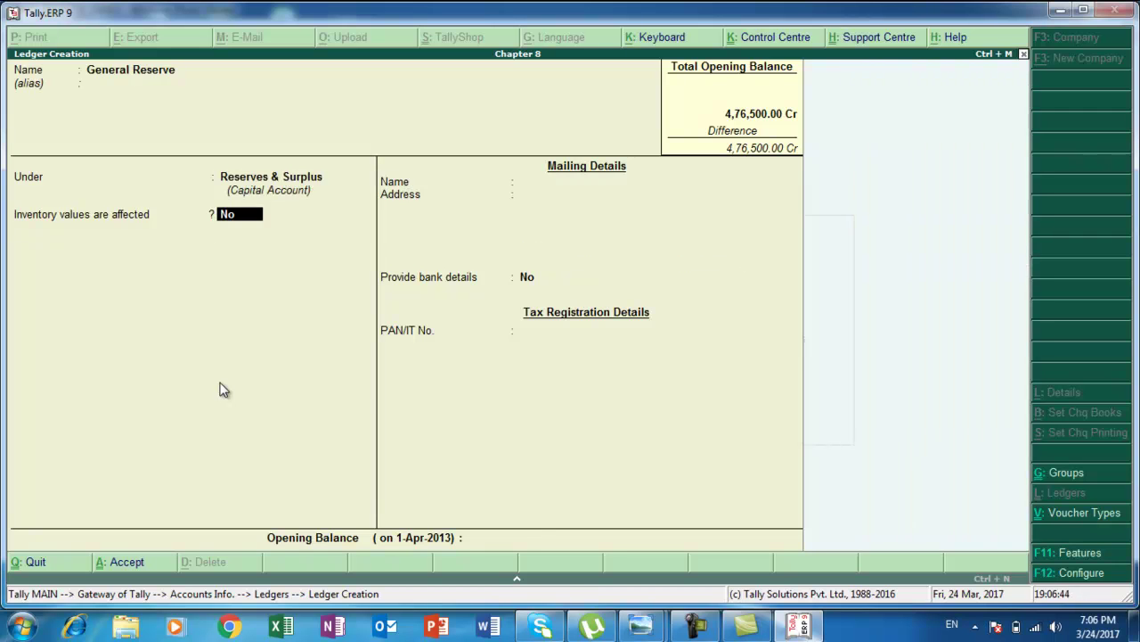
# Set the General Reserve ledger's opening balance to 243660 with inventory values unaffected, and save it.
pyautogui.press('Return')
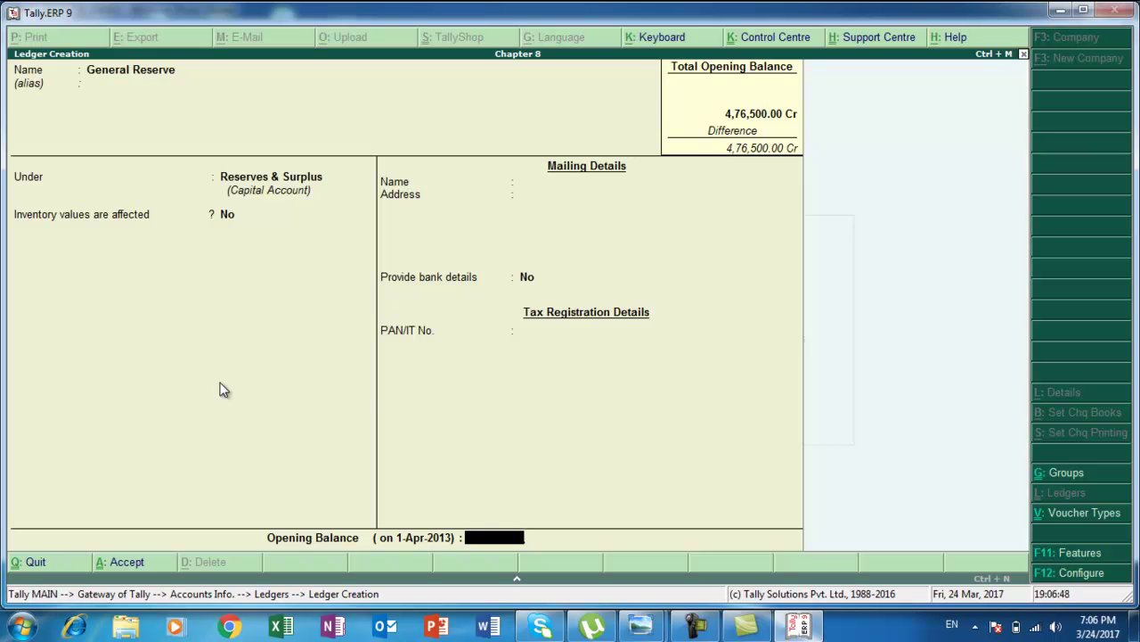
pyautogui.write('243660')
pyautogui.press('Return')
pyautogui.press('Return')
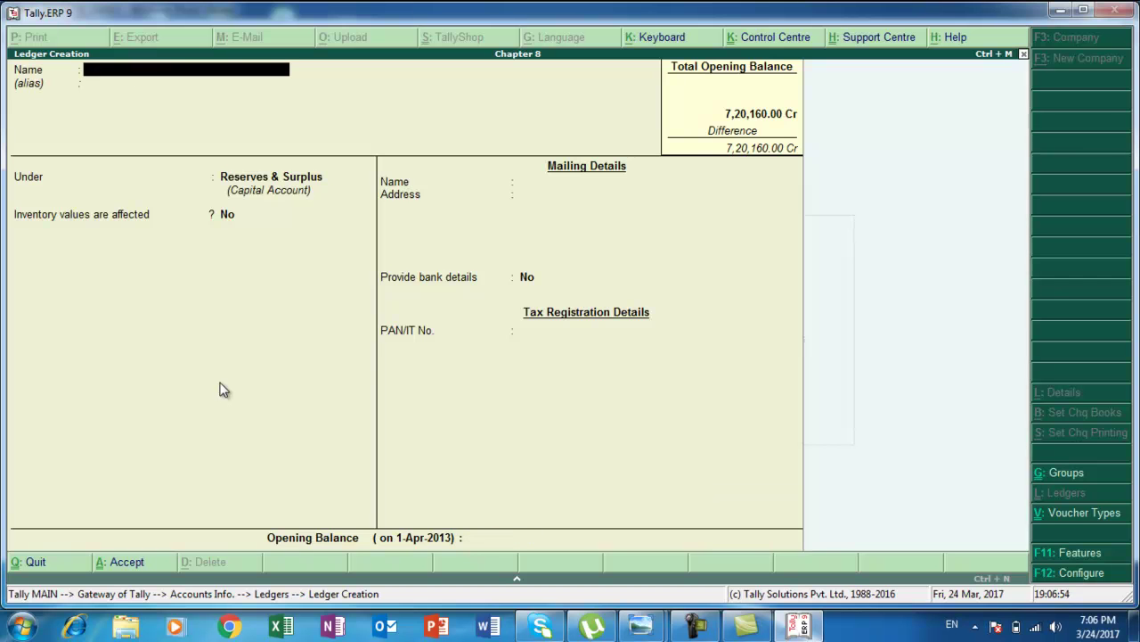
# Check the assets in the exercise photo and start a ledger named Furniture under Fixed Assets.
pyautogui.hotkey('alt', 'Tab')
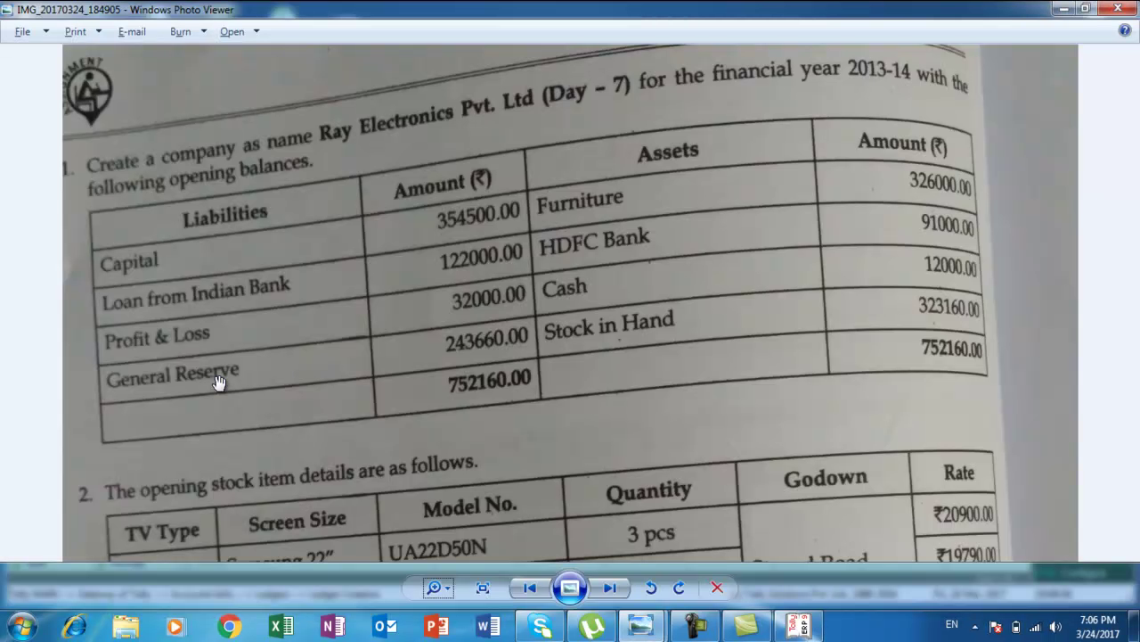
pyautogui.hotkey('alt', 'Tab')
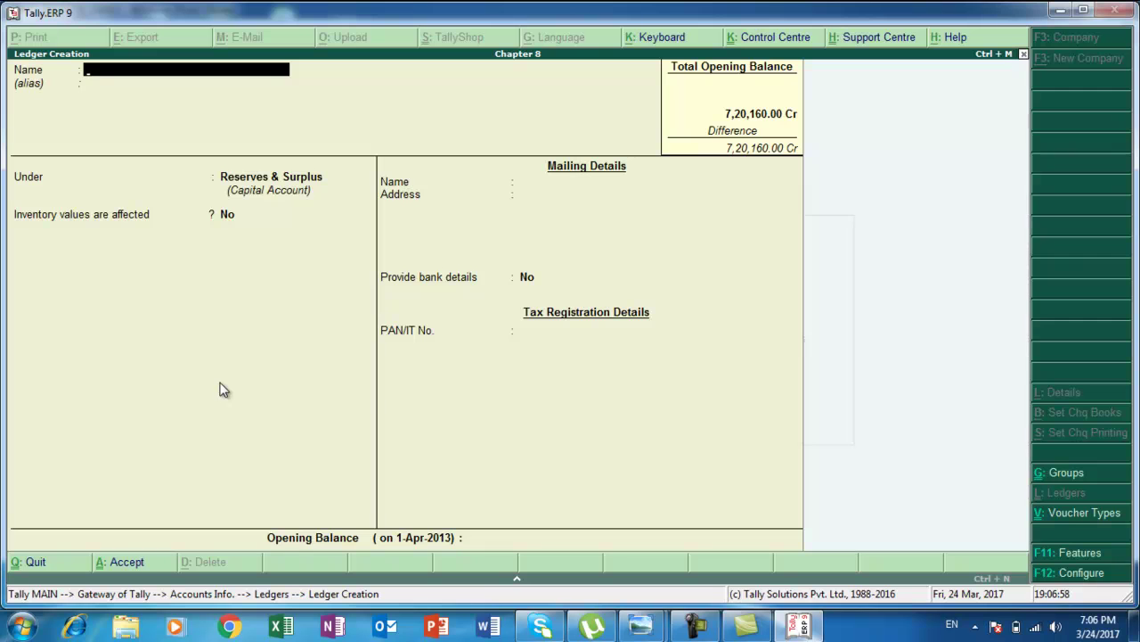
pyautogui.write('Furniture')
pyautogui.press('Return')
pyautogui.press('Return')
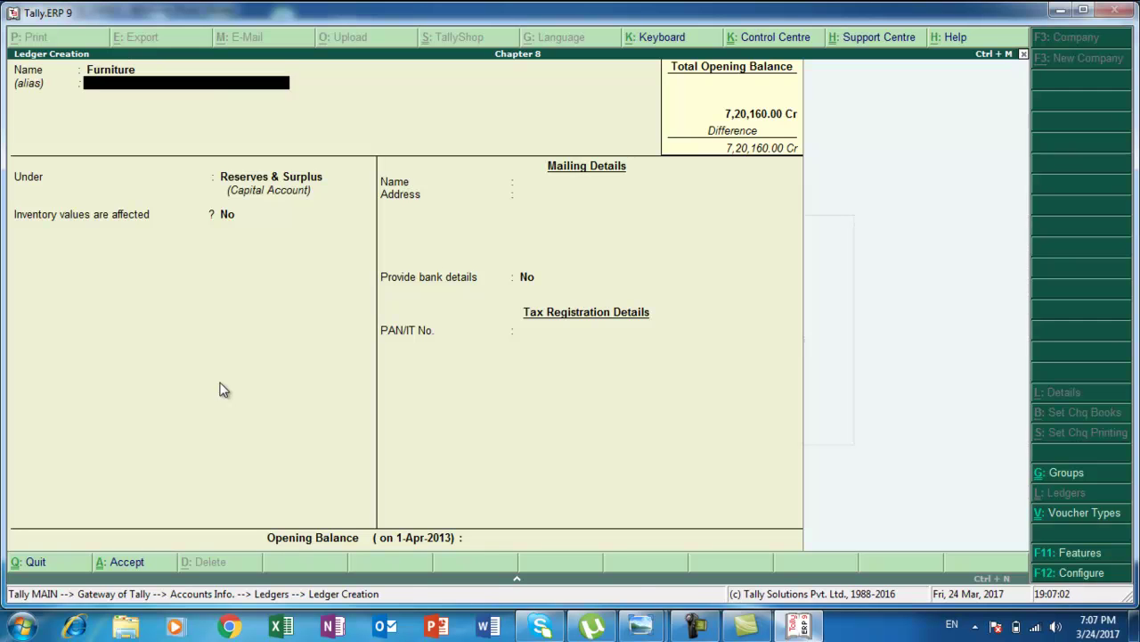
pyautogui.write('f')
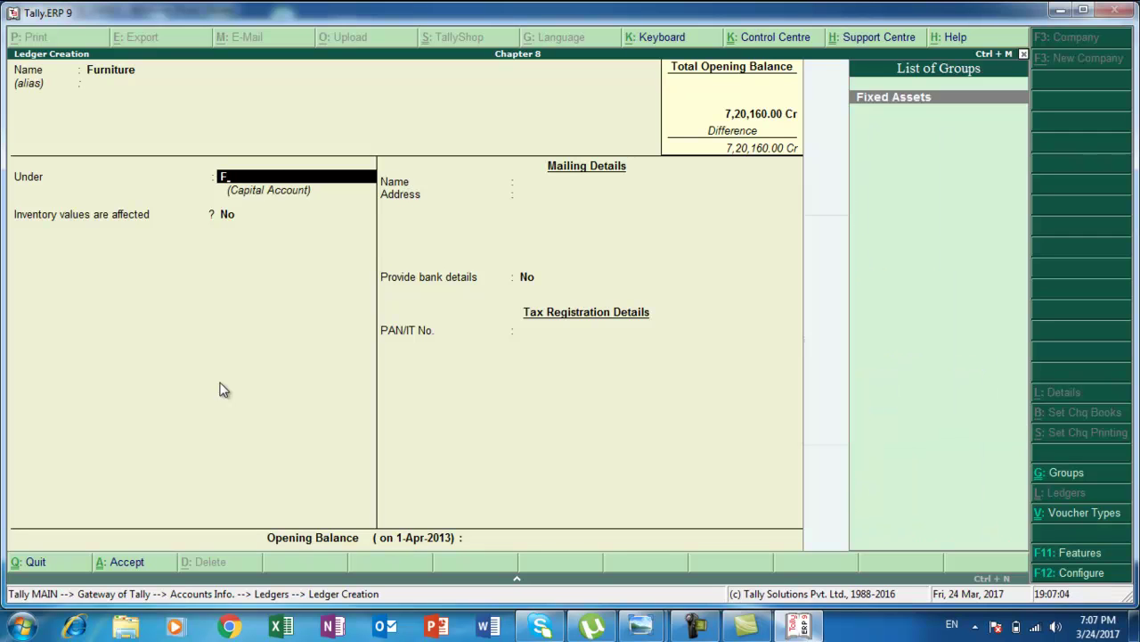
pyautogui.press('Return')
# Keep the Furniture ledger's default mailing details, set its opening balance to 326000 and save it.
pyautogui.press('Return')
pyautogui.press('Return')
pyautogui.press('Return')
pyautogui.press('Return')
pyautogui.press('Return')
pyautogui.press('Return')
pyautogui.press('Return')
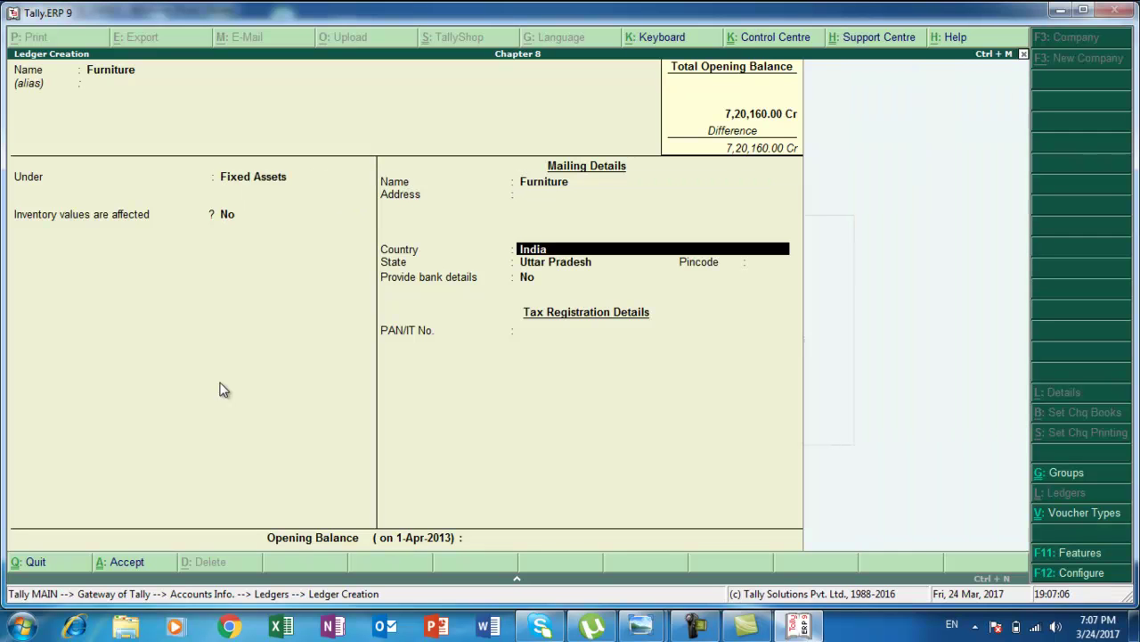
pyautogui.press('Return')
pyautogui.write('326000')
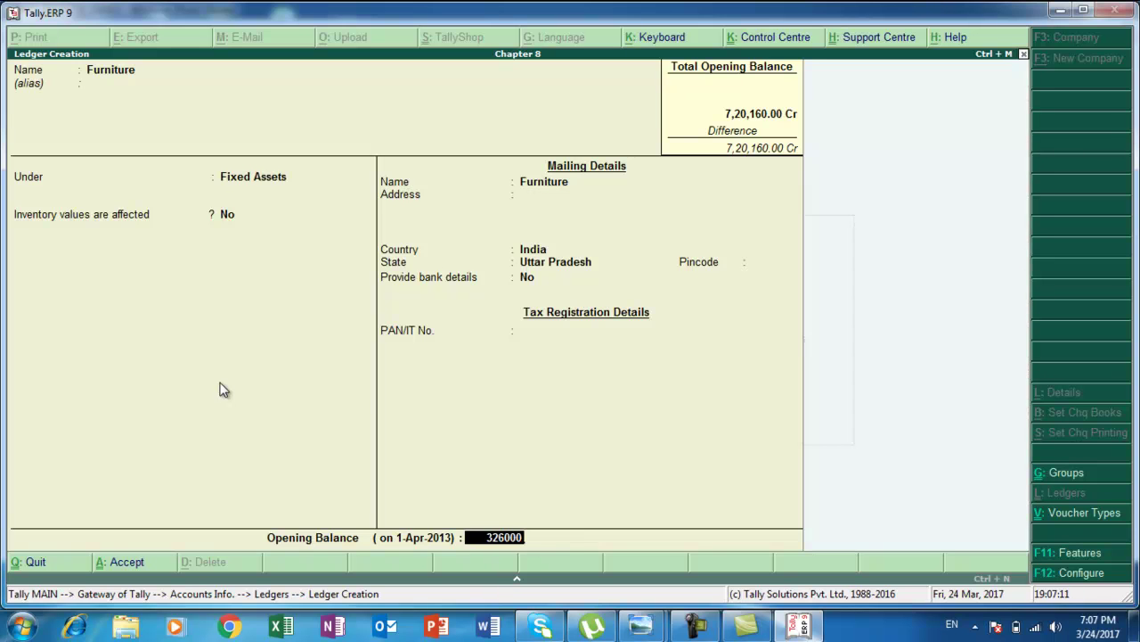
pyautogui.press('Return')
pyautogui.press('y')
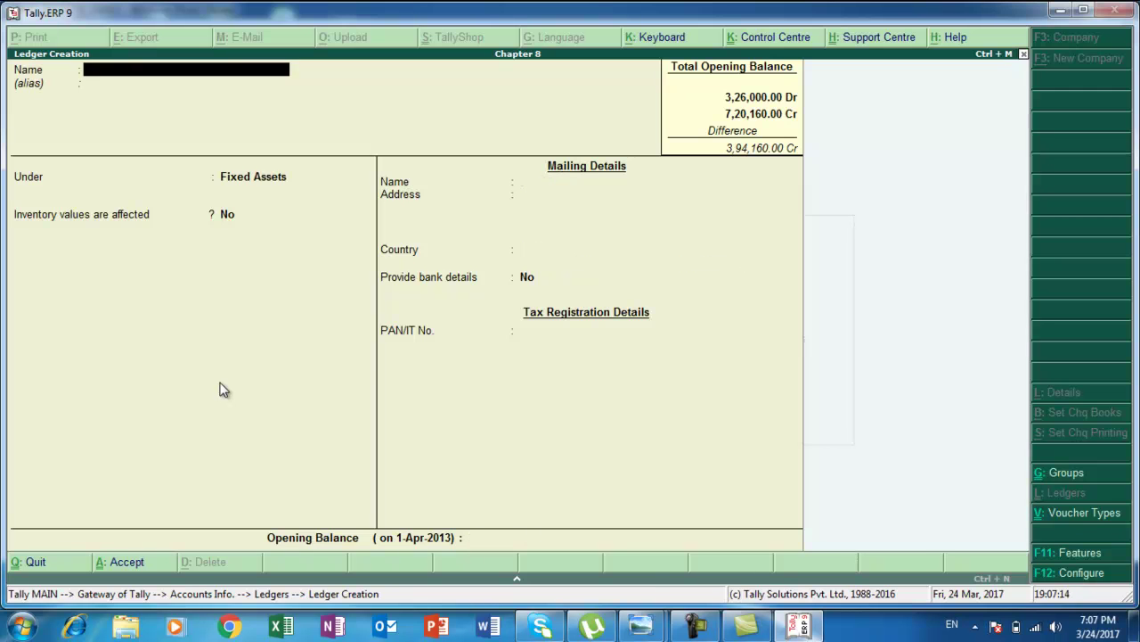
# Check the next asset in the exercise photo and start a ledger named Hdfc Bank under Bank Accounts.
pyautogui.hotkey('alt', 'Tab')
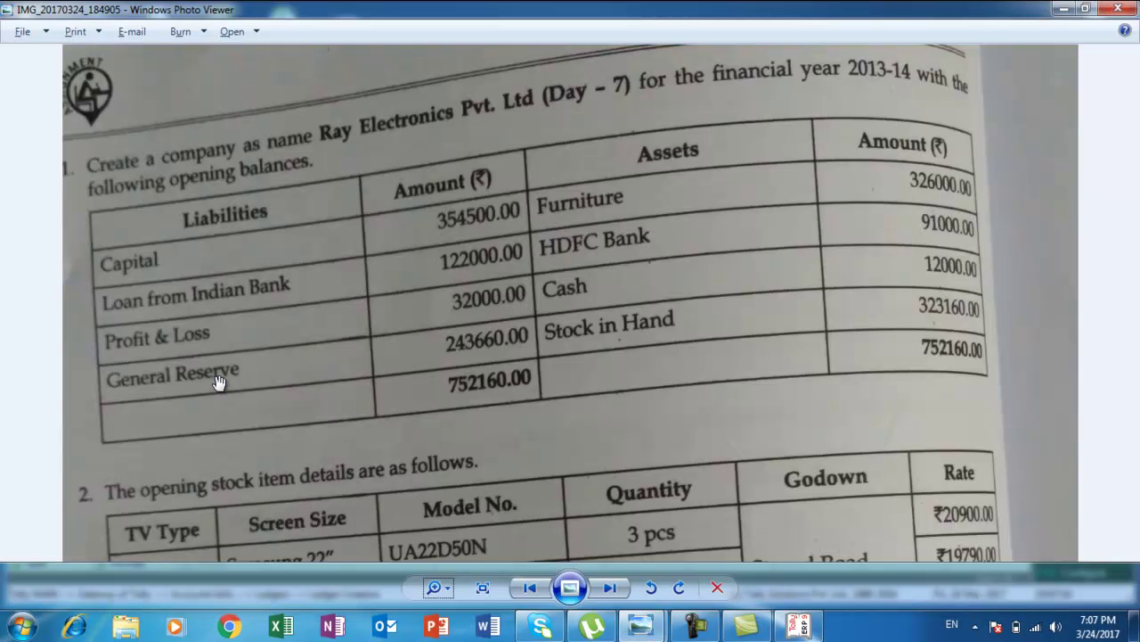
pyautogui.hotkey('alt', 'Tab')
pyautogui.write('Hdf')
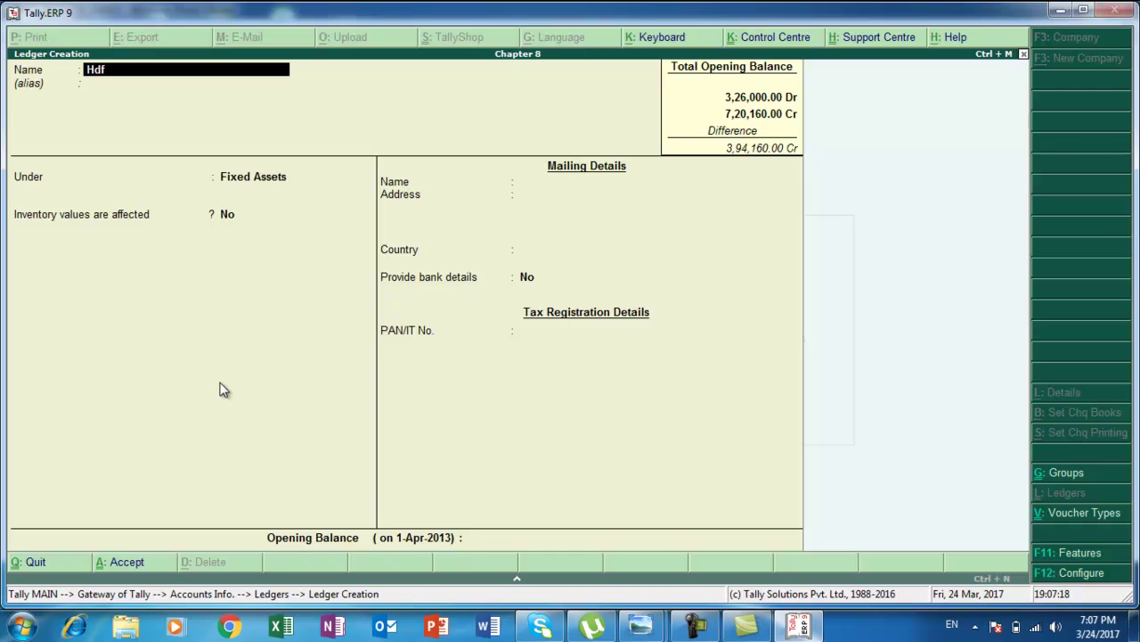
pyautogui.write('c Bank')
pyautogui.press('Return')
pyautogui.press('Return')
pyautogui.write('B')
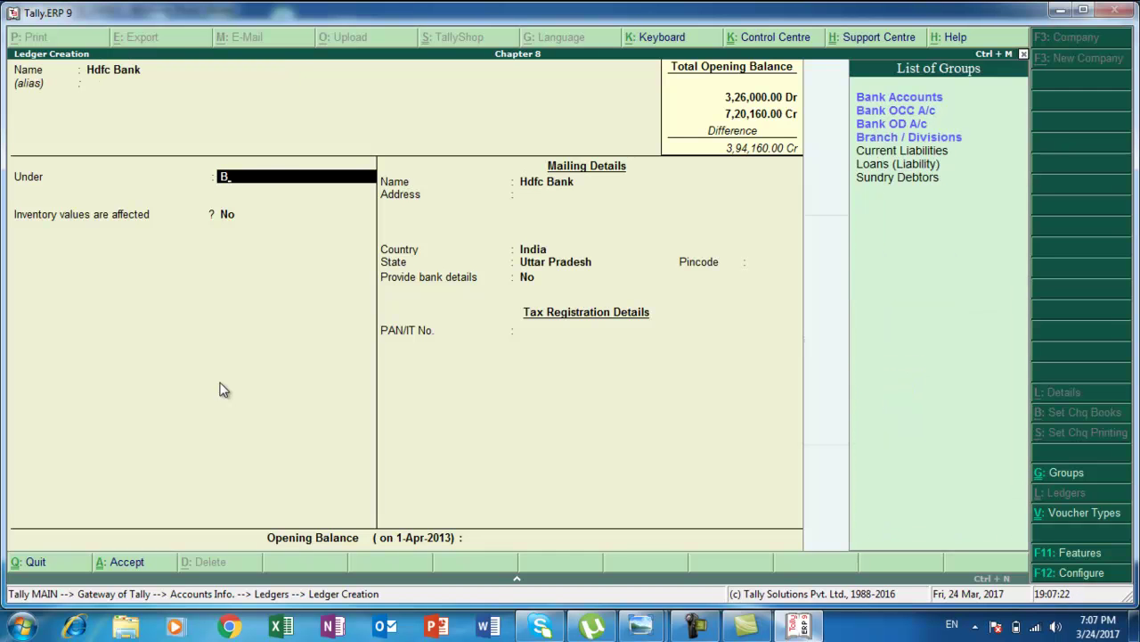
pyautogui.press('Return')
# Keep the Hdfc Bank ledger's default bank and mailing details, set its opening balance to 91000 and save it.
pyautogui.press('Return')
pyautogui.press('Return')
pyautogui.press('Return')
pyautogui.press('Return')
pyautogui.press('Return')
pyautogui.press('Return')
pyautogui.press('Return')
pyautogui.press('Return')
pyautogui.press('Return')
pyautogui.press('Return')
pyautogui.press('Return')
pyautogui.press('Return')
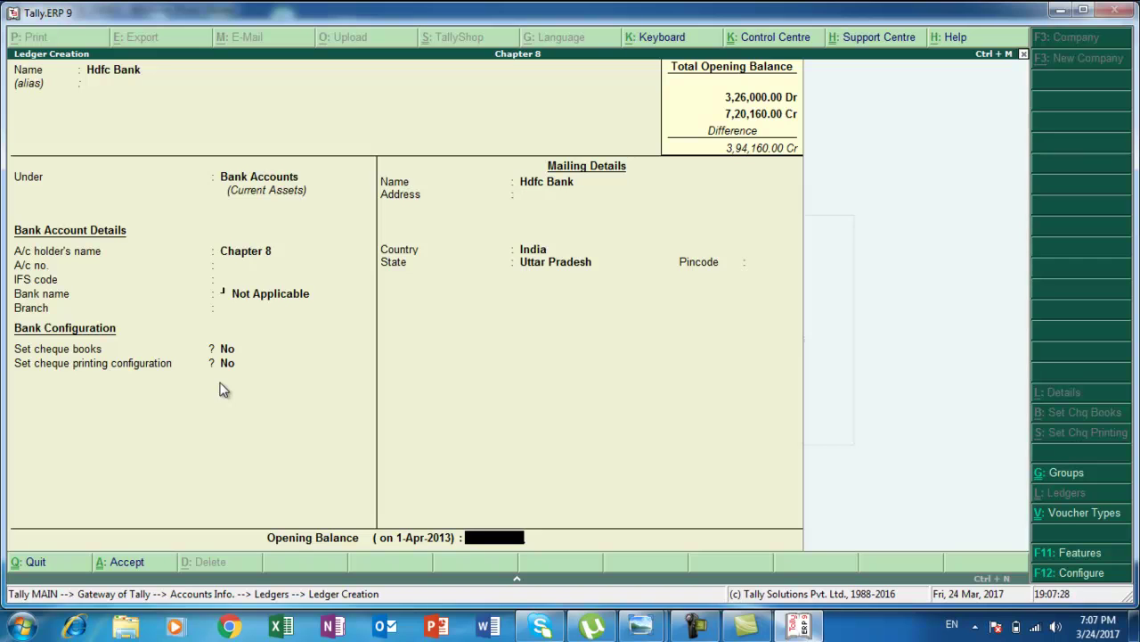
pyautogui.write('91000')
pyautogui.press('Return')
pyautogui.press('Return')
pyautogui.press('Return')
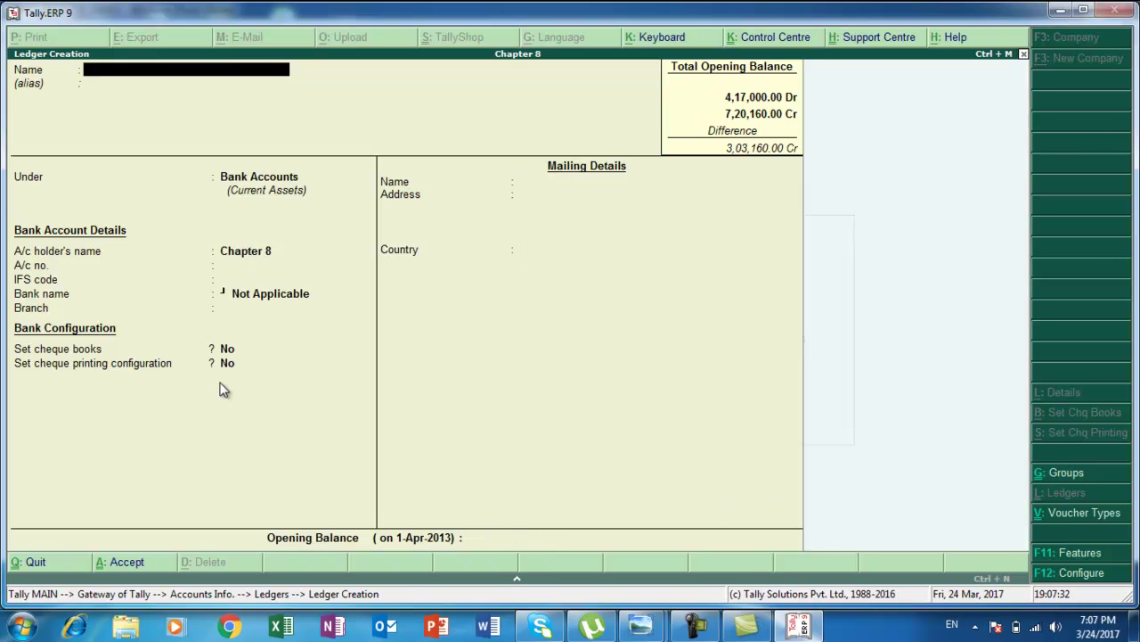
# Check the remaining assets in the exercise photo, leave ledger creation and open the predefined Cash ledger for alteration.
pyautogui.hotkey('alt', 'Tab')
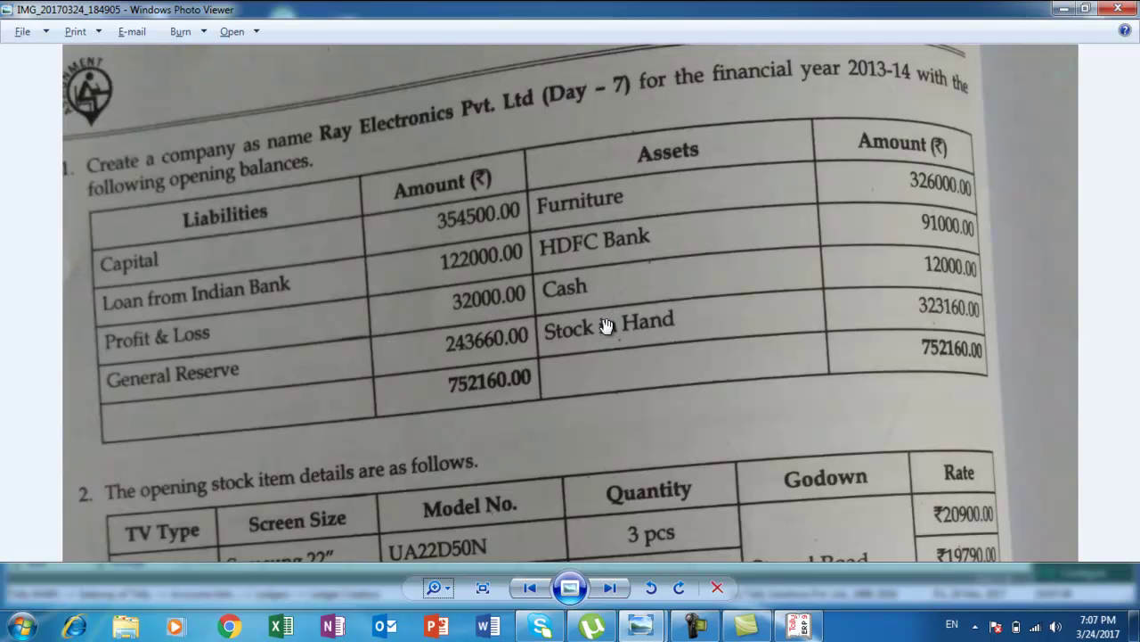
pyautogui.hotkey('alt', 'Tab')
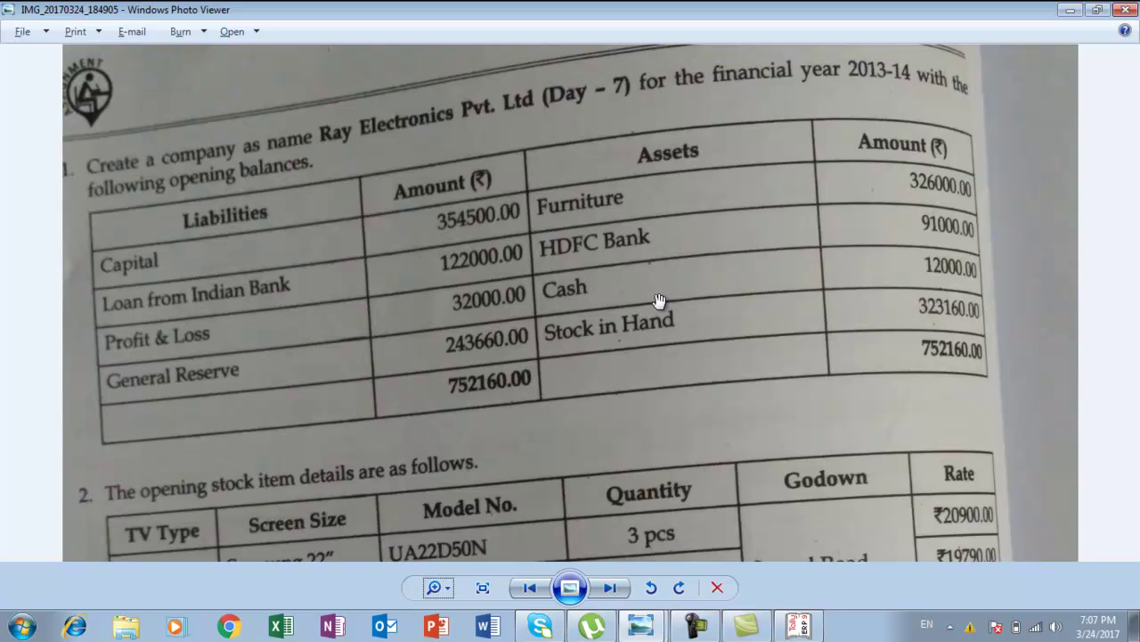
pyautogui.moveTo(736, 262); pyautogui.dragTo(665, 301)
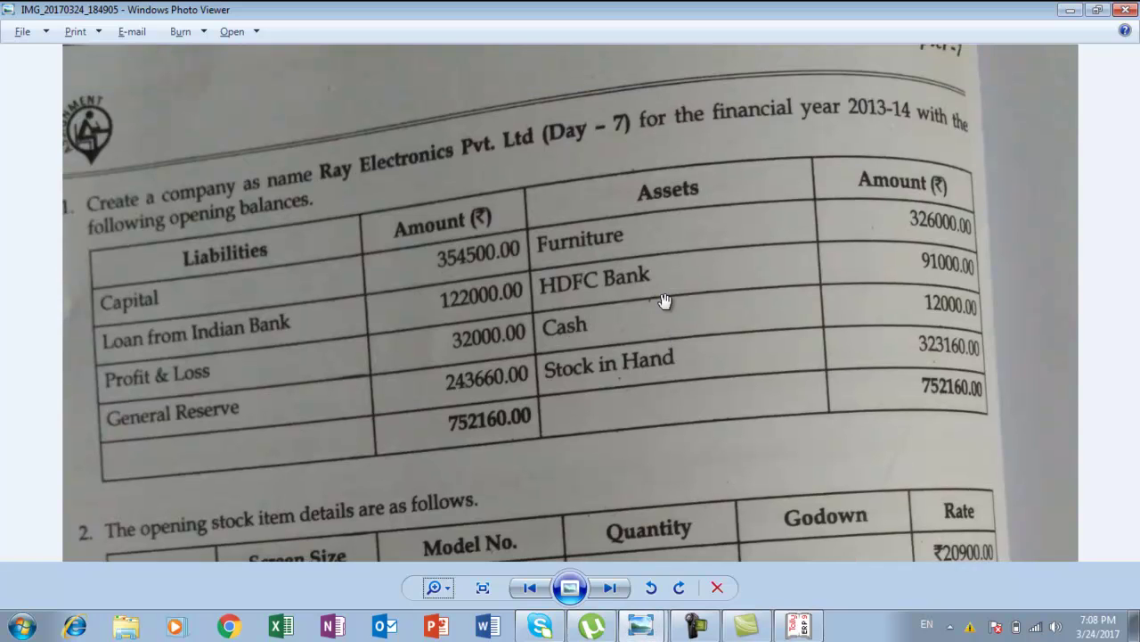
pyautogui.hotkey('alt', 'Tab')
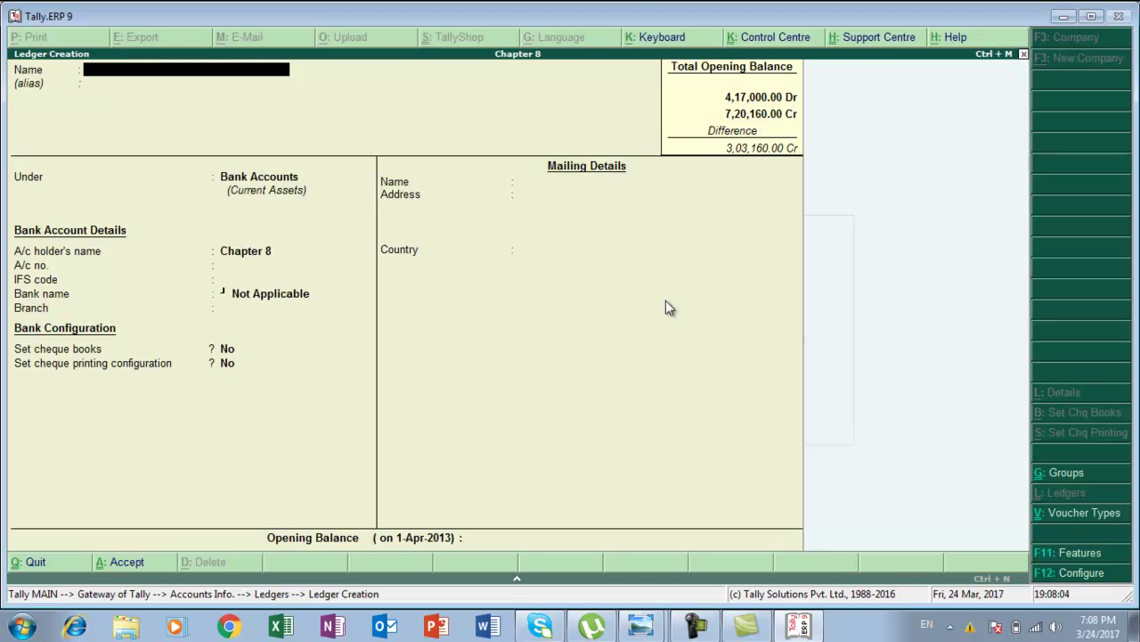
pyautogui.press('Escape')
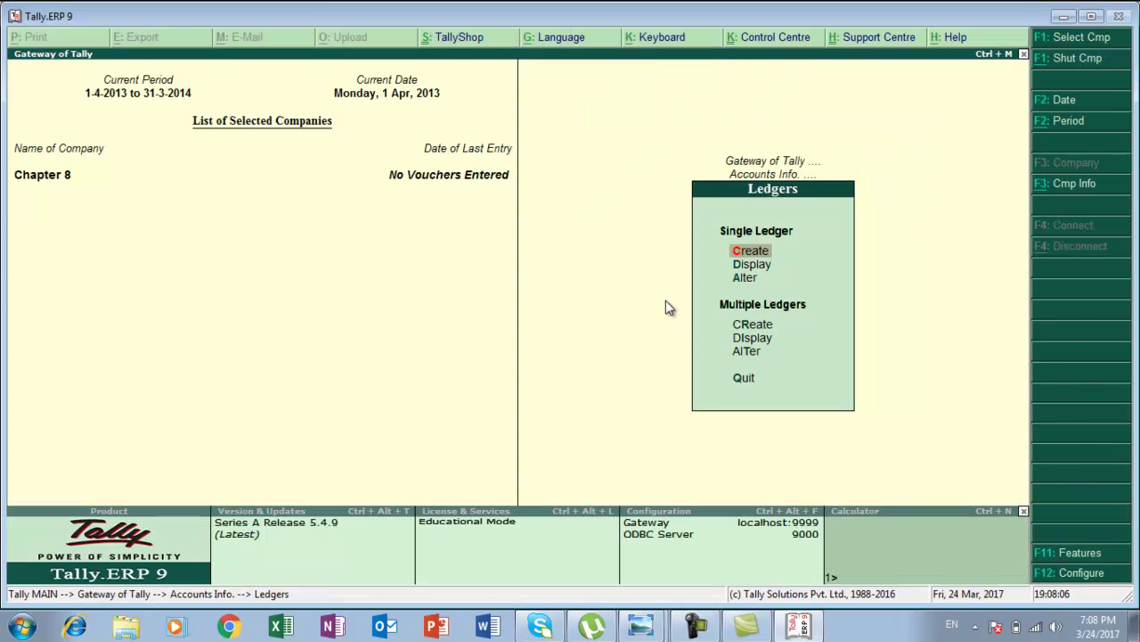
pyautogui.press('Down')
pyautogui.press('Down')
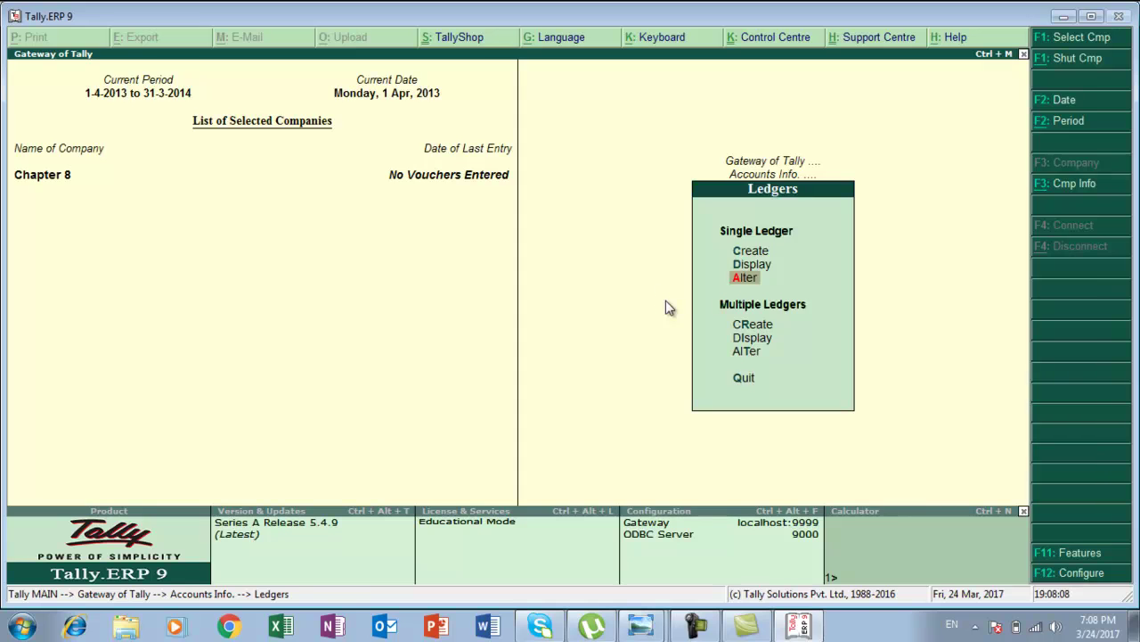
pyautogui.press('Return')
pyautogui.press('Down')
pyautogui.press('Return')
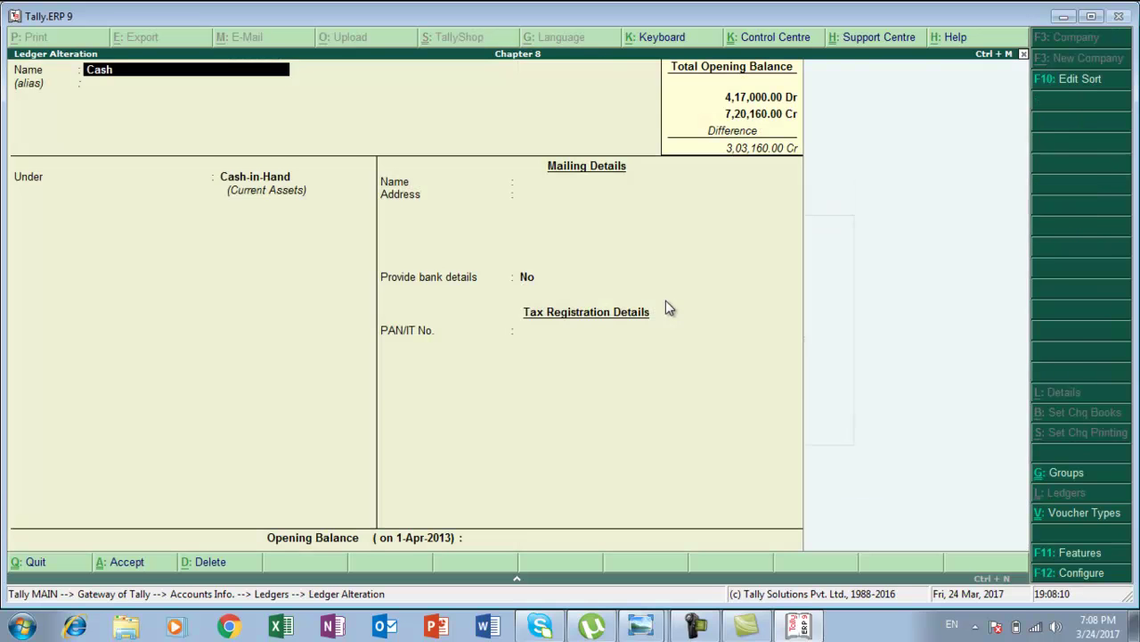
# Keep the Cash ledger's other details, set its opening balance to 12000 and save it.
pyautogui.press('Return')
pyautogui.press('Return')
pyautogui.press('Return')
pyautogui.press('Return')
pyautogui.press('Return')
pyautogui.press('Return')
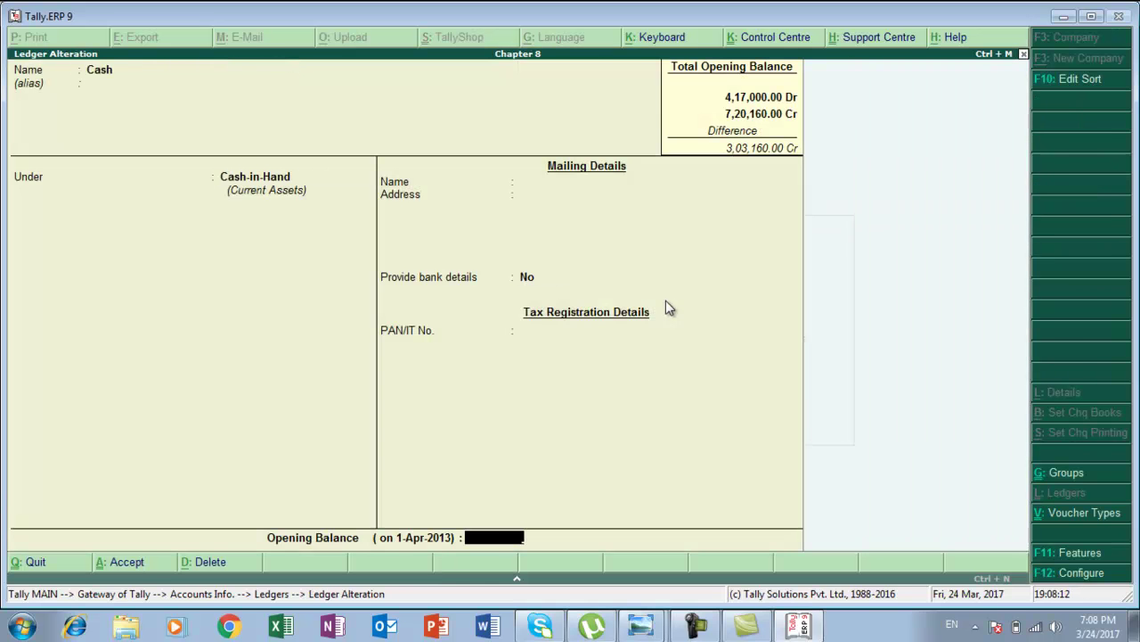
pyautogui.press('Return')
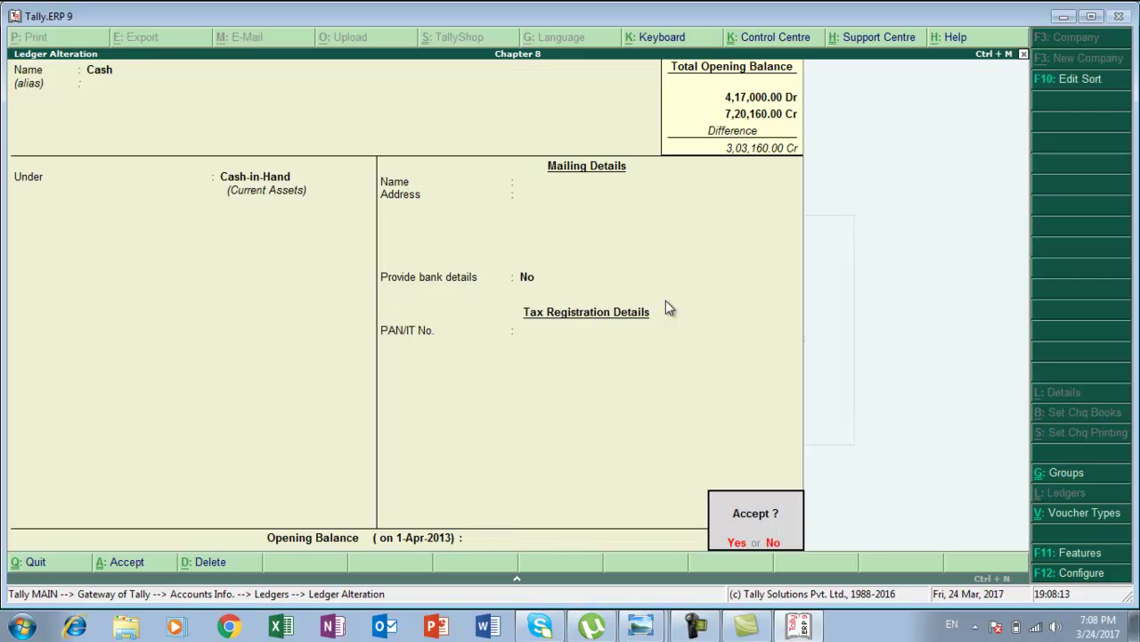
pyautogui.write('n12000')
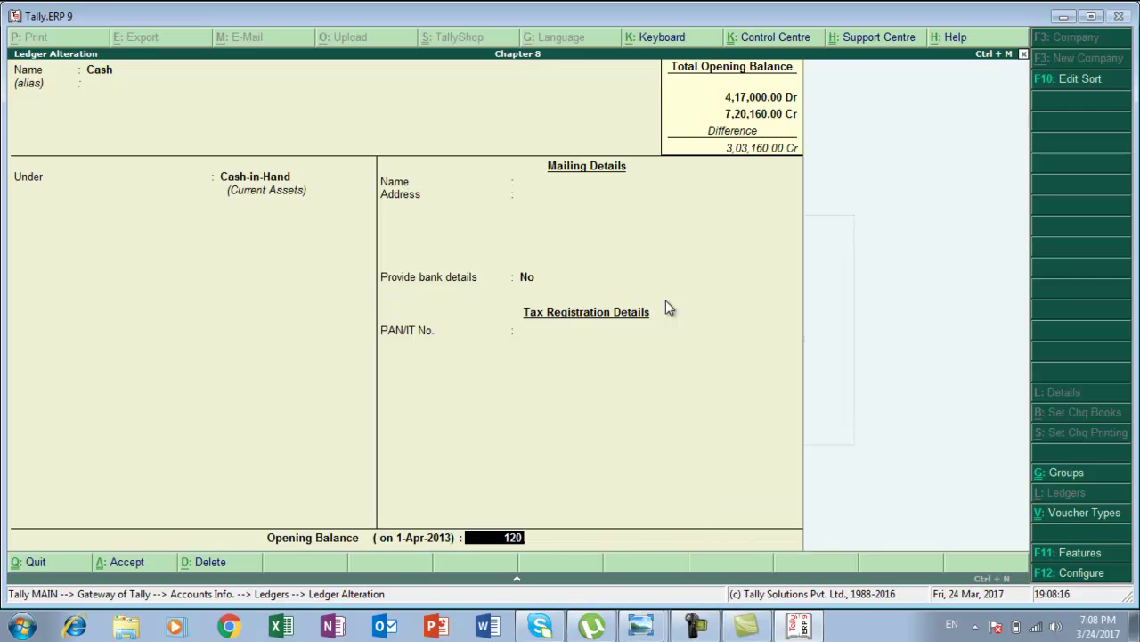
pyautogui.press('Return')
pyautogui.press('y')
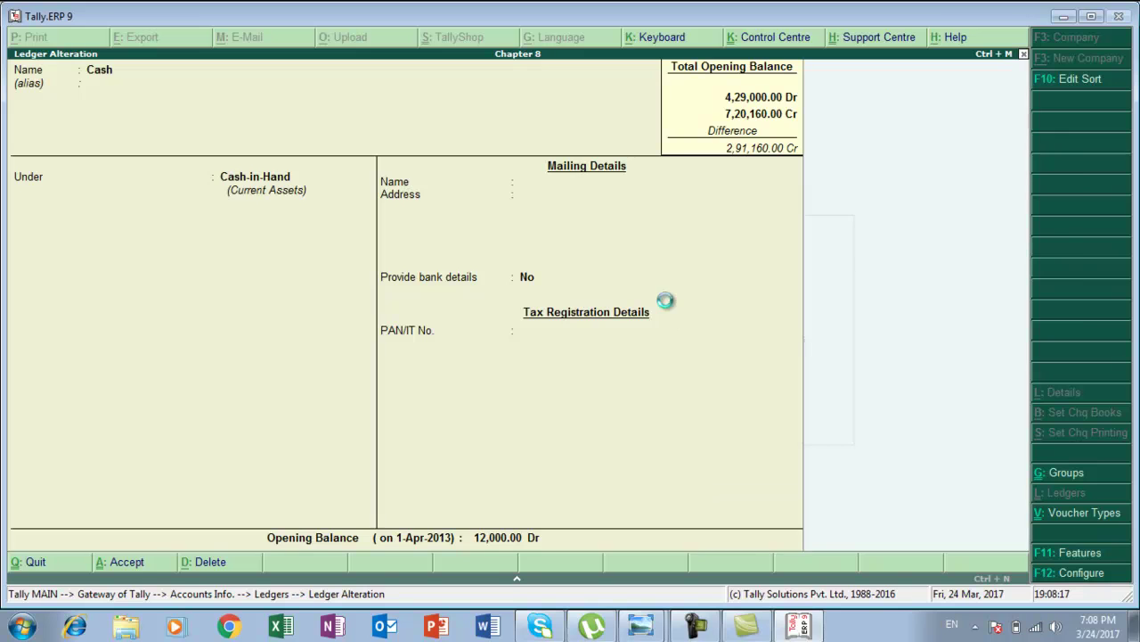
# Alter the predefined Profit & Loss A/c ledger by setting its opening balance to 32000, and save it.
pyautogui.press('Down')
pyautogui.press('Down')
pyautogui.press('Down')
pyautogui.press('Down')
pyautogui.press('Down')
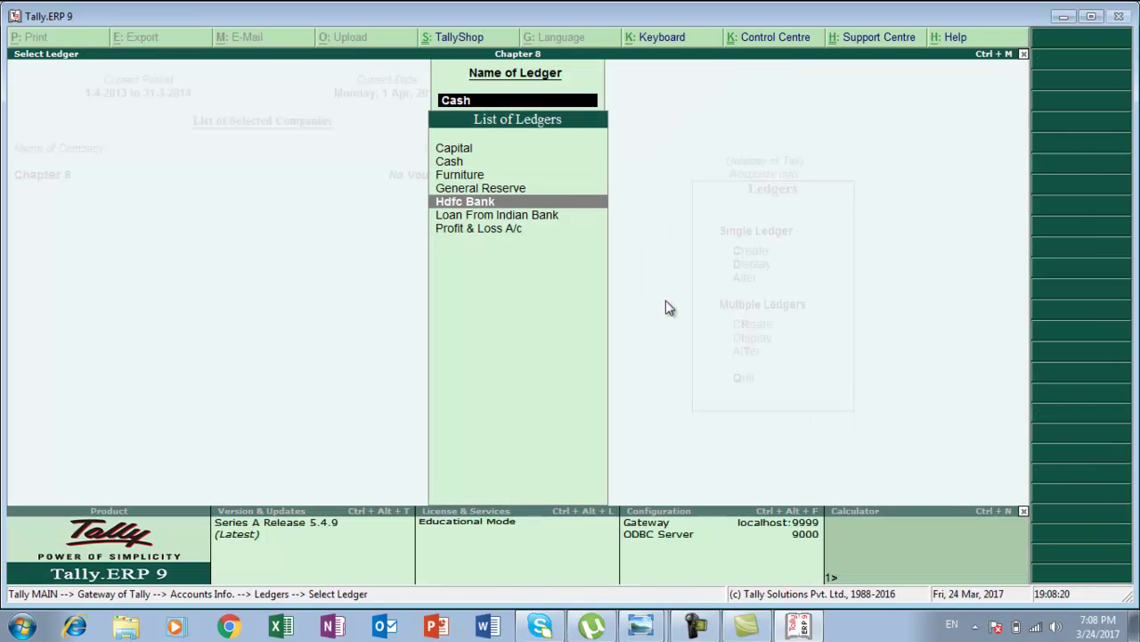
pyautogui.press('Return')
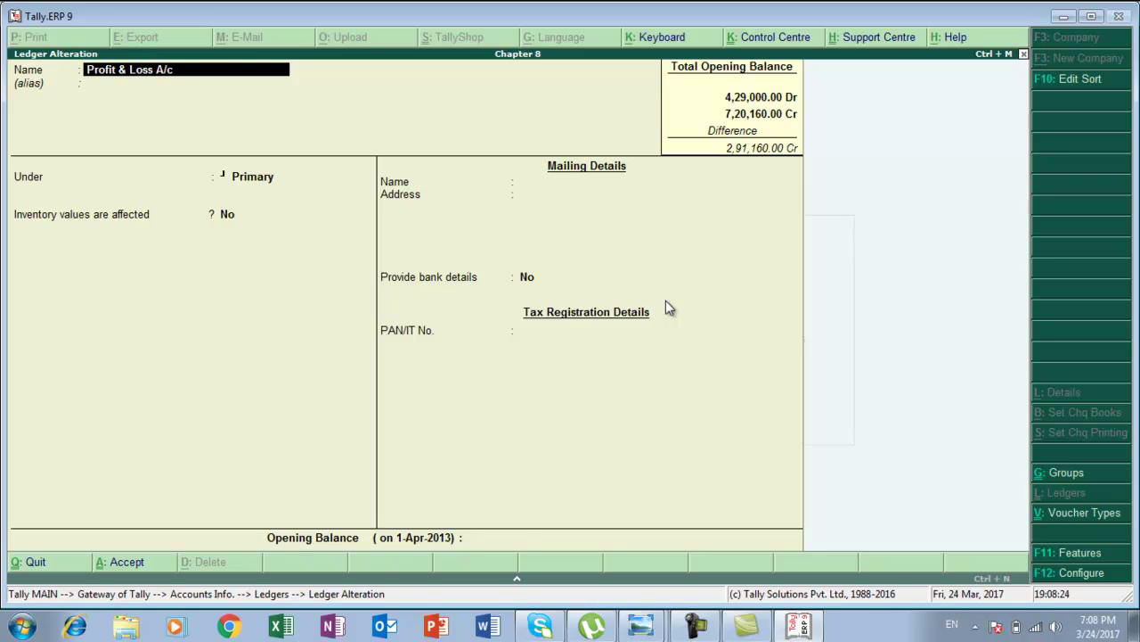
pyautogui.press('Return')
pyautogui.press('Return')
pyautogui.press('Return')
pyautogui.press('Return')
pyautogui.write('32000')
pyautogui.press('Return')
pyautogui.press('Return')
pyautogui.press('Return')
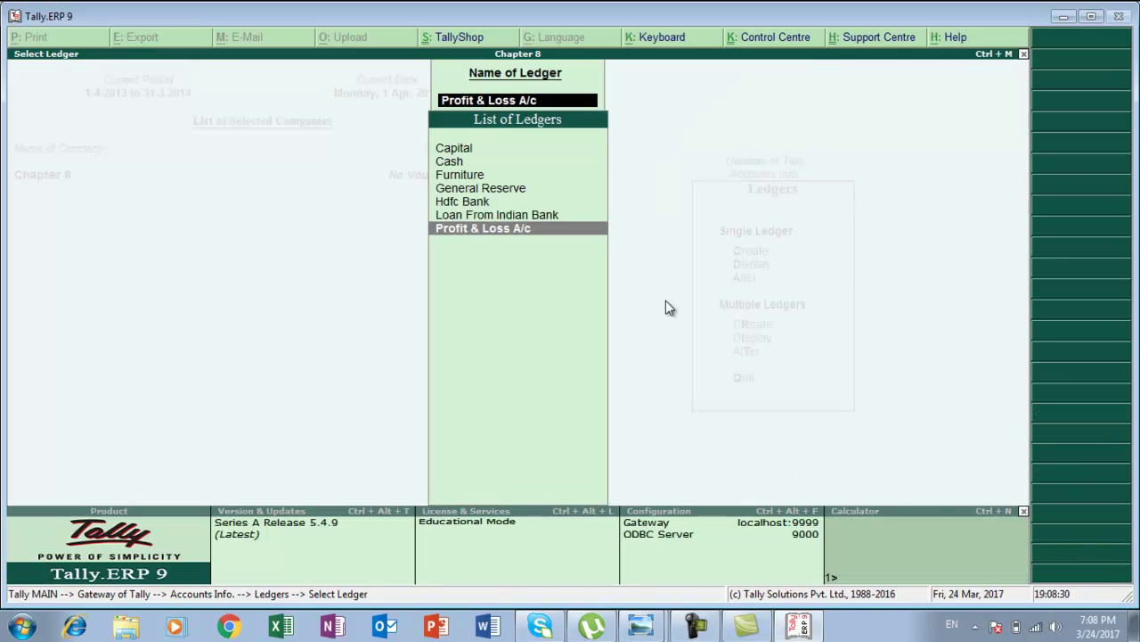
# Leave ledger alteration, examine the opening stock item details in the exercise photo and return to the Gateway of Tally.
pyautogui.press('Escape')
pyautogui.press('Escape')
pyautogui.press('Escape')
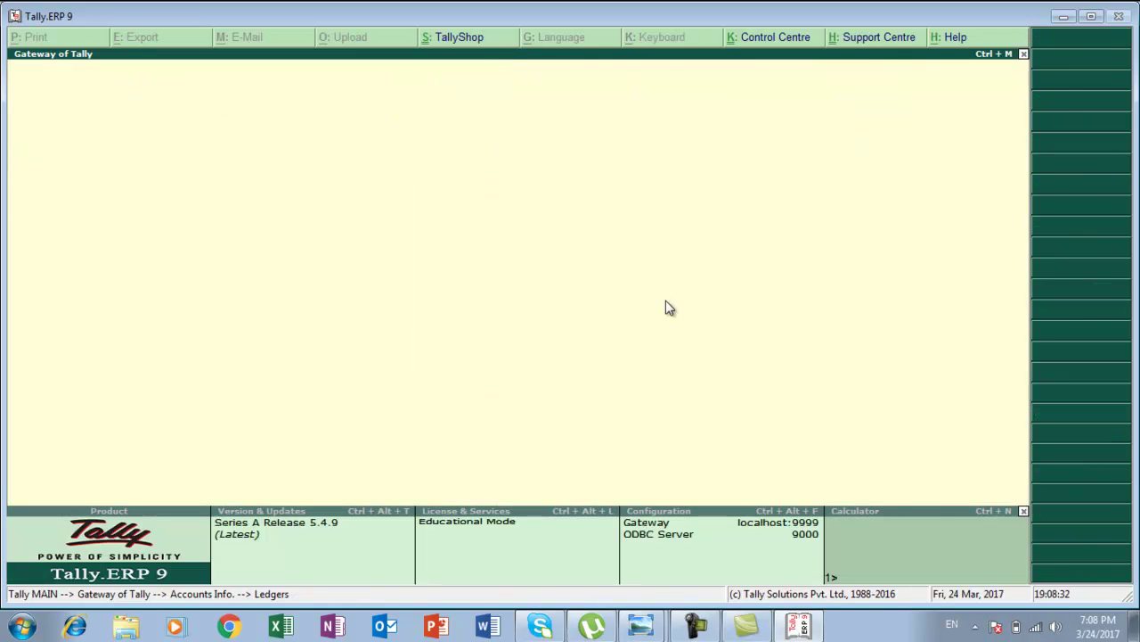
pyautogui.hotkey('alt', 'Tab')
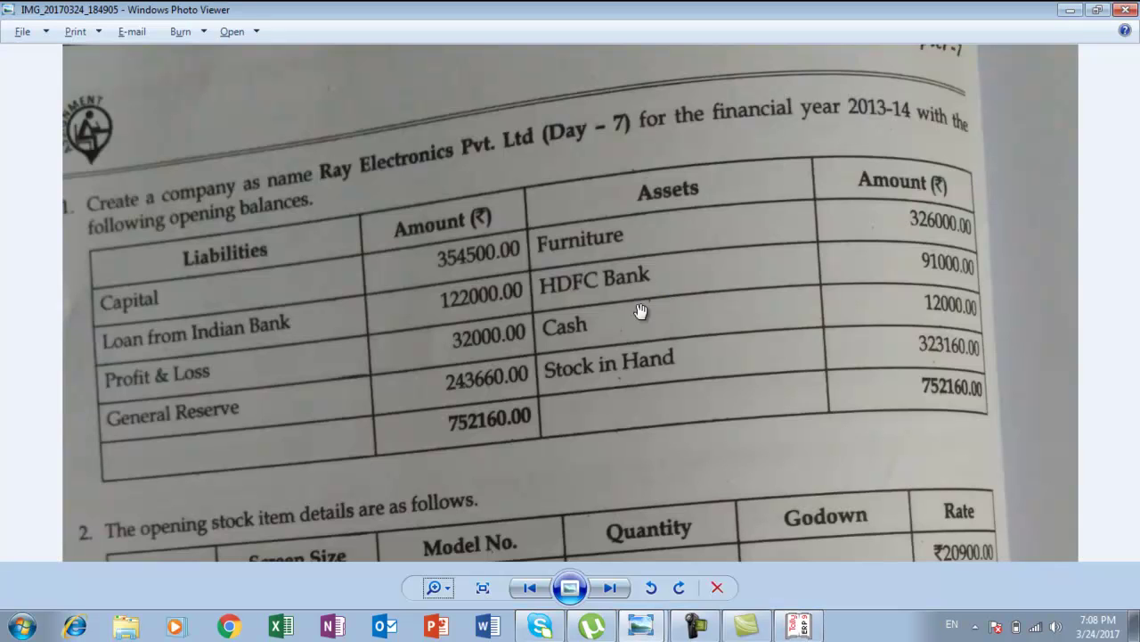
pyautogui.moveTo(607, 341); pyautogui.dragTo(646, 61)
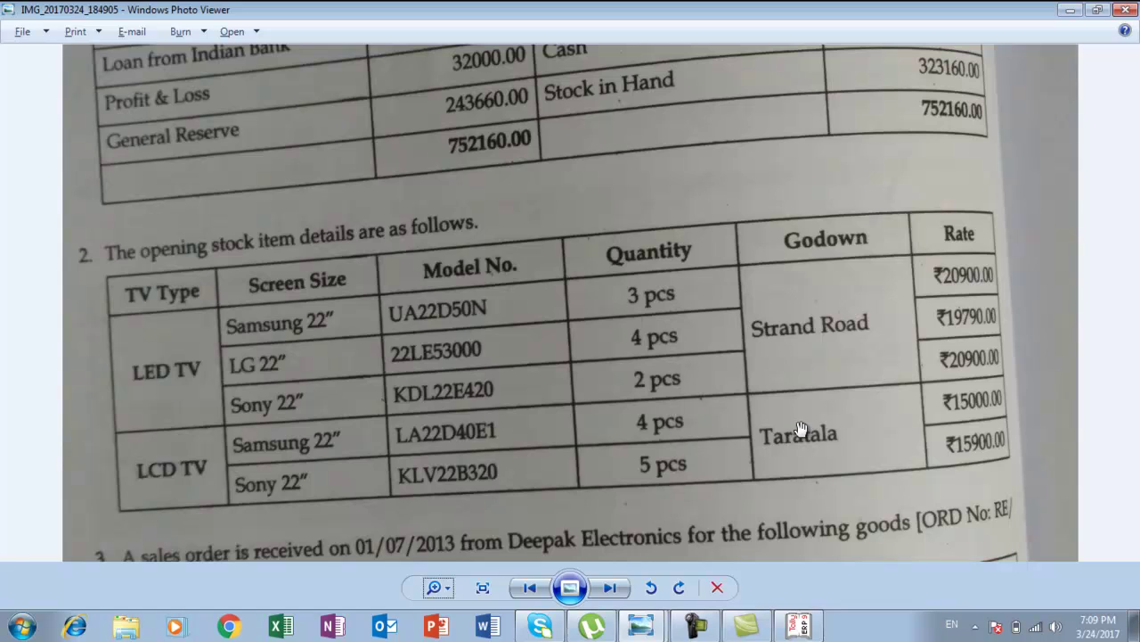
pyautogui.hotkey('alt', 'Tab')
pyautogui.press('Escape')
pyautogui.press('Escape')
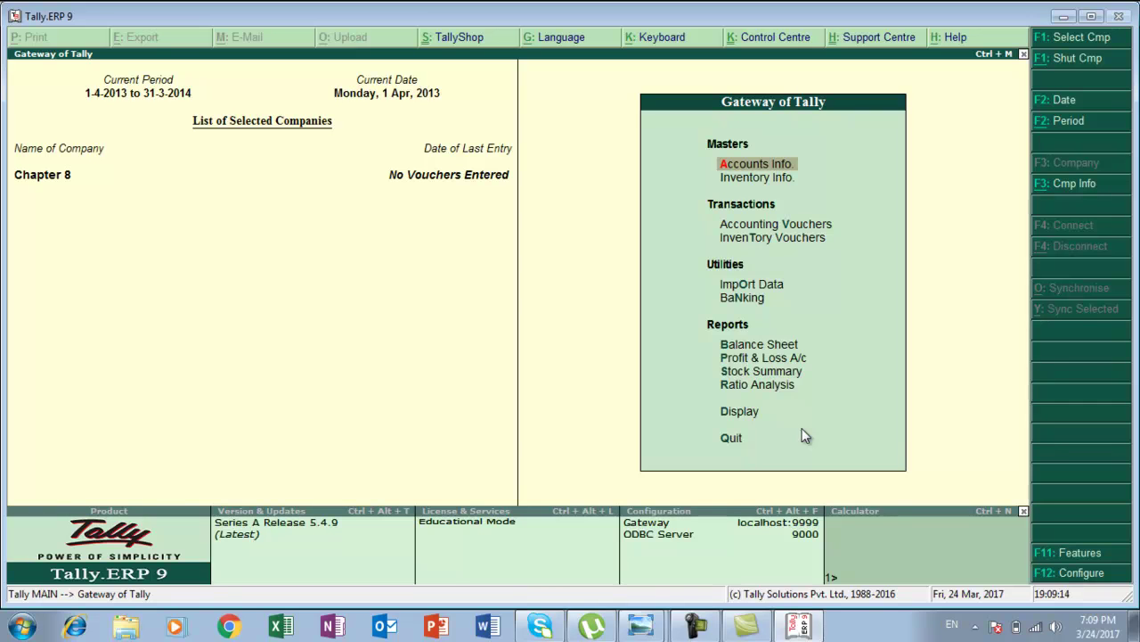
# Enable maintaining multiple godowns in the company's inventory features.
pyautogui.press('F11')
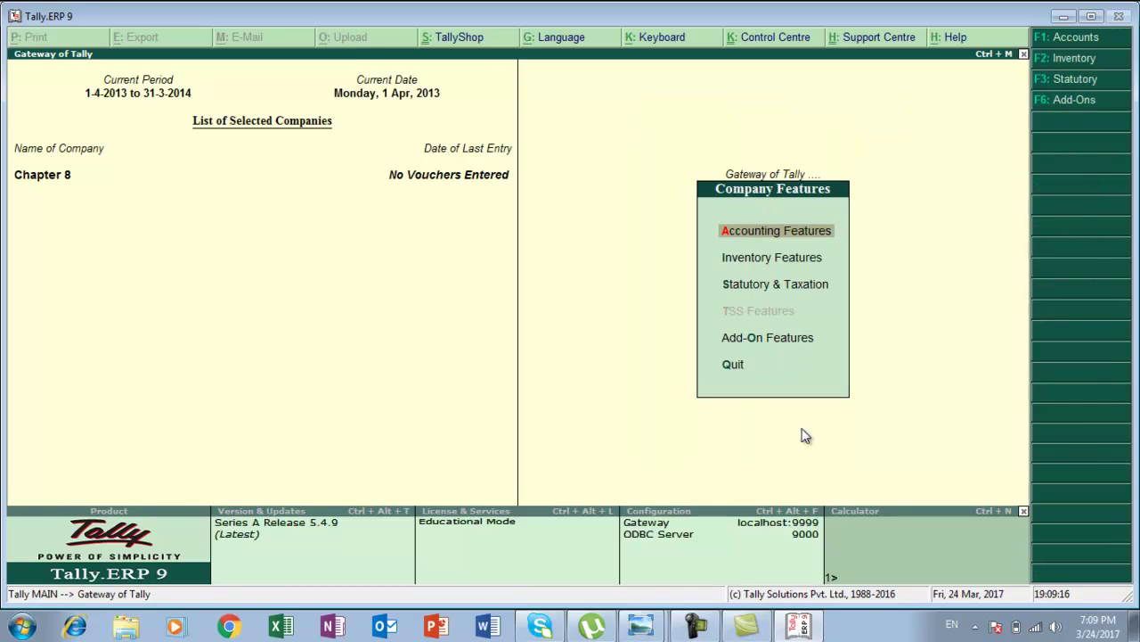
pyautogui.press('Down')
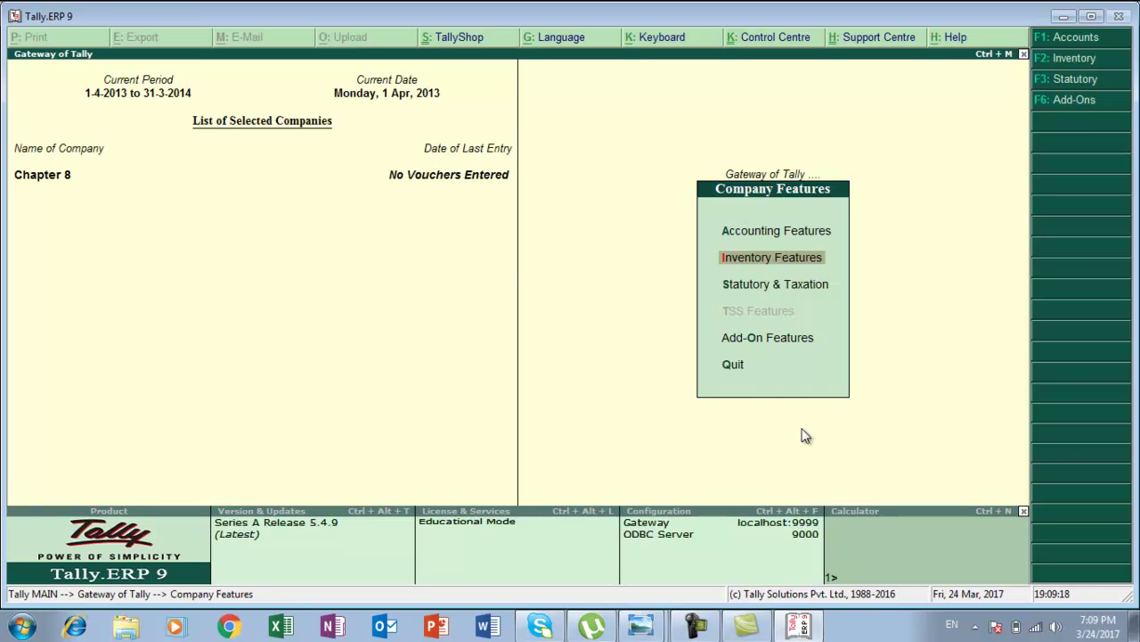
pyautogui.press('Return')
pyautogui.press('Return')
pyautogui.press('Return')
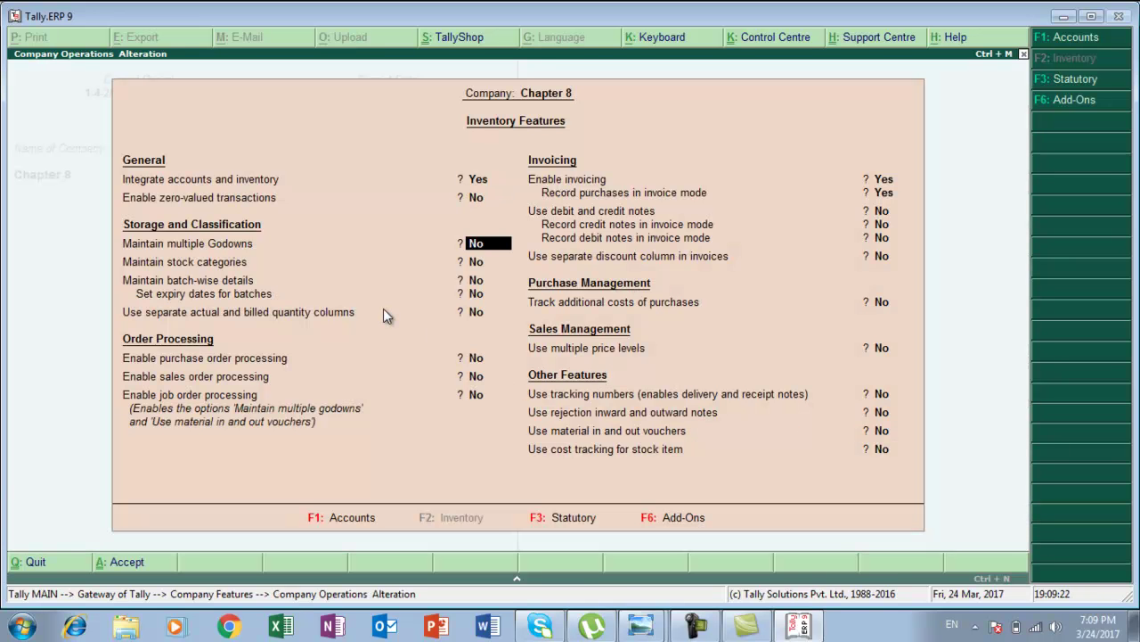
pyautogui.write('y')
# Keep the remaining inventory features at their defaults, save them and return to the Gateway of Tally.
pyautogui.press('Return')
pyautogui.press('Return')
pyautogui.press('Return')
pyautogui.press('Return')
pyautogui.press('Return')
pyautogui.press('Return')
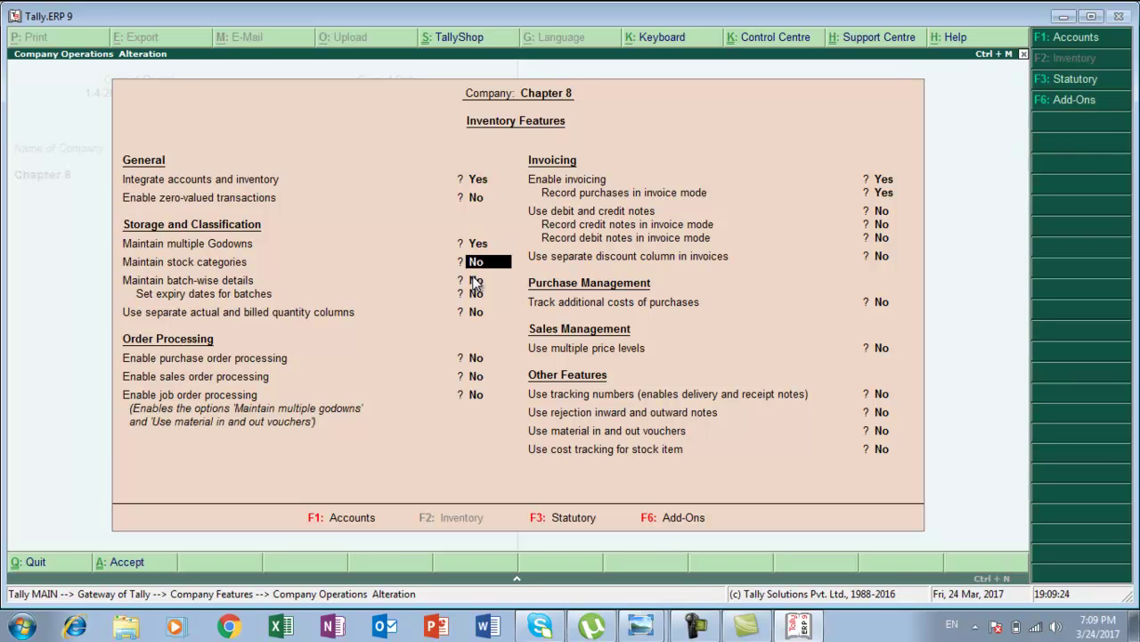
pyautogui.press('Return')
pyautogui.press('Return')
pyautogui.press('Return')
pyautogui.press('Return')
pyautogui.press('Return')
pyautogui.press('Return')
pyautogui.press('Return')
pyautogui.press('Return')
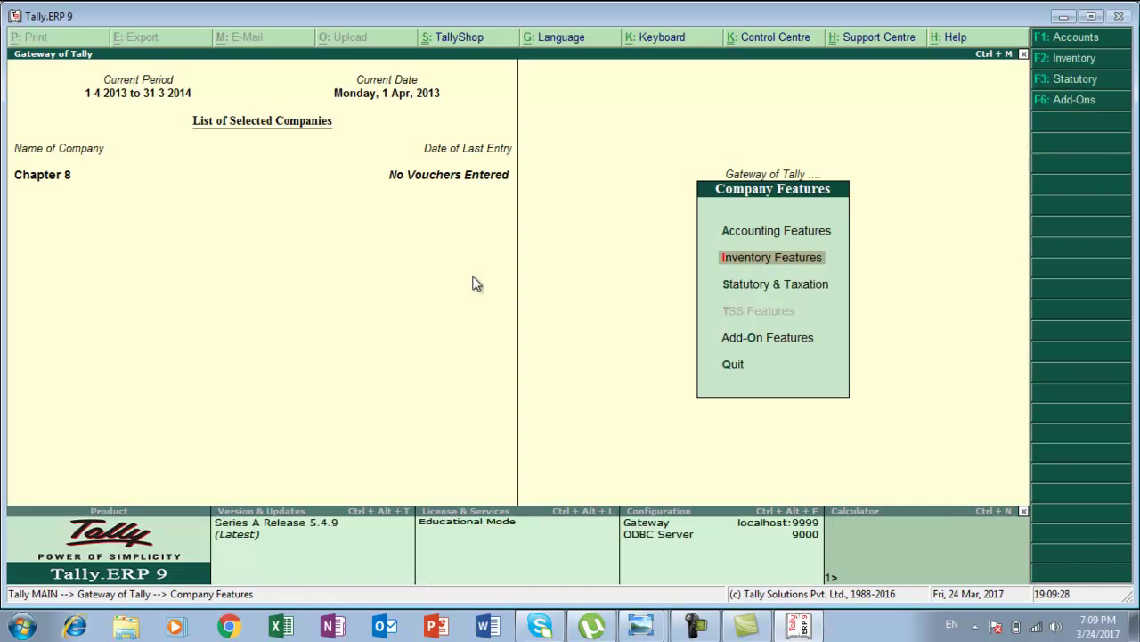
pyautogui.press('Escape')
pyautogui.press('Escape')
pyautogui.press('n')
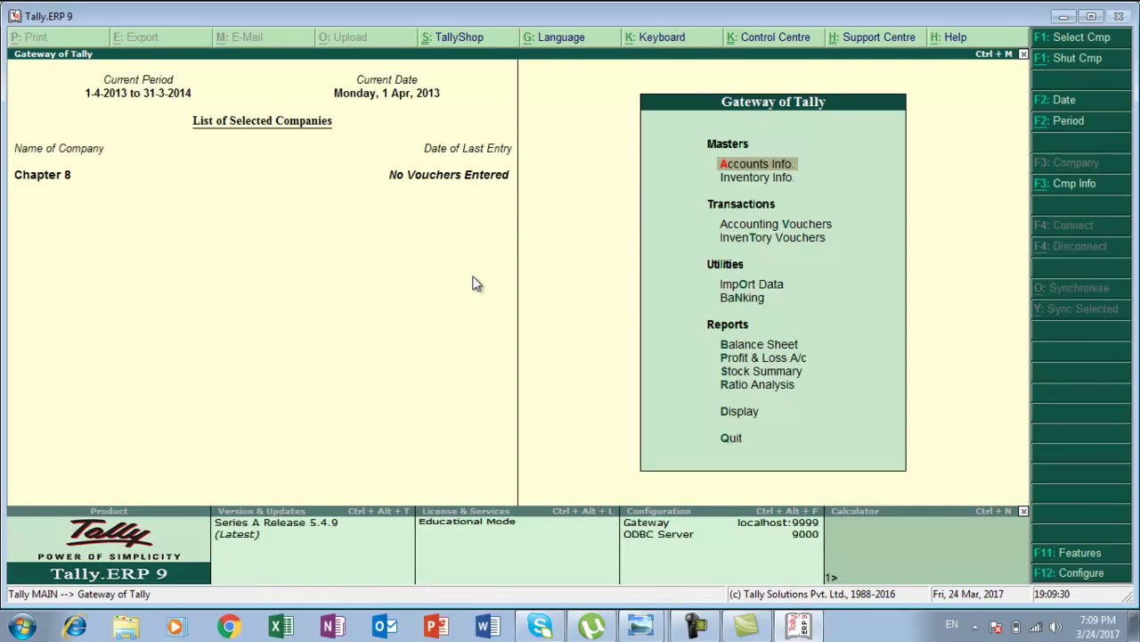
# Start a single stock item named Ua22d50n, taking the model number from the exercise photo.
pyautogui.press('Down')
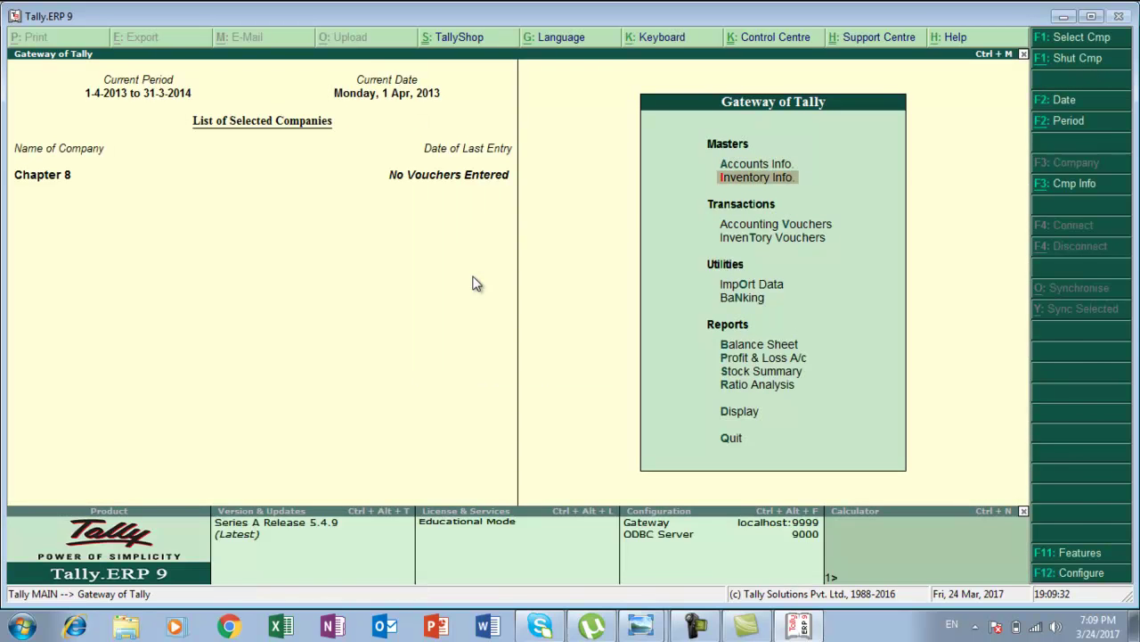
pyautogui.press('Return')
pyautogui.press('Down')
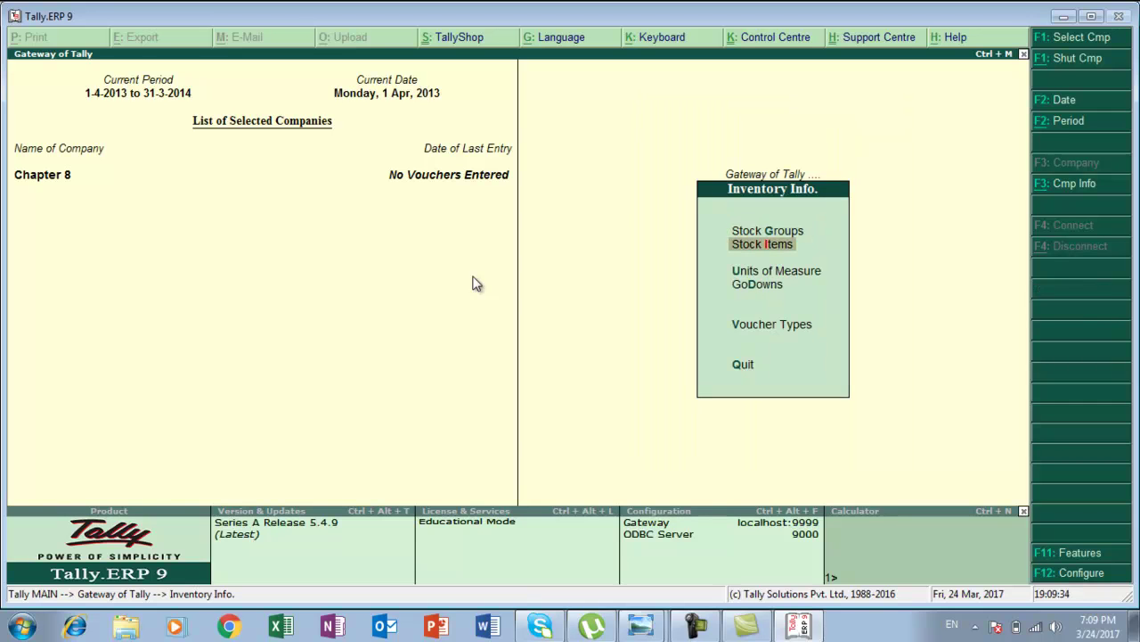
pyautogui.press('Return')
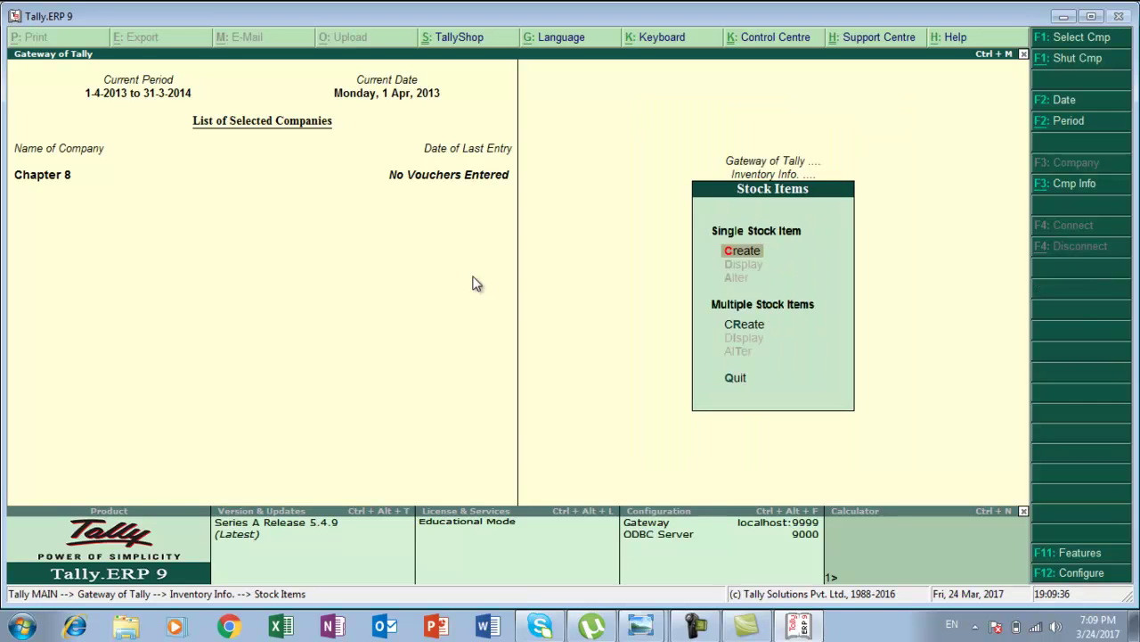
pyautogui.press('Return')
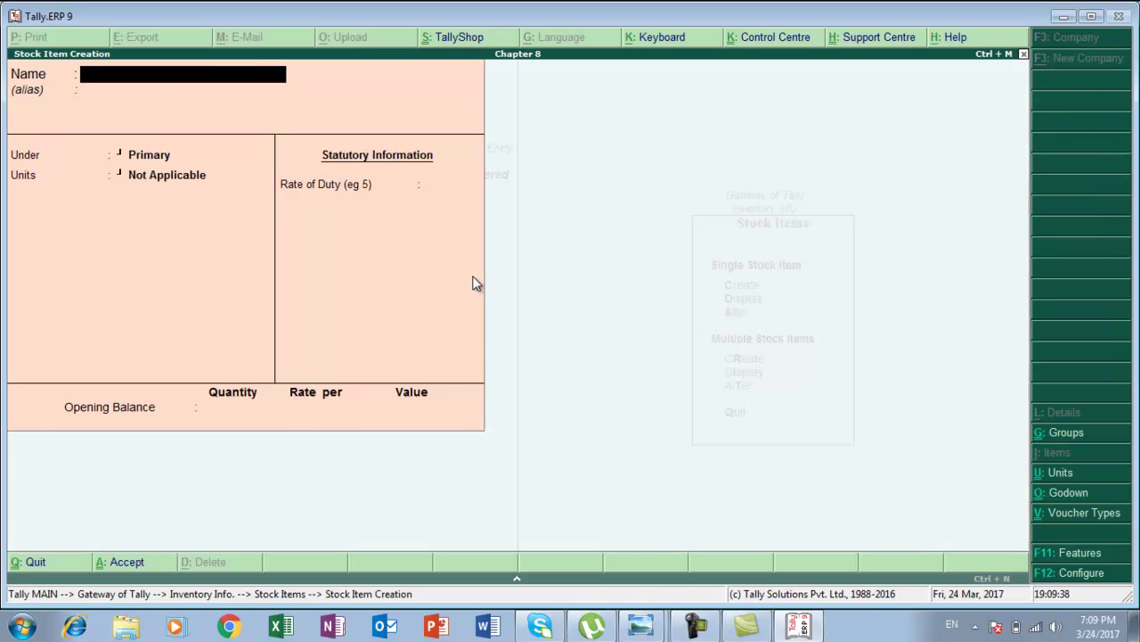
pyautogui.hotkey('alt', 'Tab')
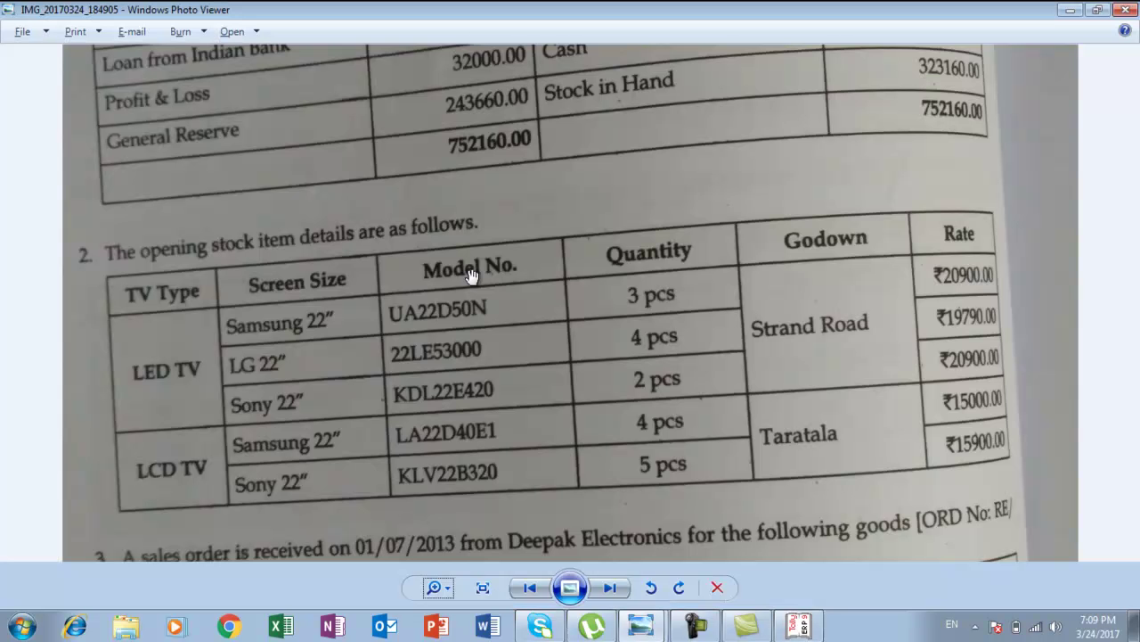
pyautogui.hotkey('alt', 'Tab')
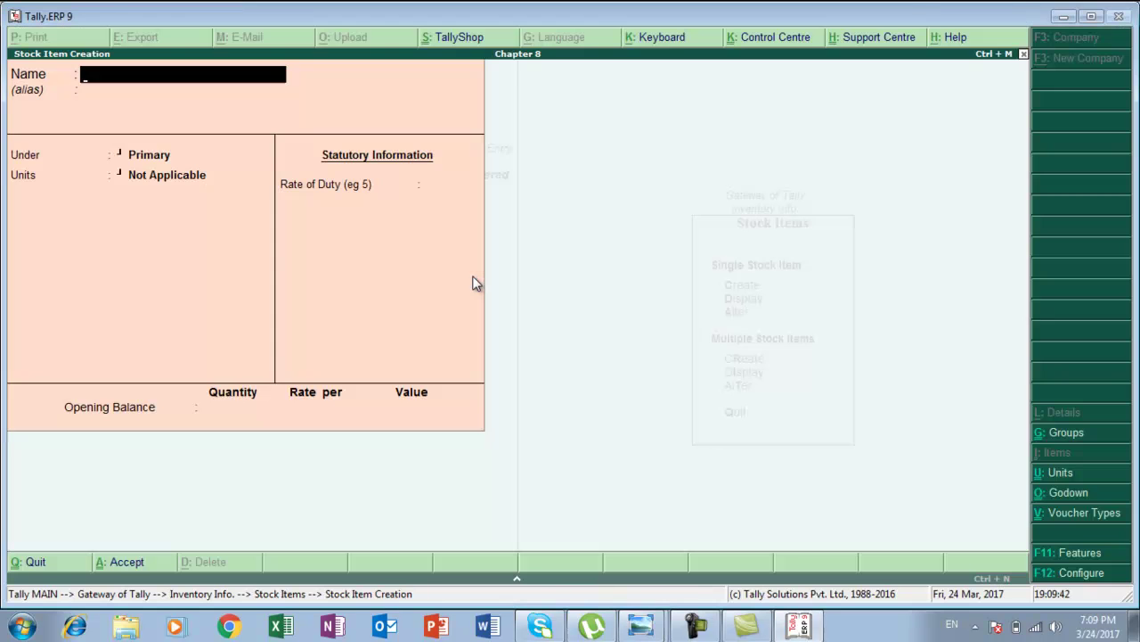
pyautogui.write('Ua22d50n')
pyautogui.press('Return')
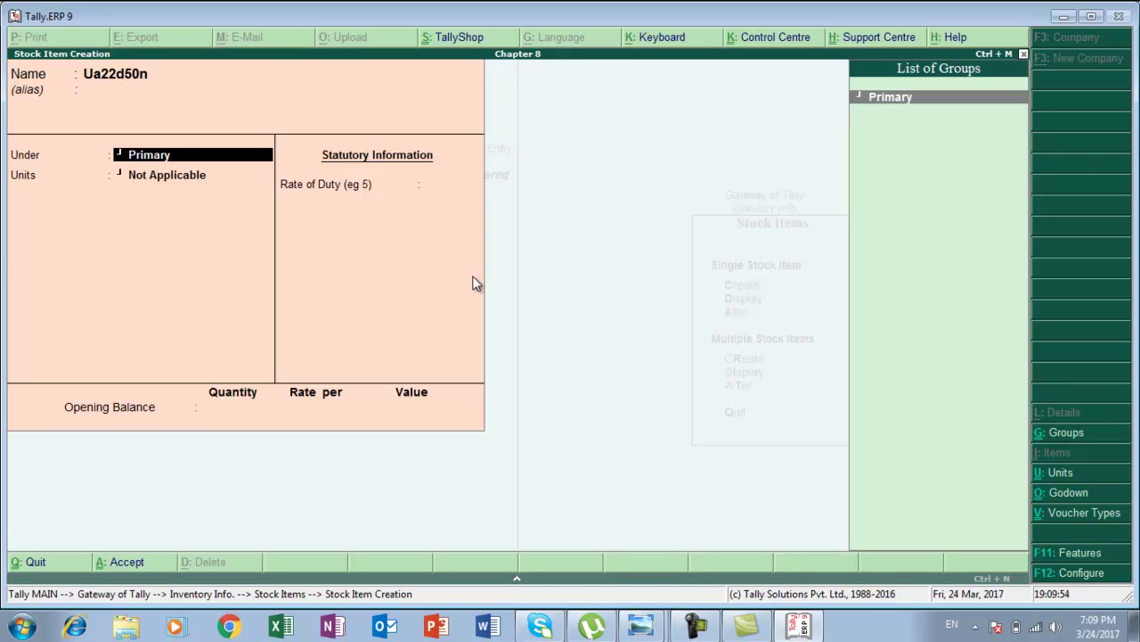
# Begin a new stock group named Samsung 22" Led for the Ua22d50n stock item.
pyautogui.hotkey('alt', 'c')
pyautogui.write('Samsung 22" Led')
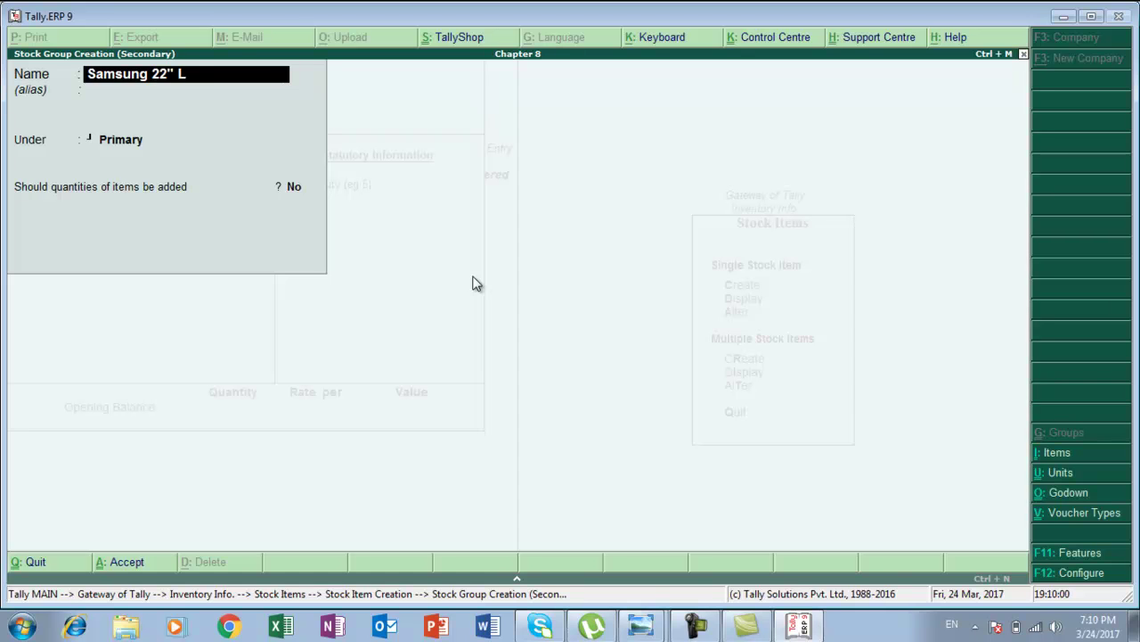
pyautogui.press('Return')
pyautogui.press('Return')
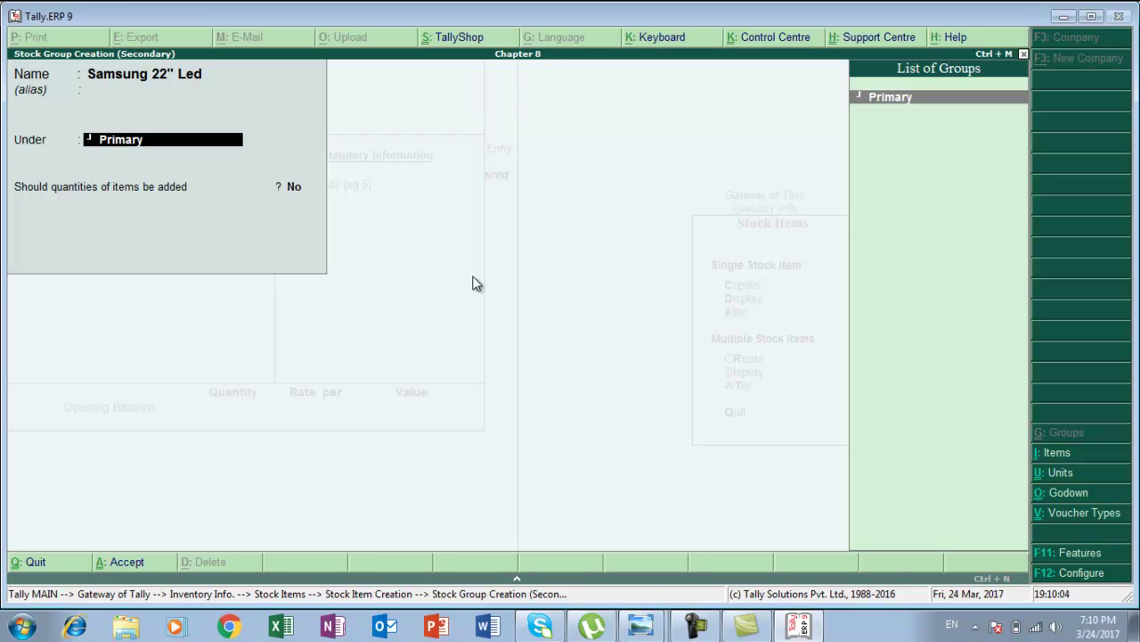
# Create the parent stock group Led Tv under Primary with item quantities added, and save the Samsung 22" Led group.
pyautogui.press('BackSpace')
pyautogui.press('BackSpace')
pyautogui.write('Led Tv')
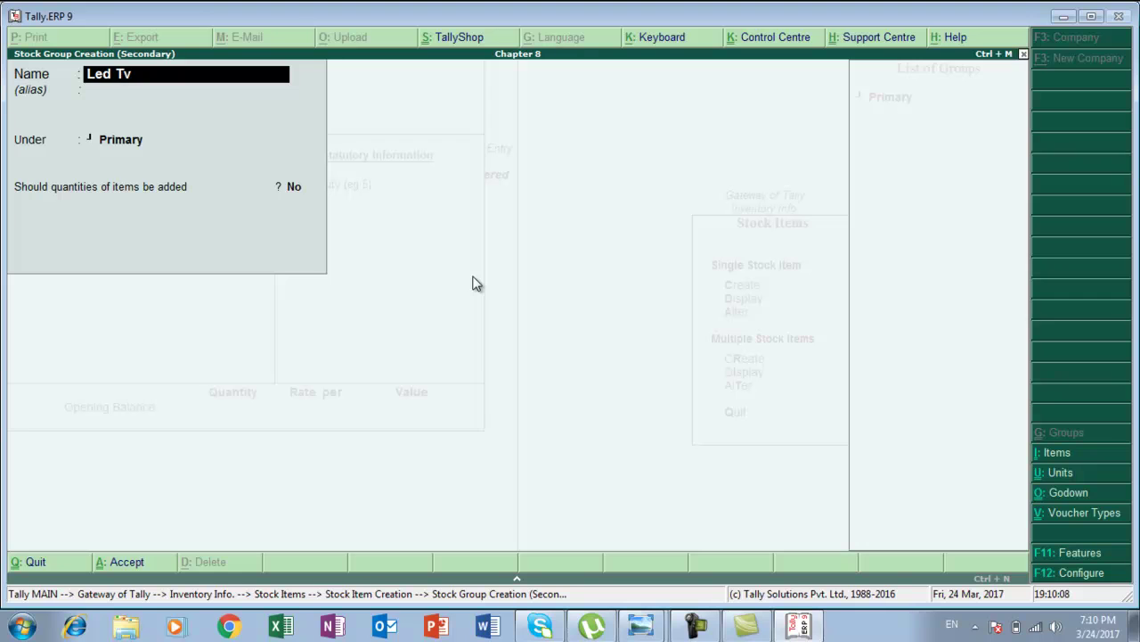
pyautogui.press('Return')
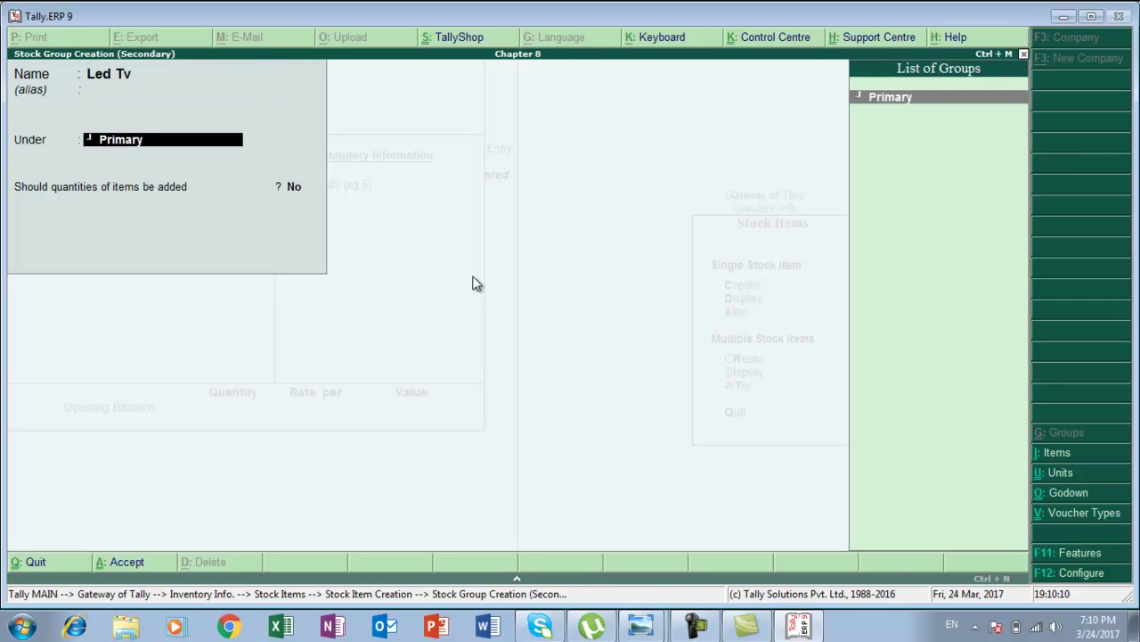
pyautogui.press('Return')
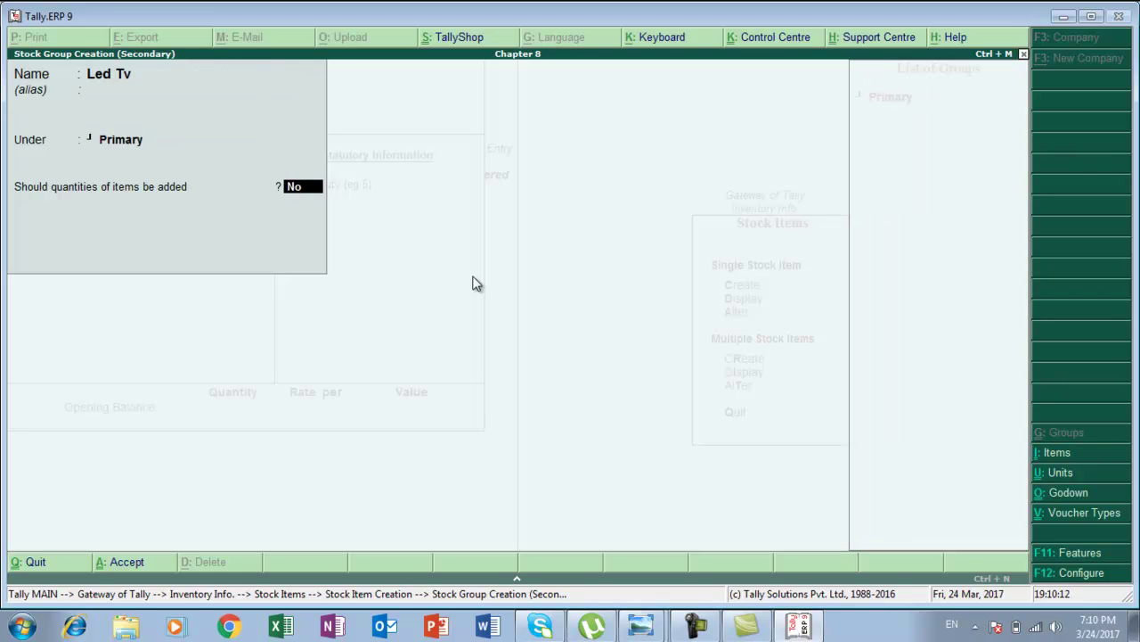
pyautogui.write('y')
pyautogui.press('Return')
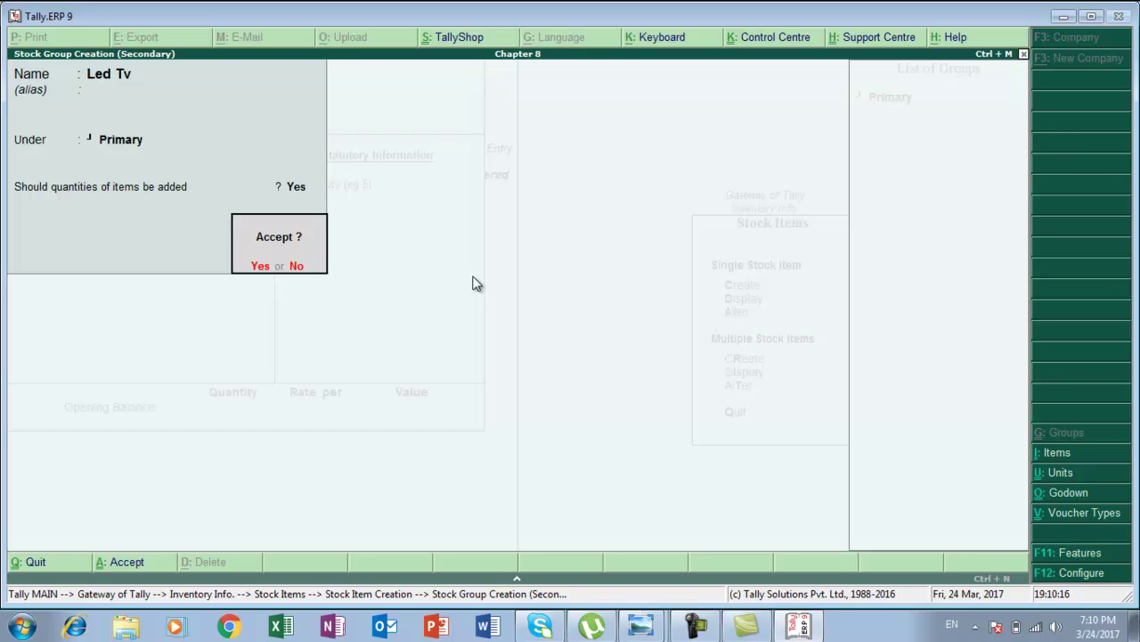
pyautogui.press('Return')
pyautogui.press('Return')
pyautogui.press('Return')
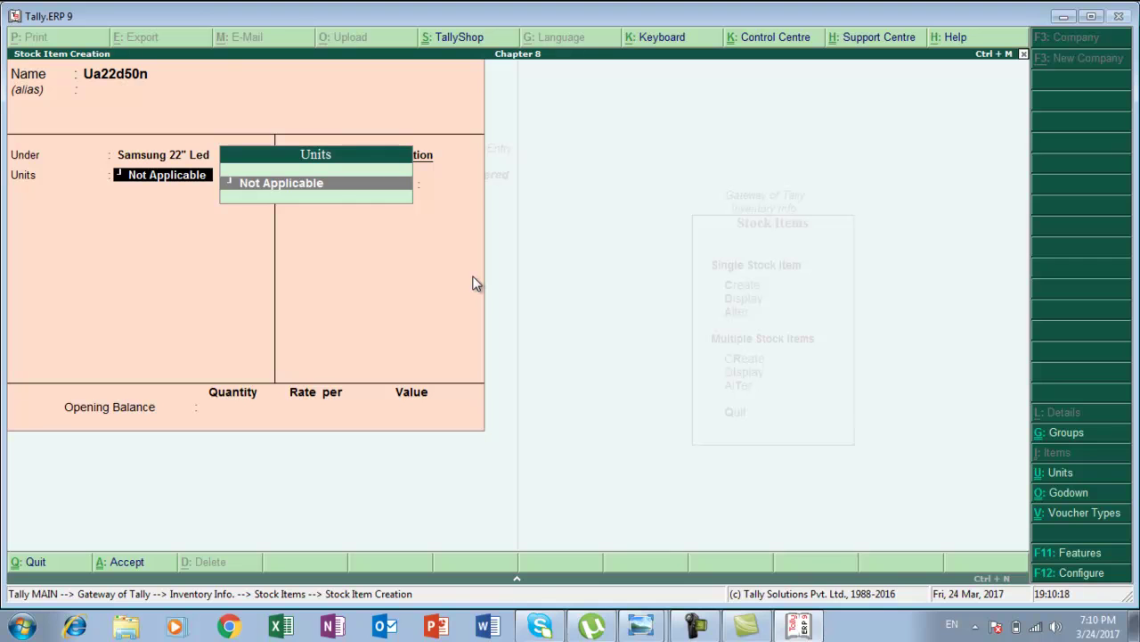
# Create a simple unit with symbol pcs and 0 decimal places, assign it to Ua22d50n and keep the duty rate at 0.
pyautogui.hotkey('alt', 'c')
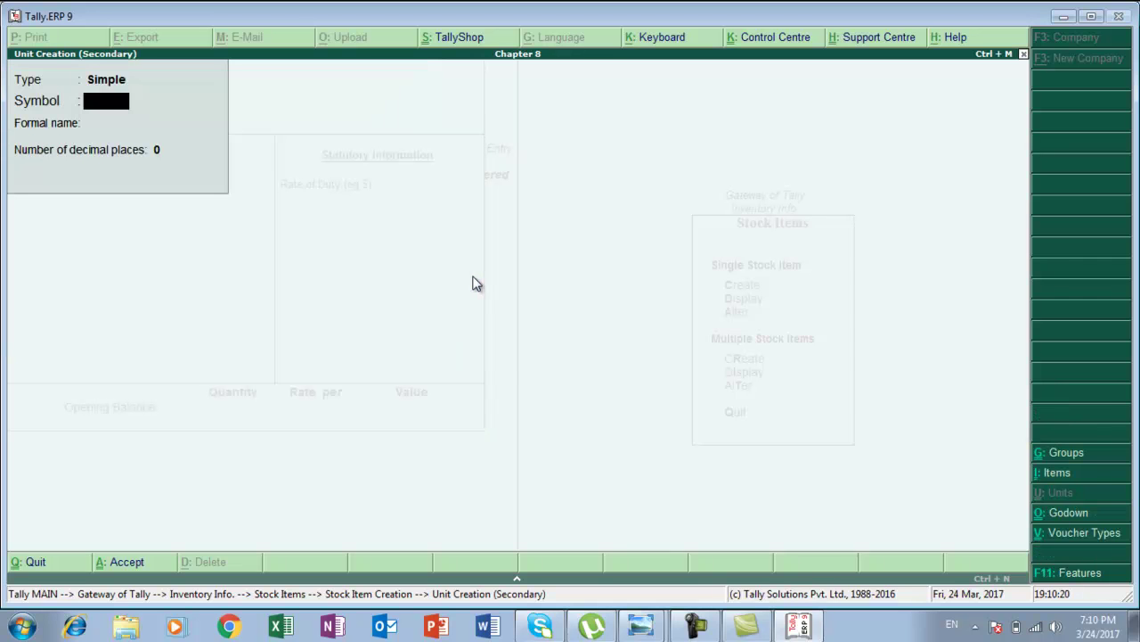
pyautogui.write('pcs')
pyautogui.press('Return')
pyautogui.press('Return')
pyautogui.press('Return')
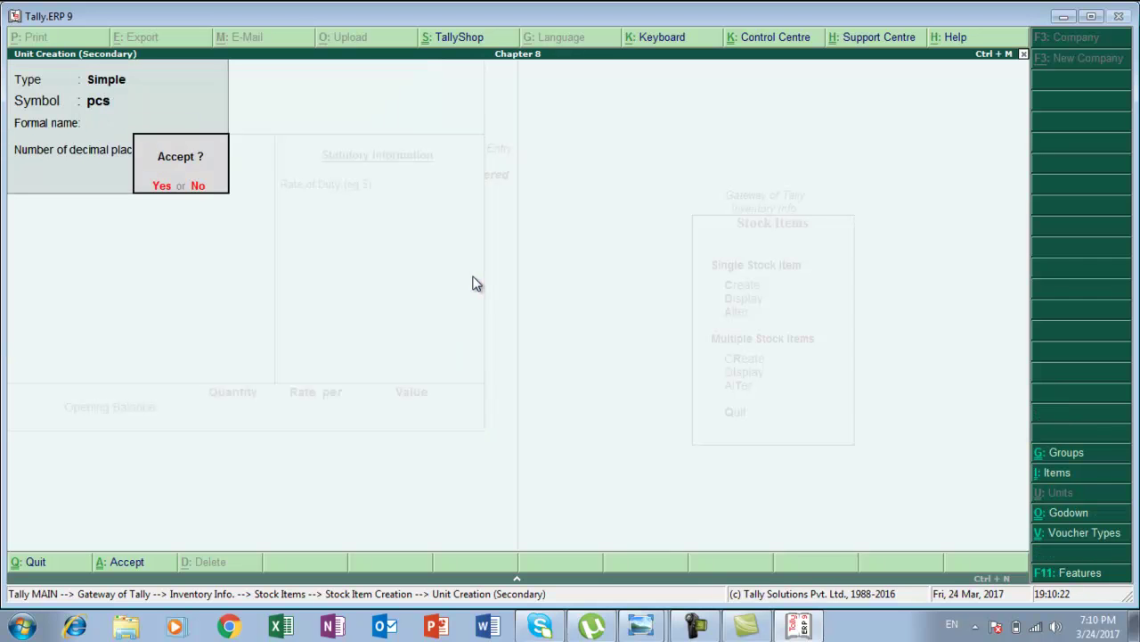
pyautogui.press('Return')
pyautogui.press('Return')
pyautogui.press('Return')
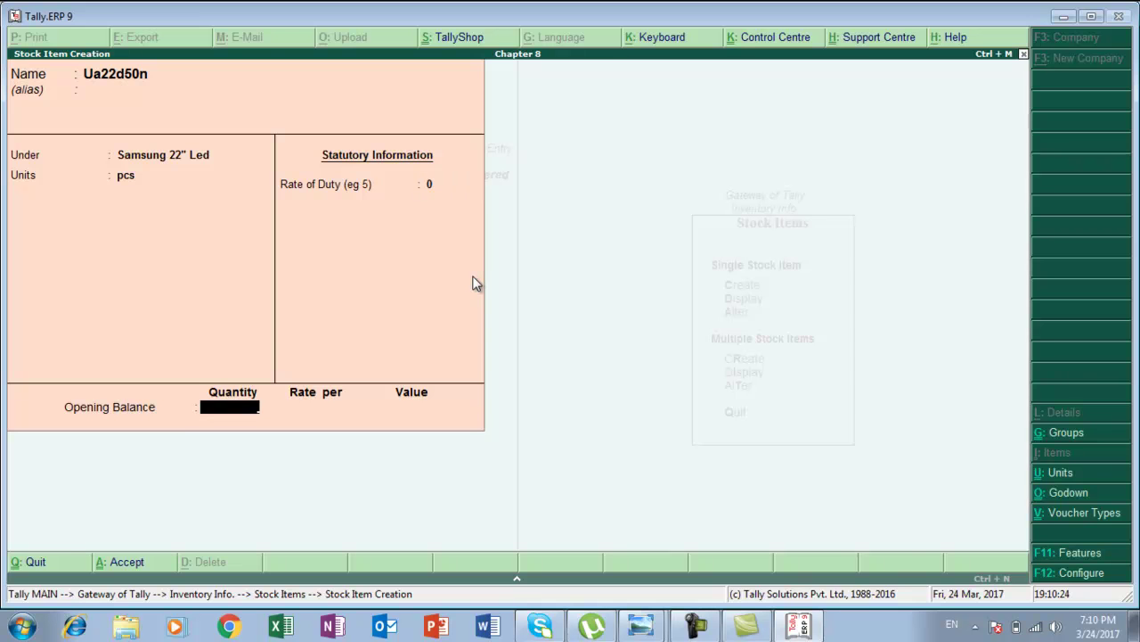
# Set the opening quantity of Ua22d50n to 3 pcs from the exercise photo and open its godown allocation.
pyautogui.hotkey('alt', 'Tab')
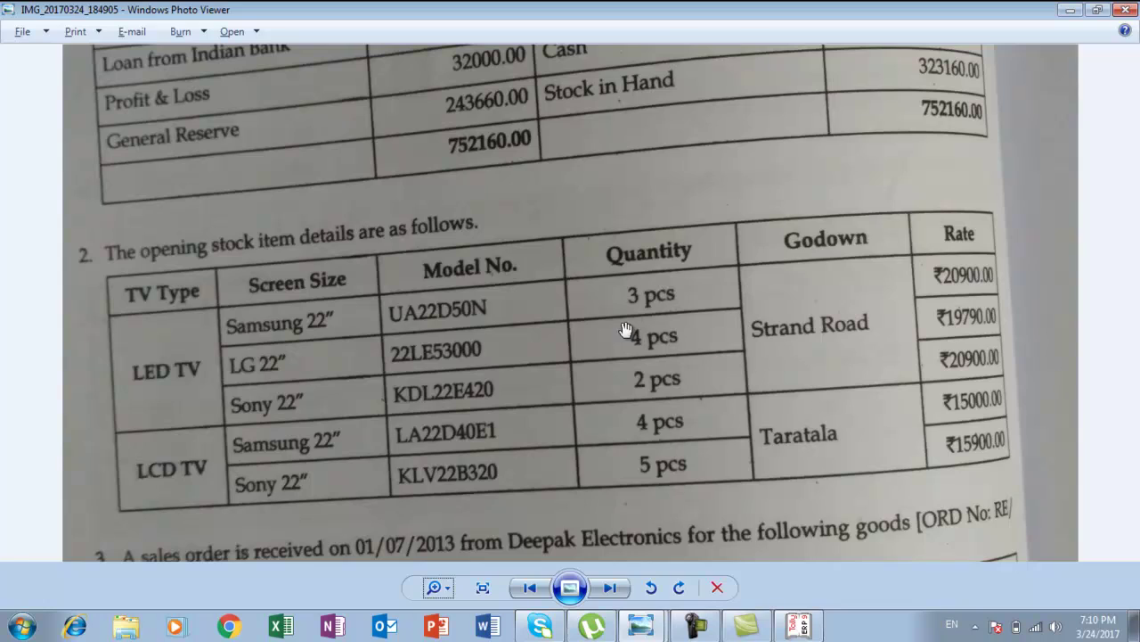
pyautogui.hotkey('alt', 'Tab')
pyautogui.write('3')
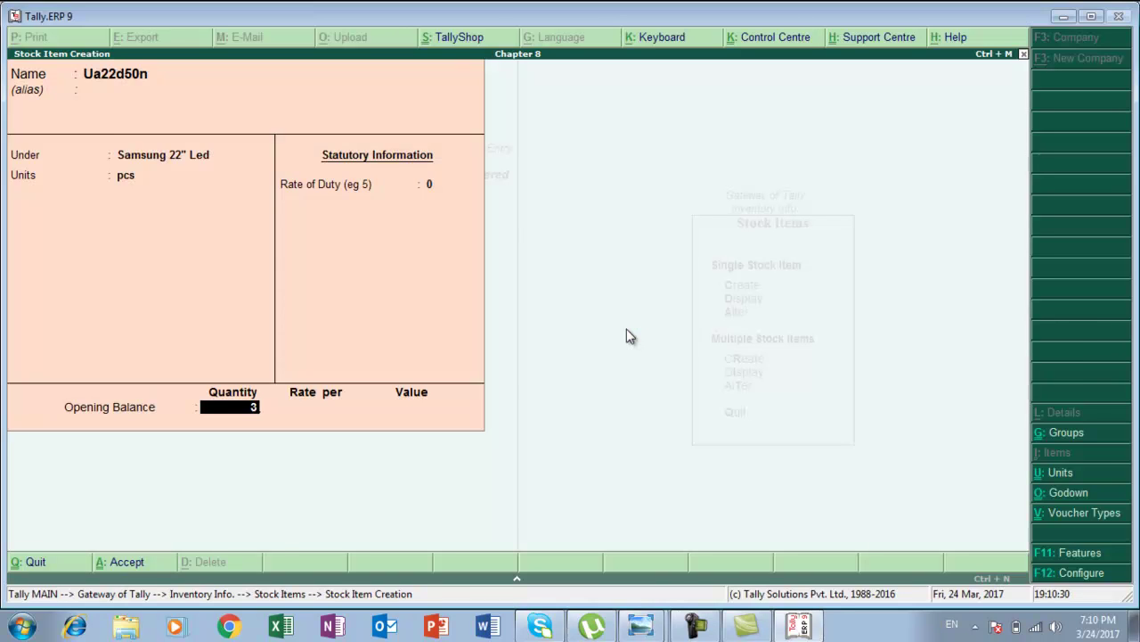
pyautogui.press('Return')
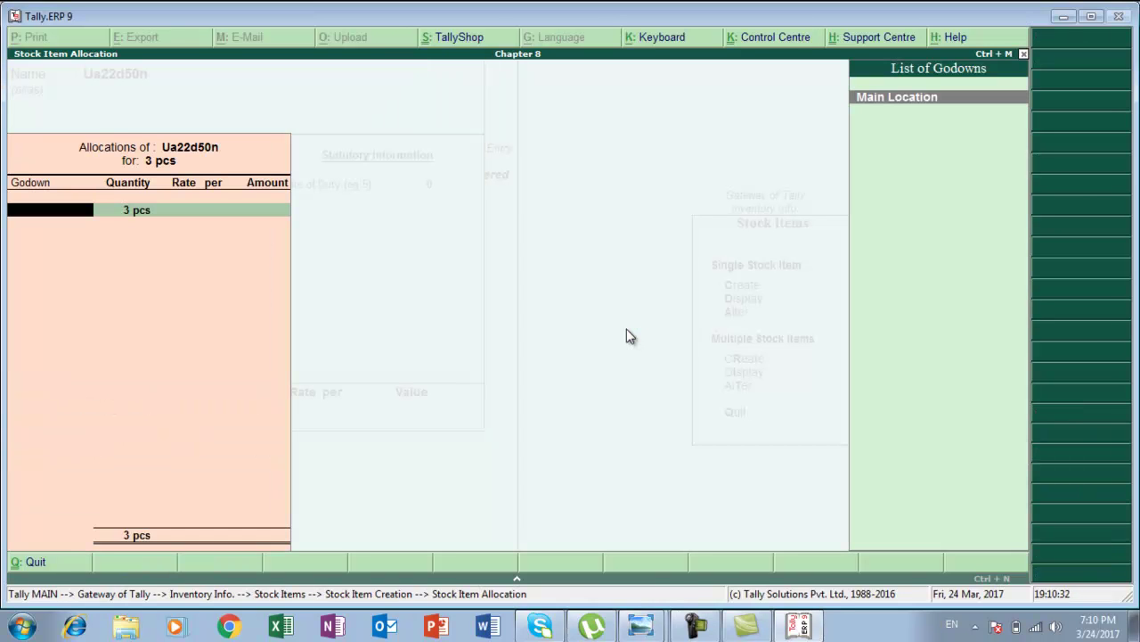
pyautogui.write('_')
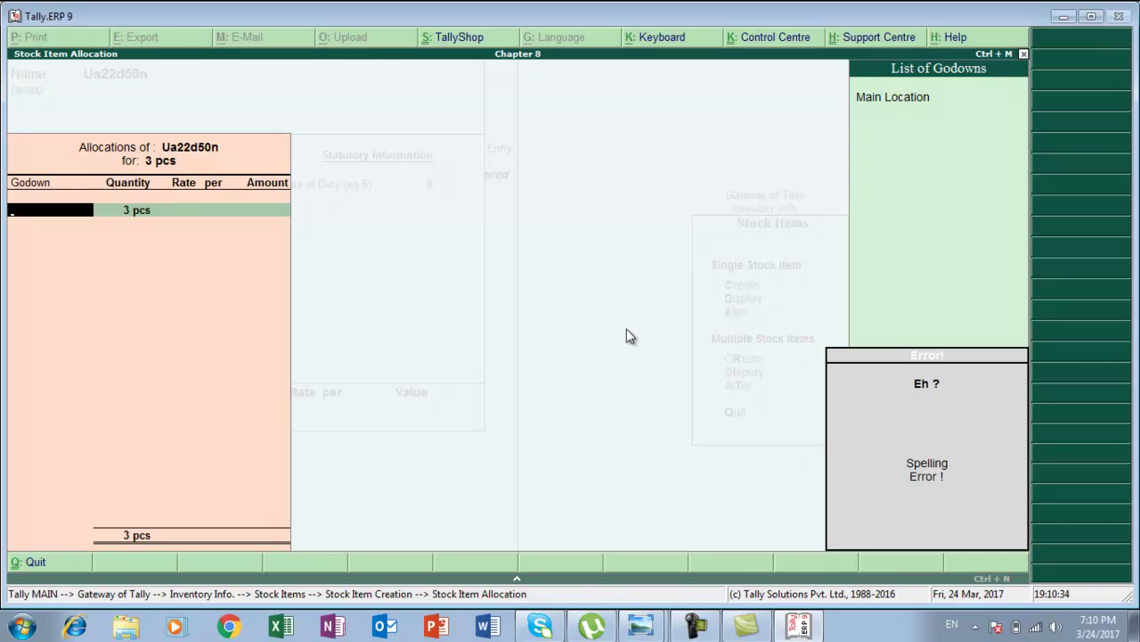
pyautogui.press('Escape')
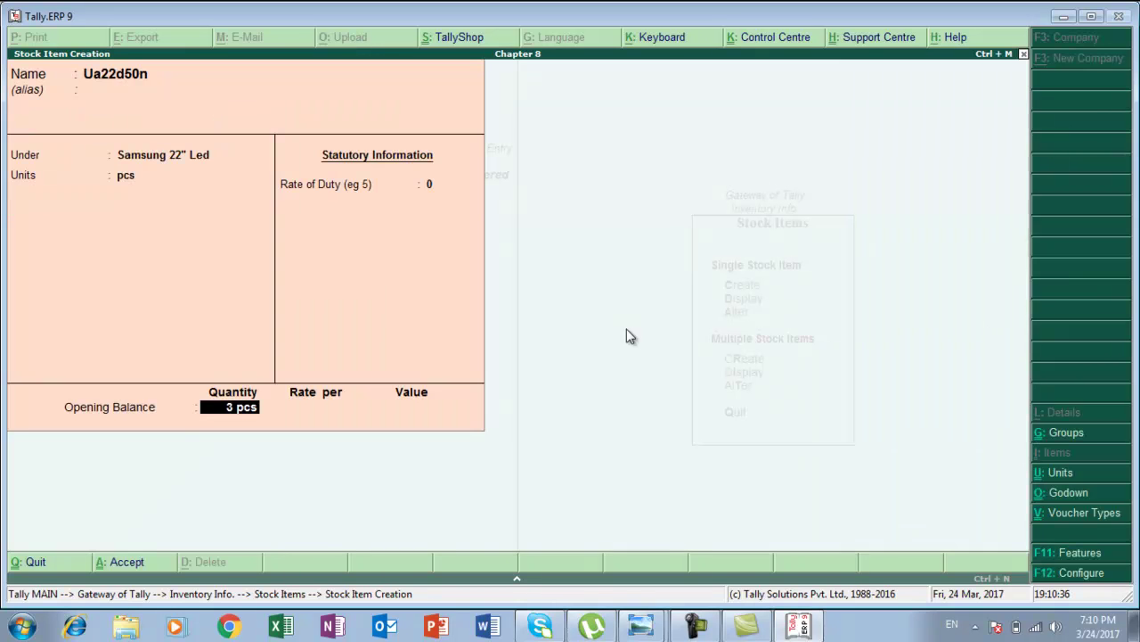
pyautogui.press('Return')
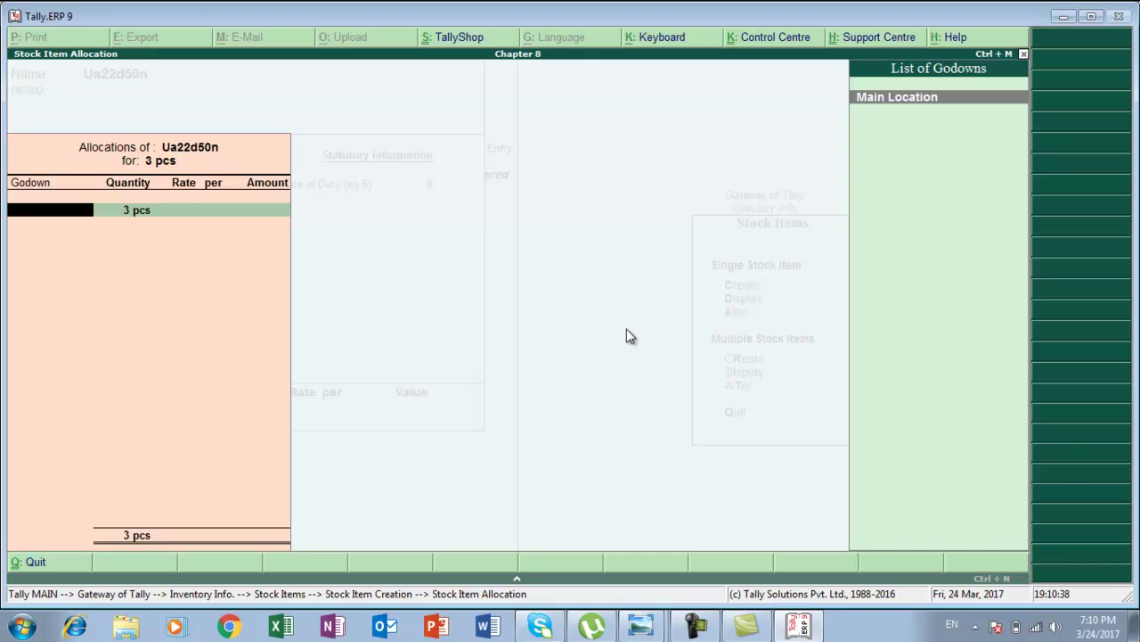
# Create the godown Strand Road under Primary and allocate the 3 pcs of Ua22d50n to it.
pyautogui.hotkey('alt', 'c')
pyautogui.write('Strand R')
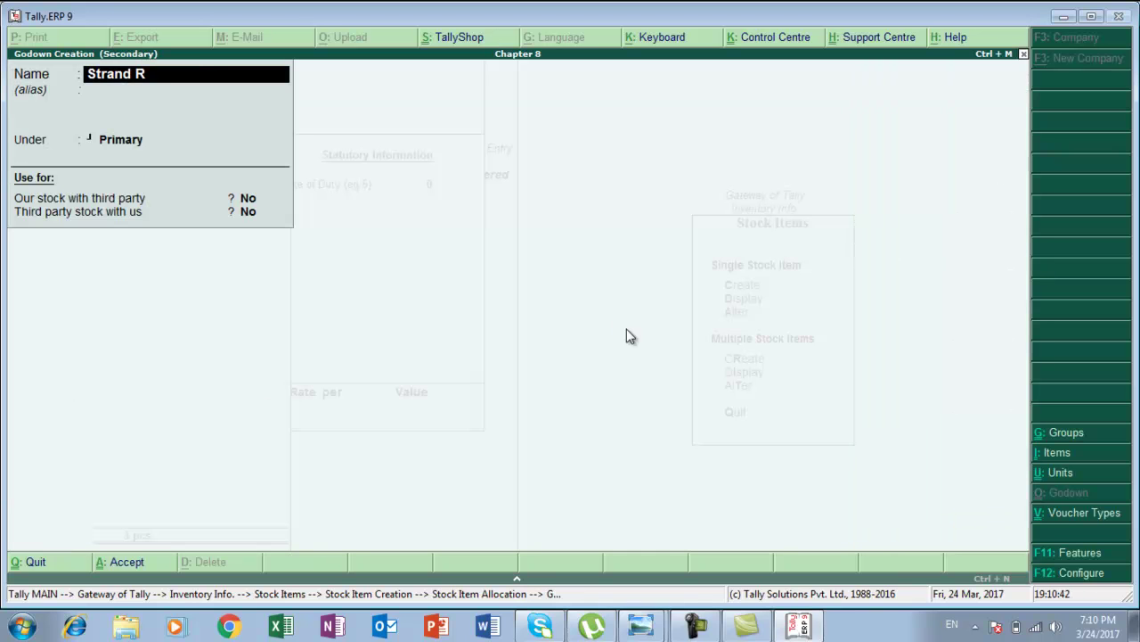
pyautogui.write('oad')
pyautogui.press('Return')
pyautogui.press('Return')
pyautogui.press('Return')
pyautogui.press('Return')
pyautogui.press('Return')
pyautogui.press('Return')
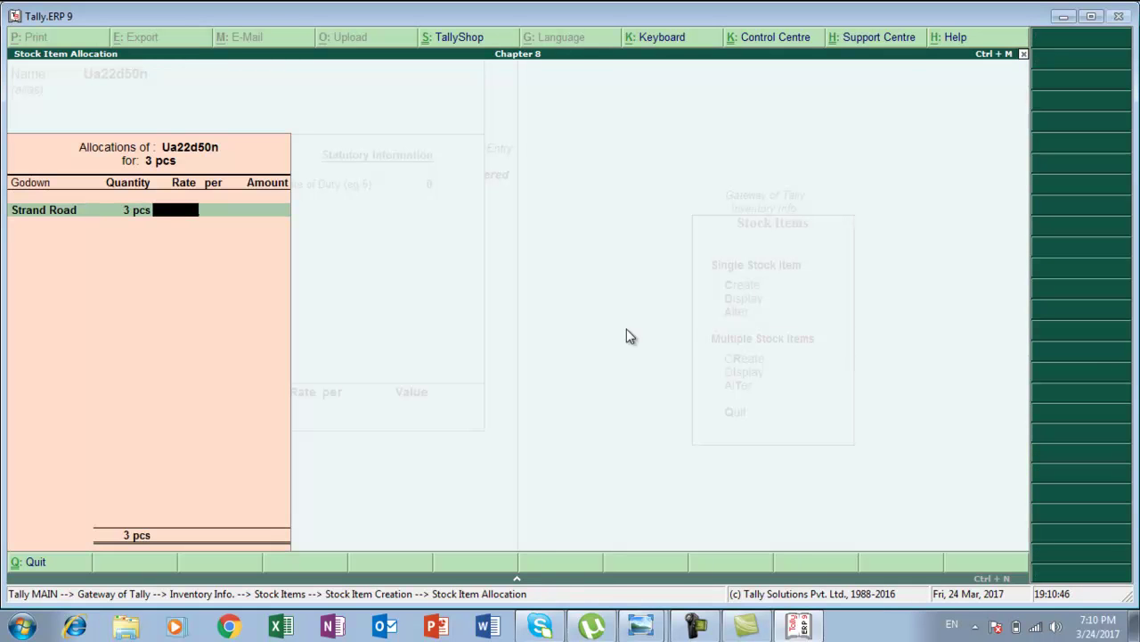
# Set the Strand Road allocation's rate to 20900 per pcs and save the Ua22d50n stock item.
pyautogui.write('20900')
pyautogui.press('Return')
pyautogui.press('Return')
pyautogui.press('Return')
pyautogui.press('Return')
pyautogui.press('y')
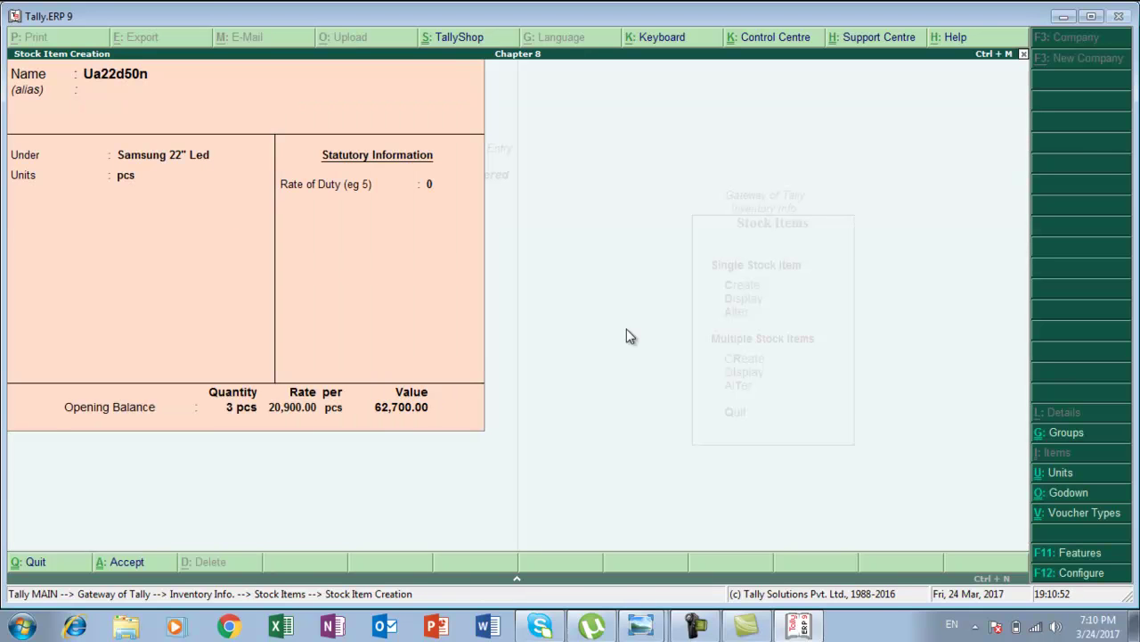
# Start the next stock item, named 22le53000, using the LG model number from the exercise photo.
pyautogui.hotkey('alt', 'Tab')
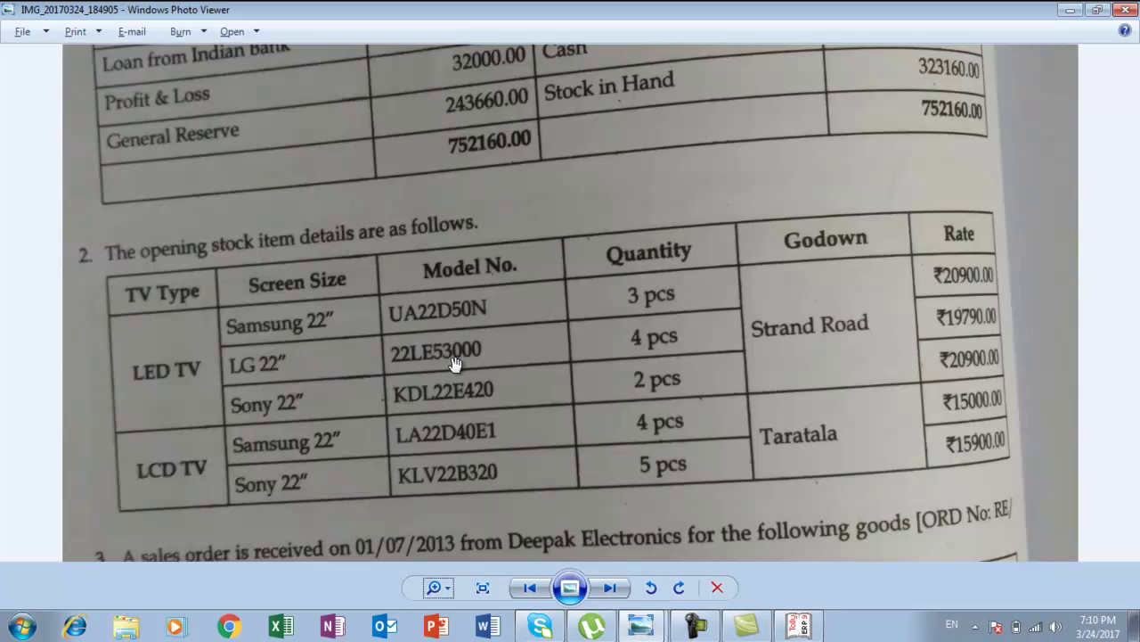
pyautogui.hotkey('alt', 'Tab')
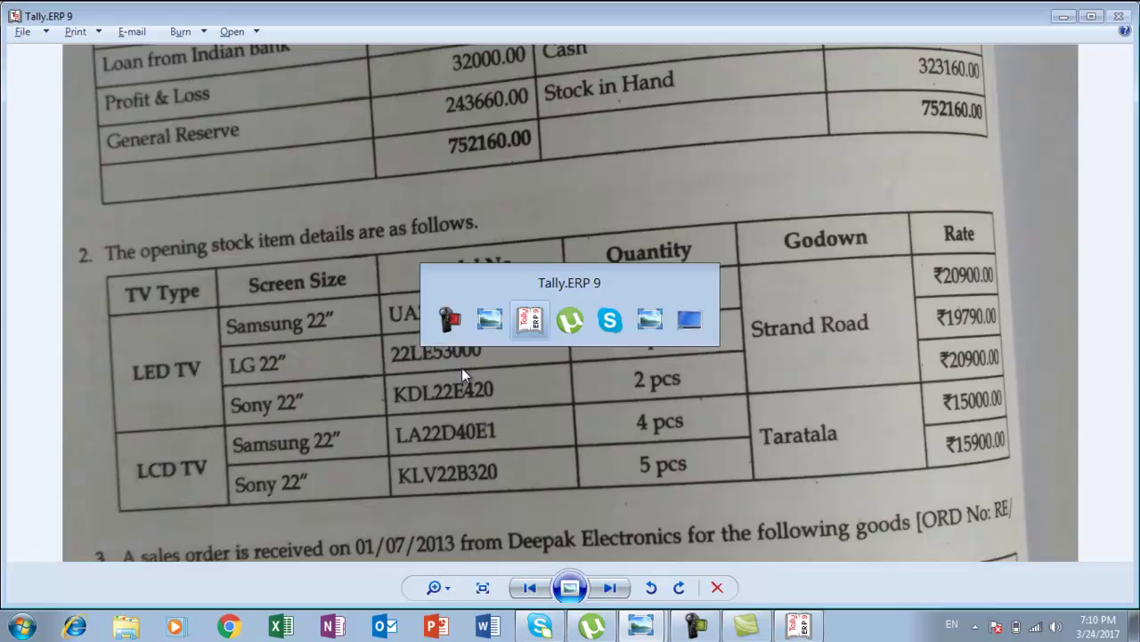
pyautogui.write('22l')
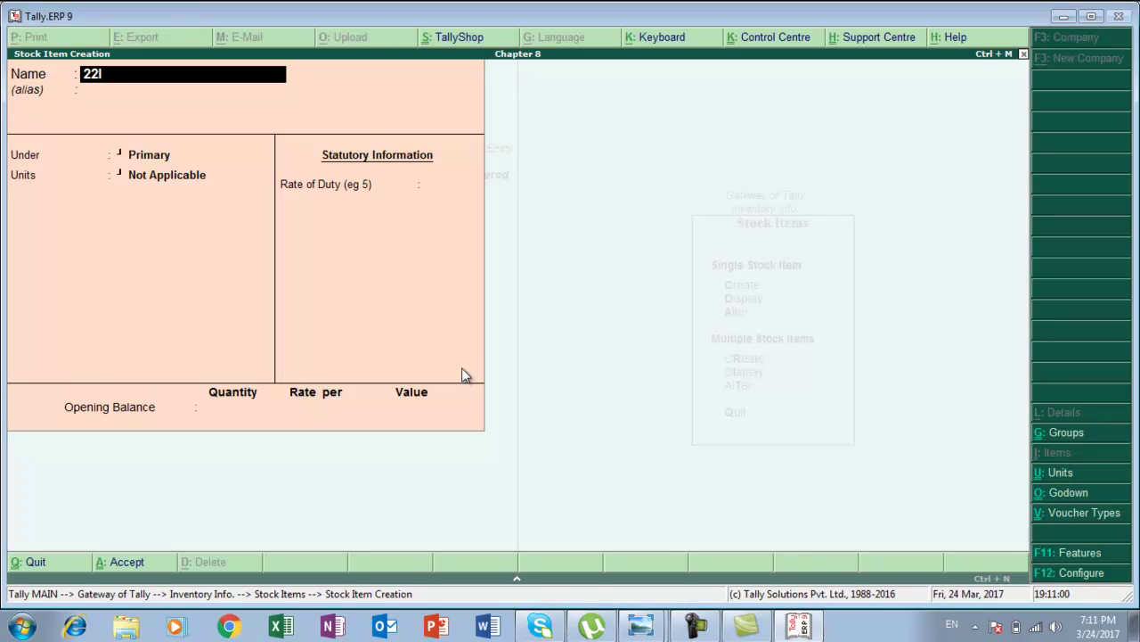
pyautogui.write('e53000')
pyautogui.press('Return')
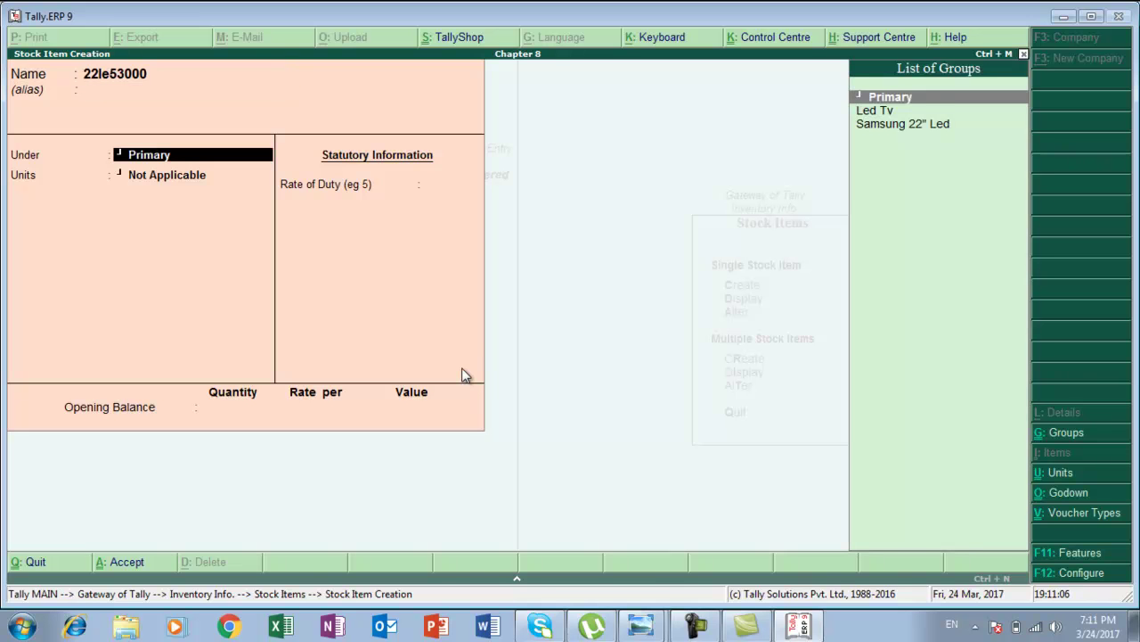
# Create the stock group Lg22"led under Led Tv with item quantities added and assign it to 22le53000.
pyautogui.hotkey('alt', 'Tab')
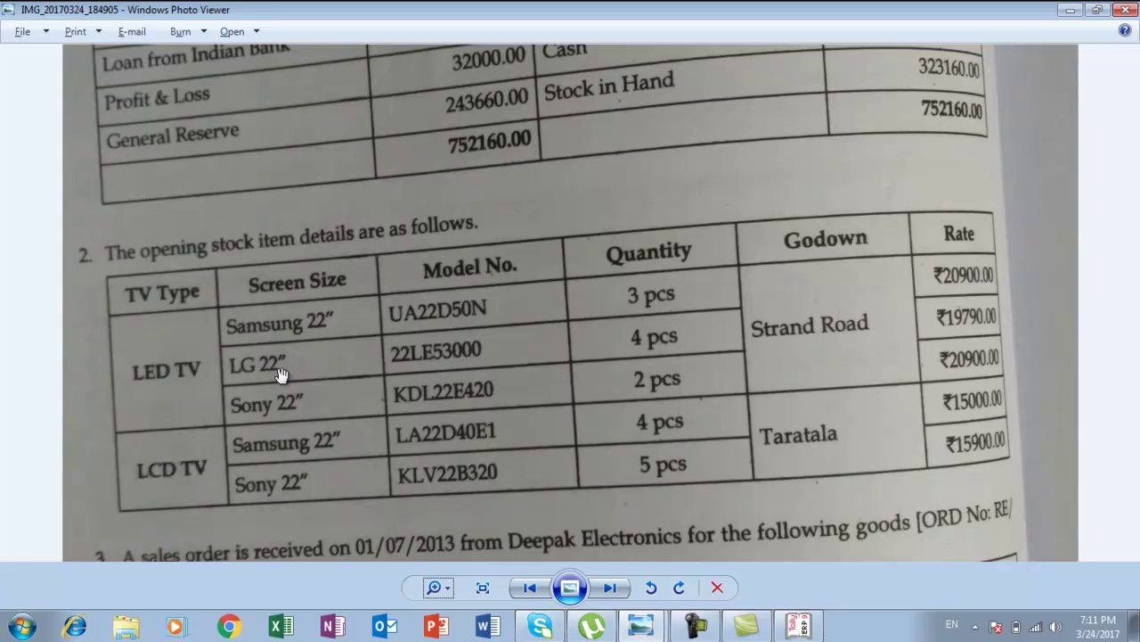
pyautogui.hotkey('alt', 'Tab')
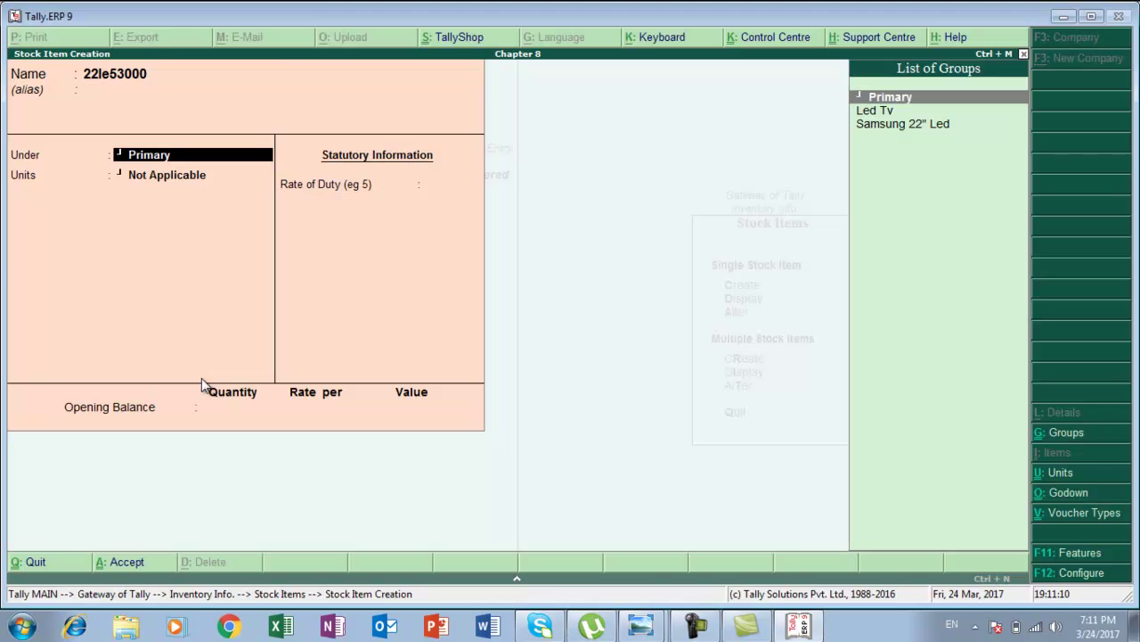
pyautogui.hotkey('alt', 'c')
pyautogui.write('Lg22"led')
pyautogui.press('Return')
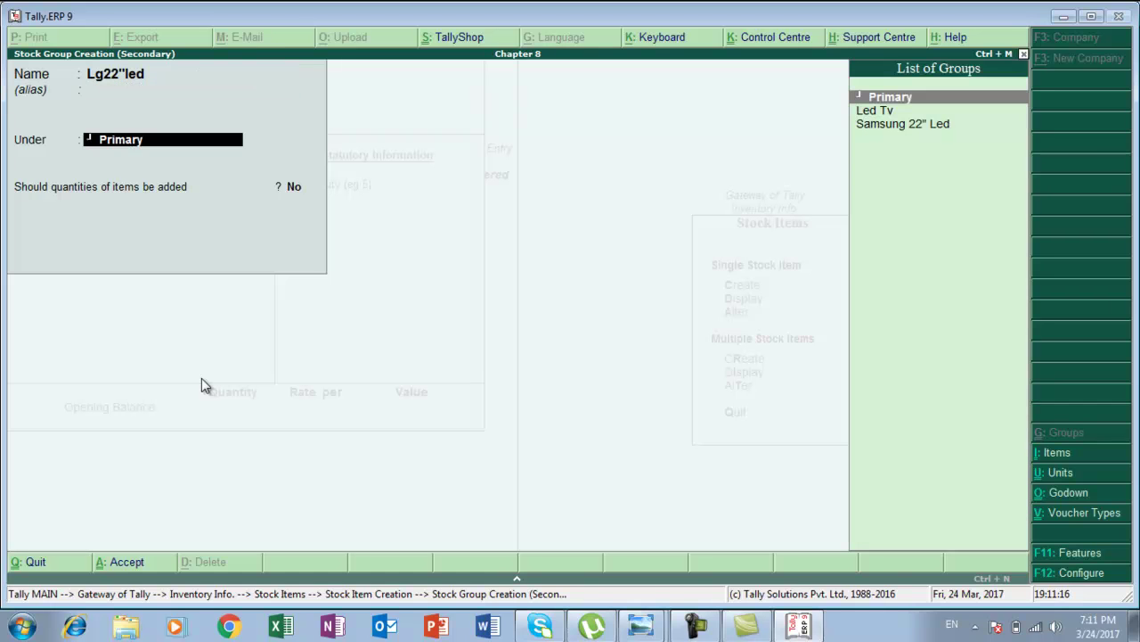
pyautogui.press('Down')
pyautogui.press('Return')
pyautogui.press('y')
pyautogui.press('Return')
pyautogui.press('Return')
# Assign the unit pcs to 22le53000 and set its opening quantity to 4, as in the exercise photo.
pyautogui.press('Down')
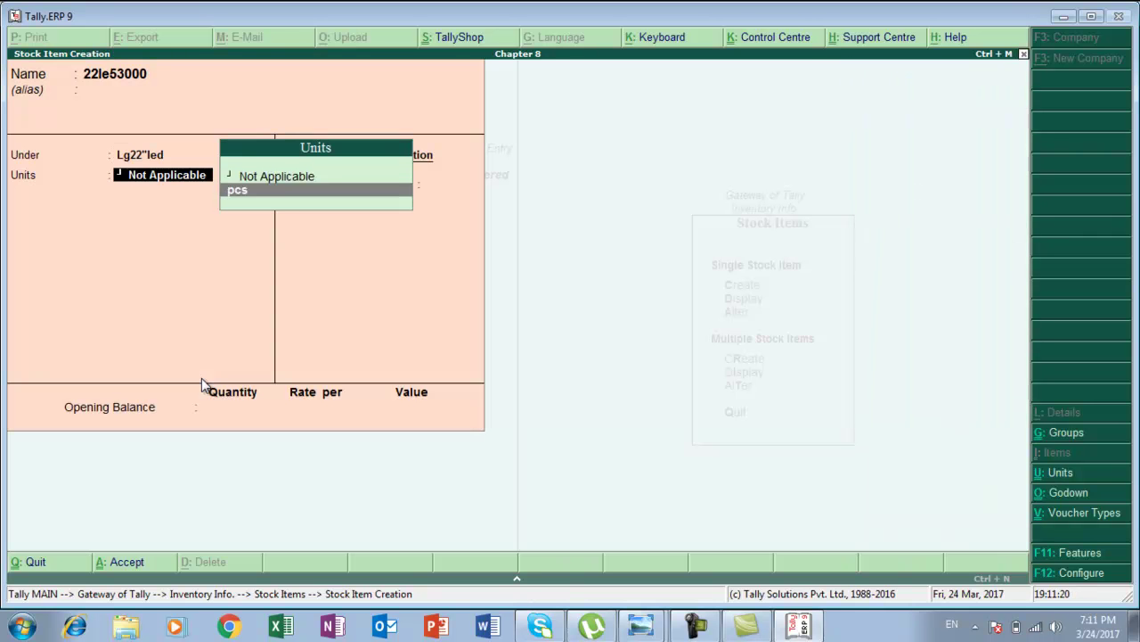
pyautogui.press('Return')
pyautogui.press('Return')
pyautogui.hotkey('alt', 'Tab')
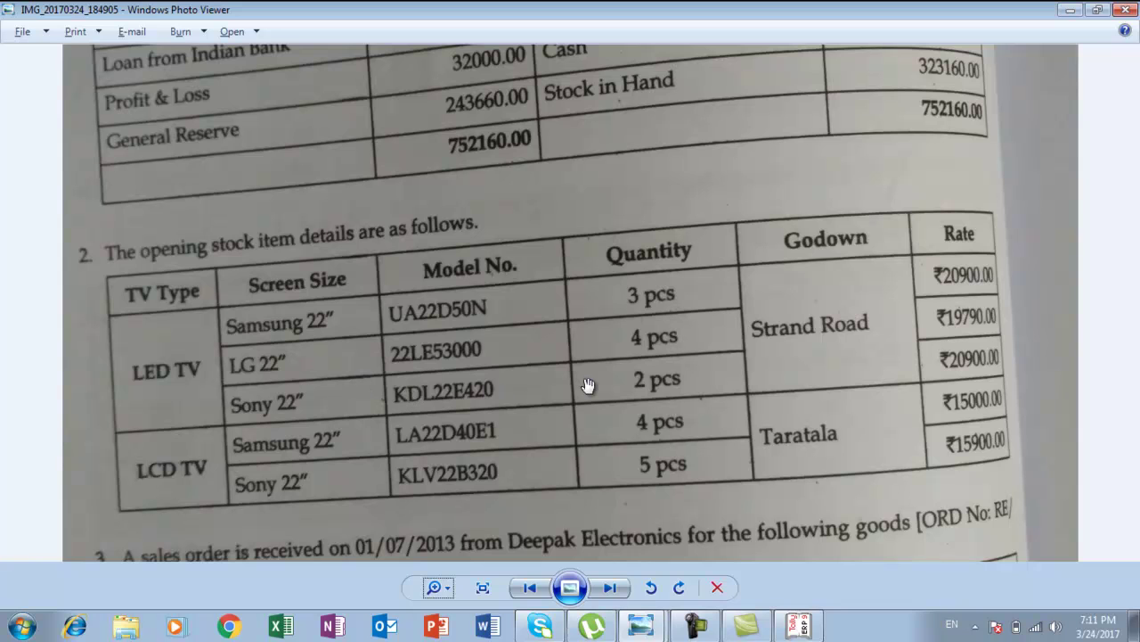
pyautogui.hotkey('alt', 'Tab')
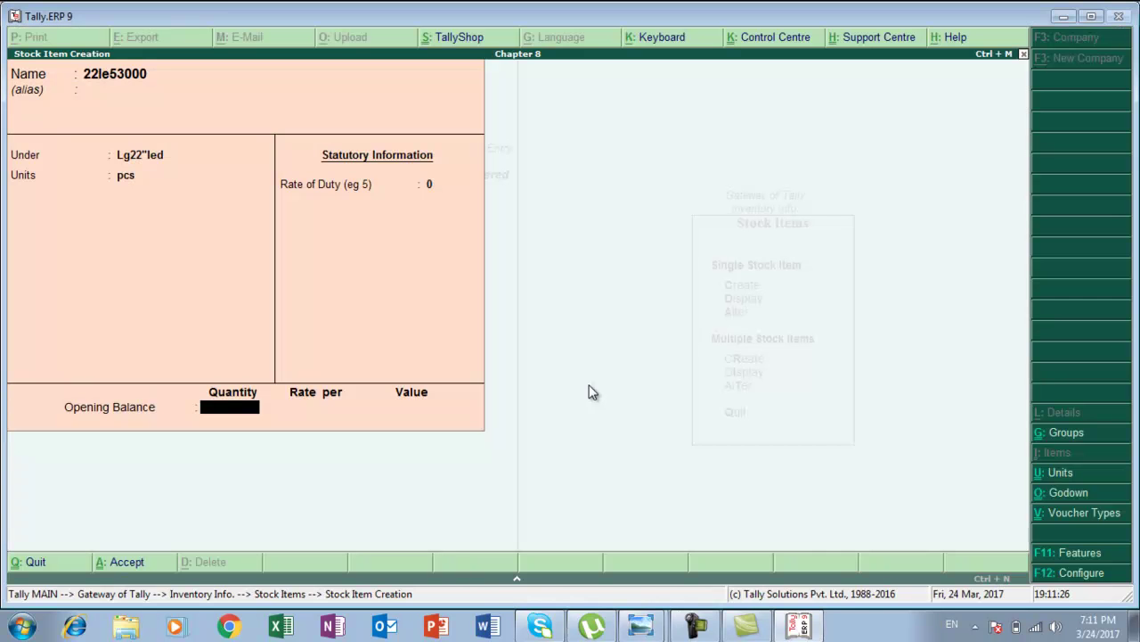
pyautogui.write('4')
pyautogui.press('Return')
# Allocate the 4 pcs to Strand Road at a rate of 19,790 and save the 22le53000 stock item.
pyautogui.press('Down')
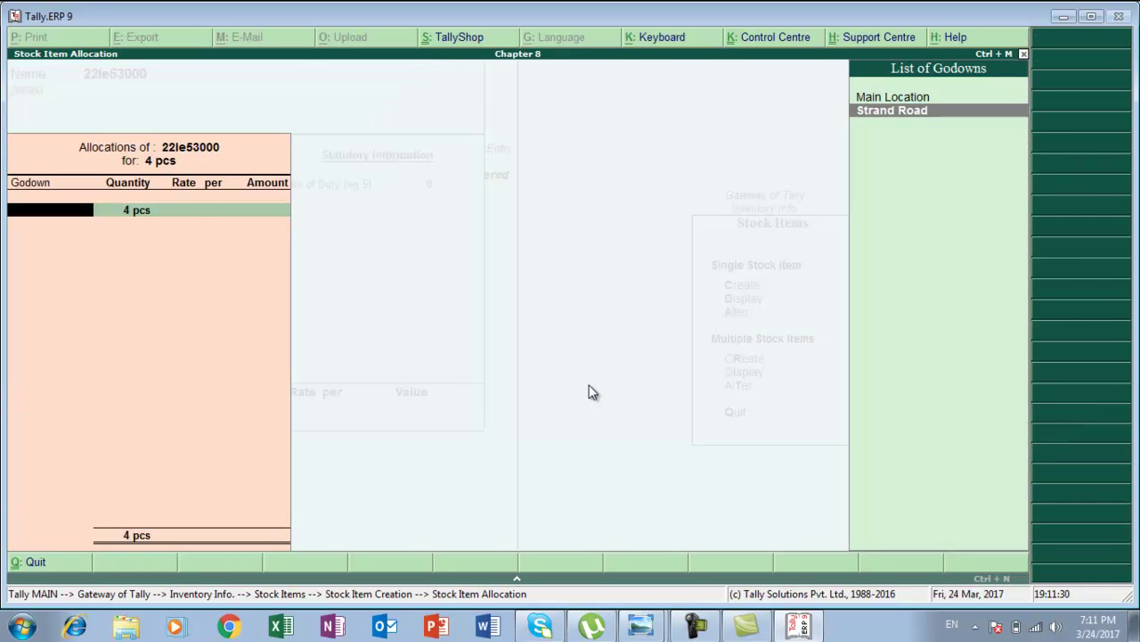
pyautogui.press('Return')
pyautogui.press('Return')
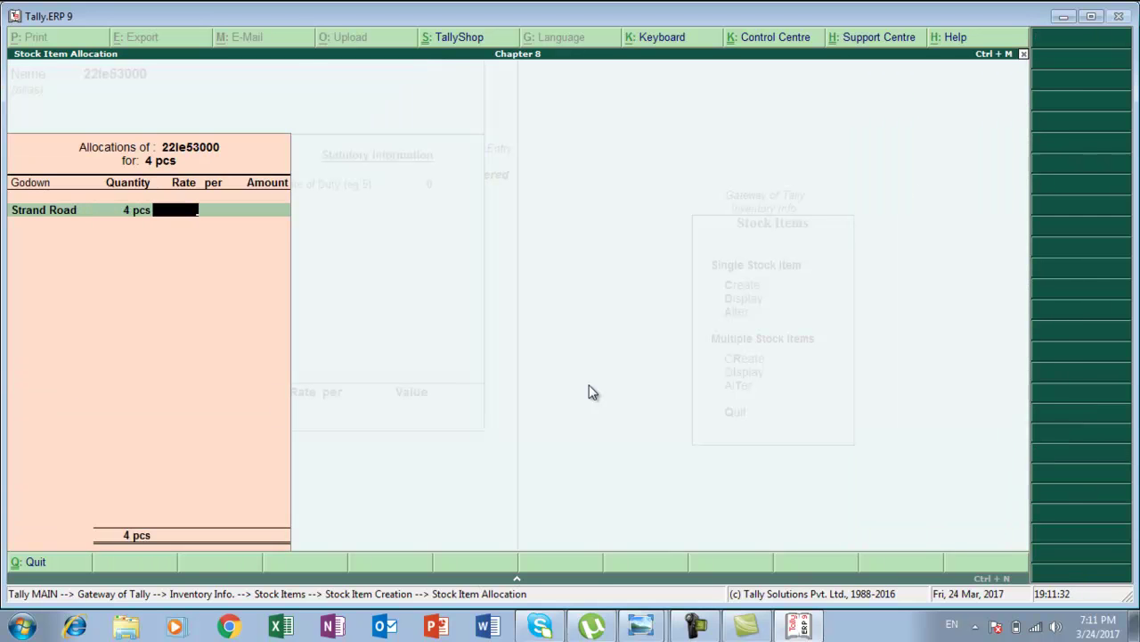
pyautogui.write('19,790')
pyautogui.press('Return')
pyautogui.press('Return')
pyautogui.press('Return')
pyautogui.press('Return')
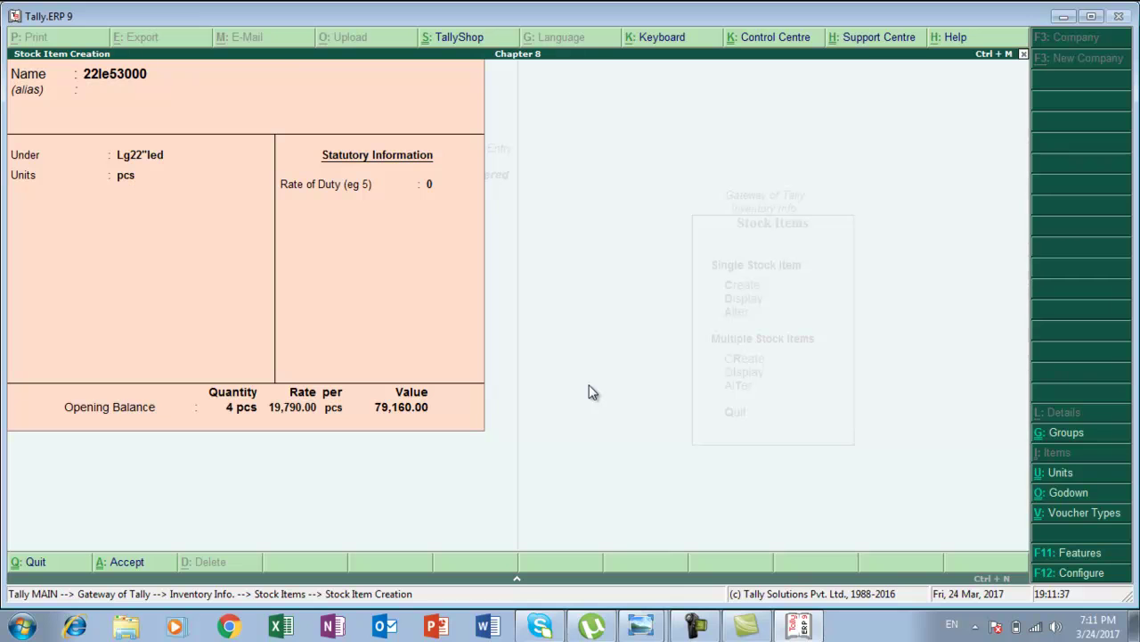
pyautogui.press('Return')
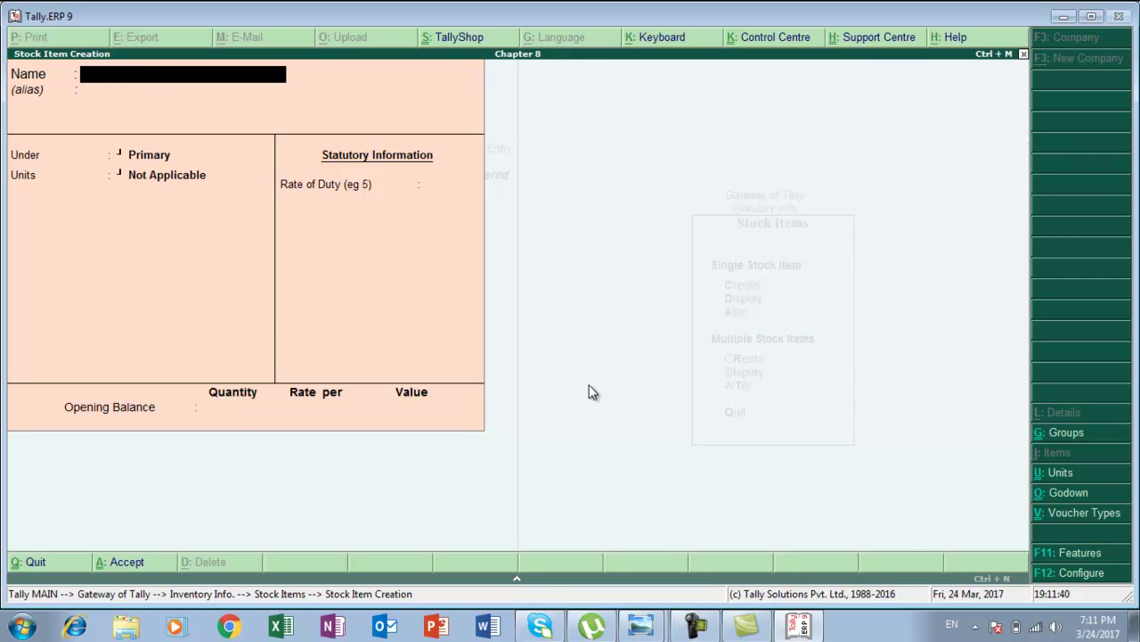
# Start the next stock item, named Kdl22e420, using the Sony LED model number from the exercise photo.
pyautogui.hotkey('alt', 'Tab')
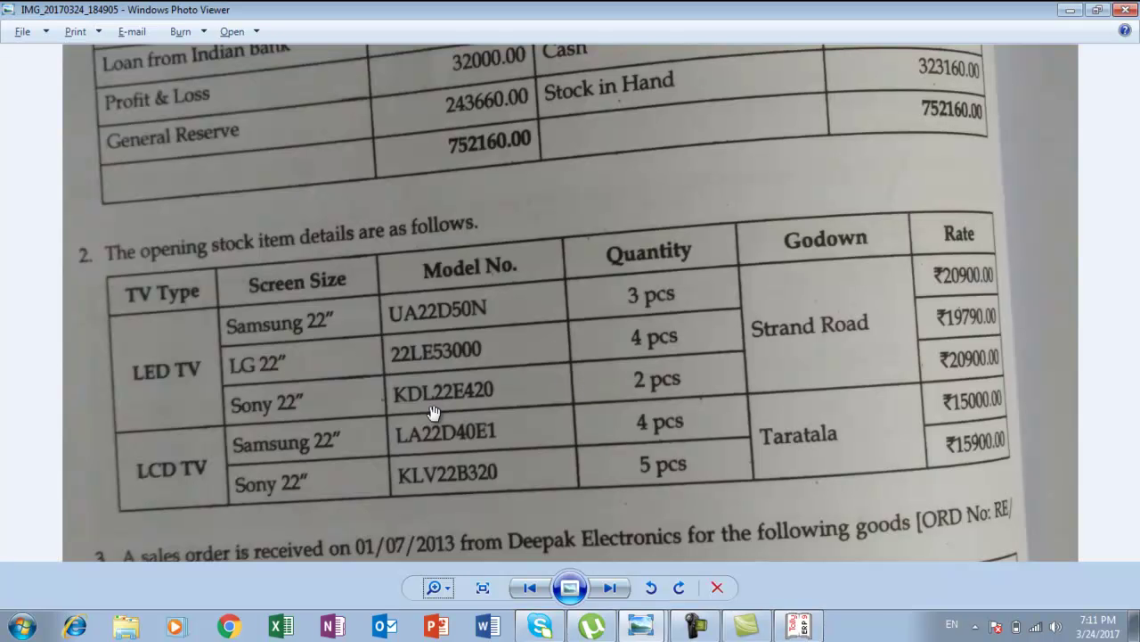
pyautogui.hotkey('alt', 'Tab')
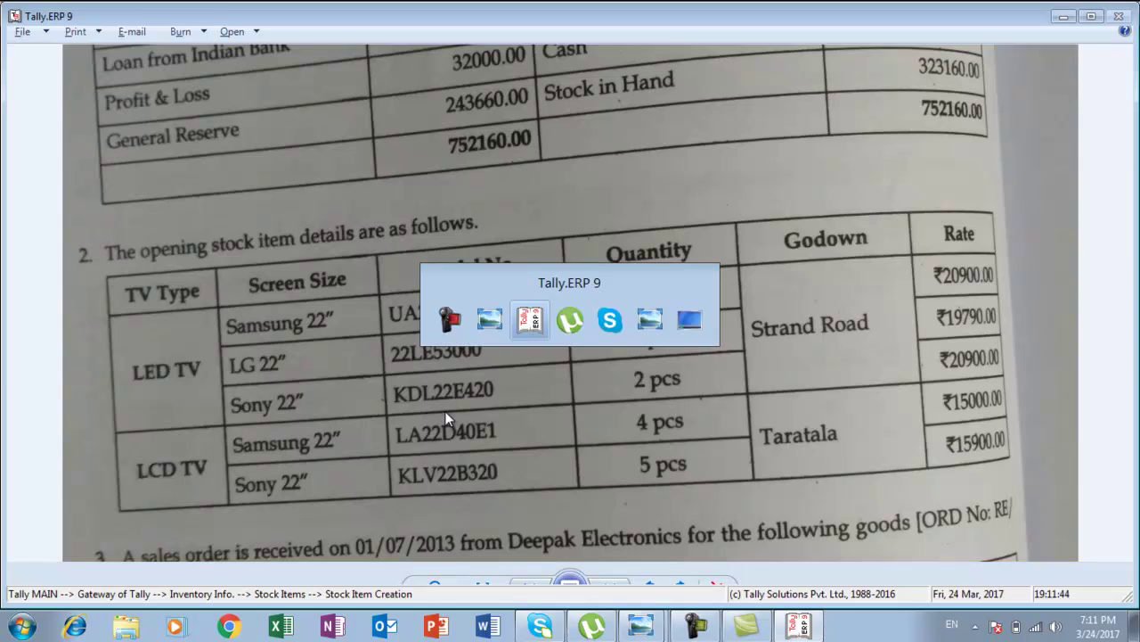
pyautogui.write('Kd')
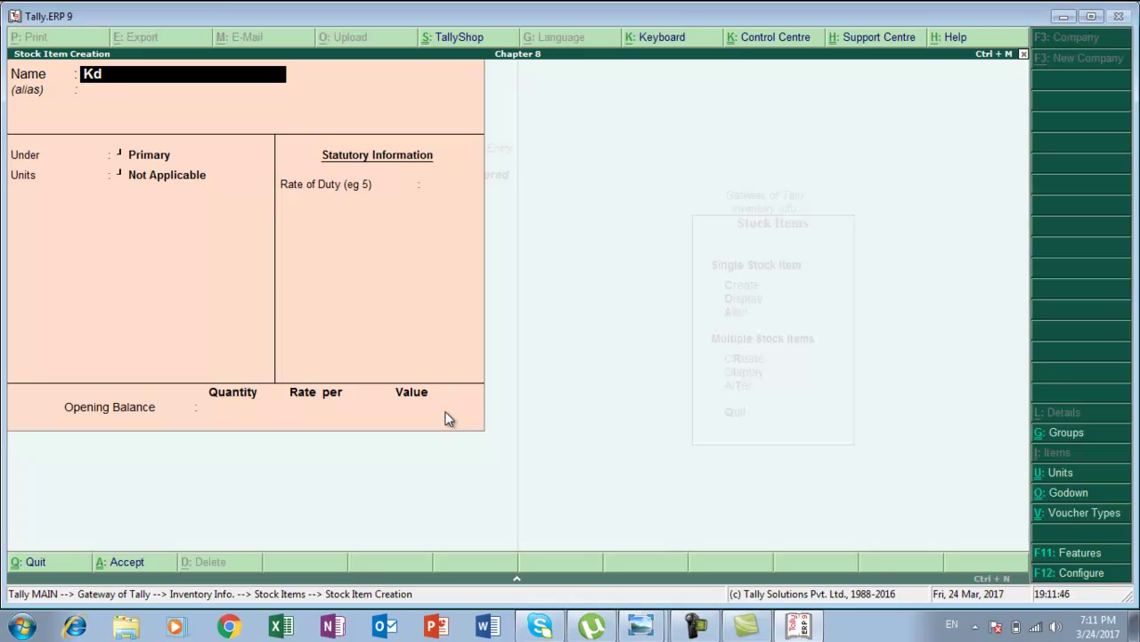
pyautogui.write('l22e420')
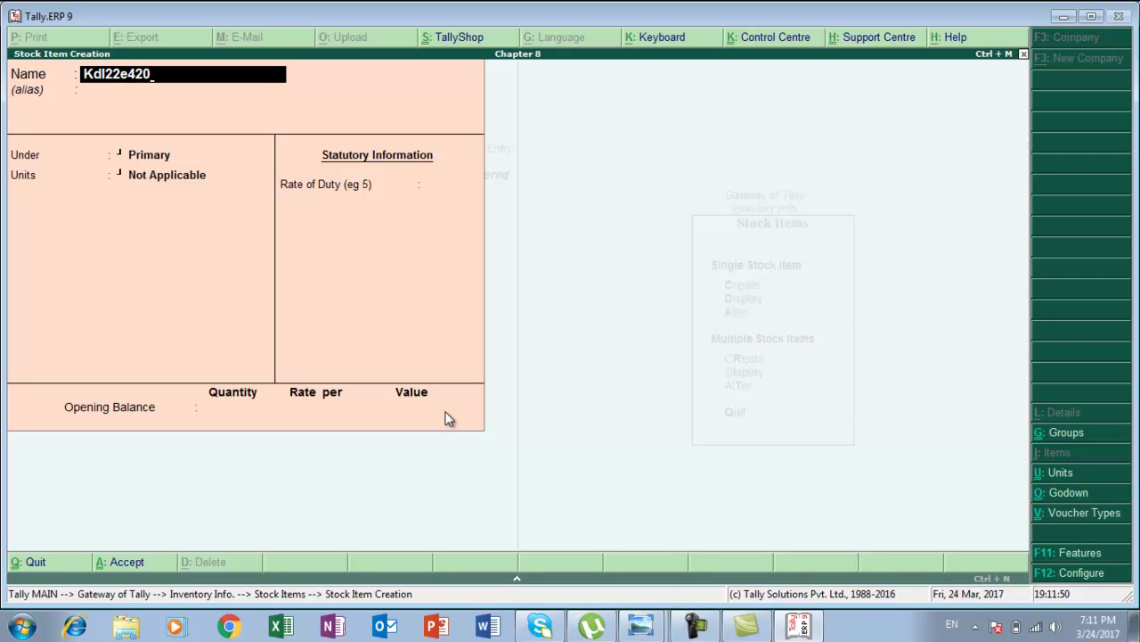
pyautogui.press('Return')
pyautogui.press('Return')
# Create the stock group Sony 22" Led under Led Tv and assign it to Kdl22e420.
pyautogui.hotkey('alt', 'Tab')
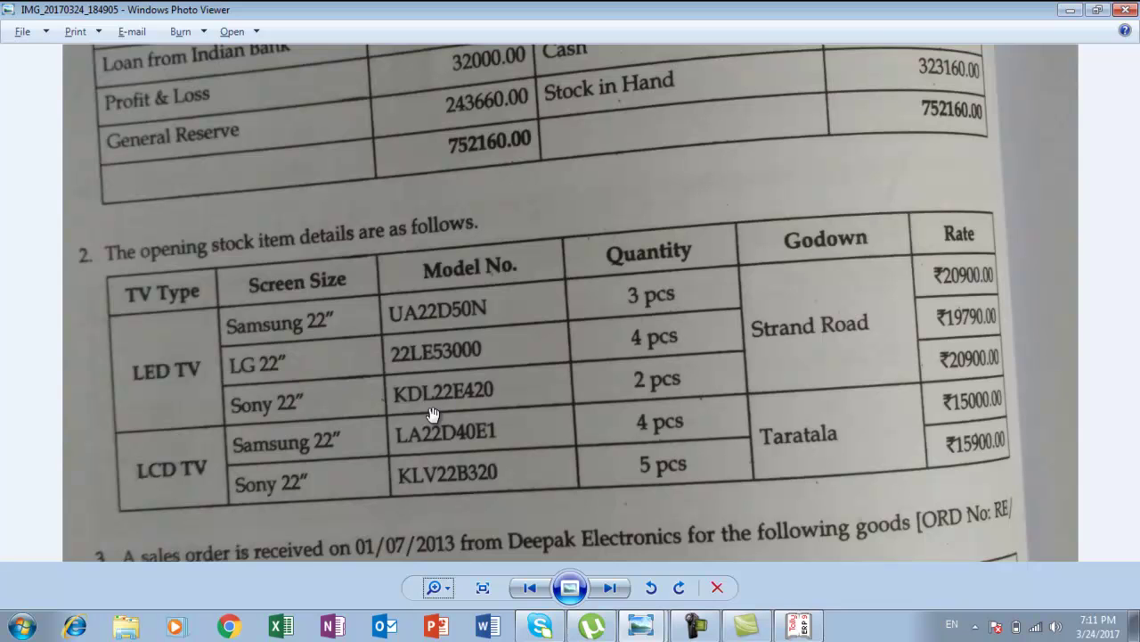
pyautogui.hotkey('alt', 'Tab')
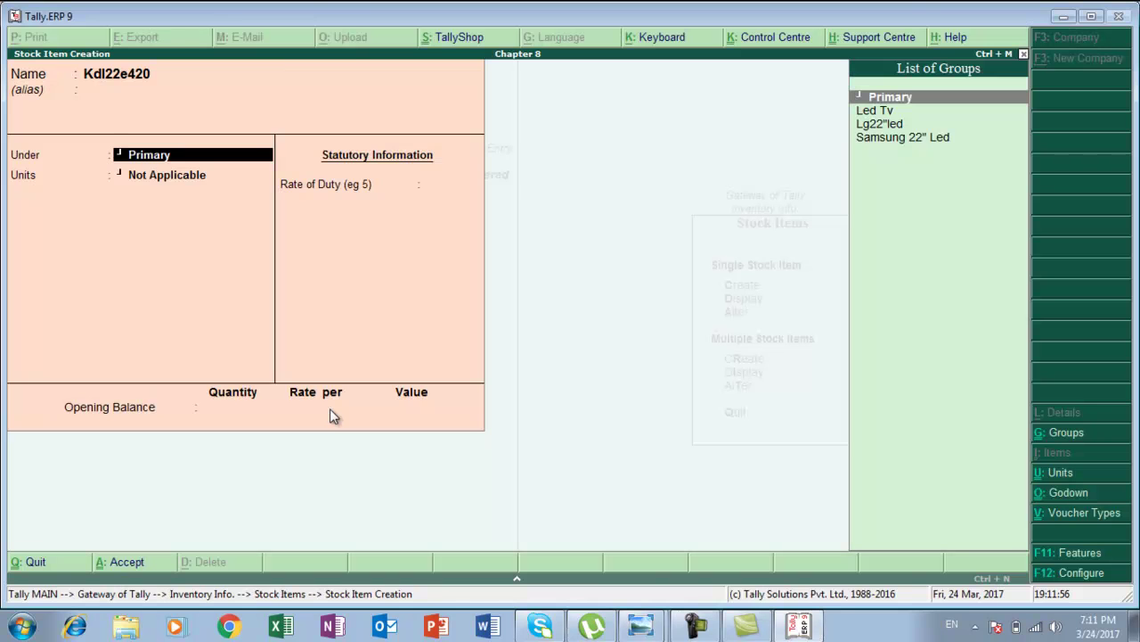
pyautogui.hotkey('alt', 'c')
pyautogui.write('So')
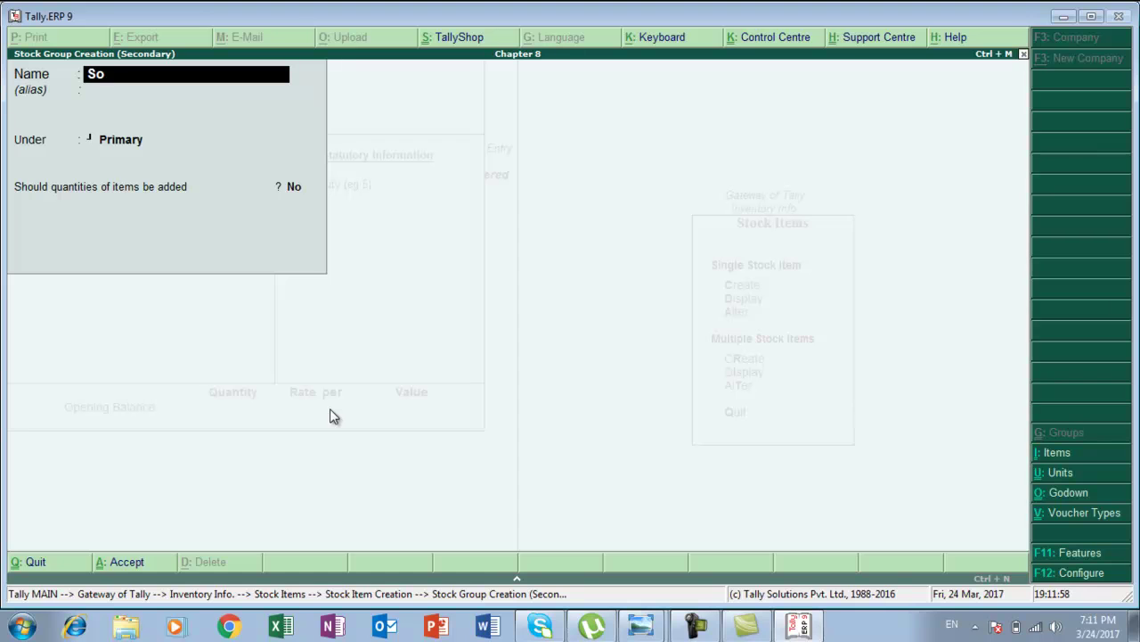
pyautogui.write('ny 22" Led')
pyautogui.press('Return')
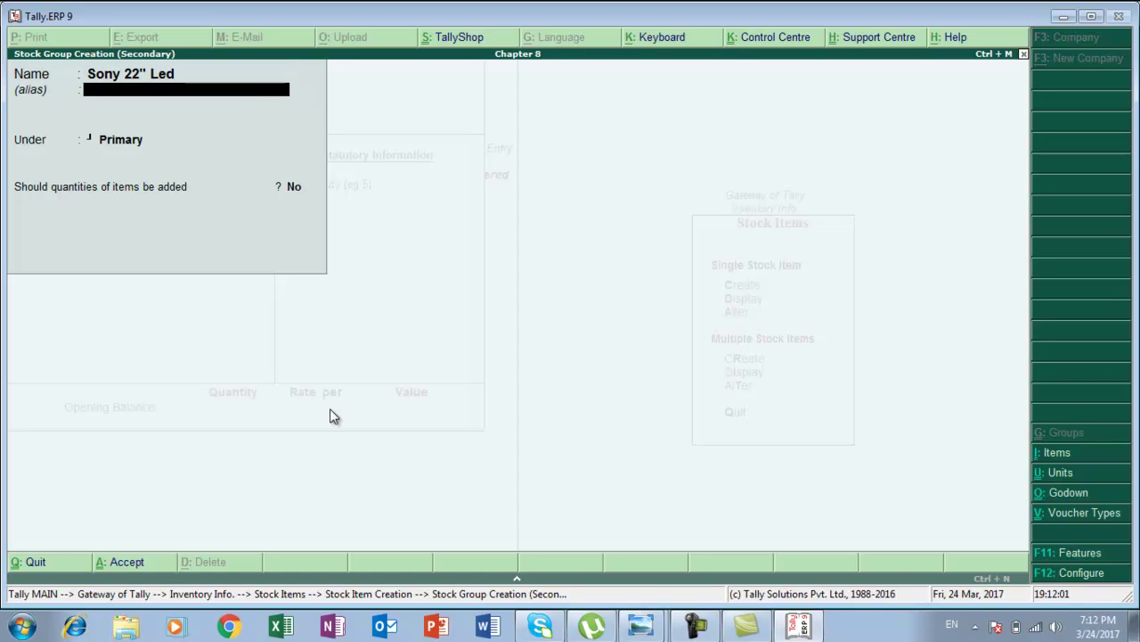
pyautogui.press('Down')
pyautogui.press('Return')
pyautogui.press('Return')
pyautogui.press('Return')
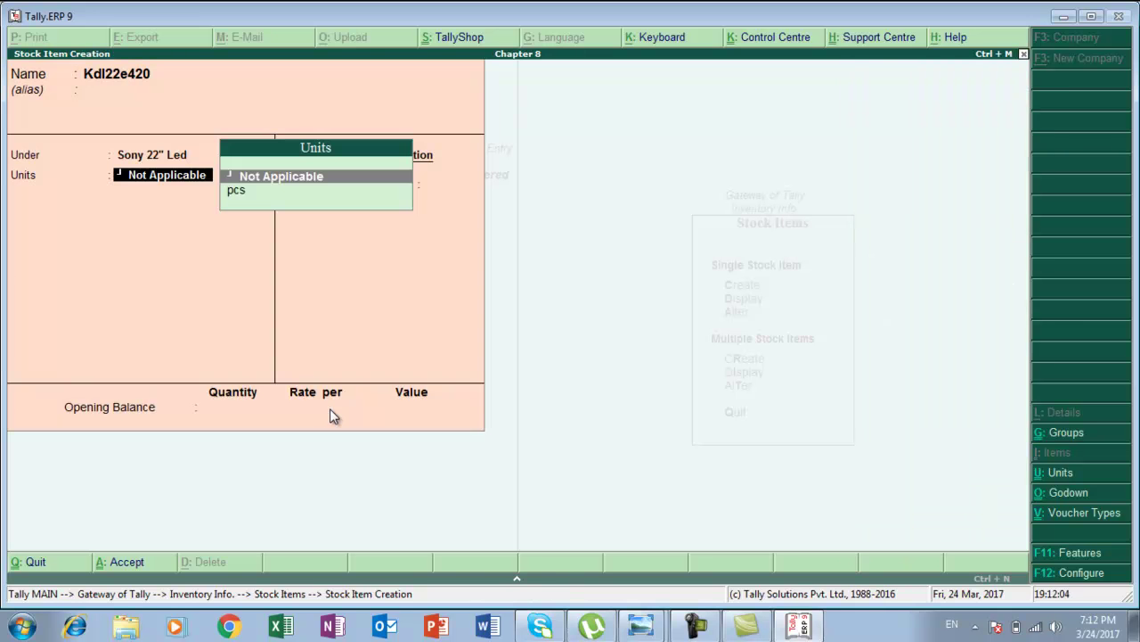
# Assign the unit pcs to Kdl22e420 and set its opening quantity to 2, as in the exercise photo.
pyautogui.press('Down')
pyautogui.press('Return')
pyautogui.press('Return')
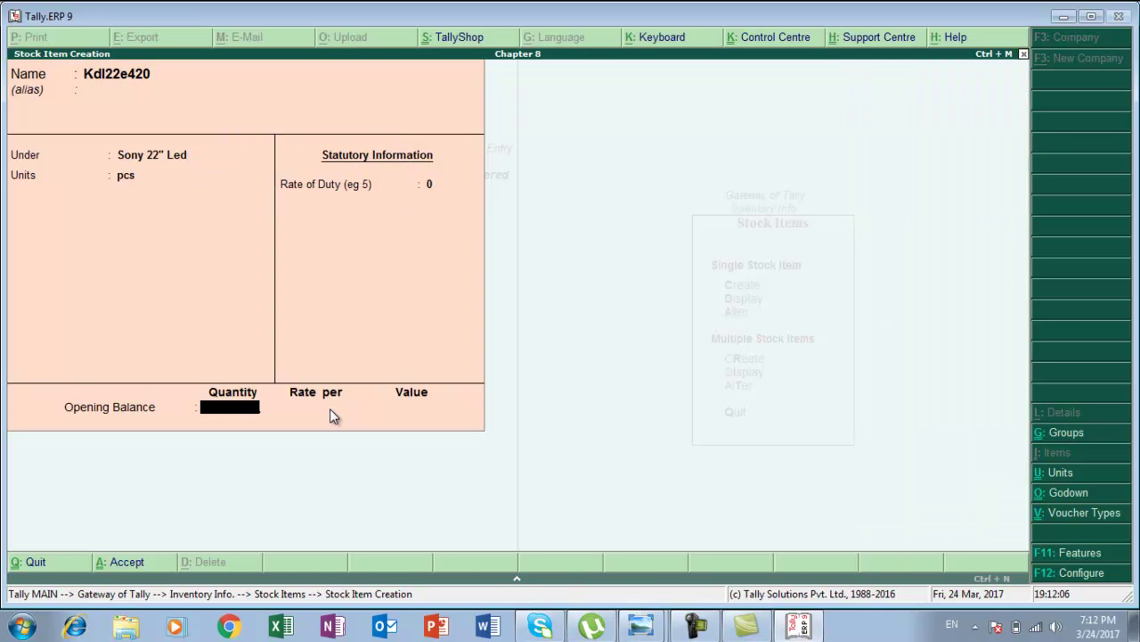
pyautogui.hotkey('alt', 'Tab')
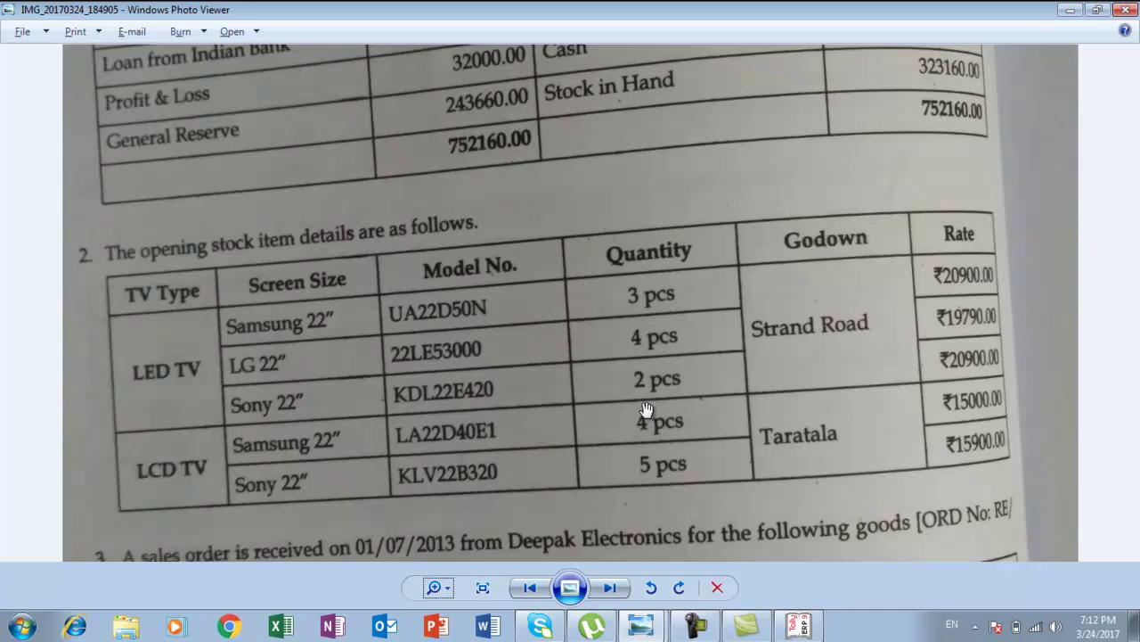
pyautogui.hotkey('alt', 'Tab')
pyautogui.write('2')
pyautogui.press('Return')
# Allocate the 2 pcs to Strand Road at a rate of 20,900 and save the Kdl22e420 stock item.
pyautogui.hotkey('alt', 'Tab')
pyautogui.hotkey('alt', 'Tab')
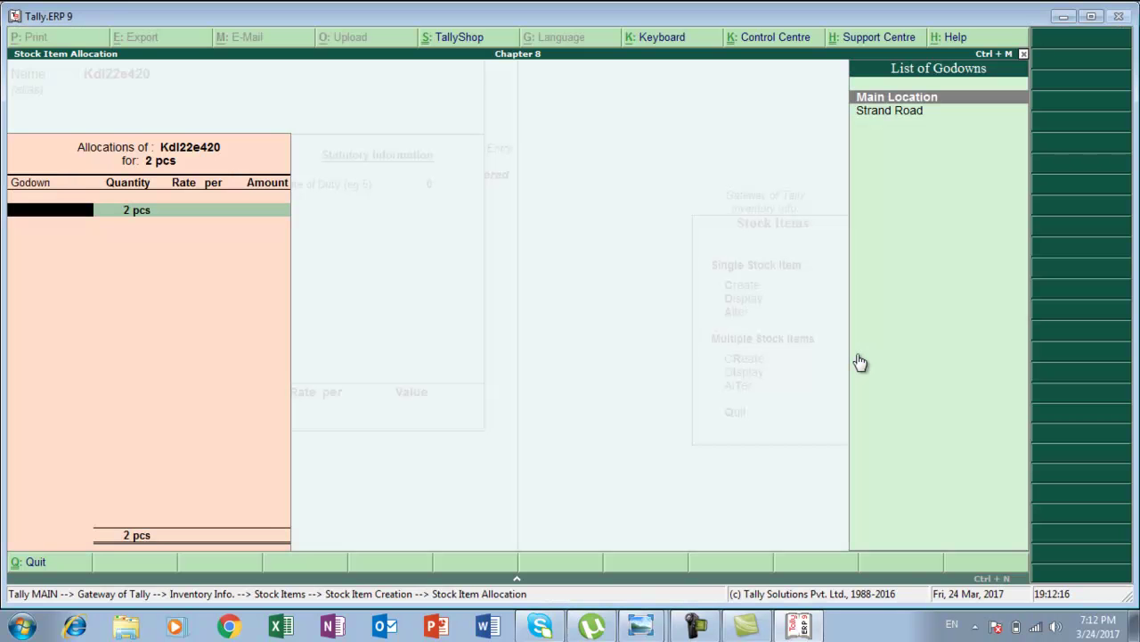
pyautogui.press('Down')
pyautogui.press('Return')
pyautogui.press('Return')
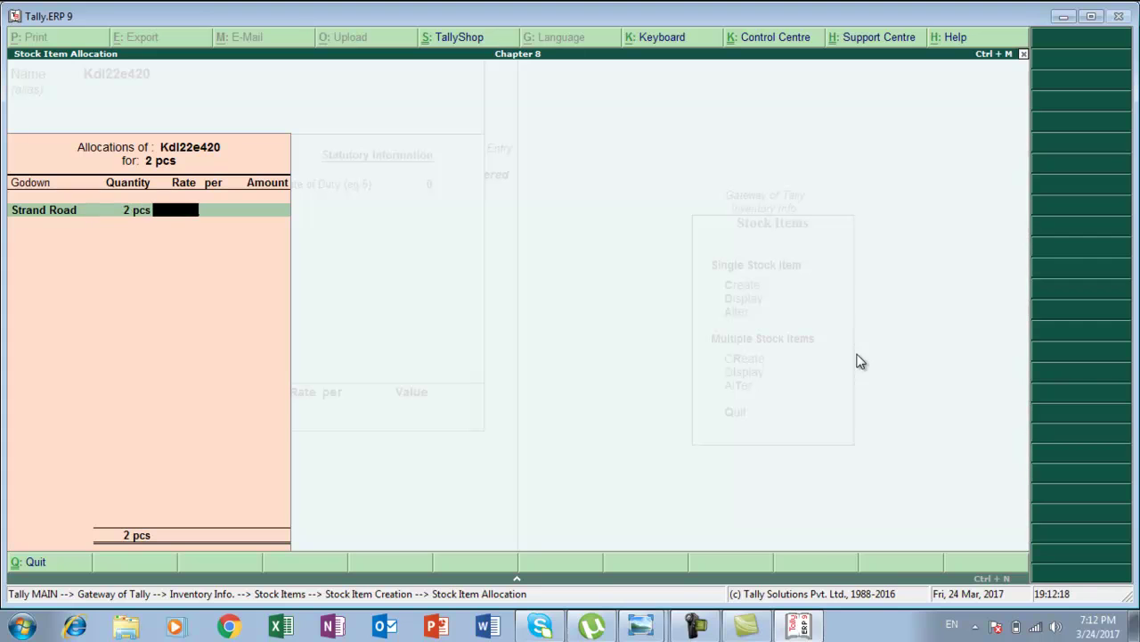
pyautogui.write('20900')
pyautogui.press('Return')
pyautogui.press('Return')
pyautogui.press('Return')
pyautogui.press('Return')
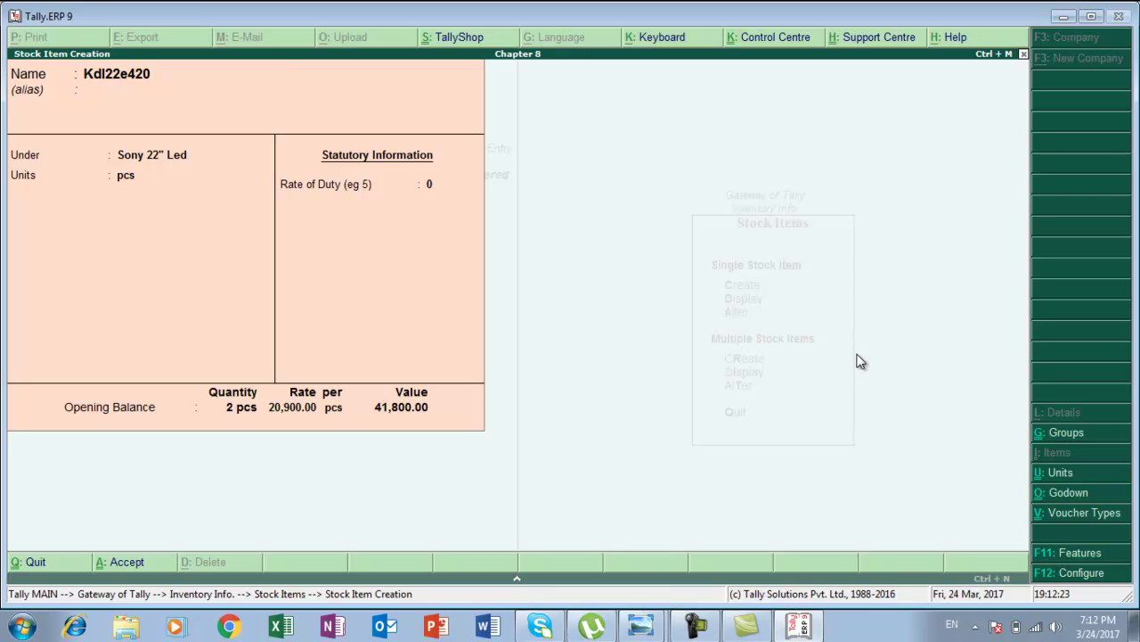
# Start the next stock item, named La22d40e1, using the Samsung LCD model number from the exercise photo.
pyautogui.hotkey('alt', 'Tab')
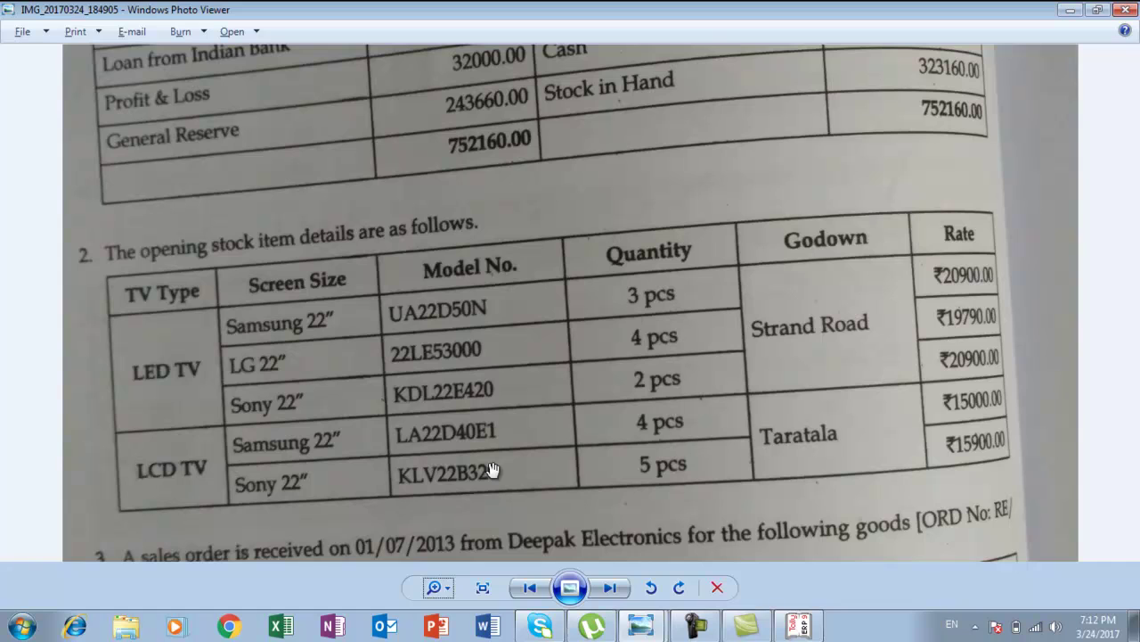
pyautogui.hotkey('alt', 'Tab')
pyautogui.write('La2')
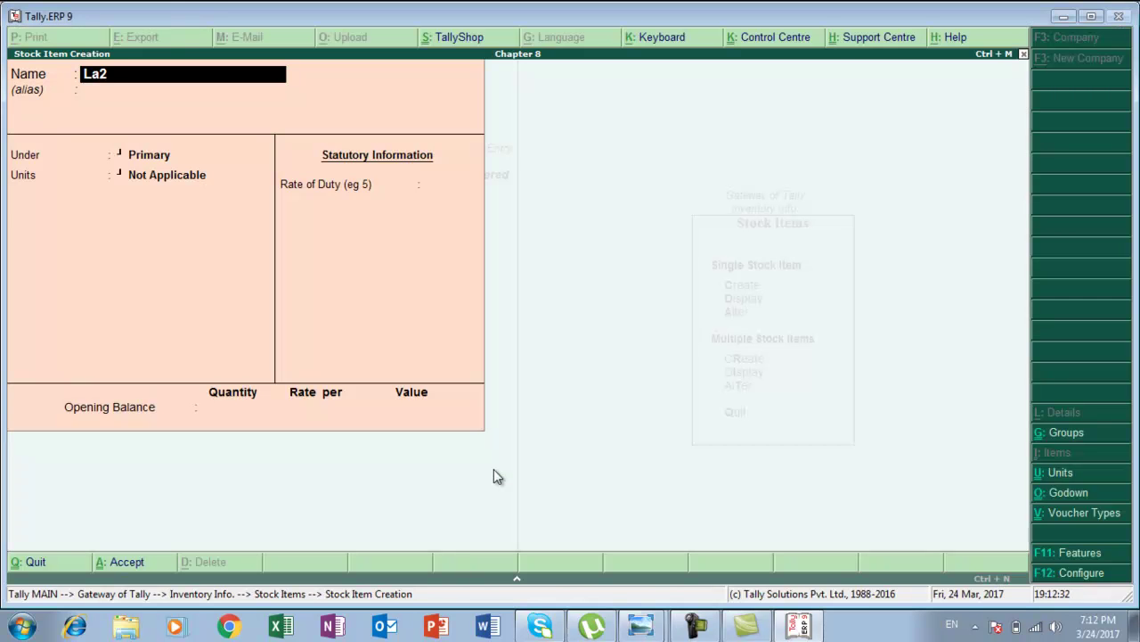
pyautogui.write('2d40e1')
pyautogui.press('Return')
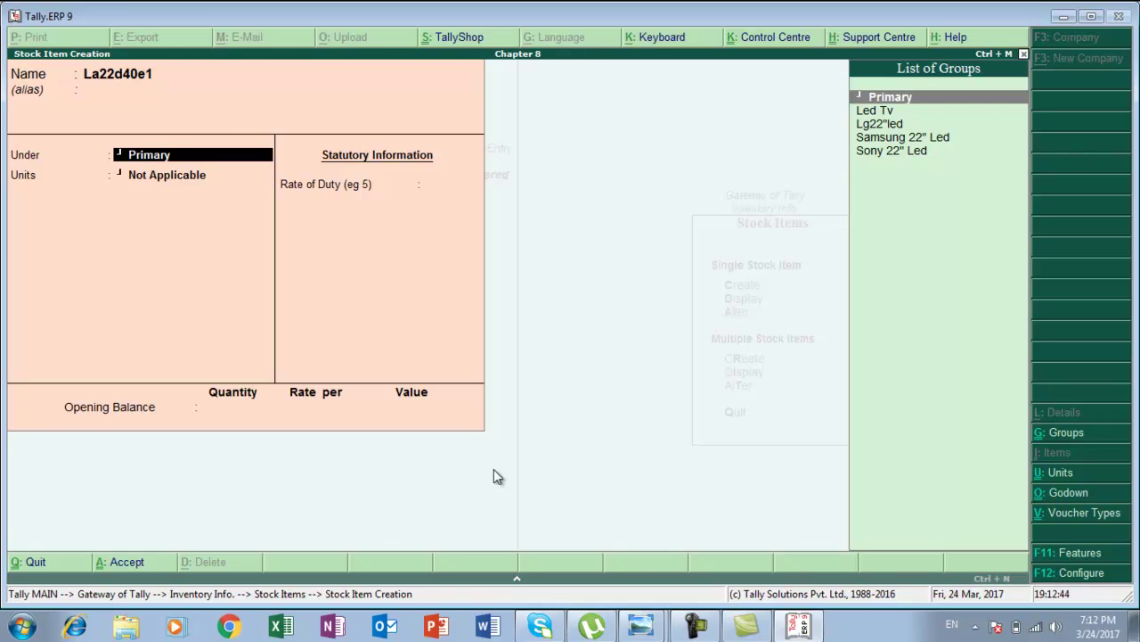
# Start a new stock group named Samsung 22" Lcd for La22d40e1.
pyautogui.hotkey('alt', 'c')
pyautogui.write('Samsun')
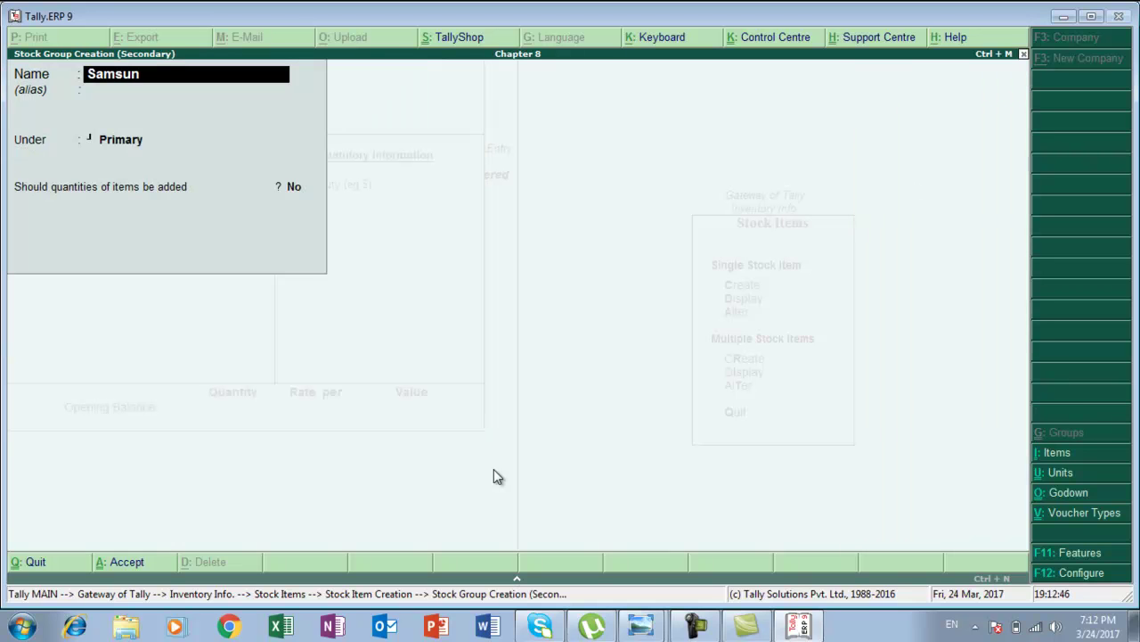
pyautogui.write('g 22" Lcd')
pyautogui.press('Return')
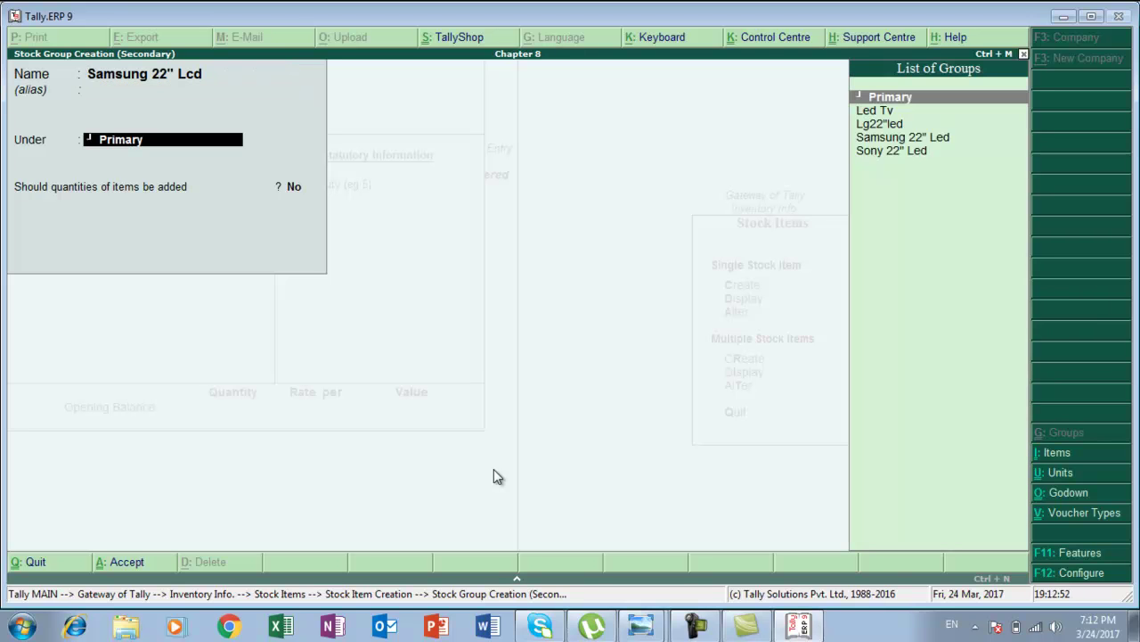
# Create the parent group Lcd Tv under Primary and save Samsung 22" Lcd under it with item quantities added.
pyautogui.hotkey('ctrl', 'a')
pyautogui.write('Lcd tv')
pyautogui.press('Return')
pyautogui.press('Return')
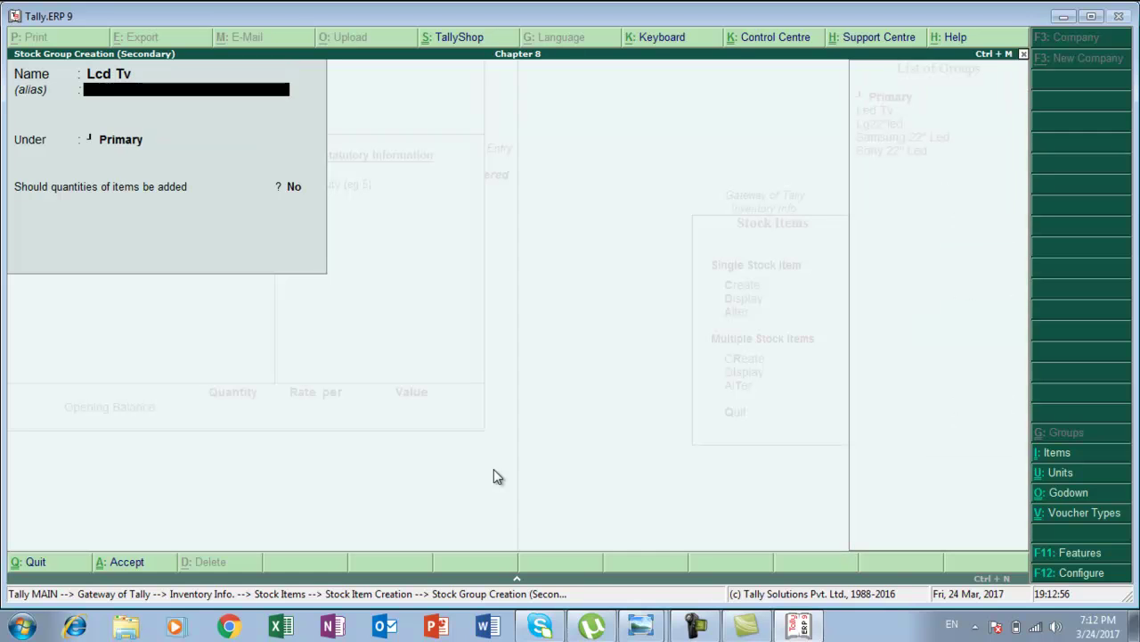
pyautogui.press('Return')
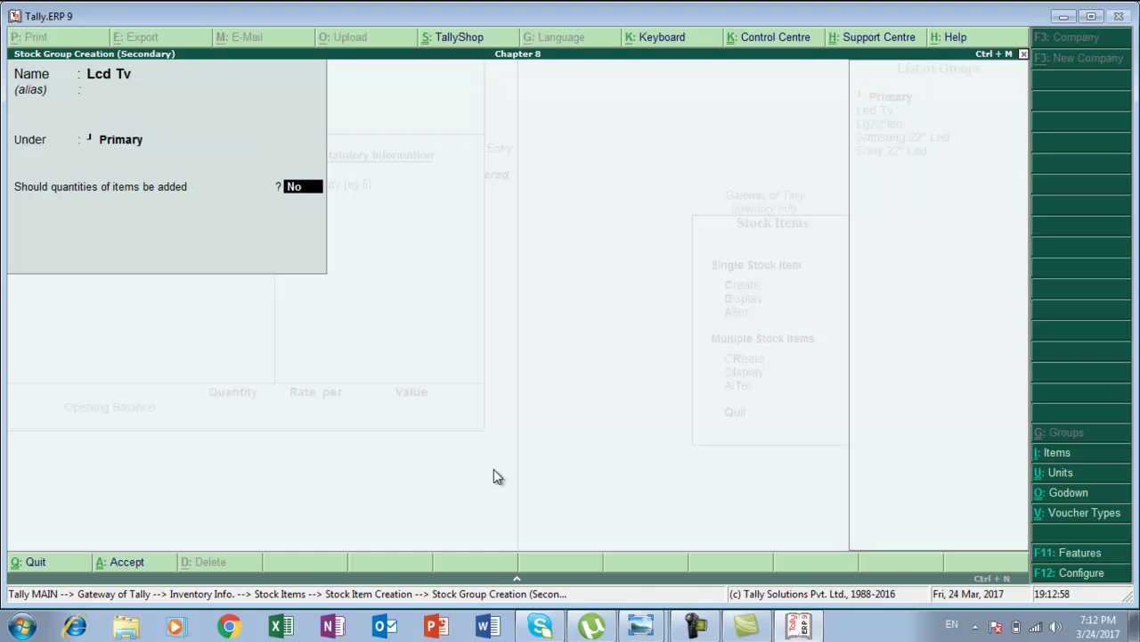
pyautogui.press('y')
pyautogui.press('Return')
pyautogui.press('Return')
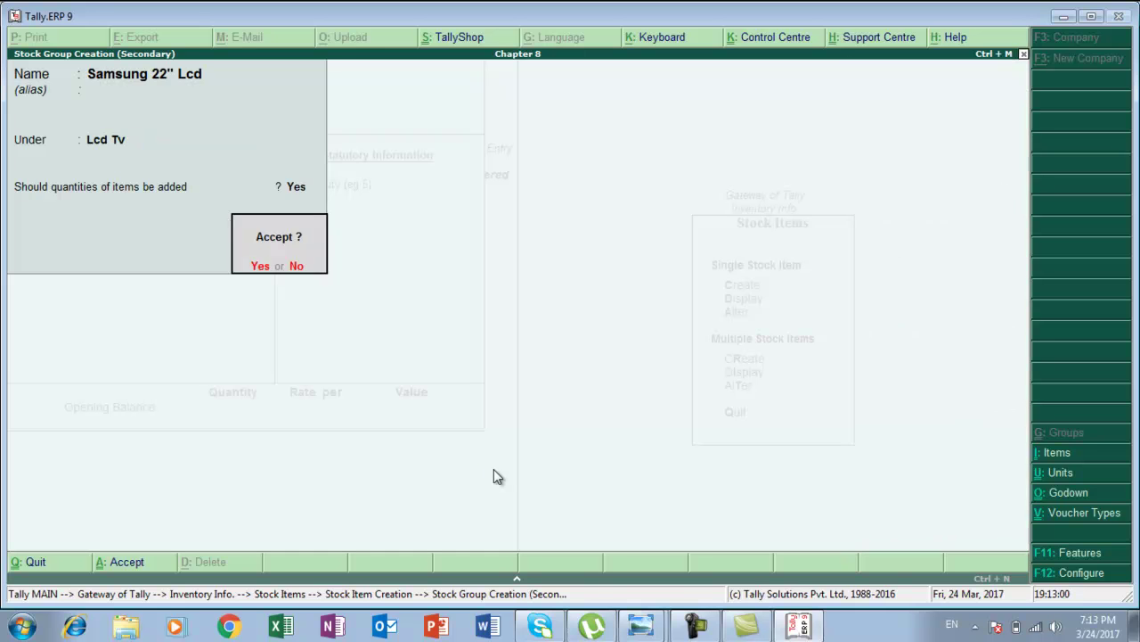
pyautogui.press('Return')
# Assign the unit pcs to La22d40e1 and set its opening quantity to 4, as in the exercise photo.
pyautogui.press('Down')
pyautogui.press('Return')
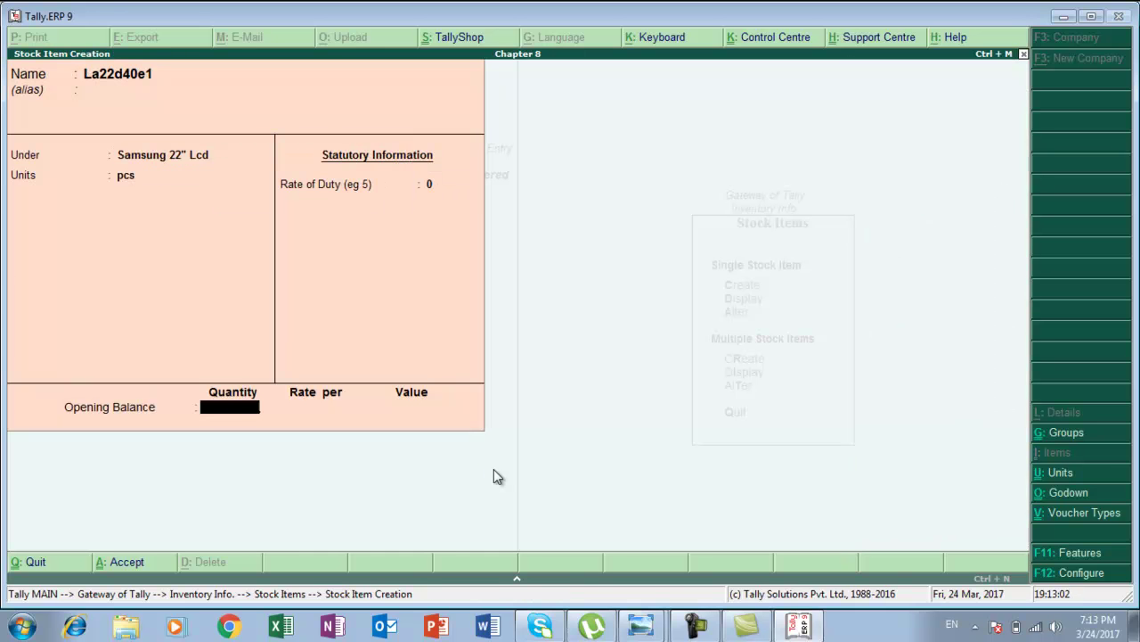
pyautogui.hotkey('alt', 'Tab')
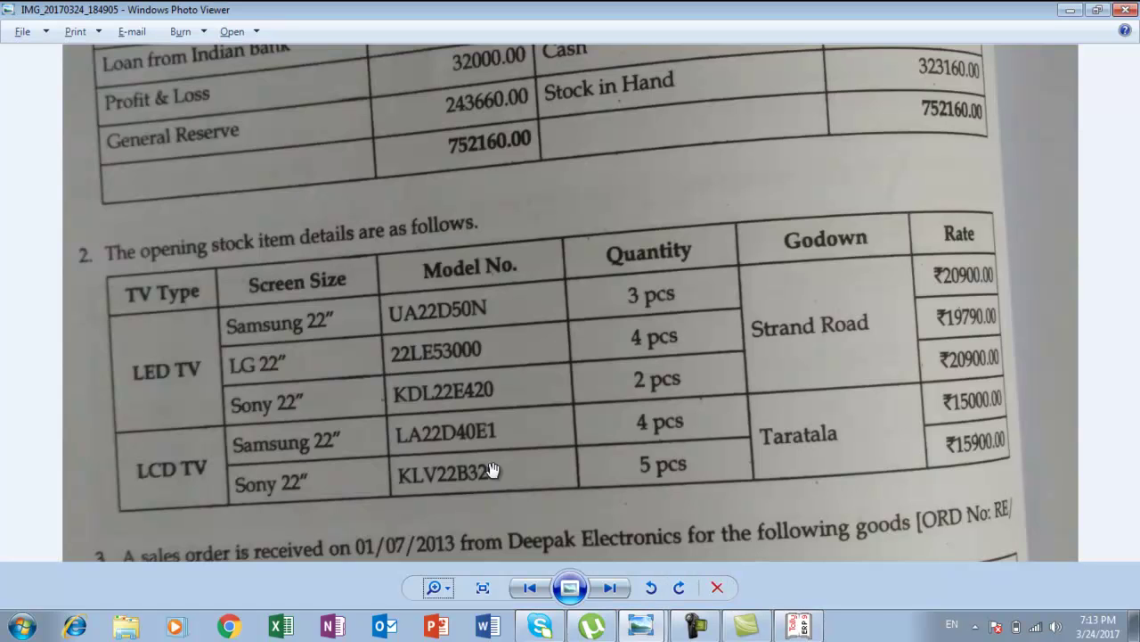
pyautogui.hotkey('alt', 'Tab')
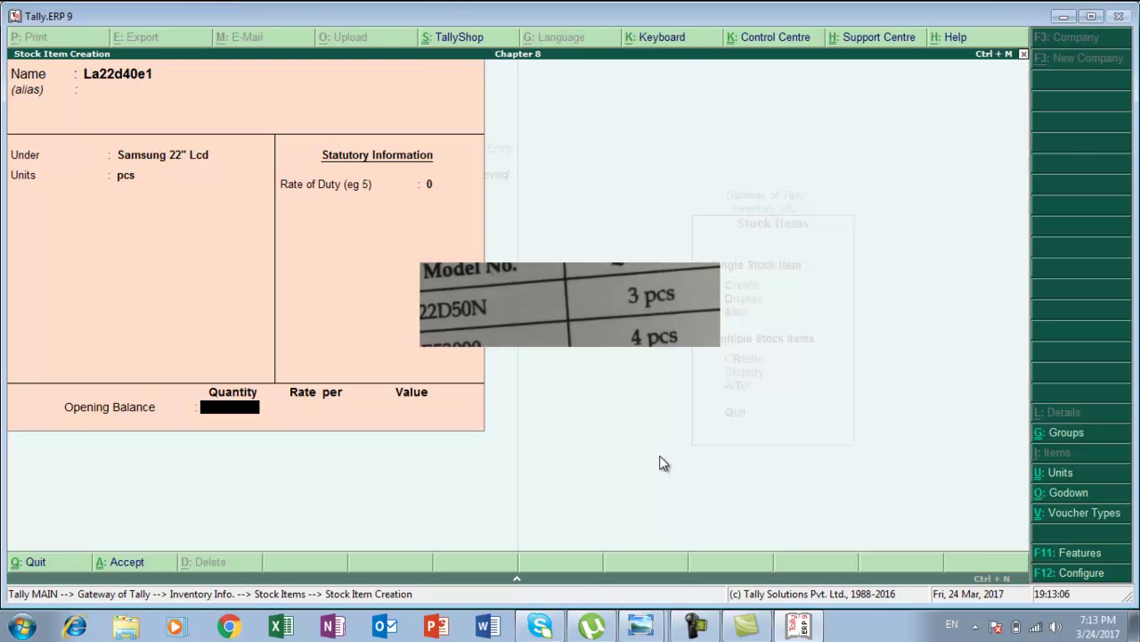
pyautogui.write('4')
pyautogui.press('Return')
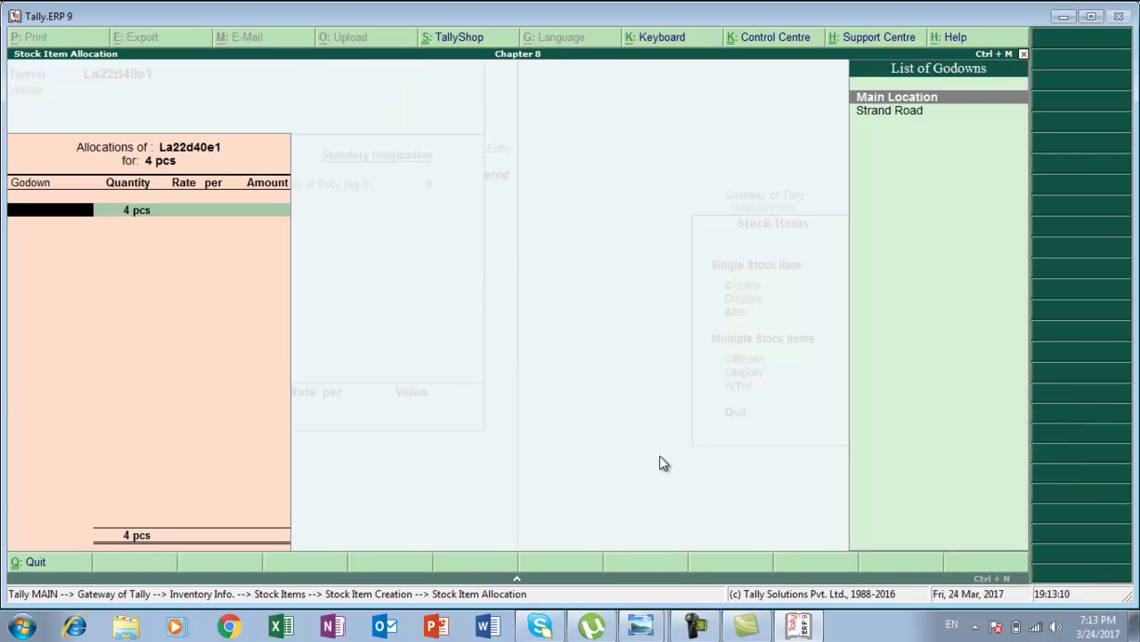
# Create the godown Taratala under Primary, as named in the exercise photo, and allocate the 4 pcs of La22d40e1 to it.
pyautogui.hotkey('alt', 'Tab')
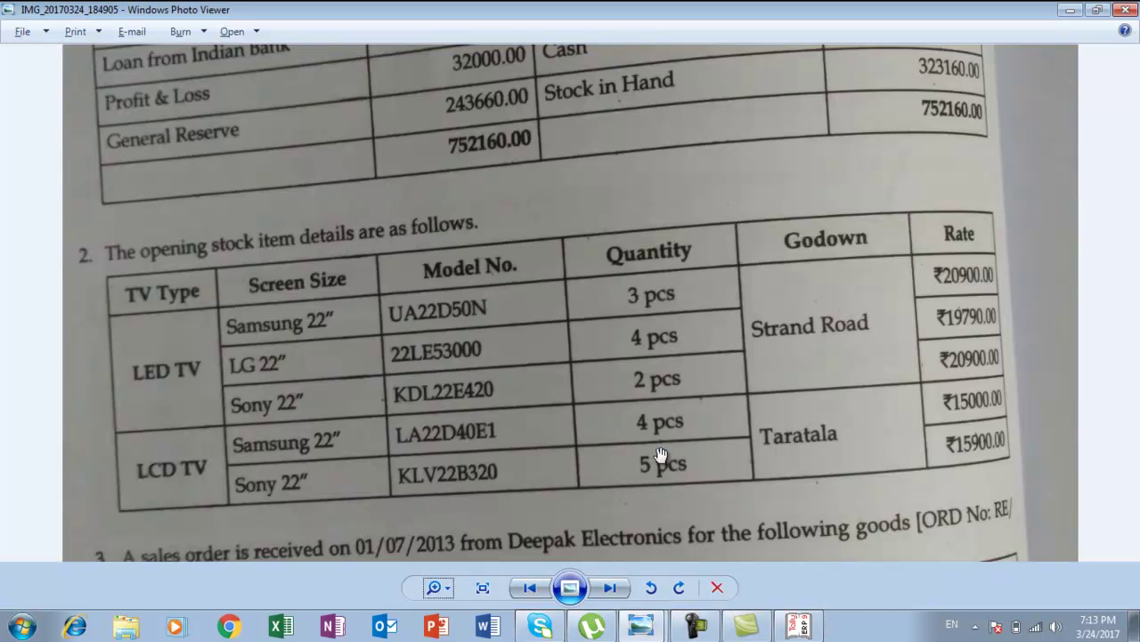
pyautogui.hotkey('alt', 'Tab')
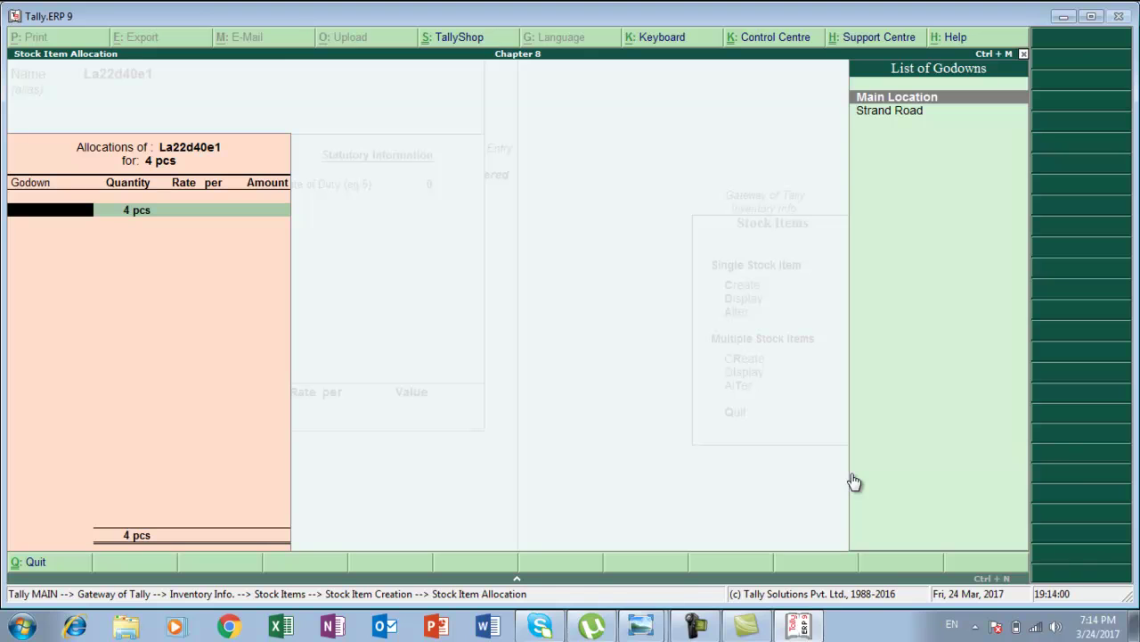
pyautogui.hotkey('alt', 'c')
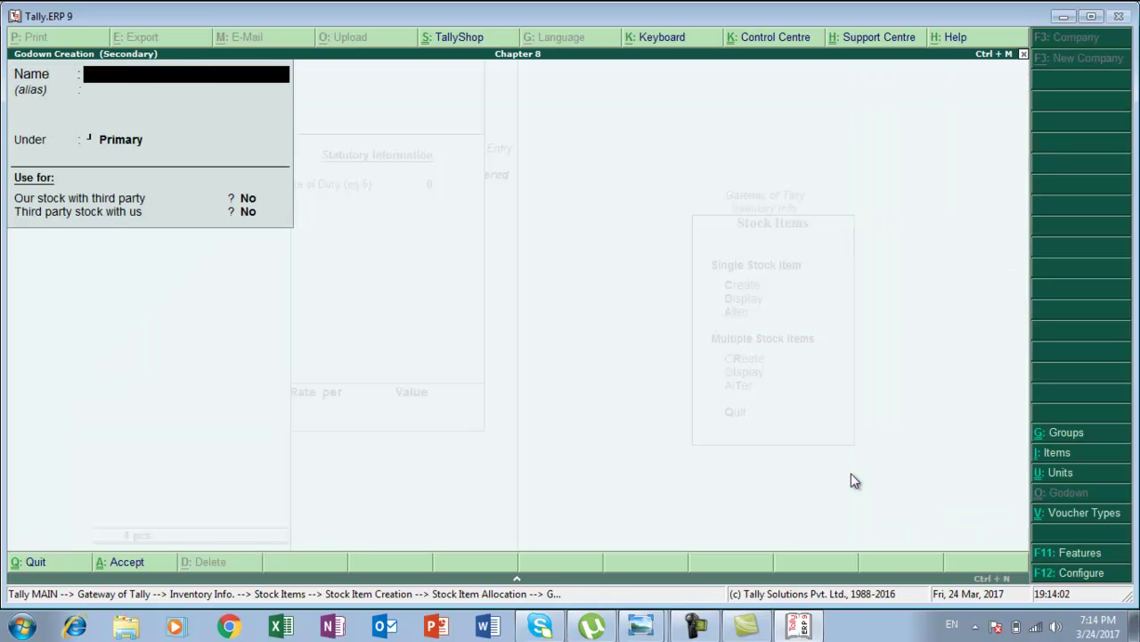
pyautogui.write('Taratala')
pyautogui.press('Return')
pyautogui.press('Return')
pyautogui.press('Return')
pyautogui.press('Return')
pyautogui.press('Return')
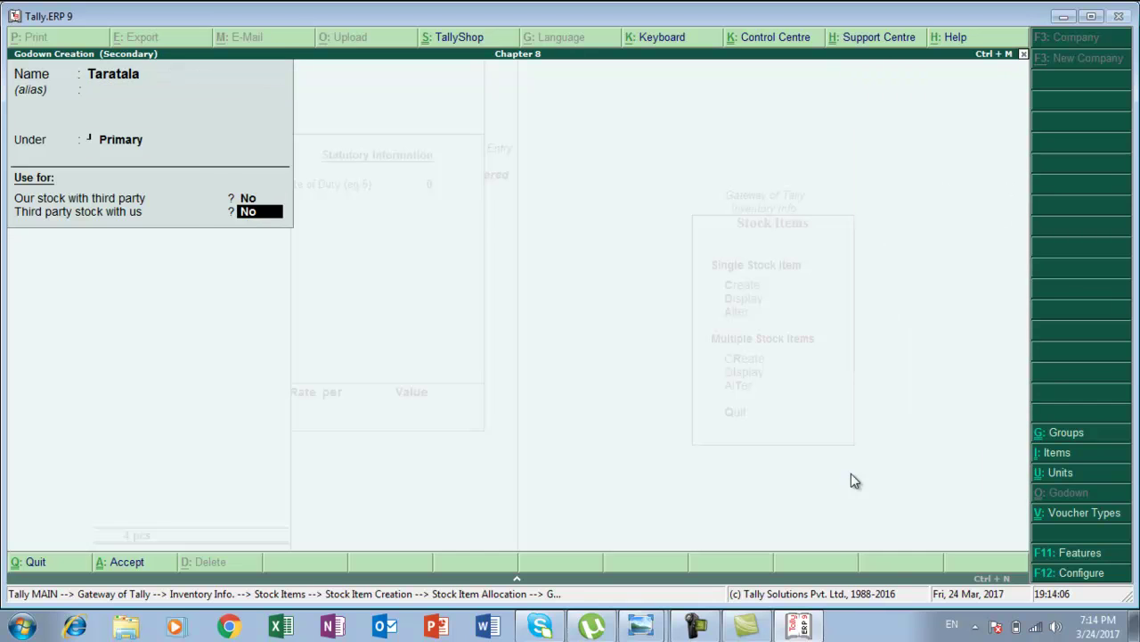
pyautogui.press('Return')
pyautogui.press('Return')
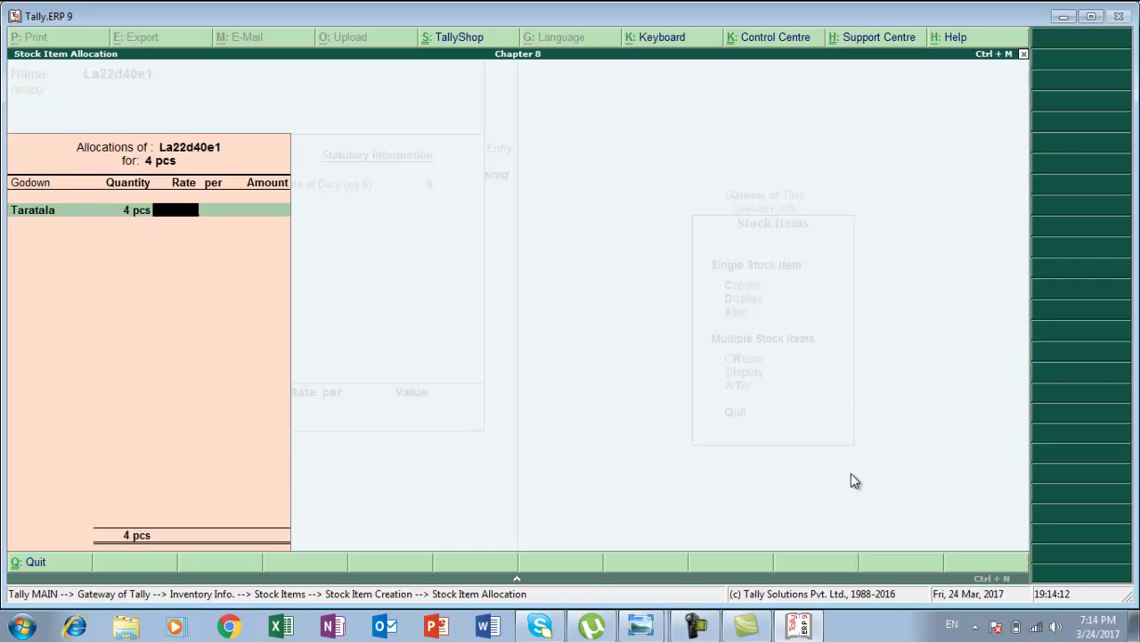
# Set the Taratala allocation's rate to 15,000 and save the La22d40e1 stock item.
pyautogui.write('5000')
pyautogui.press('Return')
pyautogui.press('Return')
pyautogui.press('Return')
pyautogui.press('Return')
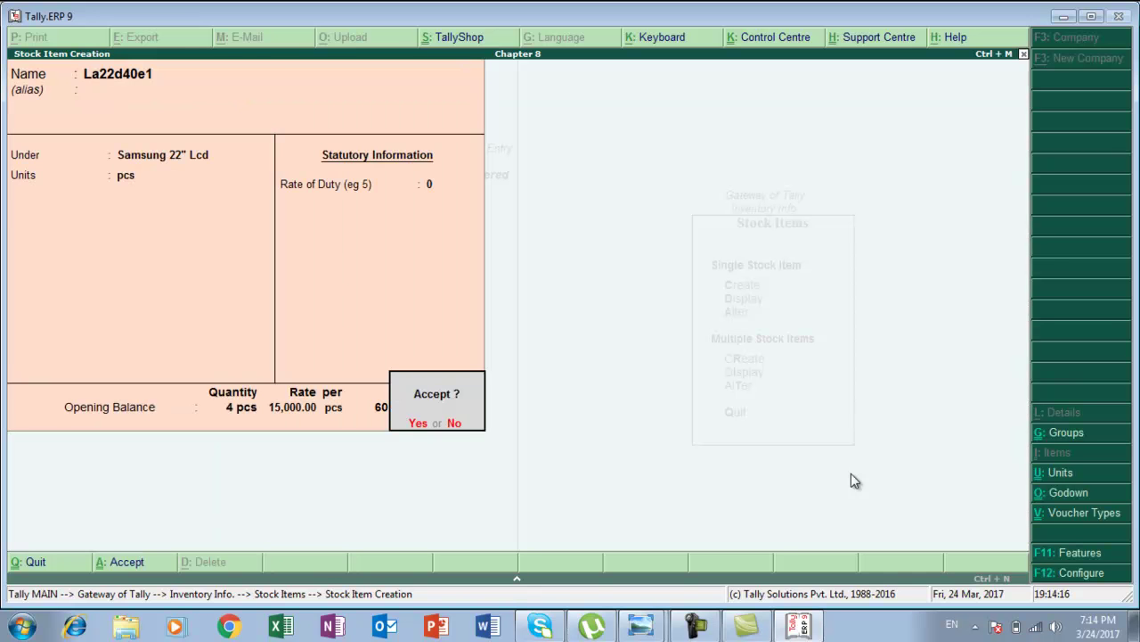
pyautogui.press('Escape')
pyautogui.hotkey('ctrl', 'a')
# Start the next stock item, named Klv22b320, using the Sony LCD model number from the exercise photo.
pyautogui.hotkey('alt', 'Tab')
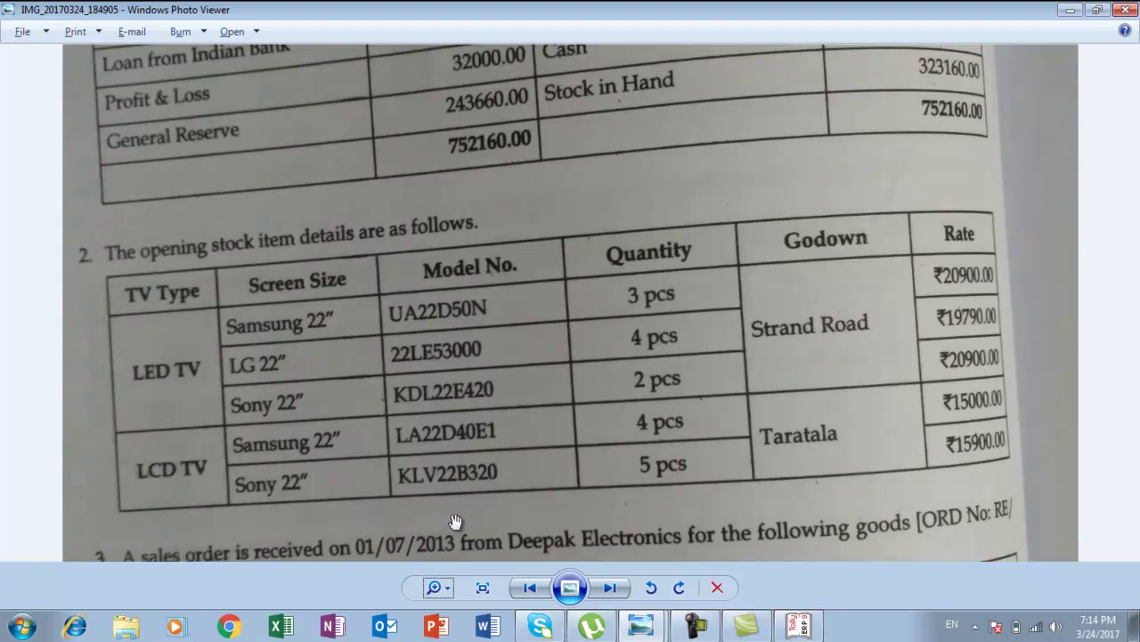
pyautogui.hotkey('alt', 'Tab')
pyautogui.write('Klv2')
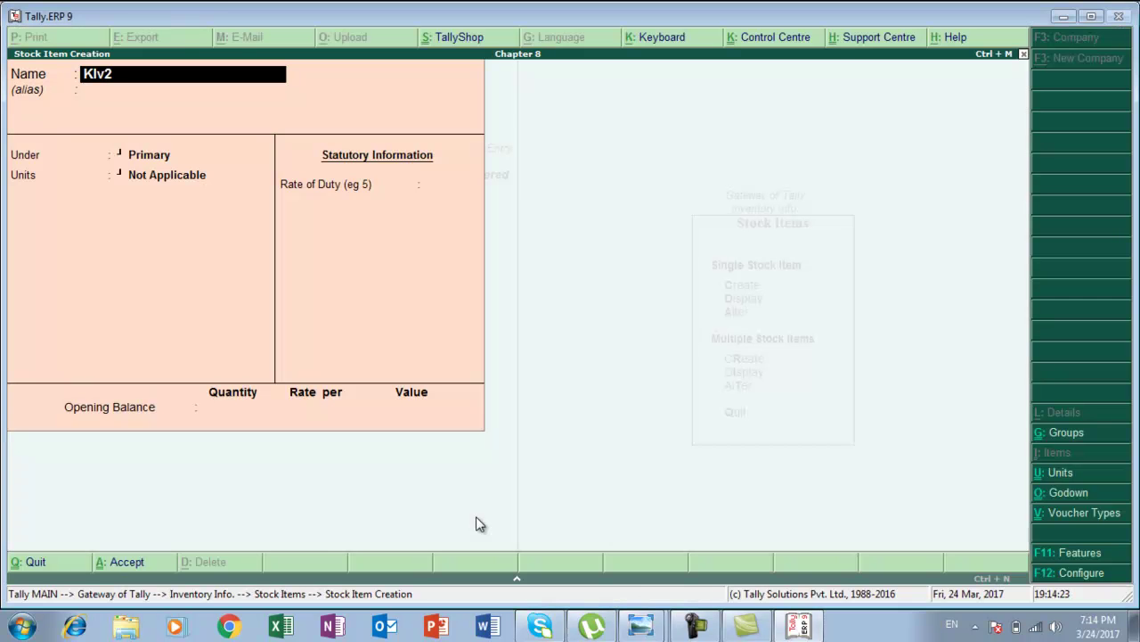
pyautogui.write('2b320')
pyautogui.press('Return')
pyautogui.press('Return')
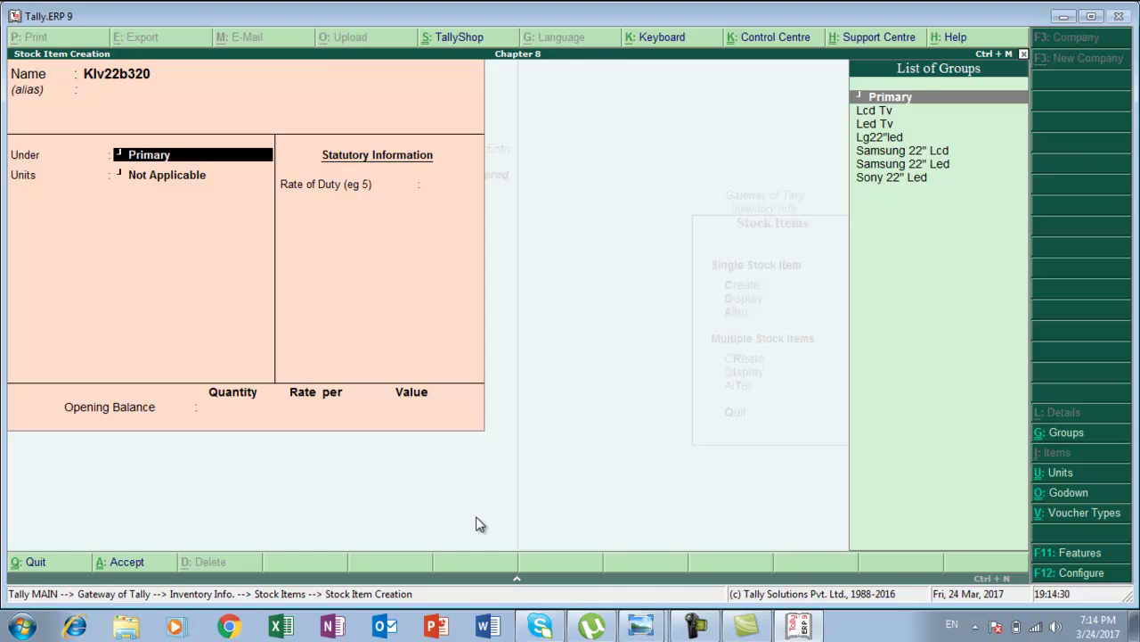
# Create the stock group Sony 22" Lcd under Lcd Tv with item quantities added, and assign Klv22b320 to it.
pyautogui.hotkey('alt', 'c')
pyautogui.write('S')
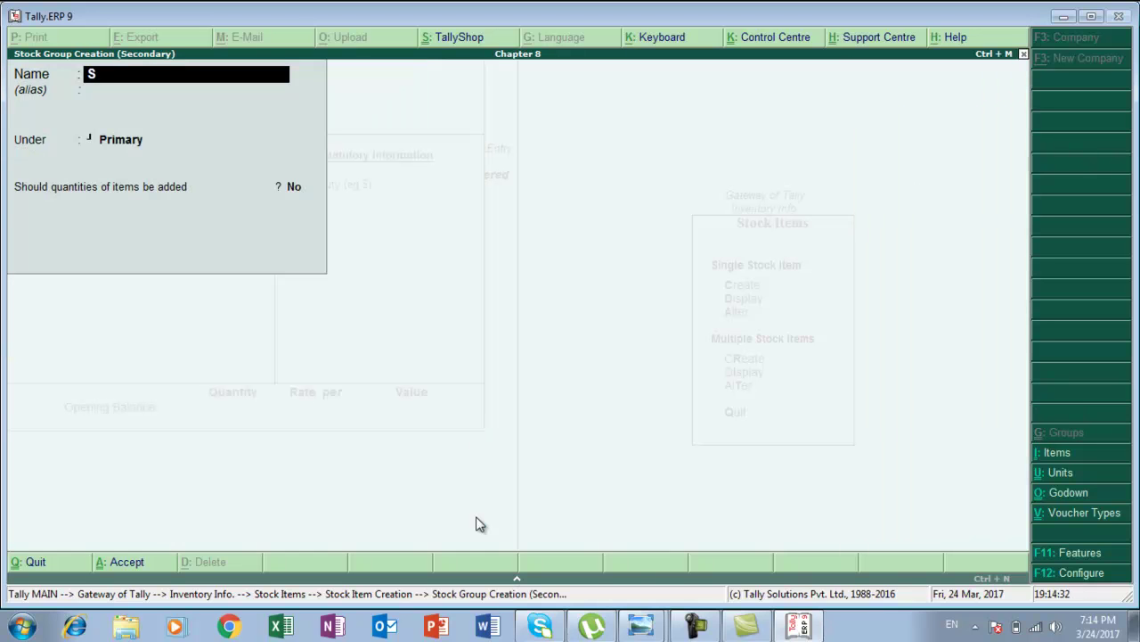
pyautogui.write('ony 22" Lcd')
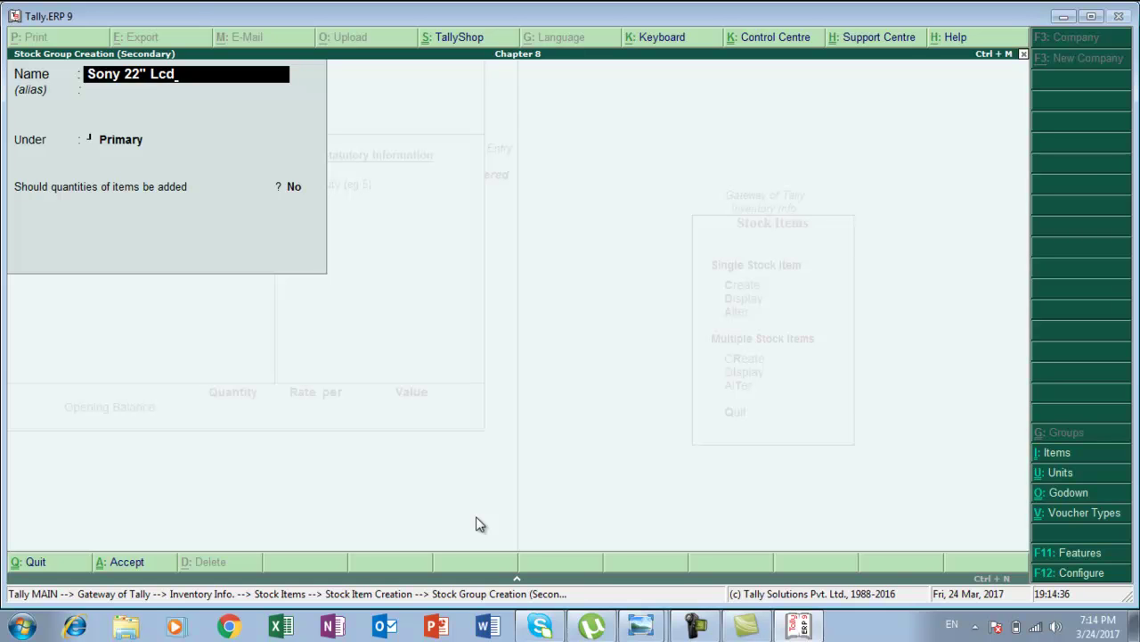
pyautogui.press('Return')
pyautogui.press('Down')
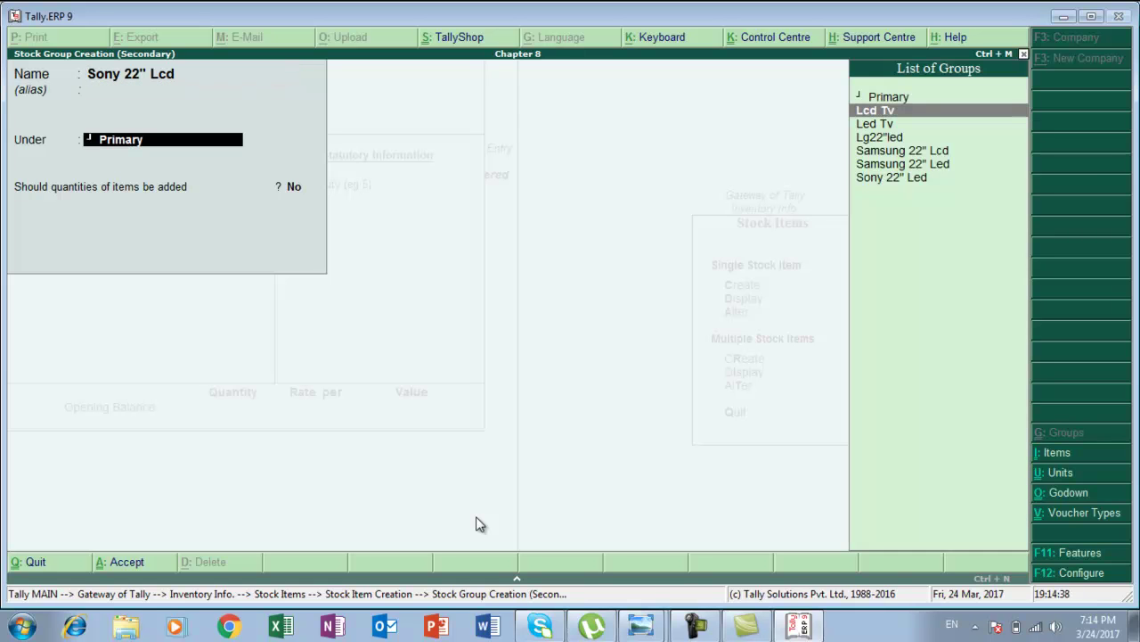
pyautogui.press('Return')
pyautogui.press('y')
pyautogui.press('Return')
pyautogui.press('Return')
# Assign the unit pcs to Klv22b320 and set its opening quantity to 5, as in the exercise photo.
pyautogui.press('Down')
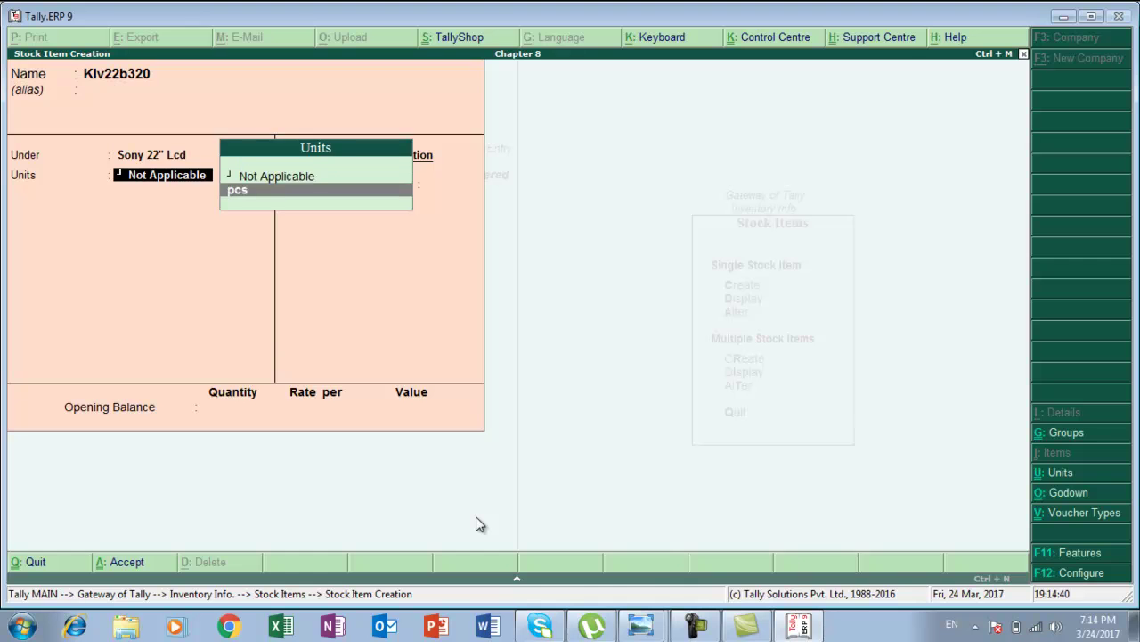
pyautogui.press('Return')
pyautogui.hotkey('alt', 'Tab')
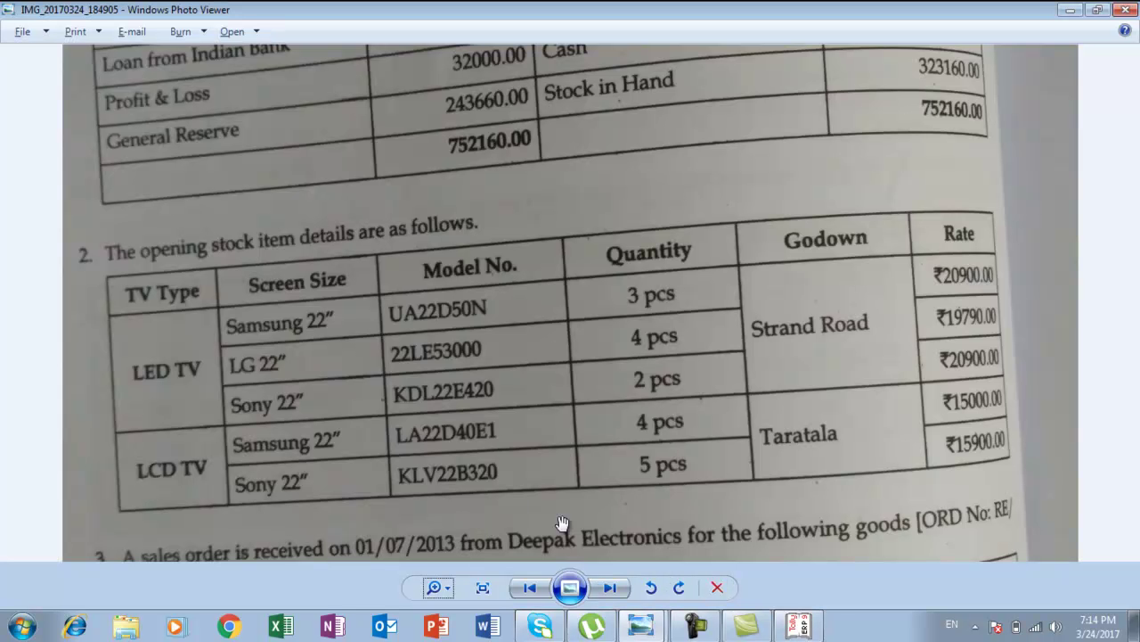
pyautogui.hotkey('alt', 'Tab')
pyautogui.write('5')
pyautogui.press('Return')
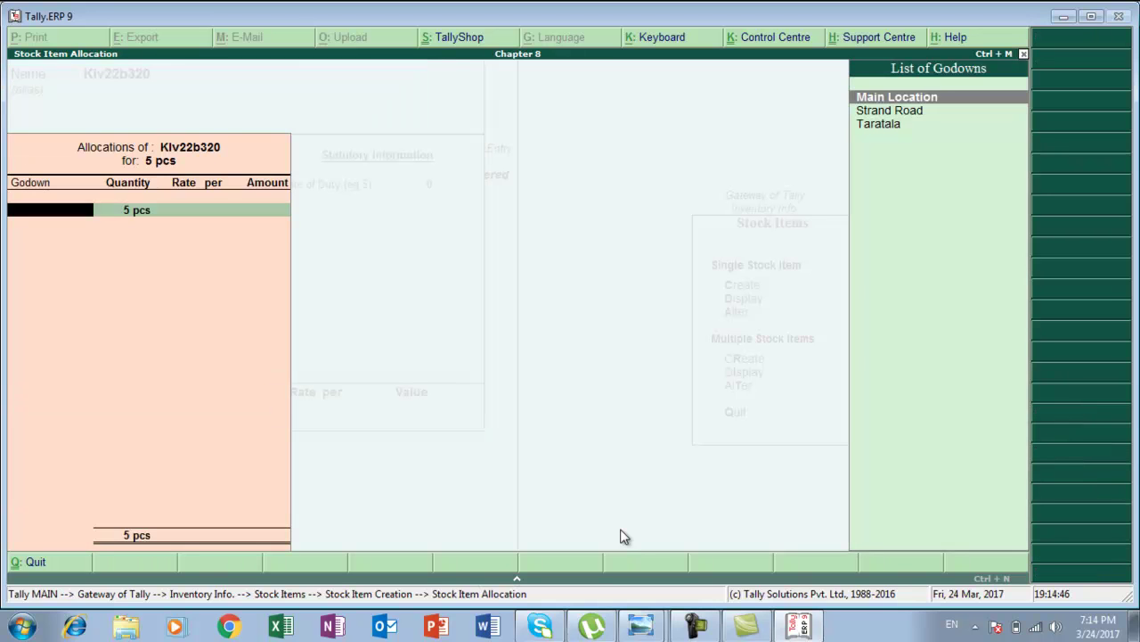
# Allocate the 5 pcs of Klv22b320 to the godown Taratala at a rate of 15,900.
pyautogui.press('Down')
pyautogui.press('Down')
pyautogui.press('Return')
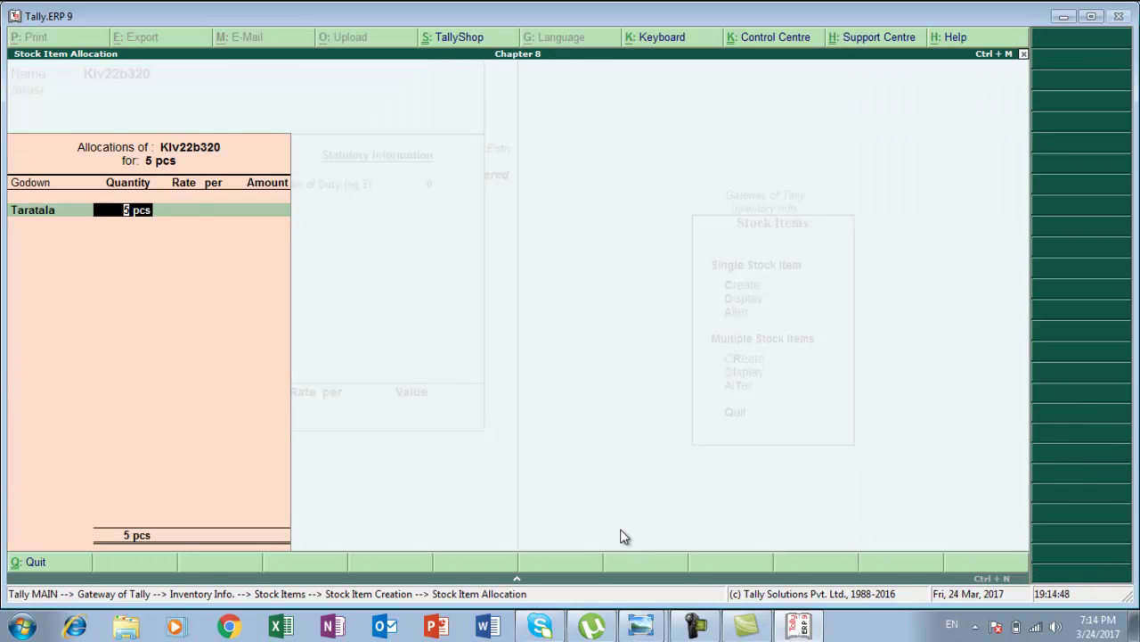
pyautogui.press('Return')
pyautogui.write('15')
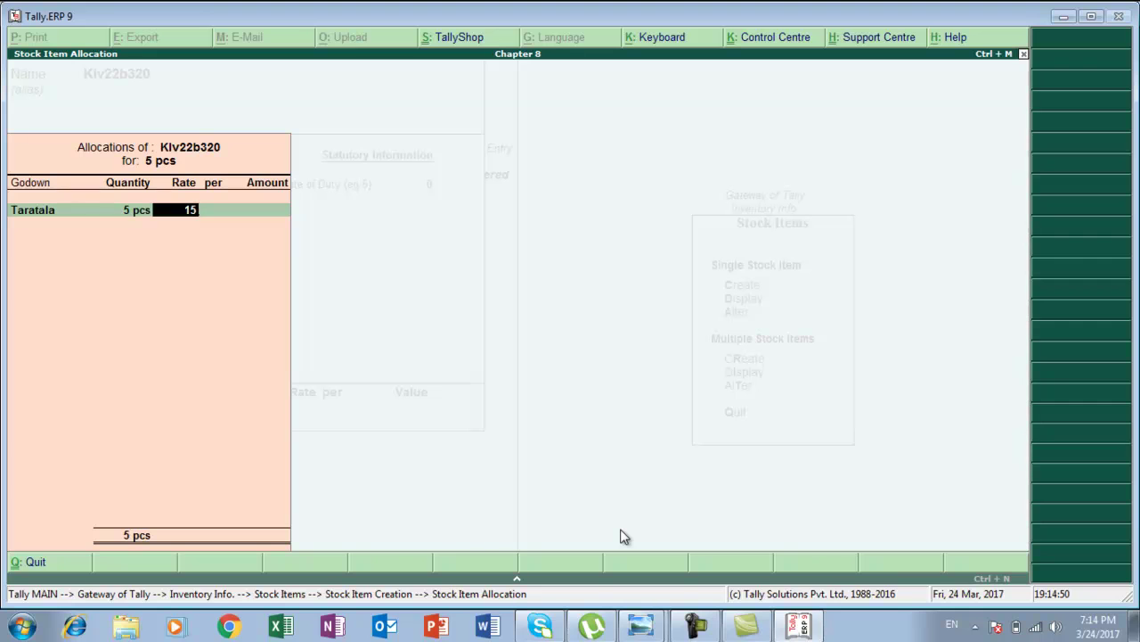
pyautogui.write(',9000')
pyautogui.press('Return')
pyautogui.press('Return')
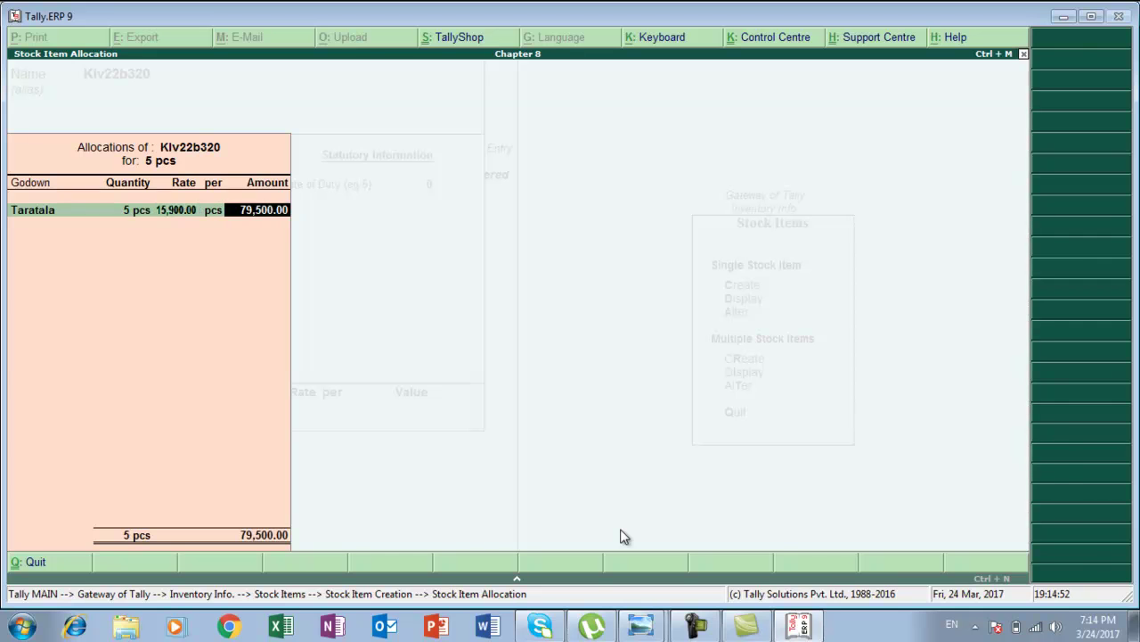
# Save the Klv22b320 stock item and return to the Gateway of Tally.
pyautogui.press('Return')
pyautogui.press('Return')
pyautogui.press('Escape')
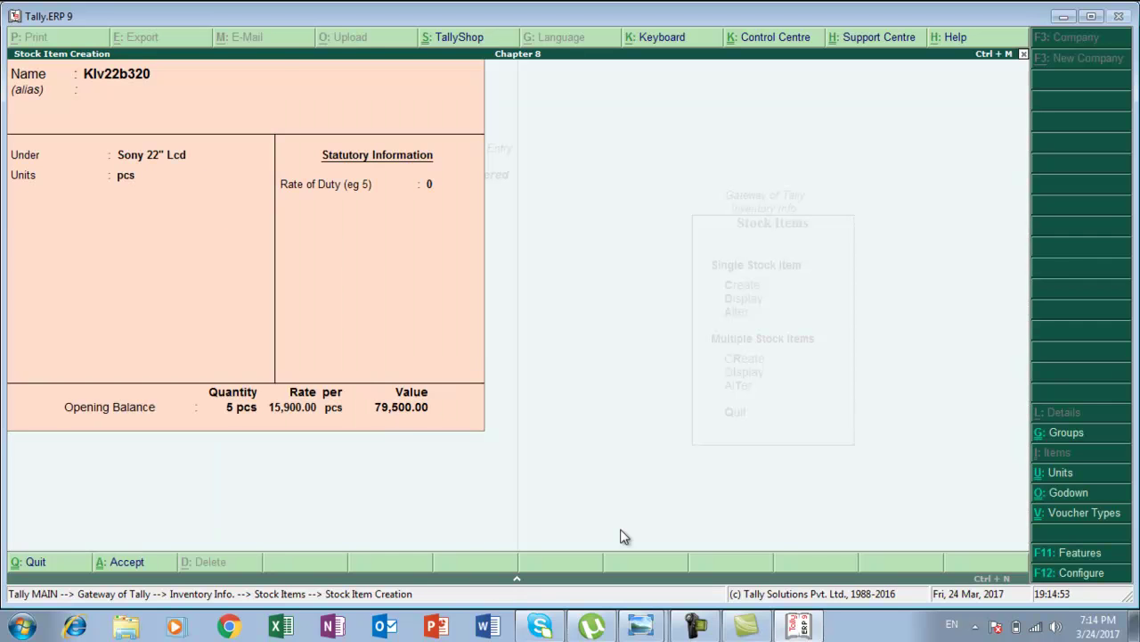
pyautogui.press('Escape')
pyautogui.press('Return')
pyautogui.press('Escape')
pyautogui.press('Escape')
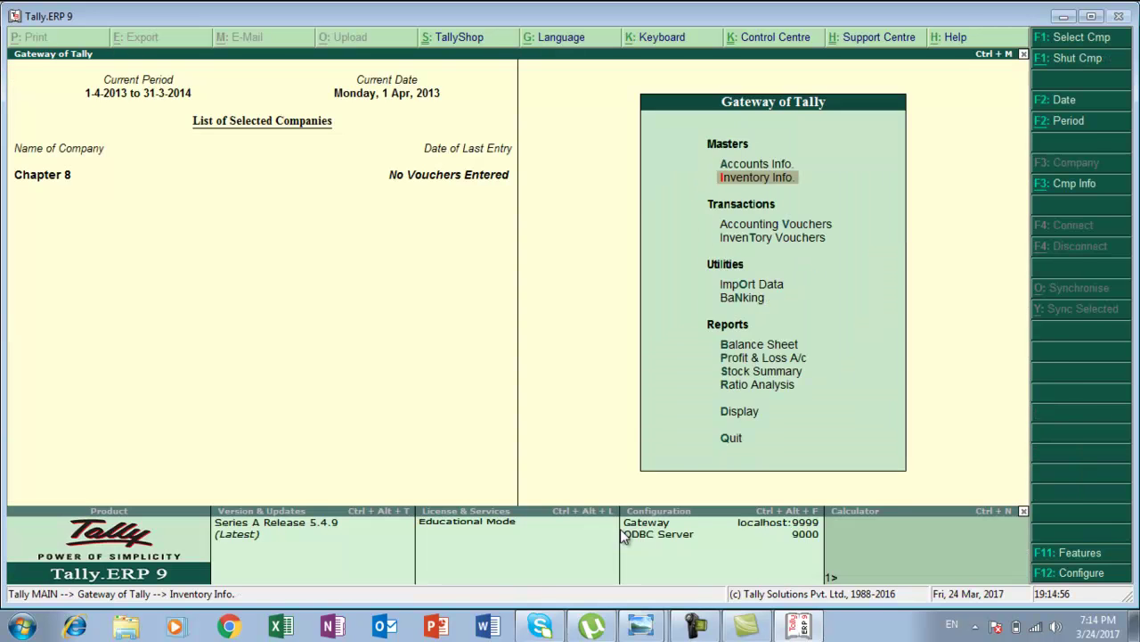
# Open the Stock Summary report and check its grand total against Stock in Hand in the exercise photo.
pyautogui.press('Down')
pyautogui.press('Down')
pyautogui.press('Down')
pyautogui.press('Down')
pyautogui.press('Down')
pyautogui.press('Down')
pyautogui.press('Down')
pyautogui.press('Down')
pyautogui.press('Return')
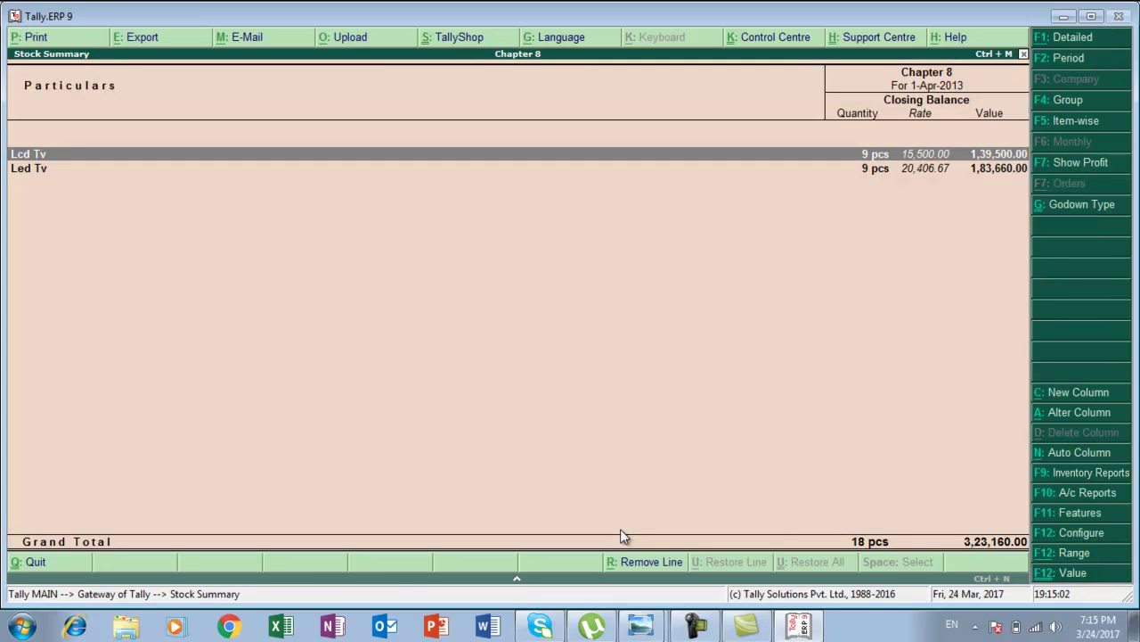
pyautogui.hotkey('alt', 'Tab')
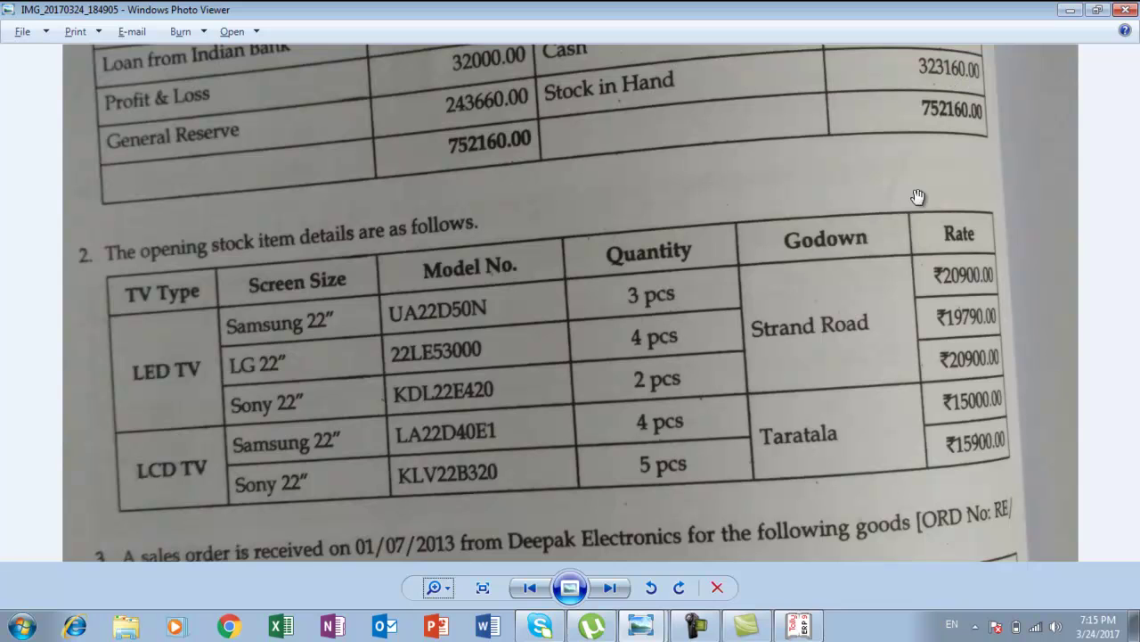
# Read the Deepak Electronics sales order in the exercise photo and close the Stock Summary.
pyautogui.moveTo(554, 355); pyautogui.dragTo(583, 157)
pyautogui.moveTo(553, 242); pyautogui.dragTo(570, 163)
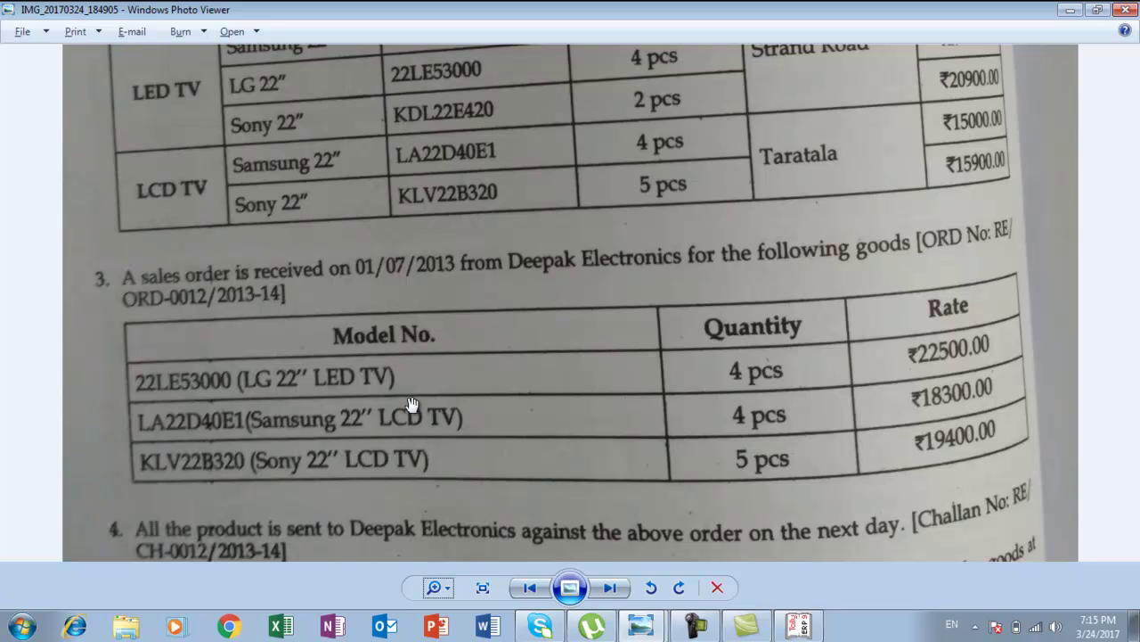
pyautogui.hotkey('alt', 'Tab')
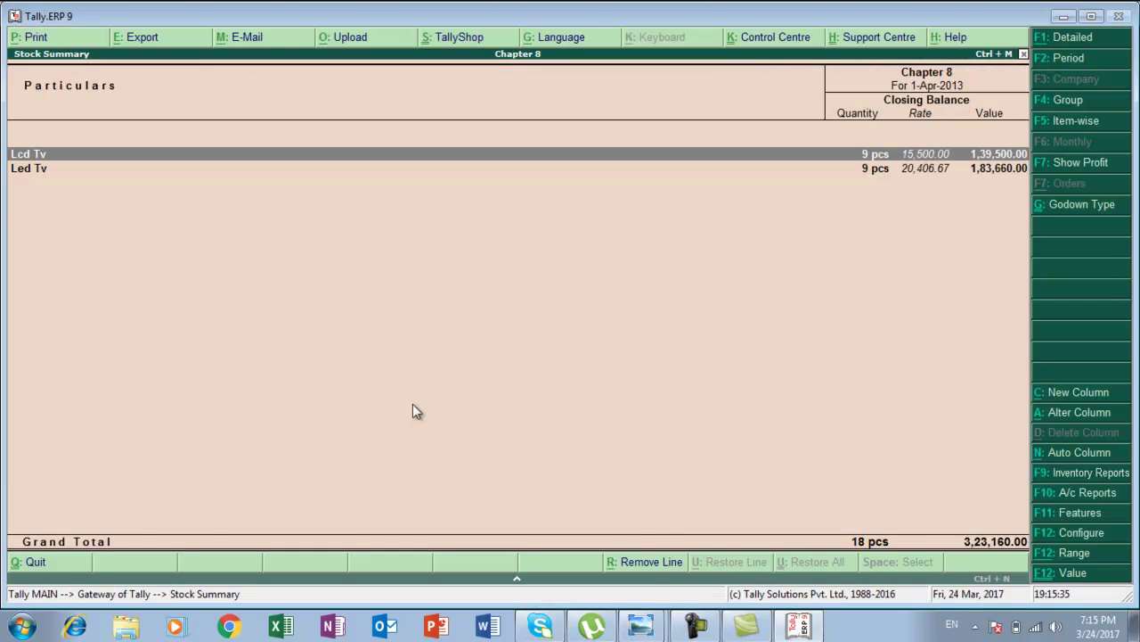
pyautogui.press('Escape')
pyautogui.press('Escape')
pyautogui.press('Escape')
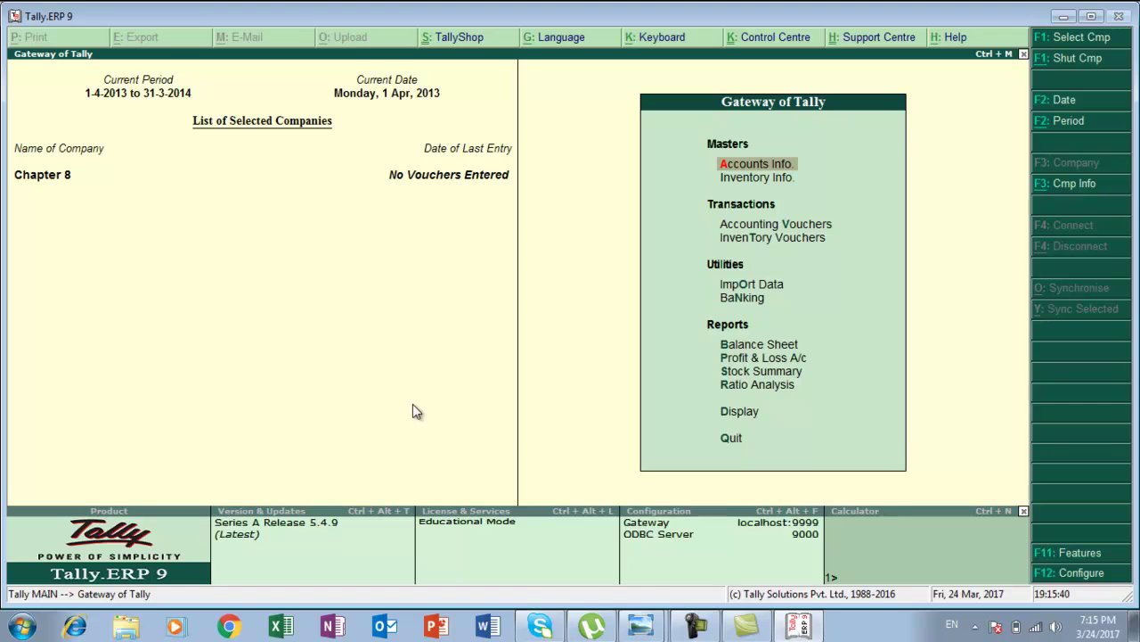
# Enable sales order processing in the company's inventory features and save the settings.
pyautogui.press('F11')
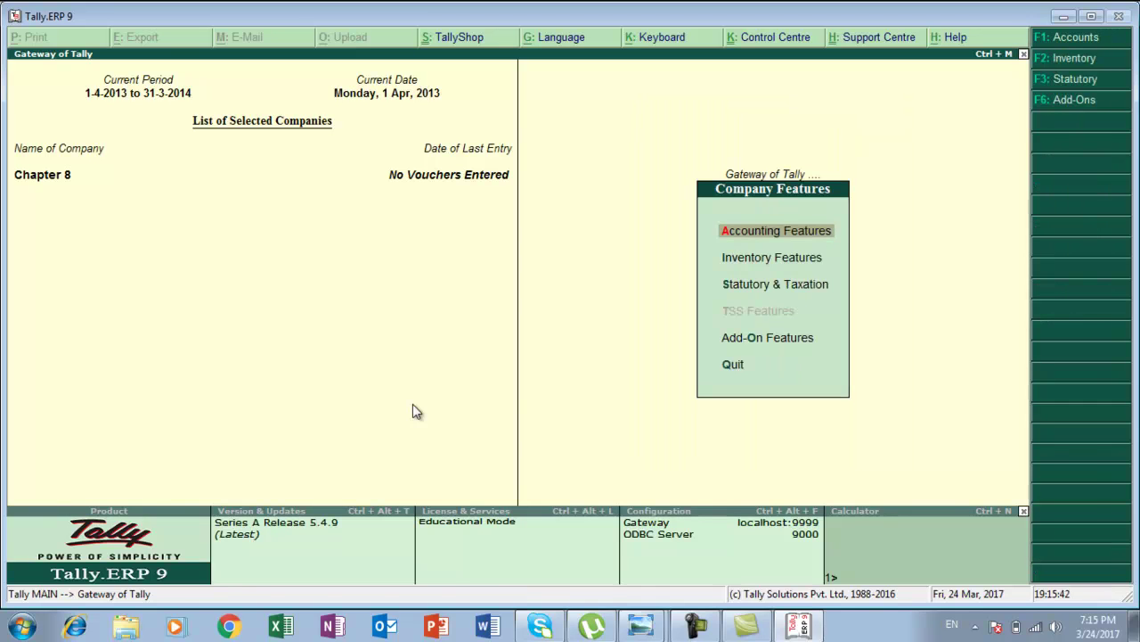
pyautogui.press('Down')
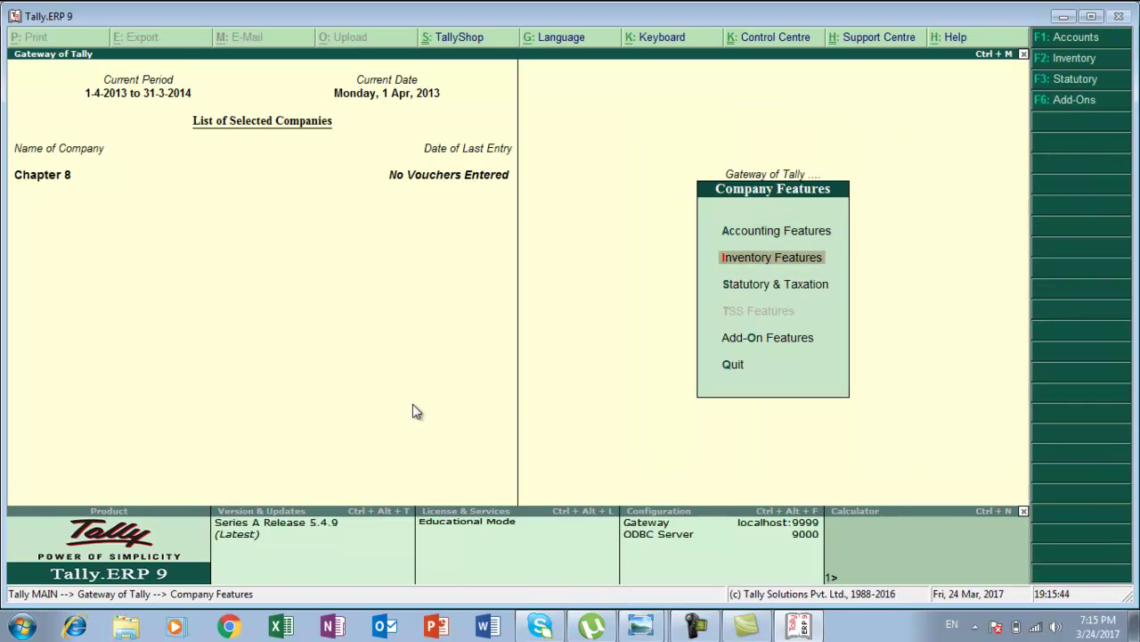
pyautogui.press('Return')
pyautogui.press('Down')
pyautogui.press('Down')
pyautogui.press('Down')
pyautogui.press('Down')
pyautogui.press('Down')
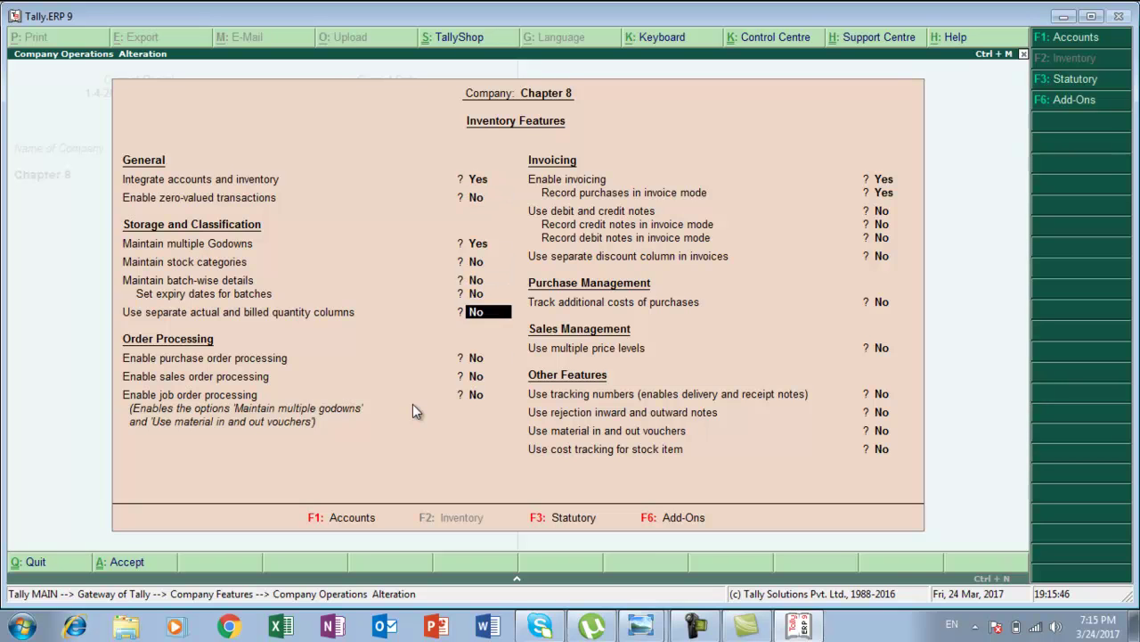
pyautogui.press('Down')
pyautogui.press('Down')
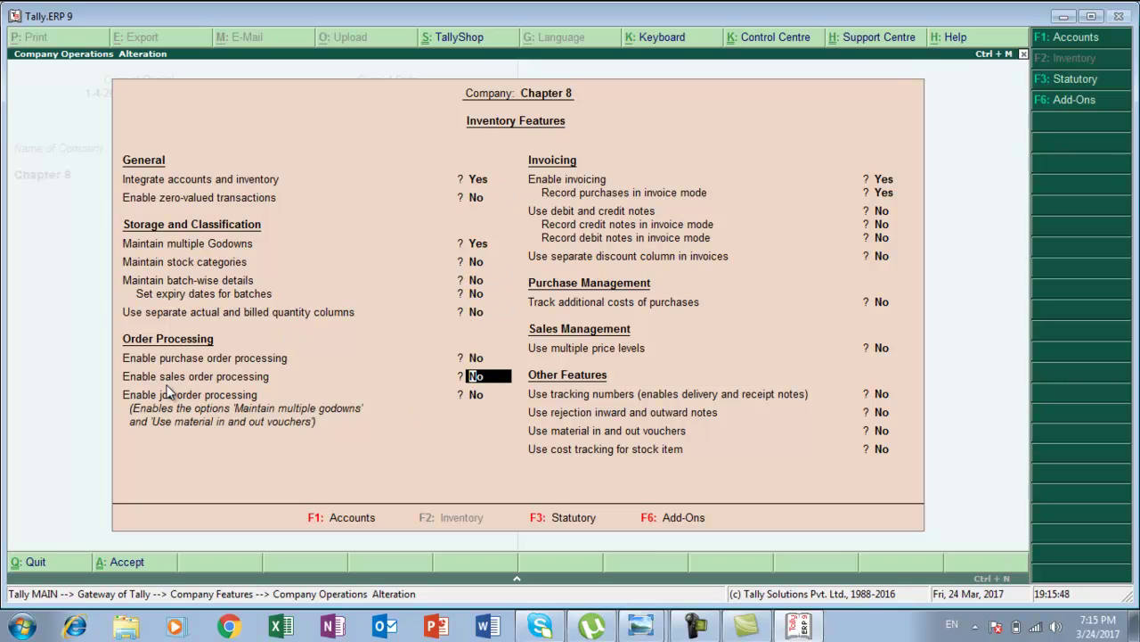
pyautogui.write('y')
pyautogui.press('Return')
pyautogui.press('Down')
pyautogui.press('Down')
pyautogui.press('Down')
pyautogui.press('Down')
pyautogui.press('Return')
pyautogui.press('Return')
pyautogui.press('Return')
pyautogui.press('Return')
pyautogui.press('Return')
pyautogui.press('Return')
pyautogui.press('Return')
pyautogui.press('Return')
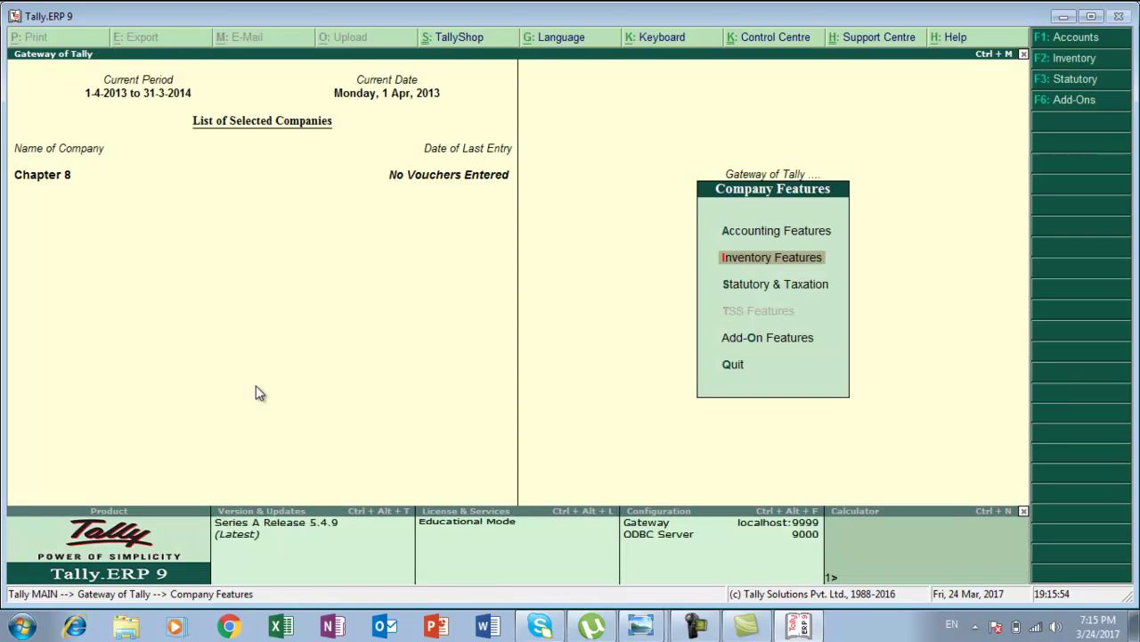
# Start a new Sales Order voucher and check the order's date in the exercise photo.
pyautogui.press('Escape')
pyautogui.press('Down')
pyautogui.press('Down')
pyautogui.press('Down')
pyautogui.press('Up')
pyautogui.press('Down')
pyautogui.press('Up')
pyautogui.press('Return')
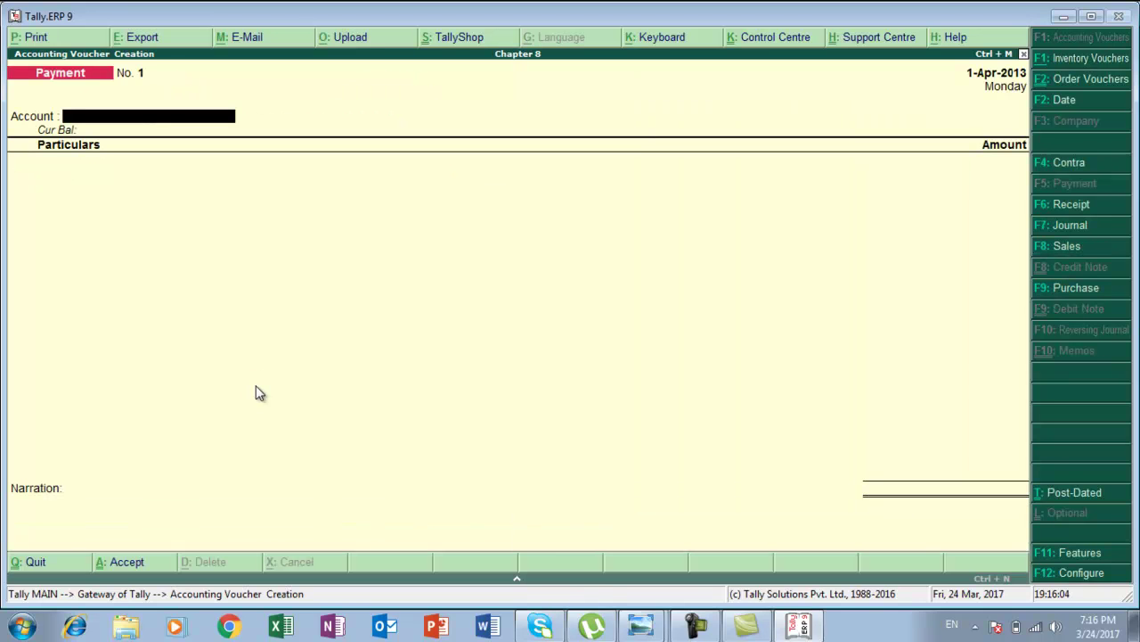
pyautogui.hotkey('alt', 'F5')
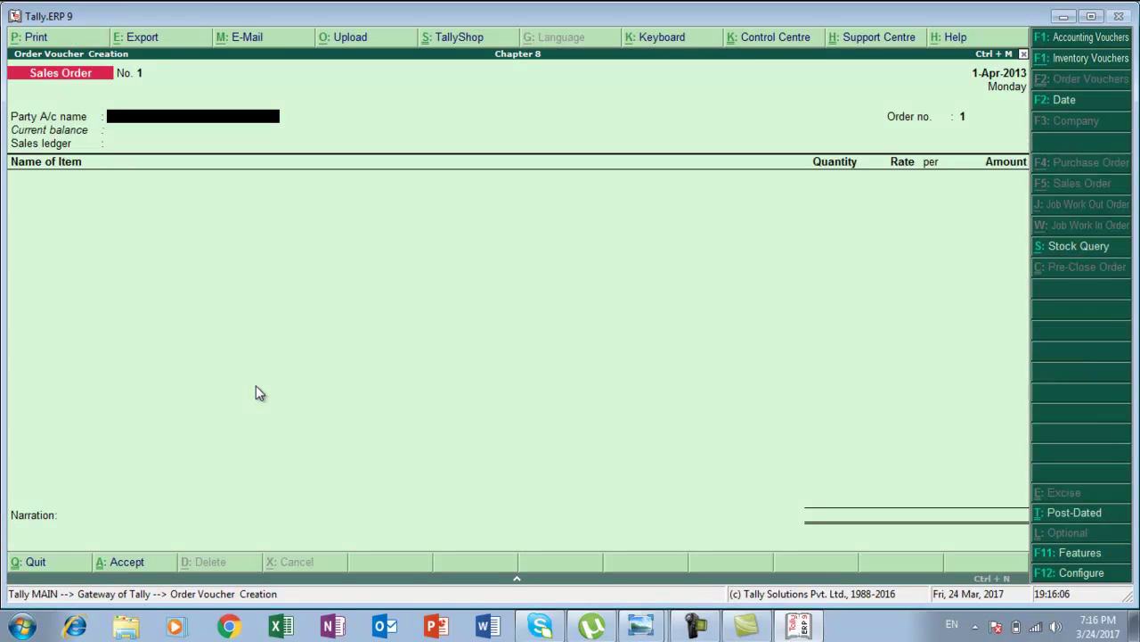
pyautogui.hotkey('alt', 'Tab')
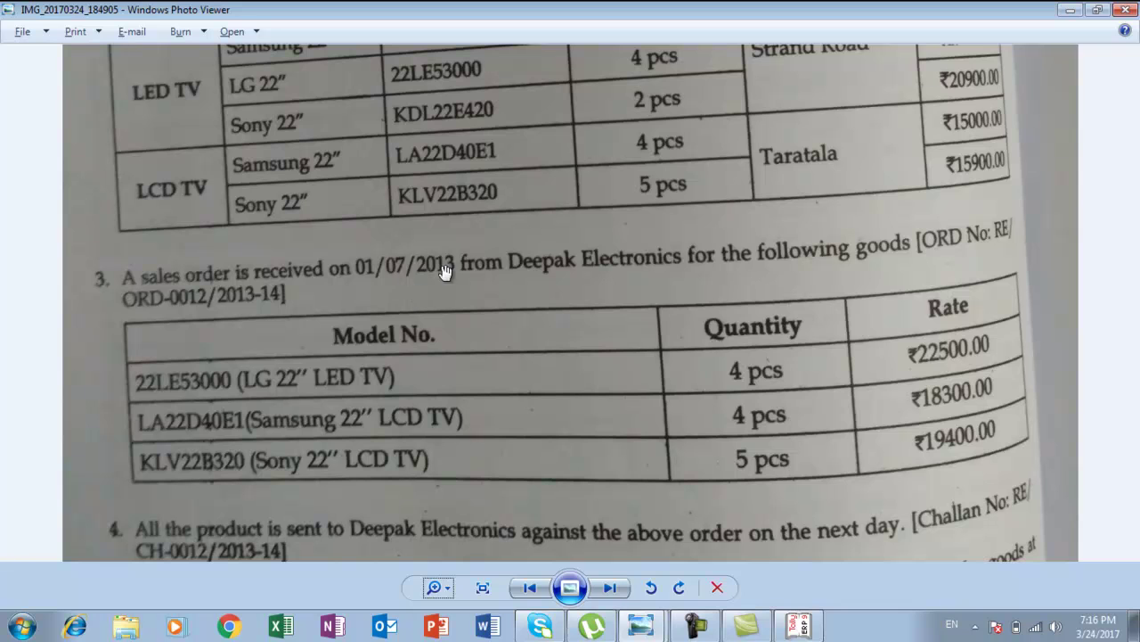
pyautogui.hotkey('alt', 'Tab')
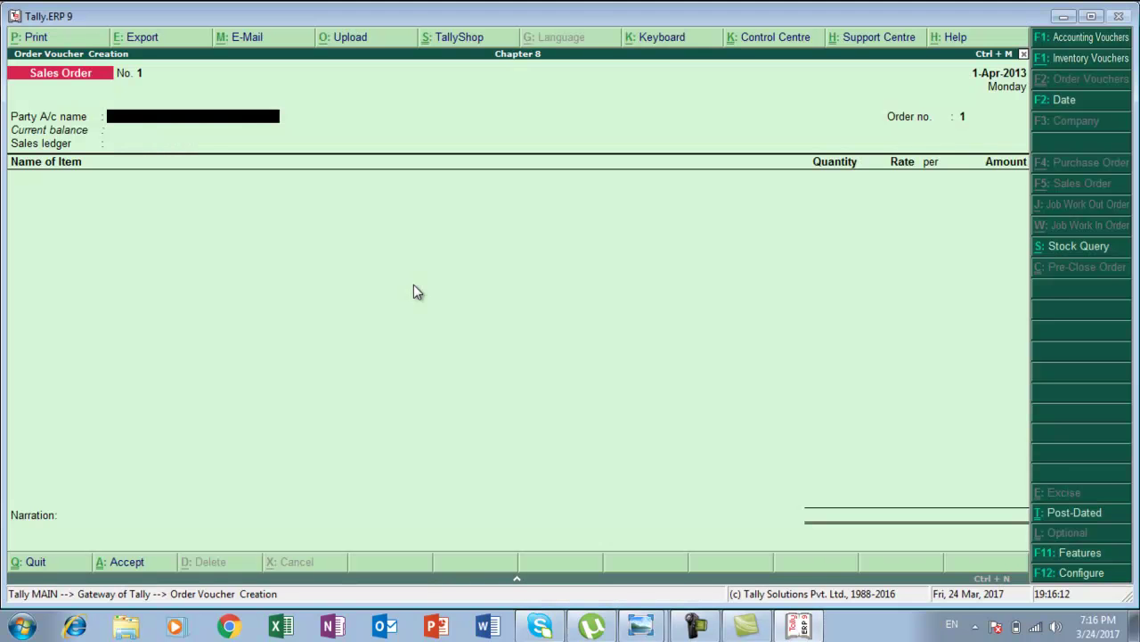
# Set the sales order voucher's date to 1-7-2013.
pyautogui.press('F2')
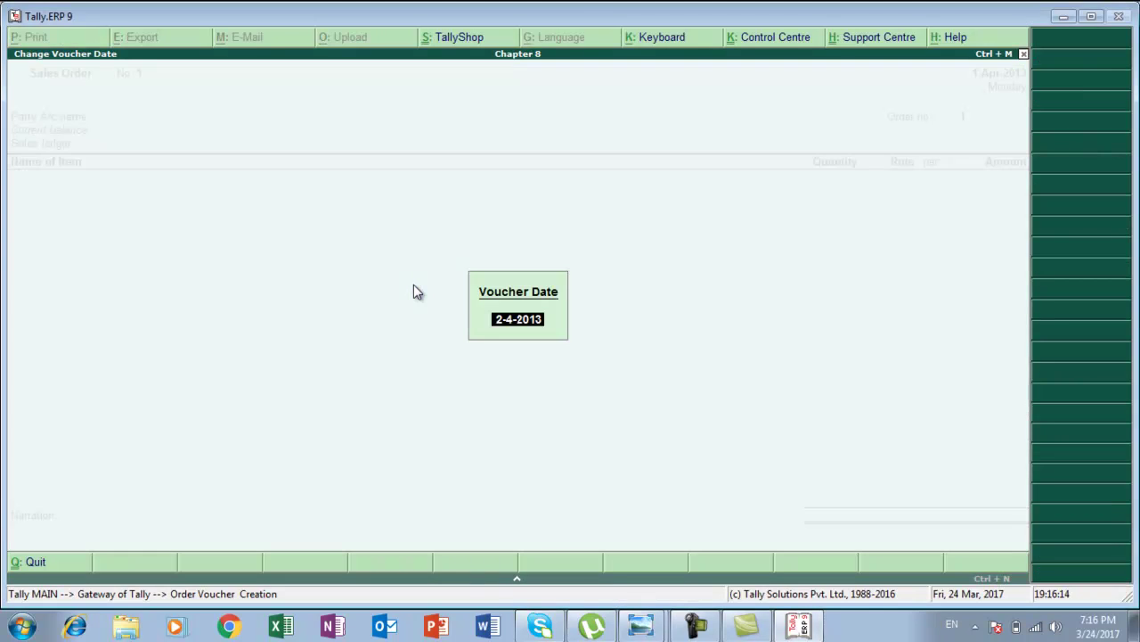
pyautogui.write('1-7')
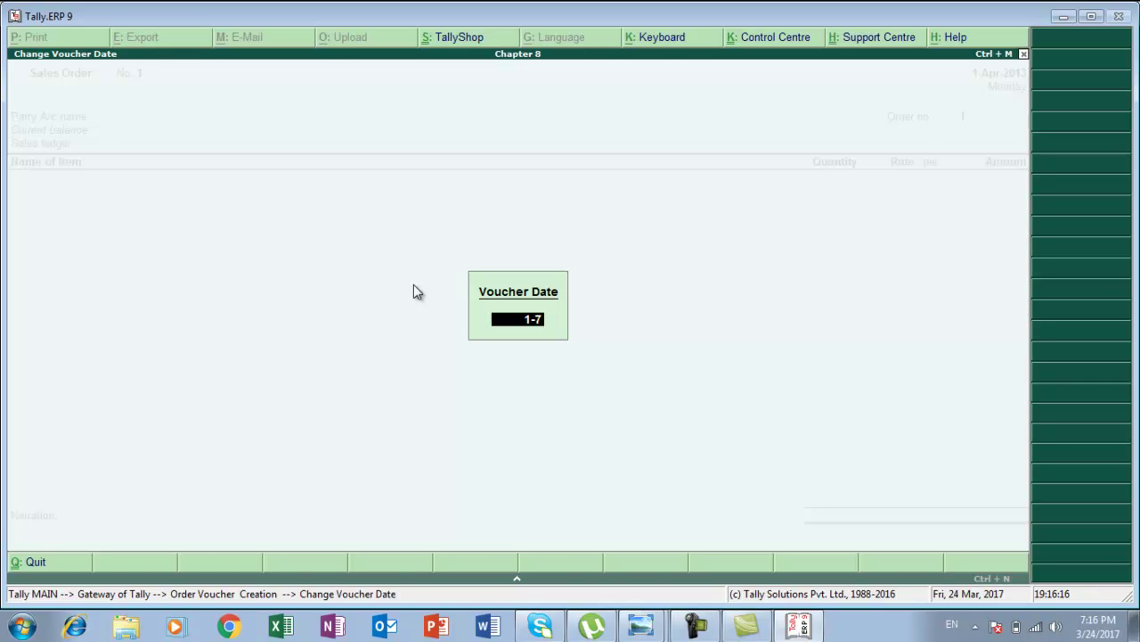
pyautogui.write('-2013')
pyautogui.press('Return')
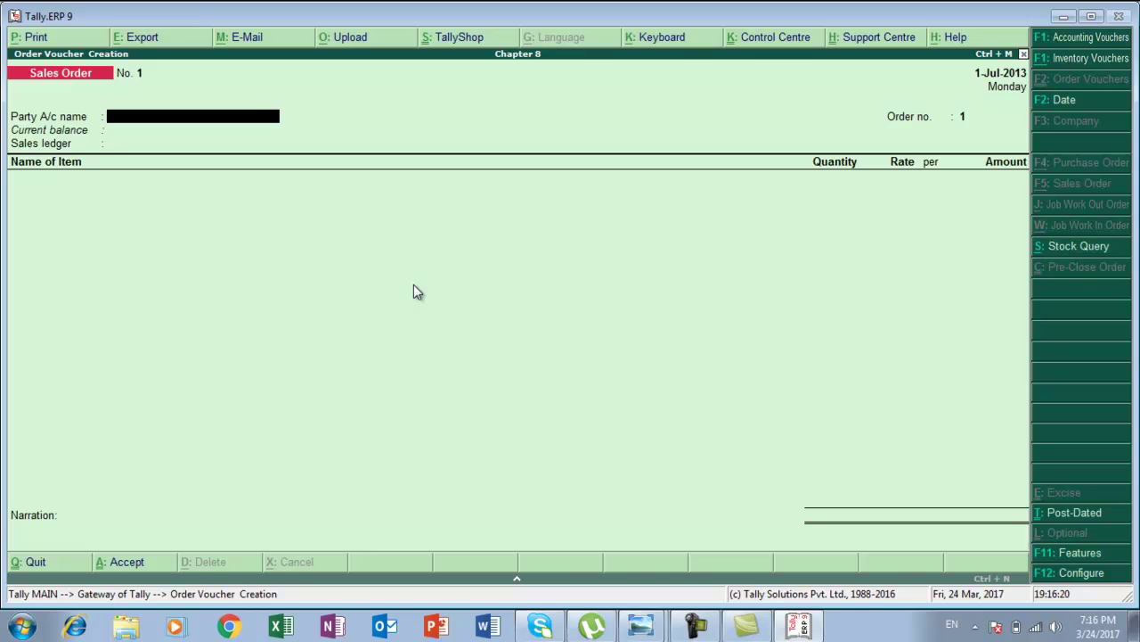
# Consult the exercise photo for the buyer and start a party ledger named Deepak Electronics under Sundry Debtors.
pyautogui.hotkey('alt', 'Tab')
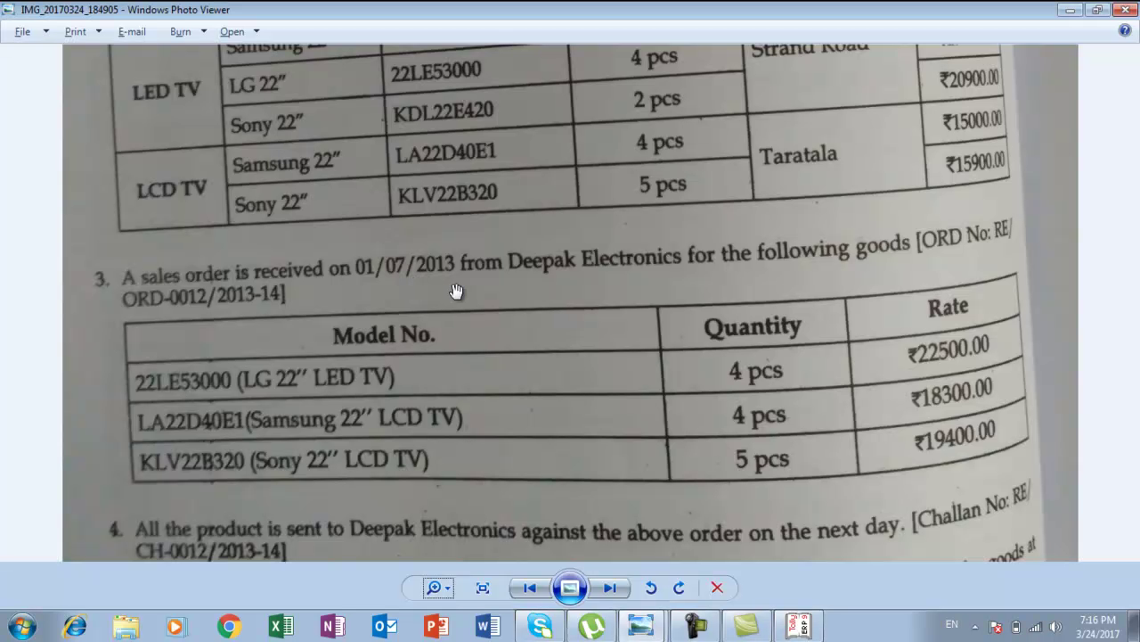
pyautogui.hotkey('alt', 'Tab')
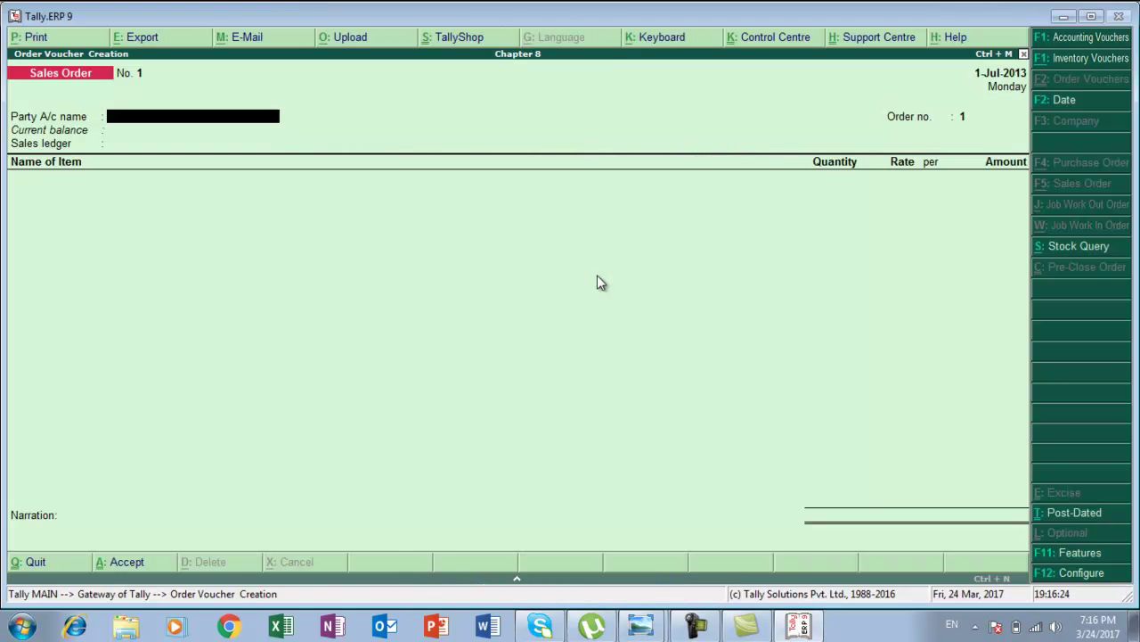
pyautogui.hotkey('alt', 'c')
pyautogui.write('Deepak El')
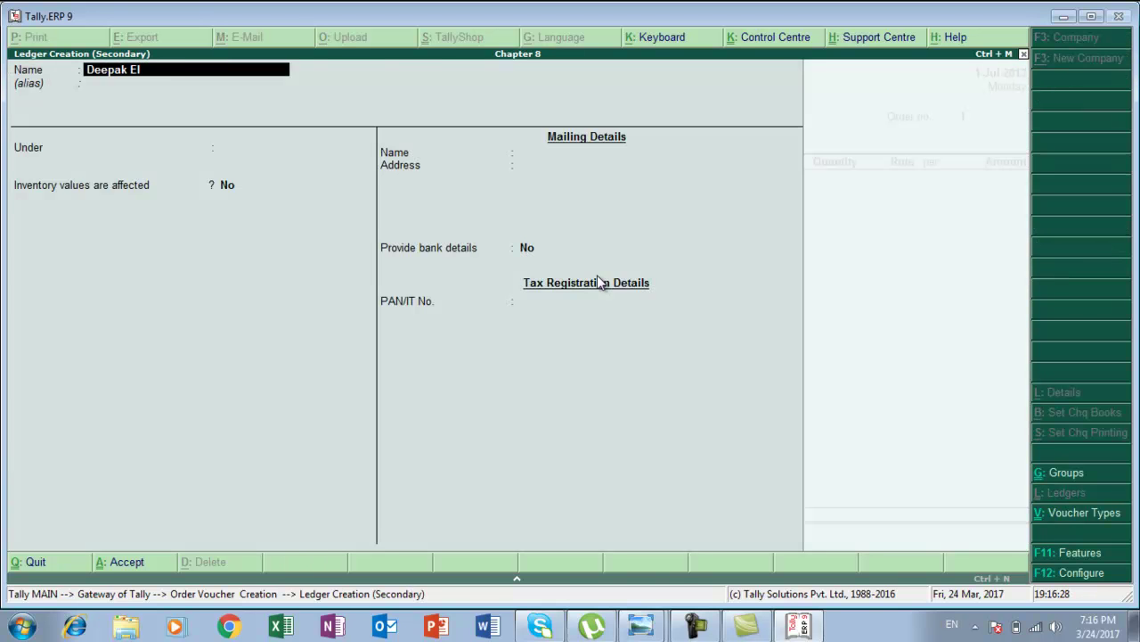
pyautogui.write('ectronics')
pyautogui.press('Return')
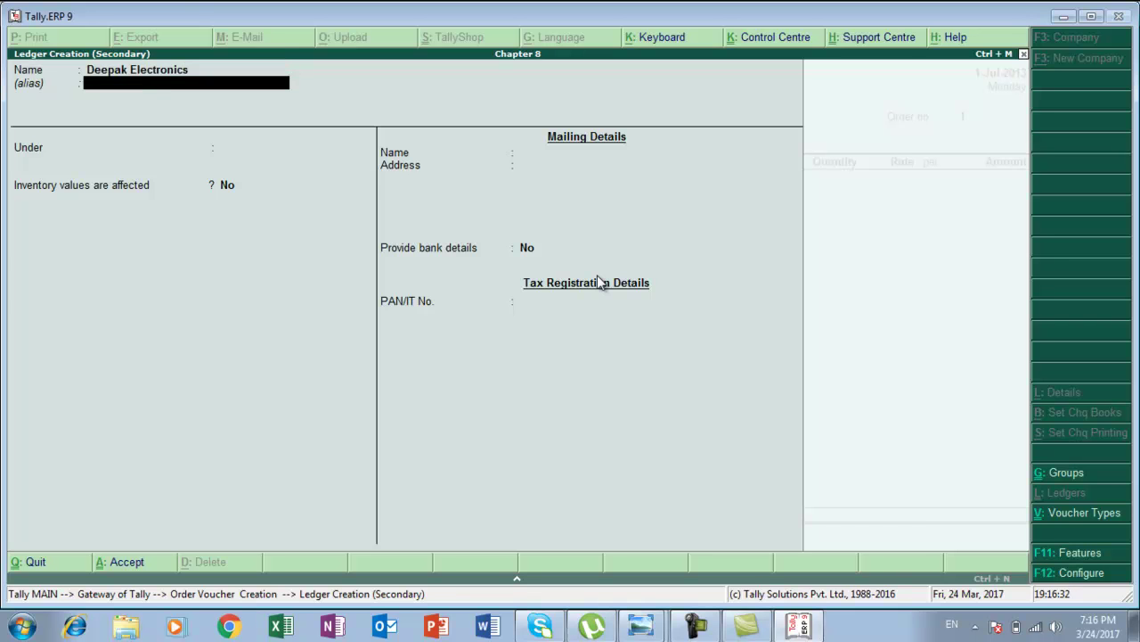
pyautogui.press('Return')
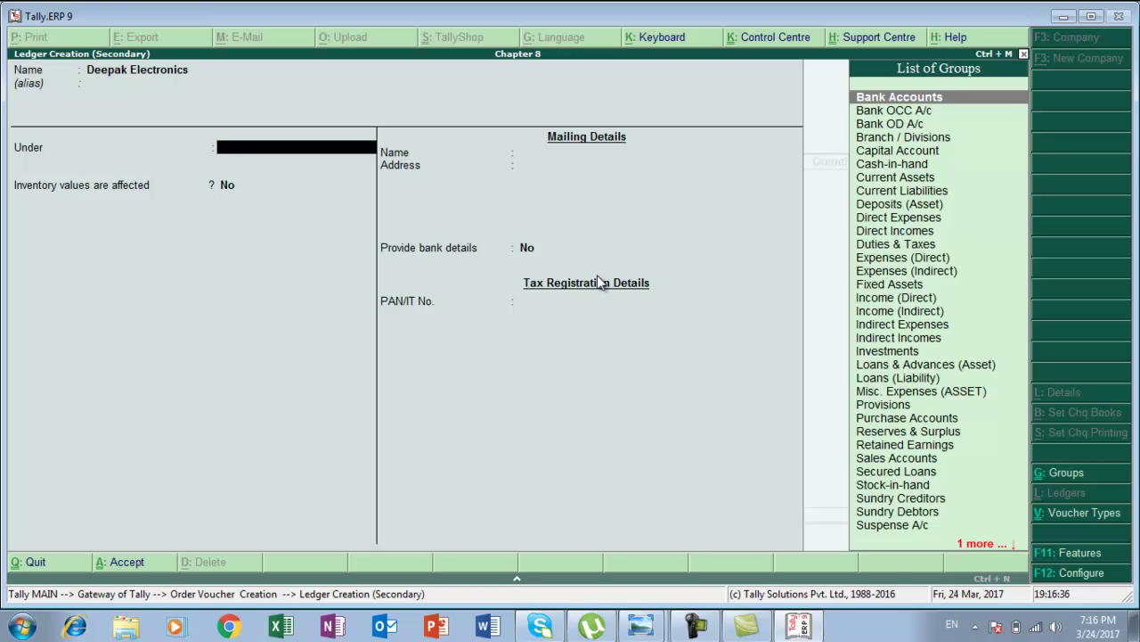
pyautogui.write('S')
pyautogui.press('Down')
pyautogui.press('Down')
pyautogui.press('Down')
pyautogui.press('Down')
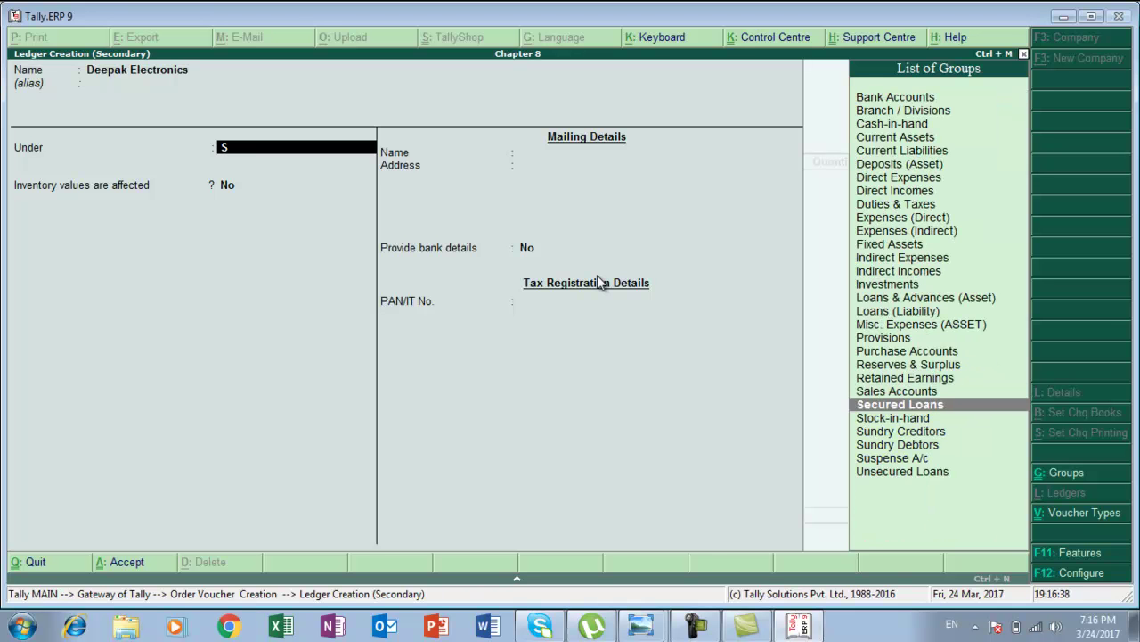
pyautogui.press('Return')
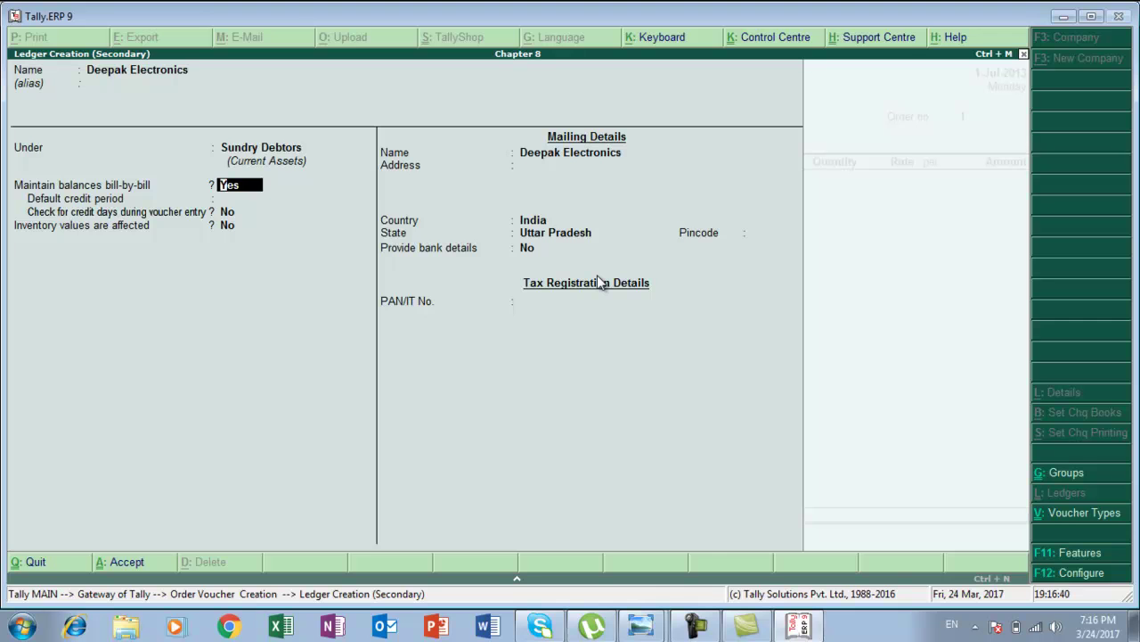
# Save the Deepak Electronics ledger with its default settings and accept the party details without additions.
pyautogui.press('Return')
pyautogui.press('Return')
pyautogui.press('Return')
pyautogui.press('Return')
pyautogui.press('Return')
pyautogui.press('Return')
pyautogui.press('Return')
pyautogui.press('Return')
pyautogui.press('Return')
pyautogui.press('Return')
pyautogui.press('Return')
pyautogui.press('Return')
pyautogui.press('Return')
pyautogui.press('Return')
pyautogui.press('Return')
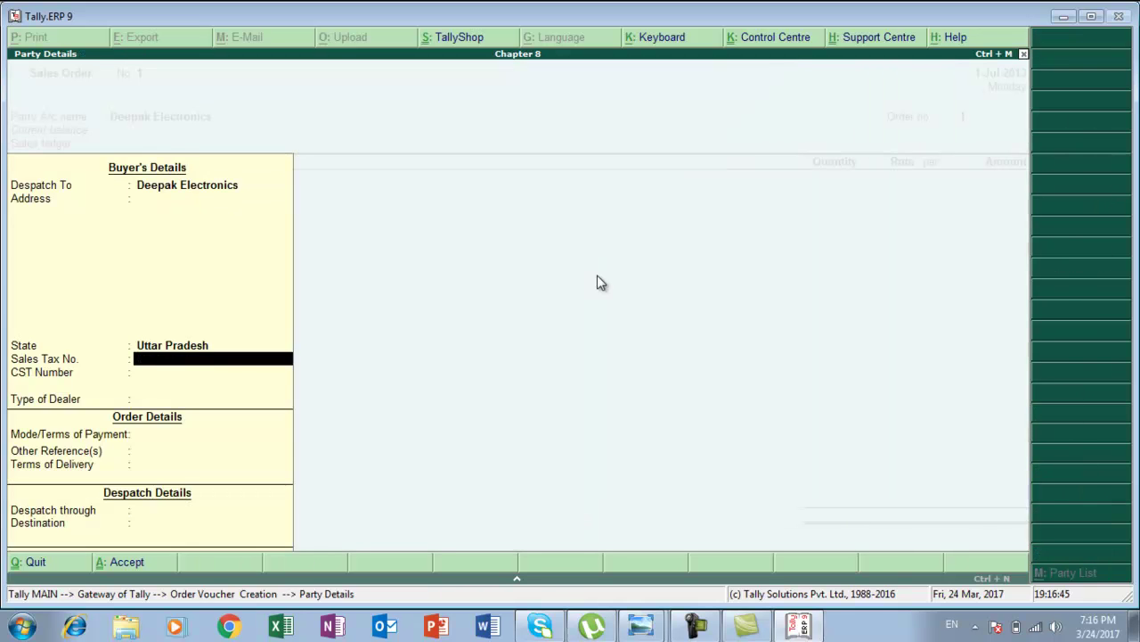
pyautogui.press('Return')
pyautogui.press('Return')
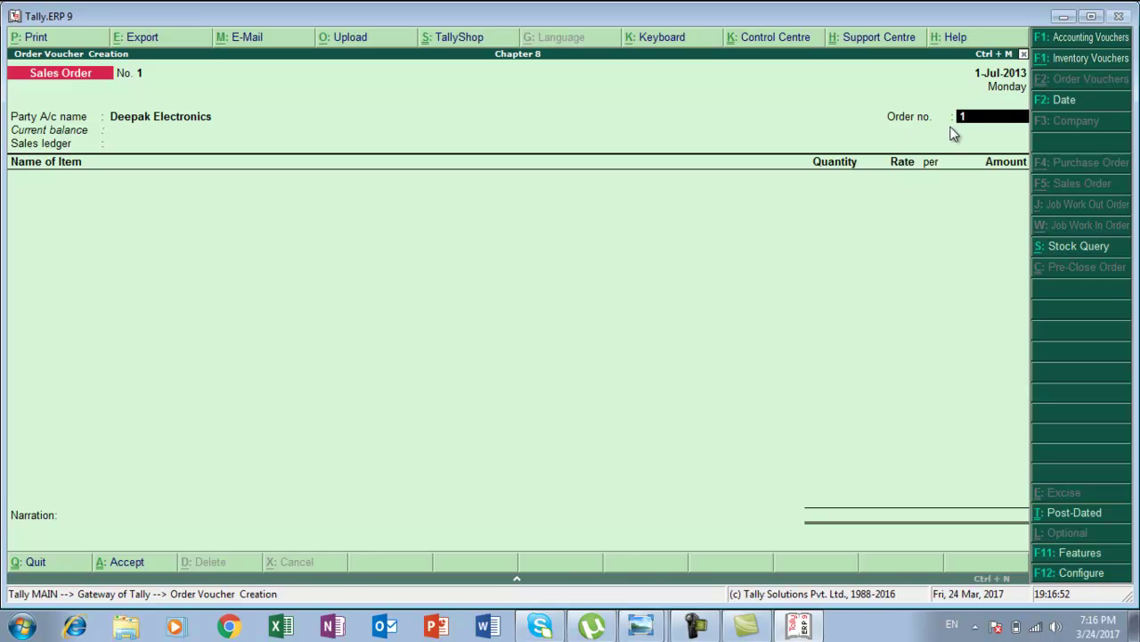
# Look up the order number in the exercise photo and enter it on the sales order.
pyautogui.hotkey('alt', 'Tab')
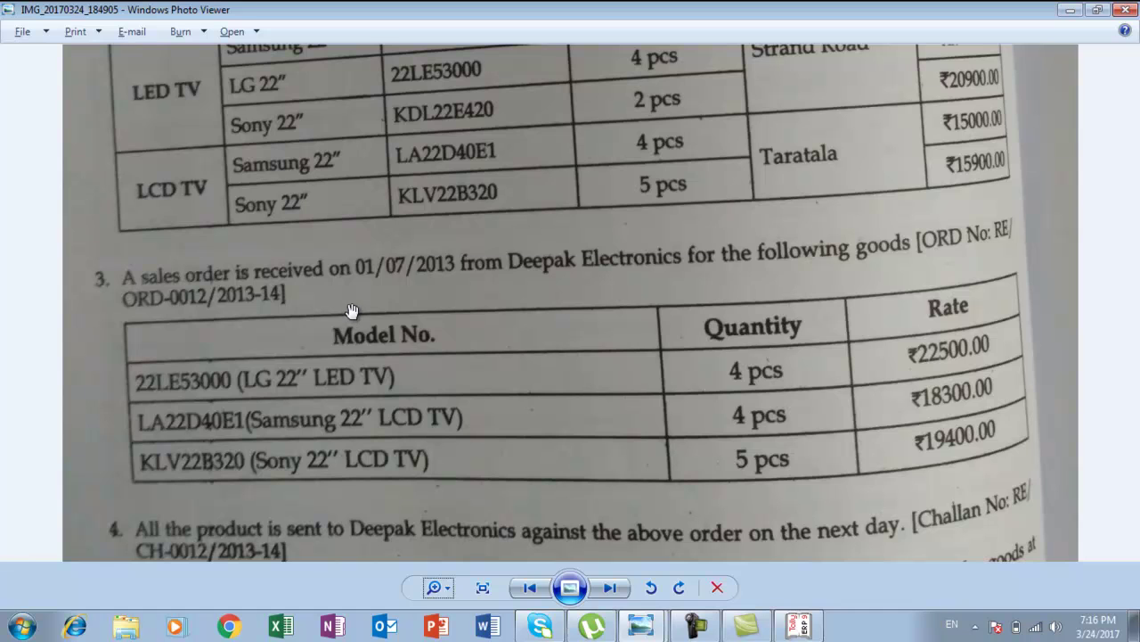
pyautogui.hotkey('alt', 'Tab')
pyautogui.write('re')
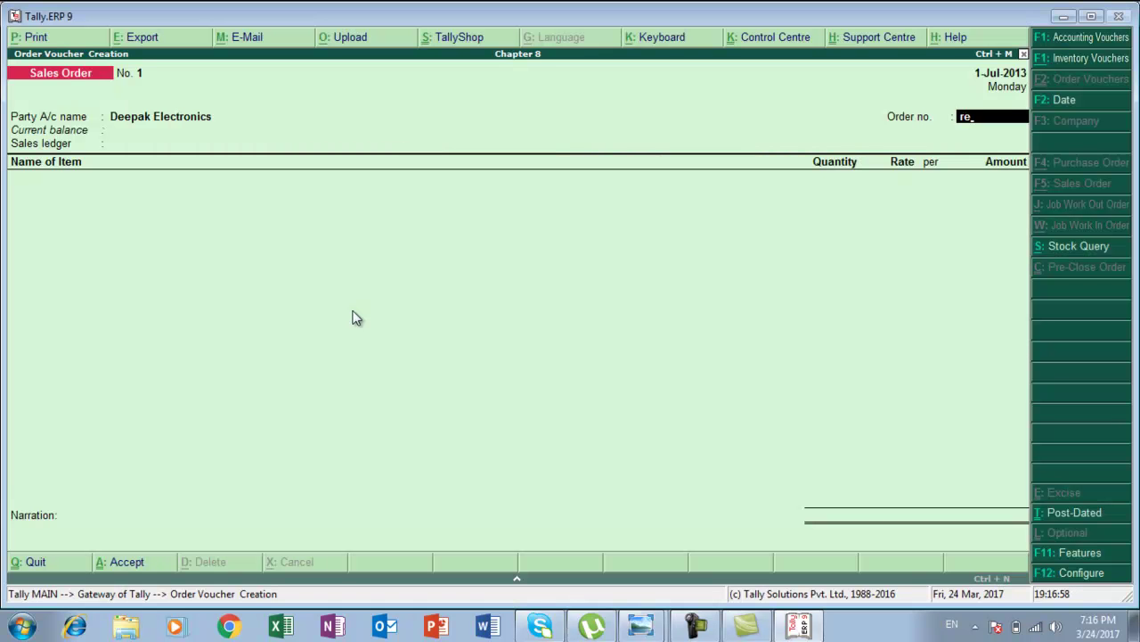
pyautogui.write('-ord/0012')
pyautogui.press('Return')
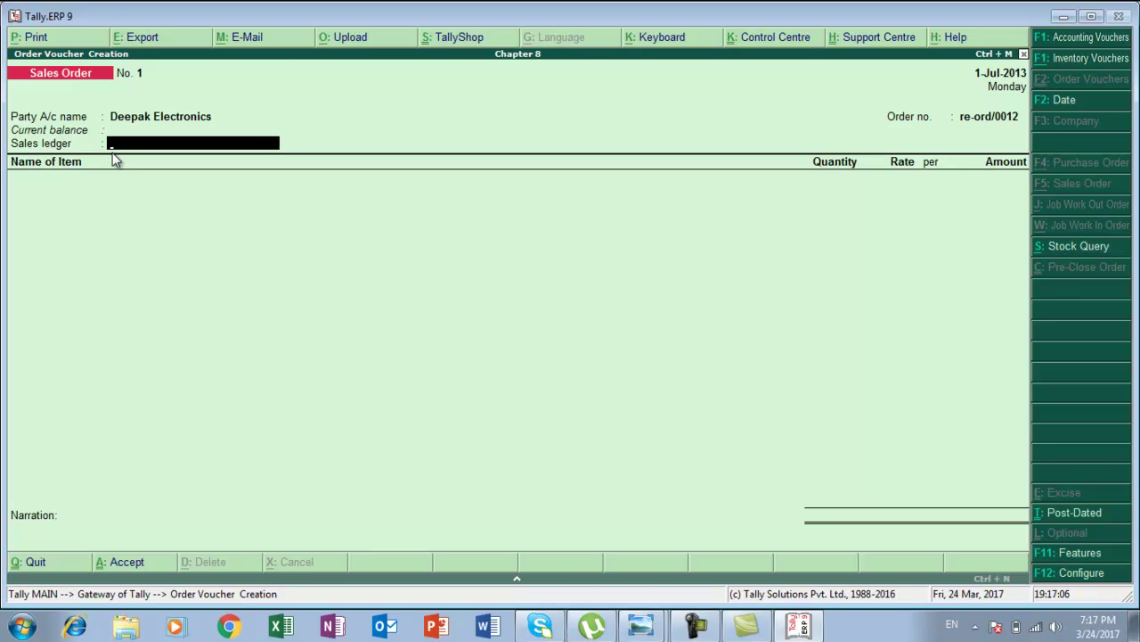
# Create a sales ledger named Sale under Sales Accounts with inventory values affected, and use it for the order.
pyautogui.hotkey('alt', 'c')
pyautogui.write('Sale')
pyautogui.press('Return')
pyautogui.press('Return')
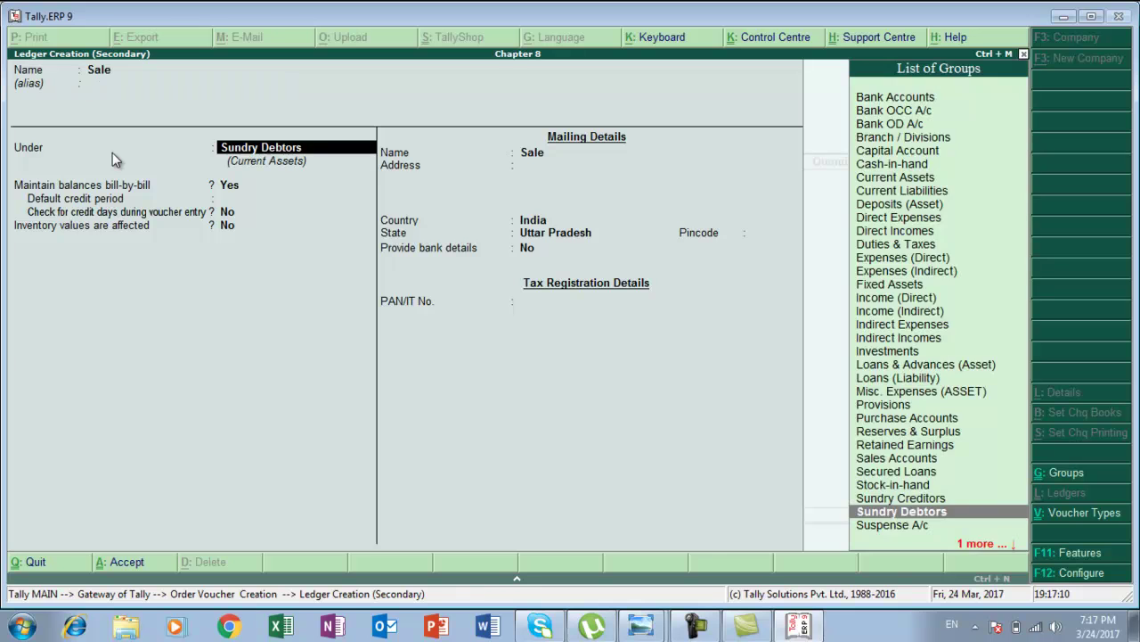
pyautogui.write('S')
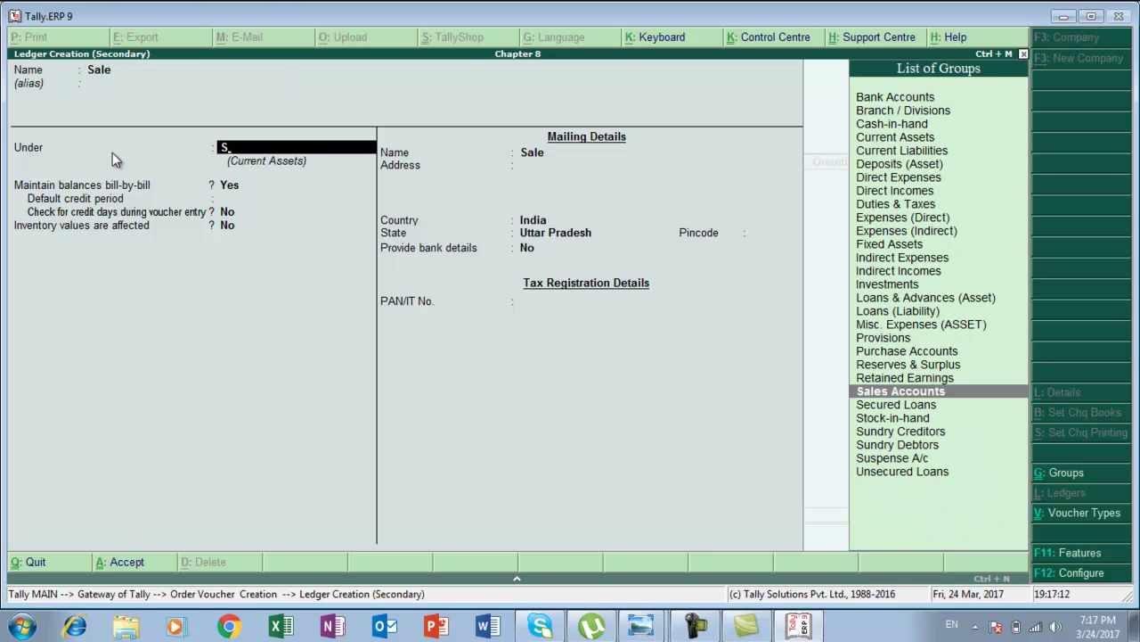
pyautogui.press('Return')
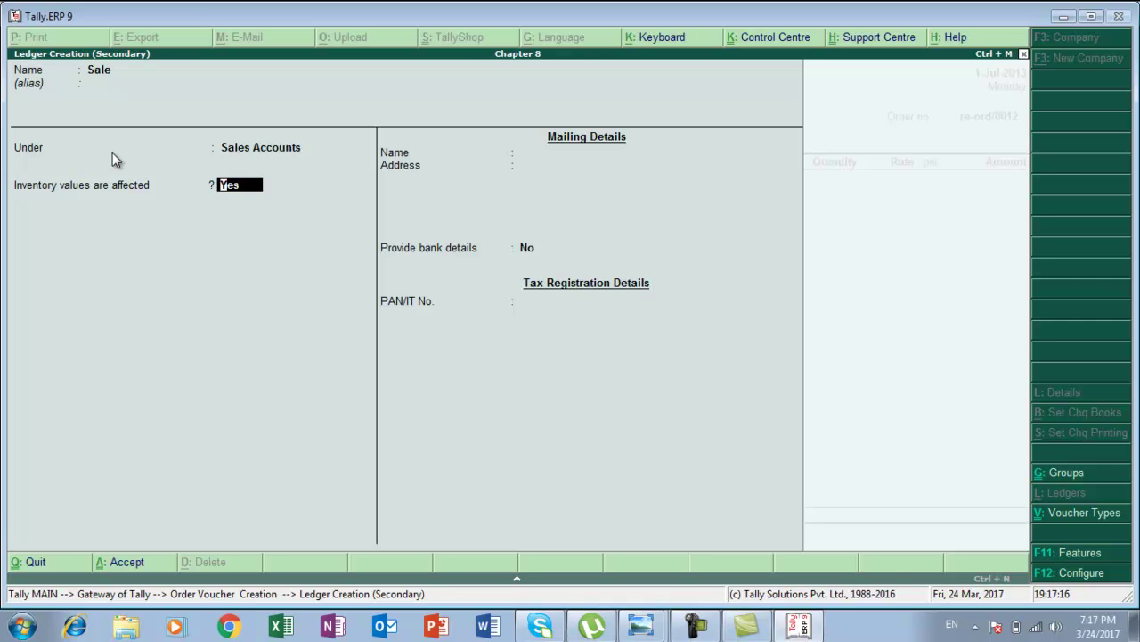
pyautogui.press('Return')
pyautogui.press('Return')
pyautogui.press('Return')
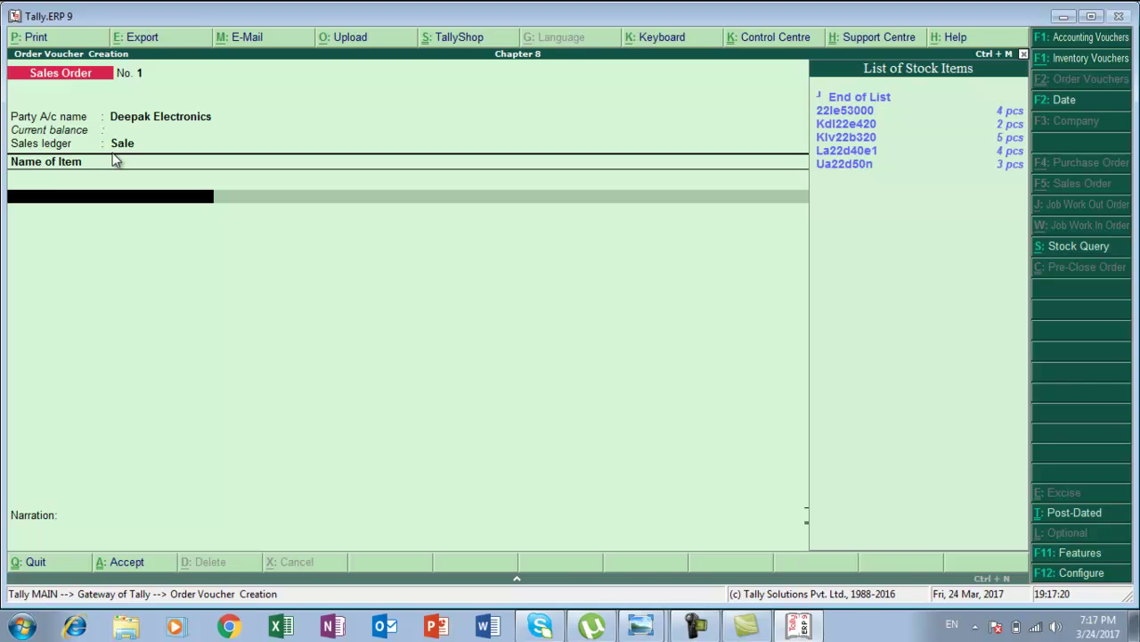
# Check the ordered models in the exercise photo, then add stock item 22le53000 with a due date of 1-Jul-2013.
pyautogui.hotkey('alt', 'Tab')
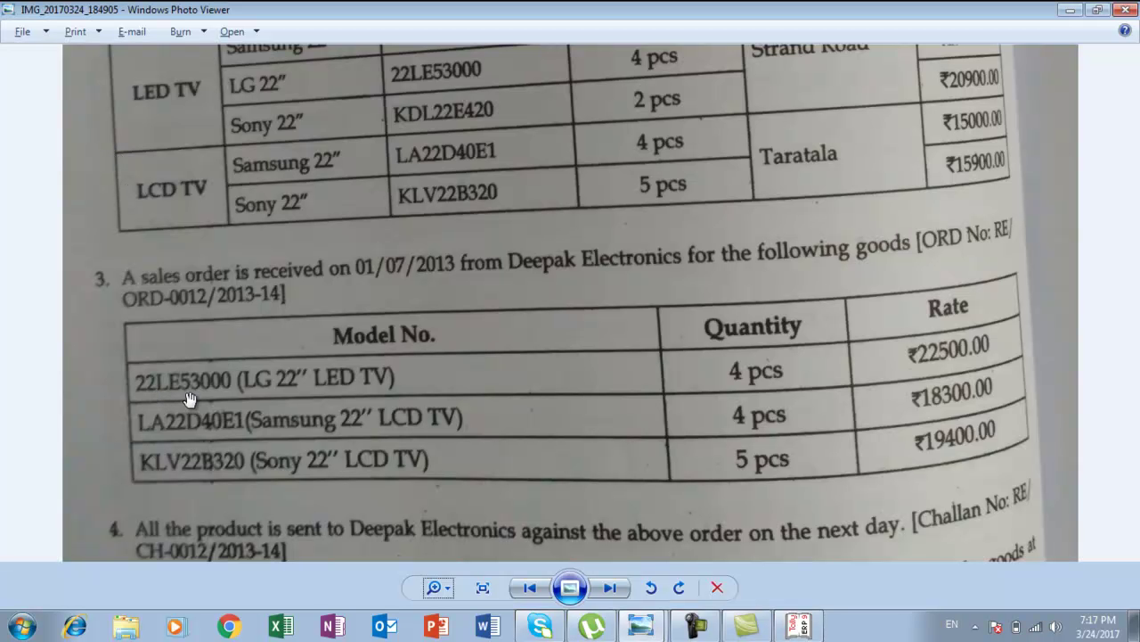
pyautogui.hotkey('alt', 'Tab')
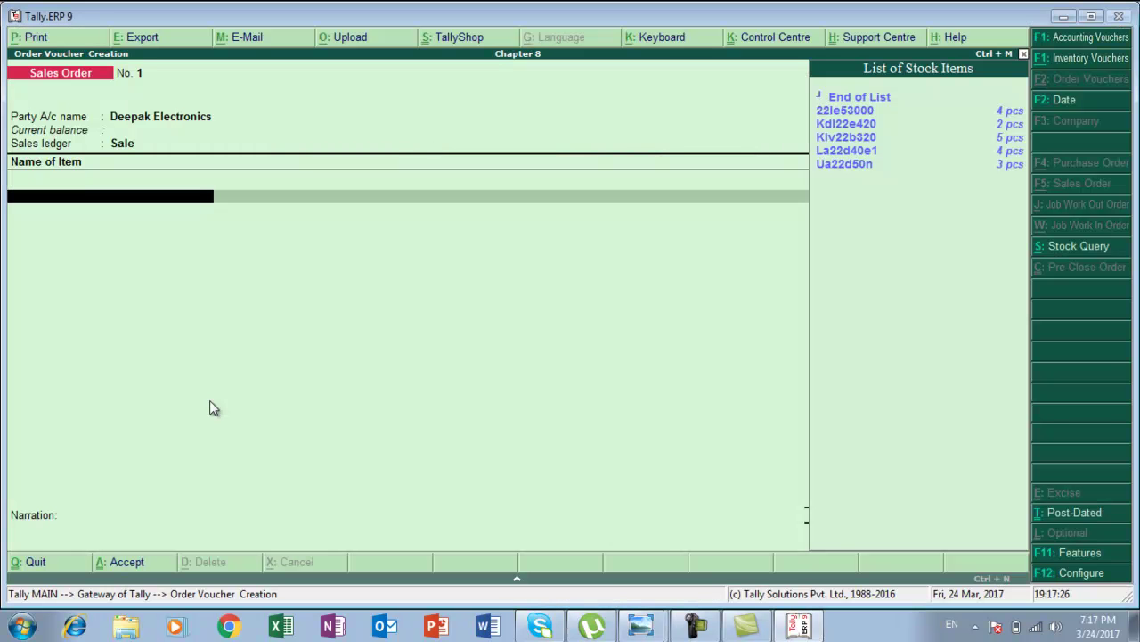
pyautogui.press('Down')
pyautogui.press('Down')
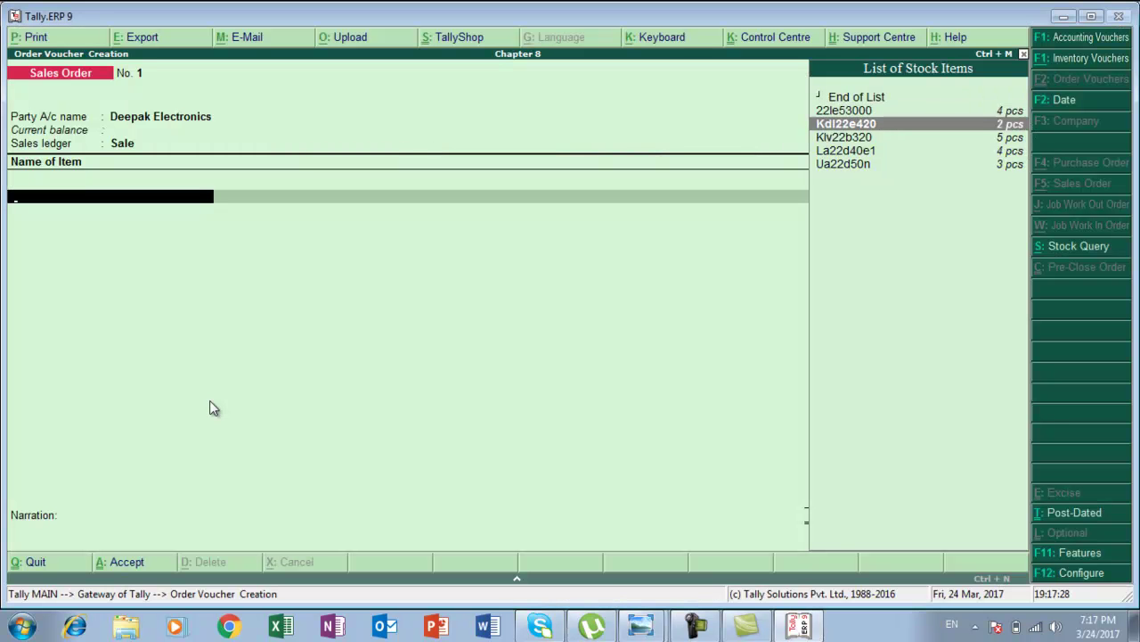
pyautogui.press('Up')
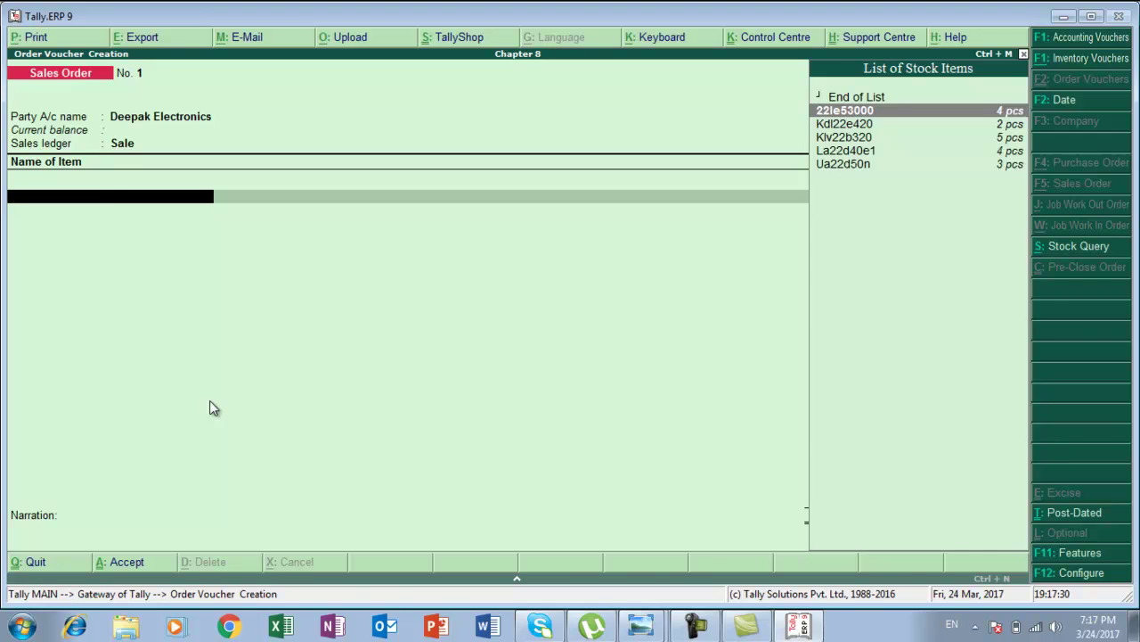
pyautogui.press('Return')
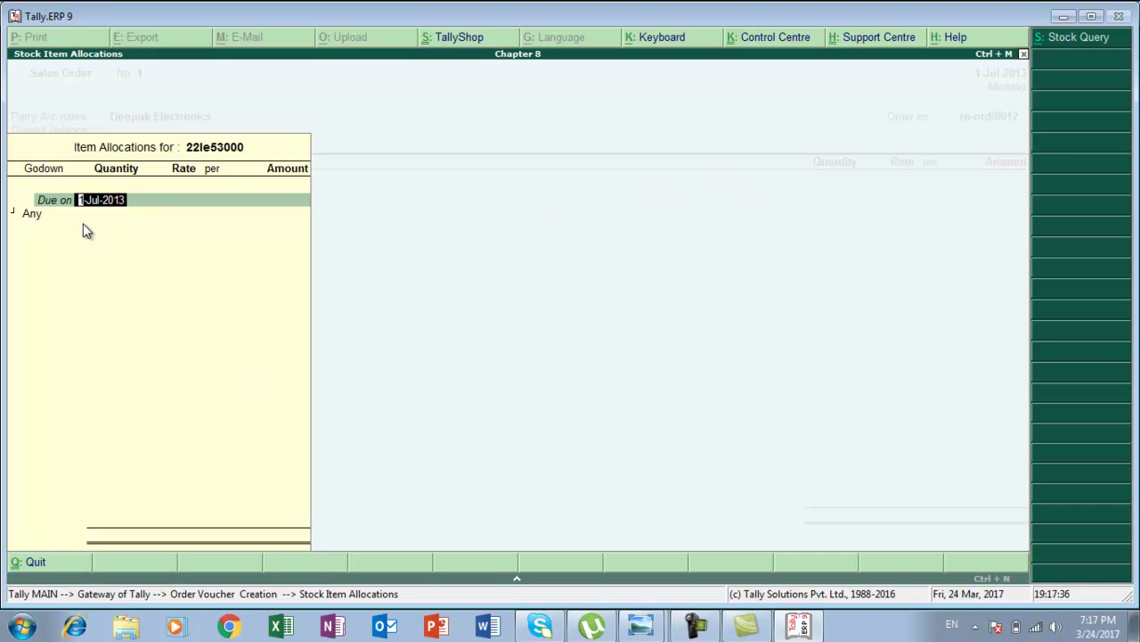
pyautogui.press('Return')
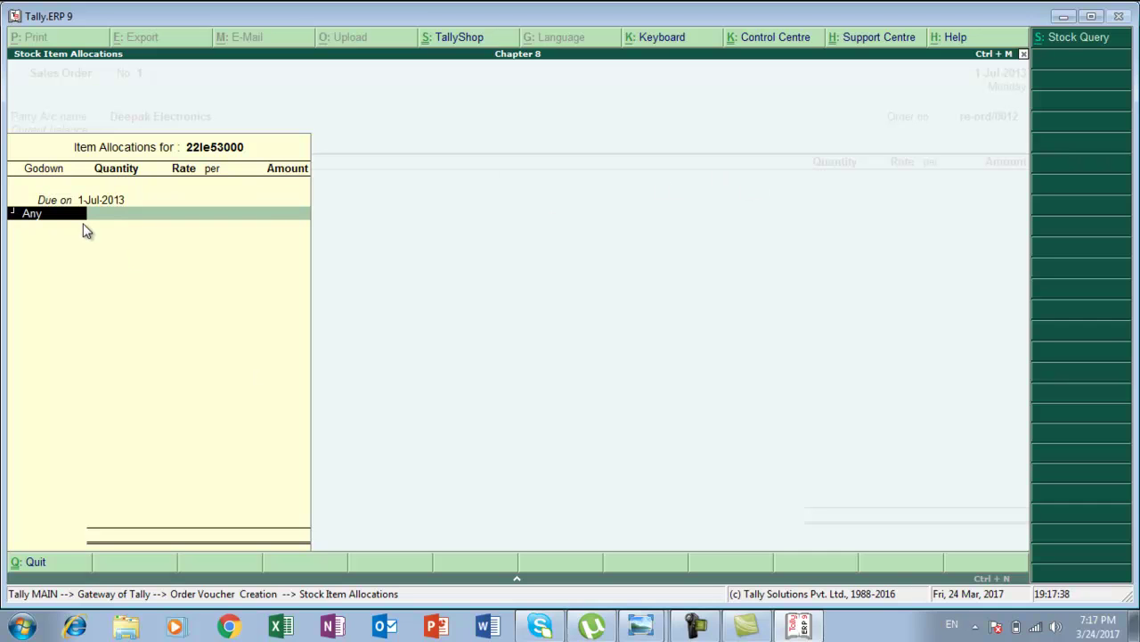
# Allocate 4 pcs of item 22le53000 from the Strand Road godown, checking the quantity against the exercise photo.
pyautogui.hotkey('alt', 'Tab')
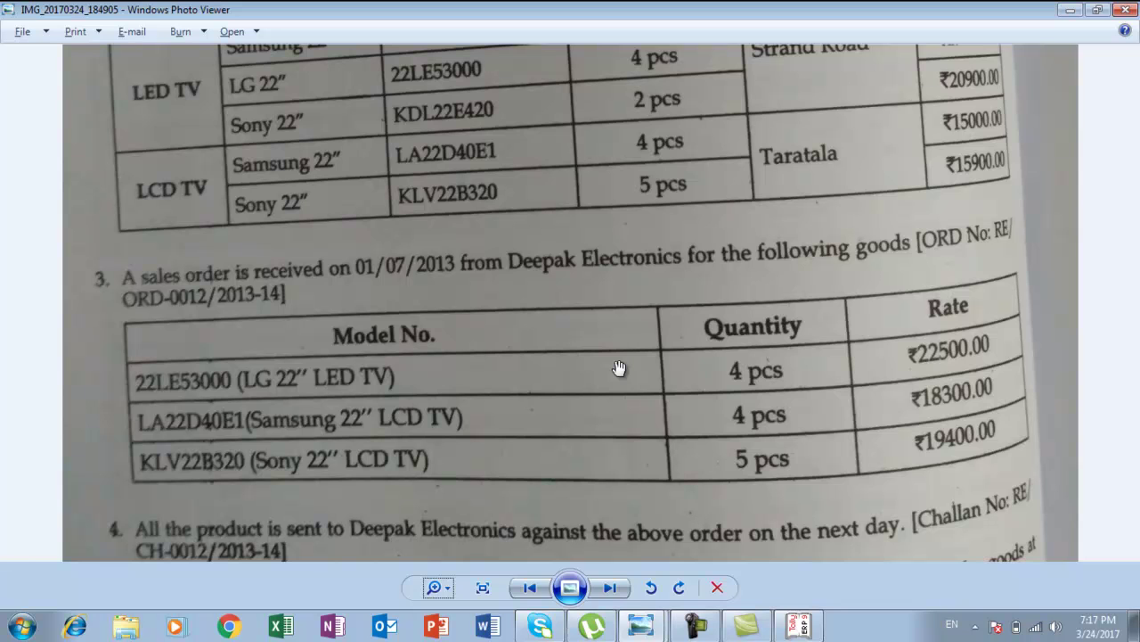
pyautogui.hotkey('alt', 'Tab')
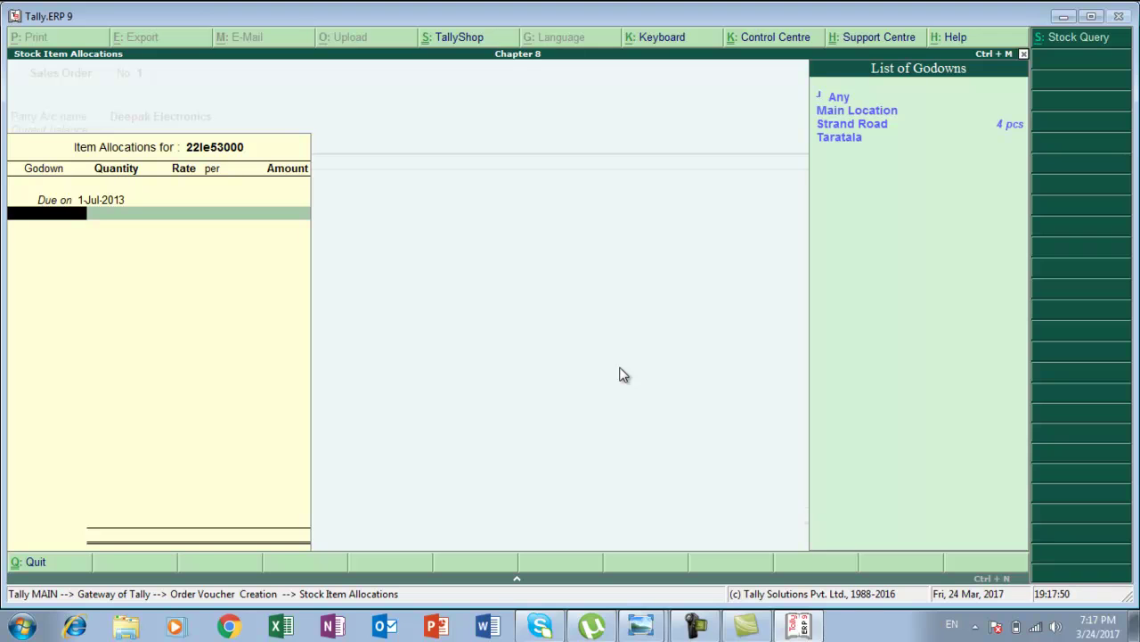
pyautogui.press('Down')
pyautogui.press('Down')
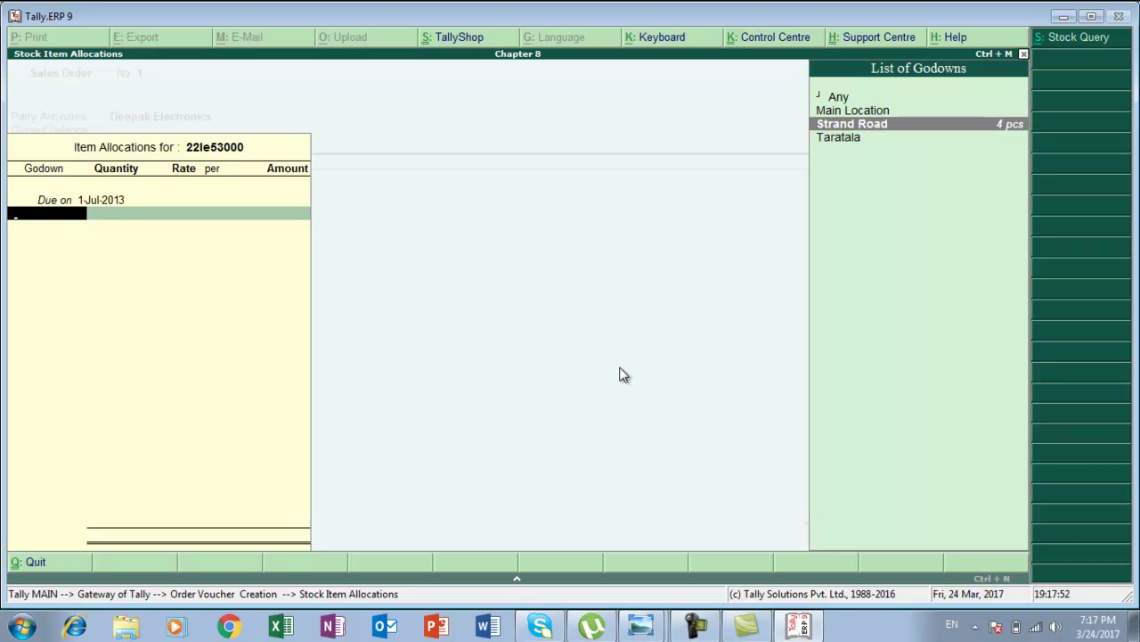
pyautogui.click(1005, 130)
pyautogui.hotkey('alt', 'Tab')
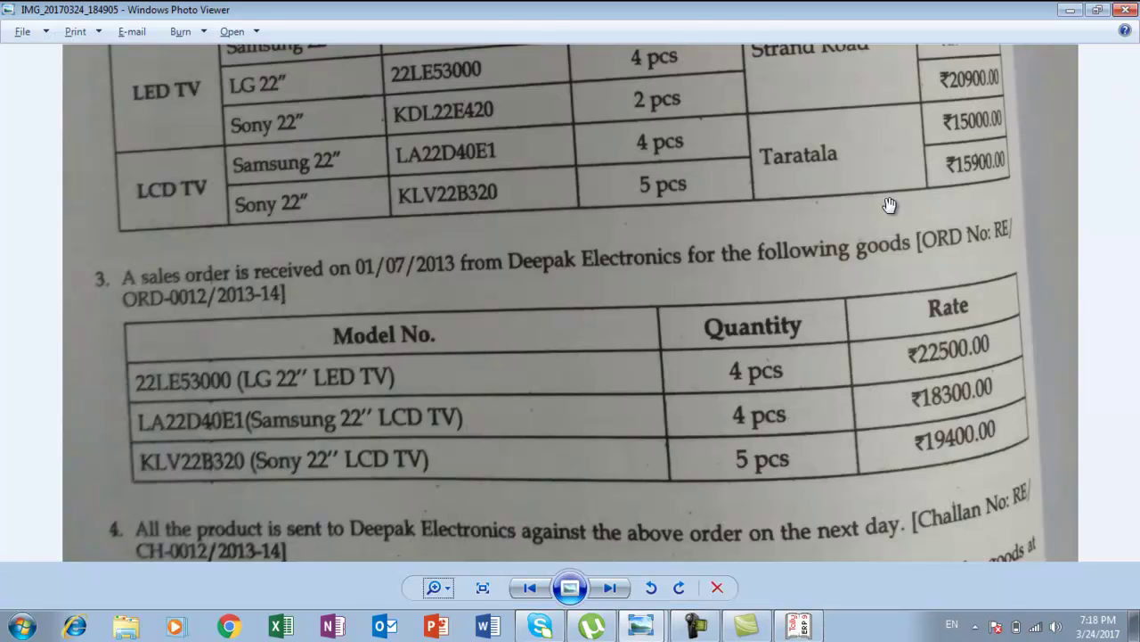
pyautogui.hotkey('alt', 'Tab')
pyautogui.write('4')
pyautogui.press('Return')
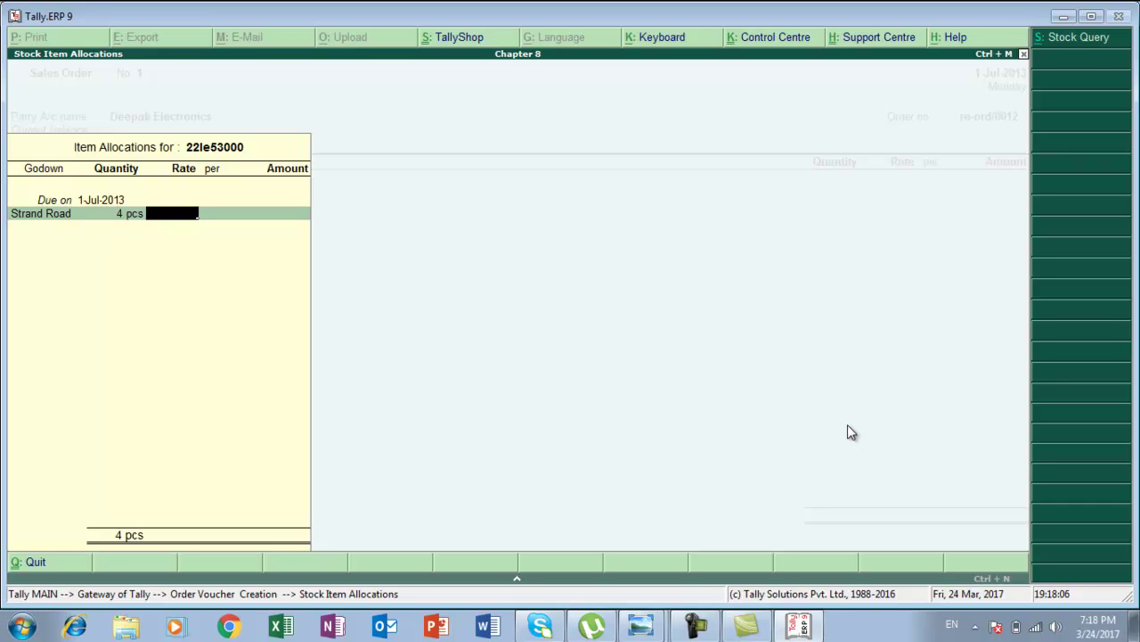
# Set the rate of item 22le53000 to 22,500 per pcs and finish its allocation.
pyautogui.write('22,500')
pyautogui.press('Return')
pyautogui.press('Return')
pyautogui.press('Return')
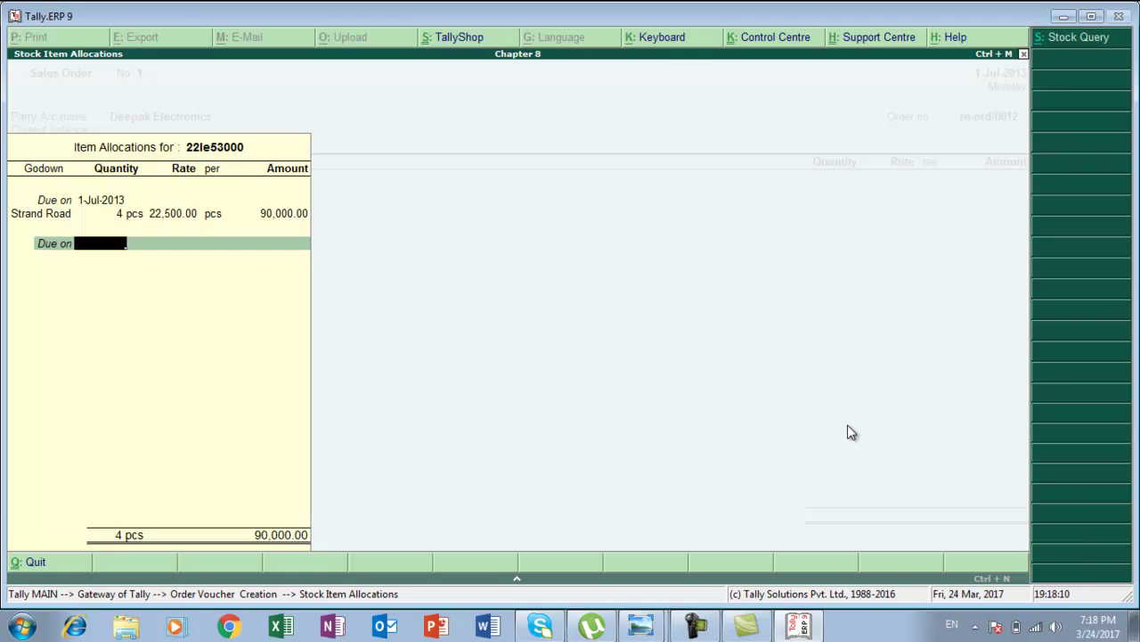
pyautogui.press('Return')
pyautogui.press('Return')
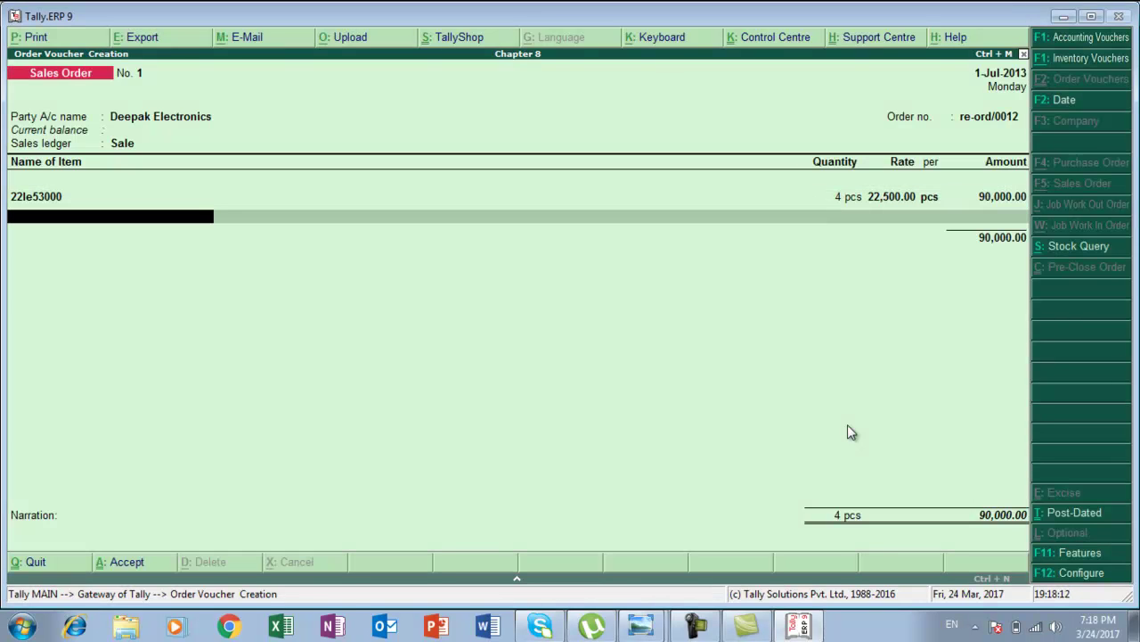
# Check the second ordered model in the exercise photo, then add stock item La22d40e1 with a due date of 1-Jul-2013.
pyautogui.hotkey('alt', 'Tab')
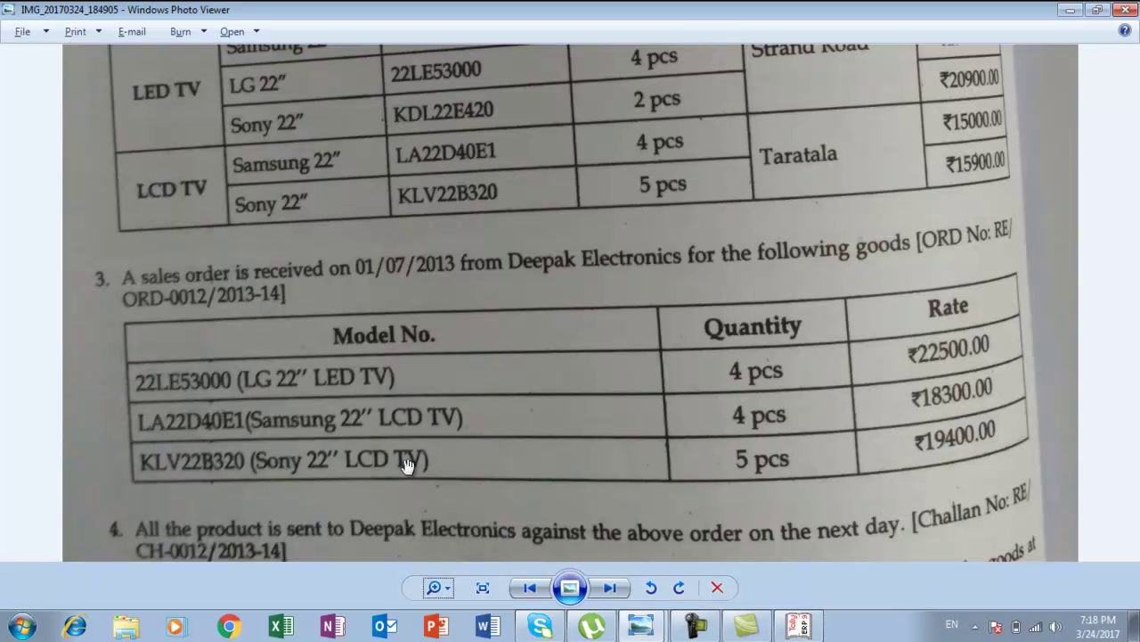
pyautogui.hotkey('alt', 'Tab')
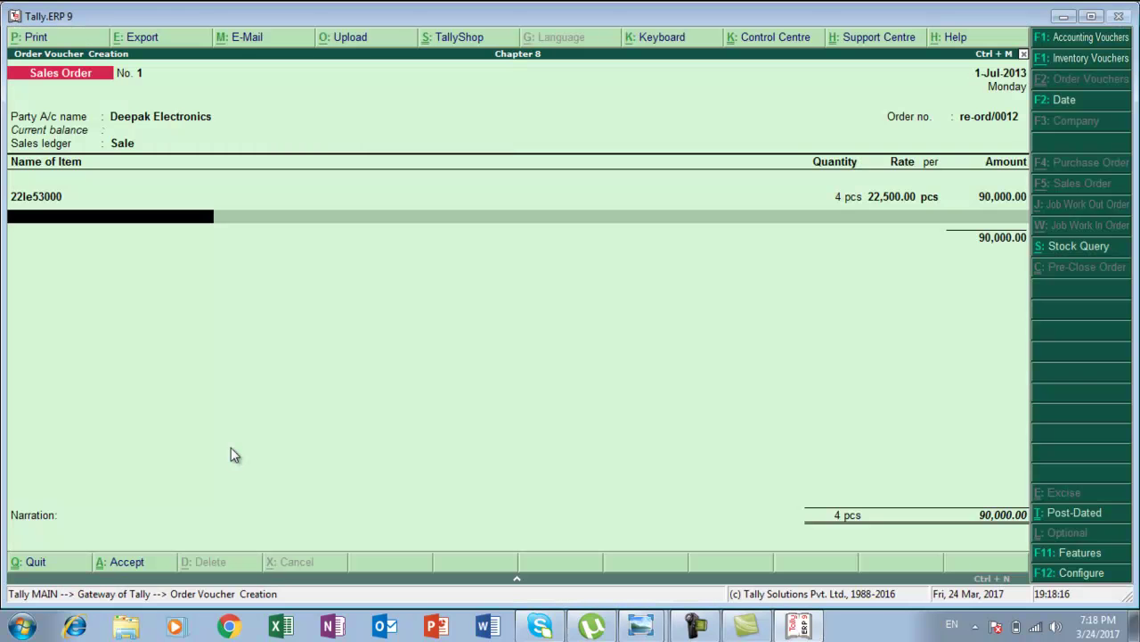
pyautogui.write('L')
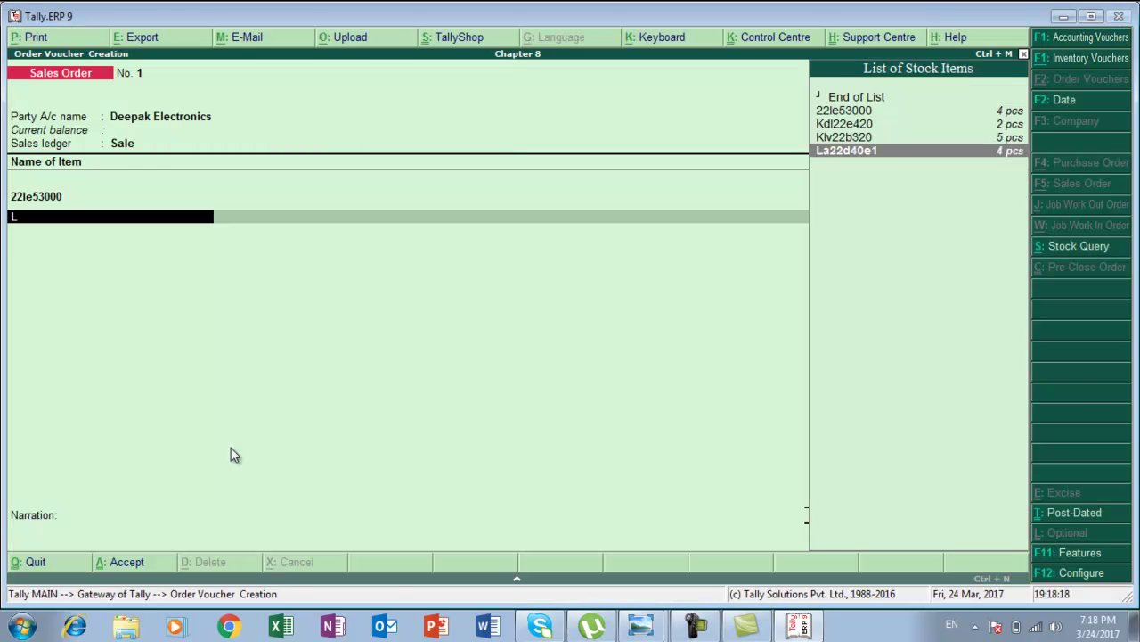
pyautogui.press('Return')
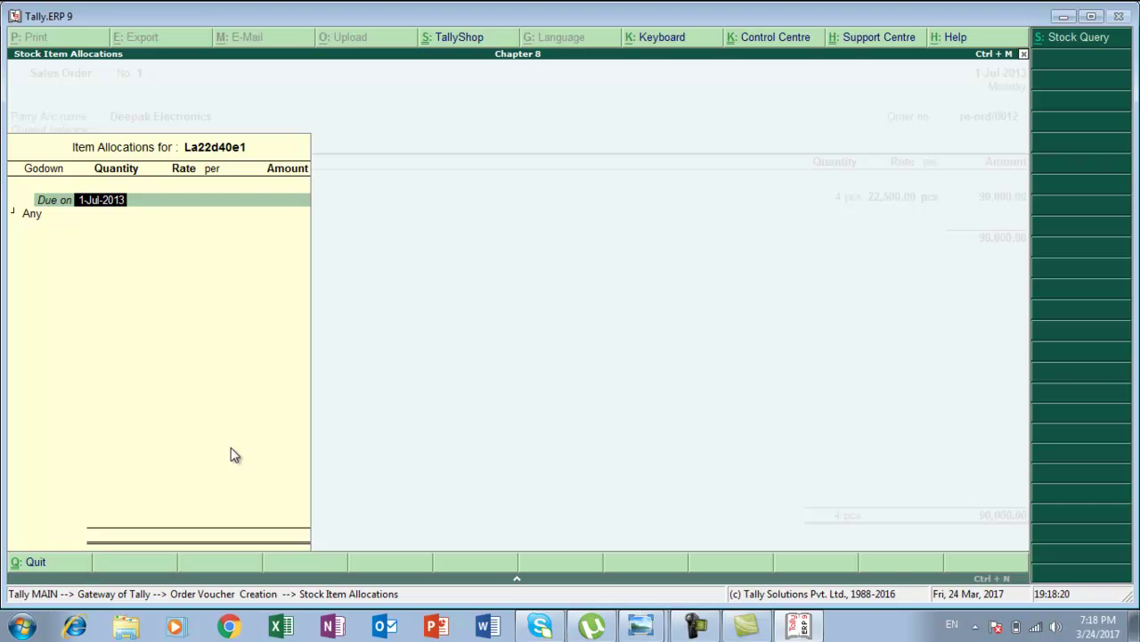
pyautogui.press('Return')
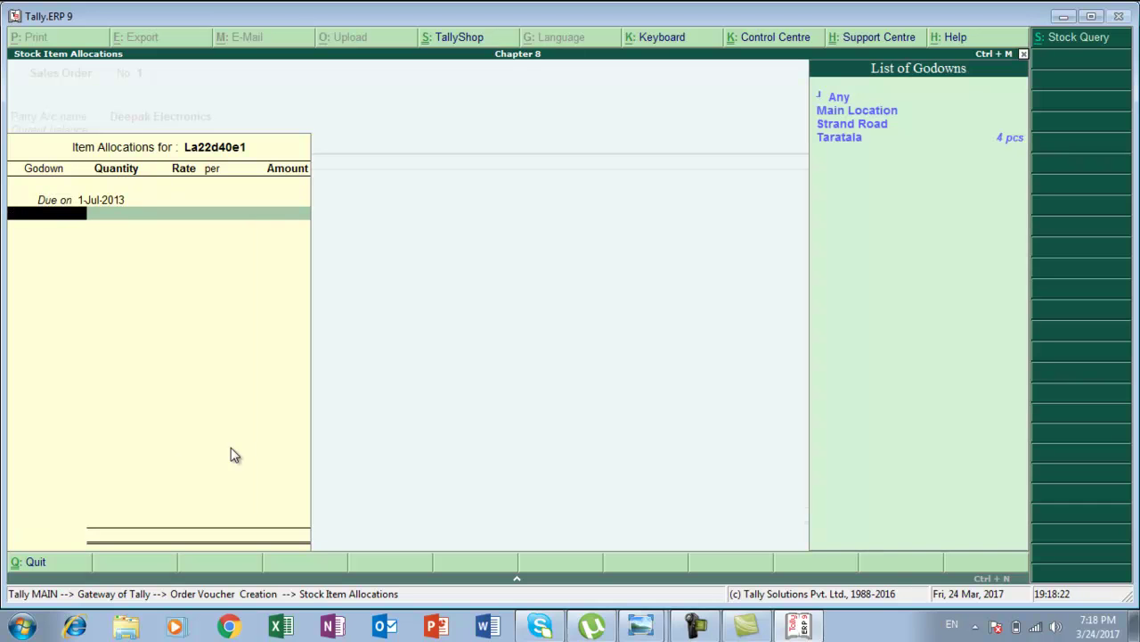
# Allocate 4 pcs of item La22d40e1 from the Taratala godown, checking the quantity and rate against the exercise photo.
pyautogui.press('Down')
pyautogui.press('Down')
pyautogui.press('Down')
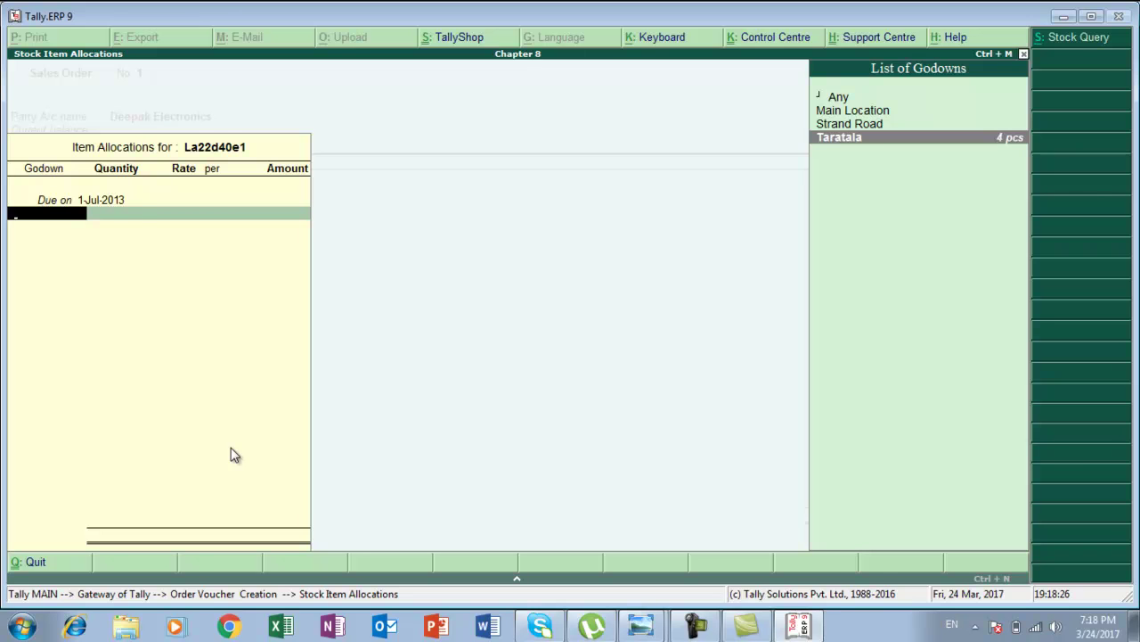
pyautogui.press('Return')
pyautogui.hotkey('alt', 'Tab')
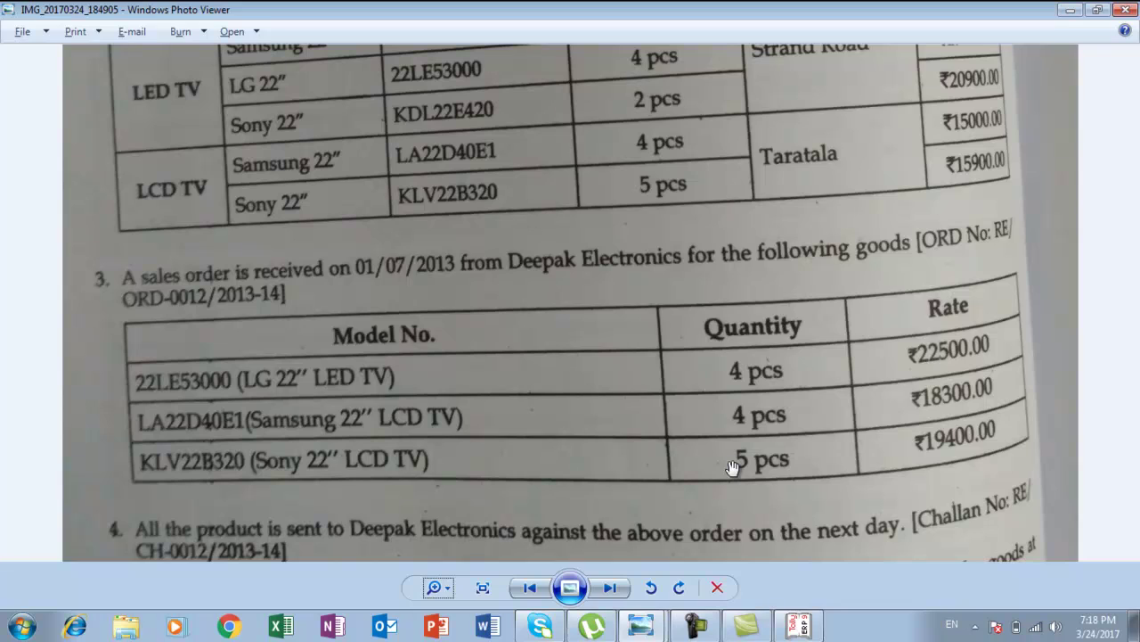
pyautogui.hotkey('alt', 'Tab')
pyautogui.write('4')
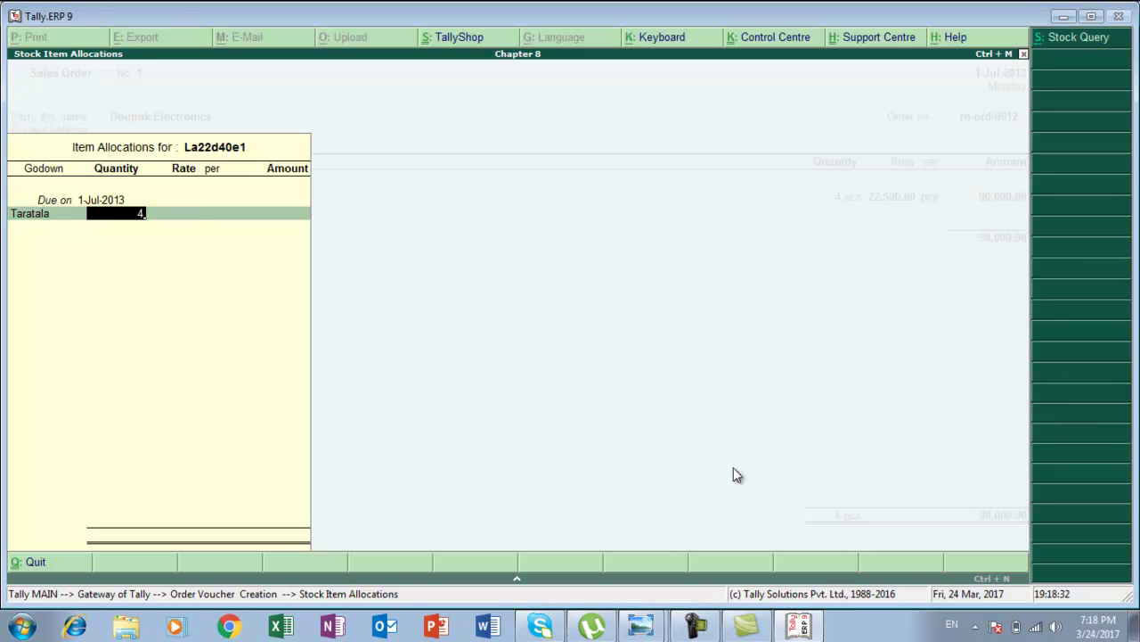
pyautogui.press('Return')
# Set the rate of item La22d40e1 to 18,300 per pcs and finish its allocation.
pyautogui.write('18')
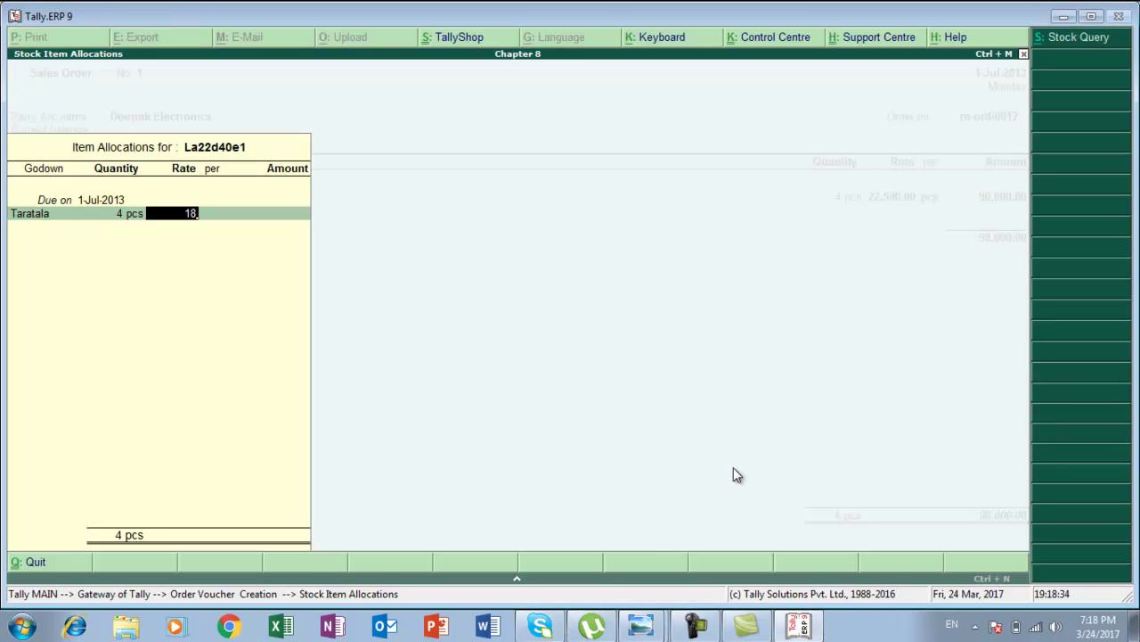
pyautogui.write('300')
pyautogui.press('Return')
pyautogui.press('Return')
pyautogui.press('Return')
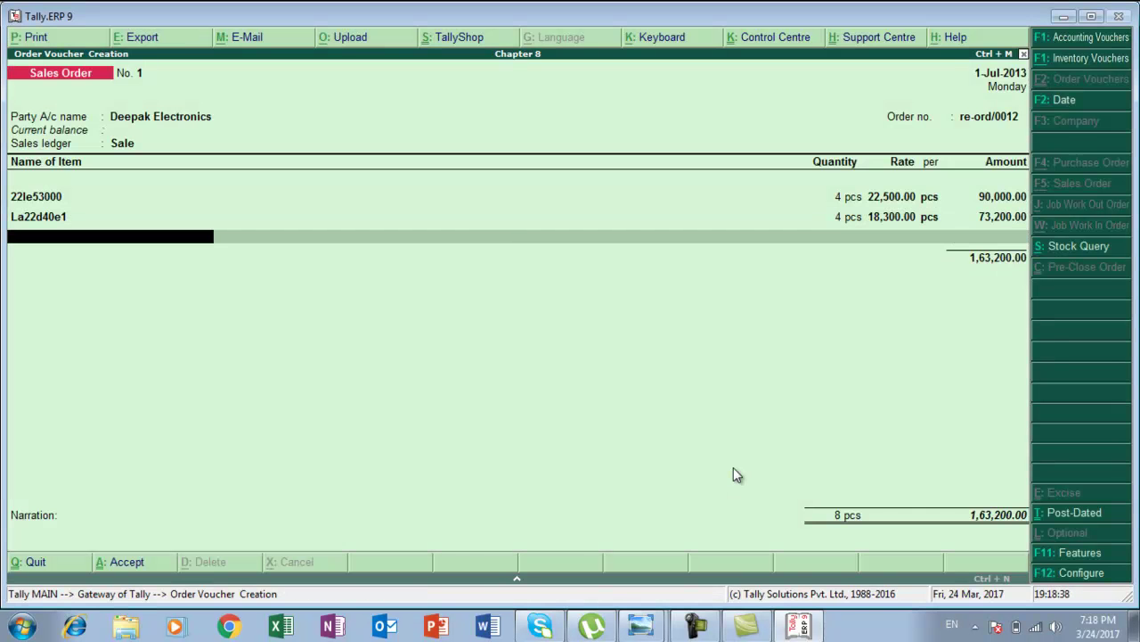
# Check the third ordered model in the exercise photo, then add stock item Klv22b320 with a due date of 1-Jul-2013.
pyautogui.hotkey('alt', 'Tab')
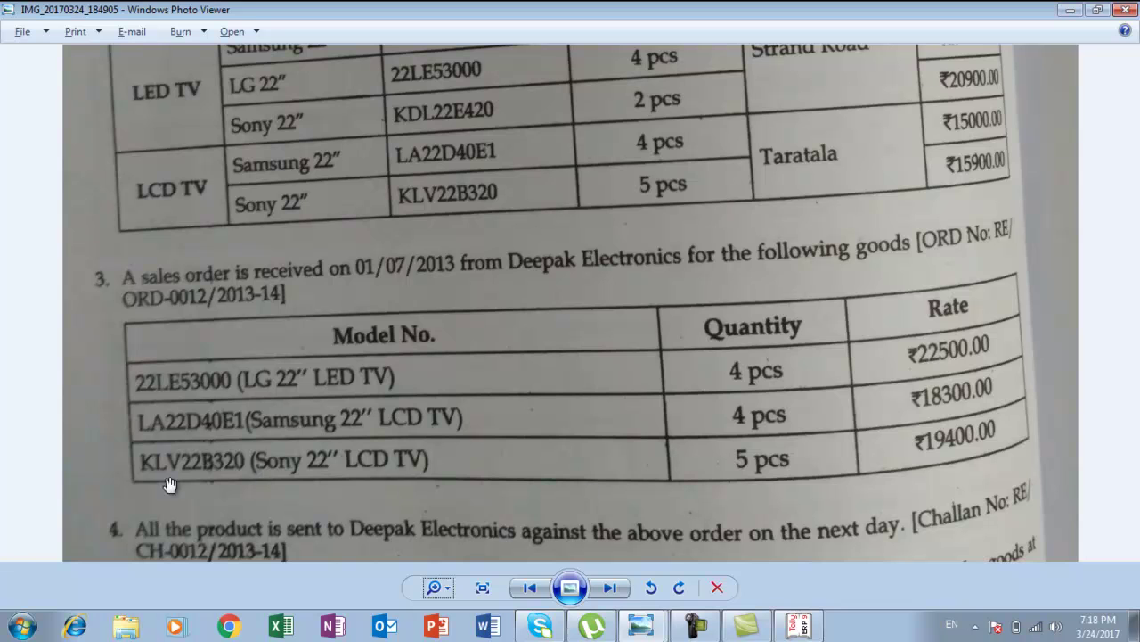
pyautogui.hotkey('alt', 'Tab')
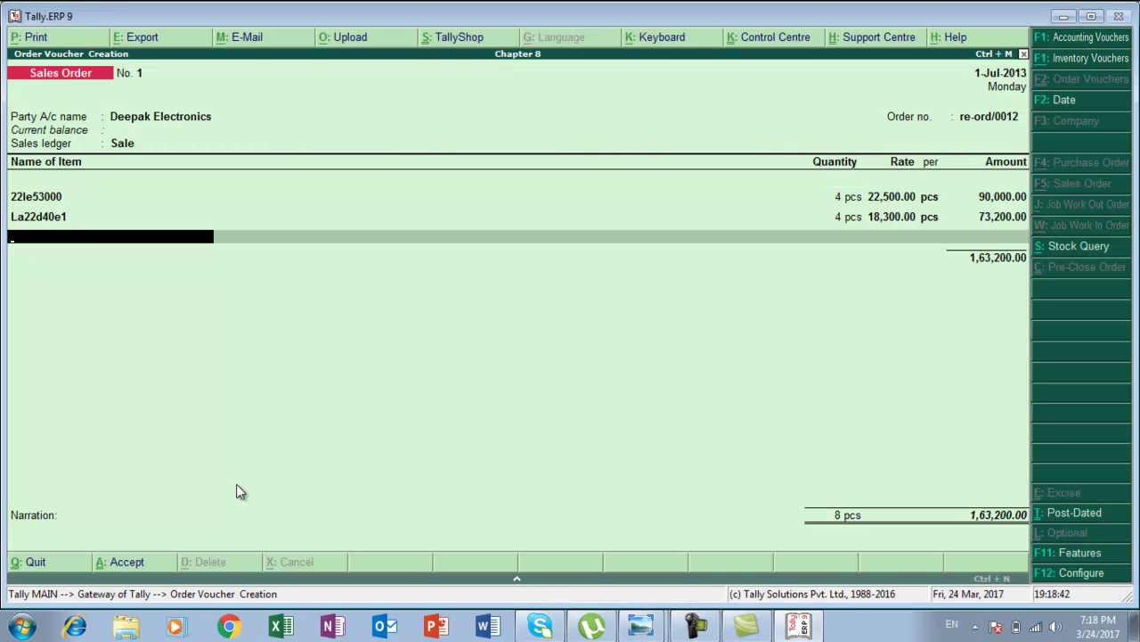
pyautogui.press('Down')
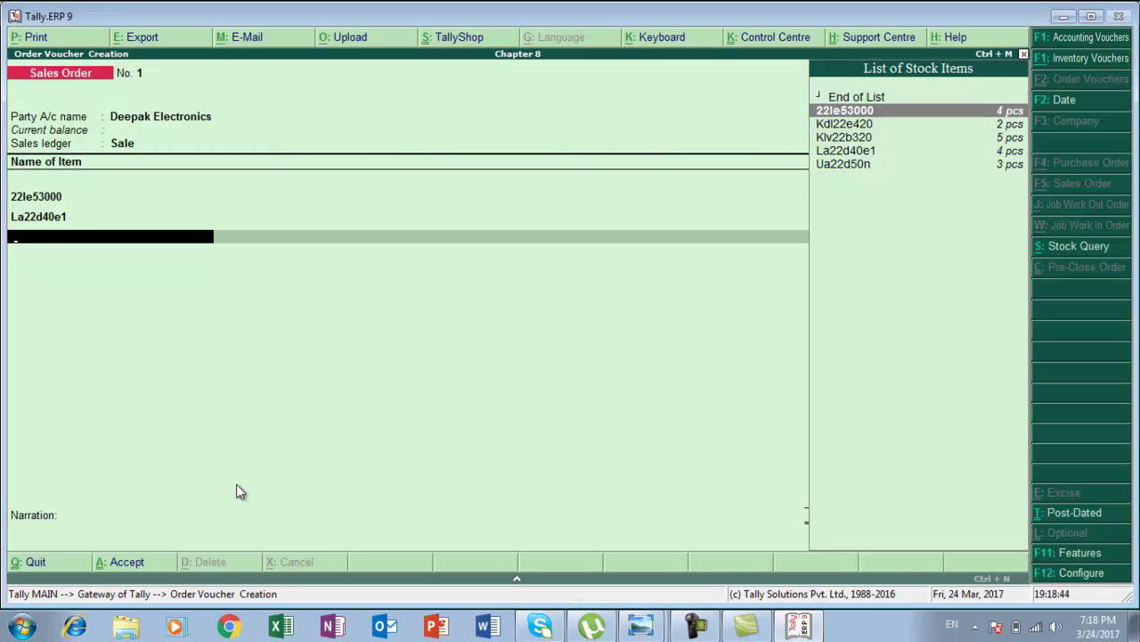
pyautogui.press('Down')
pyautogui.press('Down')
pyautogui.press('Return')
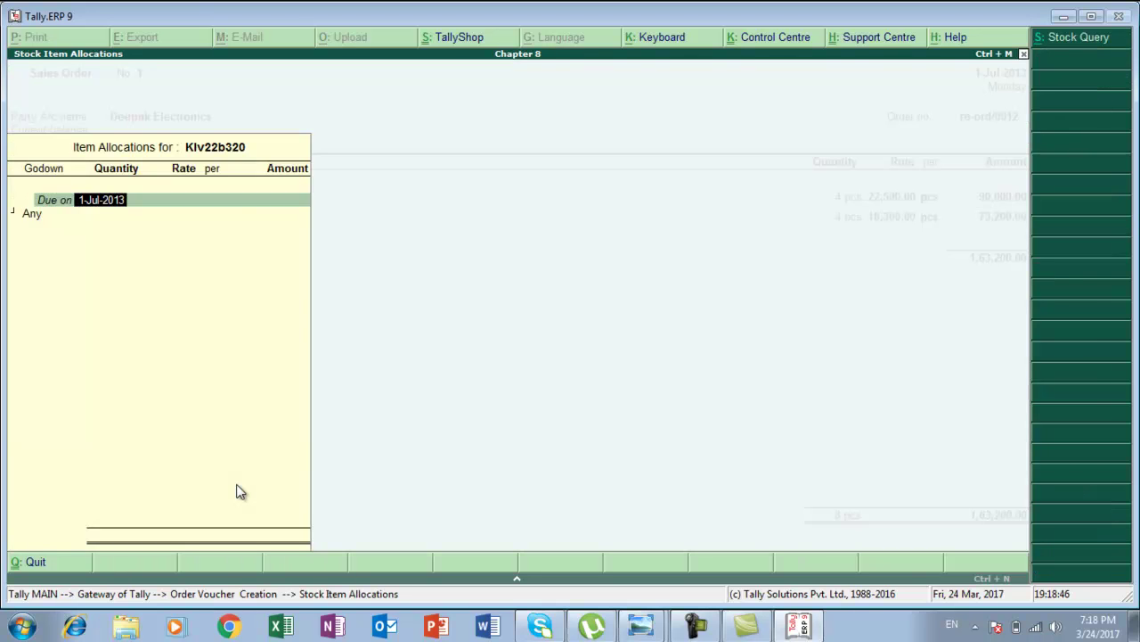
pyautogui.press('Return')
# Allocate 5 pcs of item Klv22b320 from the Taratala godown, checking the quantity and rate against the exercise photo.
pyautogui.press('Down')
pyautogui.press('Down')
pyautogui.press('Down')
pyautogui.press('Return')
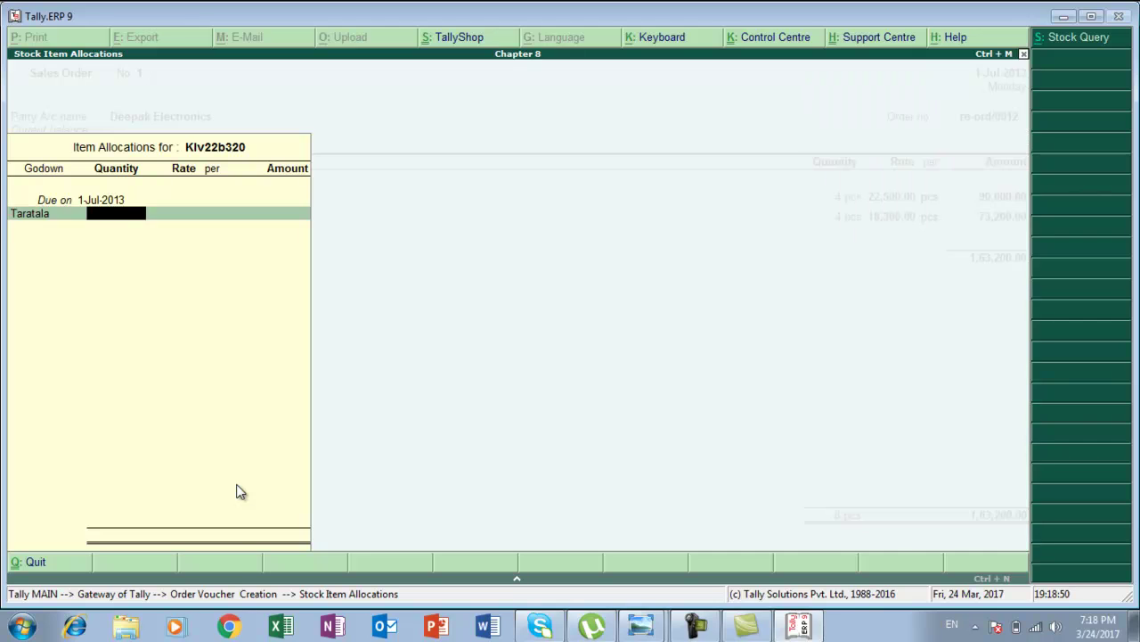
pyautogui.hotkey('alt', 'Tab')
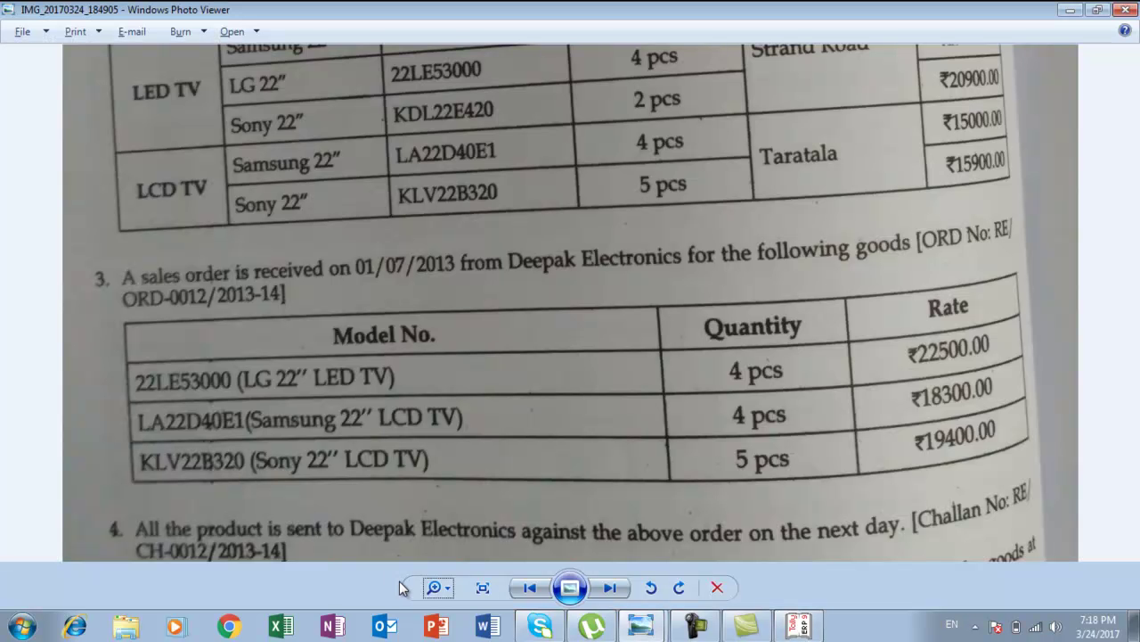
pyautogui.hotkey('alt', 'Tab')
pyautogui.write('5')
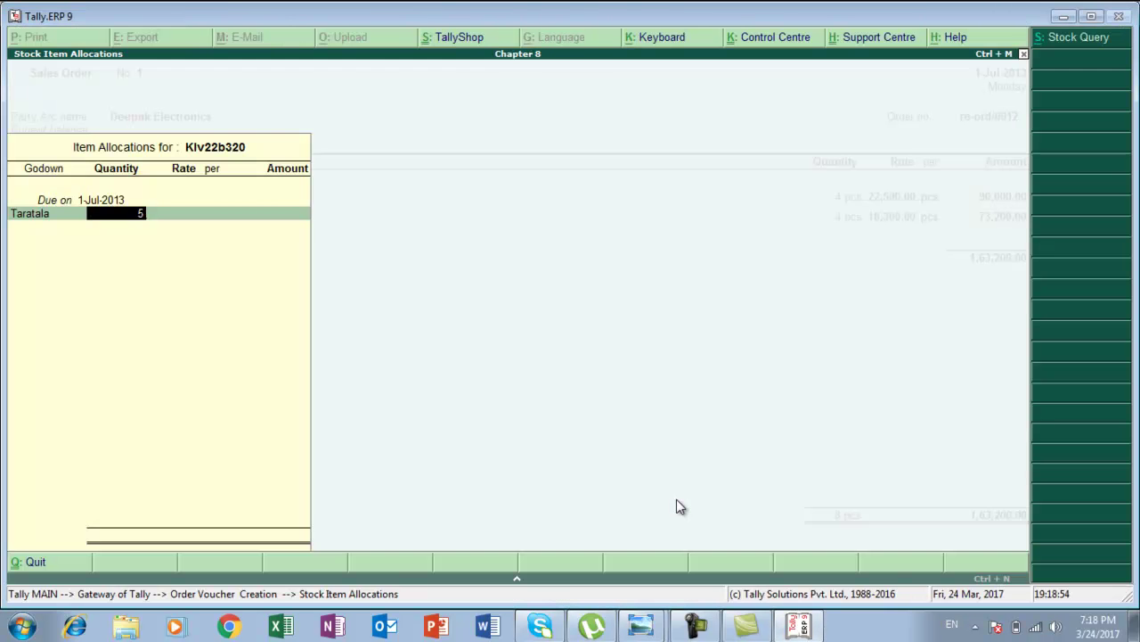
pyautogui.press('Return')
# Set the rate of item Klv22b320 to 19,400 per pcs and finish its allocation.
pyautogui.write('19400')
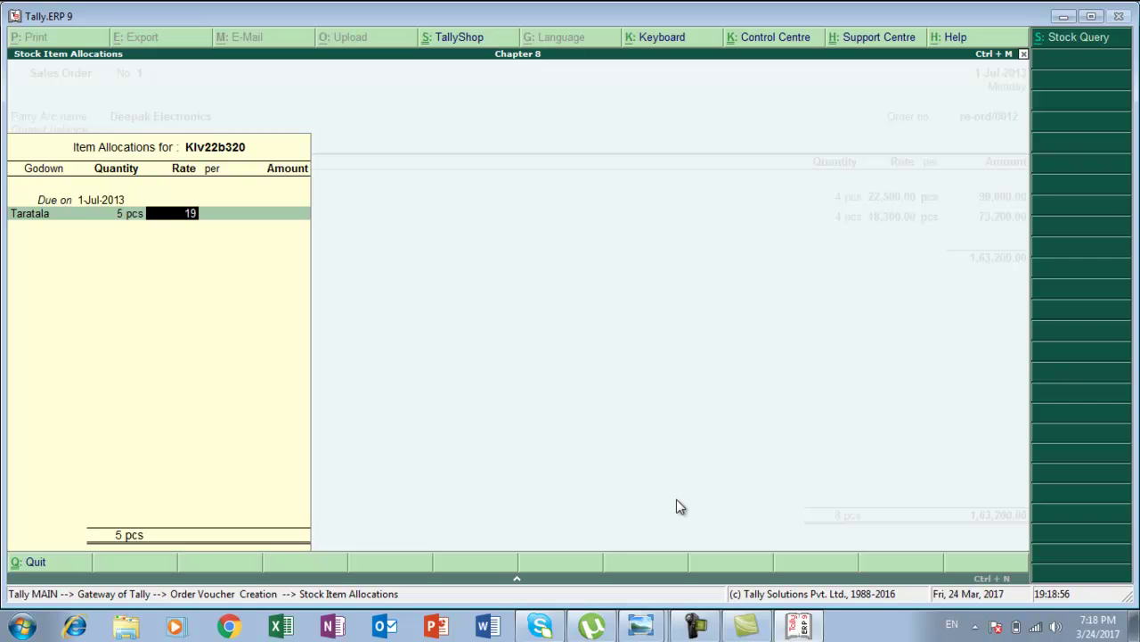
pyautogui.press('Return')
pyautogui.press('Return')
pyautogui.press('Return')
pyautogui.press('Return')
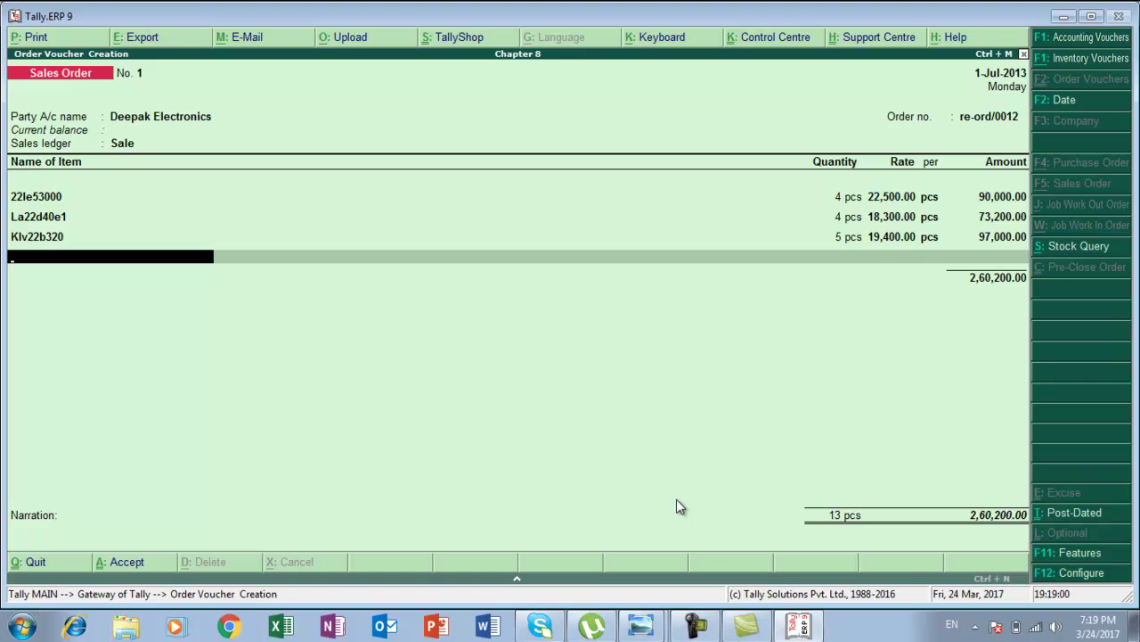
# Compare the order with the exercise photo, end the item list and save the sales order without a narration.
pyautogui.hotkey('alt', 'Tab')
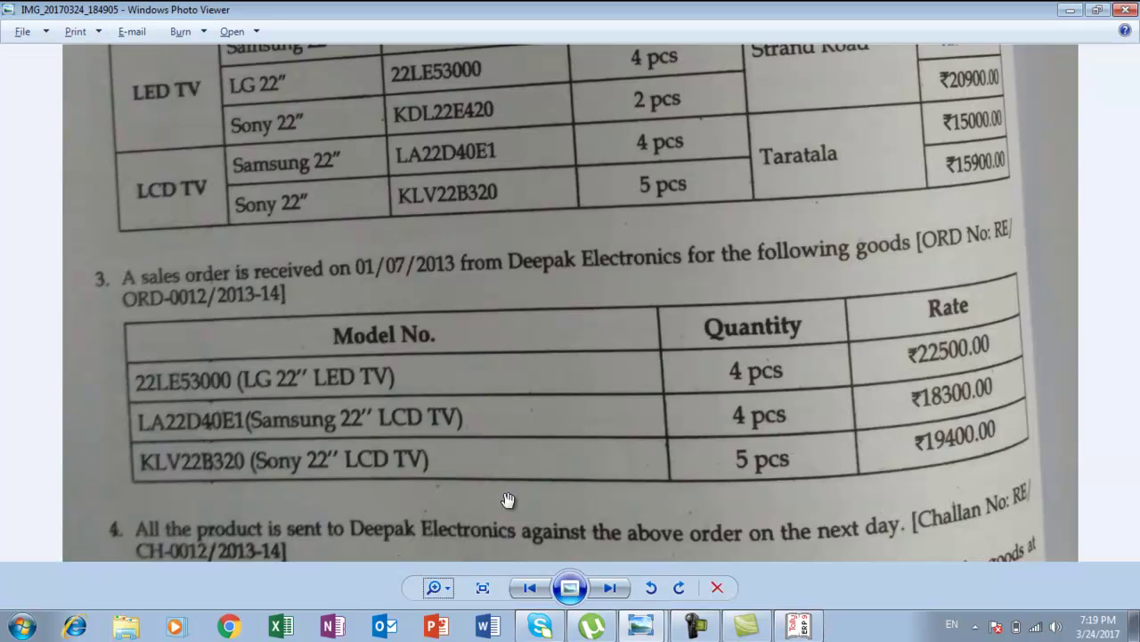
pyautogui.hotkey('alt', 'Tab')
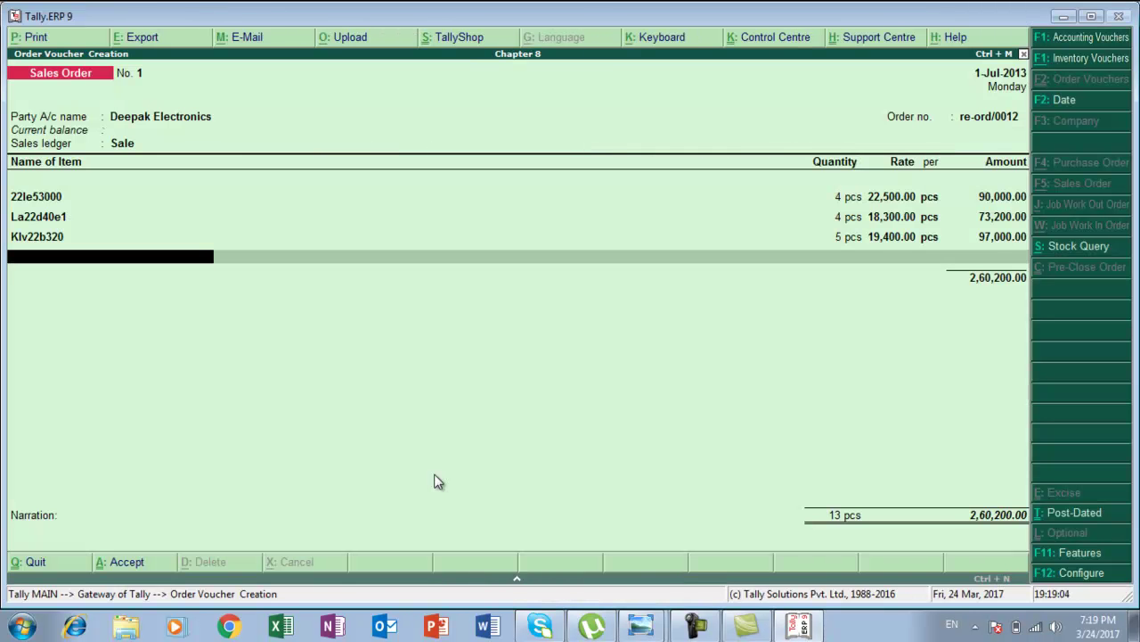
pyautogui.press('Return')
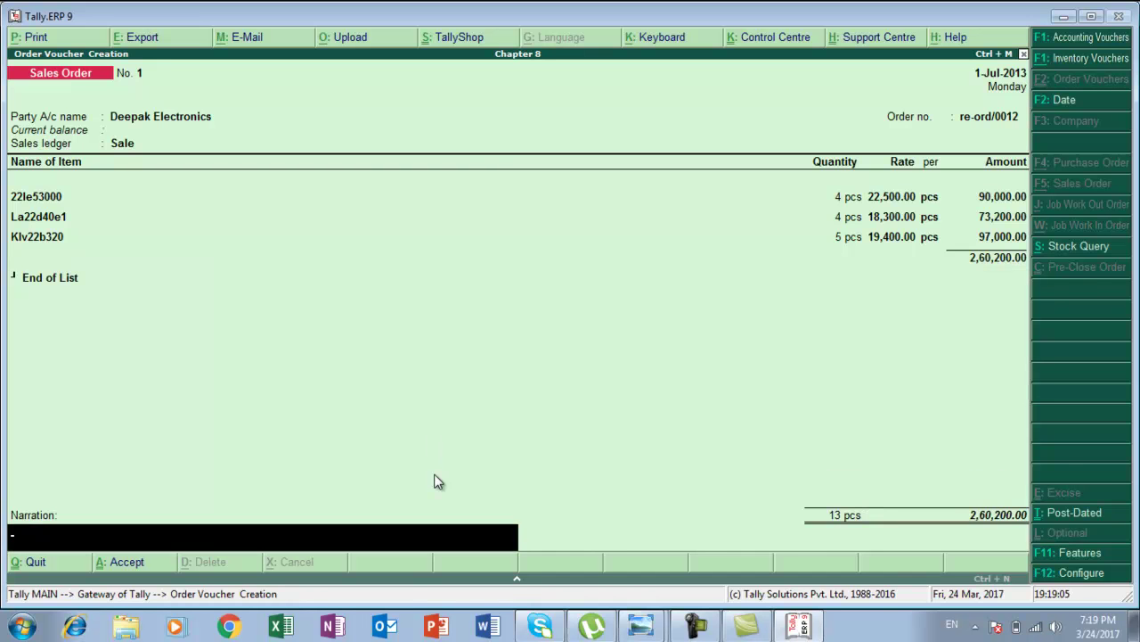
pyautogui.press('Return')
pyautogui.press('Return')
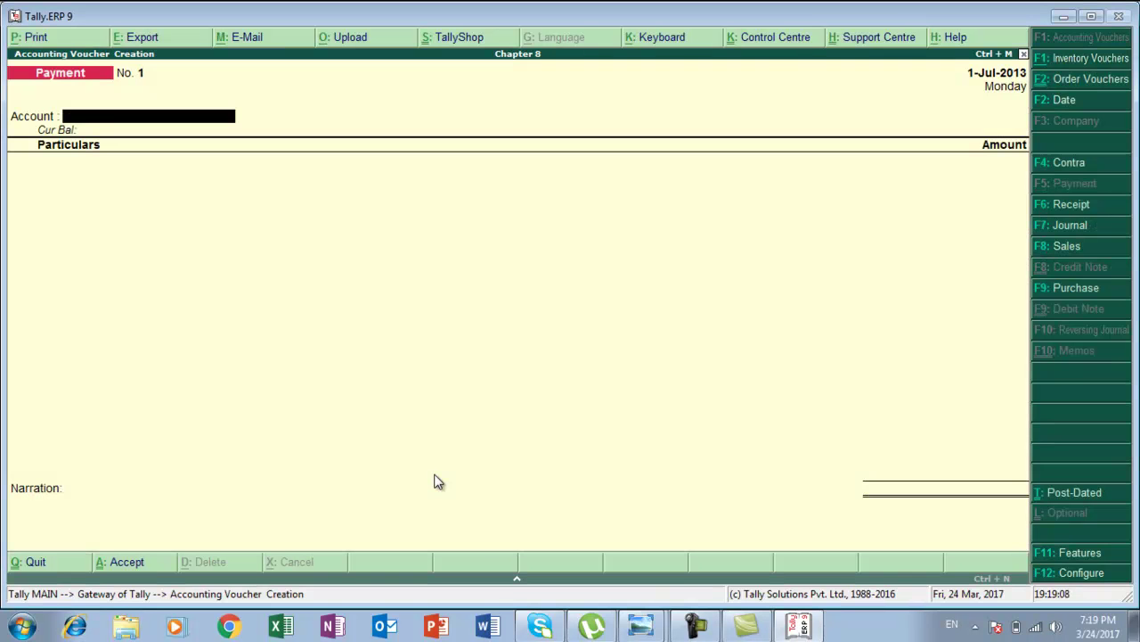
# Read the delivery task that follows the sales order in the exercise photo.
pyautogui.hotkey('alt', 'Tab')
pyautogui.moveTo(435, 473); pyautogui.dragTo(450, 291)
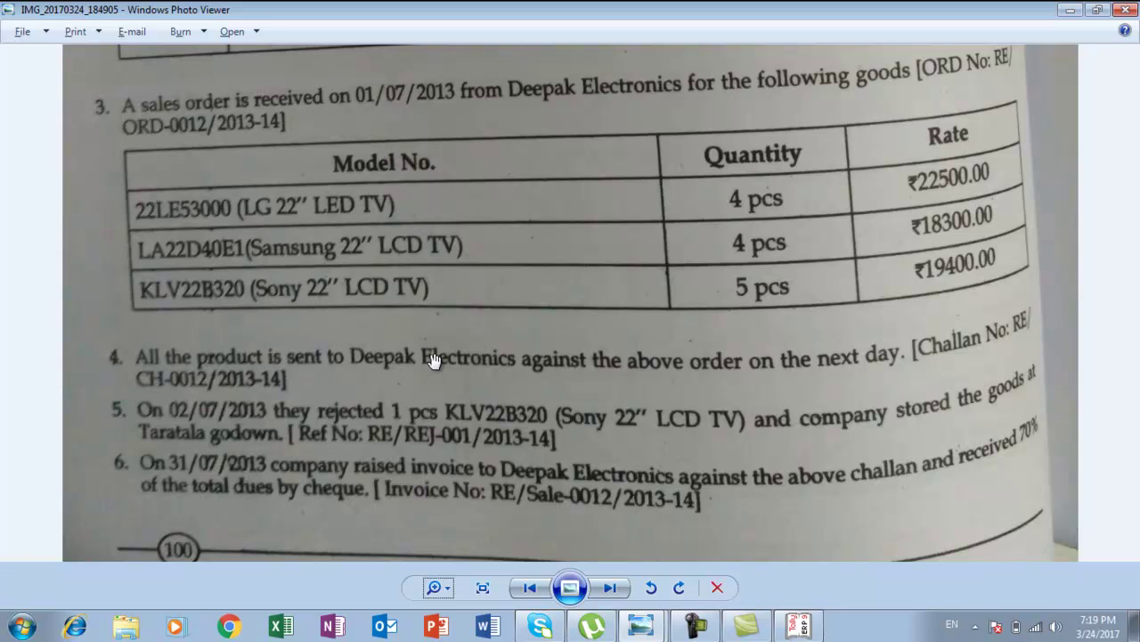
pyautogui.hotkey('alt', 'Tab')
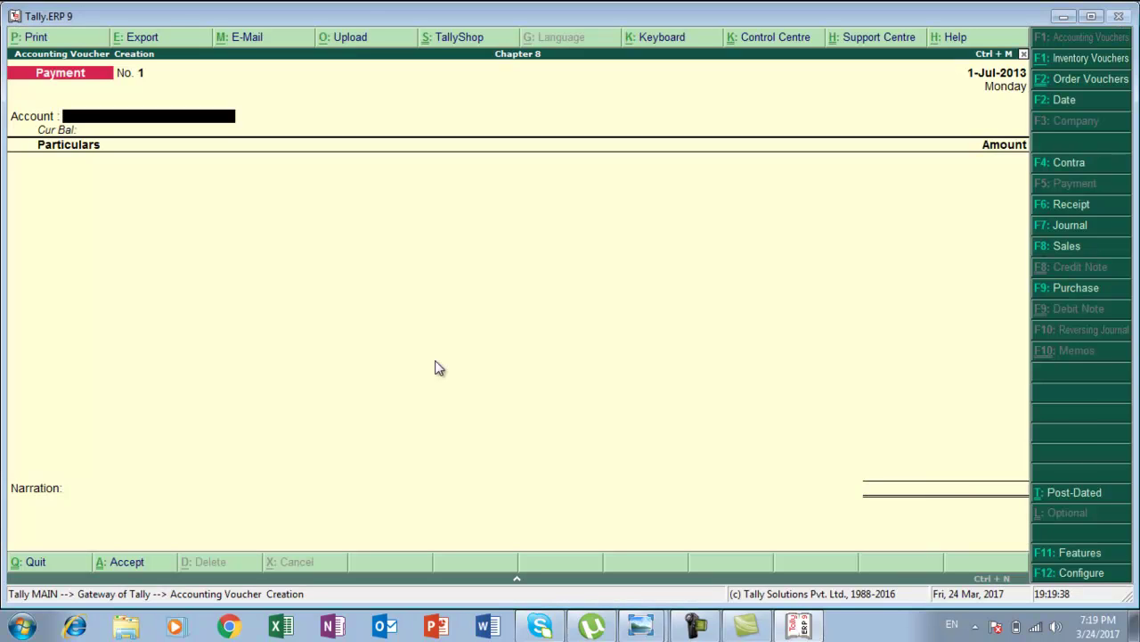
# Leave the blank payment voucher for the Gateway of Tally and open the company's Inventory Features.
pyautogui.press('Escape')
pyautogui.press('Escape')
pyautogui.press('Escape')
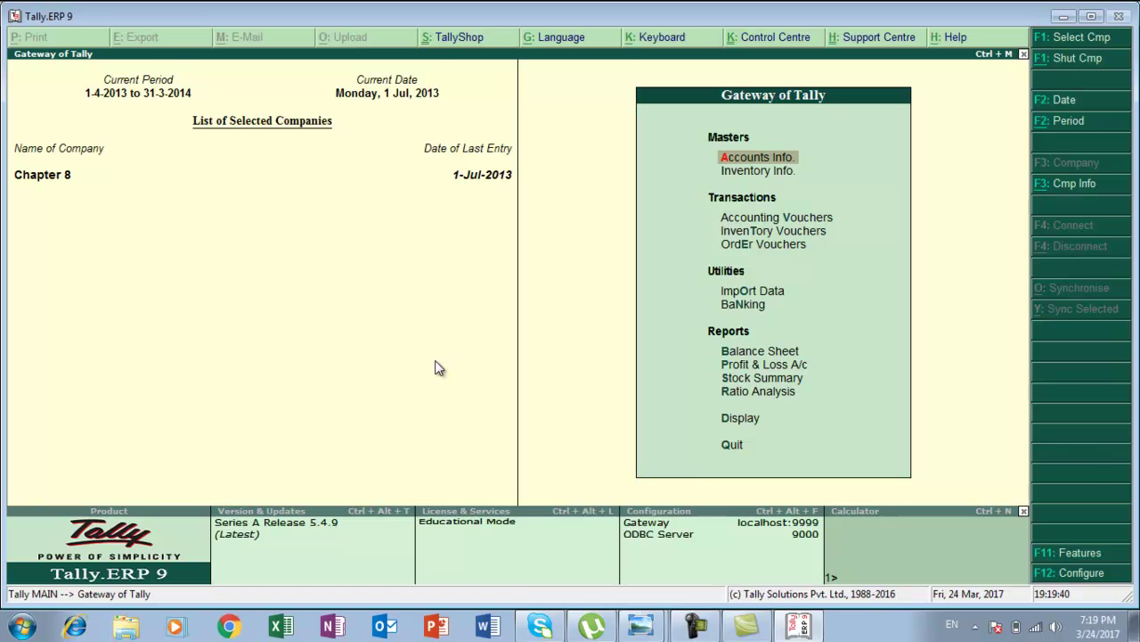
pyautogui.press('F11')
pyautogui.press('Down')
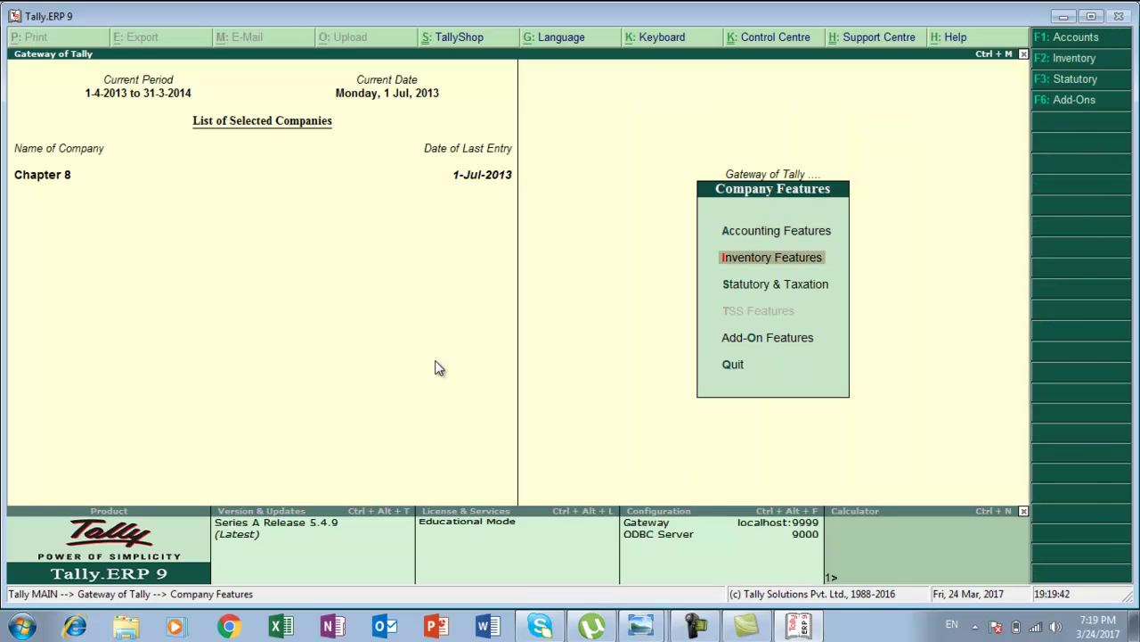
pyautogui.press('Return')
# Enable tracking numbers for delivery and receipt notes, save the inventory features and return to the Gateway of Tally.
pyautogui.press('Down')
pyautogui.press('Down')
pyautogui.press('Down')
pyautogui.press('Down')
pyautogui.press('Down')
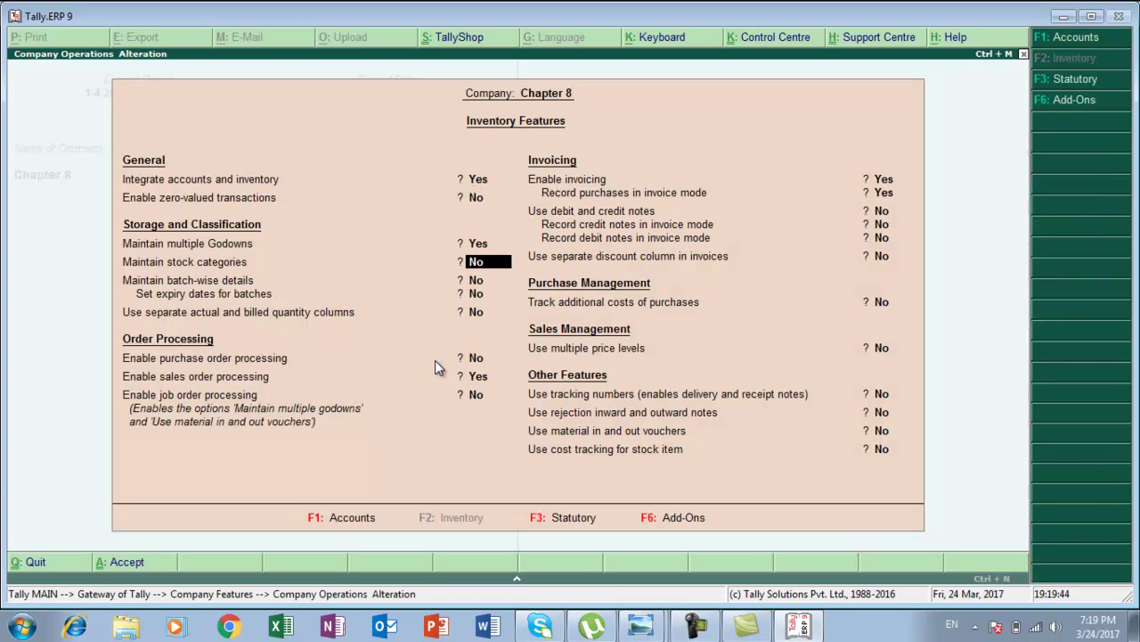
pyautogui.press('Down')
pyautogui.press('Down')
pyautogui.press('Down')
pyautogui.press('Down')
pyautogui.press('Down')
pyautogui.press('Down')
pyautogui.press('Down')
pyautogui.press('Down')
pyautogui.press('Down')
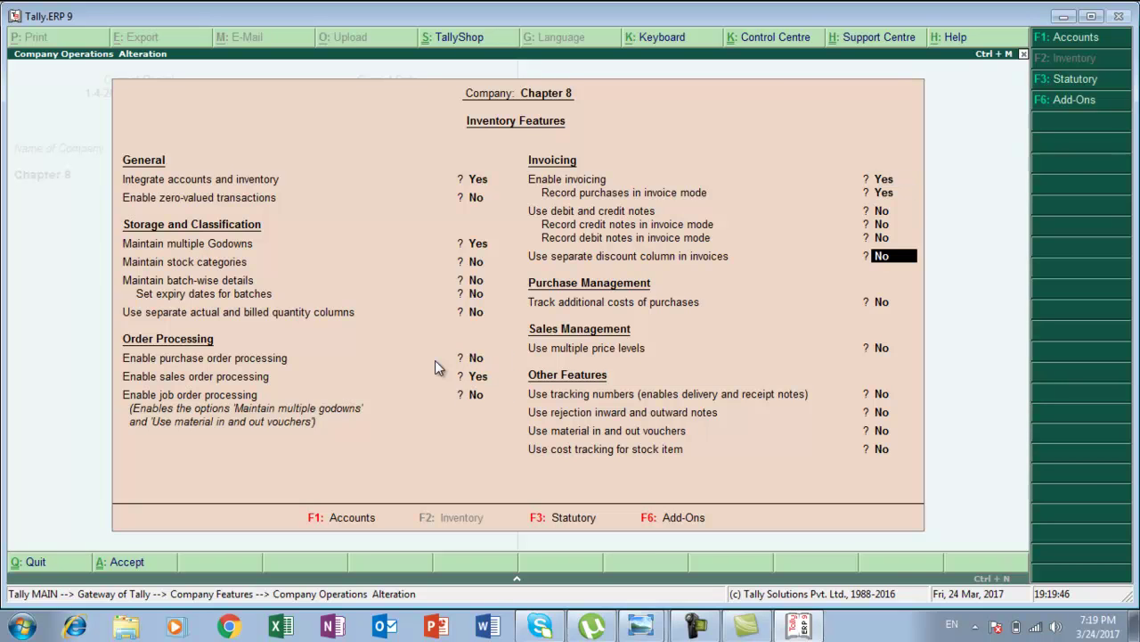
pyautogui.press('Down')
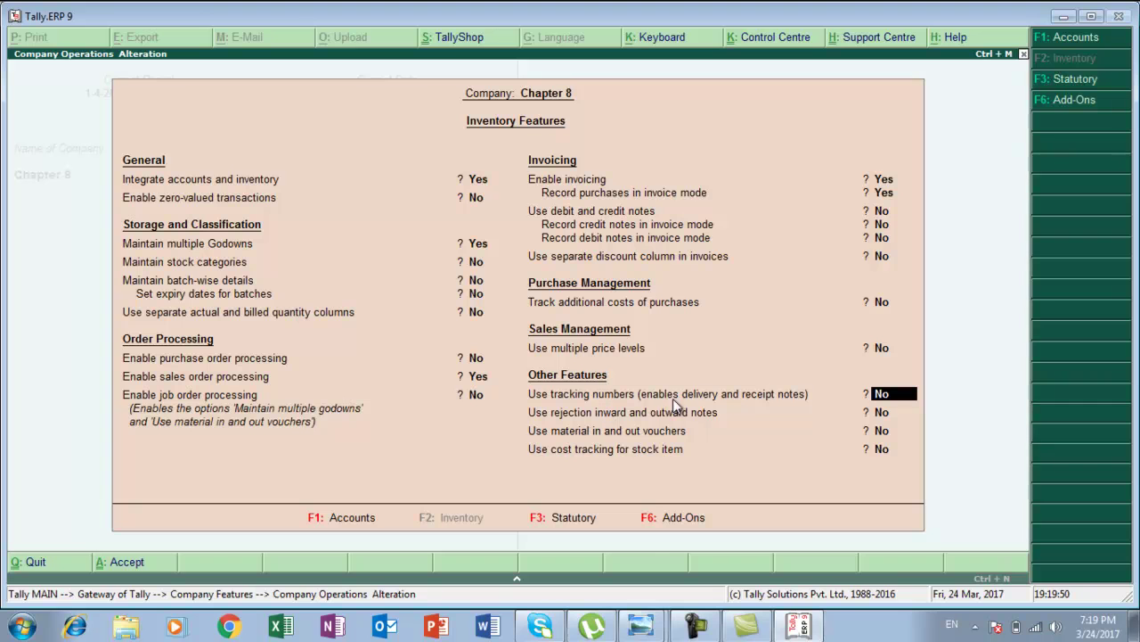
pyautogui.write('y')
pyautogui.press('Return')
pyautogui.press('Return')
pyautogui.press('Return')
pyautogui.press('Return')
pyautogui.press('Return')
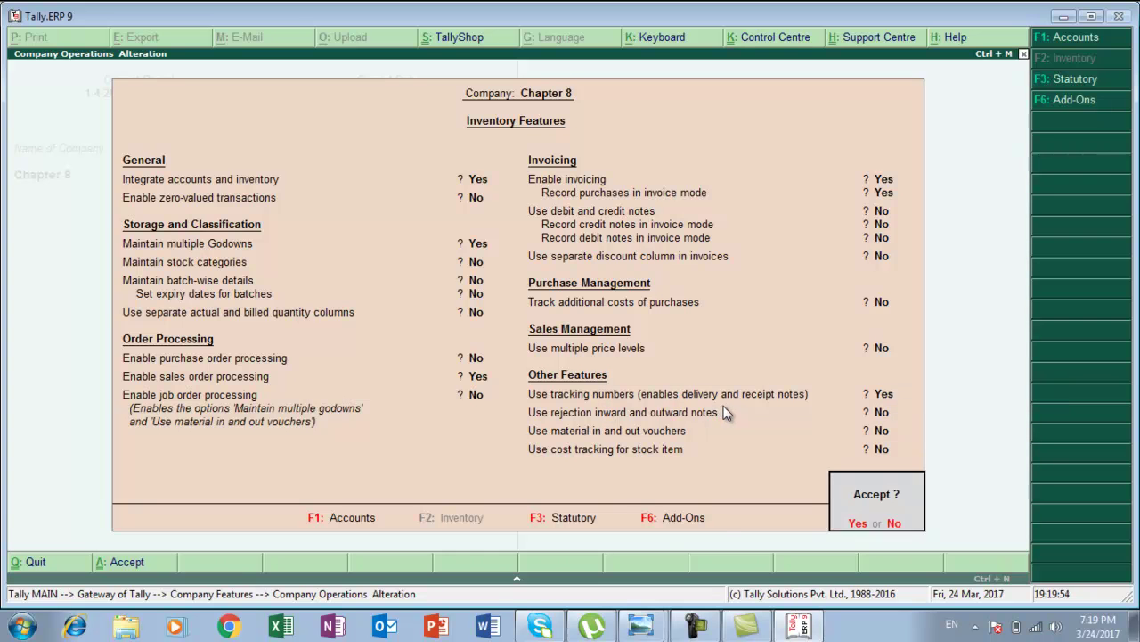
pyautogui.press('Escape')
pyautogui.press('Escape')
pyautogui.press('n')
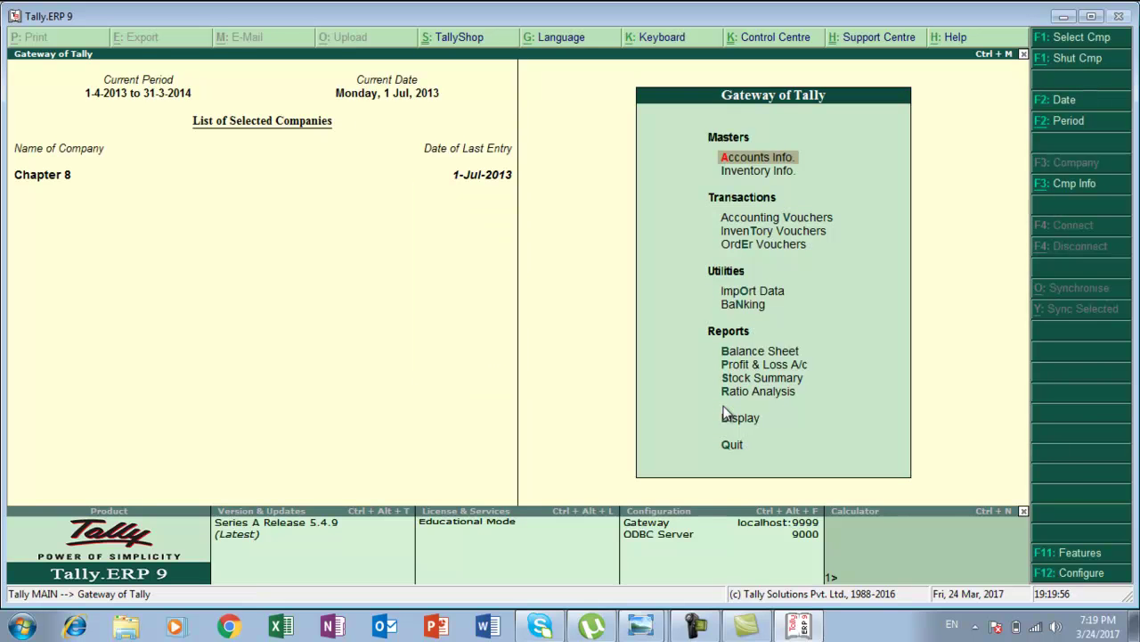
# Start a new Delivery Note voucher from the accounting vouchers.
pyautogui.press('Down')
pyautogui.press('Down')
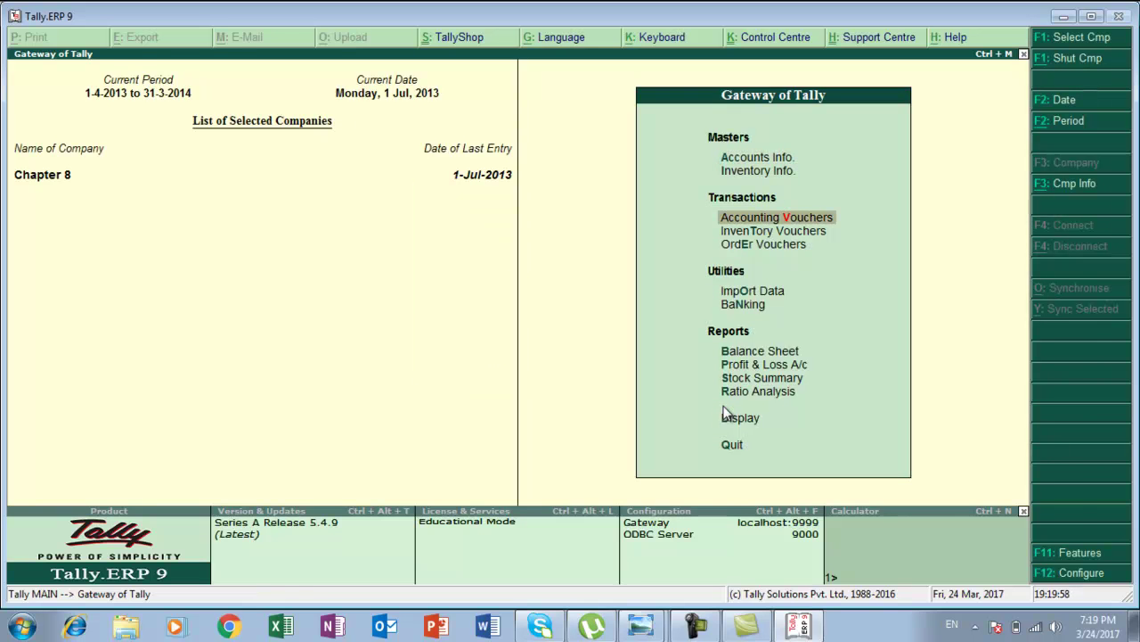
pyautogui.press('Return')
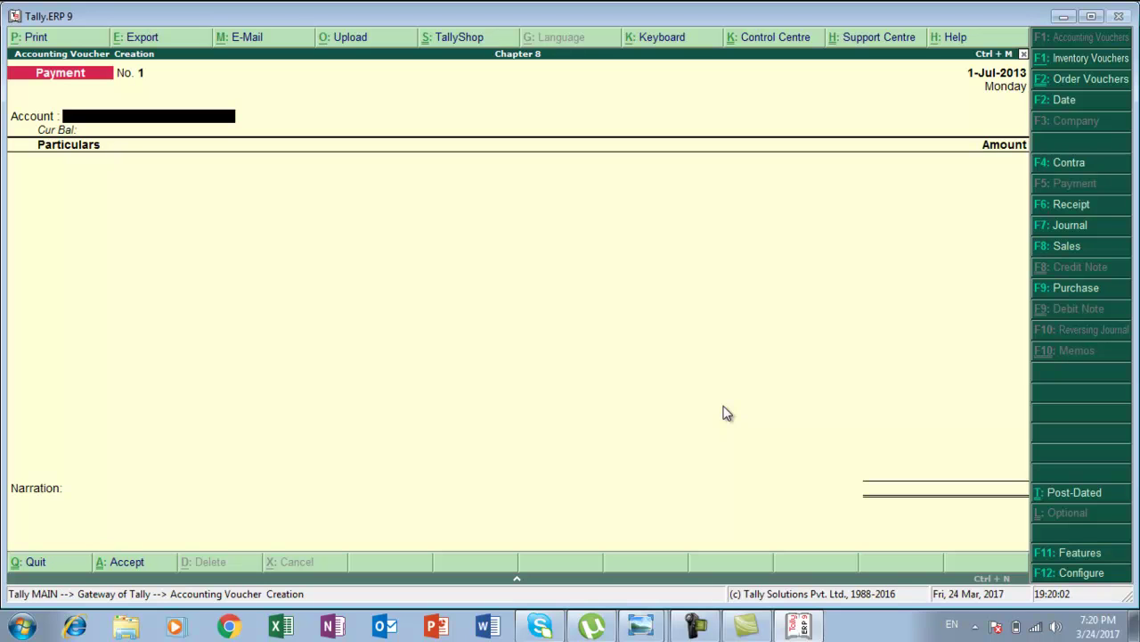
pyautogui.hotkey('alt', 'F8')
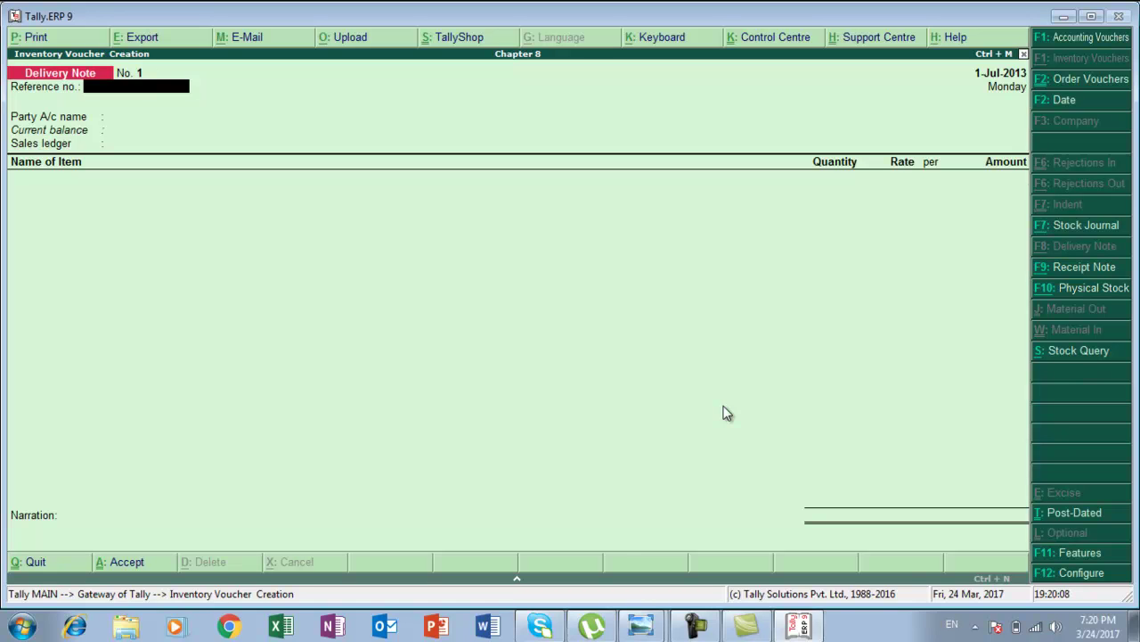
# Date the delivery note 2-7-2013 and set its reference number to the exercise's challan number as re-ch0012.
pyautogui.press('F2')
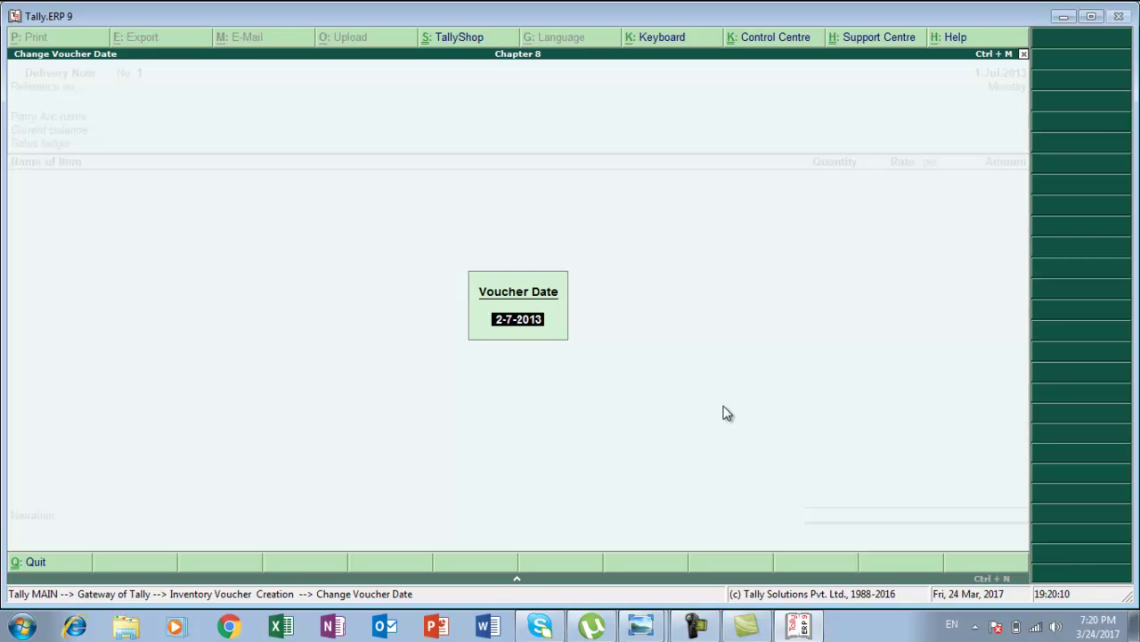
pyautogui.press('Return')
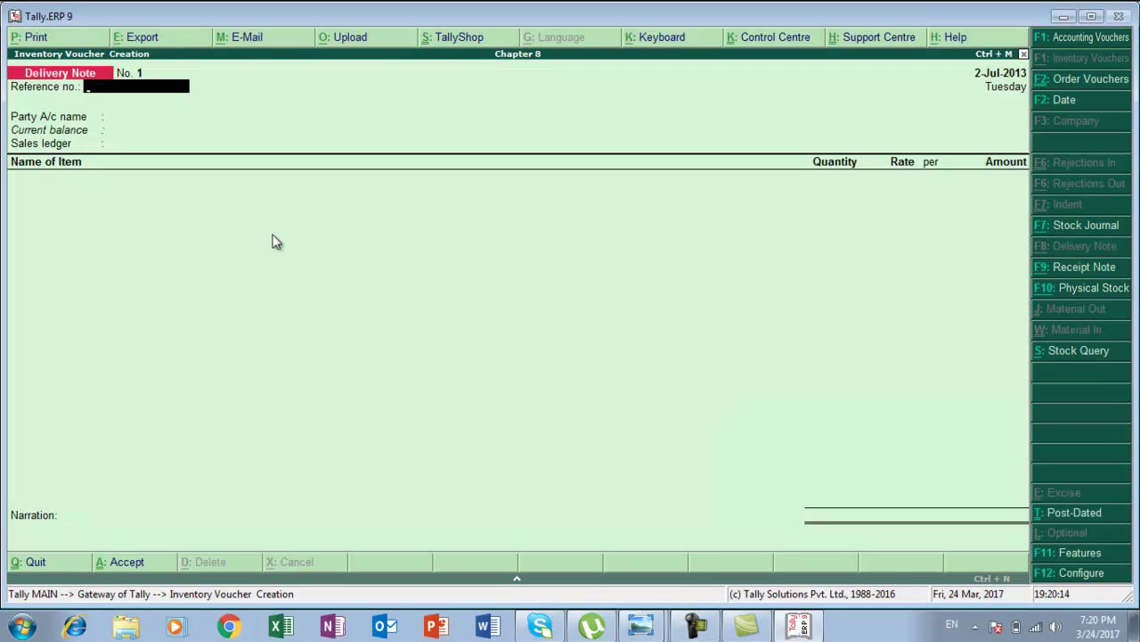
pyautogui.hotkey('alt', 'Tab')
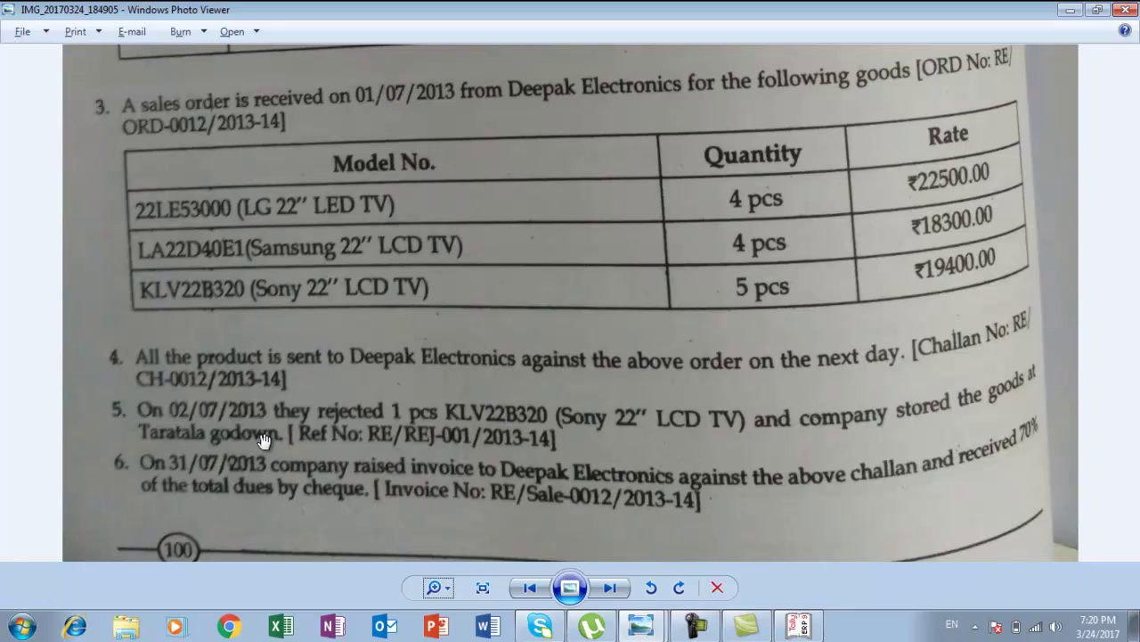
pyautogui.hotkey('alt', 'Tab')
pyautogui.write('re')
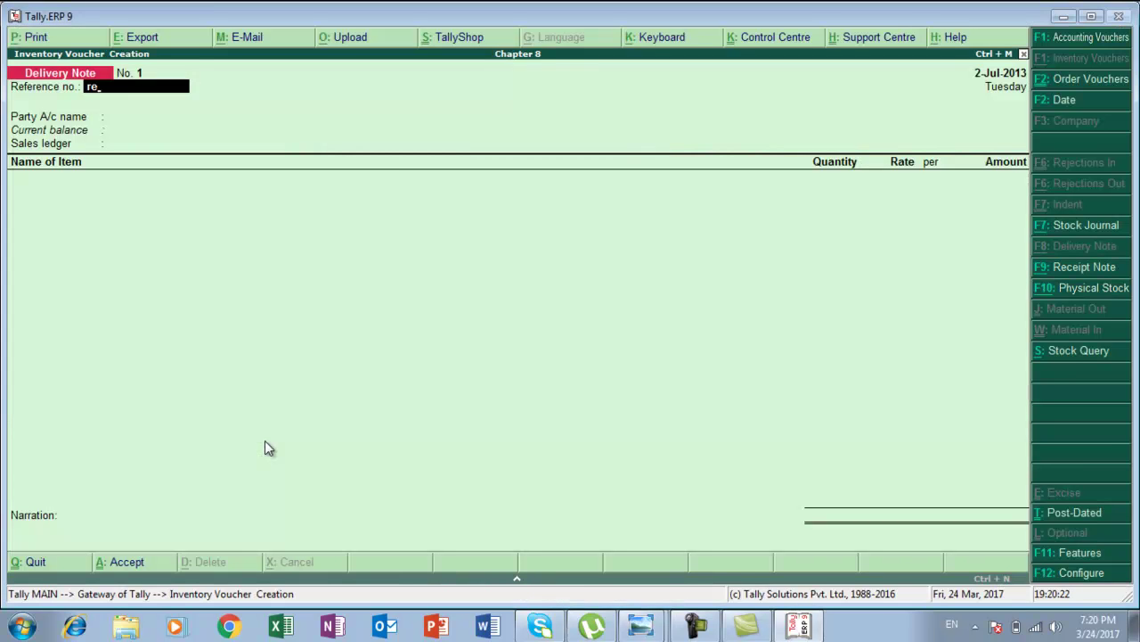
pyautogui.write('-ch0012')
pyautogui.press('Return')
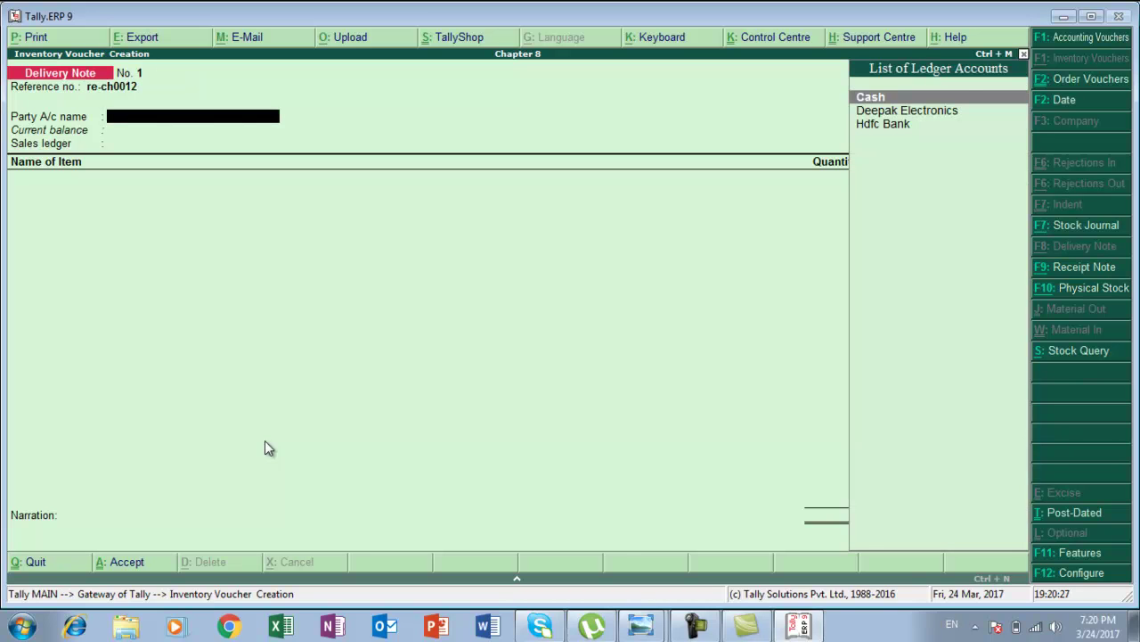
# Choose Deepak Electronics as the delivery note's party and link its sales order of 1-Jul-2013.
pyautogui.press('Down')
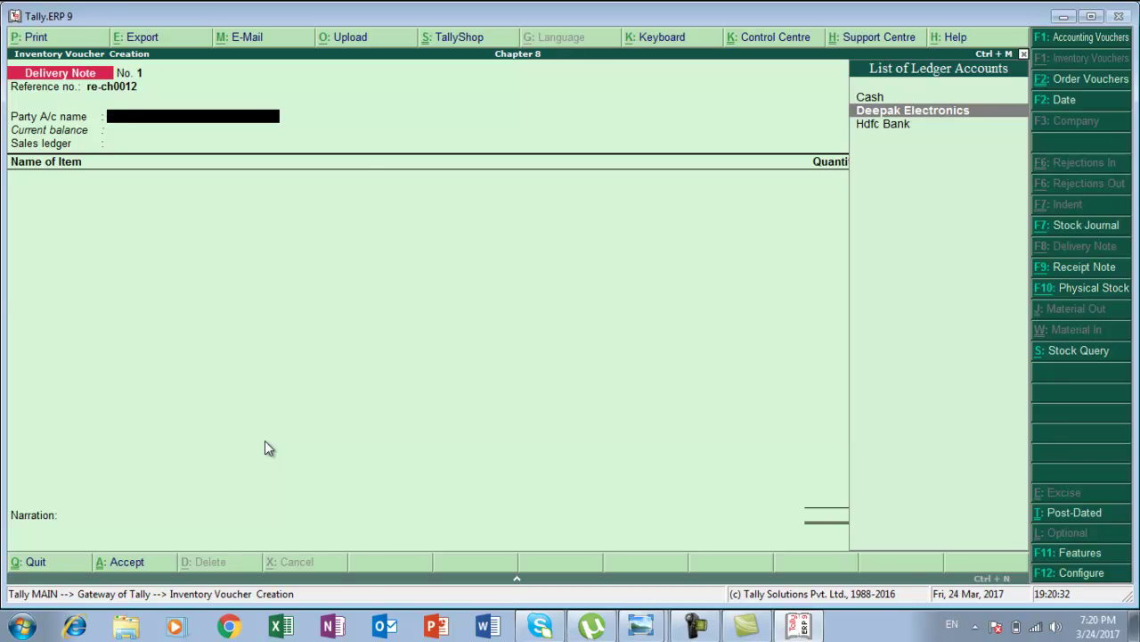
pyautogui.press('Return')
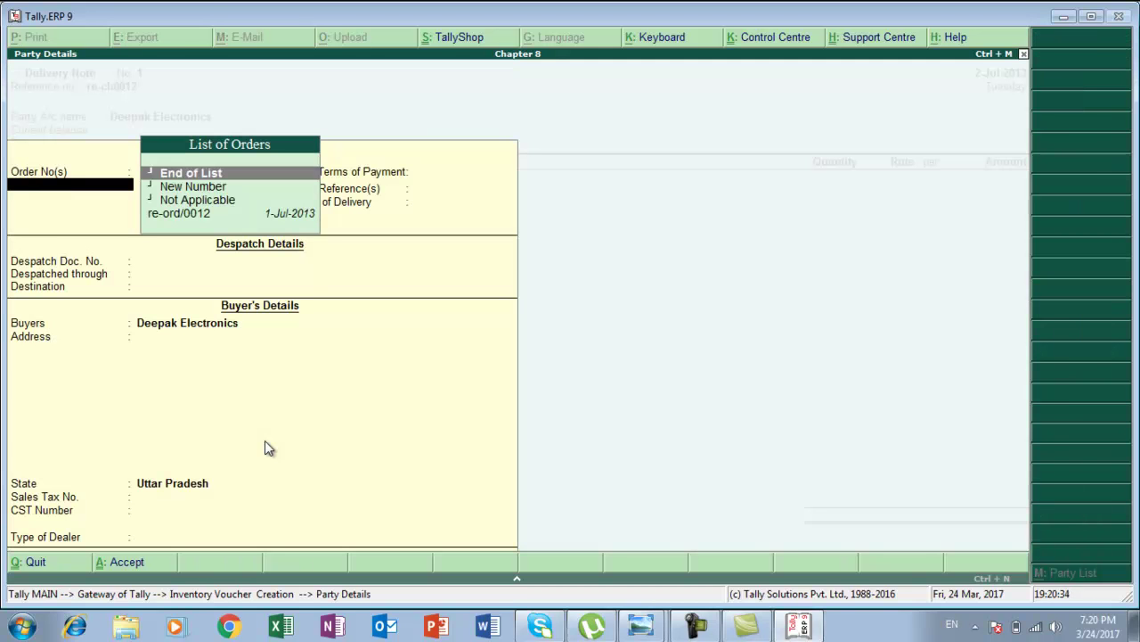
pyautogui.press('Down')
pyautogui.press('Down')
pyautogui.press('Down')
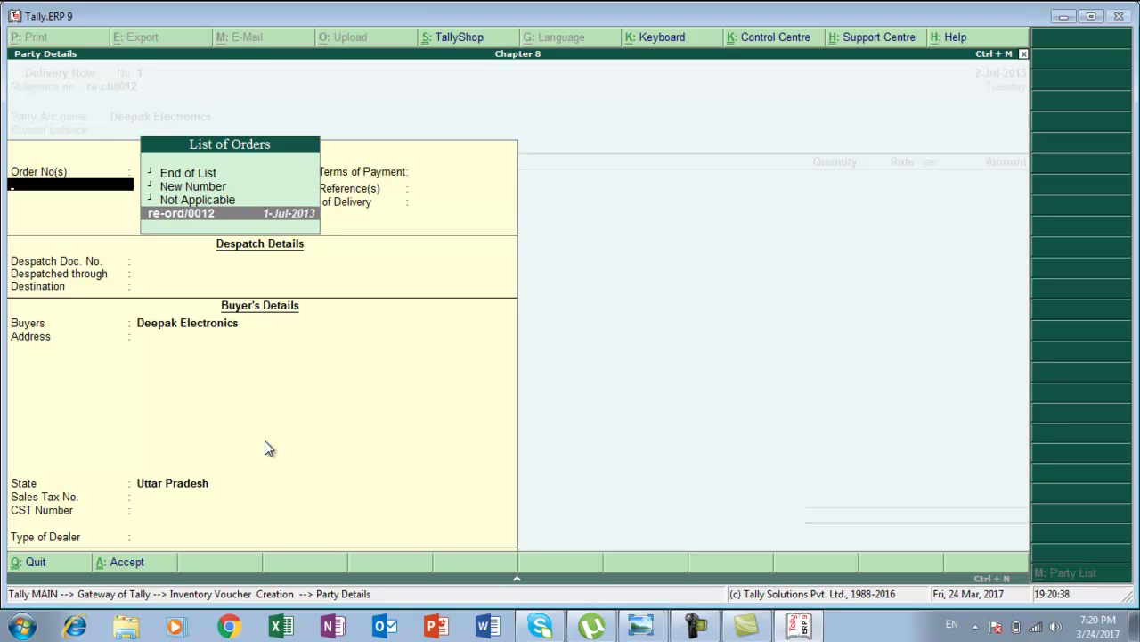
pyautogui.press('Return')
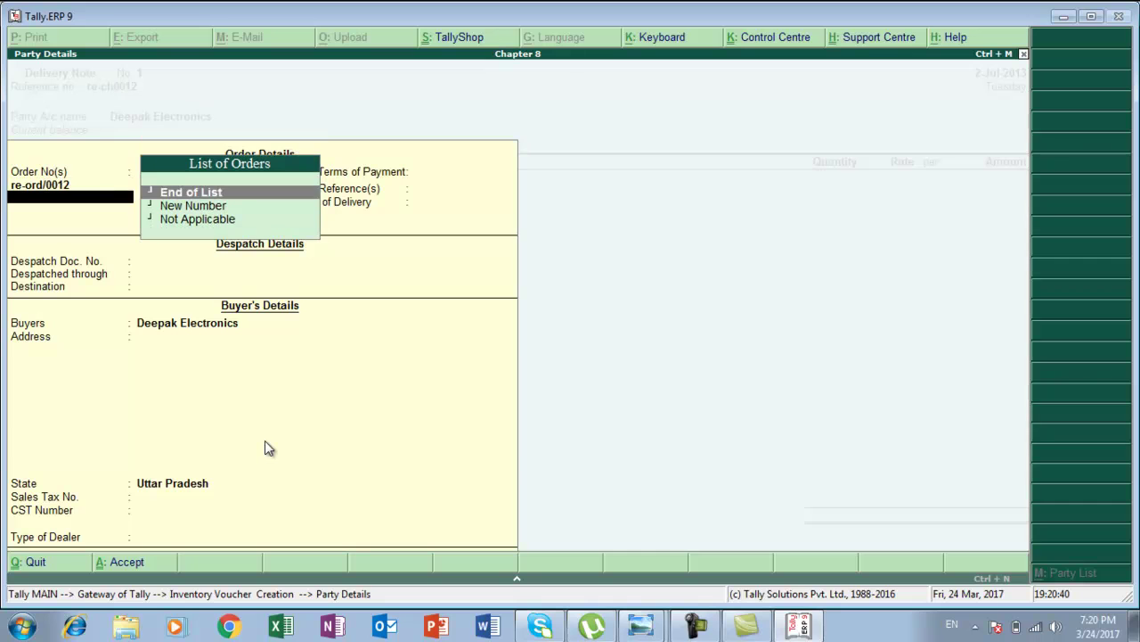
# Accept the remaining party details with dealer type Not Applicable, and keep Sale as the sales ledger.
pyautogui.press('Return')
pyautogui.press('Return')
pyautogui.press('Return')
pyautogui.press('Return')
pyautogui.press('Return')
pyautogui.press('Return')
pyautogui.press('Return')
pyautogui.press('Return')
pyautogui.press('Return')
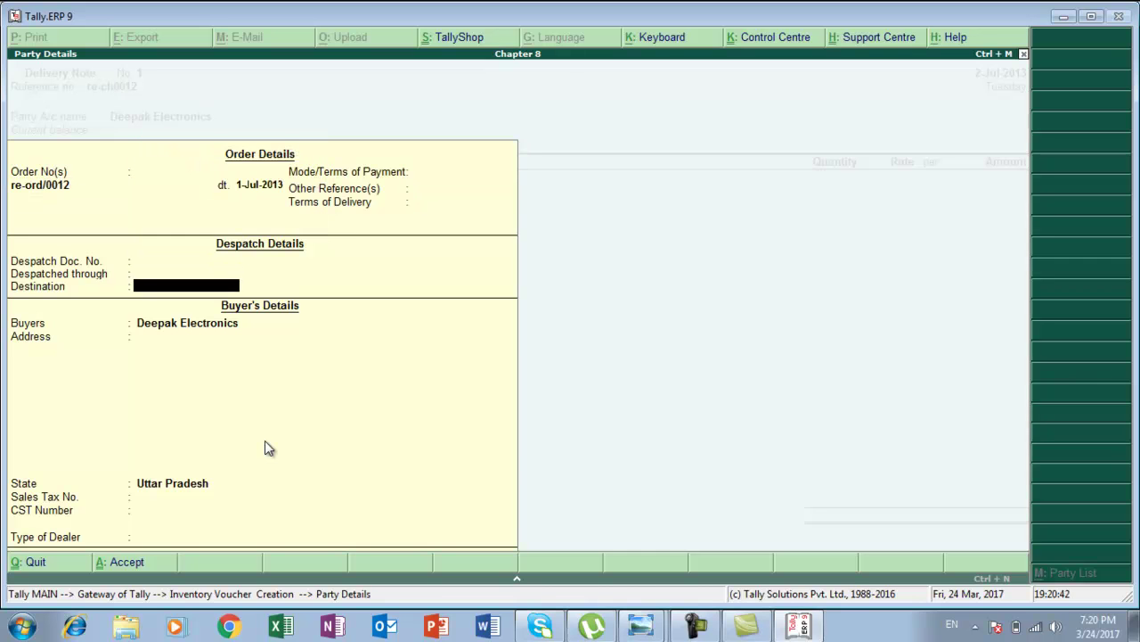
pyautogui.press('Return')
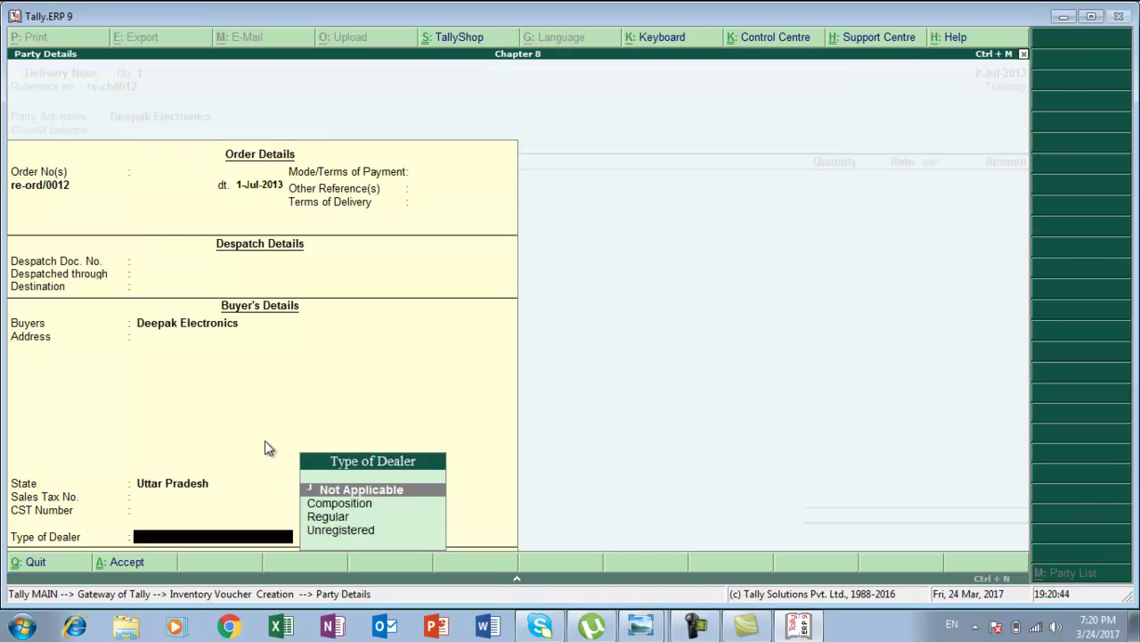
pyautogui.press('Return')
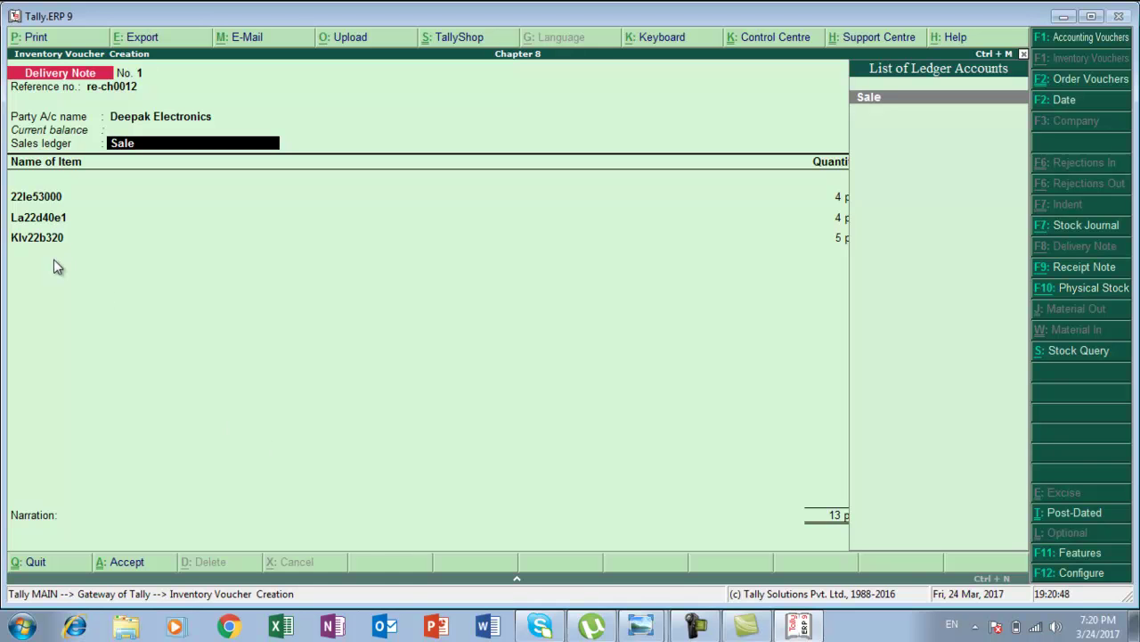
pyautogui.press('Return')
# Allocate the 4 pcs of 22le53000 from the Strand Road godown to tracking number re-ch0012, keeping the order's rate.
pyautogui.press('Return')
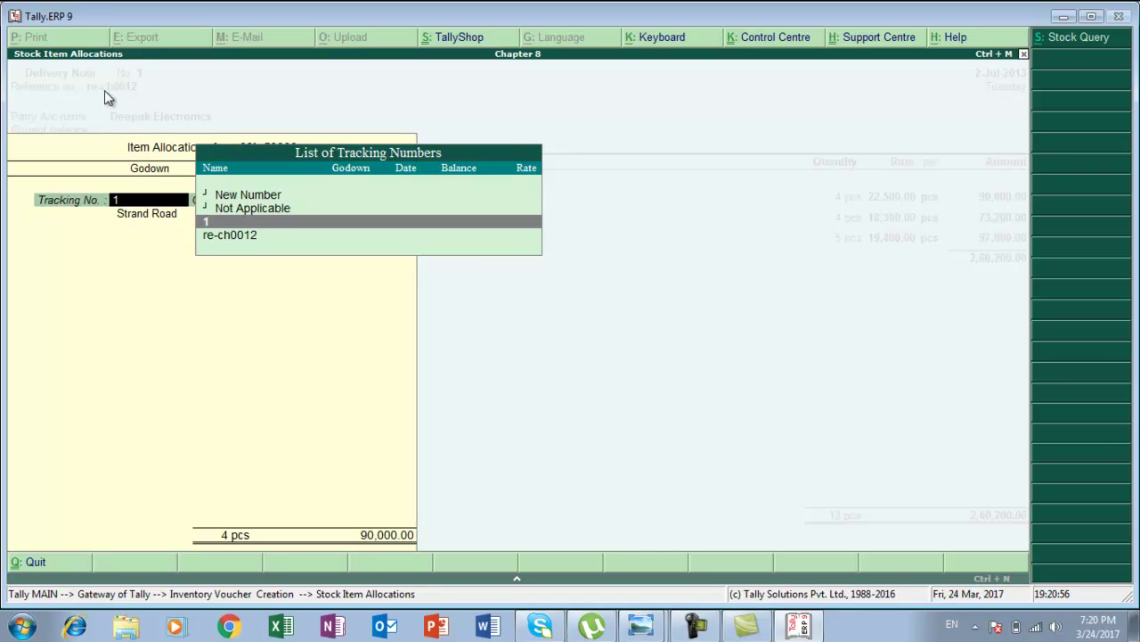
pyautogui.click(225, 237)
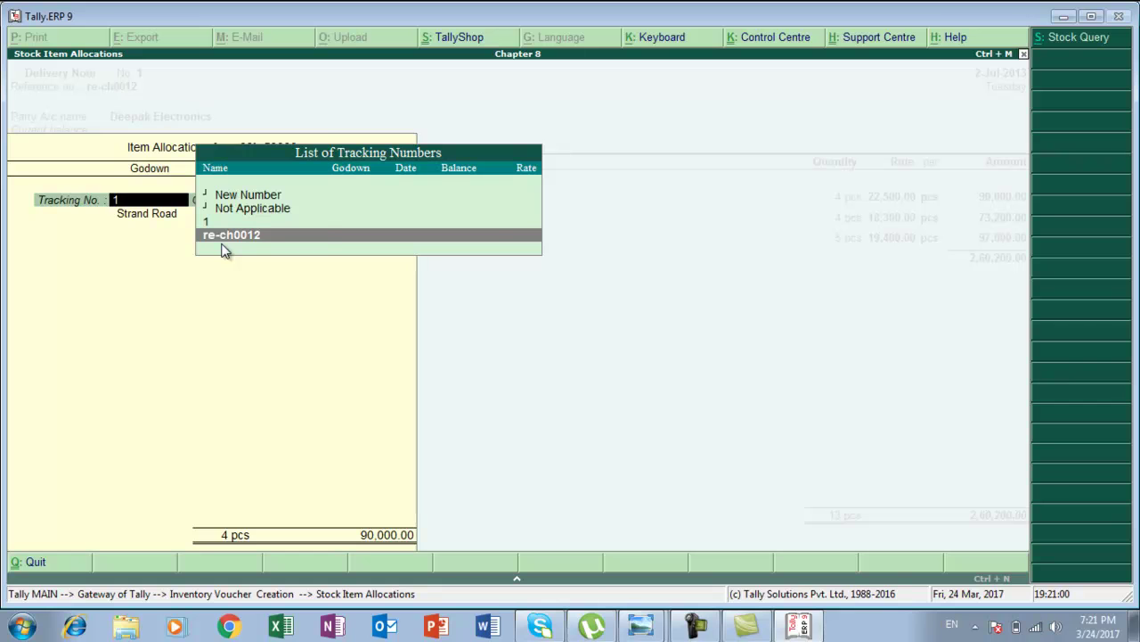
pyautogui.click(225, 237)
pyautogui.press('Return')
pyautogui.press('Return')
pyautogui.press('Return')
pyautogui.press('Return')
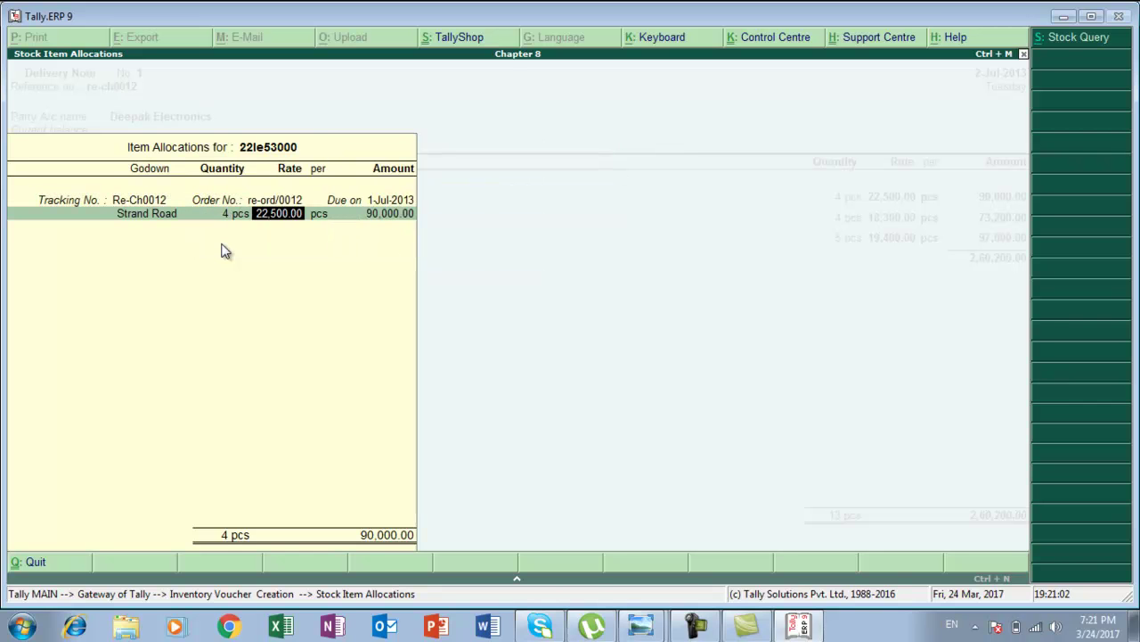
pyautogui.press('Return')
pyautogui.press('Return')
pyautogui.press('Return')
# Allocate the 4 pcs of La22d40e1 from the Taratala godown to tracking number re-ch0012, keeping the order's rate.
pyautogui.press('Return')
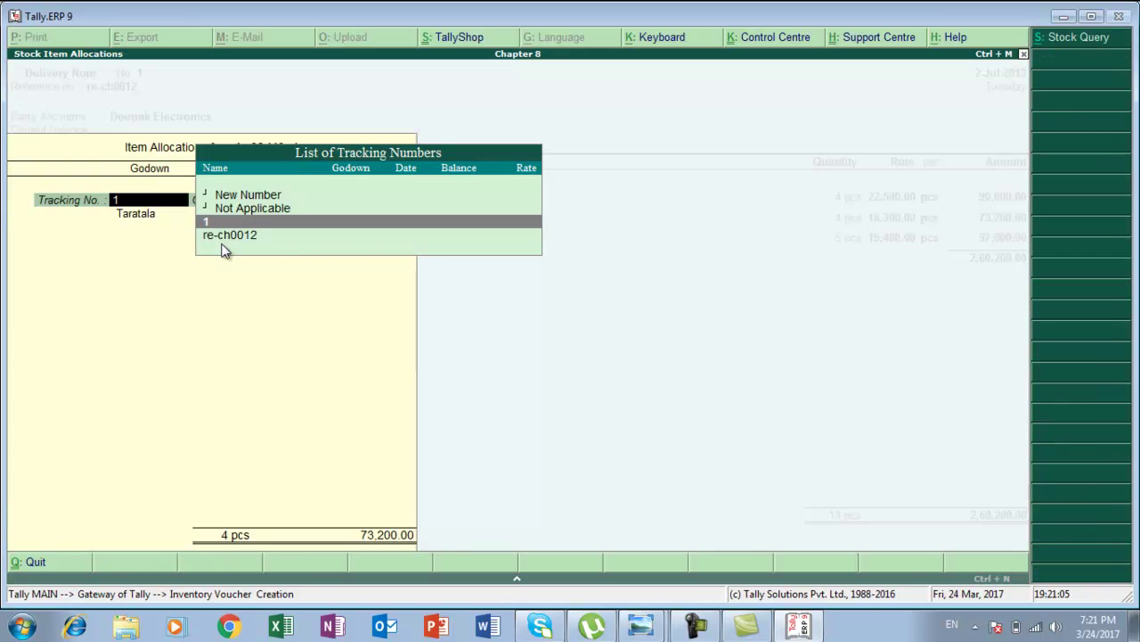
pyautogui.click(222, 239)
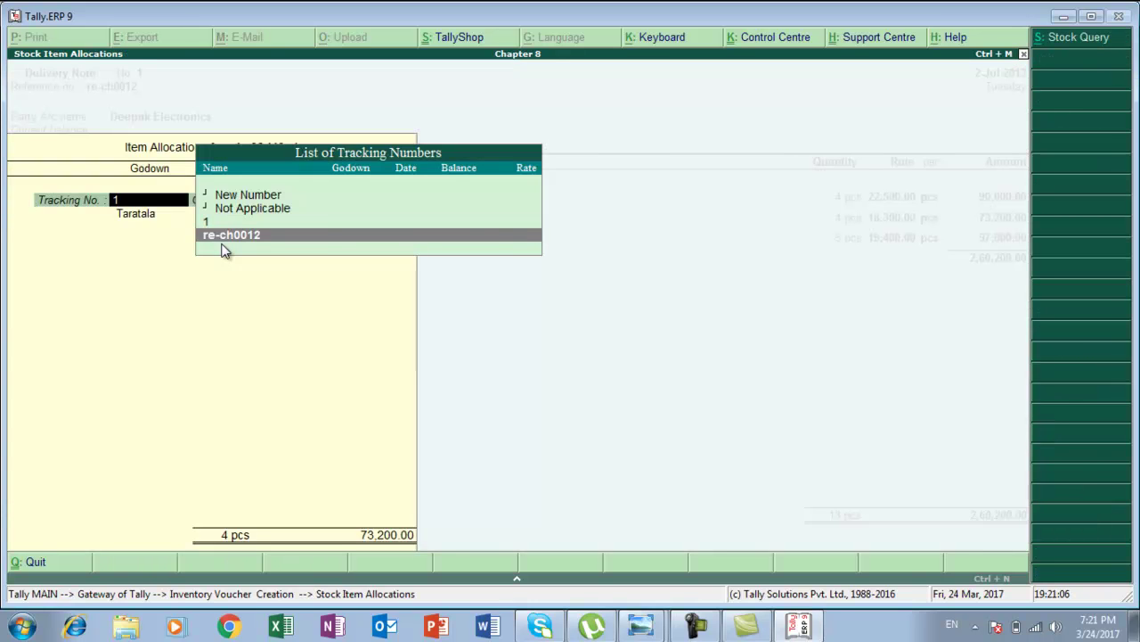
pyautogui.click(223, 239)
pyautogui.press('Return')
pyautogui.press('Return')
pyautogui.press('Return')
pyautogui.press('Return')
pyautogui.press('Return')
pyautogui.press('Return')
# Allocate the 5 pcs of Klv22b320 from the Taratala godown to tracking number re-ch0012 and save the delivery note.
pyautogui.press('Return')
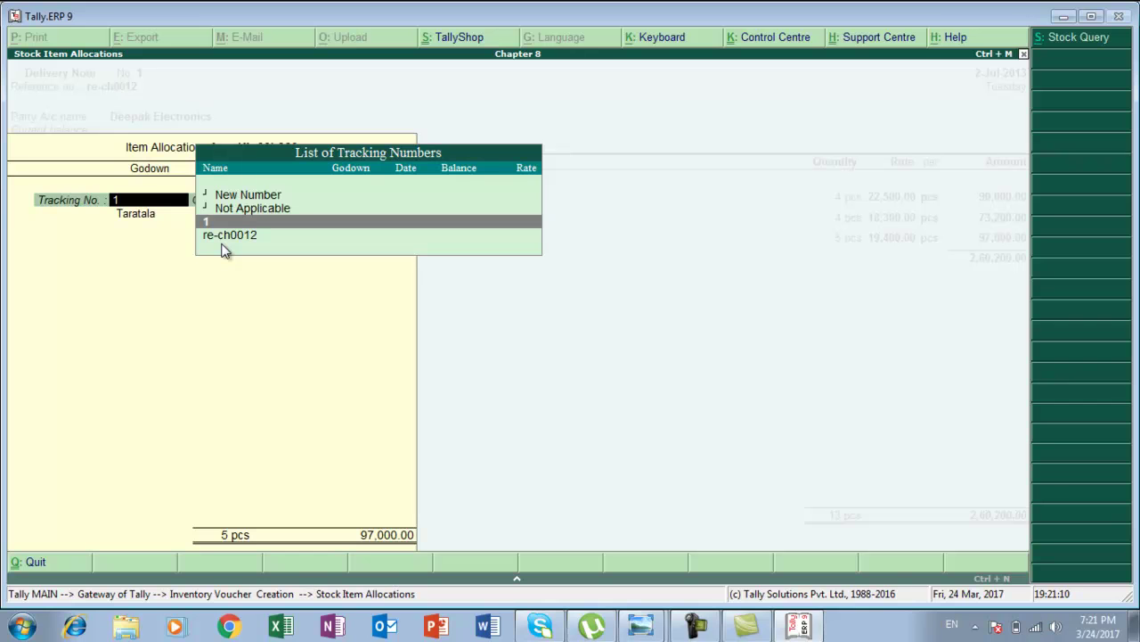
pyautogui.click(222, 238)
pyautogui.click(223, 239)
pyautogui.press('Return')
pyautogui.press('Return')
pyautogui.press('Return')
pyautogui.press('Return')
pyautogui.press('Return')
pyautogui.press('Return')
pyautogui.press('Return')
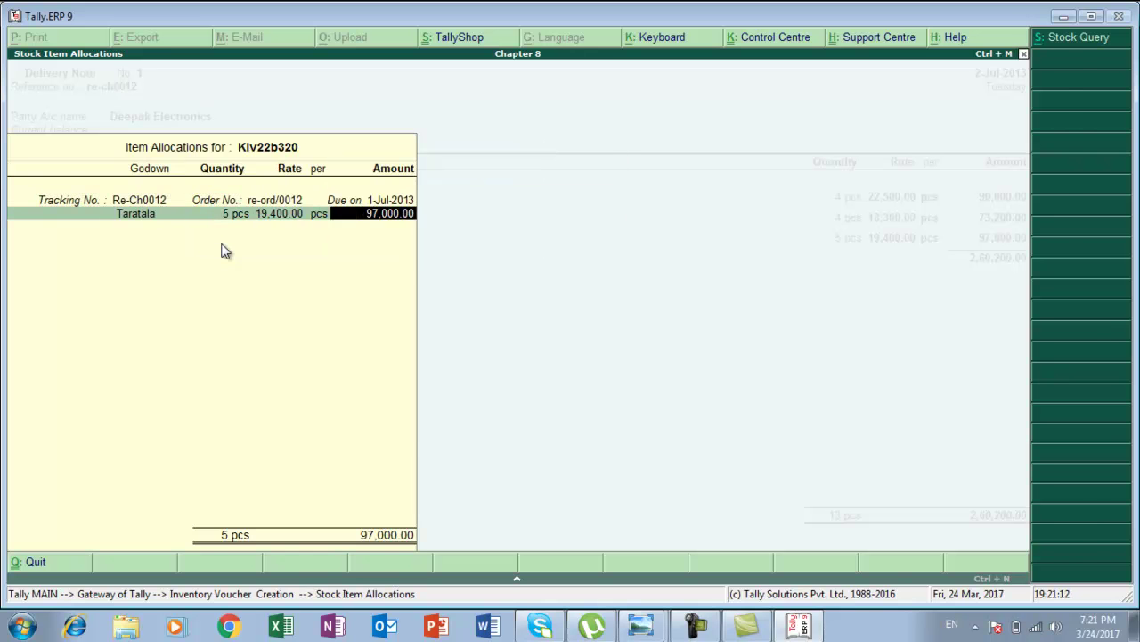
pyautogui.press('Return')
pyautogui.press('Return')
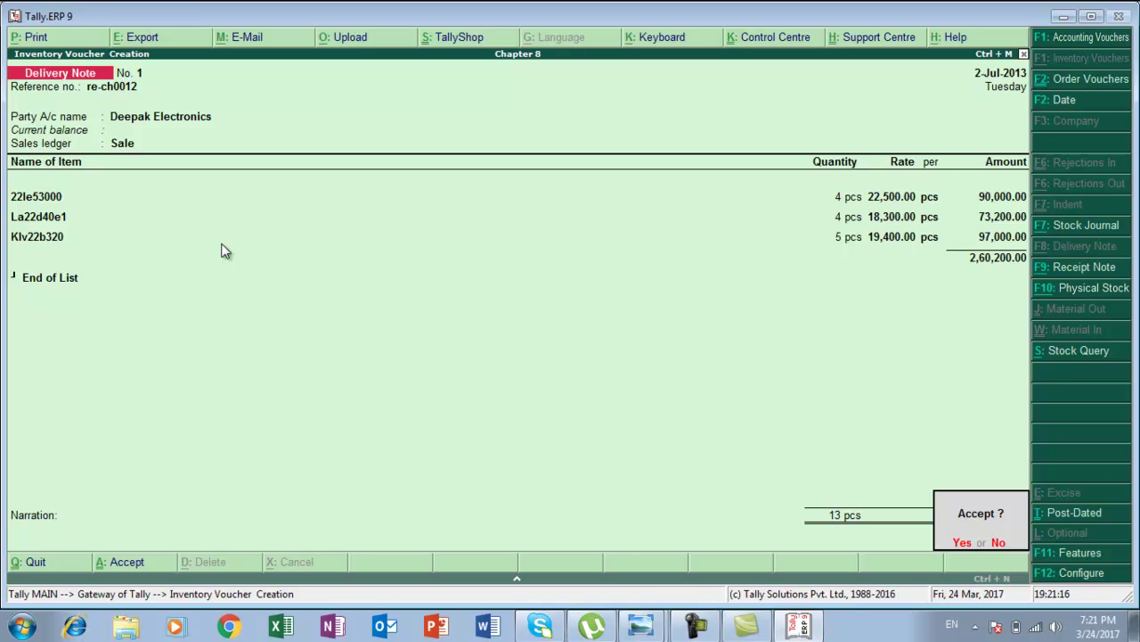
pyautogui.press('Return')
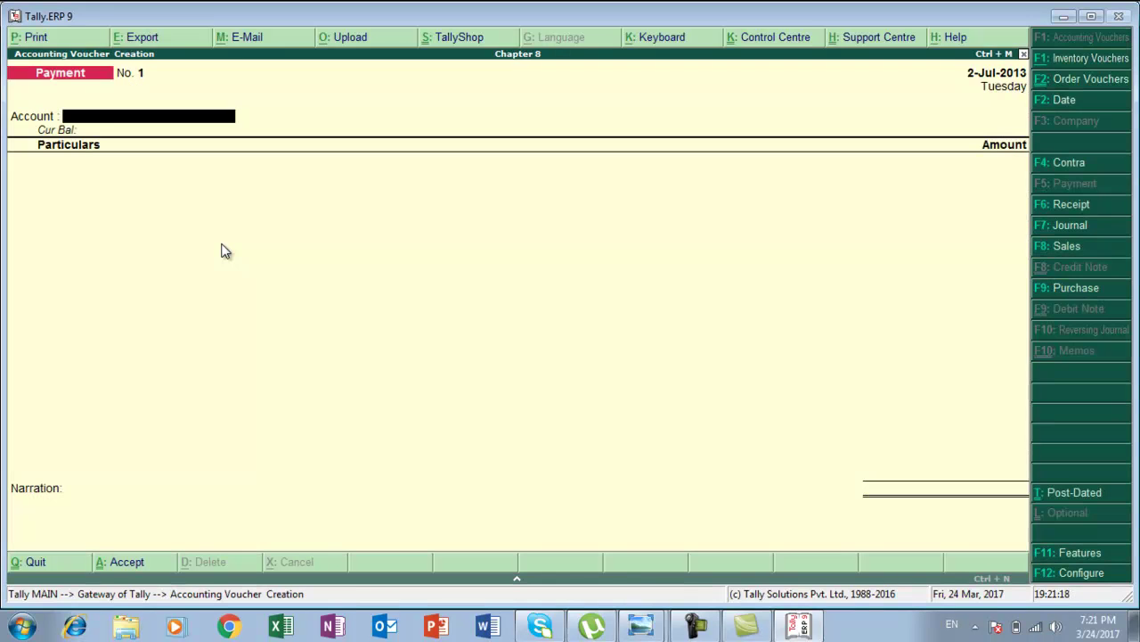
# Read the goods rejection task in the exercise photo, and leave the blank payment voucher for the Gateway of Tally.
pyautogui.hotkey('alt', 'Tab')
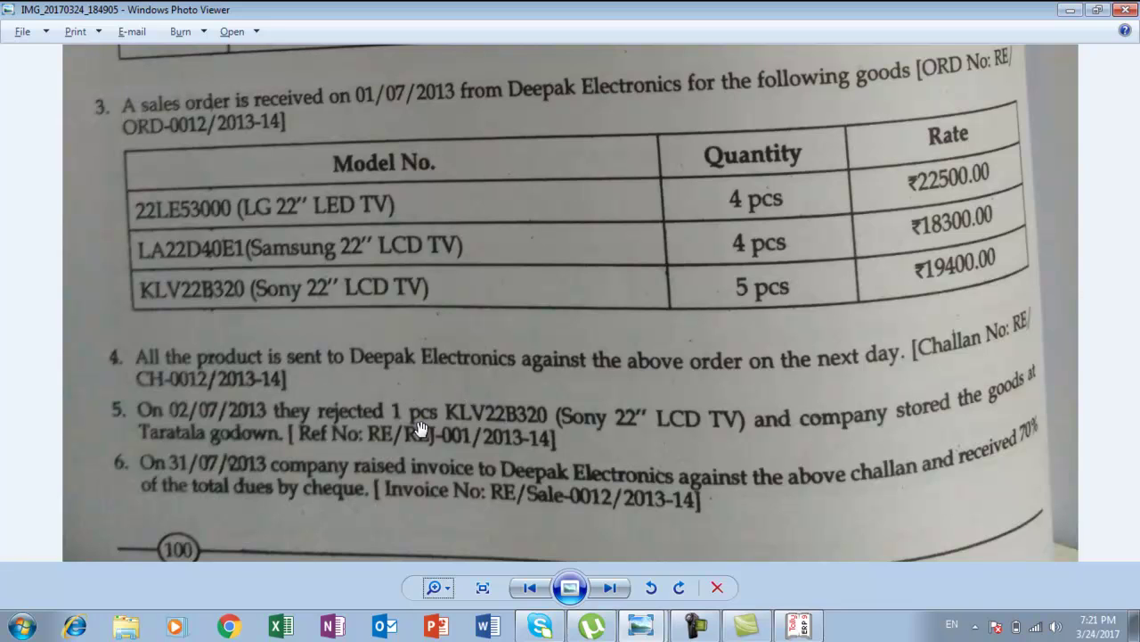
pyautogui.hotkey('alt', 'Tab')
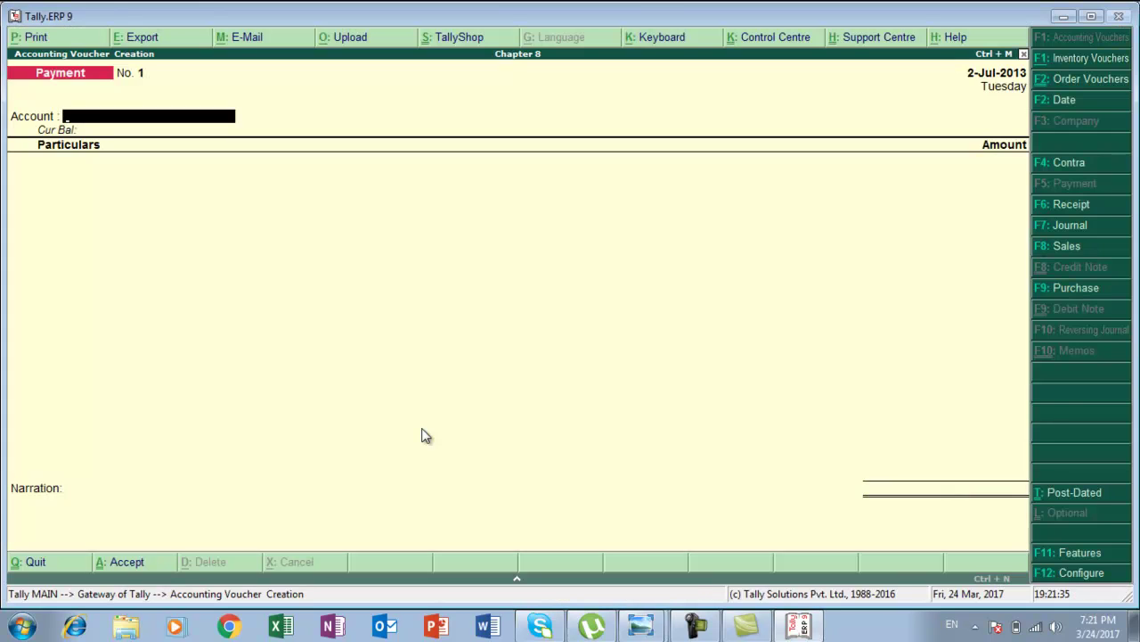
pyautogui.press('Escape')
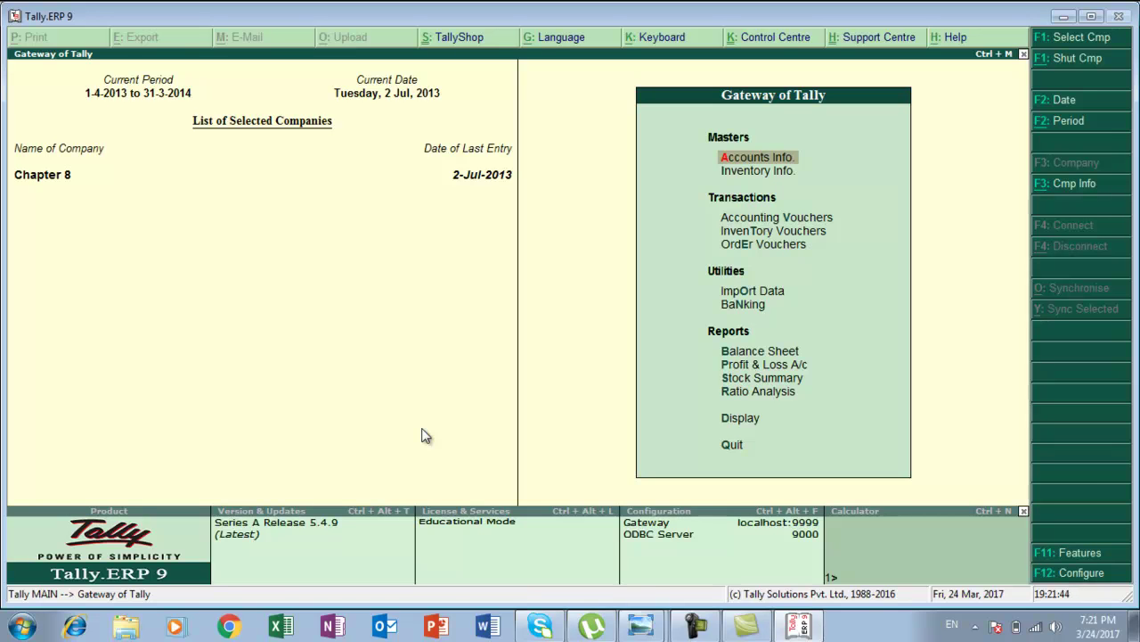
# Enable rejection inward and outward notes in the company's Inventory Features, save them and return to the Gateway of Tally.
pyautogui.press('F11')
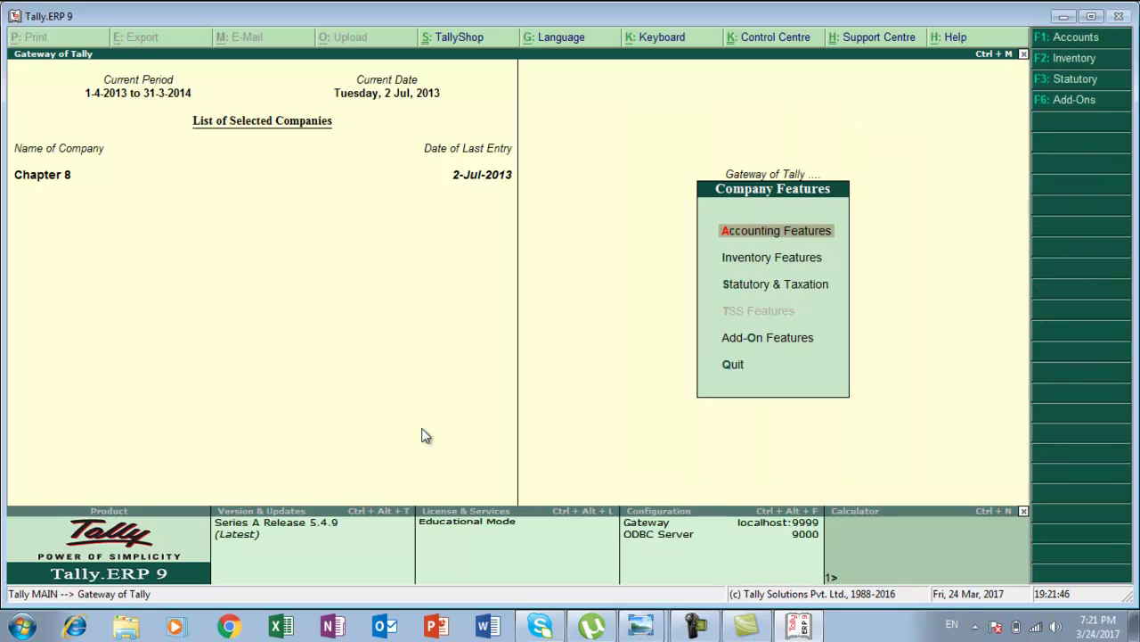
pyautogui.press('Down')
pyautogui.press('Return')
pyautogui.press('Return')
pyautogui.press('Return')
pyautogui.press('Return')
pyautogui.press('Return')
pyautogui.press('Return')
pyautogui.press('Return')
pyautogui.press('Return')
pyautogui.press('Return')
pyautogui.press('Return')
pyautogui.press('Return')
pyautogui.press('Return')
pyautogui.press('Return')
pyautogui.press('Return')
pyautogui.press('Return')
pyautogui.press('Return')
pyautogui.press('Return')
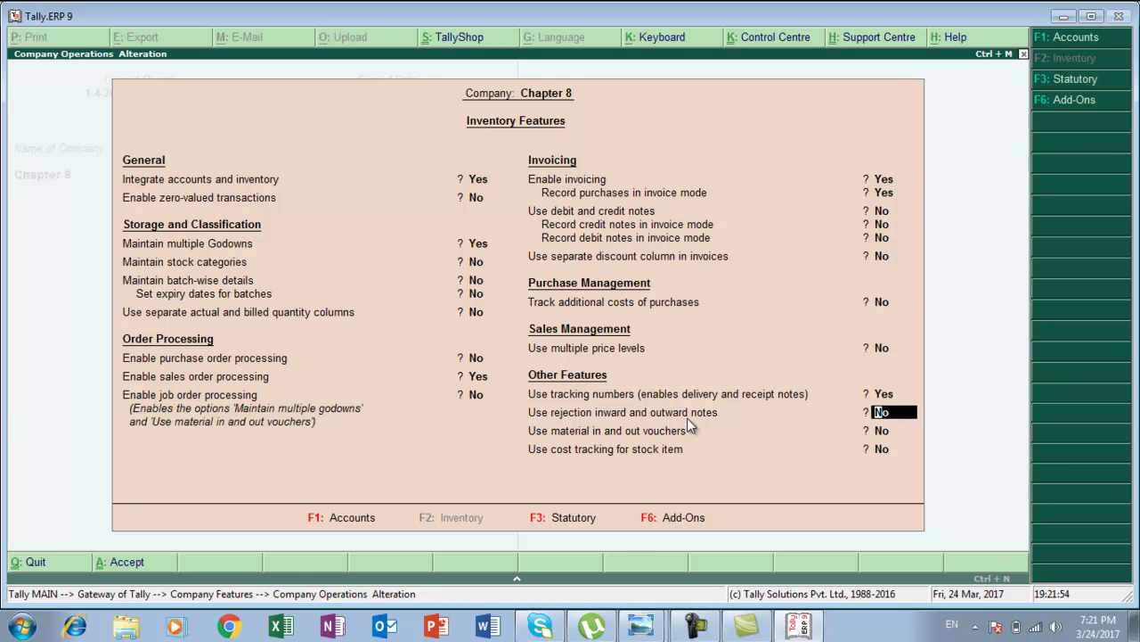
pyautogui.write('y')
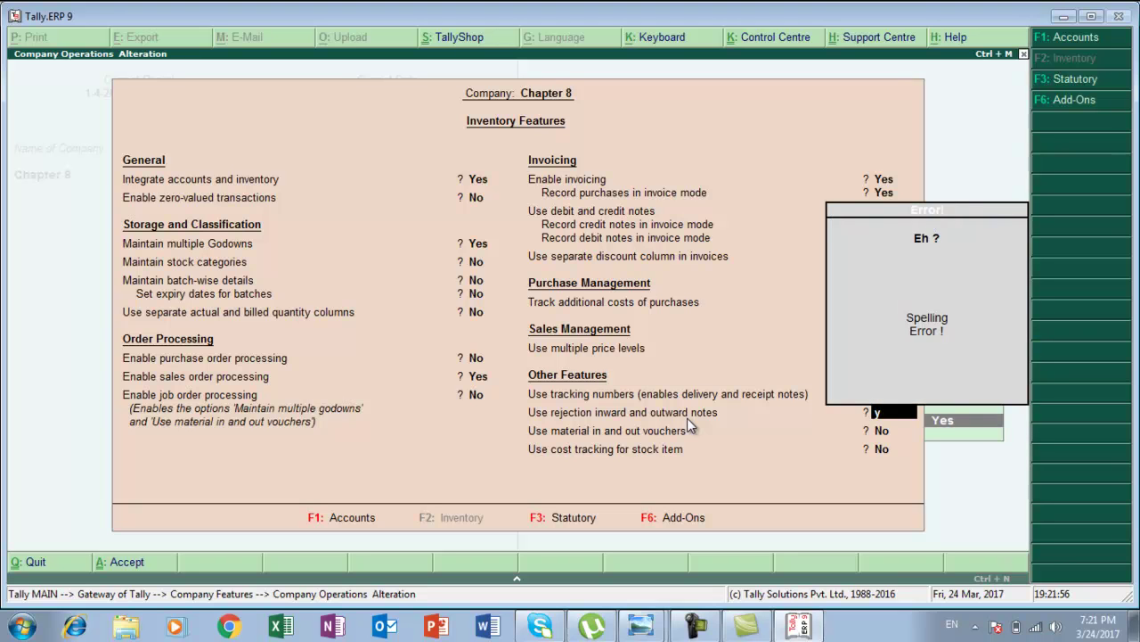
pyautogui.press('BackSpace')
pyautogui.press('Down')
pyautogui.press('Return')
pyautogui.press('Return')
pyautogui.press('Return')
pyautogui.press('Return')
pyautogui.press('Escape')
pyautogui.press('Escape')
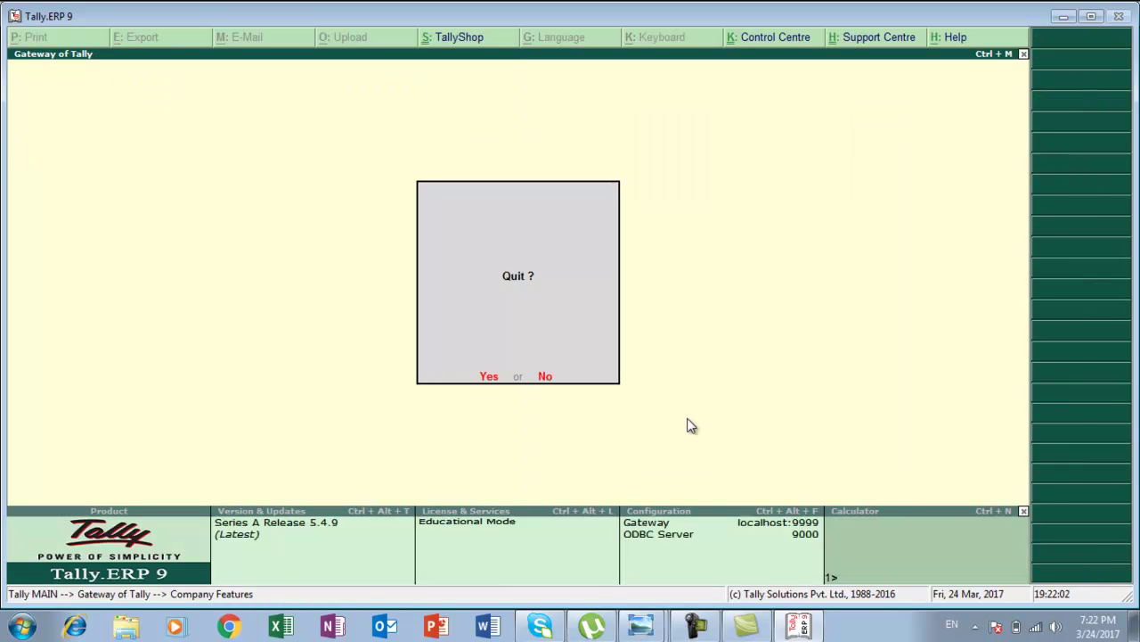
pyautogui.press('Escape')
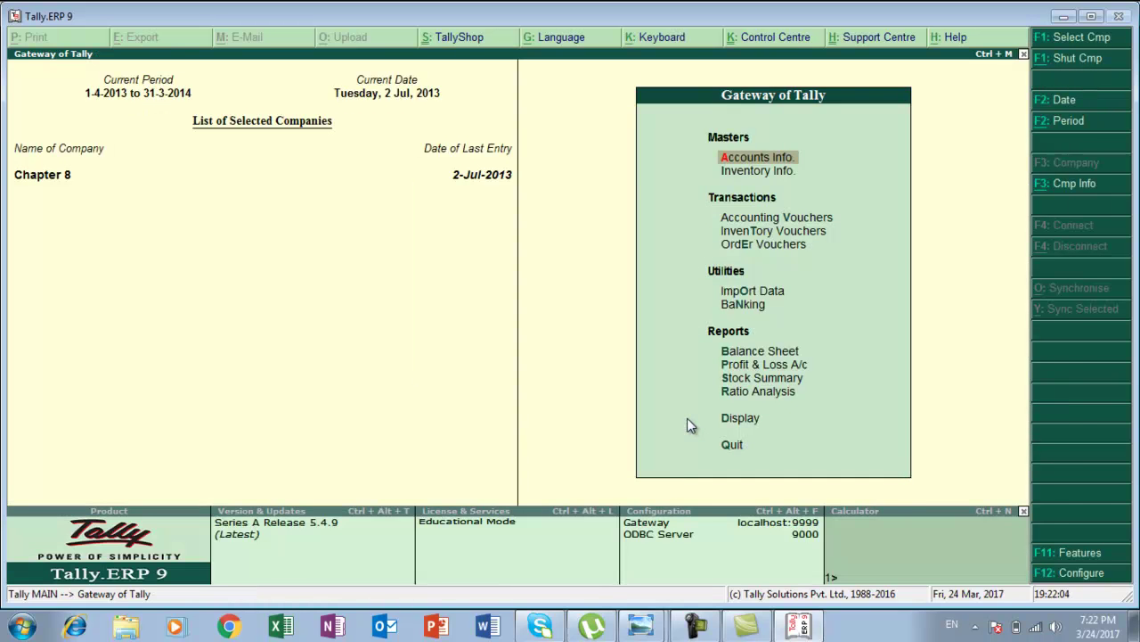
# Start a new Rejections In inventory voucher from the accounting vouchers.
pyautogui.press('Down')
pyautogui.press('Down')
pyautogui.press('Return')
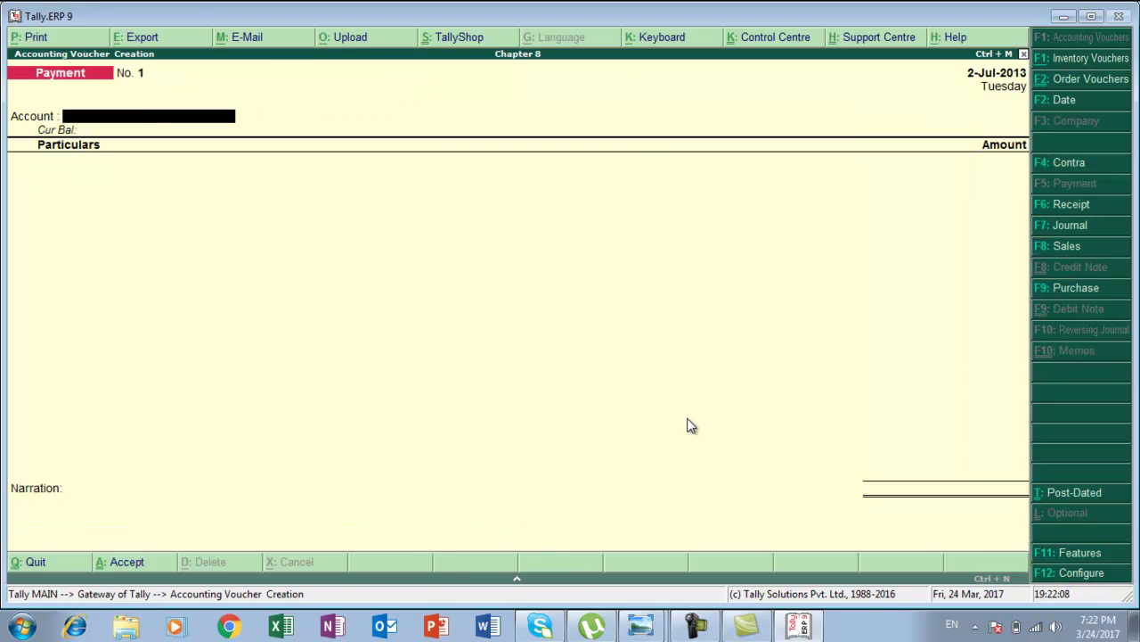
pyautogui.hotkey('ctrl', 'F1')
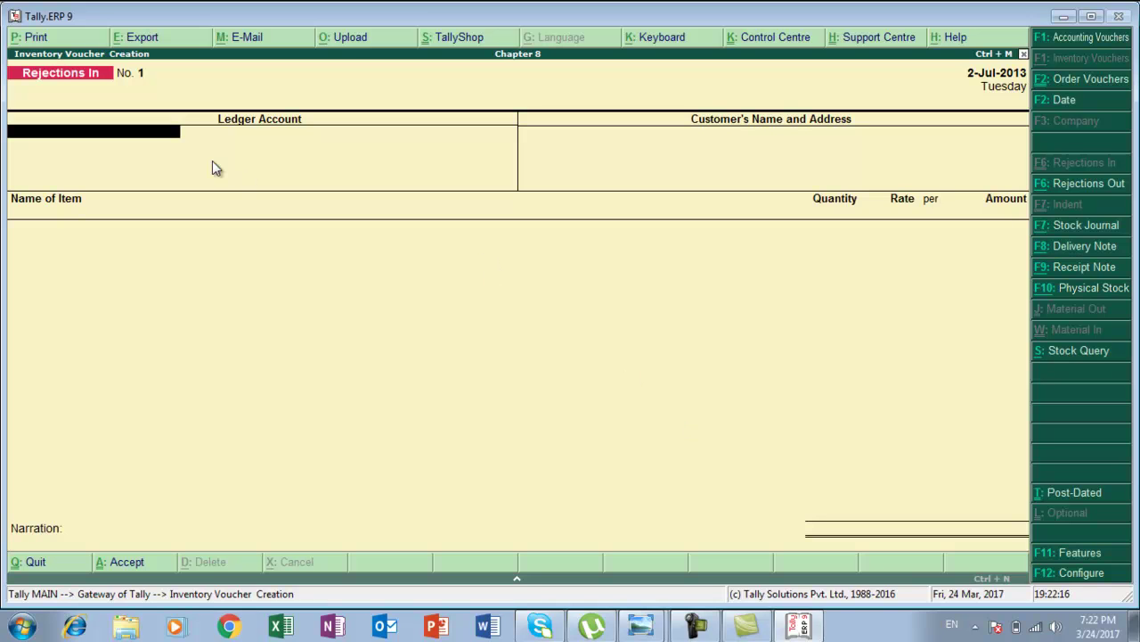
# Select Deepak Electronics as the rejection voucher's ledger account and keep it as the customer's name.
pyautogui.press('space')
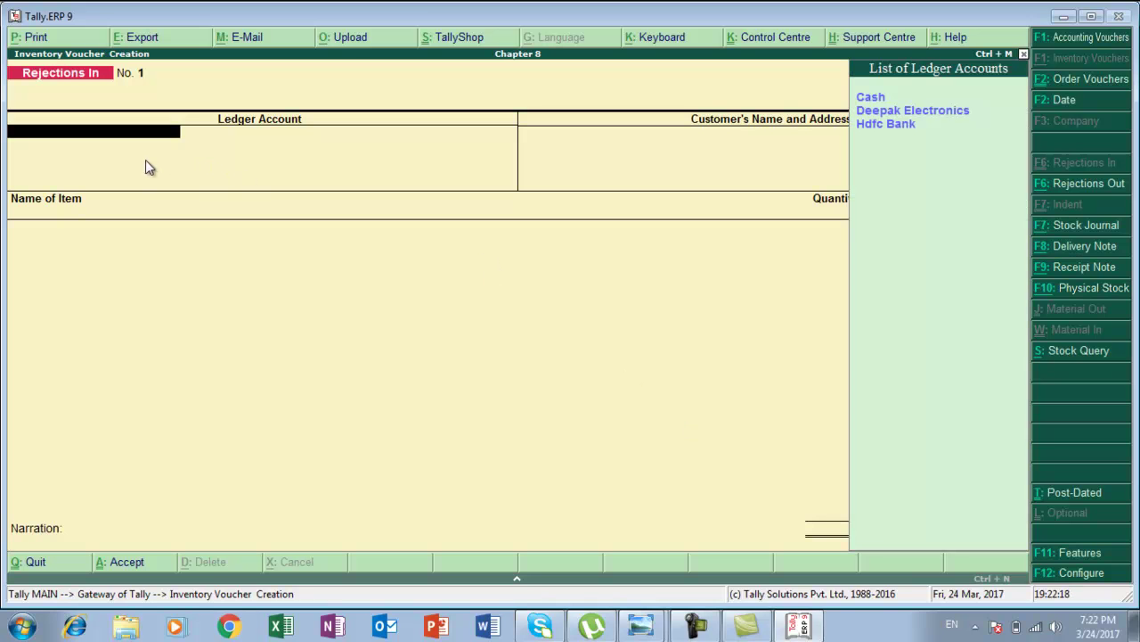
pyautogui.press('Down')
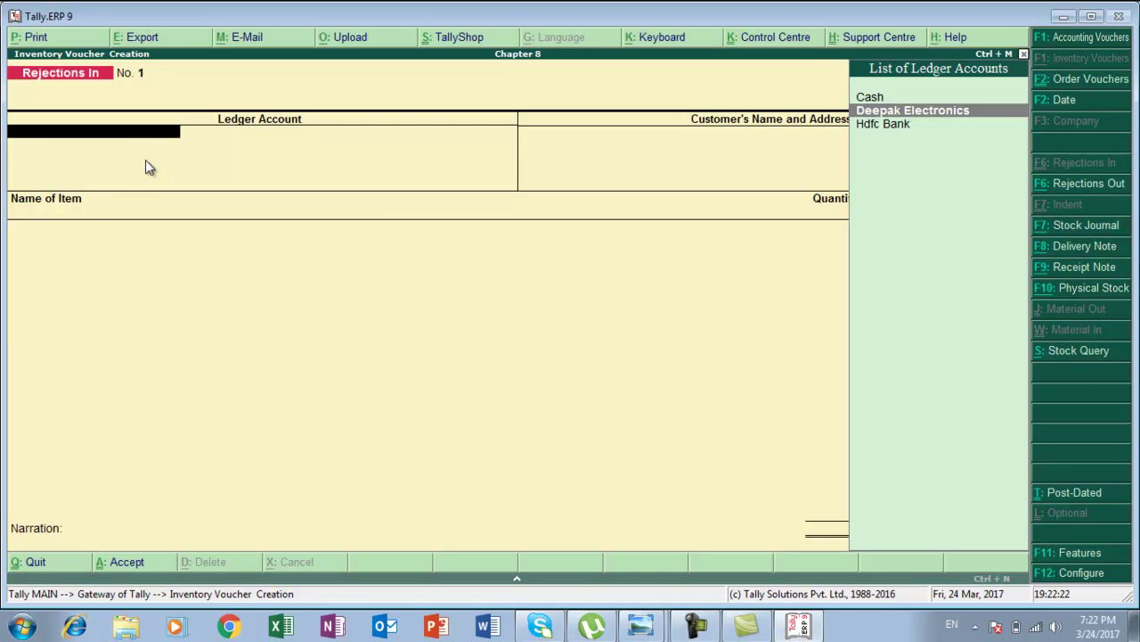
pyautogui.press('Return')
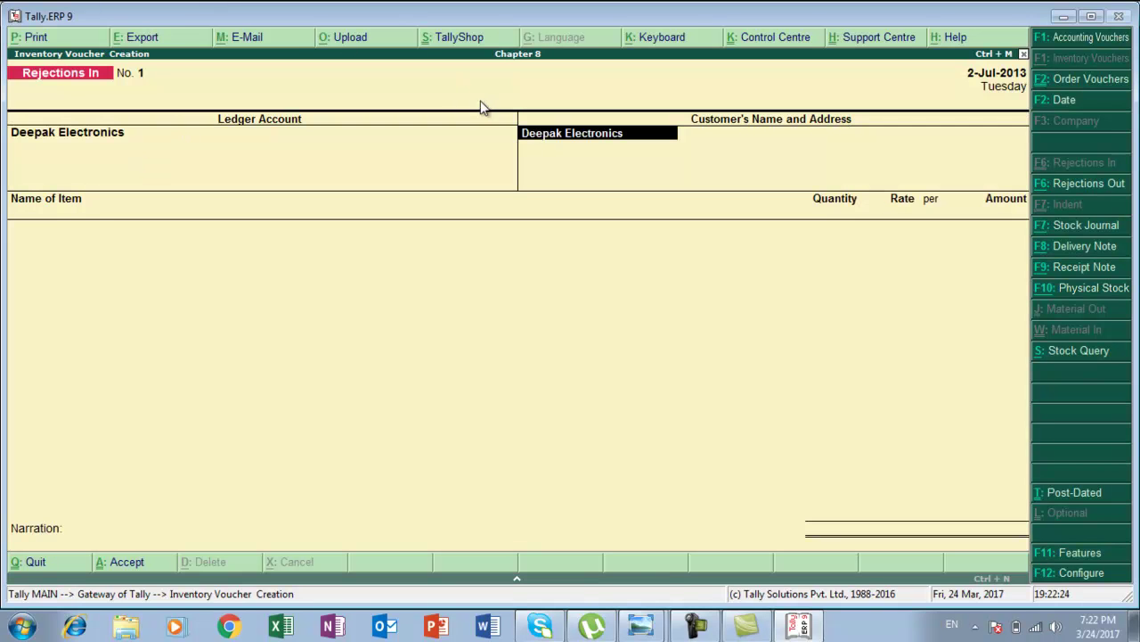
pyautogui.press('Return')
pyautogui.press('Return')
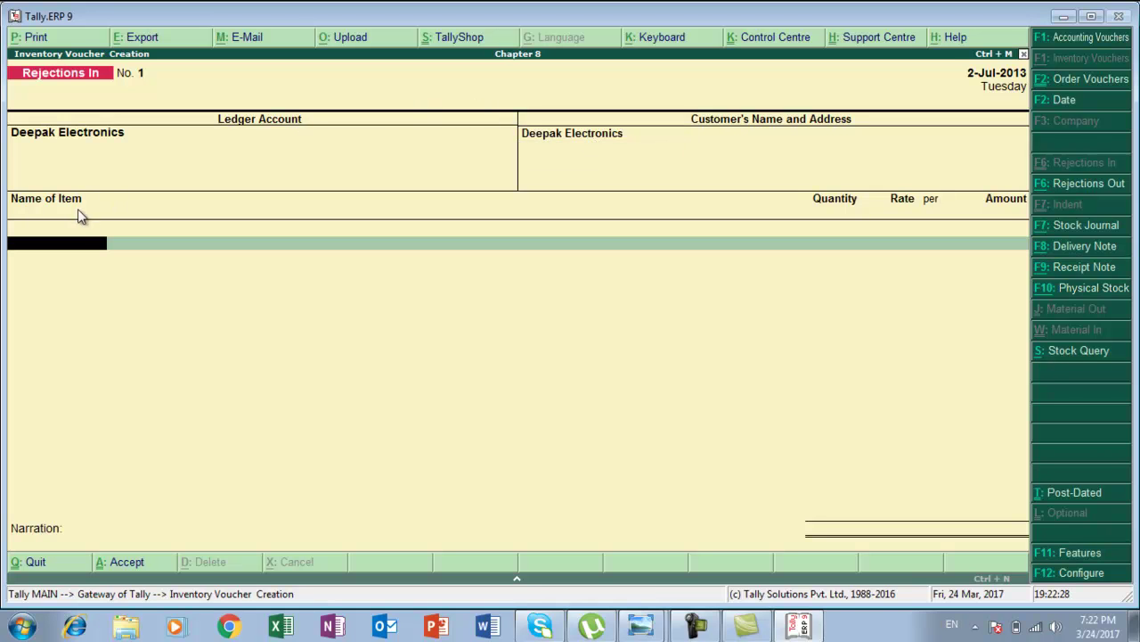
# Check the rejected model in the exercise photo, then add item Klv22b320 to the rejection voucher against tracking number Re-Ch0012.
pyautogui.hotkey('alt', 'Tab')
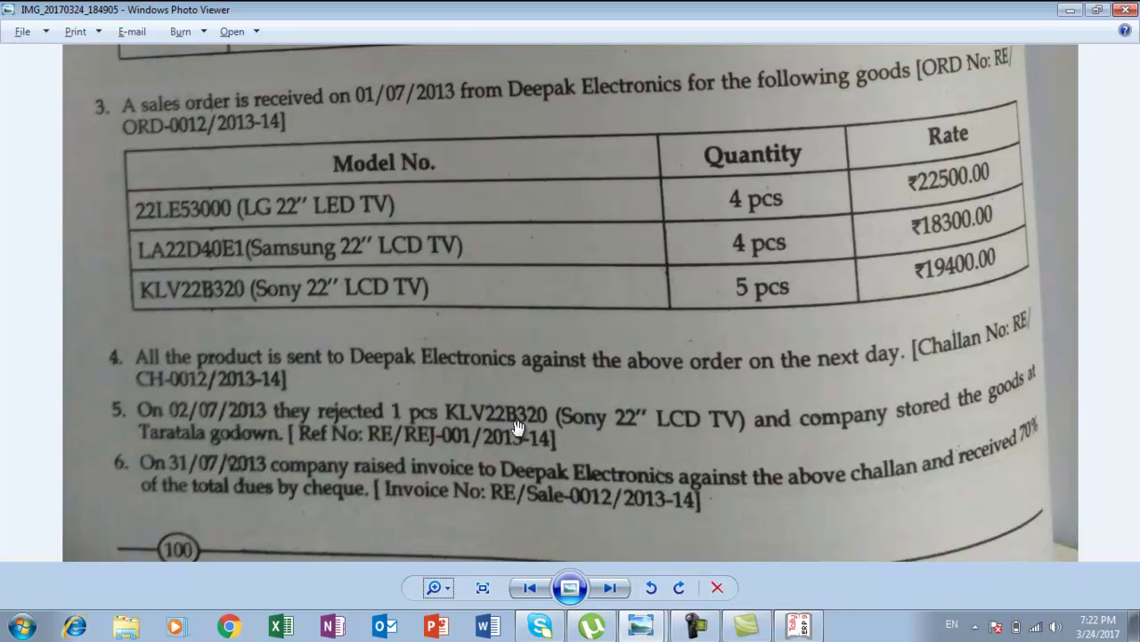
pyautogui.hotkey('alt', 'Tab')
pyautogui.write('K')
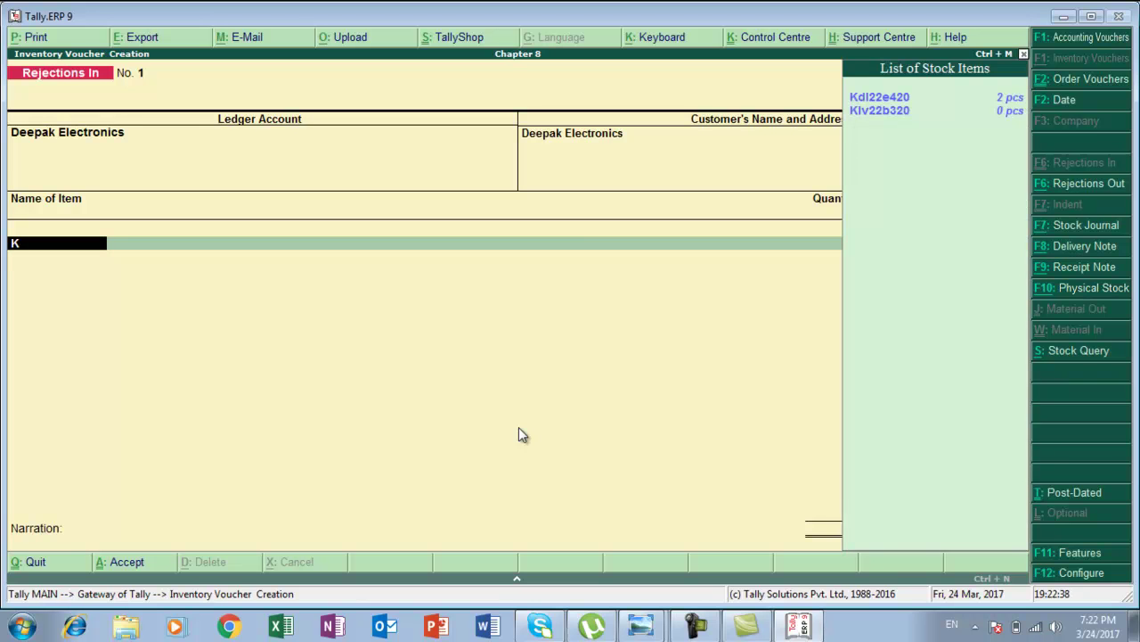
pyautogui.press('Down')
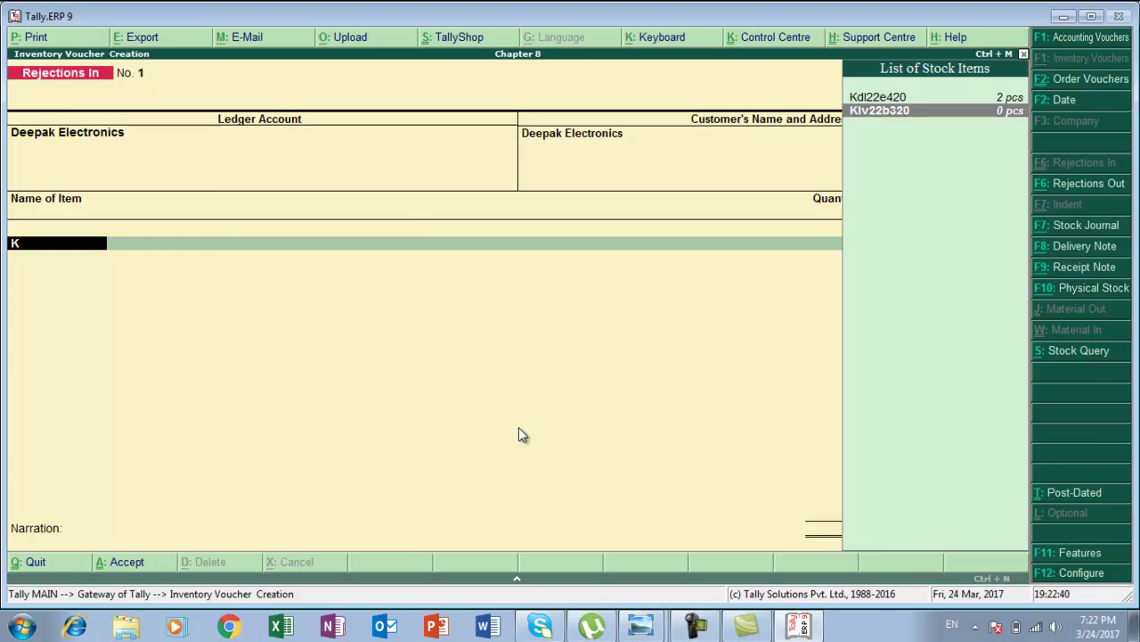
pyautogui.press('Return')
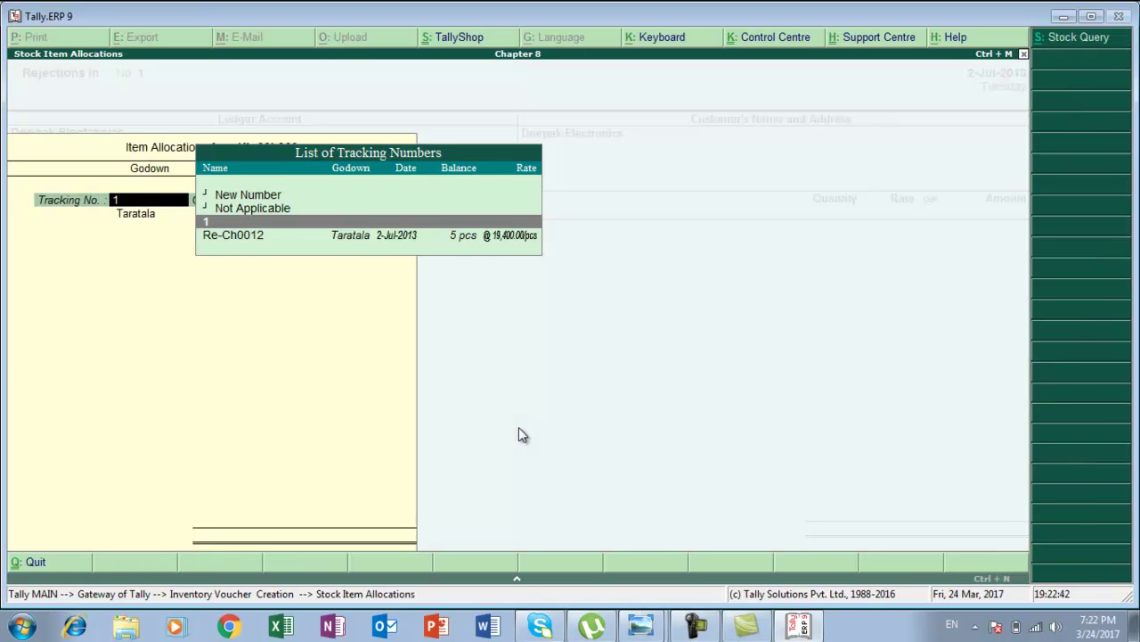
pyautogui.press('Down')
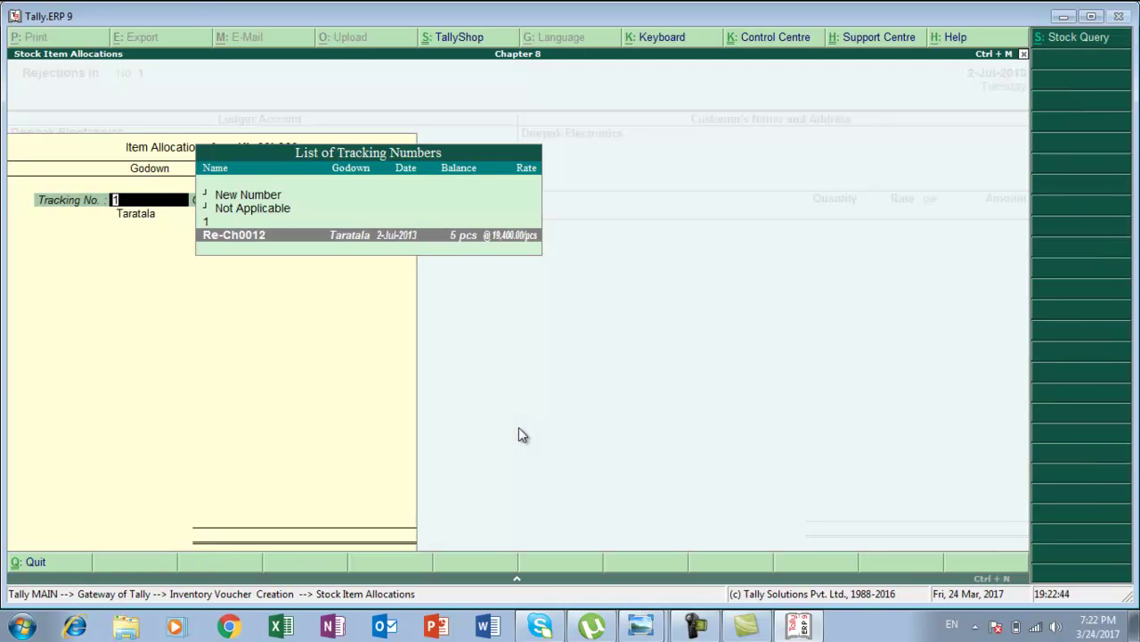
pyautogui.press('Return')
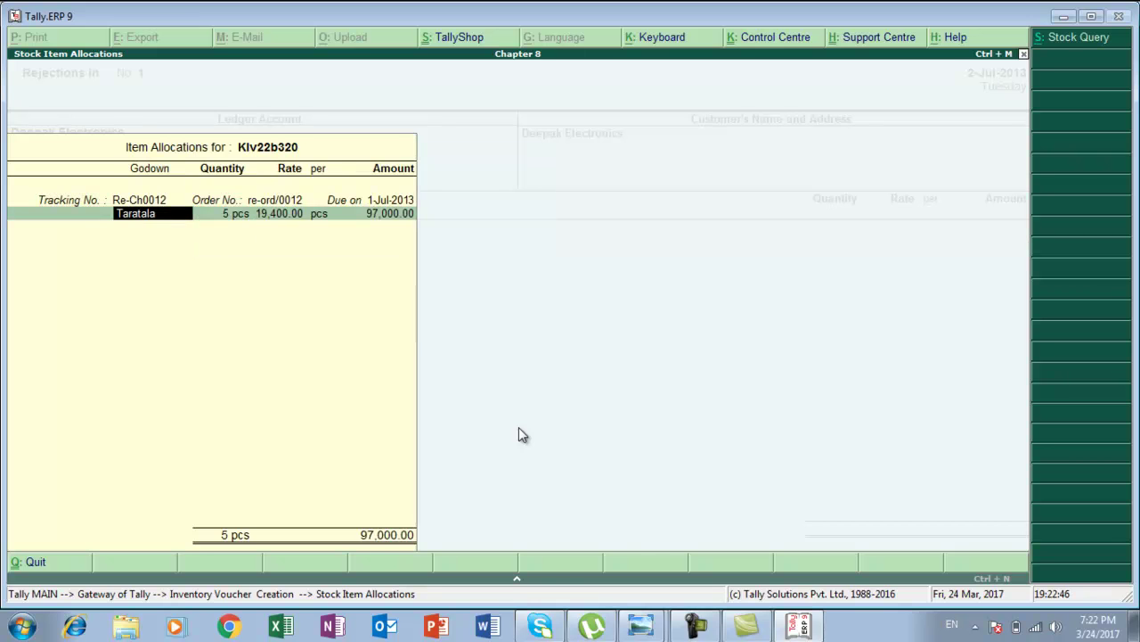
# Check the godown and rejected quantity in the exercise photo, keep Taratala as the godown, and set the quantity to 1 pcs.
pyautogui.hotkey('alt', 'Tab')
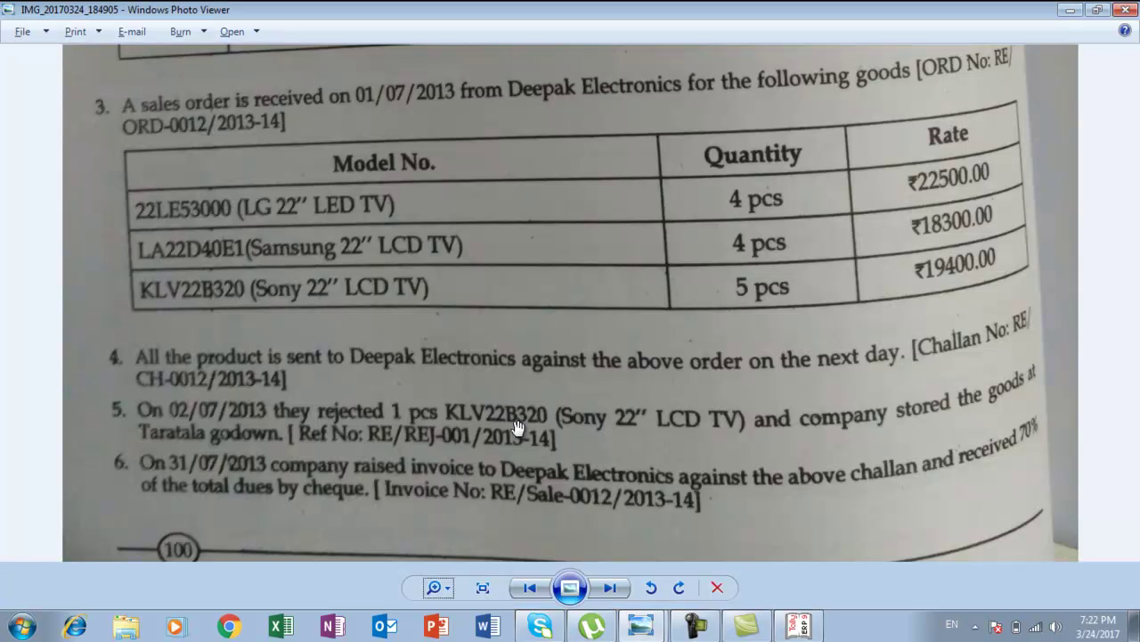
pyautogui.hotkey('alt', 'Tab')
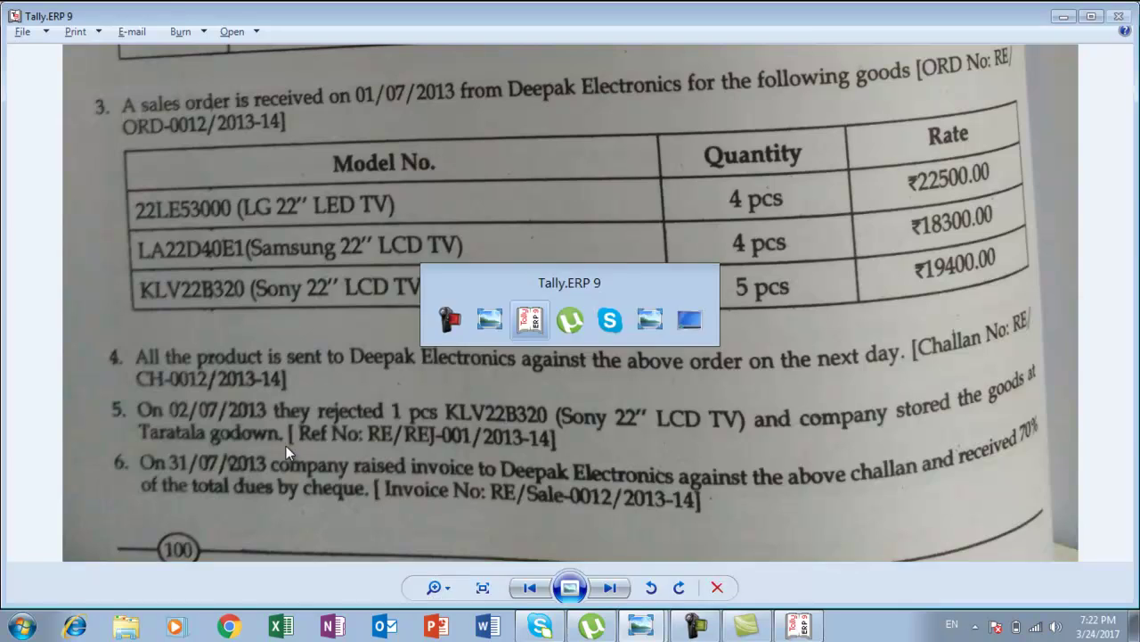
pyautogui.press('Return')
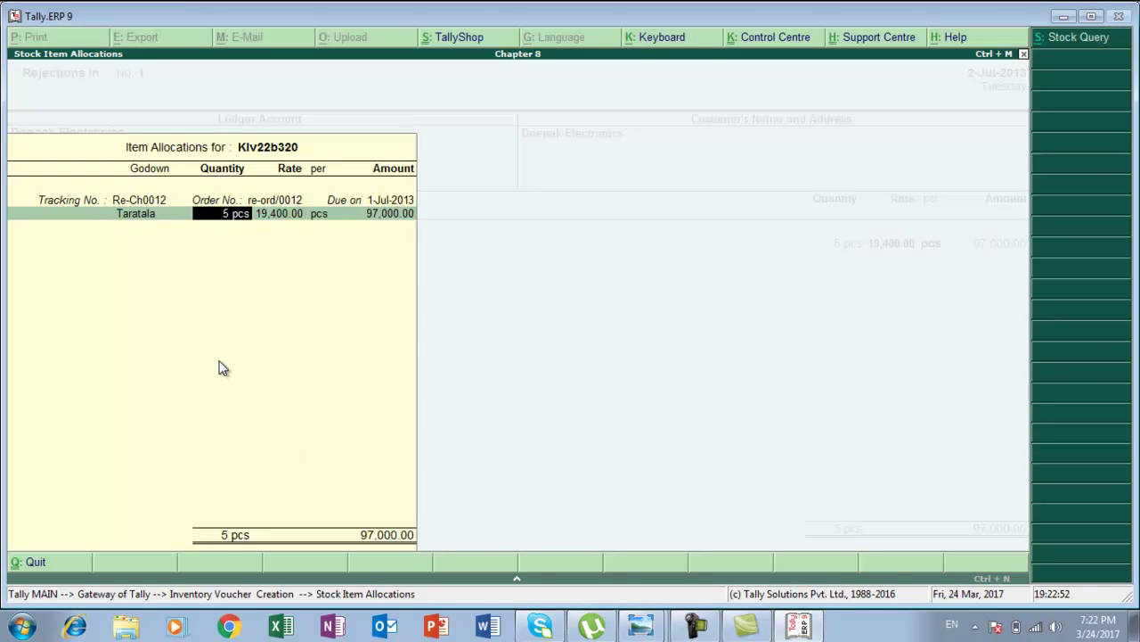
pyautogui.hotkey('alt', 'Tab')
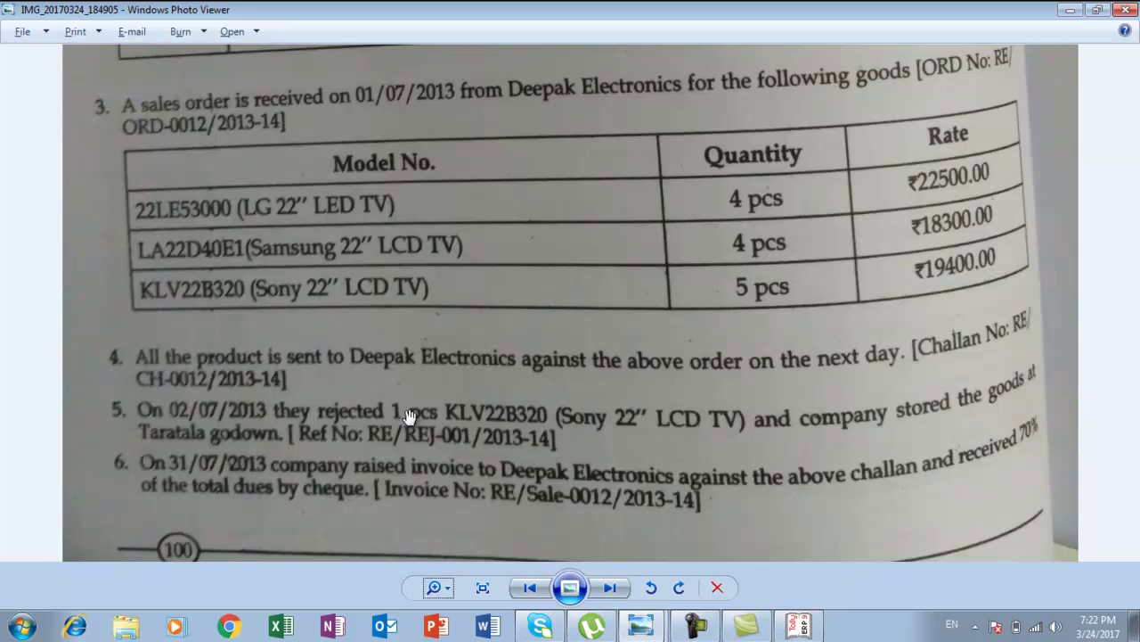
pyautogui.hotkey('alt', 'Tab')
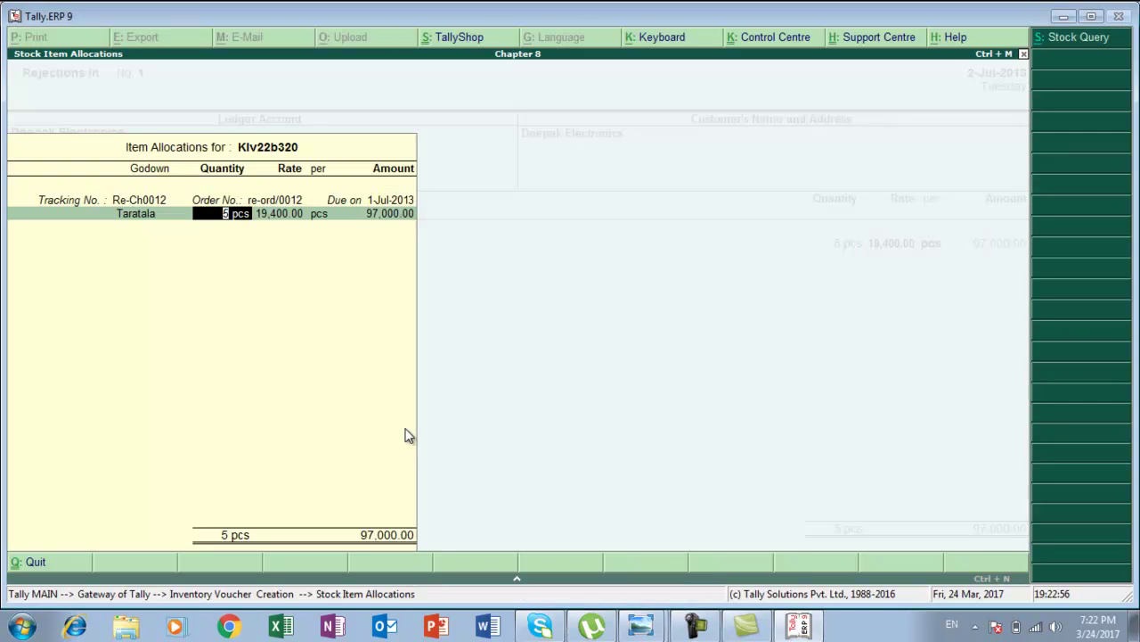
pyautogui.write('1')
pyautogui.press('Return')
pyautogui.press('Return')
pyautogui.press('Return')
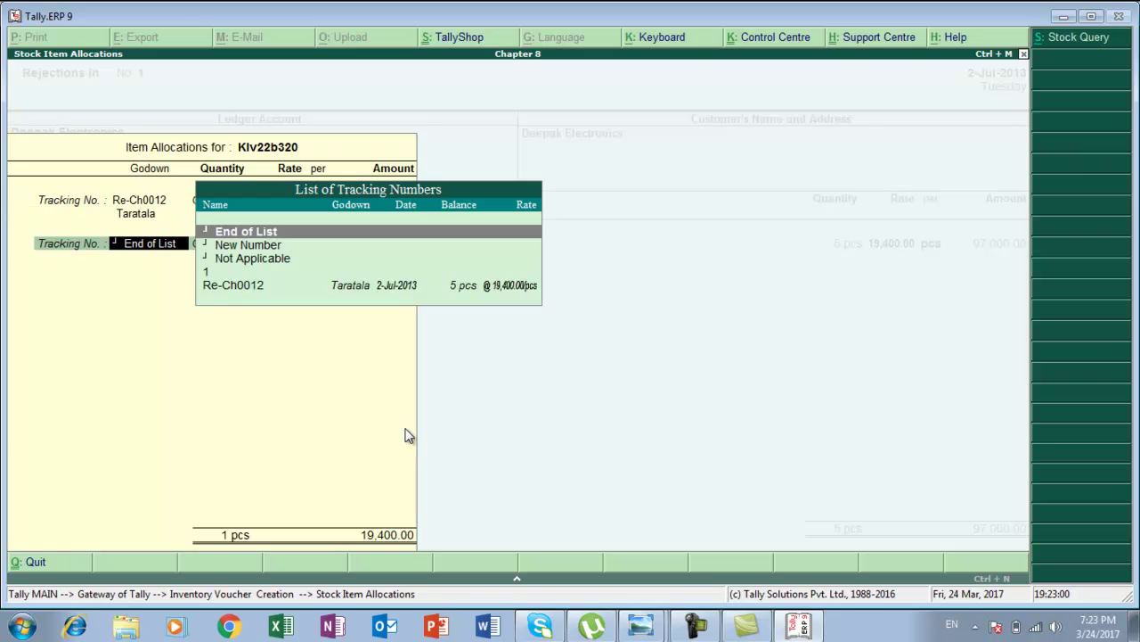
# Finish the Klv22b320 allocation and item list, leave the narration empty, and save the Rejections In voucher.
pyautogui.press('Return')
pyautogui.press('Return')
pyautogui.press('Return')
pyautogui.press('Return')
# Read the invoice task in the exercise photo and start a sales voucher dated 31-7.
pyautogui.hotkey('alt', 'Tab')
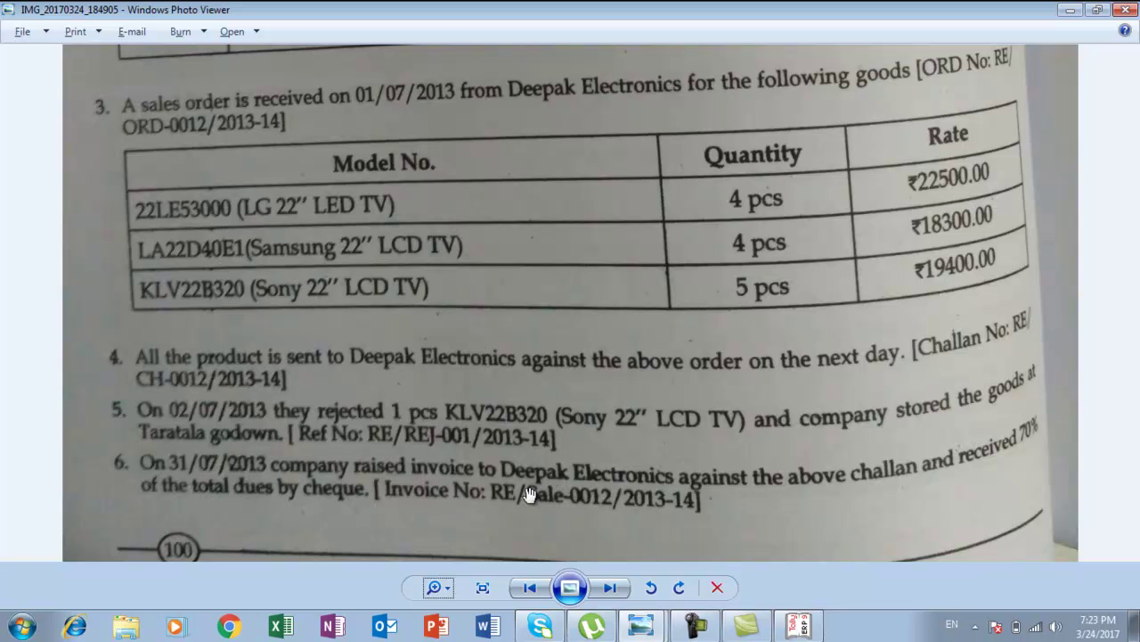
pyautogui.hotkey('alt', 'Tab')
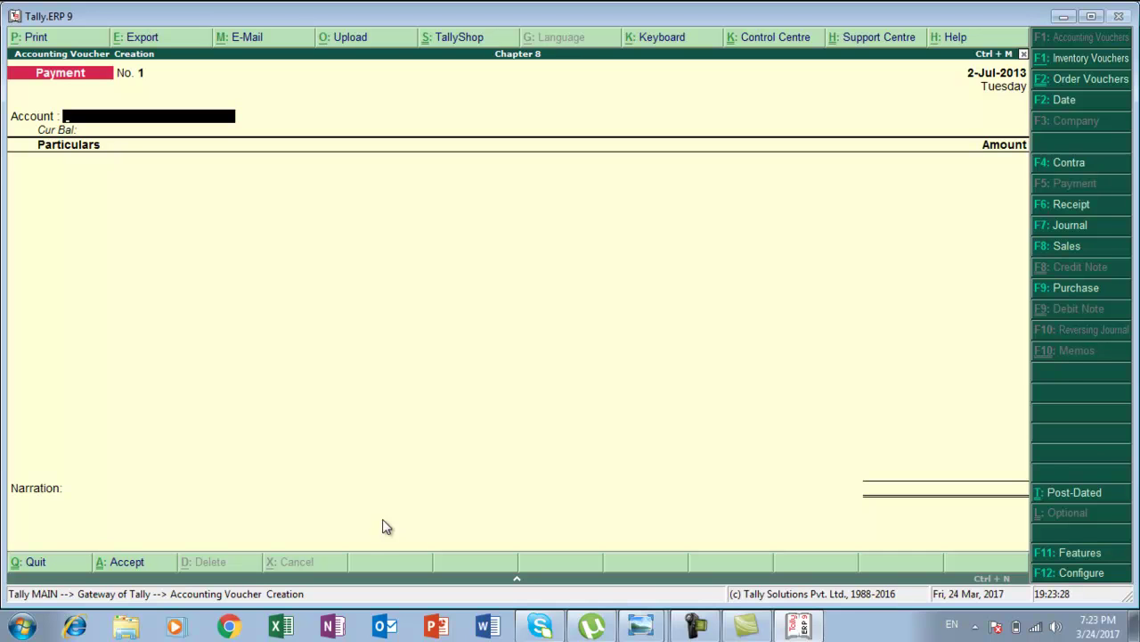
pyautogui.press('F8')
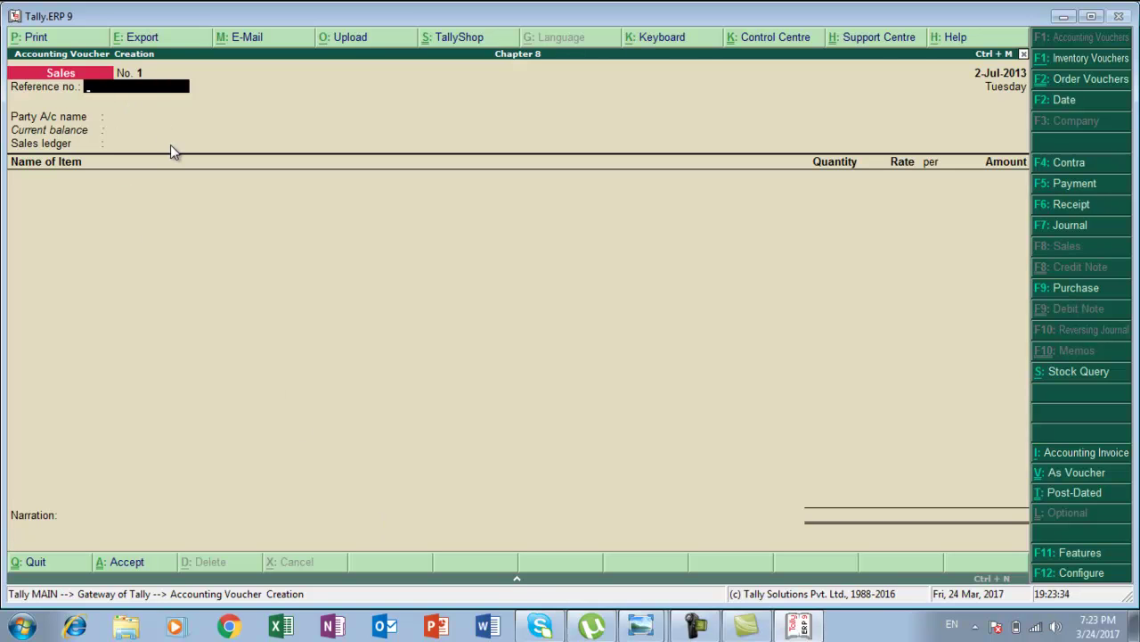
pyautogui.press('F2')
pyautogui.write('31-7')
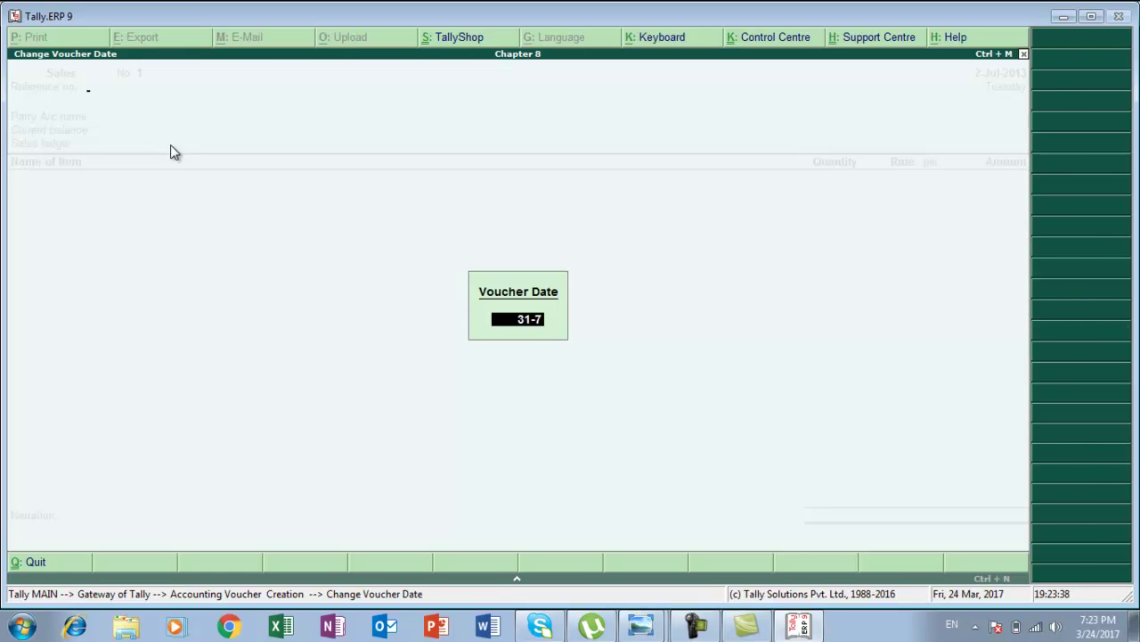
pyautogui.press('Return')
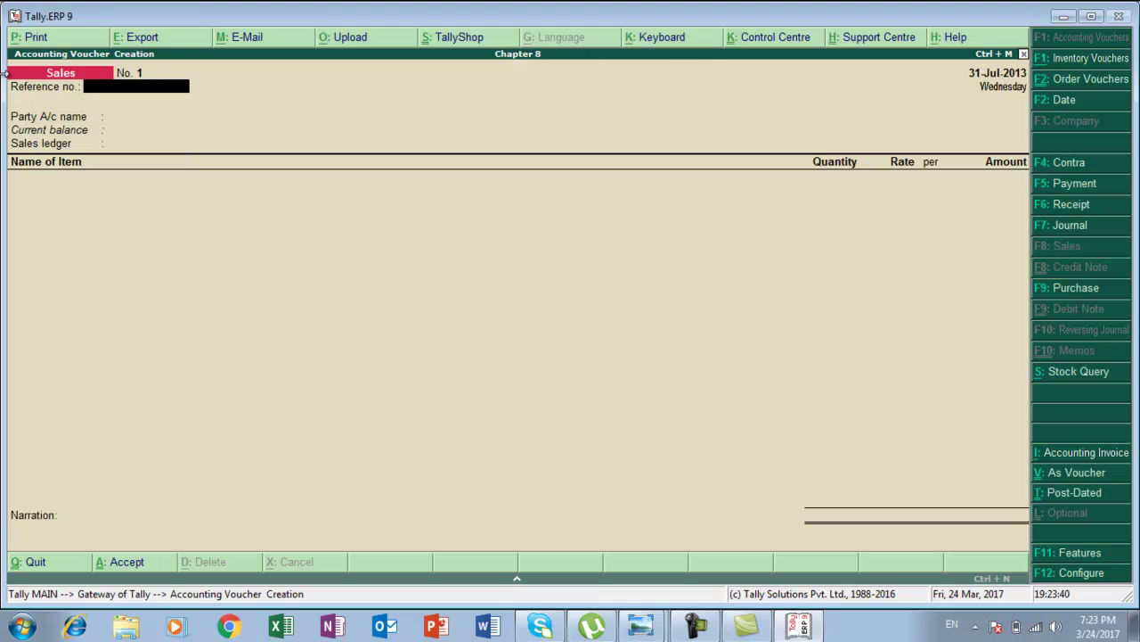
# Look up the invoice number in the exercise photo, enter reference re/sale/0012, and choose Deepak Electronics as the party account.
pyautogui.hotkey('alt', 'Tab')
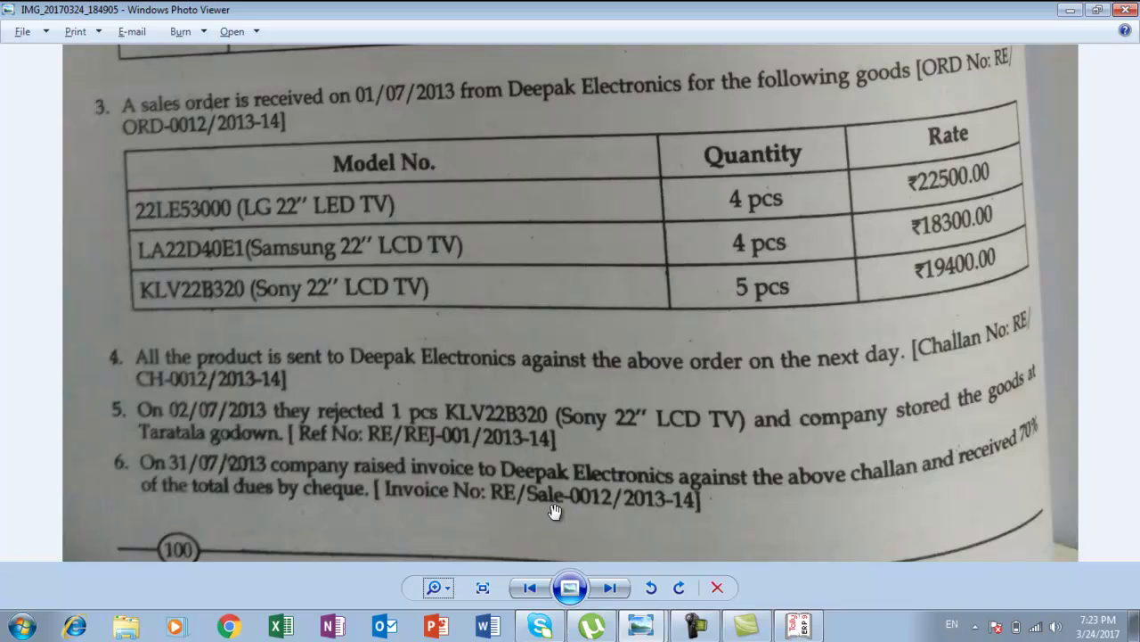
pyautogui.hotkey('alt', 'Tab')
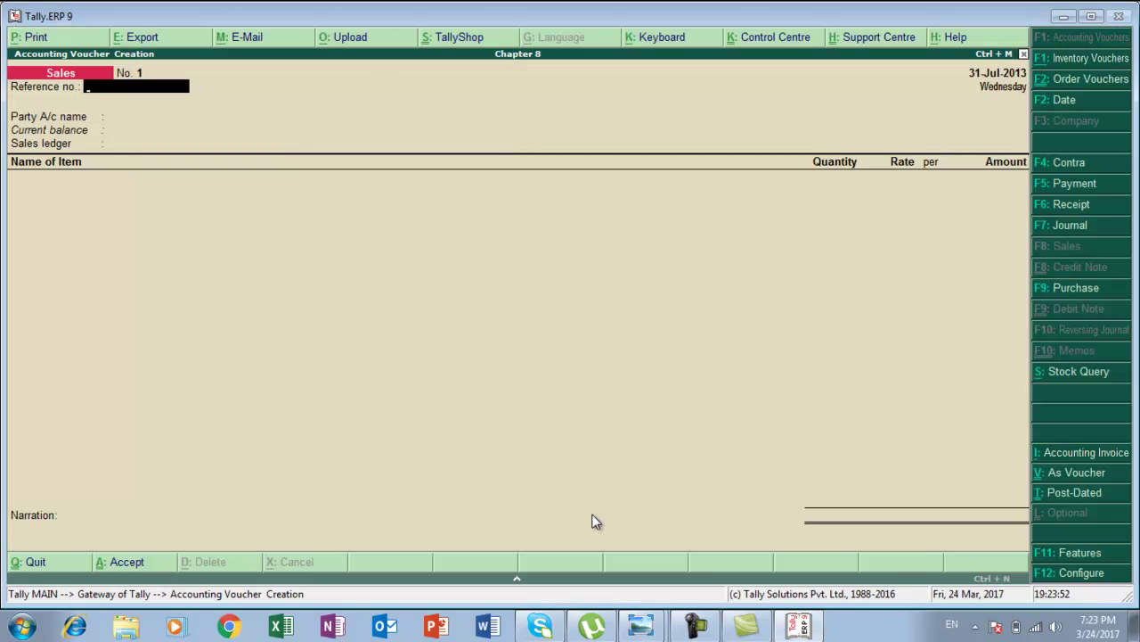
pyautogui.write('re/sale/0012')
pyautogui.press('Return')
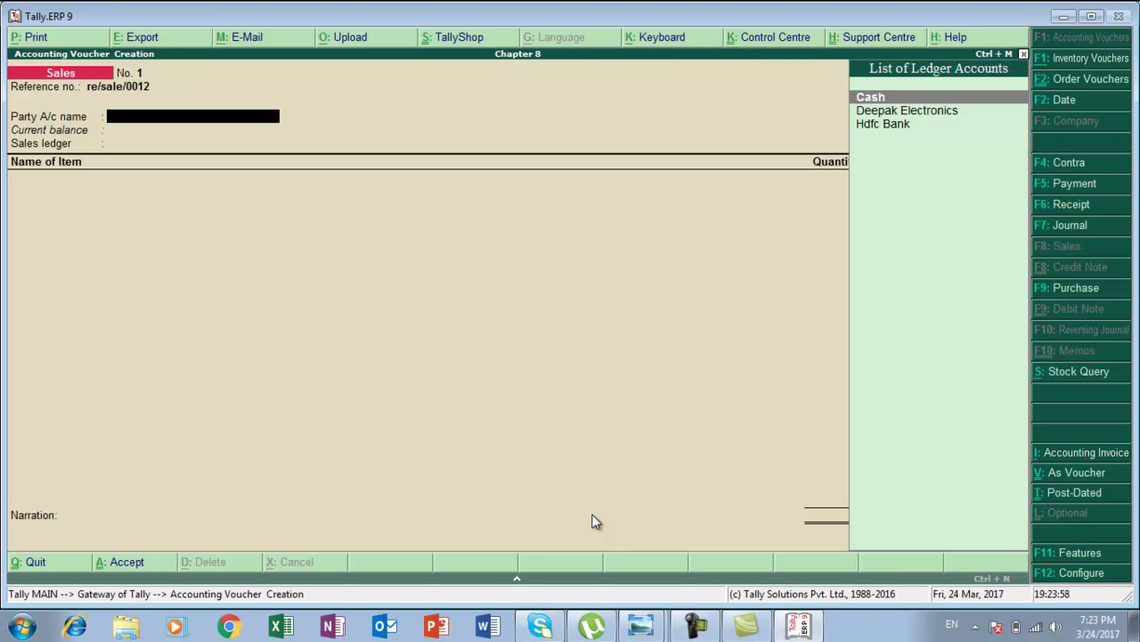
pyautogui.press('Down')
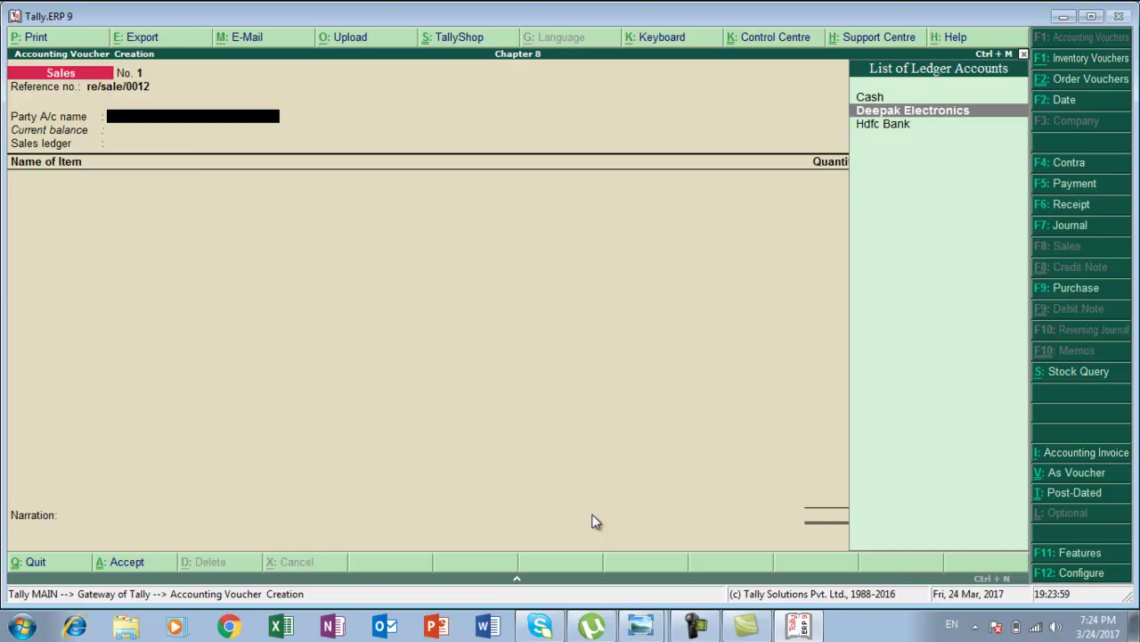
pyautogui.press('Return')
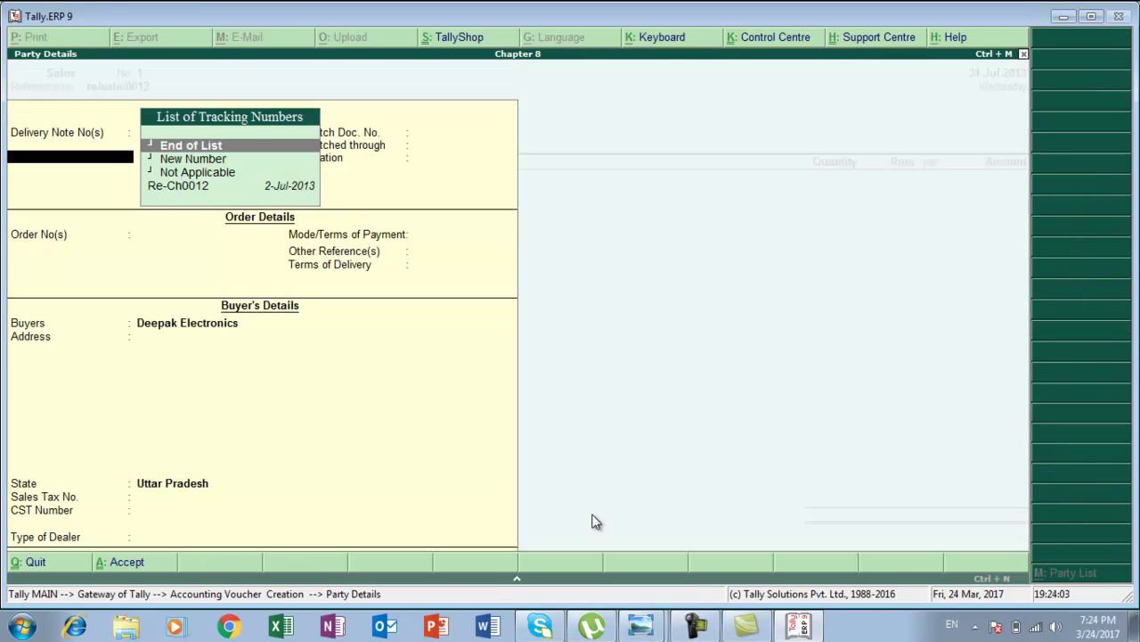
# Link delivery note Re-Ch0012 to the sales voucher and end the tracking number list.
pyautogui.press('Down')
pyautogui.press('Down')
pyautogui.press('Down')
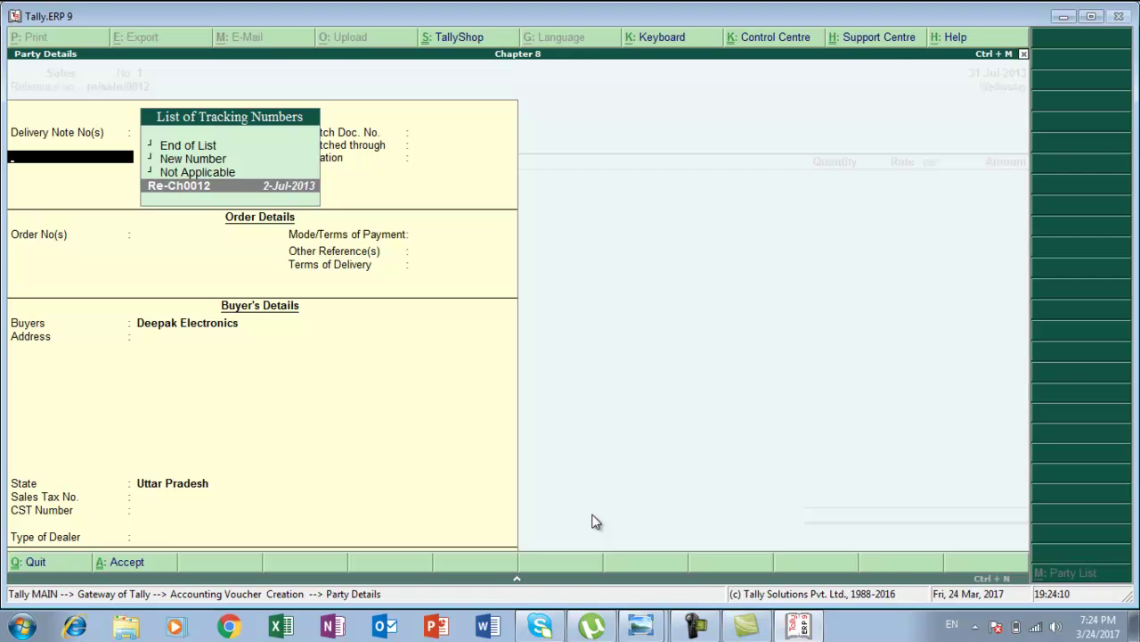
pyautogui.press('Return')
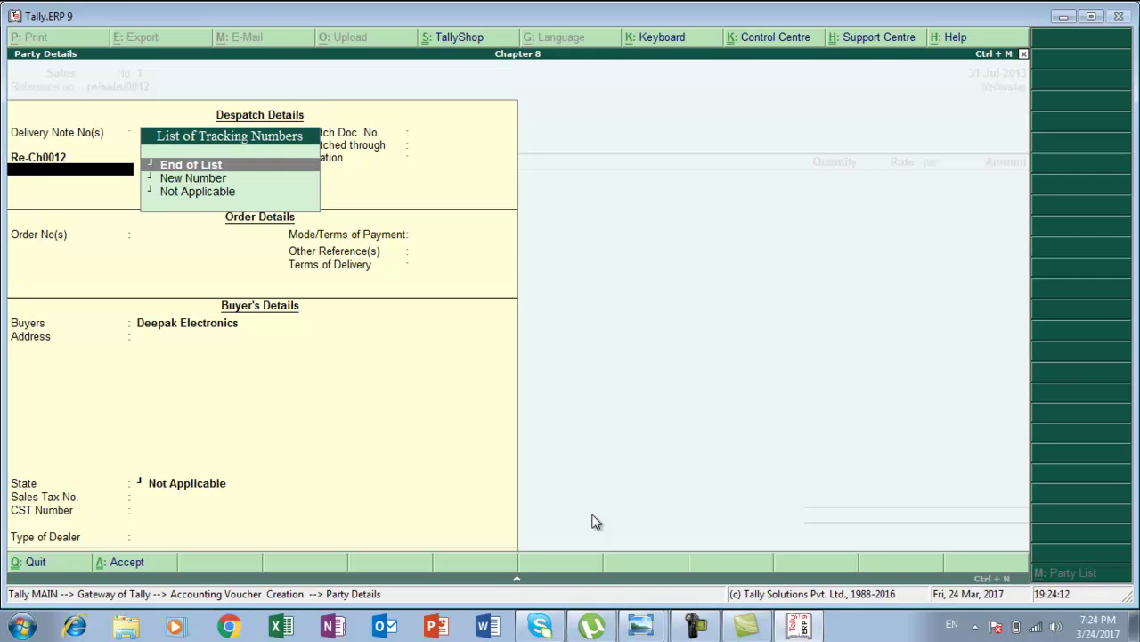
pyautogui.press('Return')
# Accept the remaining party details with state and dealer type Not Applicable, and use Sale as the sales ledger.
pyautogui.press('Return')
pyautogui.press('Return')
pyautogui.press('Return')
pyautogui.press('Return')
pyautogui.press('Return')
pyautogui.press('Return')
pyautogui.press('Return')
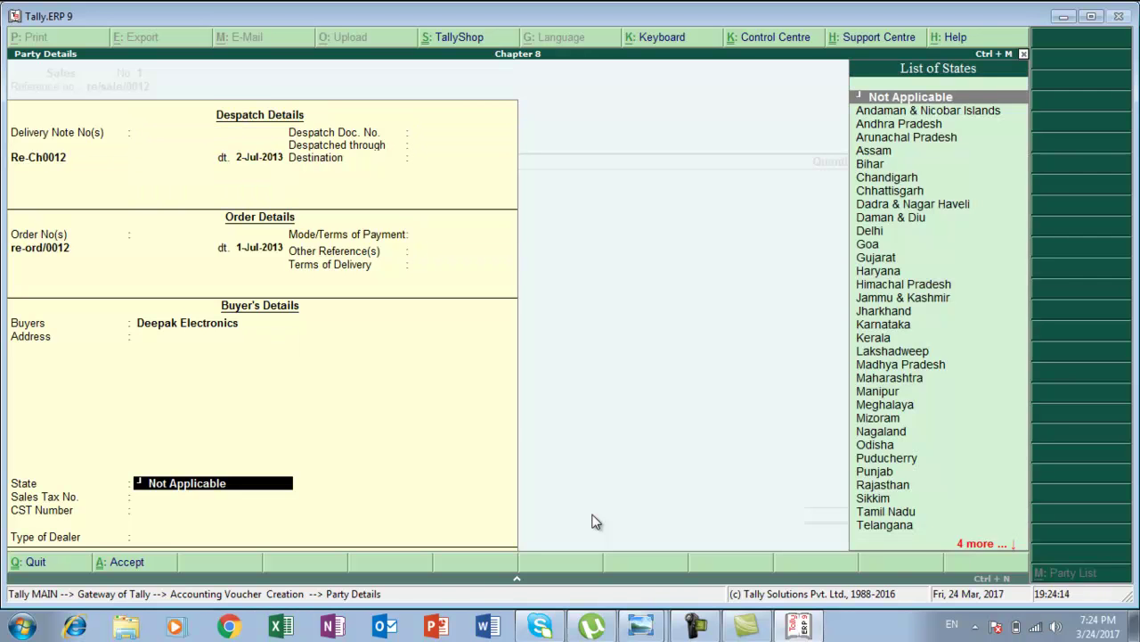
pyautogui.press('Return')
pyautogui.press('Return')
pyautogui.press('Return')
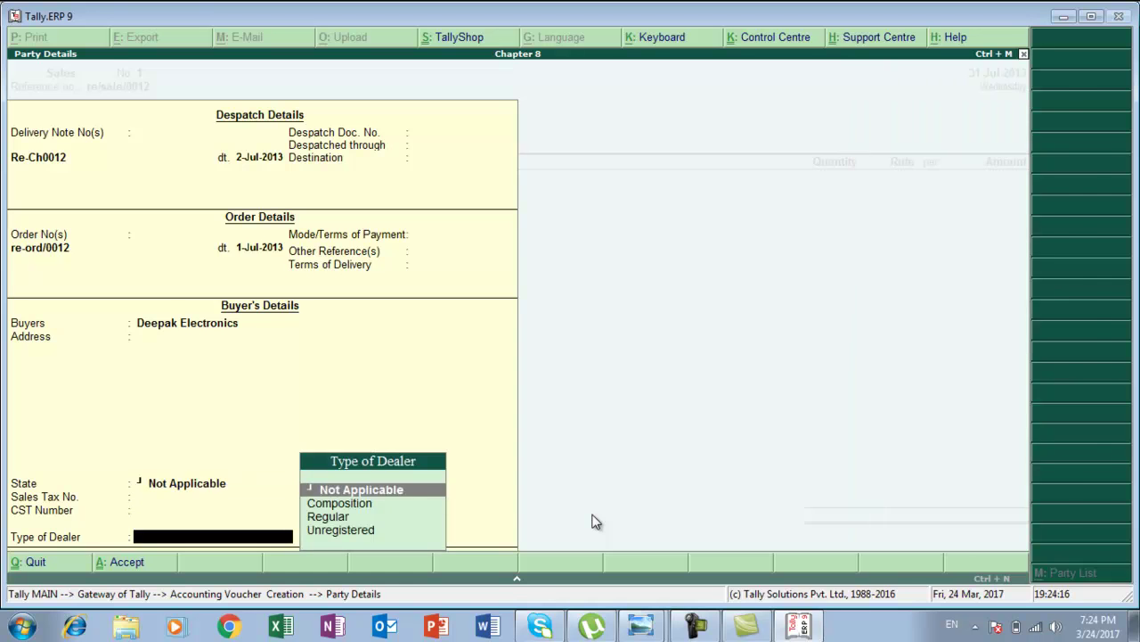
pyautogui.press('Return')
pyautogui.press('Return')
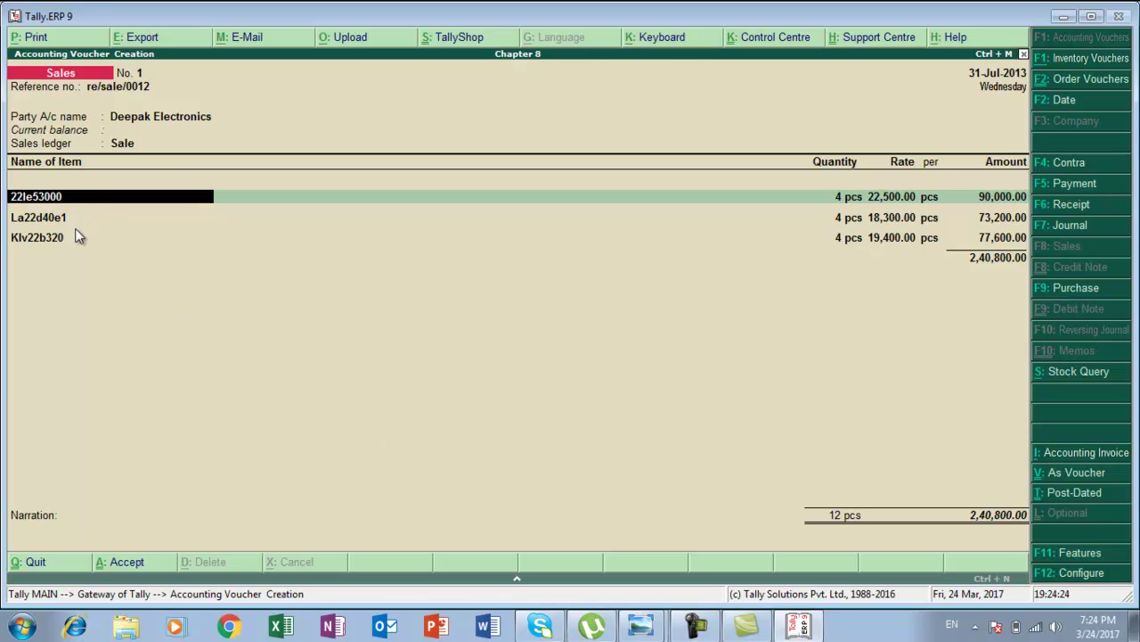
# Confirm the filled-in allocations of items 22le53000 and La22d40e1 against tracking number Re-Ch0012, keeping their quantities and rates.
pyautogui.press('Return')
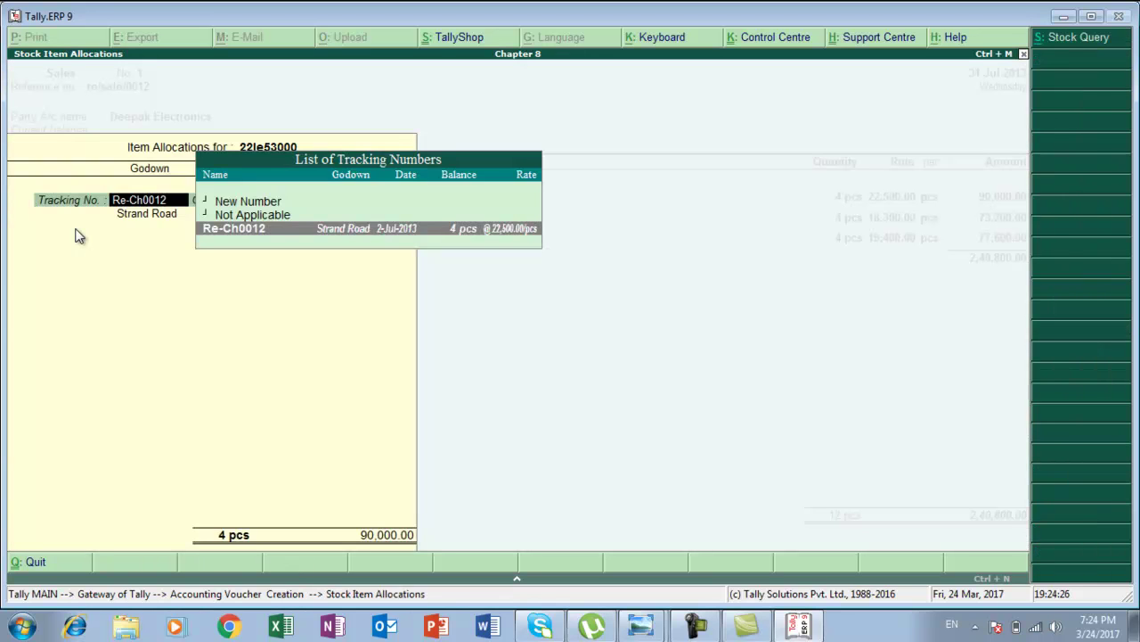
pyautogui.press('Return')
pyautogui.press('Return')
pyautogui.press('Return')
pyautogui.press('Return')
pyautogui.press('Return')
pyautogui.press('Return')
pyautogui.press('Return')
pyautogui.press('Return')
pyautogui.press('Return')
pyautogui.press('Return')
pyautogui.press('Return')
pyautogui.press('Return')
pyautogui.press('Return')
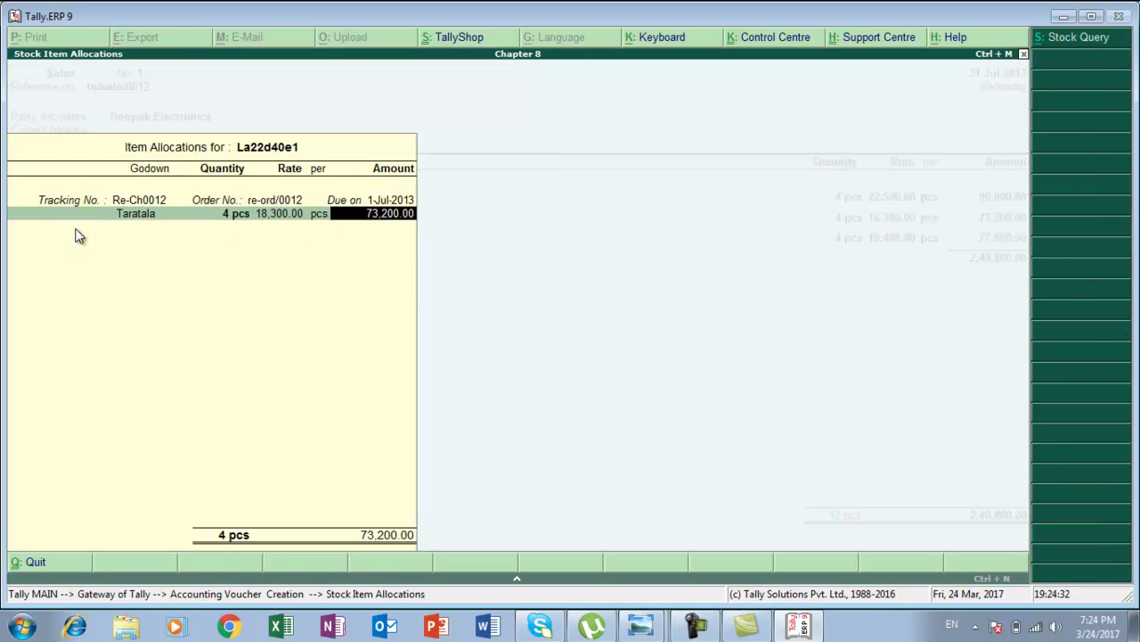
pyautogui.press('Return')
pyautogui.press('Return')
# Confirm the Klv22b320 allocation against tracking number Re-Ch0012 and save the sales voucher without a narration.
pyautogui.press('Return')
pyautogui.press('Return')
pyautogui.press('Return')
pyautogui.press('Return')
pyautogui.press('Return')
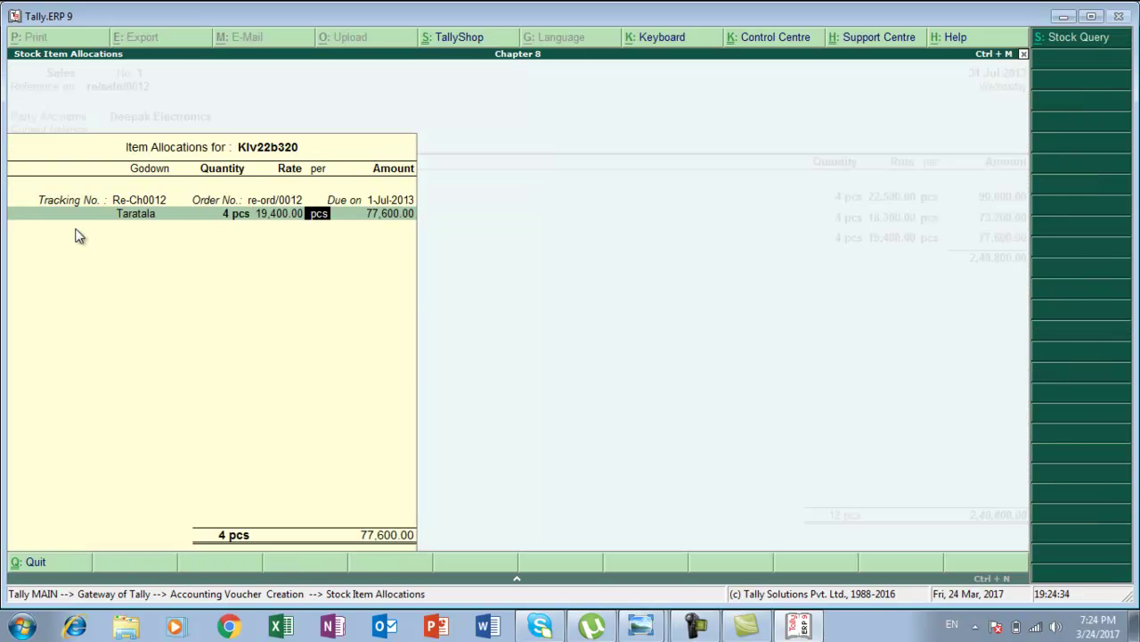
pyautogui.press('Return')
pyautogui.press('Return')
pyautogui.press('Return')
pyautogui.press('Return')
pyautogui.press('Return')
pyautogui.press('Return')
pyautogui.press('Return')
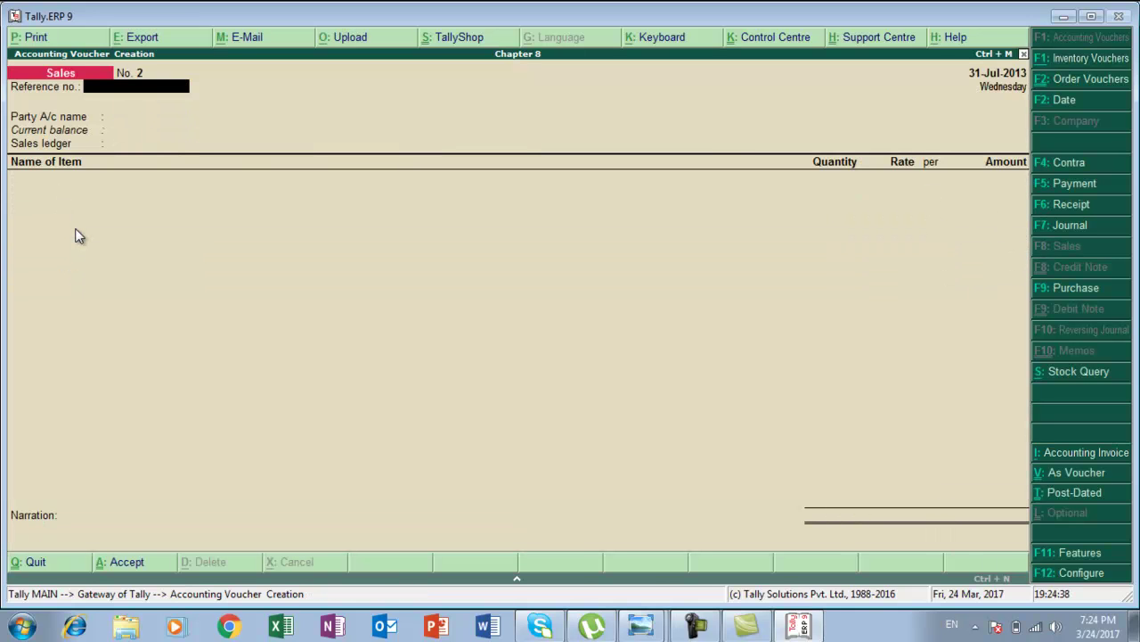
# Check transaction 6 in the exercise photo, start a receipt voucher, and disable single entry mode for payment/receipt/contra vouchers in its configuration.
pyautogui.hotkey('alt', 'Tab')
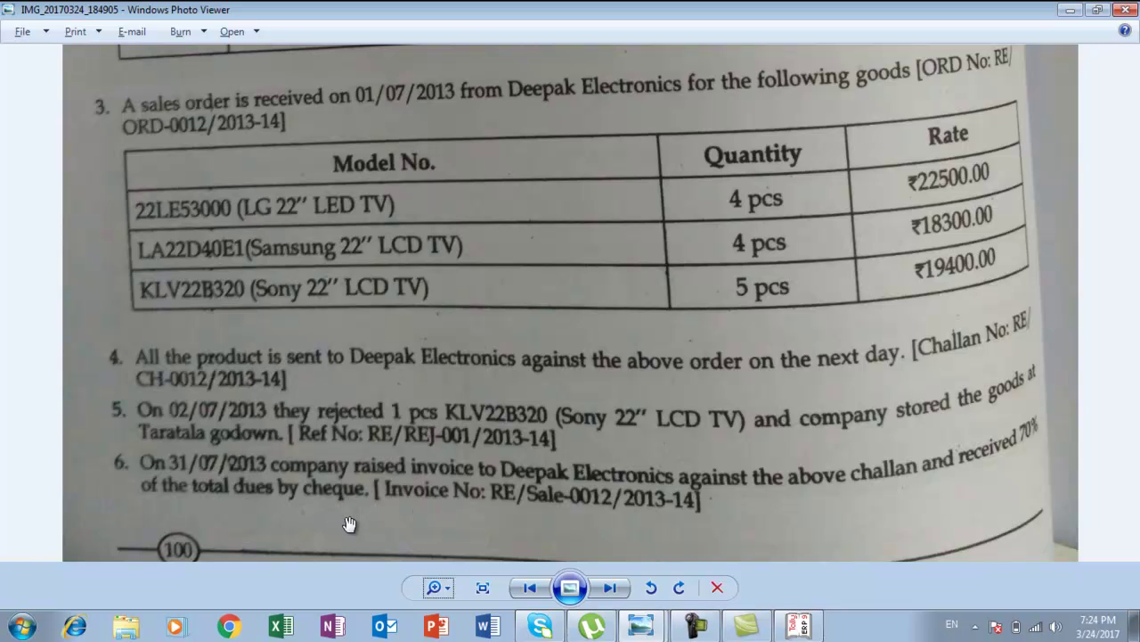
pyautogui.hotkey('alt', 'Tab')
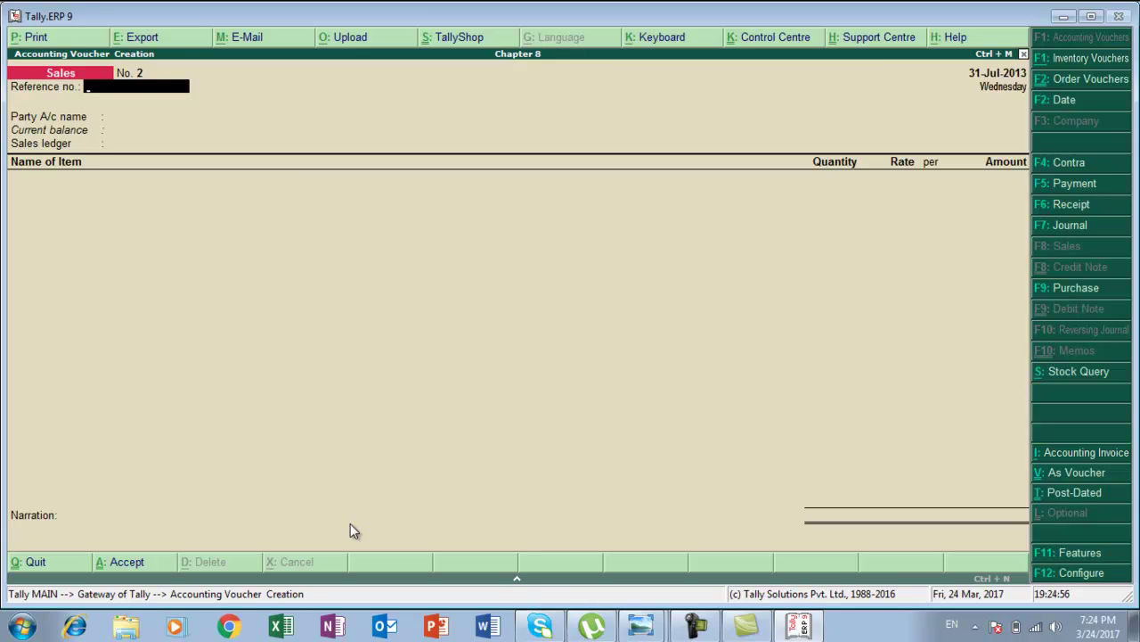
pyautogui.press('F6')
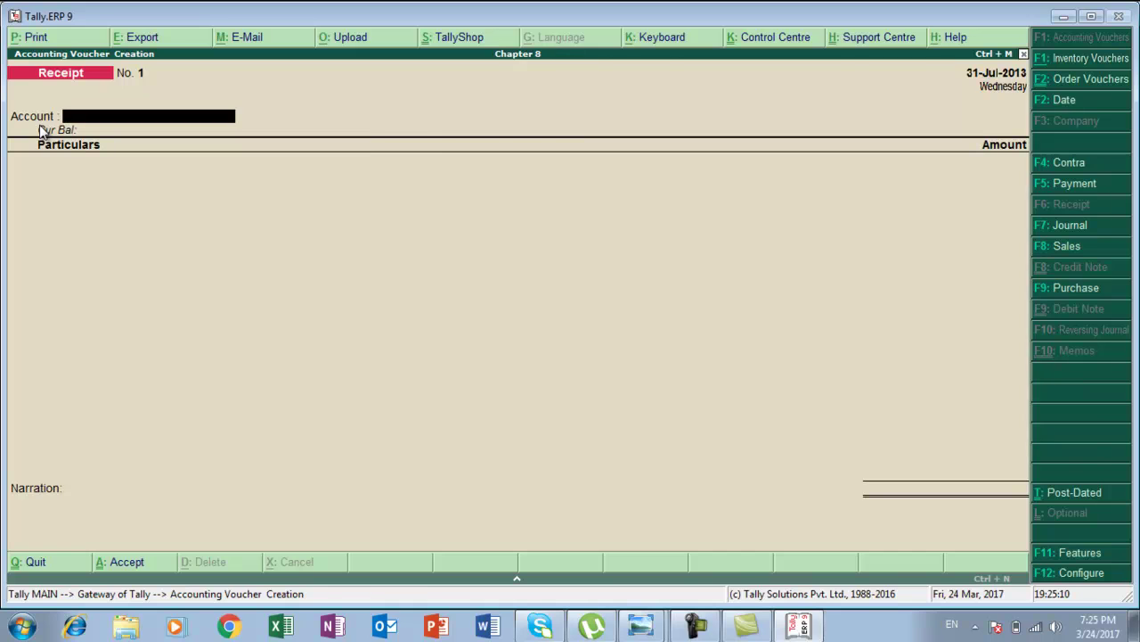
pyautogui.press('F12')
pyautogui.press('Return')
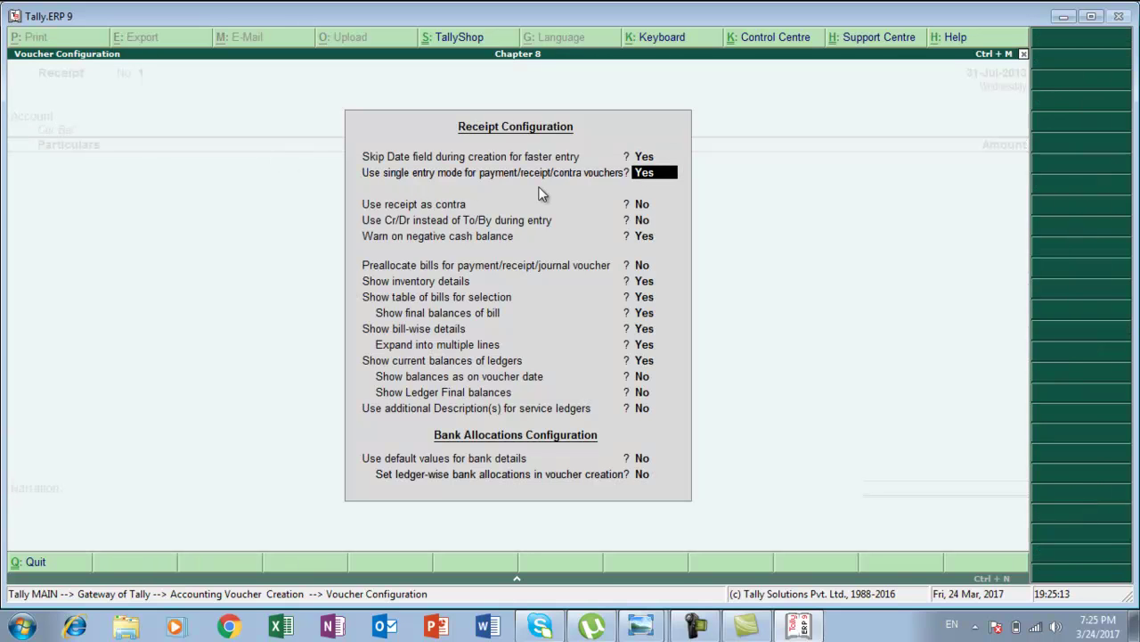
pyautogui.write('n')
pyautogui.press('Return')
pyautogui.press('Return')
pyautogui.press('Return')
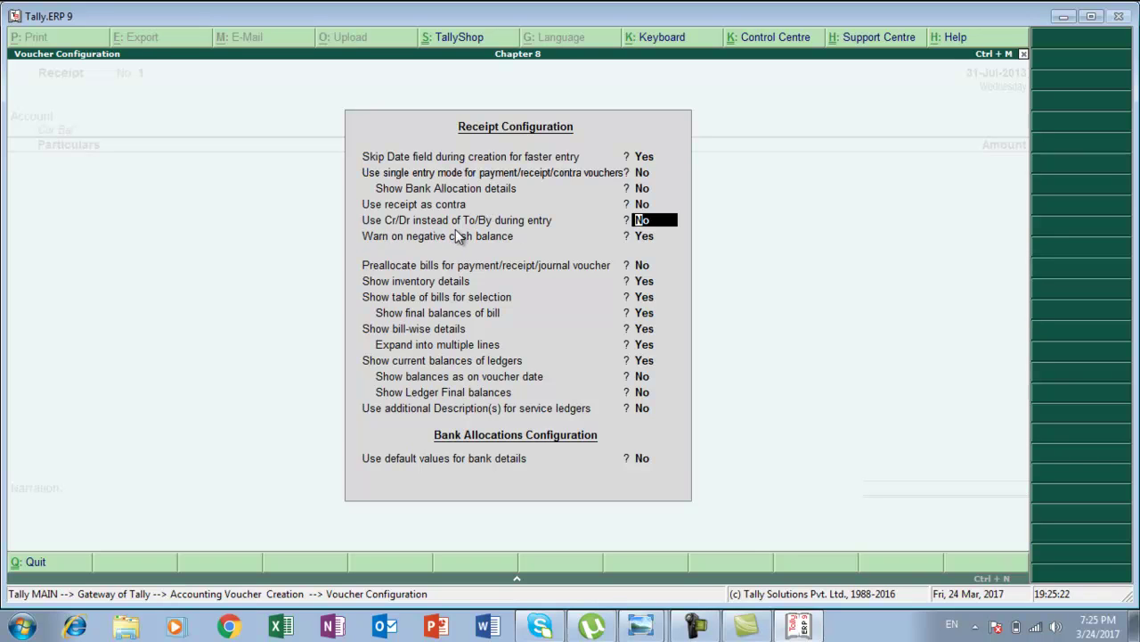
# Enable Cr/Dr instead of To/By during entry and accept the remaining receipt configuration options as they are.
pyautogui.write('y')
pyautogui.press('Return')
pyautogui.press('Return')
pyautogui.press('Return')
pyautogui.press('Return')
pyautogui.press('Return')
pyautogui.press('Return')
pyautogui.press('Return')
pyautogui.press('Return')
pyautogui.press('Return')
pyautogui.press('Return')
pyautogui.press('Return')
pyautogui.press('Return')
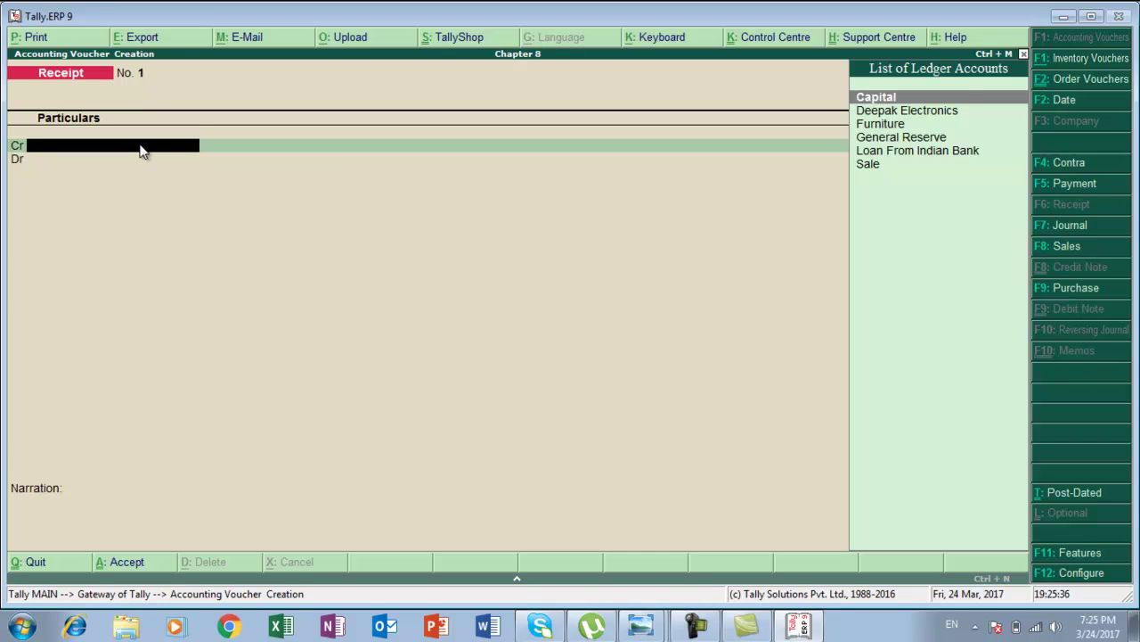
# Credit Deepak Electronics in the receipt with 1,68,560.00, calculated as 240800*70% with the built-in calculator.
pyautogui.press('Down')
pyautogui.press('Return')
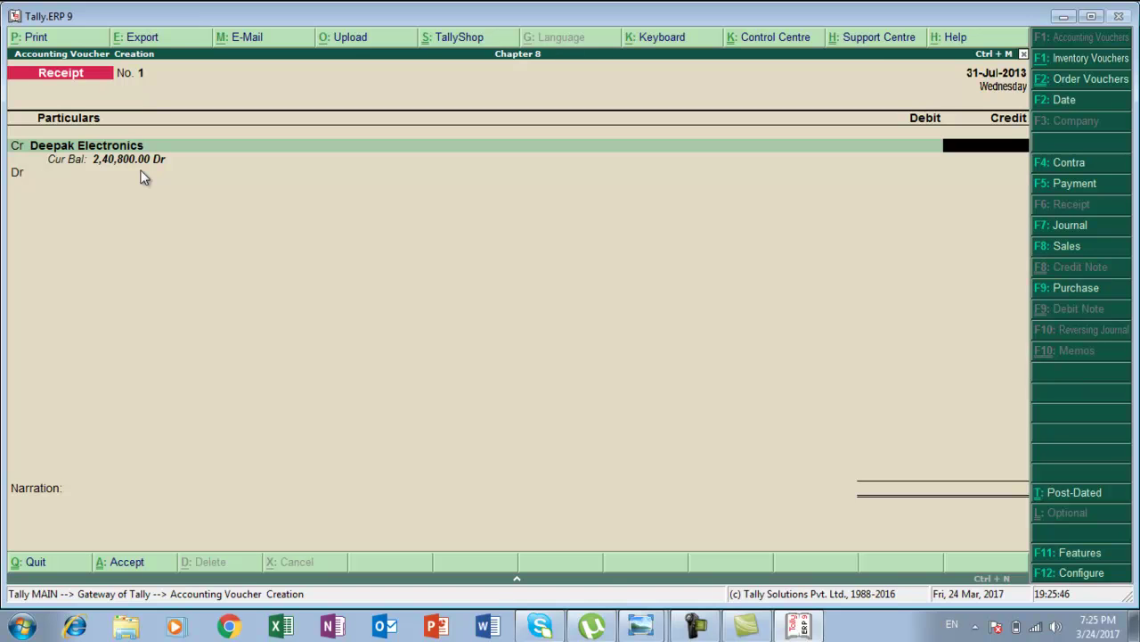
pyautogui.hotkey('alt', 'Tab')
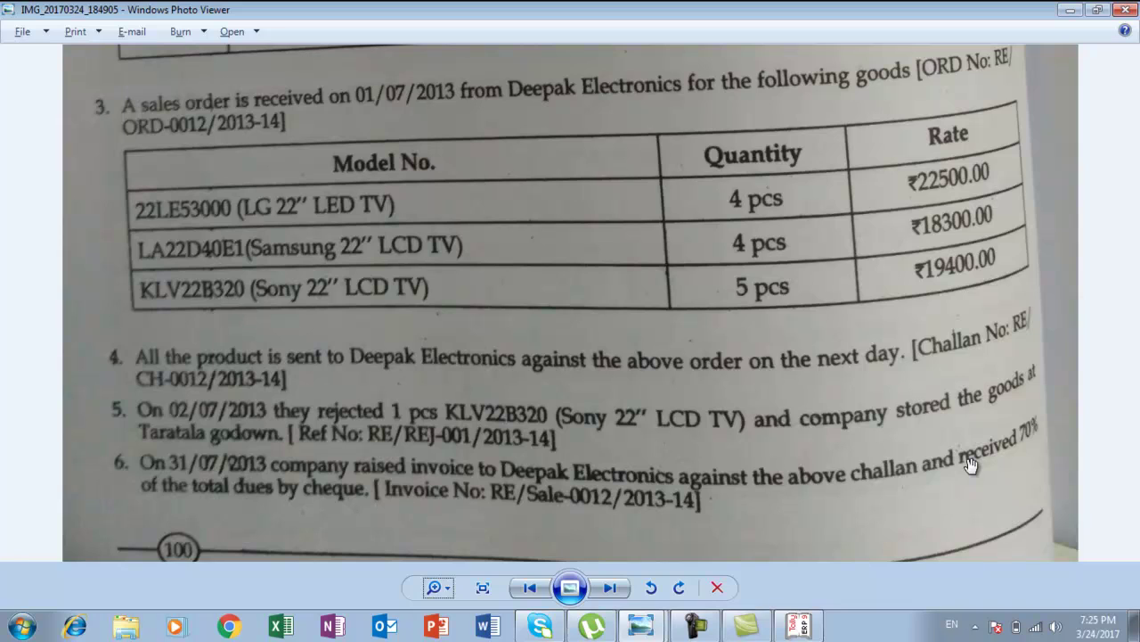
pyautogui.hotkey('alt', 'Tab')
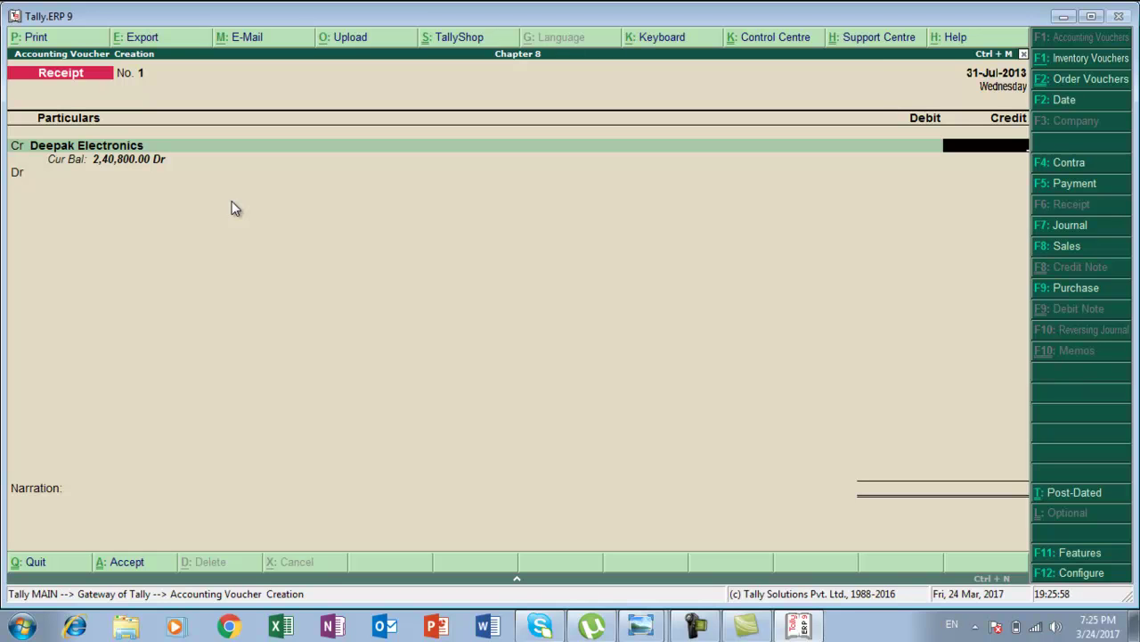
pyautogui.hotkey('ctrl', 'n')
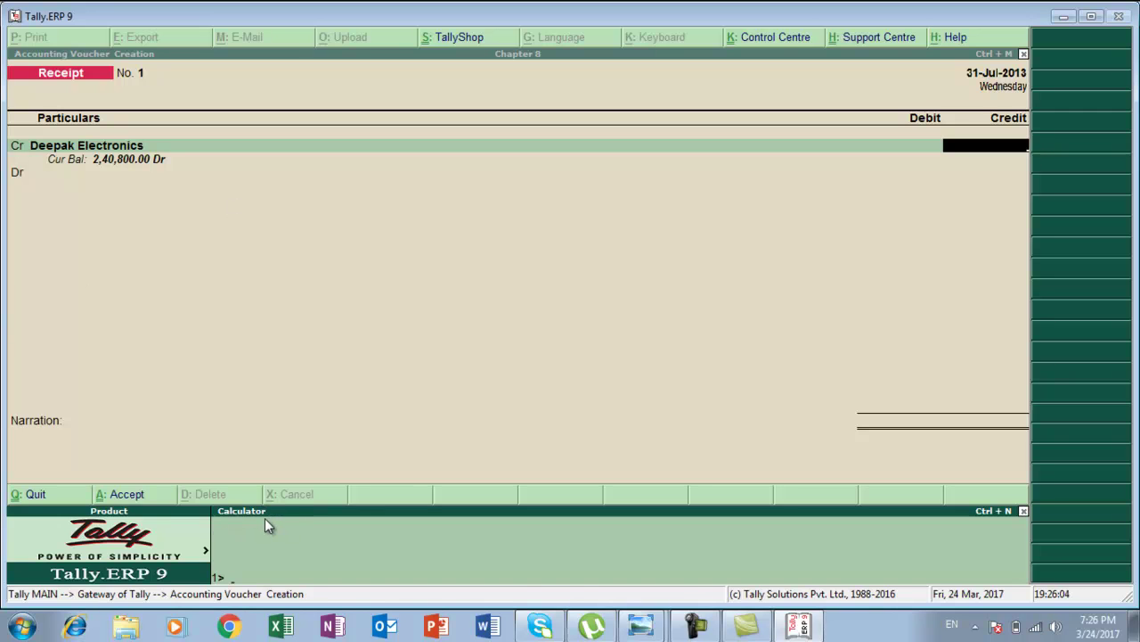
pyautogui.write('2')
pyautogui.write('408')
pyautogui.write('00')
pyautogui.write('*')
pyautogui.write('70')
pyautogui.write('%')
pyautogui.press('Return')
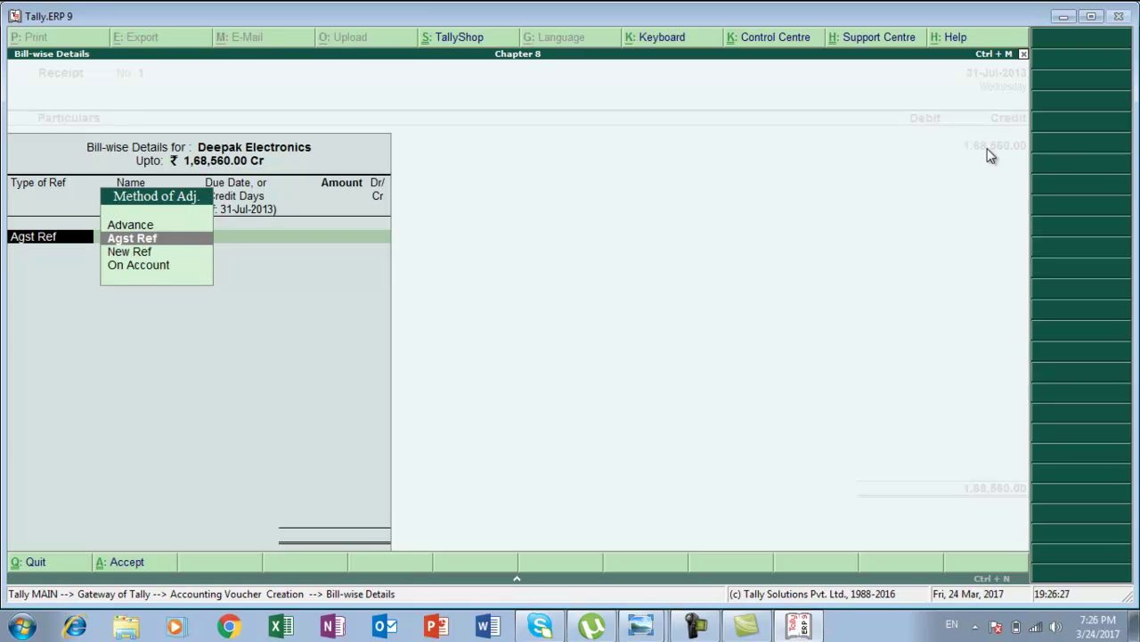
# Allocate the full credited amount as Agst Ref to Deepak Electronics' pending bill 1.
pyautogui.press('Return')
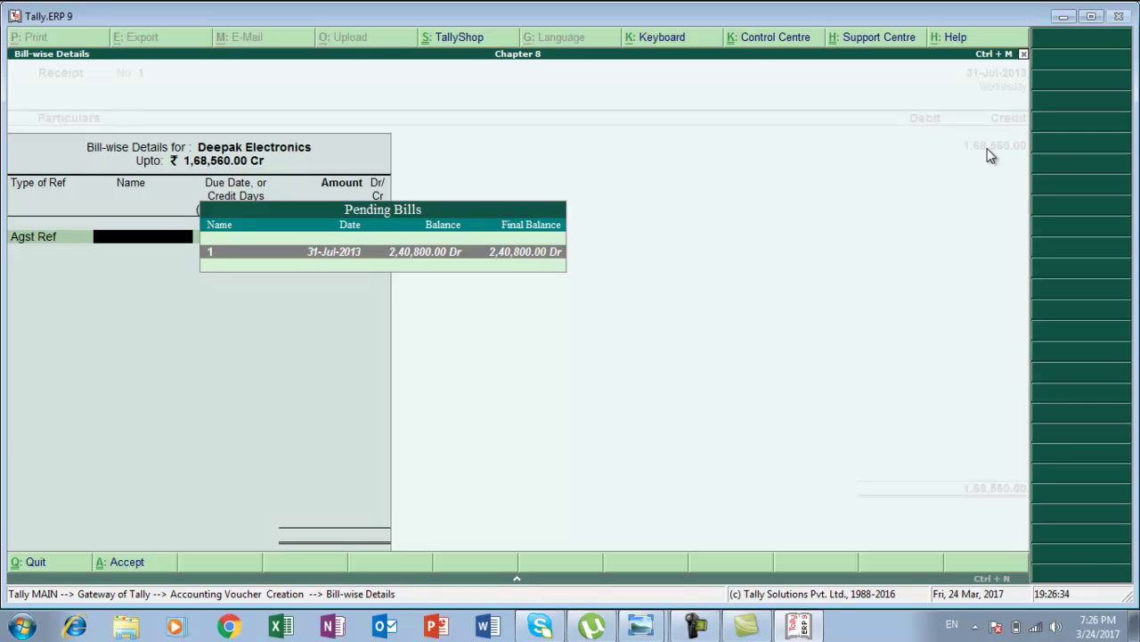
pyautogui.press('Return')
pyautogui.press('Return')
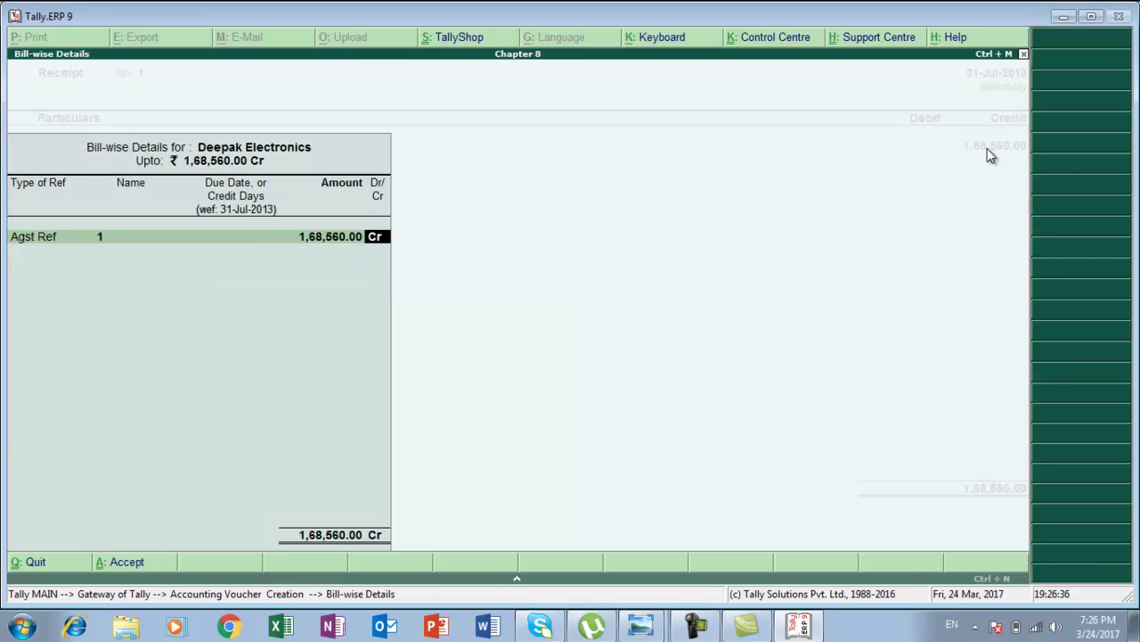
pyautogui.press('Return')
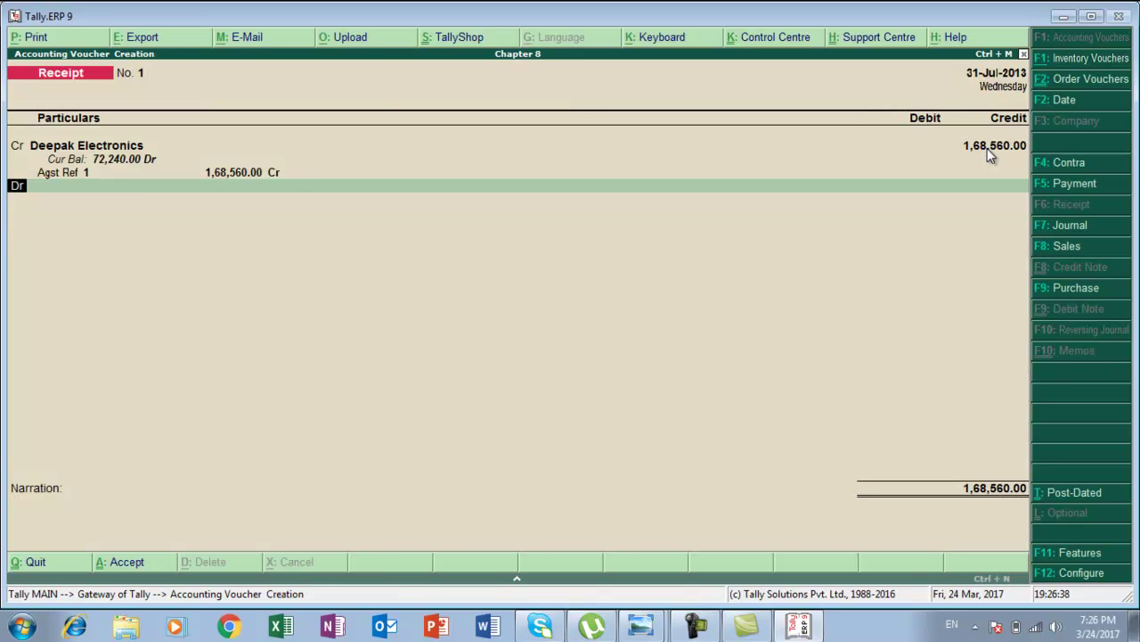
# Debit Hdfc Bank with the full receipt amount of 1,68,560.00.
pyautogui.press('Return')
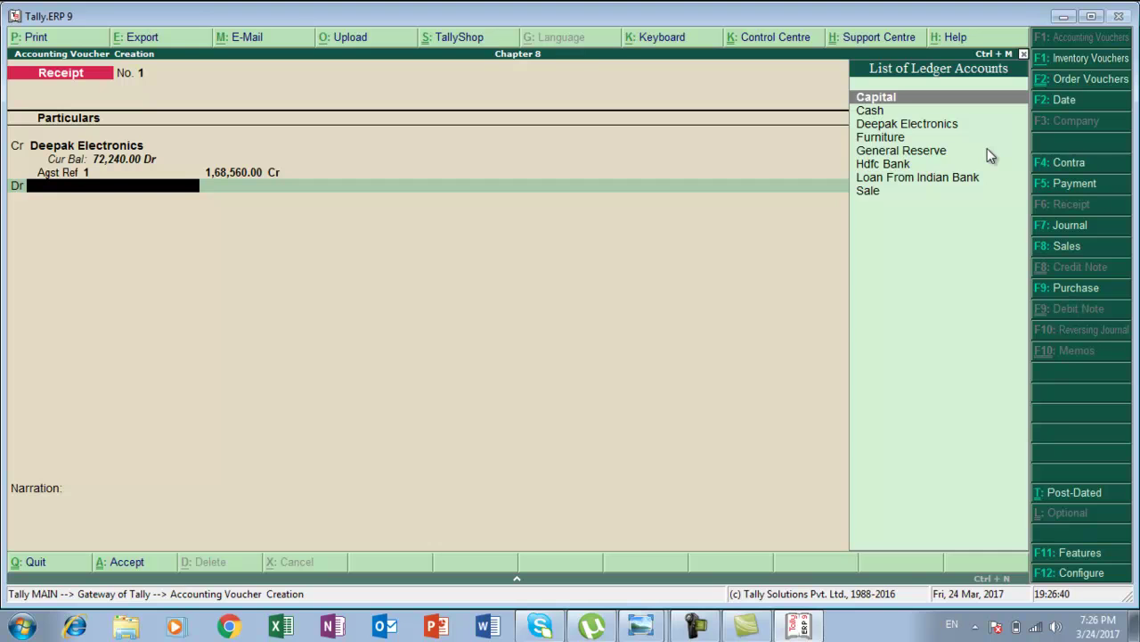
pyautogui.press('Down')
pyautogui.press('Down')
pyautogui.press('Down')
pyautogui.press('Down')
pyautogui.press('Down')
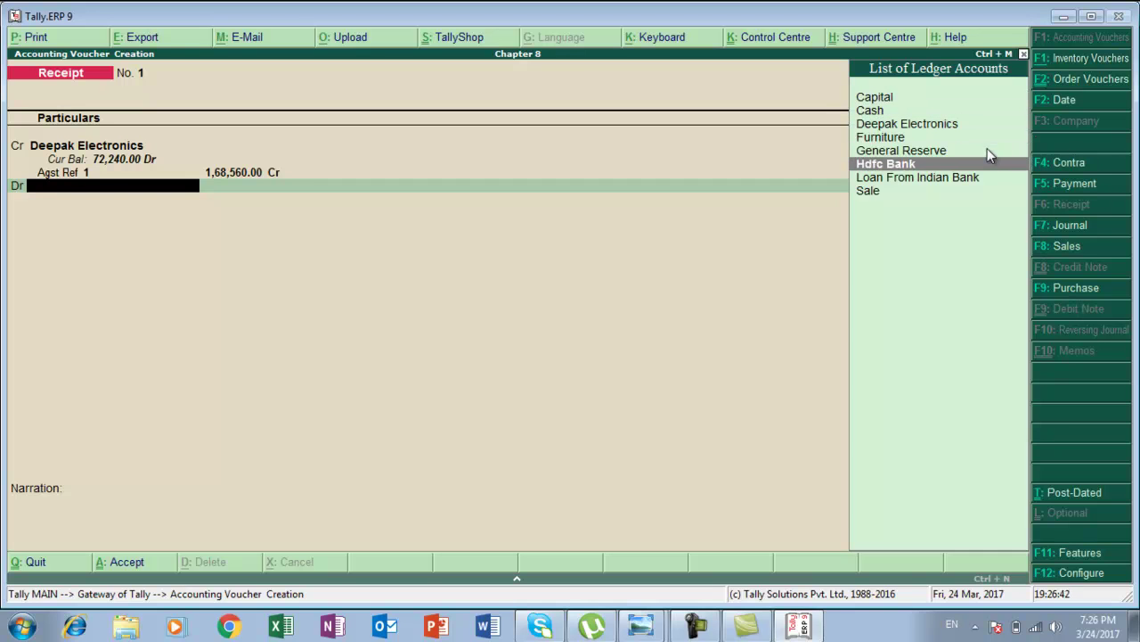
pyautogui.press('Return')
pyautogui.press('Return')
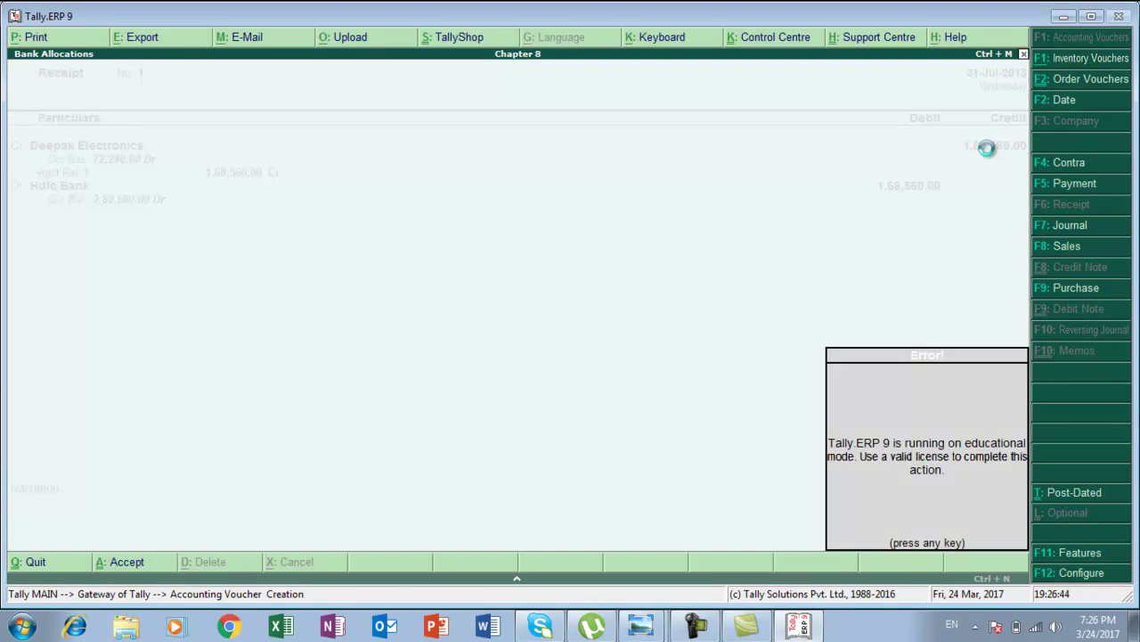
# Dismiss the bank allocation error and save the receipt voucher without a narration.
pyautogui.press('Return')
pyautogui.press('Return')
pyautogui.press('Return')
pyautogui.press('Return')
pyautogui.press('Return')
pyautogui.press('Return')
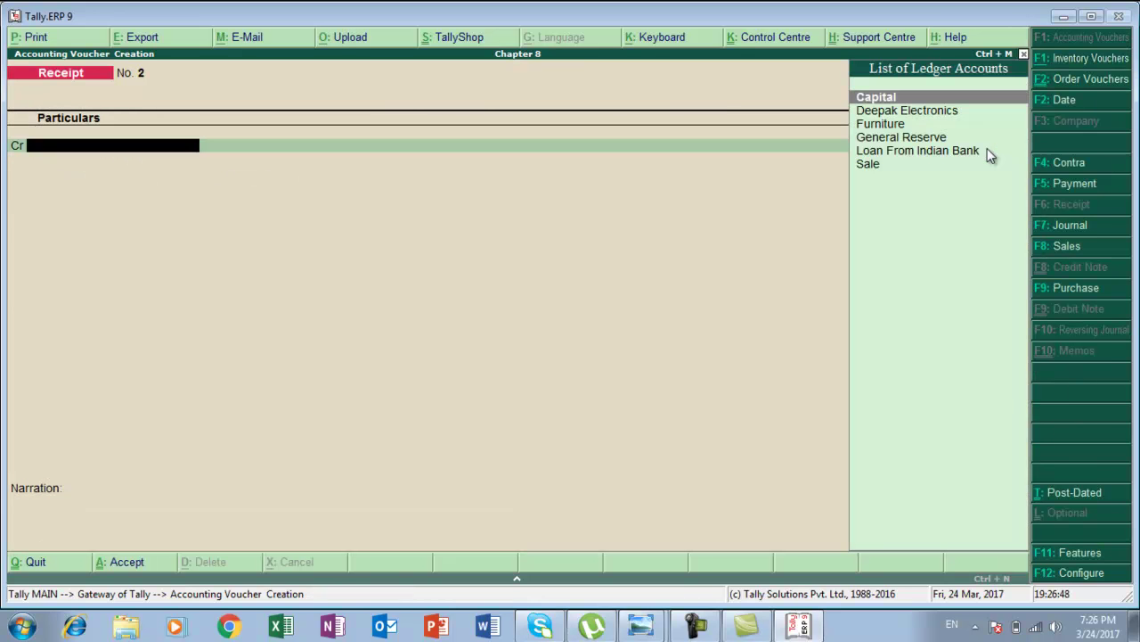
# Bring up exercise photo IMG_20170324_184936 in Windows Photo Viewer, close the finished page IMG_20170324_184905, and return to Tally.
pyautogui.click(641, 624)
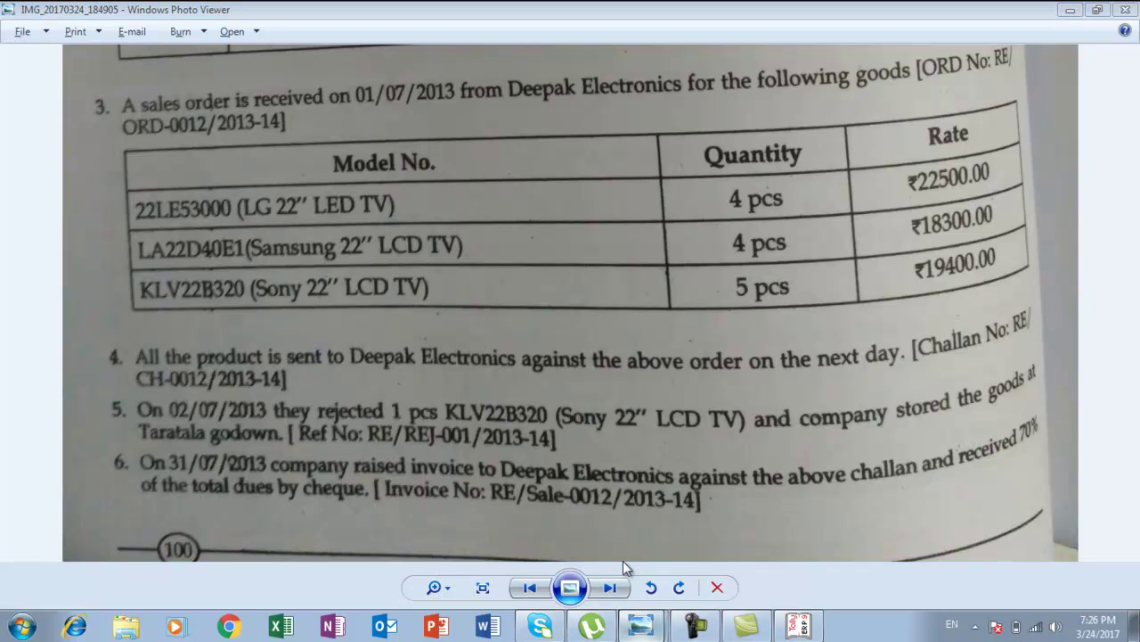
pyautogui.press('Right')
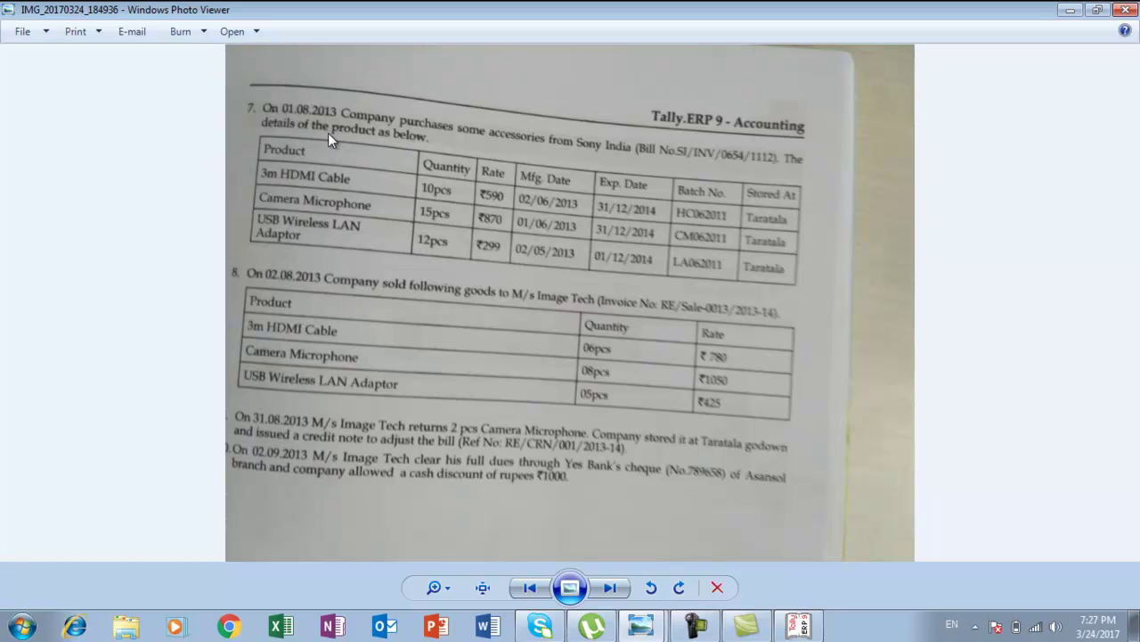
pyautogui.hotkey('alt', 'Tab')
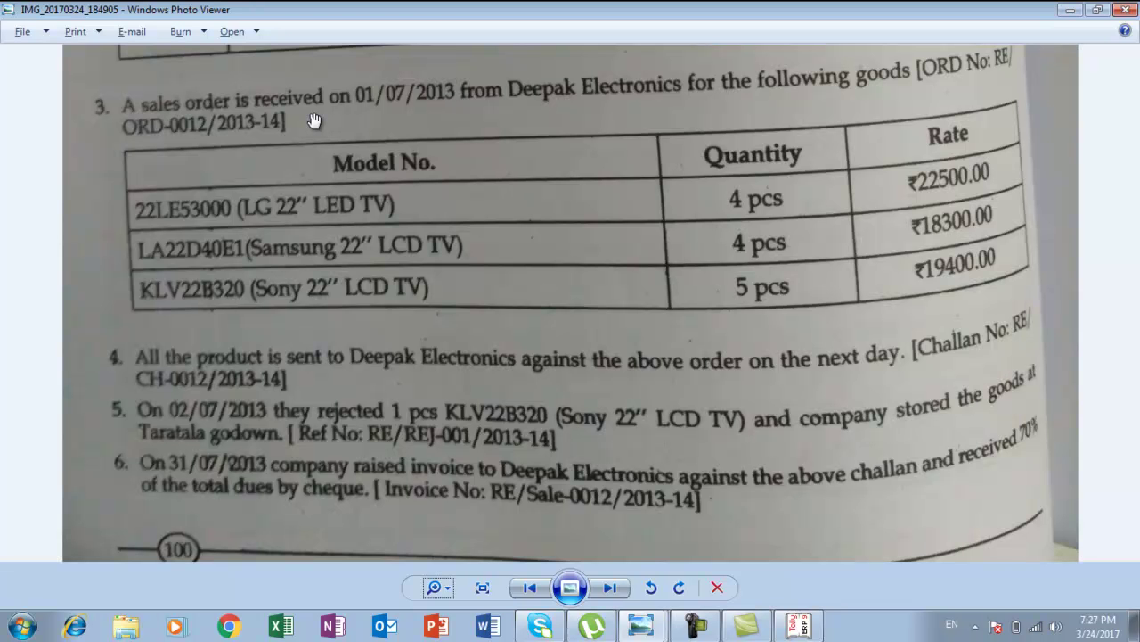
pyautogui.click(1124, 11)
pyautogui.hotkey('alt', 'Tab')
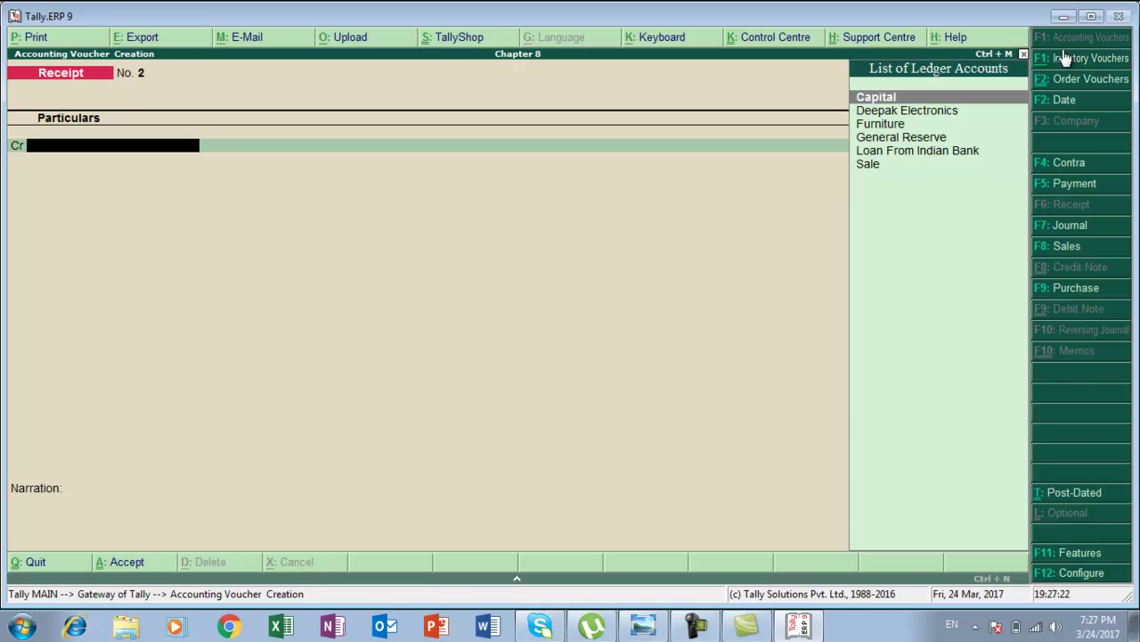
# Start a purchase voucher and set its date to 1-8 for 1-Aug-2013.
pyautogui.click(1065, 289)
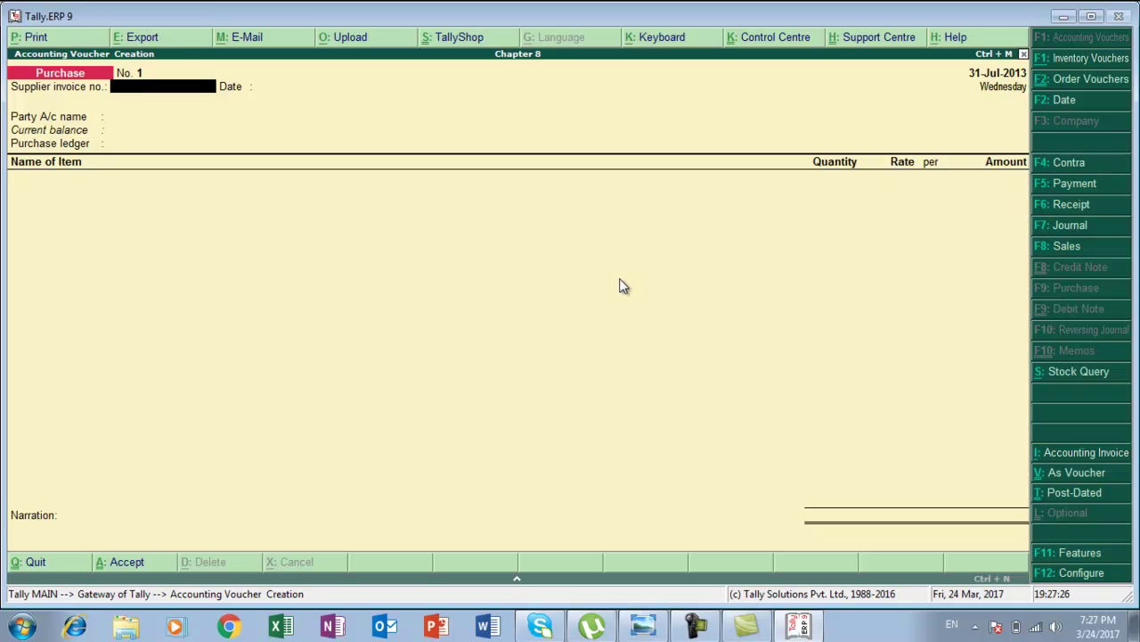
pyautogui.press('F2')
pyautogui.write('1')
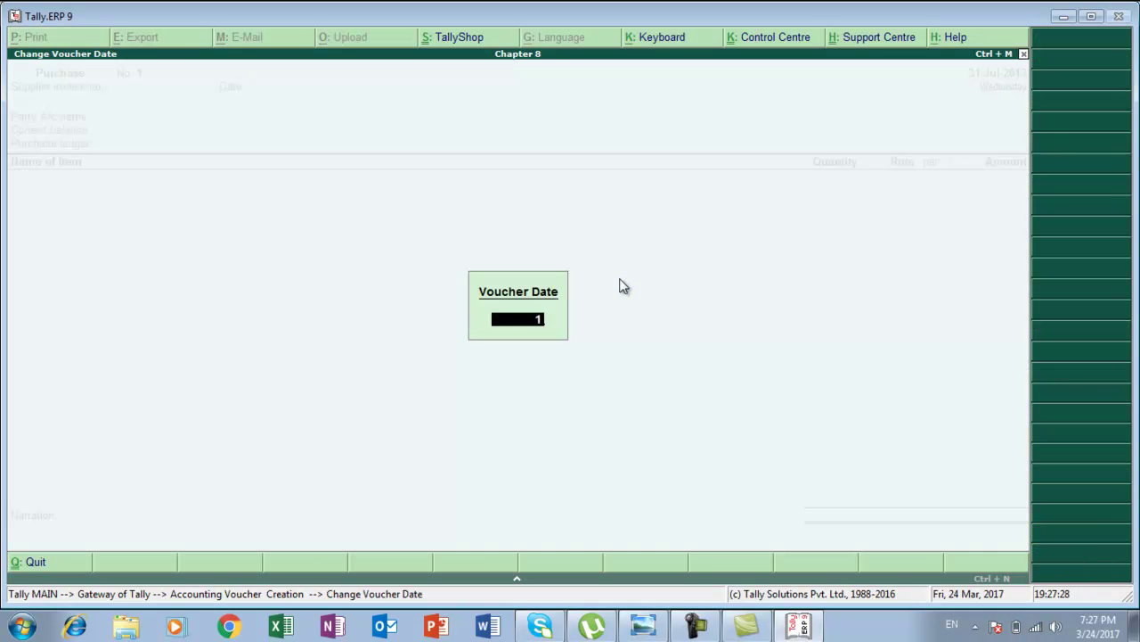
pyautogui.write('-8')
pyautogui.press('Return')
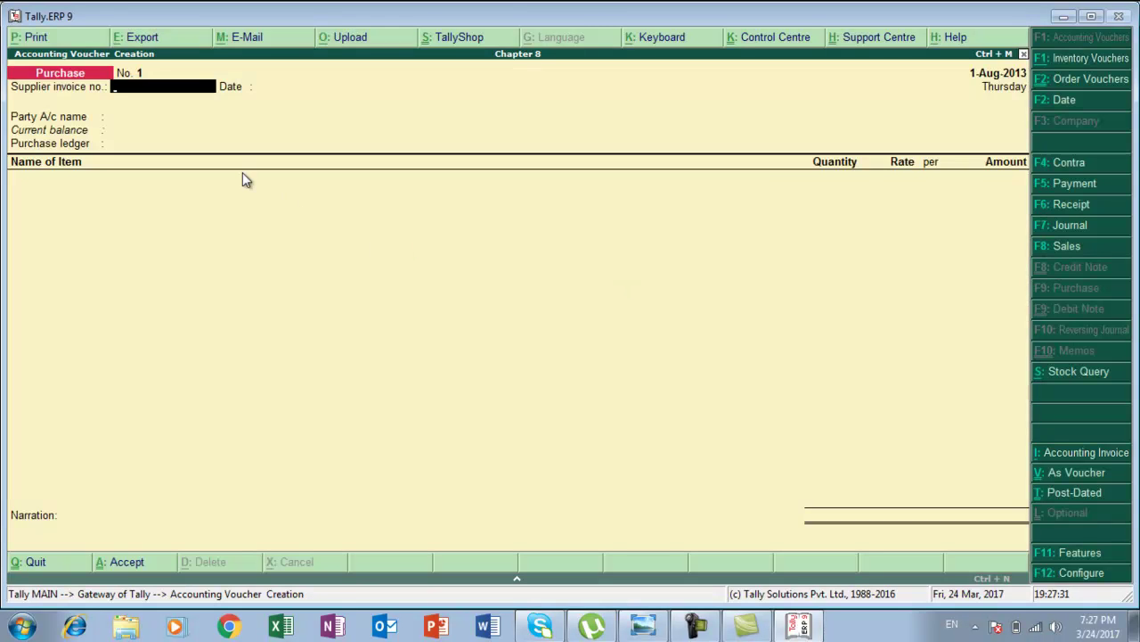
# Check the bill number in the exercise, enter sl/inv/0654 as the supplier invoice number, and accept the date 1-Aug-2013.
pyautogui.hotkey('alt', 'Tab')
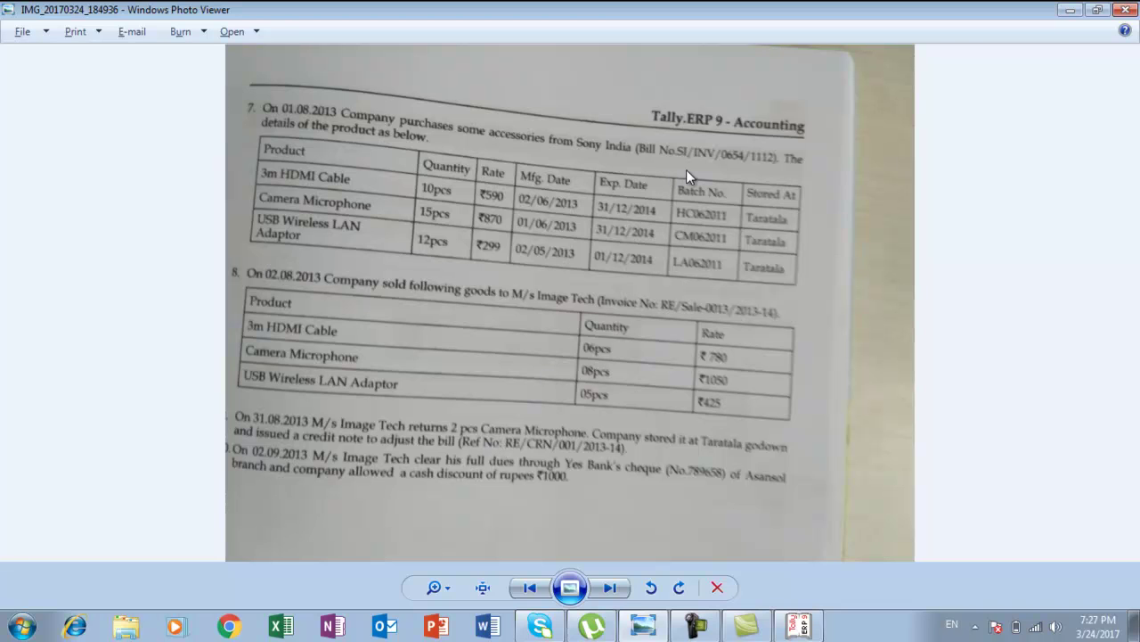
pyautogui.hotkey('alt', 'Tab')
pyautogui.write('sl/inv/')
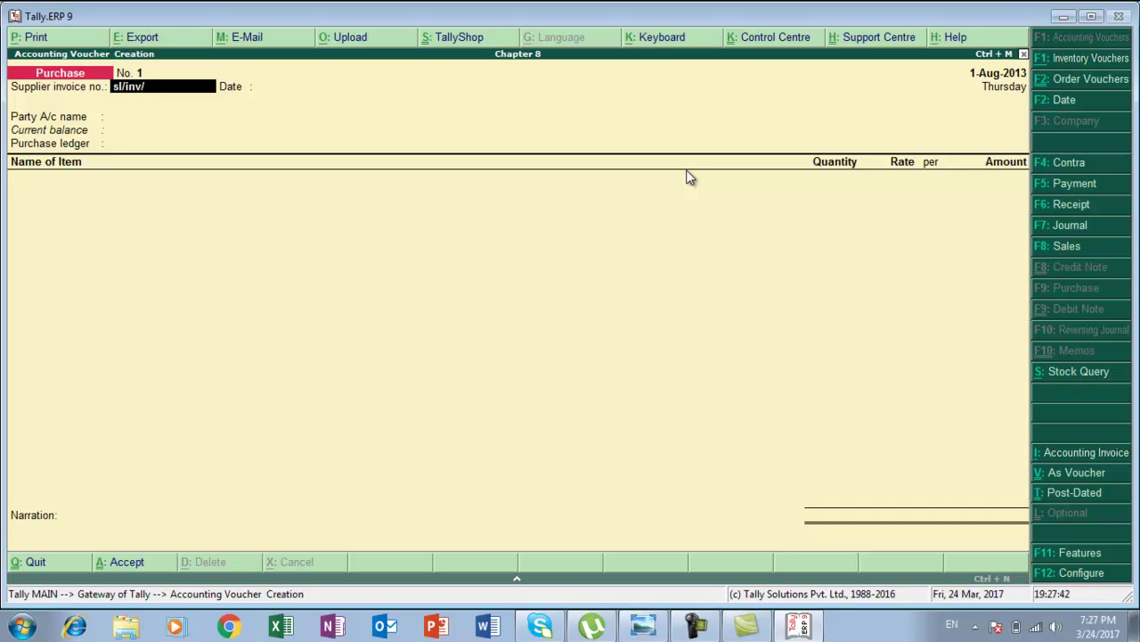
pyautogui.write('0654')
pyautogui.press('Return')
pyautogui.press('Return')
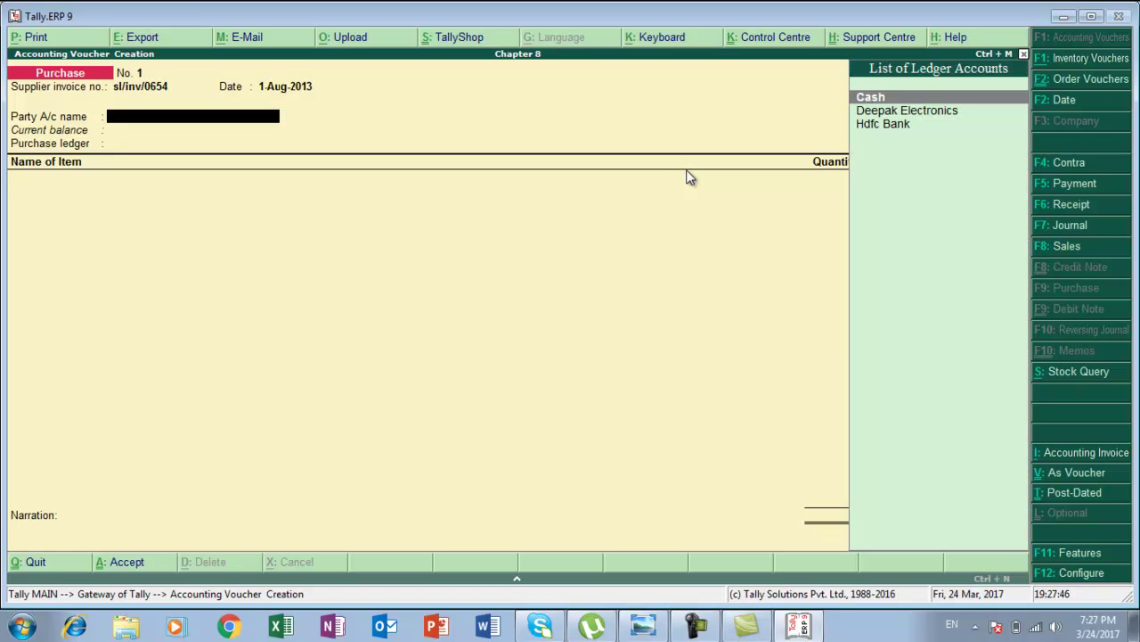
# Enlarge the exercise photo in Windows Photo Viewer to read the supplier and product details of transaction 7.
pyautogui.hotkey('alt', 'Tab')
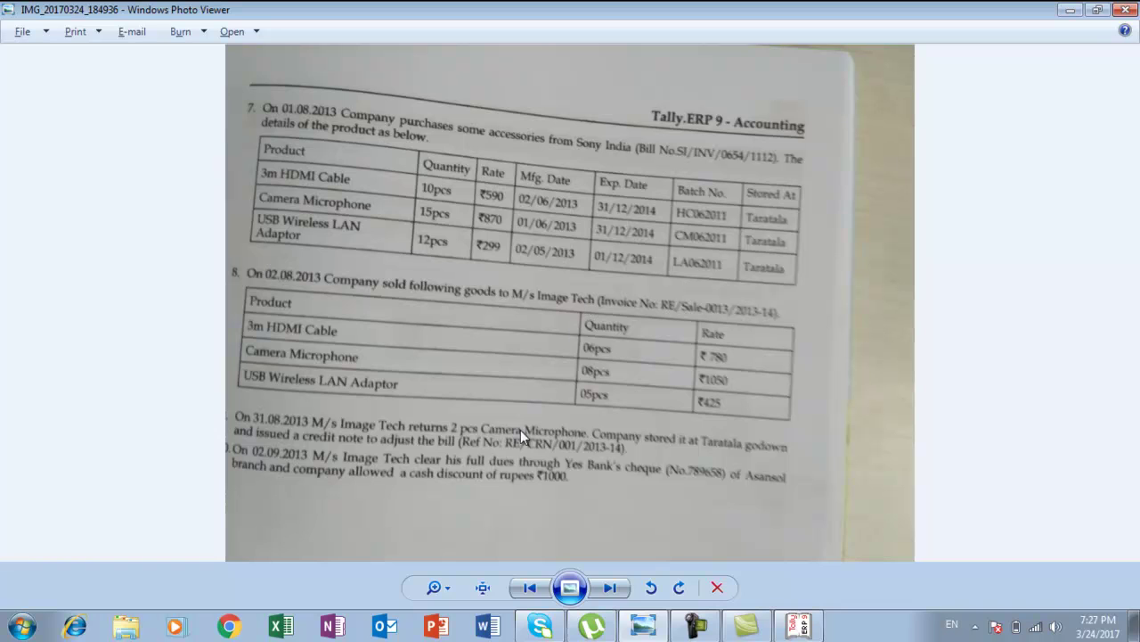
pyautogui.click(446, 582)
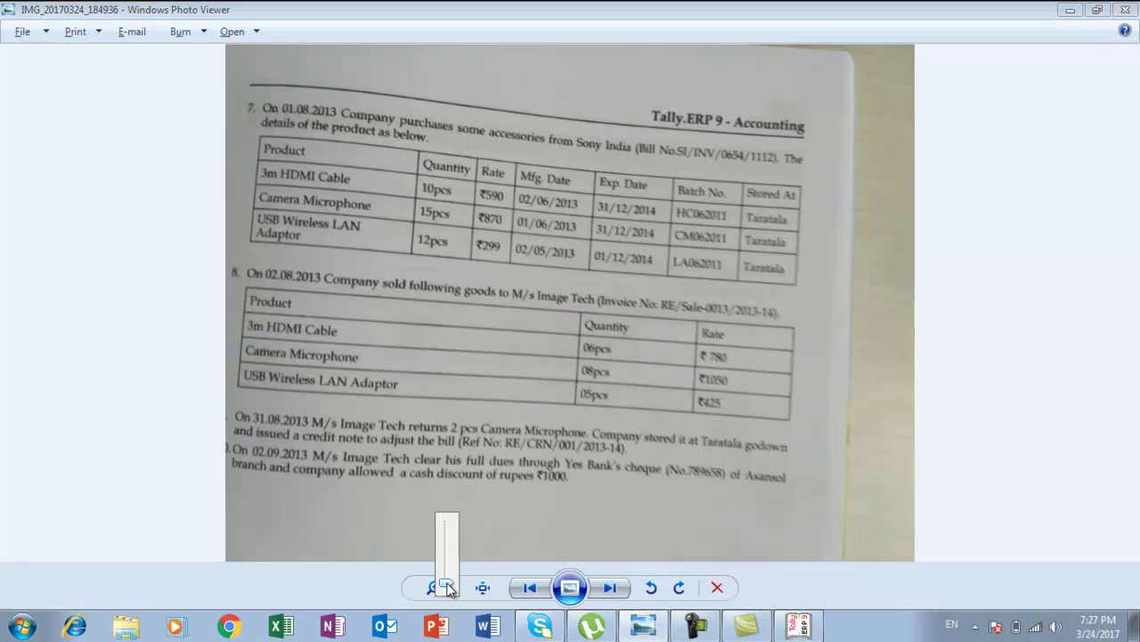
pyautogui.moveTo(447, 585); pyautogui.dragTo(447, 572)
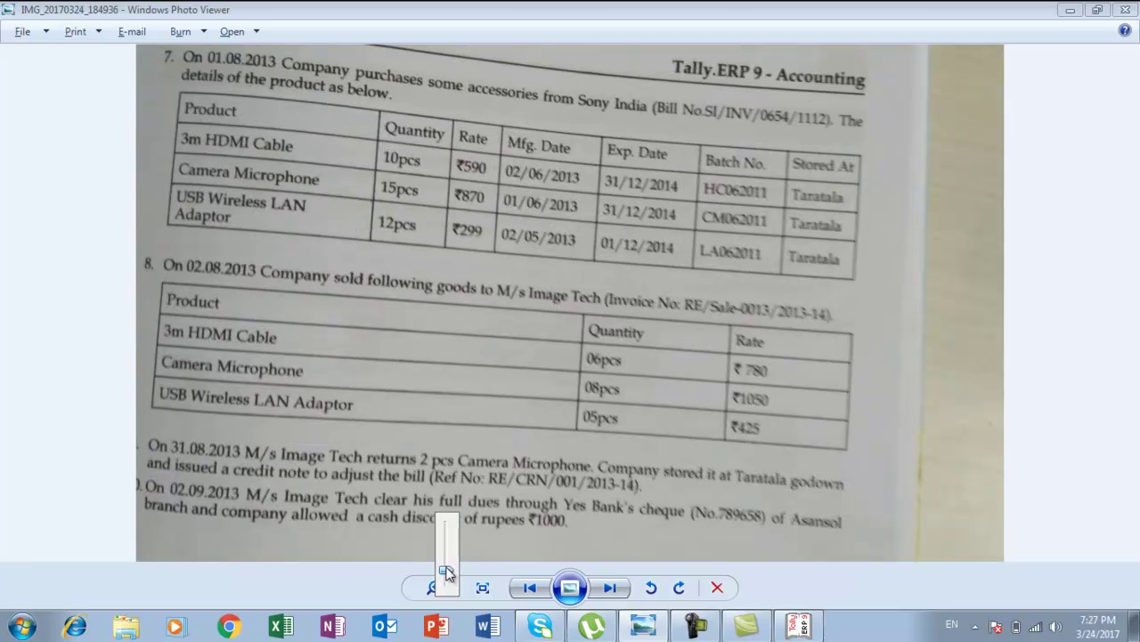
pyautogui.scroll(3, 446, 572)
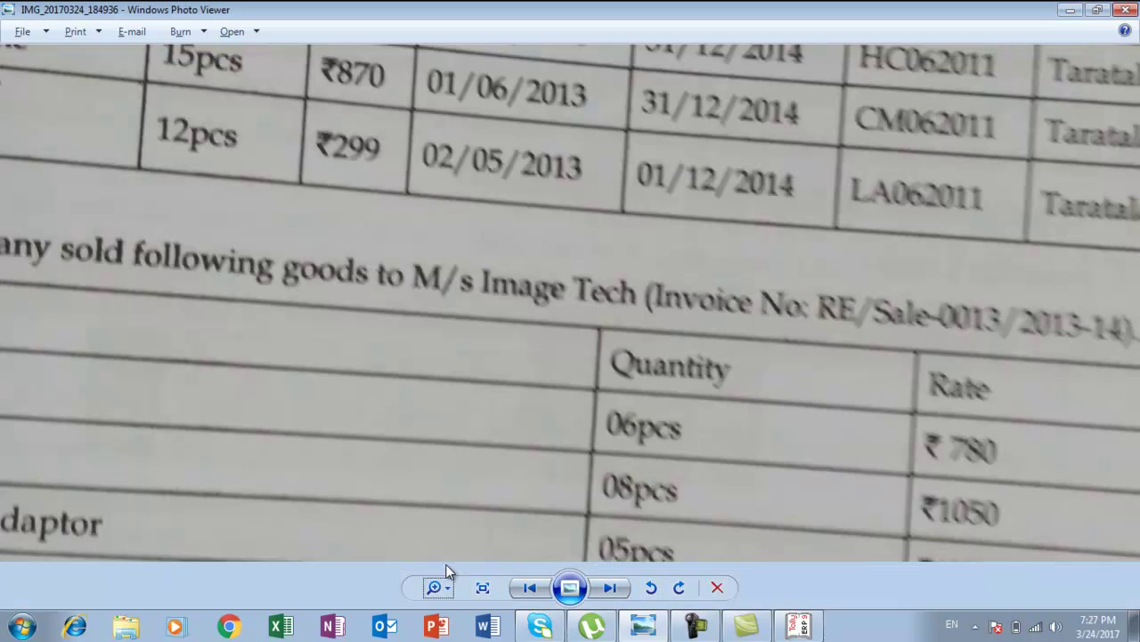
pyautogui.click(446, 584)
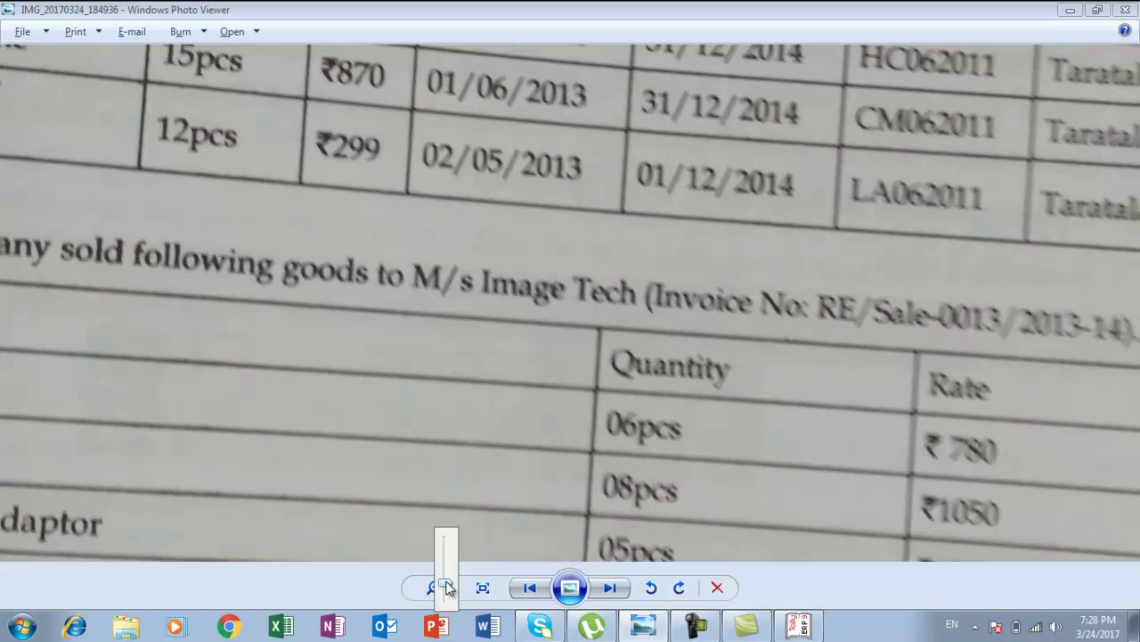
pyautogui.scroll(-3, 446, 585)
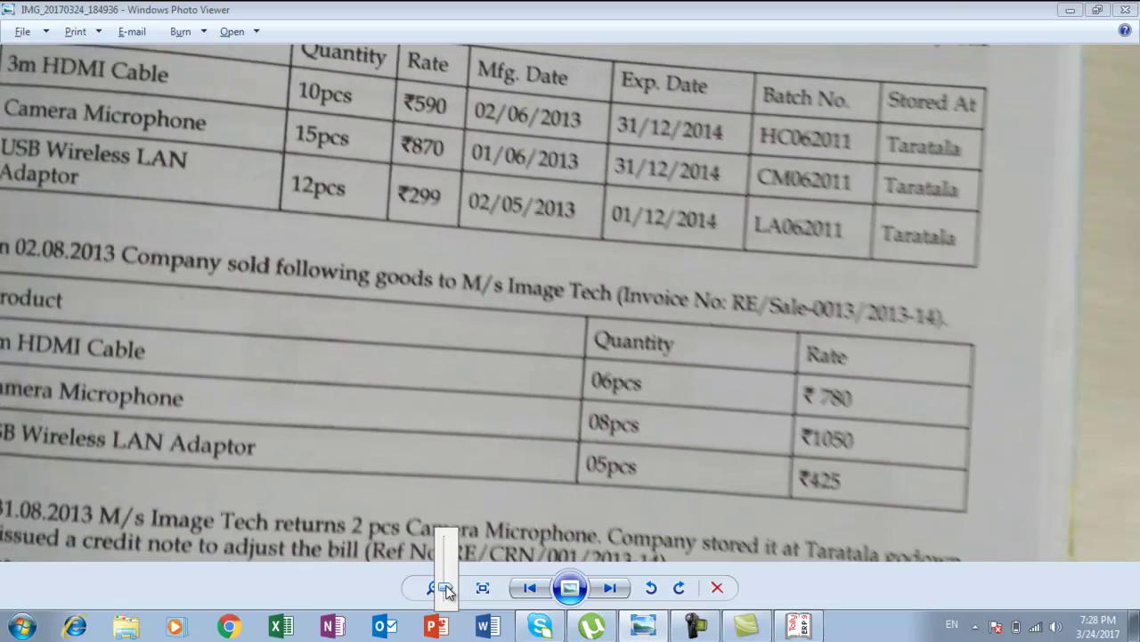
pyautogui.scroll(-2, 447, 593)
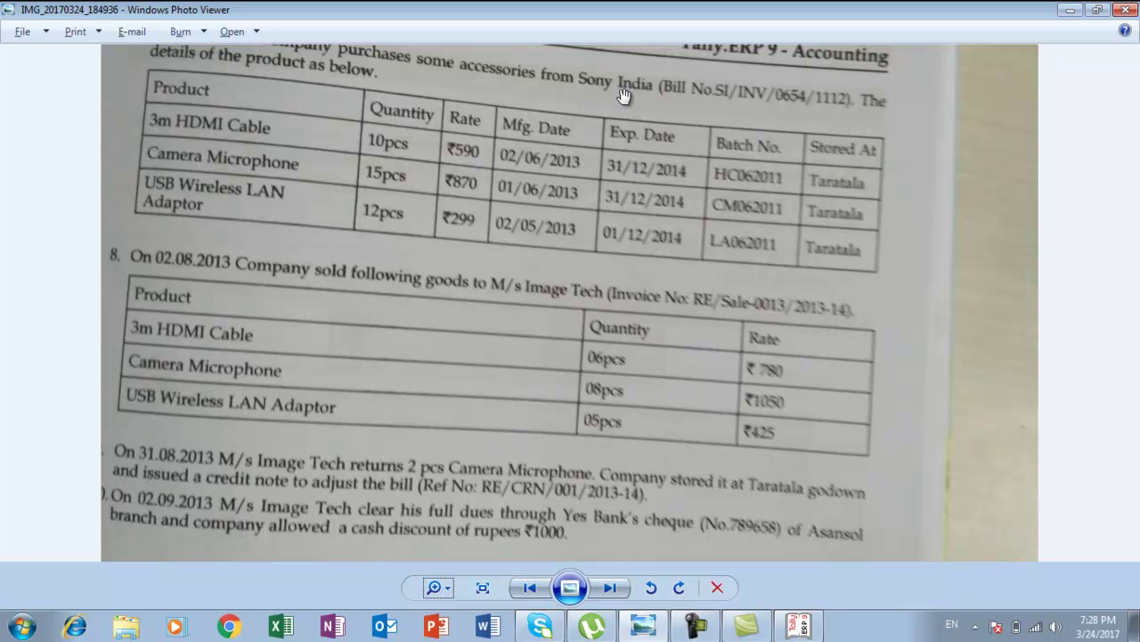
# Return to Tally and create a party ledger named Sony India under Sundry Creditors.
pyautogui.hotkey('alt', 'Tab')
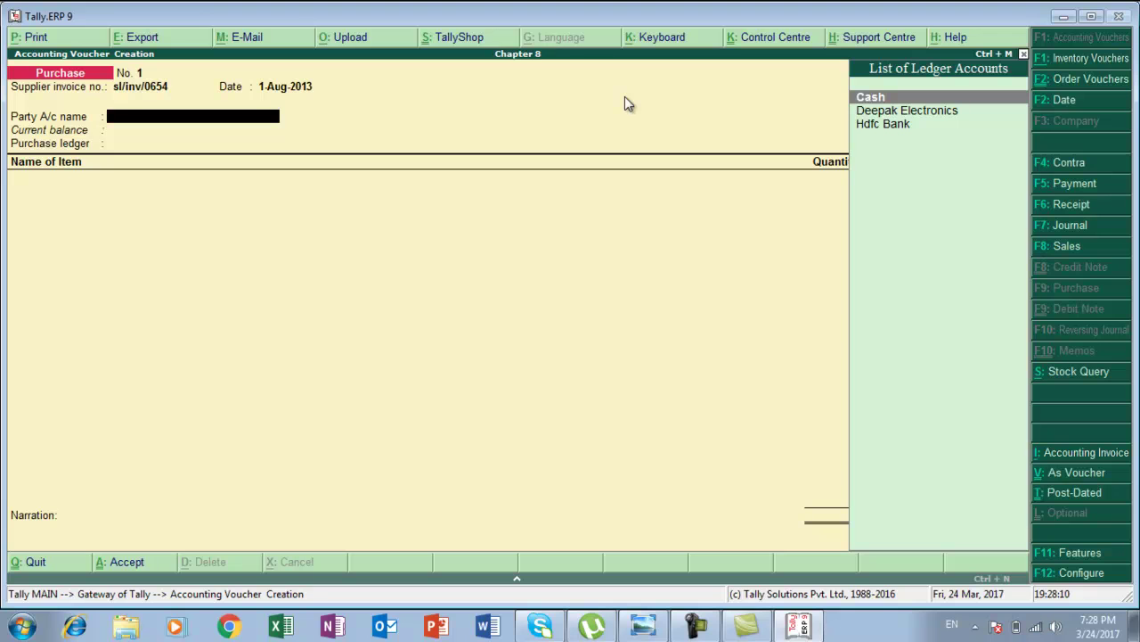
pyautogui.hotkey('alt', 'c')
pyautogui.write('Sony India')
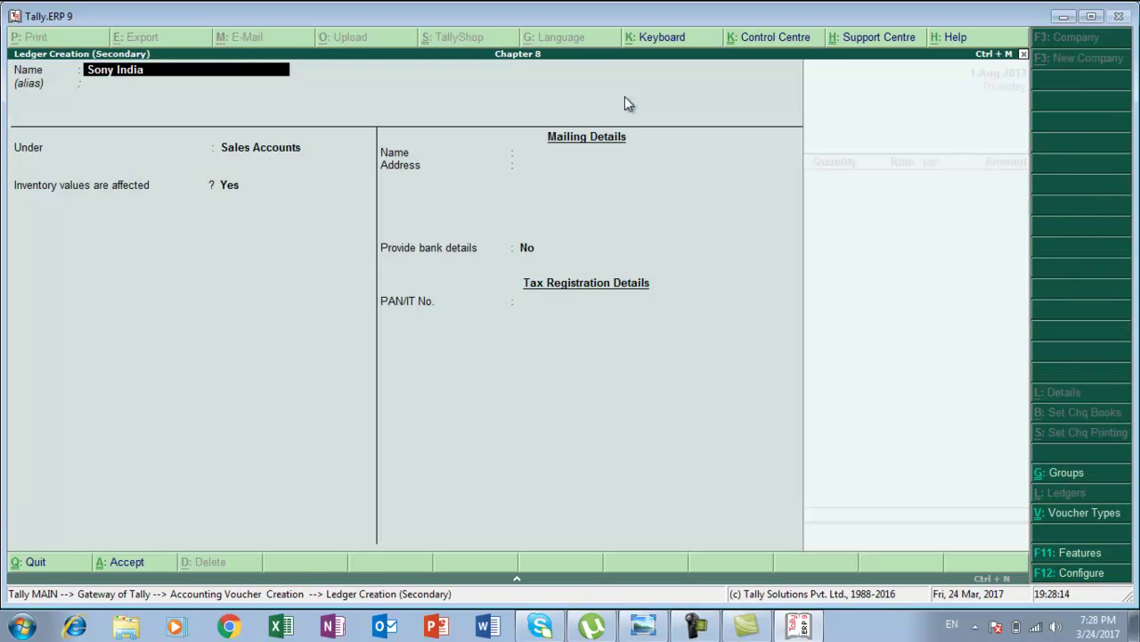
pyautogui.press('Return')
pyautogui.press('Return')
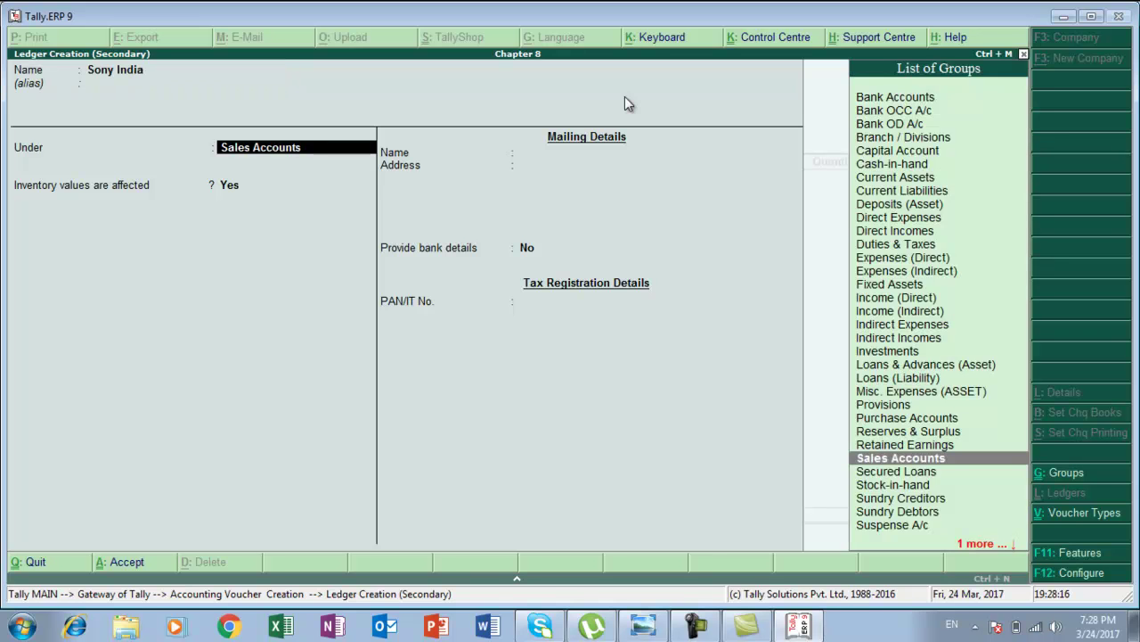
pyautogui.write('S')
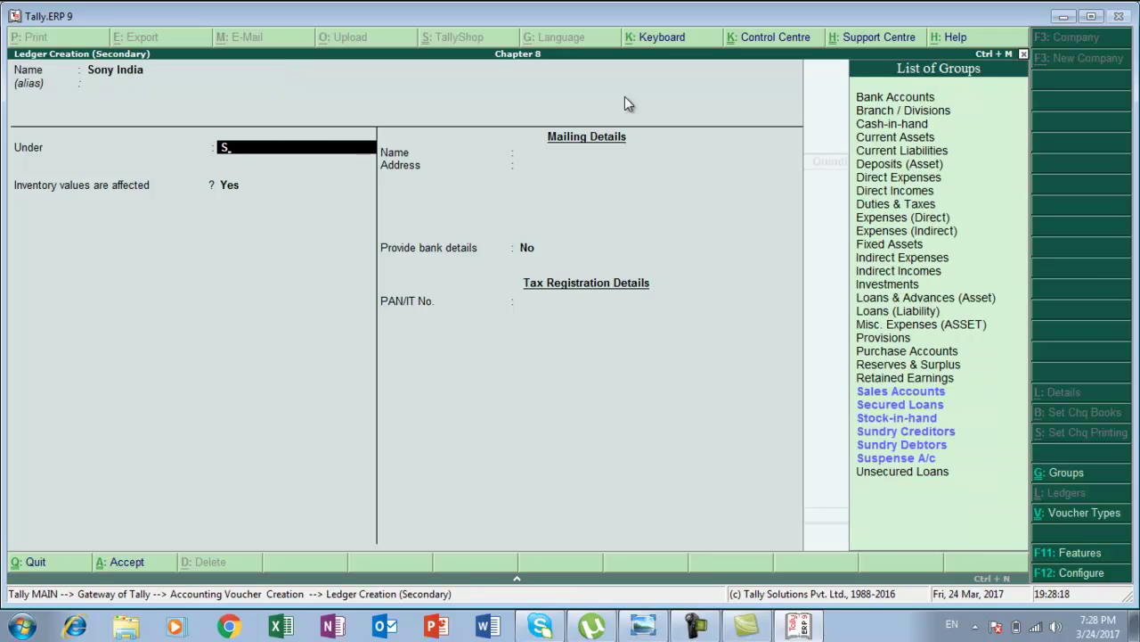
pyautogui.press('Down')
pyautogui.press('Down')
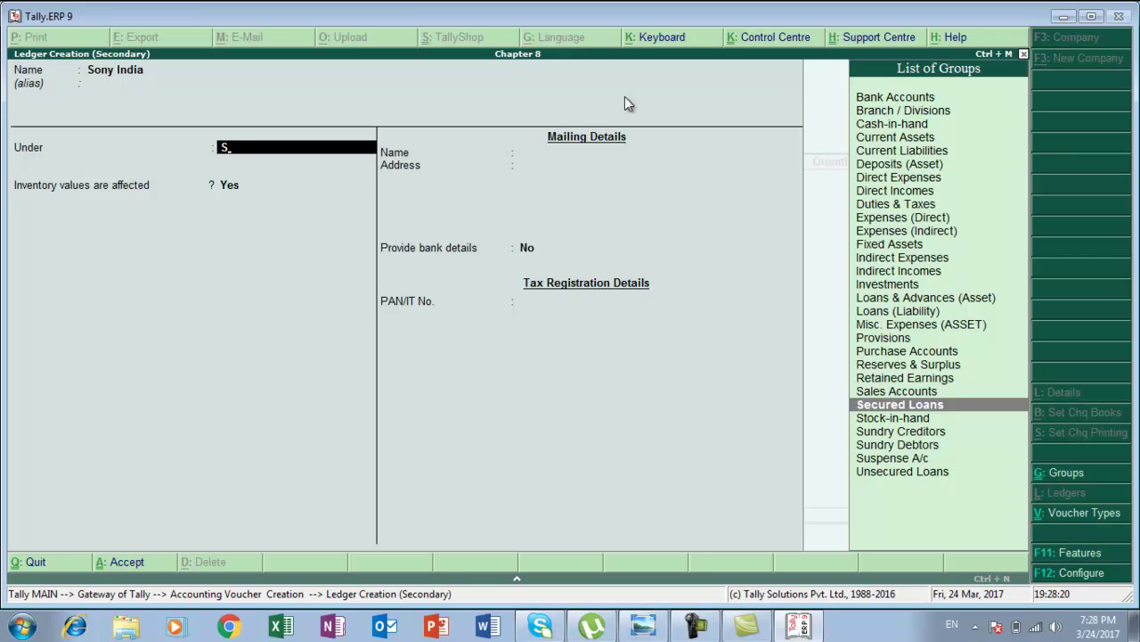
pyautogui.press('Down')
pyautogui.press('Down')
pyautogui.press('Return')
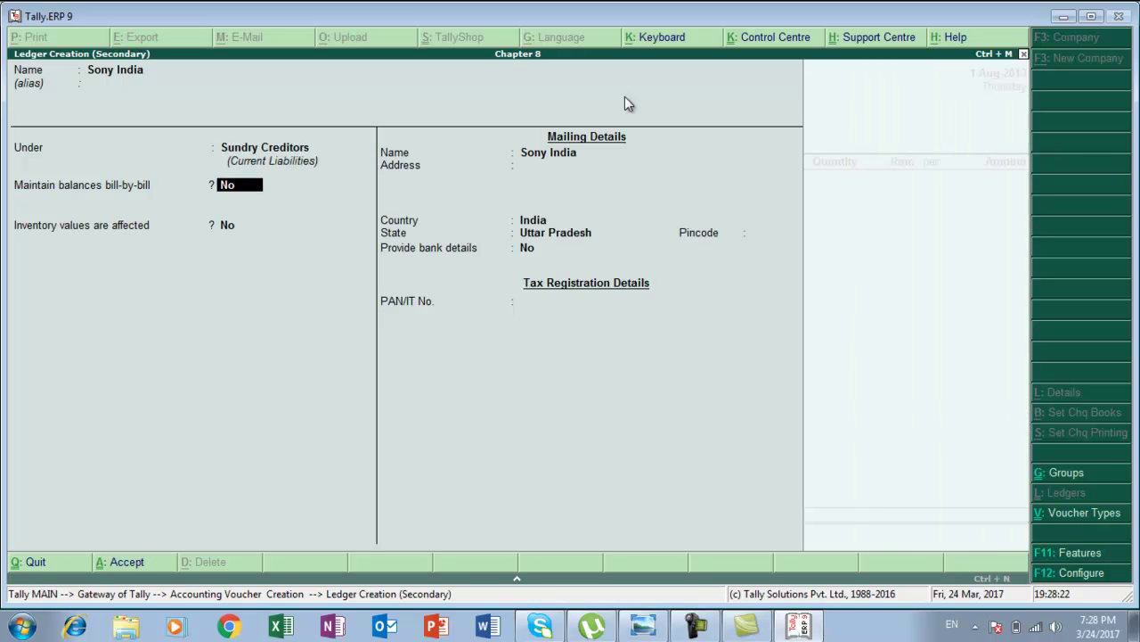
# Maintain the Sony India ledger's balances bill-by-bill, keep its remaining defaults, and save it as the voucher's party.
pyautogui.write('y')
pyautogui.press('Return')
pyautogui.press('Return')
pyautogui.press('Return')
pyautogui.press('Return')
pyautogui.press('Return')
pyautogui.press('Return')
pyautogui.press('Return')
pyautogui.press('Return')
pyautogui.press('Return')
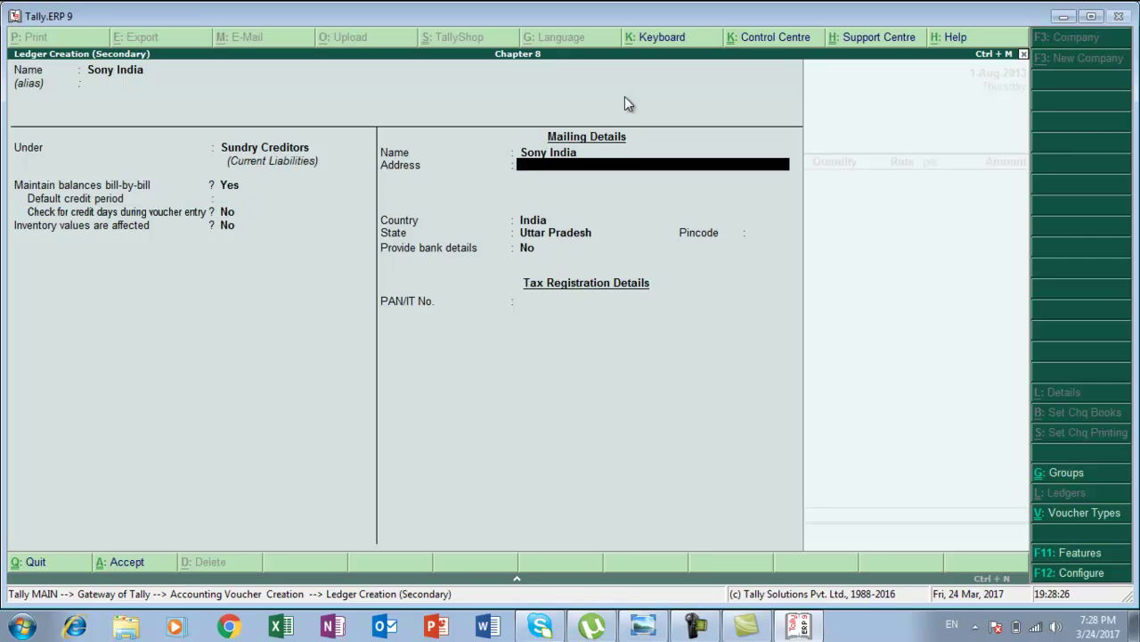
pyautogui.press('Return')
pyautogui.press('Return')
pyautogui.press('Return')
pyautogui.press('Return')
pyautogui.press('Return')
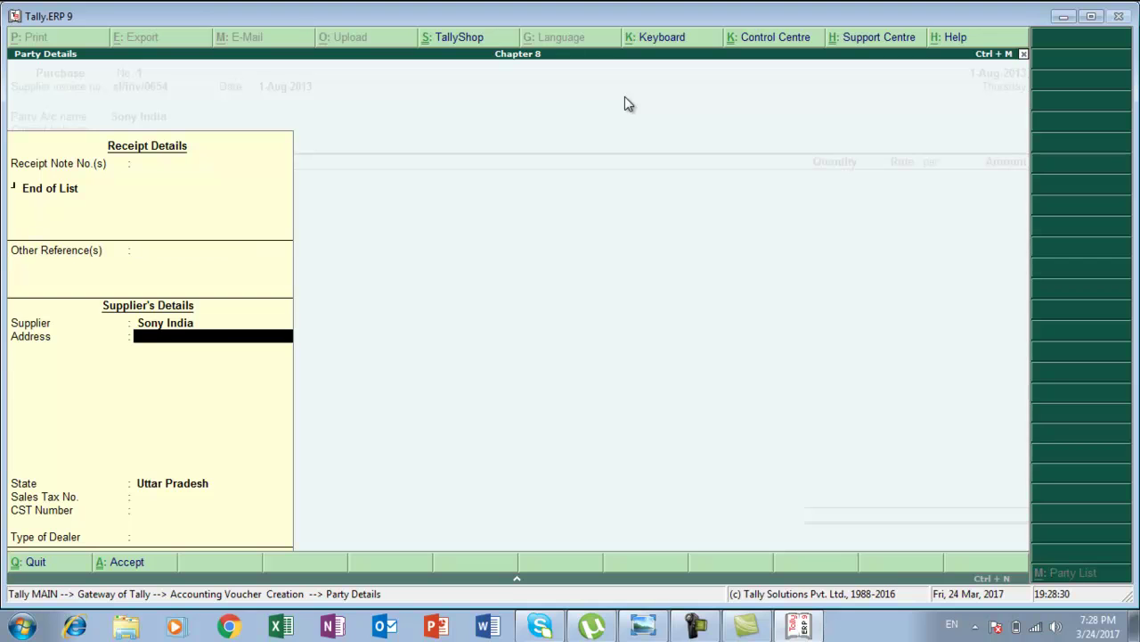
# Go back to the receipt note number in the party details, keep End of List, and accept the supplier's details.
pyautogui.press('BackSpace')
pyautogui.press('BackSpace')
pyautogui.press('BackSpace')
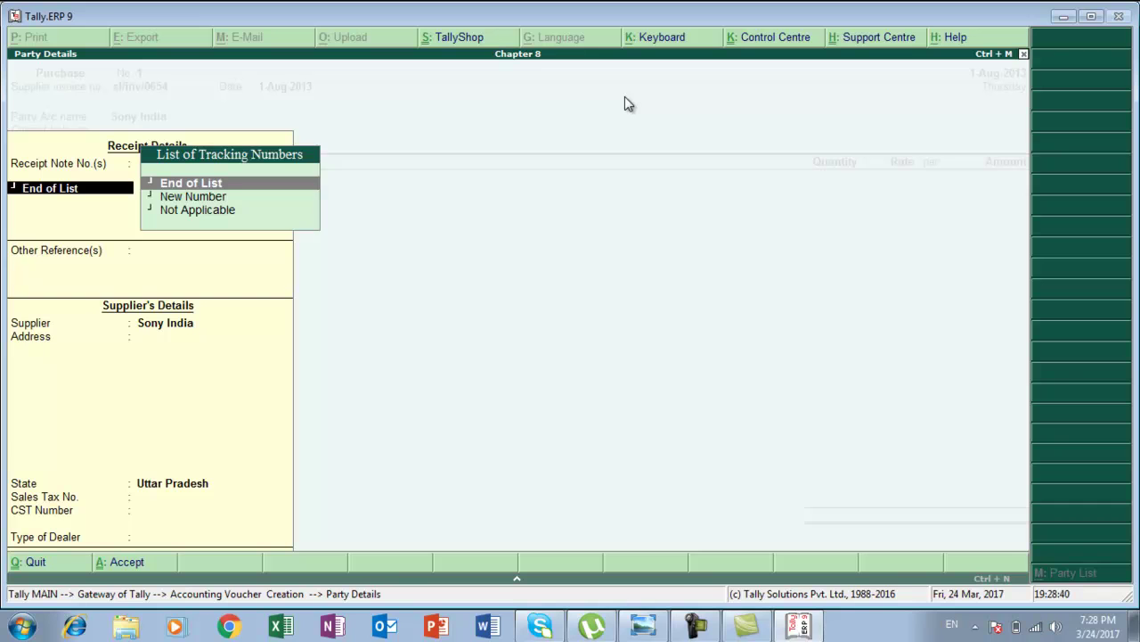
pyautogui.press('Return')
pyautogui.press('Return')
pyautogui.press('Return')
pyautogui.press('Return')
pyautogui.press('Return')
pyautogui.press('Return')
pyautogui.press('Return')
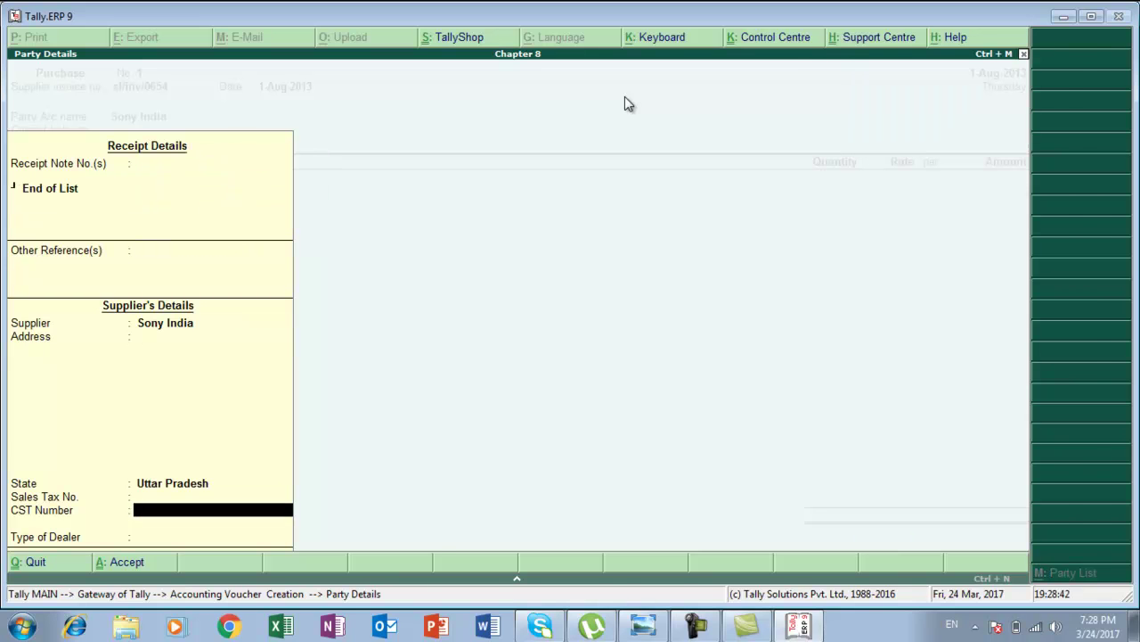
pyautogui.press('Return')
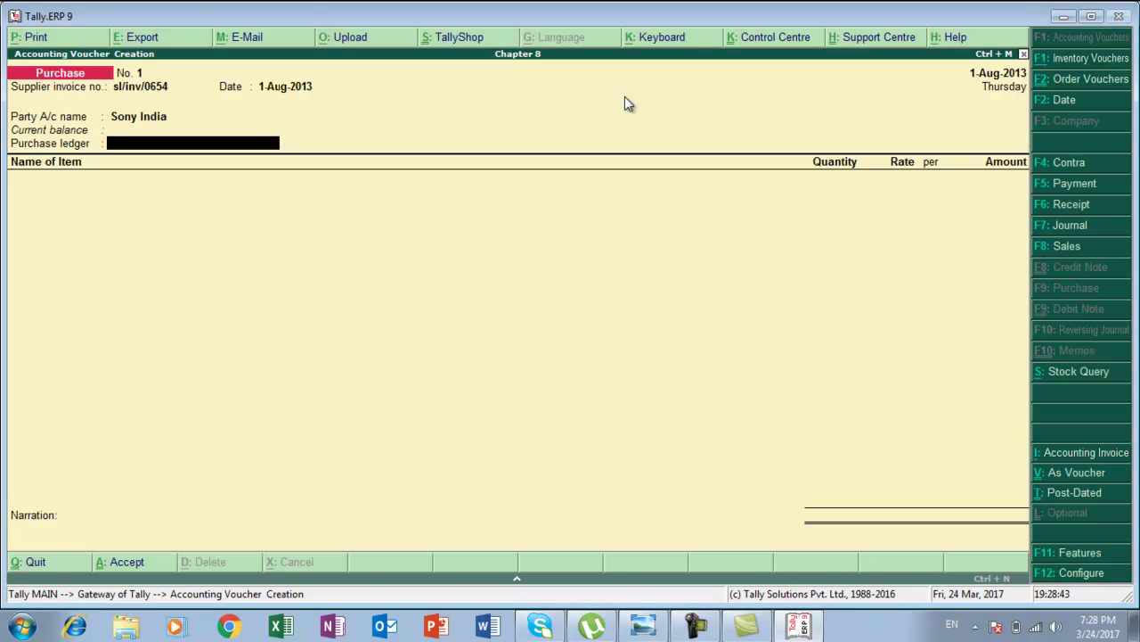
# Create a ledger named Purchase under Purchase Accounts with inventory values affected, and use it as the purchase ledger.
pyautogui.hotkey('alt', 'c')
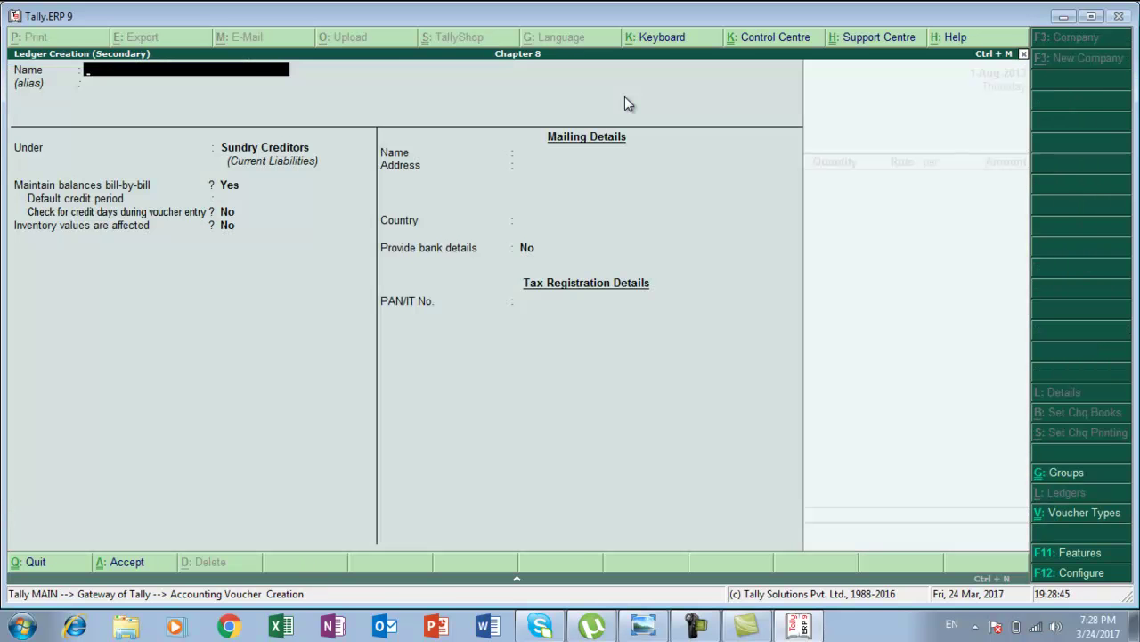
pyautogui.write('Purchase')
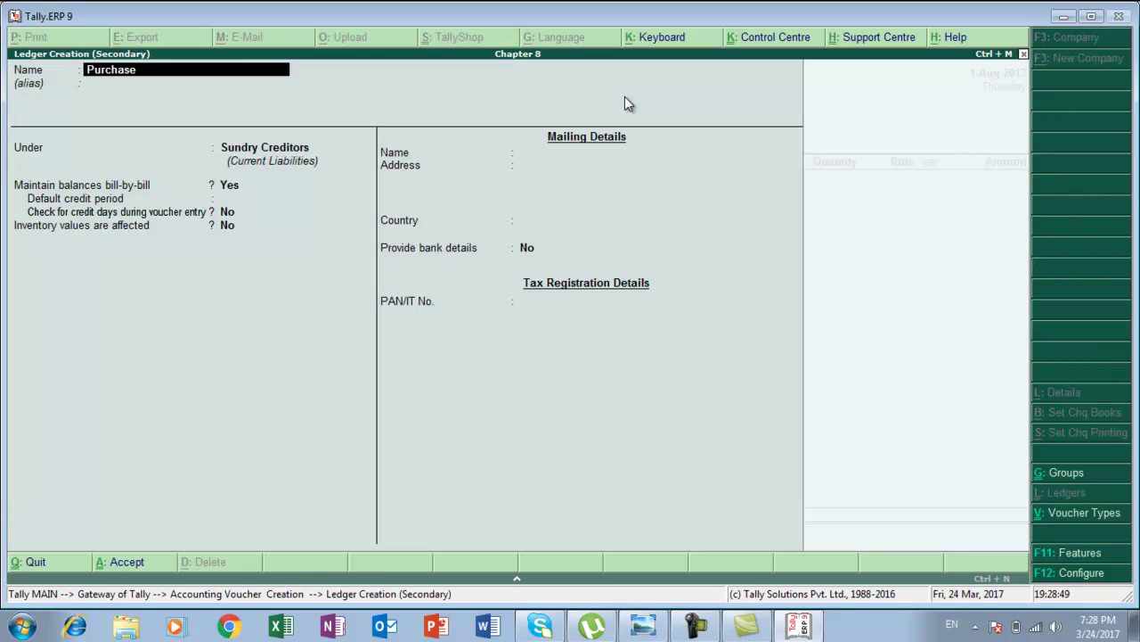
pyautogui.press('Return')
pyautogui.write('P')
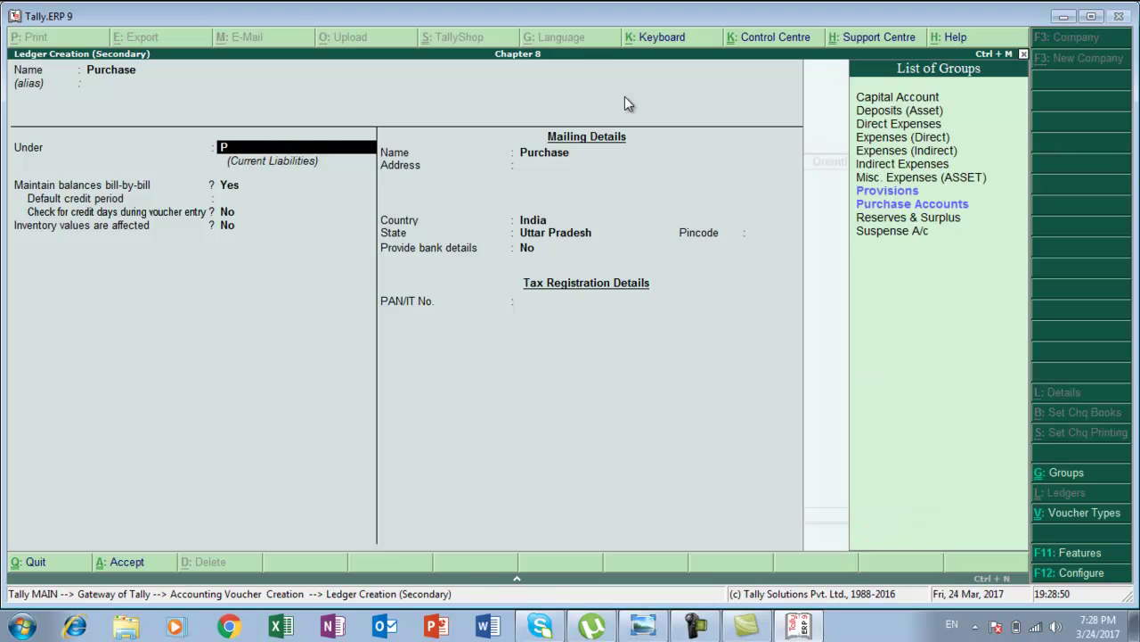
pyautogui.press('Down')
pyautogui.press('Return')
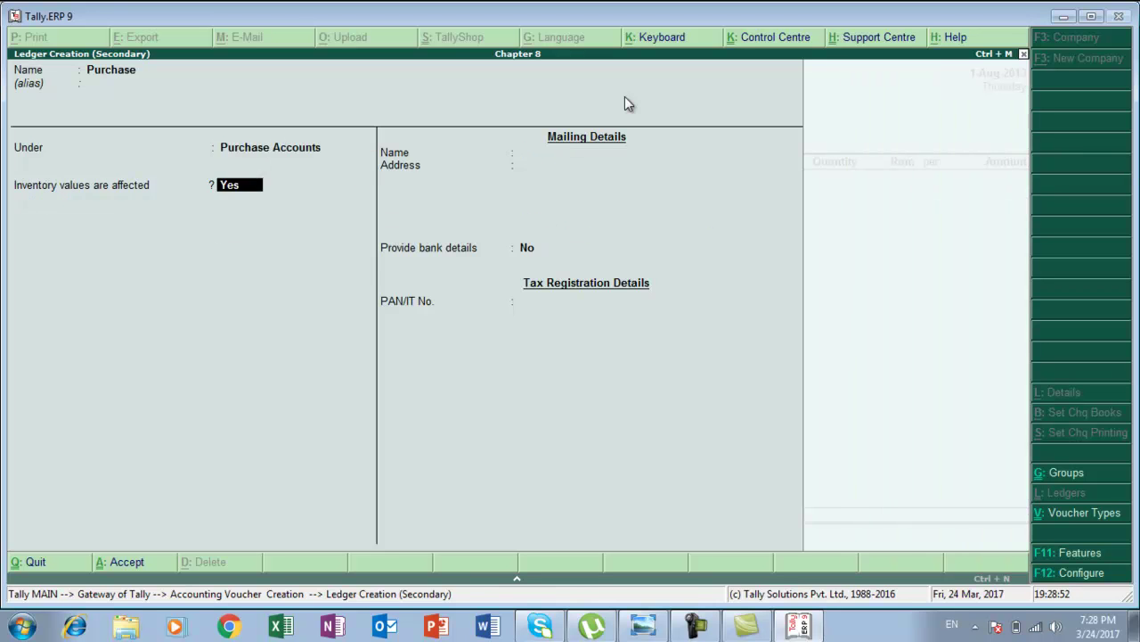
pyautogui.press('Return')
pyautogui.press('Return')
pyautogui.press('Return')
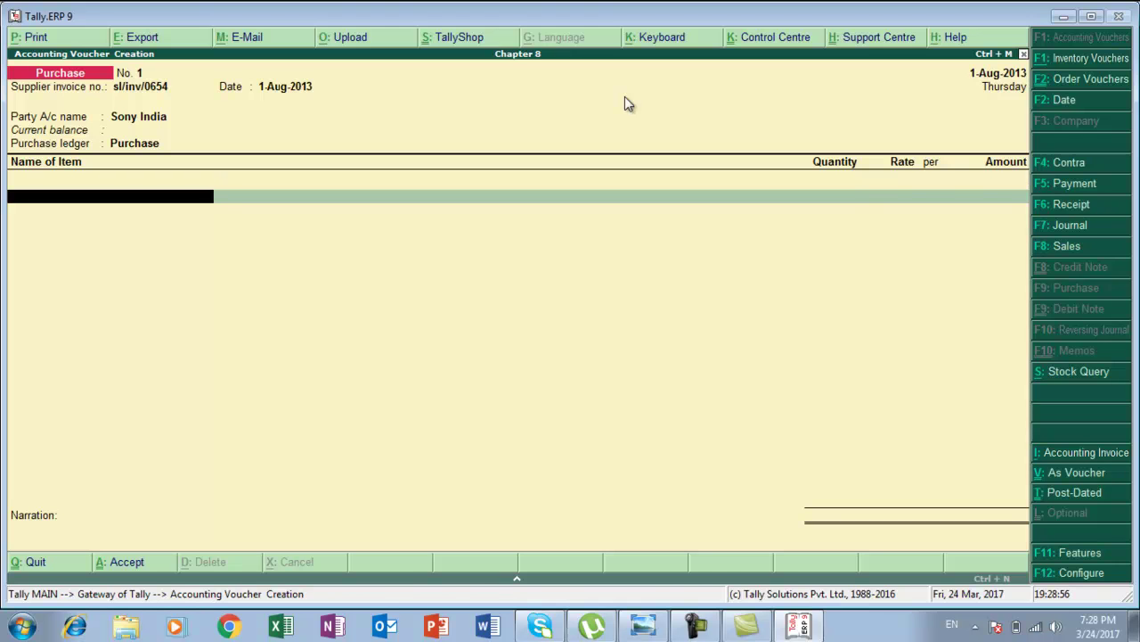
# Check the product table in the exercise photo, and turn on Maintain batch-wise details in Tally's inventory features.
pyautogui.hotkey('alt', 'Tab')
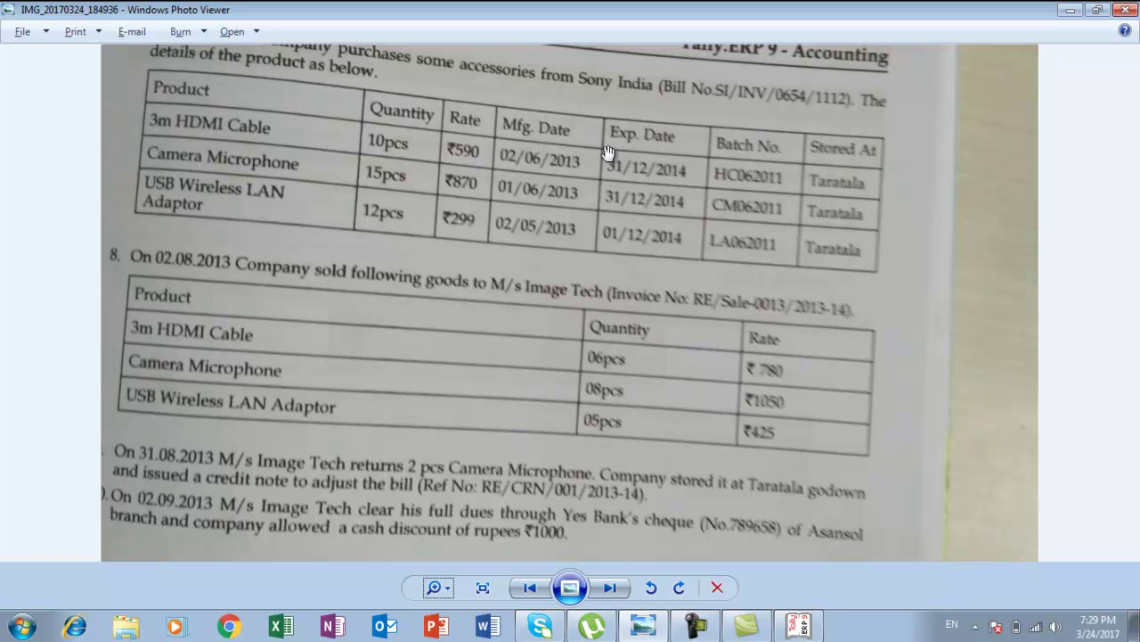
pyautogui.hotkey('alt', 'Tab')
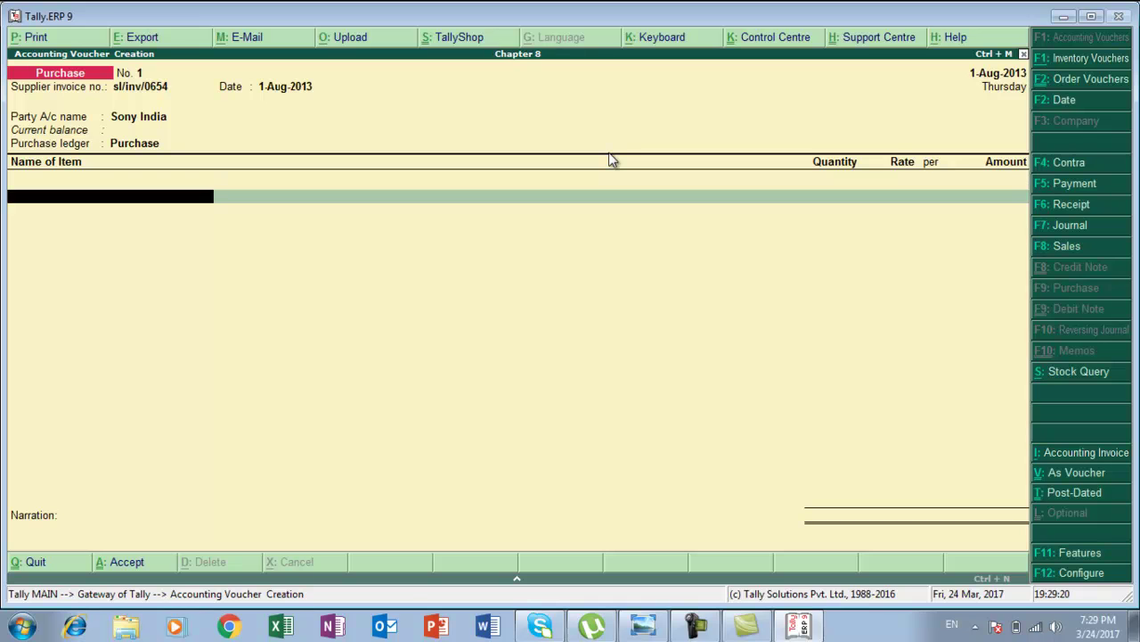
pyautogui.press('F11')
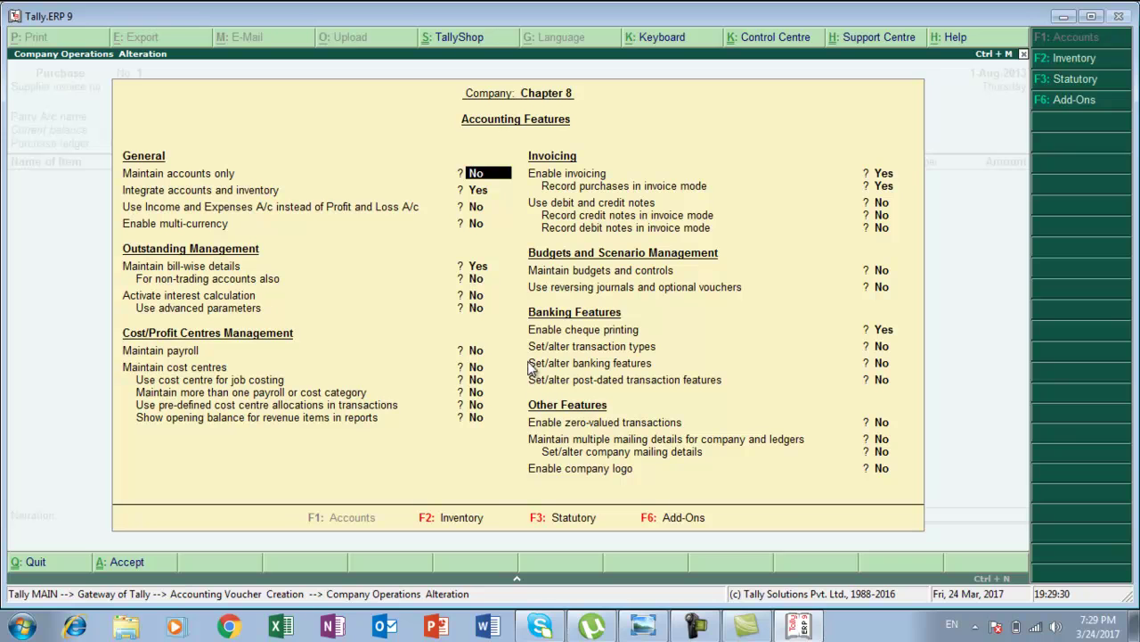
pyautogui.click(454, 519)
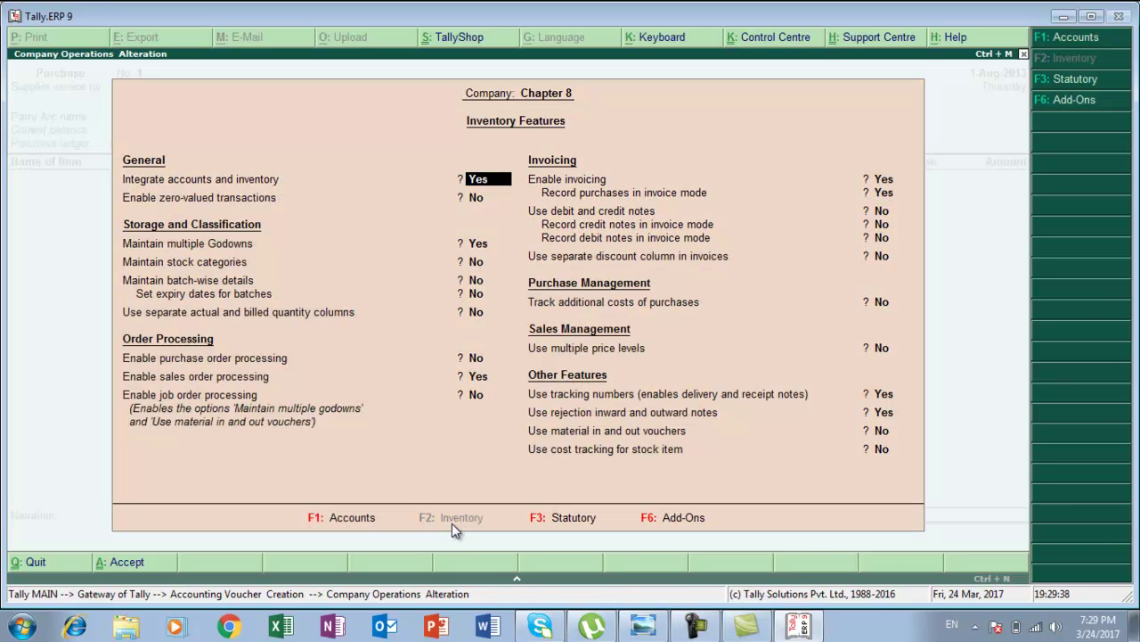
pyautogui.press('Return')
pyautogui.press('Return')
pyautogui.press('Return')
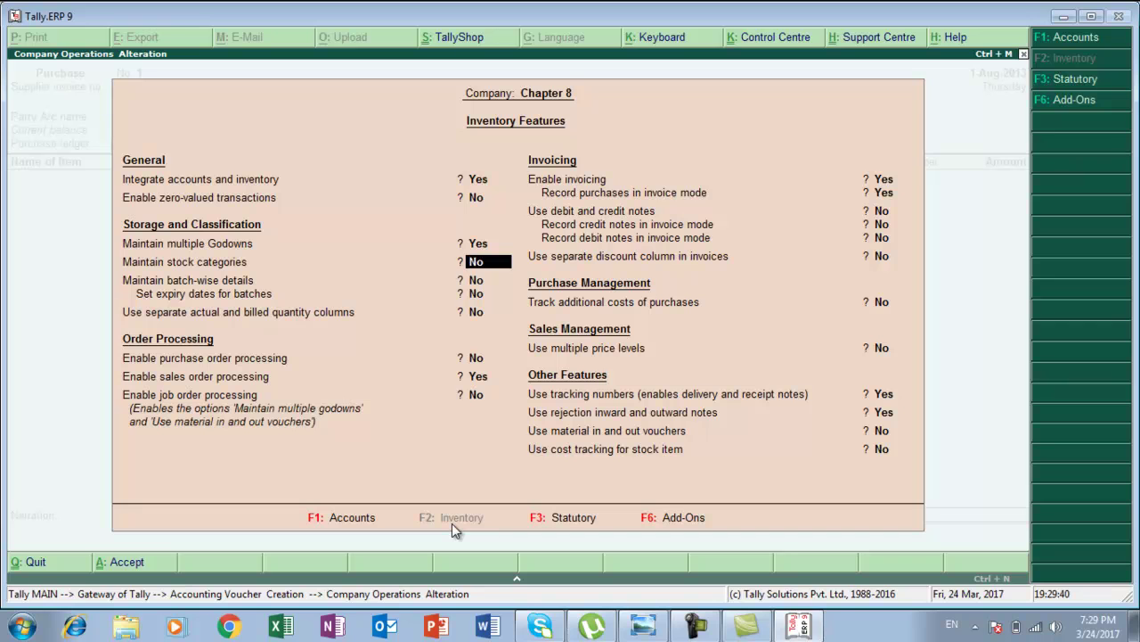
pyautogui.press('Return')
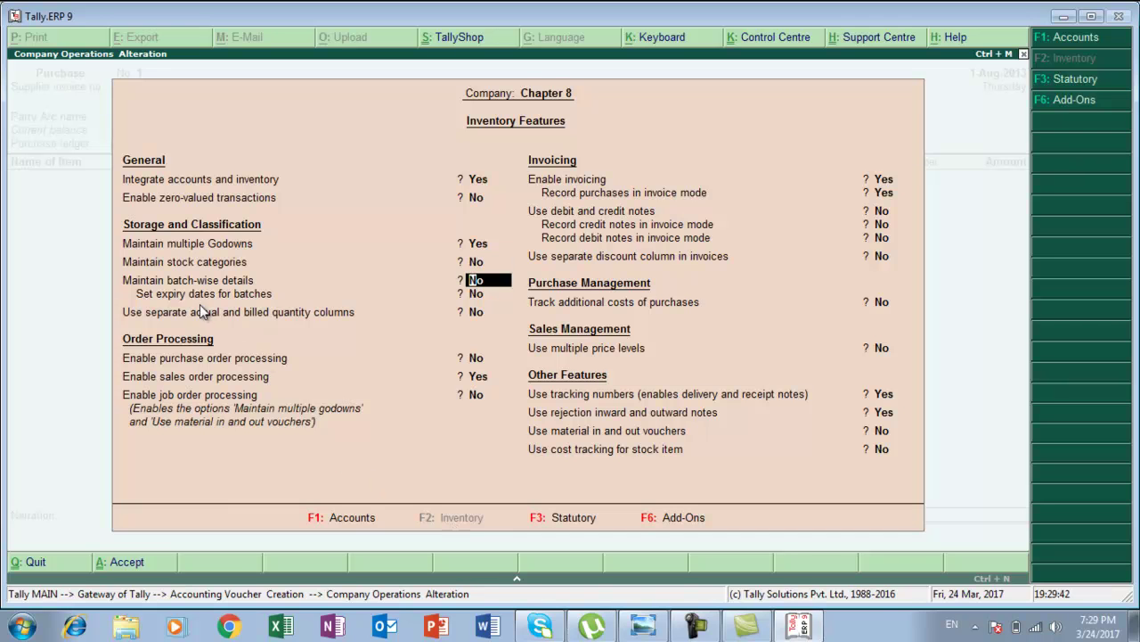
pyautogui.write('y')
pyautogui.press('Return')
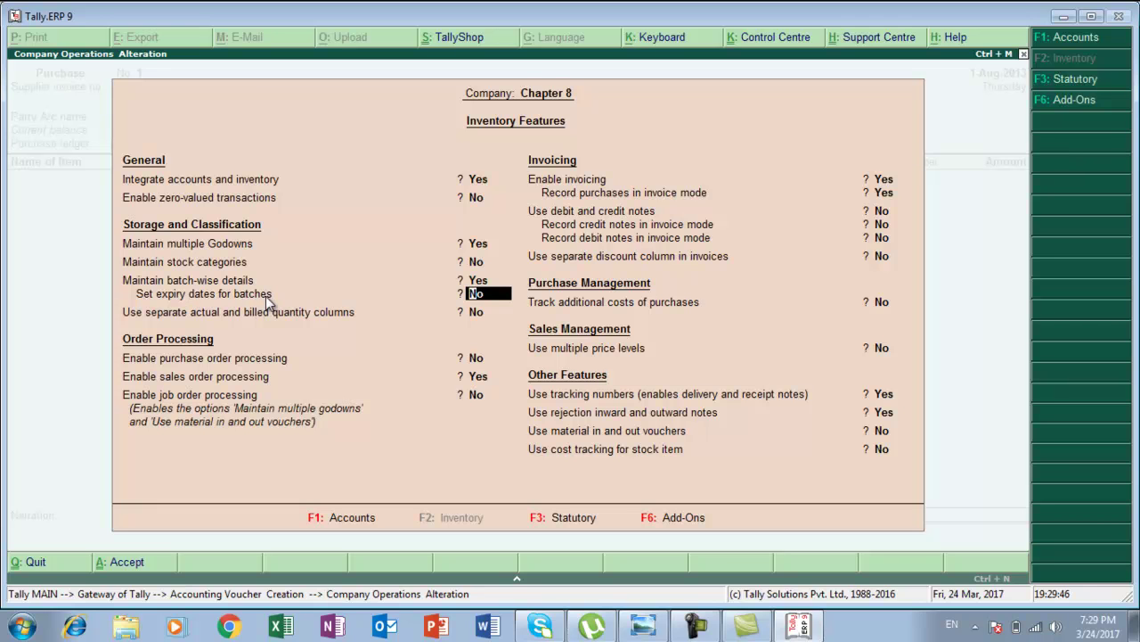
# Set expiry dates for batches to Yes, keep the other inventory features, and accept the company settings.
pyautogui.write('y')
pyautogui.press('Return')
pyautogui.press('Return')
pyautogui.press('Return')
pyautogui.press('Return')
pyautogui.press('Return')
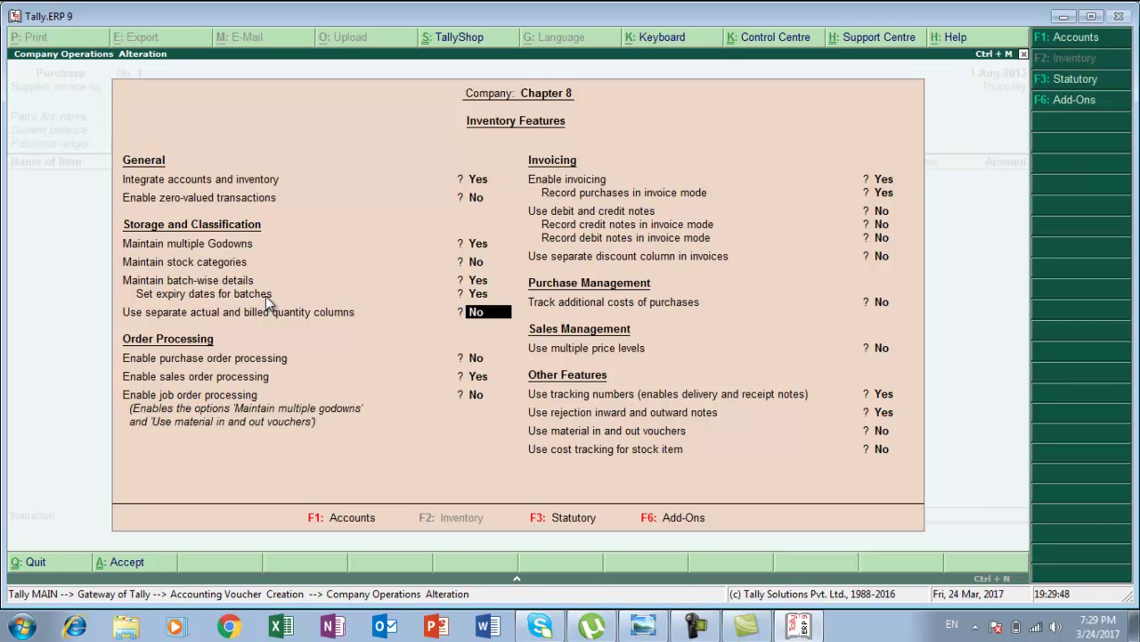
pyautogui.press('Return')
pyautogui.press('Return')
pyautogui.press('Return')
pyautogui.press('Return')
pyautogui.press('Return')
pyautogui.press('Return')
pyautogui.press('Return')
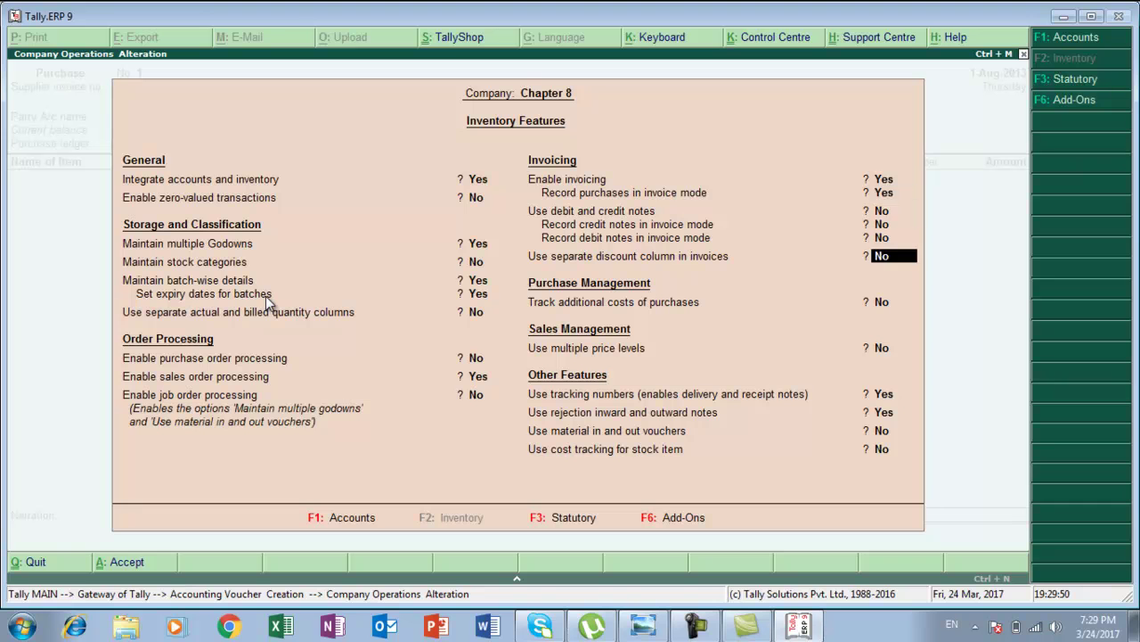
pyautogui.press('Return')
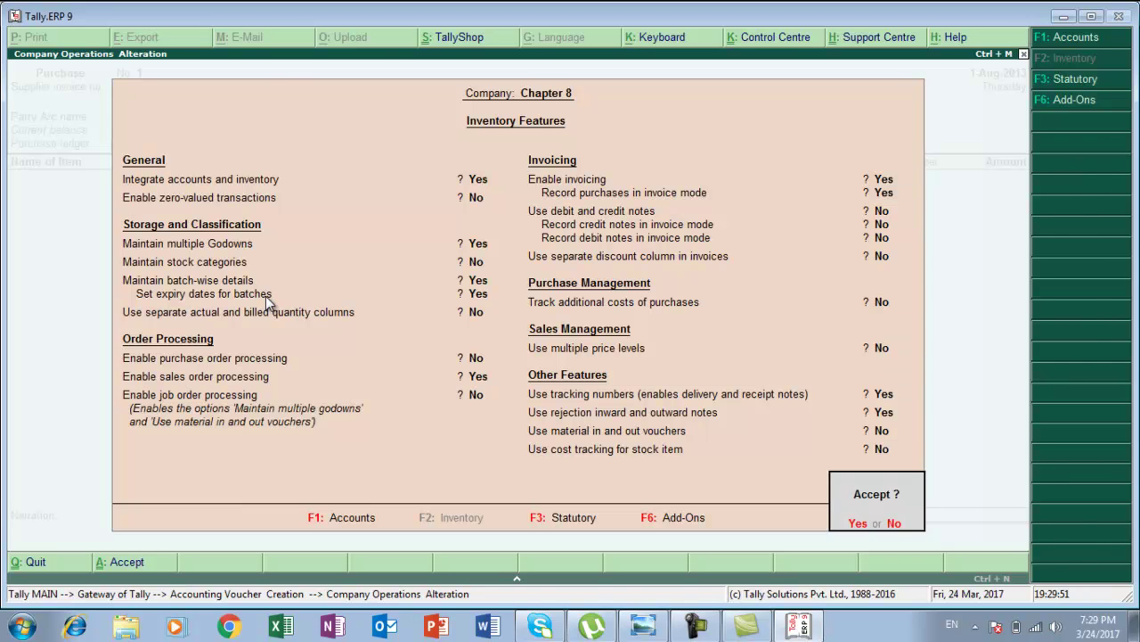
pyautogui.press('Return')
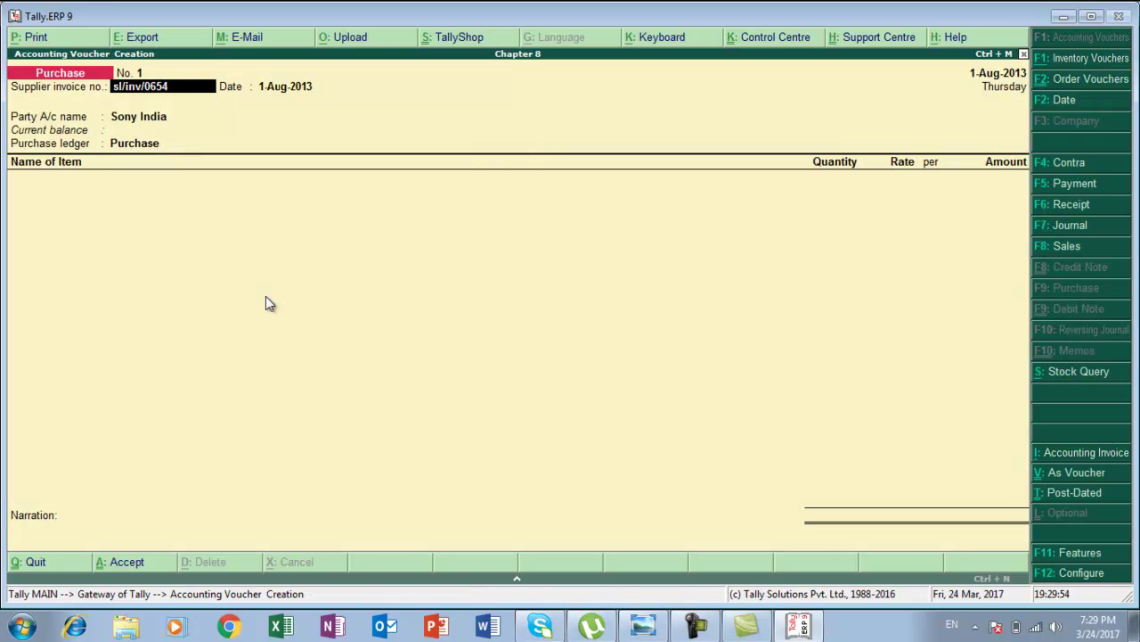
# Accept the invoice number, date, Sony India party details and Purchase ledger again to reach the voucher's first item line.
pyautogui.press('Return')
pyautogui.press('Return')
pyautogui.press('Return')
pyautogui.press('Return')
pyautogui.press('Return')
pyautogui.press('Return')
pyautogui.press('Return')
pyautogui.press('Return')
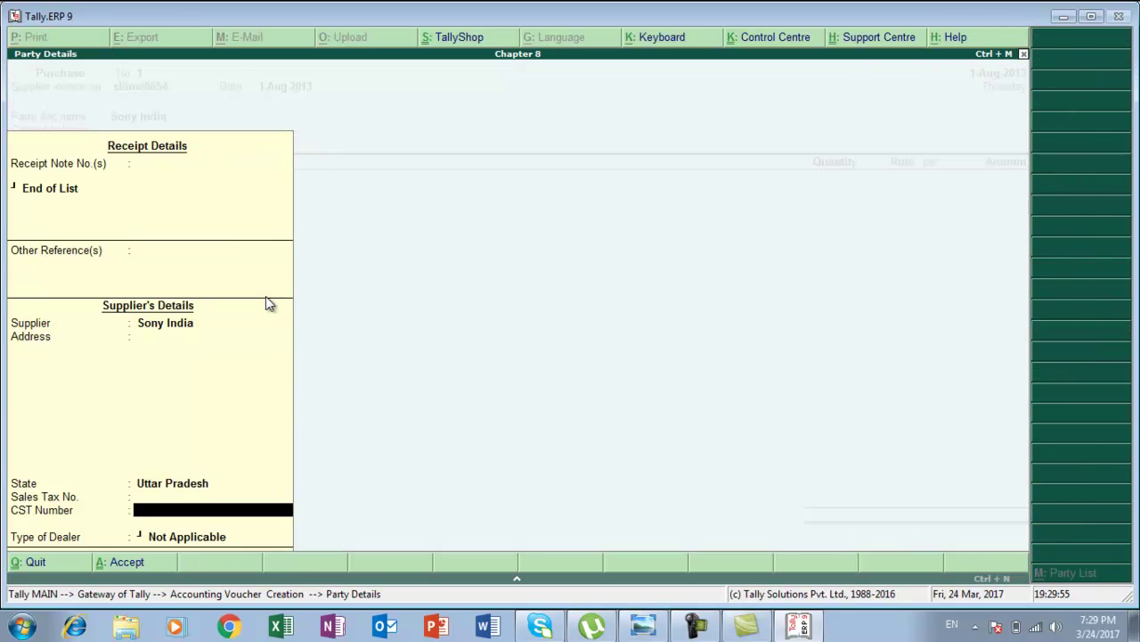
pyautogui.press('Return')
pyautogui.press('Return')
pyautogui.press('Return')
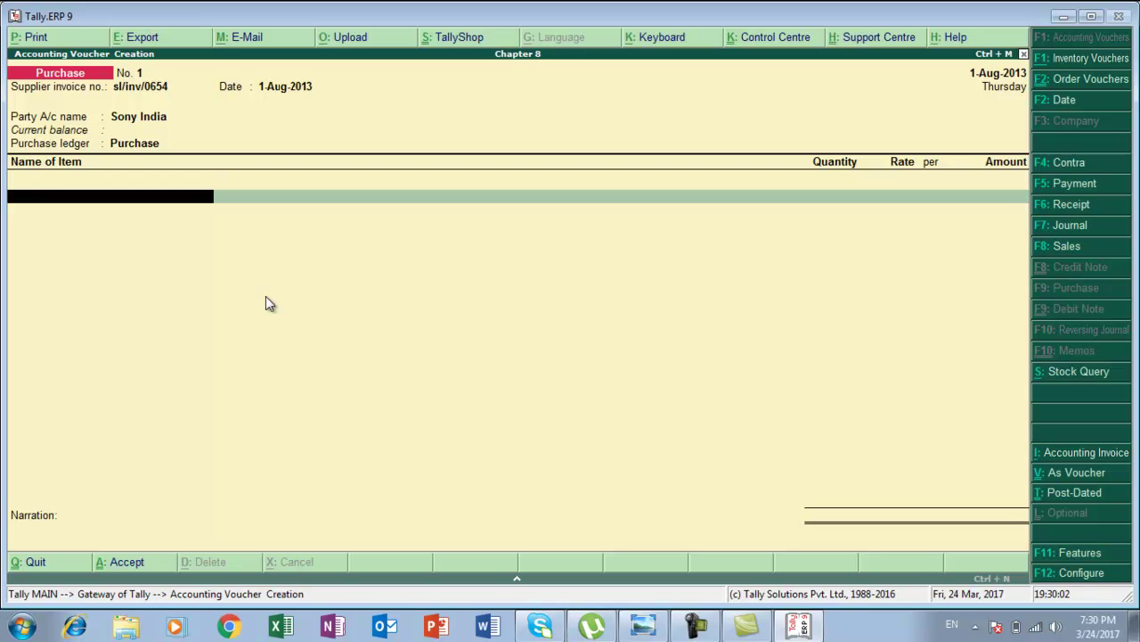
# Check the first product in the exercise photo, and start a new stock item in Tally named 3mhdmi Cable.
pyautogui.hotkey('alt', 'Tab')
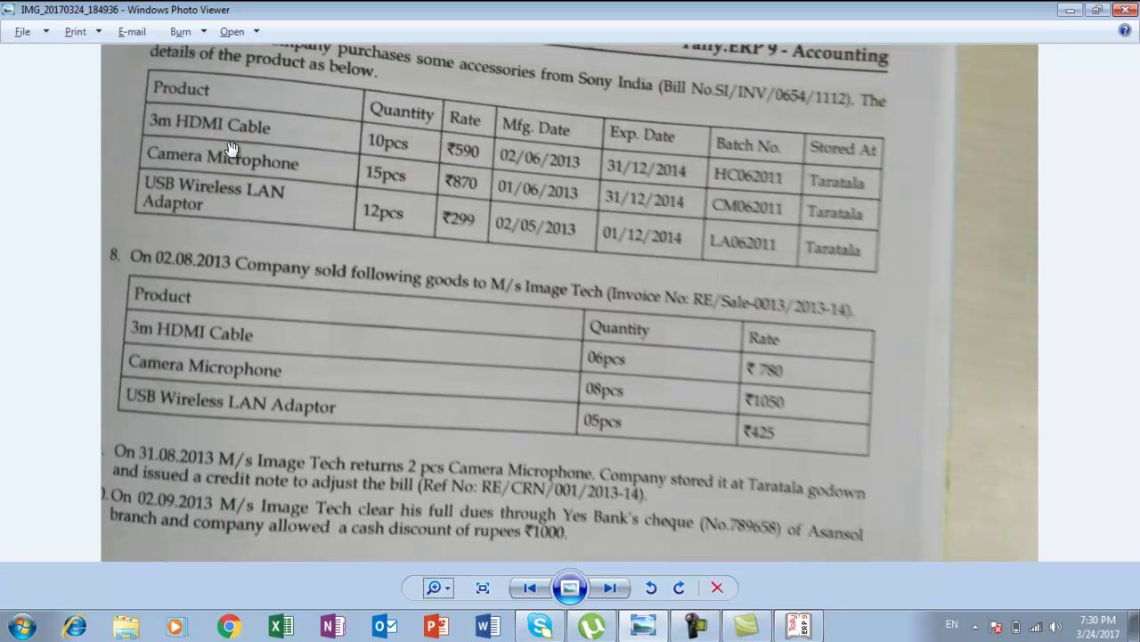
pyautogui.hotkey('alt', 'Tab')
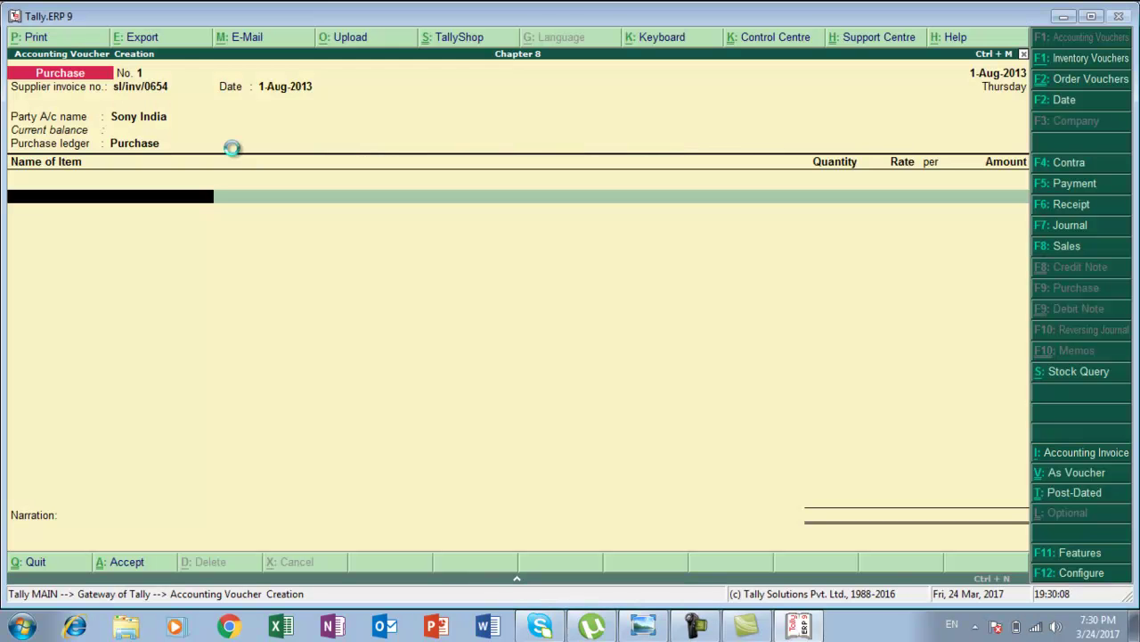
pyautogui.hotkey('alt', 'c')
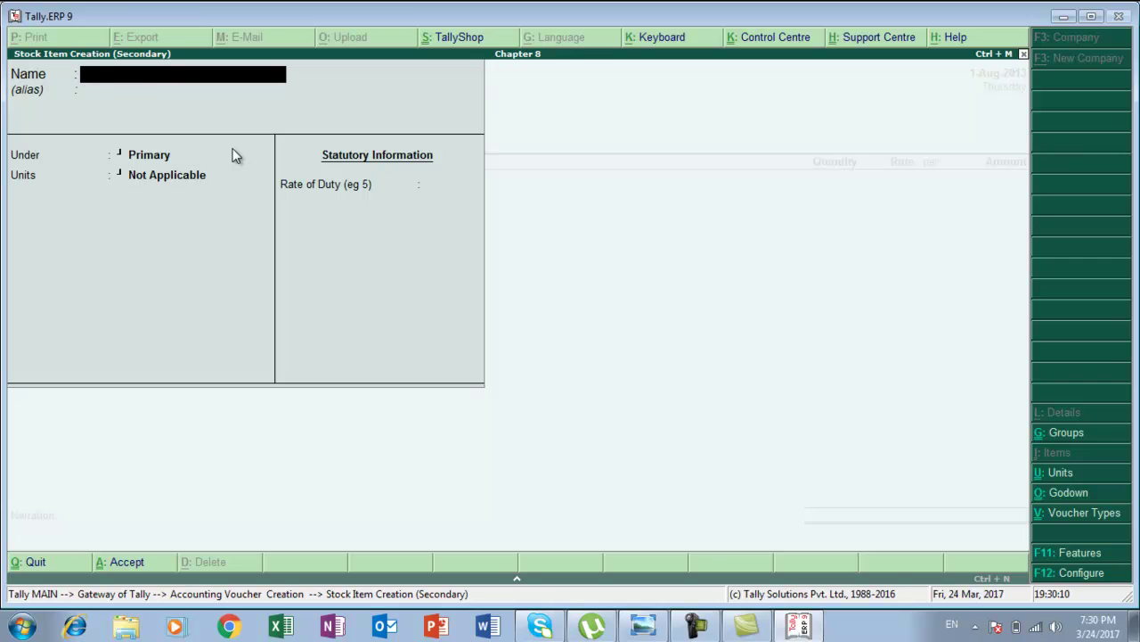
pyautogui.write('3mhdmi Cable')
pyautogui.press('Return')
pyautogui.press('Return')
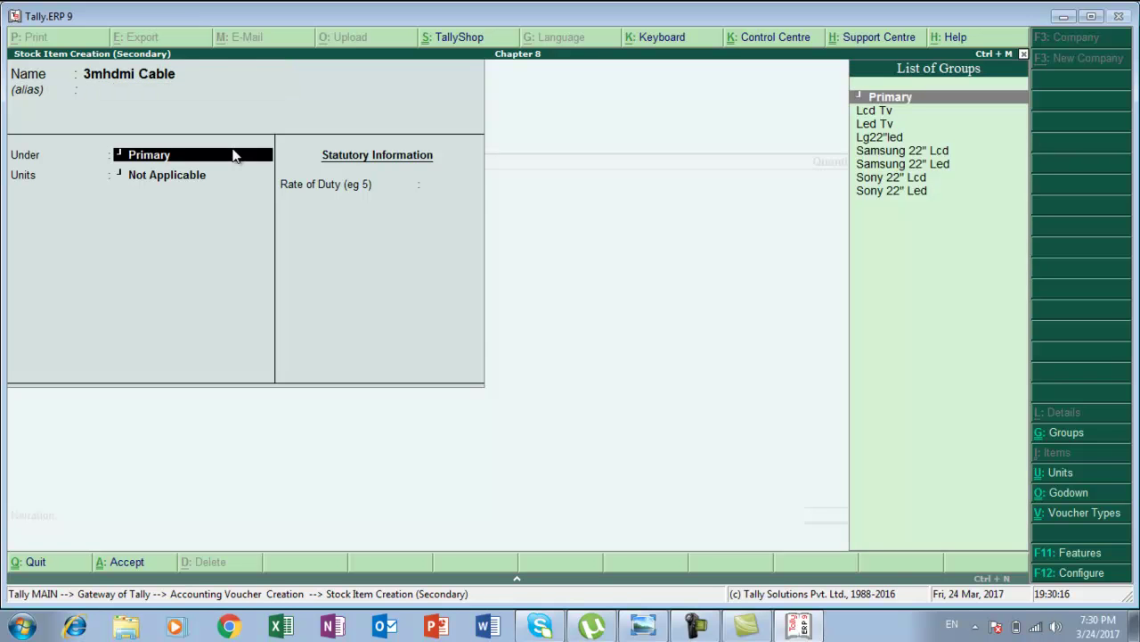
# Recheck the product in the exercise photo, keep the stock item under Primary, and set its units to pcs.
pyautogui.hotkey('alt', 'Tab')
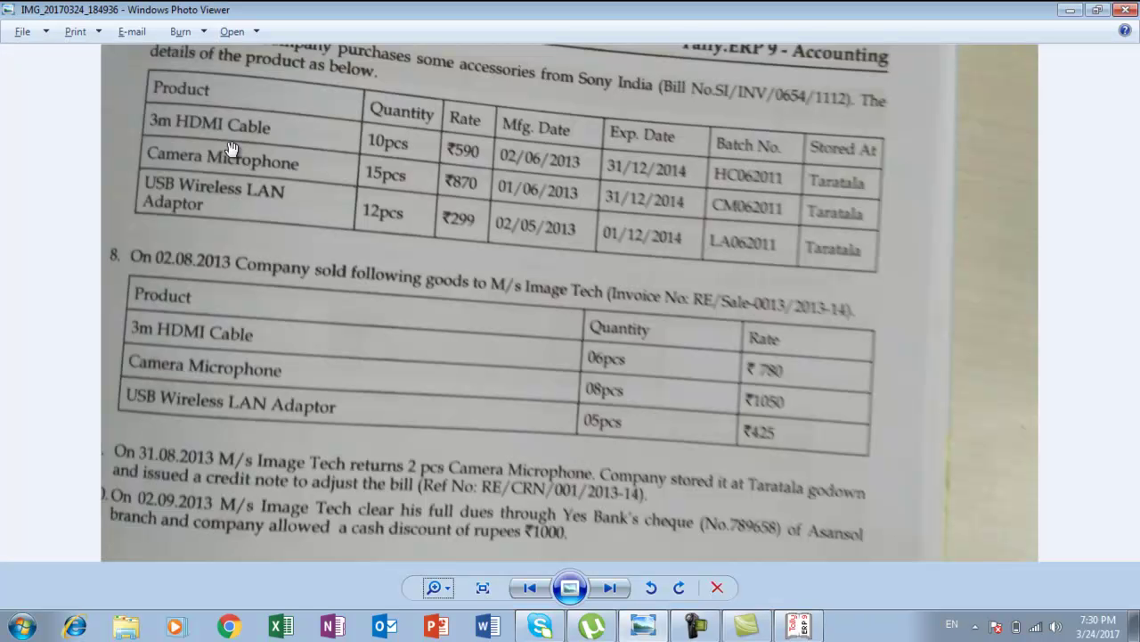
pyautogui.hotkey('alt', 'Tab')
pyautogui.press('Down')
pyautogui.press('Up')
pyautogui.press('Return')
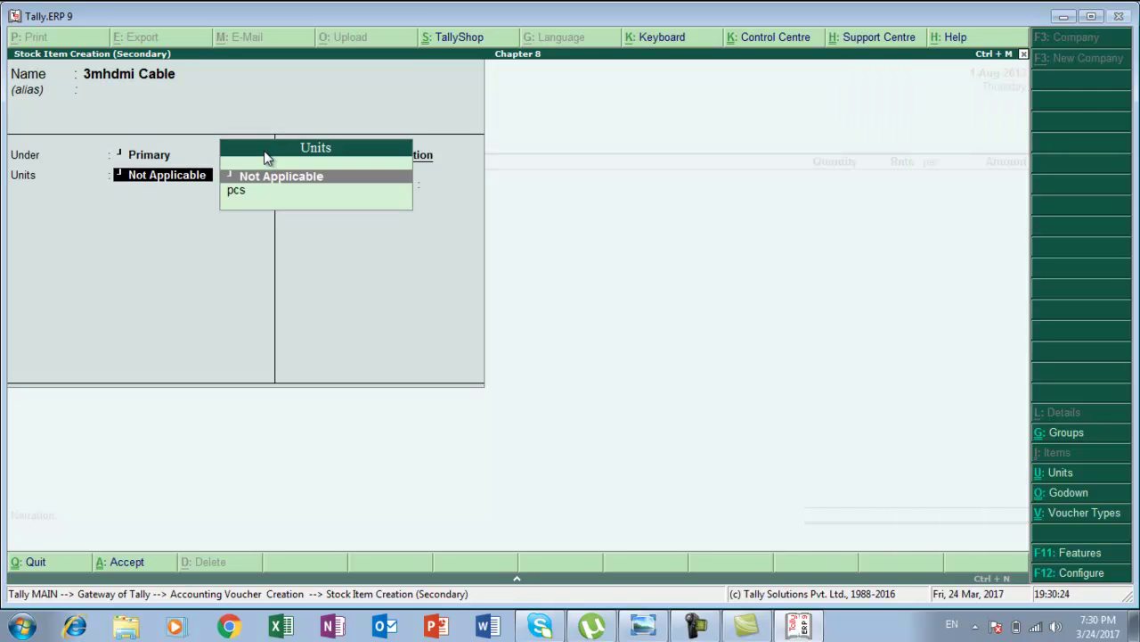
pyautogui.press('Down')
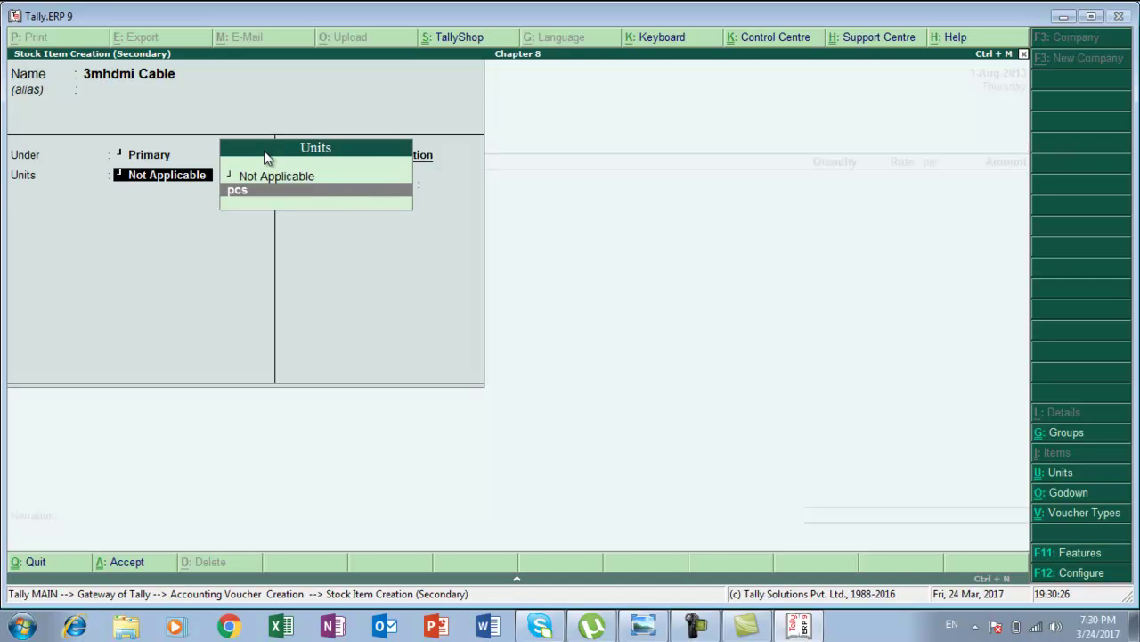
pyautogui.press('Return')
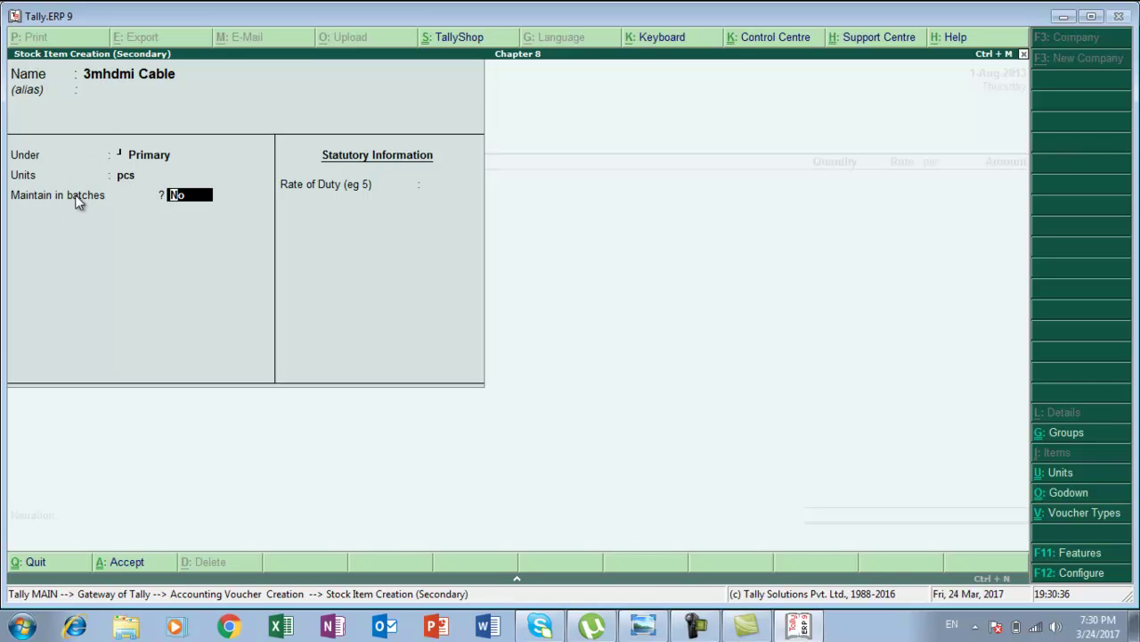
# Set batch maintenance, manufacturing date tracking and expiry dates to Yes for 3mhdmi Cable, and save it as the voucher's first item.
pyautogui.write('y')
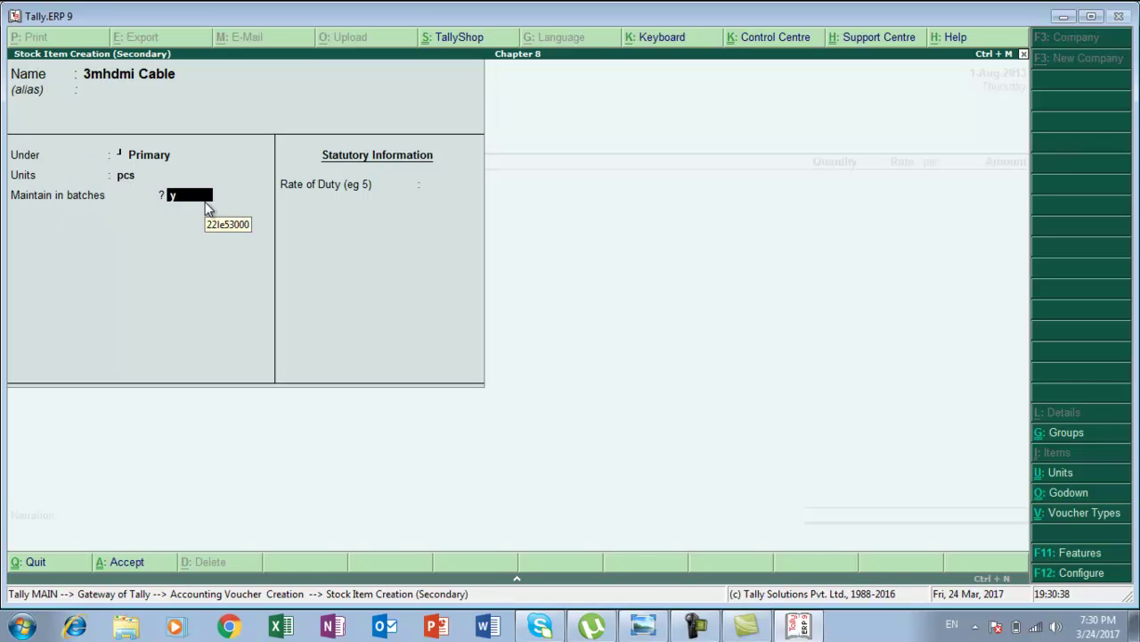
pyautogui.press('Return')
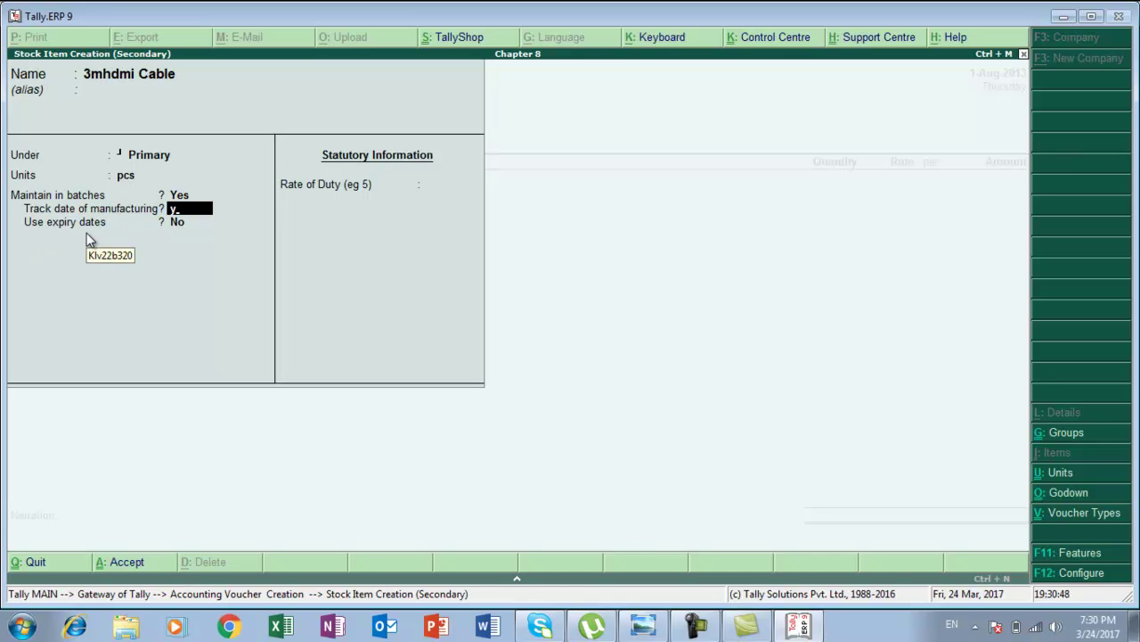
pyautogui.write('yy')
pyautogui.press('Return')
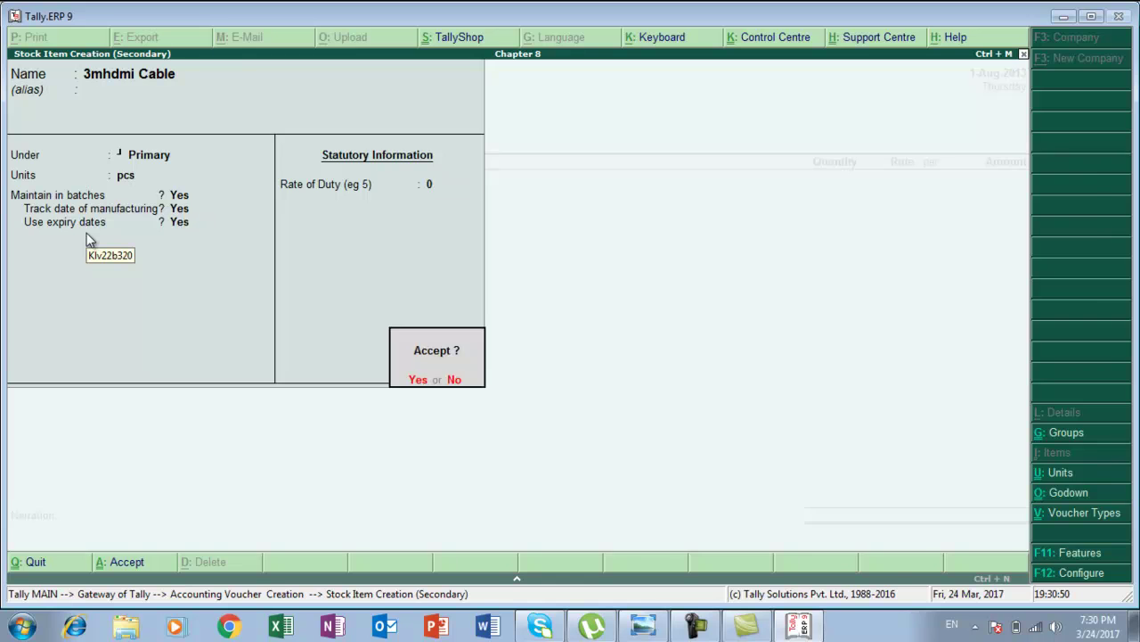
pyautogui.press('Return')
pyautogui.press('Return')
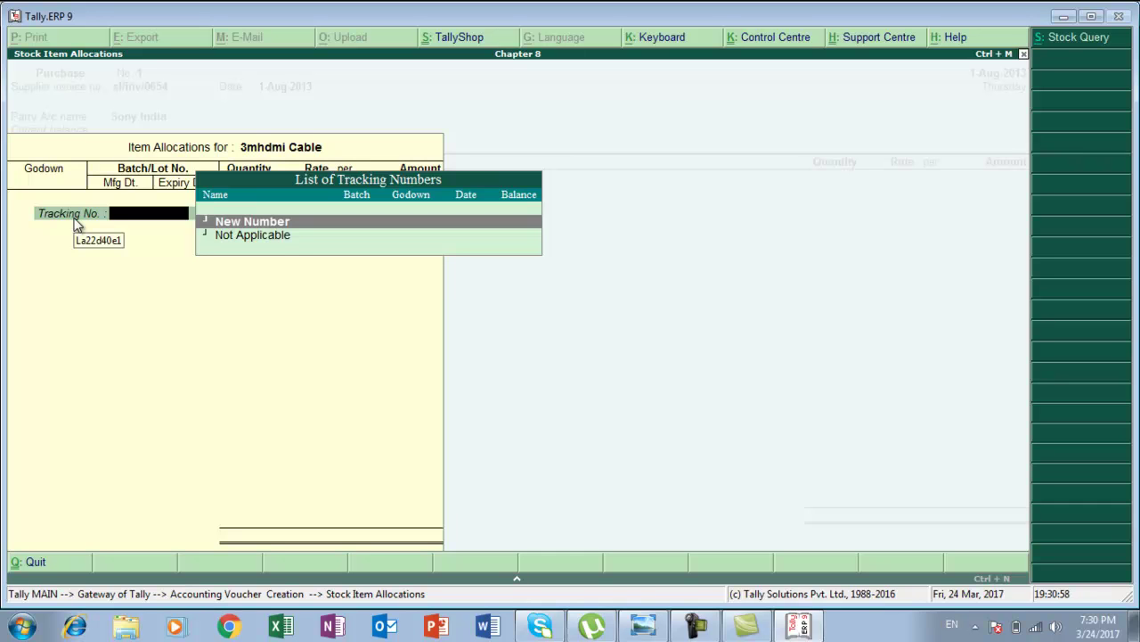
# Set the cable's tracking number to Not Applicable and, after checking the storage place in the photo, allocate it to the Taratala godown.
pyautogui.press('Down')
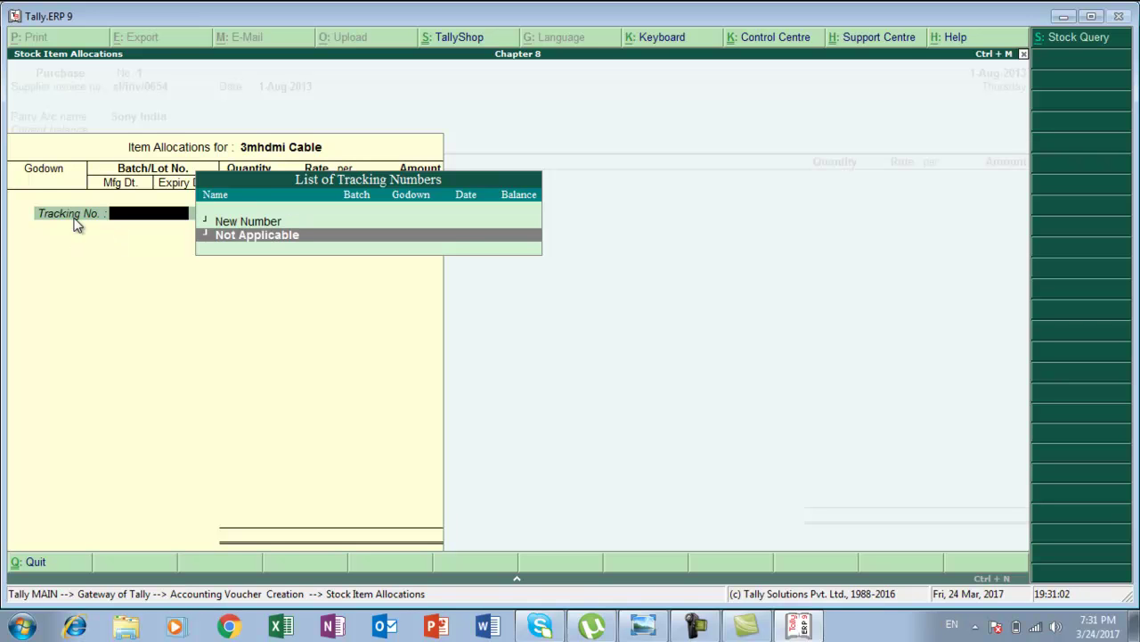
pyautogui.press('Return')
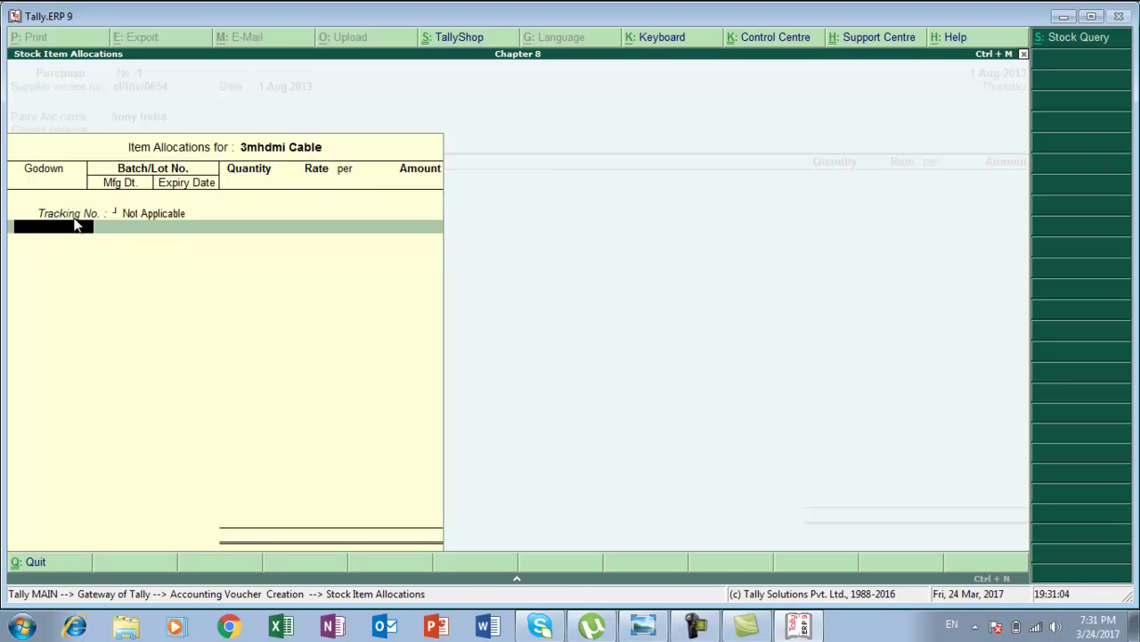
pyautogui.hotkey('alt', 'Tab')
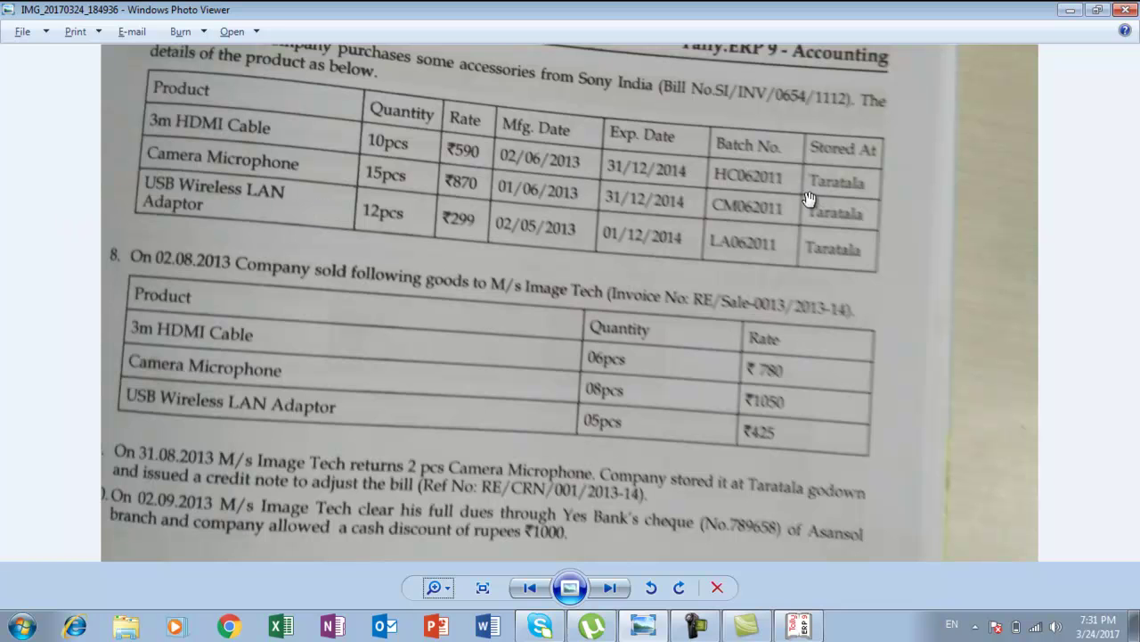
pyautogui.hotkey('alt', 'Tab')
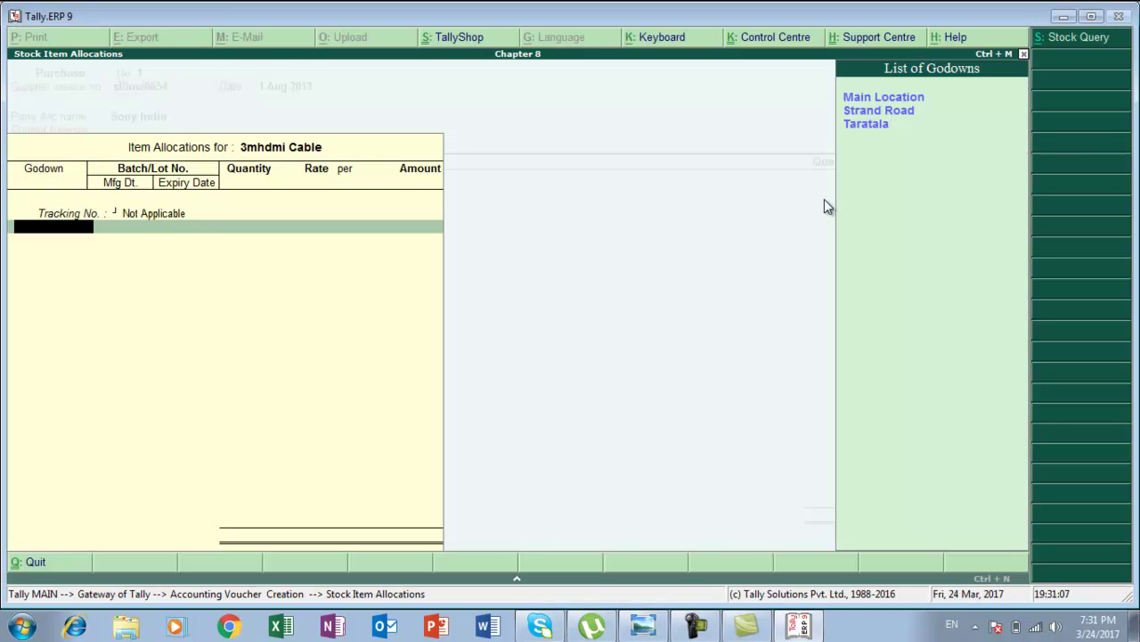
pyautogui.press('Down')
pyautogui.press('Down')
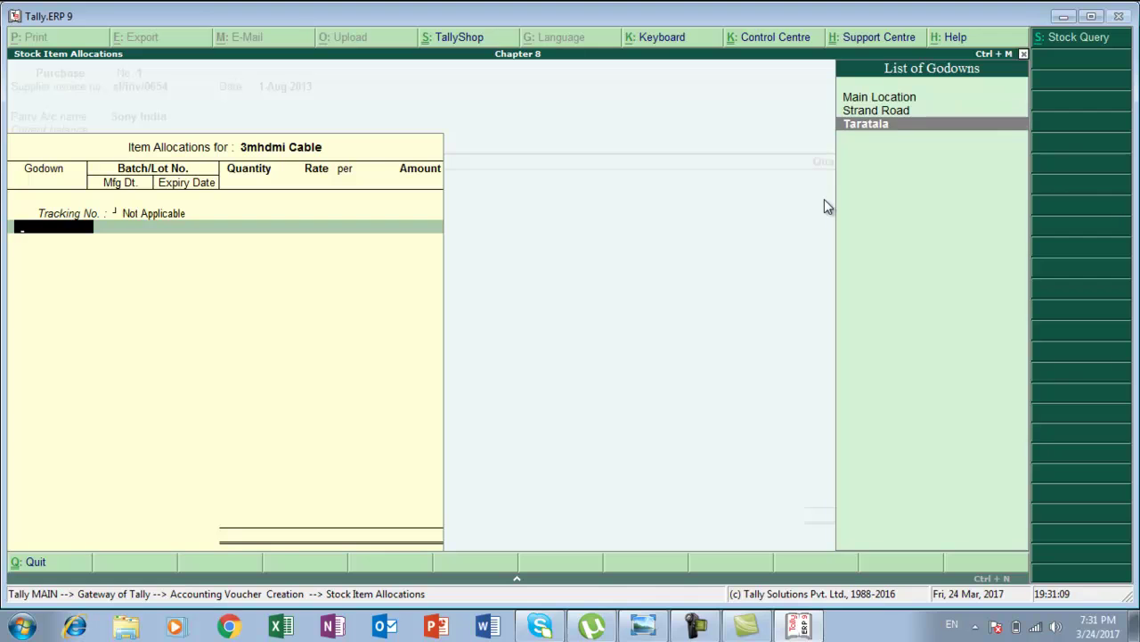
pyautogui.press('Return')
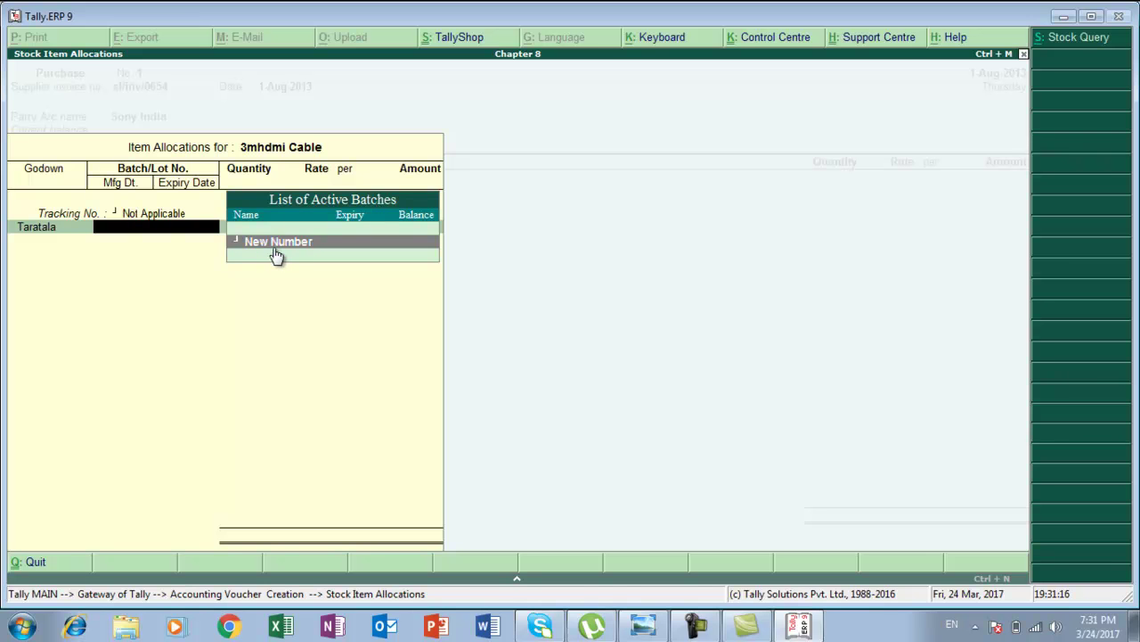
# Look up the cable's batch number in the exercise photo, and enter Hc062011 as a new batch.
pyautogui.press('Return')
pyautogui.hotkey('alt', 'Tab')
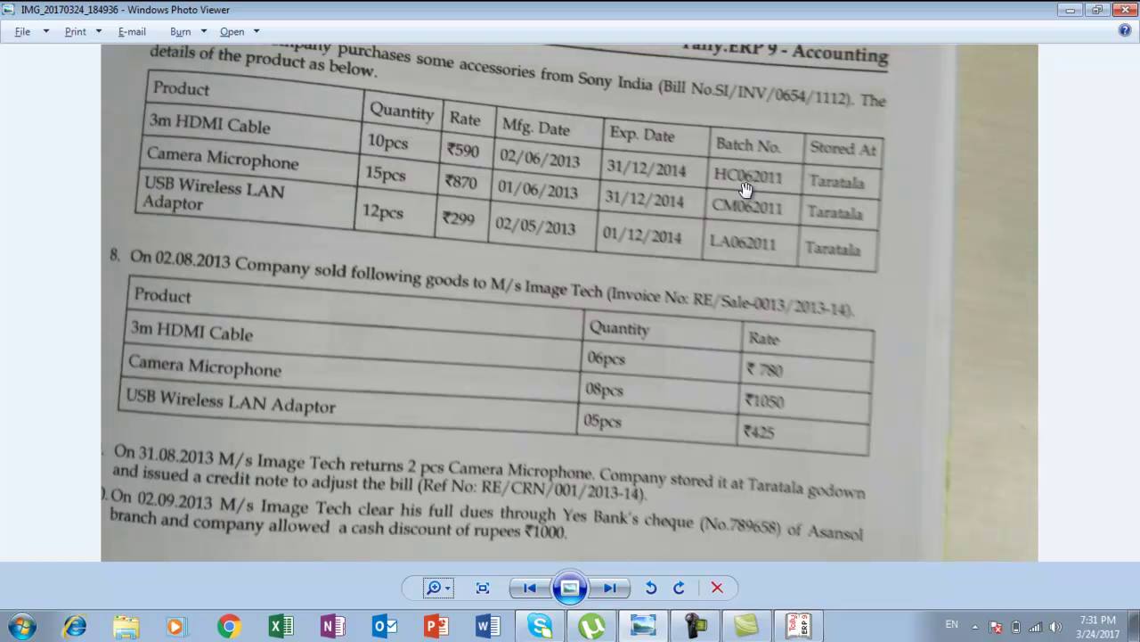
pyautogui.hotkey('alt', 'Tab')
pyautogui.write('Hc062011')
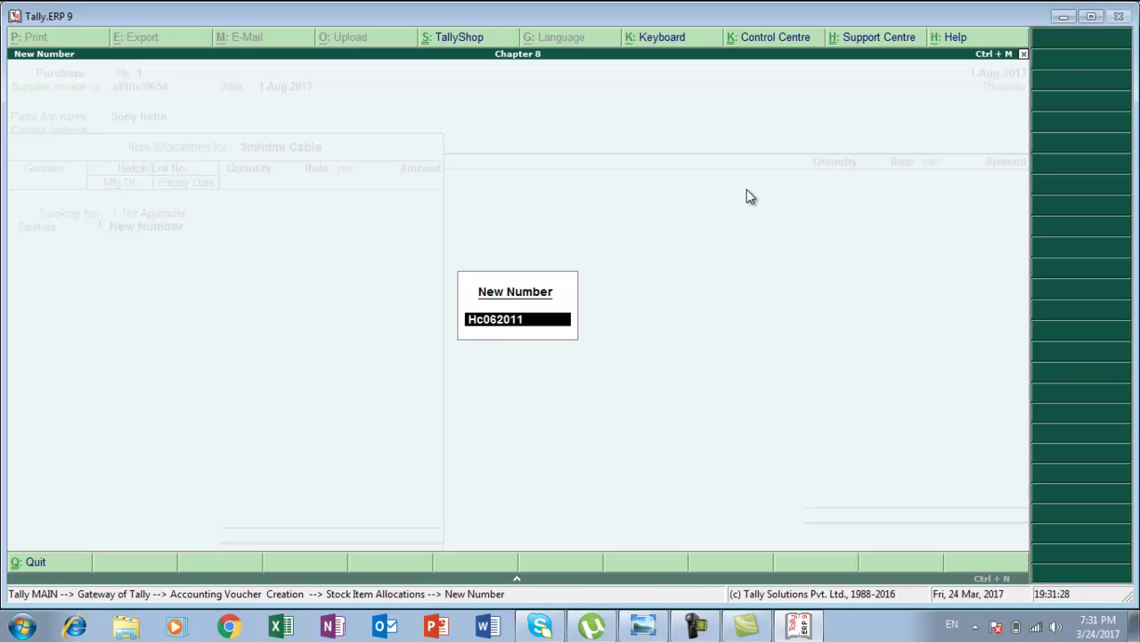
pyautogui.press('Return')
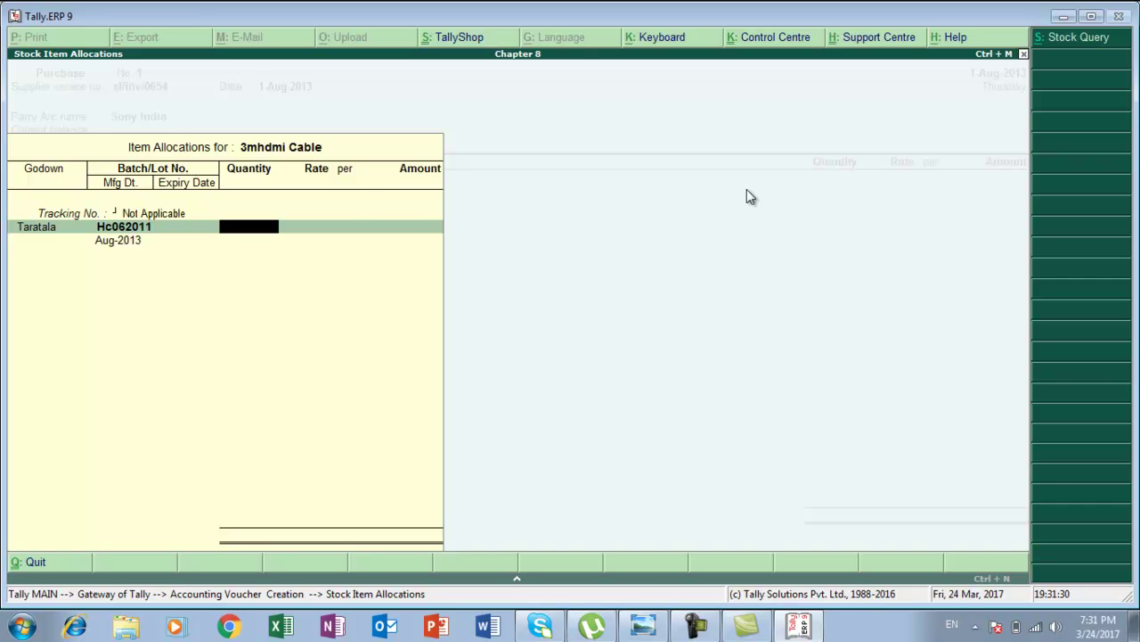
# Check the cable's quantity and rate in the exercise photo, and enter 10 pcs at 590 per piece for the batch.
pyautogui.hotkey('alt', 'Tab')
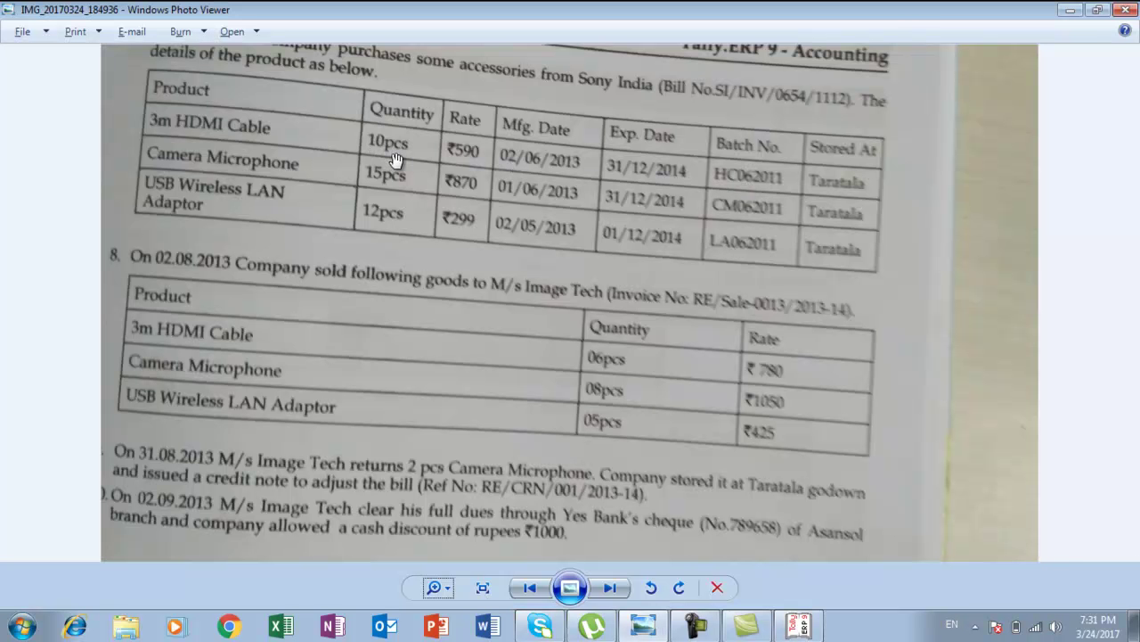
pyautogui.hotkey('alt', 'Tab')
pyautogui.write('10')
pyautogui.press('Return')
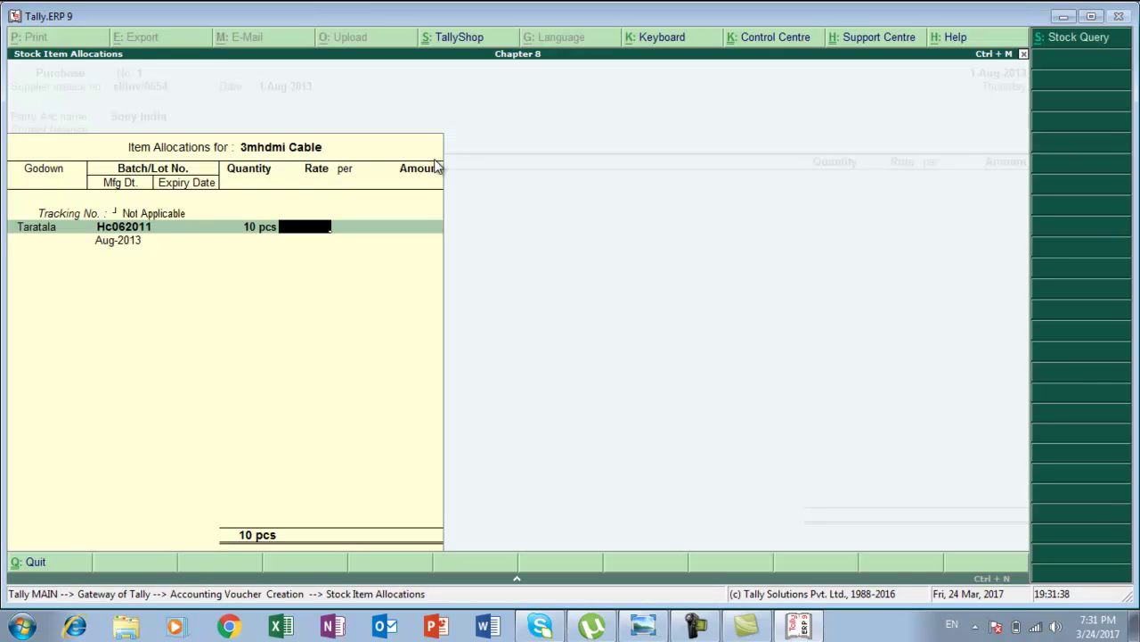
pyautogui.write('590')
pyautogui.press('Return')
pyautogui.press('Return')
pyautogui.press('Return')
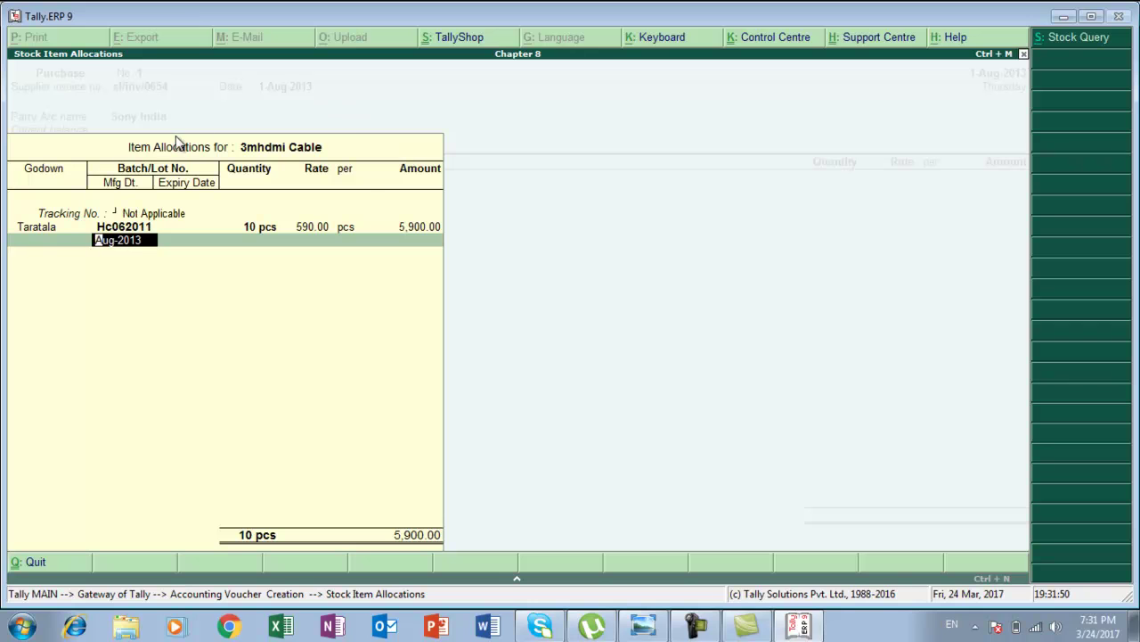
# Look up the cable's manufacturing date in the exercise photo, and set the batch's manufacturing date to 2-6-2013.
pyautogui.hotkey('alt', 'Tab')
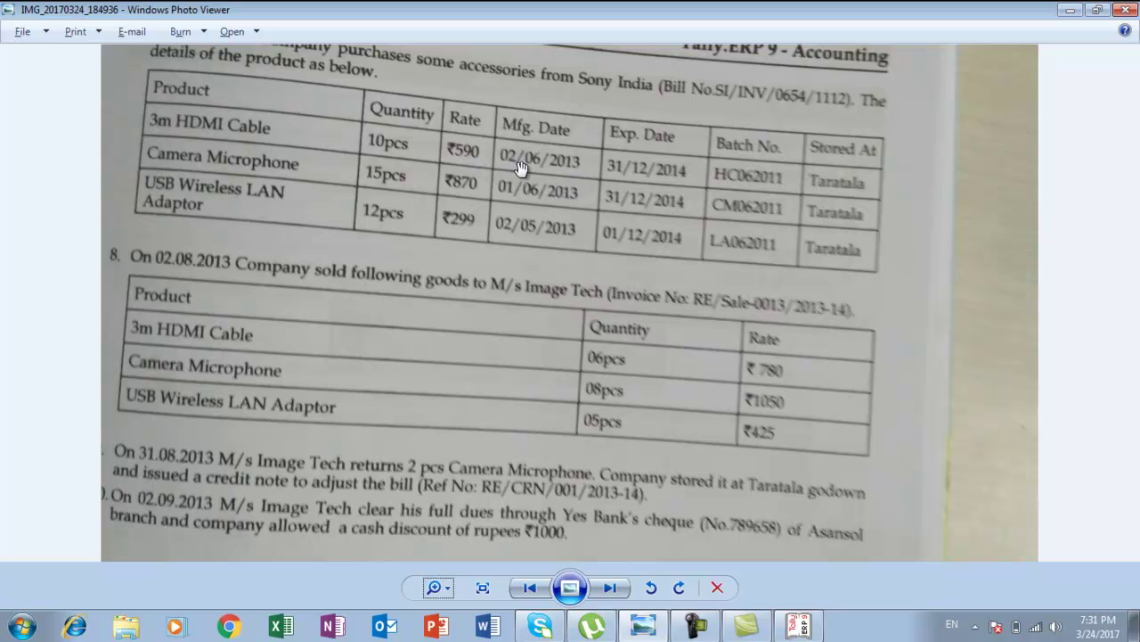
pyautogui.hotkey('alt', 'Tab')
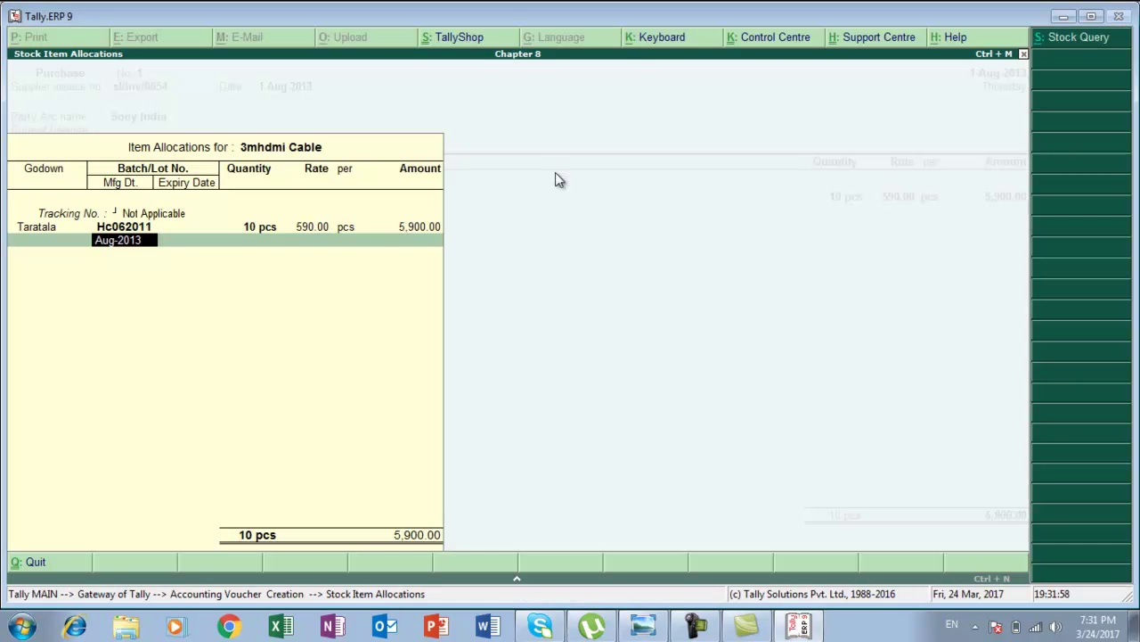
pyautogui.write('2-6')
pyautogui.write('-2013')
pyautogui.press('Return')
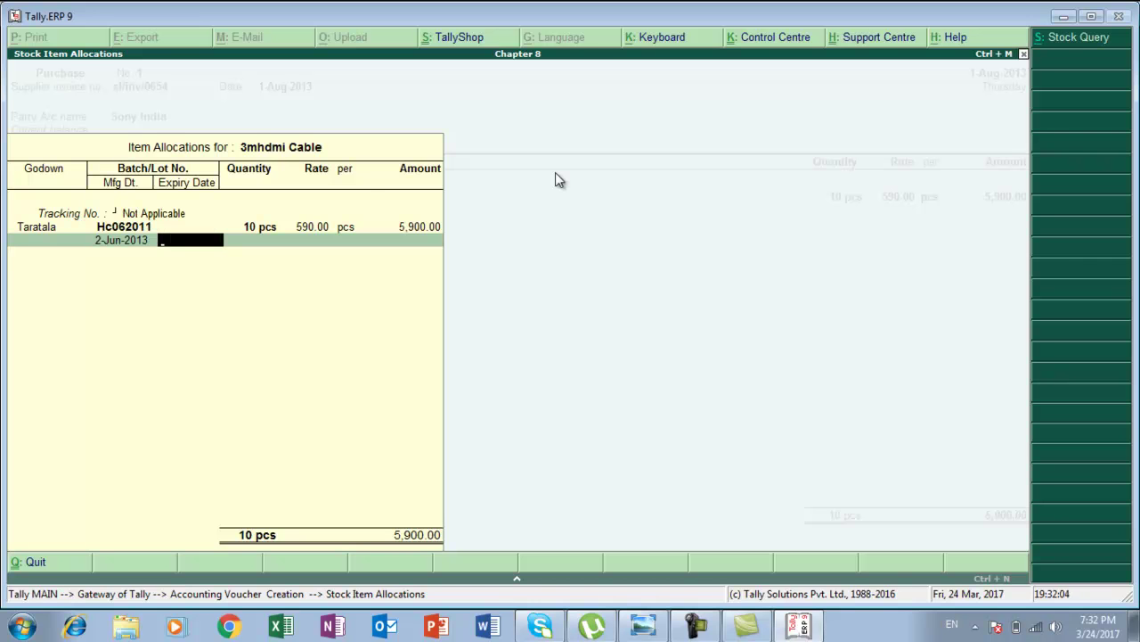
# Check the cable's expiry date in the exercise photo, enter the batch's 31-Dec expiry date, and end the item allocation.
pyautogui.hotkey('alt', 'Tab')
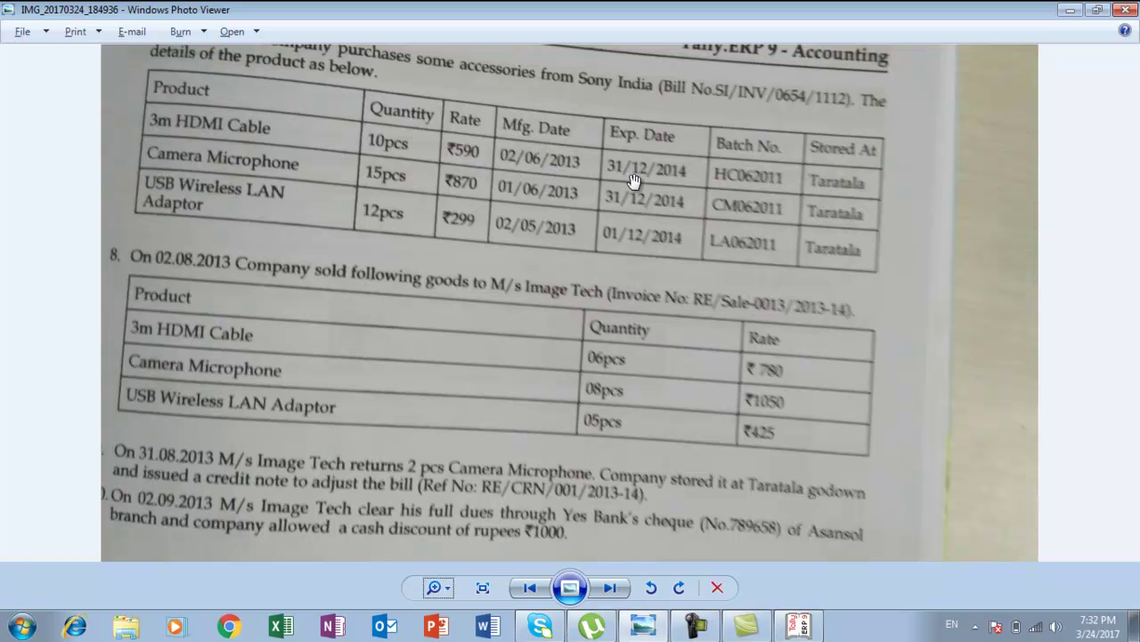
pyautogui.hotkey('alt', 'Tab')
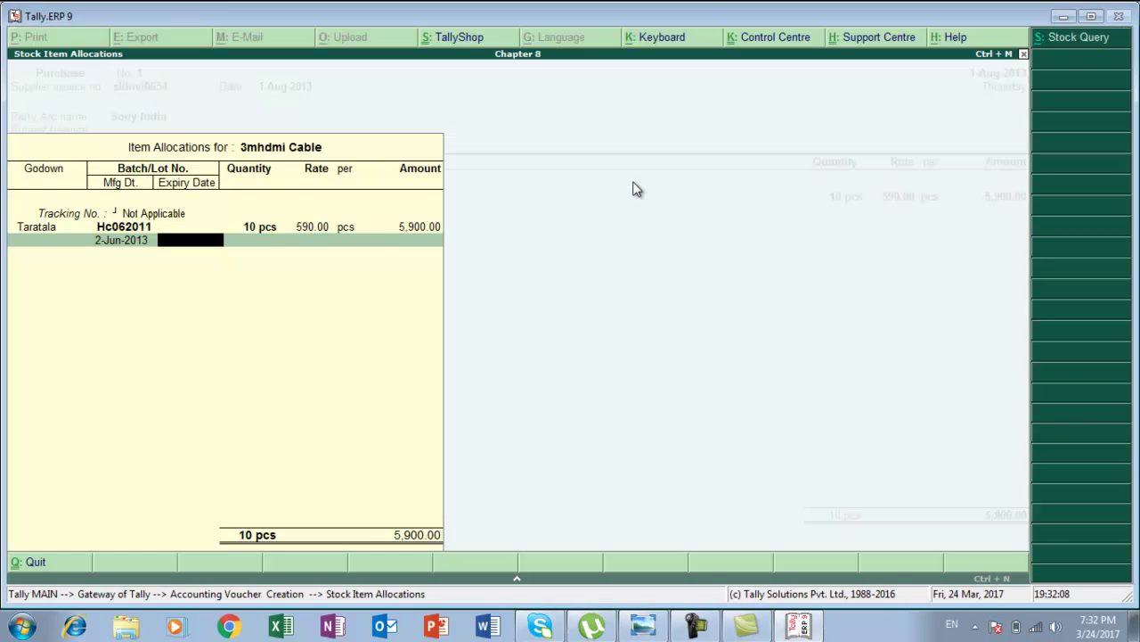
pyautogui.write('31')
pyautogui.write('12-201')
pyautogui.write('6')
pyautogui.press('Return')
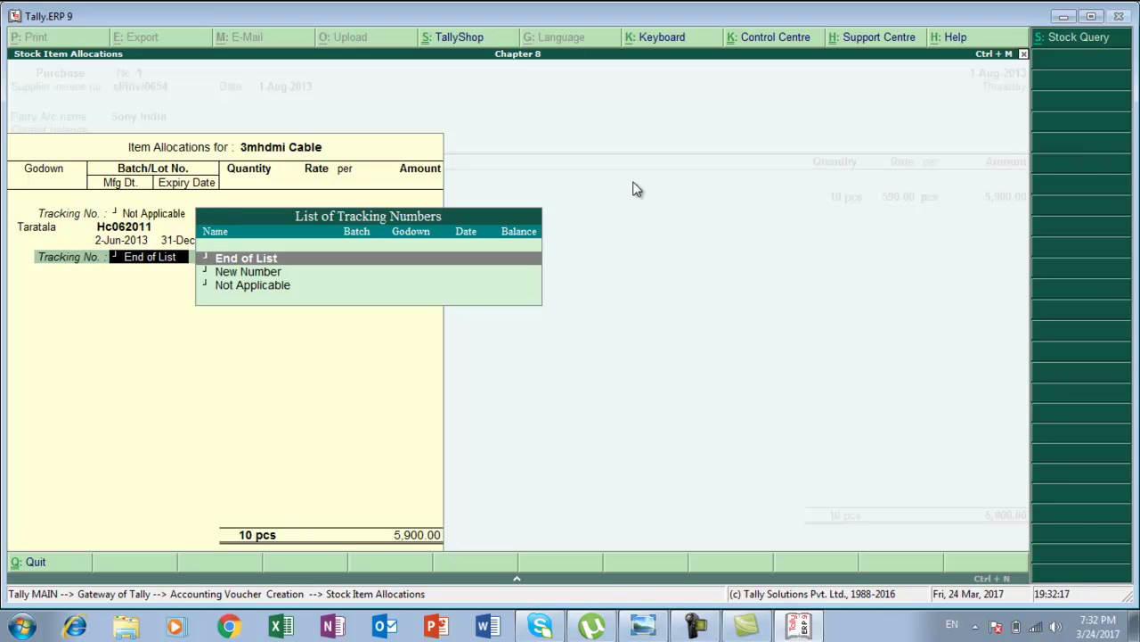
pyautogui.press('Return')
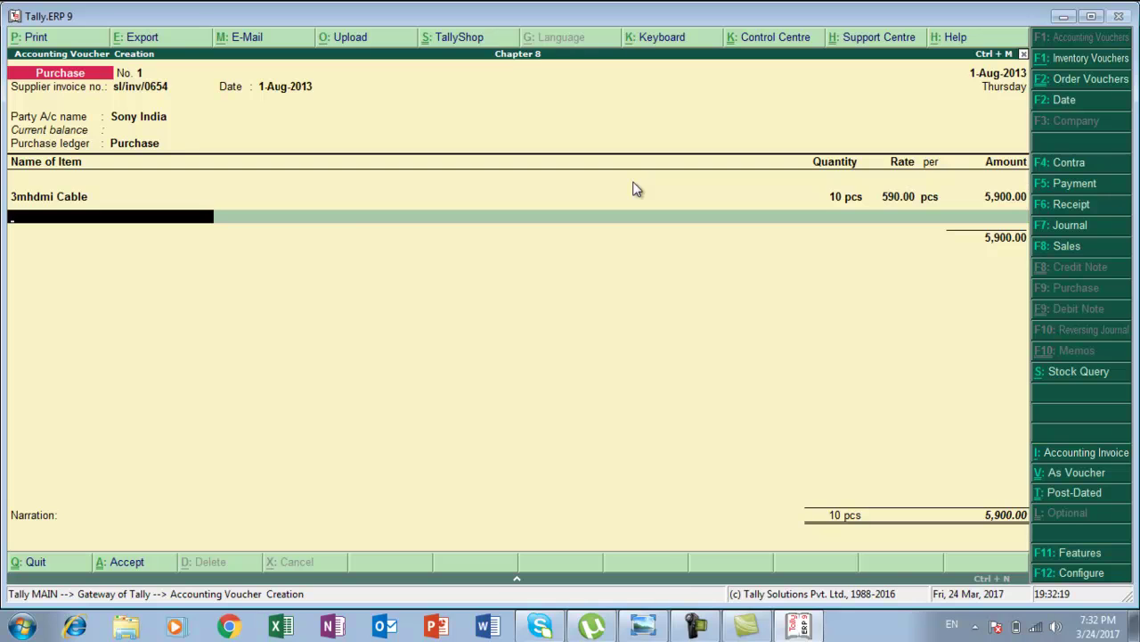
# Check the second product in the exercise photo, and start a new stock item in Tally named Camera Mircophone.
pyautogui.hotkey('alt', 'Tab')
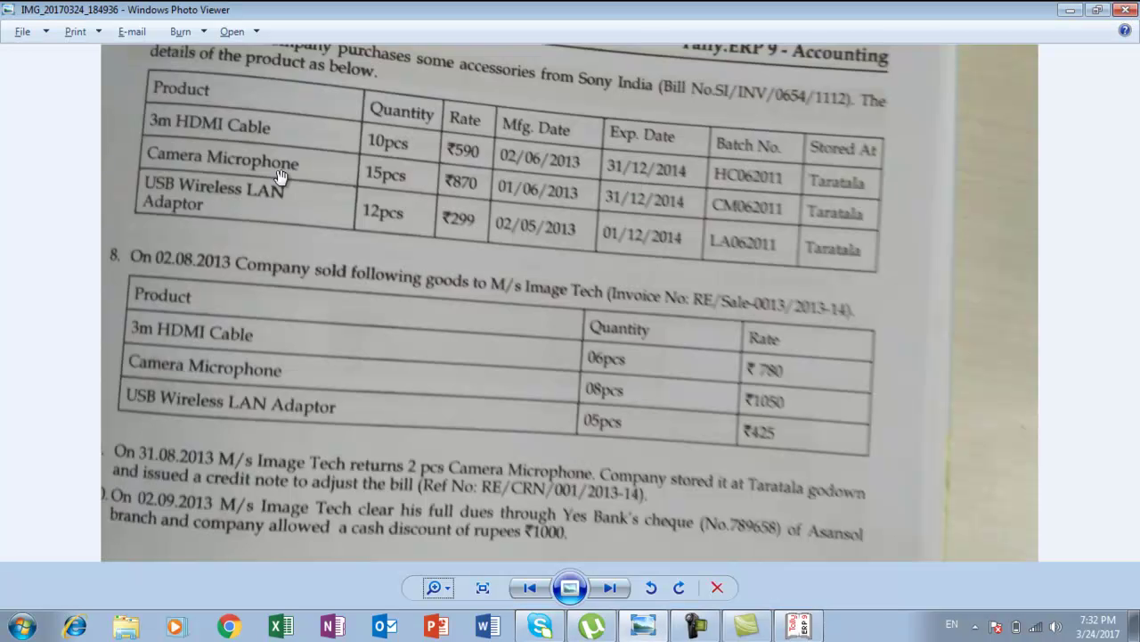
pyautogui.hotkey('alt', 'Tab')
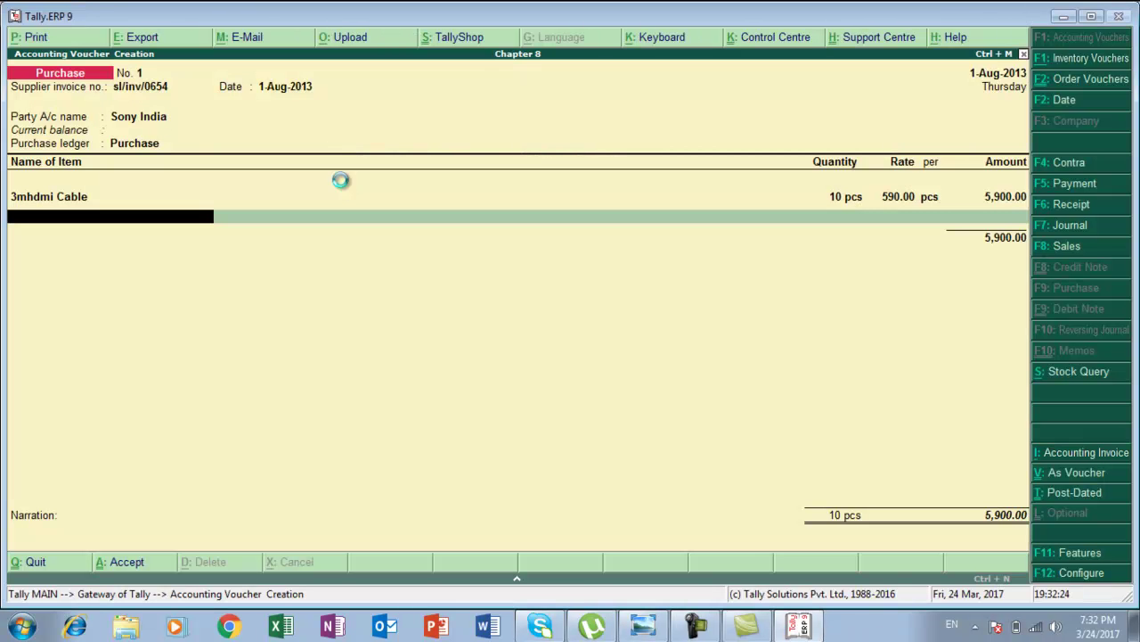
pyautogui.hotkey('alt', 'c')
pyautogui.write('Camera Mirc')
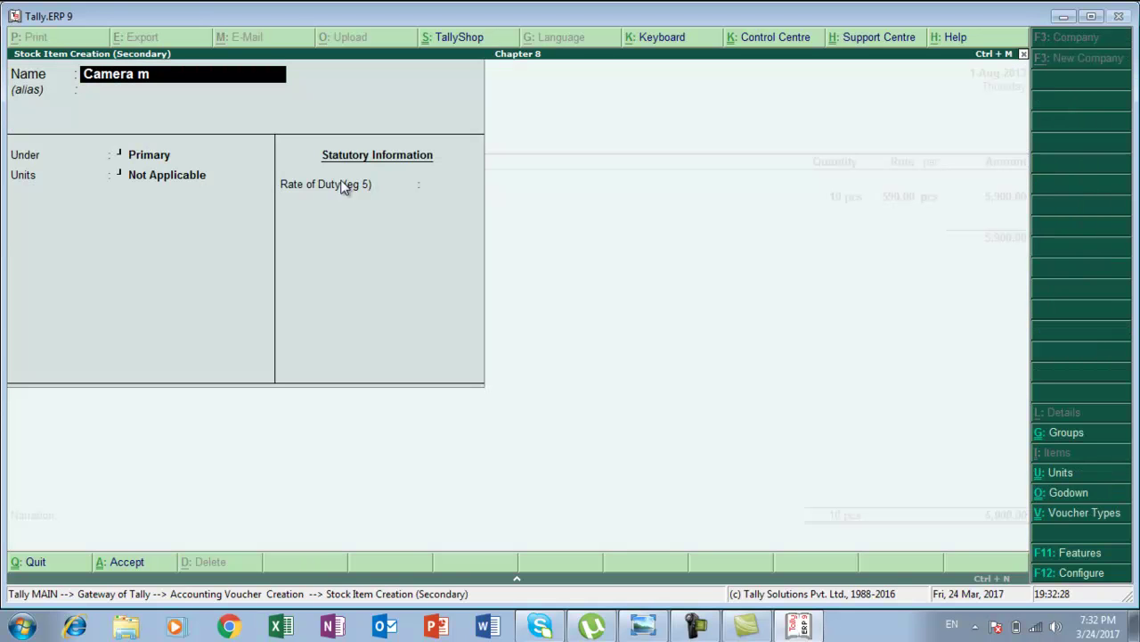
pyautogui.write('ophone')
pyautogui.press('Return')
pyautogui.press('Return')
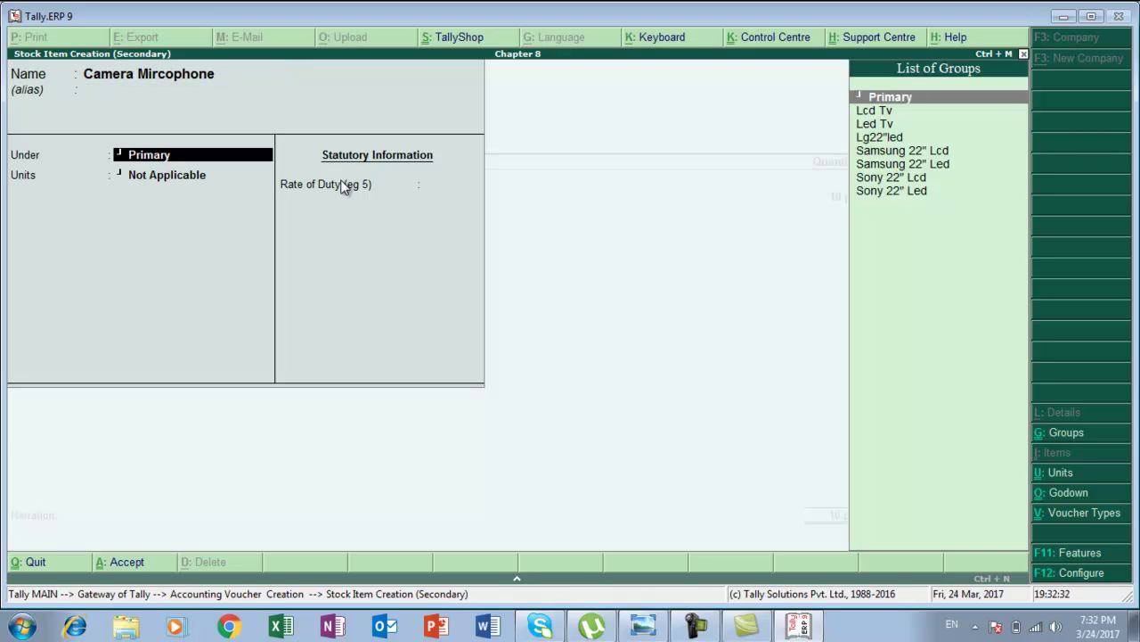
# Put the Camera Mircophone item under Primary in pcs, enable batches, manufacturing date tracking and expiry dates, and save it.
pyautogui.press('Return')
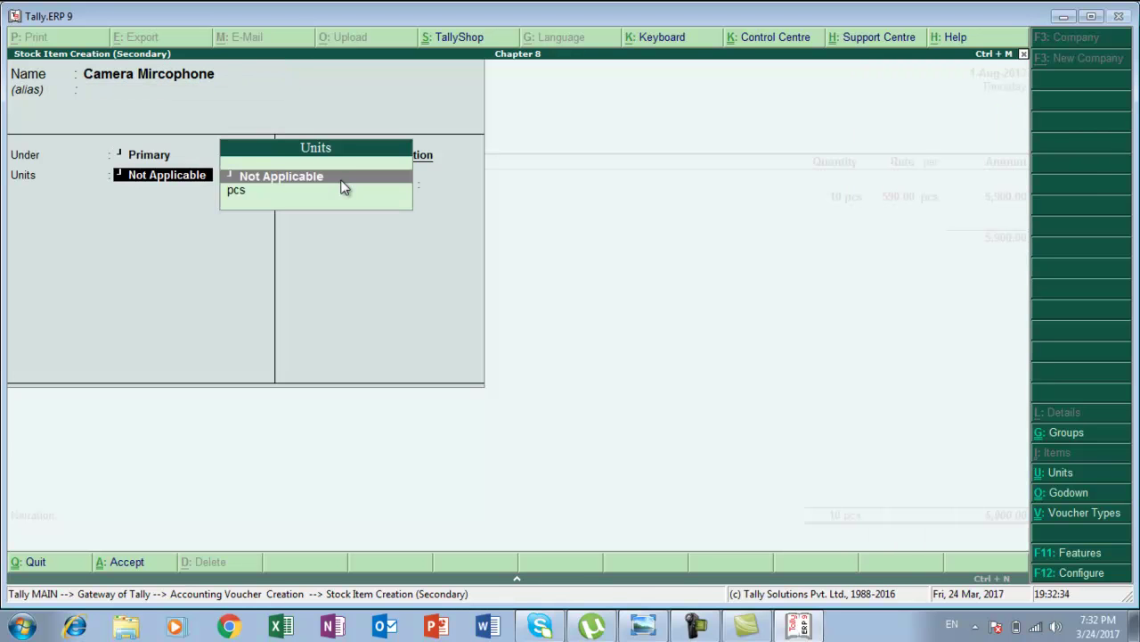
pyautogui.press('Down')
pyautogui.press('Return')
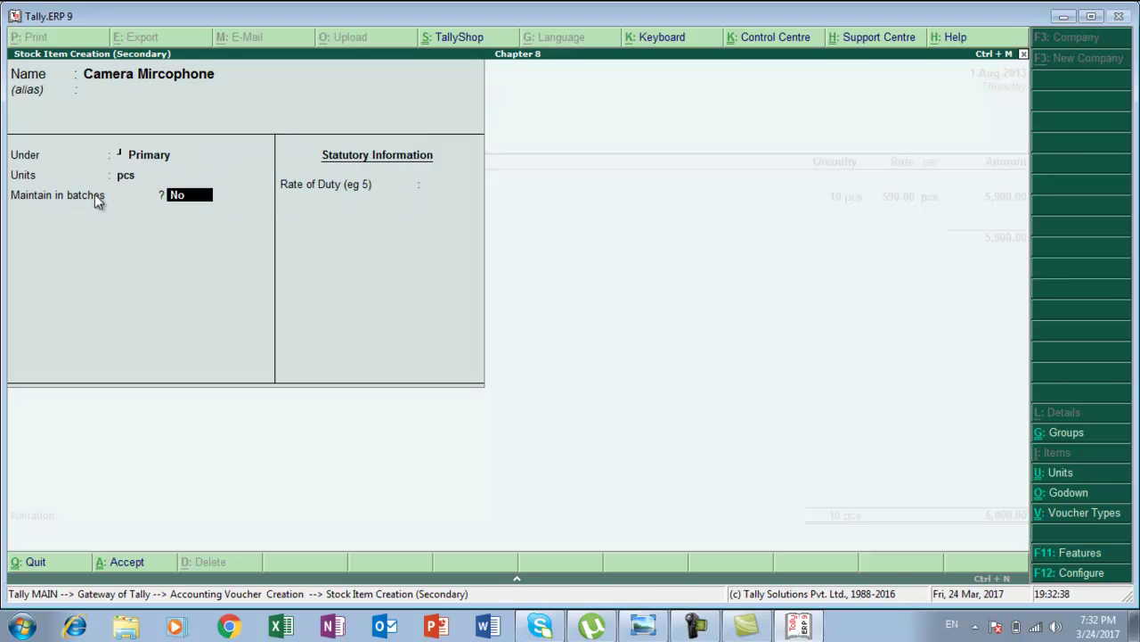
pyautogui.press('y')
pyautogui.press('Return')
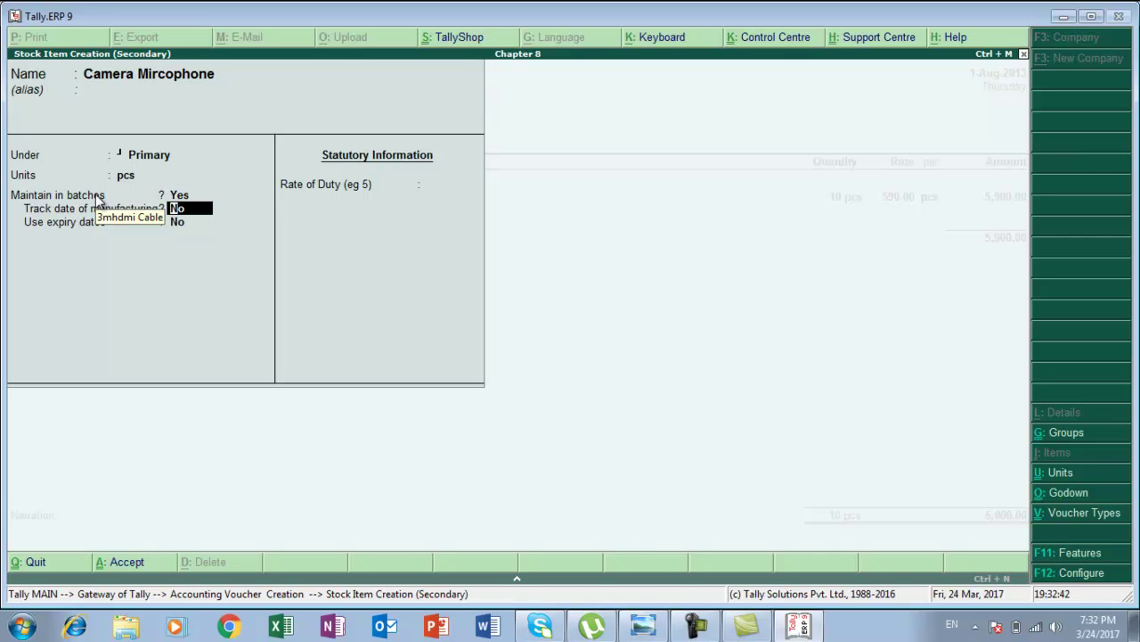
pyautogui.write('y')
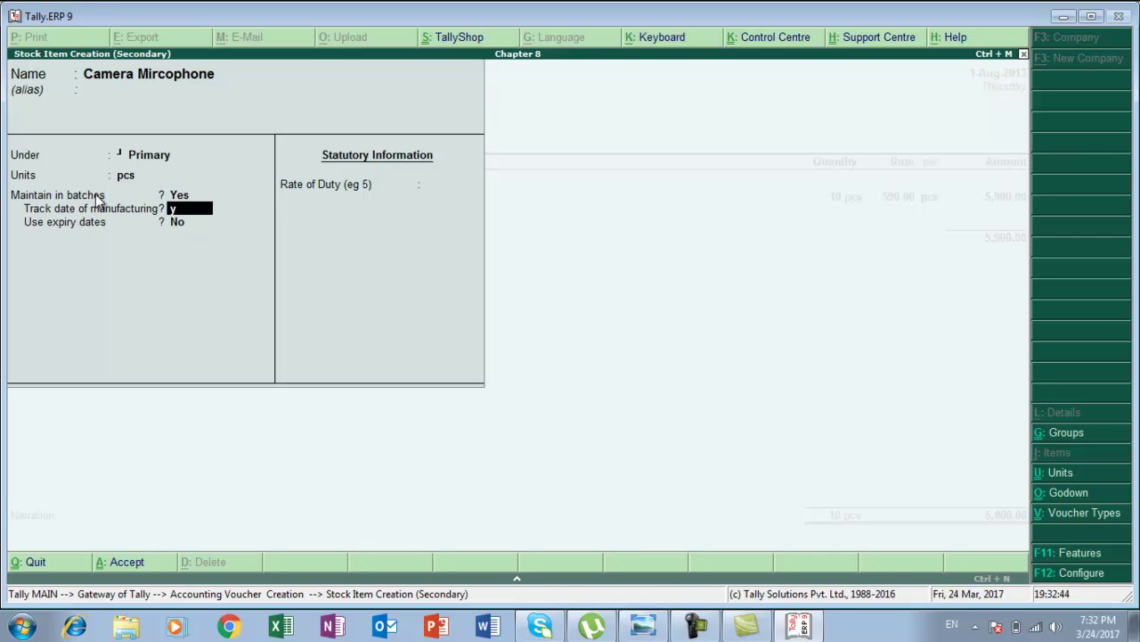
pyautogui.press('Return')
pyautogui.write('y')
pyautogui.press('Return')
pyautogui.press('Return')
pyautogui.press('y')
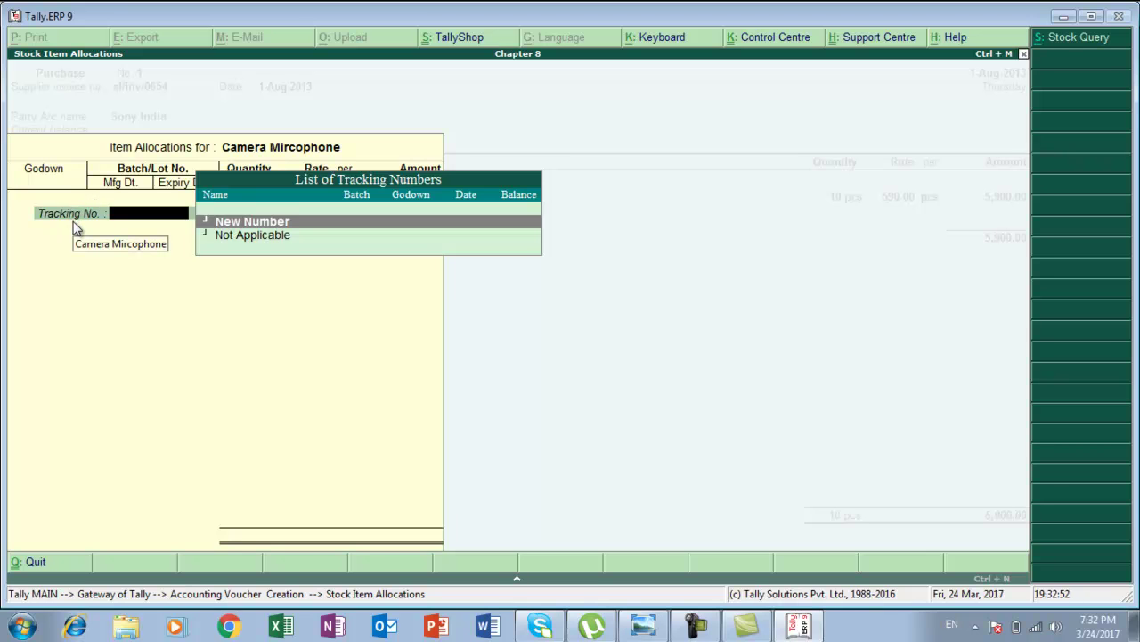
# Set the microphone's tracking number to Not Applicable, check its storage place in the exercise photo, and choose the Taratala godown.
pyautogui.press('Down')
pyautogui.press('Return')
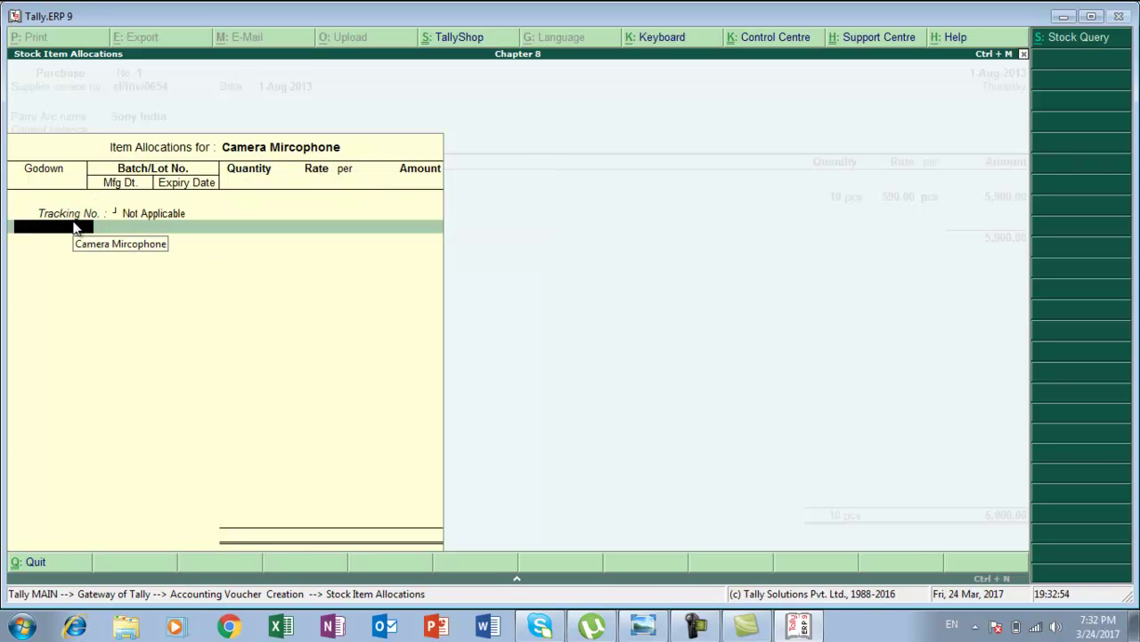
pyautogui.hotkey('alt', 'Tab')
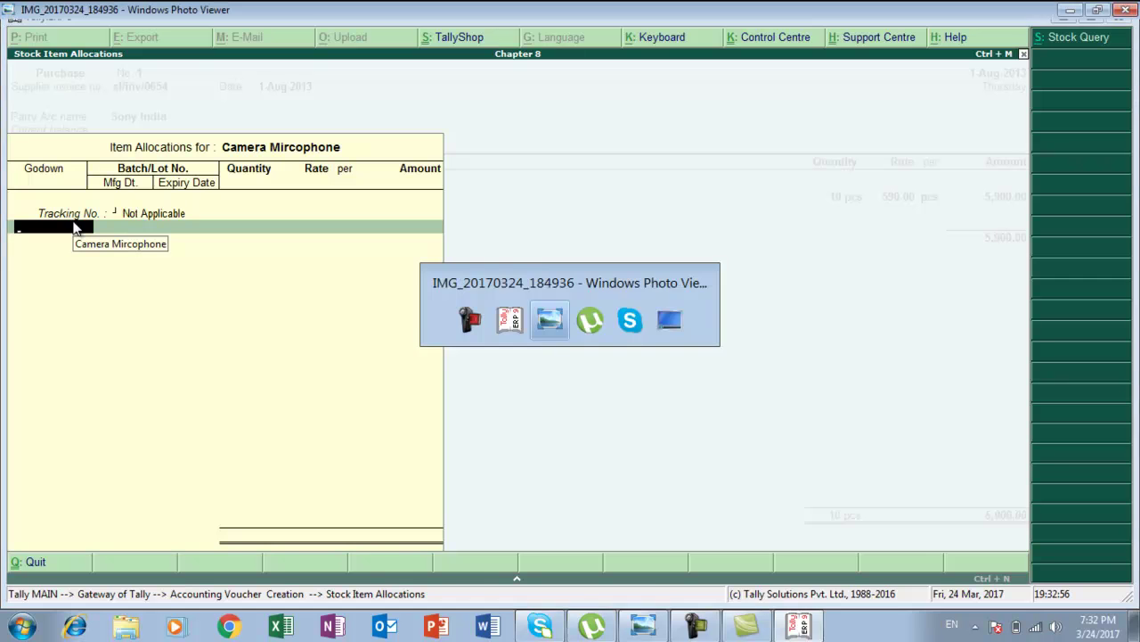
pyautogui.hotkey('alt', 'Tab')
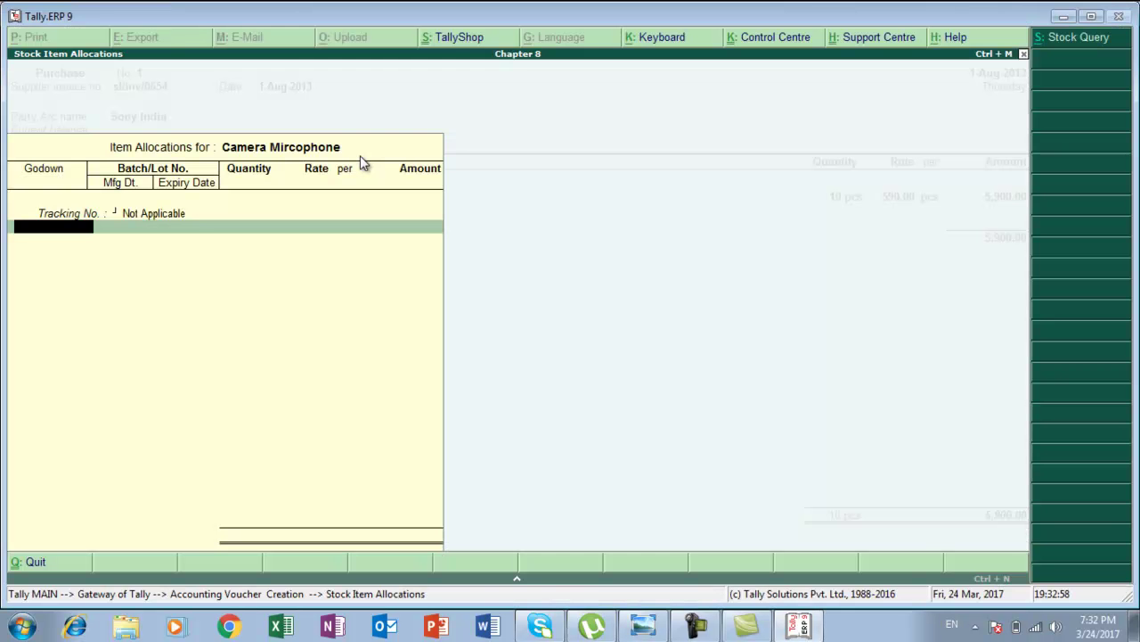
pyautogui.press('Down')
pyautogui.press('Down')
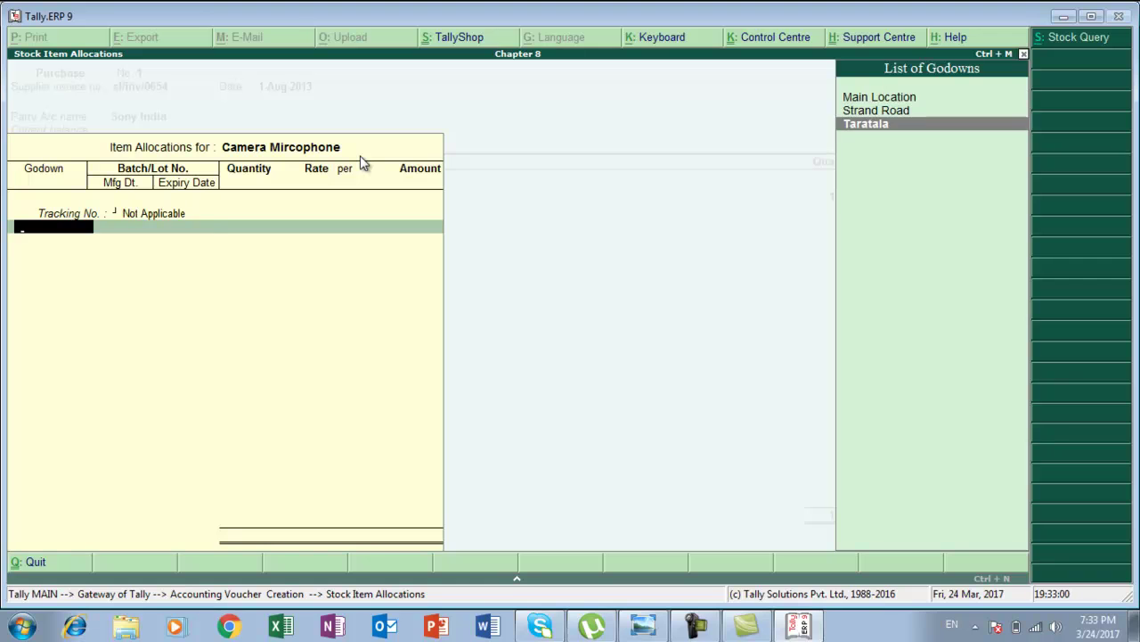
pyautogui.press('Return')
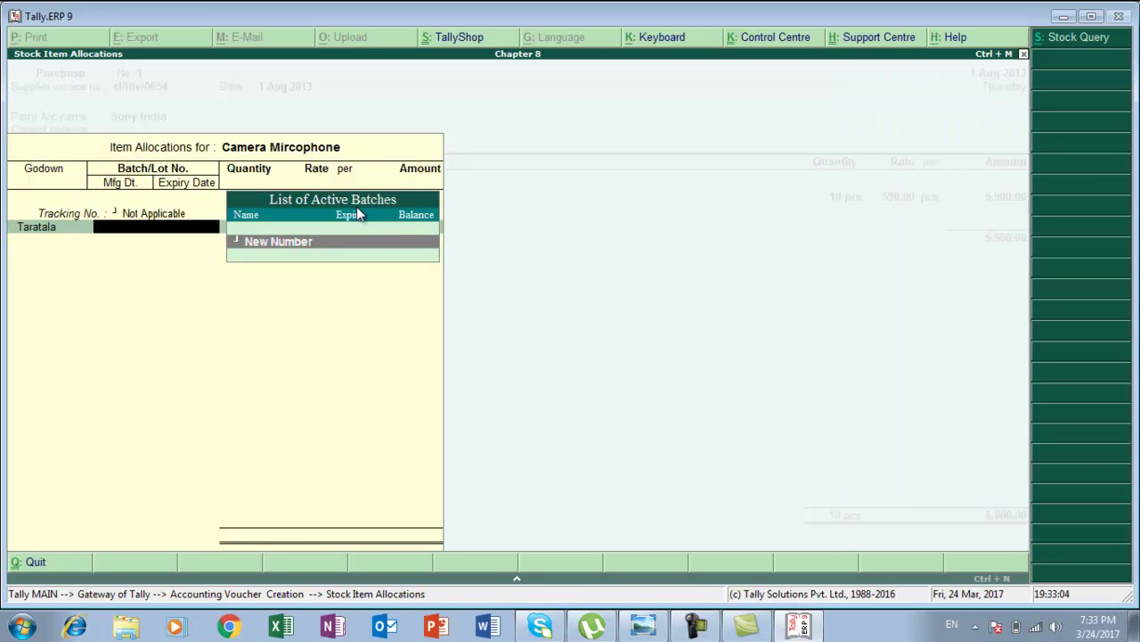
# Look up the microphone's batch number in the exercise photo, and enter Cm062011 as a new batch number in Tally.
pyautogui.press('Return')
pyautogui.hotkey('alt', 'Tab')
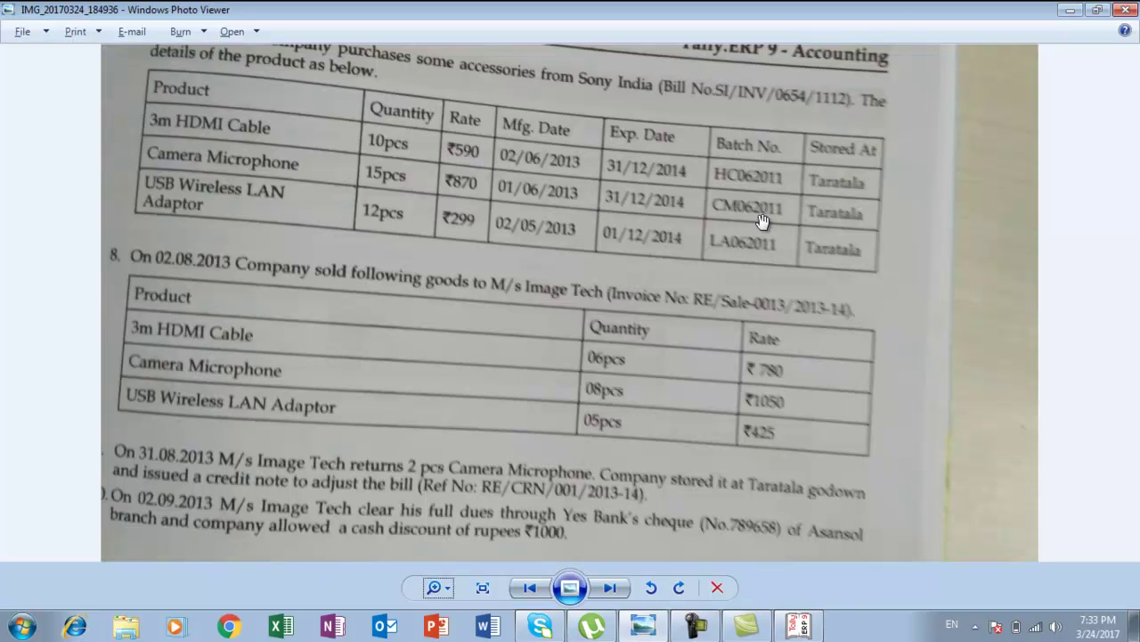
pyautogui.hotkey('alt', 'Tab')
pyautogui.write('Cm0620')
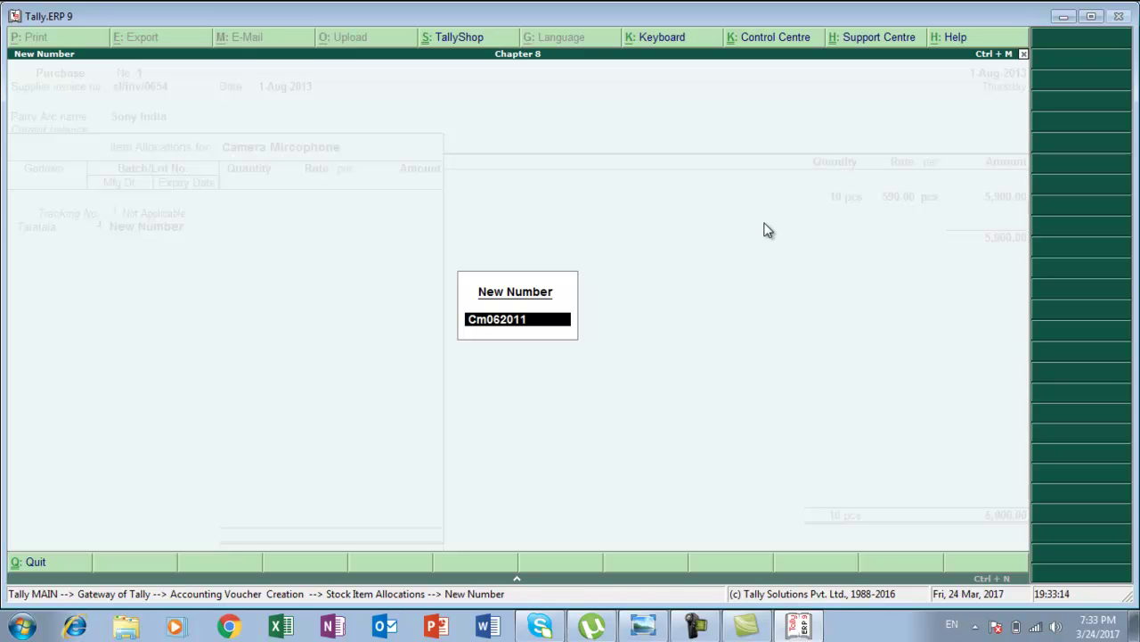
pyautogui.write('11')
pyautogui.press('Return')
# Check the microphone's quantity and rate in the exercise photo, and enter 15 pcs at 870 per piece for the batch.
pyautogui.hotkey('alt', 'Tab')
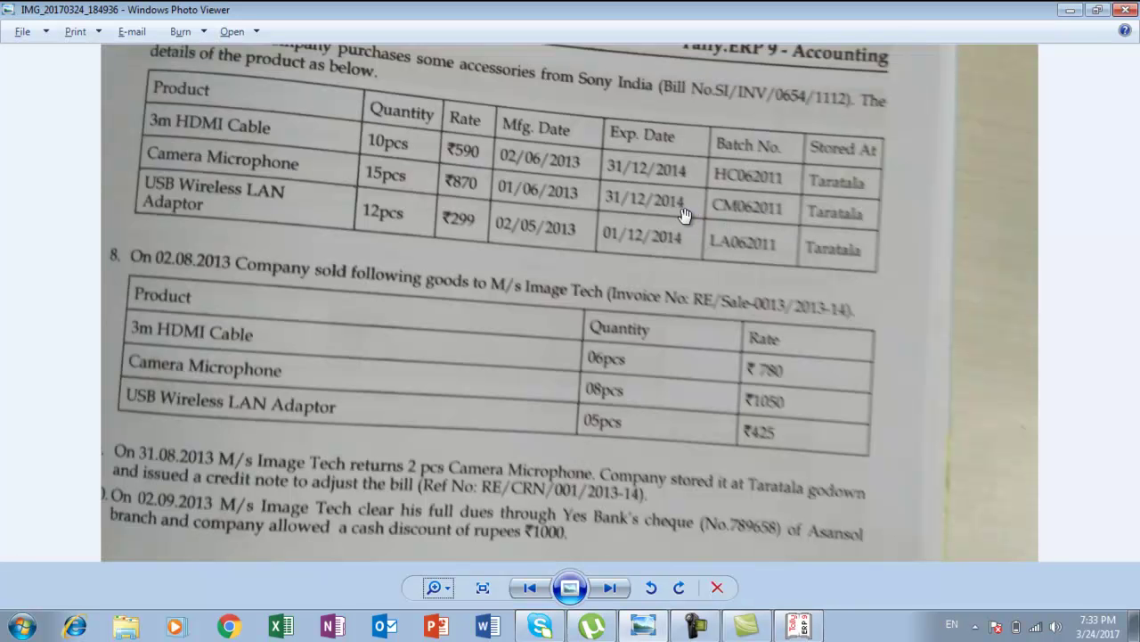
pyautogui.hotkey('alt', 'Tab')
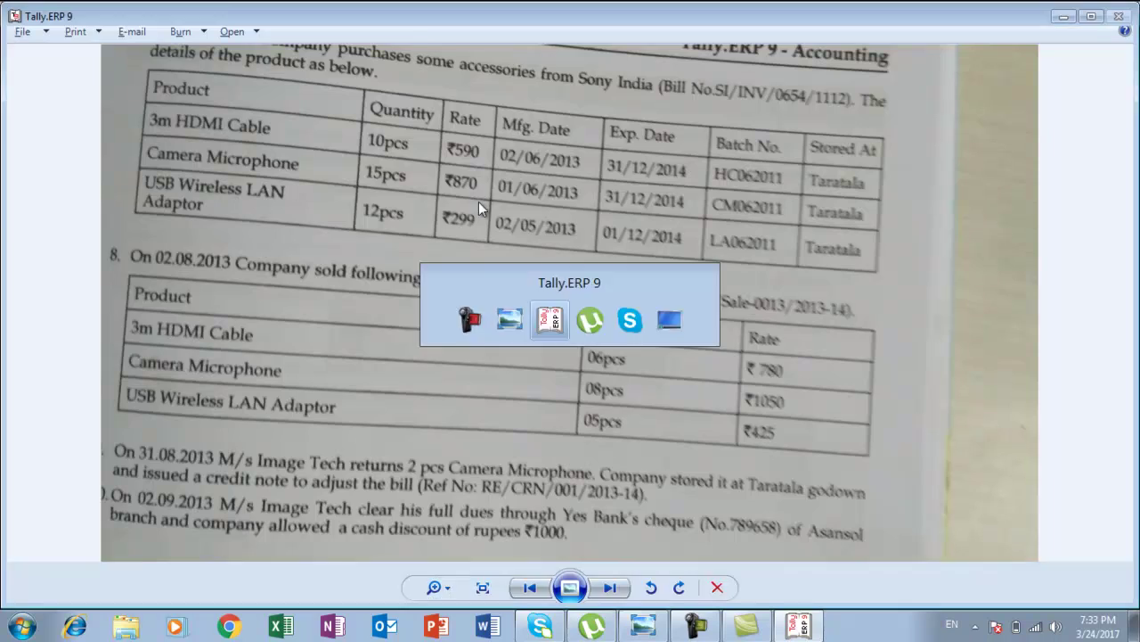
pyautogui.write('15')
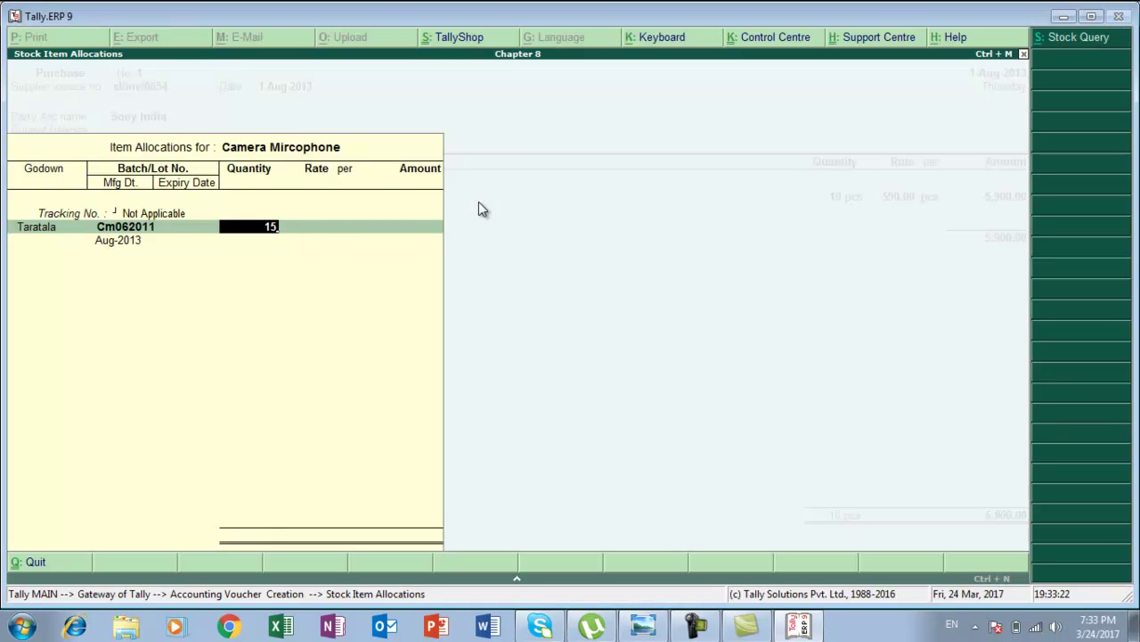
pyautogui.press('Return')
pyautogui.write('879')
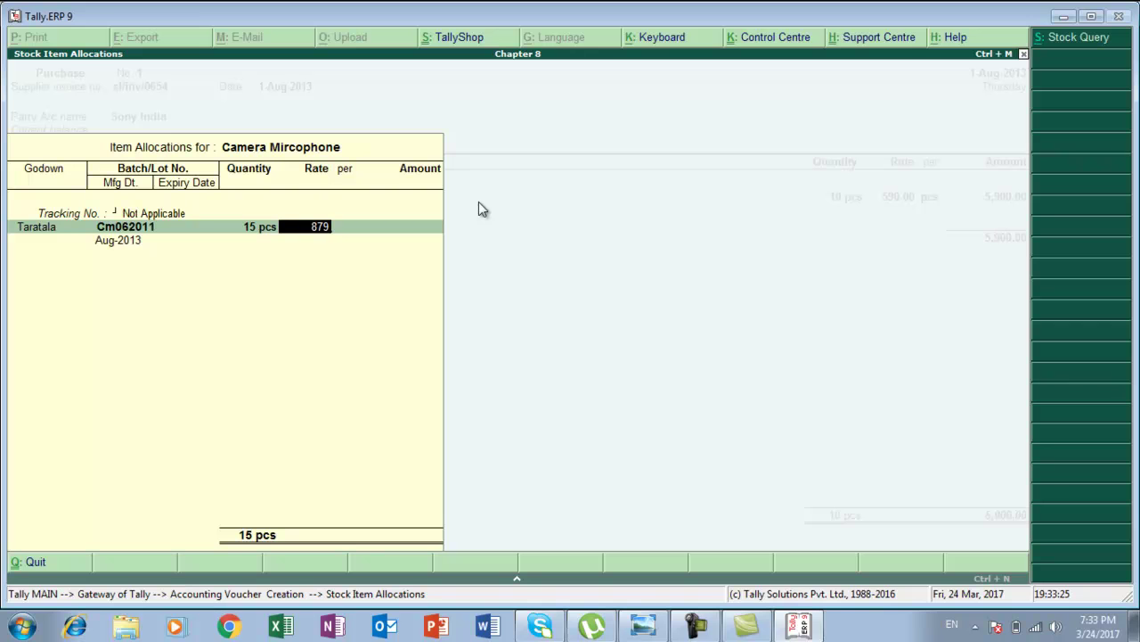
pyautogui.press('BackSpace')
pyautogui.write('0')
pyautogui.press('Return')
pyautogui.press('Return')
pyautogui.press('Return')
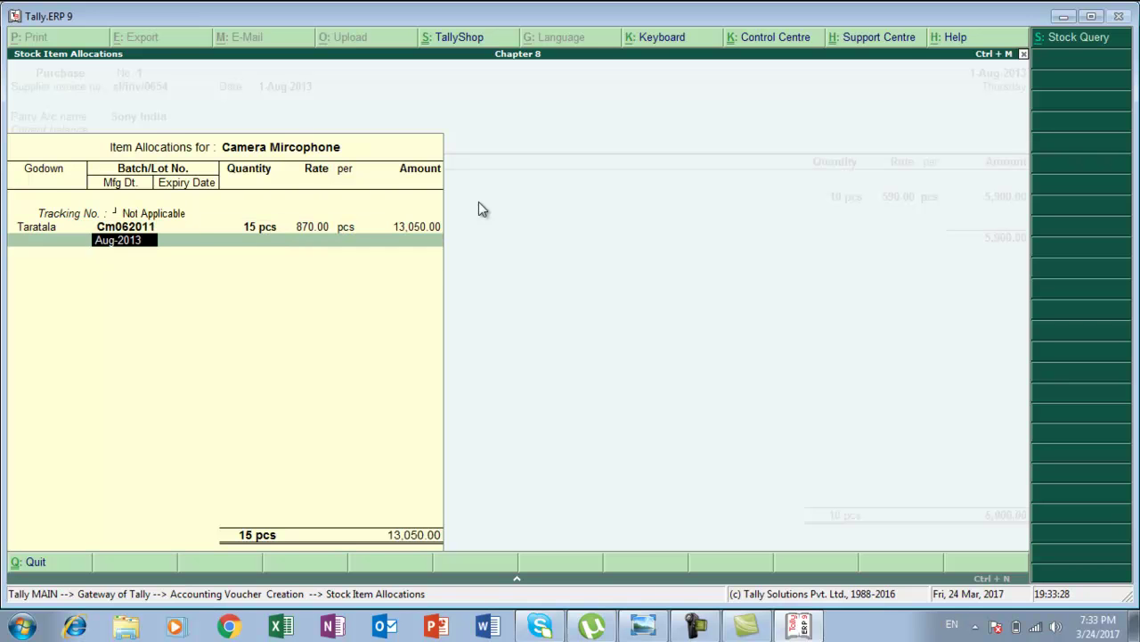
# Look up the microphone's manufacturing date in the exercise photo, and set the batch's manufacturing date to 1-6-2013.
pyautogui.hotkey('alt', 'Tab')
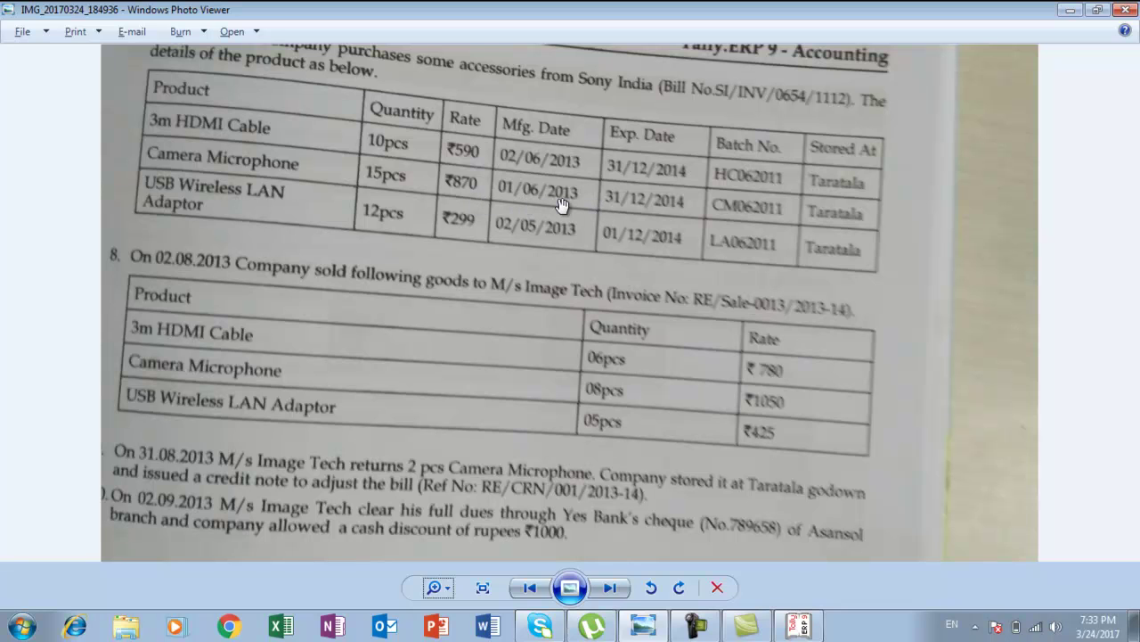
pyautogui.hotkey('alt', 'Tab')
pyautogui.write('1-6-2013')
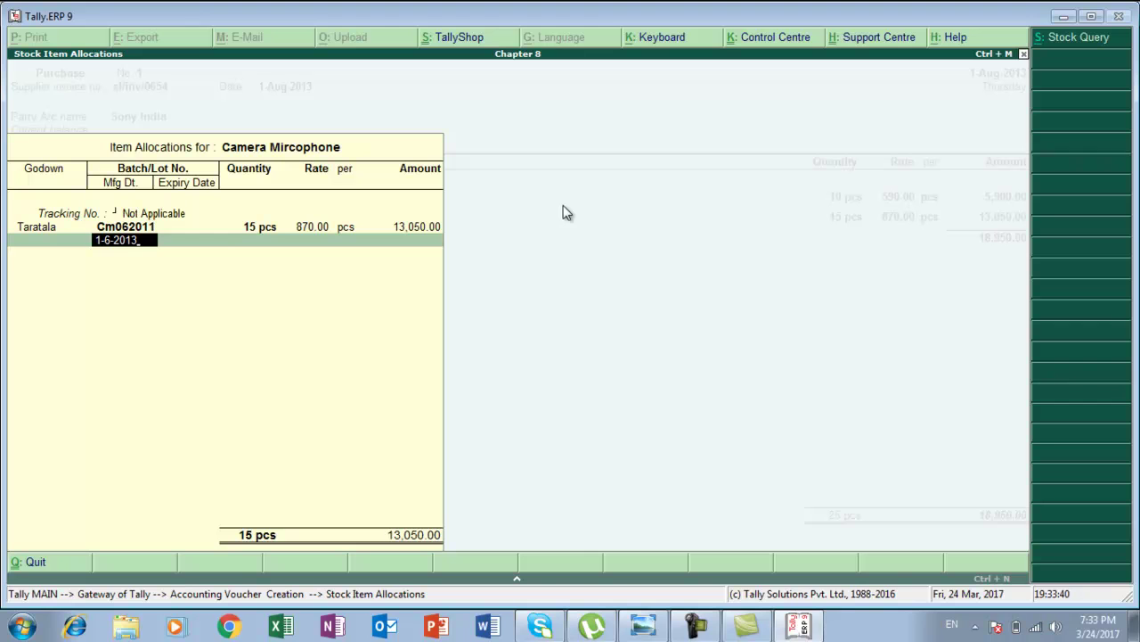
pyautogui.press('Return')
# Check the microphone's expiry date in the exercise photo, enter 31-12-2014 for the batch, and finish the item's voucher line.
pyautogui.hotkey('alt', 'Tab')
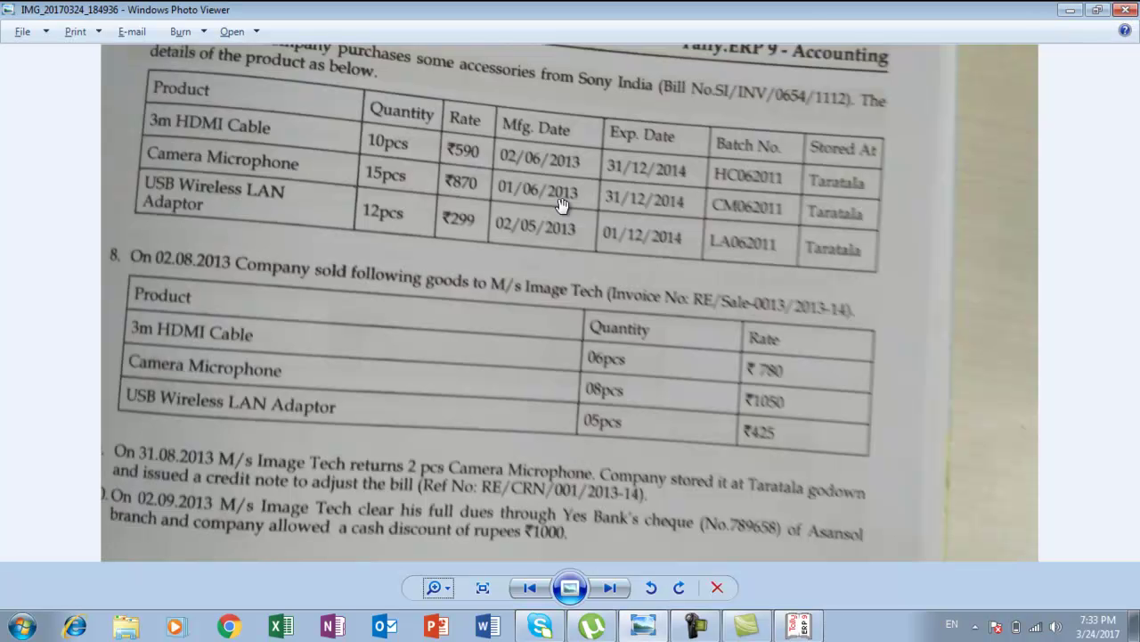
pyautogui.hotkey('alt', 'Tab')
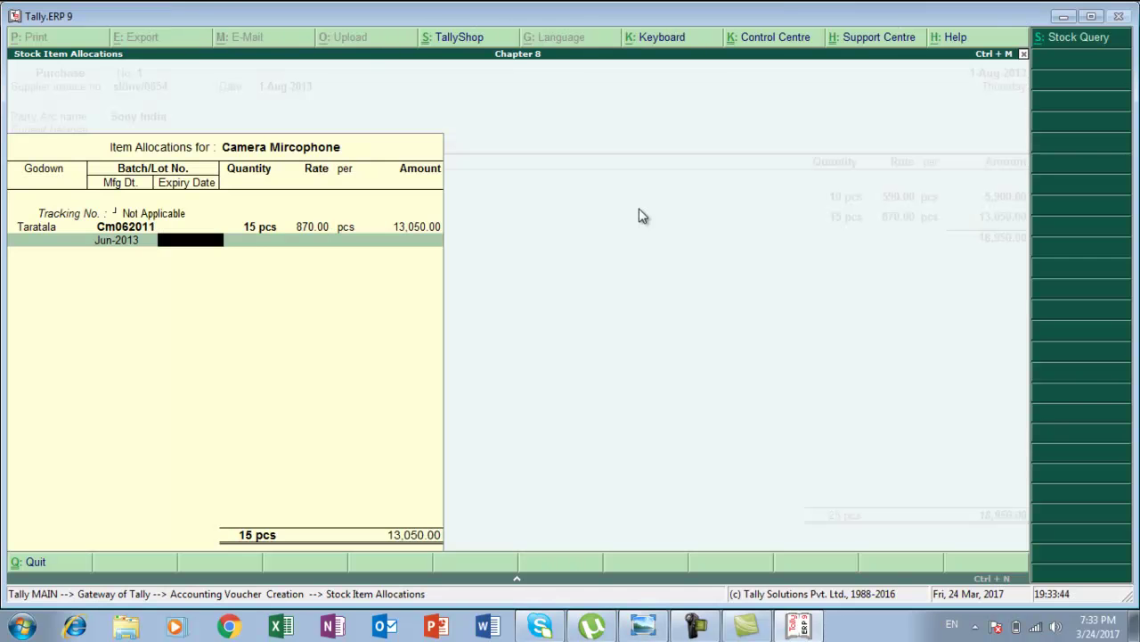
pyautogui.write('31-12-2014')
pyautogui.press('Return')
pyautogui.press('Return')
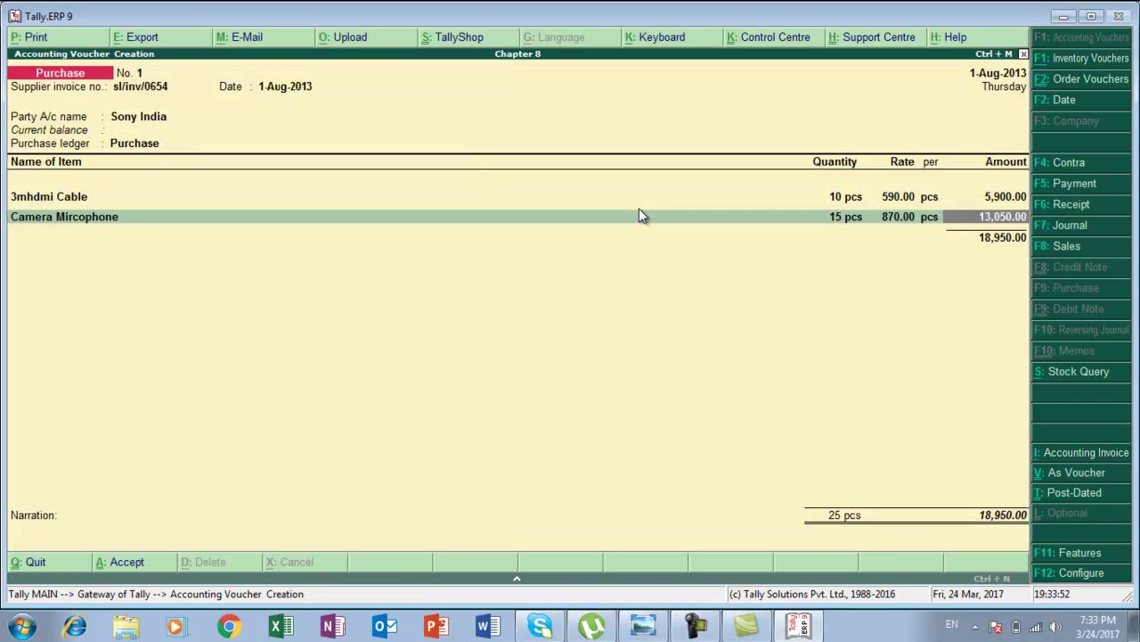
pyautogui.press('Return')
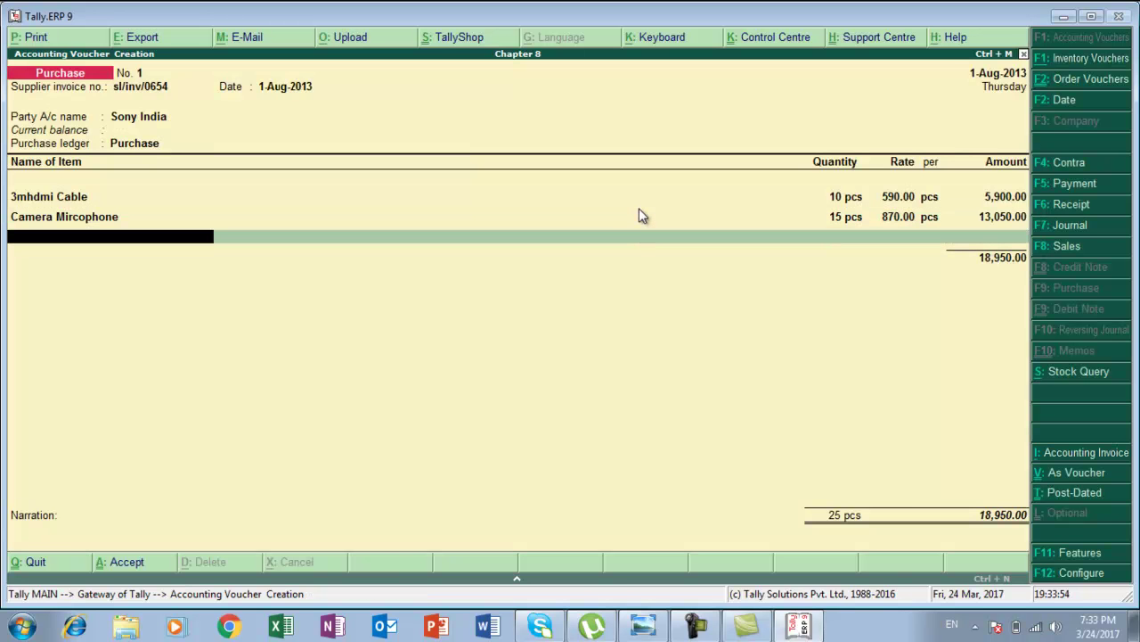
# Check the third product in the exercise photo, and start a new stock item in Tally named Usb Wireless Lan Adaptor.
pyautogui.hotkey('alt', 'c')
pyautogui.hotkey('alt', 'Tab')
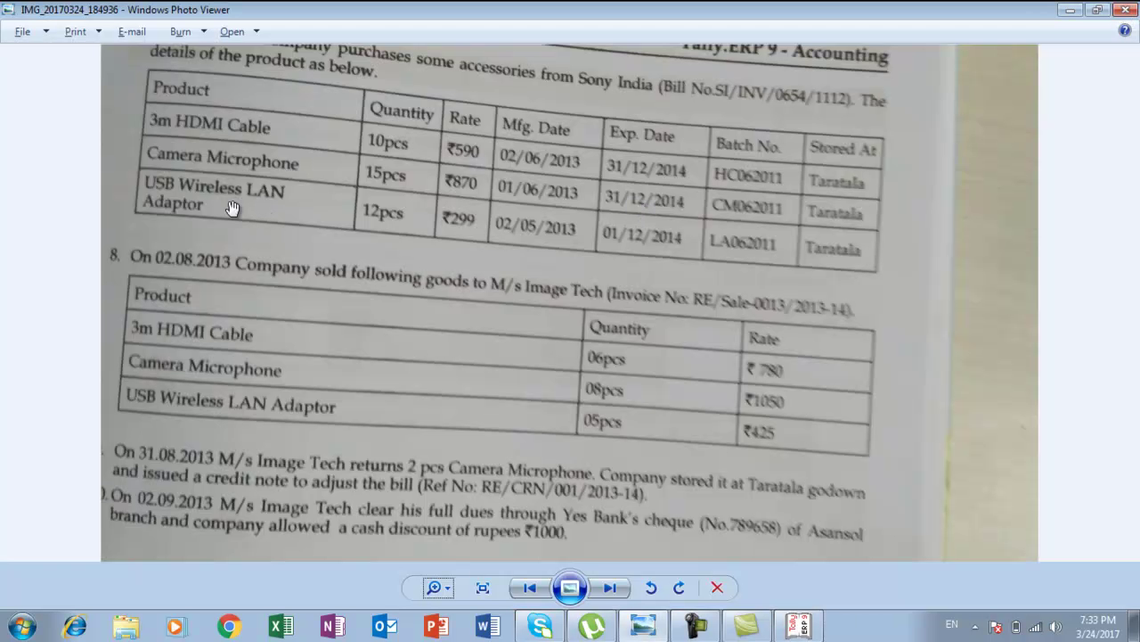
pyautogui.hotkey('alt', 'Tab')
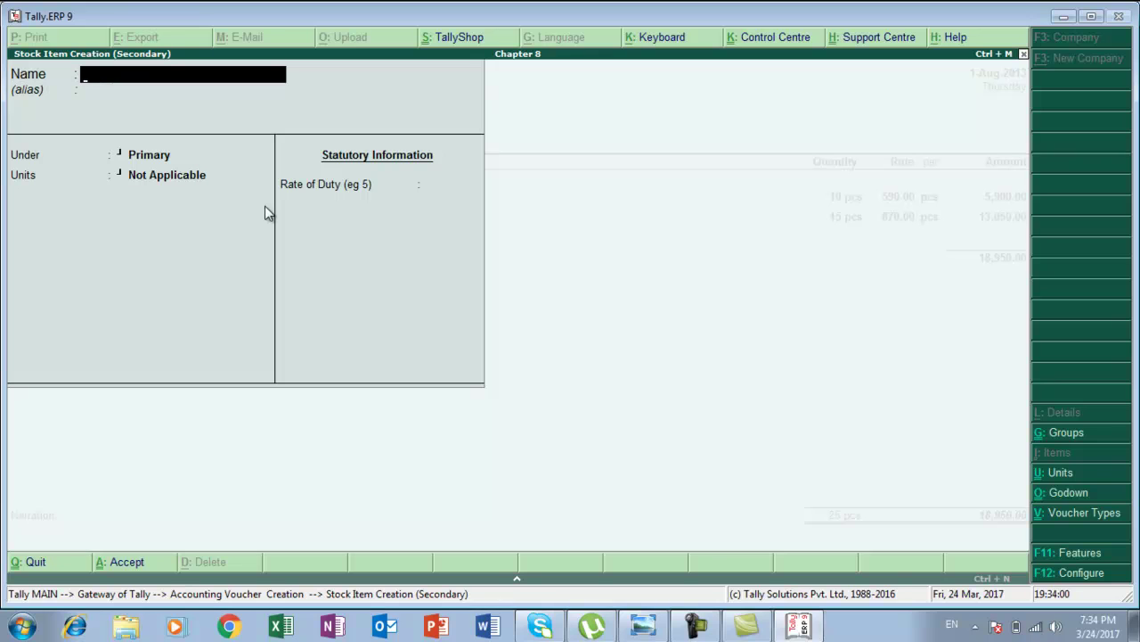
pyautogui.write('Usb wireless')
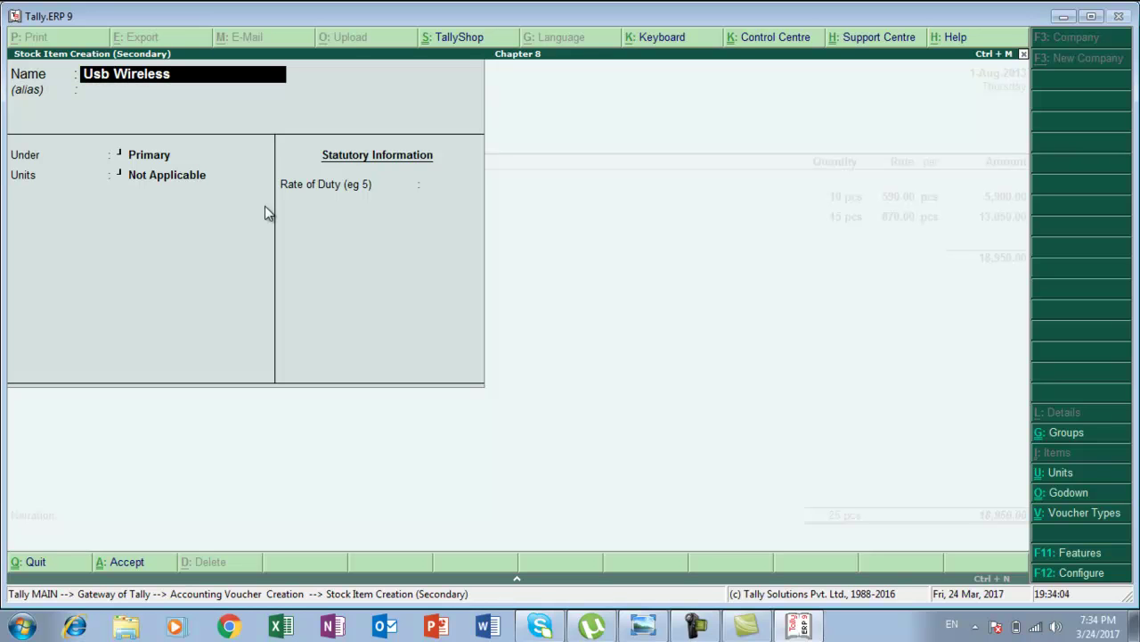
pyautogui.write(' Lan Adaptor')
pyautogui.press('Return')
pyautogui.press('Return')
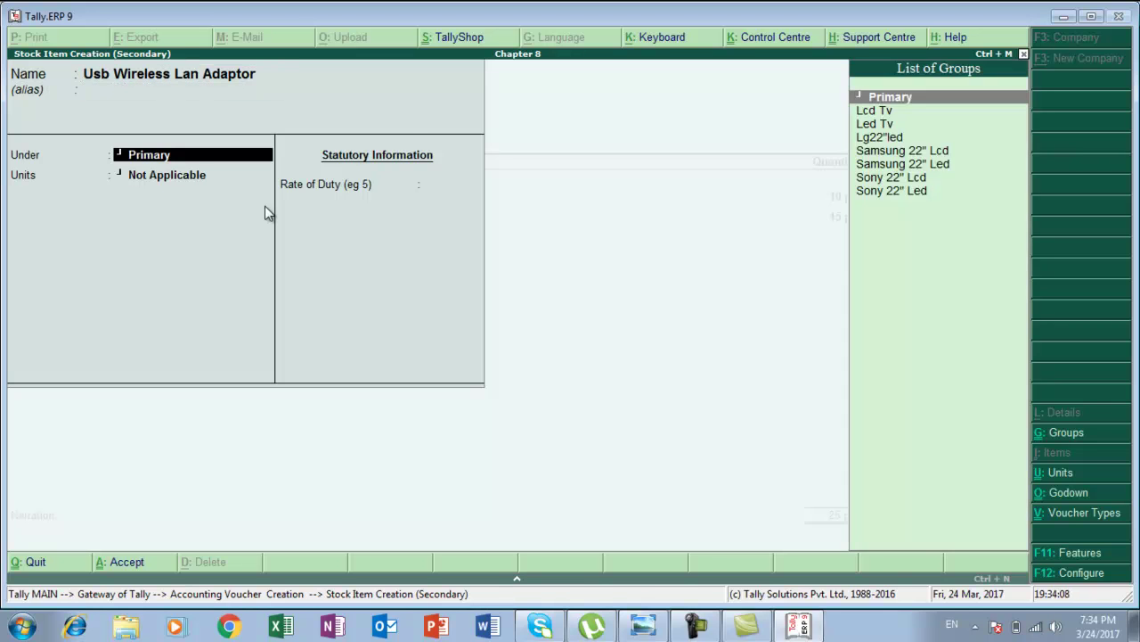
# Put the Usb Wireless Lan Adaptor under Primary in pcs, enable batches, manufacturing date tracking and expiry dates, and save it.
pyautogui.press('Return')
pyautogui.press('Down')
pyautogui.press('Return')
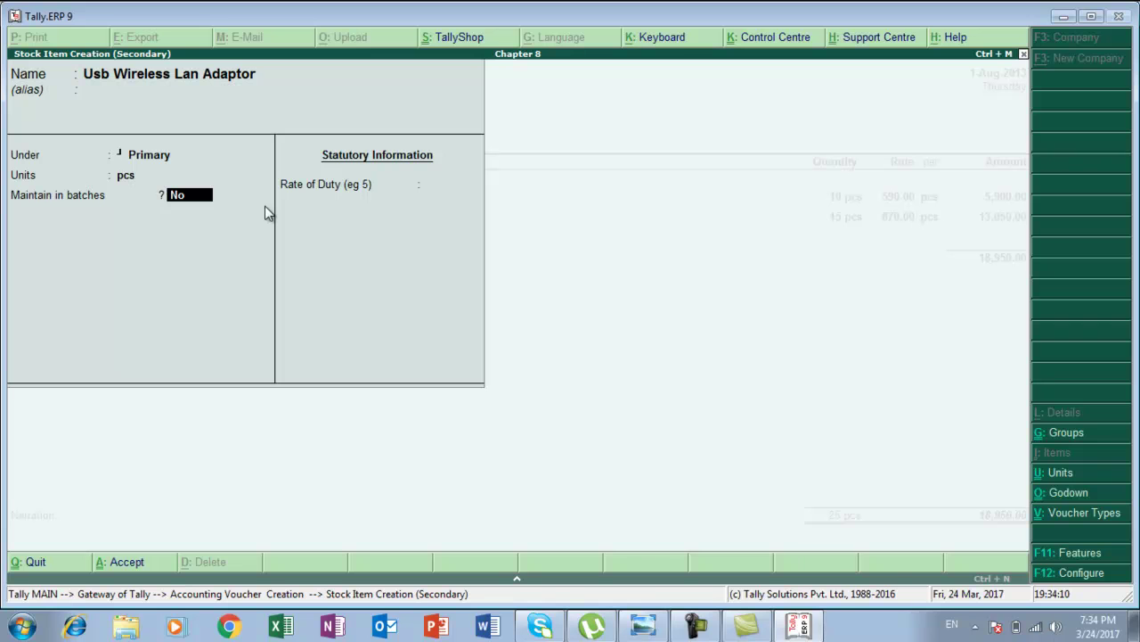
pyautogui.write('y')
pyautogui.press('Return')
pyautogui.write('y')
pyautogui.press('Return')
pyautogui.write('y')
pyautogui.press('Return')
pyautogui.press('Return')
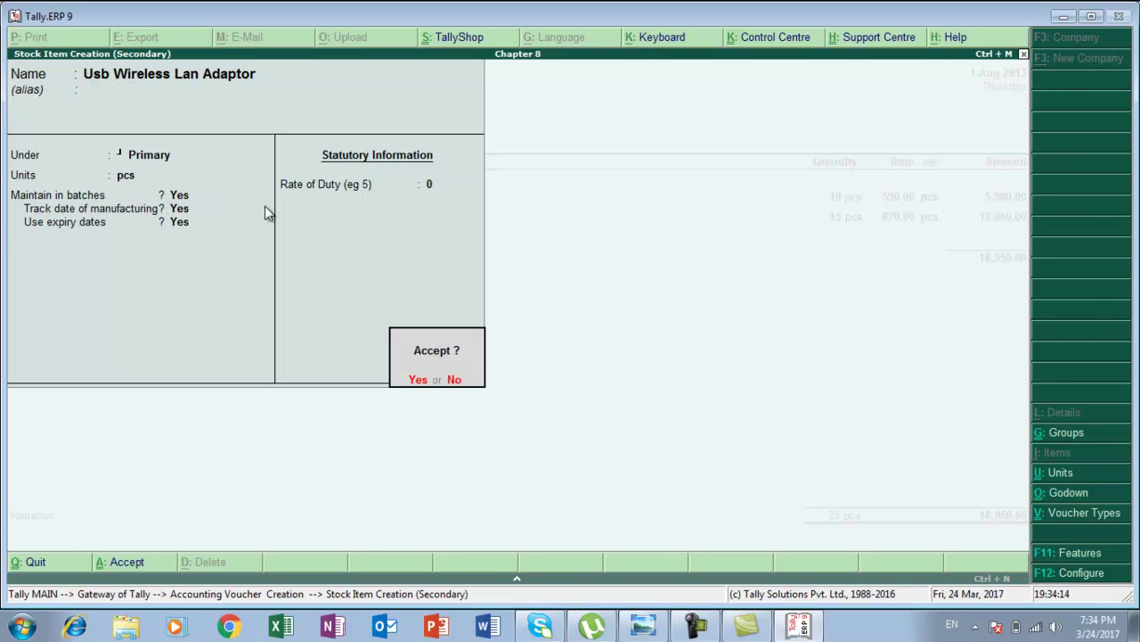
pyautogui.press('Return')
# Set the adaptor's tracking number to Not Applicable and choose the Taratala godown.
pyautogui.press('Down')
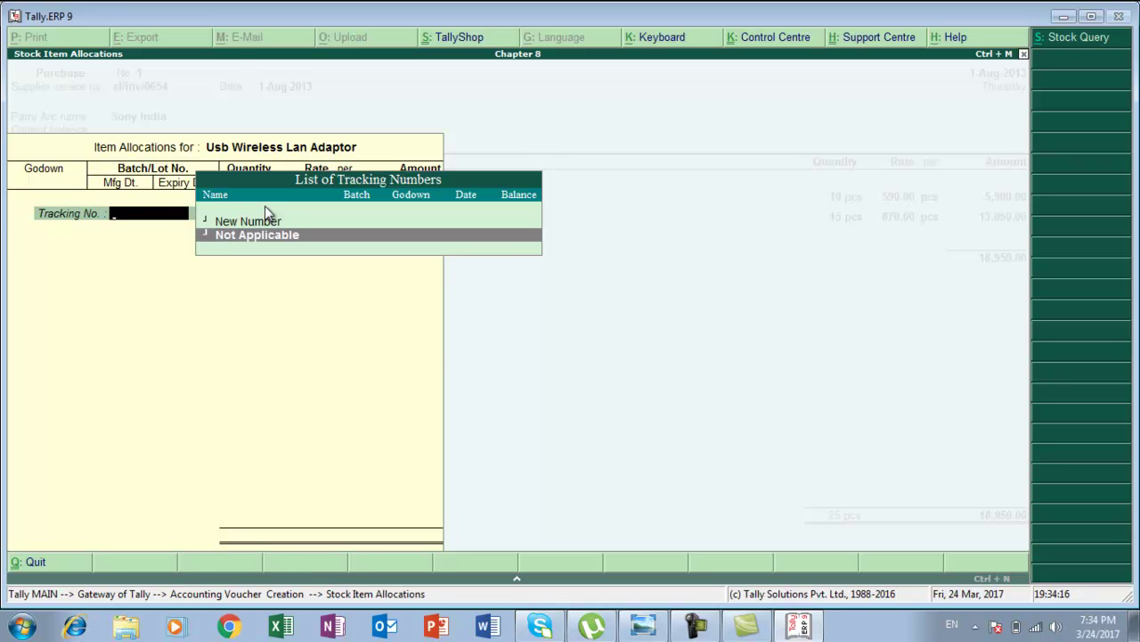
pyautogui.press('Return')
pyautogui.press('Down')
pyautogui.press('Down')
pyautogui.press('Return')
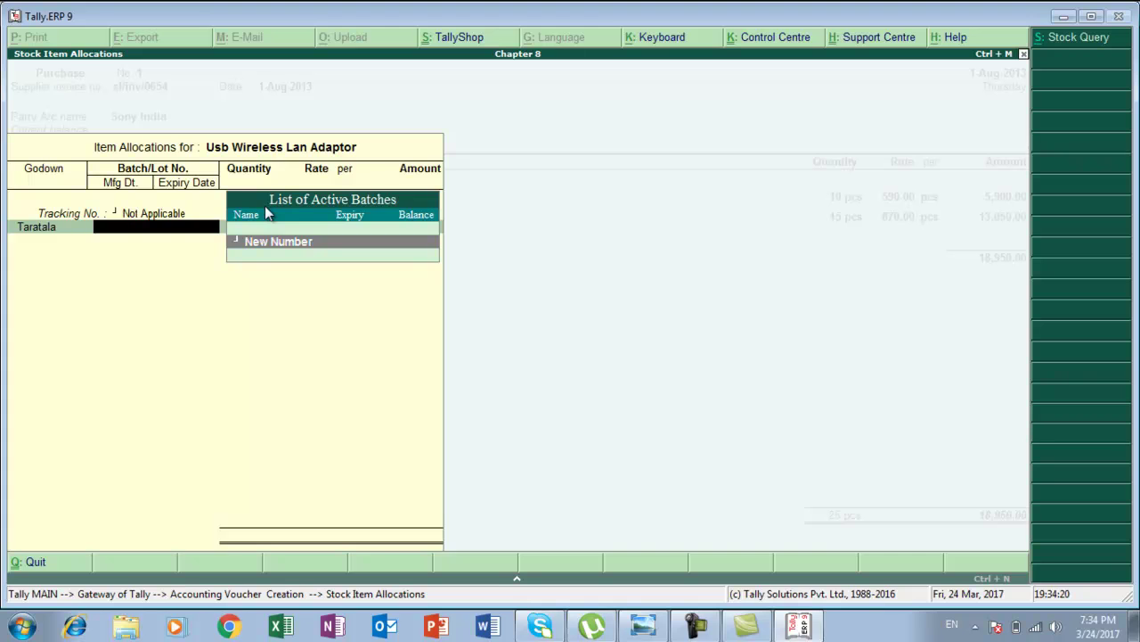
# Look up the adaptor's batch number in the exercise photo, and enter La062011 as a new batch number in Tally.
pyautogui.press('Return')
pyautogui.hotkey('alt', 'Tab')
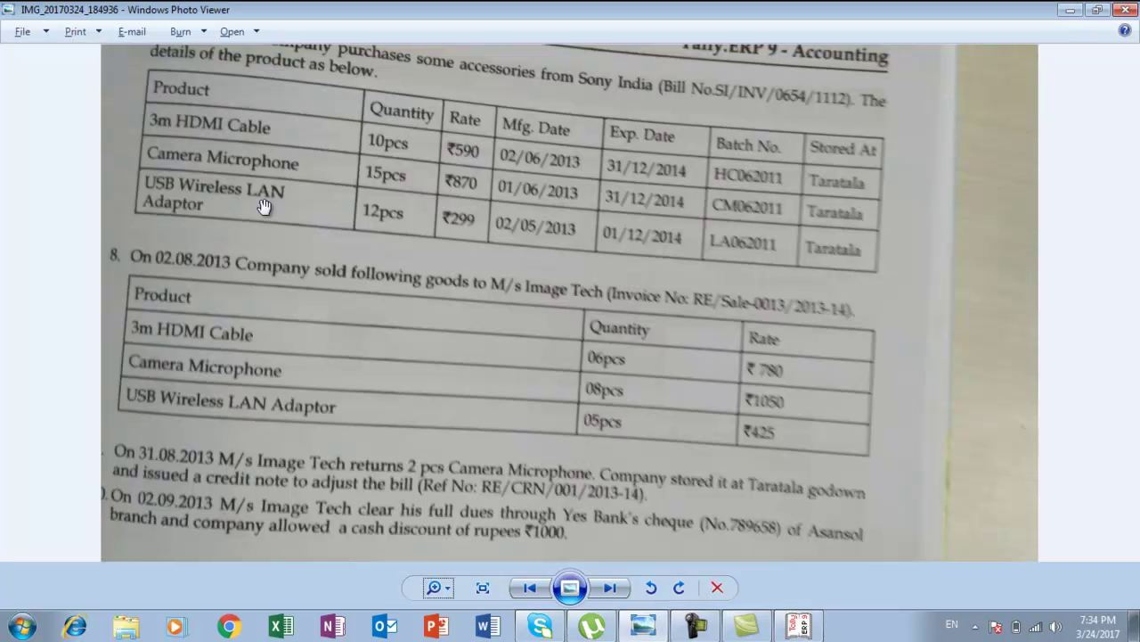
pyautogui.hotkey('alt', 'Tab')
pyautogui.write('La062011')
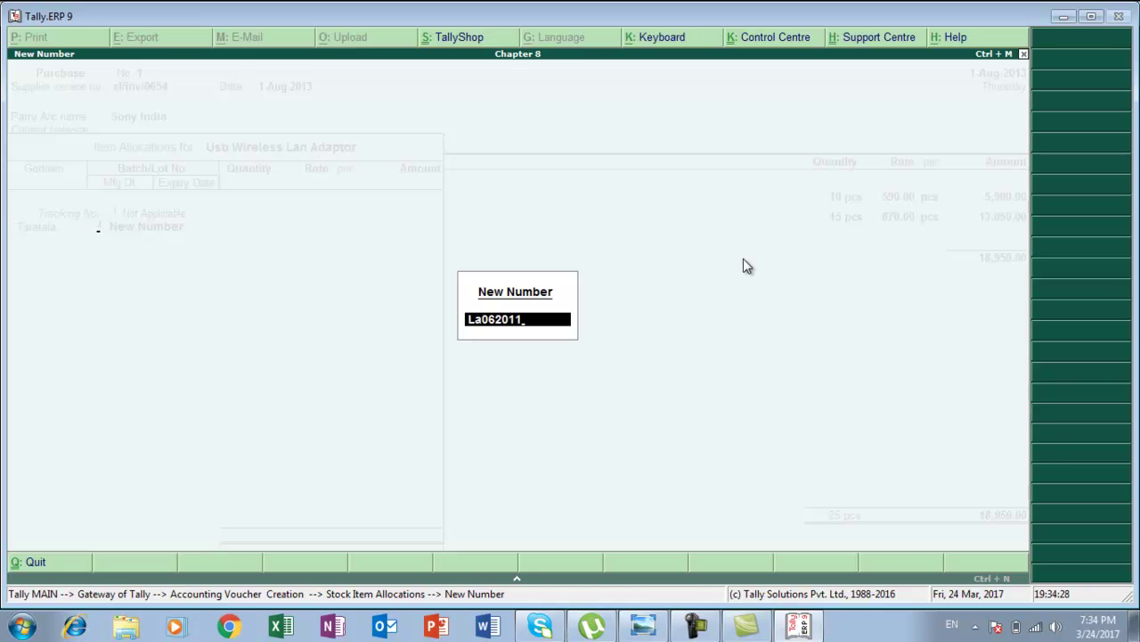
pyautogui.press('Return')
# Check the adaptor's quantity and rate in the exercise photo, and enter 12 pcs at 299 per piece for the batch.
pyautogui.hotkey('alt', 'Tab')
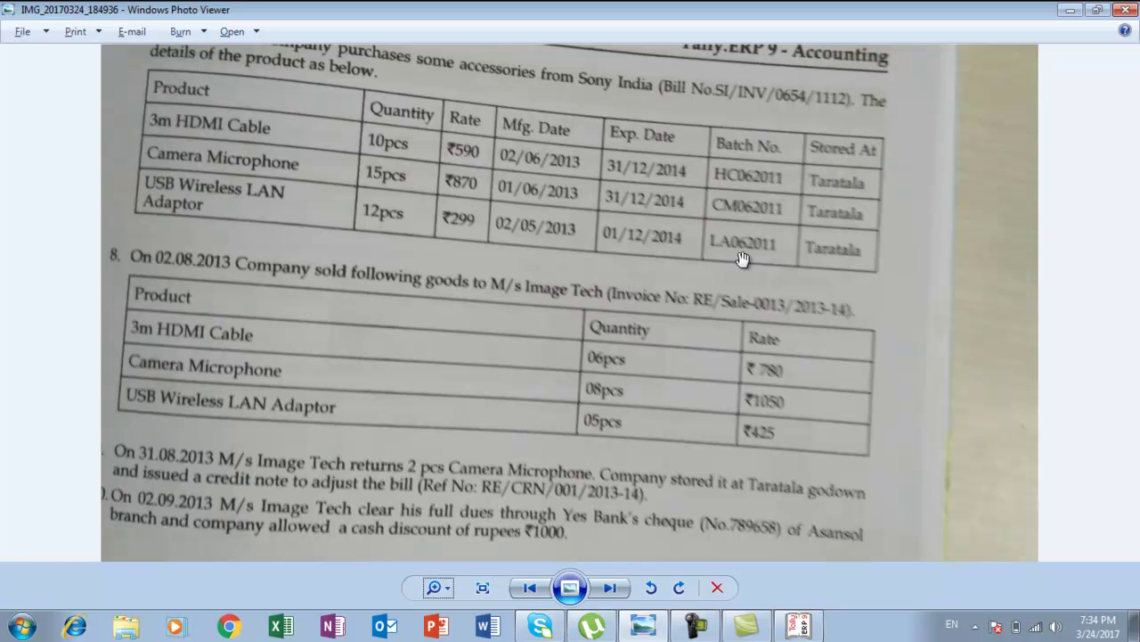
pyautogui.hotkey('alt', 'Tab')
pyautogui.write('12')
pyautogui.press('Return')
pyautogui.write('299')
pyautogui.press('Return')
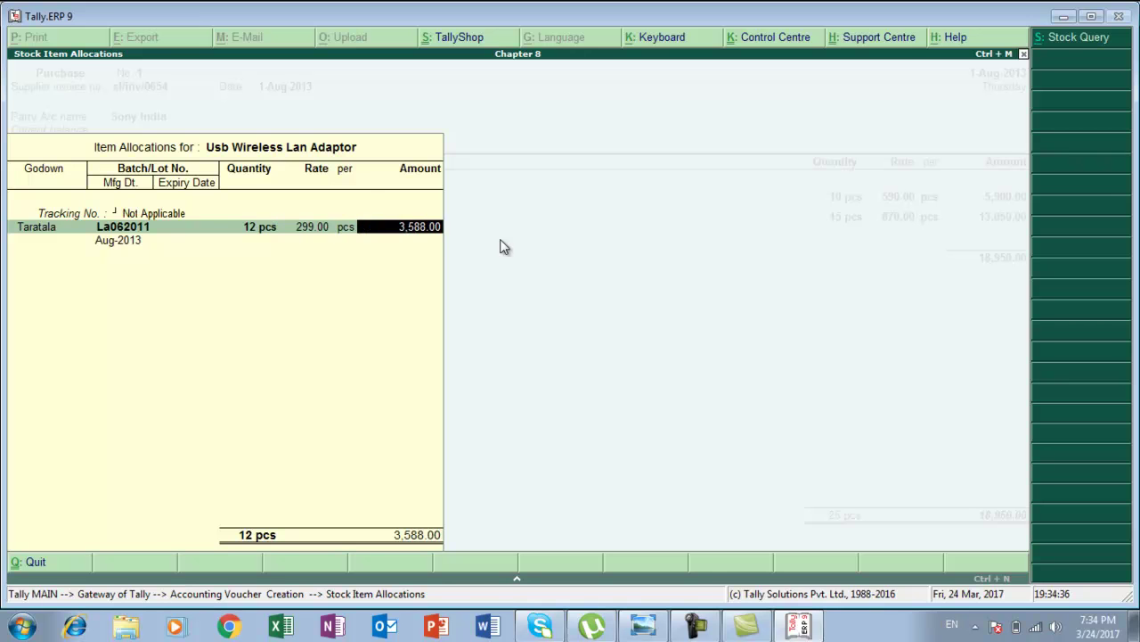
# Check the adaptor's dates in the exercise photo, and enter manufacturing date 2-5-2013 and expiry date 1-12-2014 for its batch.
pyautogui.press('Return')
pyautogui.hotkey('alt', 'Tab')
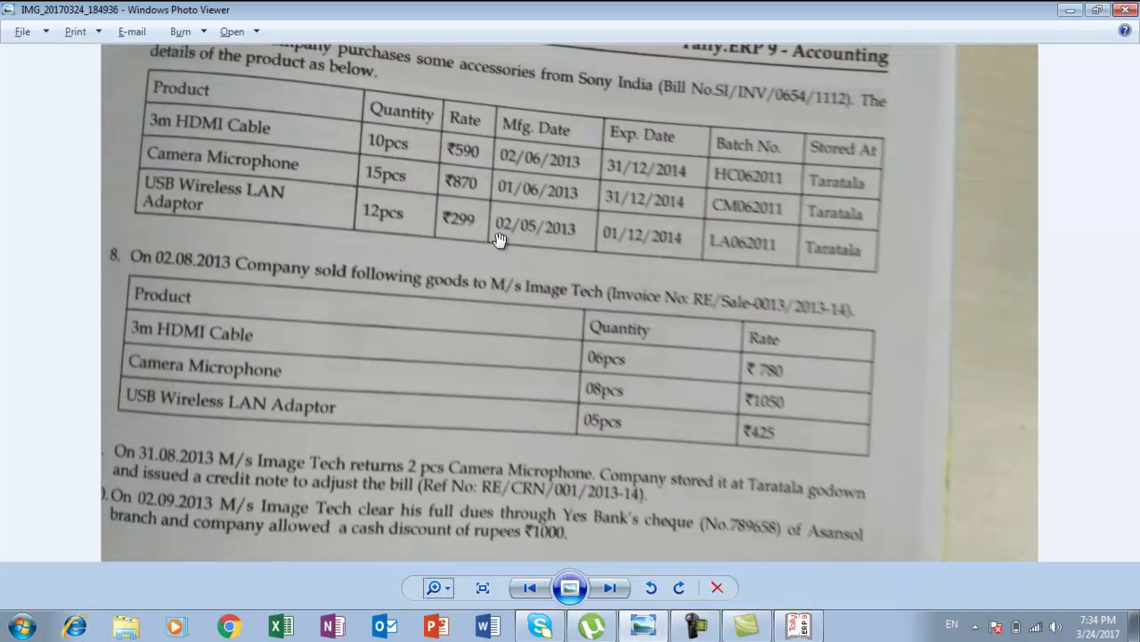
pyautogui.hotkey('alt', 'Tab')
pyautogui.write('2-5-2013')
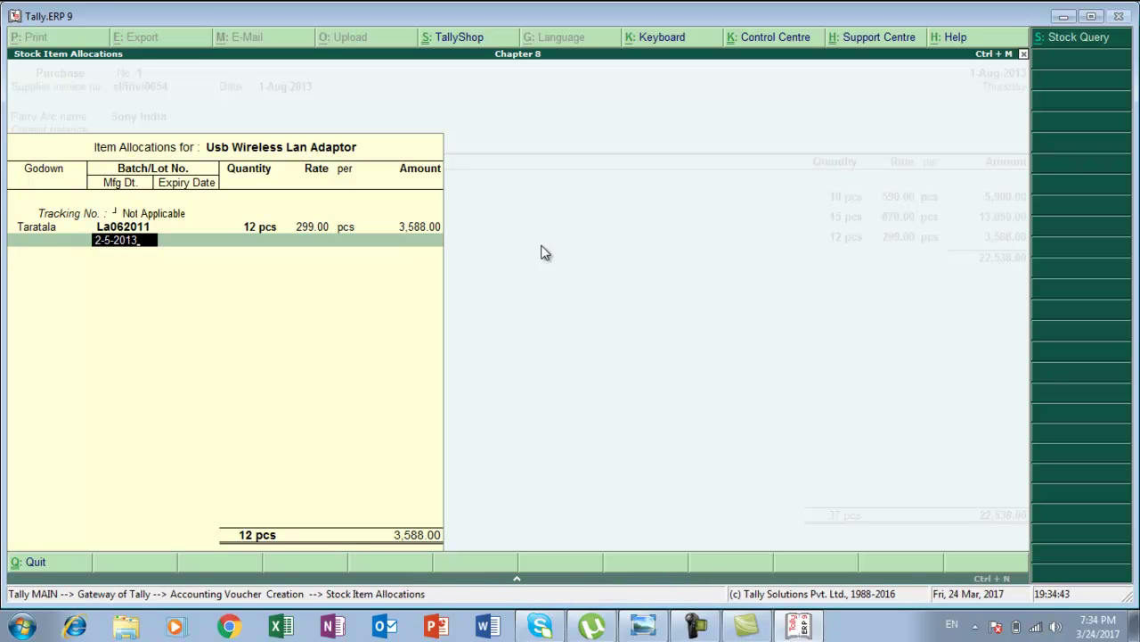
pyautogui.press('Return')
pyautogui.hotkey('alt', 'Tab')
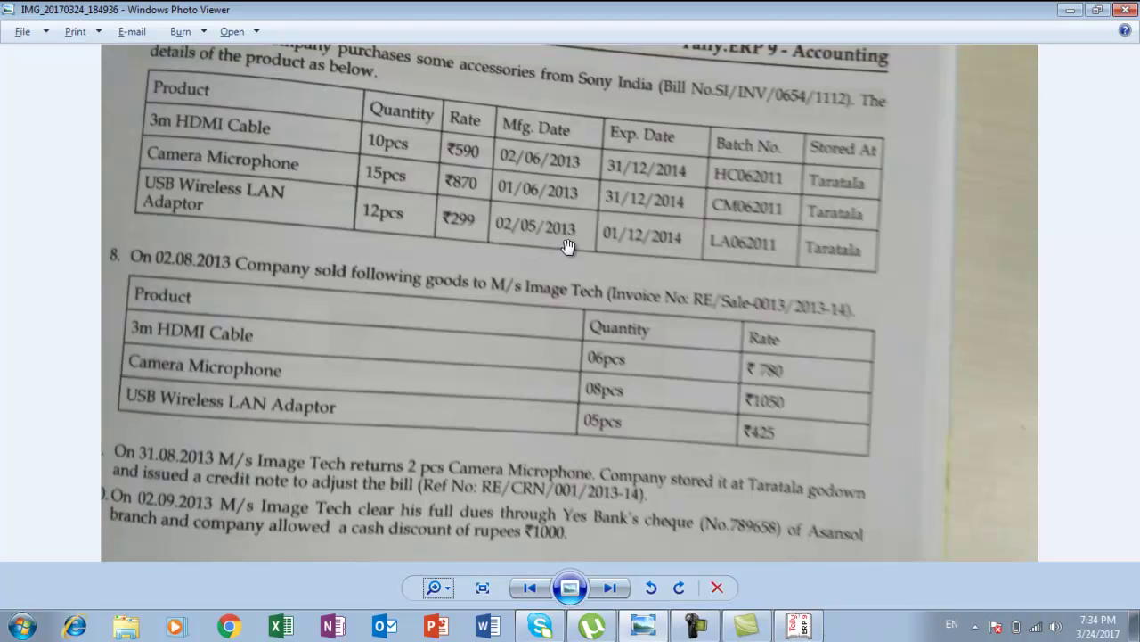
pyautogui.hotkey('alt', 'Tab')
pyautogui.write('1-12-20')
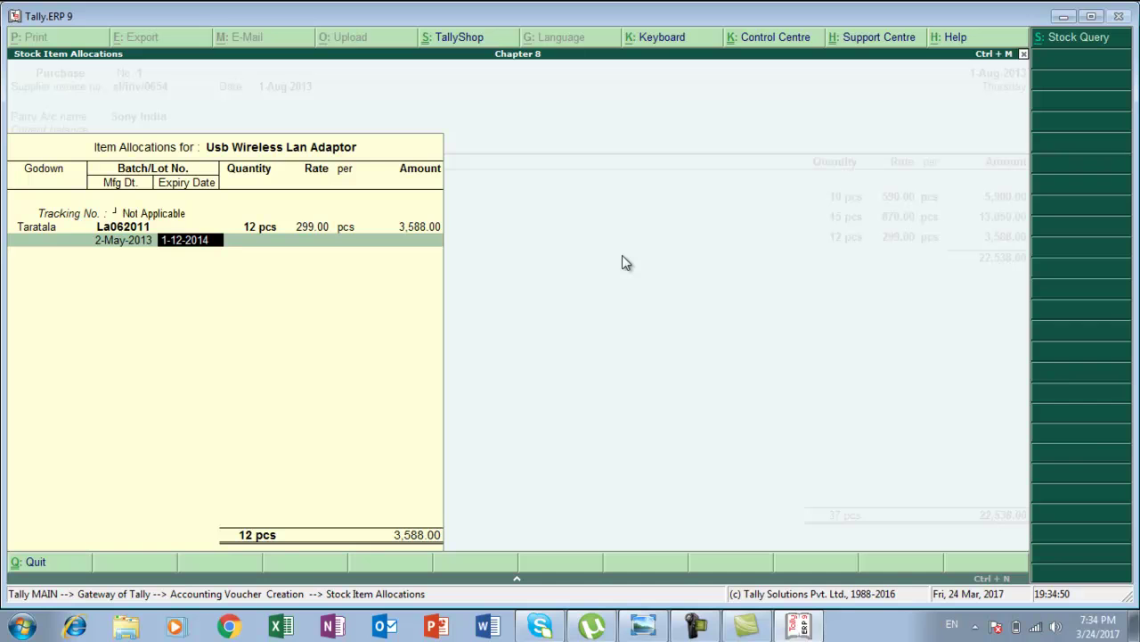
pyautogui.press('Return')
pyautogui.press('Return')
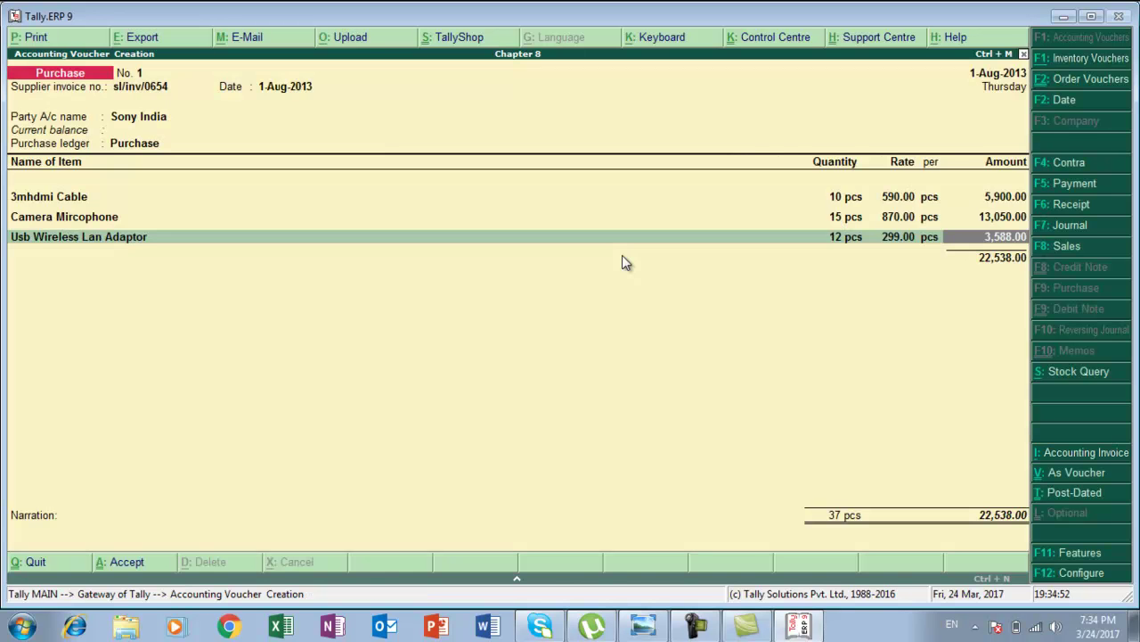
# End the item list without a narration and save the Sony India purchase voucher.
pyautogui.press('Return')
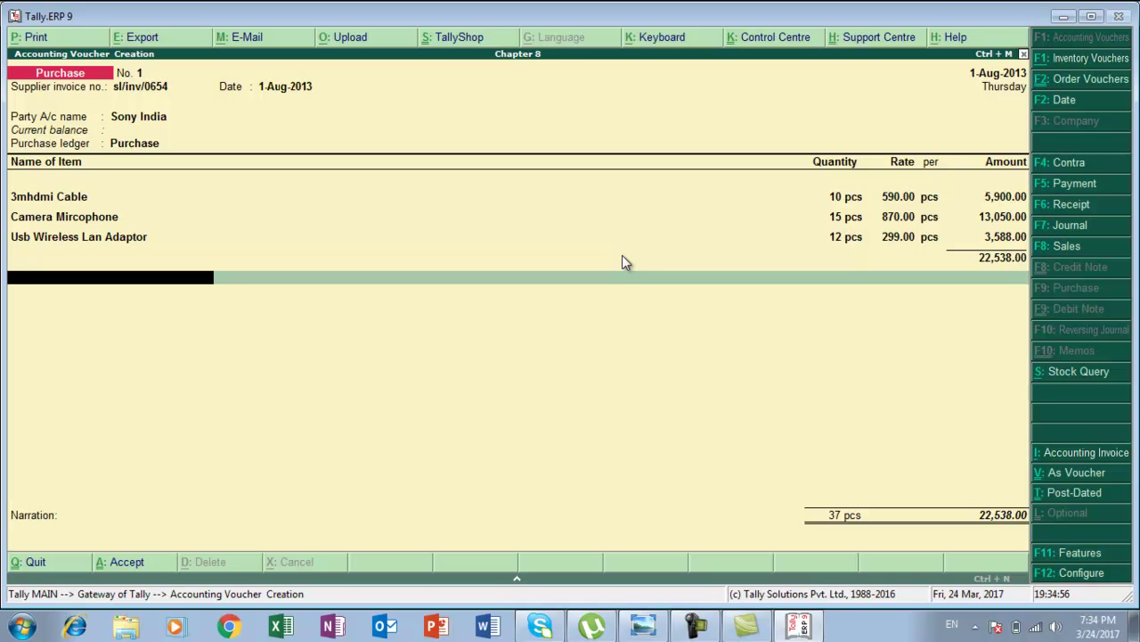
pyautogui.press('Return')
pyautogui.press('Return')
pyautogui.press('Return')
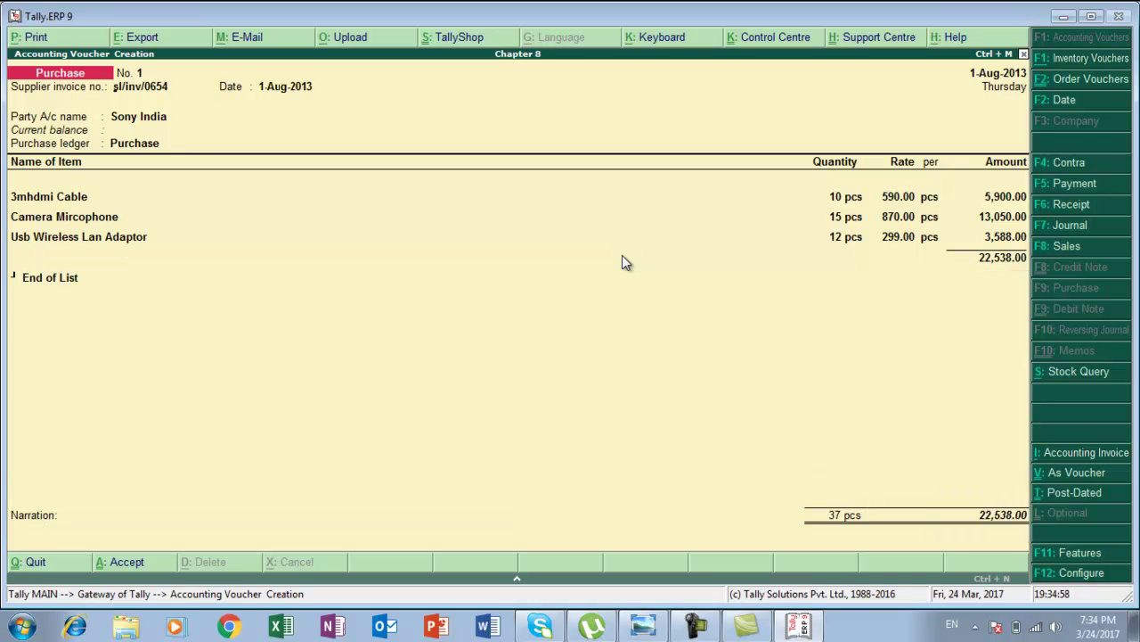
# Check the next transaction in the exercise photo, and open a sales voucher in Tally dated 2-8-2013.
pyautogui.hotkey('alt', 'Tab')
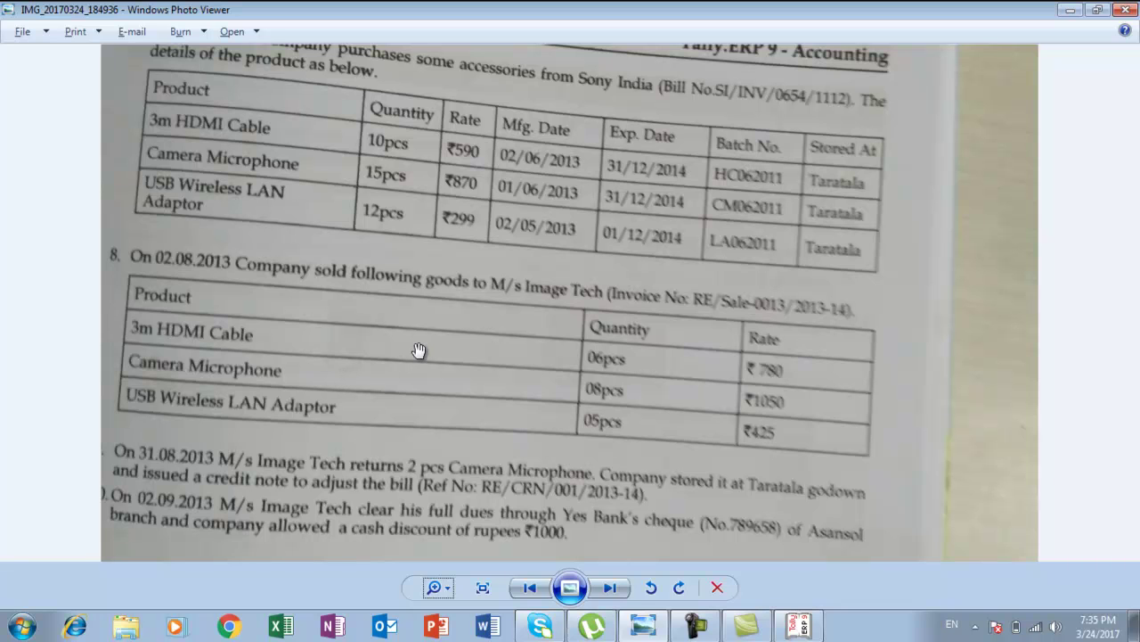
pyautogui.hotkey('alt', 'Tab')
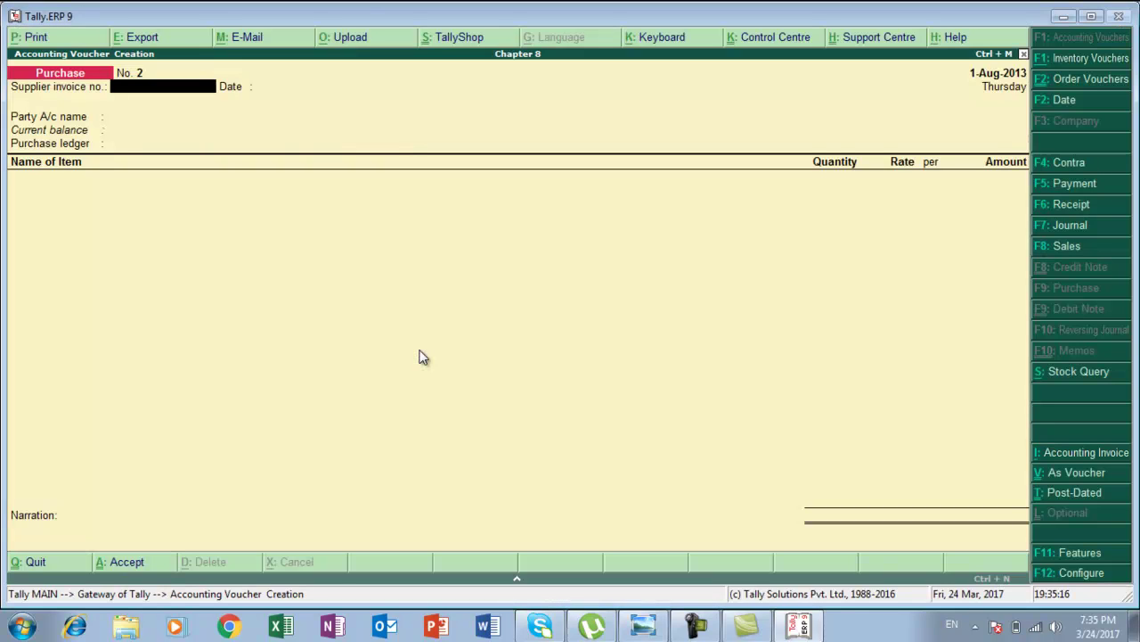
pyautogui.press('F8')
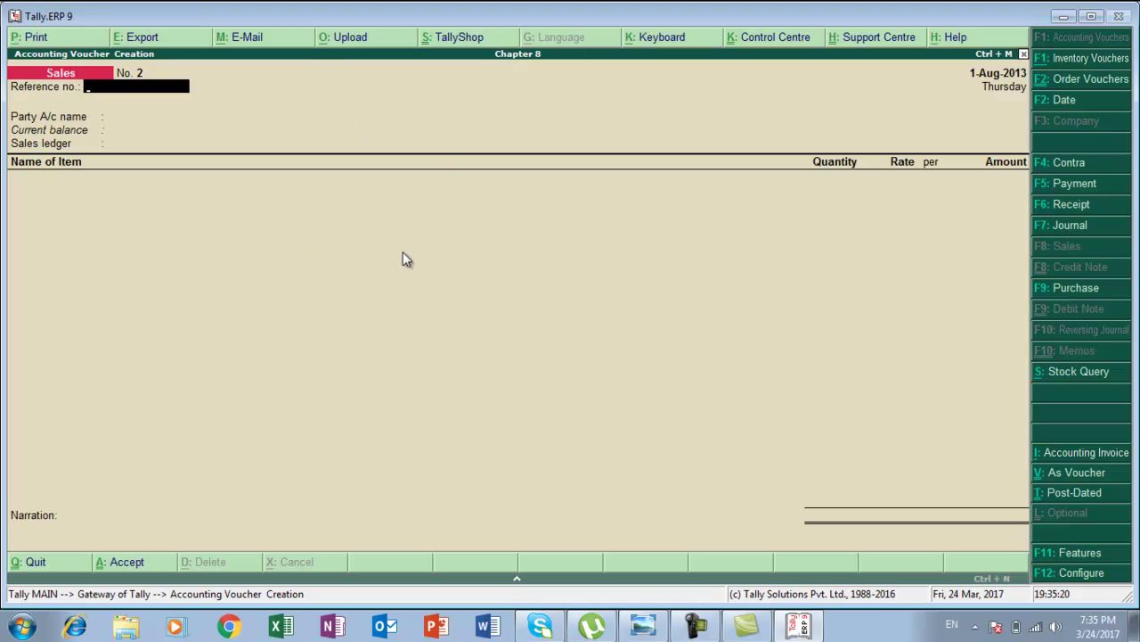
pyautogui.press('F2')
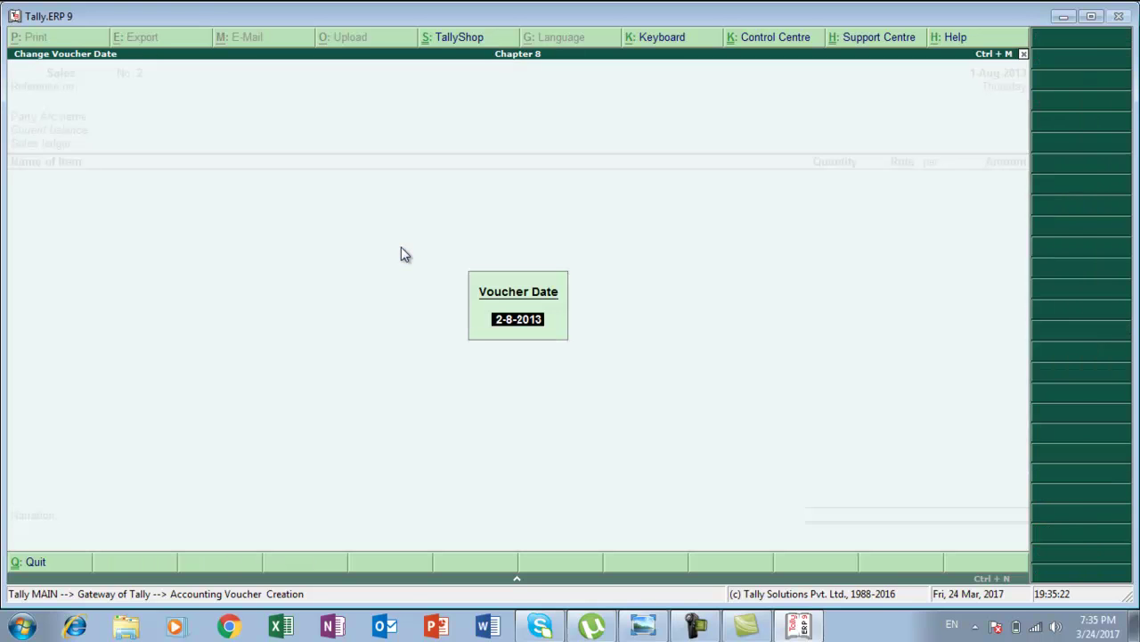
pyautogui.press('Return')
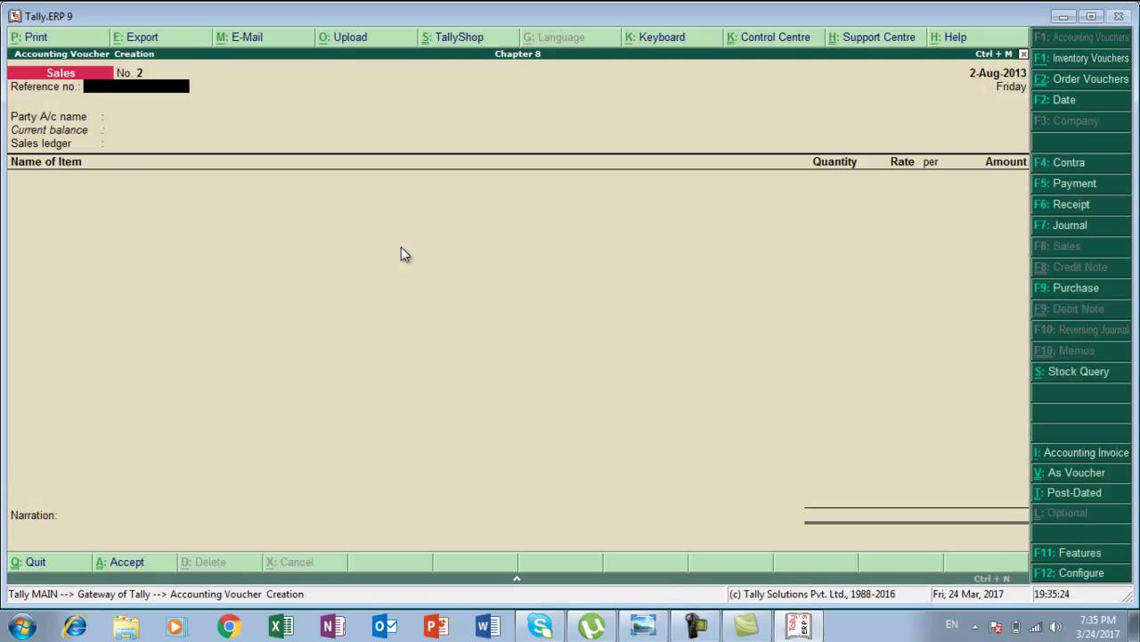
# Look up the sales invoice number in the exercise photo, and enter re/sale/0013 as the voucher's reference number.
pyautogui.hotkey('alt', 'Tab')
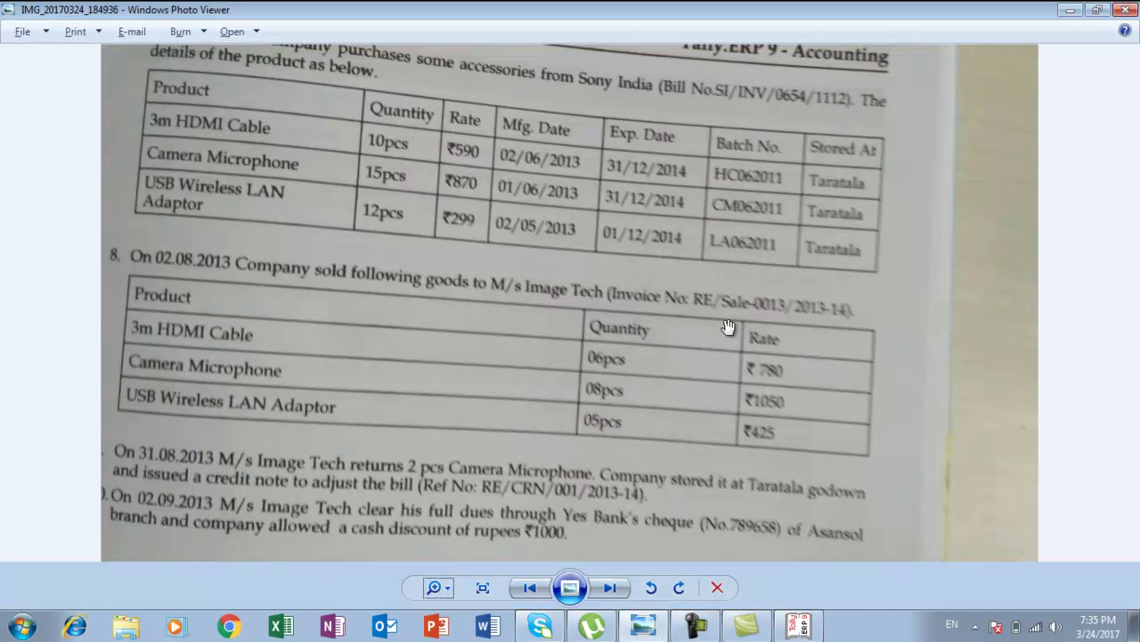
pyautogui.hotkey('alt', 'Tab')
pyautogui.write('re/sale/0013')
pyautogui.press('Return')
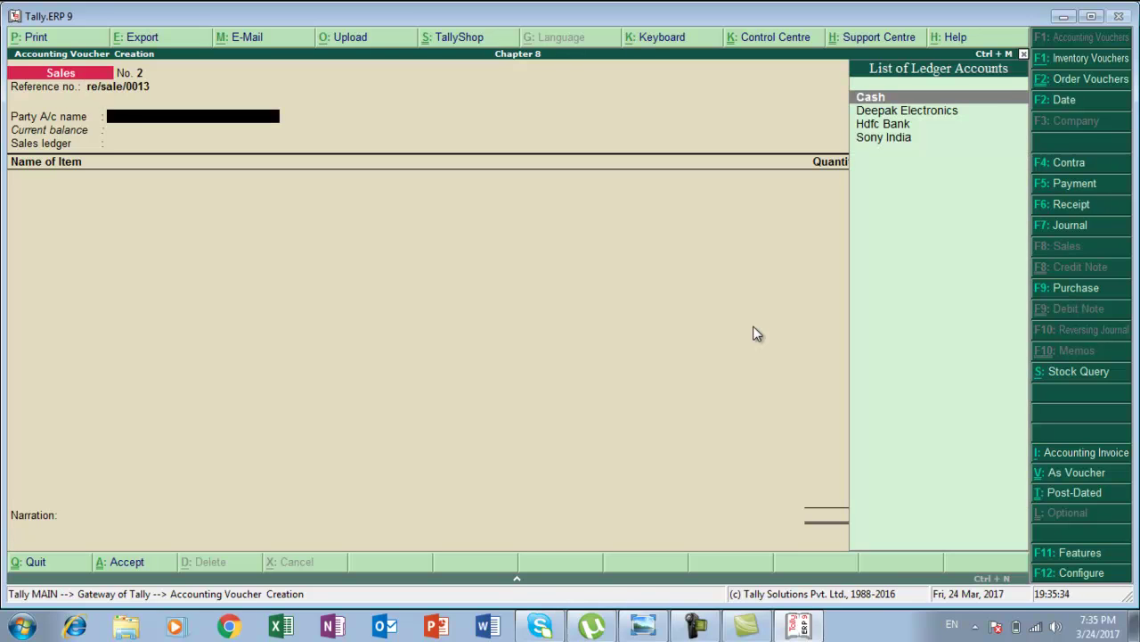
# Check the buyer in the exercise photo, and start a new party ledger named M/s Image Tech from the sales voucher.
pyautogui.hotkey('alt', 'Tab')
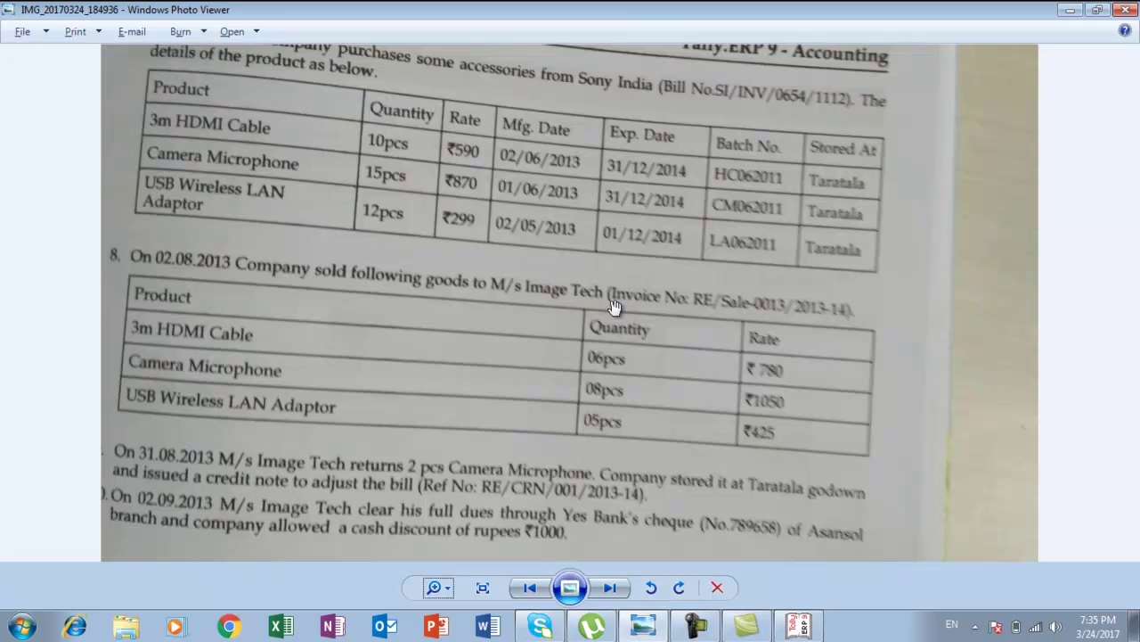
pyautogui.hotkey('alt', 'Tab')
pyautogui.hotkey('alt', 'c')
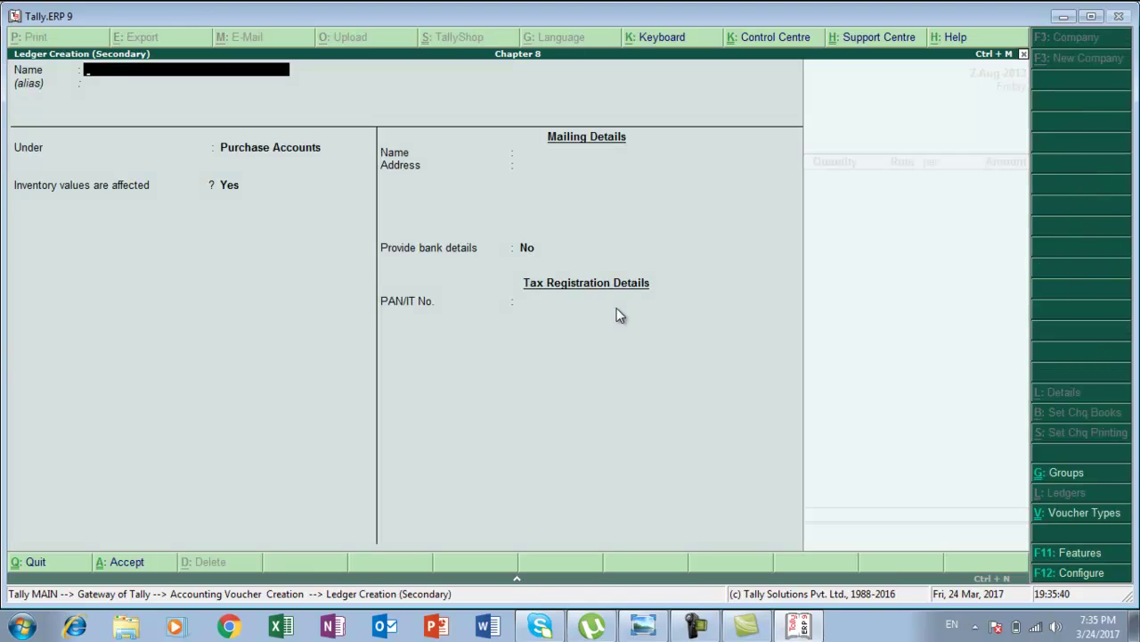
pyautogui.write('M/s image Tecch')
pyautogui.press('BackSpace')
pyautogui.press('BackSpace')
pyautogui.write('h')
pyautogui.press('Return')
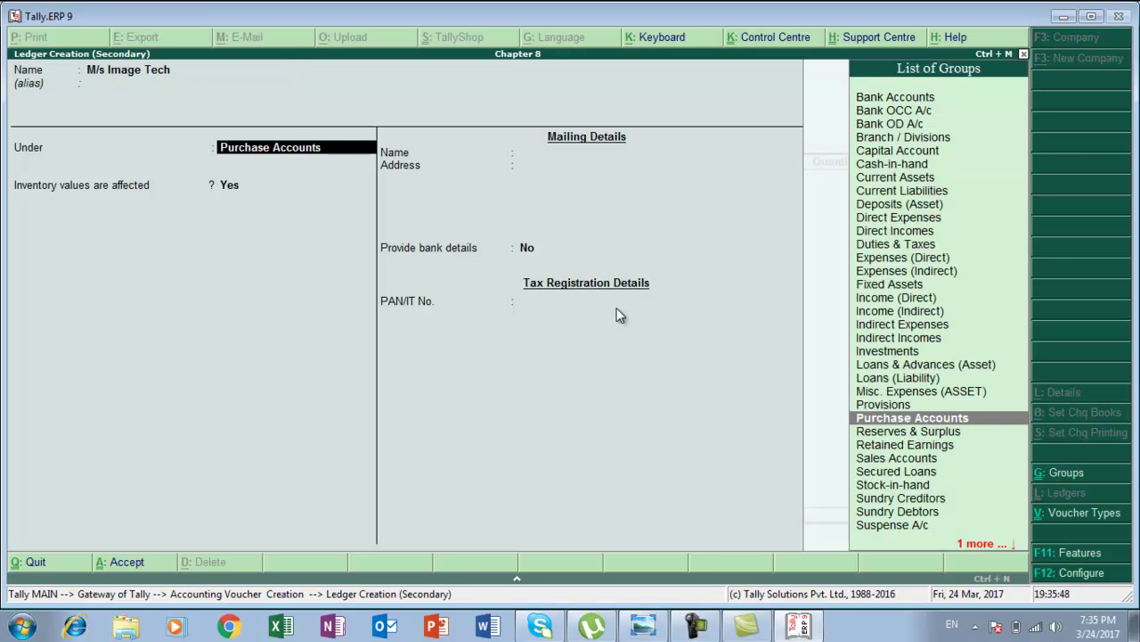
# Put the M/s Image Tech ledger under Sundry Debtors, enable bill-by-bill balances, and save it with the other fields at their defaults.
pyautogui.write('S')
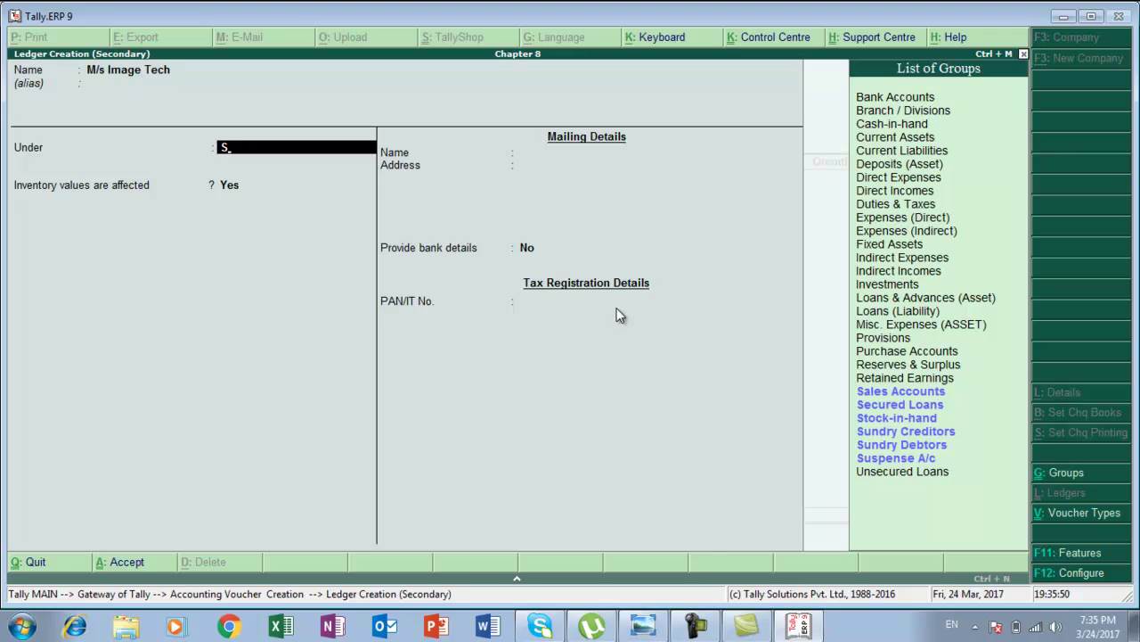
pyautogui.press('Down')
pyautogui.press('Down')
pyautogui.press('Down')
pyautogui.press('Down')
pyautogui.press('Down')
pyautogui.press('Return')
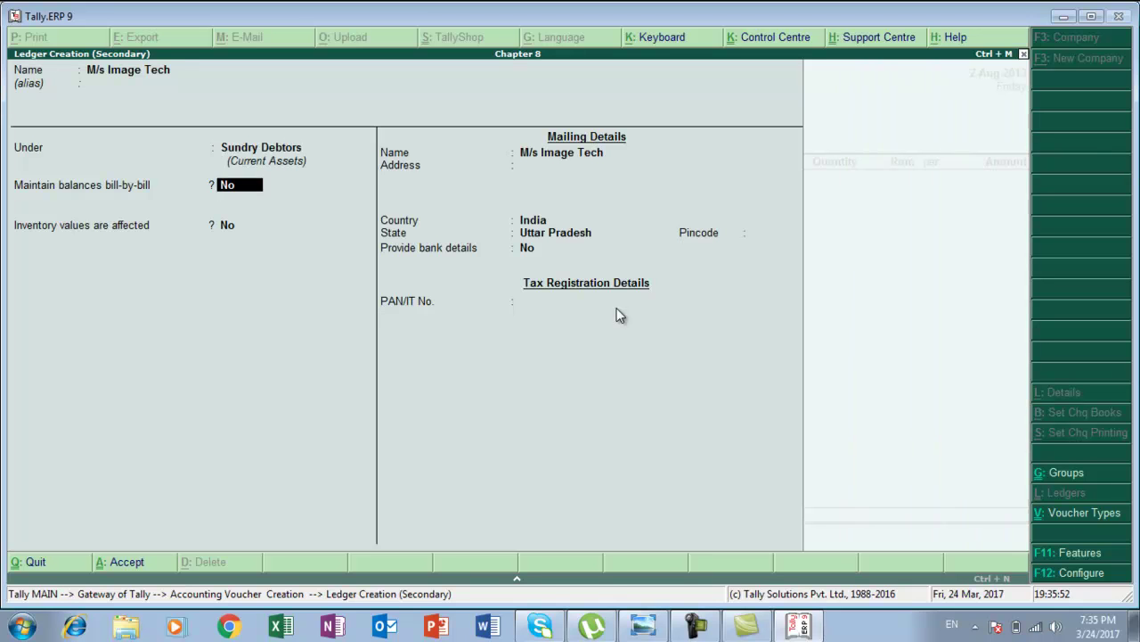
pyautogui.write('y')
pyautogui.press('Return')
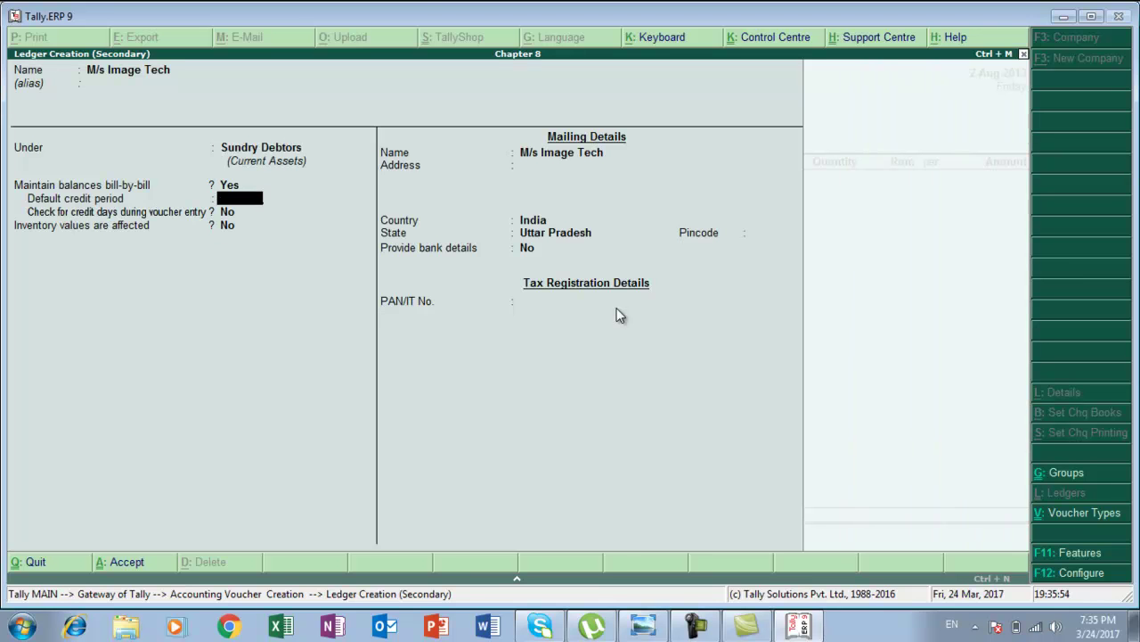
pyautogui.press('Return')
pyautogui.press('Return')
pyautogui.press('Return')
pyautogui.press('Return')
pyautogui.press('Return')
pyautogui.press('Return')
pyautogui.press('Return')
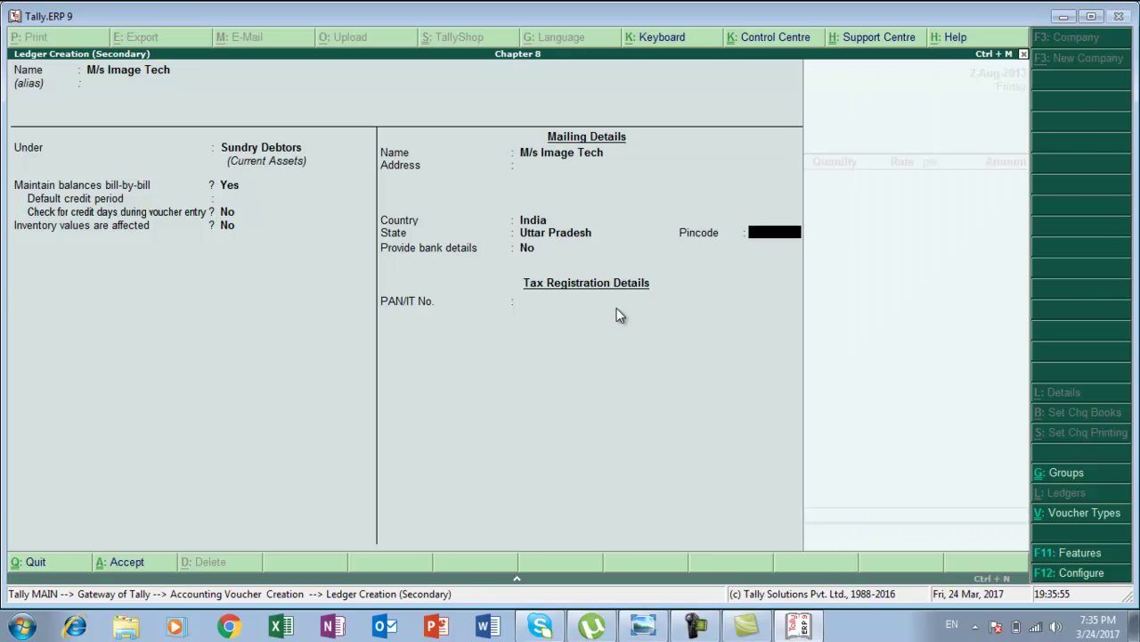
pyautogui.press('Return')
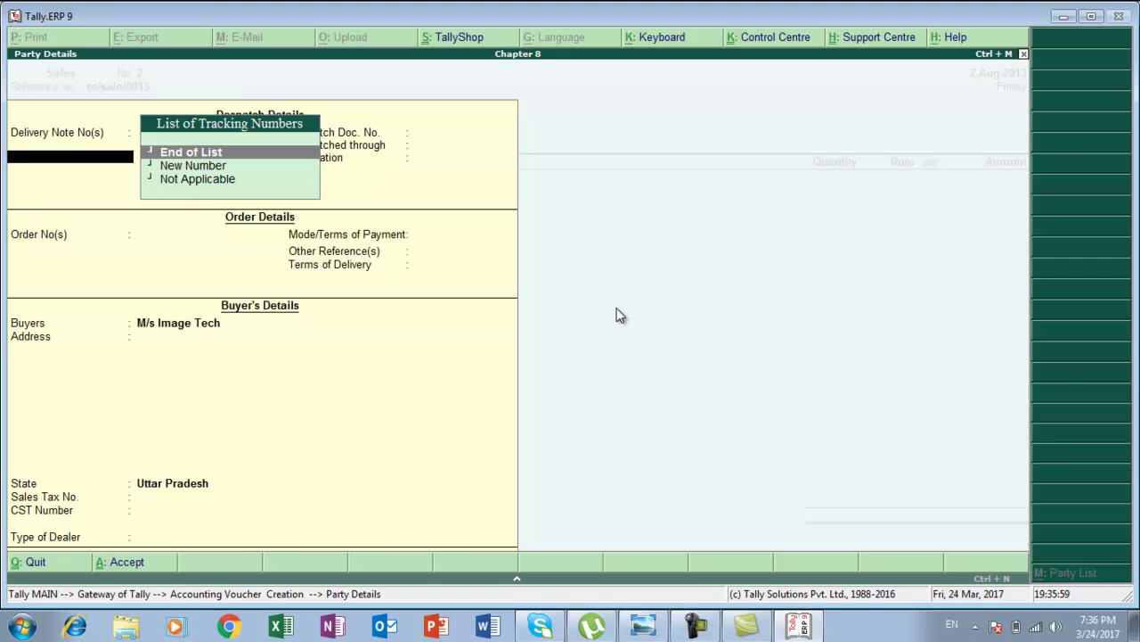
# Accept the party details without despatch or order entries, and choose Sale as the sales ledger.
pyautogui.press('Return')
pyautogui.press('Return')
pyautogui.press('Return')
pyautogui.press('Return')
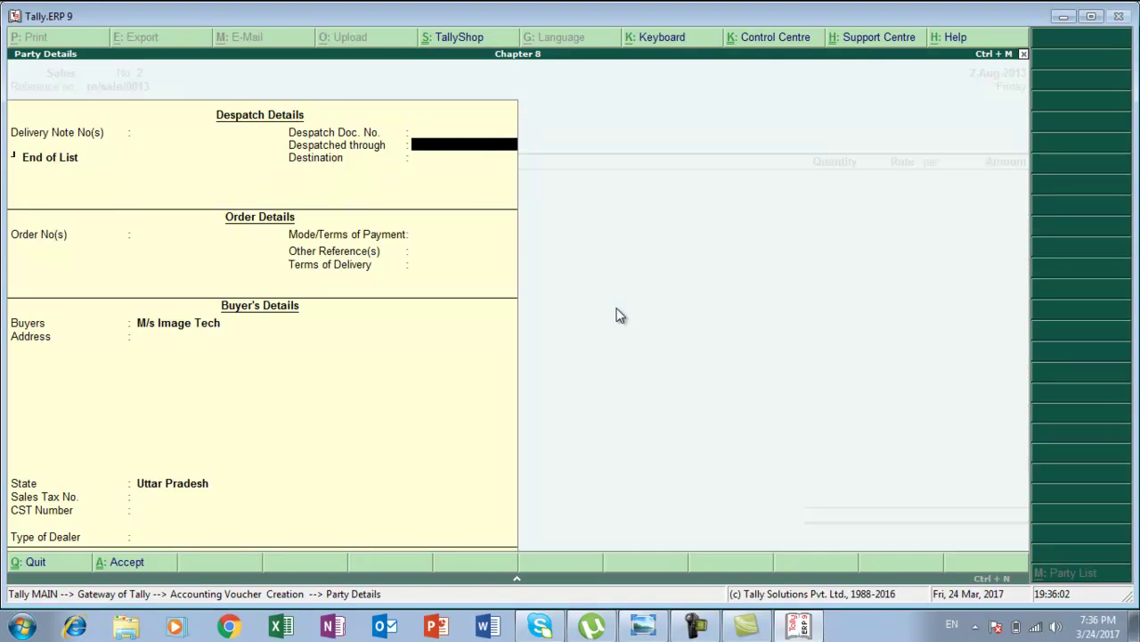
pyautogui.press('Return')
pyautogui.press('Return')
pyautogui.press('Return')
pyautogui.press('Return')
pyautogui.press('Return')
pyautogui.press('Return')
pyautogui.press('Return')
pyautogui.press('Return')
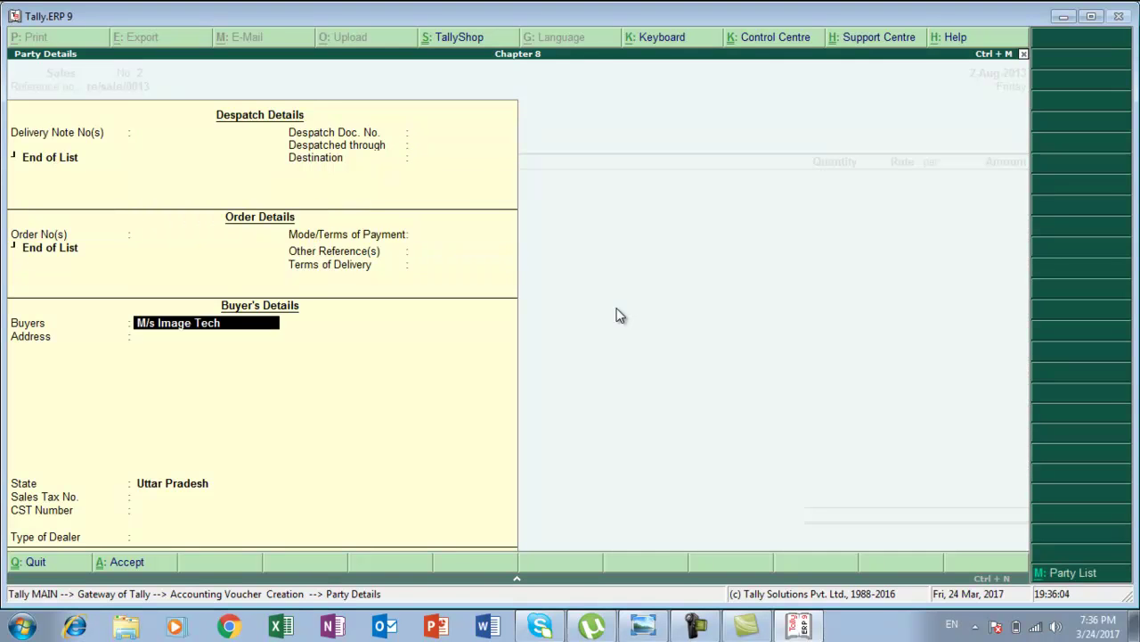
pyautogui.press('Return')
pyautogui.press('Return')
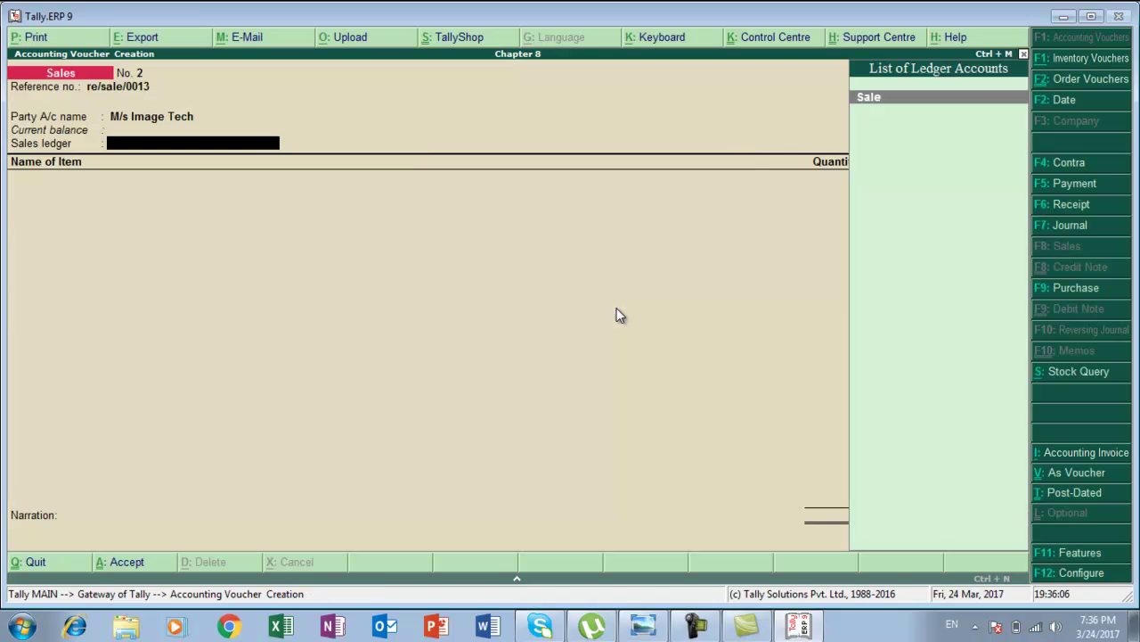
pyautogui.press('Return')
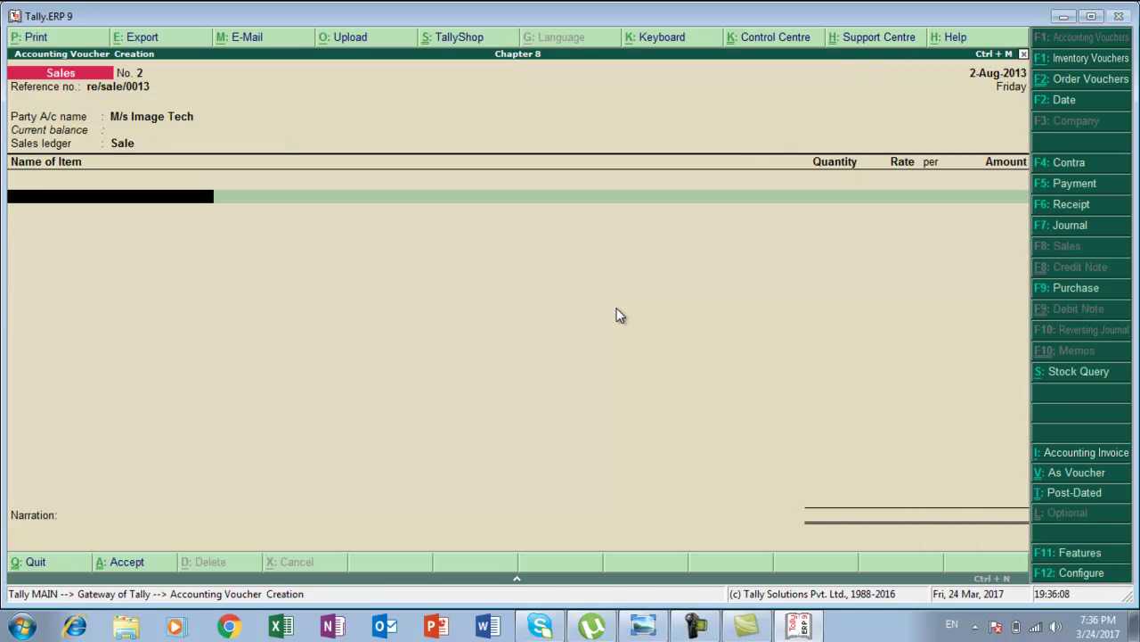
# Check the first product sold in the exercise photo, and add 3mhdmi Cable as an item of the sales voucher.
pyautogui.hotkey('alt', 'Tab')
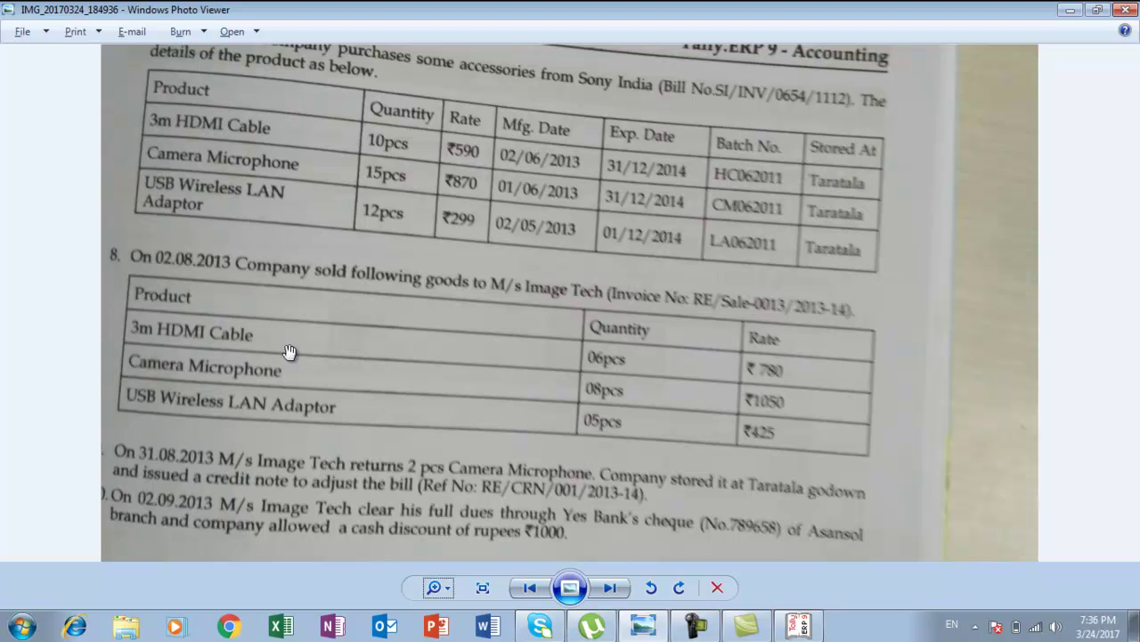
pyautogui.press('Tab')
pyautogui.hotkey('alt', 'Tab')
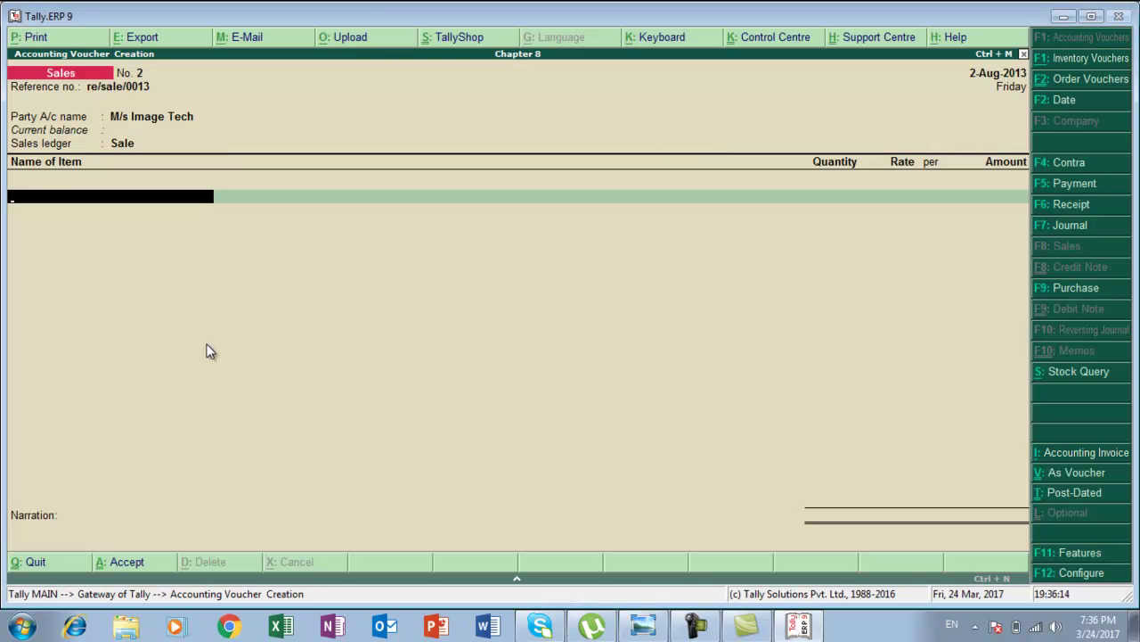
pyautogui.write('3')
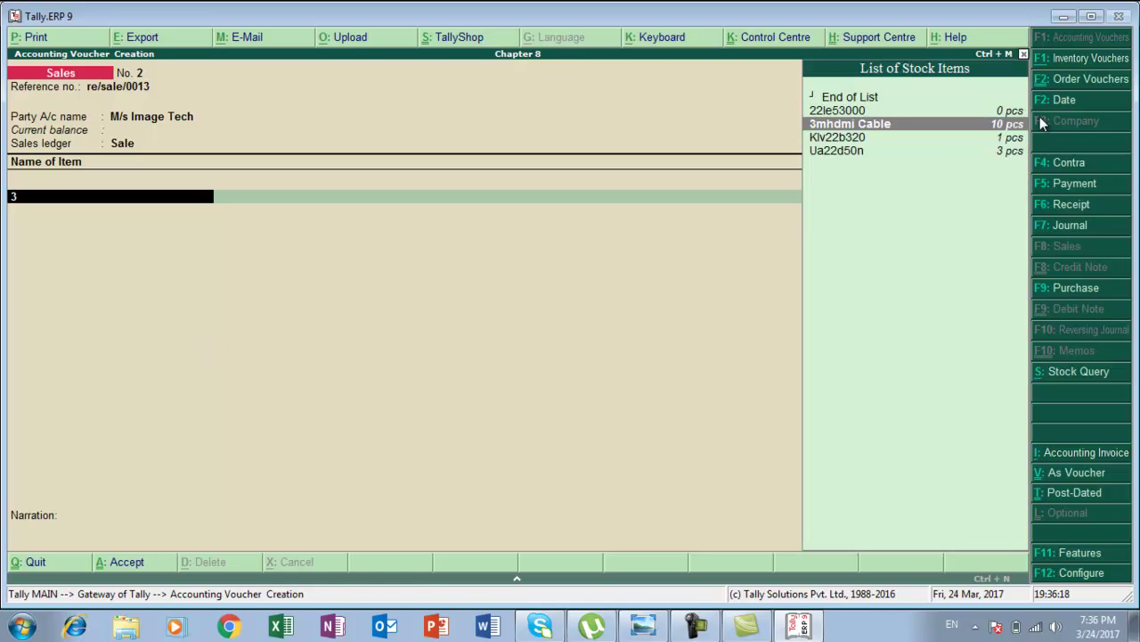
pyautogui.press('Return')
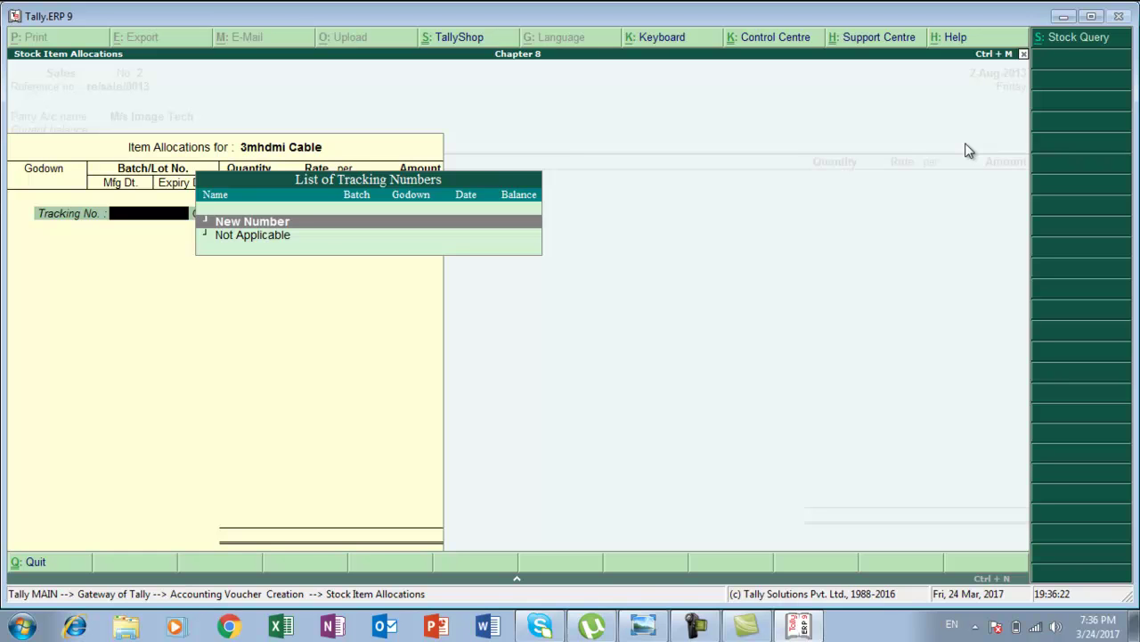
# Allocate 3mhdmi Cable to the Taratala godown and batch Hc062011, with tracking and order numbers set to Not Applicable.
pyautogui.press('Down')
pyautogui.press('Return')
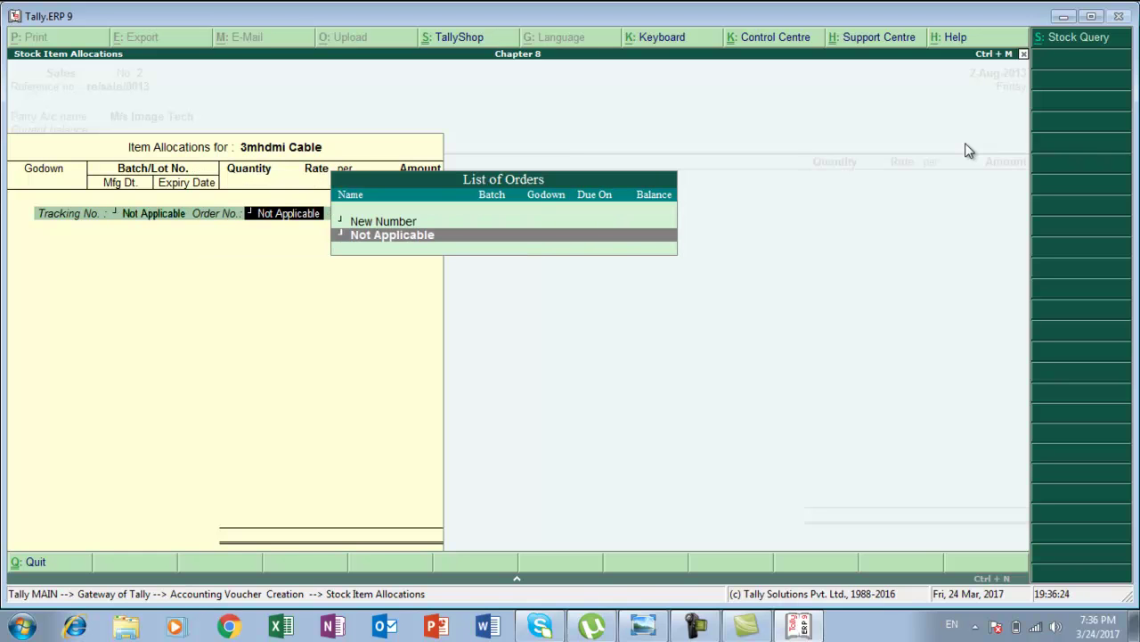
pyautogui.press('Return')
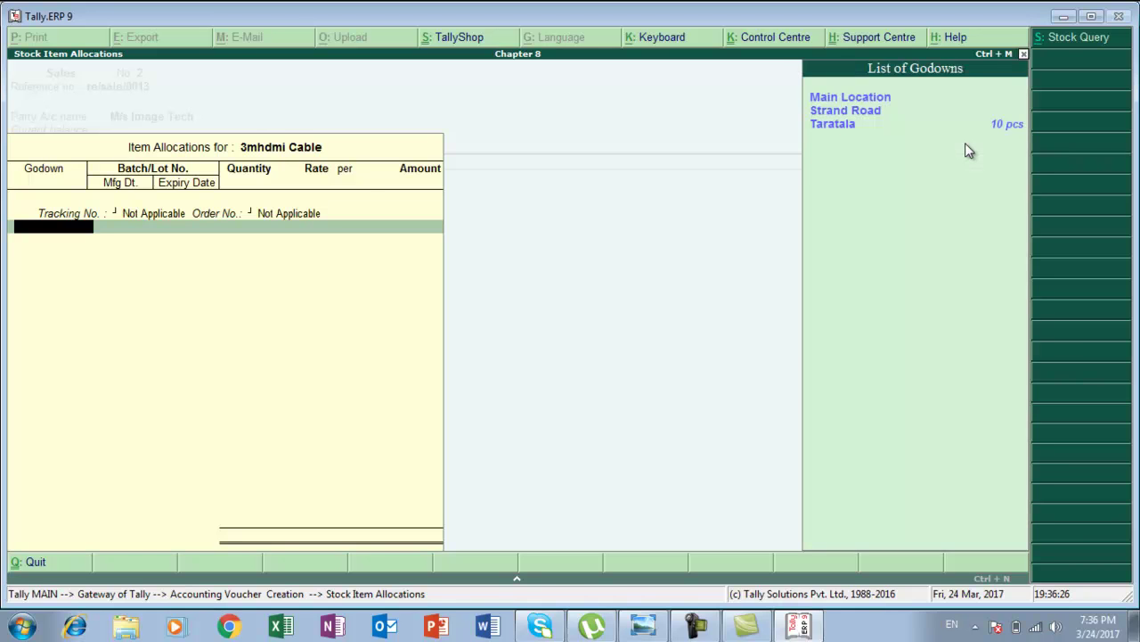
pyautogui.press('Down')
pyautogui.press('Down')
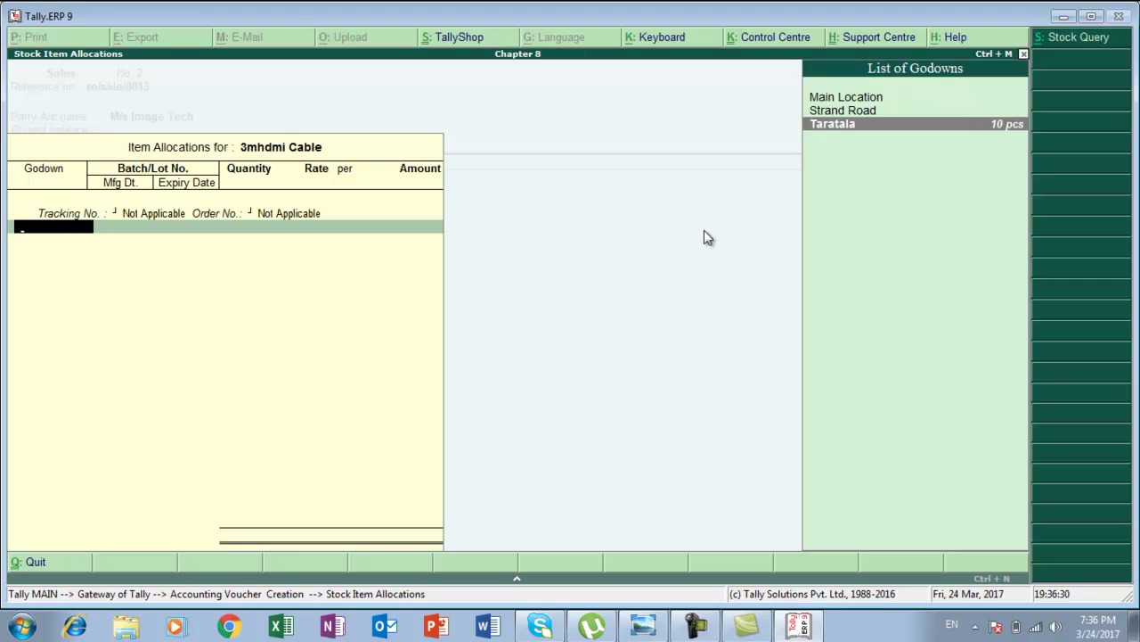
pyautogui.press('Return')
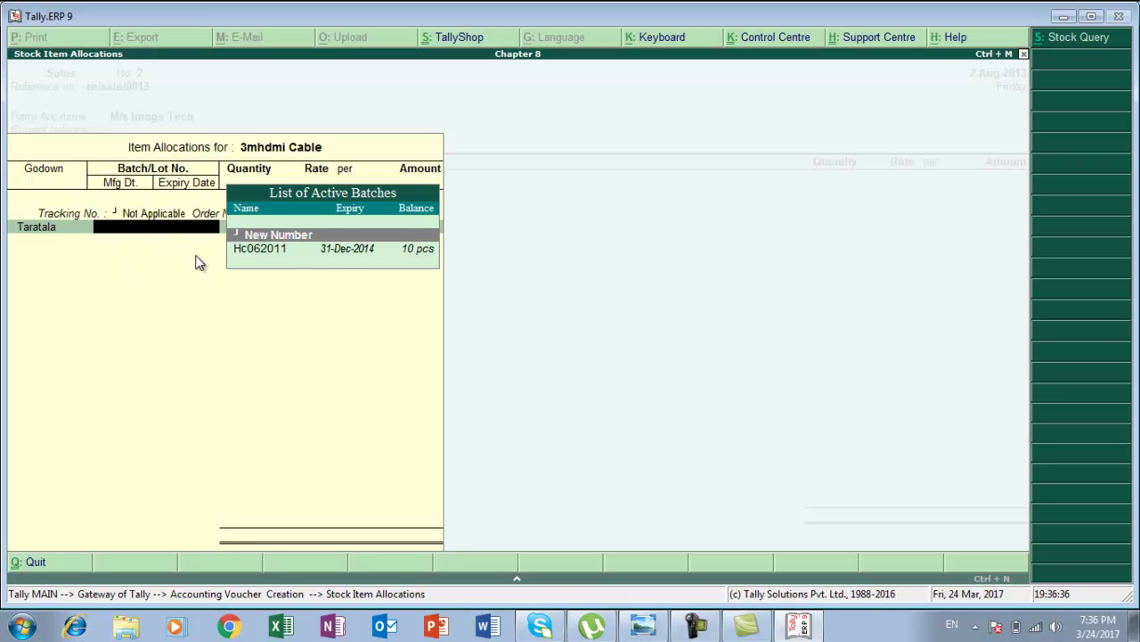
pyautogui.click(383, 257)
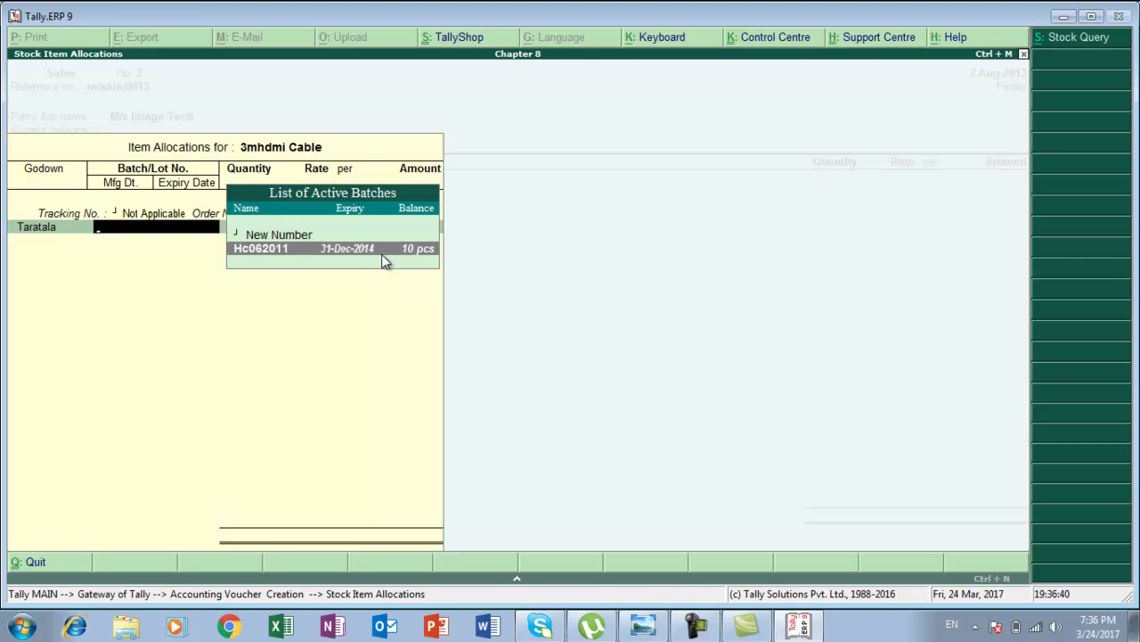
pyautogui.click(265, 254)
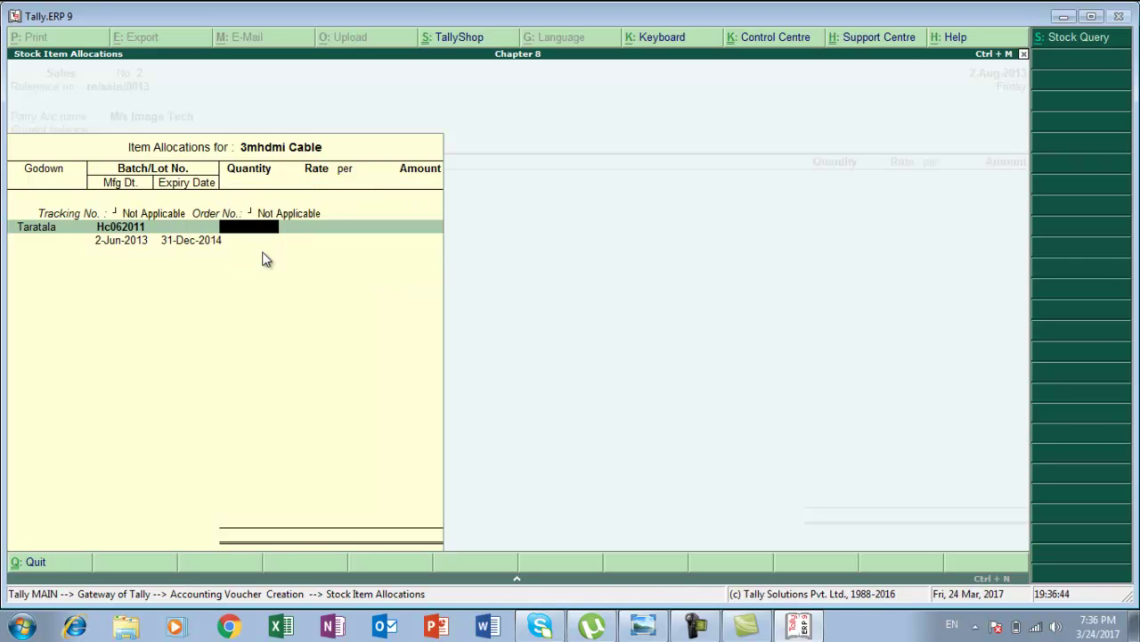
# Check the cable's sale details in the exercise photo, and complete its allocation with 6 pcs at a rate of 780.
pyautogui.hotkey('alt', 'Tab')
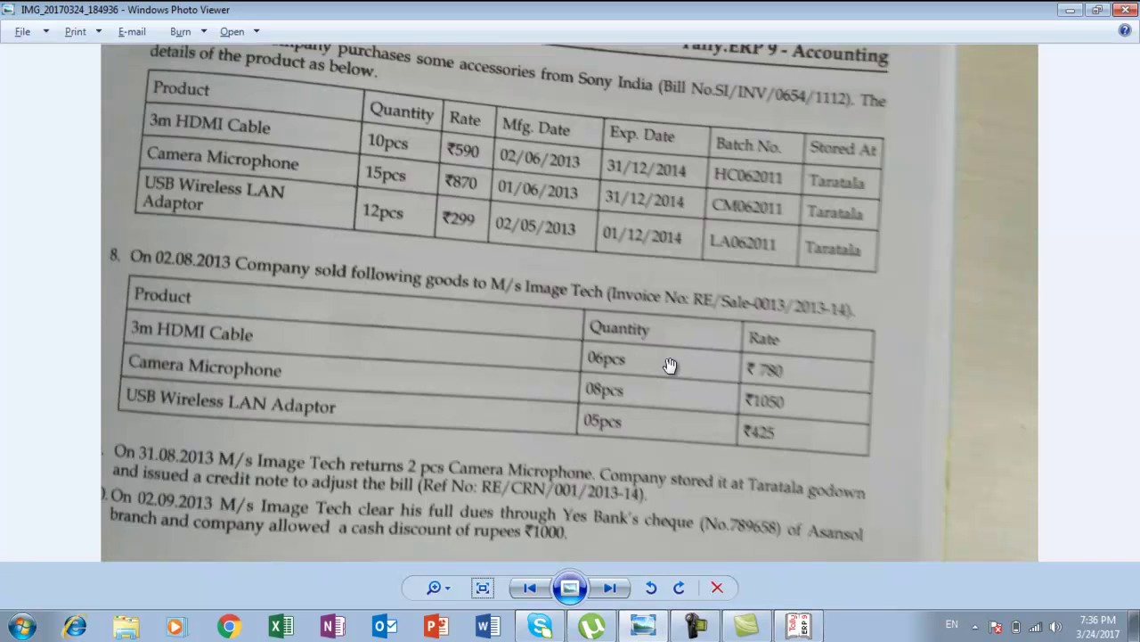
pyautogui.hotkey('alt', 'Tab')
pyautogui.write('6')
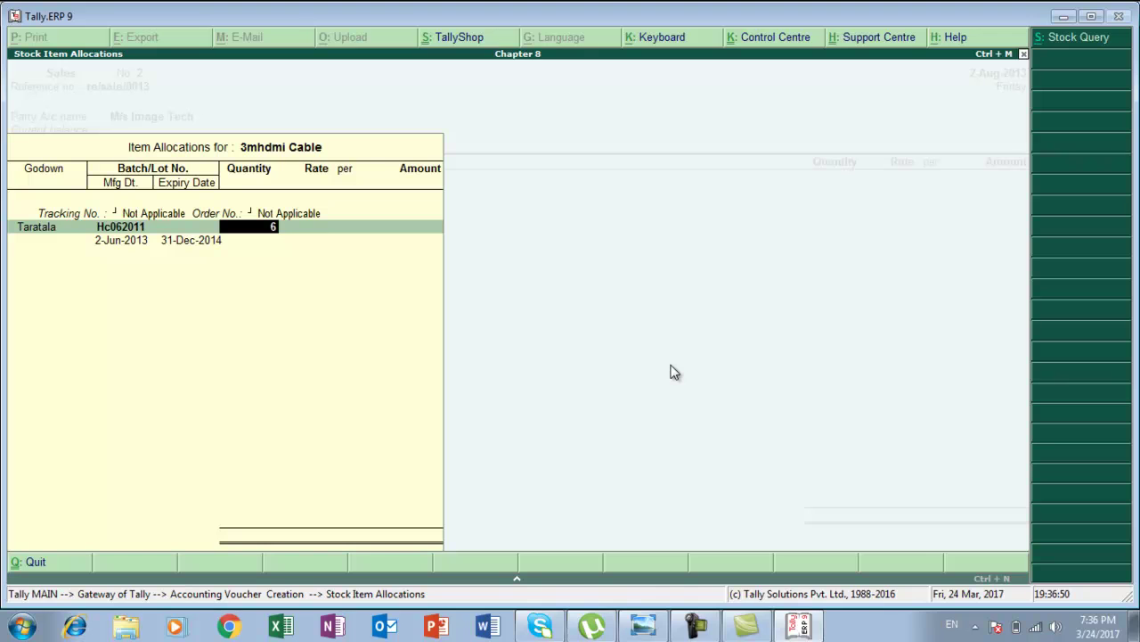
pyautogui.press('Return')
pyautogui.write('780')
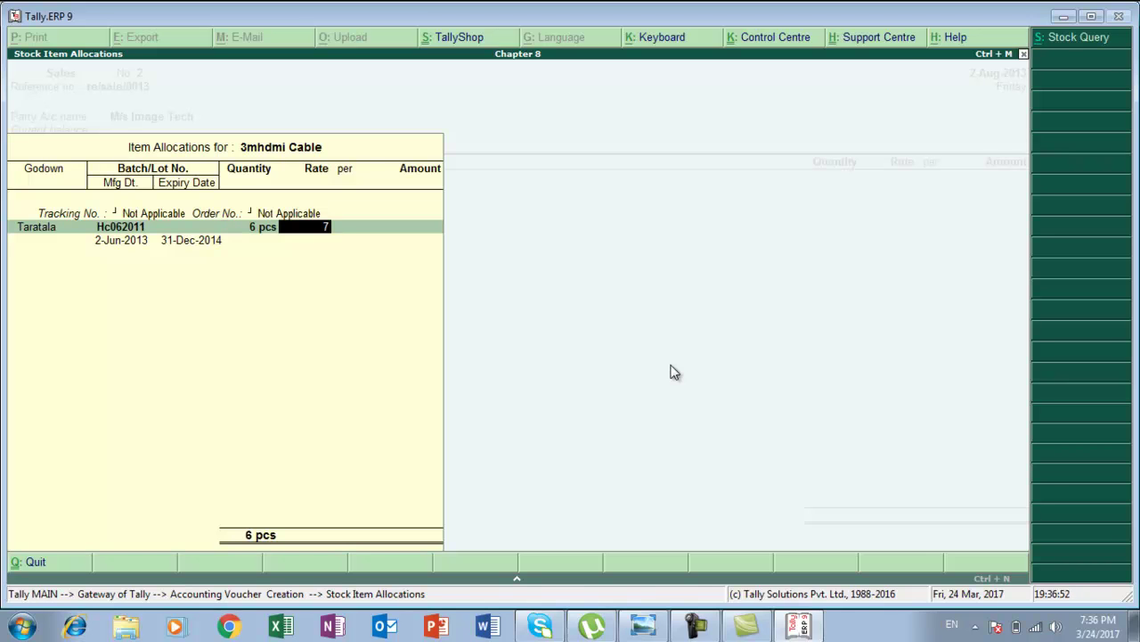
pyautogui.press('Return')
pyautogui.press('Return')
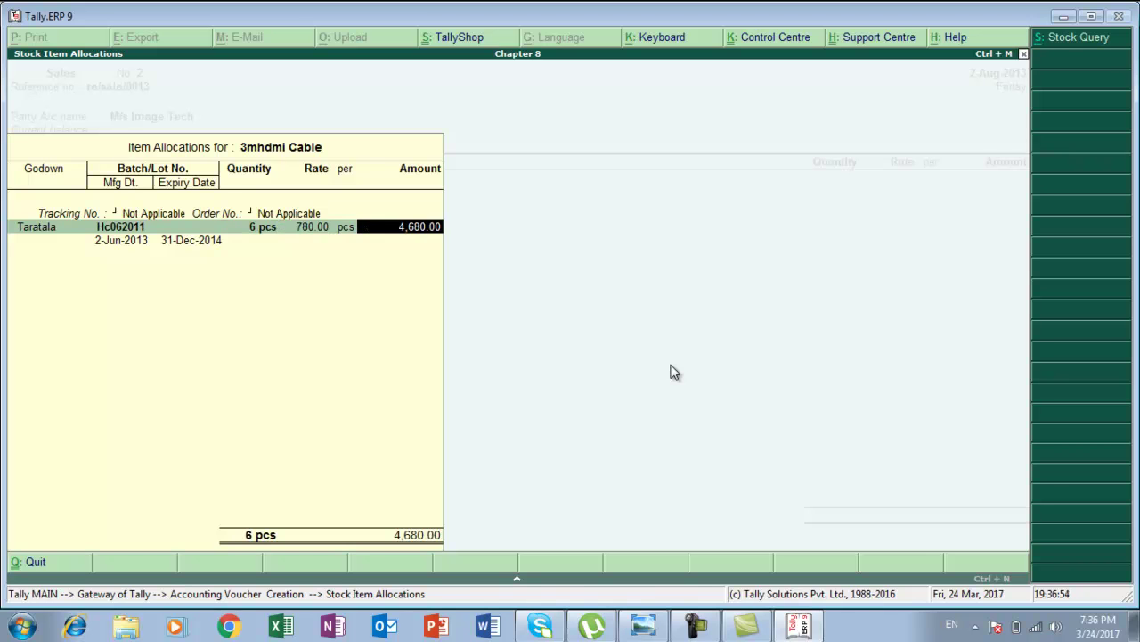
pyautogui.press('Return')
pyautogui.press('Return')
pyautogui.press('Return')
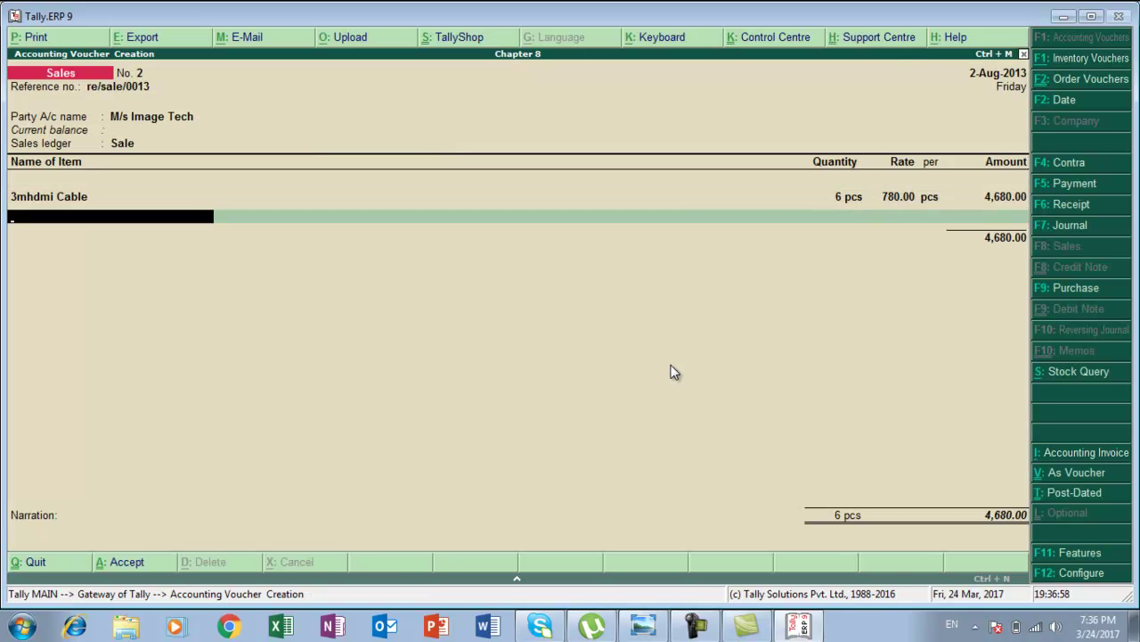
# Check the second product in the exercise photo, and add Camera Mircophone with tracking and order numbers set to Not Applicable.
pyautogui.hotkey('alt', 'Tab')
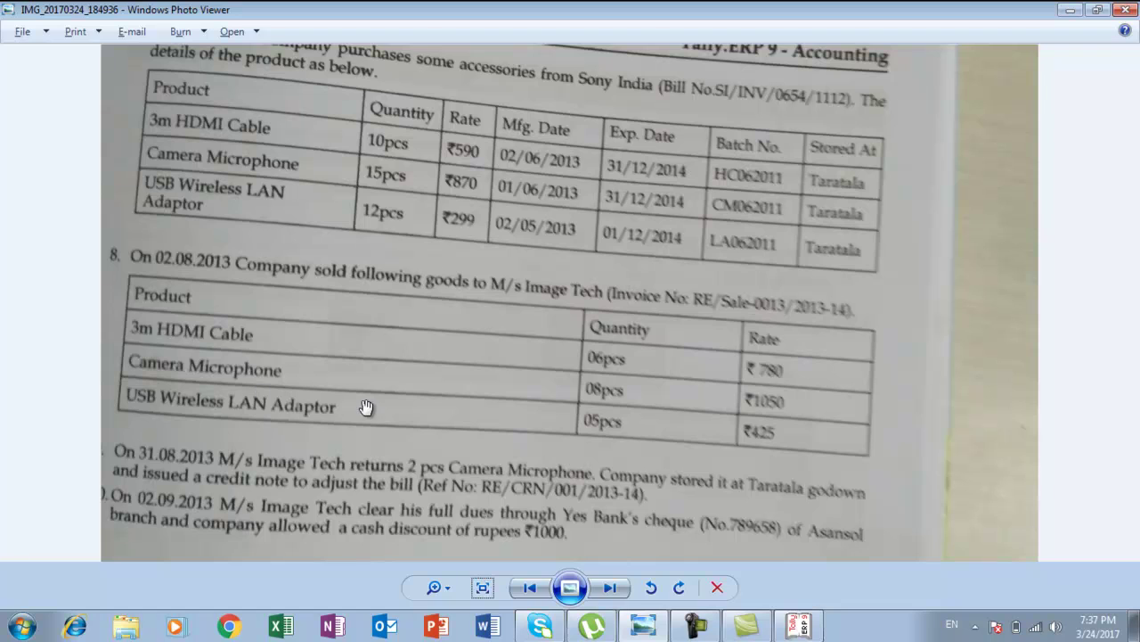
pyautogui.hotkey('alt', 'Tab')
pyautogui.write('C')
pyautogui.press('Return')
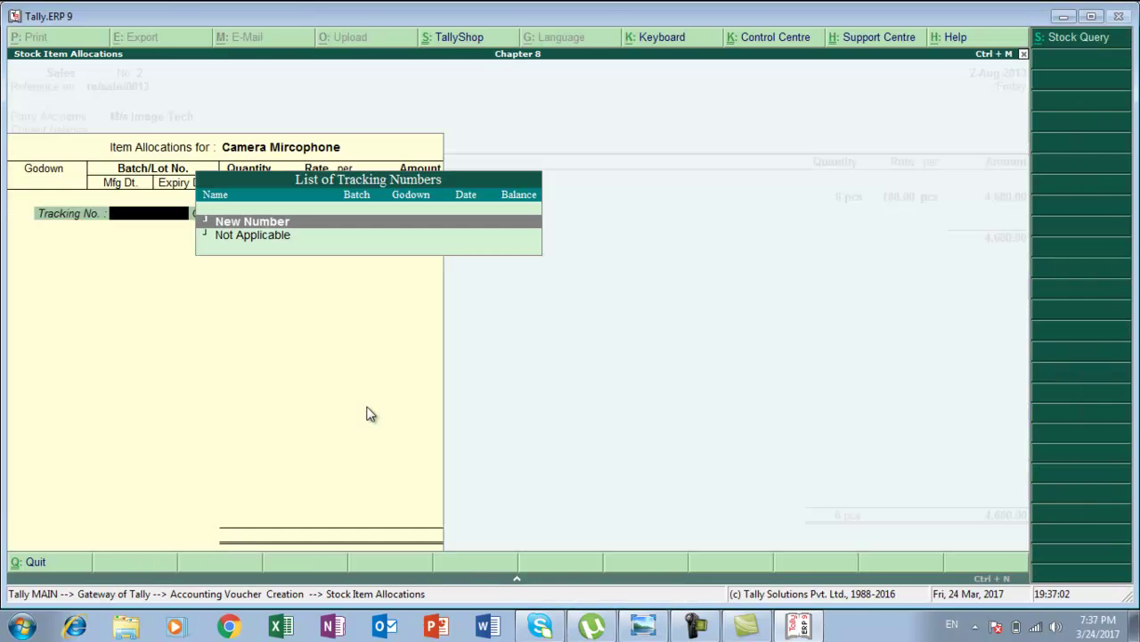
pyautogui.press('Down')
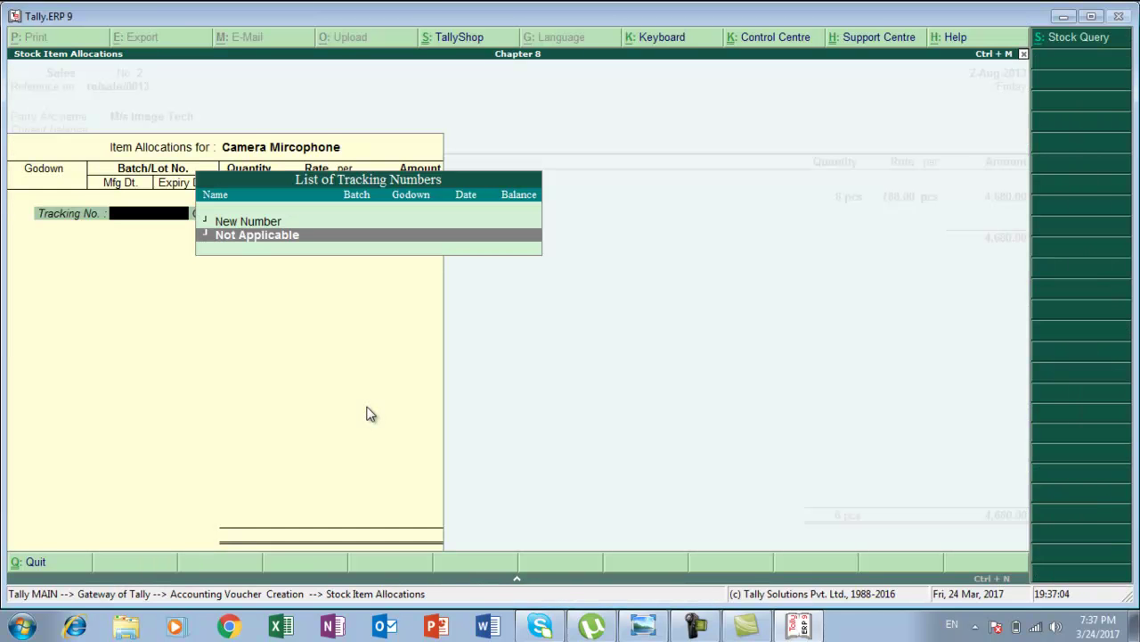
pyautogui.press('Return')
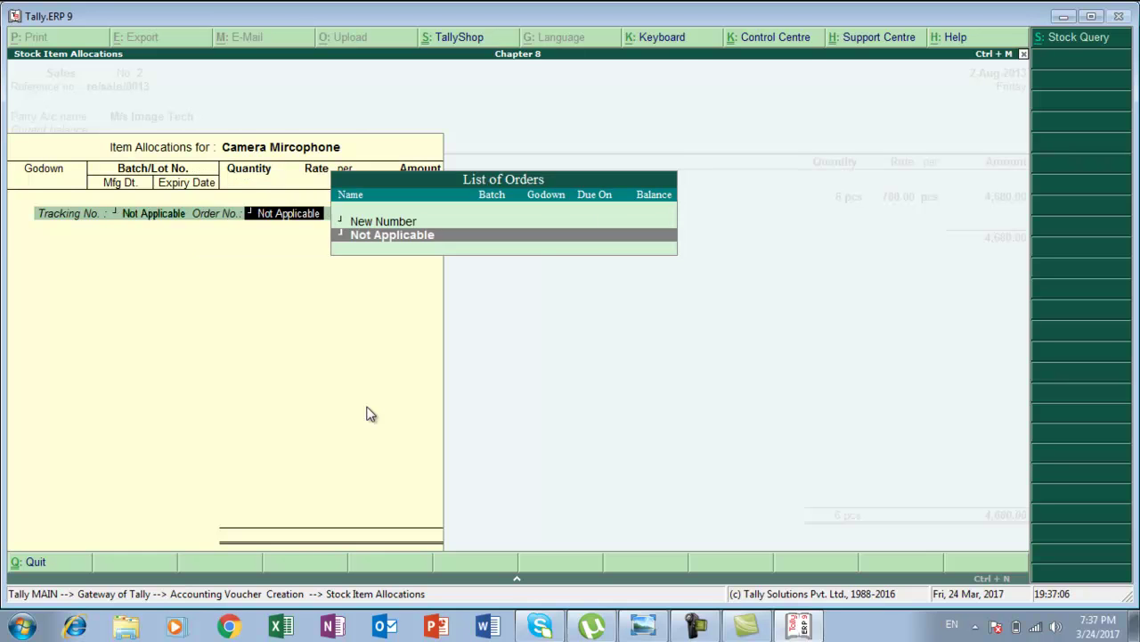
pyautogui.press('Return')
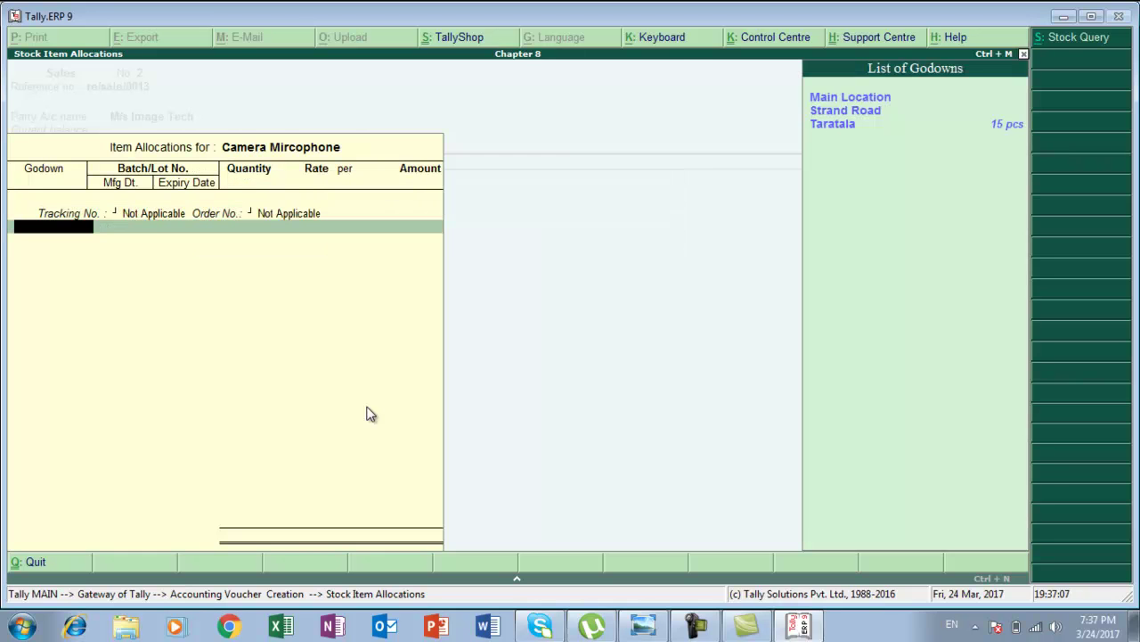
# Allocate Camera Mircophone from the Taratala godown using batch Cm062011.
pyautogui.press('Down')
pyautogui.press('Down')
pyautogui.press('Return')
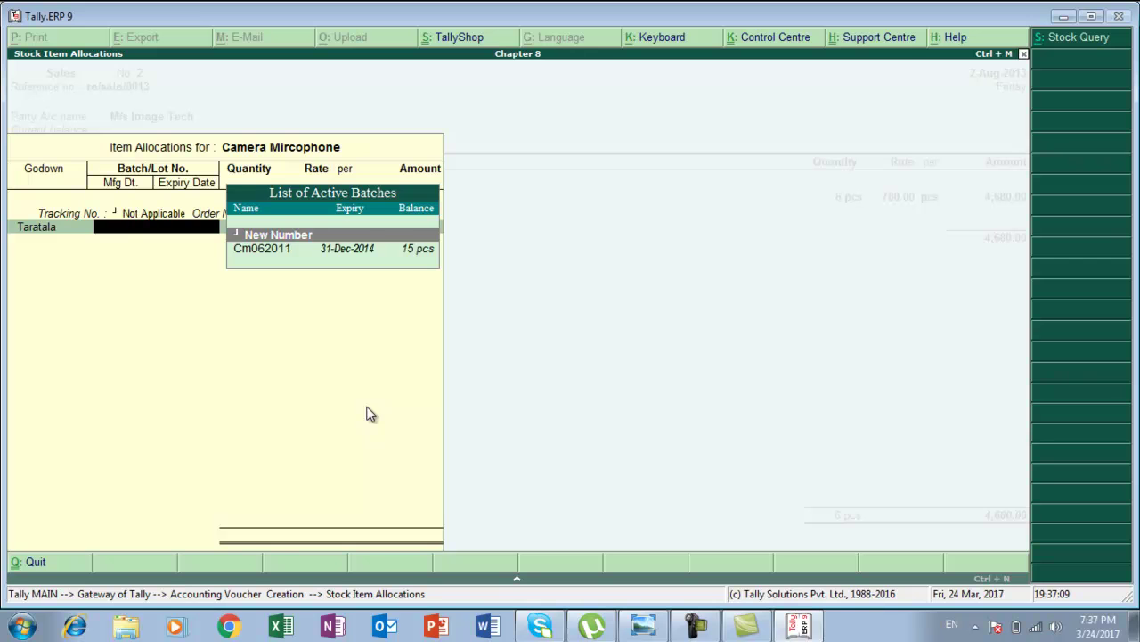
pyautogui.press('Down')
pyautogui.press('Return')
# Check the microphone's sale details in the exercise photo, and complete its allocation with 8 pcs at a rate of 1,050.
pyautogui.hotkey('alt', 'Tab')
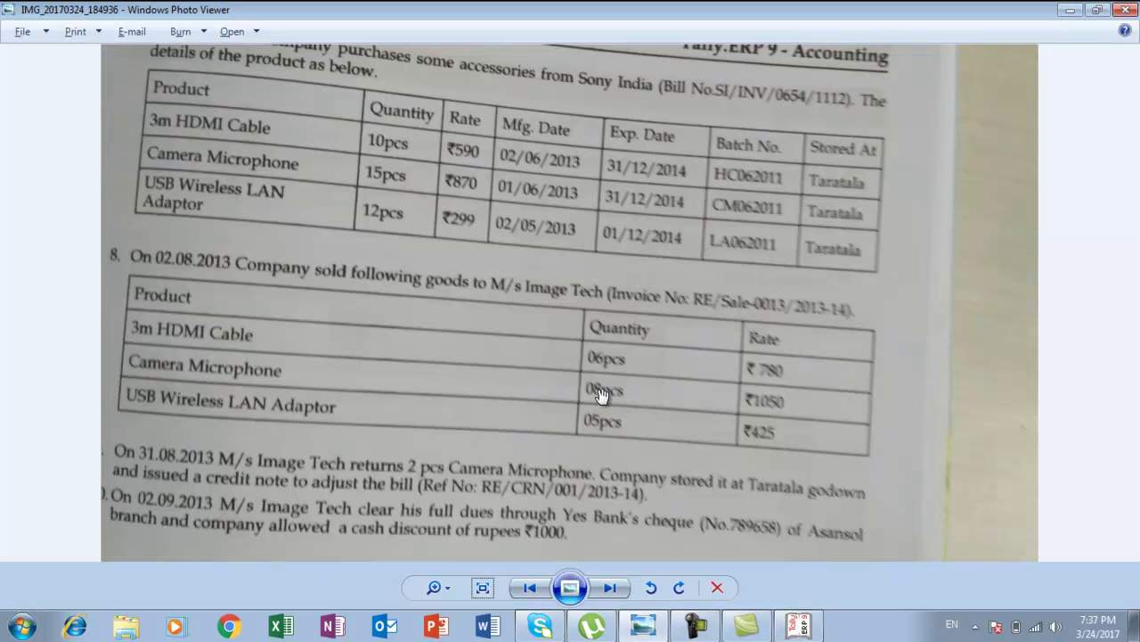
pyautogui.hotkey('alt', 'Tab')
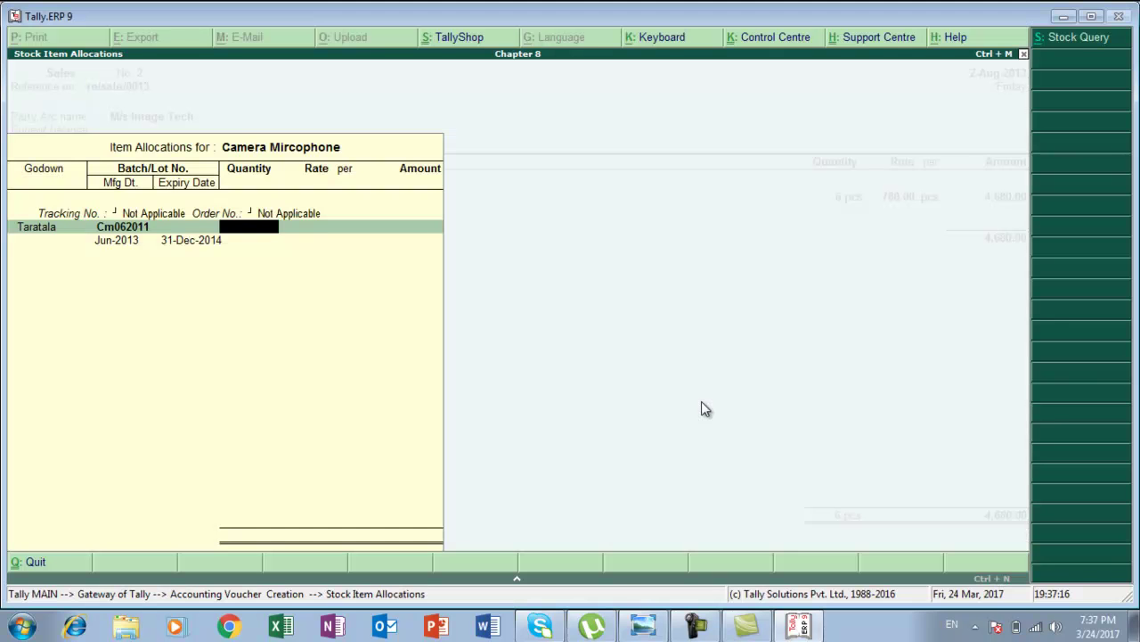
pyautogui.write('8')
pyautogui.press('Return')
pyautogui.write('1')
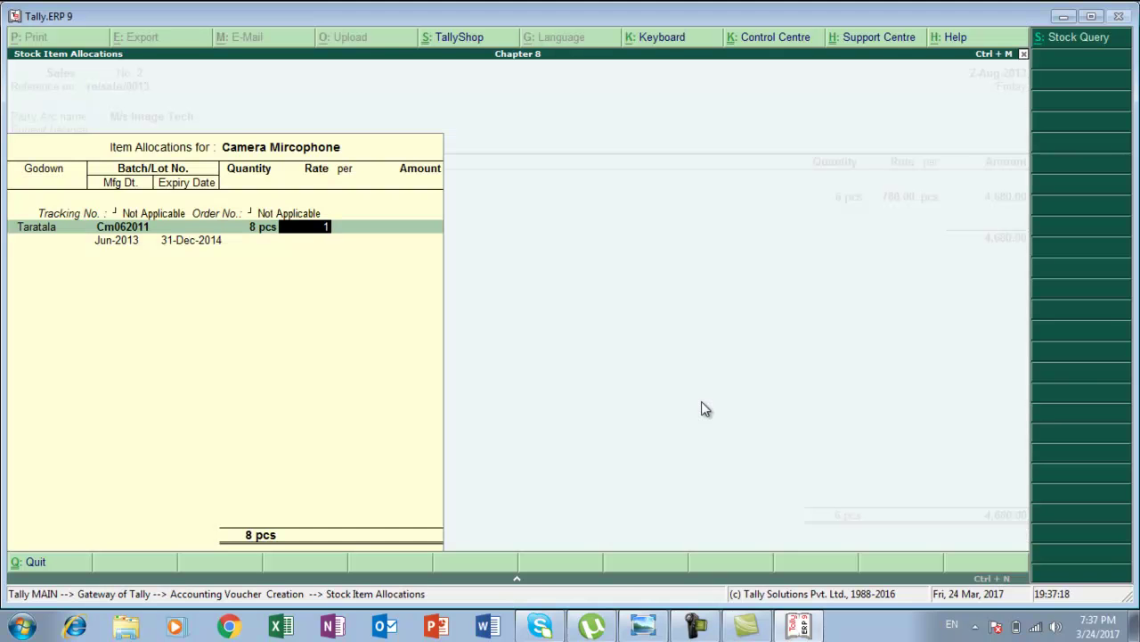
pyautogui.write(',050')
pyautogui.press('Return')
pyautogui.press('Return')
pyautogui.press('Return')
pyautogui.press('Return')
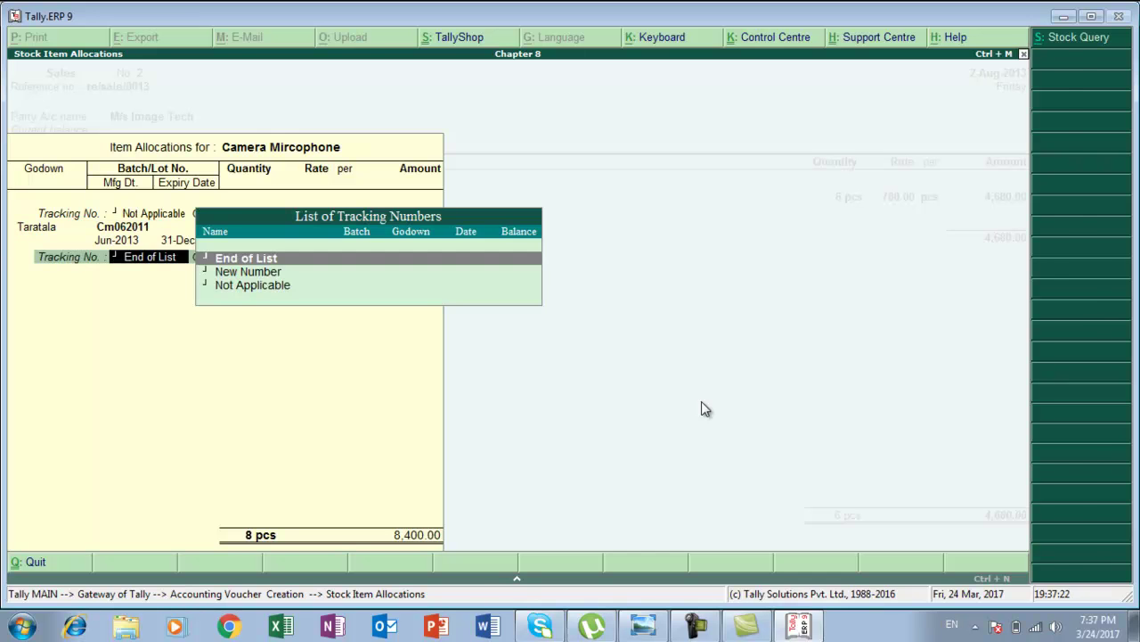
pyautogui.press('Return')
pyautogui.press('Return')
# Check the third product in the exercise photo, and add Usb Wireless Lan Adaptor with tracking and order numbers set to Not Applicable.
pyautogui.hotkey('alt', 'Tab')
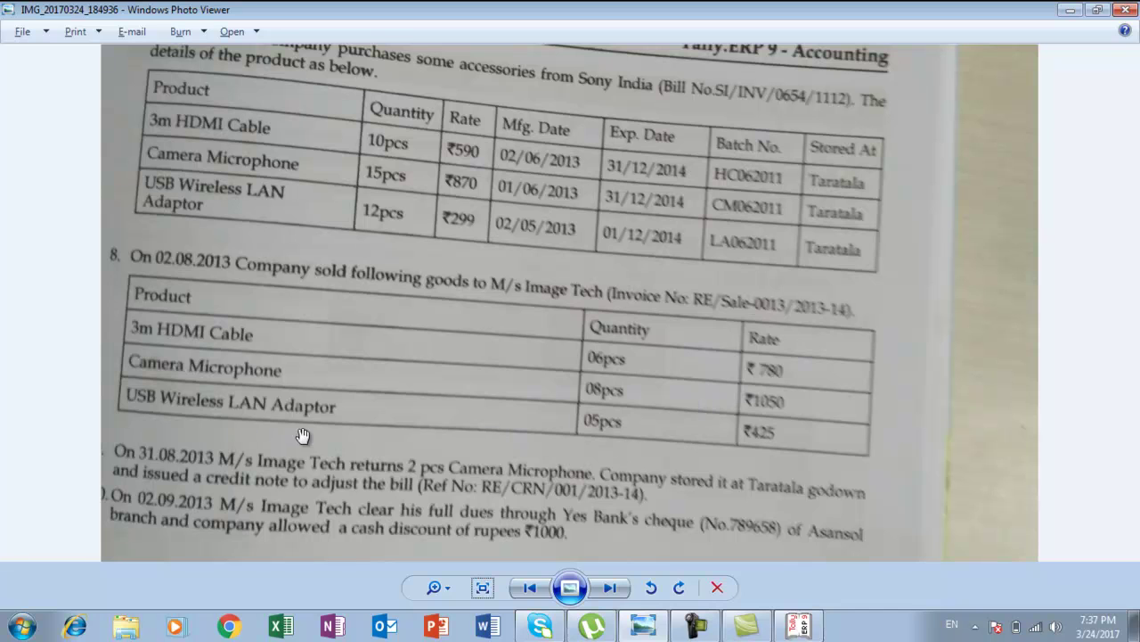
pyautogui.hotkey('alt', 'Tab')
pyautogui.press('Down')
pyautogui.press('Down')
pyautogui.press('Return')
pyautogui.press('Down')
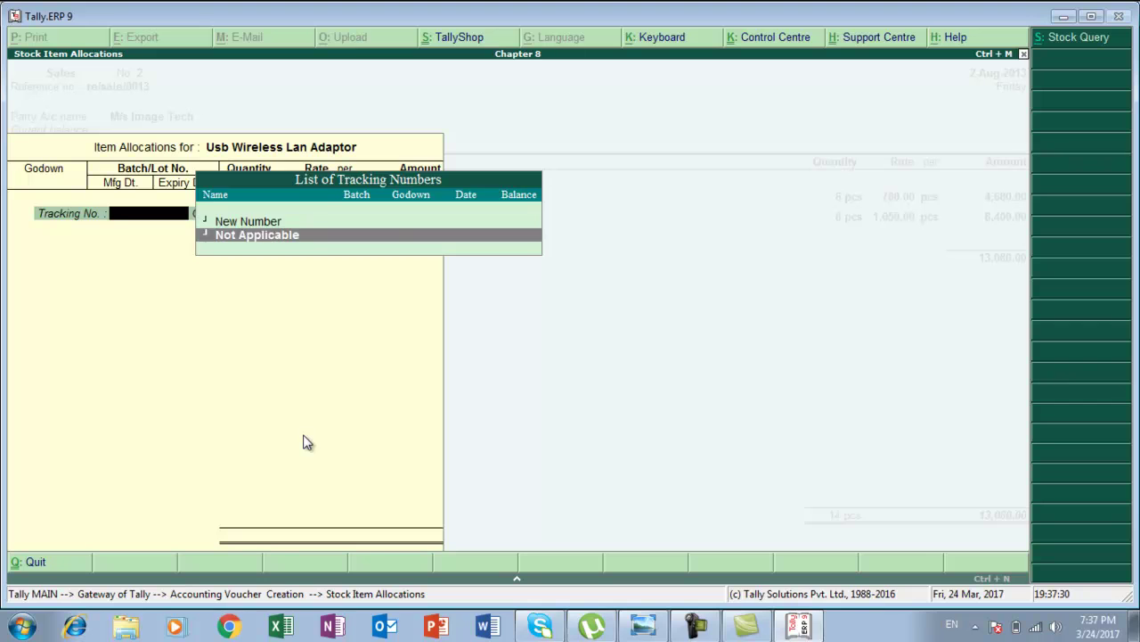
pyautogui.press('Return')
pyautogui.press('Return')
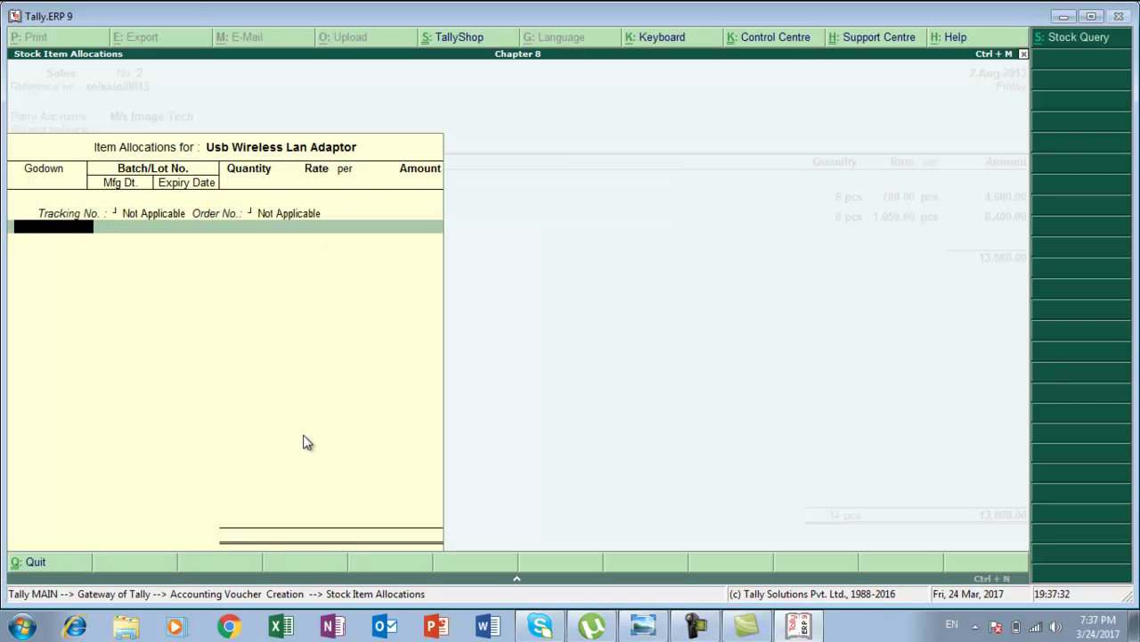
# Allocate Usb Wireless Lan Adaptor from the Taratala godown using batch La062011.
pyautogui.press('Down')
pyautogui.press('Down')
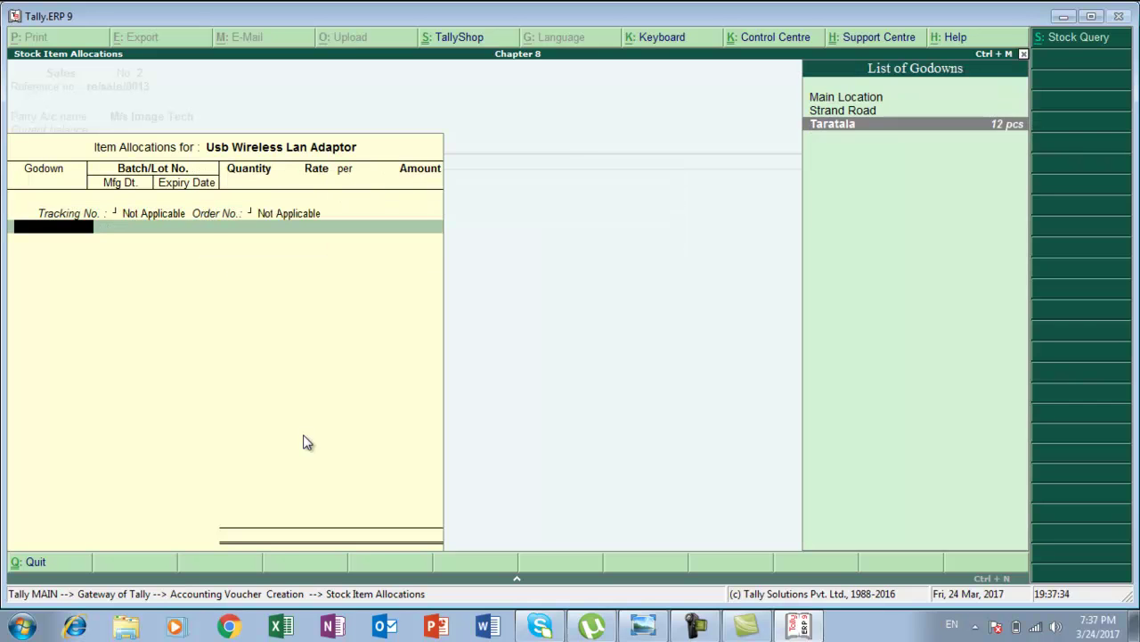
pyautogui.press('Return')
pyautogui.press('Down')
pyautogui.press('Return')
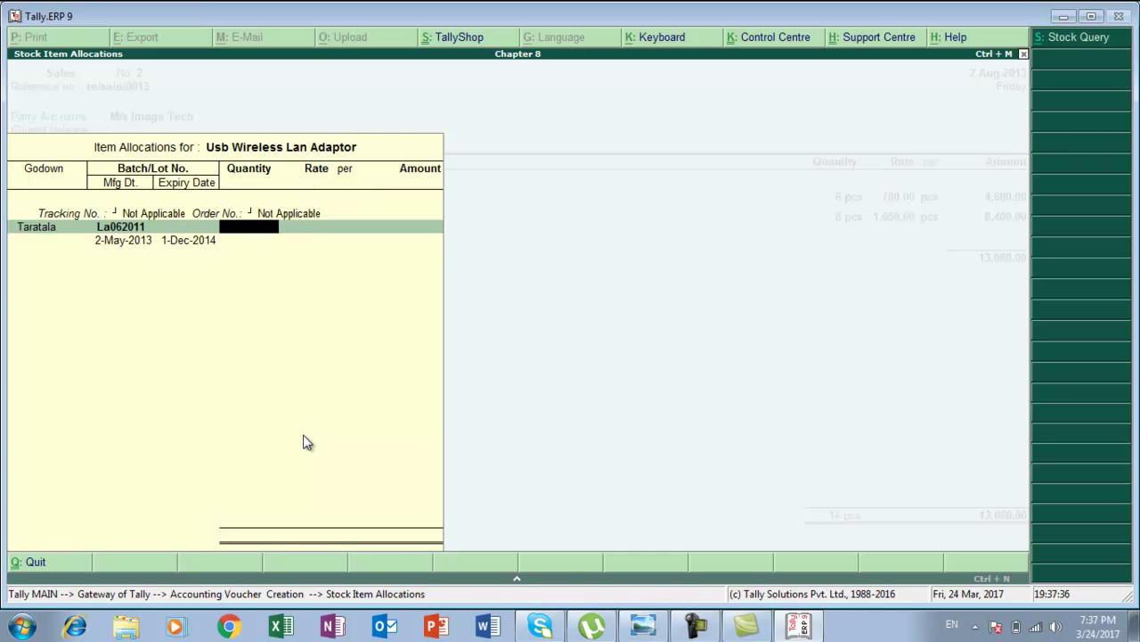
# Check the adaptor's sale details in the exercise photo, and complete its allocation with 5 pcs at a rate of 425.
pyautogui.hotkey('alt', 'Tab')
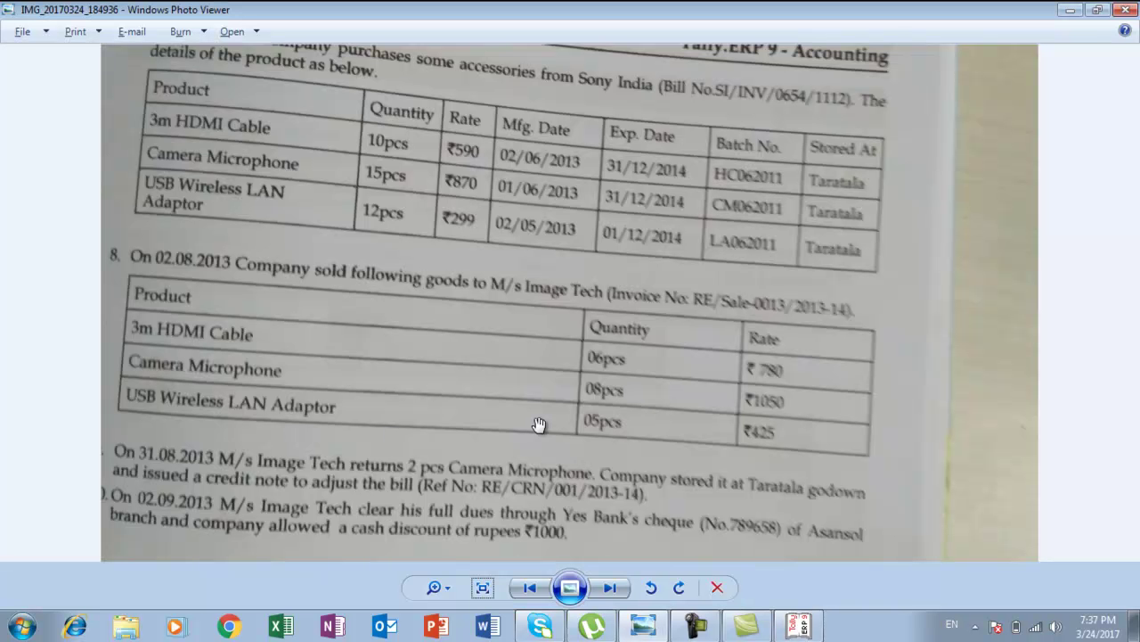
pyautogui.hotkey('alt', 'Tab')
pyautogui.write('5')
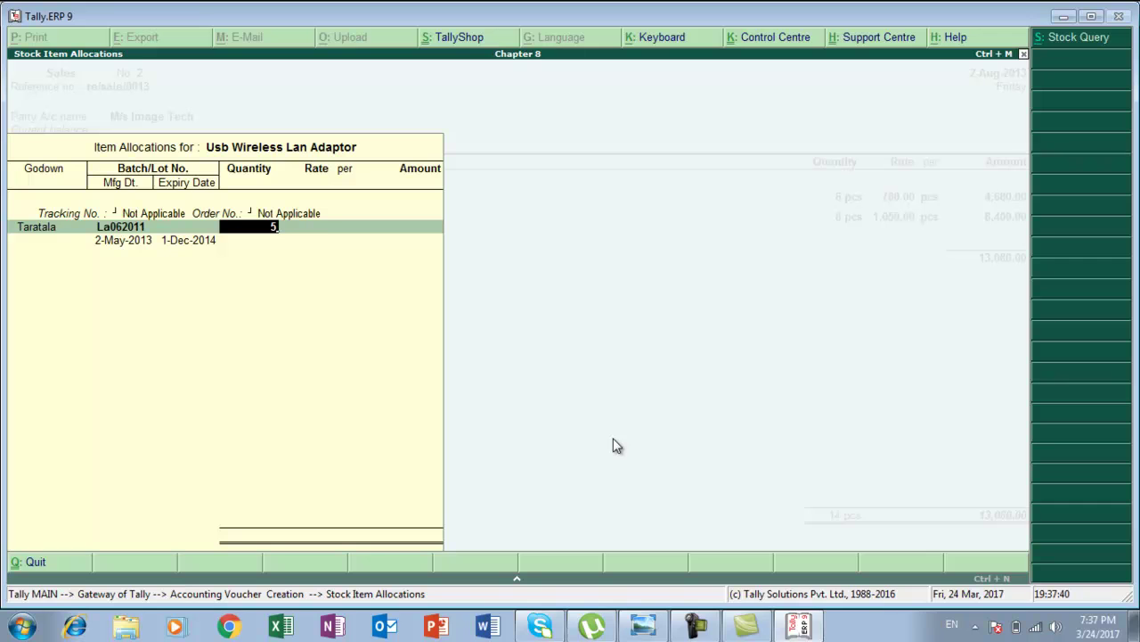
pyautogui.press('Return')
pyautogui.write('425')
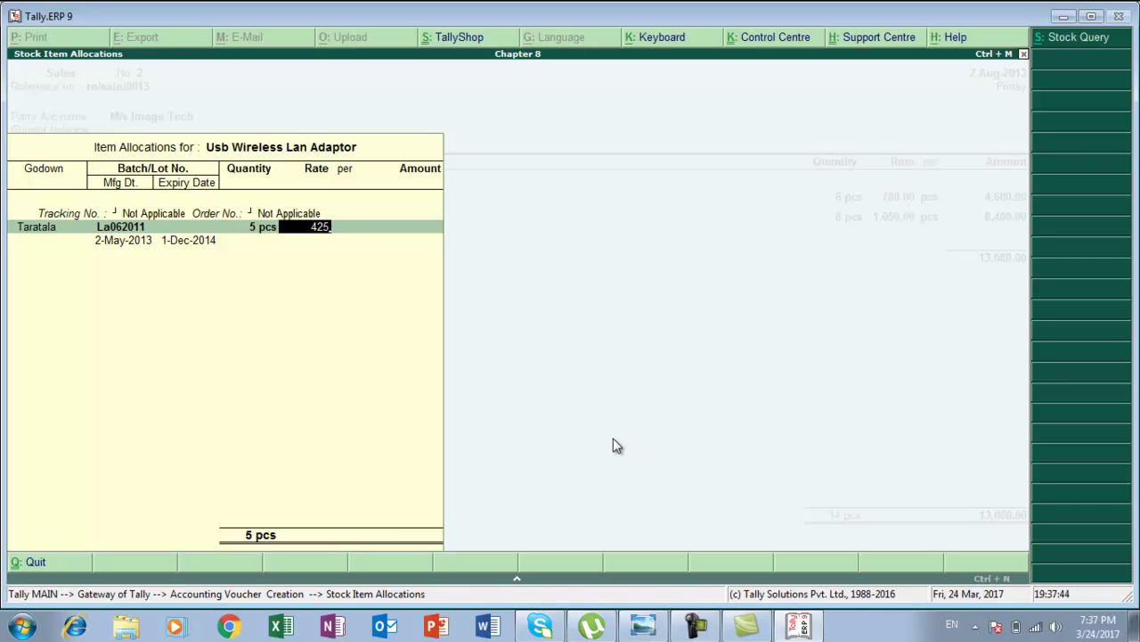
pyautogui.press('Return')
pyautogui.press('Return')
pyautogui.press('Return')
pyautogui.press('Return')
pyautogui.press('Return')
# End the item list and save the M/s Image Tech sales voucher without a narration.
pyautogui.press('Return')
pyautogui.press('Return')
pyautogui.press('Return')
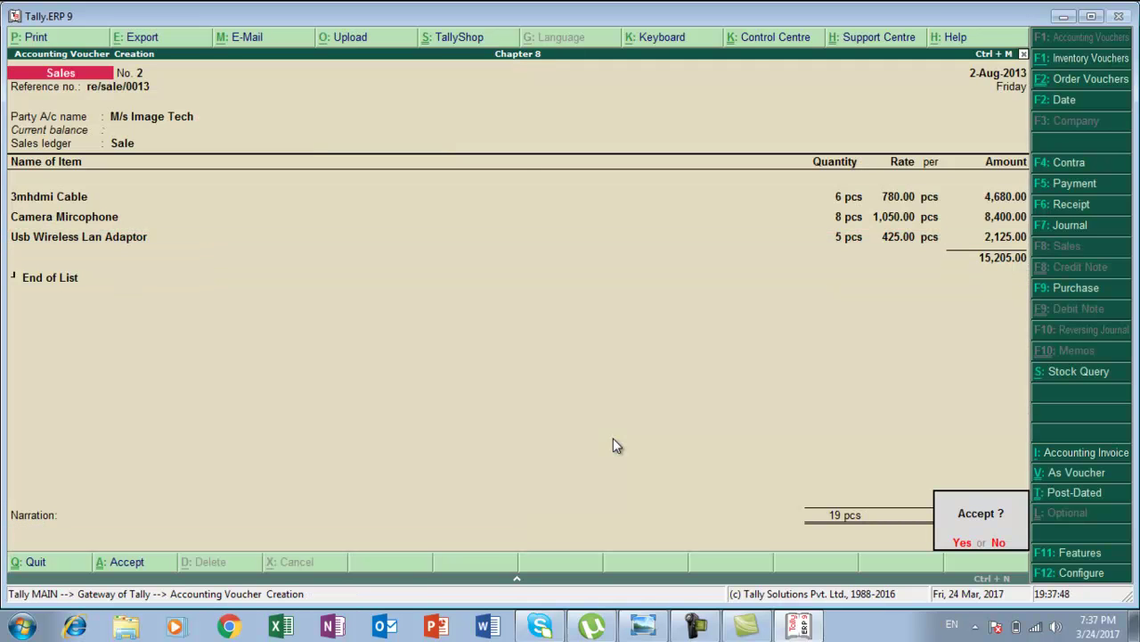
pyautogui.press('Return')
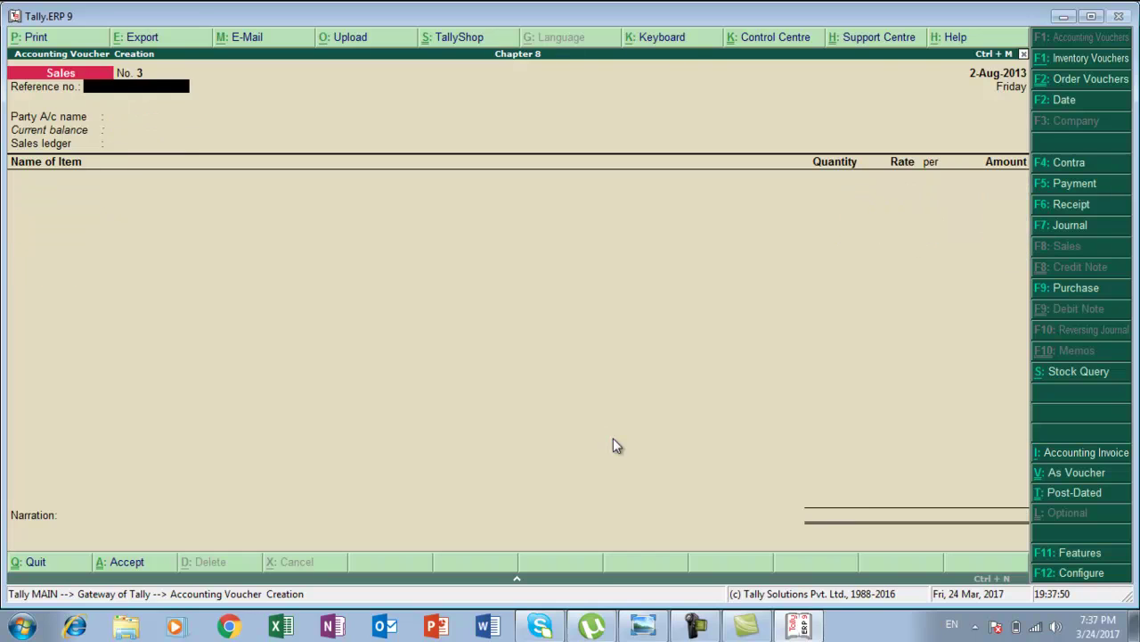
# Read the 31.08.2013 sales return by M/s Image Tech in the exercise photo, and leave voucher entry for the Gateway of Tally.
pyautogui.hotkey('alt', 'Tab')
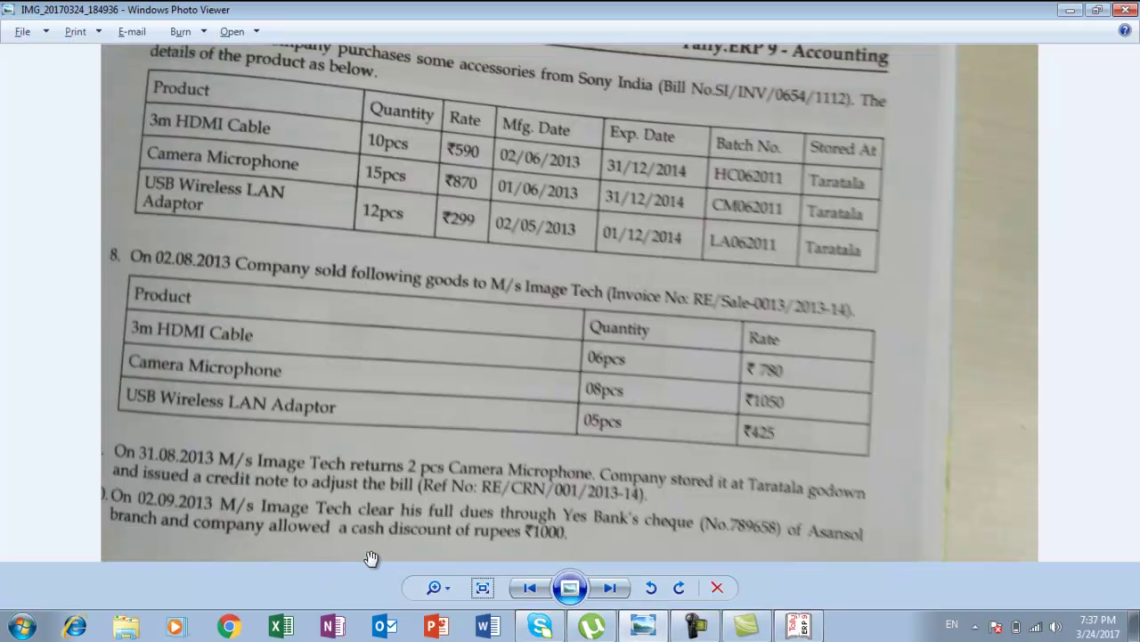
pyautogui.moveTo(414, 477); pyautogui.dragTo(428, 445)
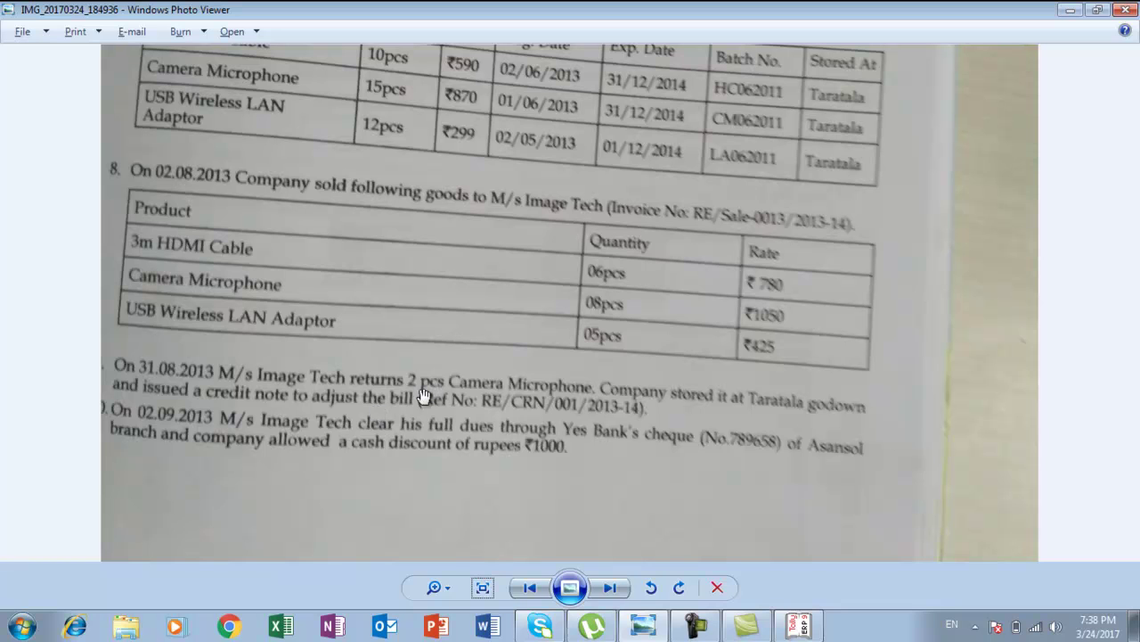
pyautogui.hotkey('alt', 'Tab')
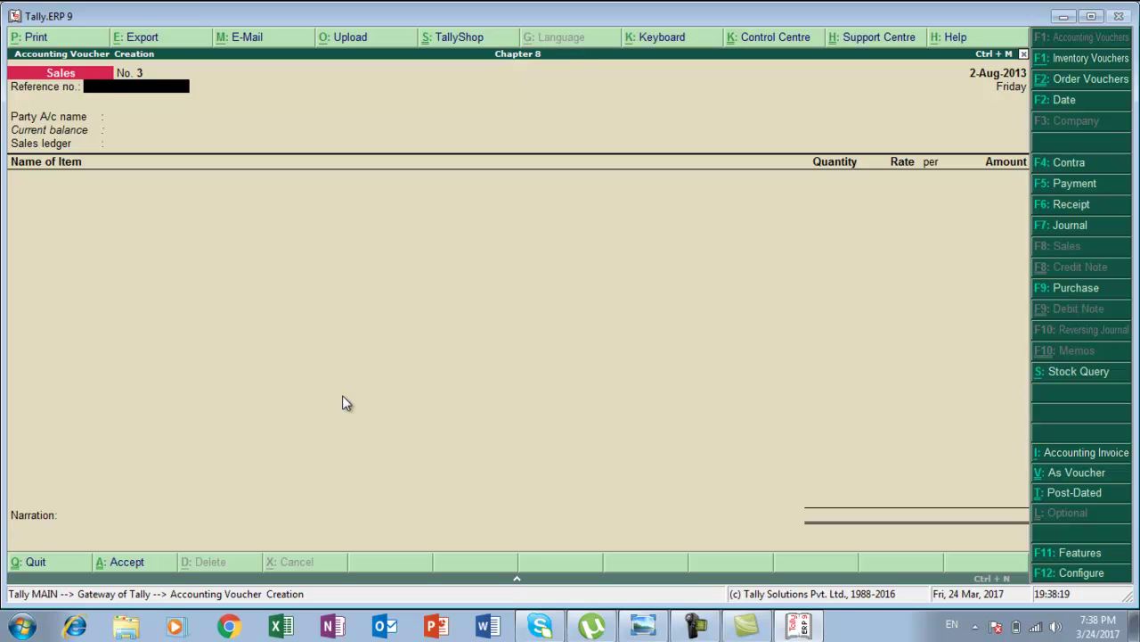
pyautogui.press('Escape')
pyautogui.press('Escape')
pyautogui.press('Escape')
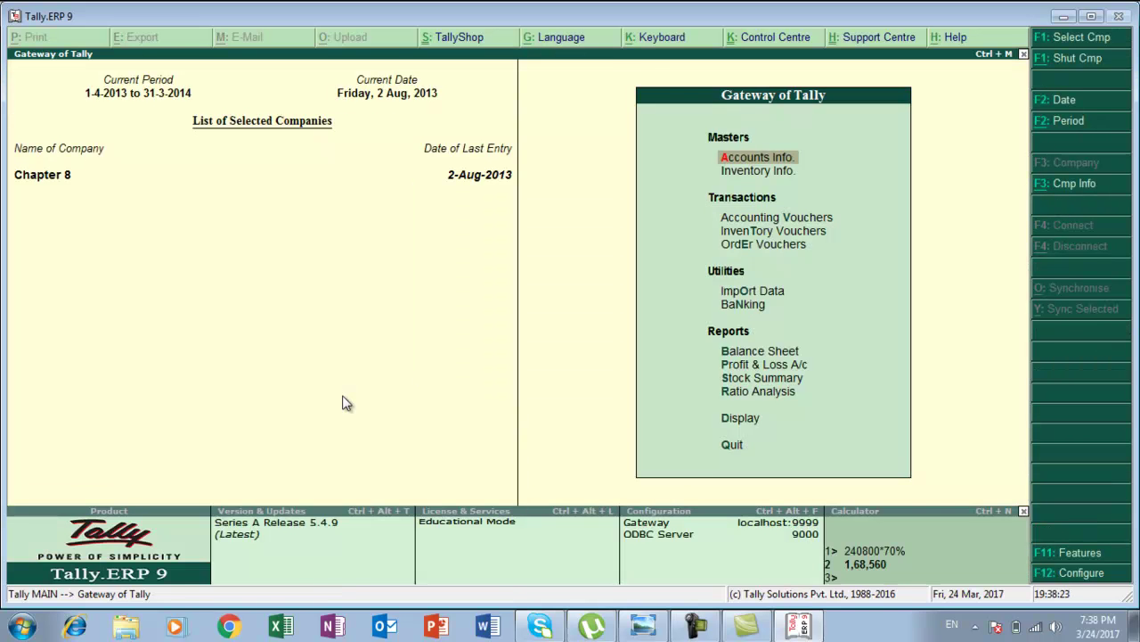
# Turn on the use of debit and credit notes in the company's inventory features.
pyautogui.press('F11')
pyautogui.press('Down')
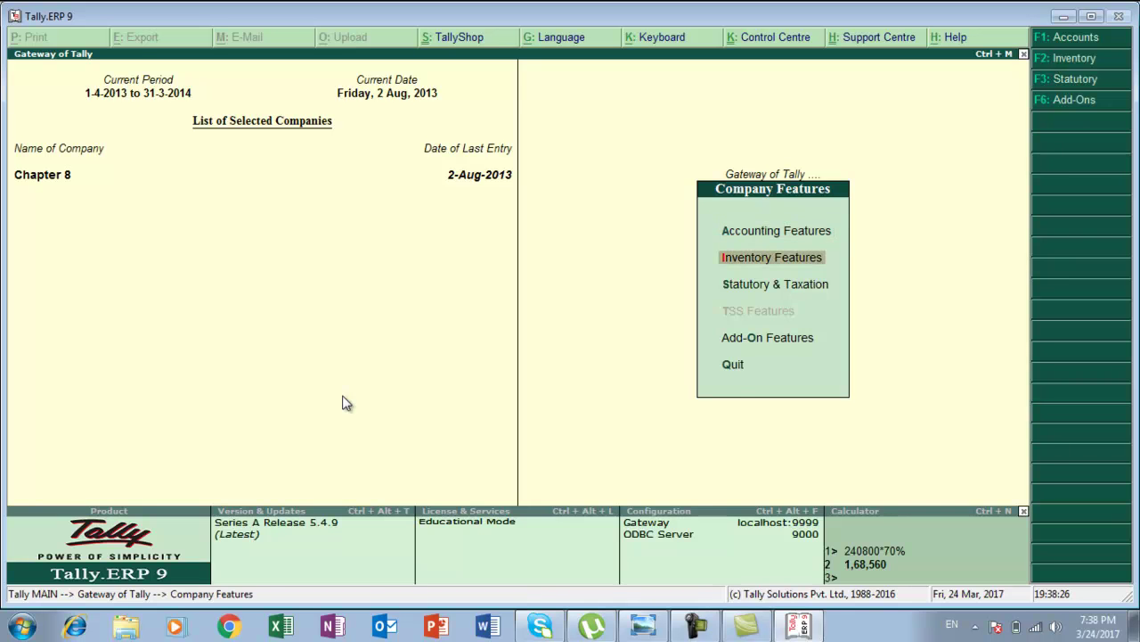
pyautogui.press('Return')
pyautogui.press('Return')
pyautogui.press('Return')
pyautogui.press('Return')
pyautogui.press('Return')
pyautogui.press('Return')
pyautogui.press('Return')
pyautogui.press('Return')
pyautogui.press('Return')
pyautogui.press('Return')
pyautogui.press('Return')
pyautogui.press('Return')
pyautogui.press('Return')
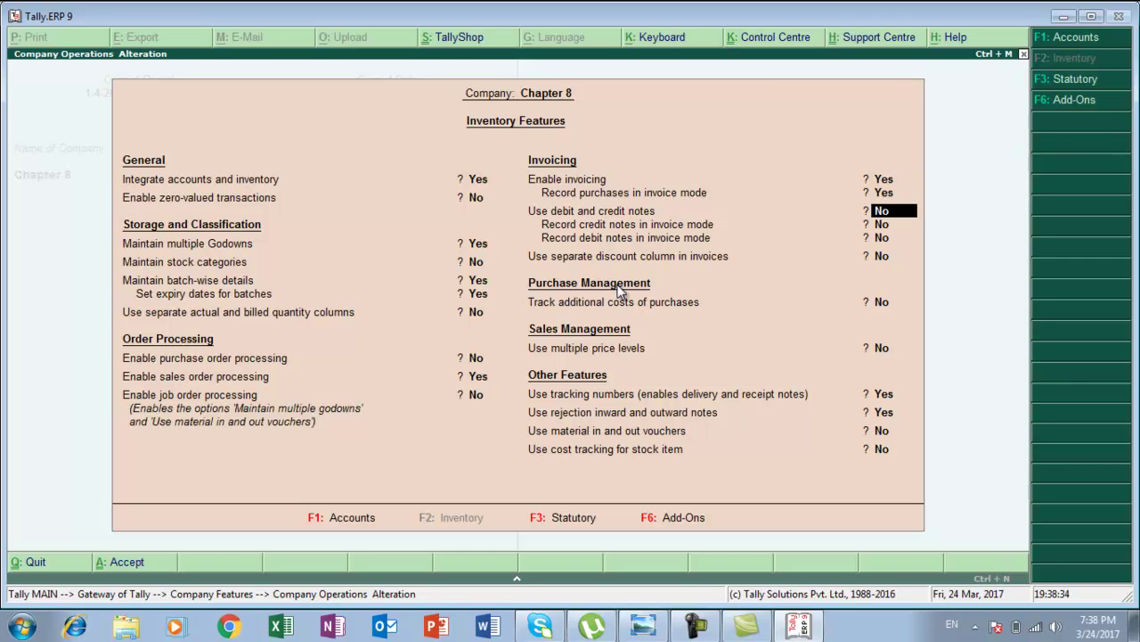
pyautogui.press('y')
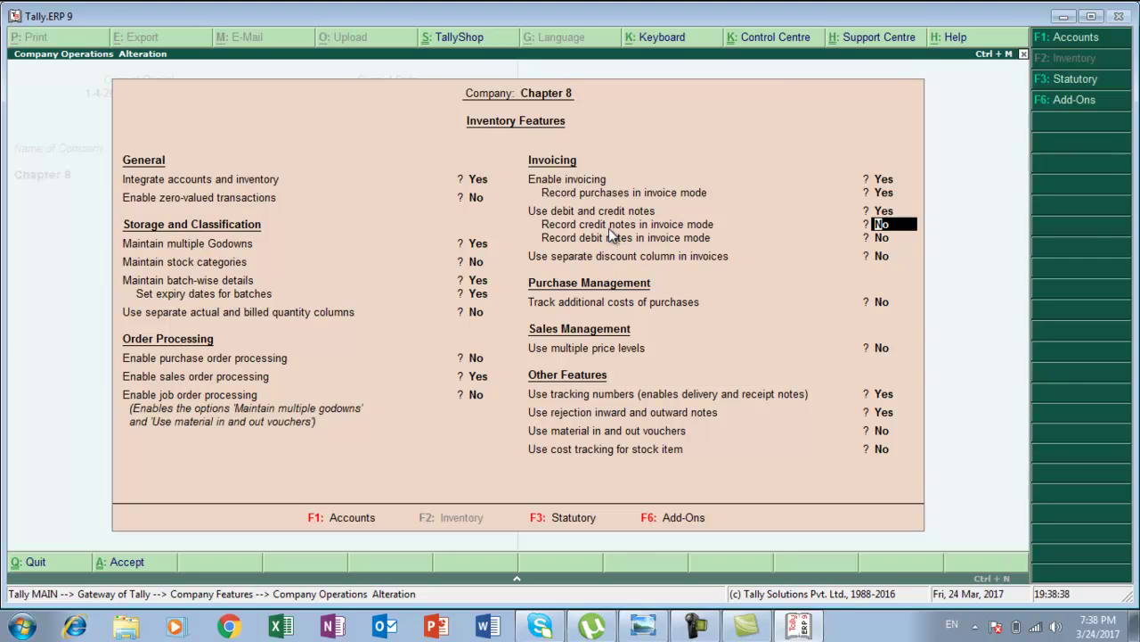
# Enable recording both credit notes and debit notes in invoice mode, and save the inventory features.
pyautogui.write('y')
pyautogui.press('Return')
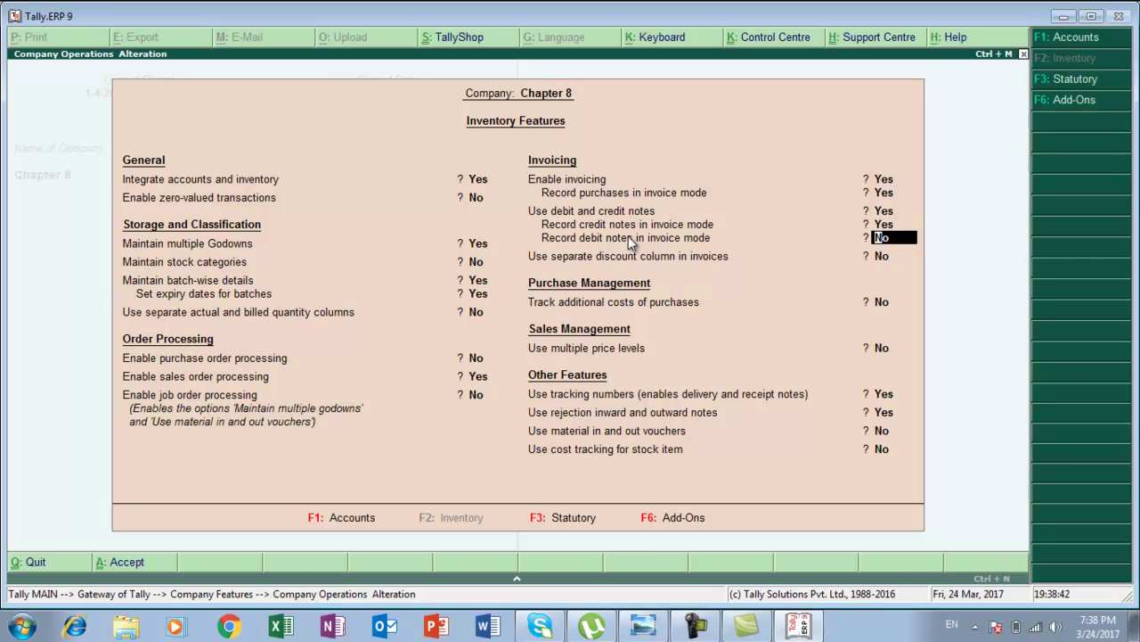
pyautogui.write('y')
pyautogui.press('Return')
pyautogui.press('Return')
pyautogui.press('Return')
pyautogui.press('Return')
pyautogui.press('Return')
pyautogui.press('Return')
pyautogui.press('Return')
pyautogui.press('Return')
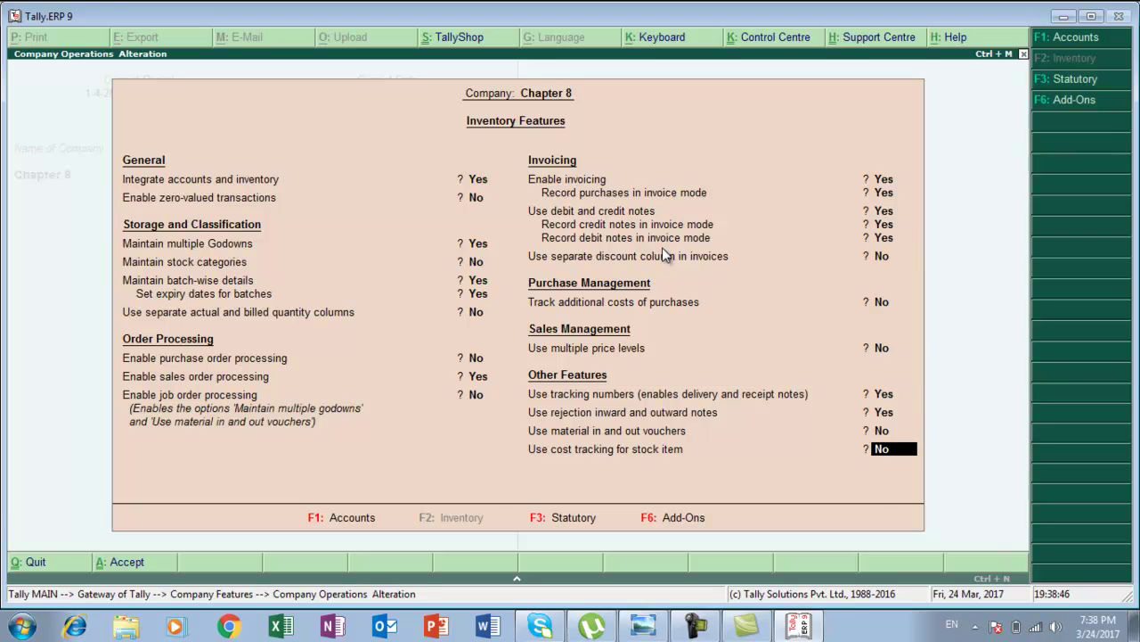
pyautogui.press('Return')
pyautogui.press('Escape')
pyautogui.press('Escape')
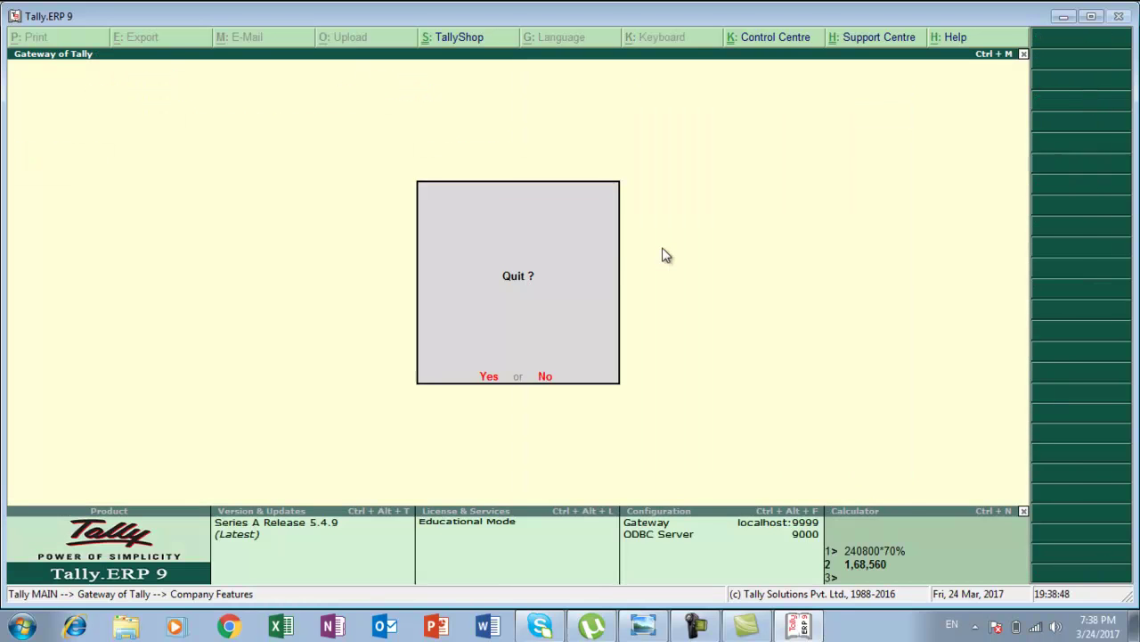
pyautogui.press('Escape')
# Start a credit note voucher and switch it to item invoice mode.
pyautogui.press('Down')
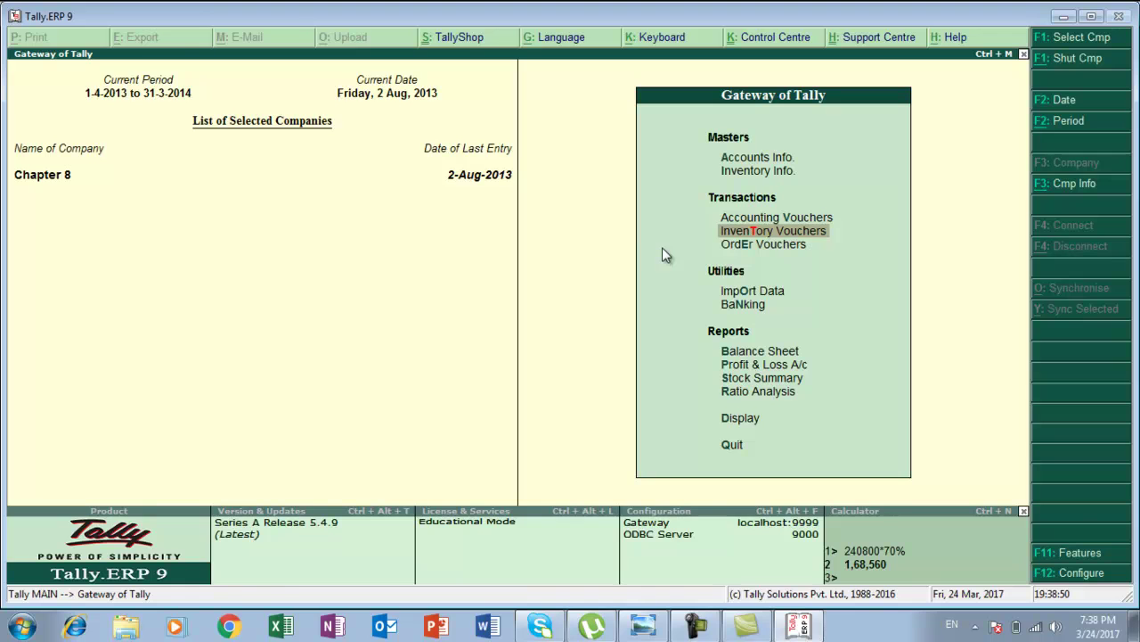
pyautogui.press('Return')
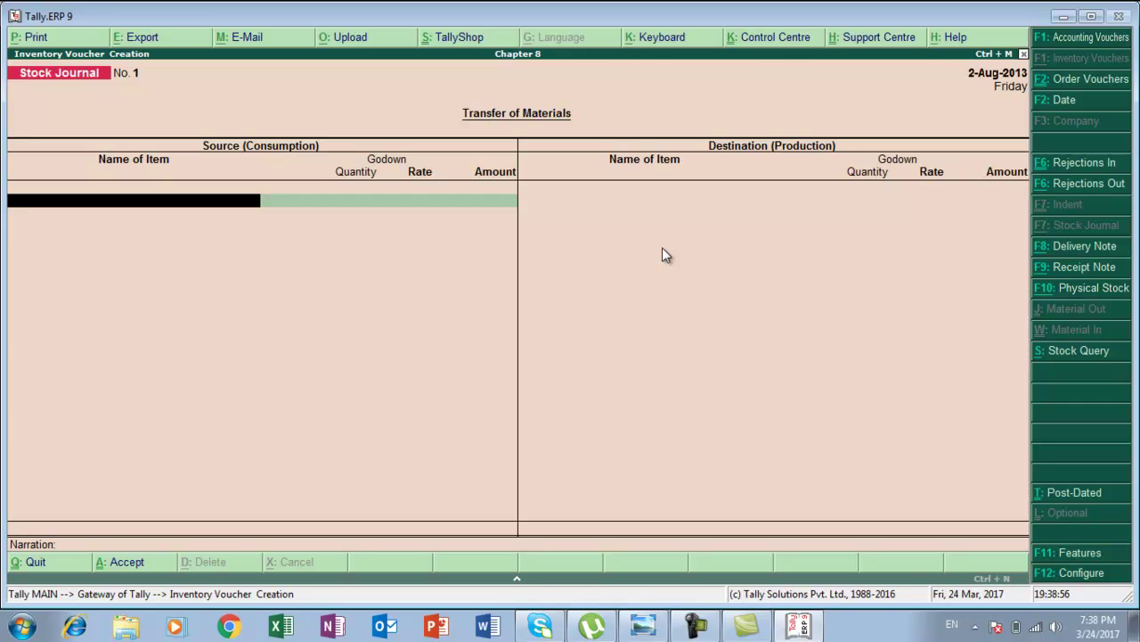
pyautogui.hotkey('ctrl', 'F8')
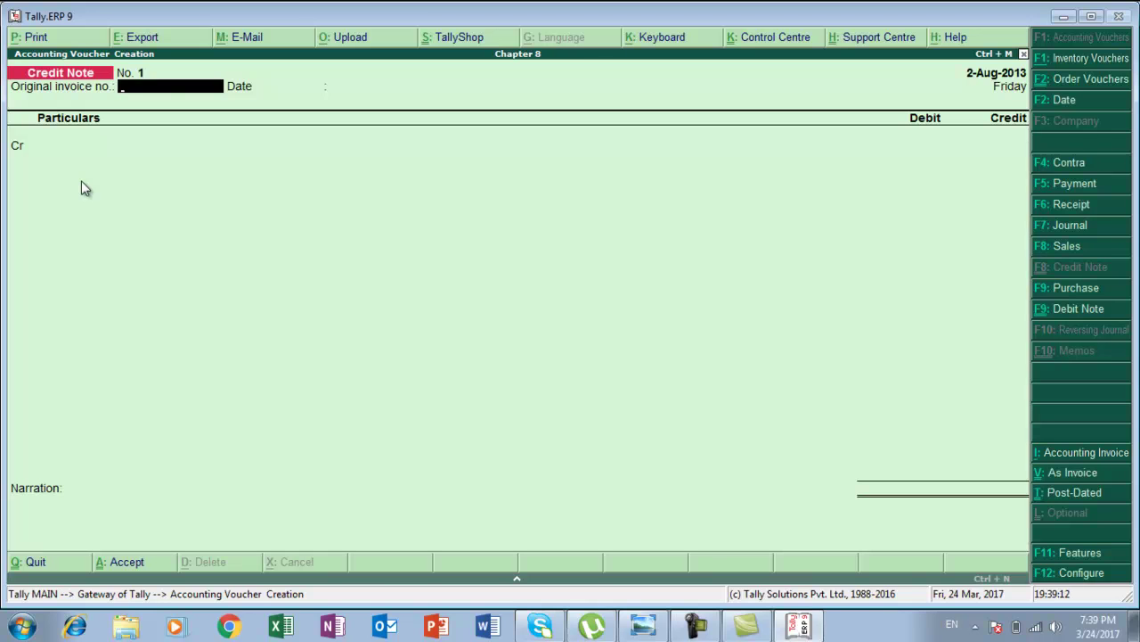
pyautogui.hotkey('ctrl', 'v')
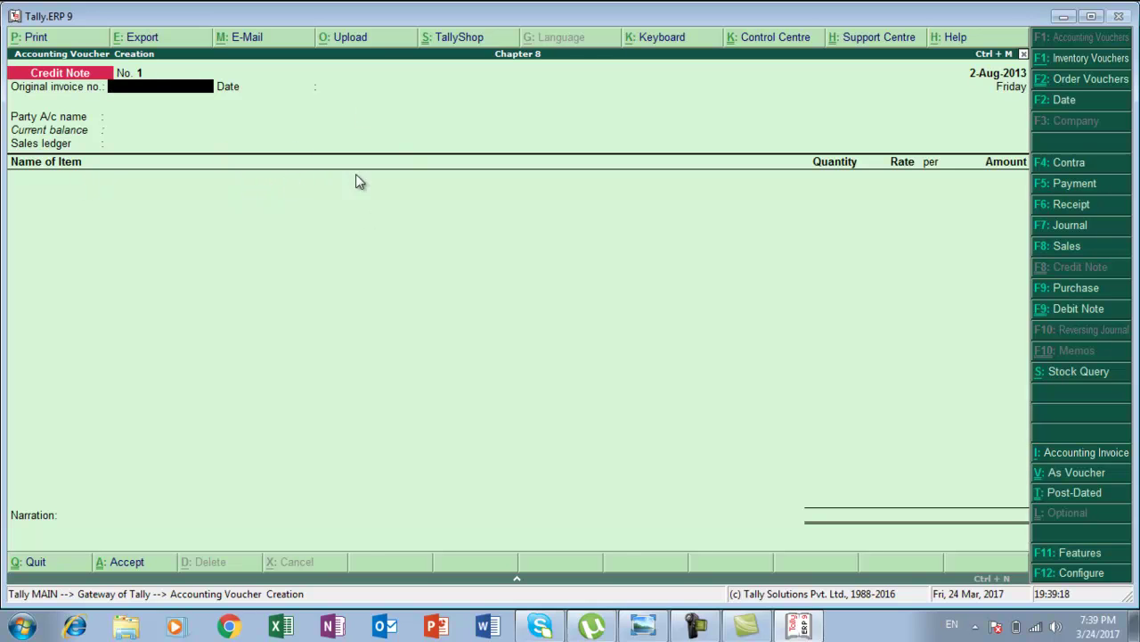
# Check the return date in the exercise photo and set the credit note's voucher date to 31-8.
pyautogui.hotkey('alt', 'Tab')
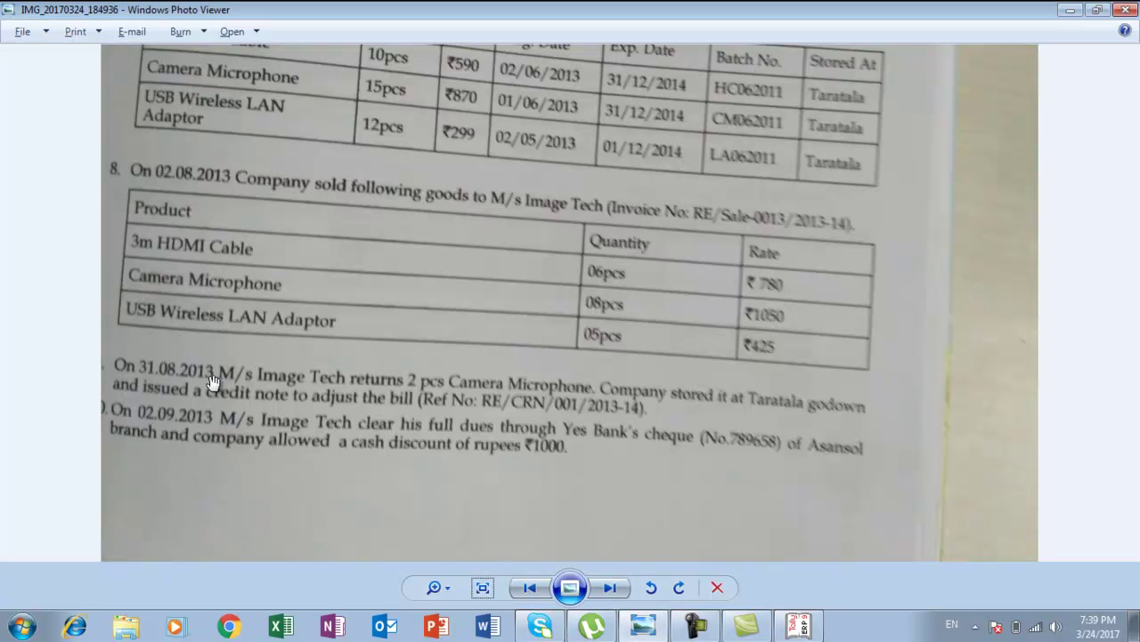
pyautogui.hotkey('alt', 'Tab')
pyautogui.press('F2')
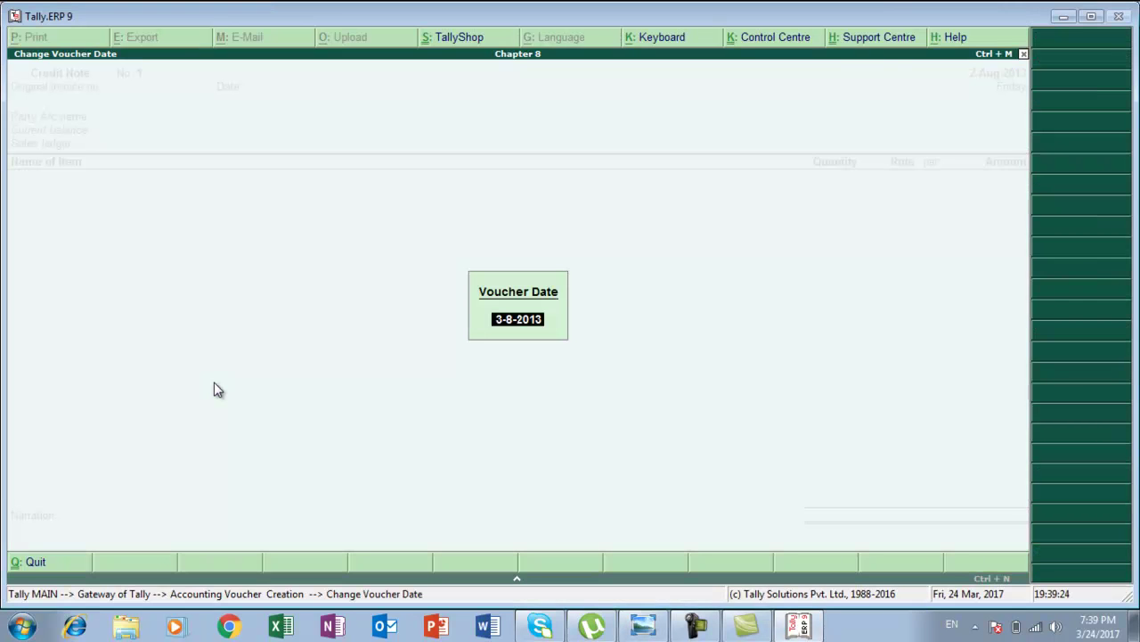
pyautogui.write('31-8')
pyautogui.press('Return')
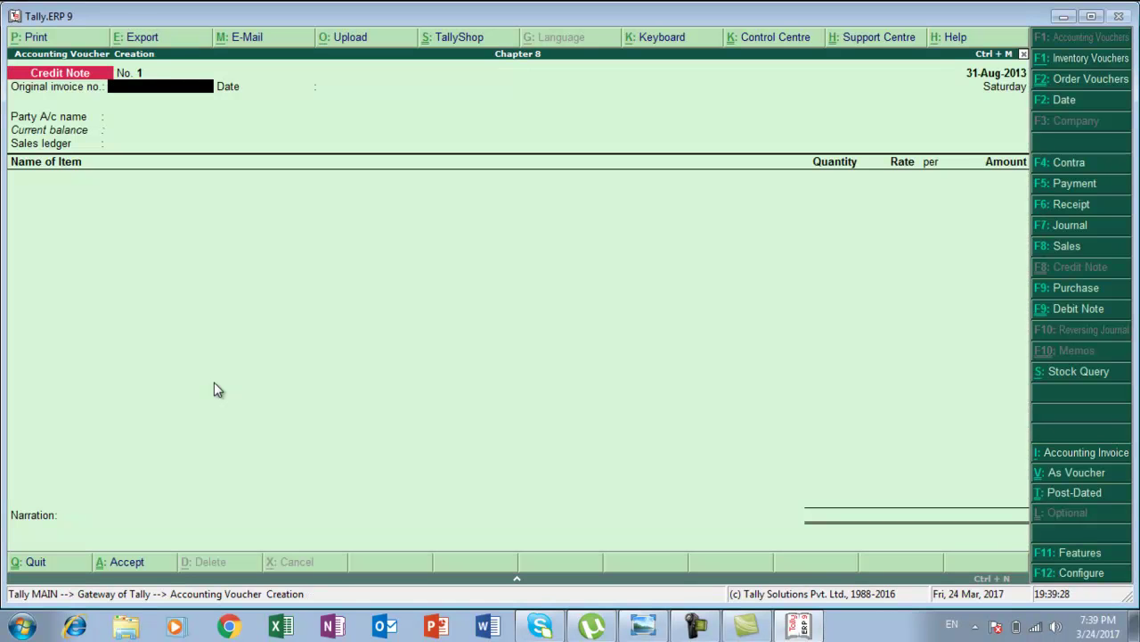
# Look up the credit note reference in the exercise photo, and enter original invoice number re/crn/001 dated 31-Aug-2013.
pyautogui.hotkey('alt', 'Tab')
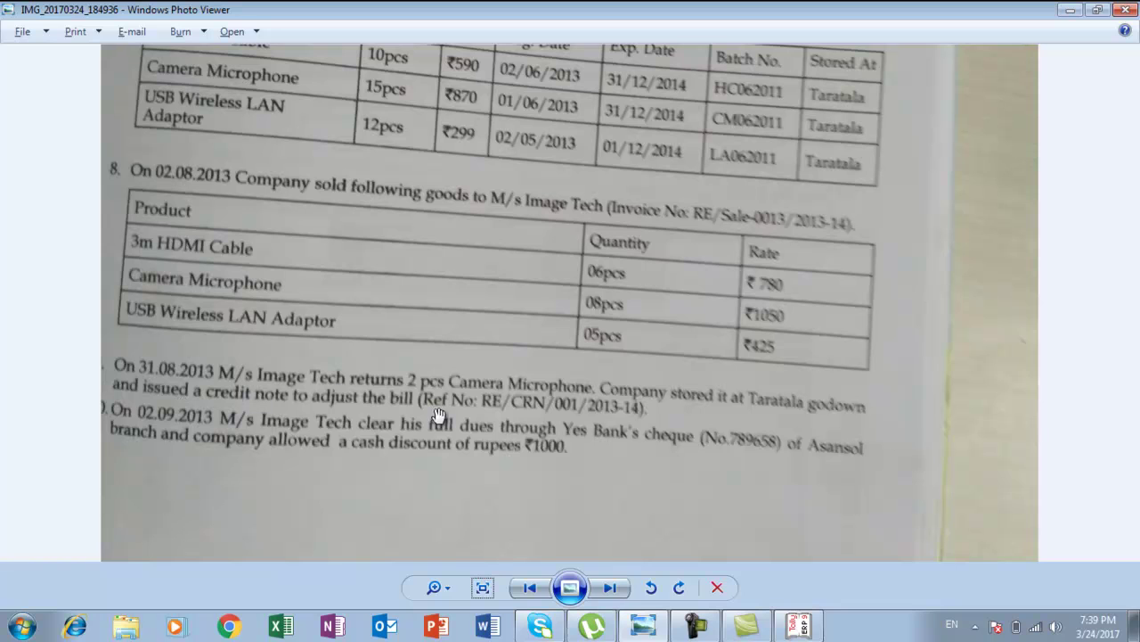
pyautogui.hotkey('alt', 'Tab')
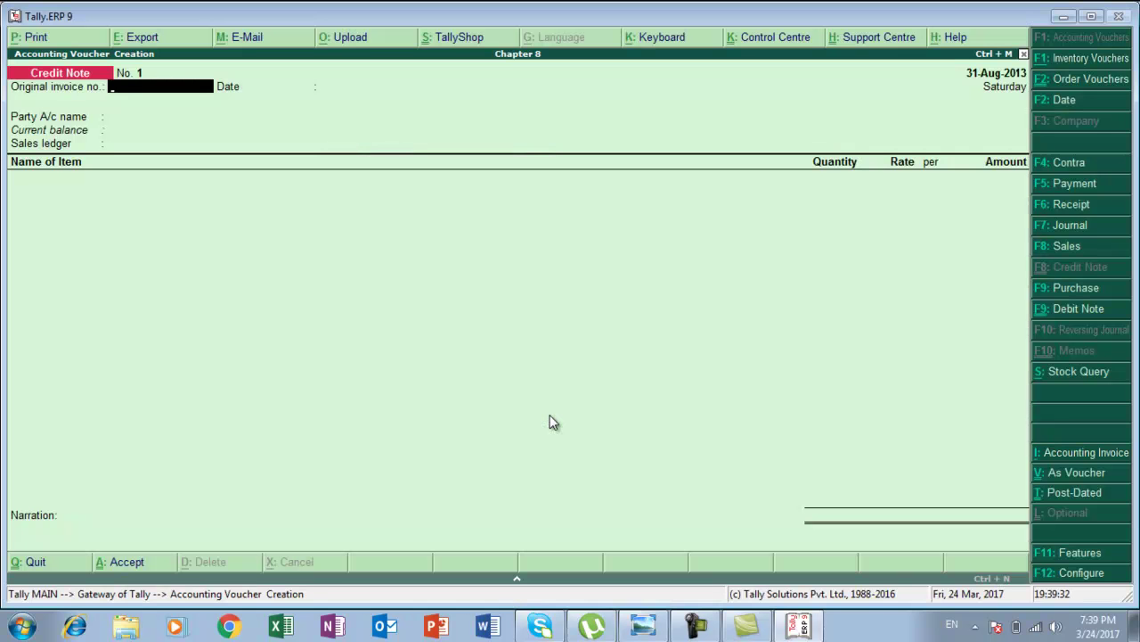
pyautogui.write('re/crn/001')
pyautogui.press('Return')
pyautogui.press('Return')
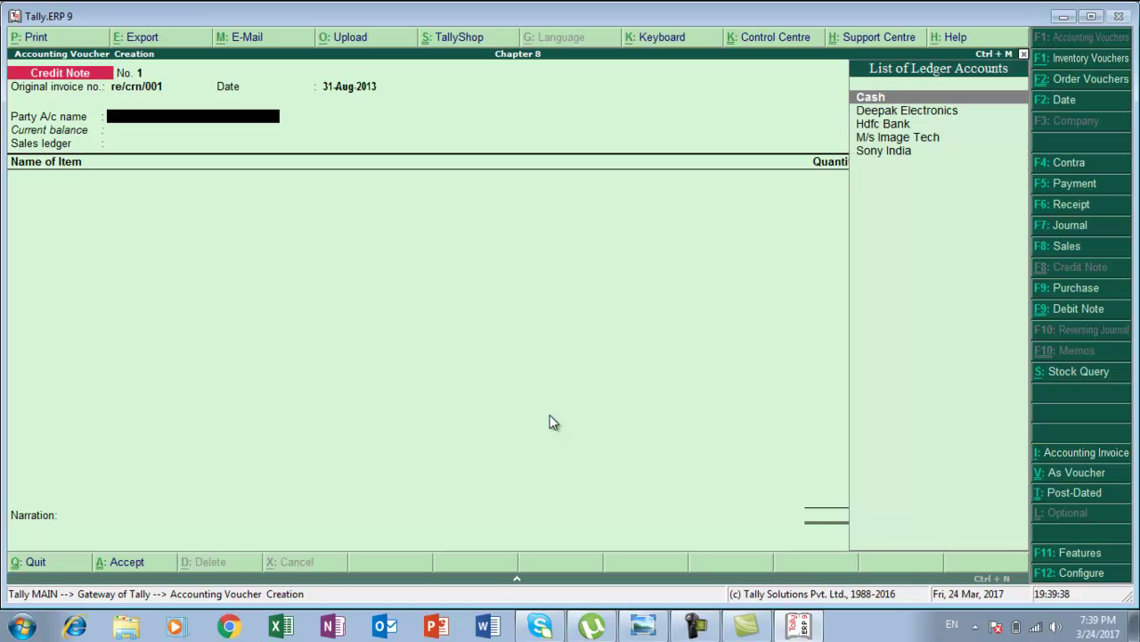
# Check who returned the goods in the exercise photo, and set M/s Image Tech as the credit note's party.
pyautogui.hotkey('alt', 'Tab')
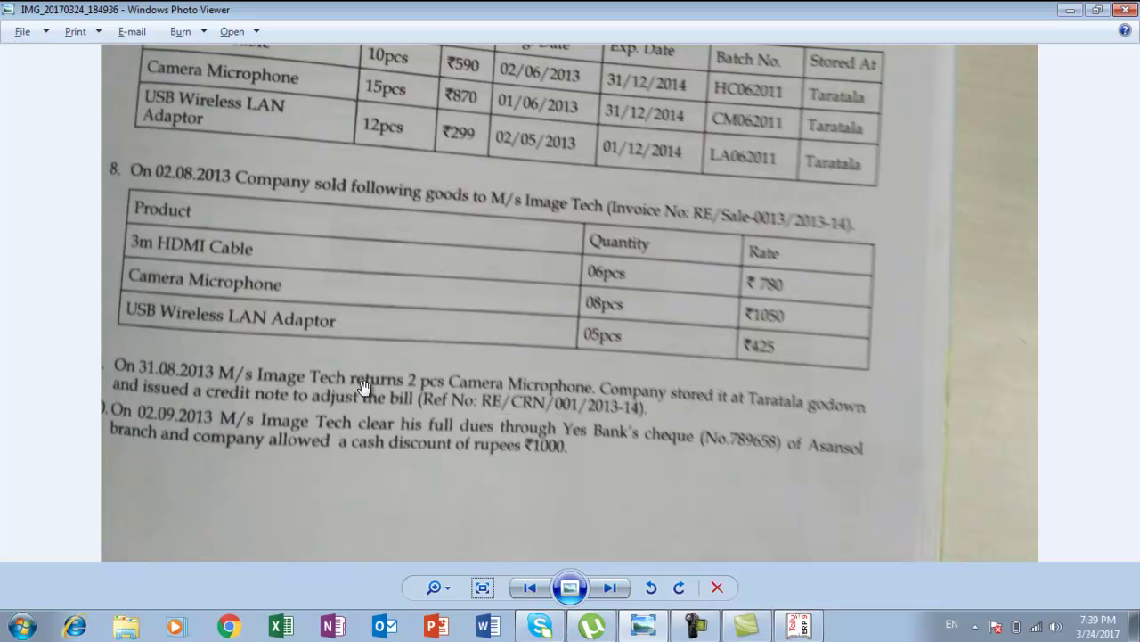
pyautogui.hotkey('alt', 'Tab')
pyautogui.press('Down')
pyautogui.press('Down')
pyautogui.press('Down')
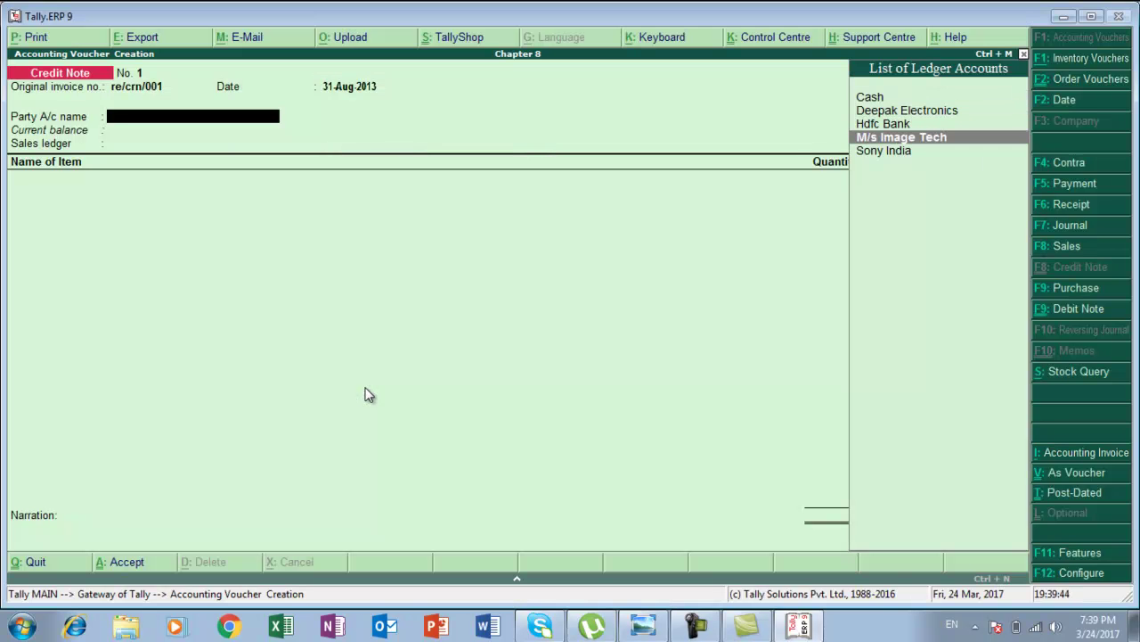
pyautogui.press('Return')
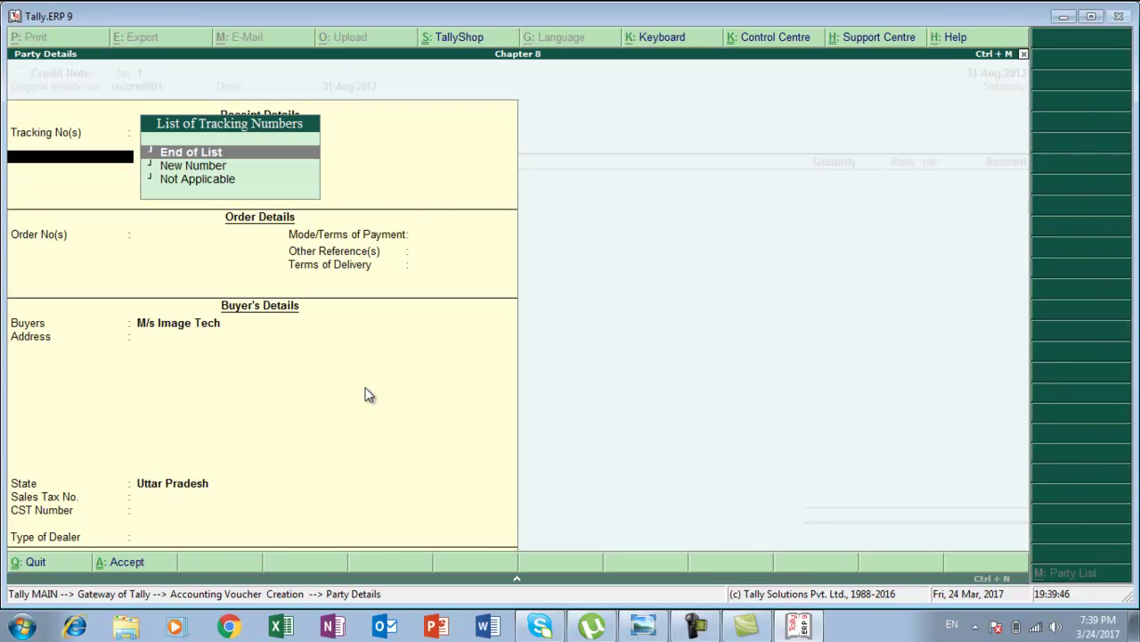
# Accept the party's receipt, order and buyer details as they are, and choose Sale as the sales ledger.
pyautogui.press('Return')
pyautogui.press('Return')
pyautogui.press('Return')
pyautogui.press('Return')
pyautogui.press('Return')
pyautogui.press('Return')
pyautogui.press('Return')
pyautogui.press('Return')
pyautogui.press('Return')
pyautogui.press('Return')
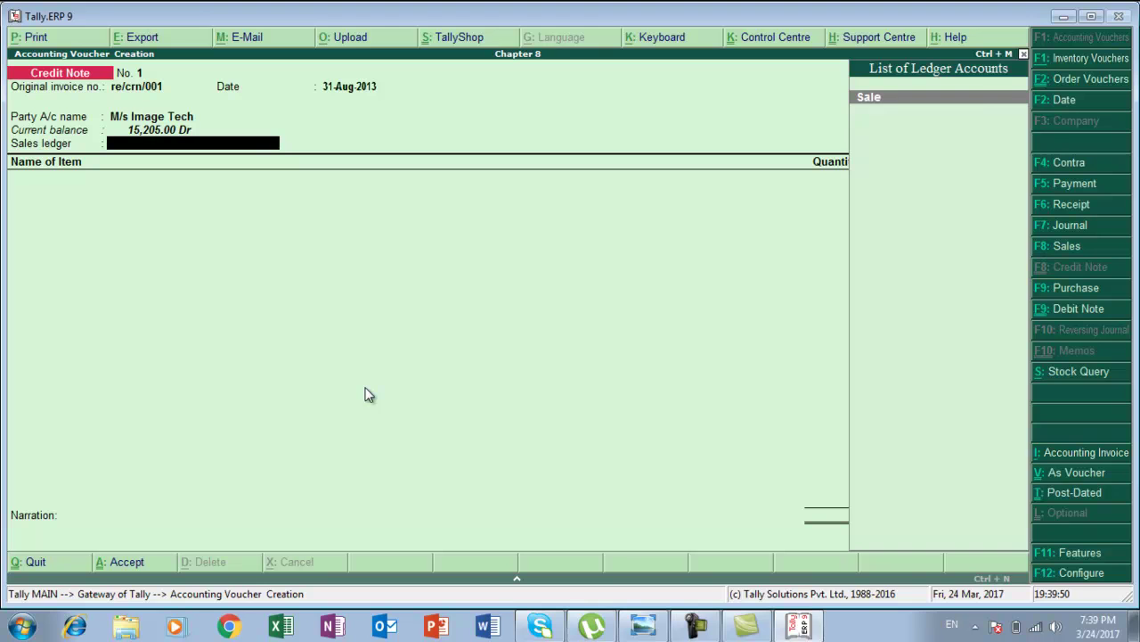
pyautogui.press('Return')
# Check the returned product in the exercise photo and add Camera Mircophone to the credit note.
pyautogui.hotkey('alt', 'Tab')
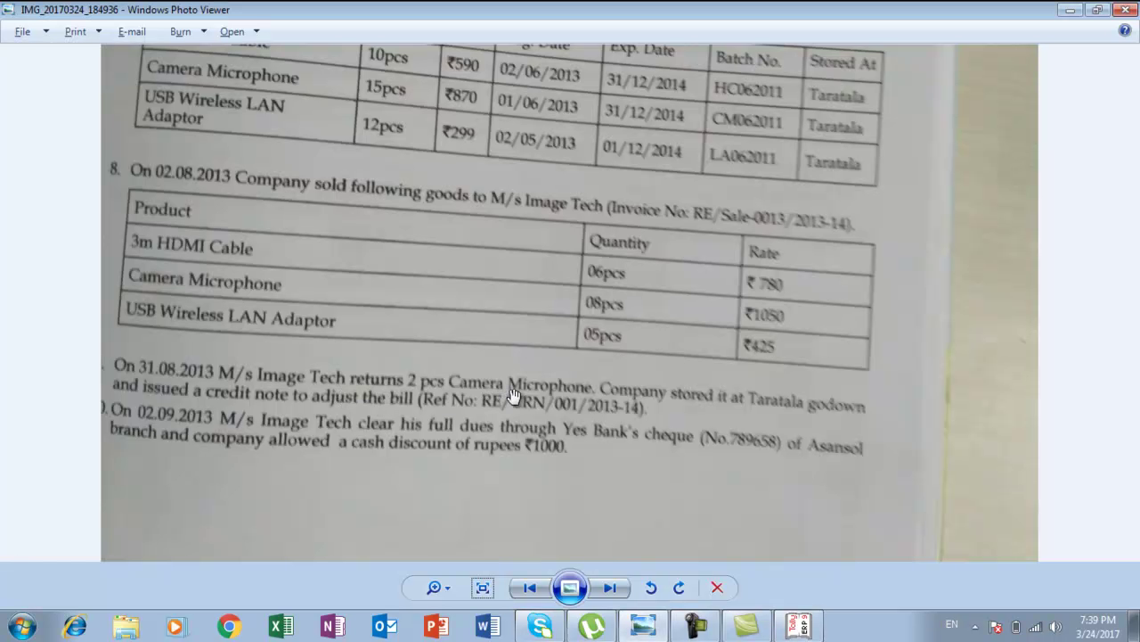
pyautogui.hotkey('alt', 'Tab')
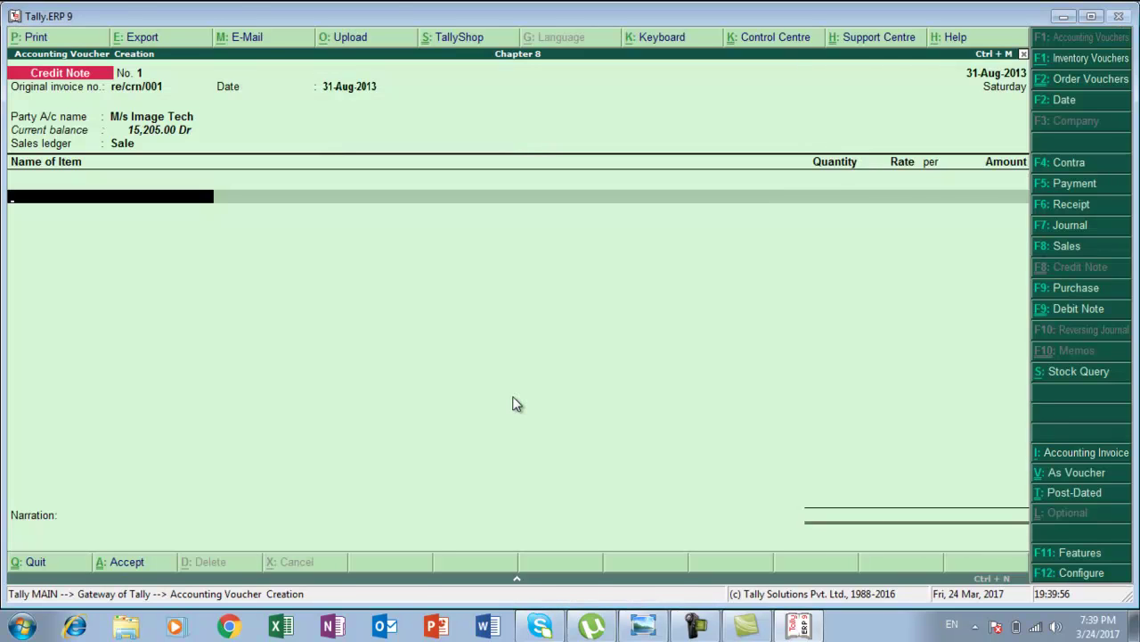
pyautogui.write('C')
pyautogui.press('Return')
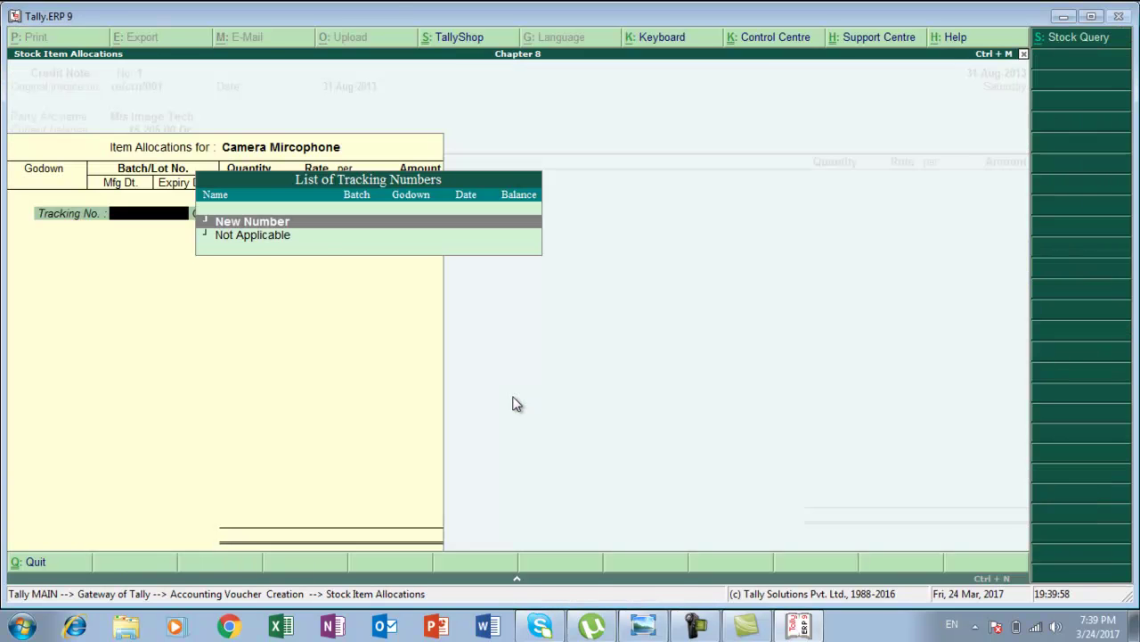
# Set the microphone allocation's tracking number to Not Applicable and choose the Taratala godown.
pyautogui.press('Down')
pyautogui.press('Return')
pyautogui.press('Return')
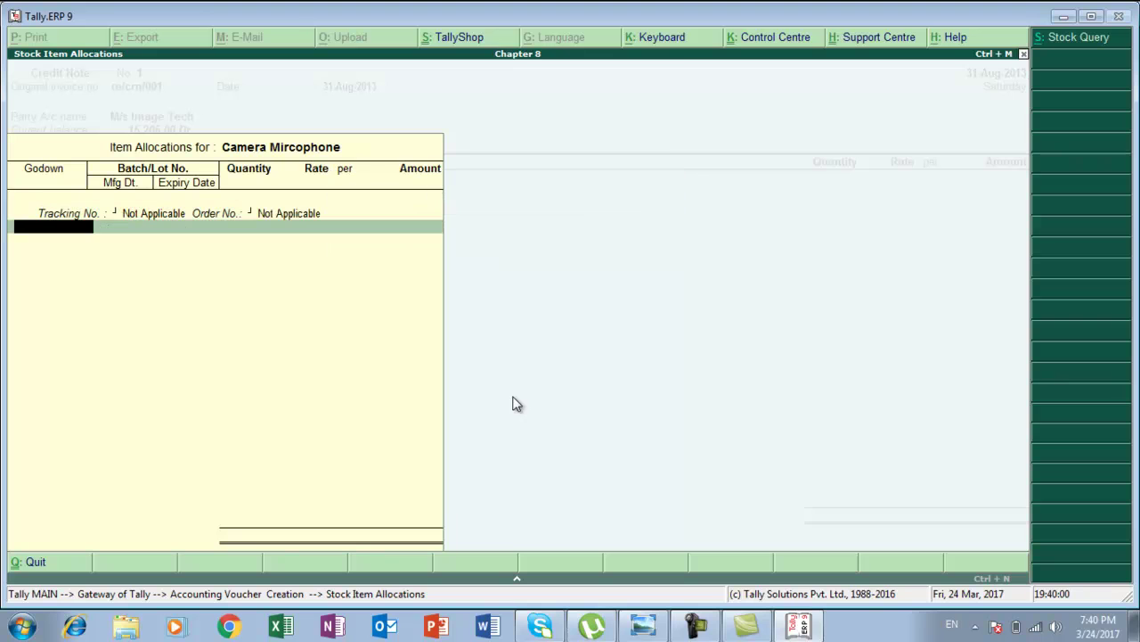
pyautogui.press('Down')
pyautogui.press('Down')
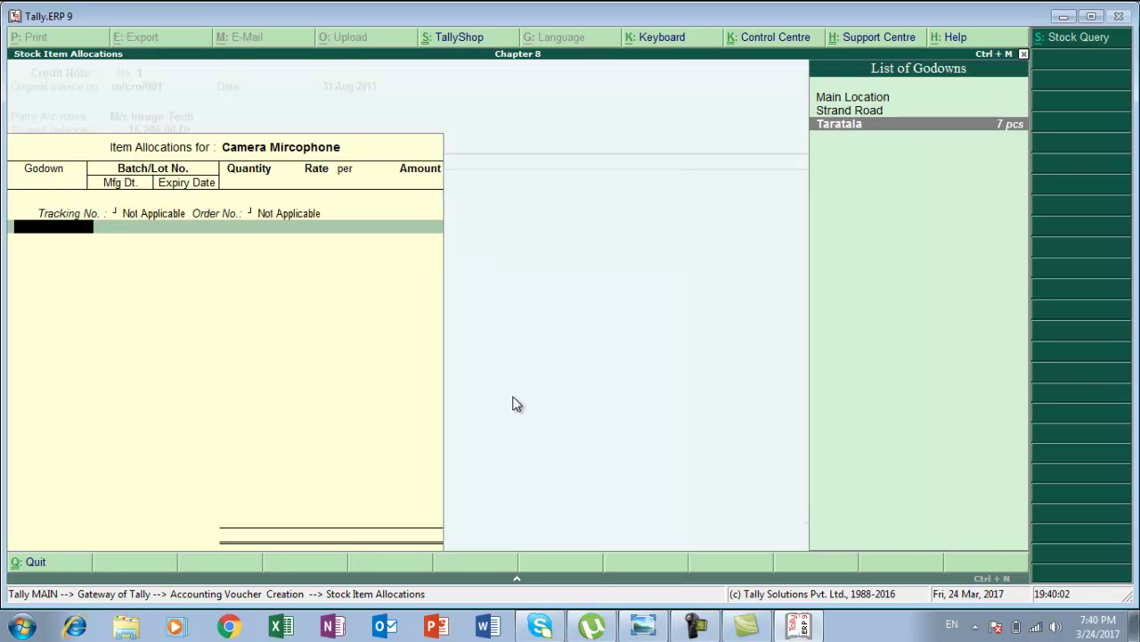
# Allocate 2 pcs of Camera Mircophone to the Taratala godown, batch Cm062011, at a rate of 1,050.00 in the credit note.
pyautogui.press('Return')
pyautogui.press('Down')
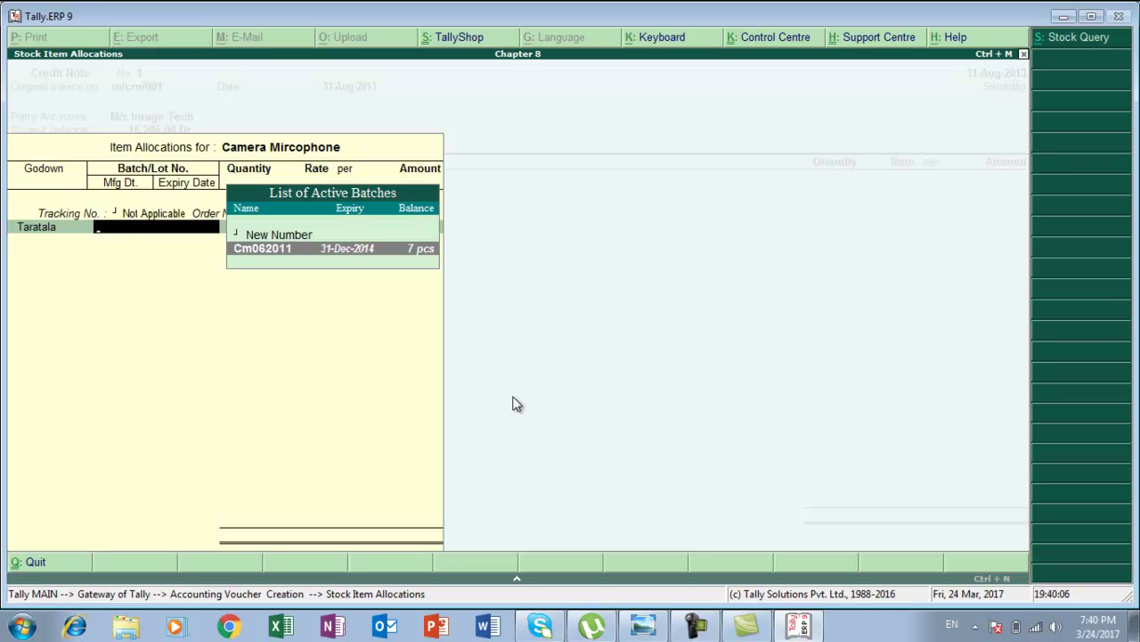
pyautogui.press('Return')
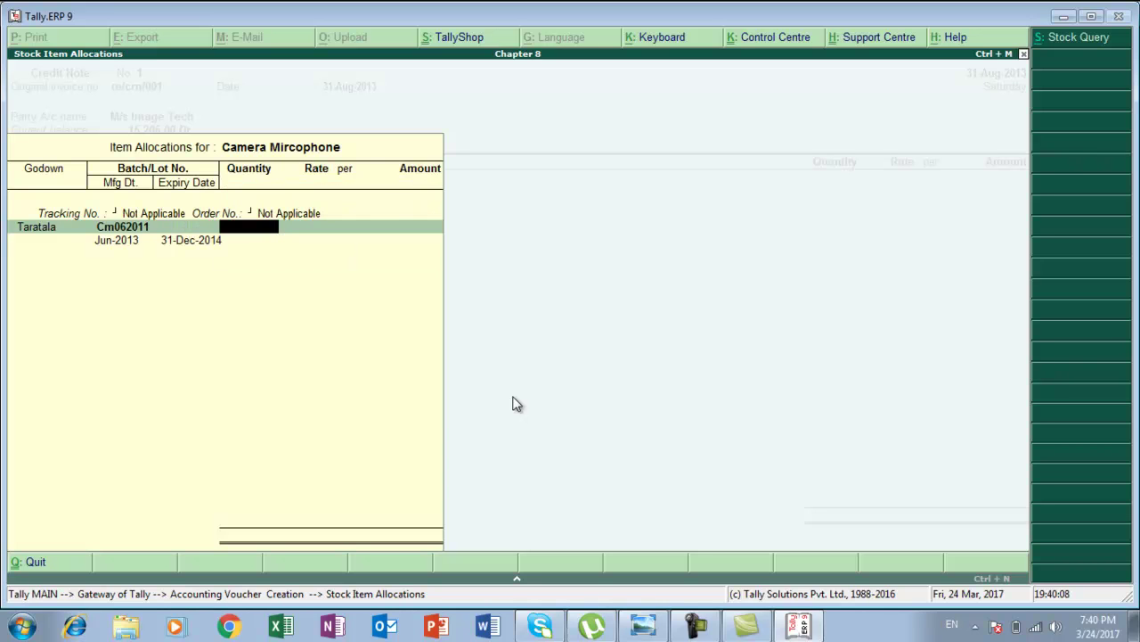
pyautogui.write('2')
pyautogui.press('Return')
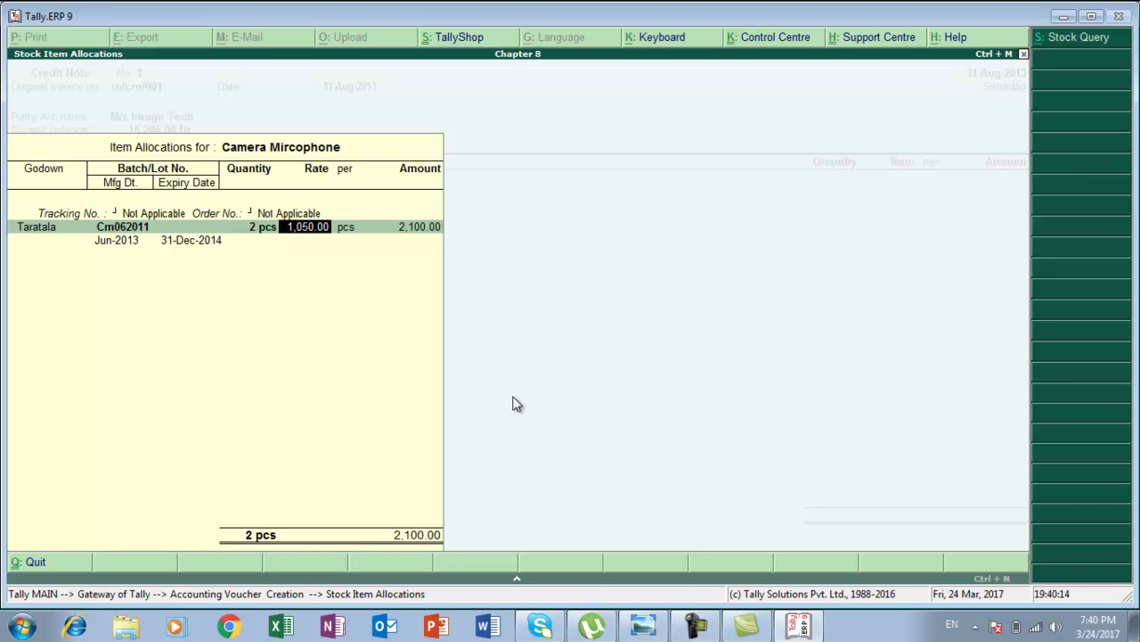
pyautogui.press('Return')
pyautogui.press('Return')
pyautogui.press('Return')
pyautogui.press('Return')
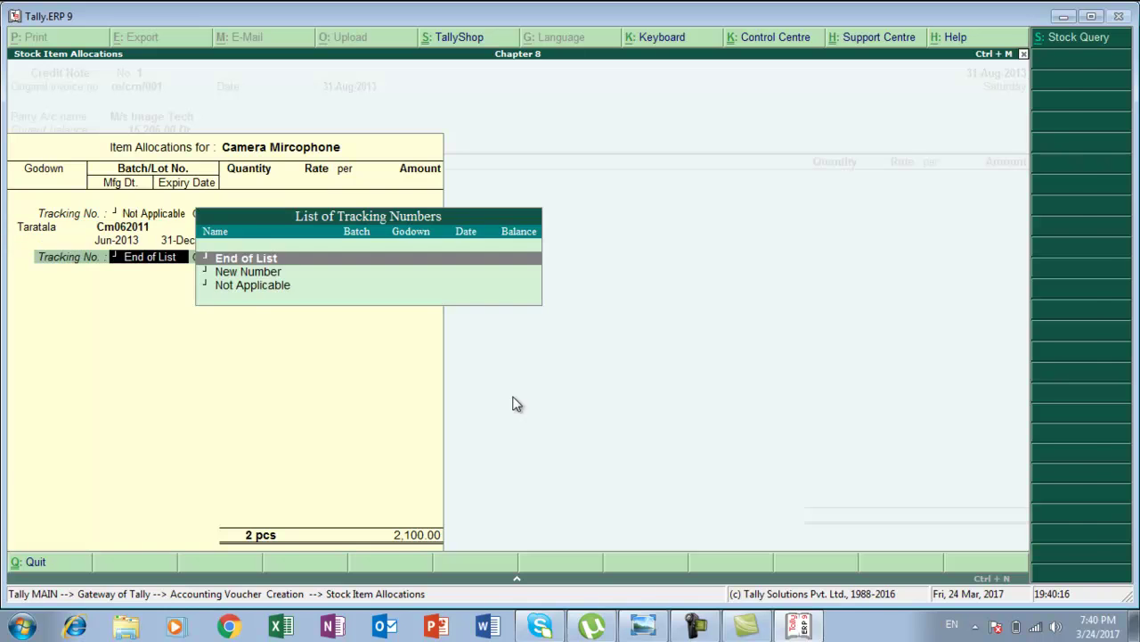
# End the item list and save the credit note for M/s Image Tech with a blank narration.
pyautogui.press('Return')
pyautogui.press('Return')
pyautogui.press('Return')
pyautogui.press('Return')
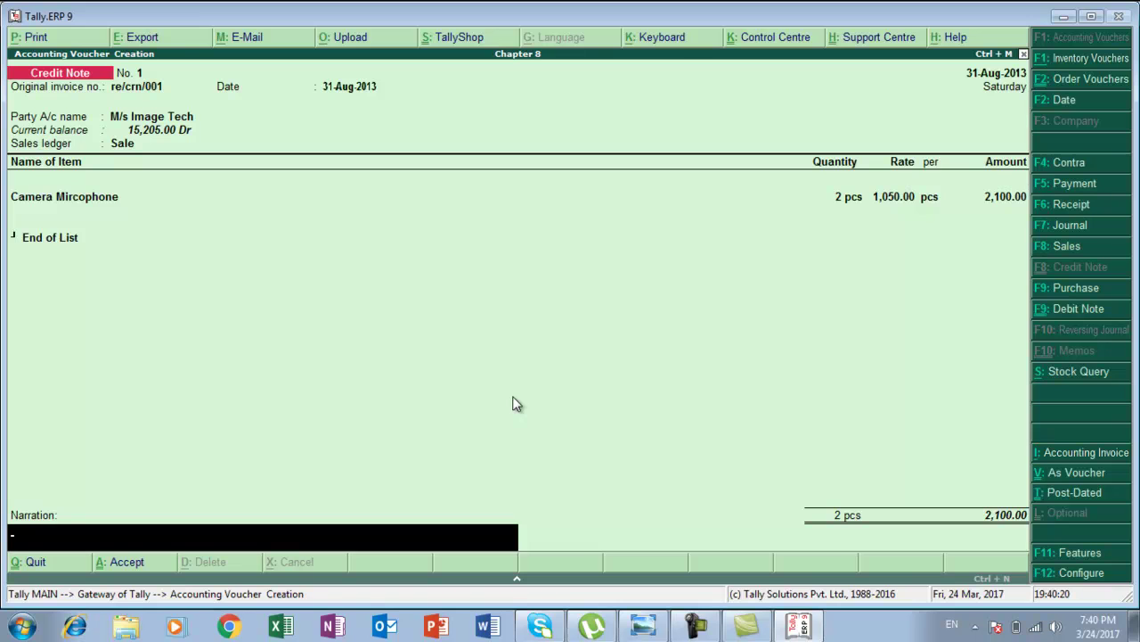
pyautogui.press('Return')
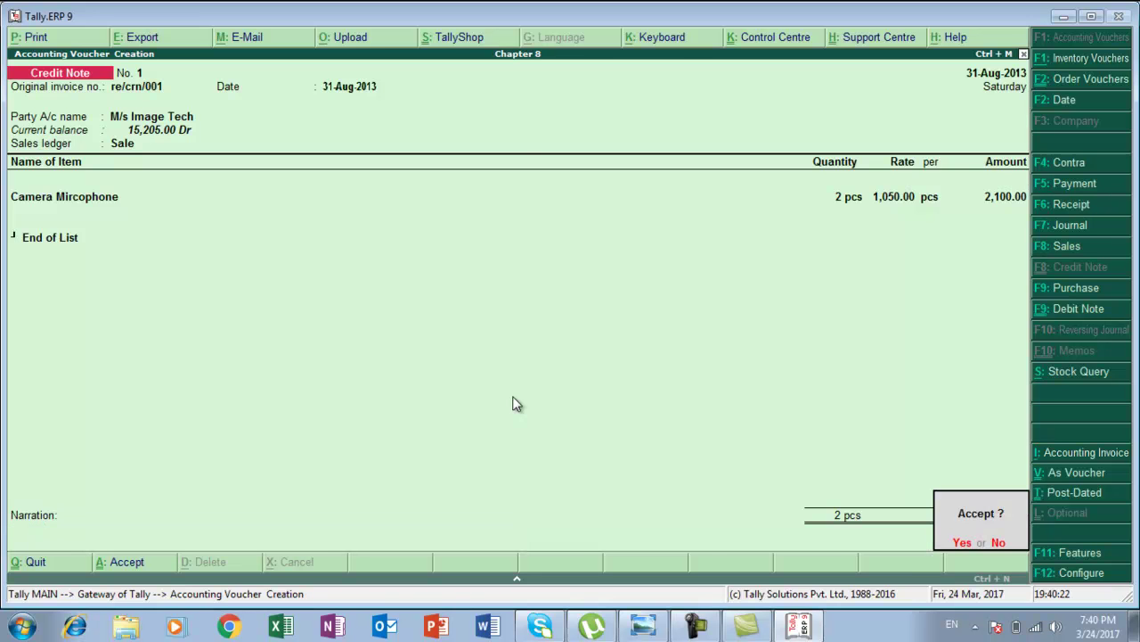
pyautogui.press('Return')
# Check the next transaction in the assignment photo and start a Receipt voucher in Tally.ERP 9 dated 2-9-2013.
pyautogui.hotkey('alt', 'Tab')
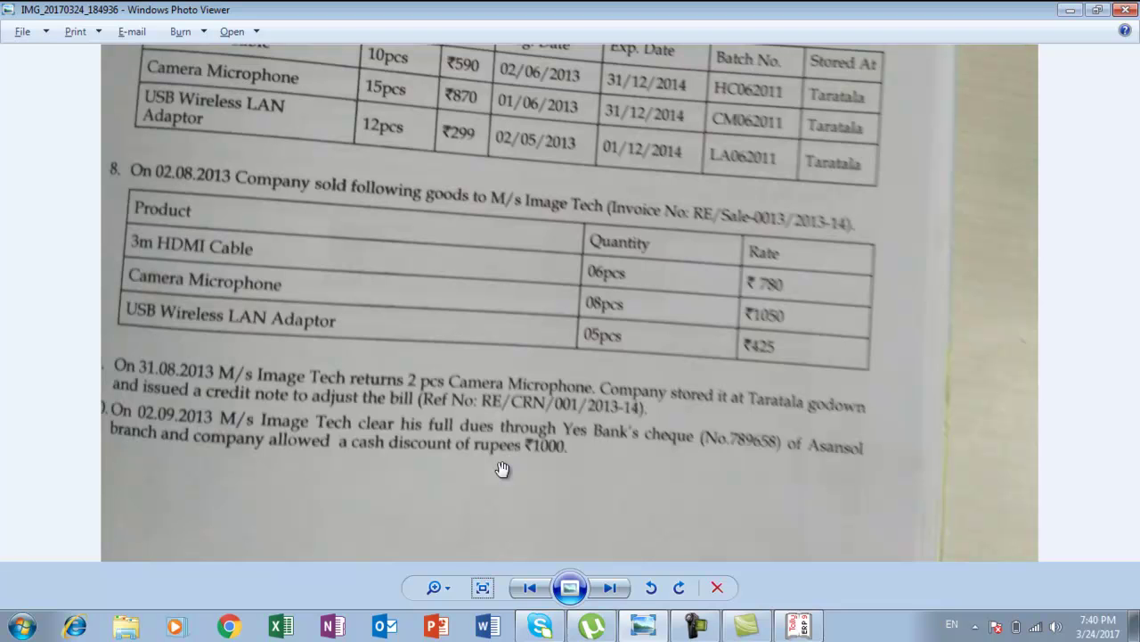
pyautogui.hotkey('alt', 'Tab')
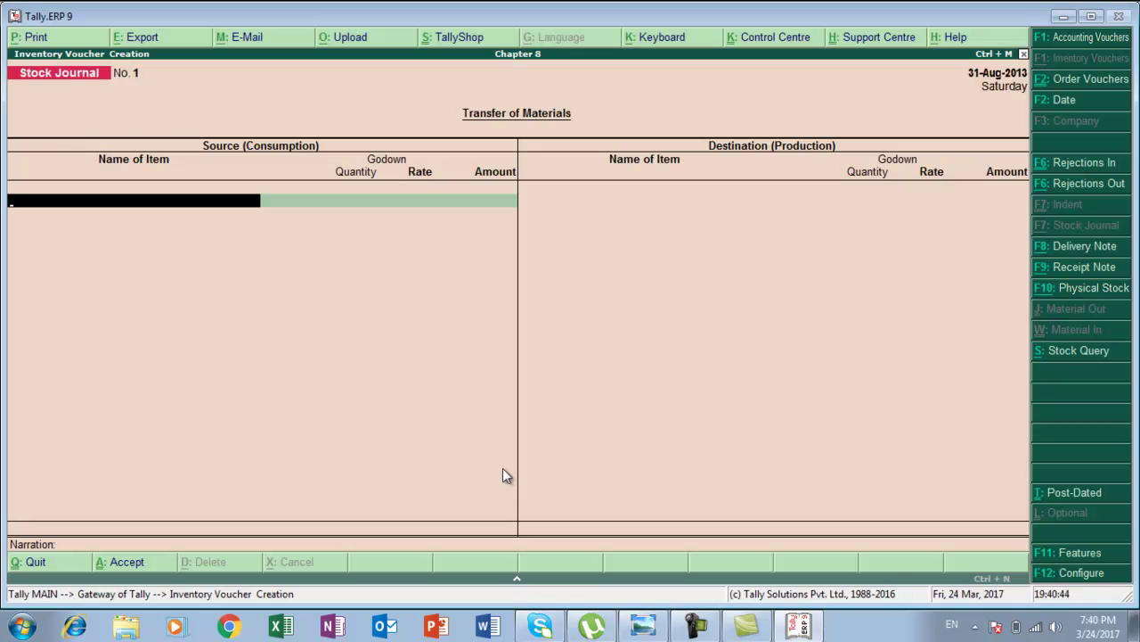
pyautogui.press('F6')
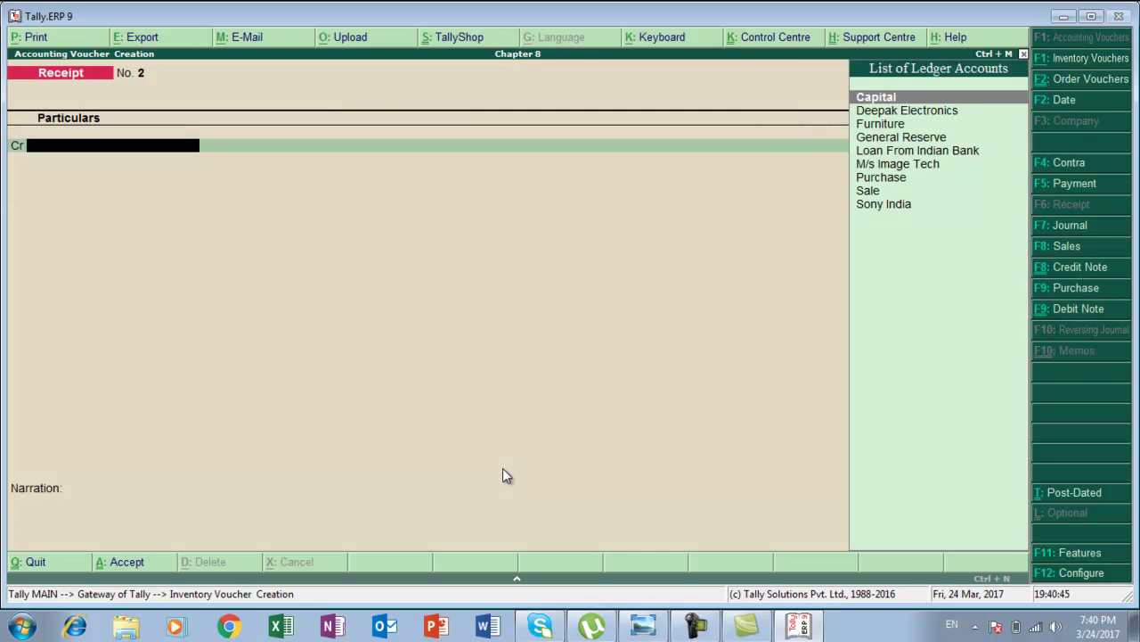
pyautogui.hotkey('alt', 'Tab')
pyautogui.hotkey('alt', 'Tab')
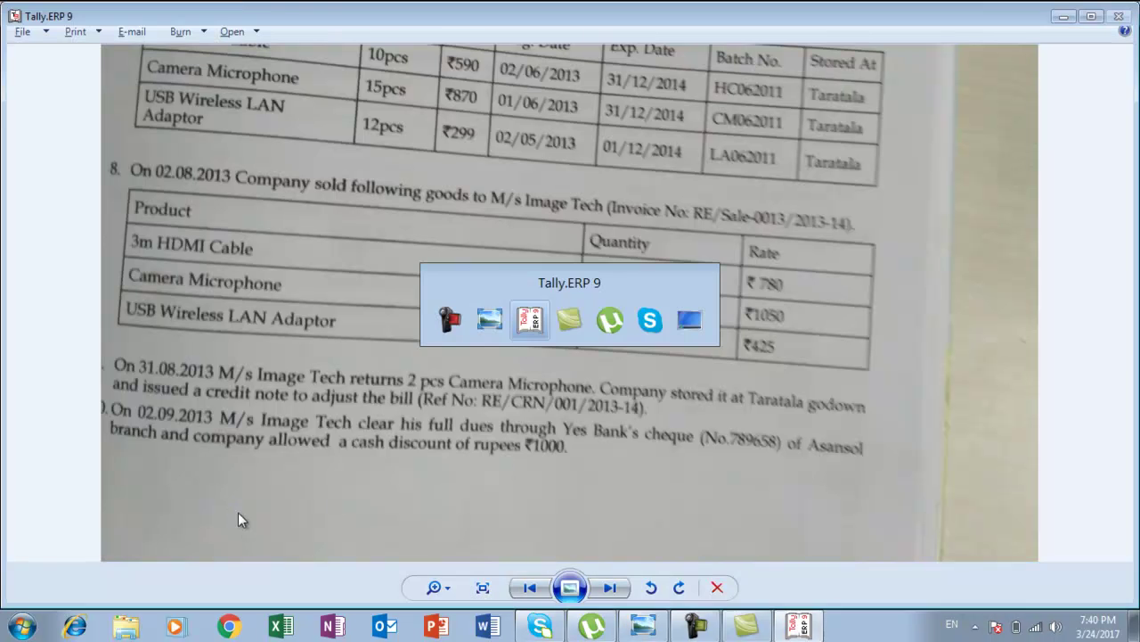
pyautogui.press('F2')
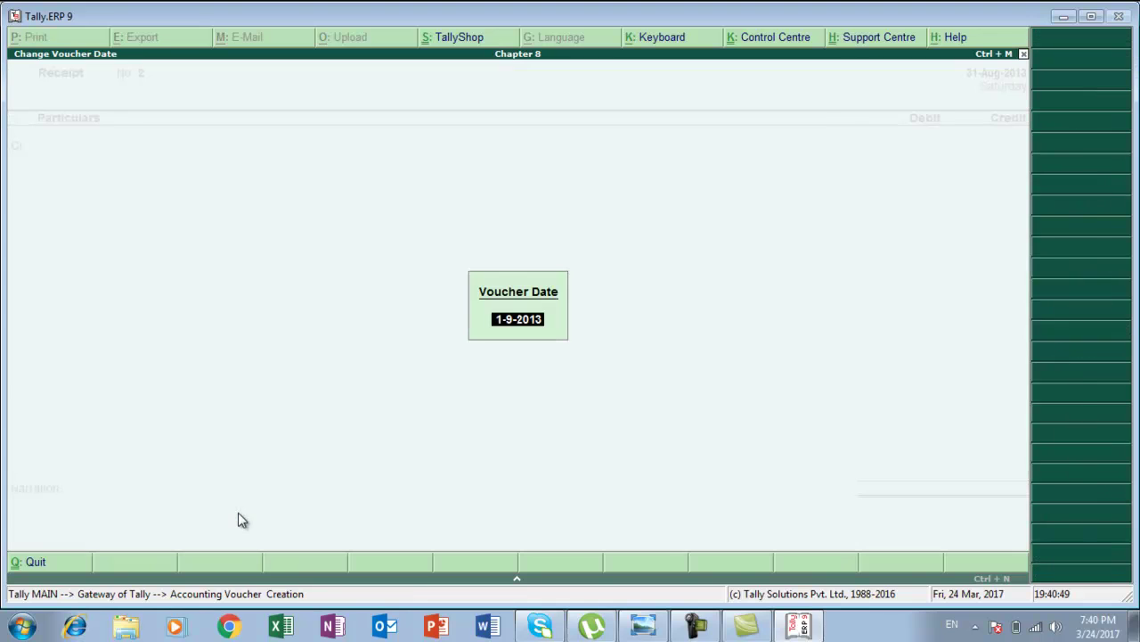
pyautogui.write('2-9')
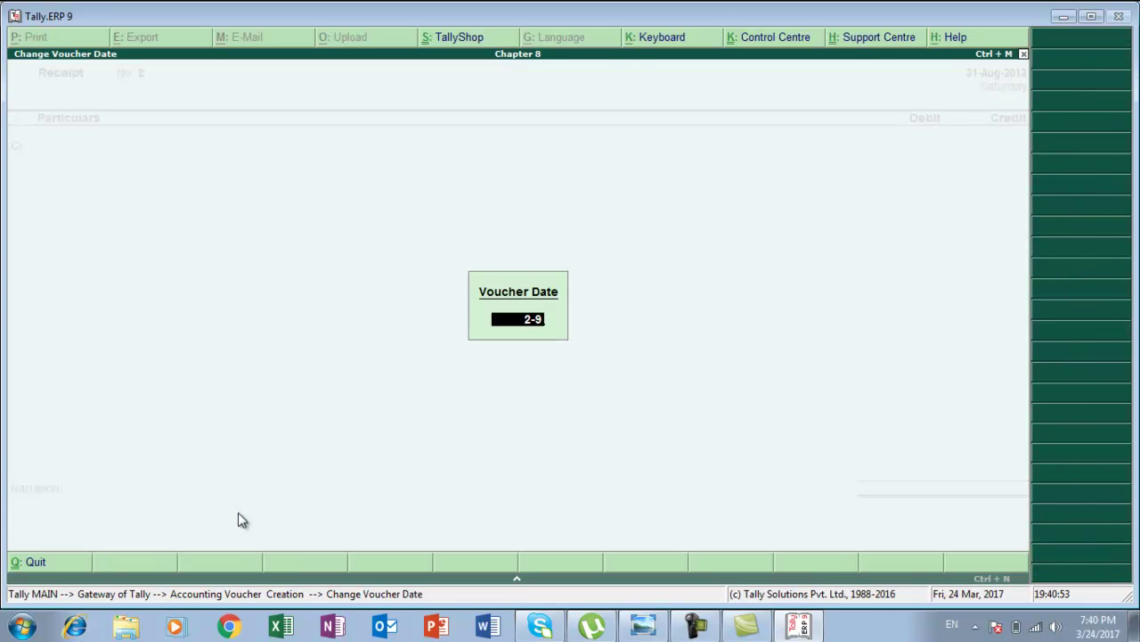
pyautogui.press('Return')
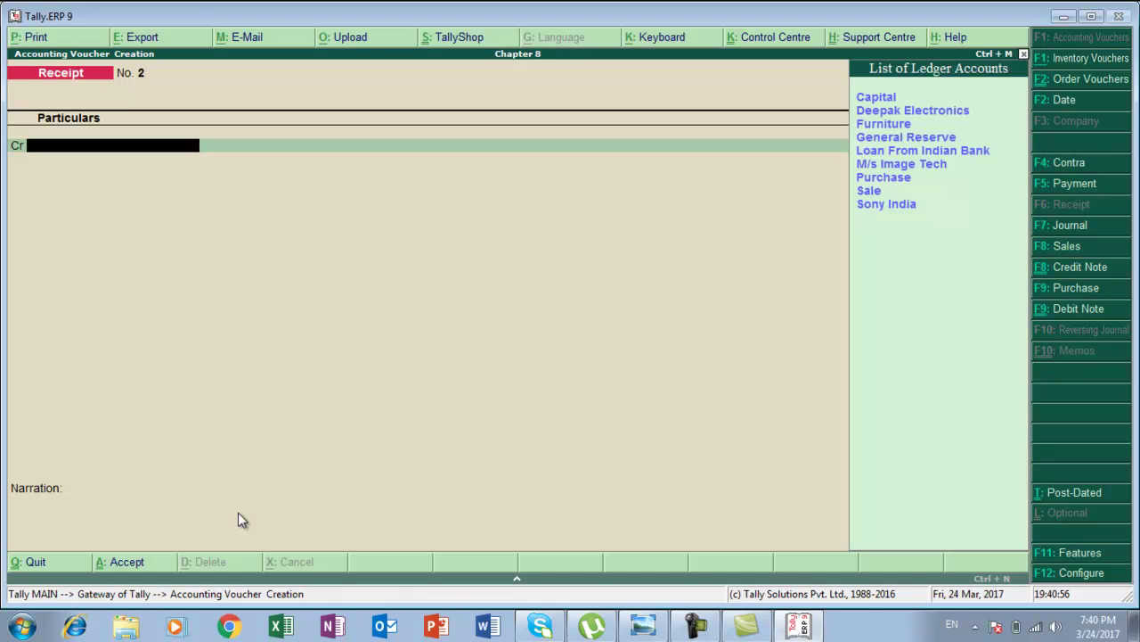
# Credit M/s Image Tech with 13105 in the receipt voucher.
pyautogui.press('Down')
pyautogui.press('Down')
pyautogui.press('Down')
pyautogui.press('Down')
pyautogui.press('Down')
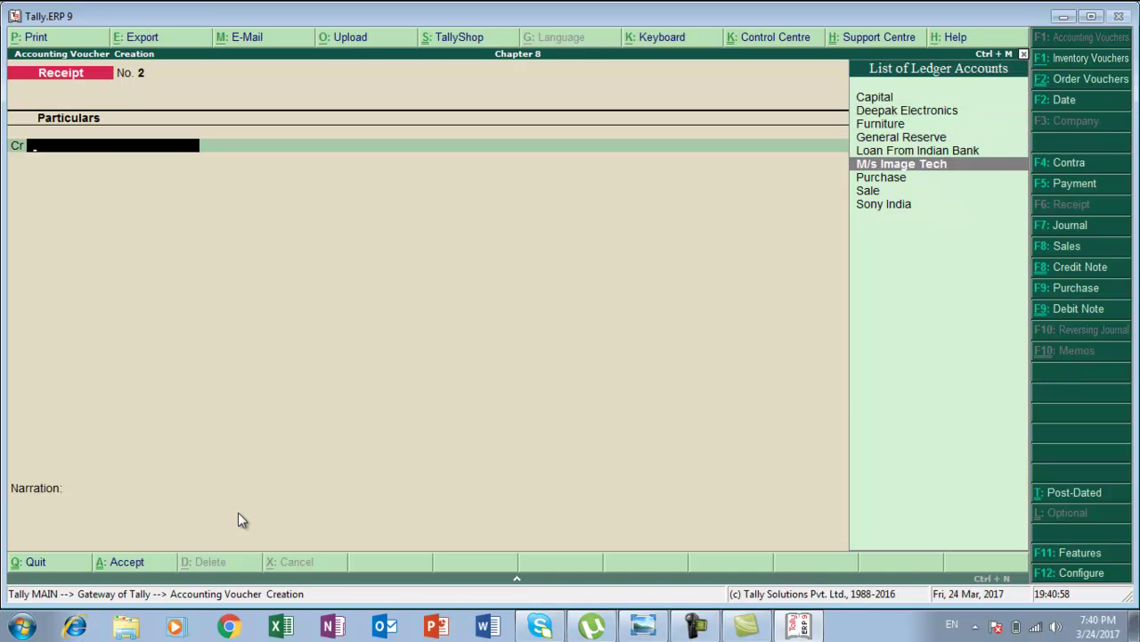
pyautogui.press('Return')
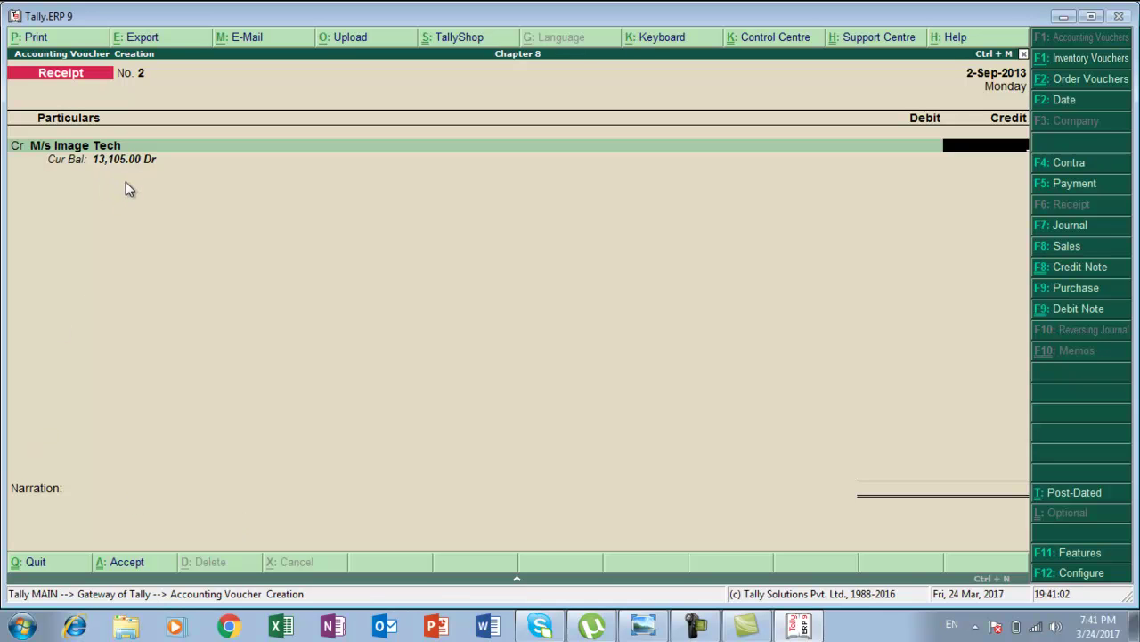
pyautogui.write('13105')
pyautogui.press('Return')
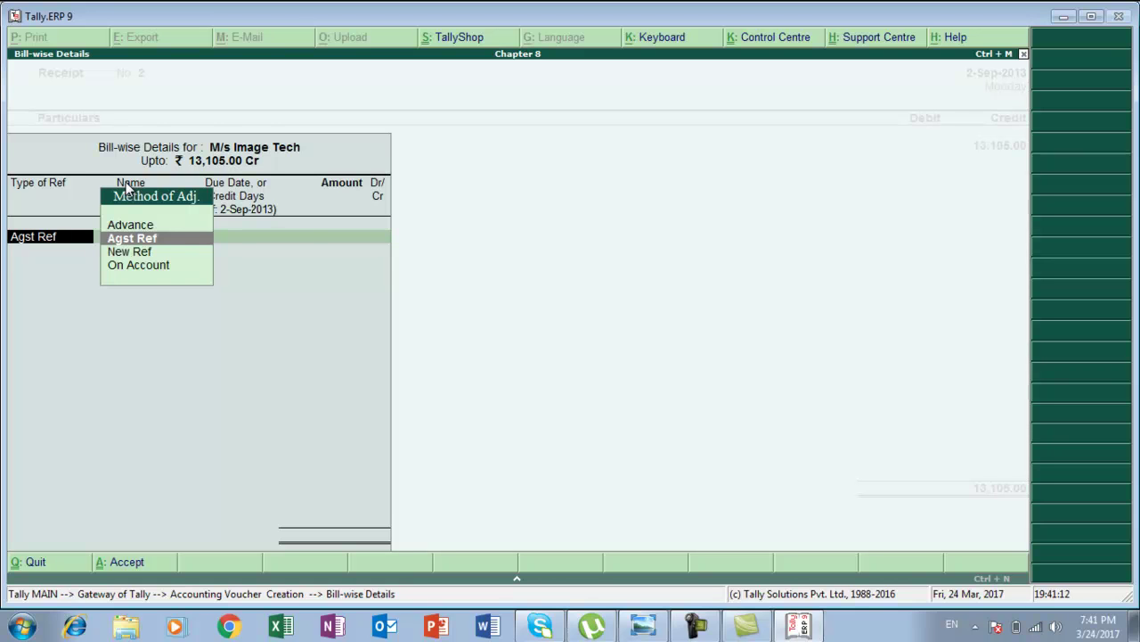
# Adjust the M/s Image Tech receipt as Agst Ref against pending bill 2 for the full 13,105.00 credit.
pyautogui.press('Return')
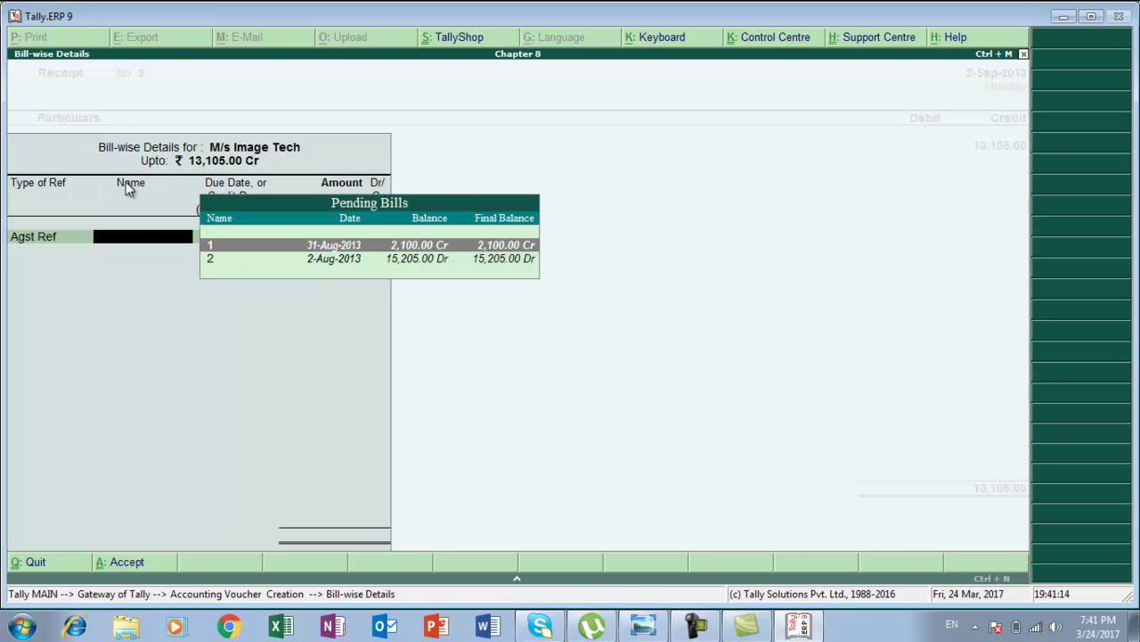
pyautogui.press('Down')
pyautogui.press('Return')
pyautogui.press('Return')
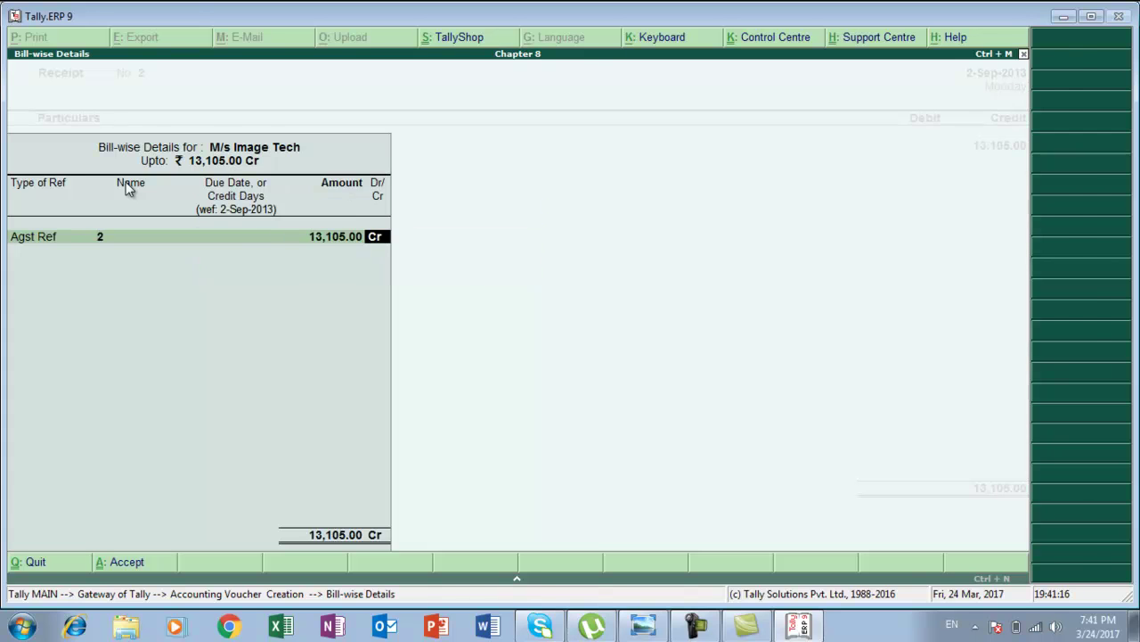
pyautogui.press('Return')
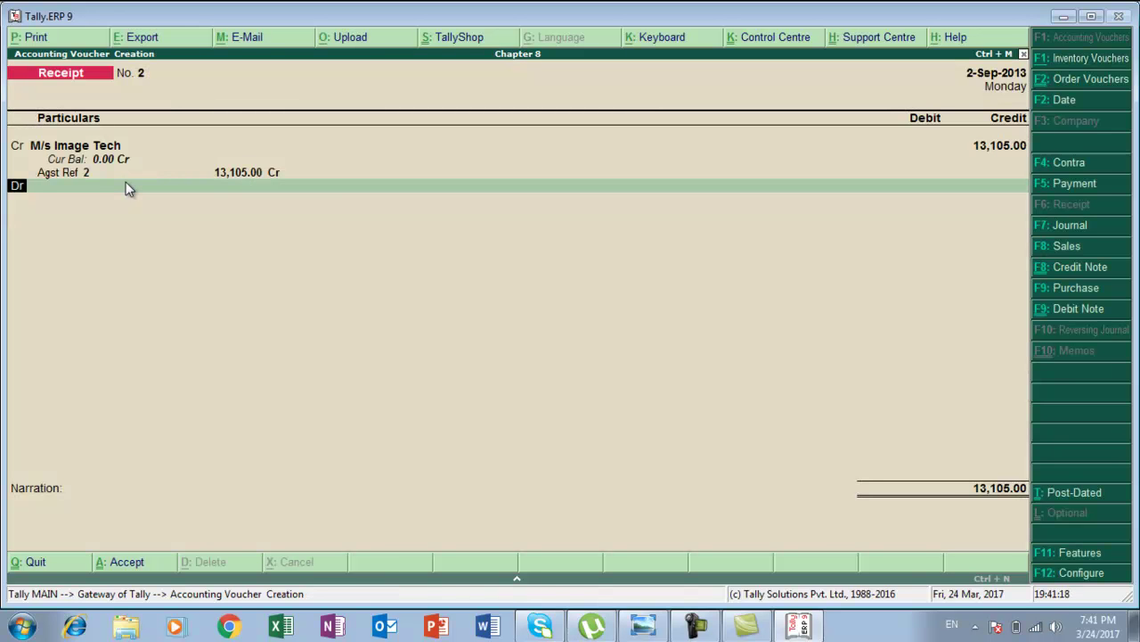
# Create a Discount Allowed ledger under Indirect Expenses from the receipt's debit line and debit 1000 to it.
pyautogui.press('Return')
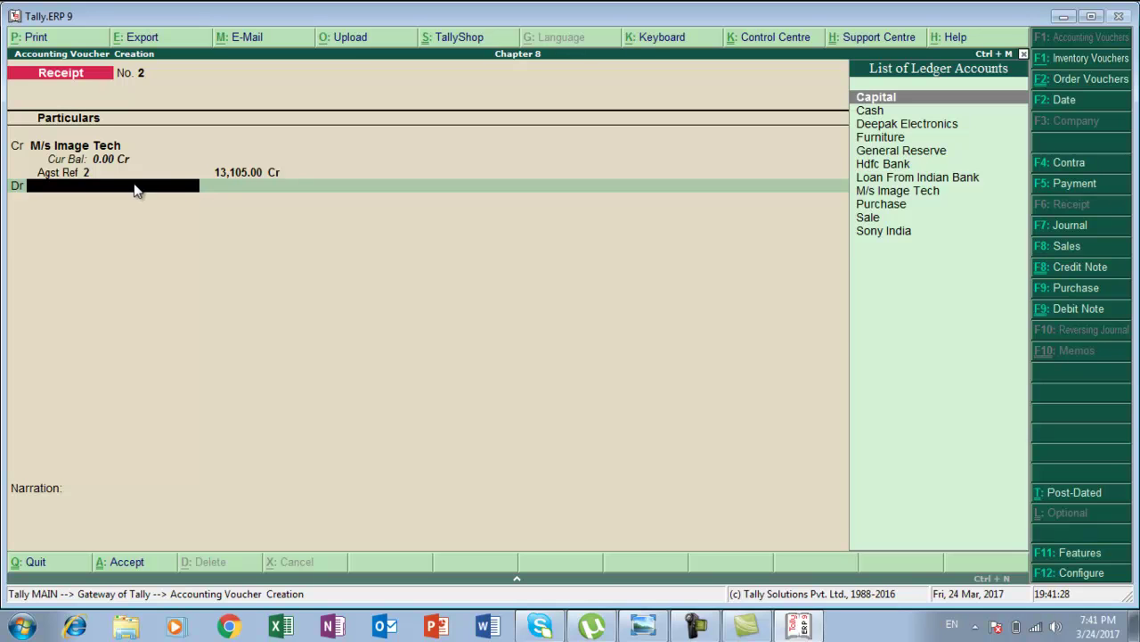
pyautogui.hotkey('alt', 'c')
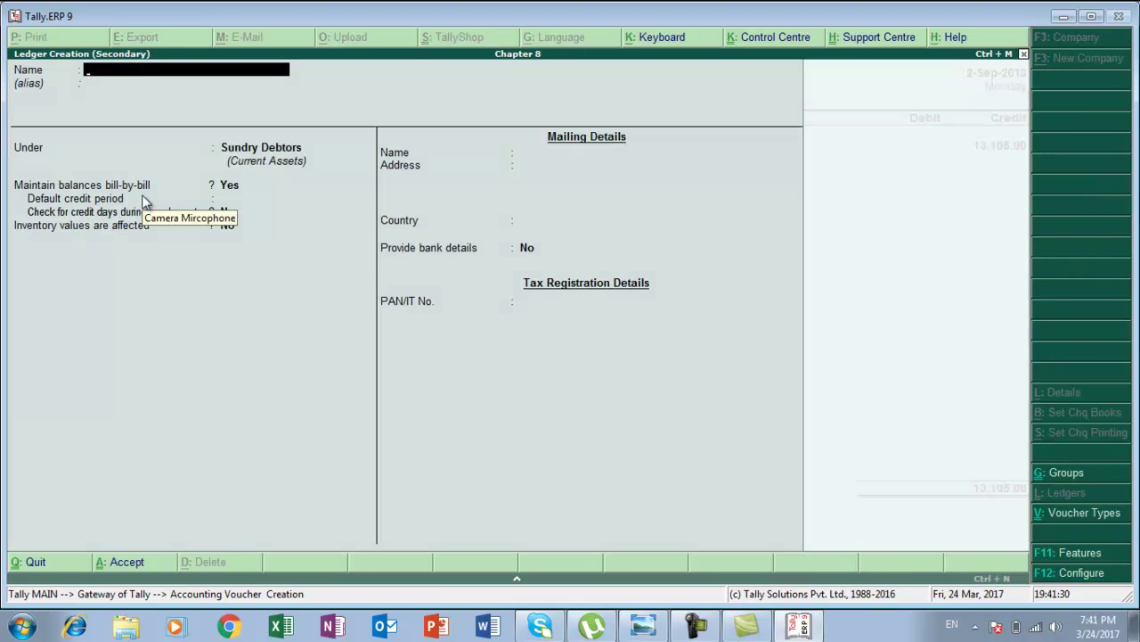
pyautogui.write('Discoun')
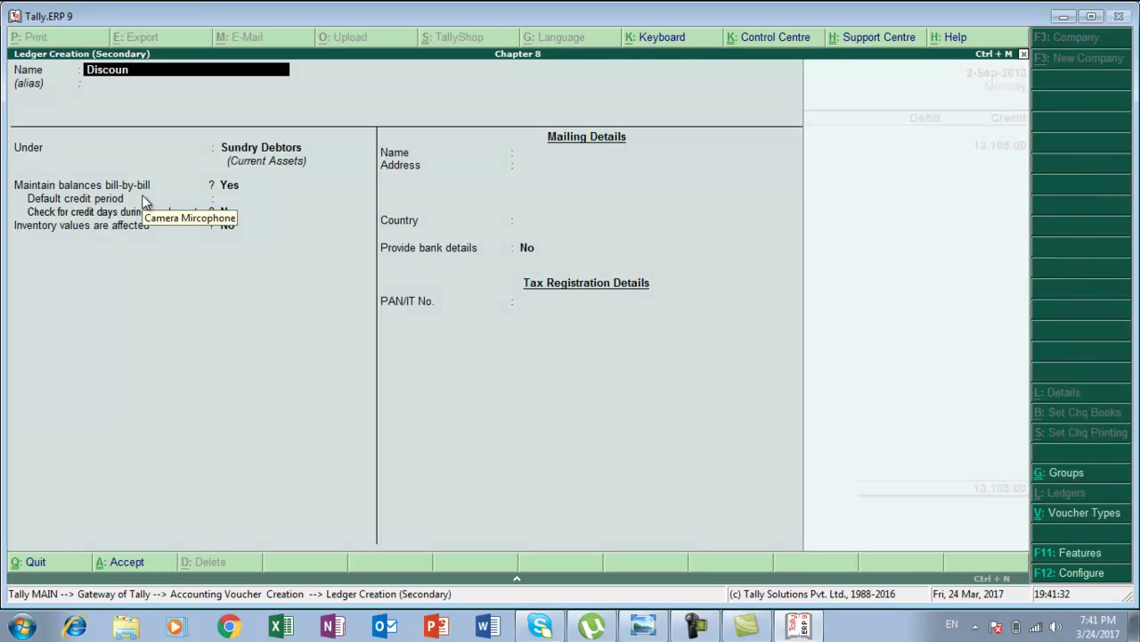
pyautogui.write('t Allowed')
pyautogui.press('Return')
pyautogui.press('Return')
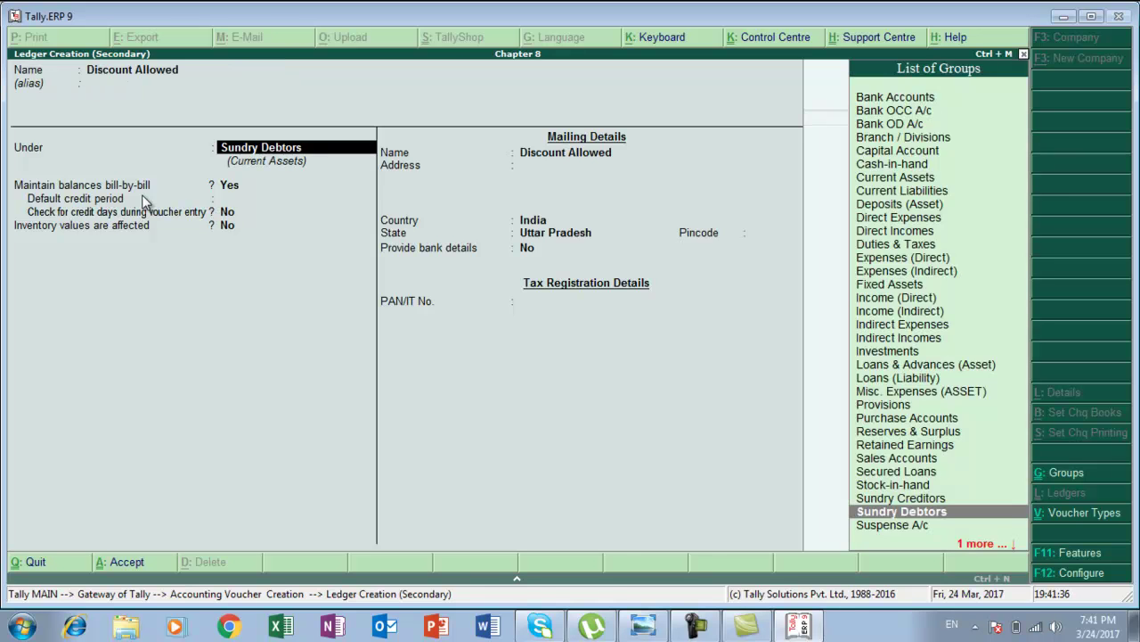
pyautogui.write('I')
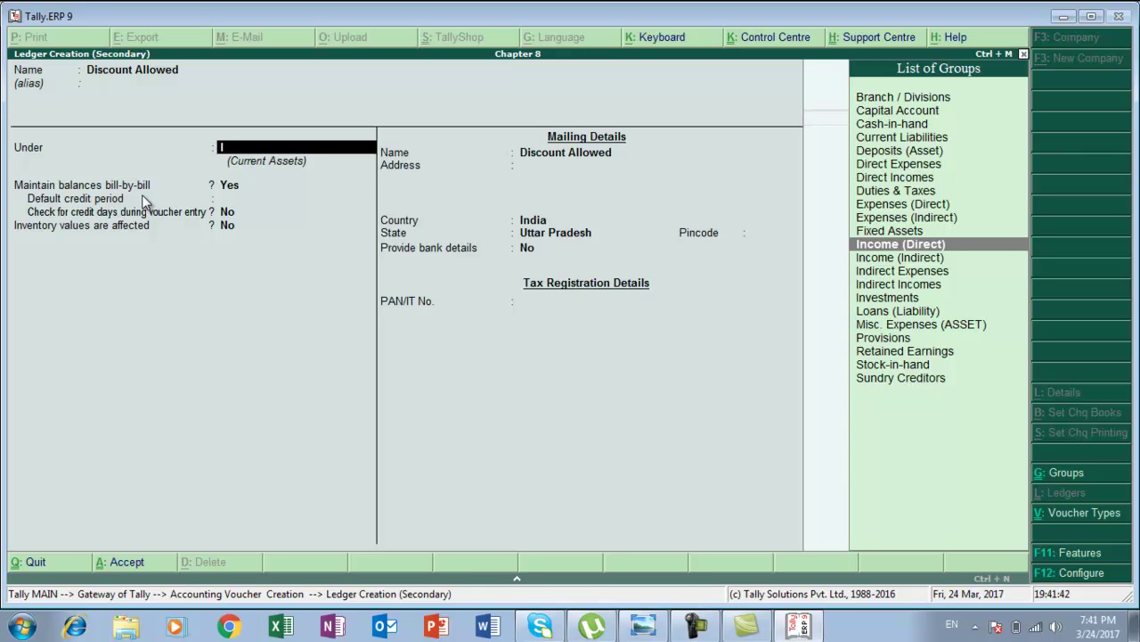
pyautogui.press('Down')
pyautogui.press('Down')
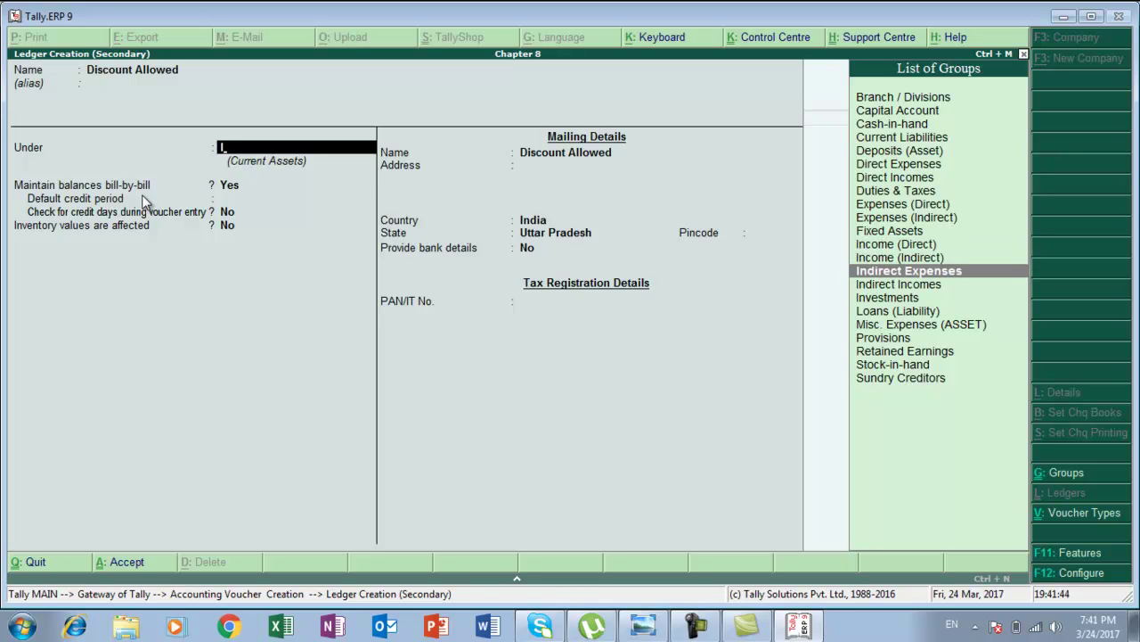
pyautogui.press('Return')
pyautogui.press('Return')
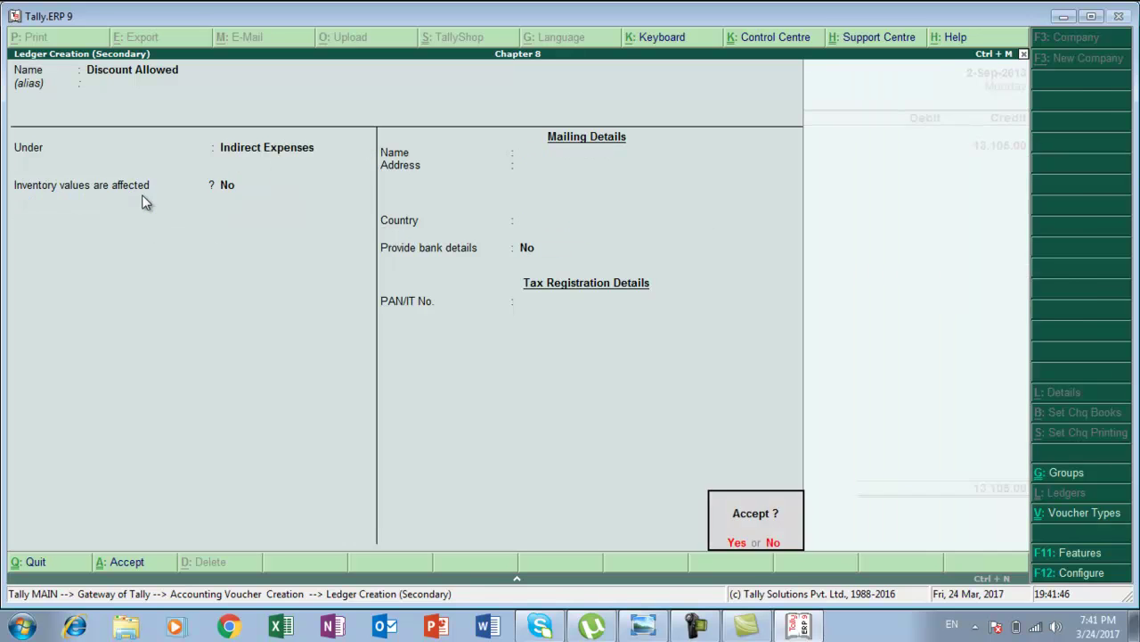
pyautogui.press('Return')
pyautogui.write('1000')
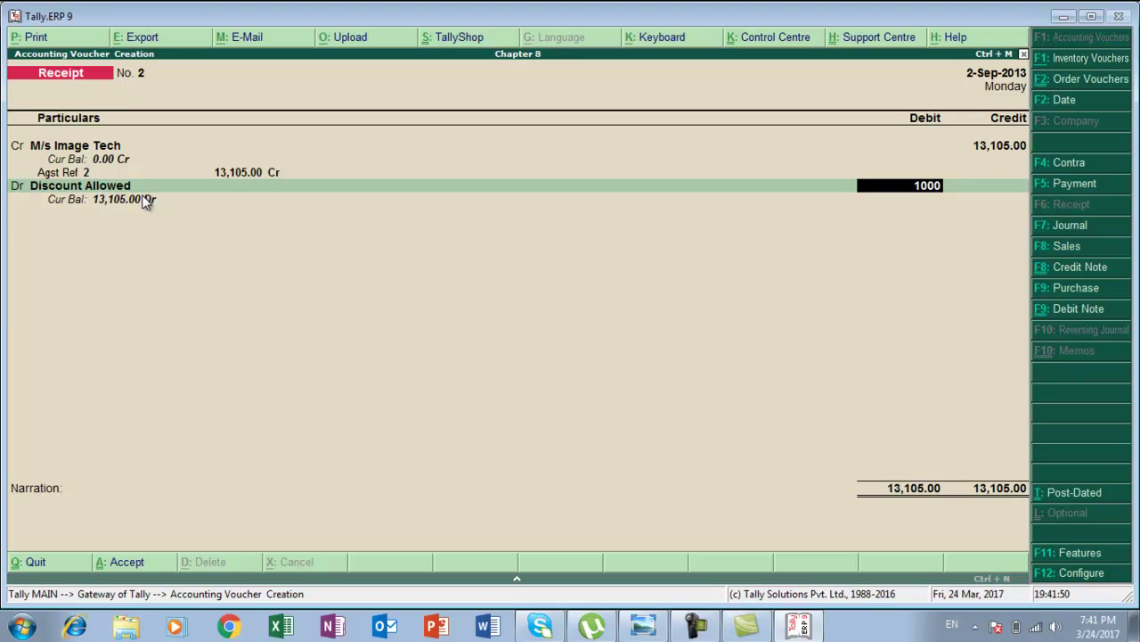
pyautogui.press('Return')
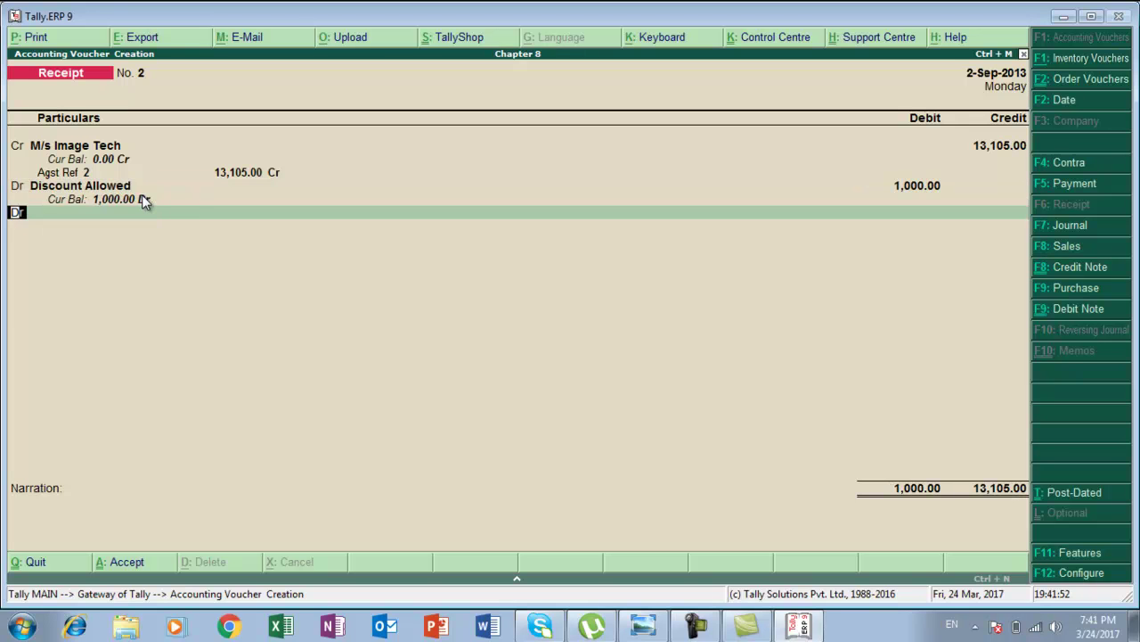
# Add Hdfc Bank as the second debit ledger with 12,105.00 in the receipt voucher.
pyautogui.press('Return')
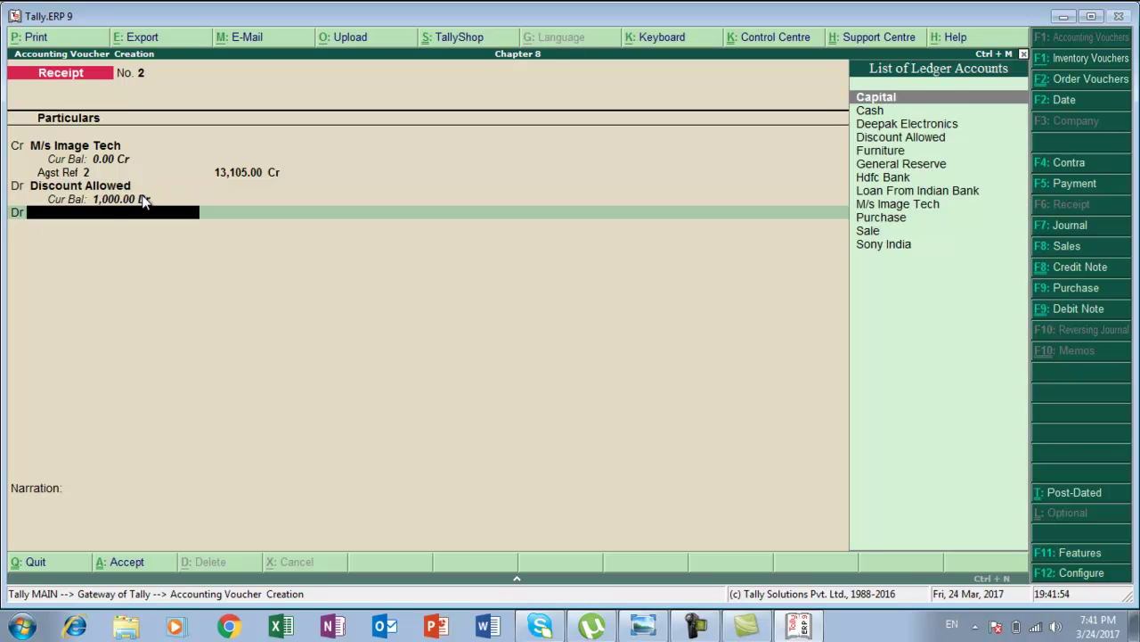
pyautogui.press('Down')
pyautogui.press('Down')
pyautogui.press('Down')
pyautogui.press('Down')
pyautogui.press('Down')
pyautogui.press('Down')
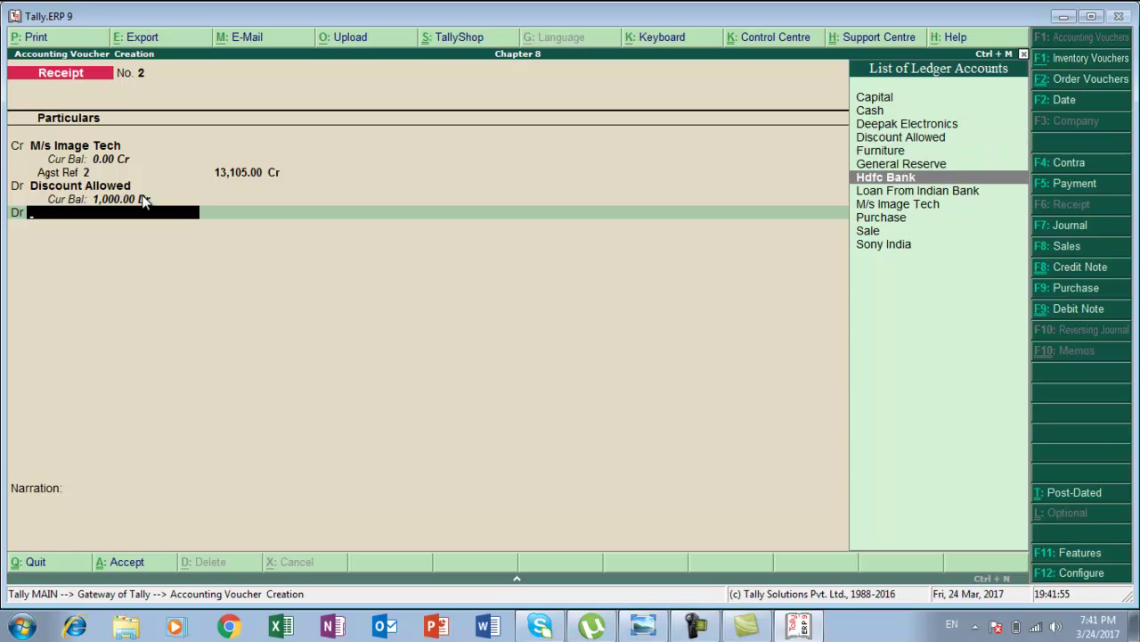
pyautogui.press('Return')
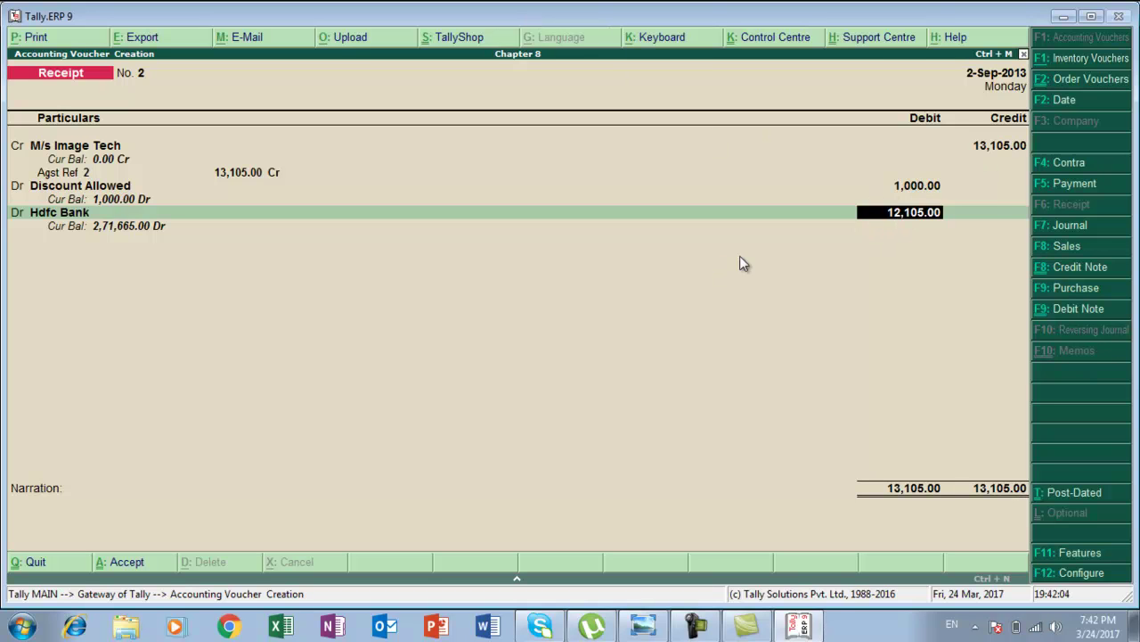
# Accept the Hdfc Bank allocation for M/s Image Tech as Cheque/DD dated 2-Sep-2013 with the bank name blank.
pyautogui.press('Return')
pyautogui.press('Return')
pyautogui.press('Return')
pyautogui.press('Return')
pyautogui.press('Return')
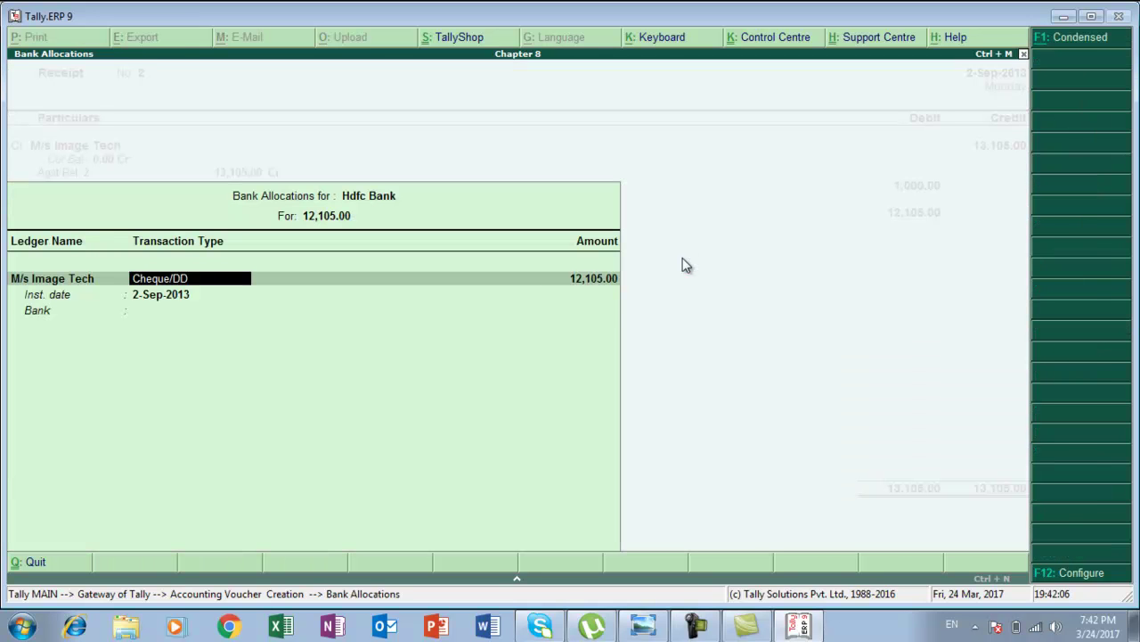
pyautogui.press('Return')
pyautogui.press('Return')
# Switch to Tally.ERP 9 and begin creating a new company named Ray Electronics.
pyautogui.hotkey('alt', 'Tab')
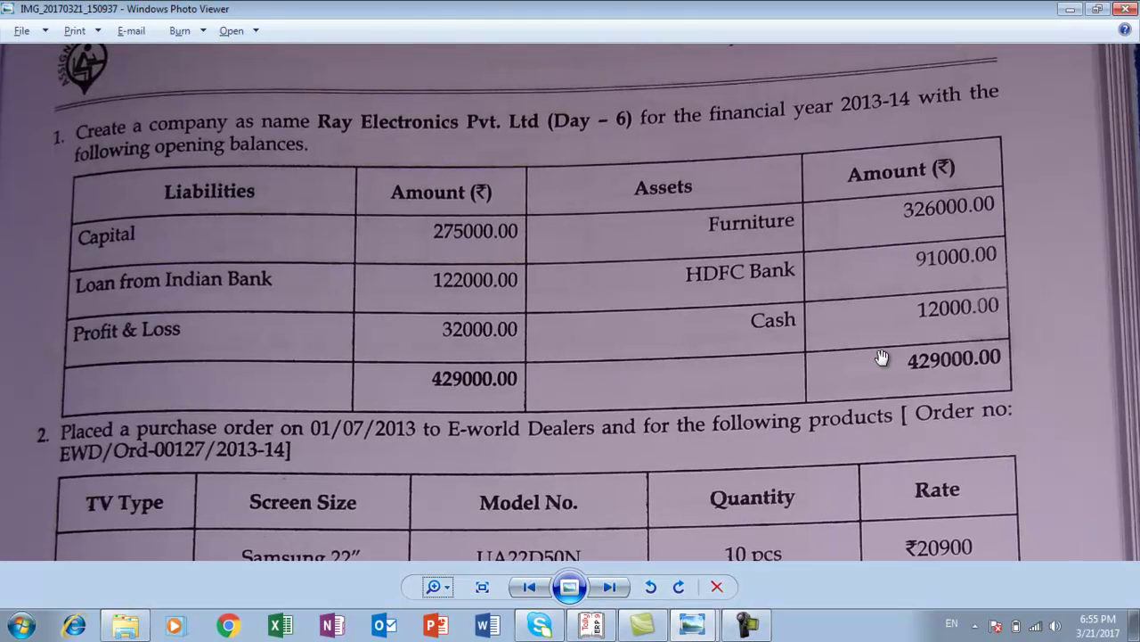
pyautogui.click(593, 624)
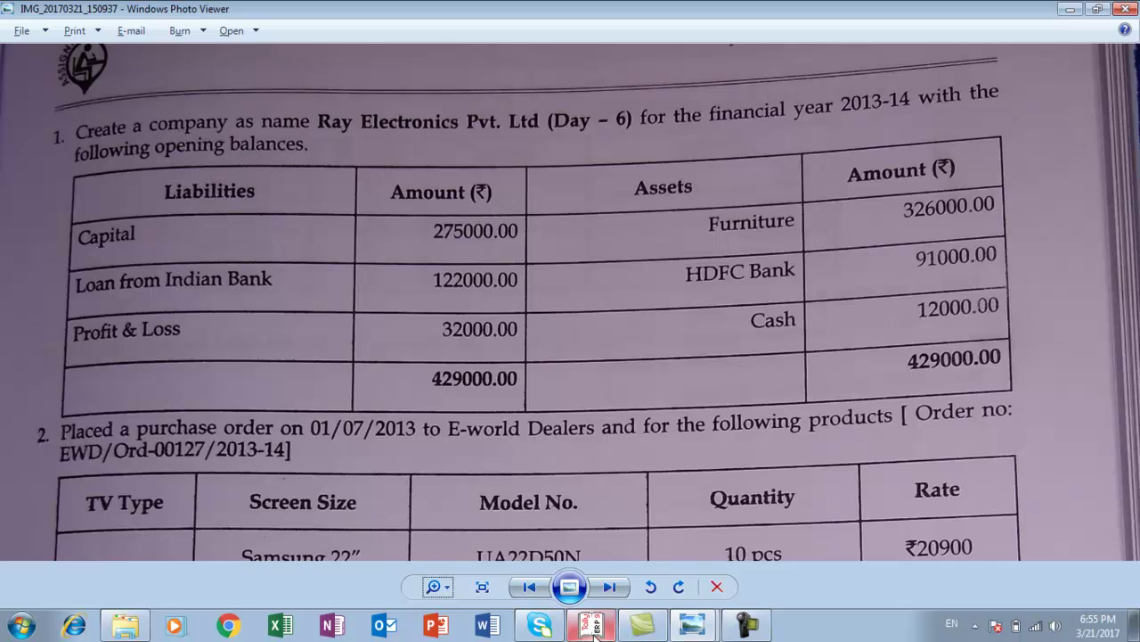
pyautogui.press('Down')
pyautogui.press('Down')
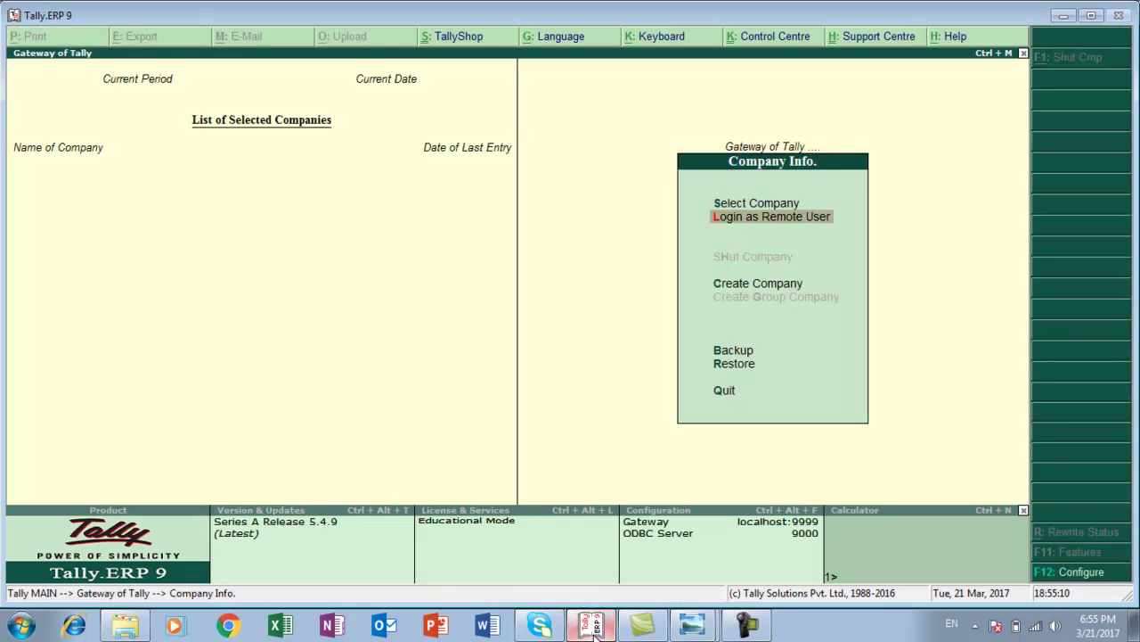
pyautogui.press('Return')
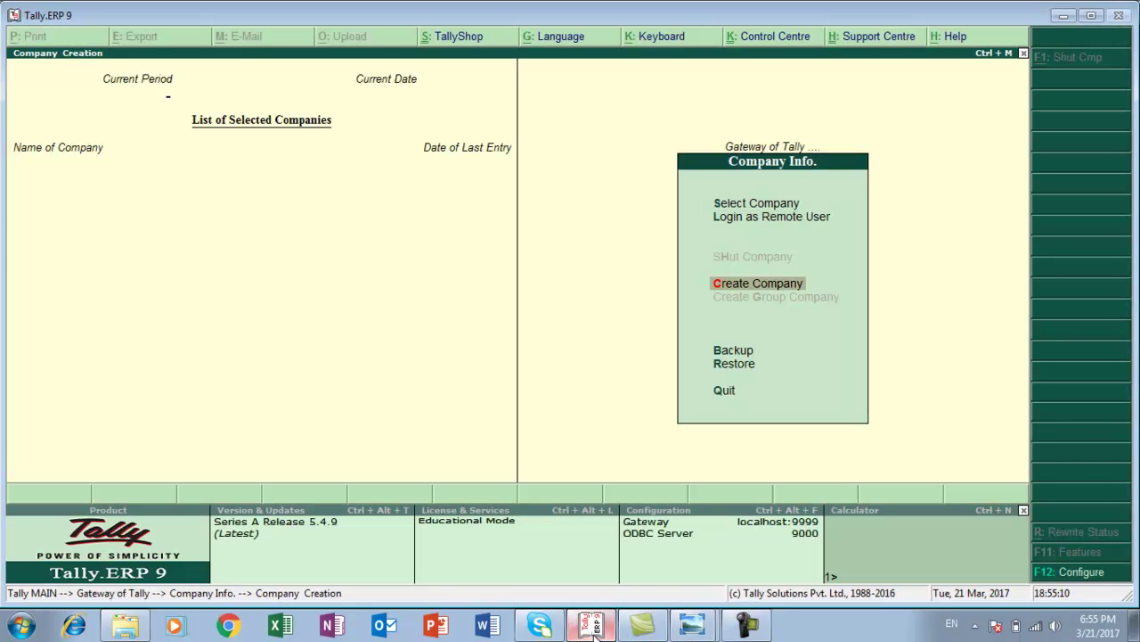
pyautogui.write('Ra')
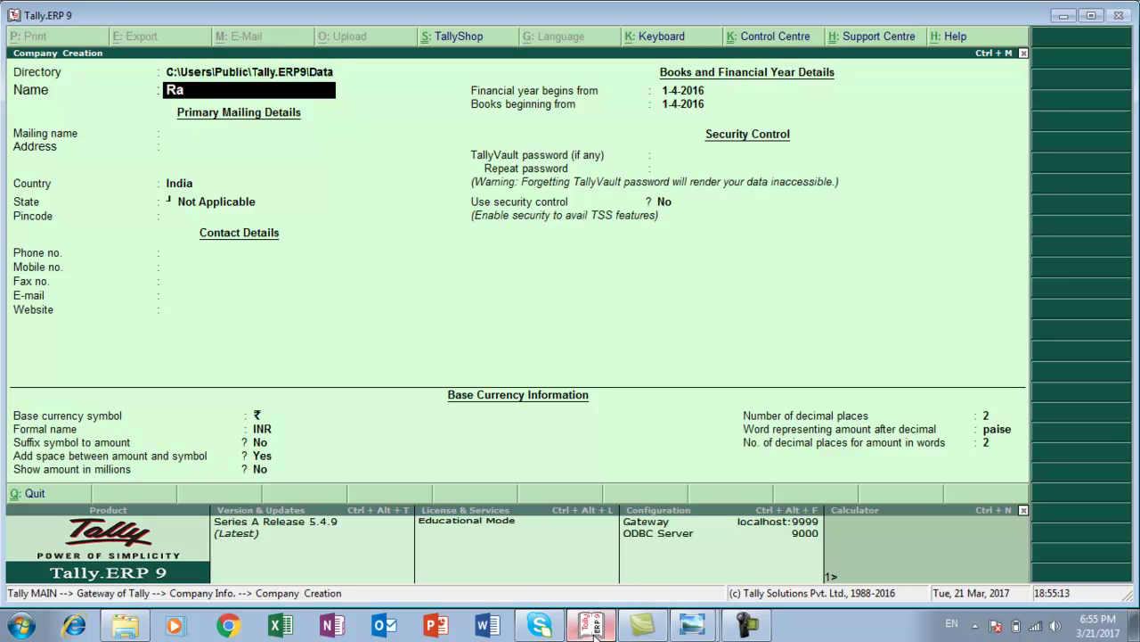
pyautogui.write('y Electronics')
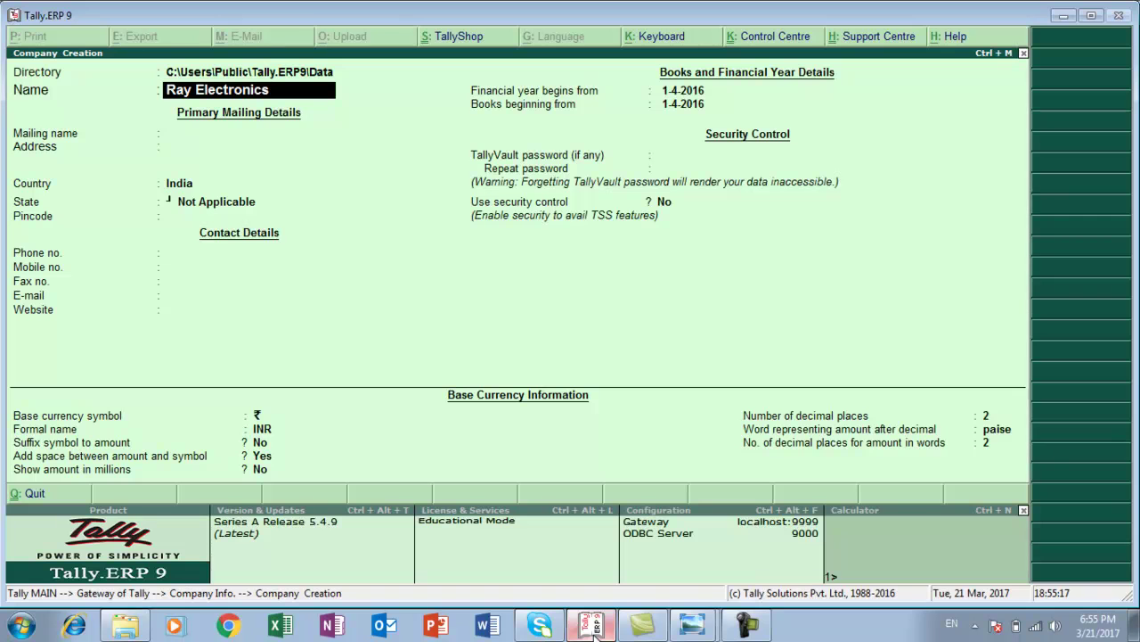
# Keep India as the company's country, set the state to Uttar Pradesh, and leave the address, pincode and contact details blank.
pyautogui.press('Return')
pyautogui.press('Return')
pyautogui.press('Return')
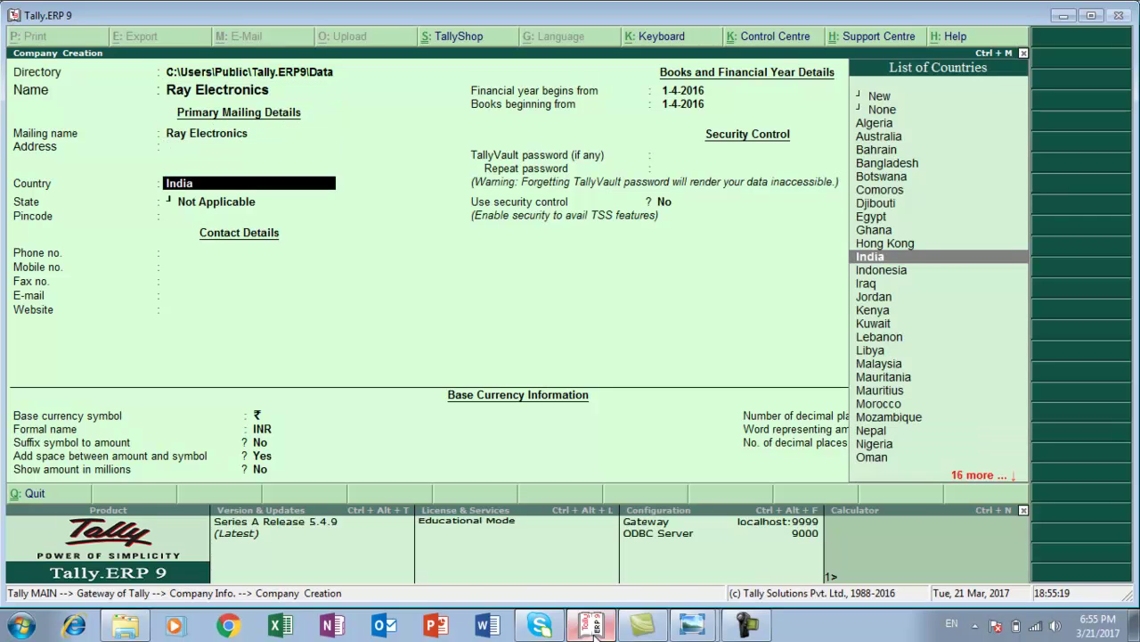
pyautogui.press('Return')
pyautogui.write('U')
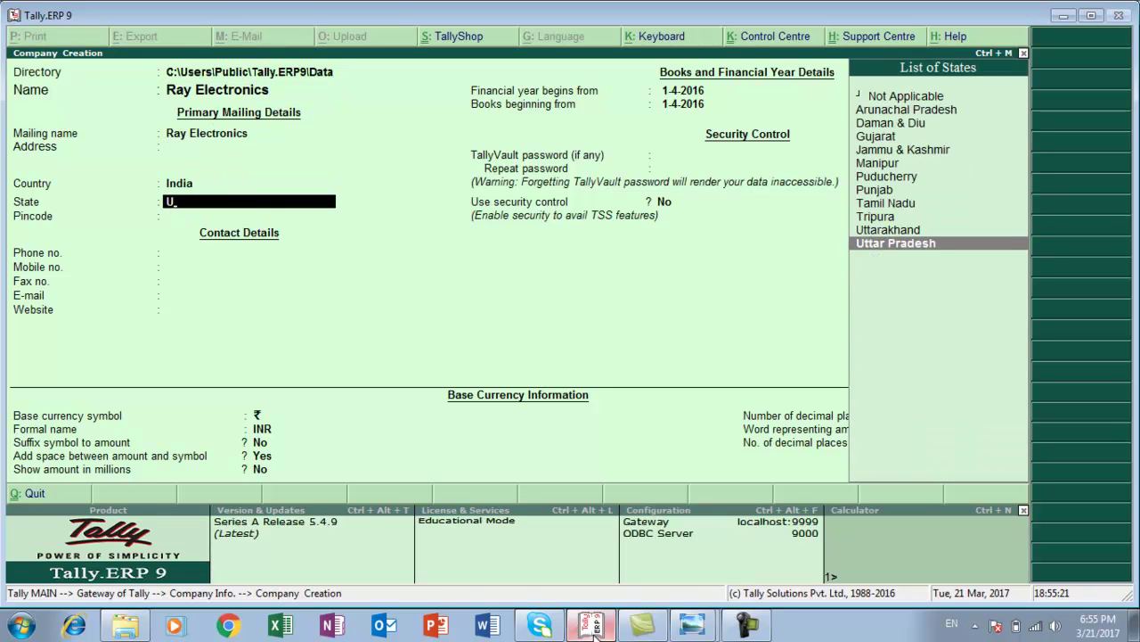
pyautogui.press('Return')
pyautogui.press('Return')
pyautogui.press('Return')
pyautogui.press('Return')
pyautogui.press('Return')
pyautogui.press('Return')
pyautogui.press('Return')
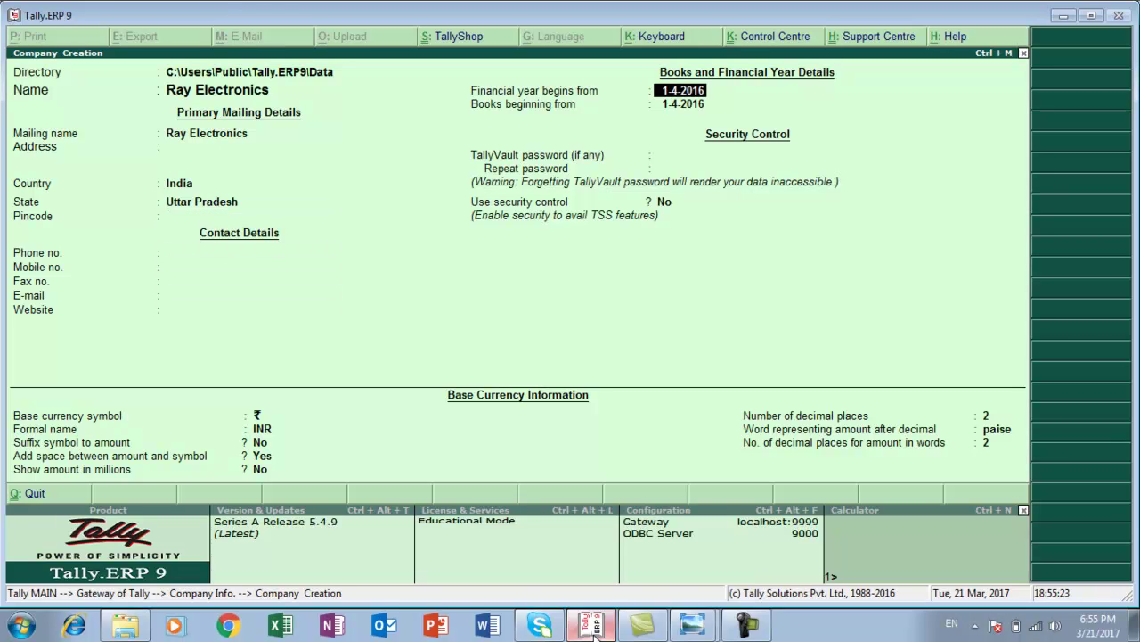
# Set the financial year to begin from 1-4-2013 and accept the company with the remaining defaults.
pyautogui.write('1-4-2013')
pyautogui.press('Return')
pyautogui.press('Return')
pyautogui.press('Return')
pyautogui.press('Return')
pyautogui.press('Return')
pyautogui.press('Return')
pyautogui.press('Return')
pyautogui.press('Return')
pyautogui.press('Return')
pyautogui.press('Return')
pyautogui.press('Return')
pyautogui.press('Return')
pyautogui.press('Return')
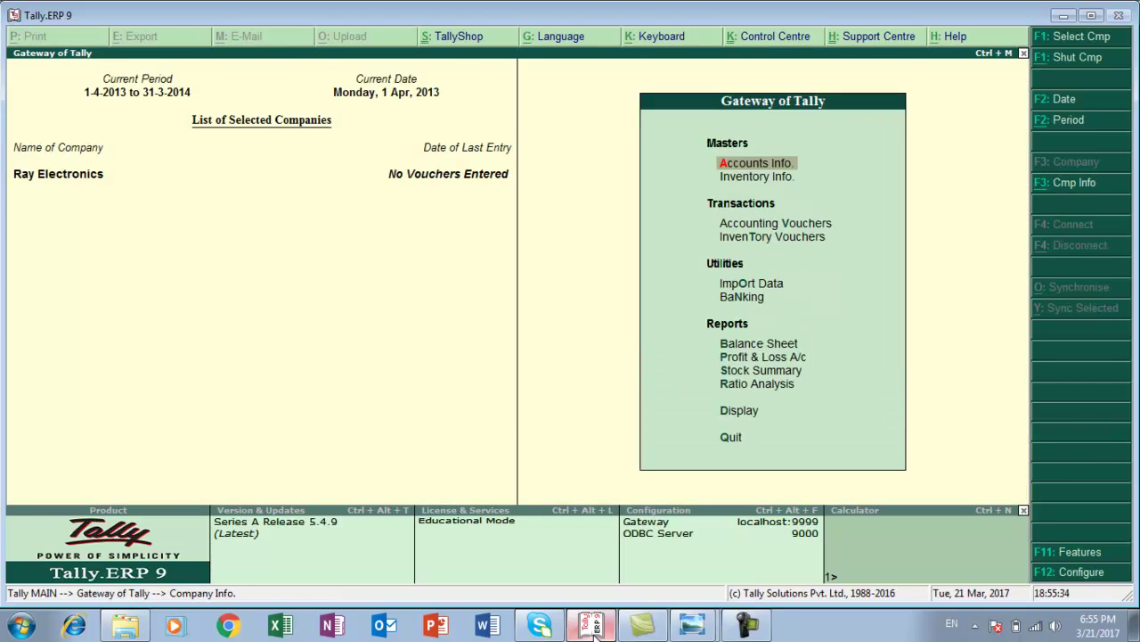
# Start a single ledger named Capital under Capital Account, keeping the default mailing details and leaving PAN/IT No. blank.
pyautogui.click(592, 625)
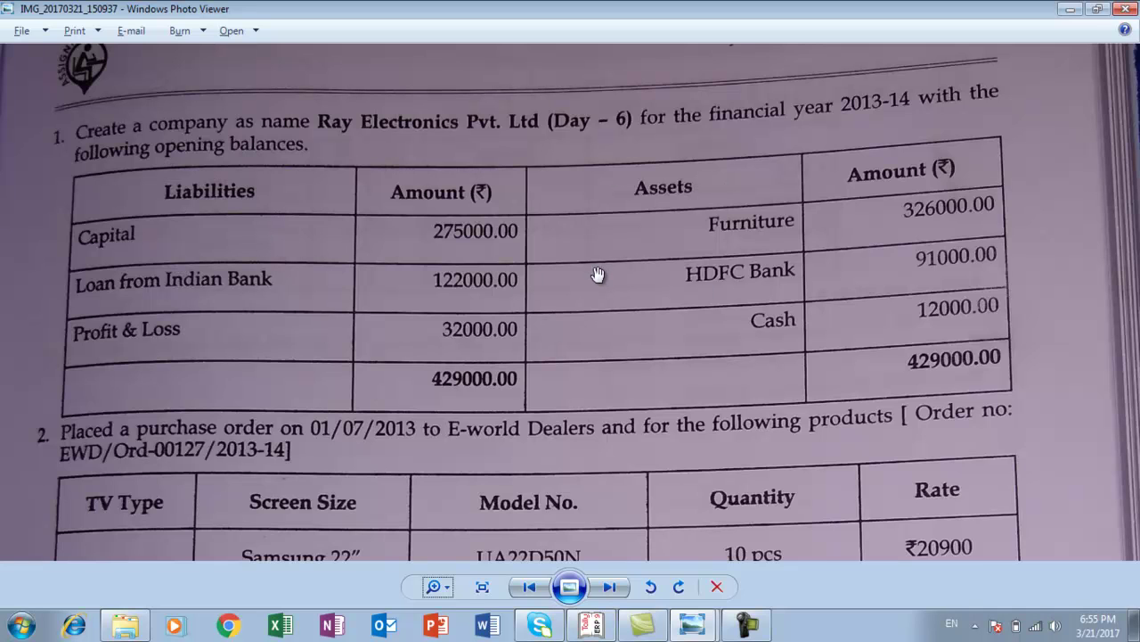
pyautogui.hotkey('alt', 'Tab')
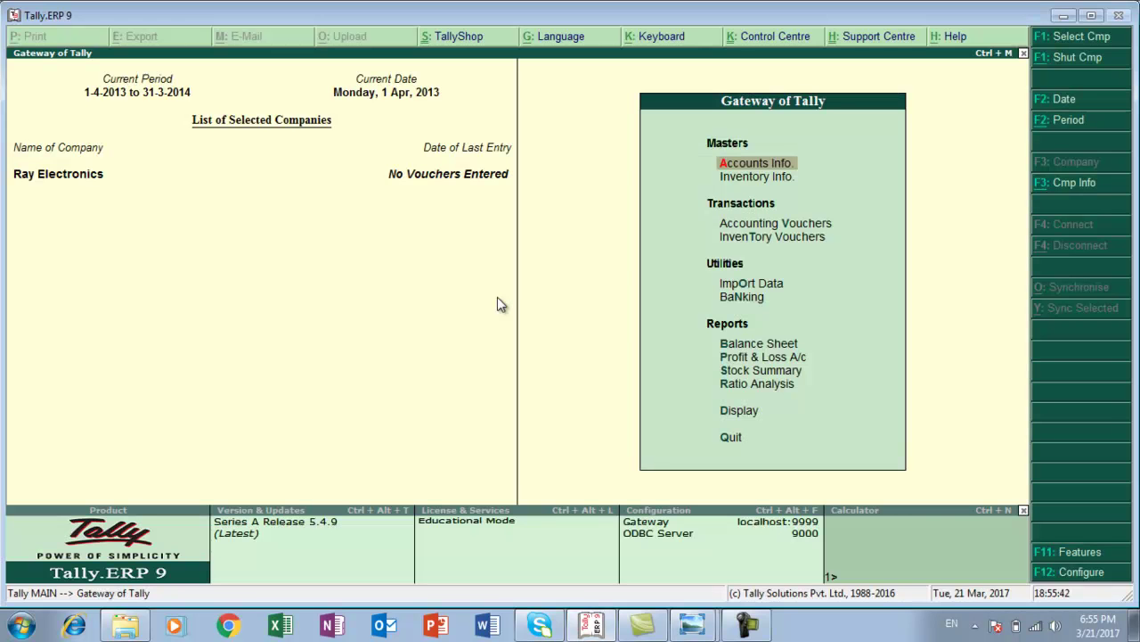
pyautogui.press('Return')
pyautogui.press('Down')
pyautogui.press('Return')
pyautogui.press('Return')
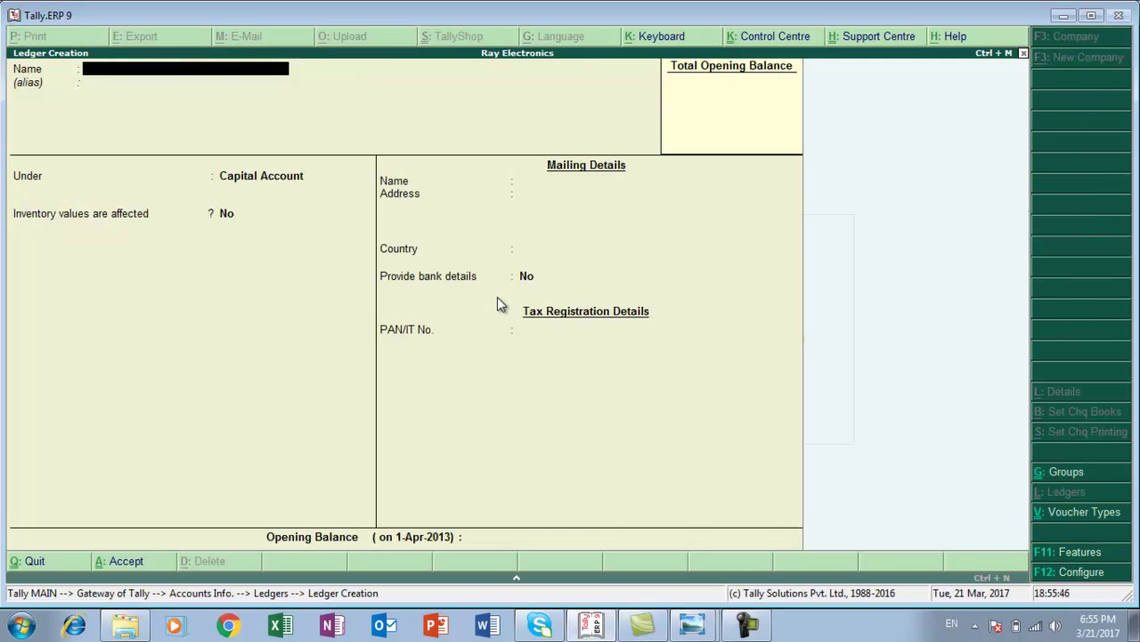
pyautogui.write('Capital')
pyautogui.press('Return')
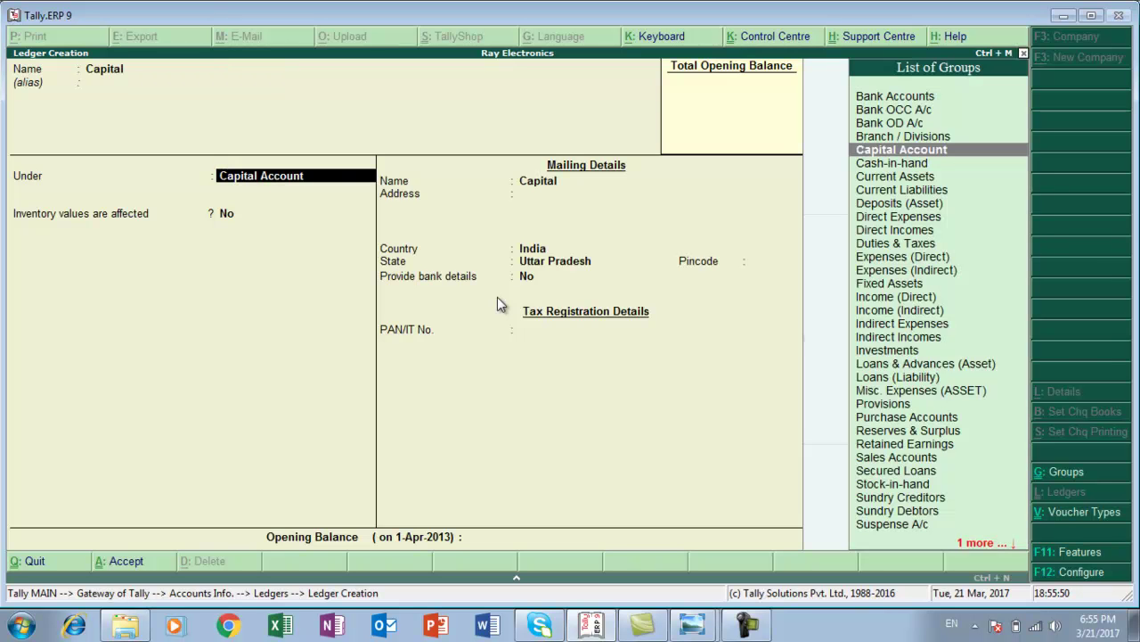
pyautogui.press('Return')
pyautogui.press('Return')
pyautogui.press('Return')
pyautogui.press('Return')
pyautogui.press('Return')
pyautogui.press('Return')
pyautogui.press('Return')
pyautogui.press('Return')
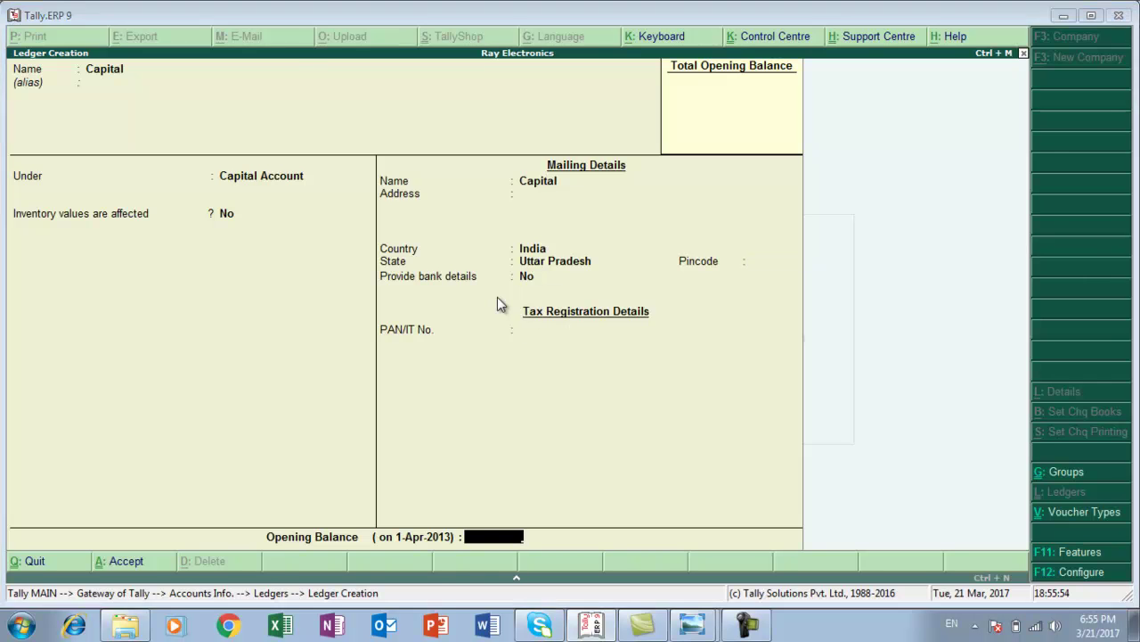
# Enter the assignment's 275000 as Capital's opening balance and save the ledger.
pyautogui.hotkey('alt', 'Tab')
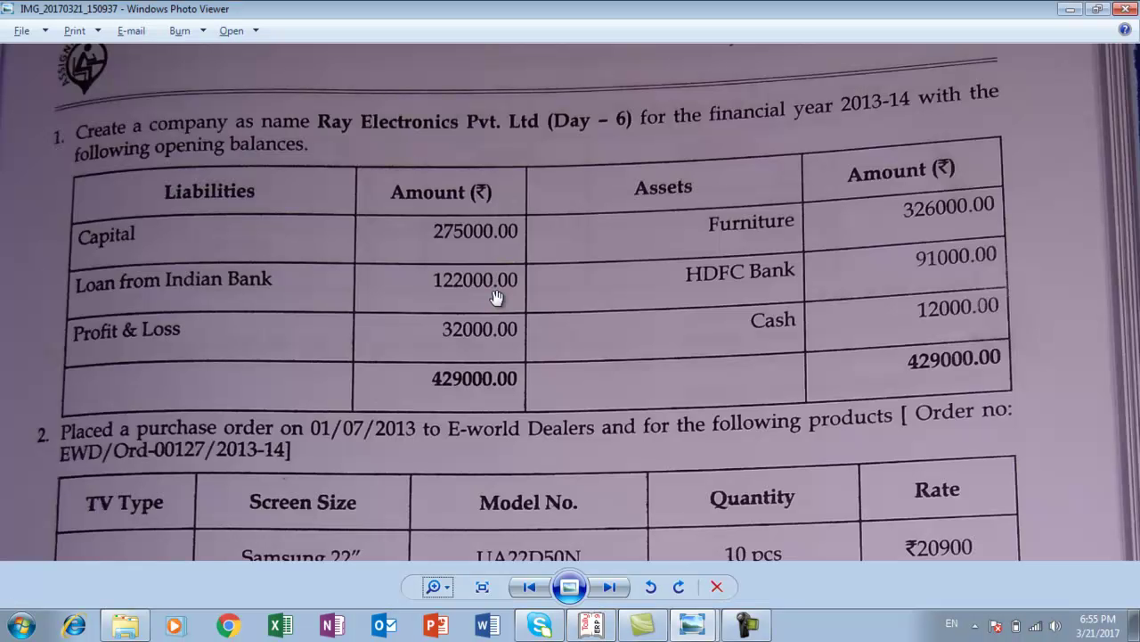
pyautogui.hotkey('alt', 'Tab')
pyautogui.write('2')
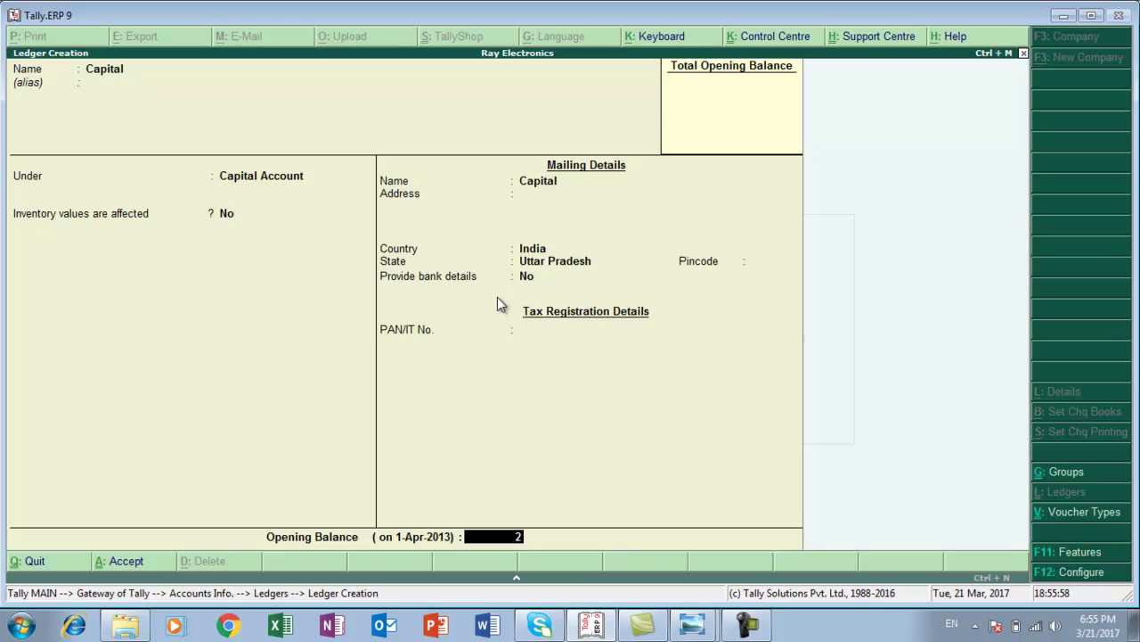
pyautogui.write('75000')
pyautogui.press('Return')
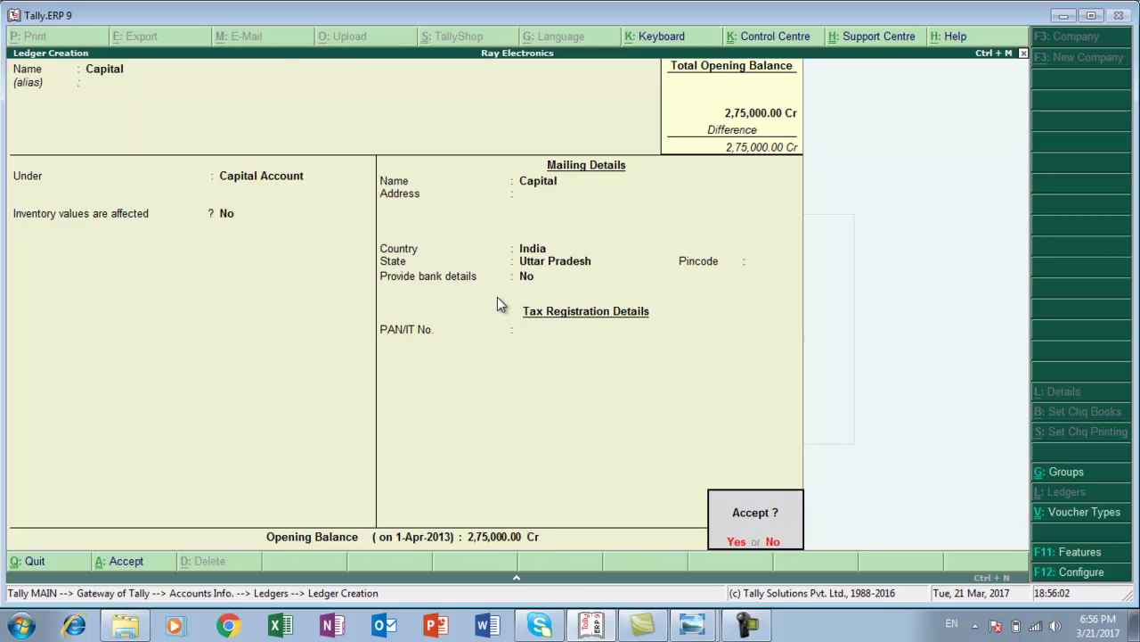
pyautogui.press('Return')
# Start the next ledger from the assignment, named Loan From Indian Bank, and place it under Secured Loans.
pyautogui.hotkey('alt', 'Tab')
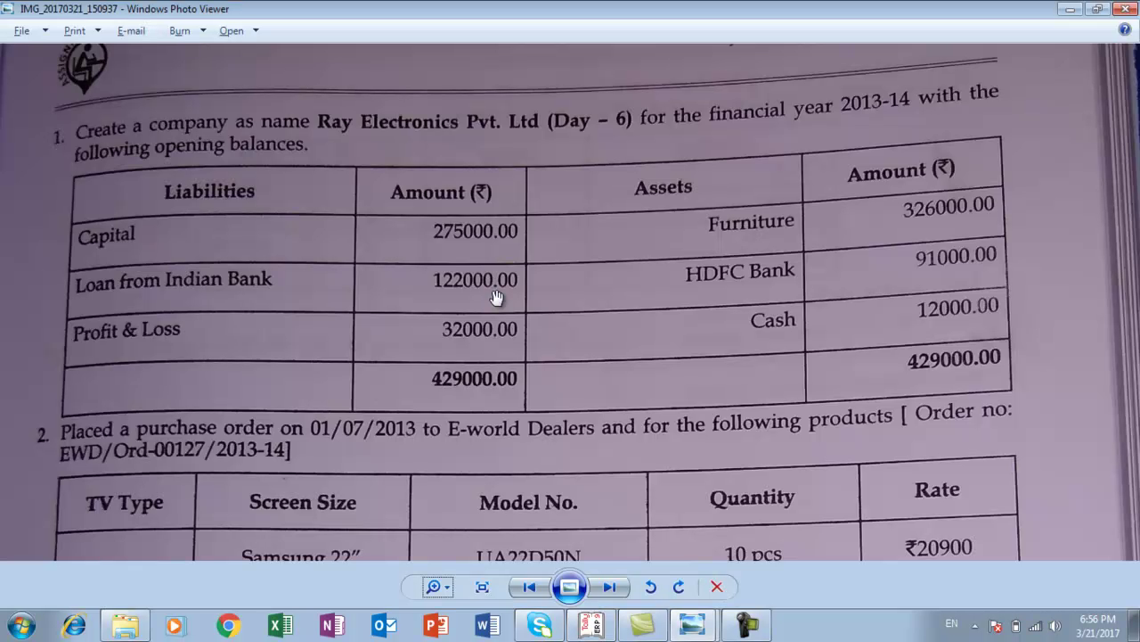
pyautogui.hotkey('alt', 'Tab')
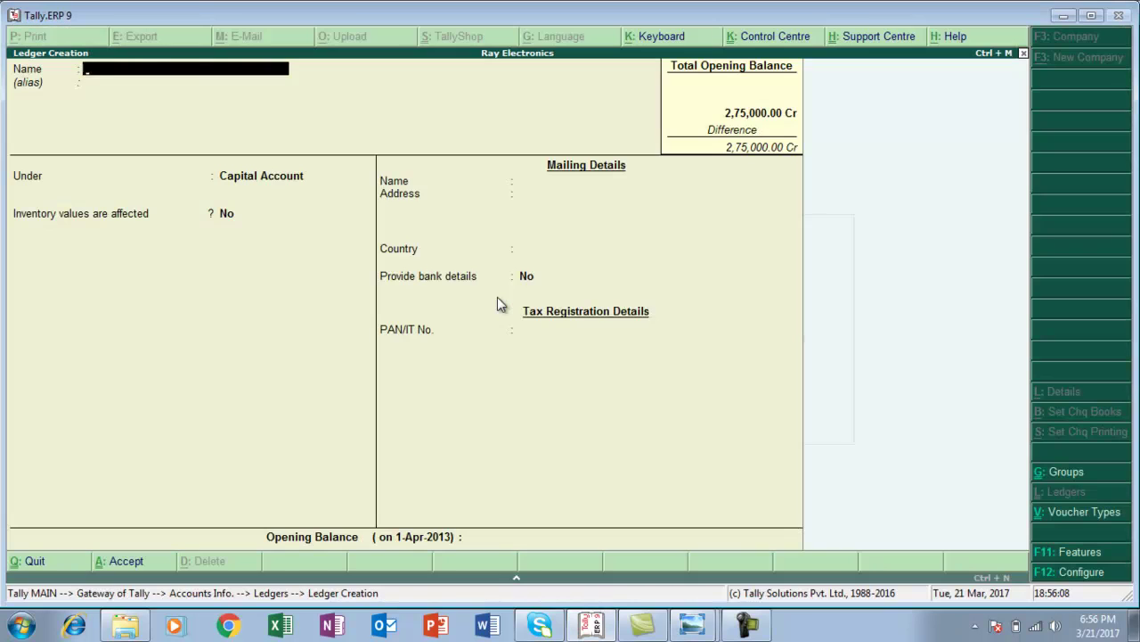
pyautogui.write('Loan From indian Bank')
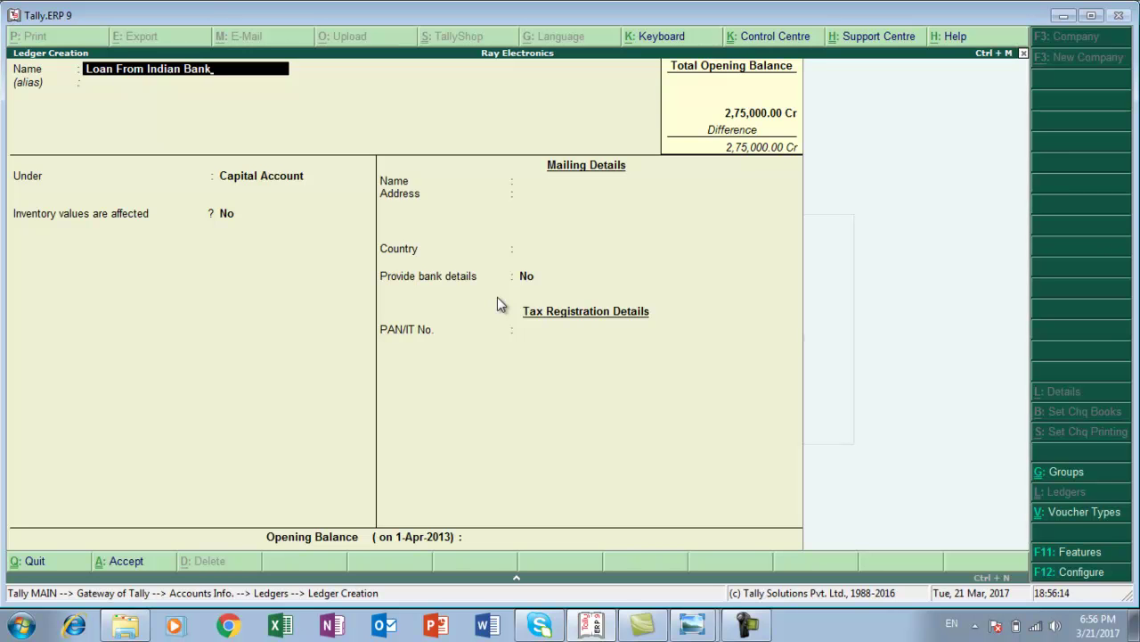
pyautogui.press('Return')
pyautogui.press('Return')
pyautogui.write('S')
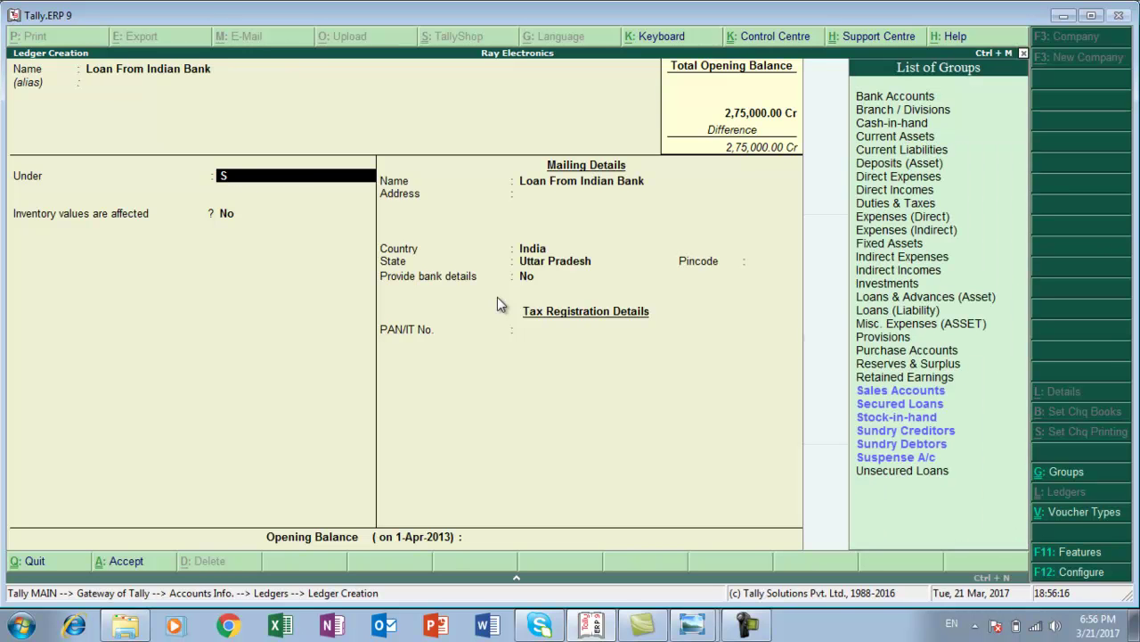
pyautogui.press('Down')
pyautogui.press('Down')
pyautogui.press('Down')
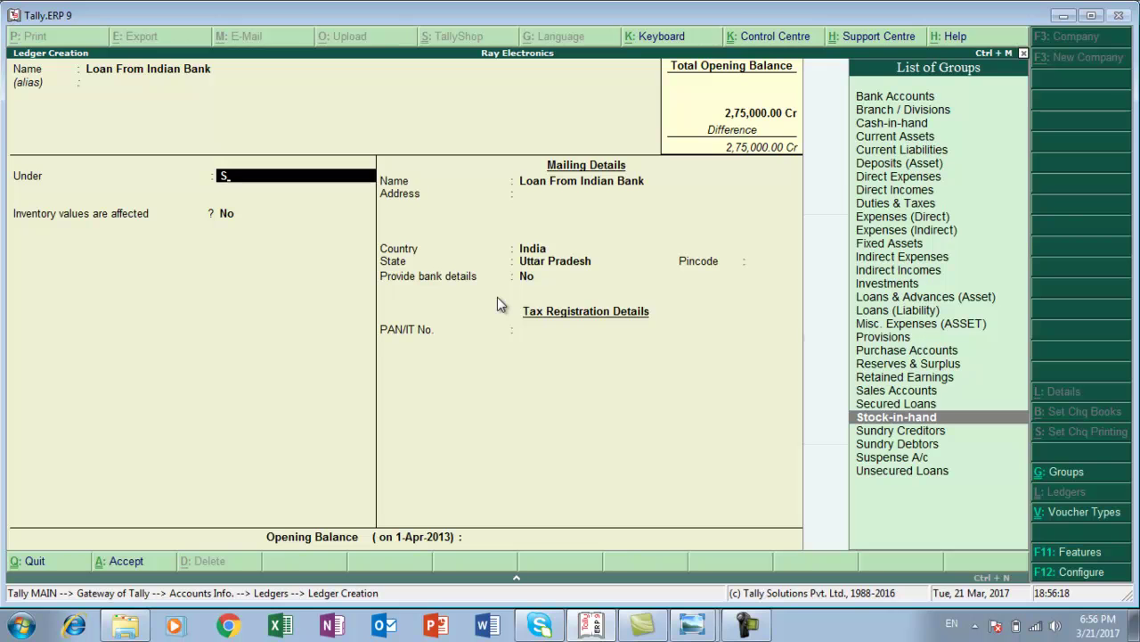
pyautogui.press('Up')
pyautogui.press('Up')
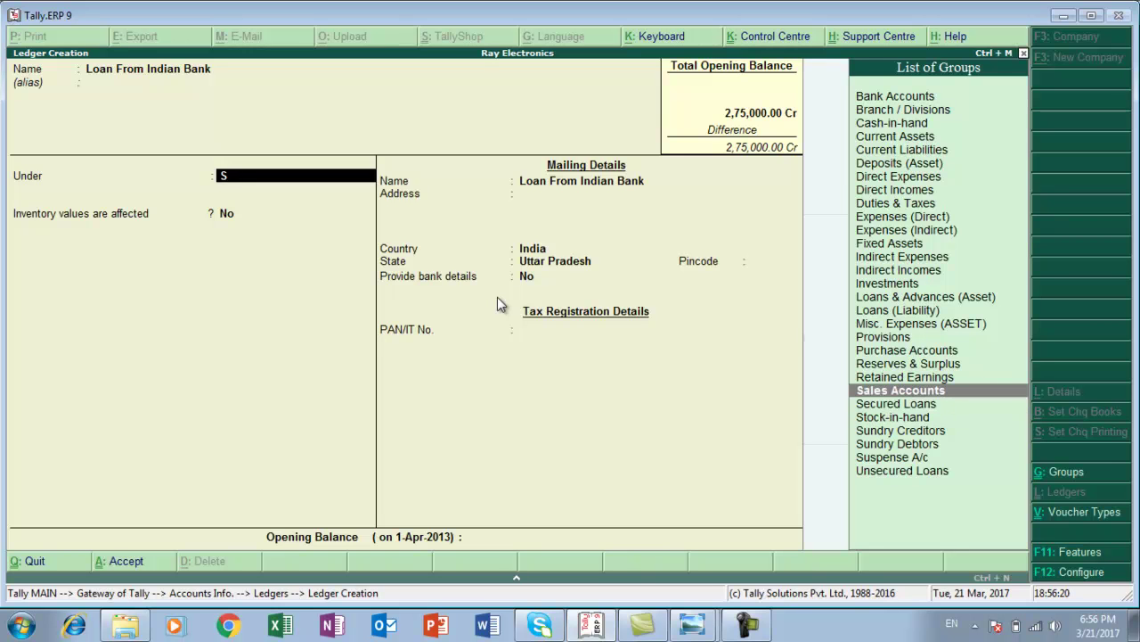
pyautogui.press('Down')
pyautogui.press('Return')
# Keep the loan ledger's default details, set its opening balance to 122000, and save it.
pyautogui.press('Return')
pyautogui.press('Return')
pyautogui.press('Return')
pyautogui.press('Return')
pyautogui.press('Return')
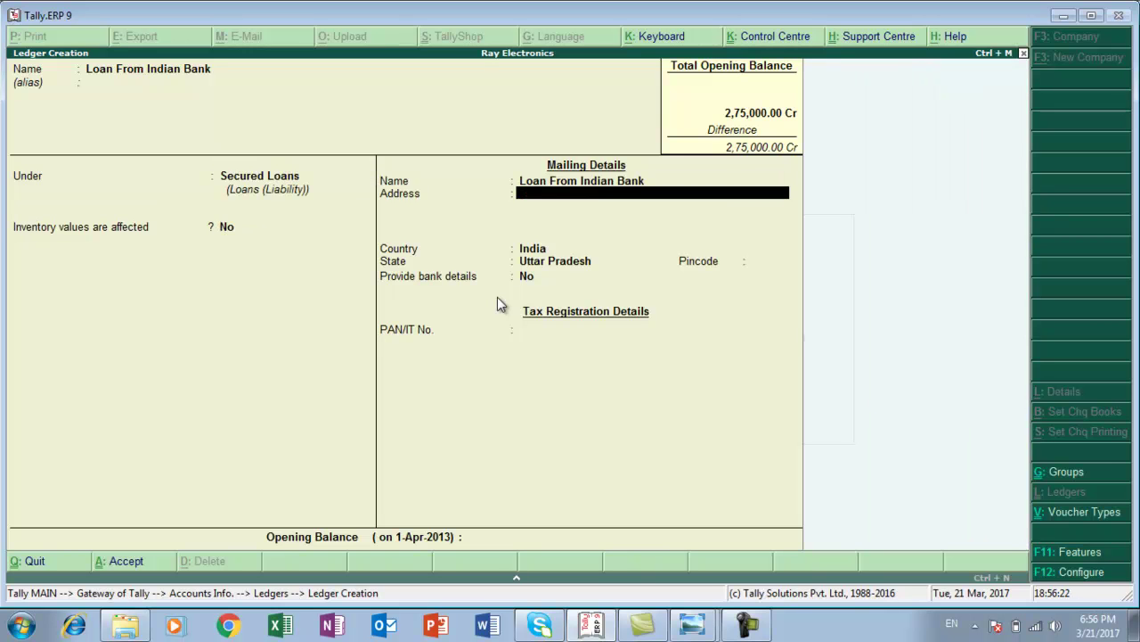
pyautogui.press('Return')
pyautogui.press('Return')
pyautogui.press('Return')
pyautogui.press('Escape')
pyautogui.hotkey('alt', 'Tab')
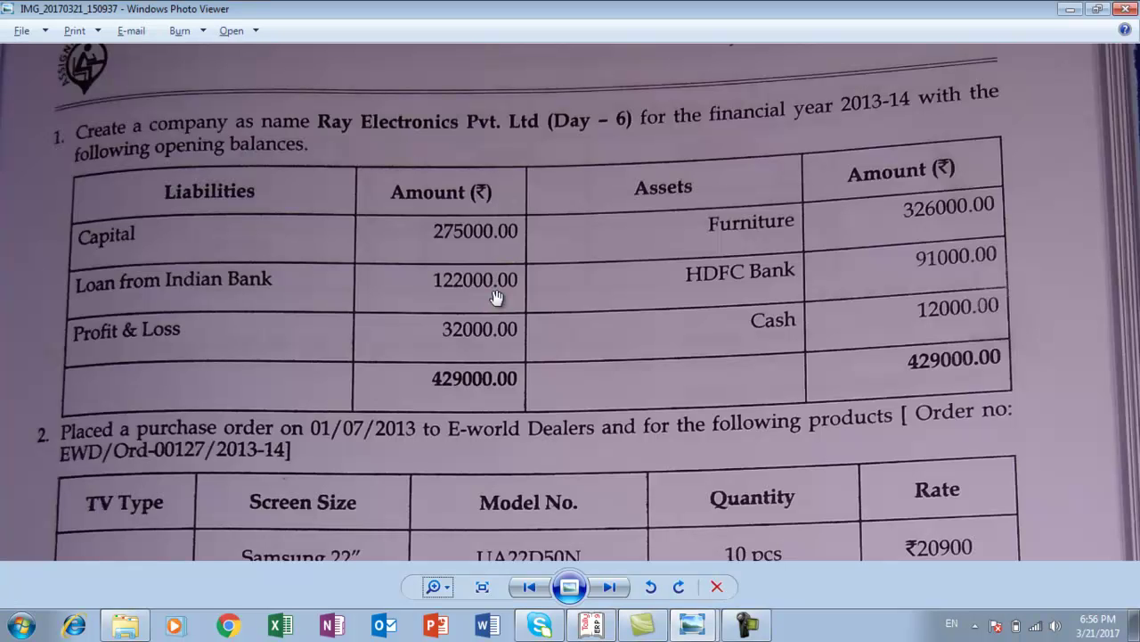
pyautogui.hotkey('alt', 'Tab')
pyautogui.write('1,22,')
pyautogui.write('000')
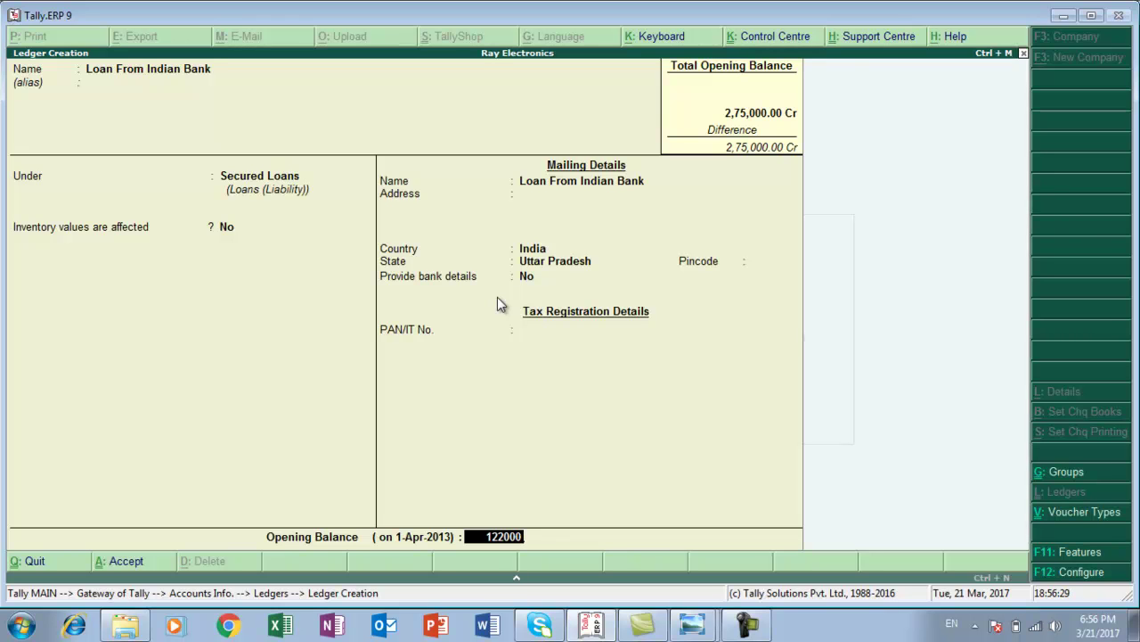
pyautogui.press('Return')
pyautogui.press('Return')
pyautogui.press('y')
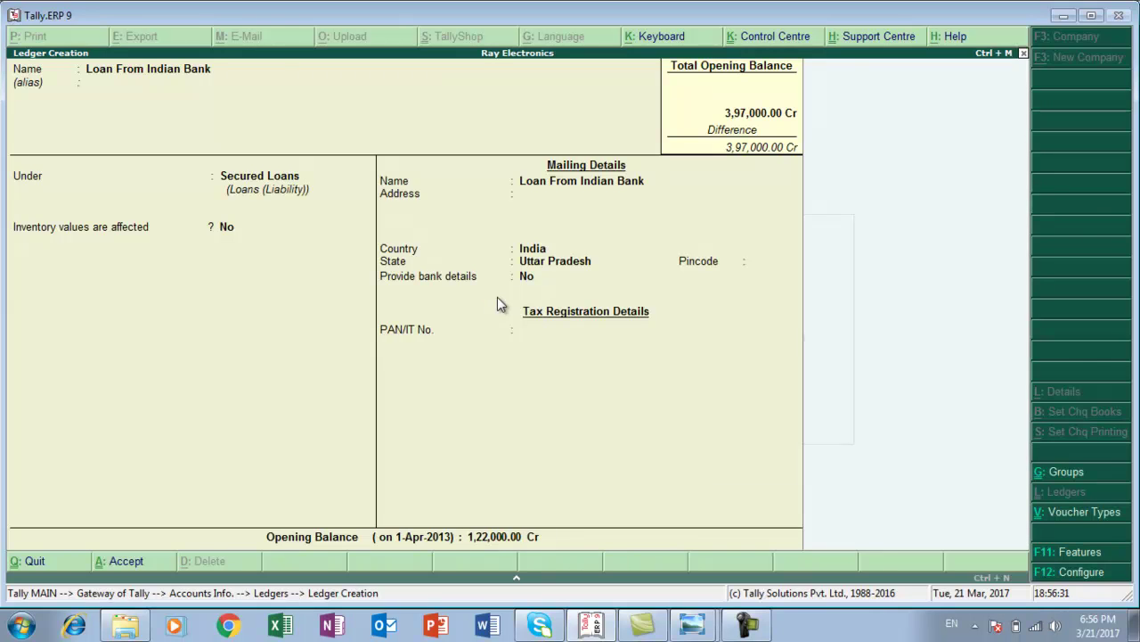
# Start a ledger named Furniture from the assignment's assets and place it under Fixed Assets.
pyautogui.hotkey('alt', 'Tab')
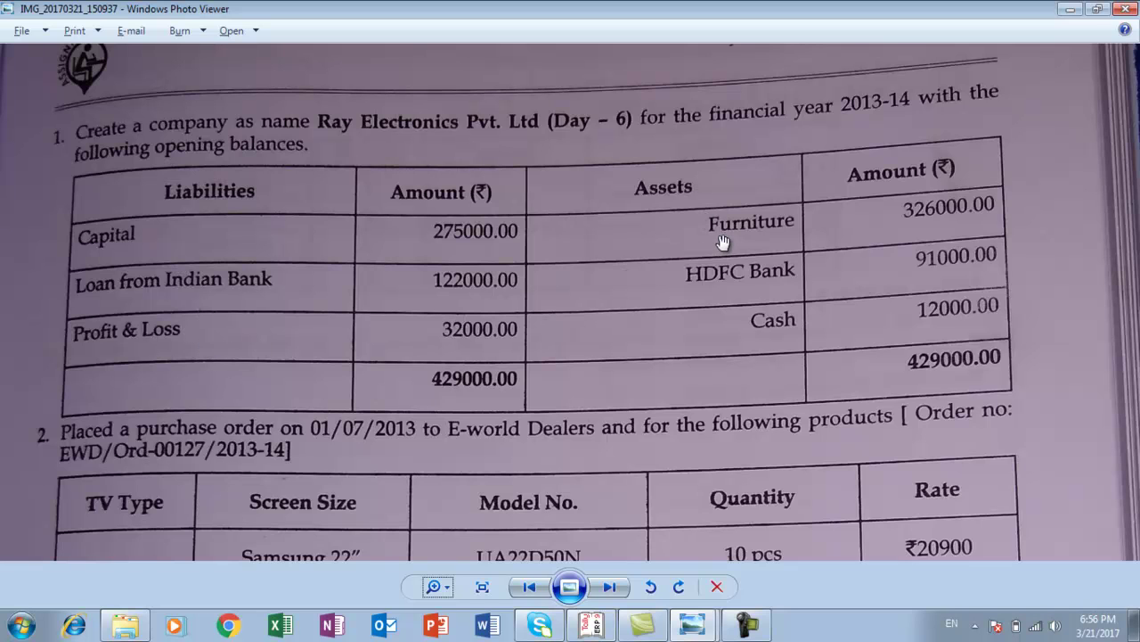
pyautogui.hotkey('alt', 'Tab')
pyautogui.write('Furniture')
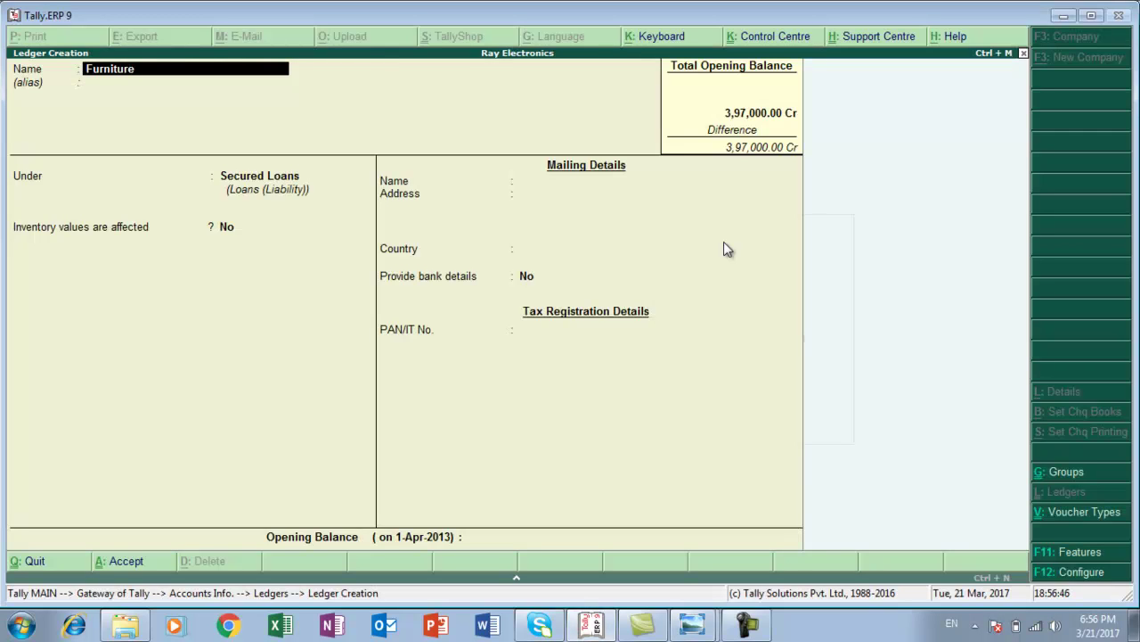
pyautogui.press('Return')
pyautogui.press('Return')
pyautogui.write('F')
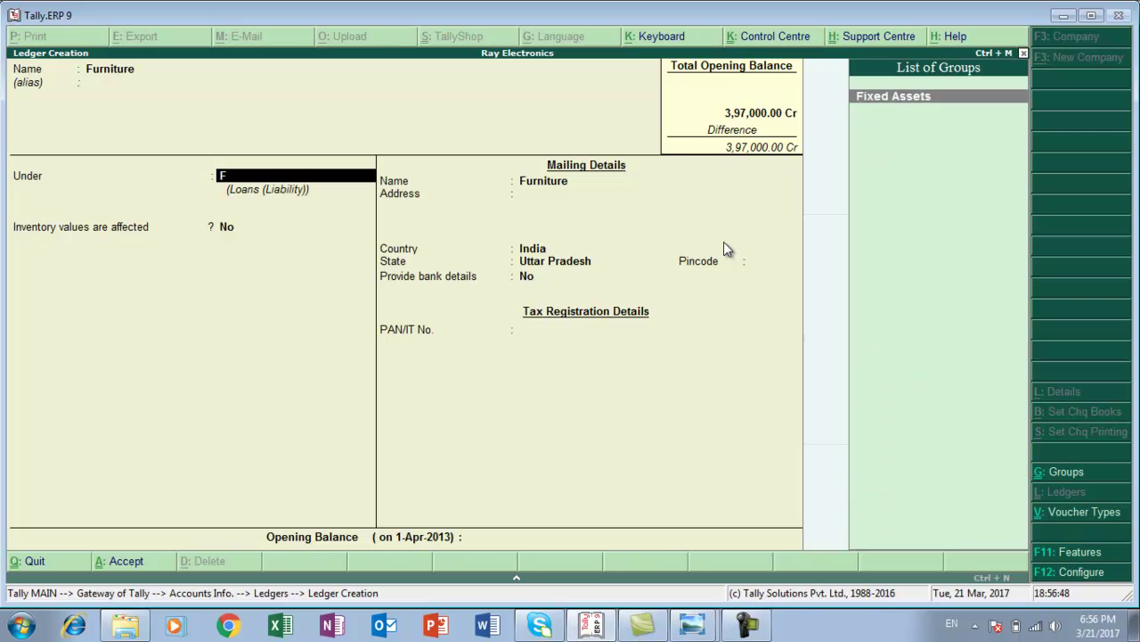
pyautogui.press('Return')
# Keep the Furniture ledger's default details, set its opening balance to 3,26,000, and save it.
pyautogui.press('Return')
pyautogui.press('Return')
pyautogui.press('Return')
pyautogui.press('Return')
pyautogui.press('Return')
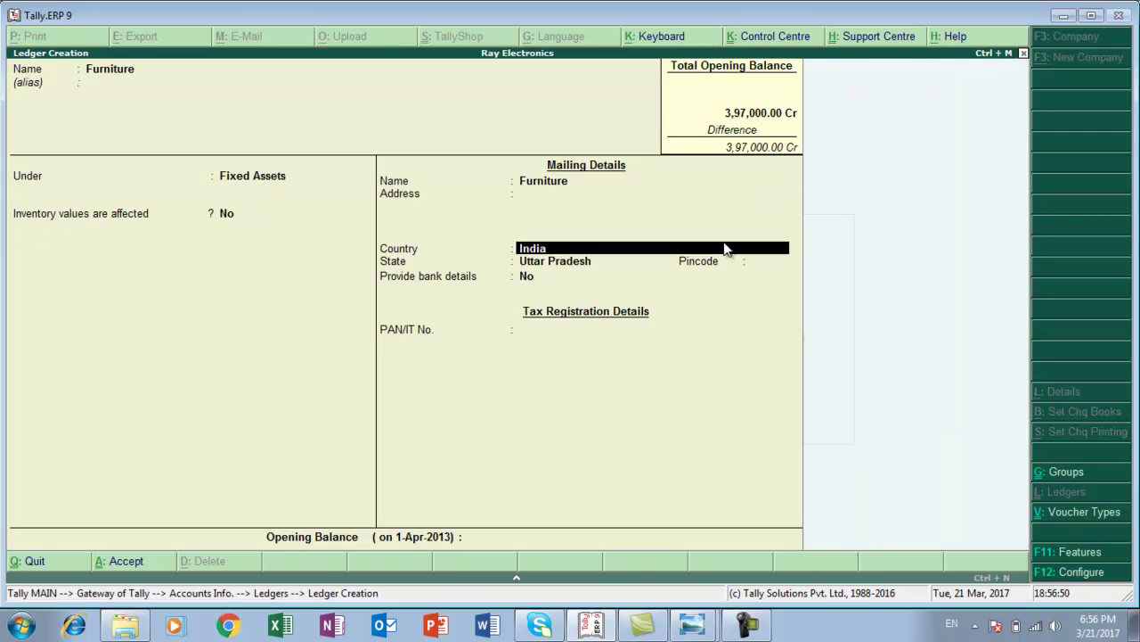
pyautogui.press('Return')
pyautogui.press('Return')
pyautogui.press('Return')
pyautogui.write('3,26,000')
pyautogui.press('Return')
pyautogui.press('Return')
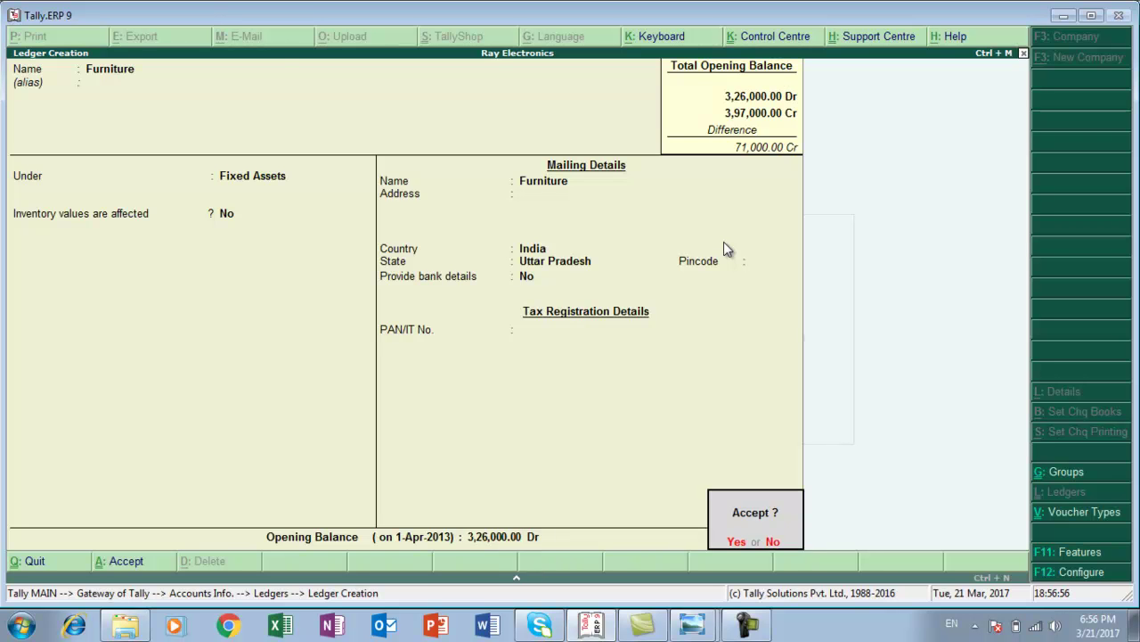
pyautogui.press('Return')
pyautogui.hotkey('alt', 'Tab')
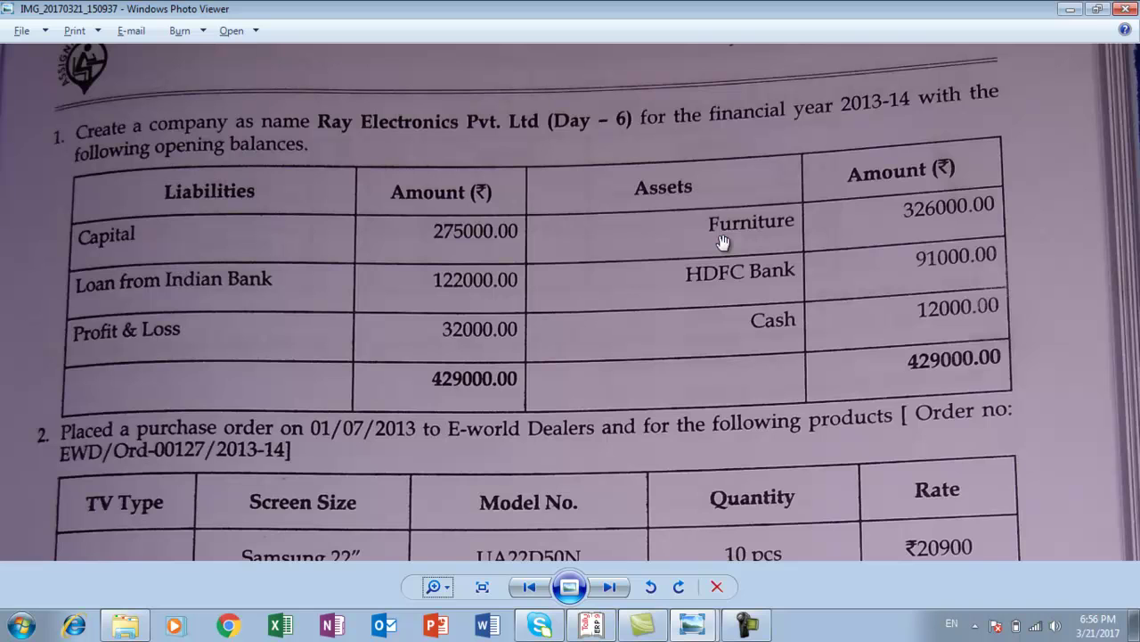
pyautogui.hotkey('alt', 'Tab')
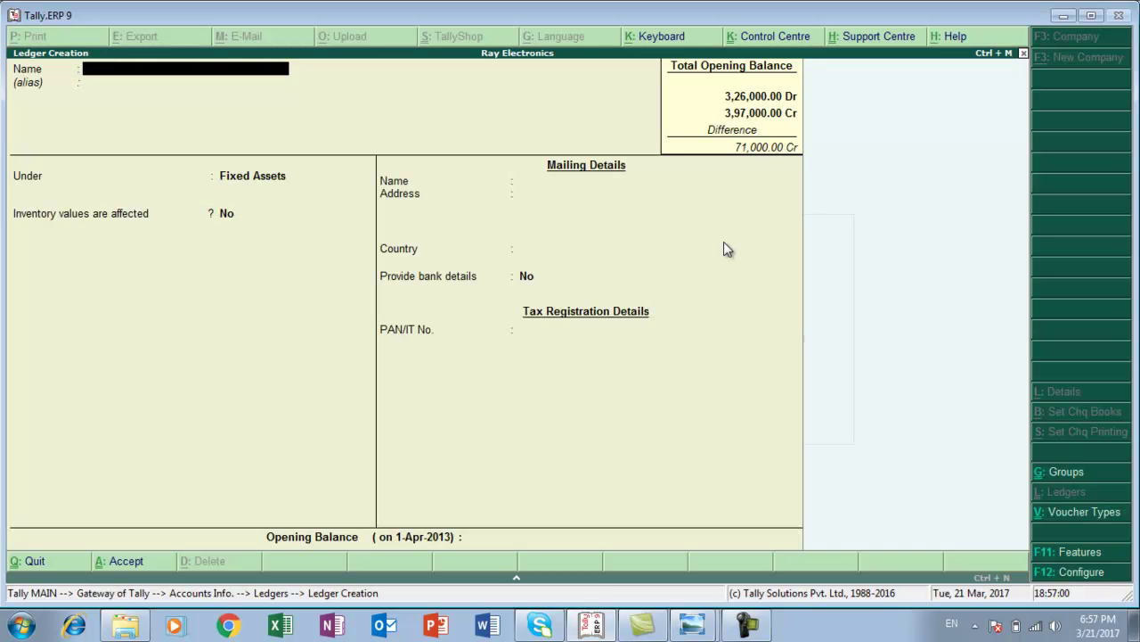
# Start a ledger named Hdfc Bank and place it under Bank Accounts.
pyautogui.write('Hdfc bank')
pyautogui.press('Return')
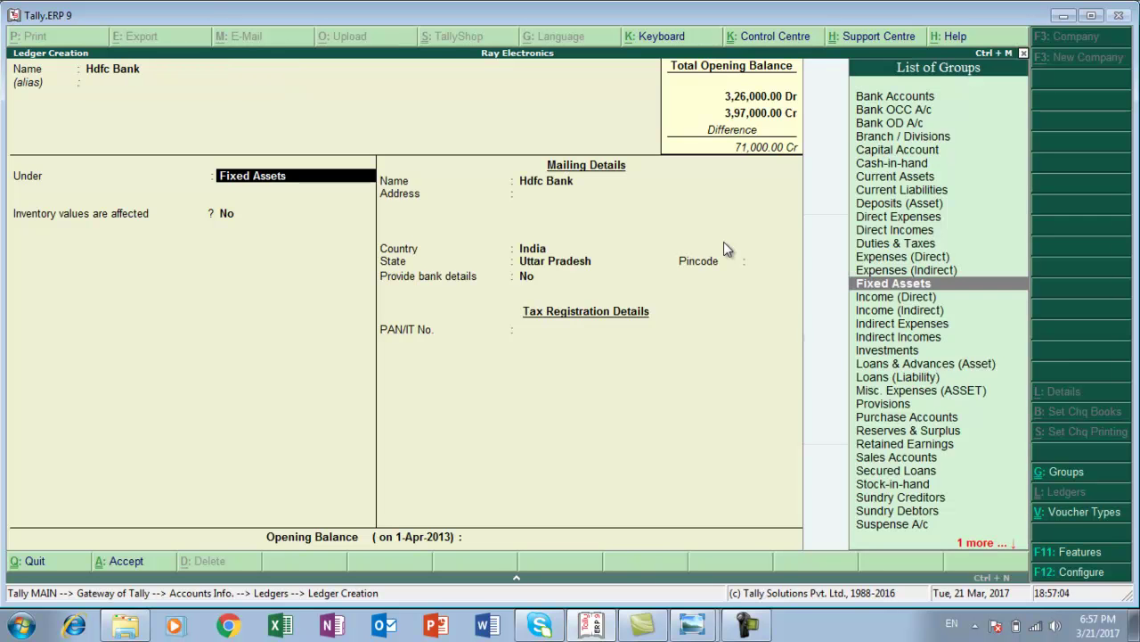
pyautogui.write('b')
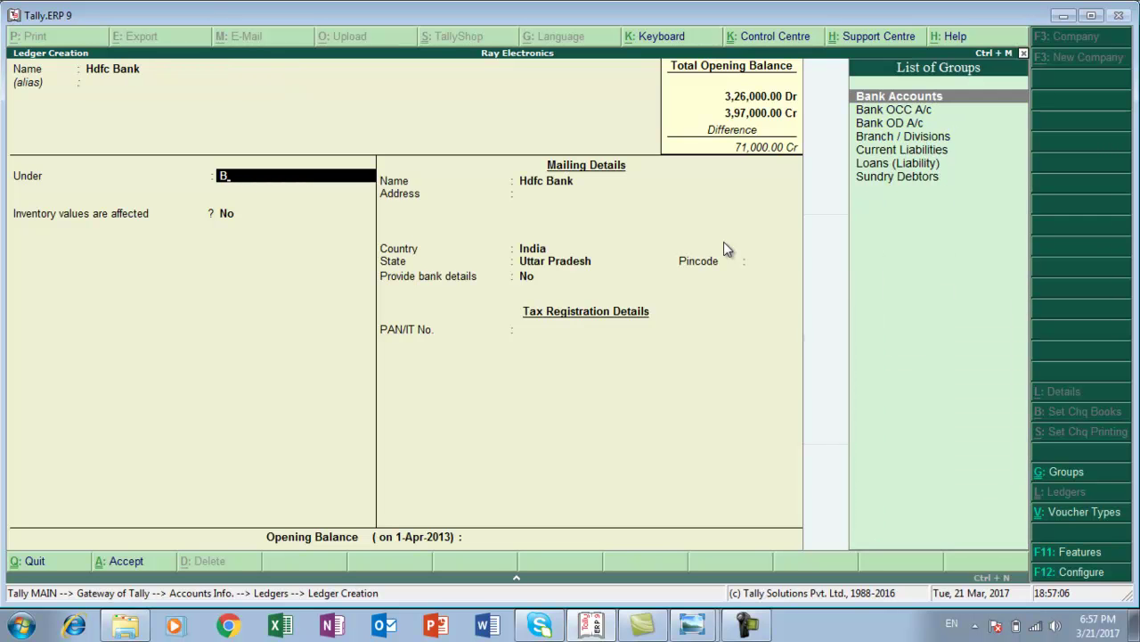
pyautogui.press('Return')
# Keep the Hdfc Bank ledger's default details, set its opening balance to 91,000, and save it.
pyautogui.press('Return')
pyautogui.press('Return')
pyautogui.press('Return')
pyautogui.press('Return')
pyautogui.press('Return')
pyautogui.press('Return')
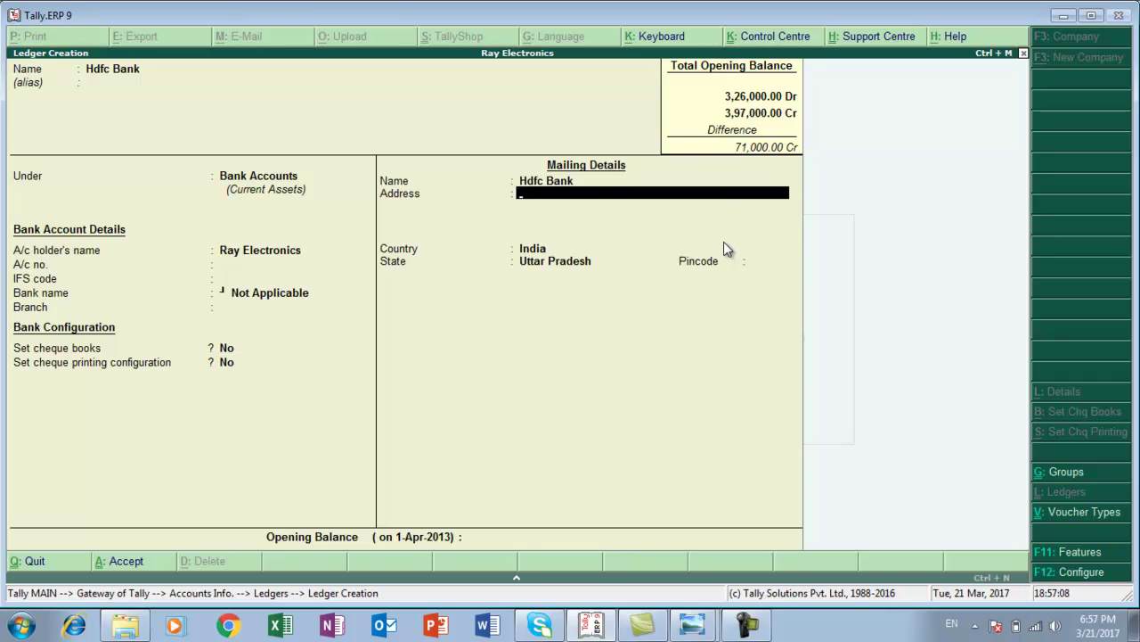
pyautogui.press('Return')
pyautogui.press('Return')
pyautogui.write('9')
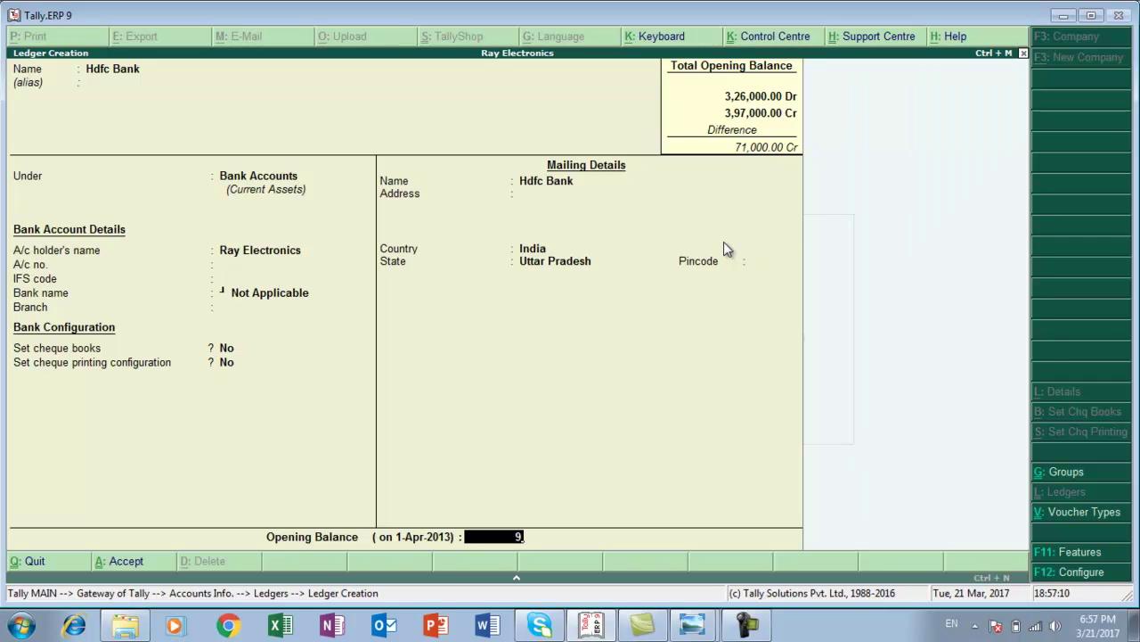
pyautogui.write('1,00000')
pyautogui.press('Return')
pyautogui.press('Return')
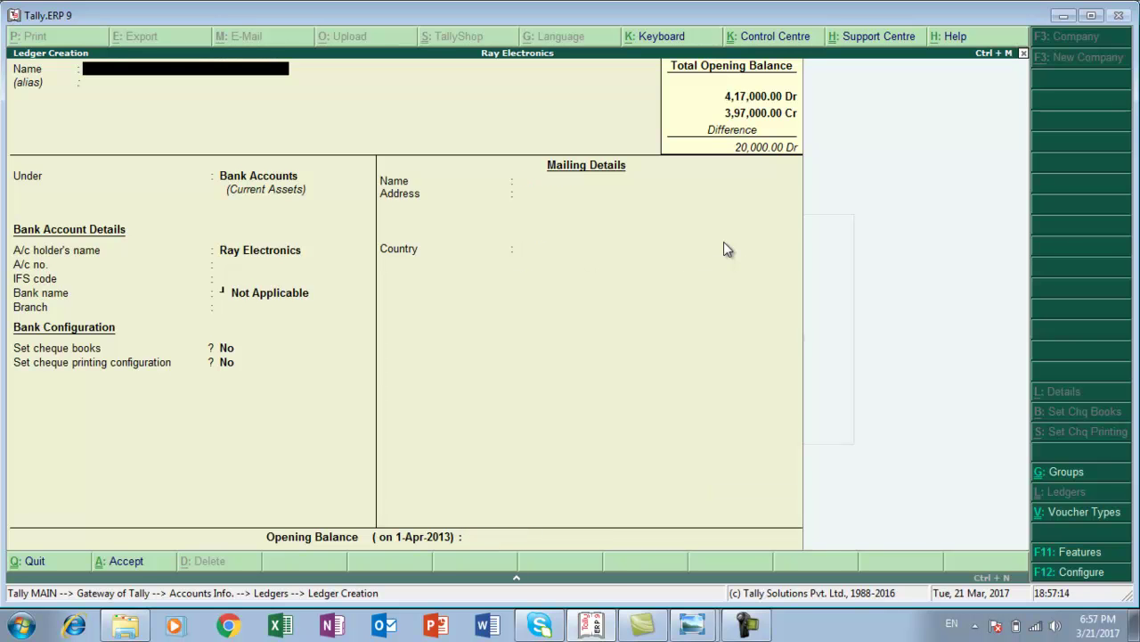
# Check the remaining assignment balances, leave ledger creation, and open the existing Cash ledger for alteration.
pyautogui.hotkey('alt', 'Tab')
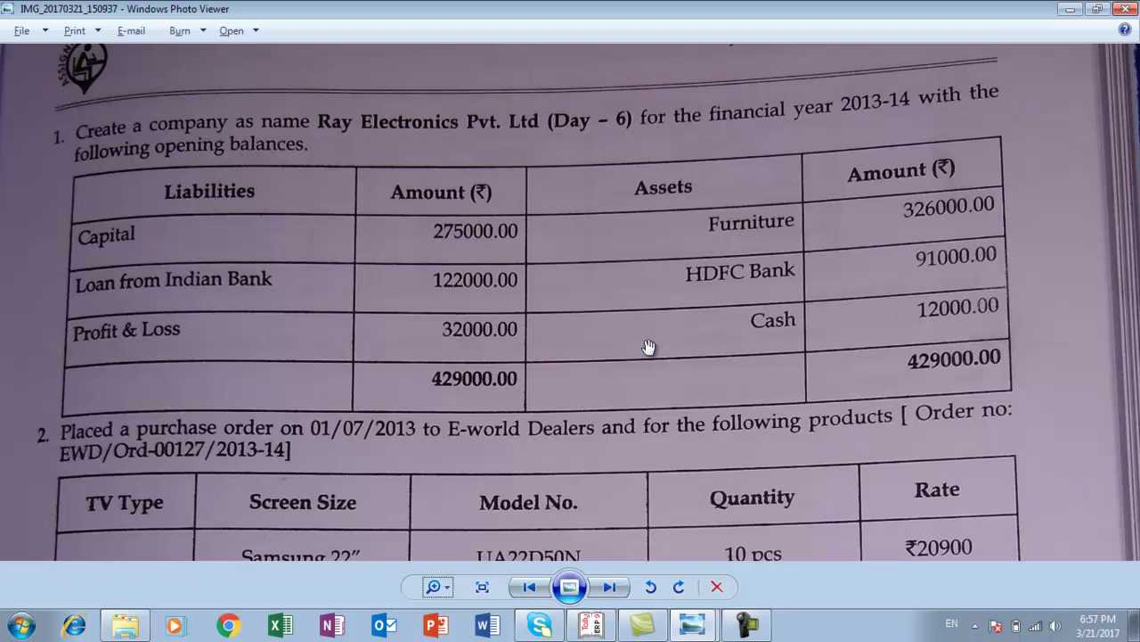
pyautogui.hotkey('alt', 'Tab')
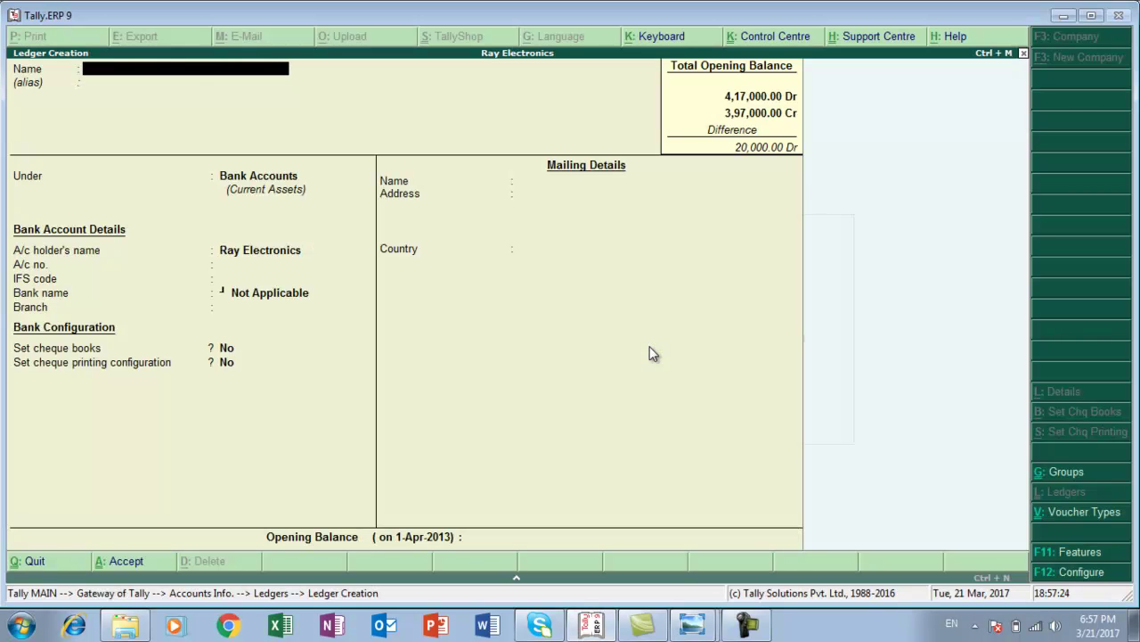
pyautogui.press('Escape')
pyautogui.press('Escape')
pyautogui.press('Escape')
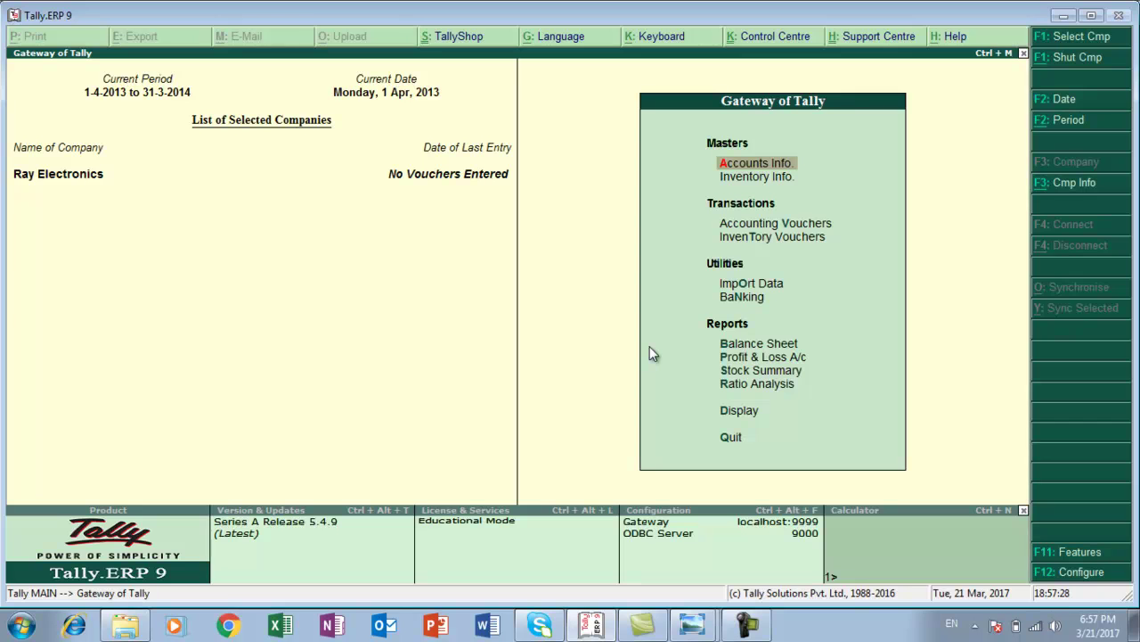
pyautogui.press('Return')
pyautogui.press('Down')
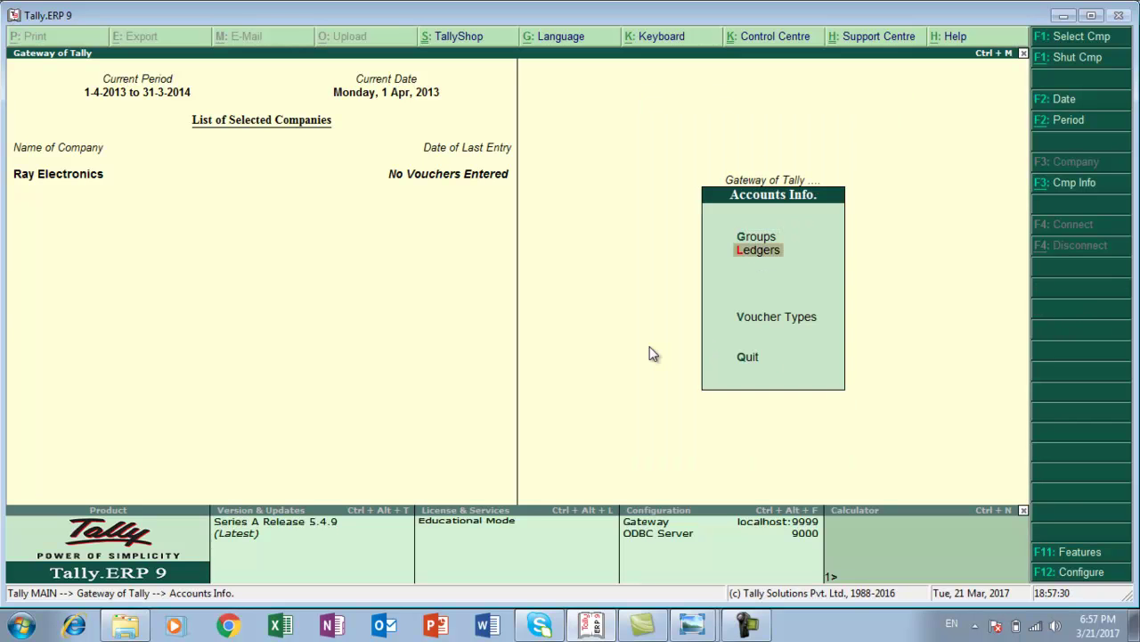
pyautogui.press('Return')
pyautogui.press('Down')
pyautogui.press('Down')
pyautogui.press('Return')
pyautogui.press('Down')
pyautogui.press('Return')
# Set the Cash ledger's opening balance to 12000 as given in the assignment and save it.
pyautogui.press('Return')
pyautogui.press('Return')
pyautogui.press('Return')
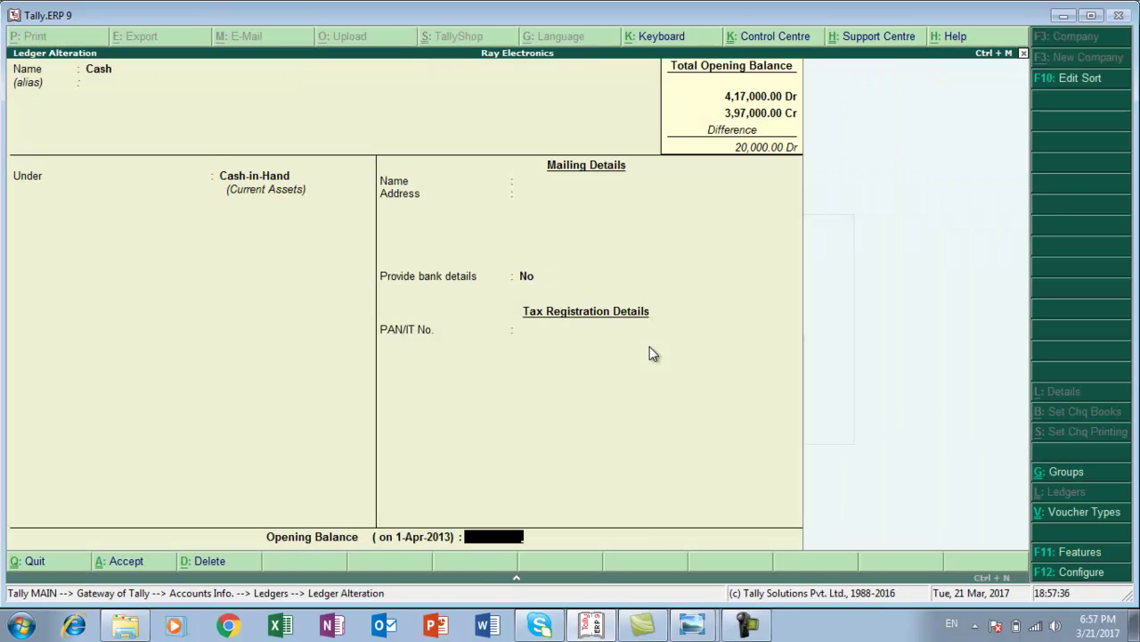
pyautogui.hotkey('alt', 'Tab')
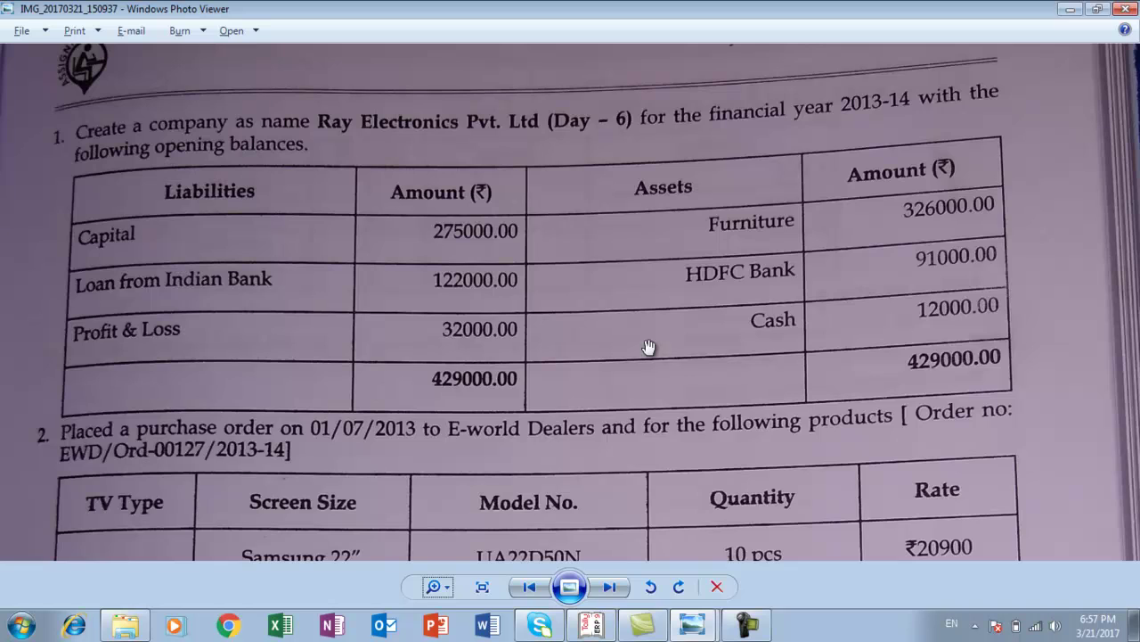
pyautogui.hotkey('alt', 'Tab')
pyautogui.write('12000')
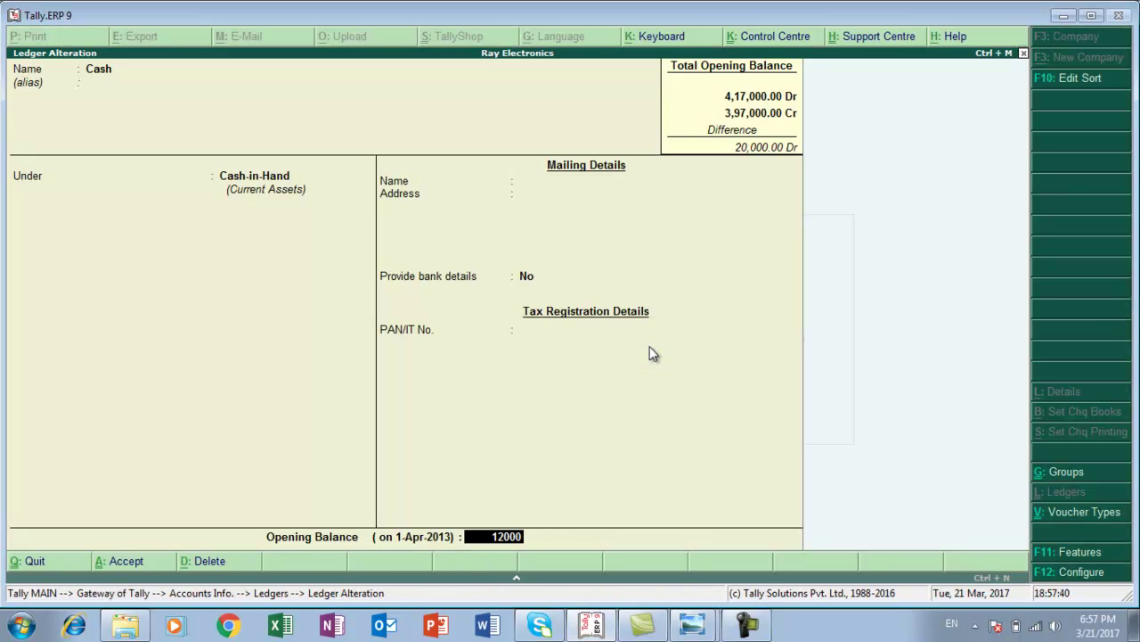
pyautogui.press('Return')
pyautogui.press('Return')
pyautogui.press('Return')
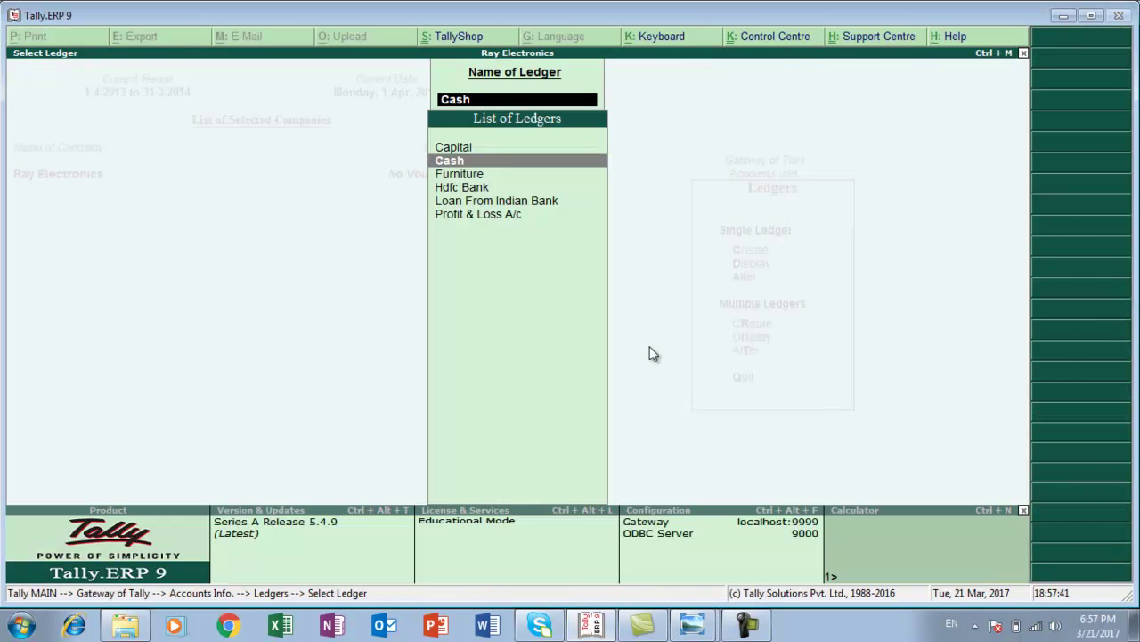
# Open the existing Profit & Loss A/c ledger for alteration.
pyautogui.press('Down')
pyautogui.press('Down')
pyautogui.press('Down')
pyautogui.press('Down')
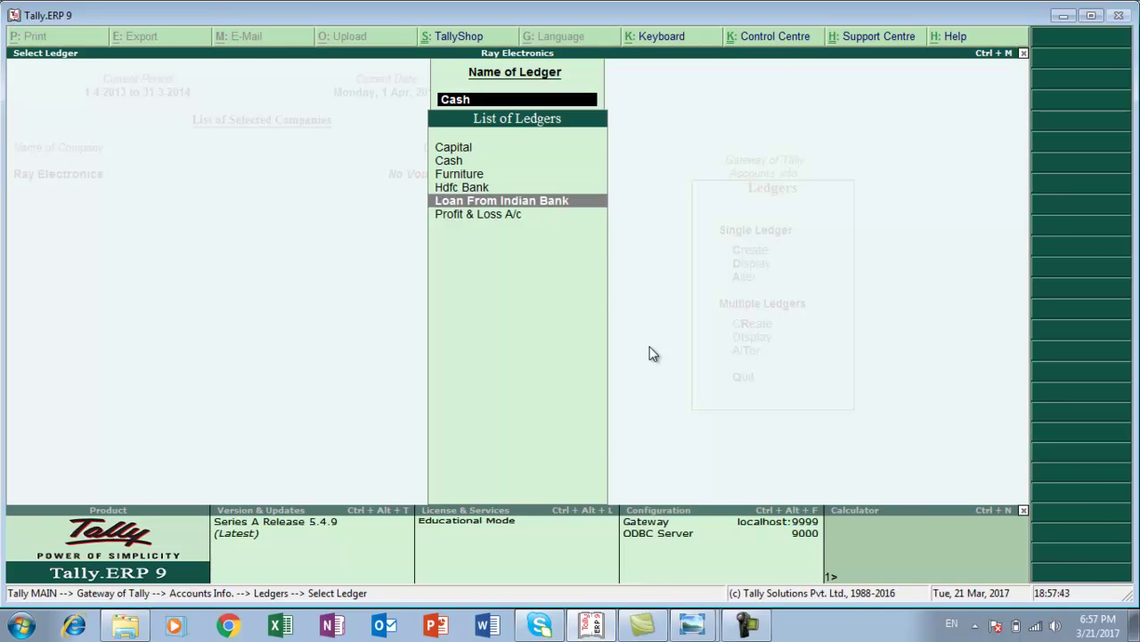
pyautogui.press('Return')
# Set the Profit & Loss A/c opening balance to 32000 from the assignment, save it, and return to the Gateway of Tally.
pyautogui.press('Return')
pyautogui.press('Return')
pyautogui.press('Return')
pyautogui.press('Return')
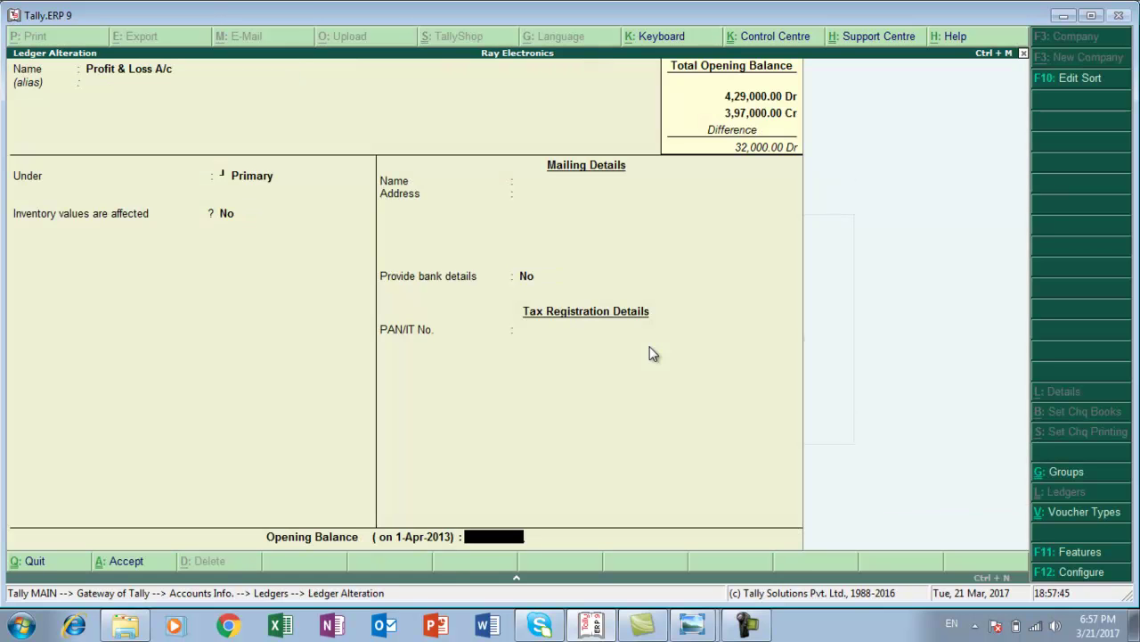
pyautogui.hotkey('alt', 'Tab')
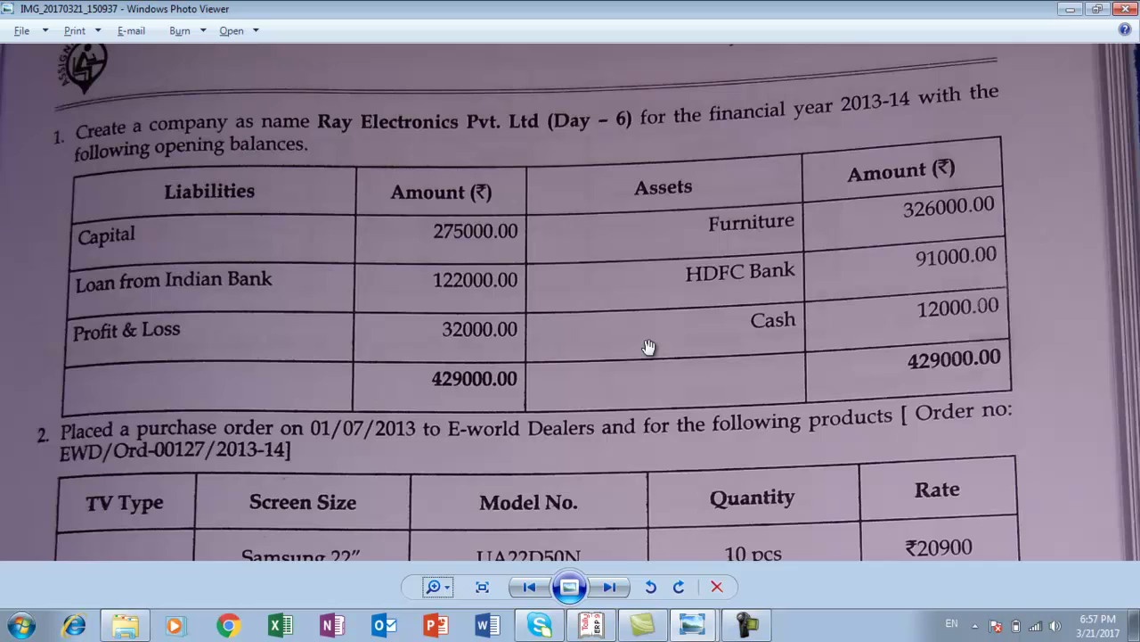
pyautogui.hotkey('alt', 'Tab')
pyautogui.write('32000')
pyautogui.press('Return')
pyautogui.press('Return')
pyautogui.press('Escape')
pyautogui.press('Escape')
pyautogui.press('Escape')
pyautogui.press('Escape')
pyautogui.press('Escape')
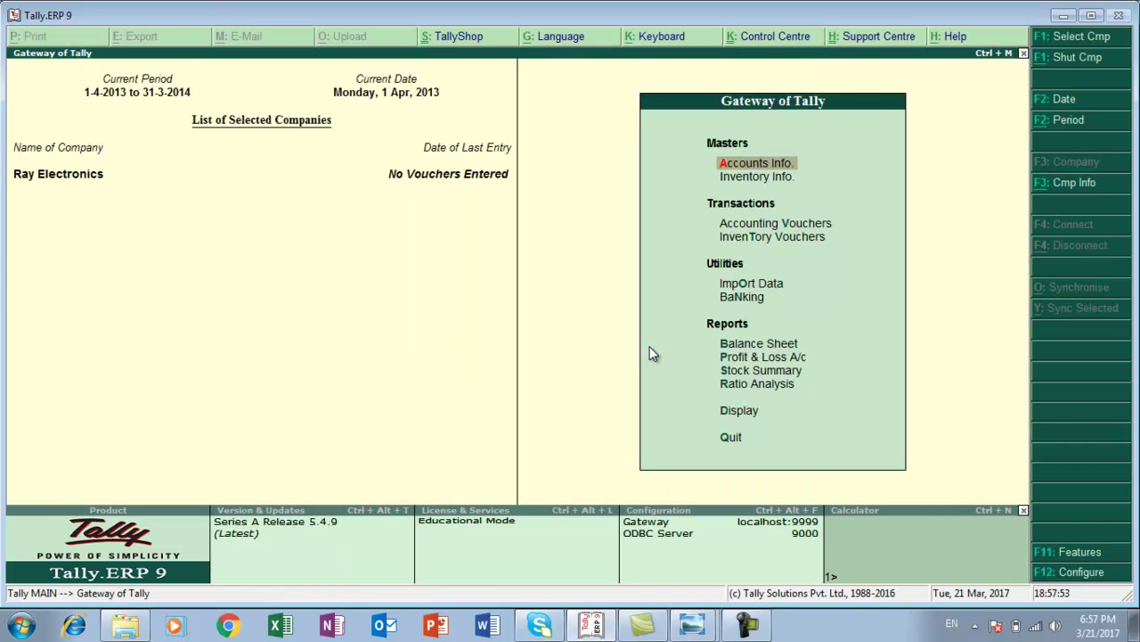
# Examine the assignment's second question on the purchase order to E-world Dealers and return to Tally.ERP 9.
pyautogui.hotkey('alt', 'Tab')
pyautogui.moveTo(586, 374); pyautogui.dragTo(588, 310)
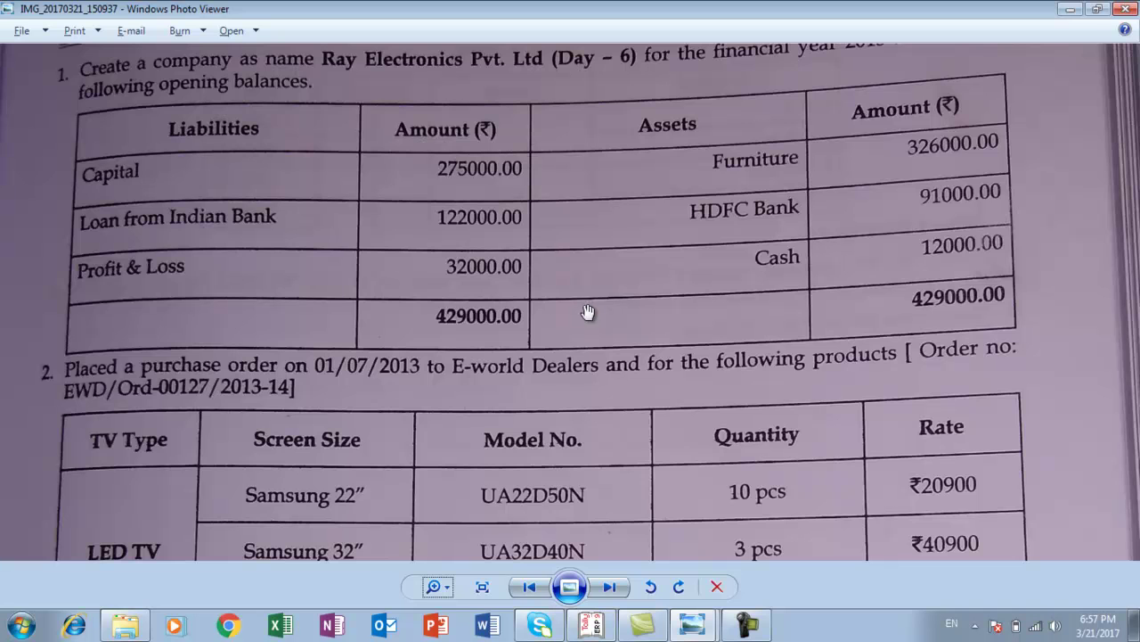
pyautogui.moveTo(567, 397); pyautogui.dragTo(564, 308)
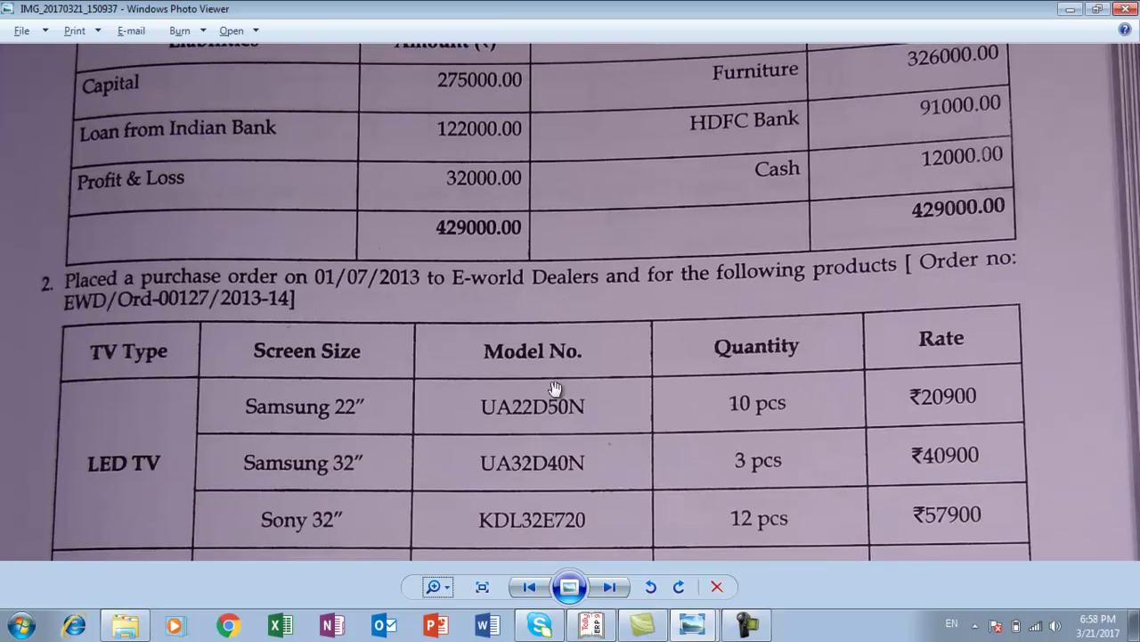
pyautogui.moveTo(555, 407); pyautogui.dragTo(569, 269)
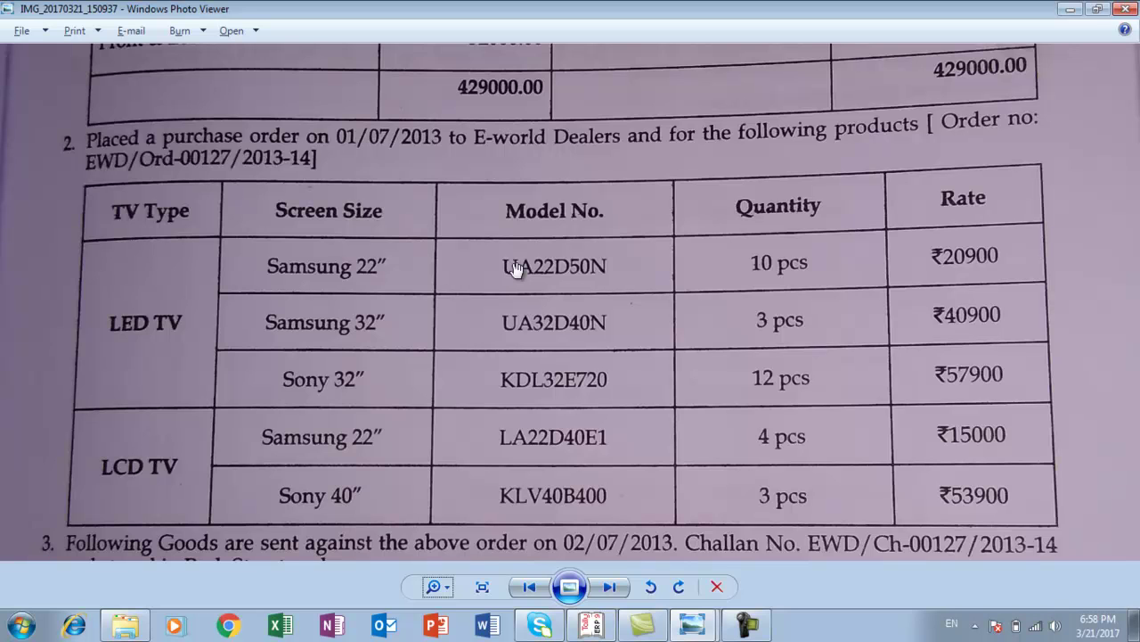
pyautogui.hotkey('alt', 'Tab')
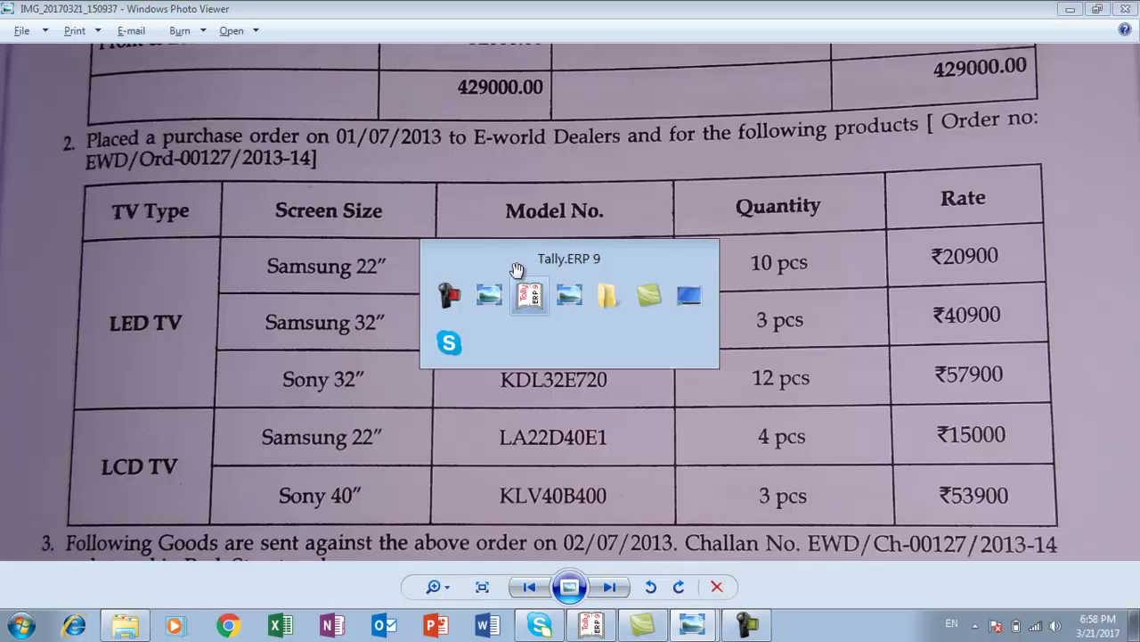
pyautogui.press('Escape')
pyautogui.press('Escape')
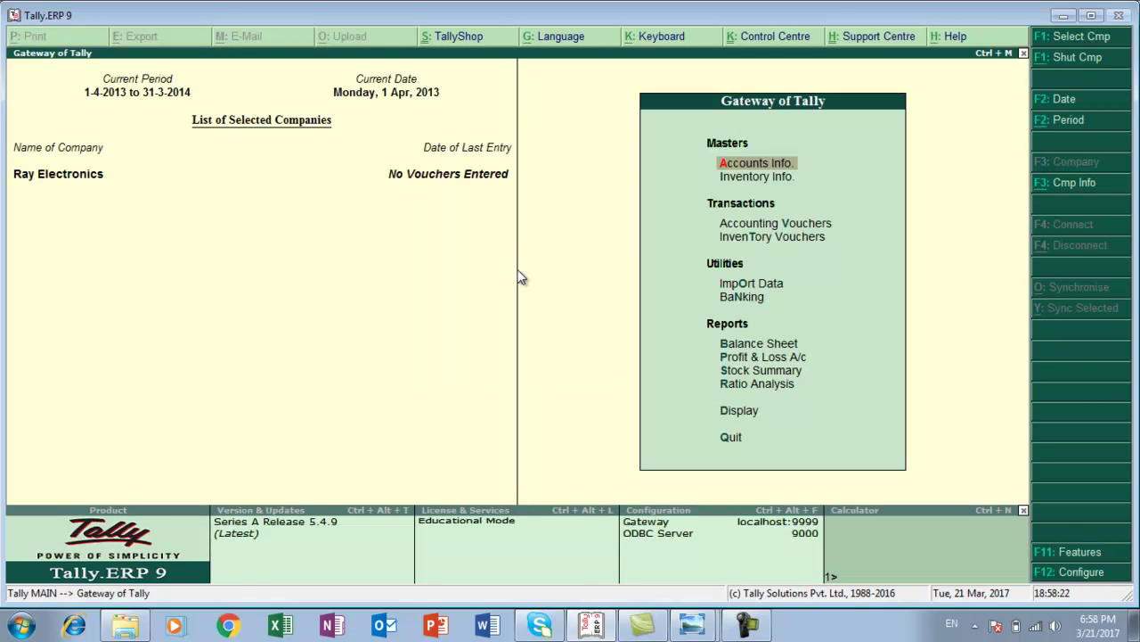
# Enable purchase order processing in Ray Electronics' inventory features, keeping the preceding options at their defaults.
pyautogui.press('F11')
pyautogui.press('Down')
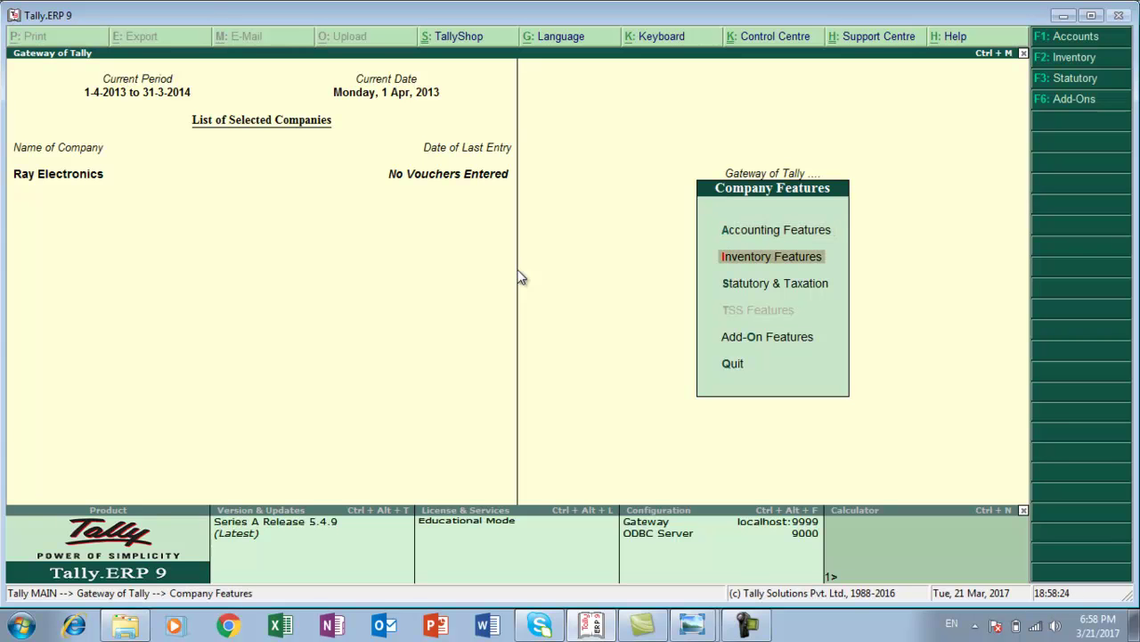
pyautogui.press('Return')
pyautogui.press('Return')
pyautogui.press('Return')
pyautogui.press('Return')
pyautogui.press('Return')
pyautogui.press('Return')
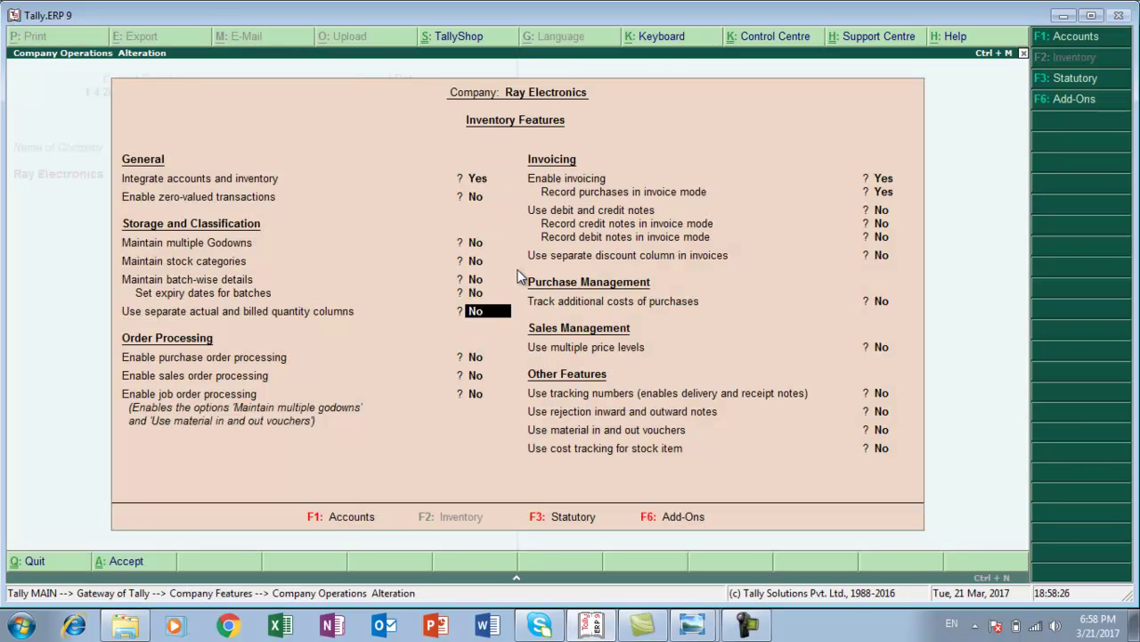
pyautogui.press('Return')
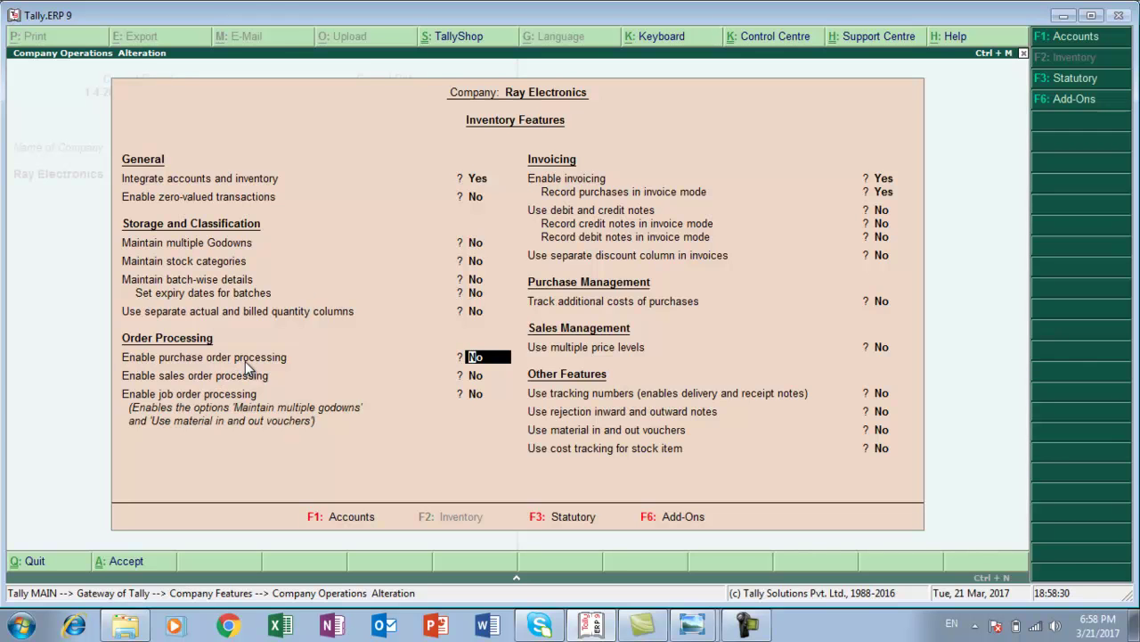
pyautogui.write('y')
pyautogui.press('Return')
# Keep the remaining inventory features at their defaults, save them, and return to the Gateway of Tally.
pyautogui.press('Return')
pyautogui.press('Return')
pyautogui.press('Return')
pyautogui.press('Return')
pyautogui.press('Return')
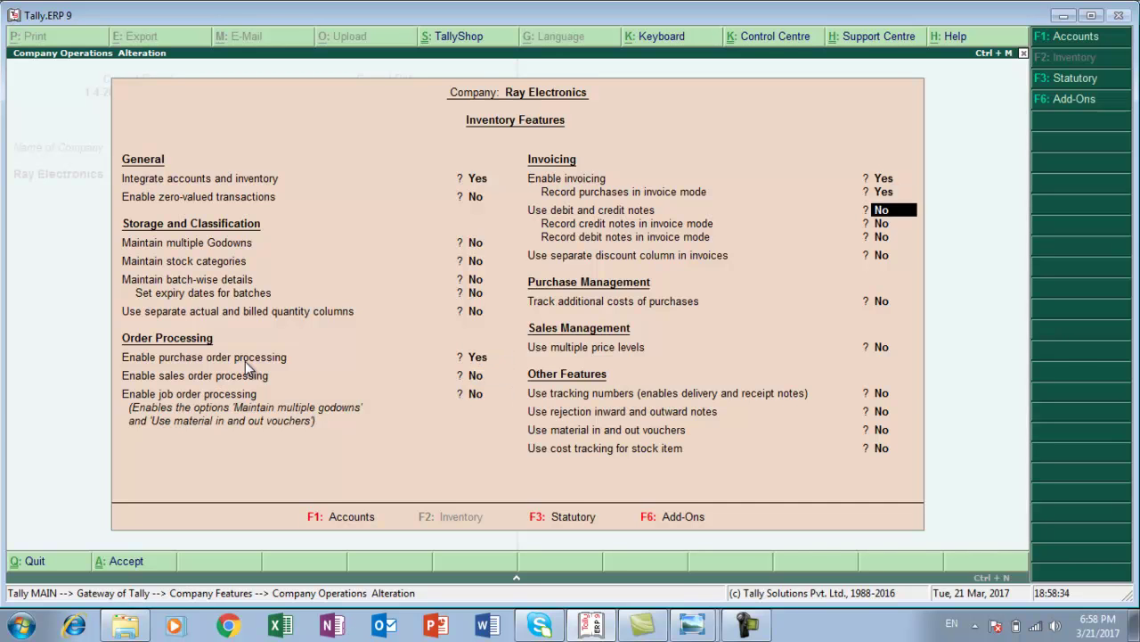
pyautogui.press('Return')
pyautogui.press('Return')
pyautogui.press('Return')
pyautogui.press('Return')
pyautogui.press('Return')
pyautogui.press('Return')
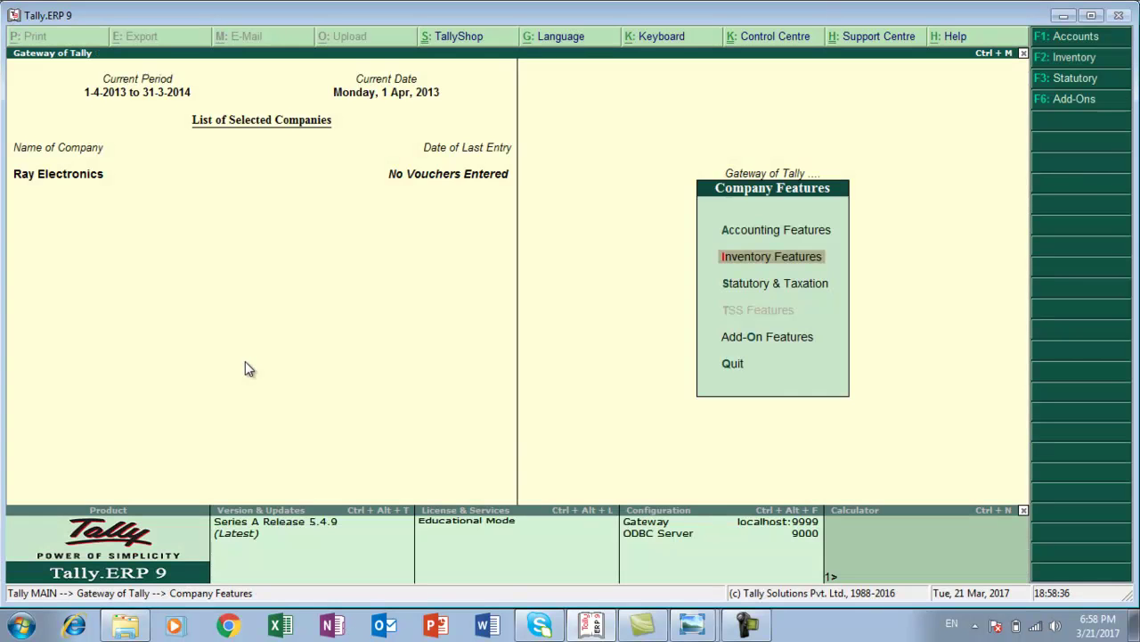
pyautogui.press('Escape')
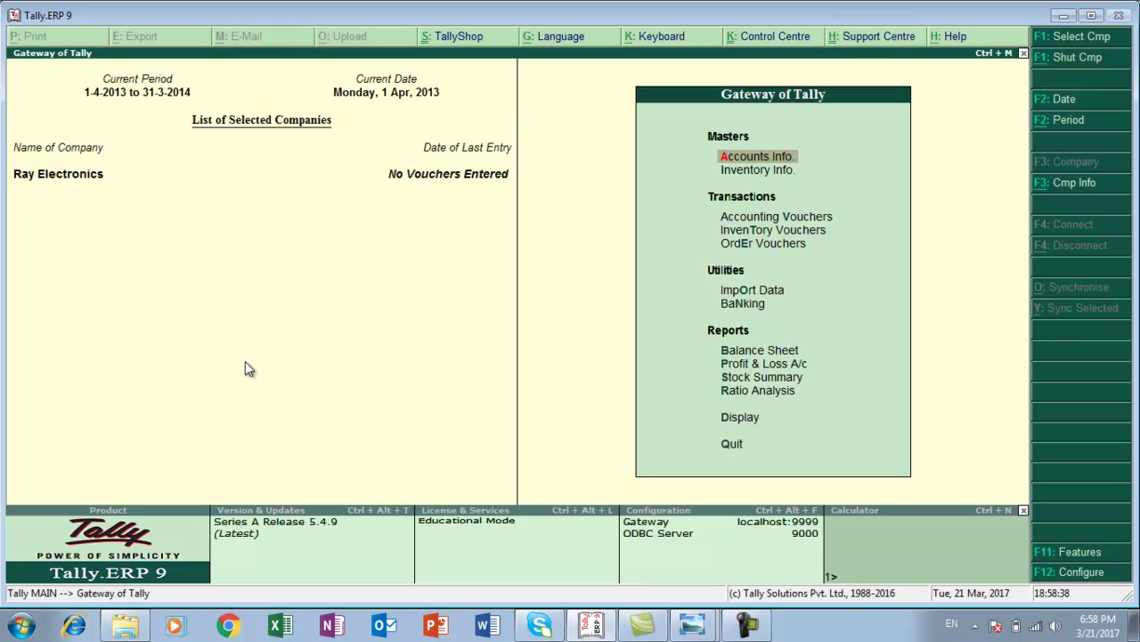
# Go to the inventory vouchers and switch to a new purchase order voucher.
pyautogui.press('Down')
pyautogui.press('Down')
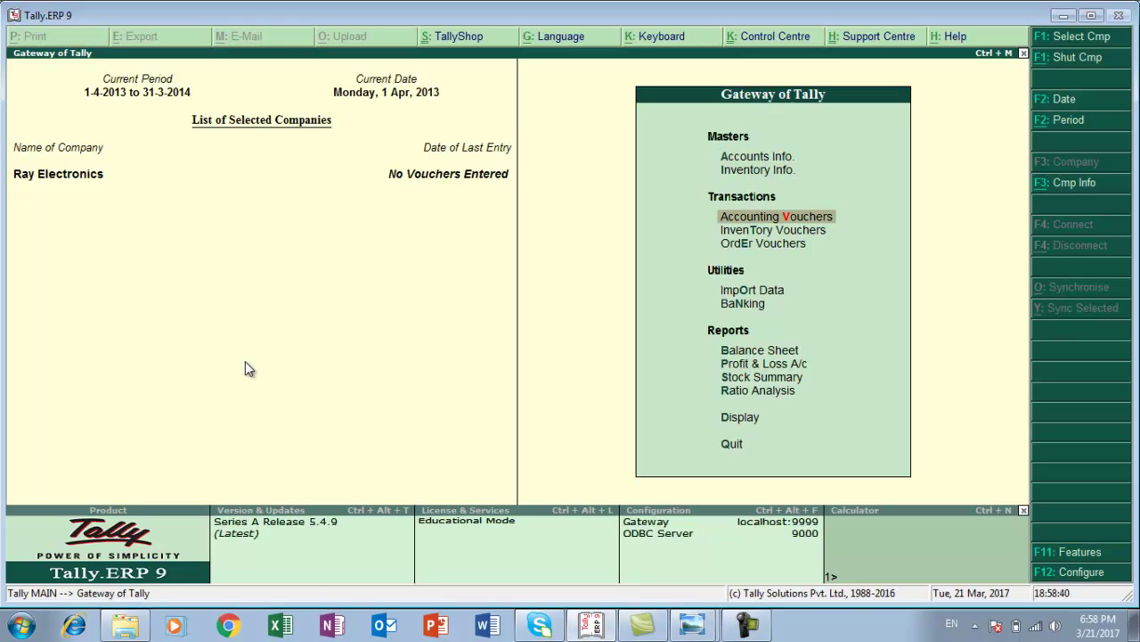
pyautogui.press('Down')
pyautogui.press('Up')
pyautogui.press('Down')
pyautogui.press('Up')
pyautogui.press('Down')
pyautogui.press('Return')
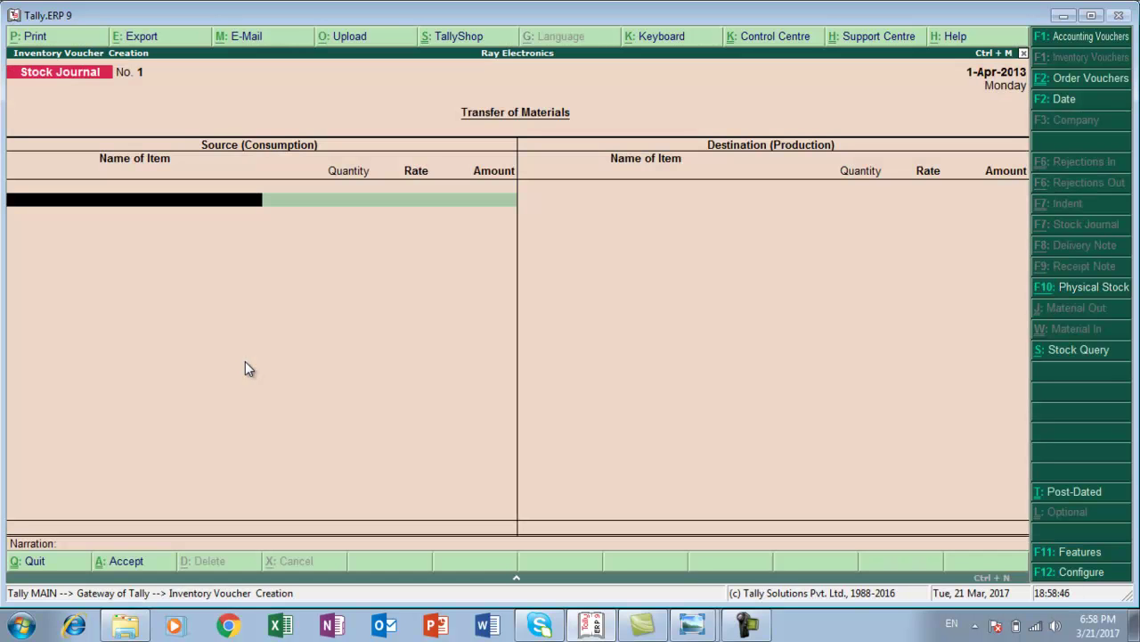
pyautogui.hotkey('ctrl', 'F2')
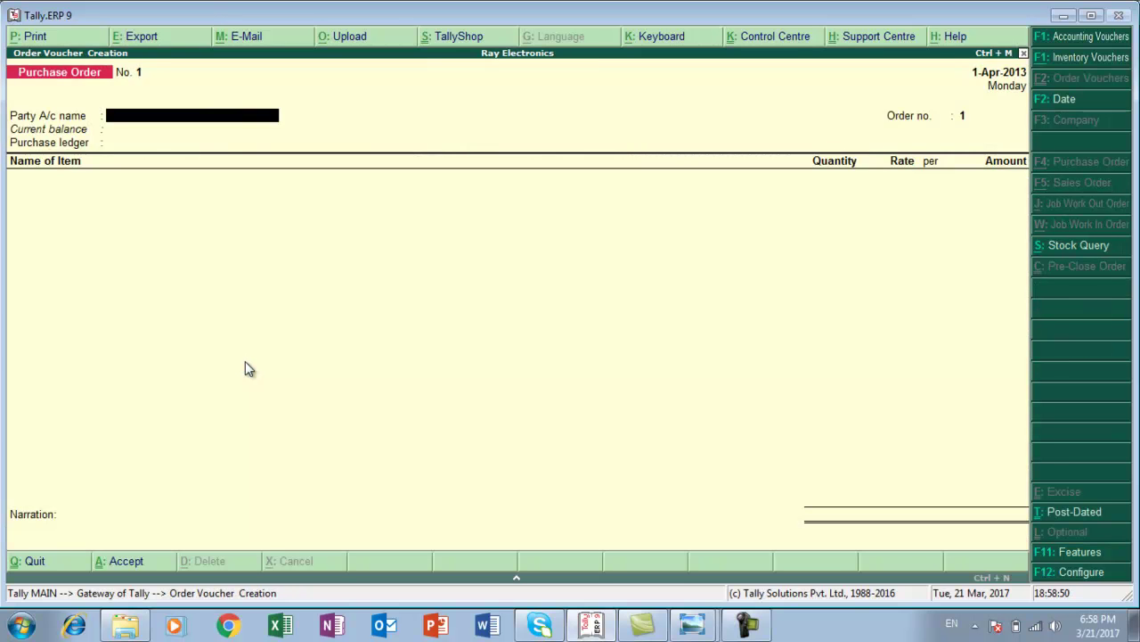
# Check the purchase order date in the assignment image and set the voucher date to 1-4-2013.
pyautogui.hotkey('alt', 'Tab')
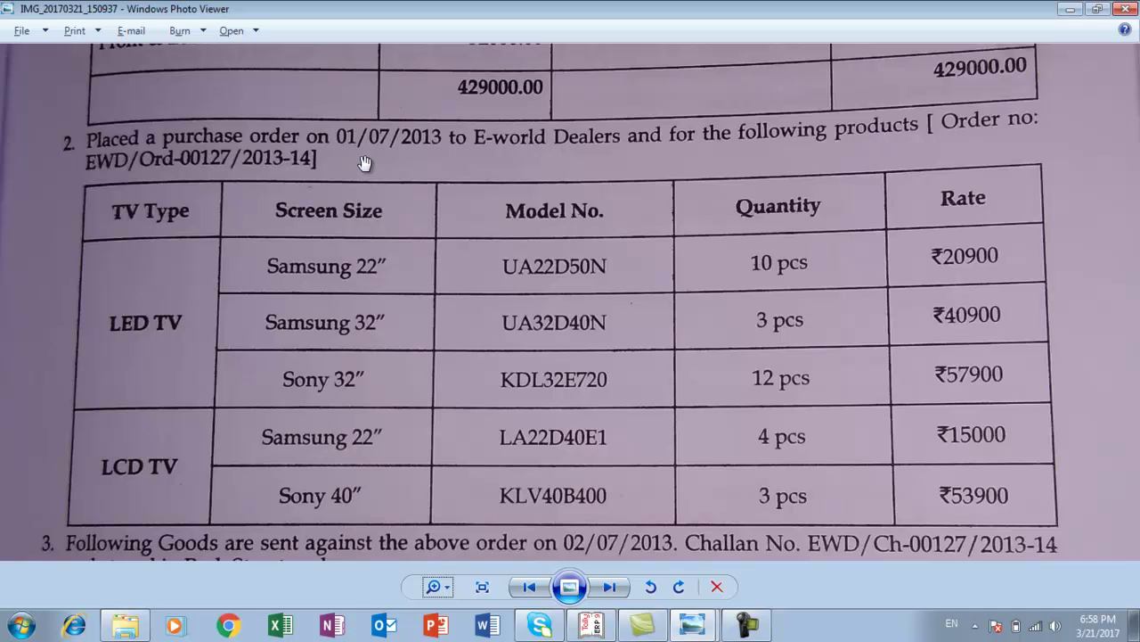
pyautogui.hotkey('alt', 'Tab')
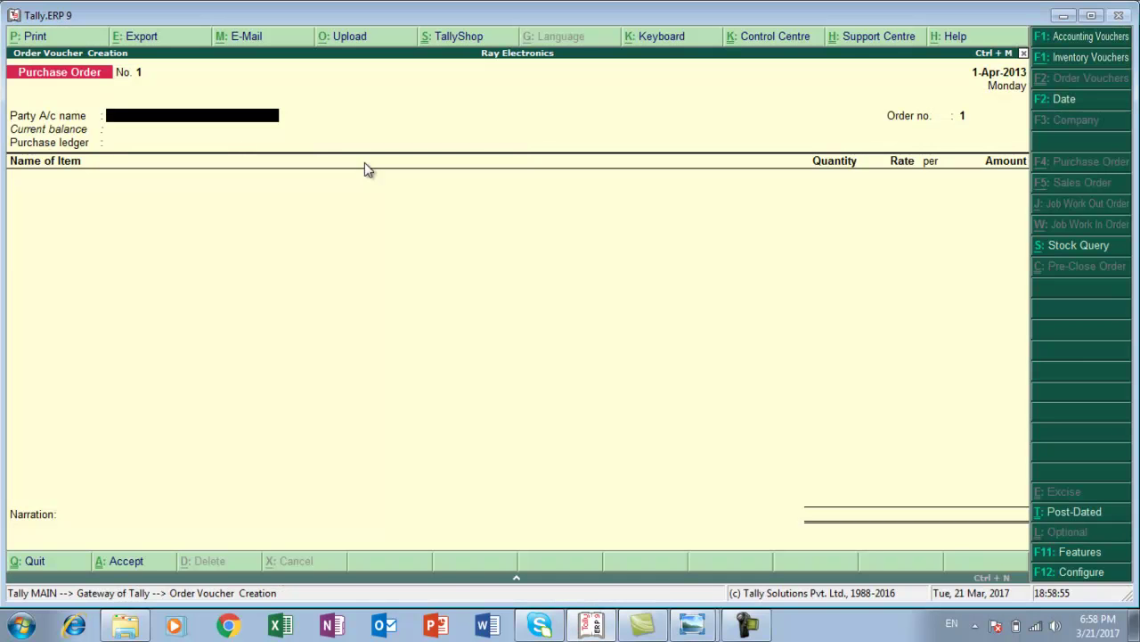
pyautogui.press('F2')
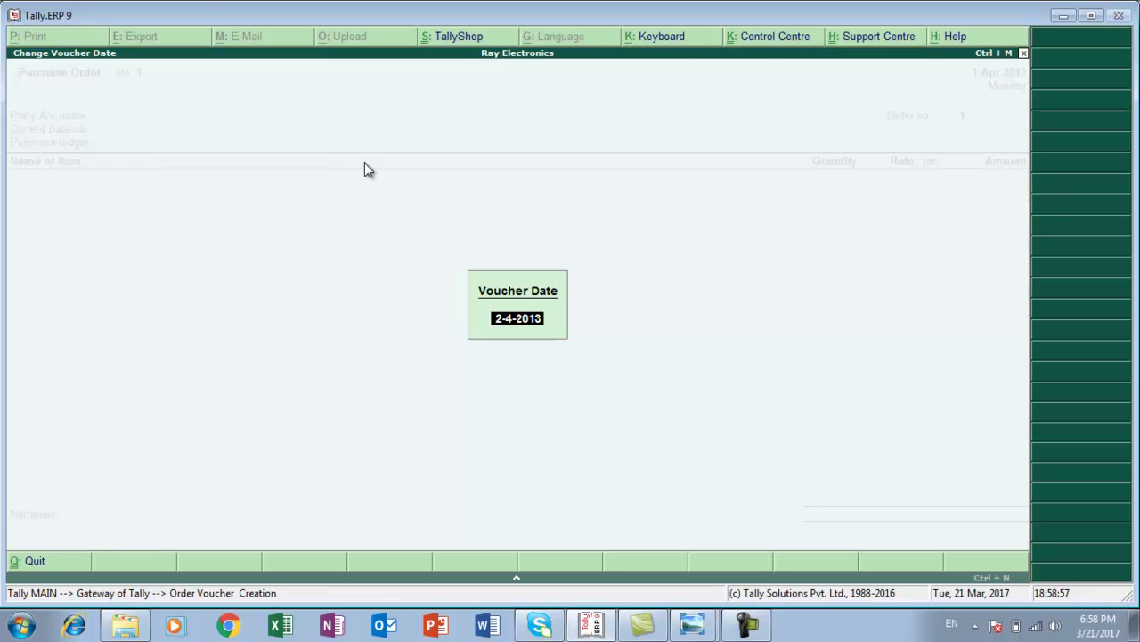
pyautogui.press('BackSpace')
pyautogui.write('1-4')
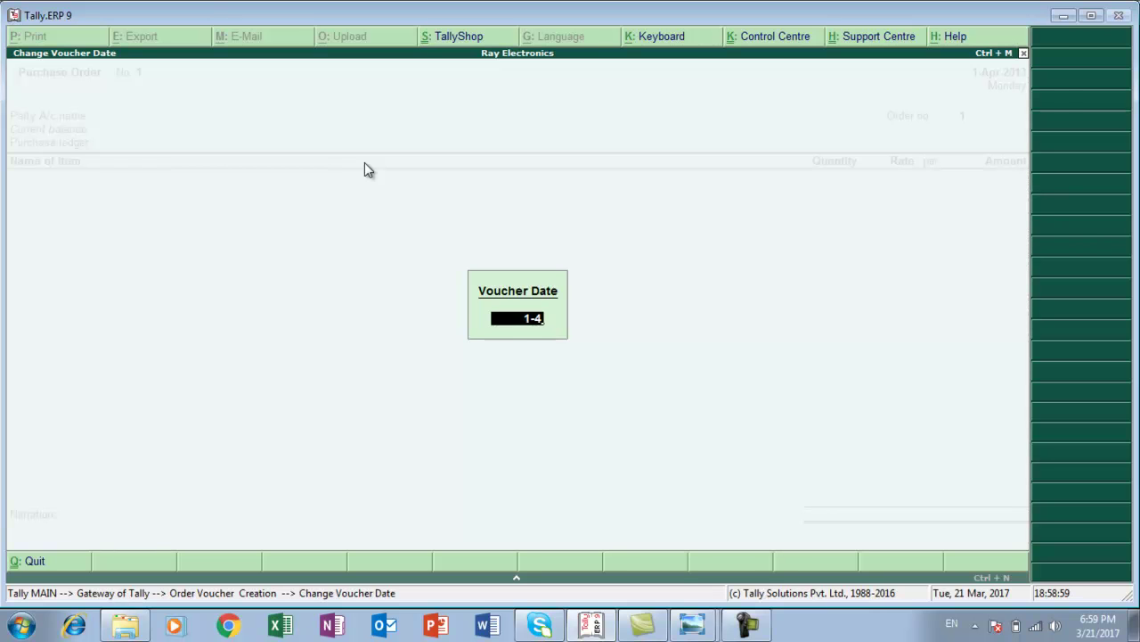
pyautogui.press('Return')
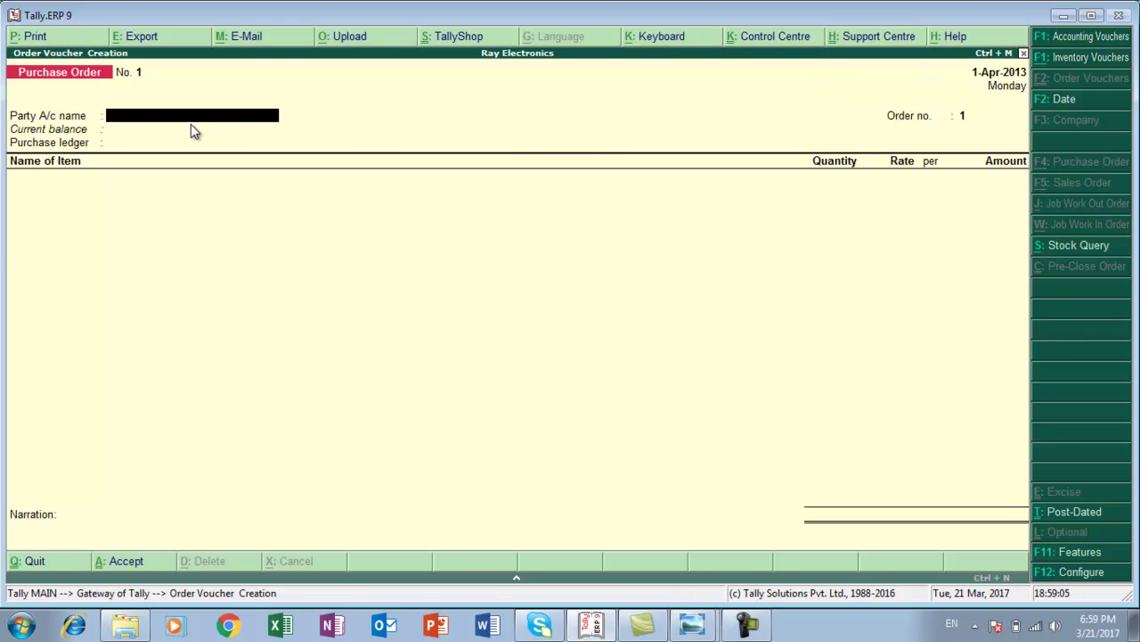
# Check the supplier in the assignment and create a party ledger named E World Dealer under Sundry Creditors.
pyautogui.hotkey('alt', 'Tab')
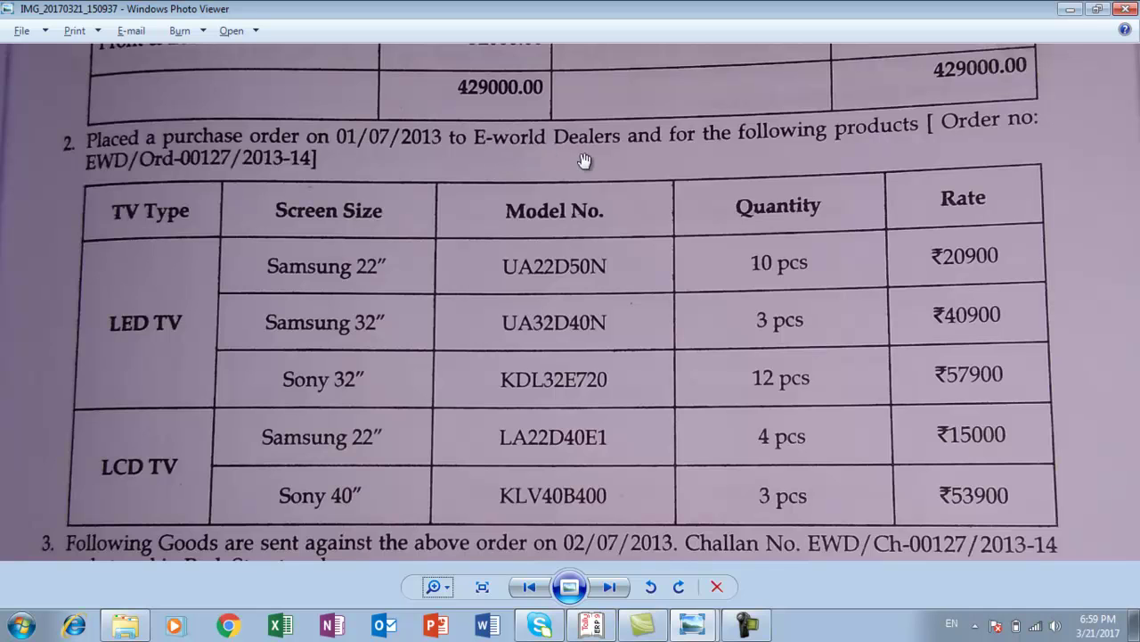
pyautogui.hotkey('alt', 'Tab')
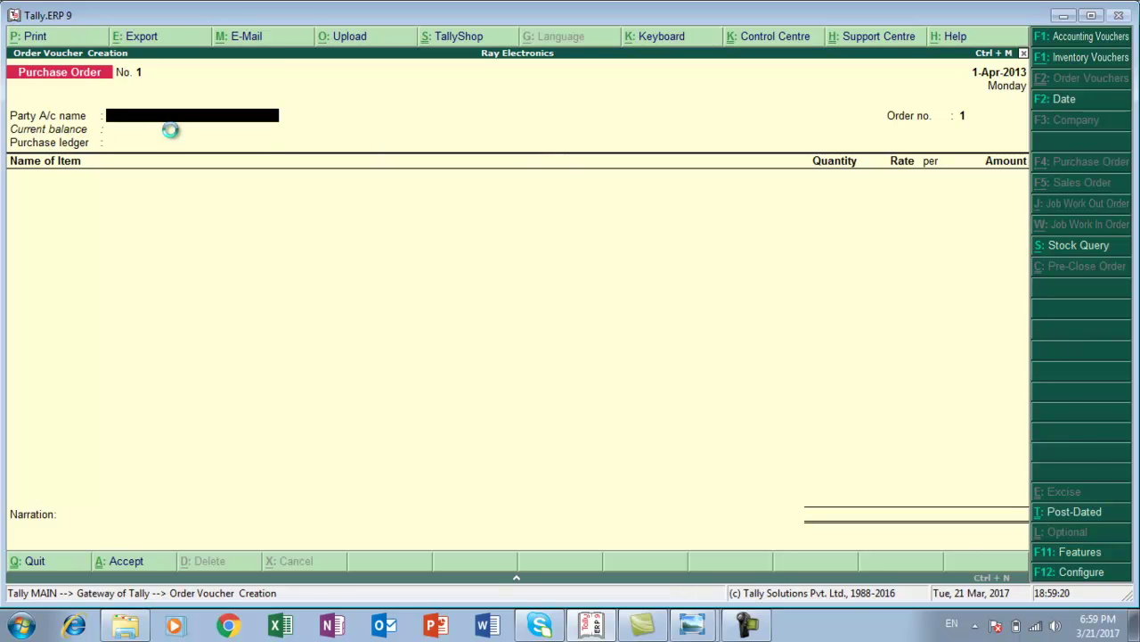
pyautogui.hotkey('alt', 'c')
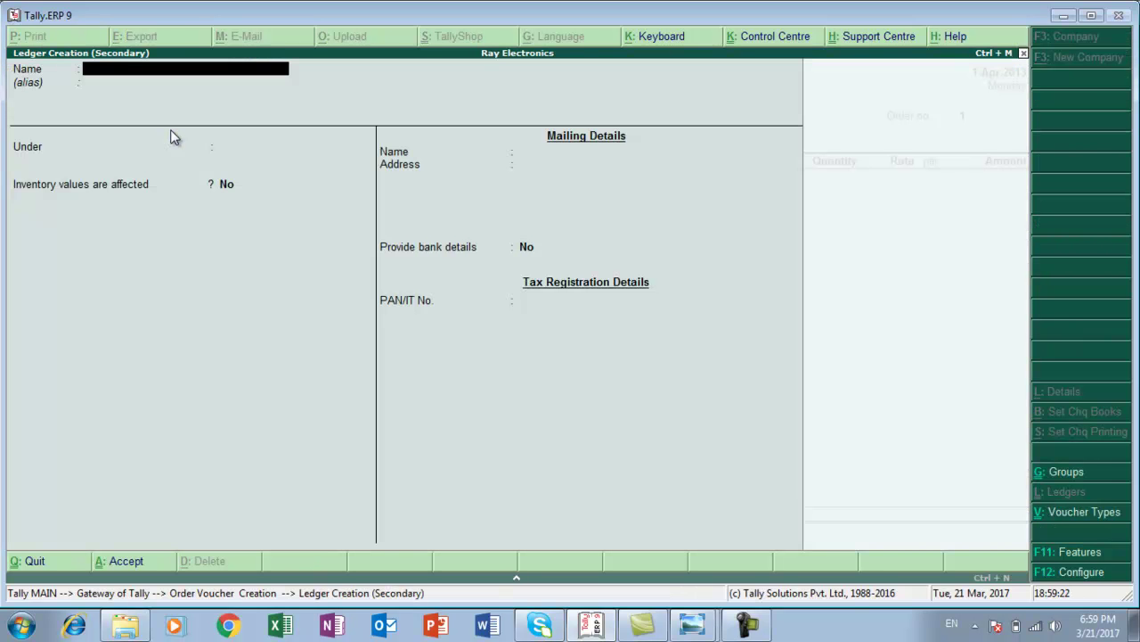
pyautogui.hotkey('alt', 'Tab')
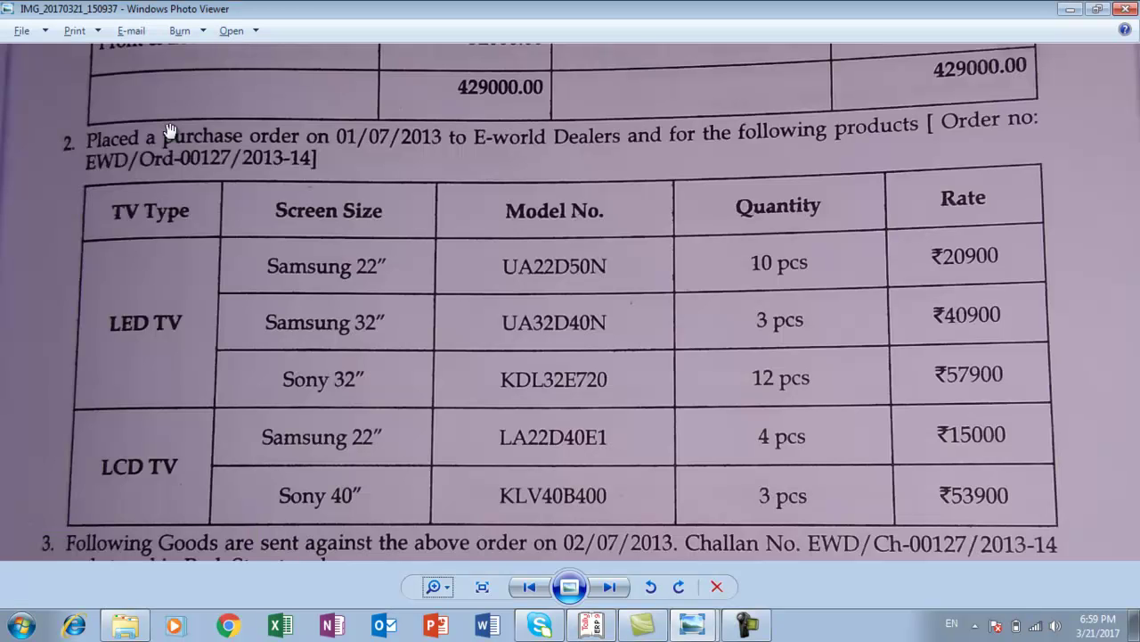
pyautogui.hotkey('alt', 'Tab')
pyautogui.write('E World Dealer')
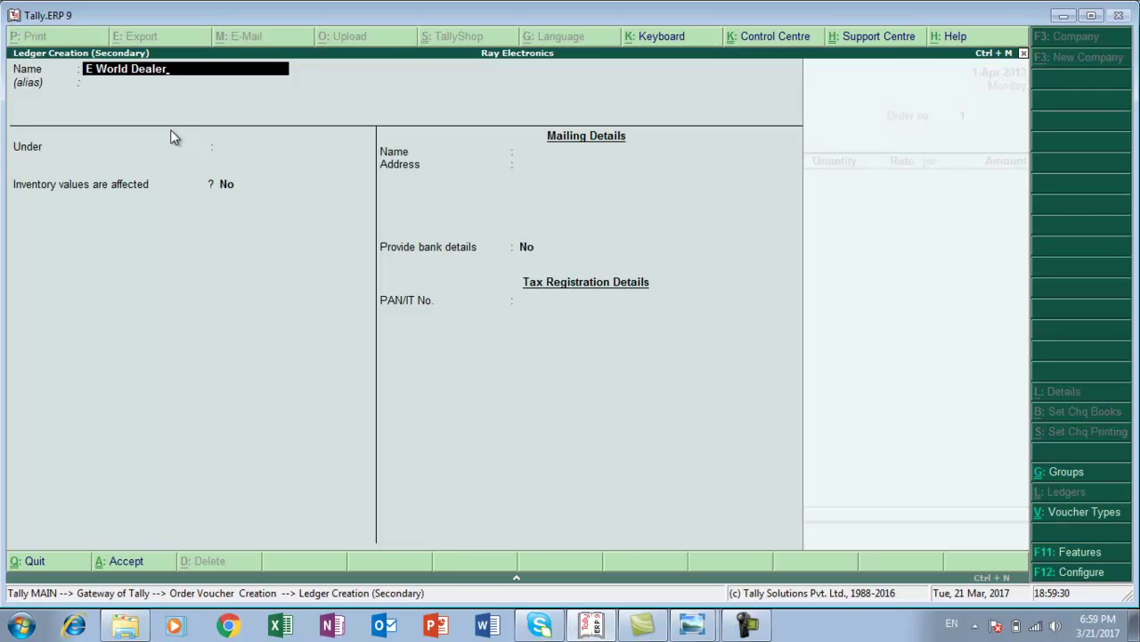
pyautogui.press('Return')
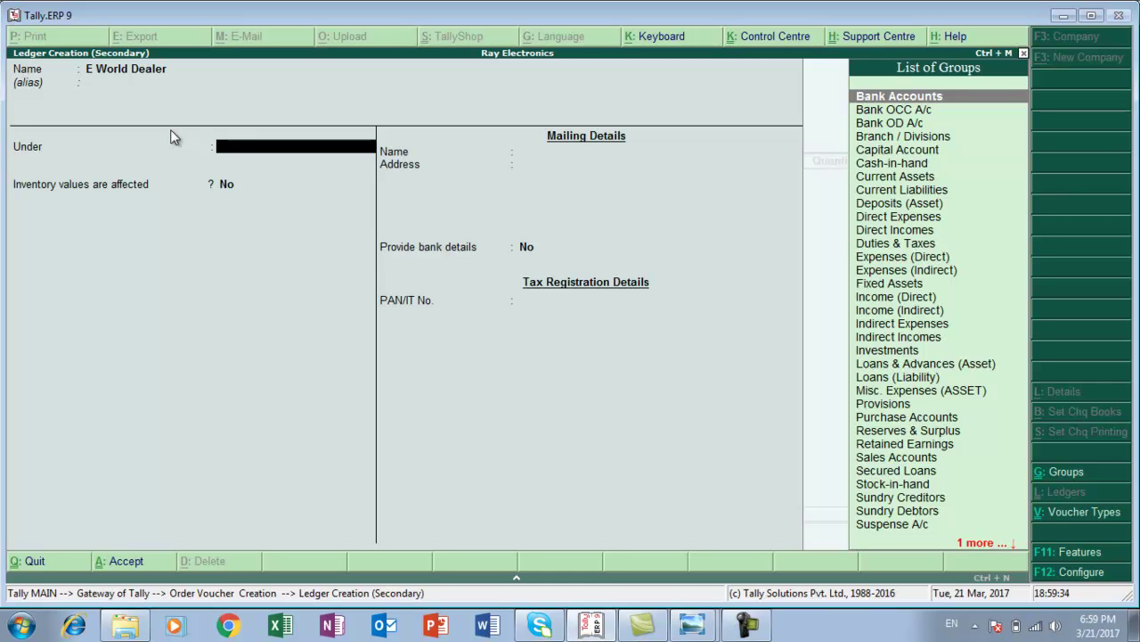
pyautogui.write('S')
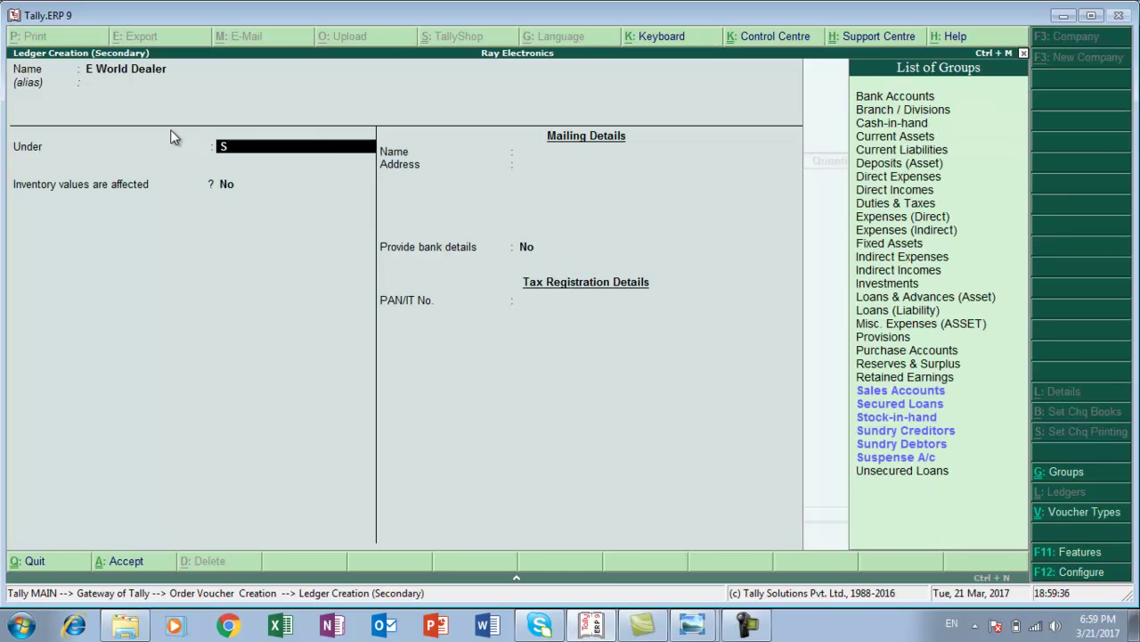
pyautogui.press('Down')
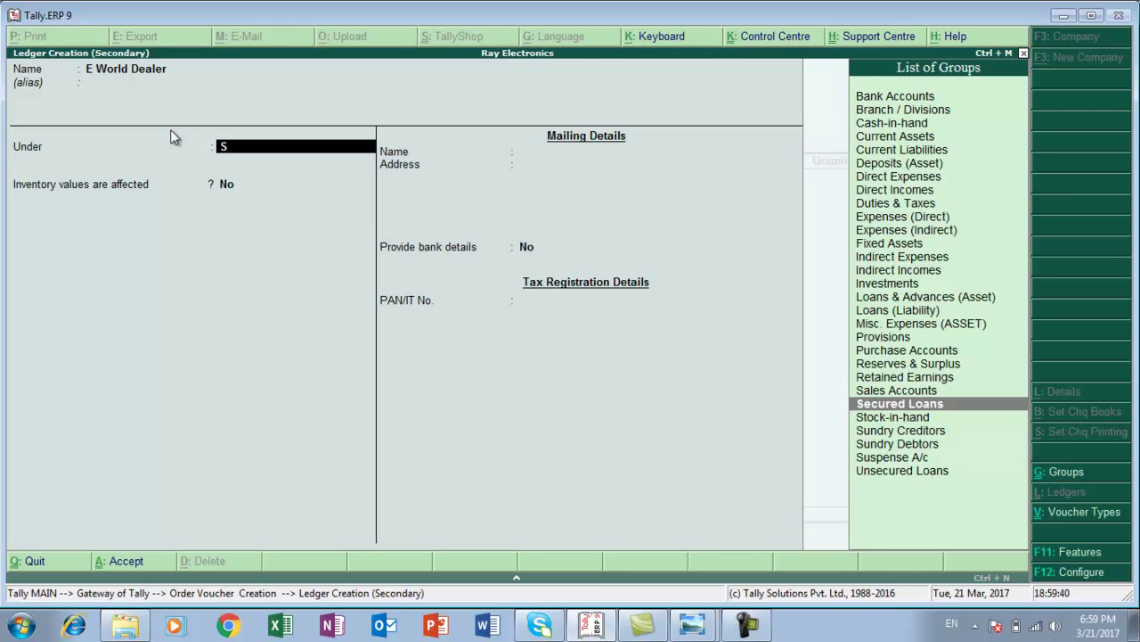
pyautogui.press('Down')
pyautogui.press('Down')
pyautogui.press('Return')
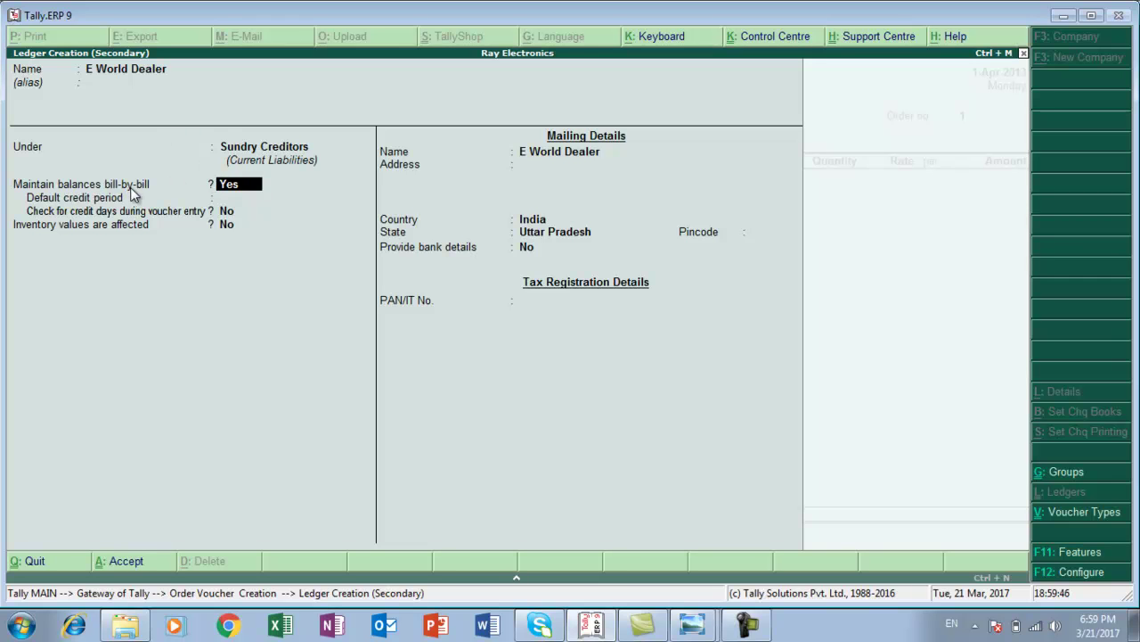
# Keep bill-by-bill balances and the remaining defaults for the E World Dealer ledger, and save it as the order's party.
pyautogui.press('Return')
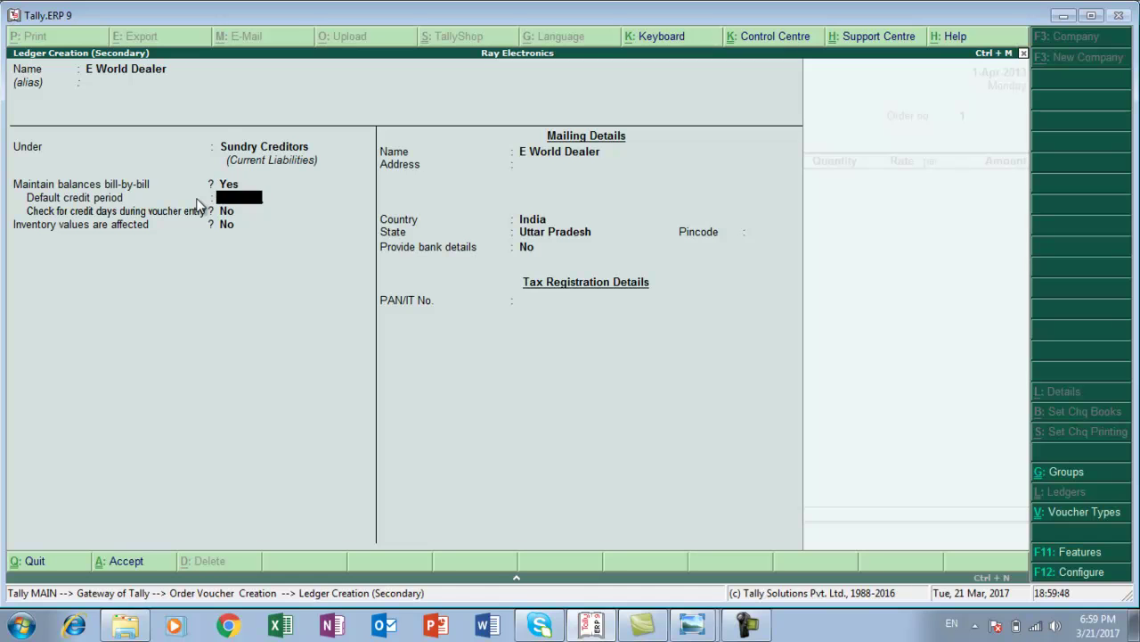
pyautogui.press('Return')
pyautogui.press('Return')
pyautogui.press('Return')
pyautogui.press('Return')
pyautogui.press('Return')
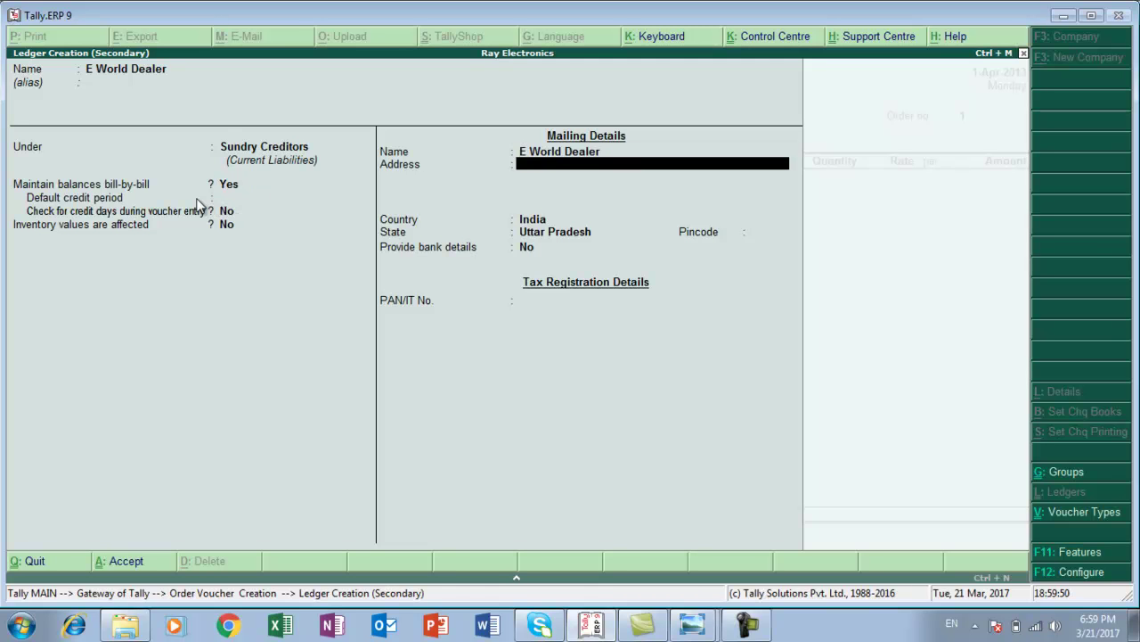
pyautogui.press('Return')
pyautogui.press('Return')
pyautogui.press('Return')
pyautogui.press('Return')
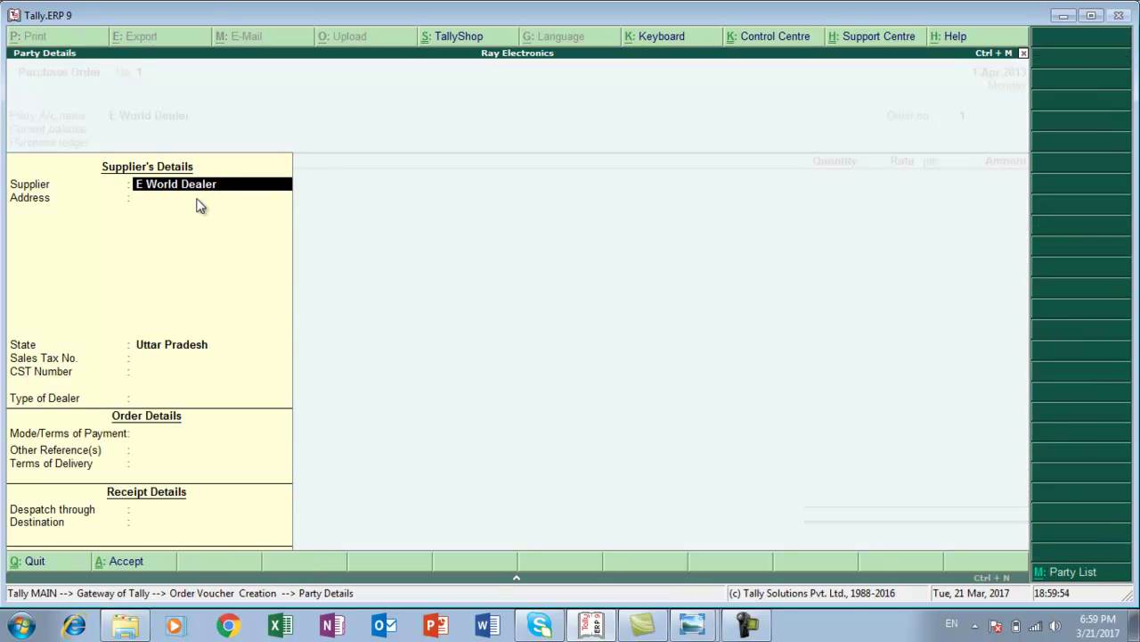
# Accept the supplier, order and receipt details with their defaults, leaving the type of dealer as Not Applicable.
pyautogui.press('Return')
pyautogui.press('Return')
pyautogui.press('Return')
pyautogui.press('Return')
pyautogui.press('Return')
pyautogui.press('Return')
pyautogui.press('Return')
pyautogui.press('Return')
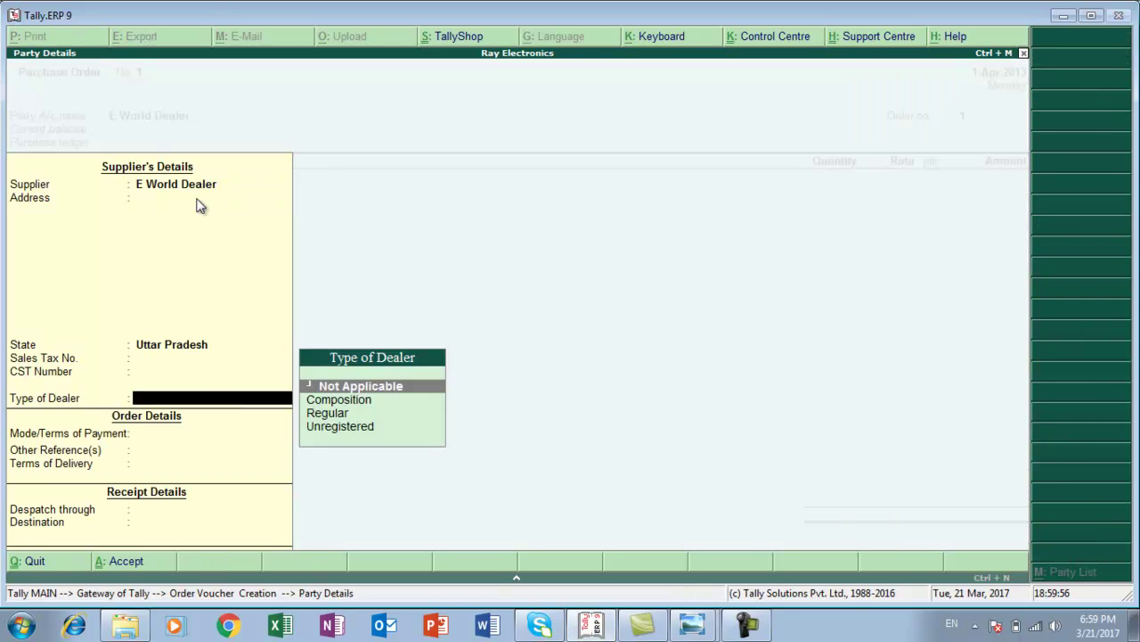
pyautogui.press('Return')
pyautogui.press('Return')
pyautogui.press('Return')
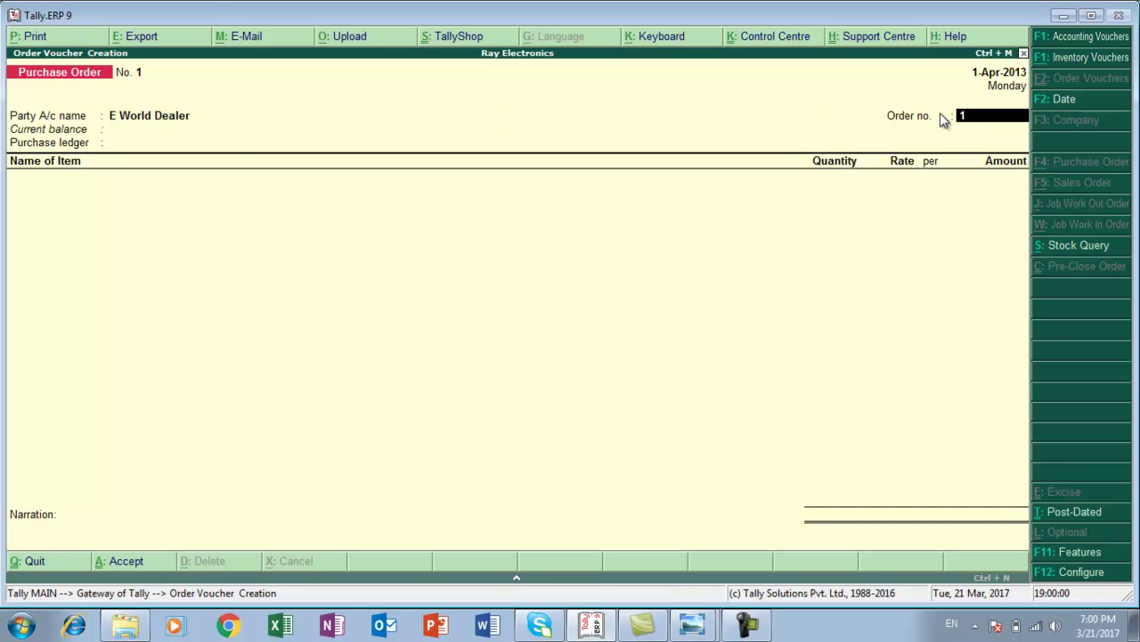
# Look up the order number in the assignment image and enter a shortened order number in the purchase order.
pyautogui.hotkey('alt', 'Tab')
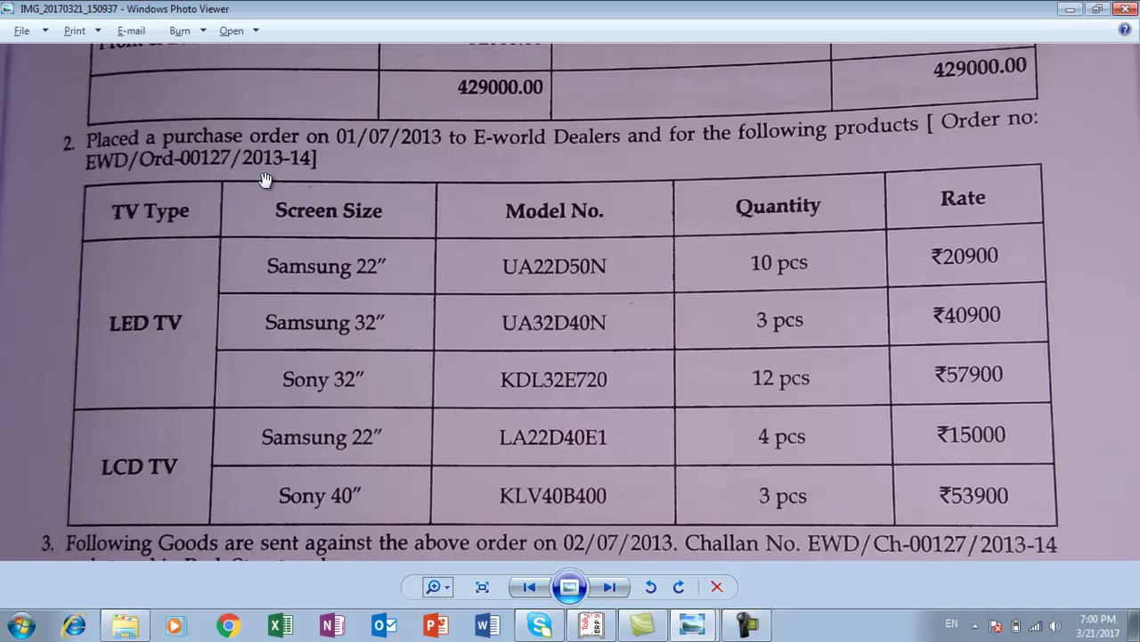
pyautogui.hotkey('alt', 'Tab')
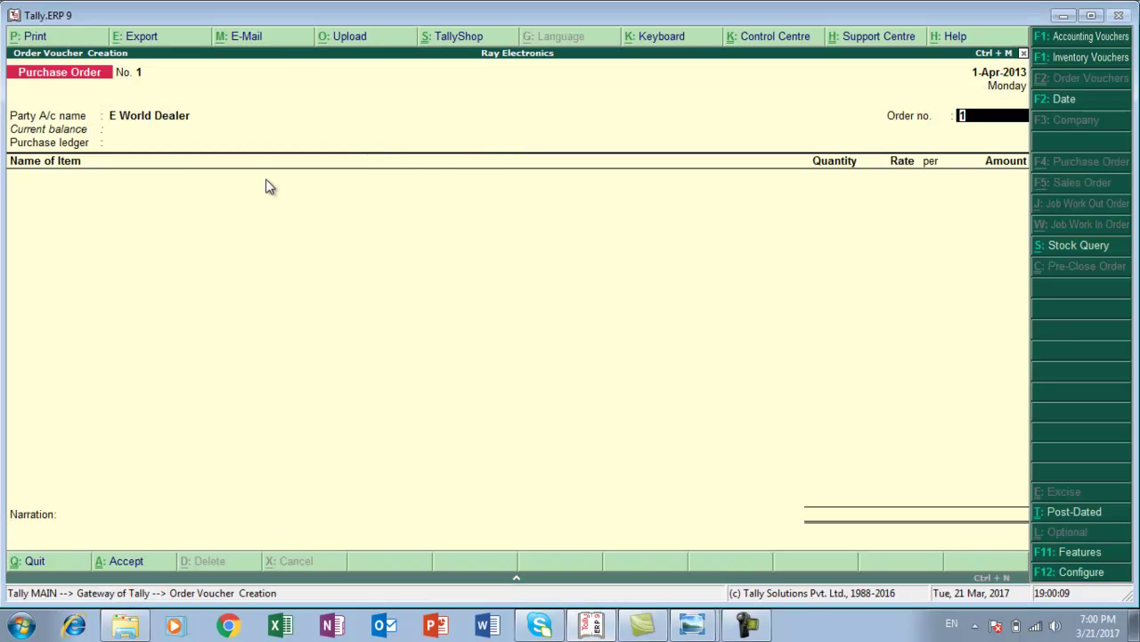
pyautogui.write('wd/ord/007')
pyautogui.press('Return')
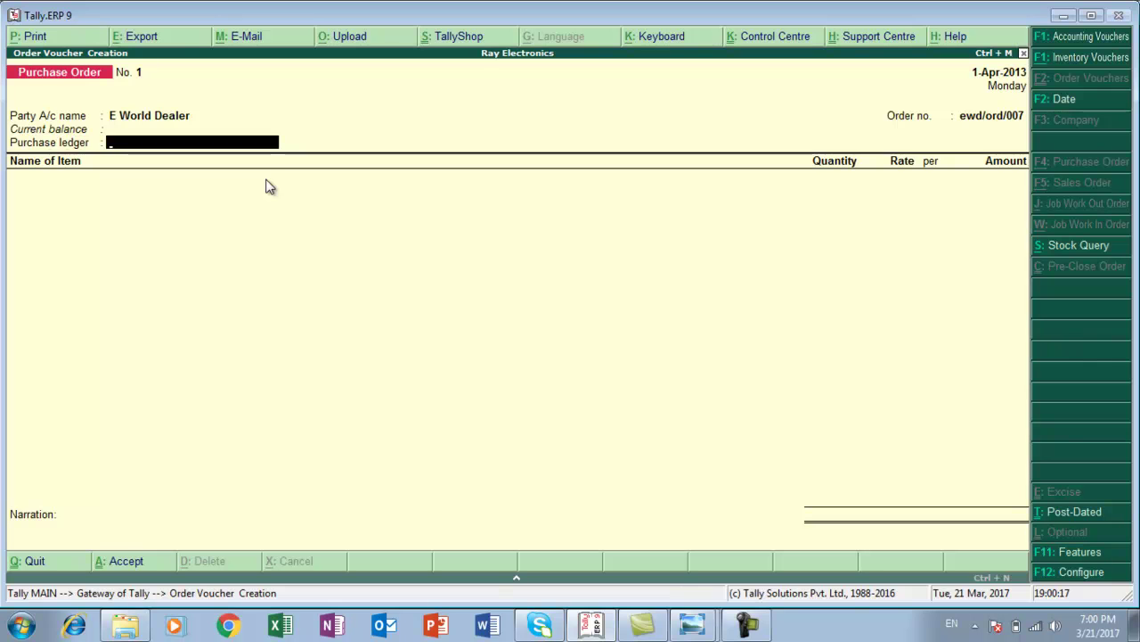
# Create a purchase ledger named Purchase under Purchase Accounts with inventory values affected, and use it in the order.
pyautogui.click(45, 143)
pyautogui.hotkey('alt', 'c')
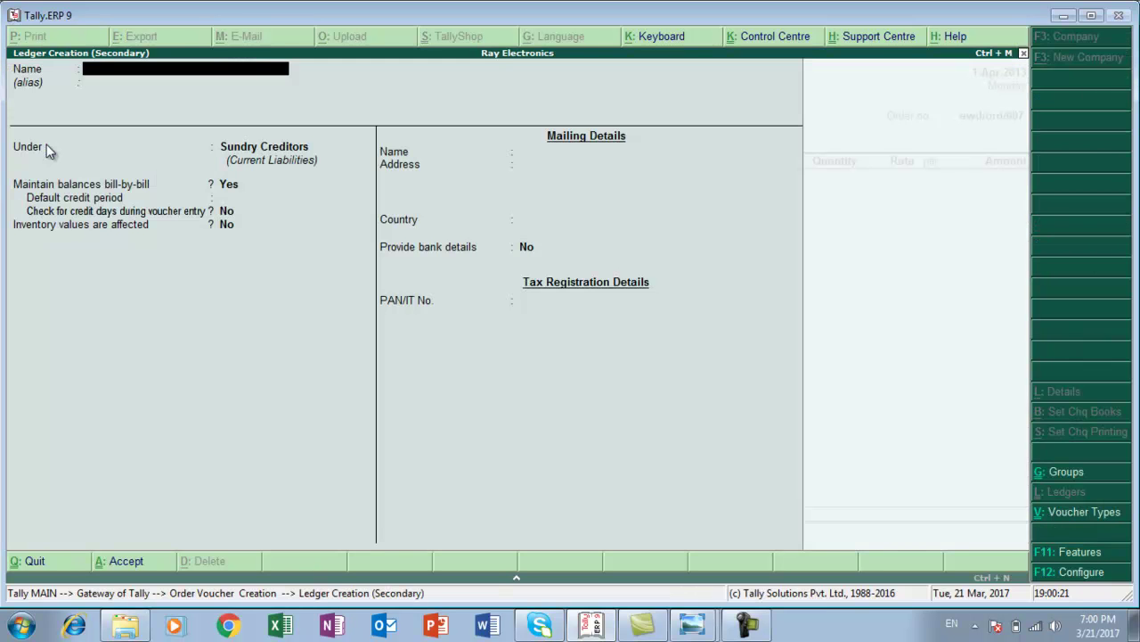
pyautogui.write('Purchase')
pyautogui.press('Return')
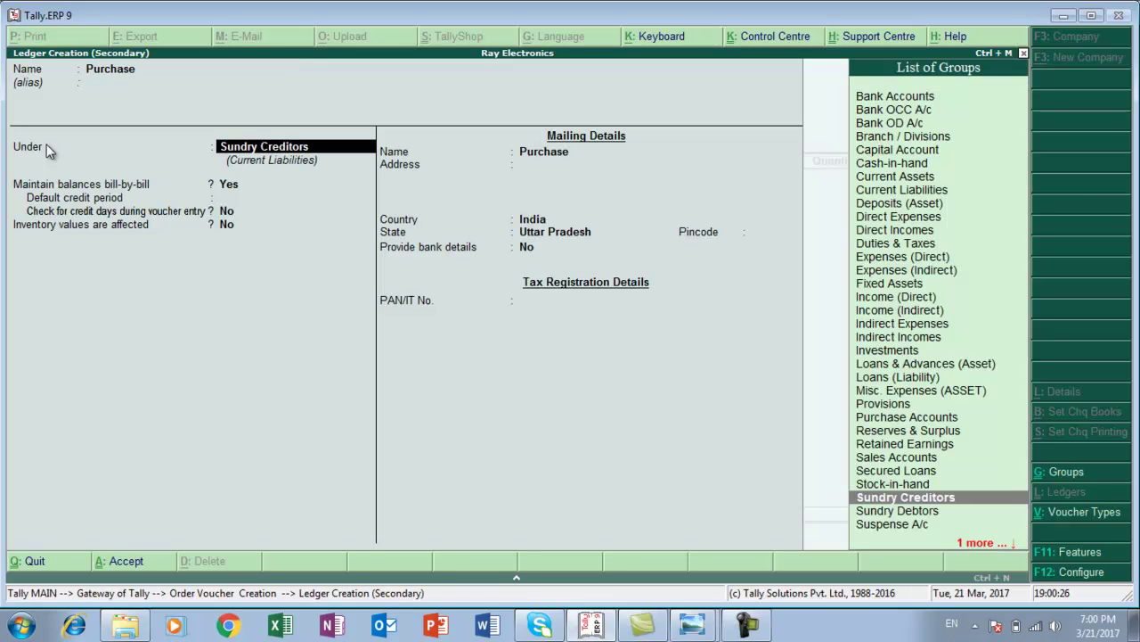
pyautogui.write('P')
pyautogui.press('Down')
pyautogui.press('Down')
pyautogui.press('Up')
pyautogui.press('Return')
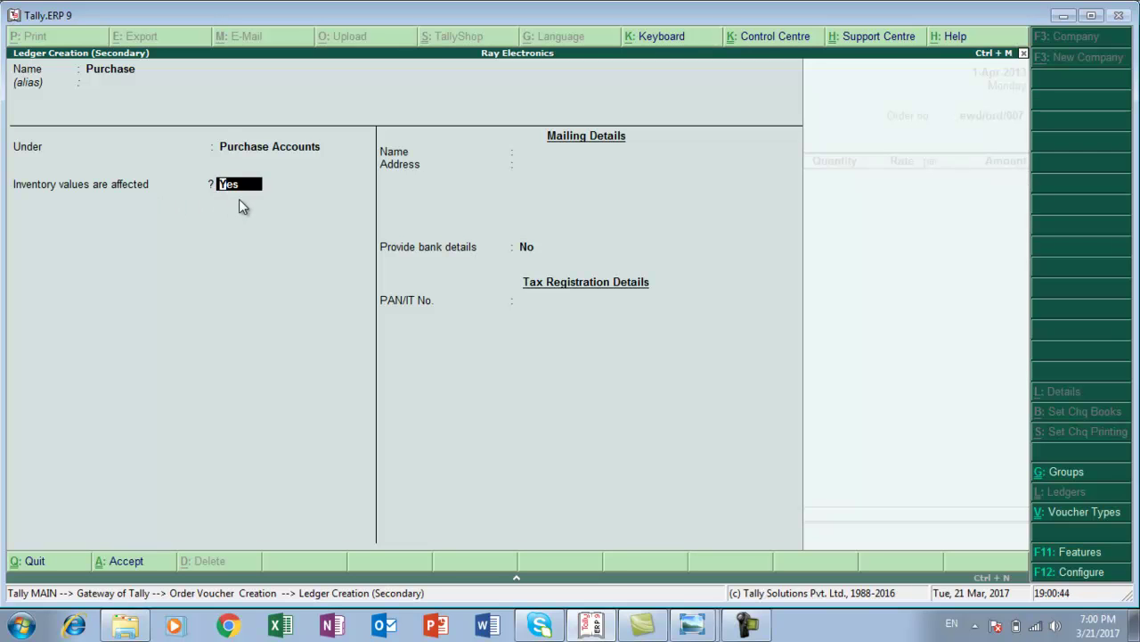
pyautogui.press('Return')
pyautogui.press('Return')
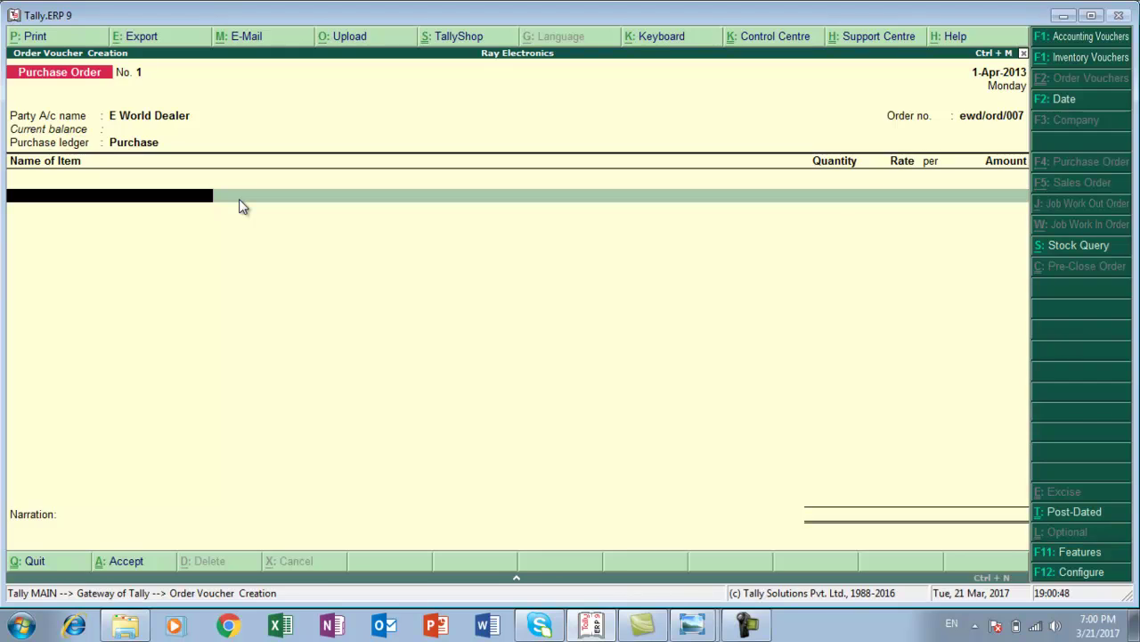
# Check the first model number in the assignment and start a new stock item named Ua22d50n for the order.
pyautogui.hotkey('alt', 'Tab')
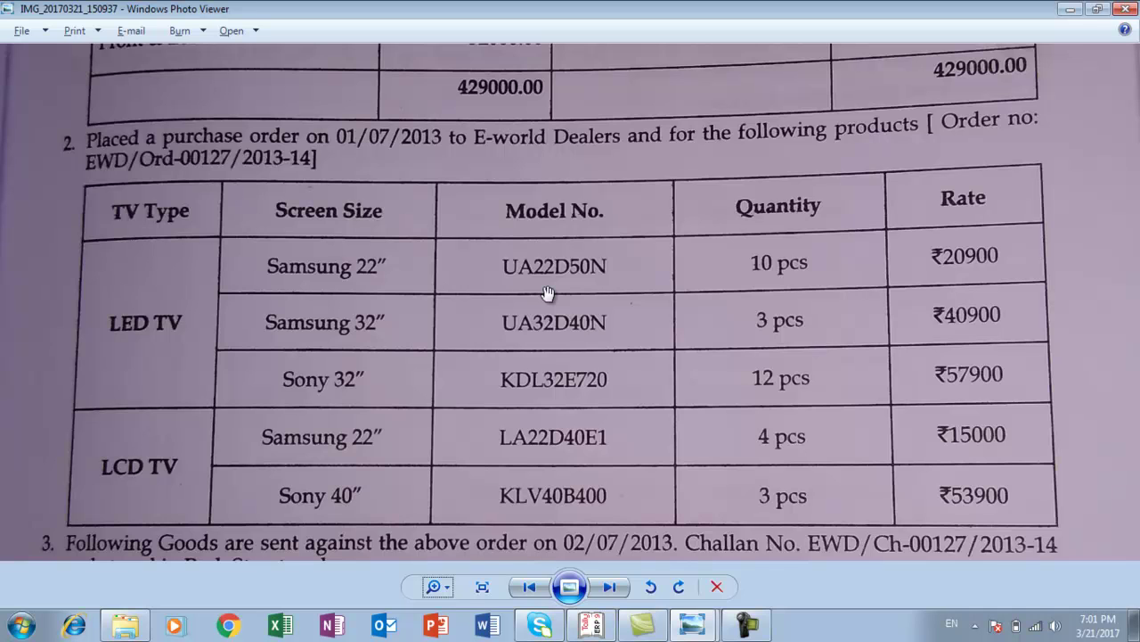
pyautogui.hotkey('alt', 'Tab')
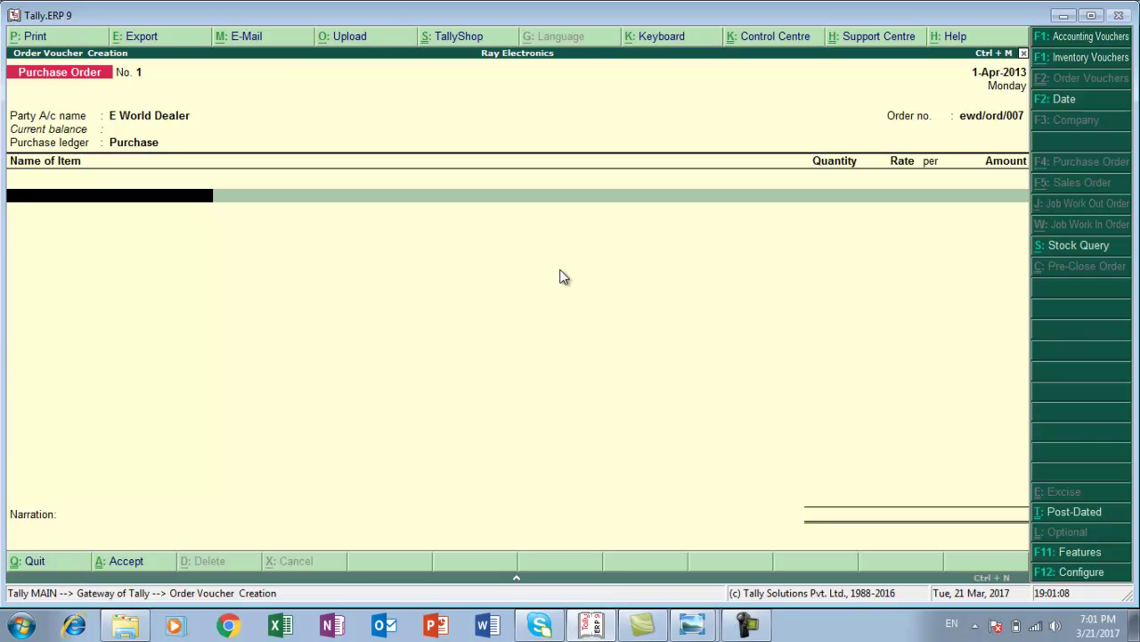
pyautogui.hotkey('alt', 'c')
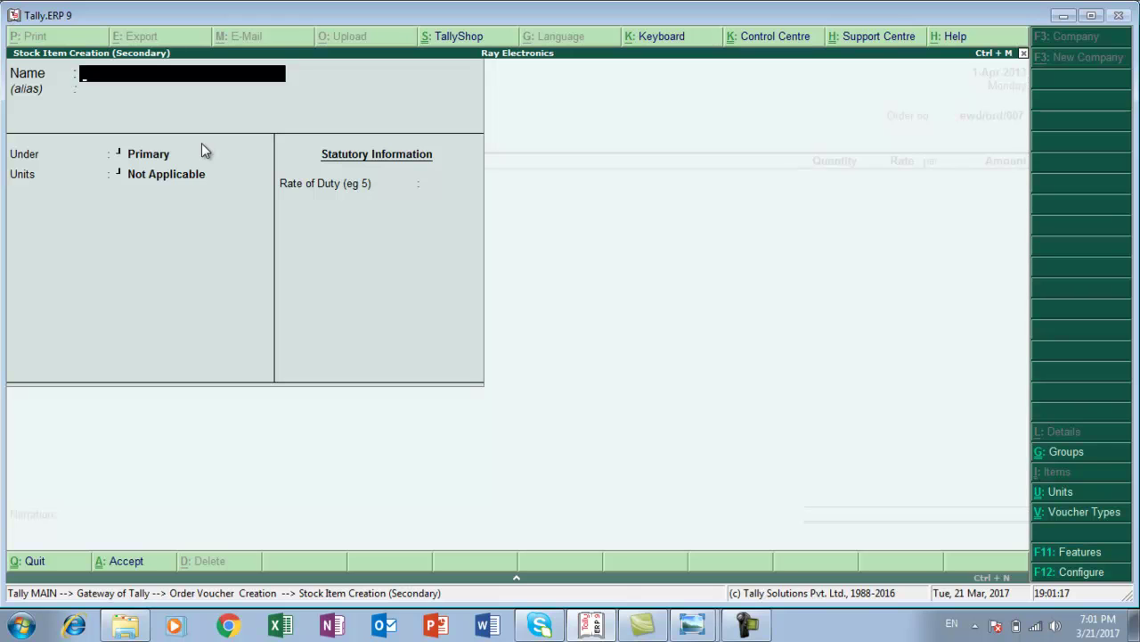
pyautogui.write('Ua22d50n')
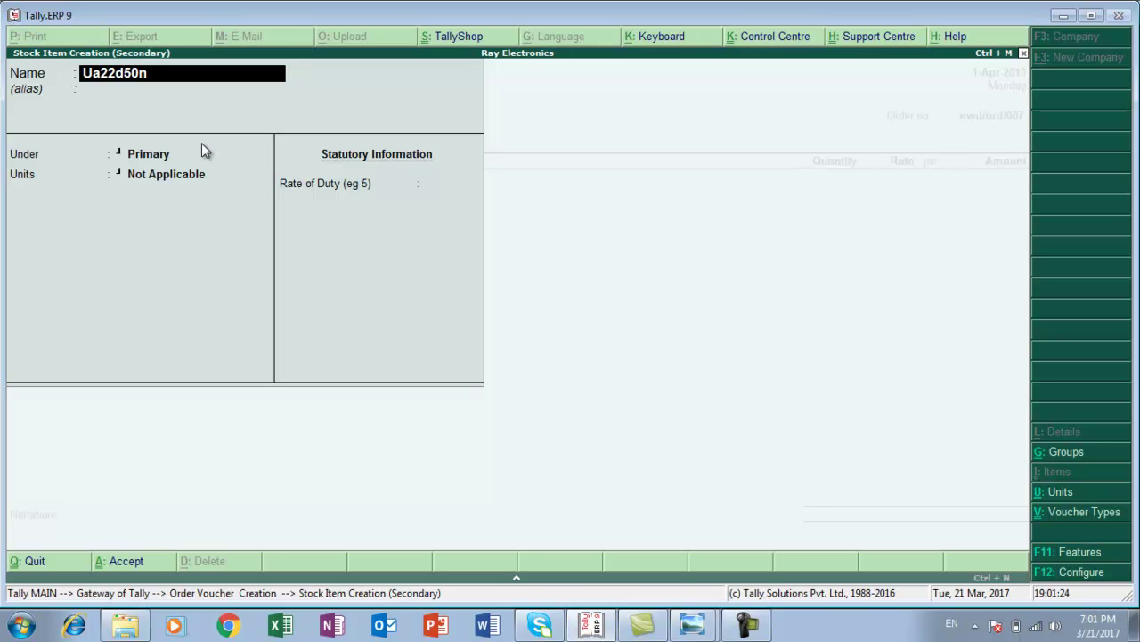
pyautogui.press('Return')
pyautogui.press('Return')
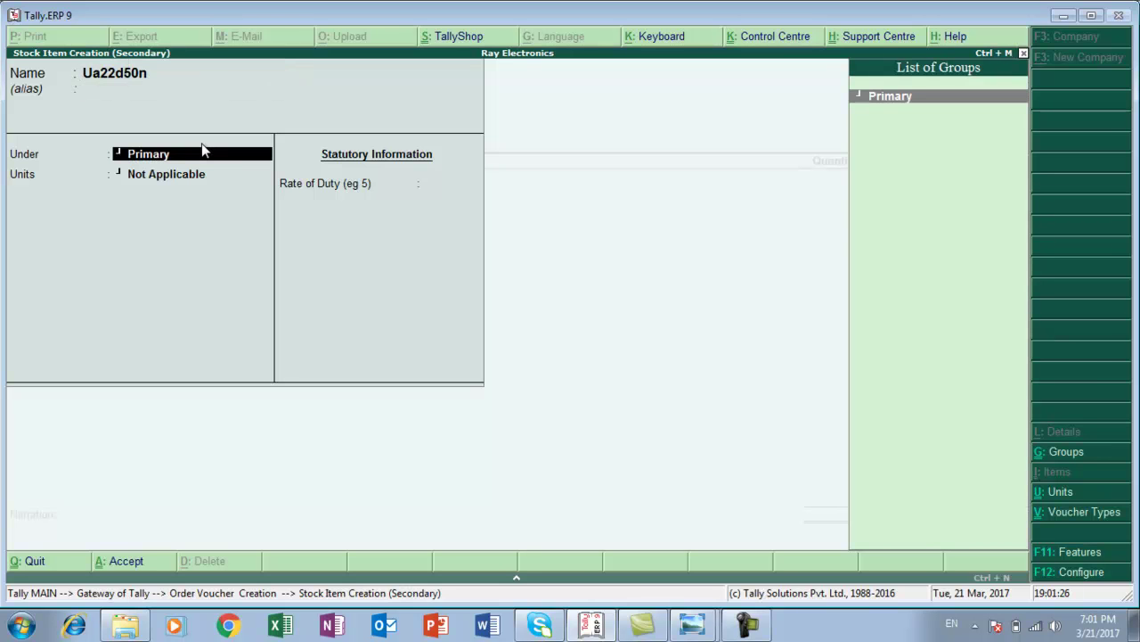
# Check the first item's TV type and screen size in the assignment image and start a new stock group named Samsung 22' Led.
pyautogui.hotkey('alt', 'Tab')
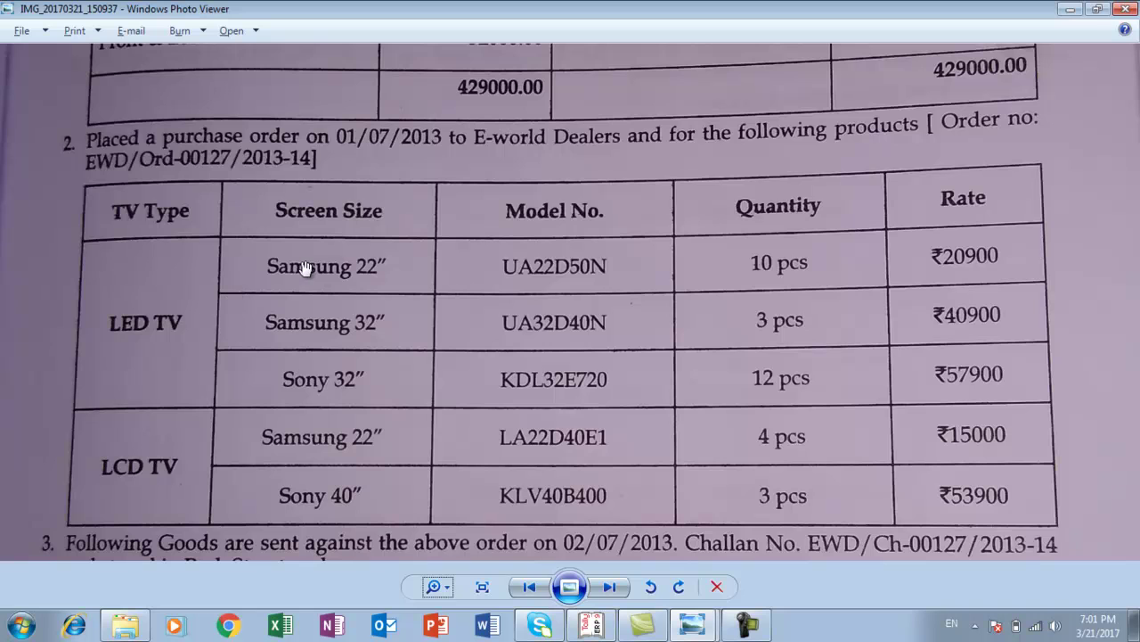
pyautogui.hotkey('alt', 'Tab')
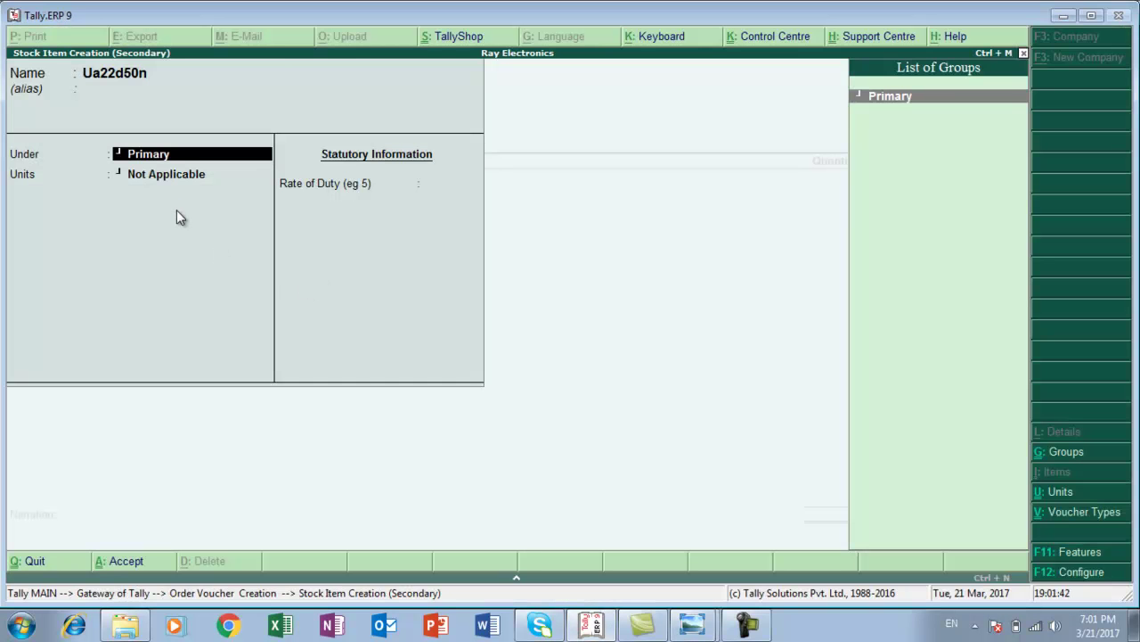
pyautogui.hotkey('alt', 'c')
pyautogui.write("Samsung 22' Led")
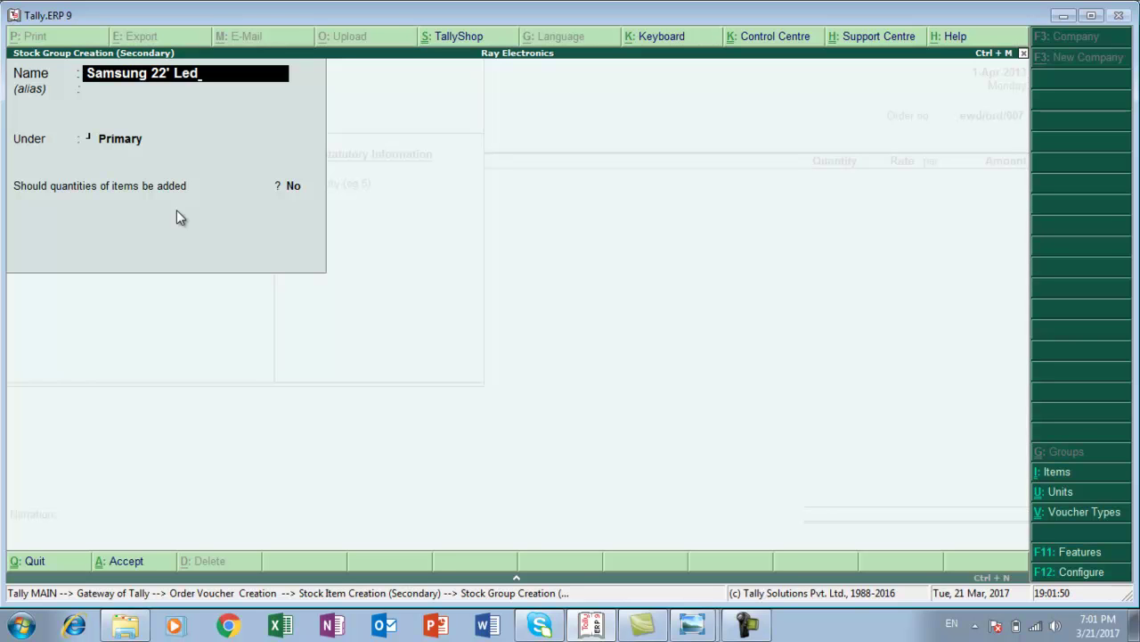
pyautogui.press('Return')
pyautogui.press('Return')
# Create a parent stock group named Led Tv under Primary with item quantities added, and save the Samsung 22' Led group under it.
pyautogui.hotkey('alt', 'Tab')
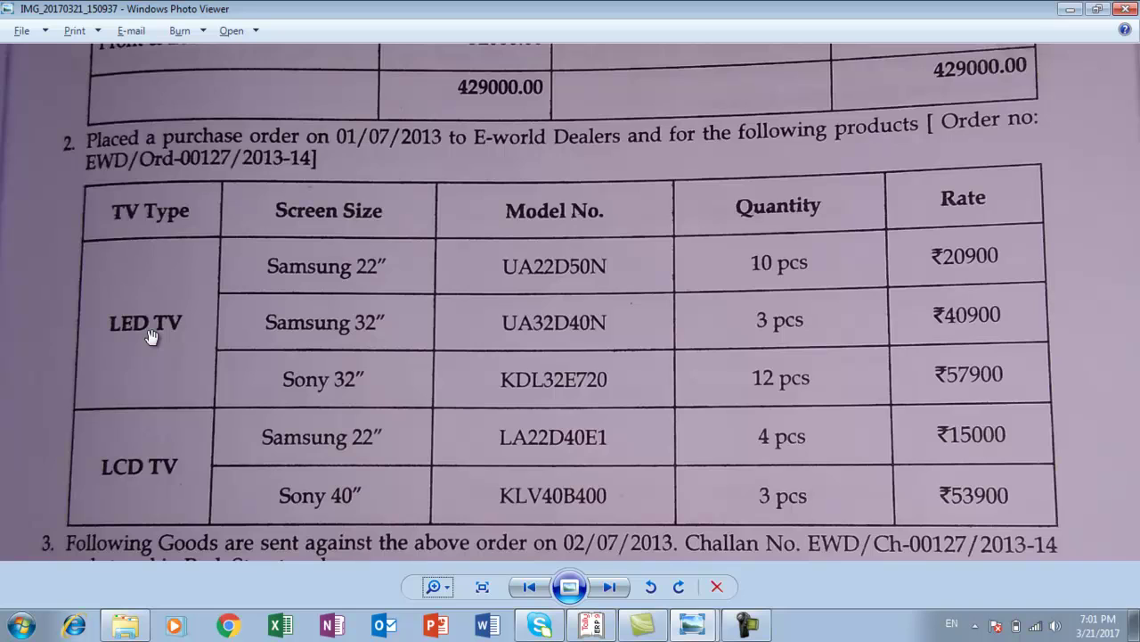
pyautogui.hotkey('alt', 'Tab')
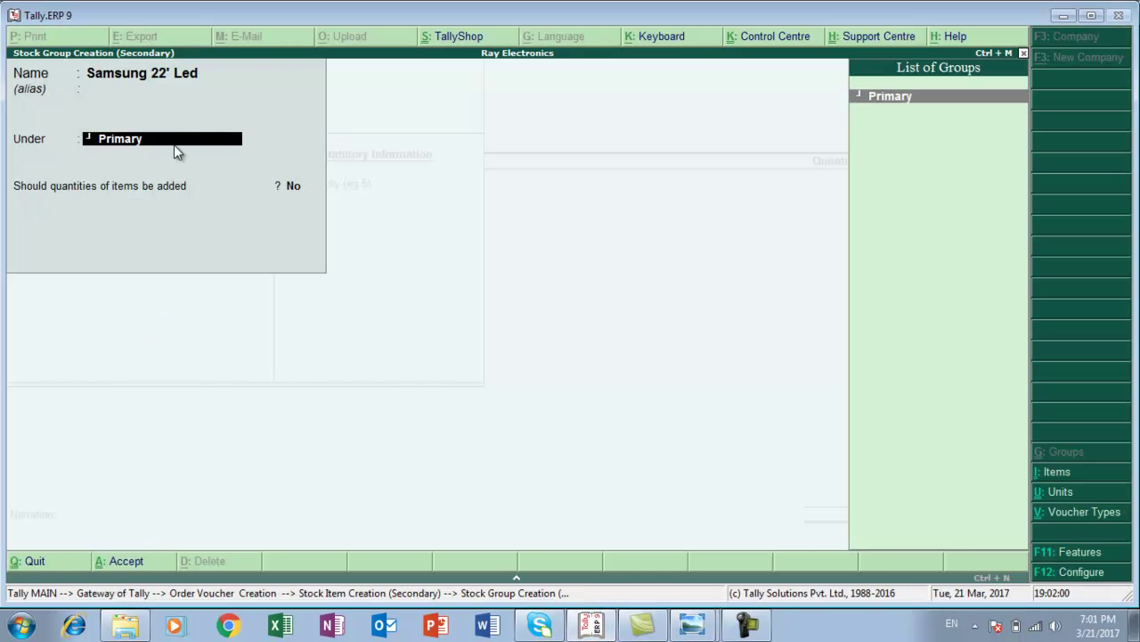
pyautogui.press('BackSpace')
pyautogui.write('Led Tv')
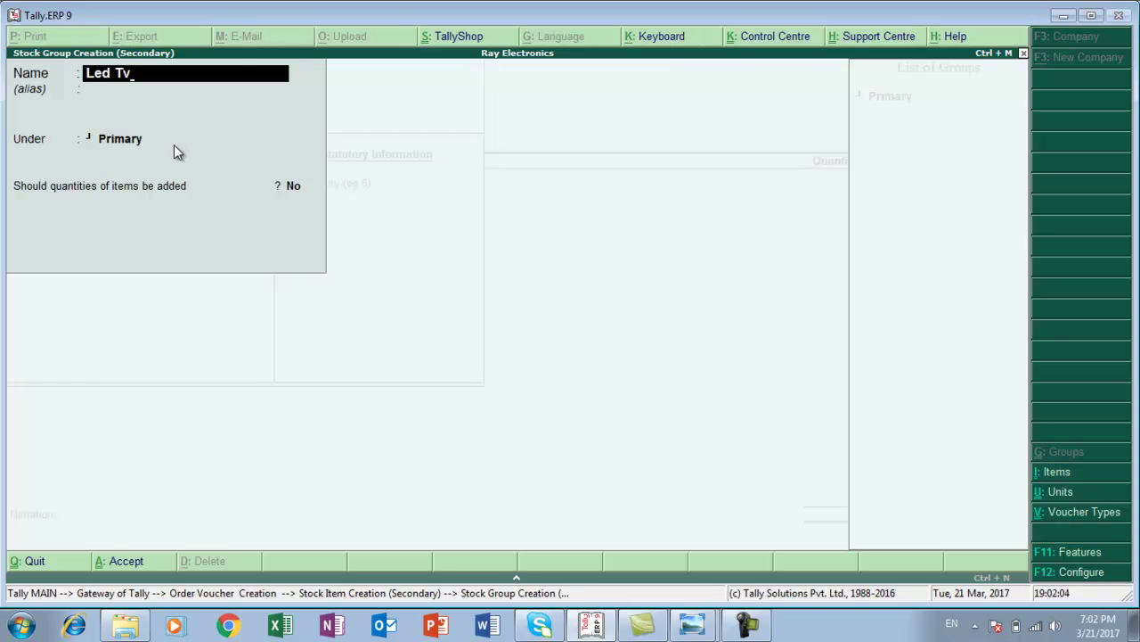
pyautogui.press('Return')
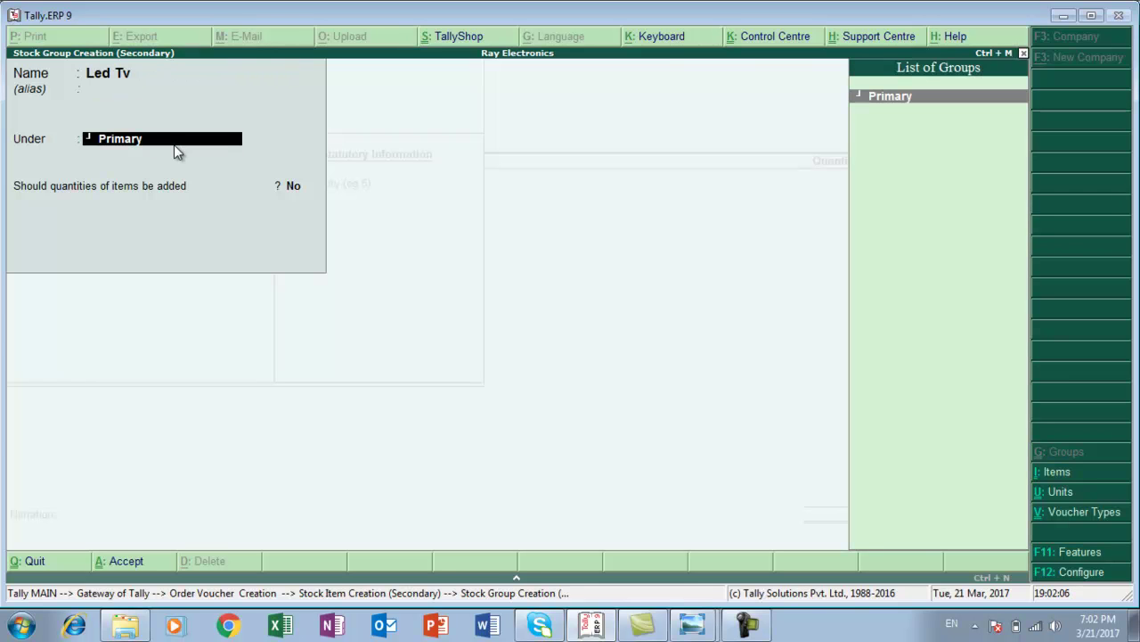
pyautogui.press('Return')
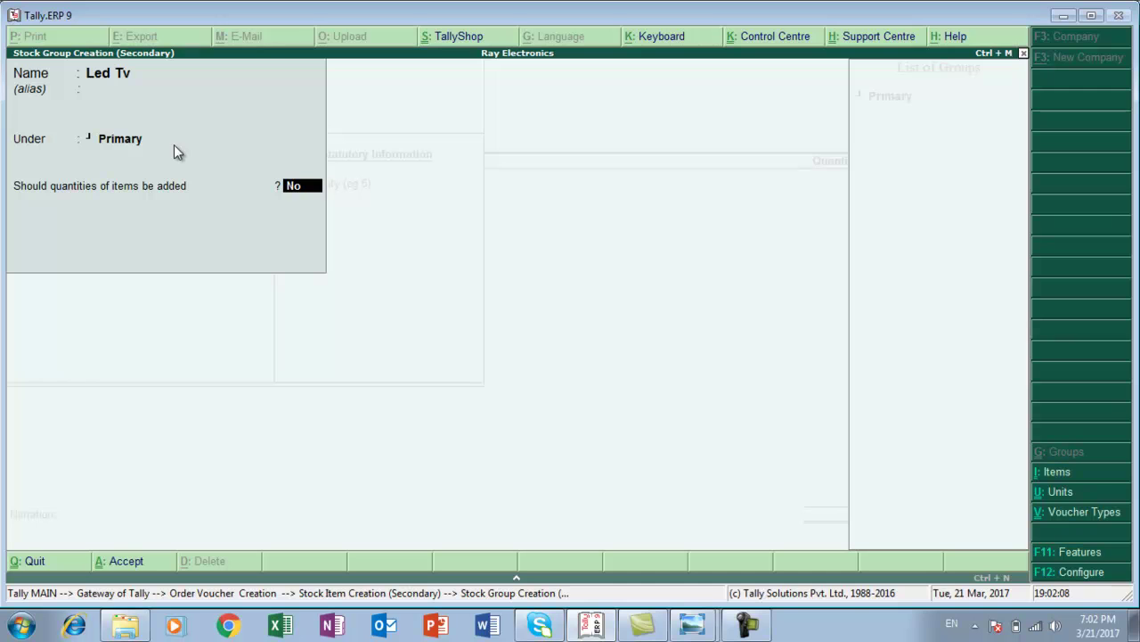
pyautogui.press('y')
pyautogui.press('Return')
pyautogui.press('Return')
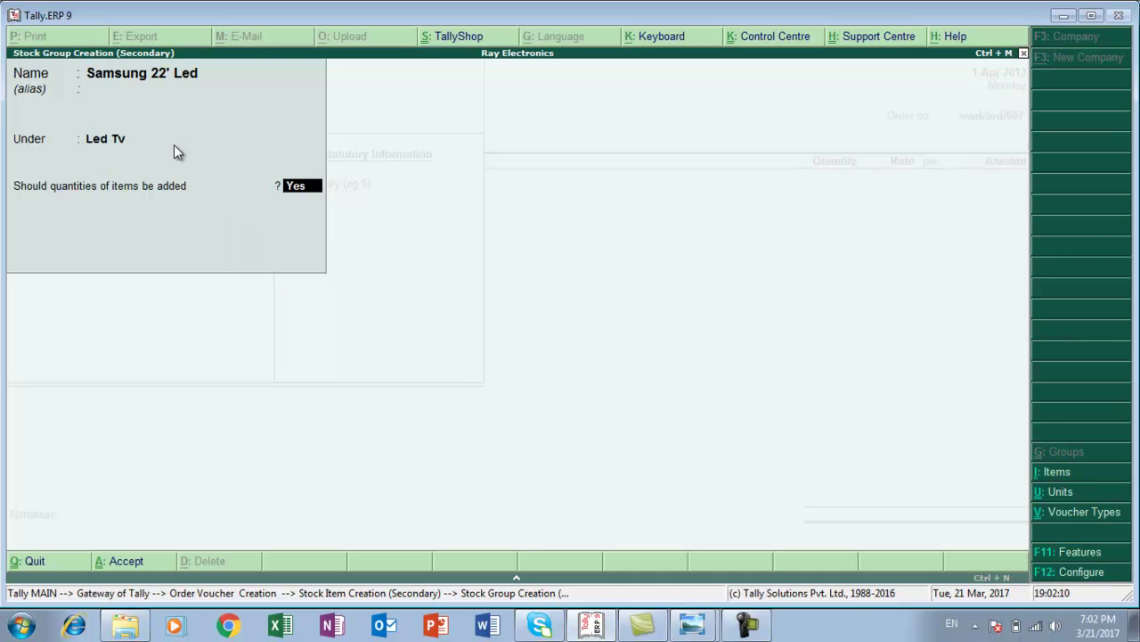
pyautogui.press('Return')
pyautogui.press('Return')
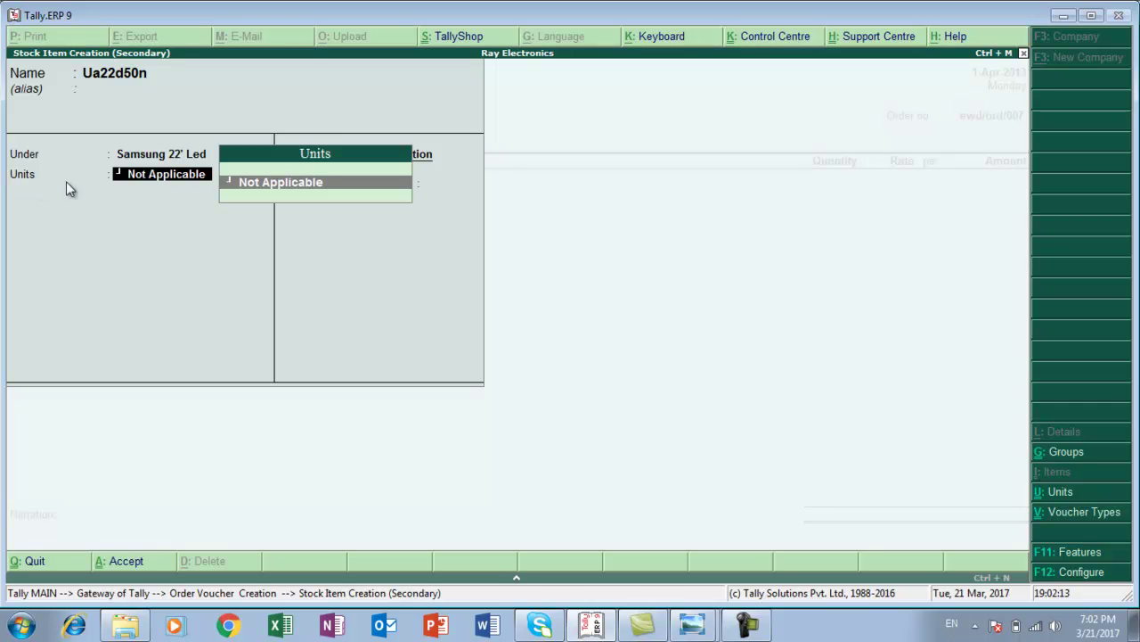
# Create a simple unit with the symbol pcs and save the Ua22d50n stock item with that unit.
pyautogui.hotkey('alt', 'c')
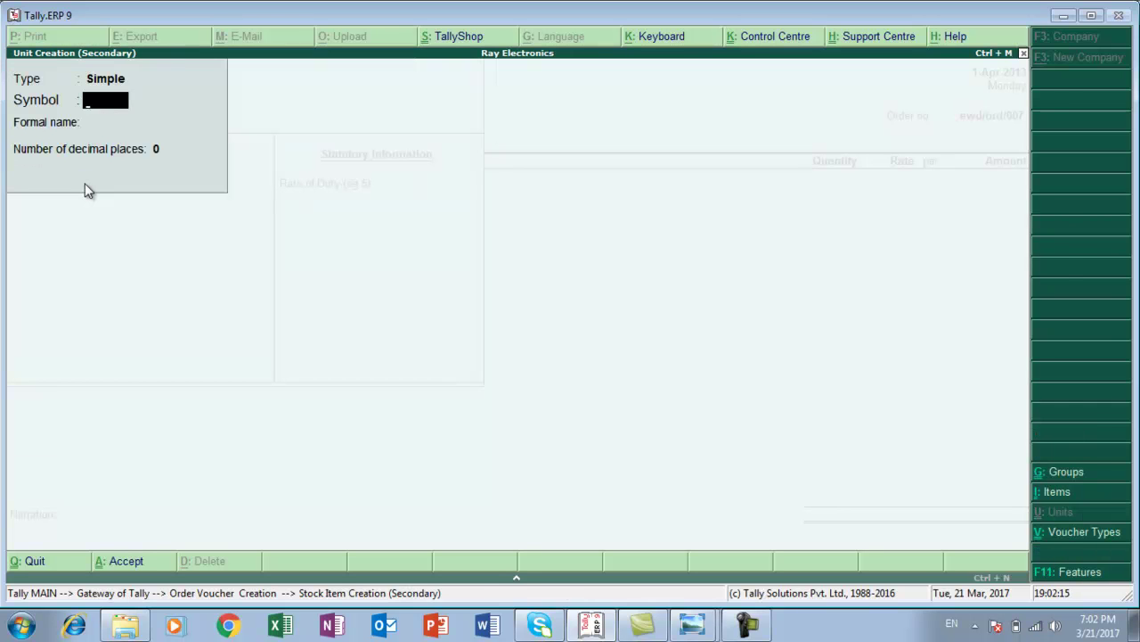
pyautogui.write('pcs')
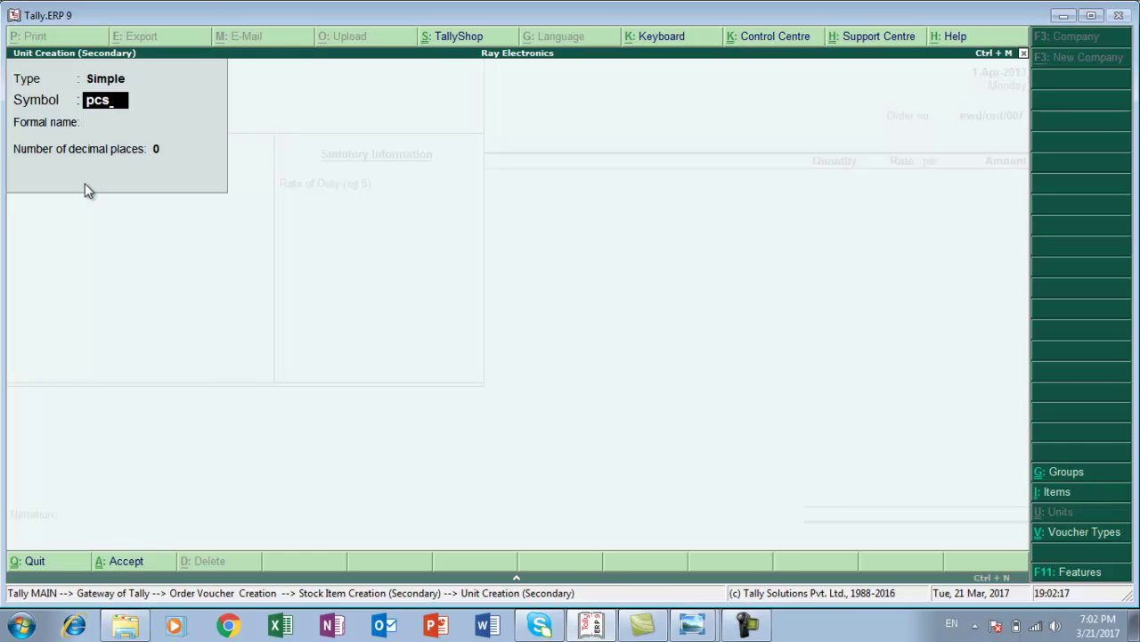
pyautogui.press('Return')
pyautogui.press('Return')
pyautogui.press('Return')
pyautogui.press('y')
pyautogui.press('Return')
pyautogui.press('y')
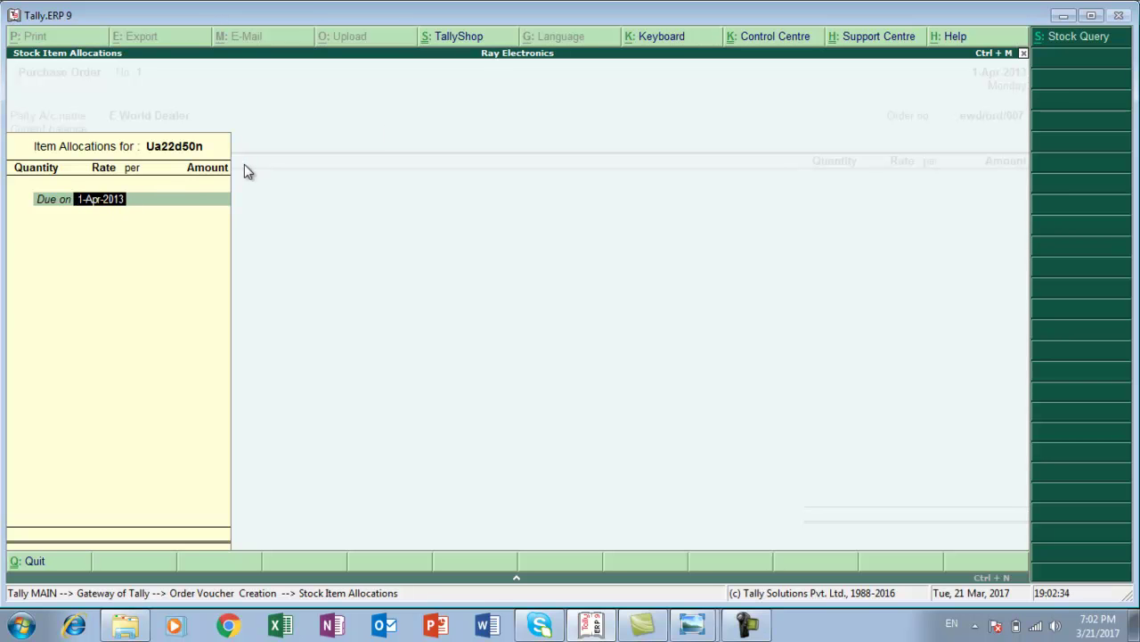
# Allocate 10 pcs of Ua22d50n at a rate of 20900, due on 1-Apr-2013, following the assignment, and complete the order line.
pyautogui.press('Return')
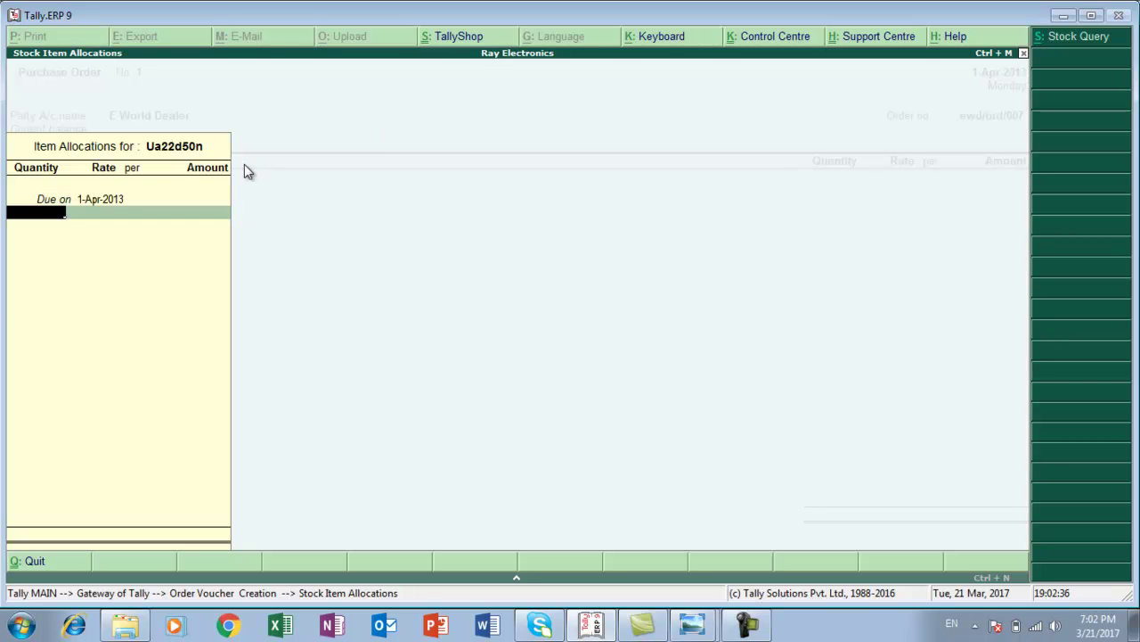
pyautogui.hotkey('alt', 'Tab')
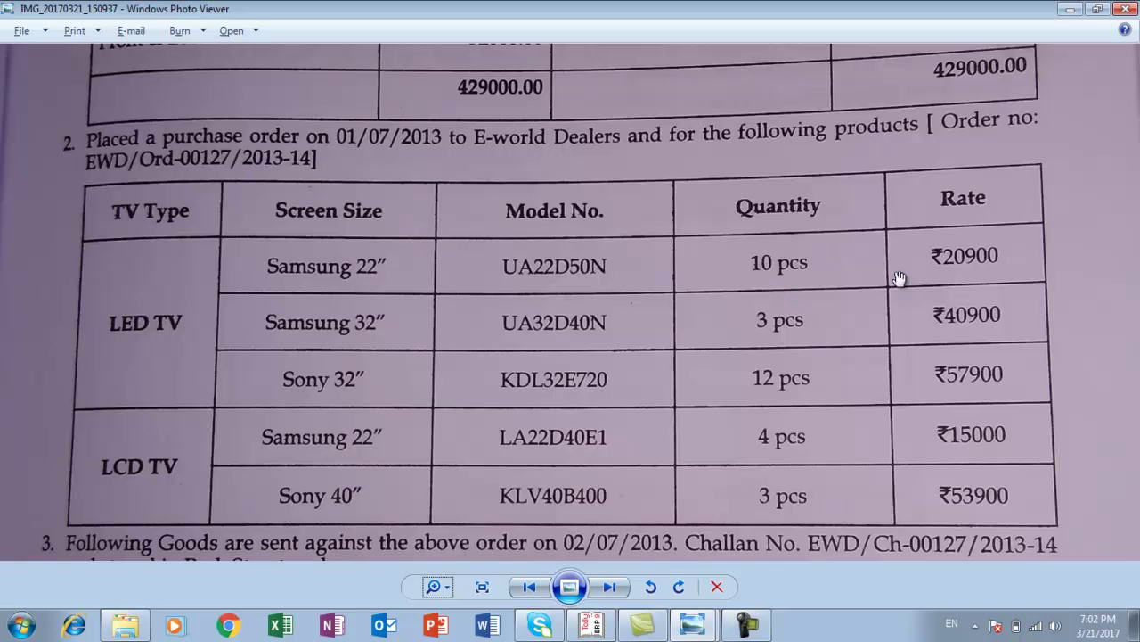
pyautogui.hotkey('alt', 'Tab')
pyautogui.write('10')
pyautogui.press('Return')
pyautogui.write('20900')
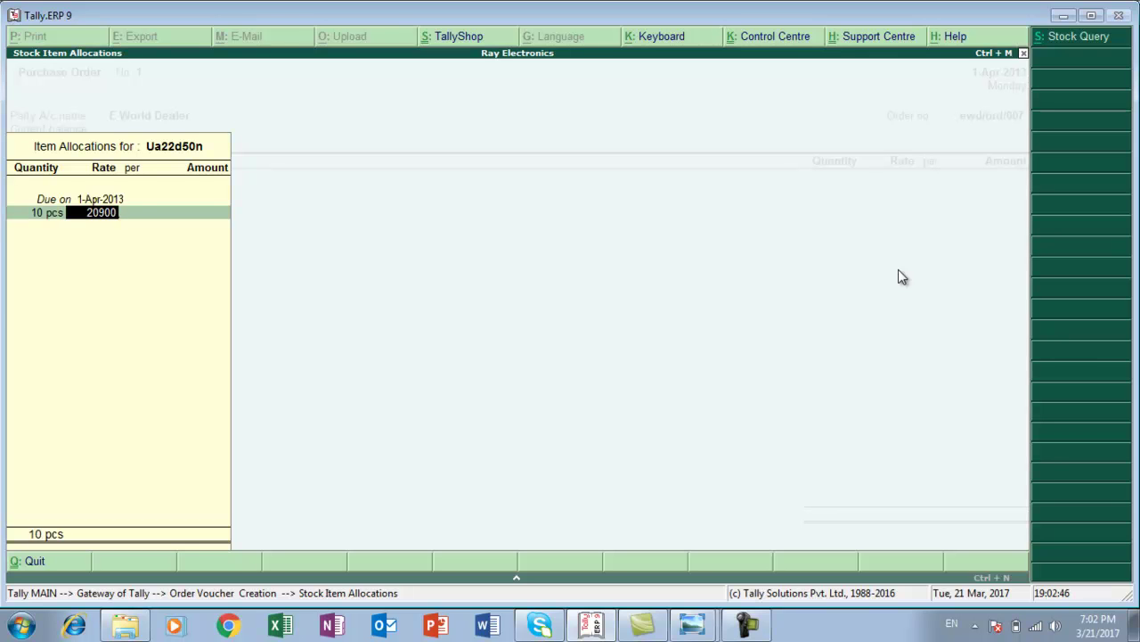
pyautogui.press('Return')
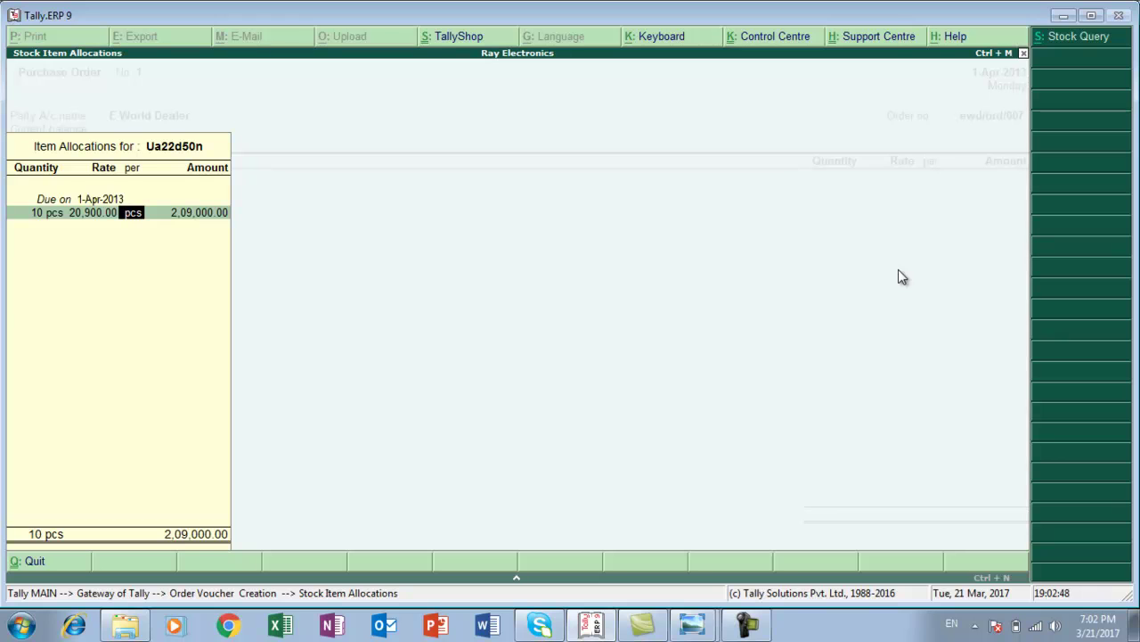
pyautogui.press('Return')
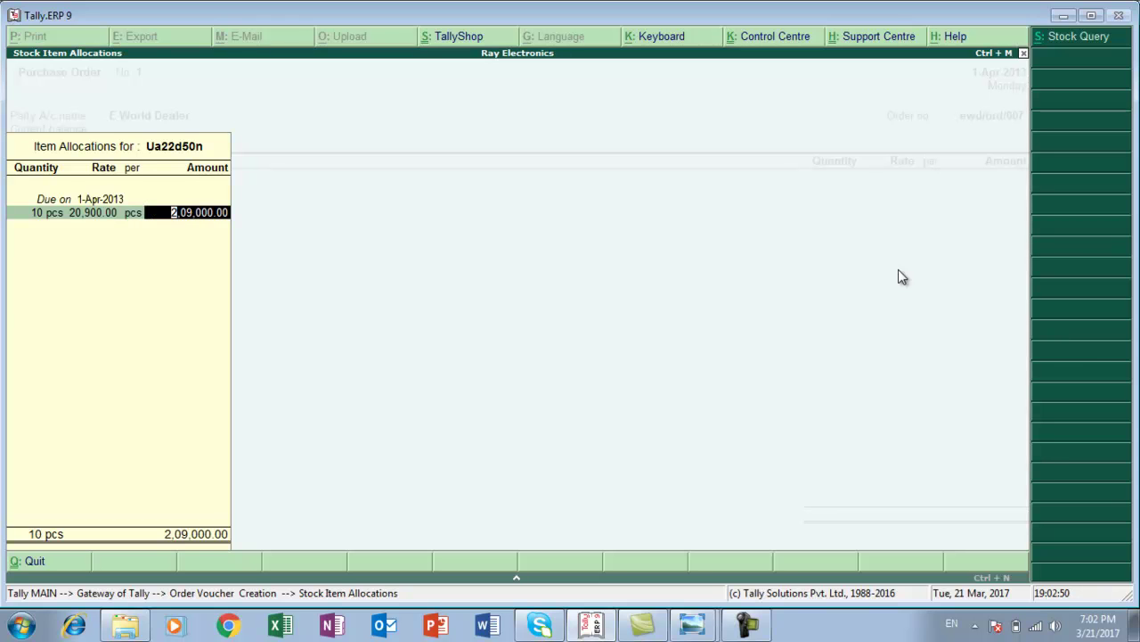
pyautogui.press('Return')
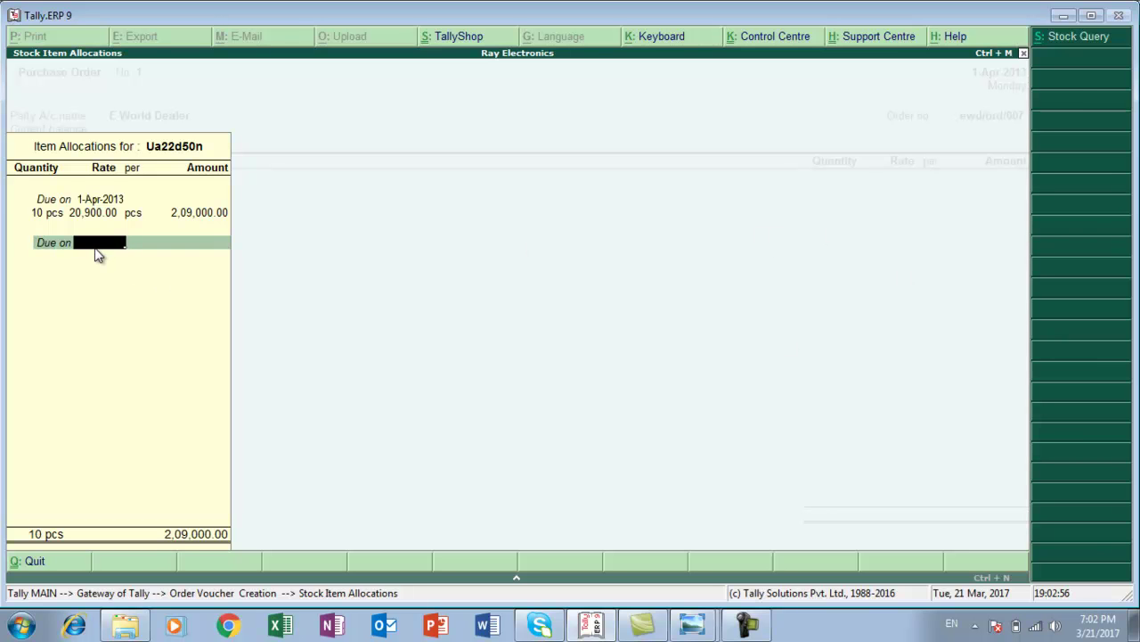
pyautogui.press('Return')
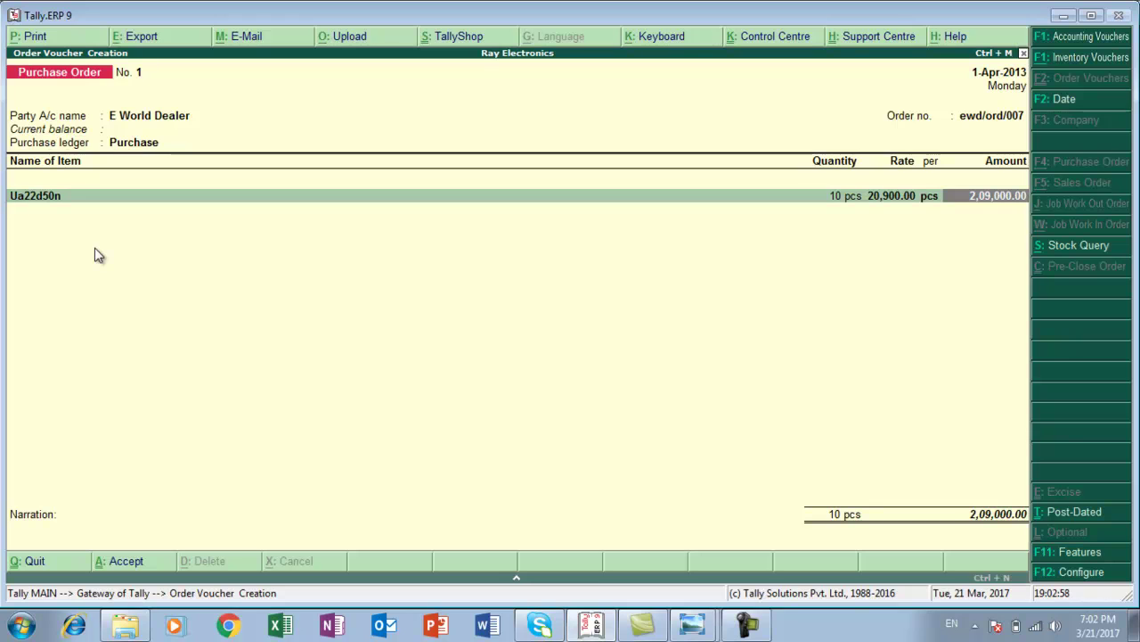
pyautogui.press('Return')
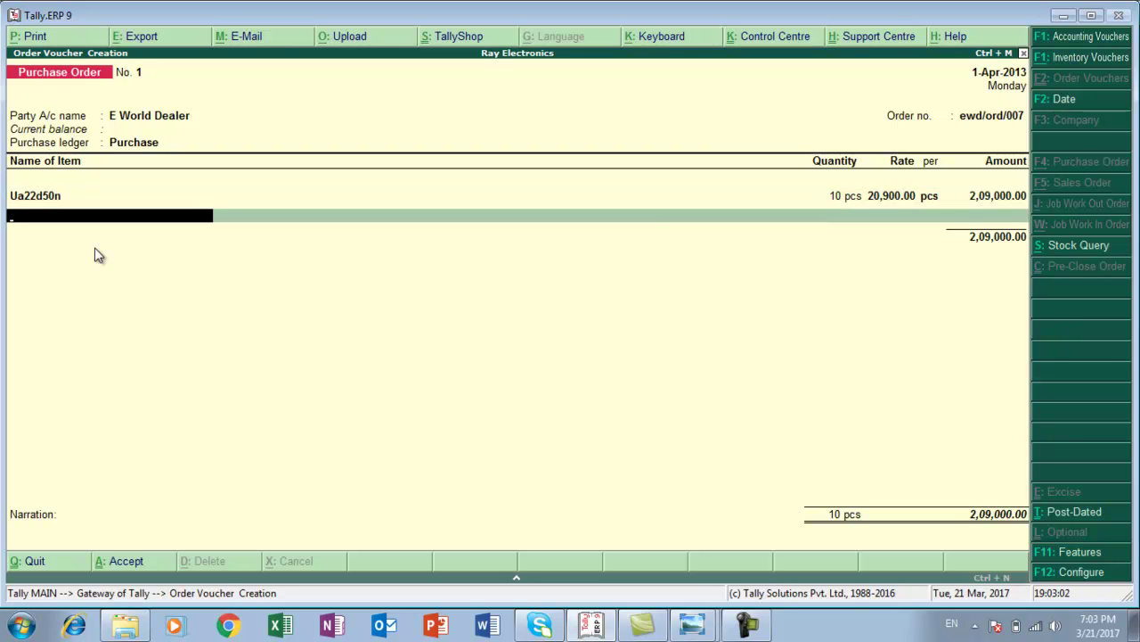
# Look up the second model number in the assignment and start a new stock item named Ua32d40n.
pyautogui.hotkey('alt', 'c')
pyautogui.hotkey('alt', 'Tab')
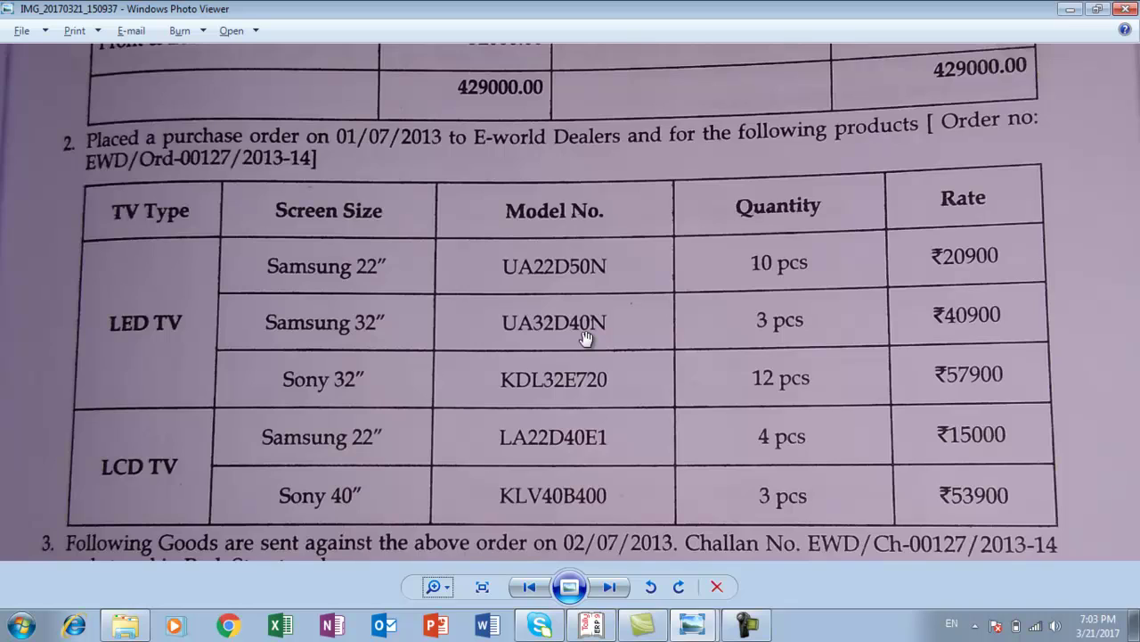
pyautogui.hotkey('alt', 'Tab')
pyautogui.write('A')
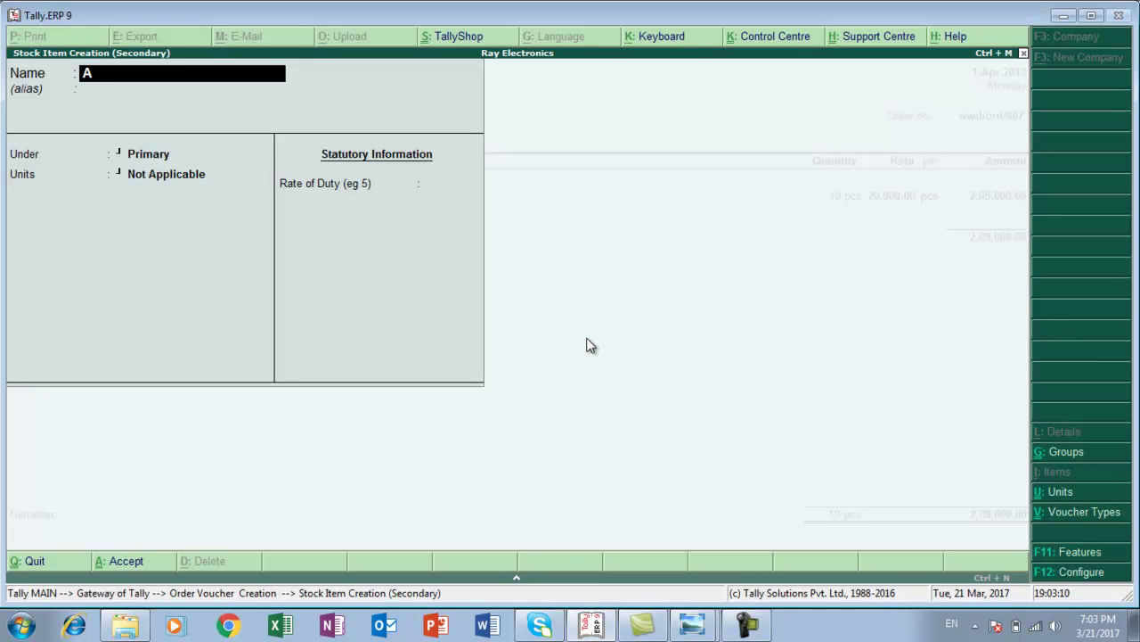
pyautogui.press('BackSpace')
pyautogui.write('Ua32d40n')
pyautogui.press('Return')
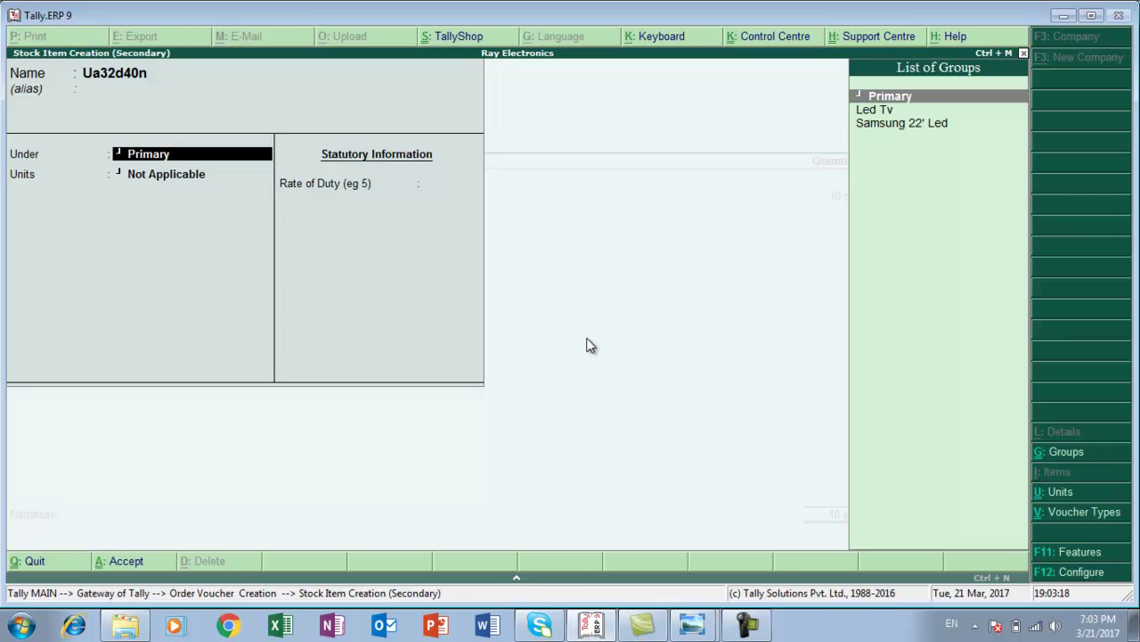
# Check the screen size in the assignment and create a stock group named Samsung 32" Led under Led Tv with item quantities added.
pyautogui.hotkey('alt', 'Tab')
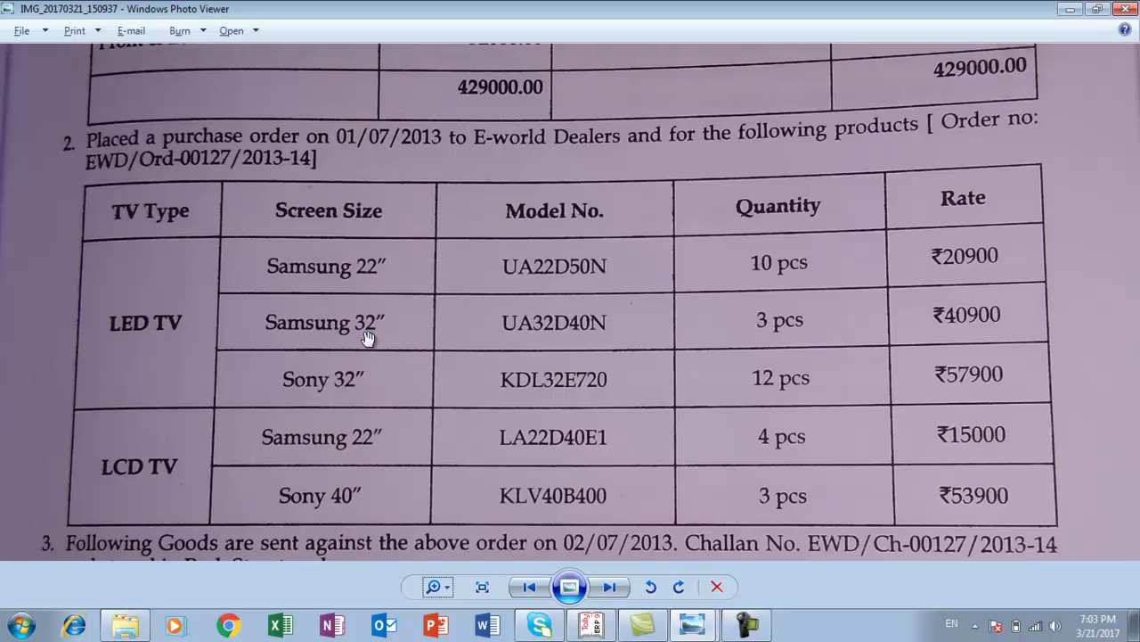
pyautogui.hotkey('alt', 'Tab')
pyautogui.hotkey('alt', 'c')
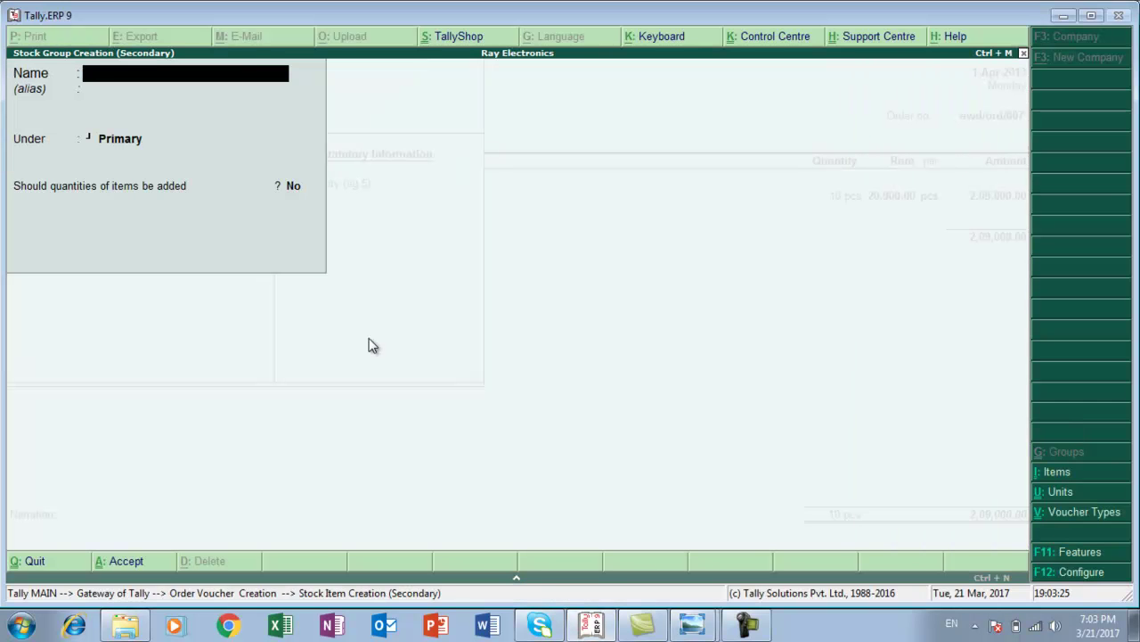
pyautogui.write('Samsun')
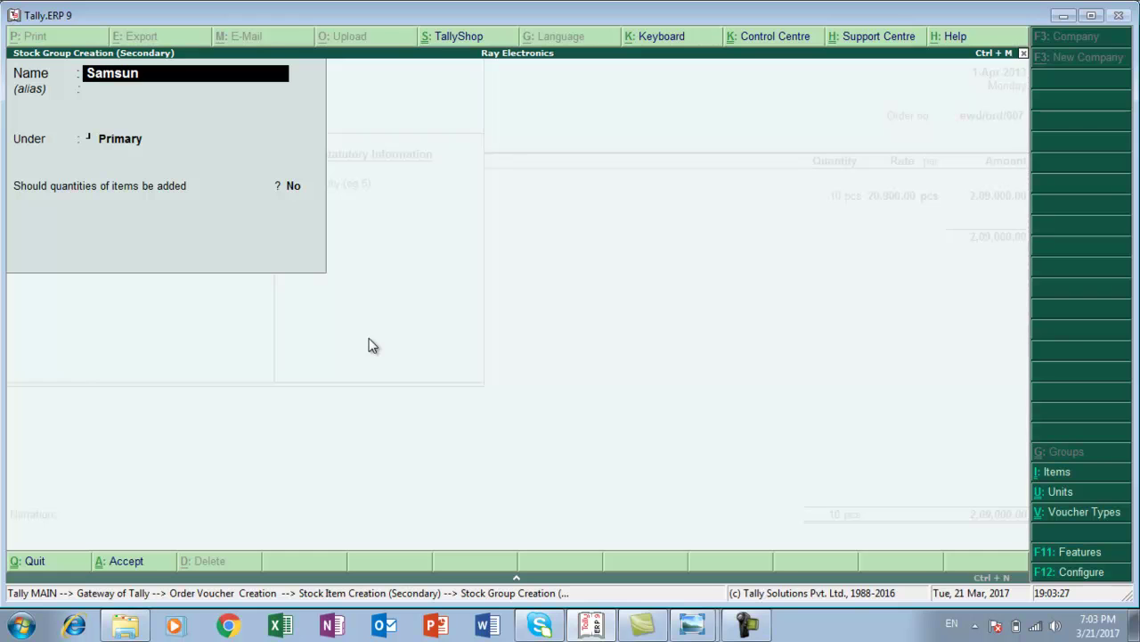
pyautogui.write('g 32" Led')
pyautogui.press('Return')
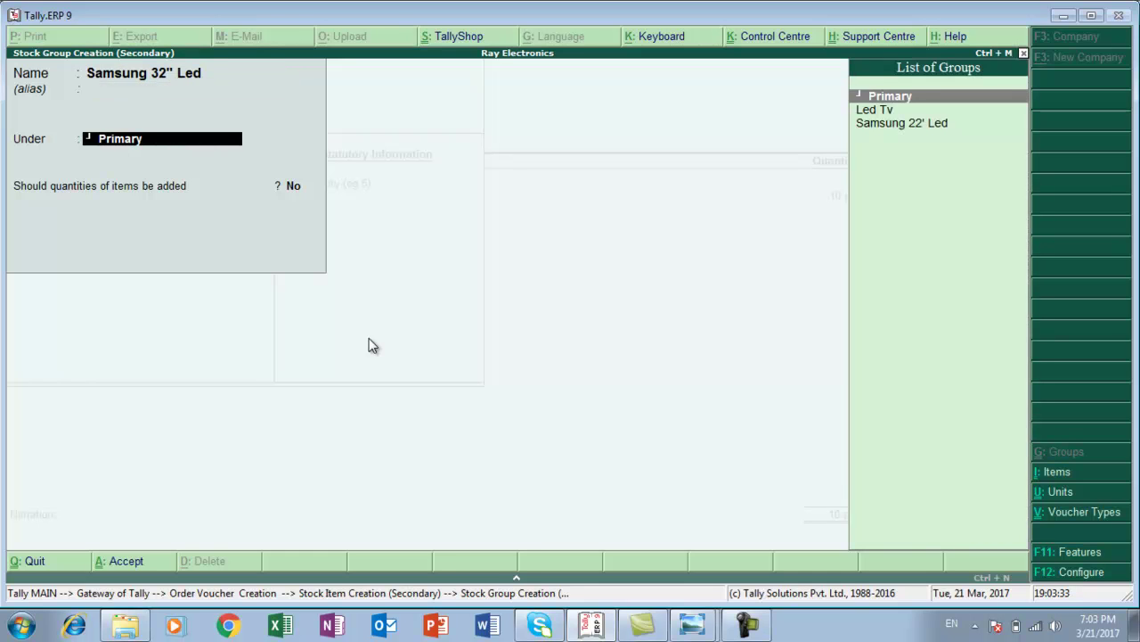
pyautogui.press('Down')
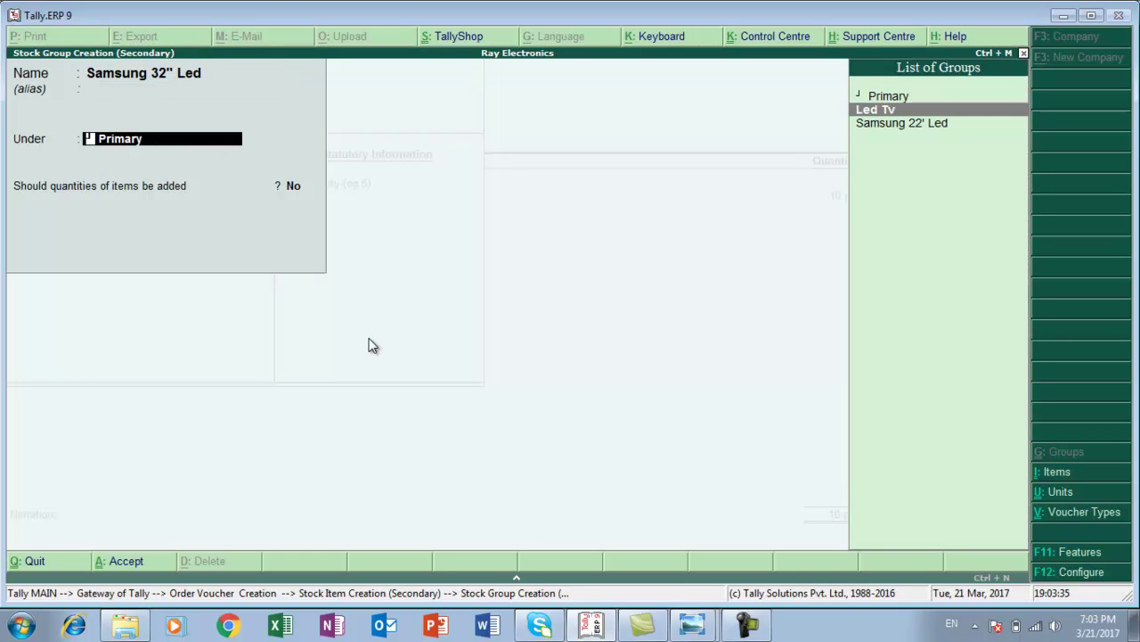
pyautogui.press('Return')
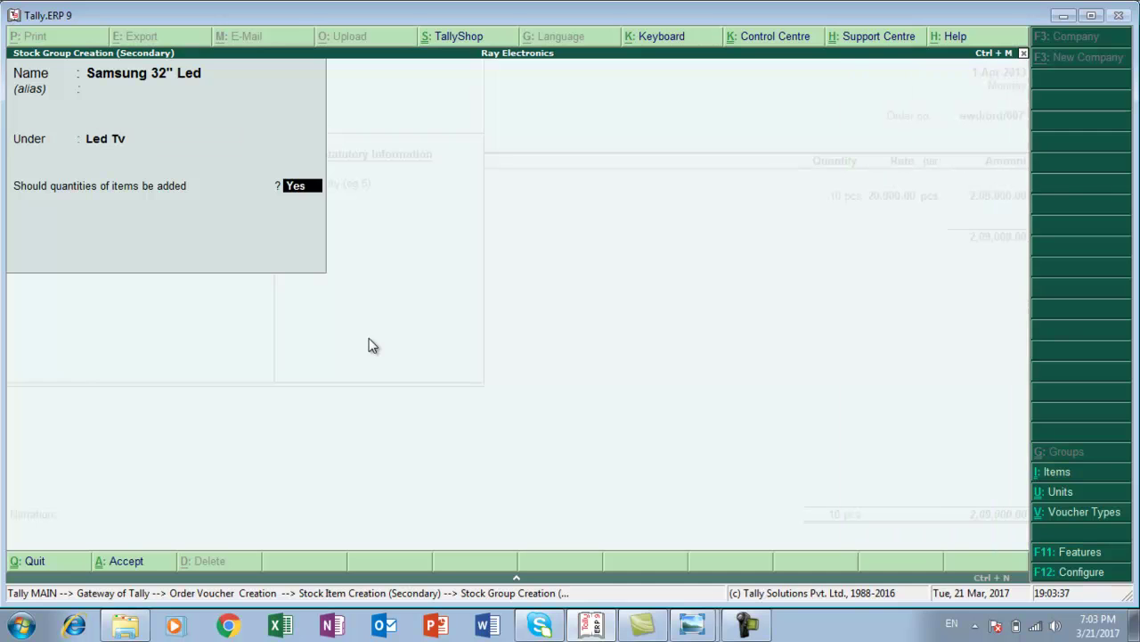
pyautogui.press('Return')
pyautogui.press('Return')
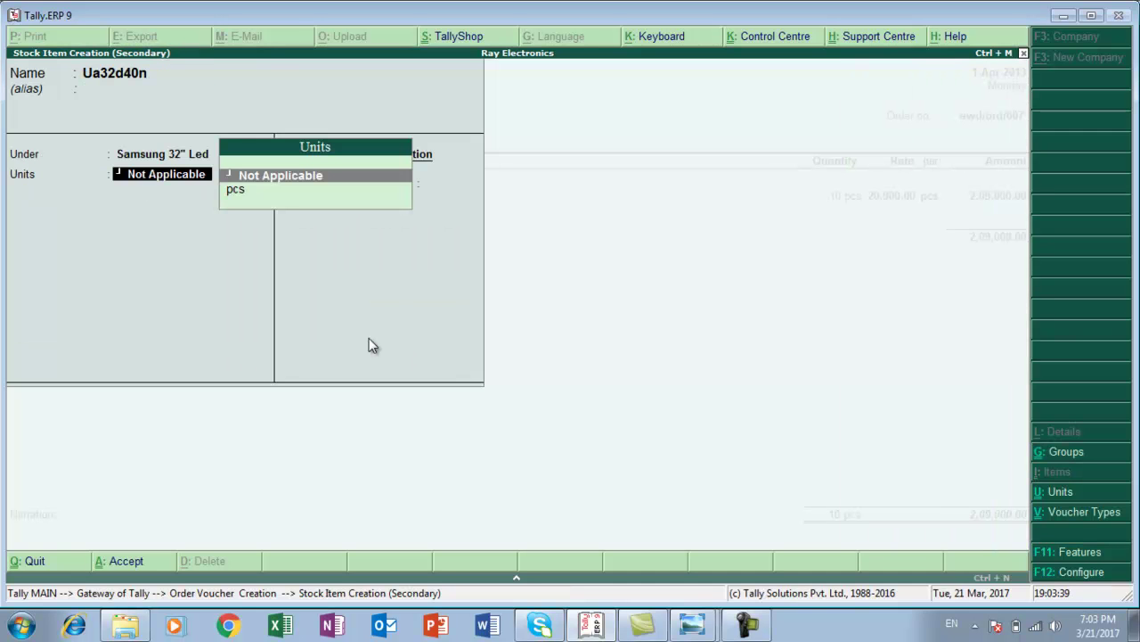
# Assign the pcs unit to the Ua32d40n stock item and save it with the default rate of duty.
pyautogui.press('Down')
pyautogui.press('Return')
pyautogui.press('Return')
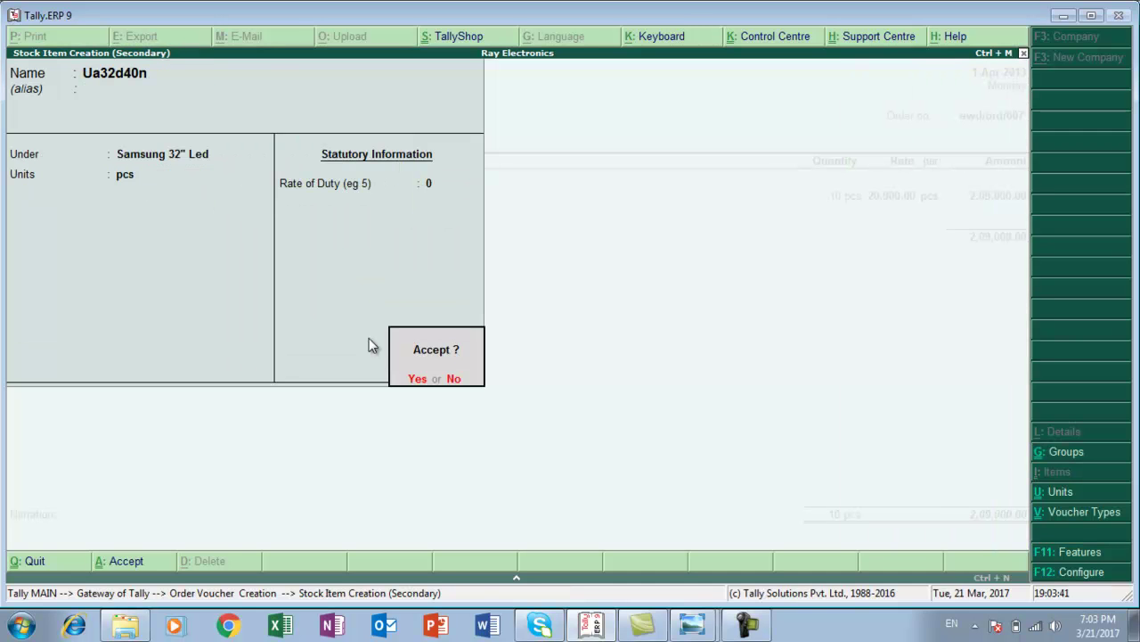
pyautogui.press('Return')
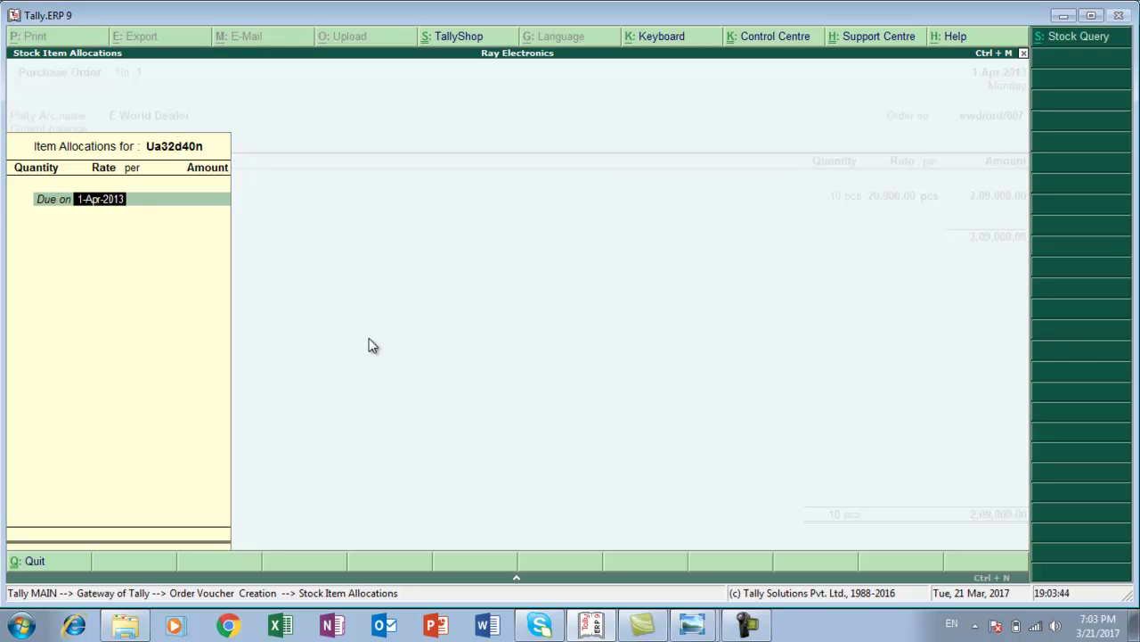
# Allocate 3 pcs of Ua32d40n at a rate of 40900, due on 1-Apr-2013, following the assignment, and complete the order line.
pyautogui.press('Return')
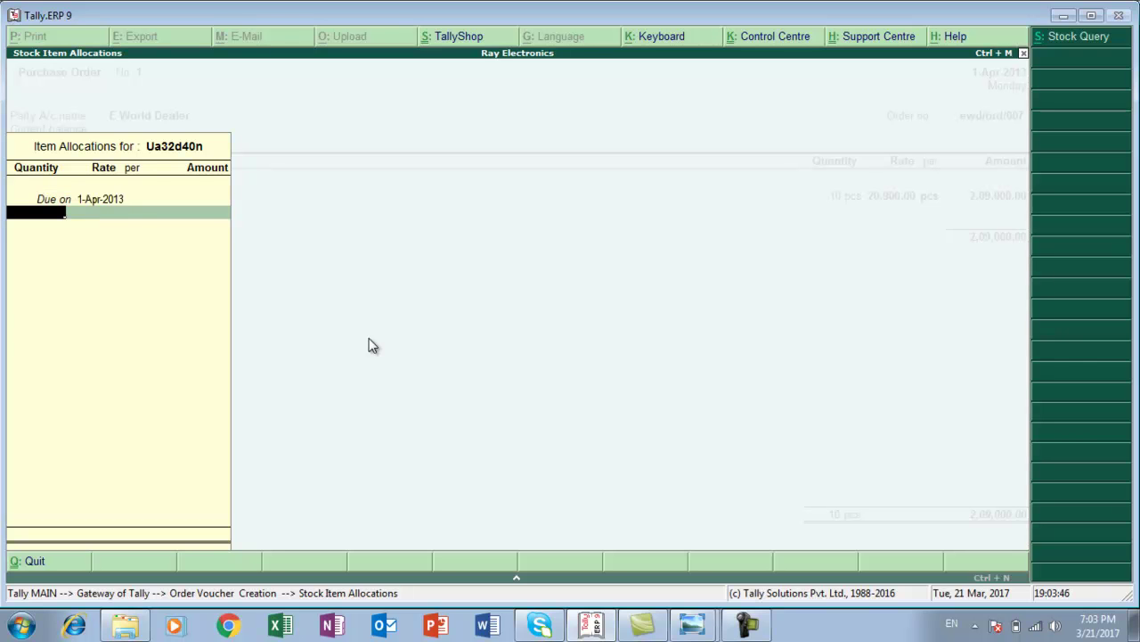
pyautogui.hotkey('alt', 'Tab')
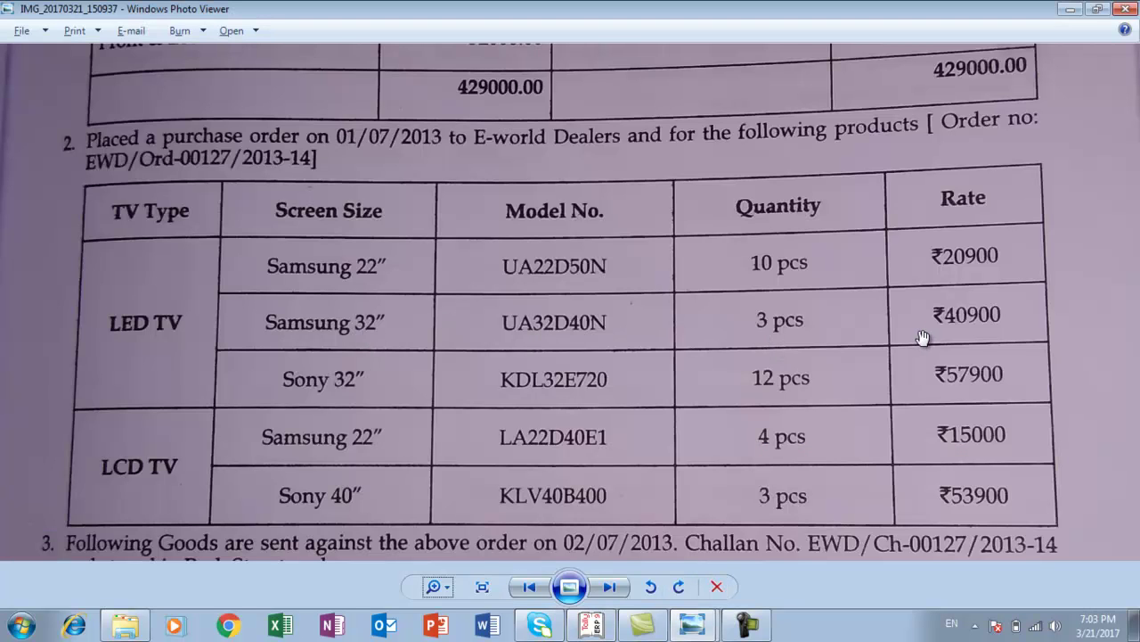
pyautogui.hotkey('alt', 'Tab')
pyautogui.write('3')
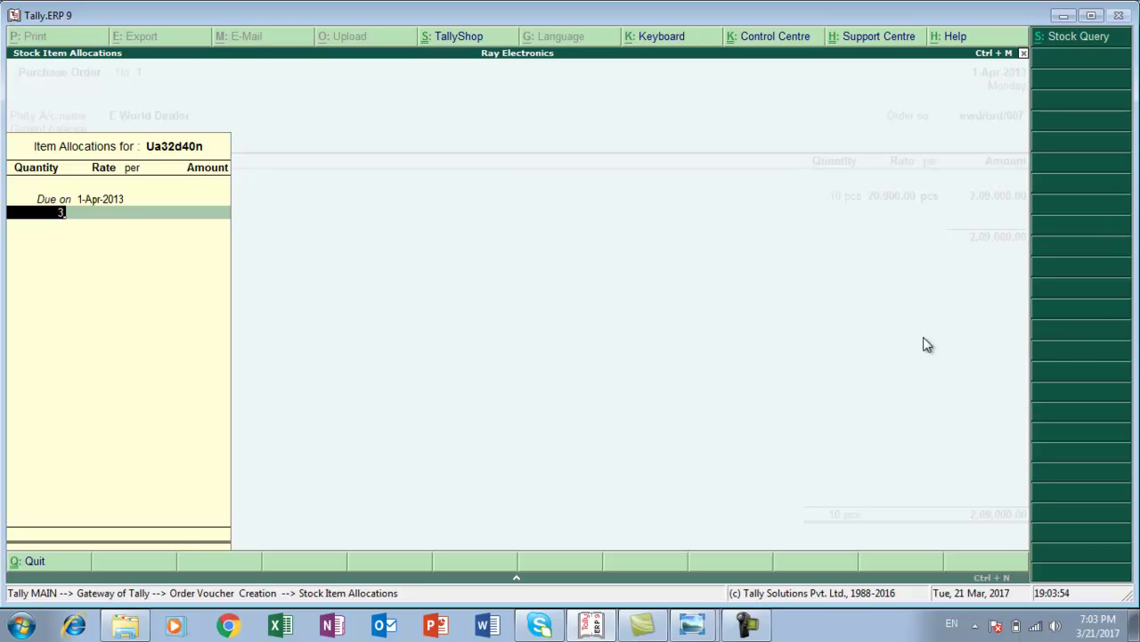
pyautogui.press('Return')
pyautogui.write('40900')
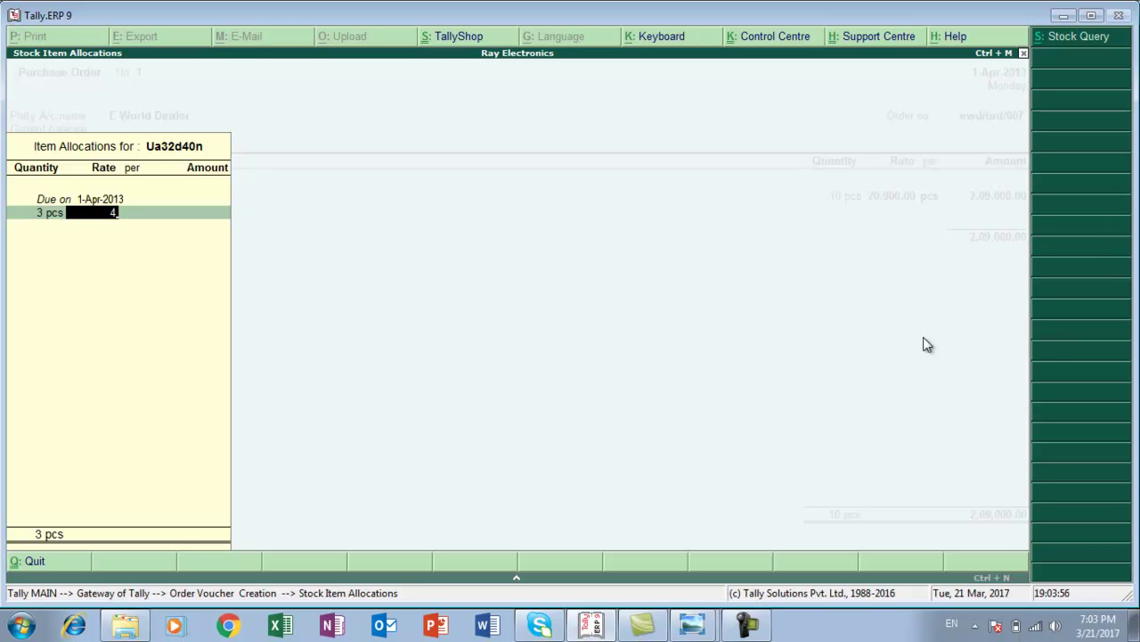
pyautogui.press('Return')
pyautogui.press('Return')
pyautogui.press('Return')
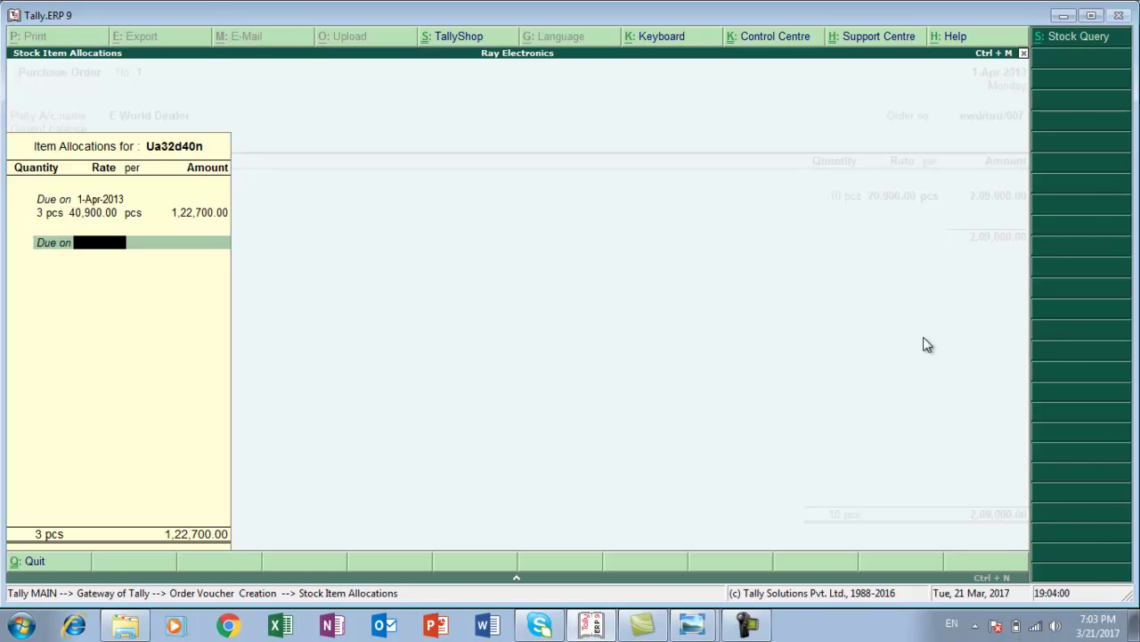
pyautogui.press('Return')
pyautogui.press('Return')
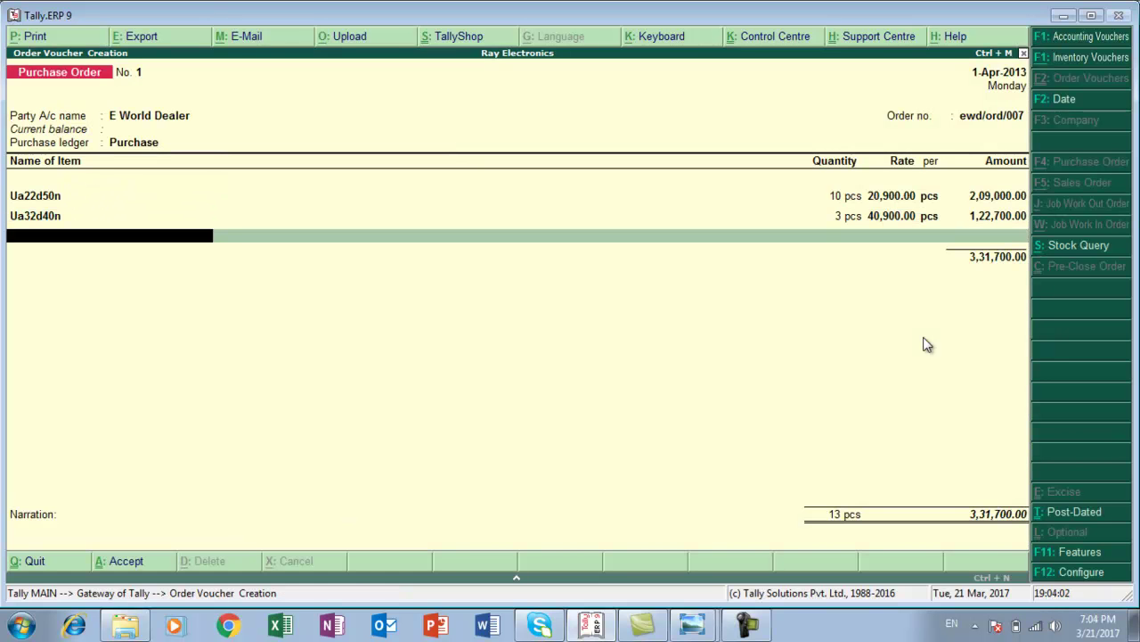
# Look up the third model number in the assignment and start a new stock item named Kdl32e720.
pyautogui.hotkey('alt', 'Tab')
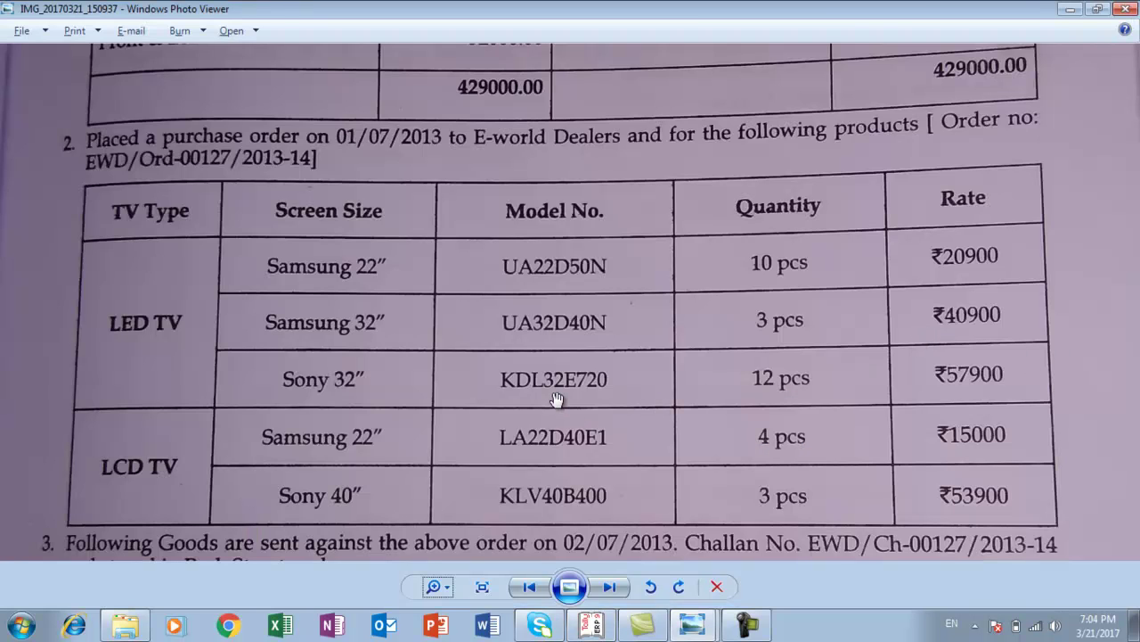
pyautogui.hotkey('alt', 'Tab')
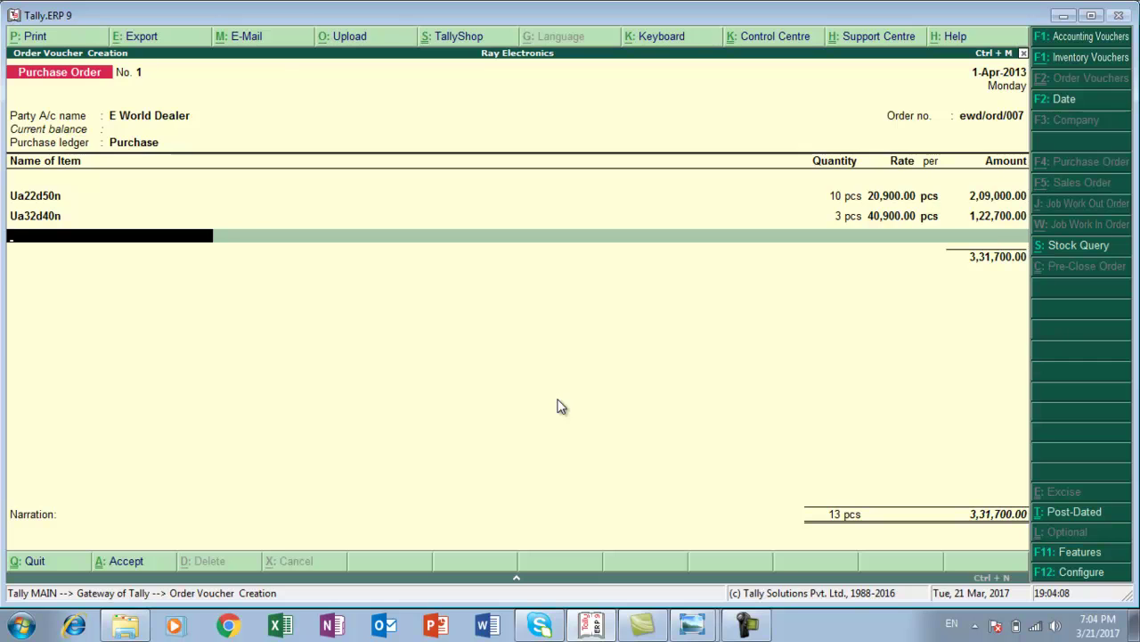
pyautogui.hotkey('alt', 'c')
pyautogui.write('Kdl3')
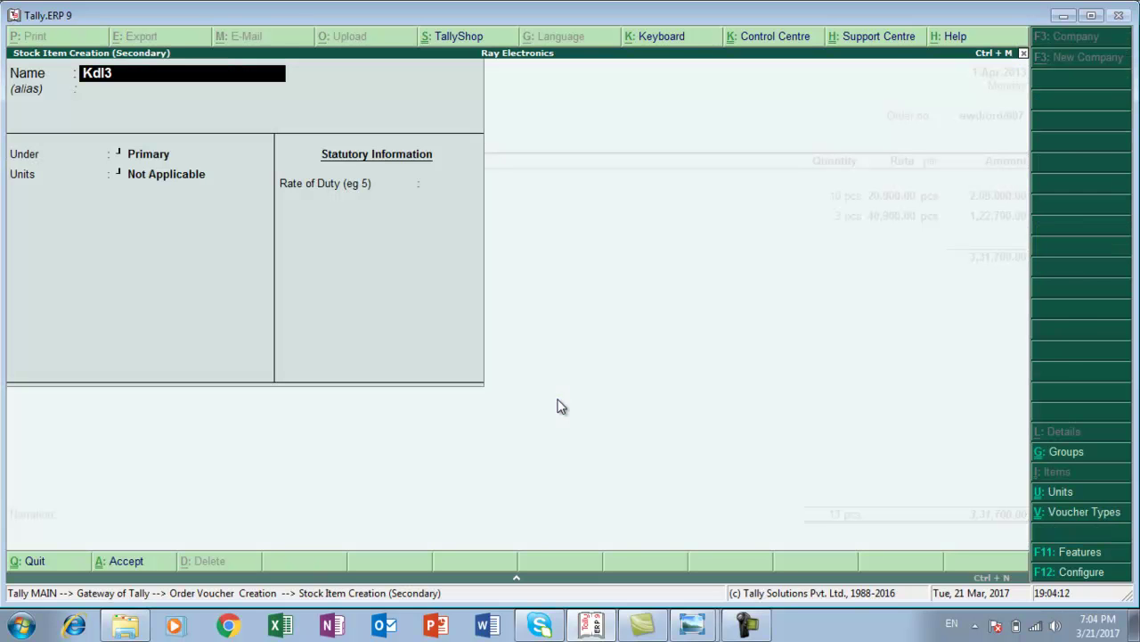
pyautogui.write('2e720')
pyautogui.press('Return')
pyautogui.press('Return')
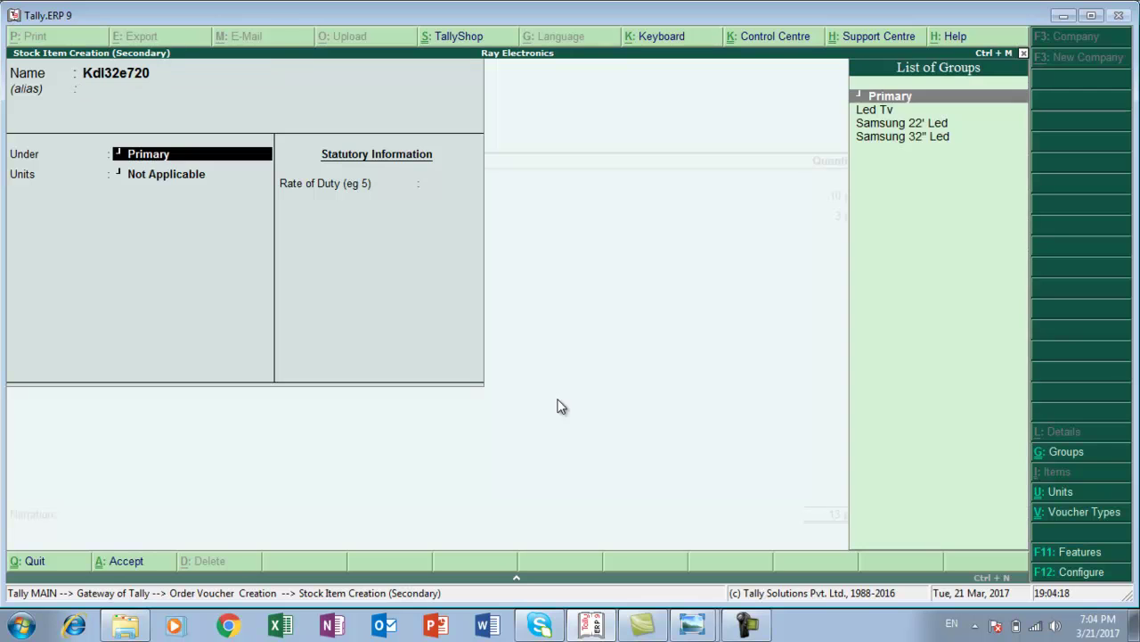
# Check the screen size in the assignment and create a stock group named Sony32" Led Tv under Led Tv with item quantities added.
pyautogui.hotkey('alt', 'Tab')
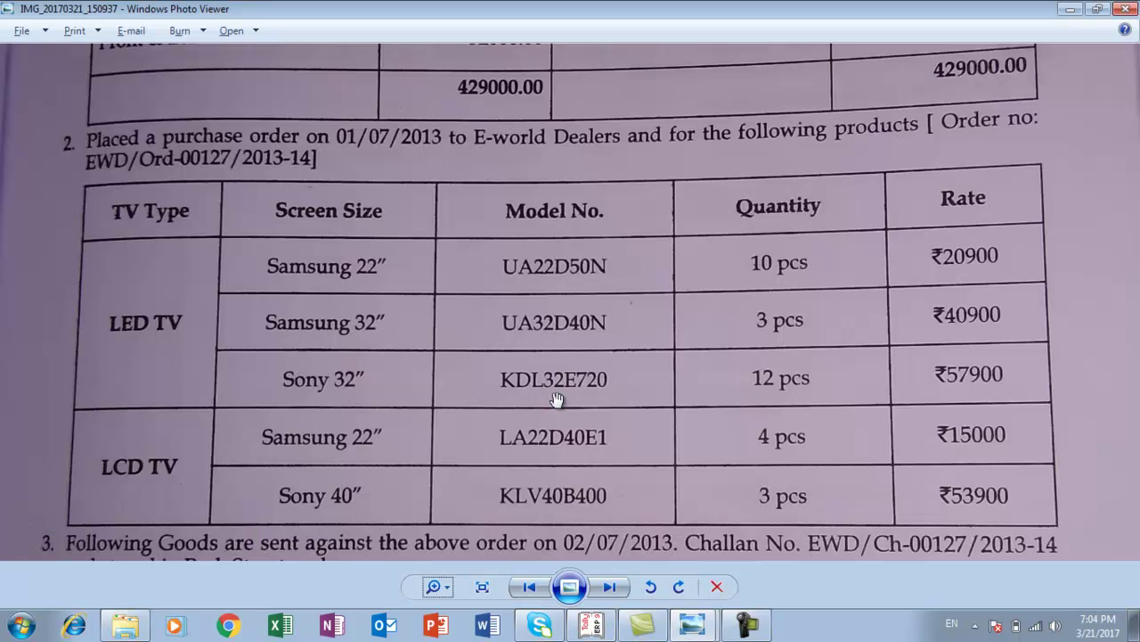
pyautogui.hotkey('alt', 'Tab')
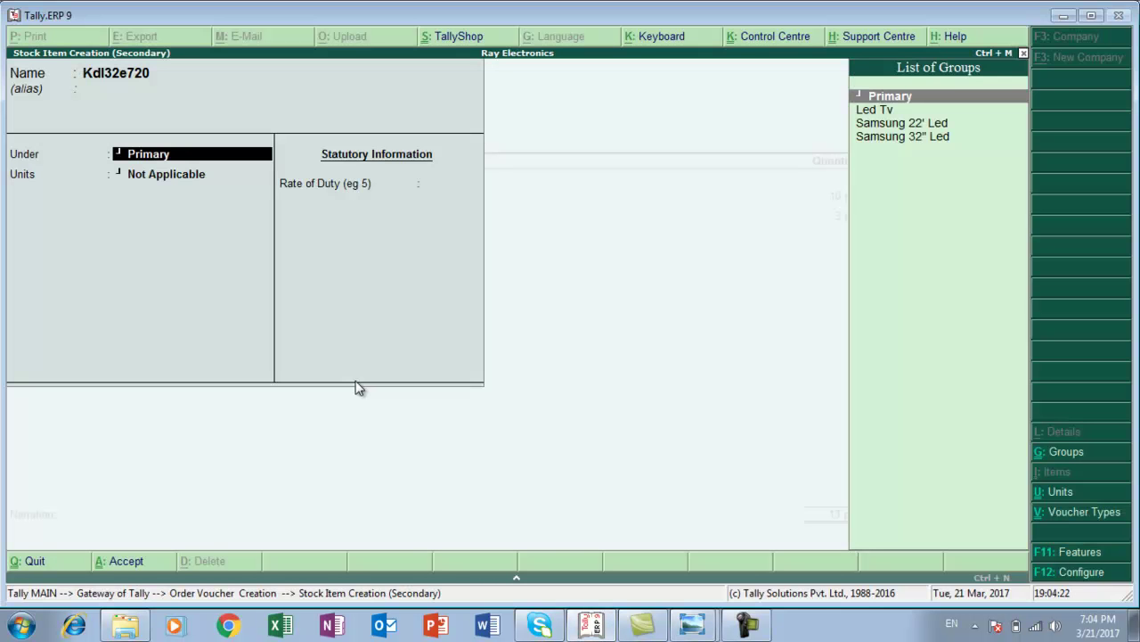
pyautogui.hotkey('alt', 'c')
pyautogui.write('S')
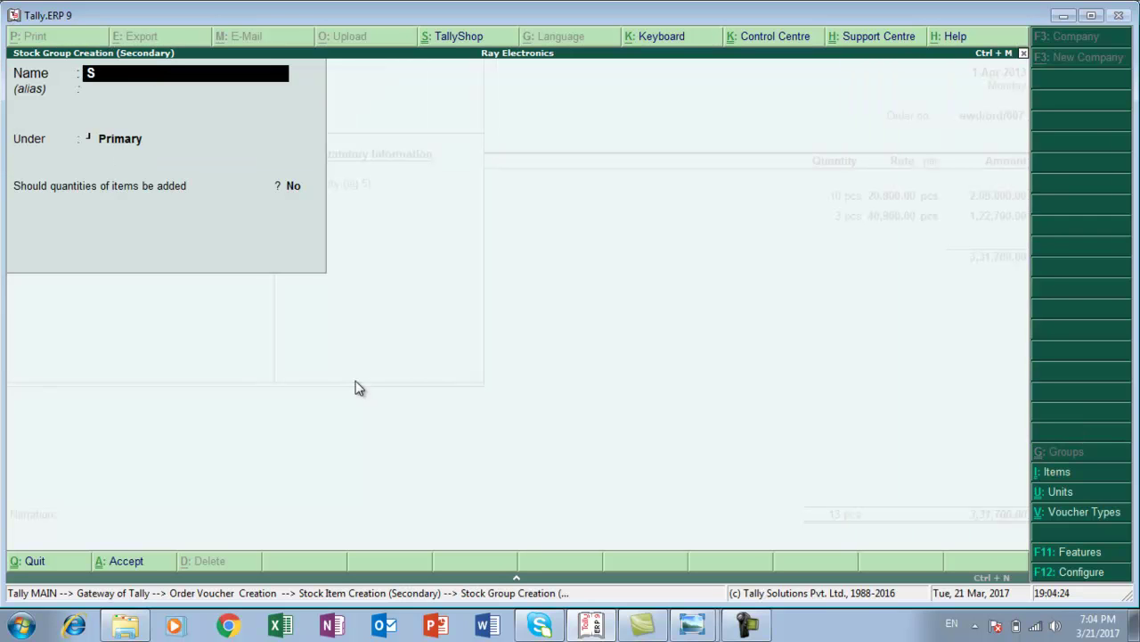
pyautogui.write('ony32"')
pyautogui.hotkey('alt', 'Tab')
pyautogui.hotkey('alt', 'Tab')
pyautogui.write('Led tv')
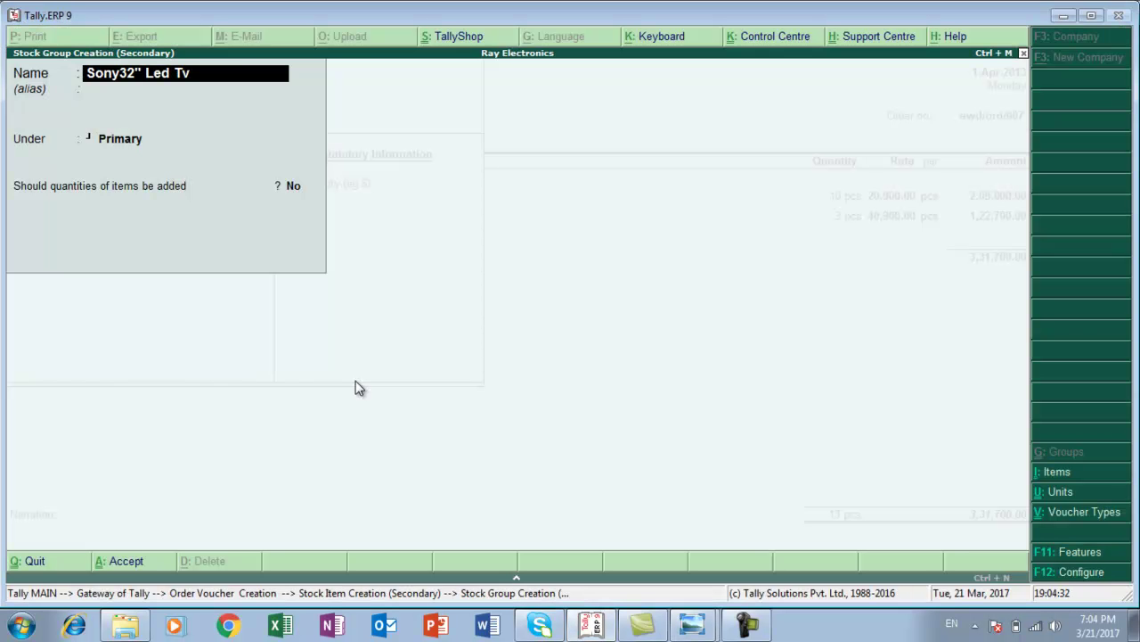
pyautogui.press('Return')
pyautogui.press('Return')
pyautogui.press('Down')
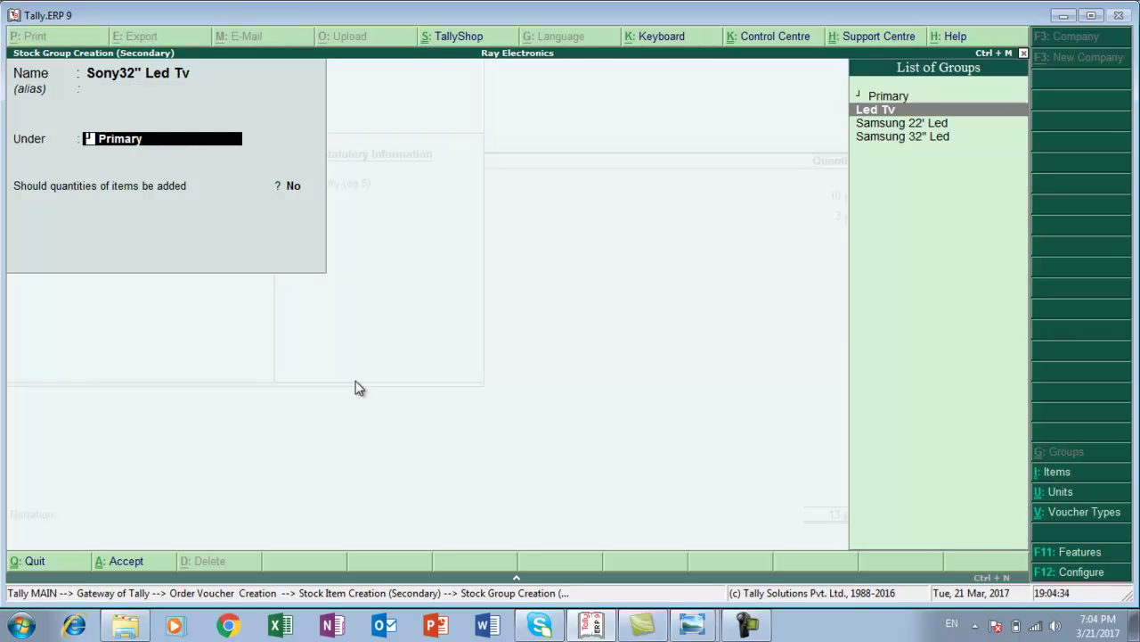
pyautogui.press('Return')
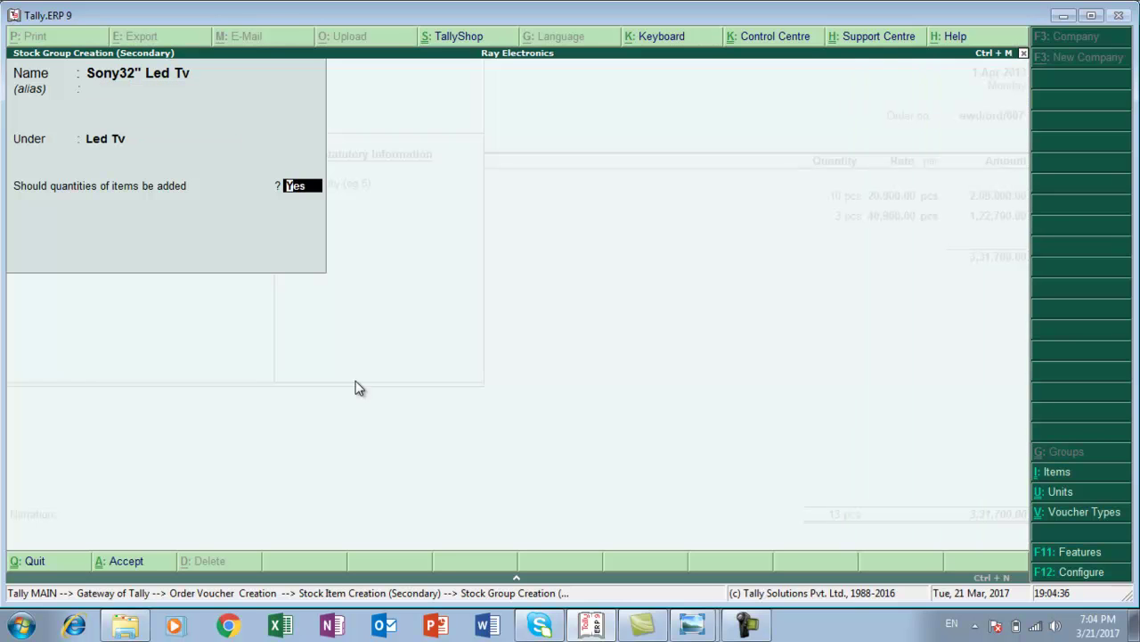
pyautogui.press('Return')
pyautogui.press('Return')
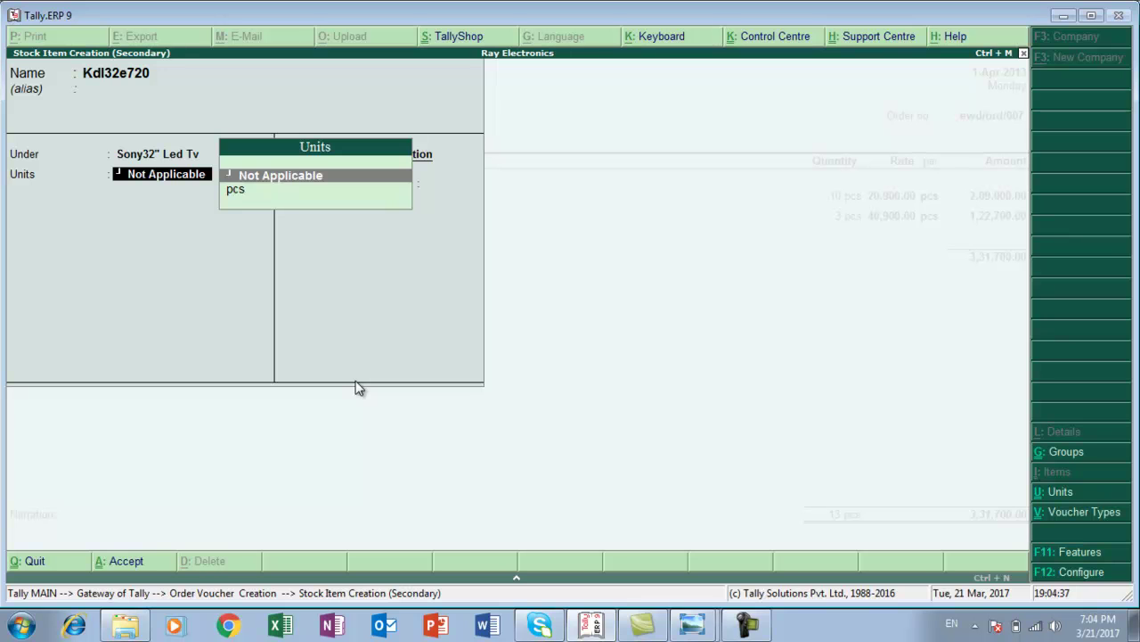
# Assign the pcs unit to the Kdl32e720 stock item and save it with the default rate of duty.
pyautogui.press('Down')
pyautogui.press('Return')
pyautogui.press('Return')
pyautogui.press('Return')
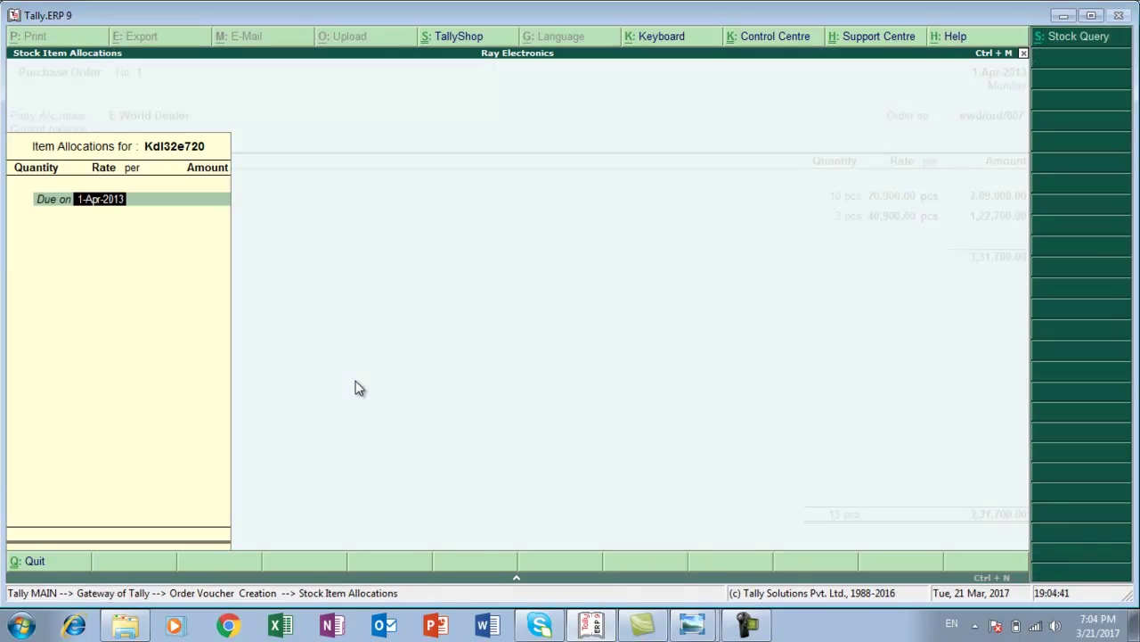
# Allocate 12 pcs of Kdl32e720 at a rate of 57900, due on 1-Apr-2013, following the assignment, and complete the order line.
pyautogui.press('Return')
pyautogui.hotkey('alt', 'Tab')
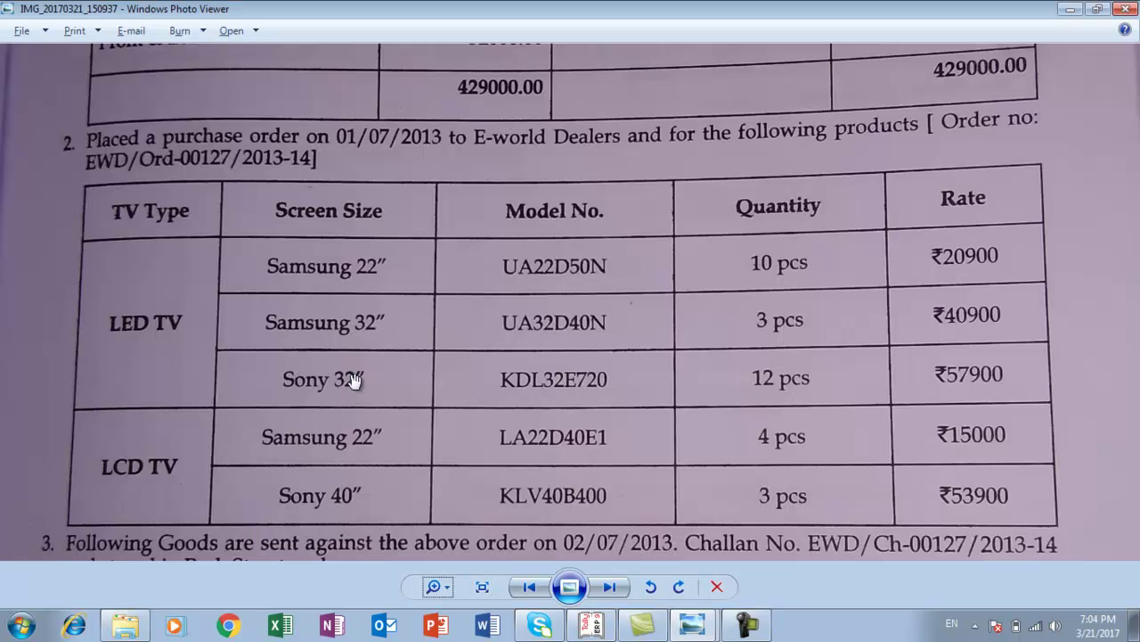
pyautogui.hotkey('alt', 'Tab')
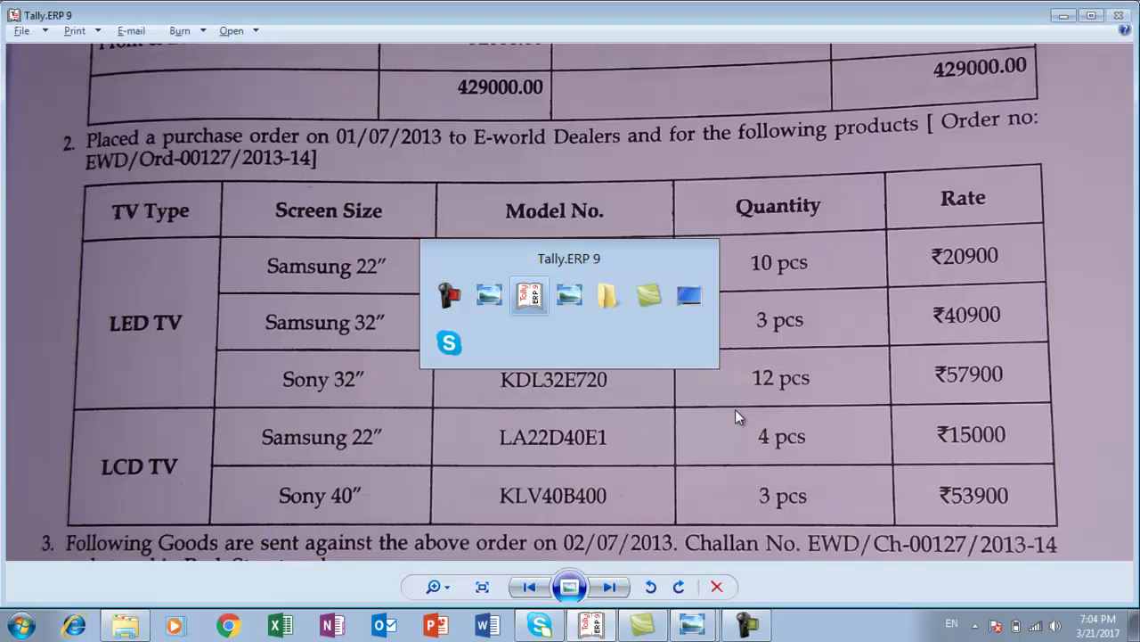
pyautogui.write('12')
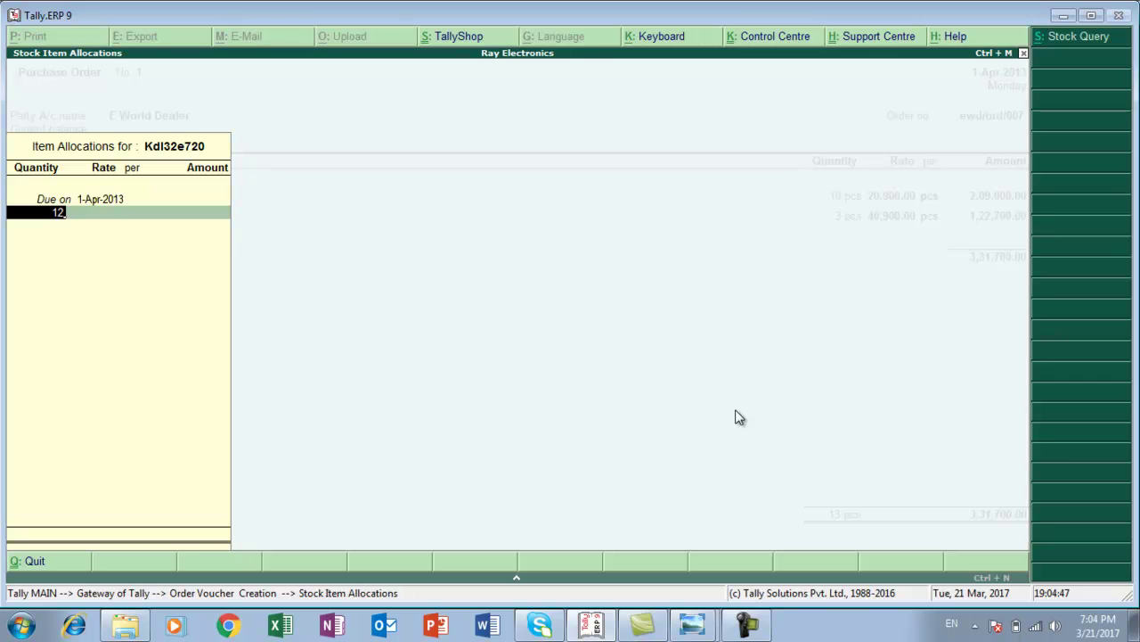
pyautogui.press('Return')
pyautogui.write('57900')
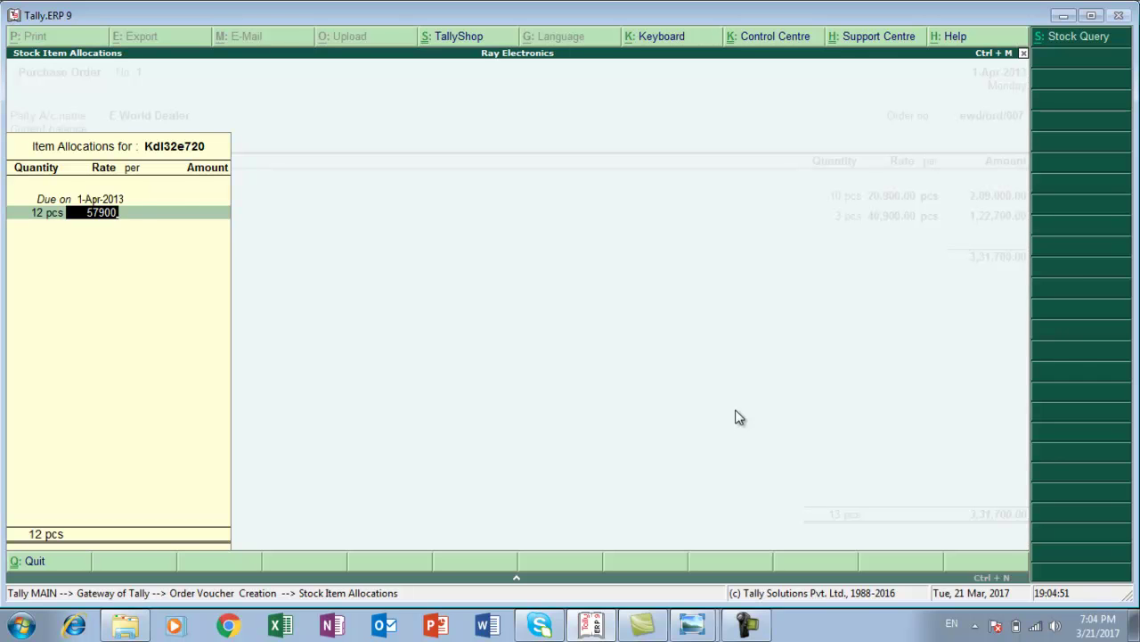
pyautogui.press('Return')
pyautogui.press('Return')
pyautogui.press('Return')
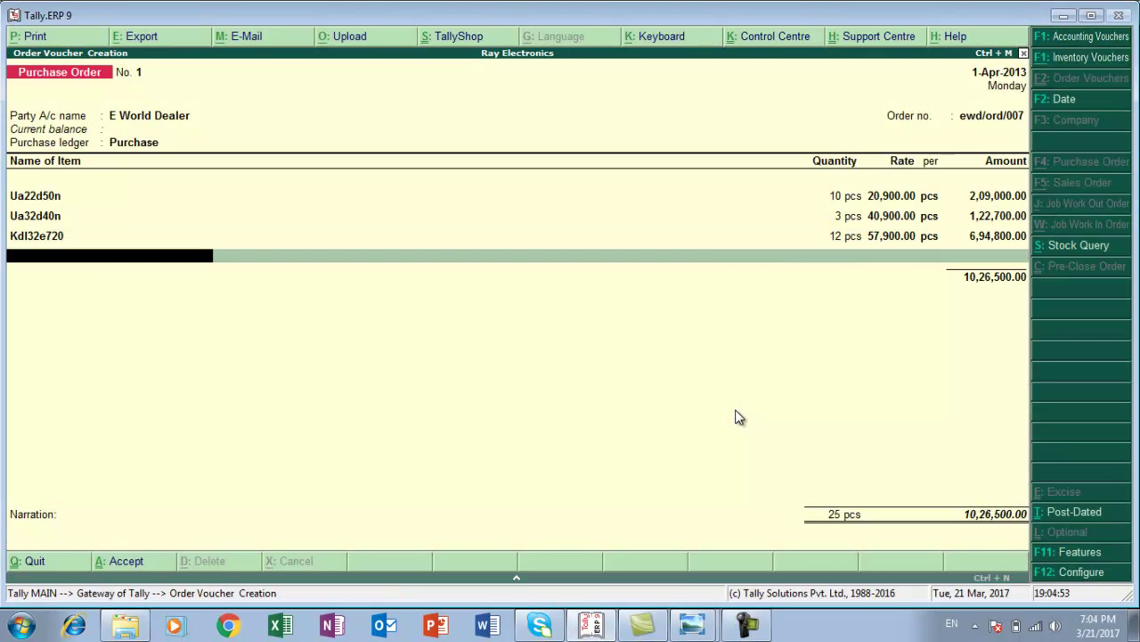
# Look up the fourth model number in the assignment and start a new stock item named La22d40e1.
pyautogui.hotkey('alt', 'Tab')
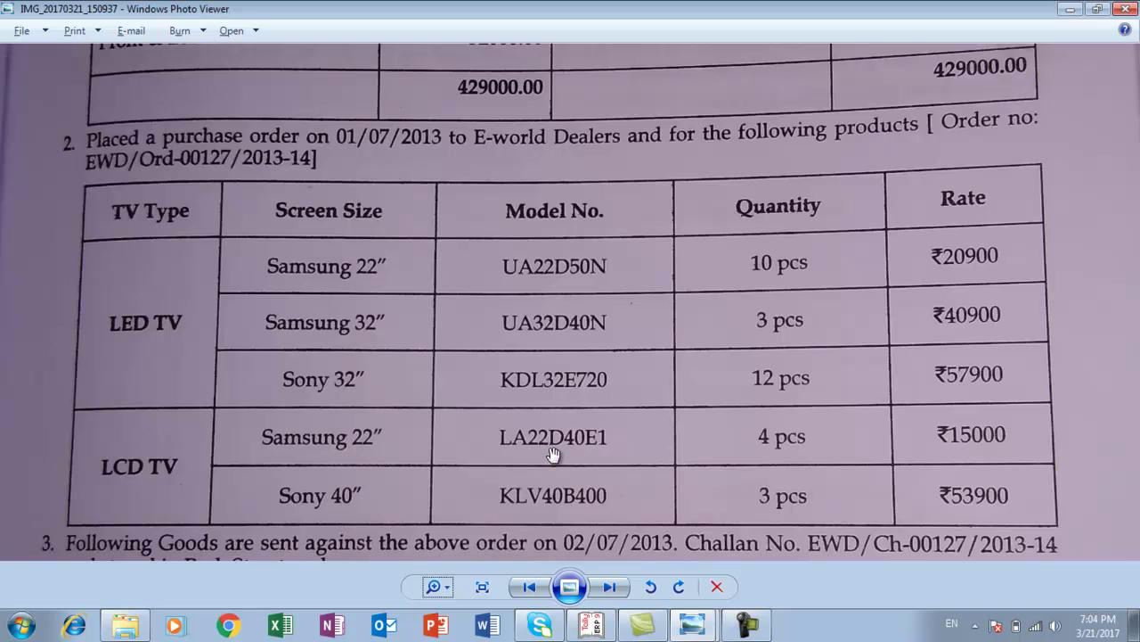
pyautogui.hotkey('alt', 'Tab')
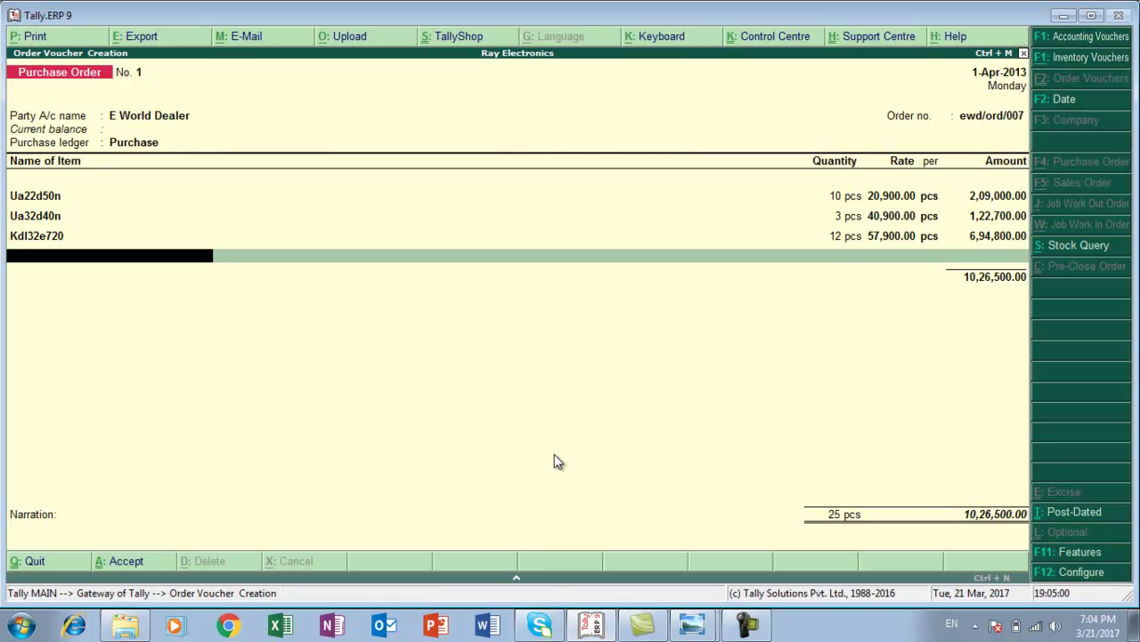
pyautogui.hotkey('alt', 'c')
pyautogui.write('LA')
pyautogui.hotkey('alt', 'Tab')
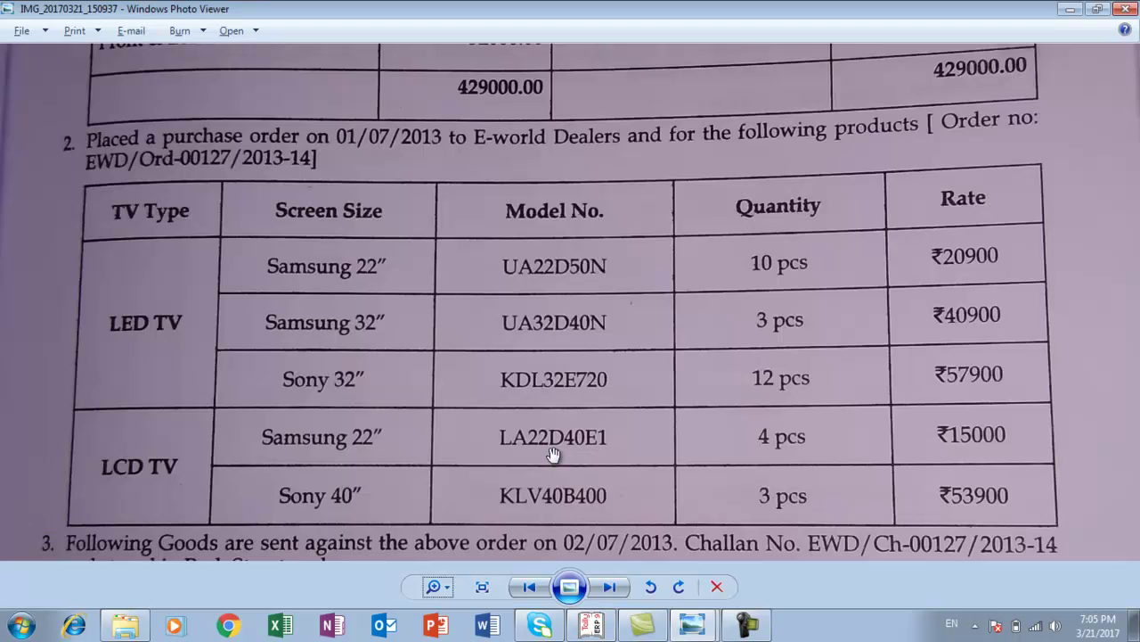
pyautogui.hotkey('alt', 'Tab')
pyautogui.write('22d4')
pyautogui.hotkey('alt', 'Tab')
pyautogui.hotkey('alt', 'Tab')
pyautogui.write('0')
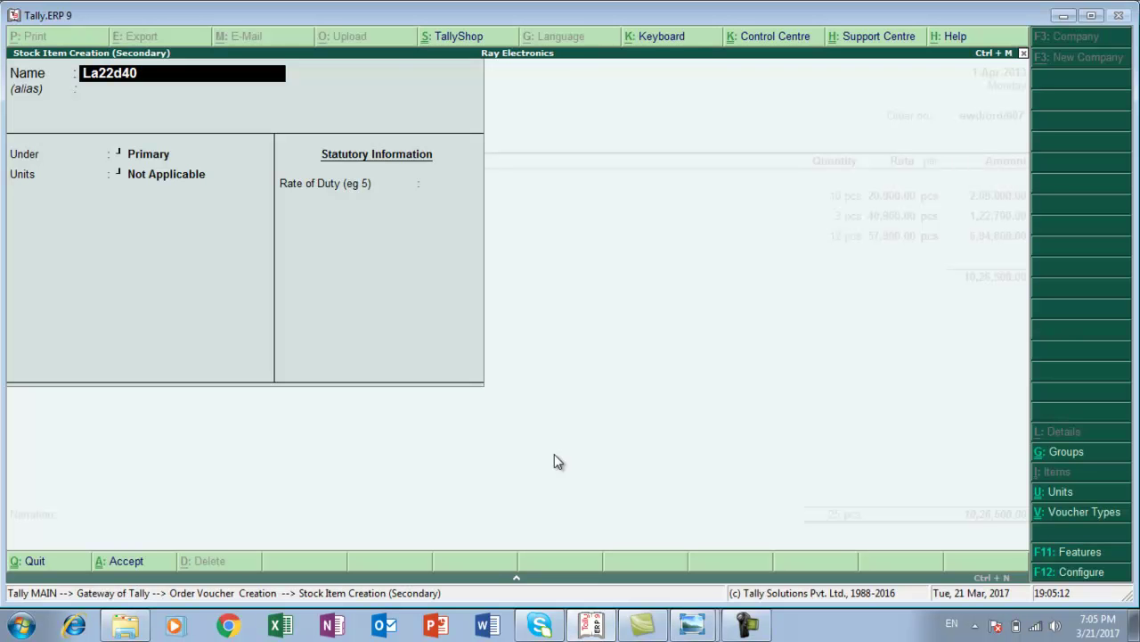
pyautogui.write('e1')
pyautogui.press('Return')
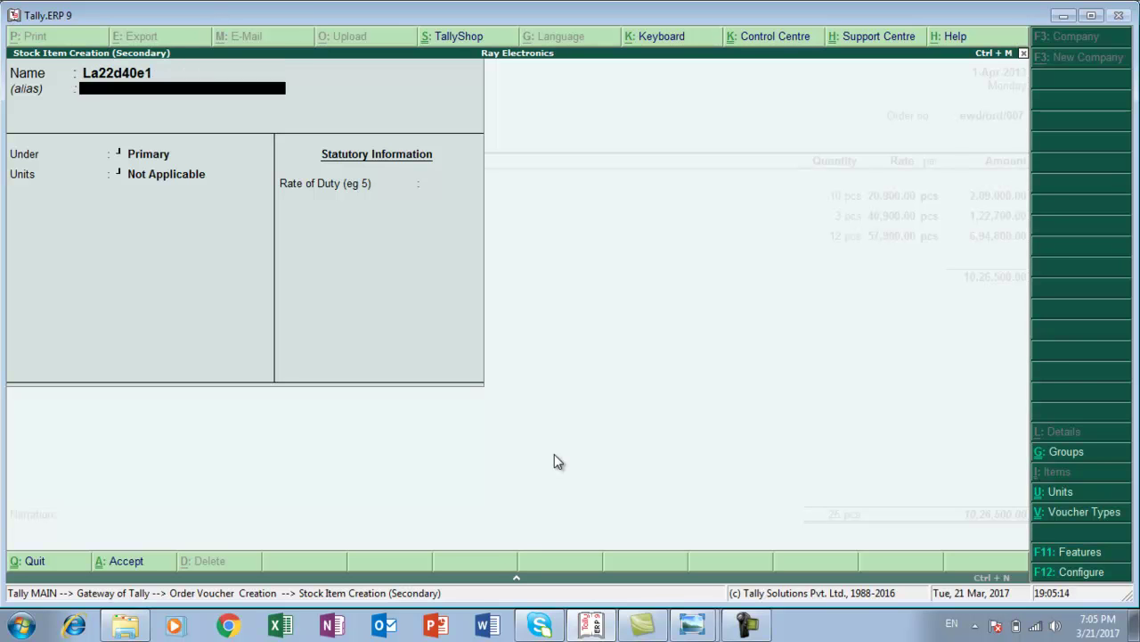
pyautogui.press('Return')
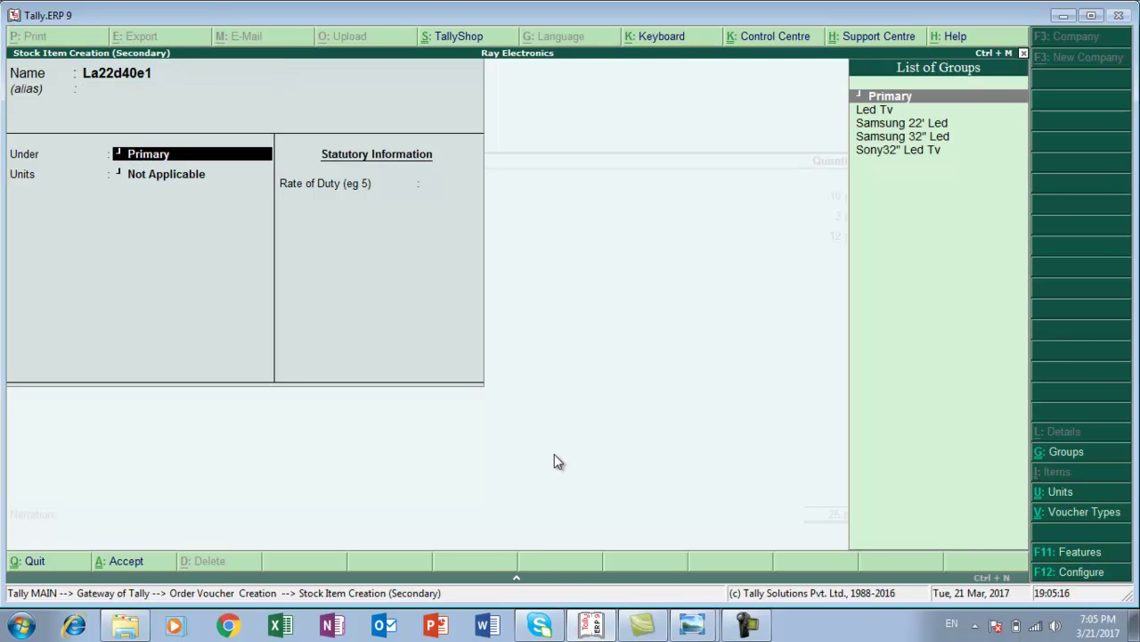
# Check the LCD TV screen size in the assignment and start a stock group named Samsung 22" Lcd for La22d40e1.
pyautogui.hotkey('alt', 'Tab')
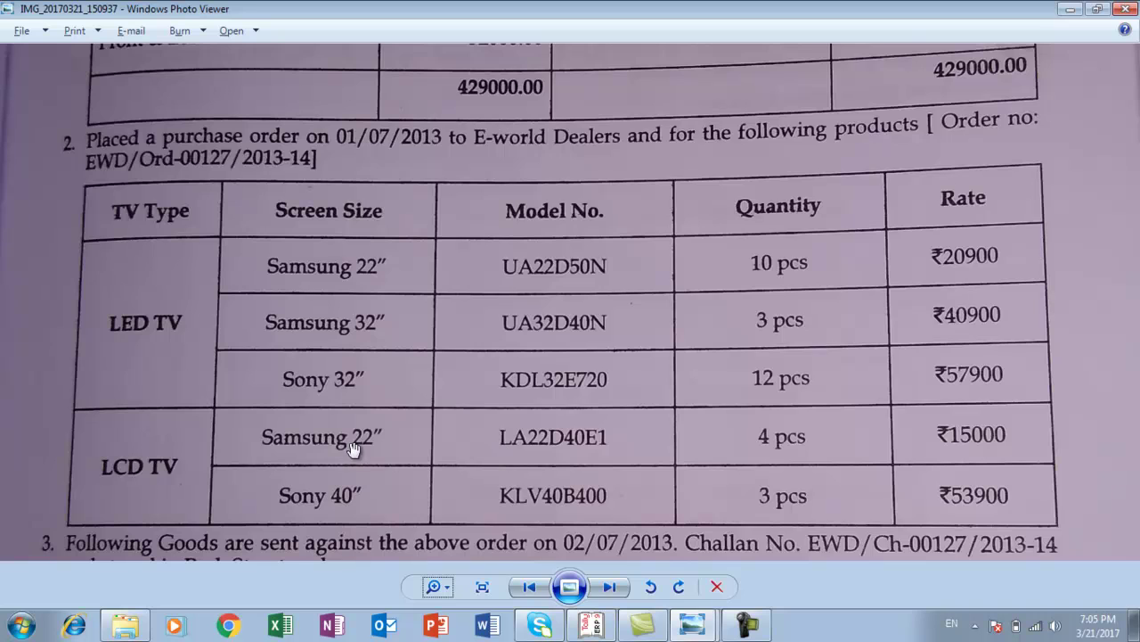
pyautogui.hotkey('alt', 'Tab')
pyautogui.hotkey('alt', 'c')
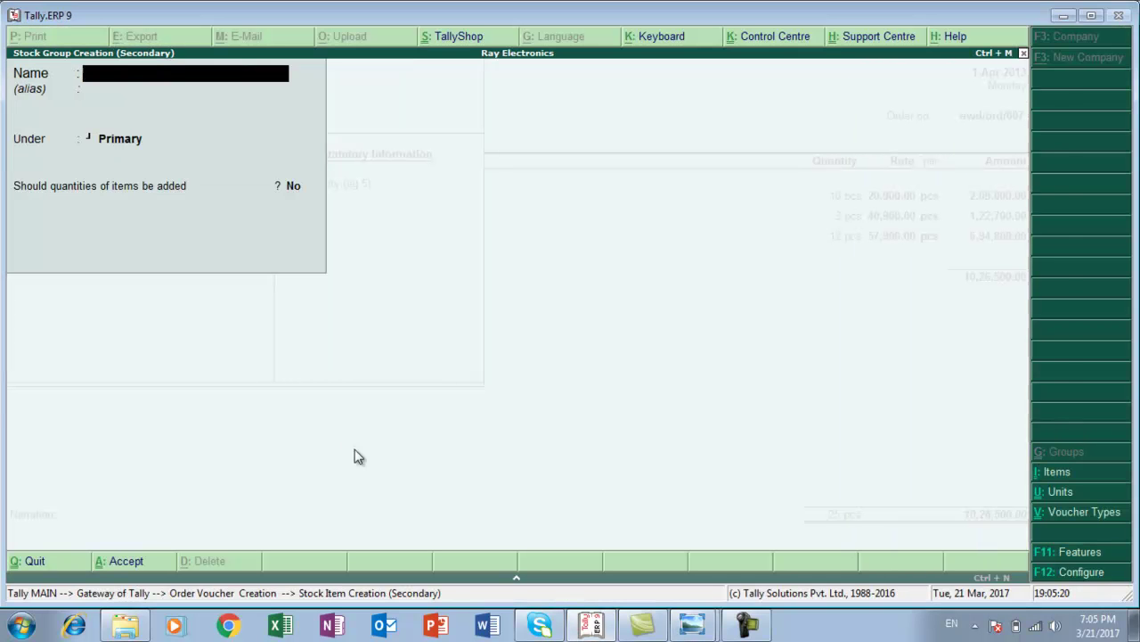
pyautogui.write('Samsu')
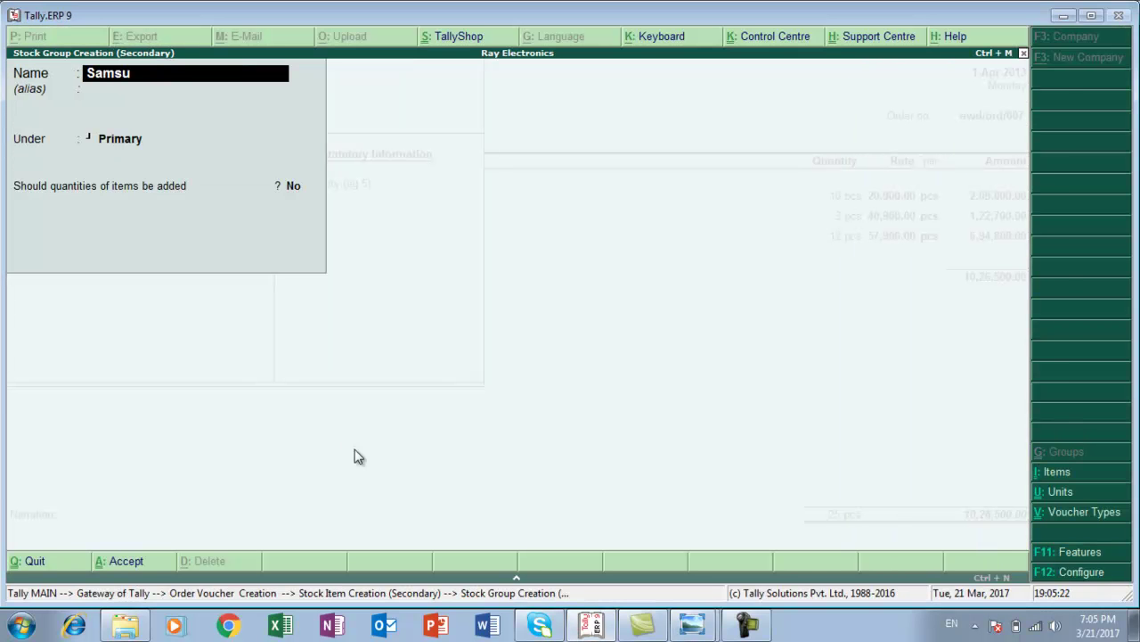
pyautogui.write('ng 22')
pyautogui.hotkey('alt', 'Tab')
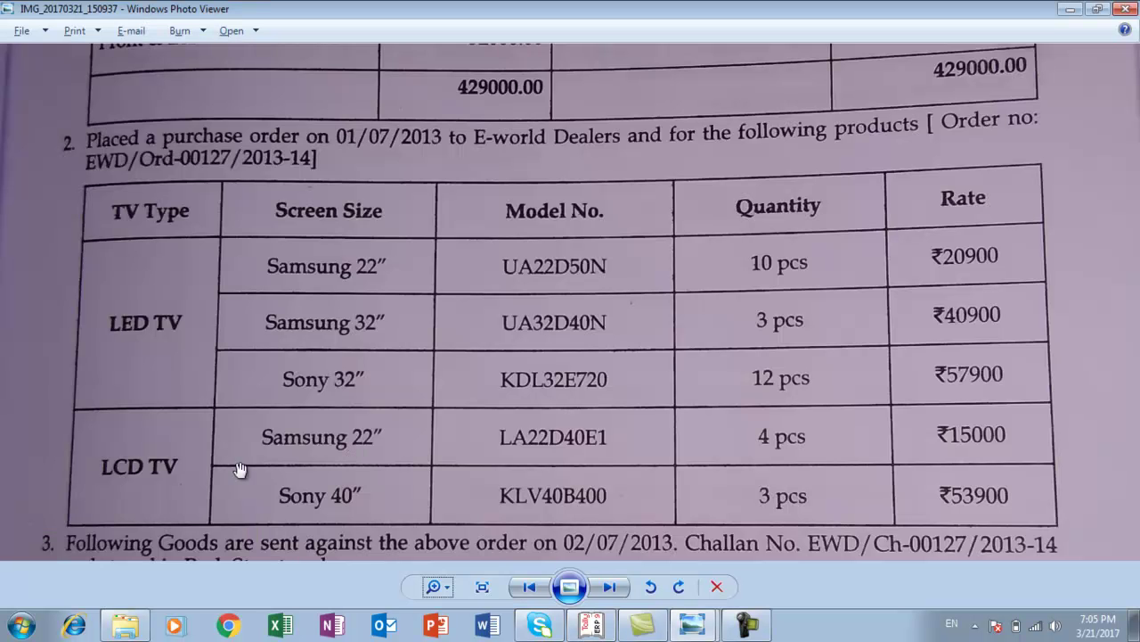
pyautogui.hotkey('alt', 'Tab')
pyautogui.write('" Lcd')
pyautogui.press('Return')
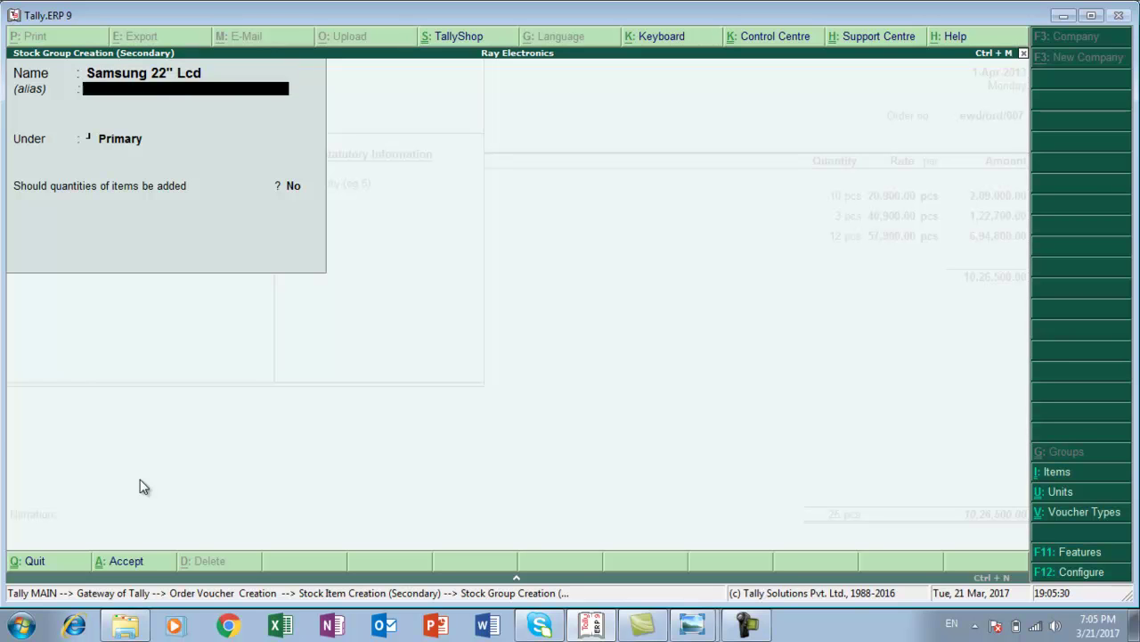
pyautogui.press('Return')
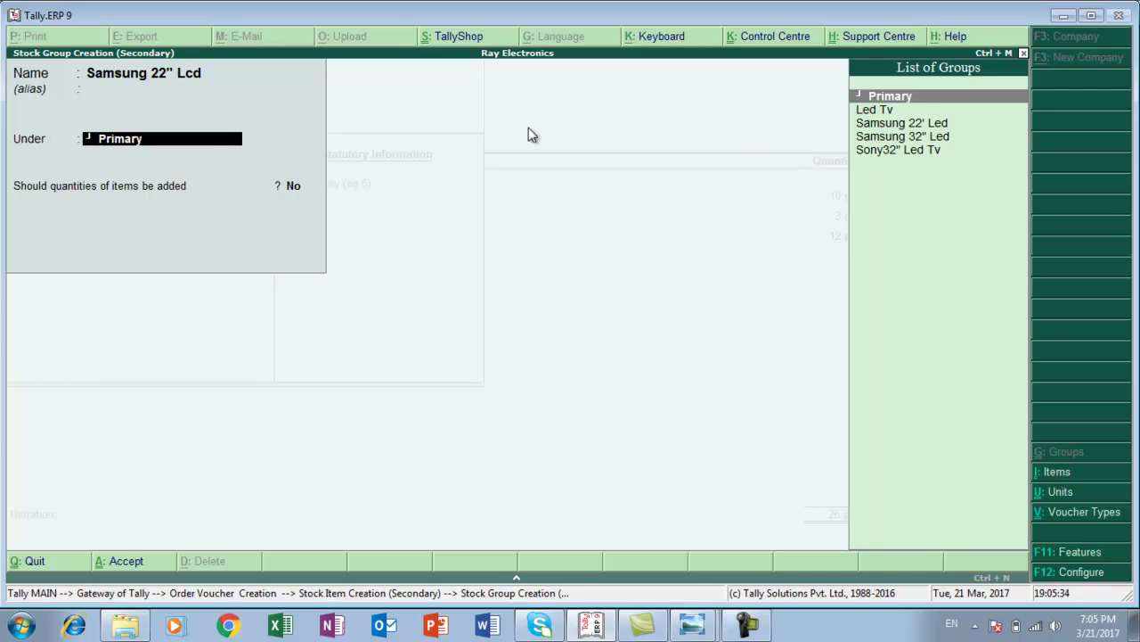
# Create the parent group Lcd Tv under Primary and save Samsung 22" Lcd beneath it with item quantities added.
pyautogui.hotkey('ctrl', 'a')
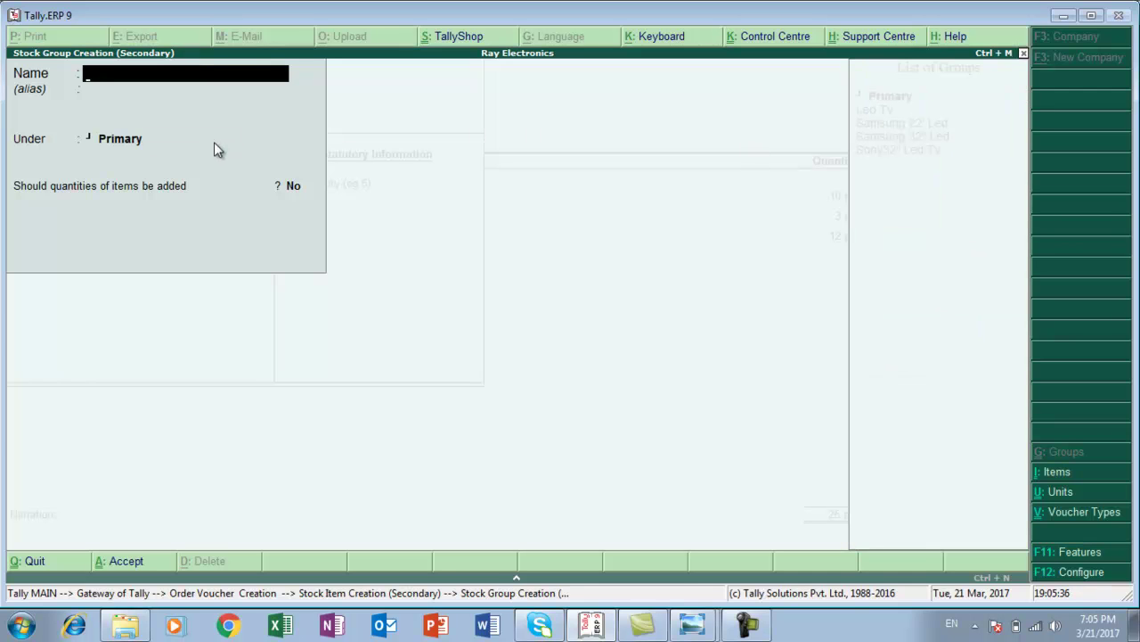
pyautogui.write('Lcd Tv')
pyautogui.press('Return')
pyautogui.press('Return')
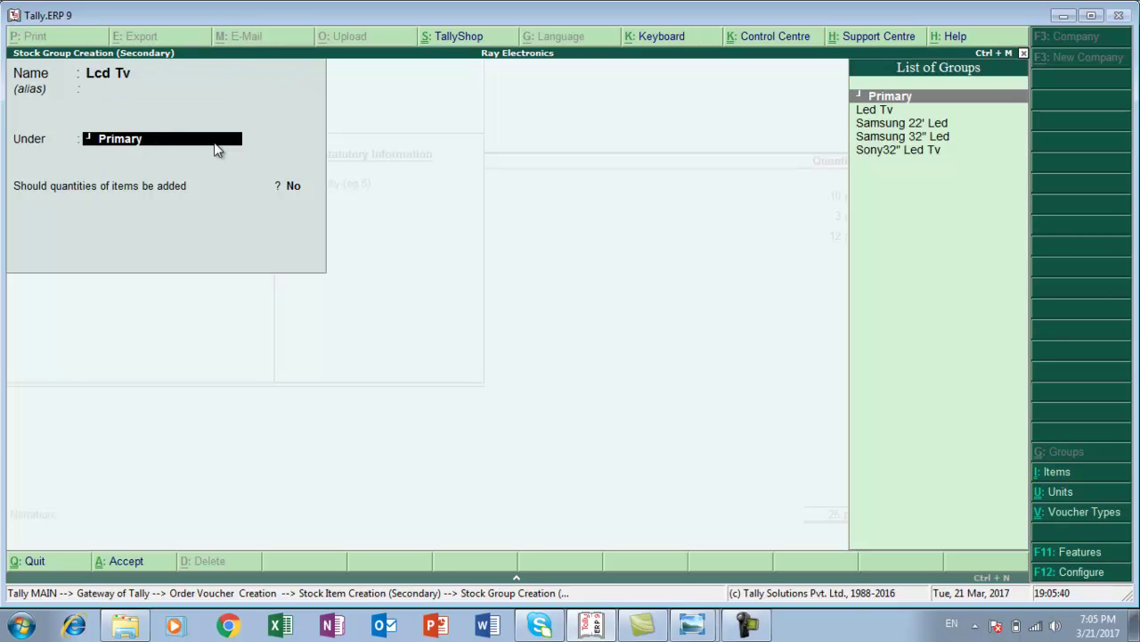
pyautogui.press('Return')
pyautogui.press('y')
pyautogui.press('Return')
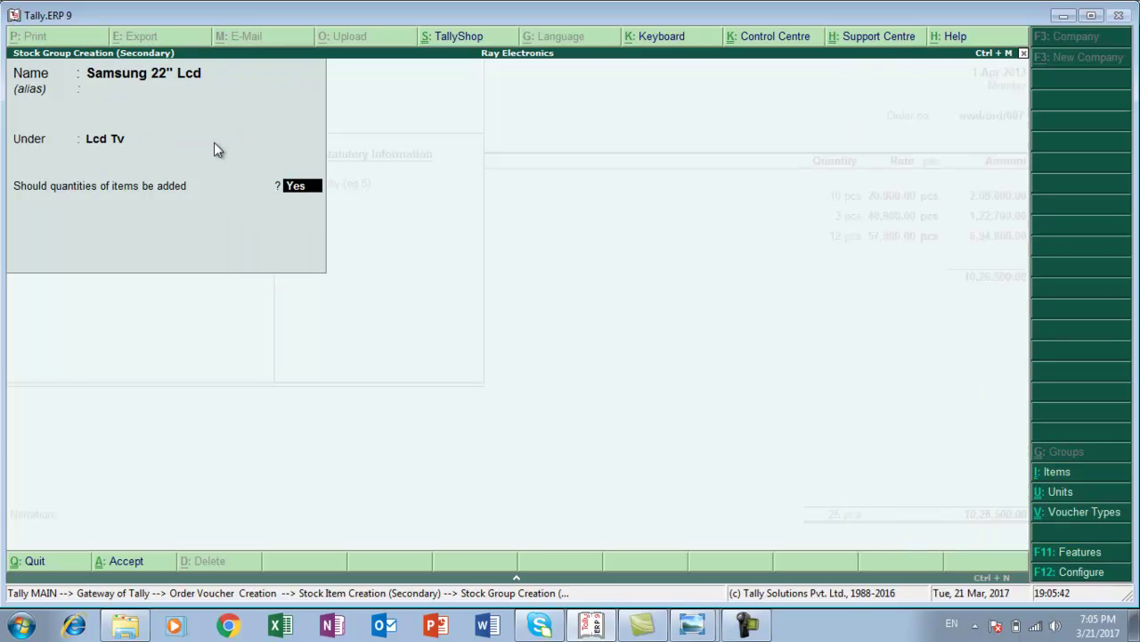
pyautogui.hotkey('ctrl', 'a')
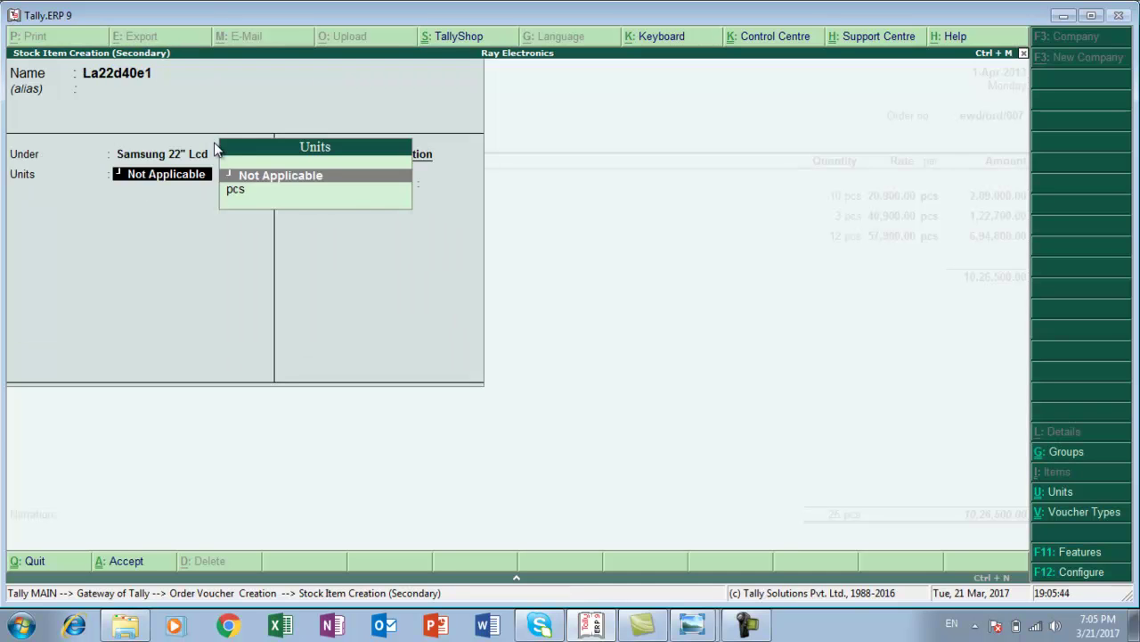
# Assign the pcs unit to the La22d40e1 stock item and save it with the default rate of duty.
pyautogui.press('Down')
pyautogui.press('Return')
pyautogui.press('Return')
pyautogui.press('Return')
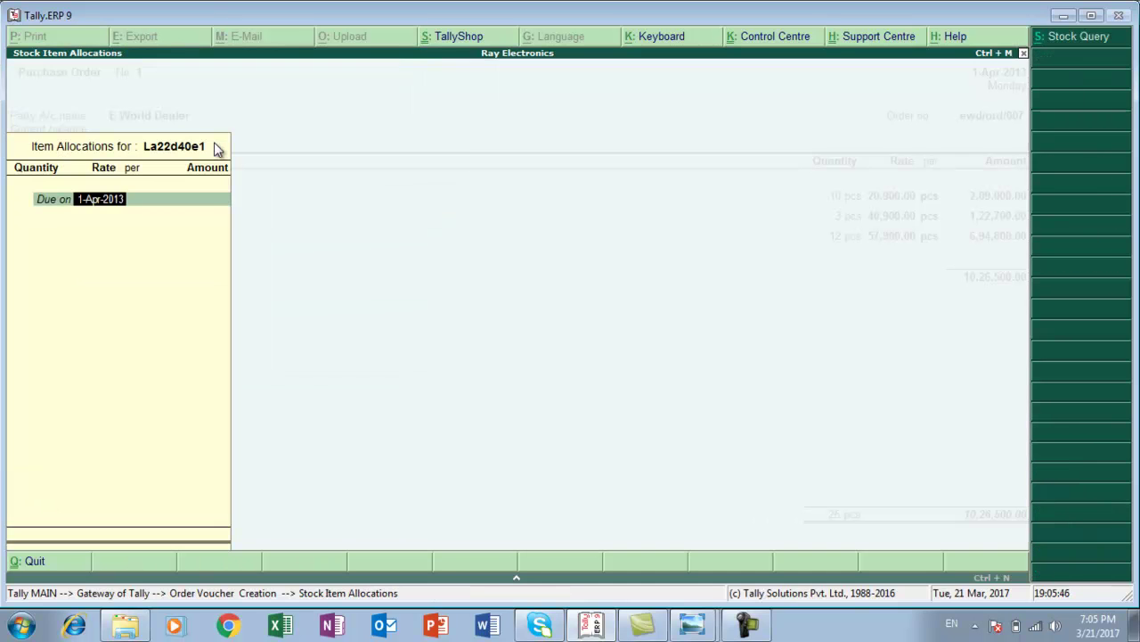
# Allocate 4 pcs of La22d40e1 at a rate of 15000, due on 1-Apr-2013, following the assignment, and complete the order line.
pyautogui.press('Return')
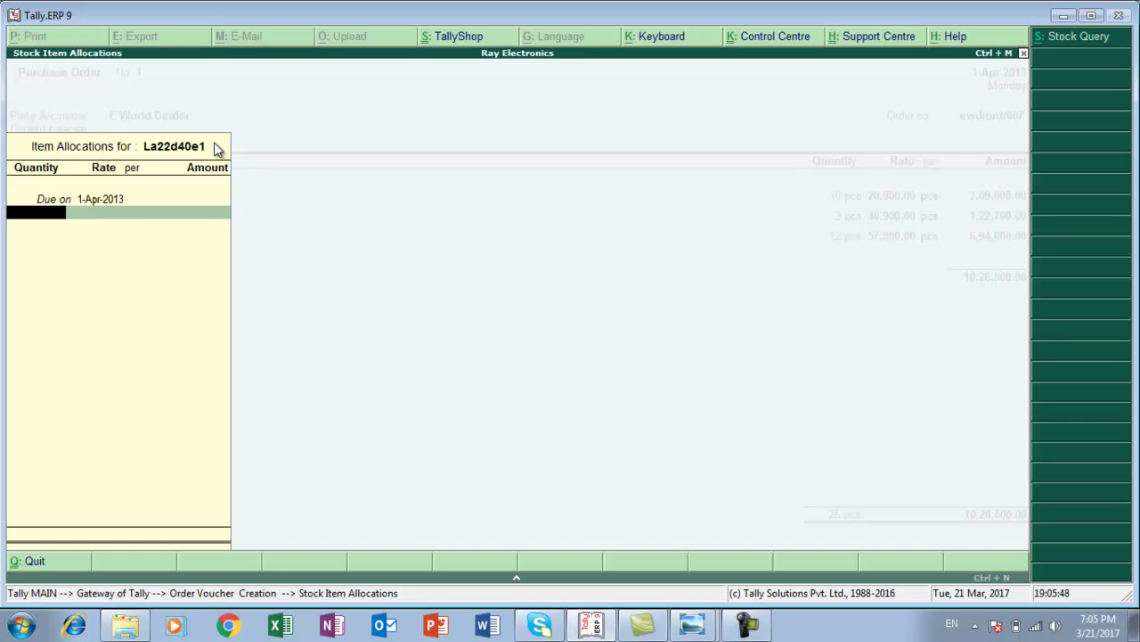
pyautogui.hotkey('alt', 'Tab')
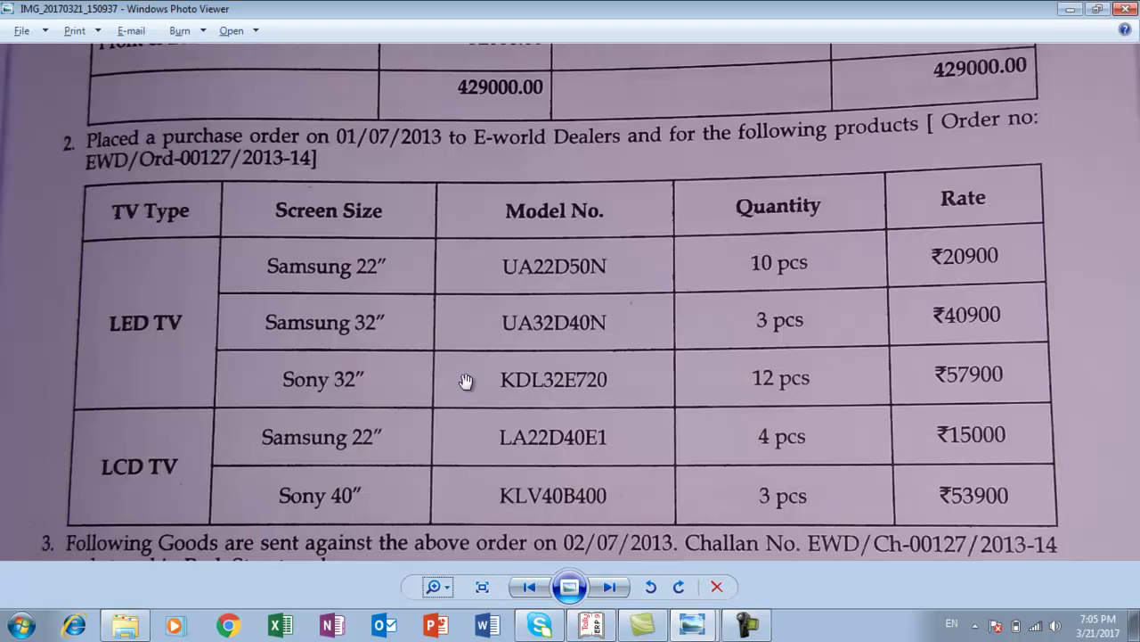
pyautogui.hotkey('alt', 'Tab')
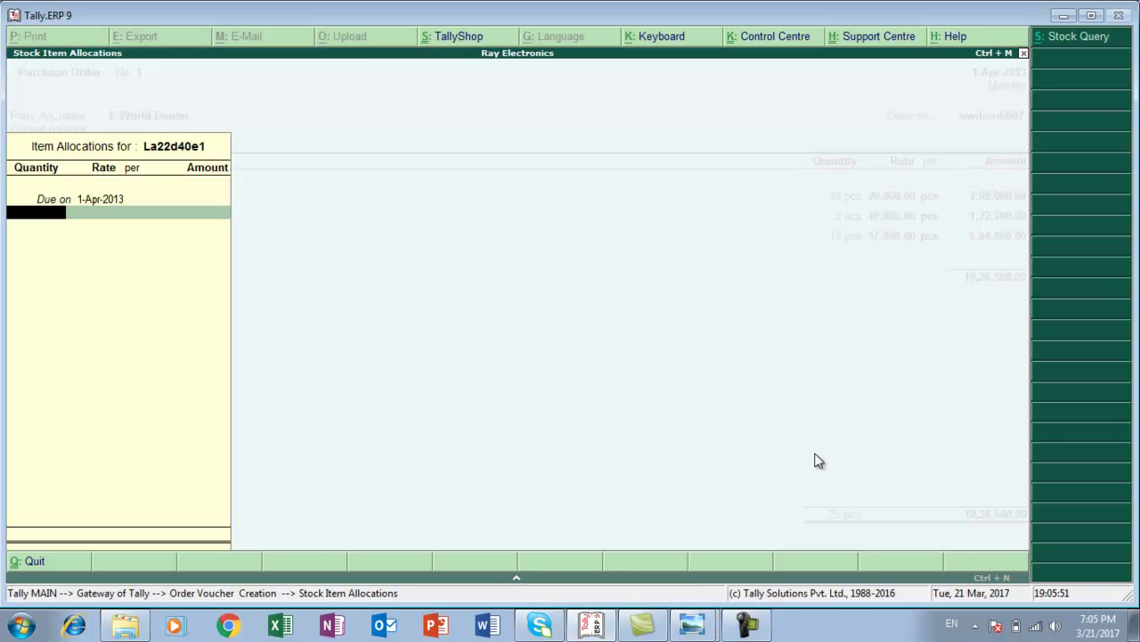
pyautogui.press('Return')
pyautogui.write('15000')
pyautogui.press('Return')
pyautogui.press('Return')
pyautogui.press('Return')
pyautogui.press('Return')
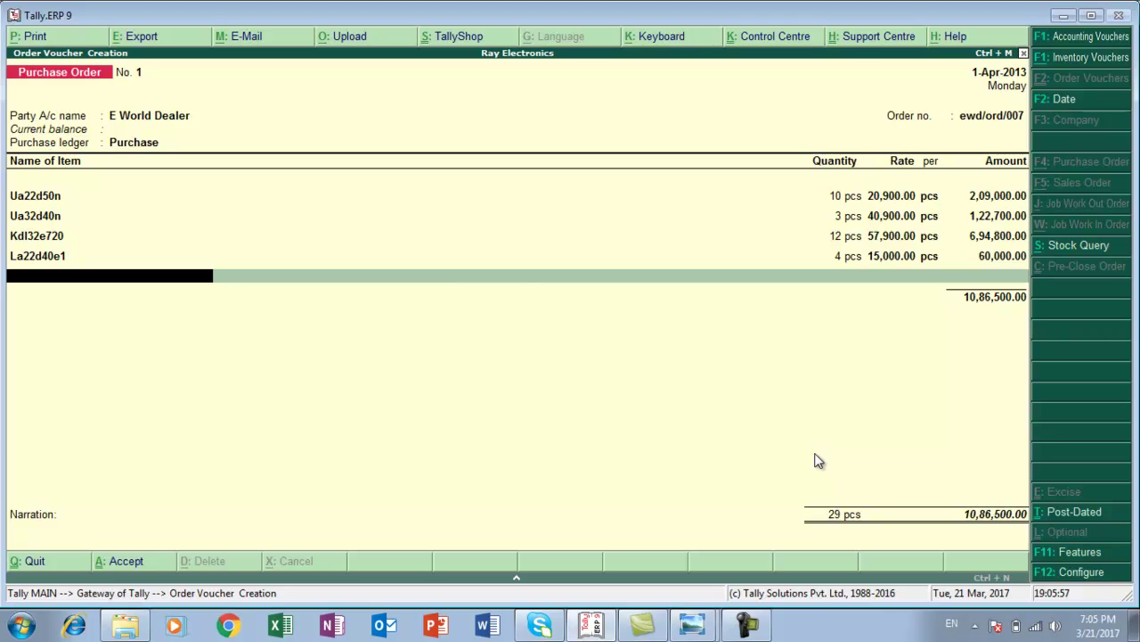
# Look up the fifth model number in the assignment and start a new stock item named Klv40b400.
pyautogui.hotkey('alt', 'Tab')
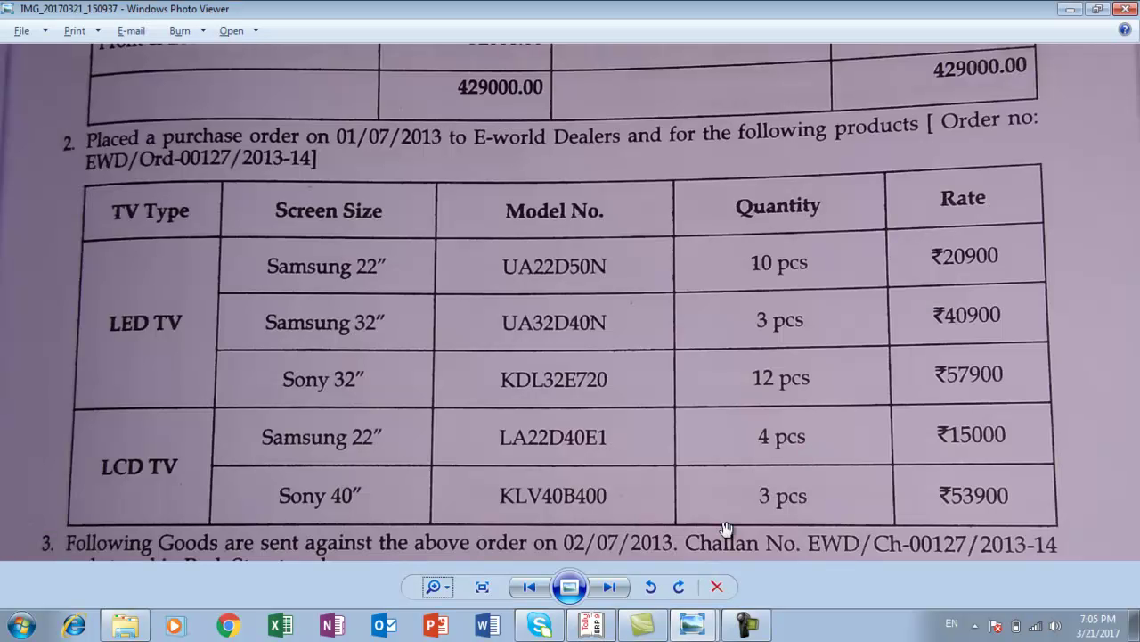
pyautogui.hotkey('alt', 'Tab')
pyautogui.hotkey('alt', 'c')
pyautogui.write('Klv')
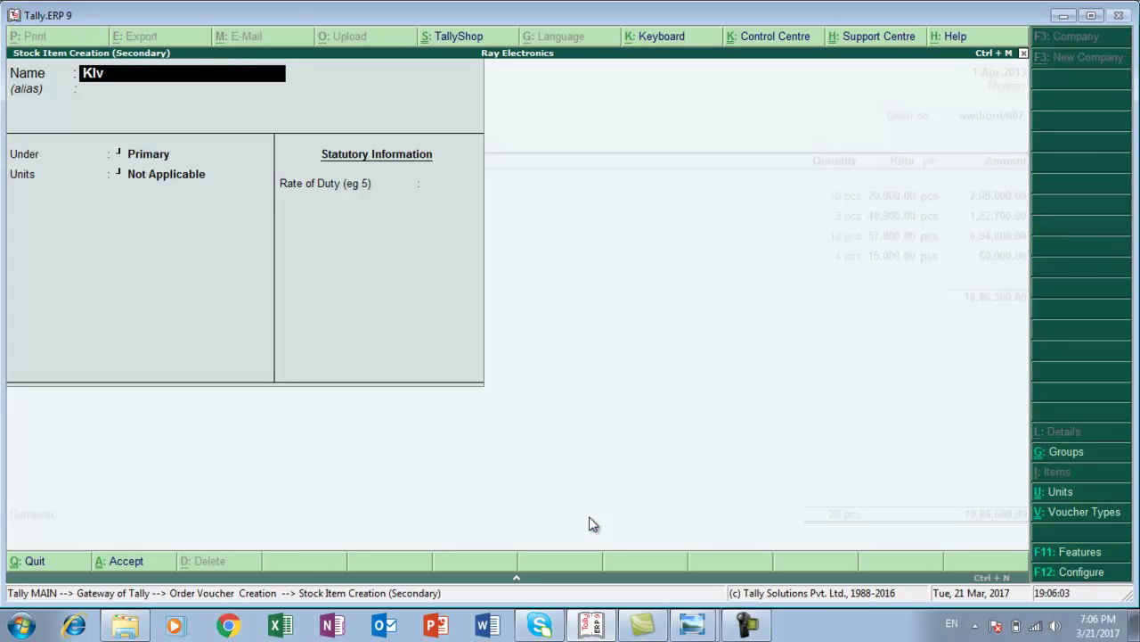
pyautogui.write('40b400')
pyautogui.press('Return')
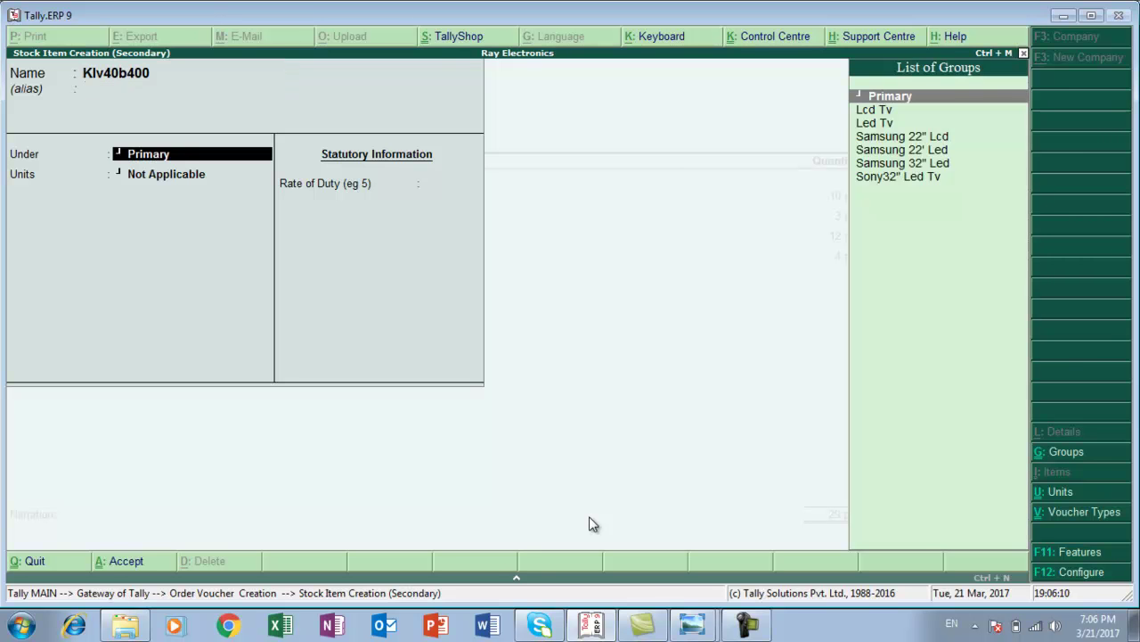
# Check the screen size in the assignment and create a stock group named Sony 40" Lcd under Lcd Tv.
pyautogui.hotkey('alt', 'Tab')
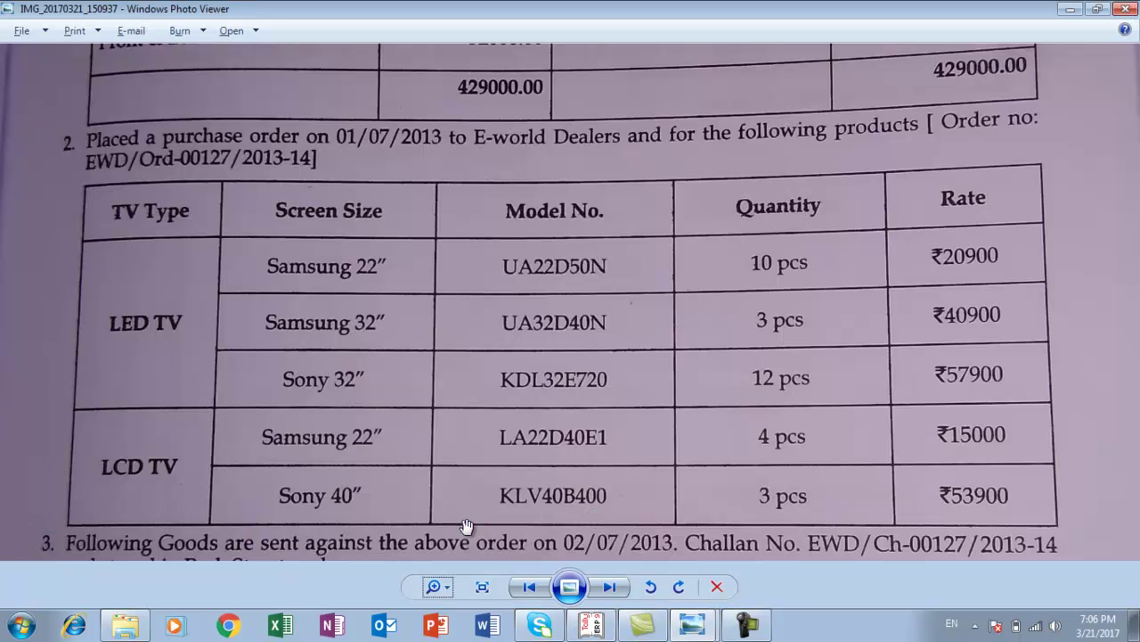
pyautogui.hotkey('alt', 'Tab')
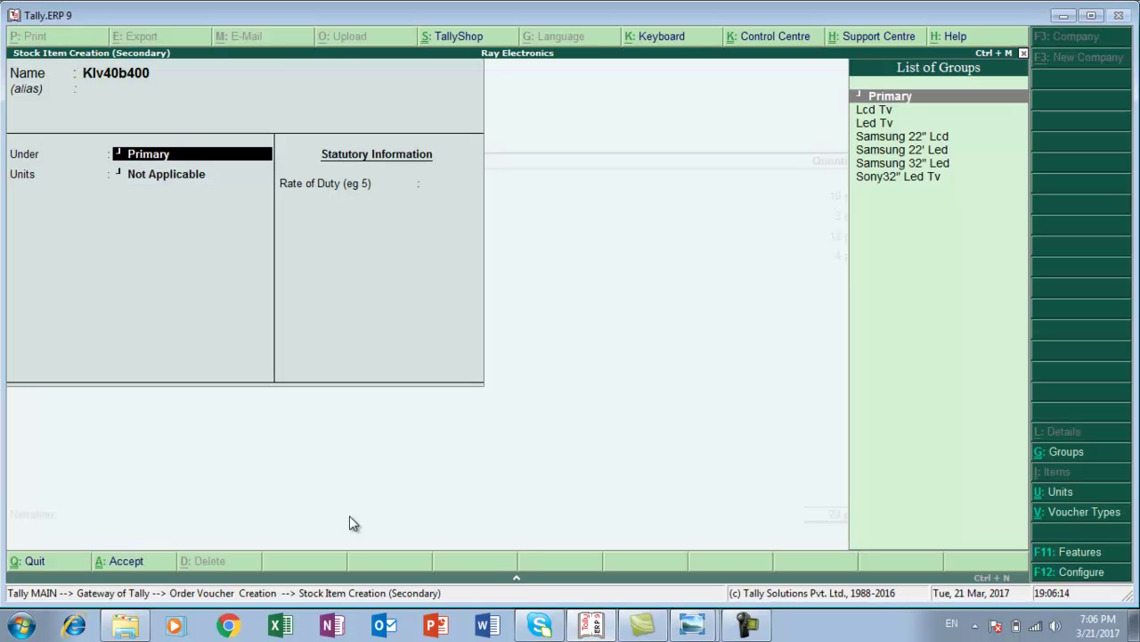
pyautogui.hotkey('alt', 'c')
pyautogui.write('Sony')
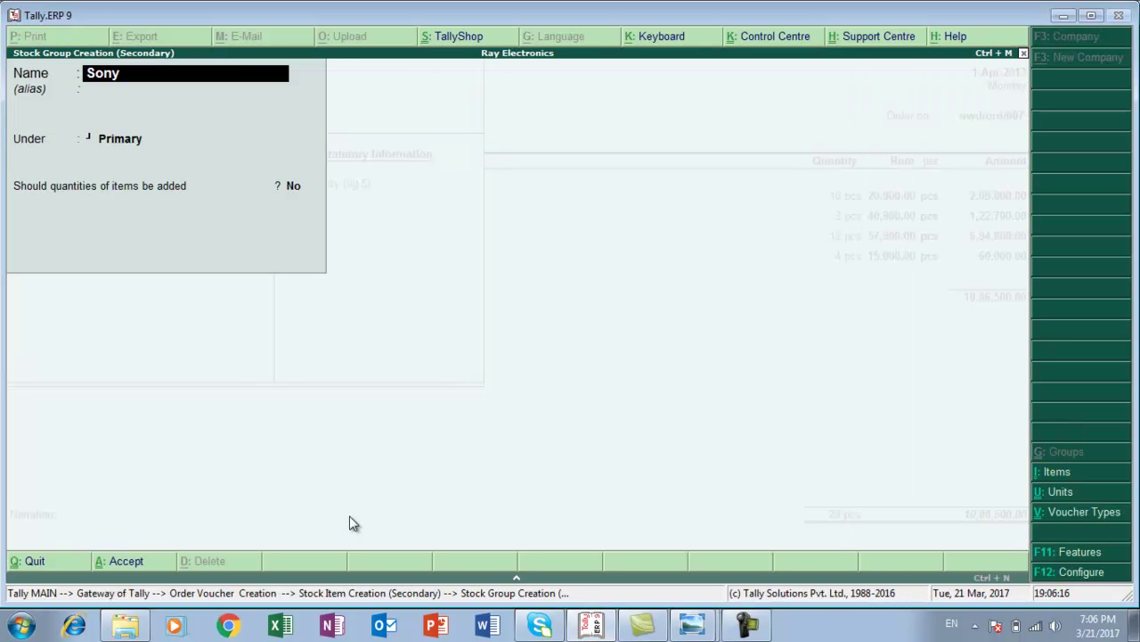
pyautogui.write(' 40" Lcd')
pyautogui.press('Return')
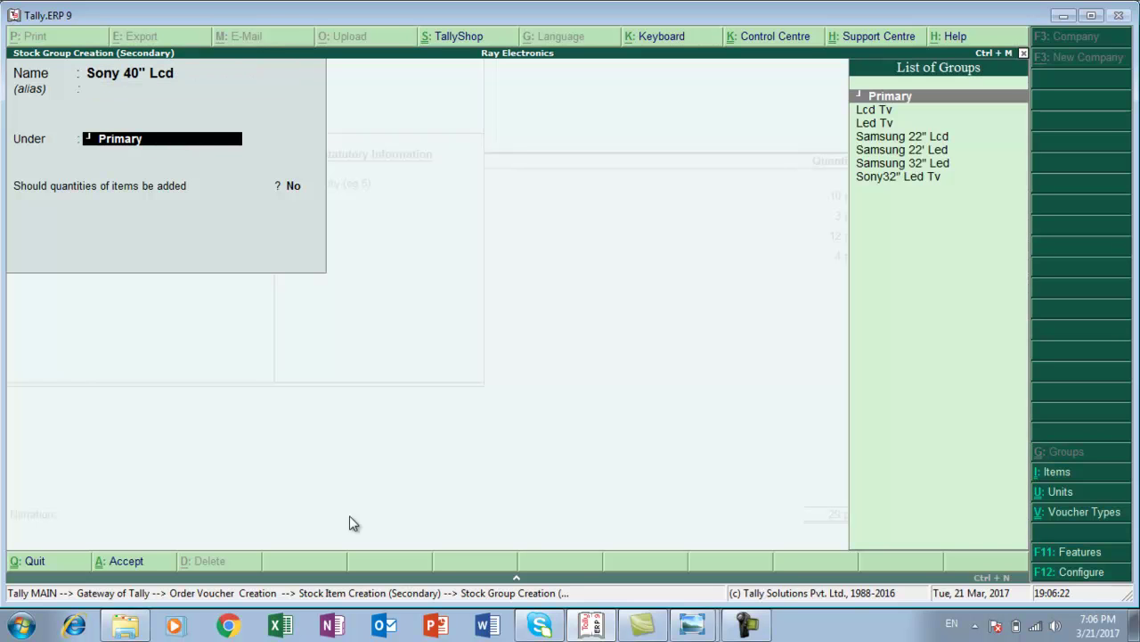
pyautogui.press('Down')
pyautogui.press('Down')
pyautogui.press('Up')
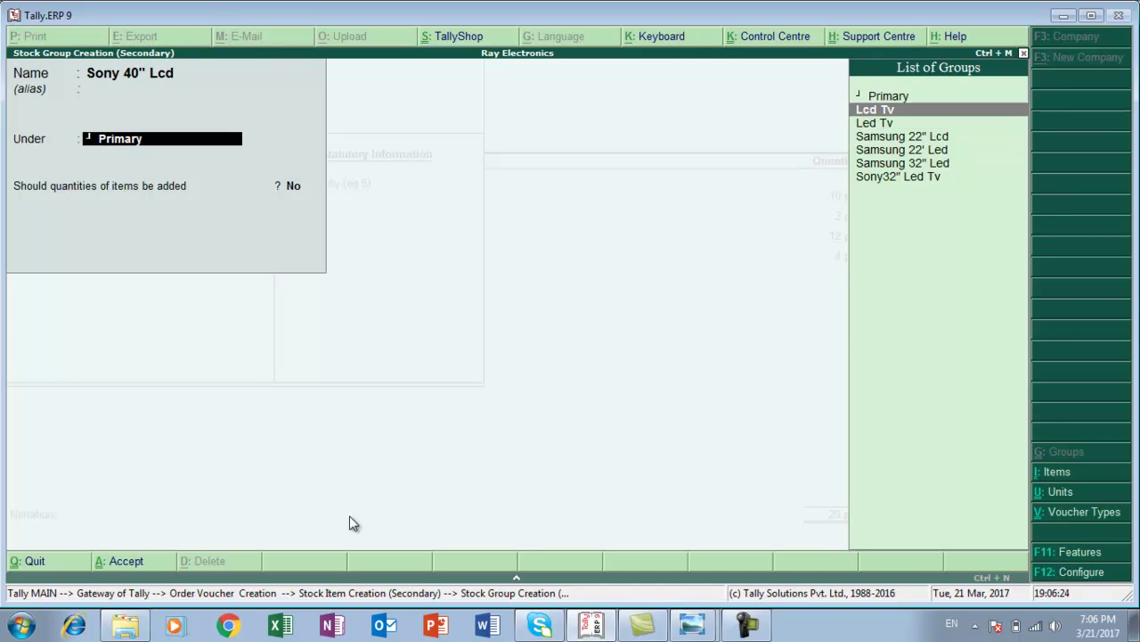
pyautogui.press('Return')
pyautogui.press('Return')
pyautogui.press('Return')
# Assign the pcs unit to the Klv40b400 stock item and save it with the default rate of duty.
pyautogui.press('Down')
pyautogui.press('Return')
pyautogui.press('Return')
pyautogui.press('Return')
# Allocate 3 pcs of Klv40b400 at a rate of 53,900, due on 1-Apr-2013, following the assignment, and complete the order line.
pyautogui.press('Return')
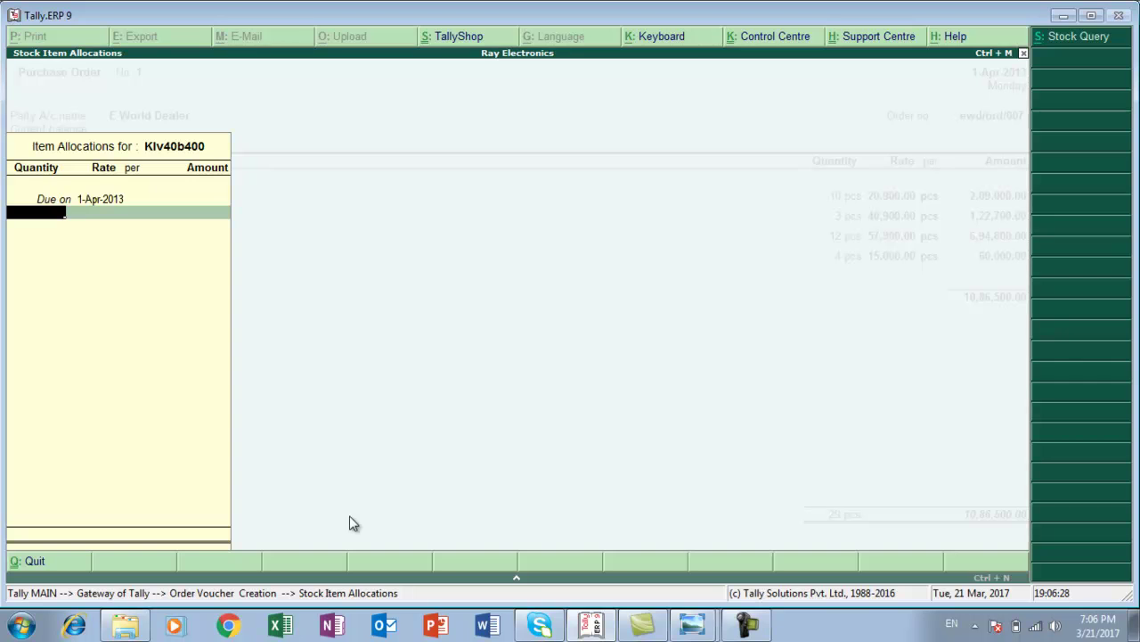
pyautogui.hotkey('alt', 'Tab')
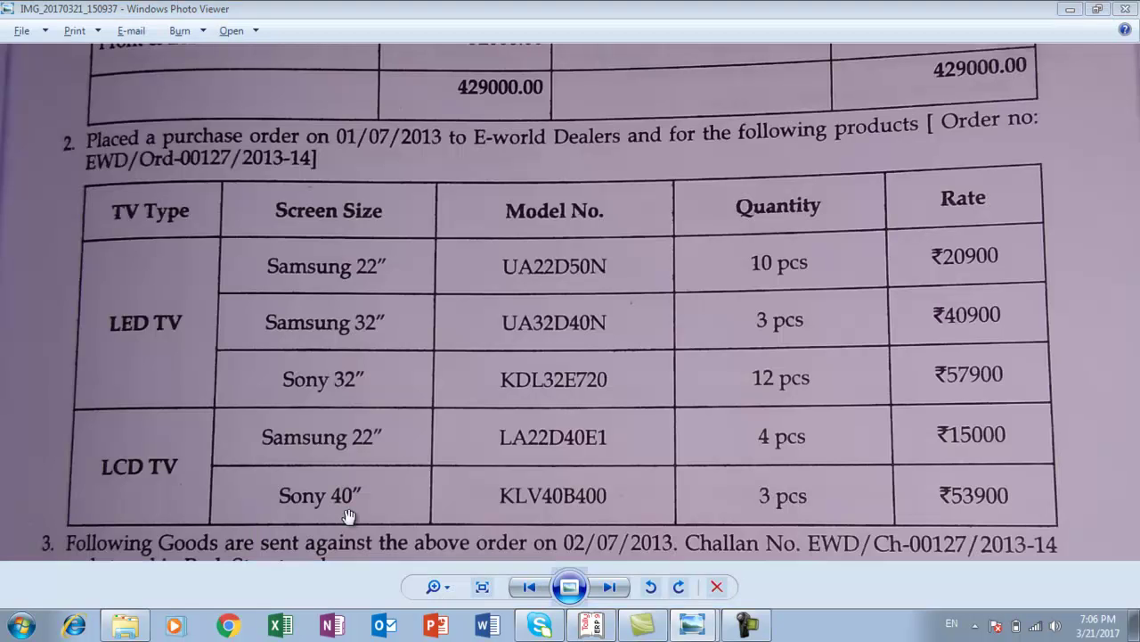
pyautogui.hotkey('alt', 'Tab')
pyautogui.write('3')
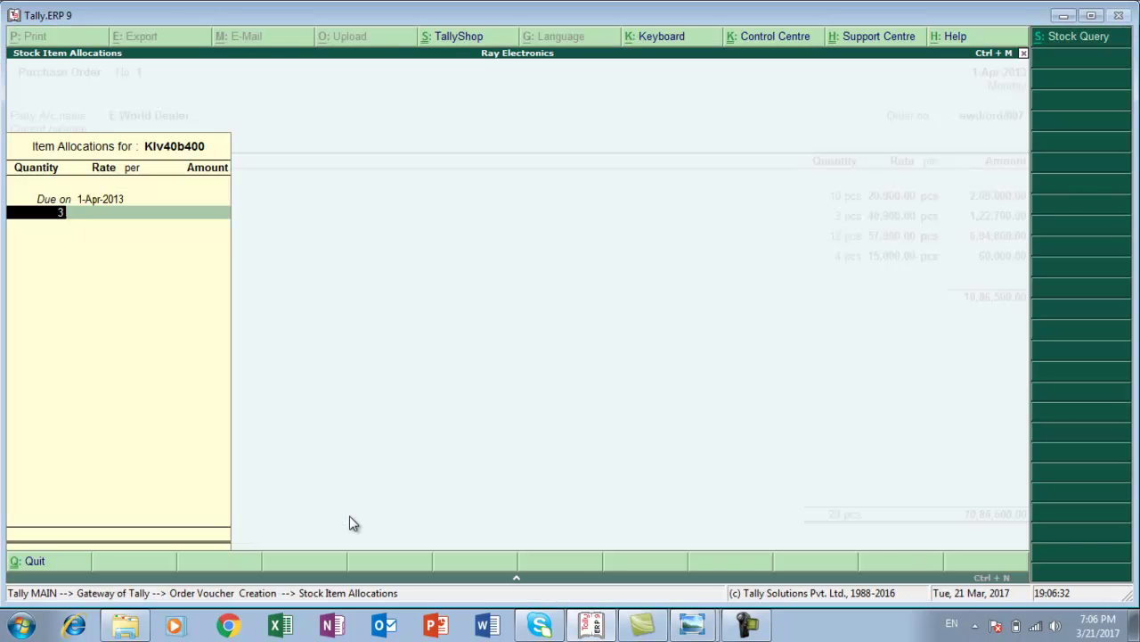
pyautogui.press('Return')
pyautogui.write('53')
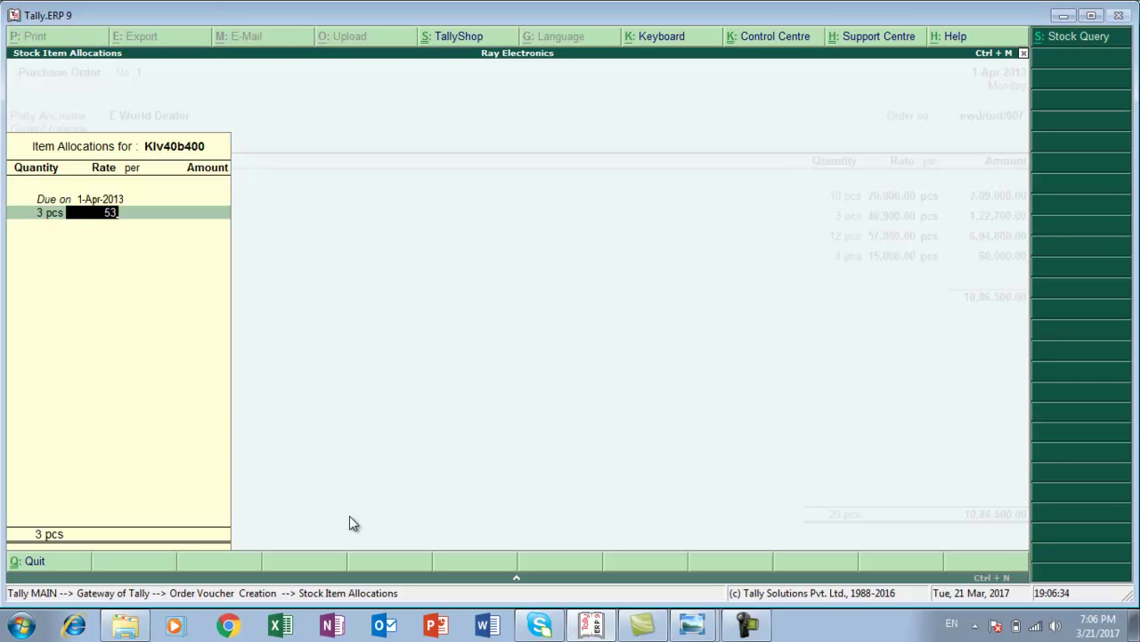
pyautogui.write(',900')
pyautogui.press('Return')
pyautogui.press('Return')
pyautogui.press('Return')
pyautogui.press('Return')
# End the item list and save the E World Dealer purchase order without a narration.
pyautogui.press('Return')
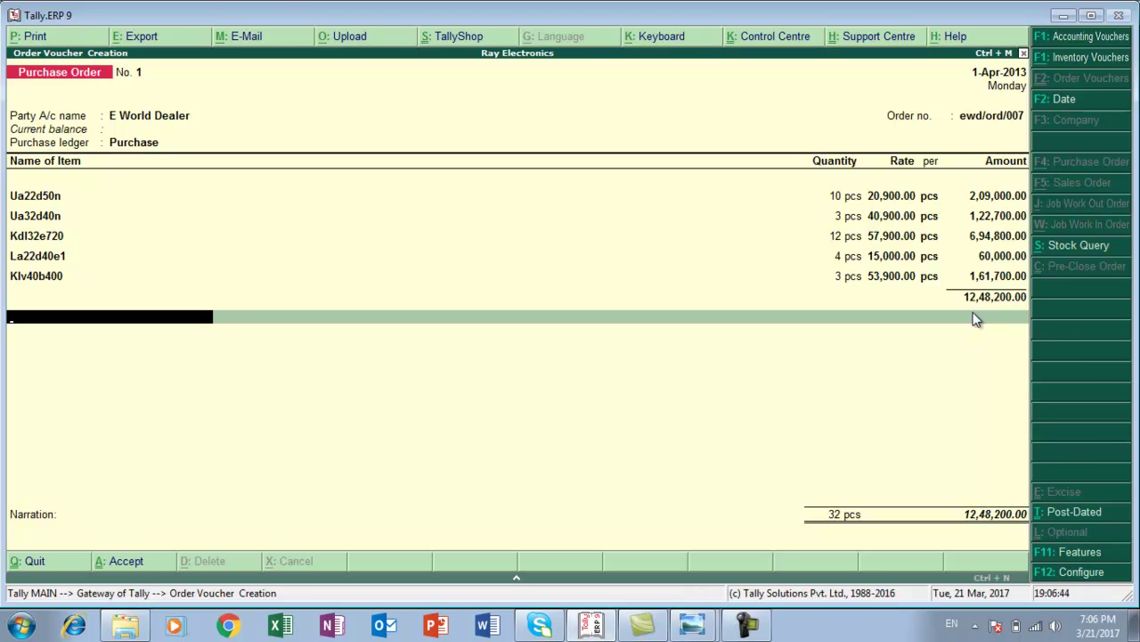
pyautogui.press('Return')
pyautogui.press('Return')
# Open a stock journal voucher and read assignment 3 about the goods sent against the order and their godown.
pyautogui.hotkey('alt', 'F7')
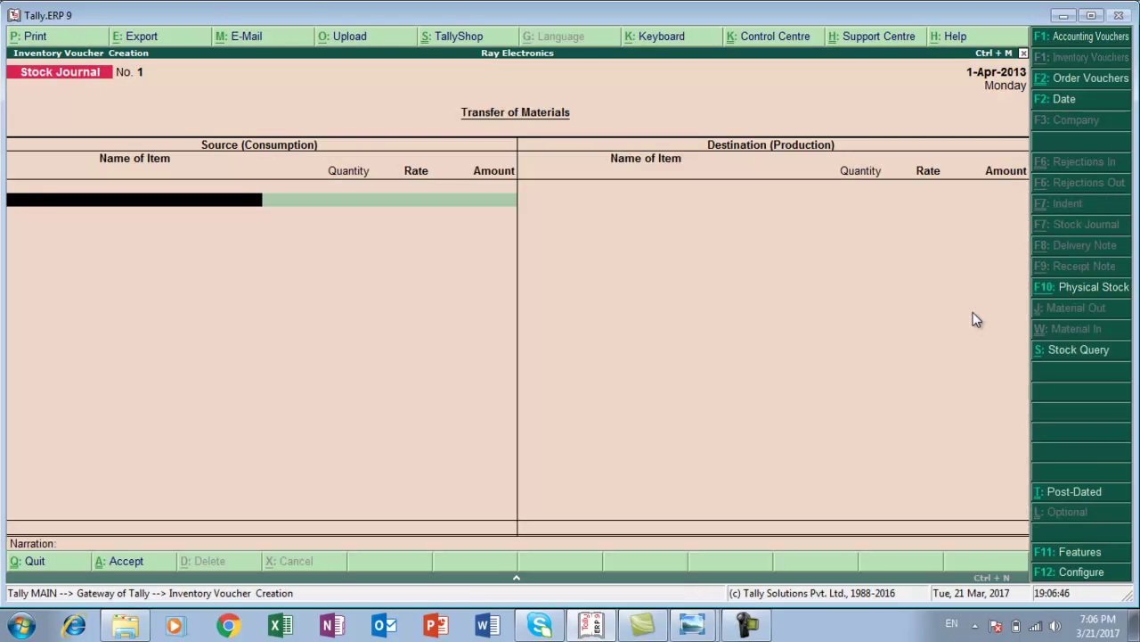
pyautogui.hotkey('alt', 'Tab')
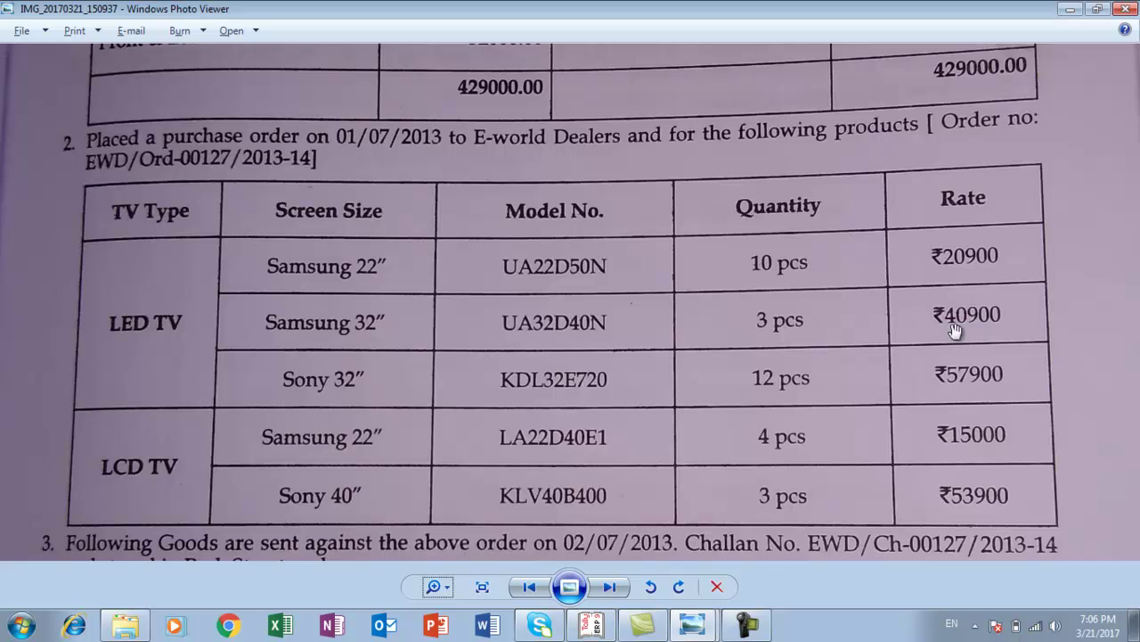
pyautogui.moveTo(658, 357); pyautogui.dragTo(642, 67)
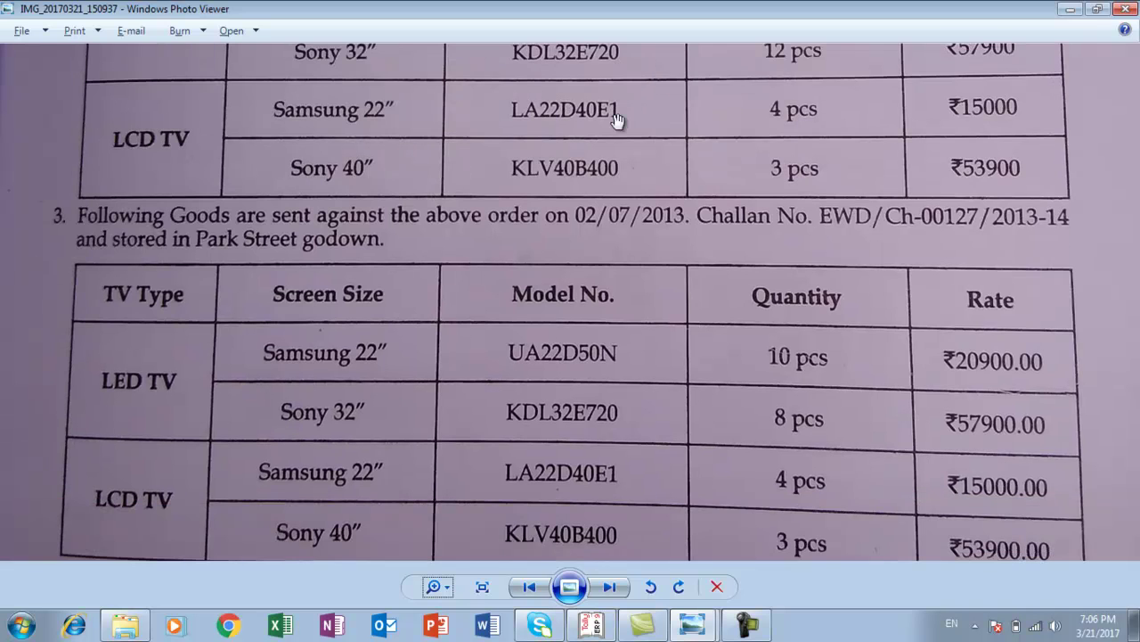
pyautogui.moveTo(622, 114); pyautogui.dragTo(626, 84)
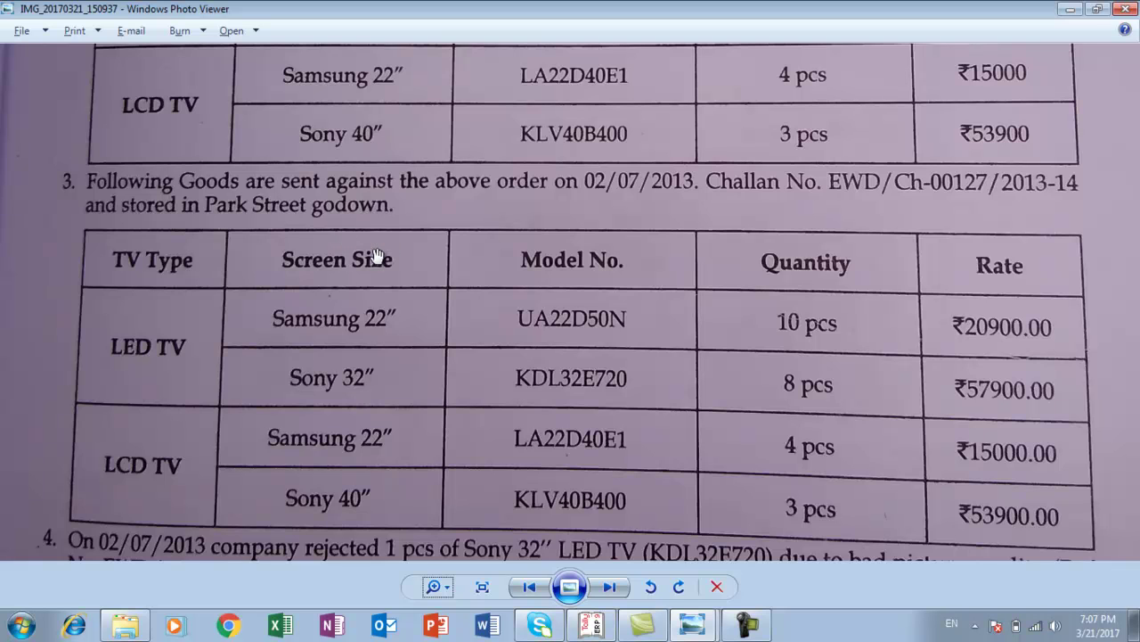
# Switch to Tally.ERP 9 and leave the stock journal voucher to return to the Gateway of Tally.
pyautogui.hotkey('alt', 'Tab')
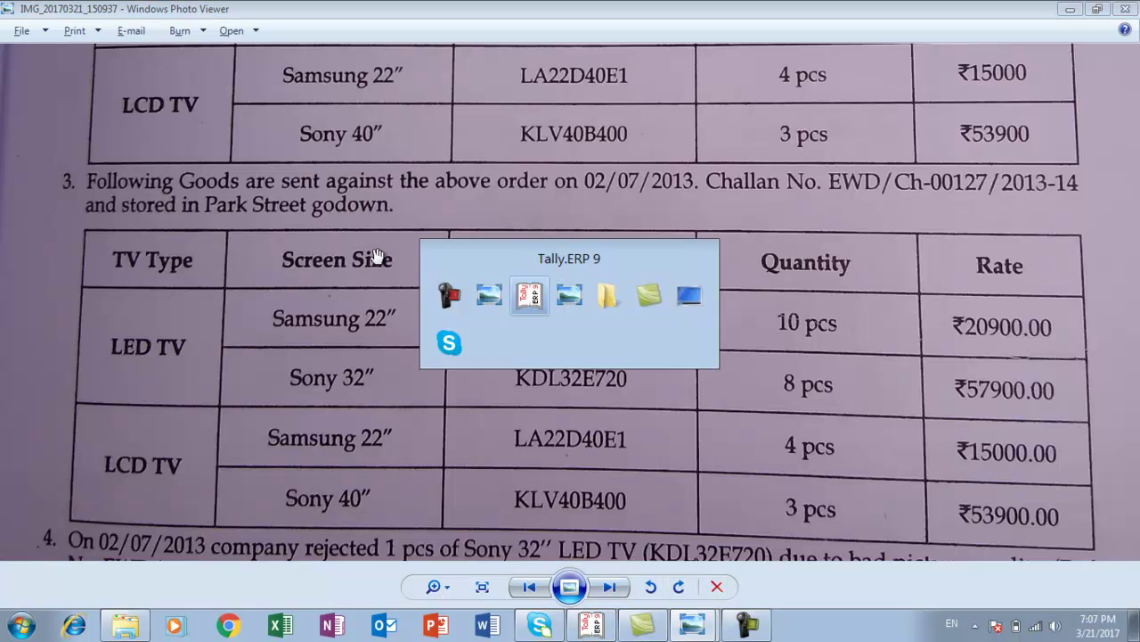
pyautogui.press('Escape')
pyautogui.press('Escape')
pyautogui.press('Escape')
pyautogui.press('Escape')
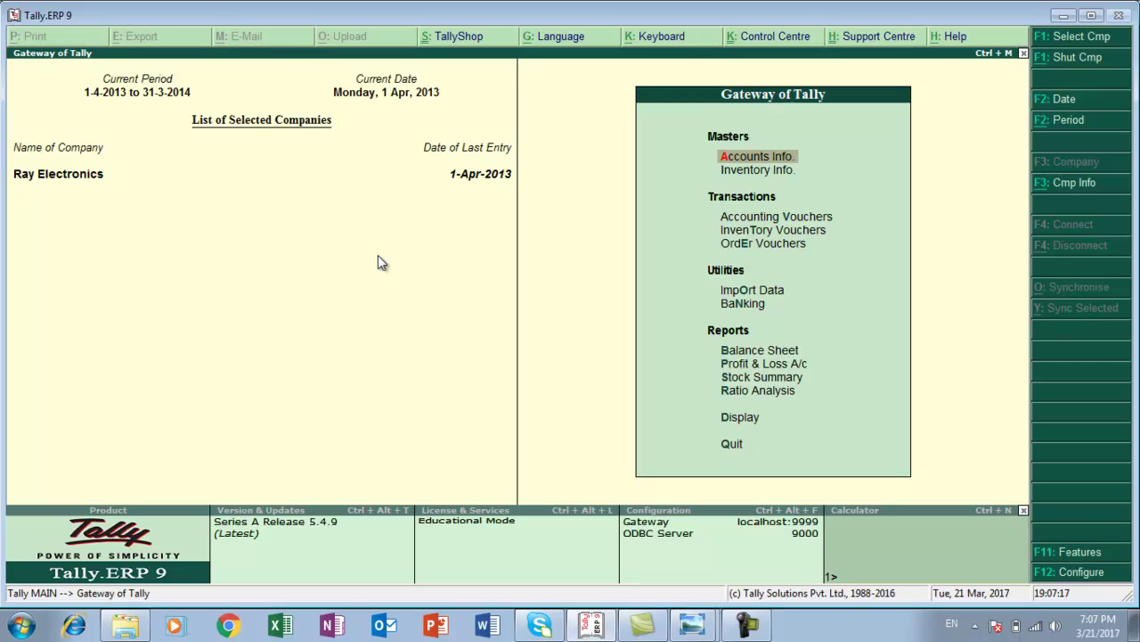
# Enable tracking numbers for delivery and receipt notes in the company's inventory features.
pyautogui.press('F11')
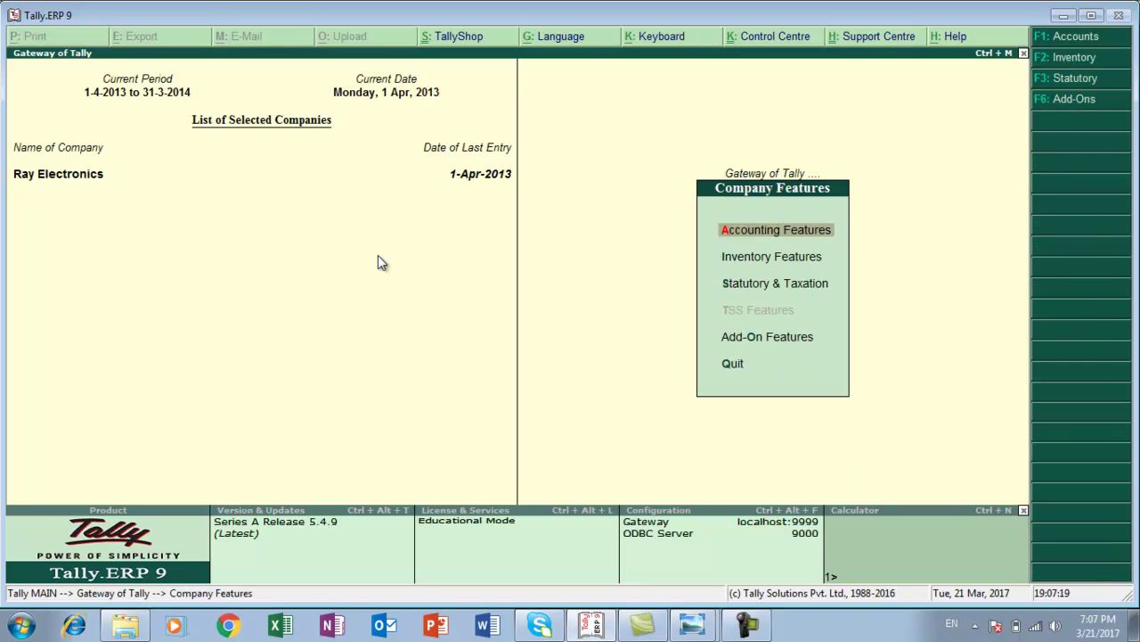
pyautogui.press('Down')
pyautogui.press('Return')
pyautogui.press('Return')
pyautogui.press('Return')
pyautogui.press('Return')
pyautogui.press('Return')
pyautogui.press('Return')
pyautogui.press('Return')
pyautogui.press('Return')
pyautogui.press('Return')
pyautogui.press('Return')
pyautogui.press('Return')
pyautogui.press('Return')
pyautogui.press('Return')
pyautogui.press('Return')
pyautogui.press('Return')
pyautogui.press('Return')
pyautogui.press('Return')
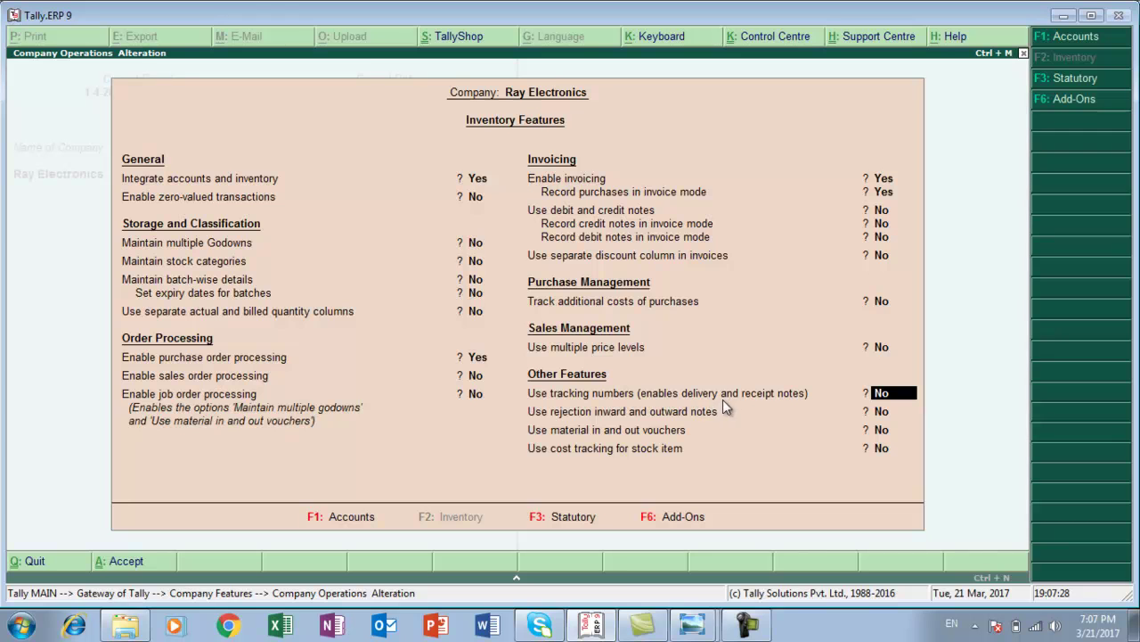
pyautogui.write('y')
pyautogui.press('Return')
pyautogui.press('Return')
pyautogui.press('Return')
pyautogui.press('Return')
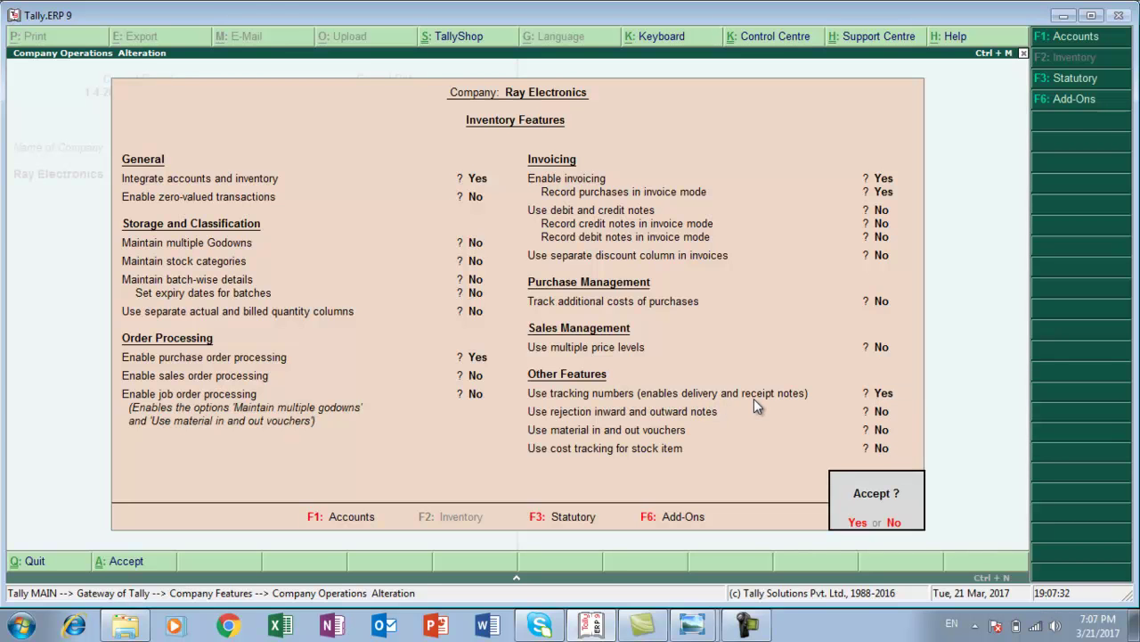
# Enable maintaining multiple godowns in the inventory features and save the feature settings.
pyautogui.press('Up')
pyautogui.press('Up')
pyautogui.press('Up')
pyautogui.press('Up')
pyautogui.press('Up')
pyautogui.press('Up')
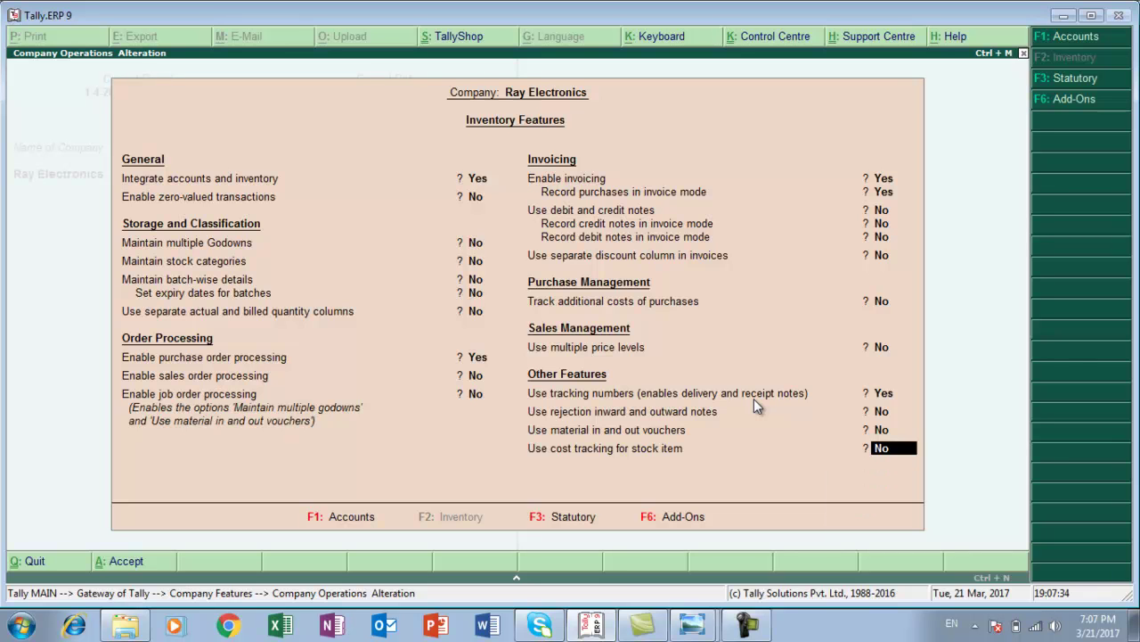
pyautogui.press('Up')
pyautogui.press('Up')
pyautogui.press('Up')
pyautogui.press('Up')
pyautogui.press('Up')
pyautogui.press('Up')
pyautogui.press('Up')
pyautogui.press('Up')
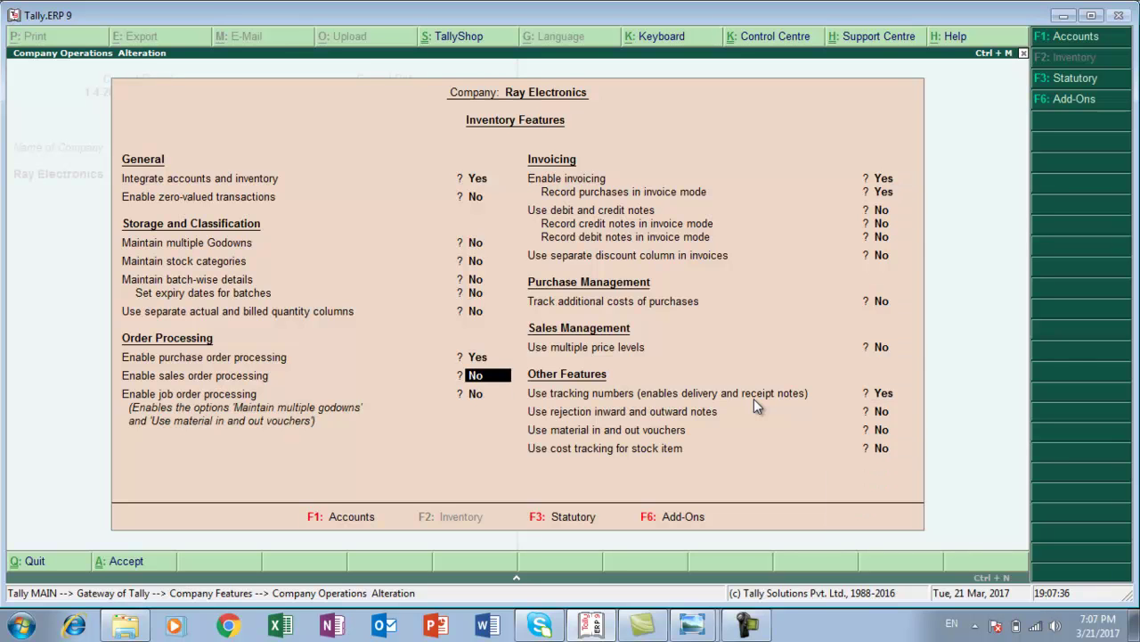
pyautogui.press('Up')
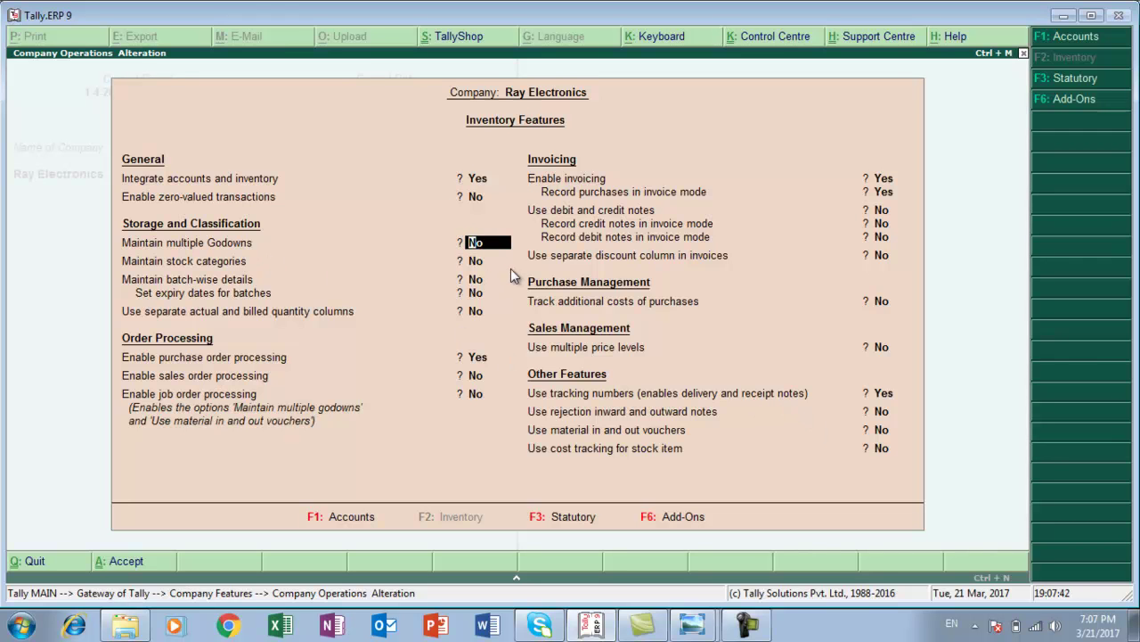
pyautogui.write('y')
pyautogui.press('Return')
pyautogui.press('Return')
pyautogui.press('Return')
pyautogui.press('Return')
pyautogui.press('Return')
pyautogui.press('Return')
pyautogui.press('Return')
pyautogui.press('Return')
pyautogui.press('Return')
pyautogui.press('Return')
pyautogui.press('Return')
pyautogui.press('Return')
pyautogui.press('Return')
pyautogui.press('Return')
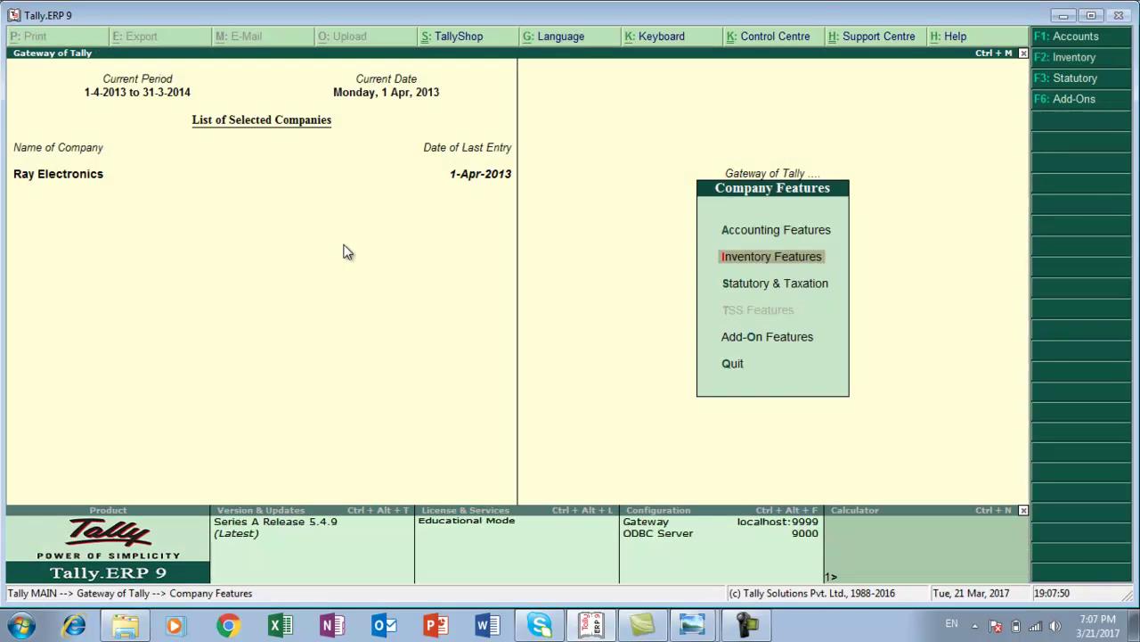
# Leave the company features and open a new receipt note among the inventory vouchers.
pyautogui.press('Escape')
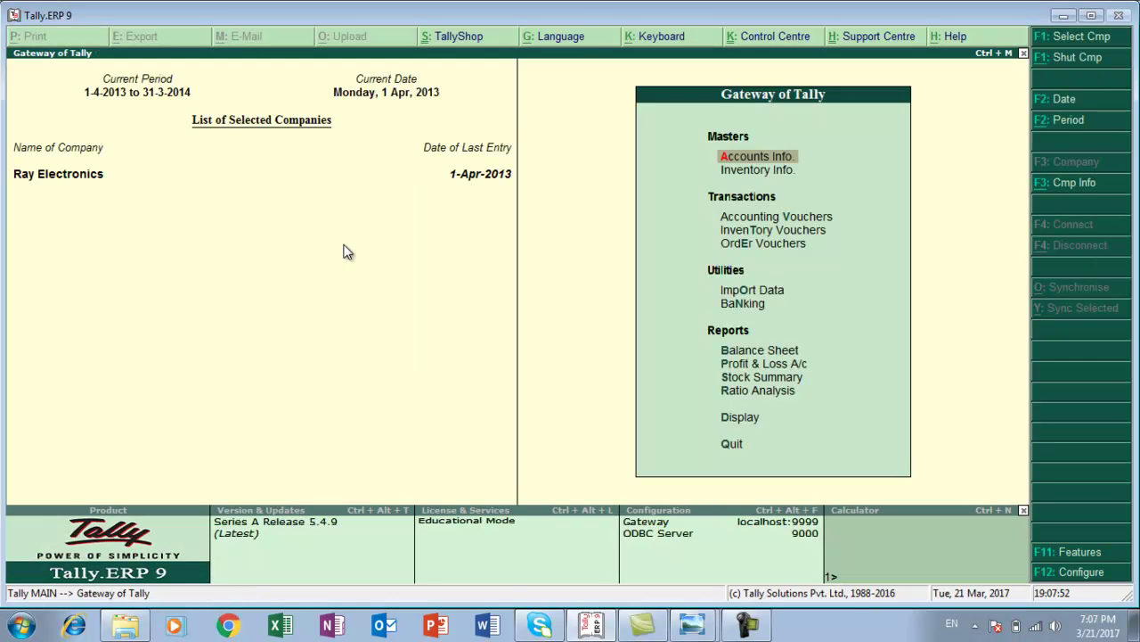
pyautogui.press('Down')
pyautogui.press('Down')
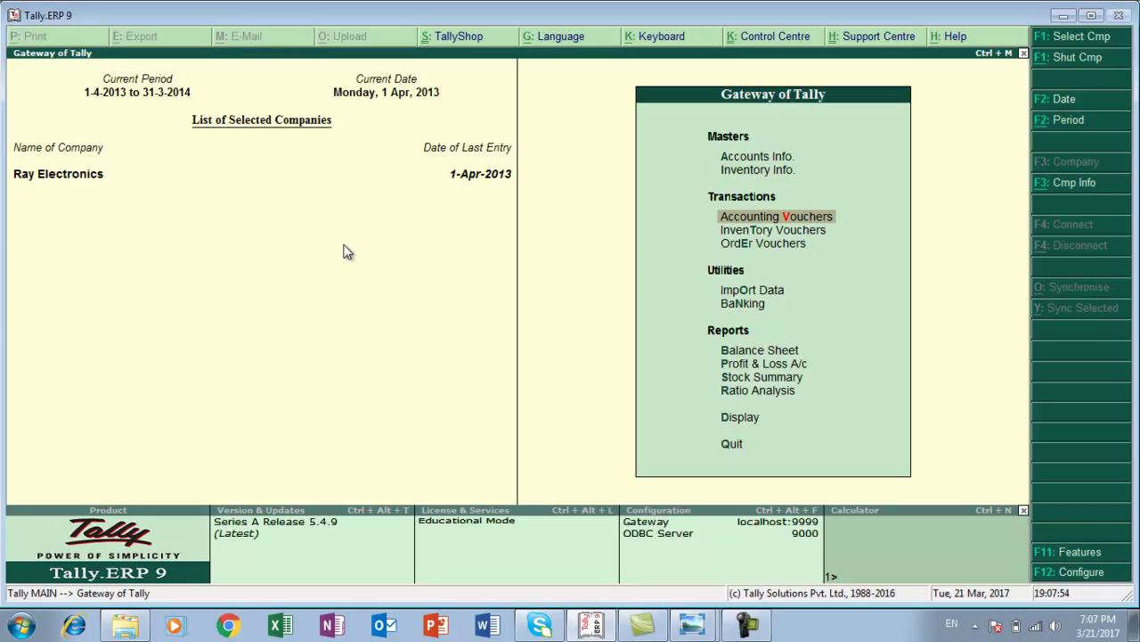
pyautogui.press('Down')
pyautogui.press('Up')
pyautogui.press('Down')
pyautogui.press('Return')
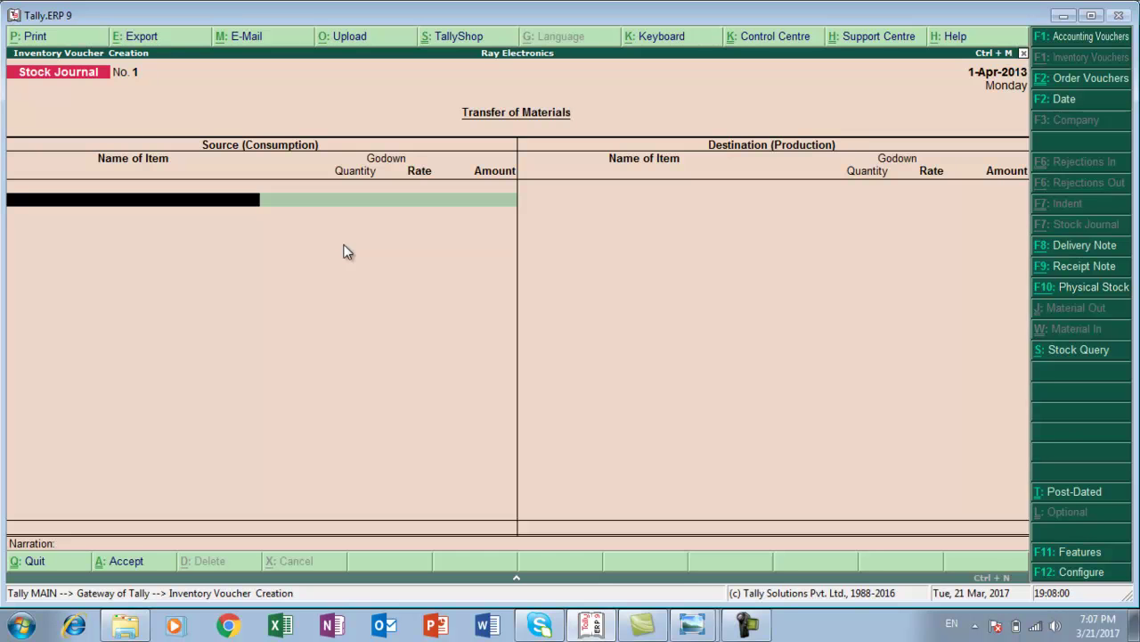
pyautogui.press('F9')
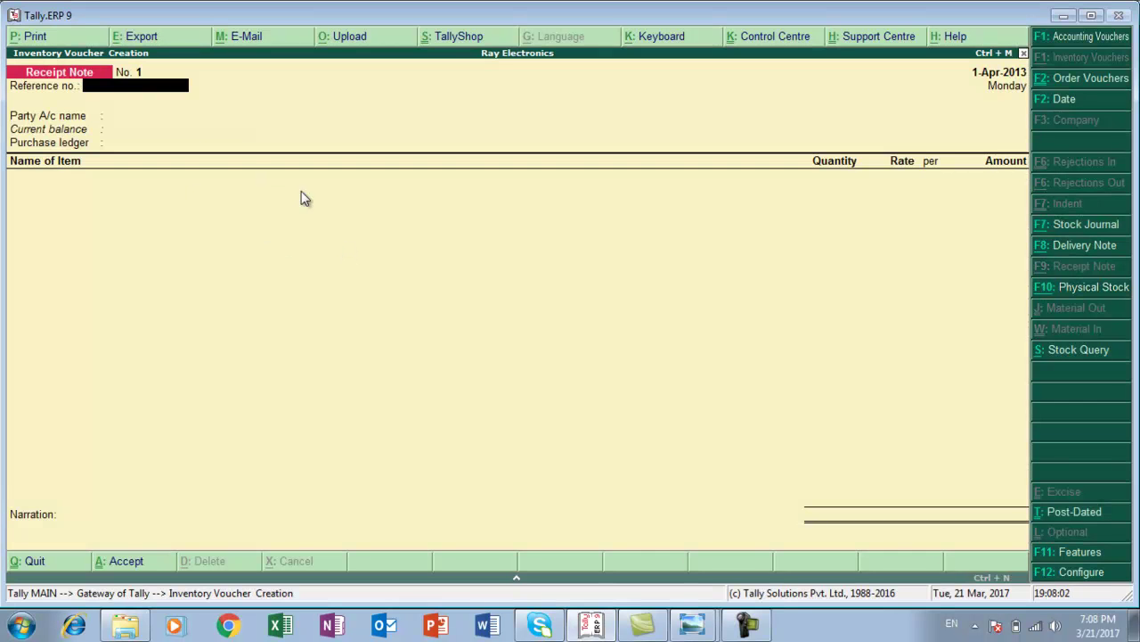
# Set the receipt note's voucher date to 2-7-2013, following assignment 3.
pyautogui.hotkey('alt', 'Tab')
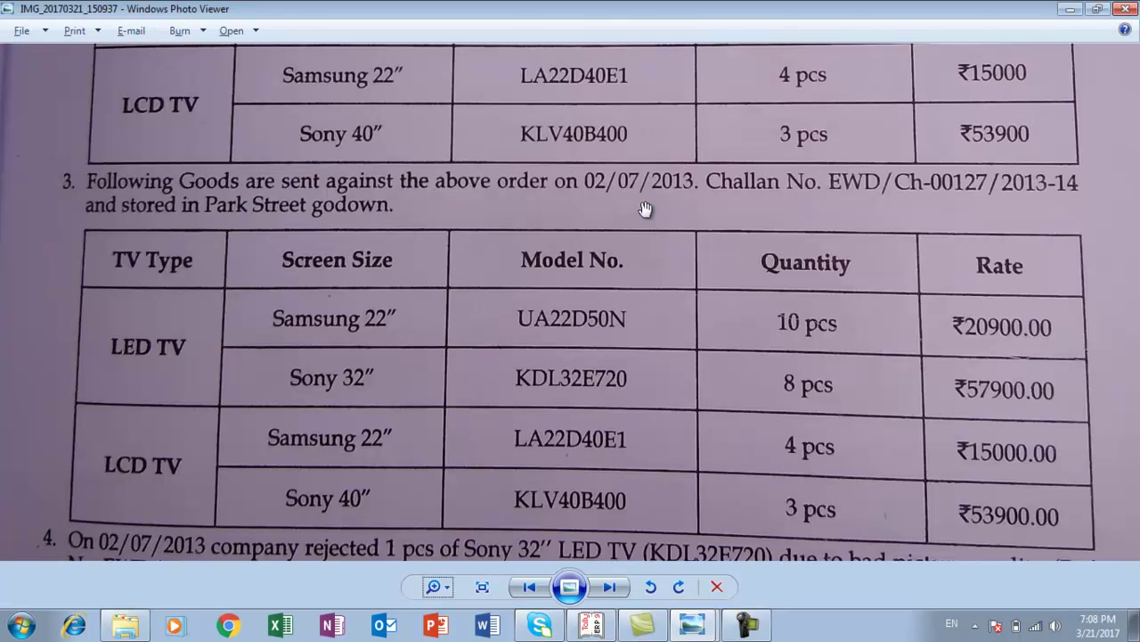
pyautogui.hotkey('alt', 'Tab')
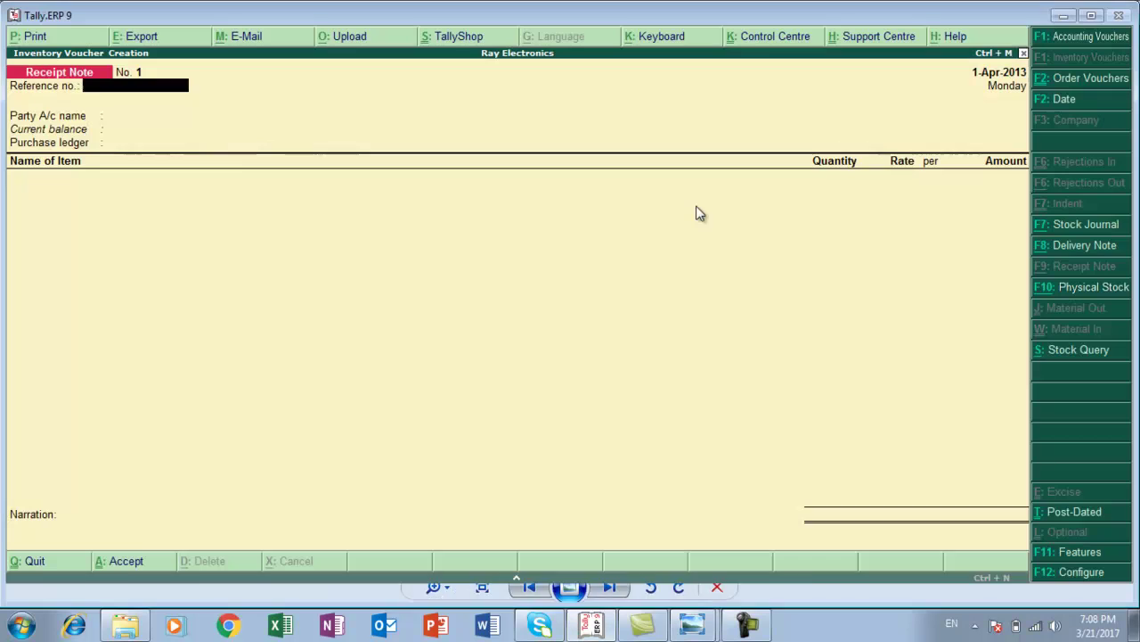
pyautogui.press('F2')
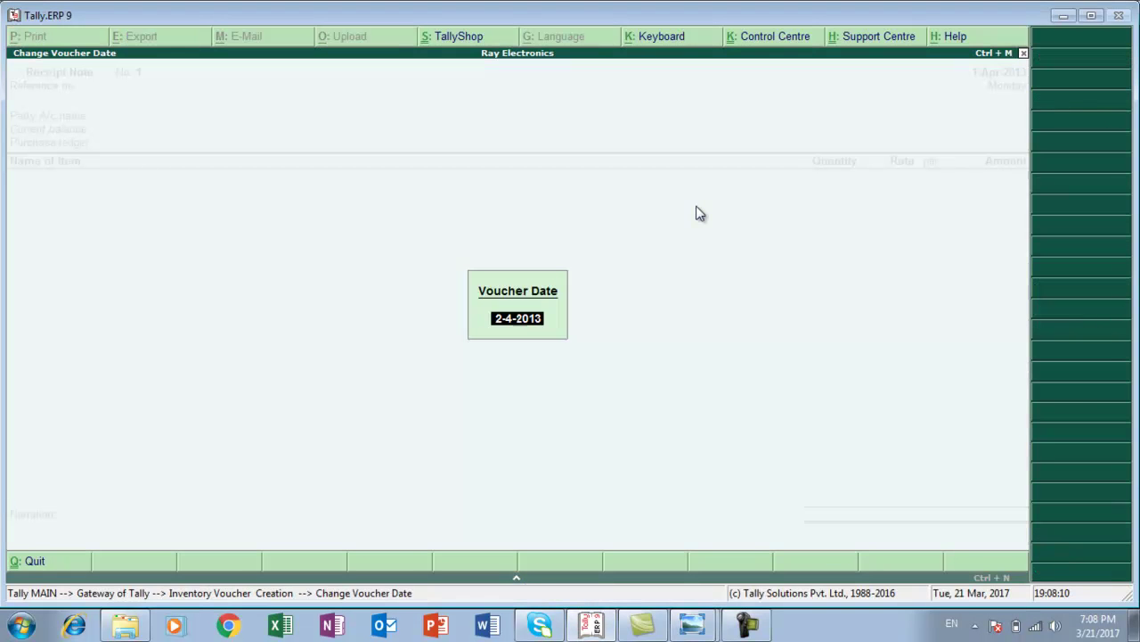
pyautogui.write('2-7')
pyautogui.press('Return')
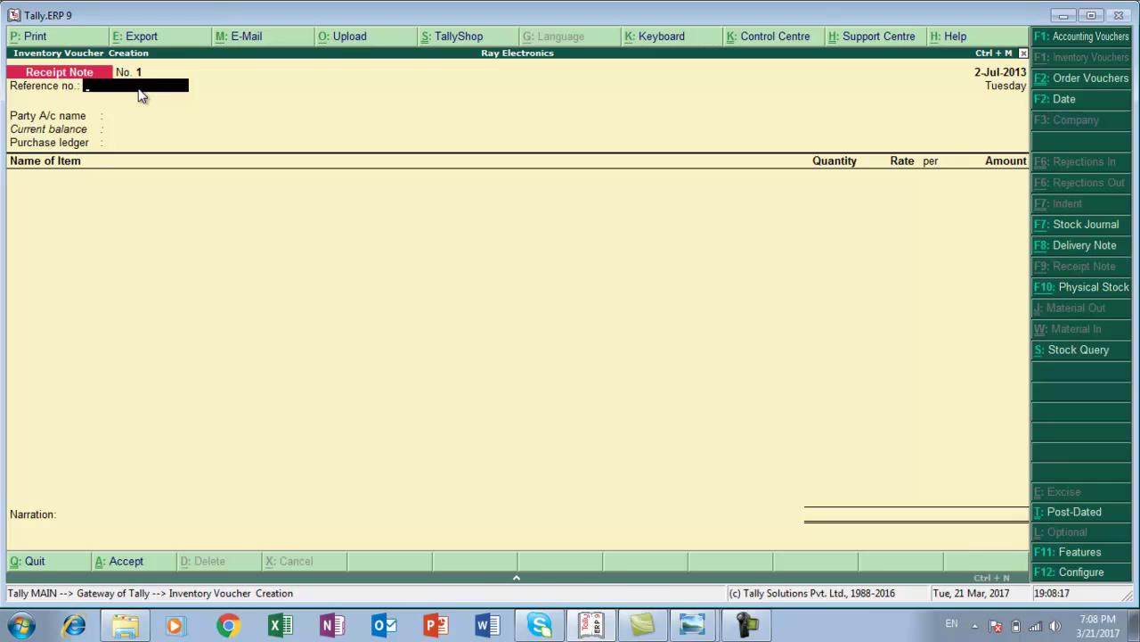
# Look up the challan number in assignment 3 and enter ewd/ch/007 as the receipt note's reference number.
pyautogui.hotkey('alt', 'Tab')
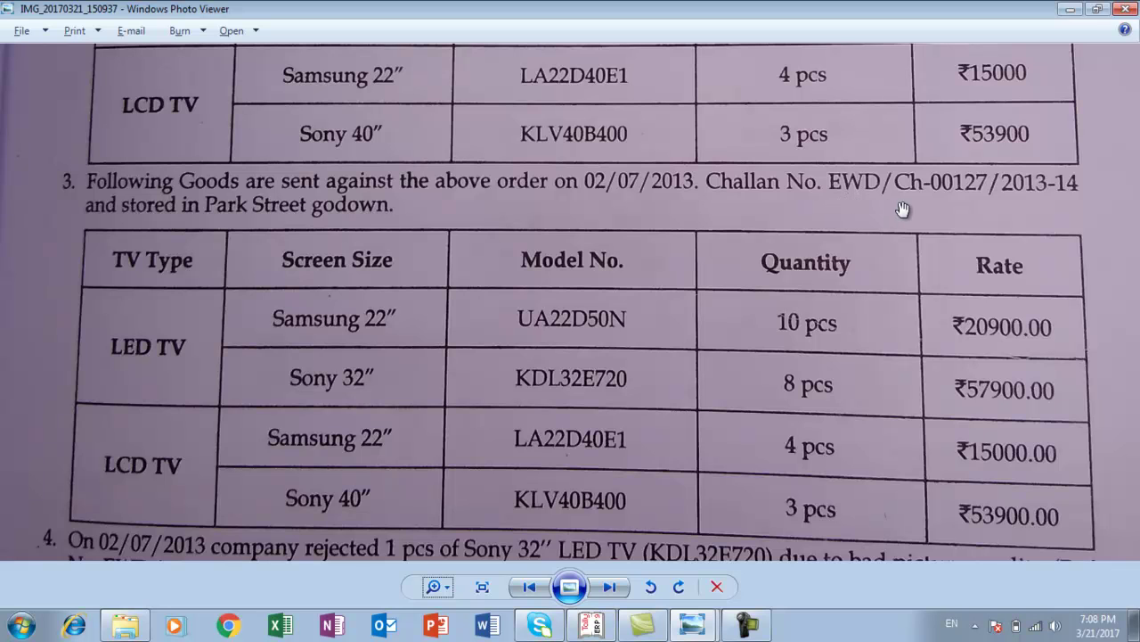
pyautogui.hotkey('alt', 'Tab')
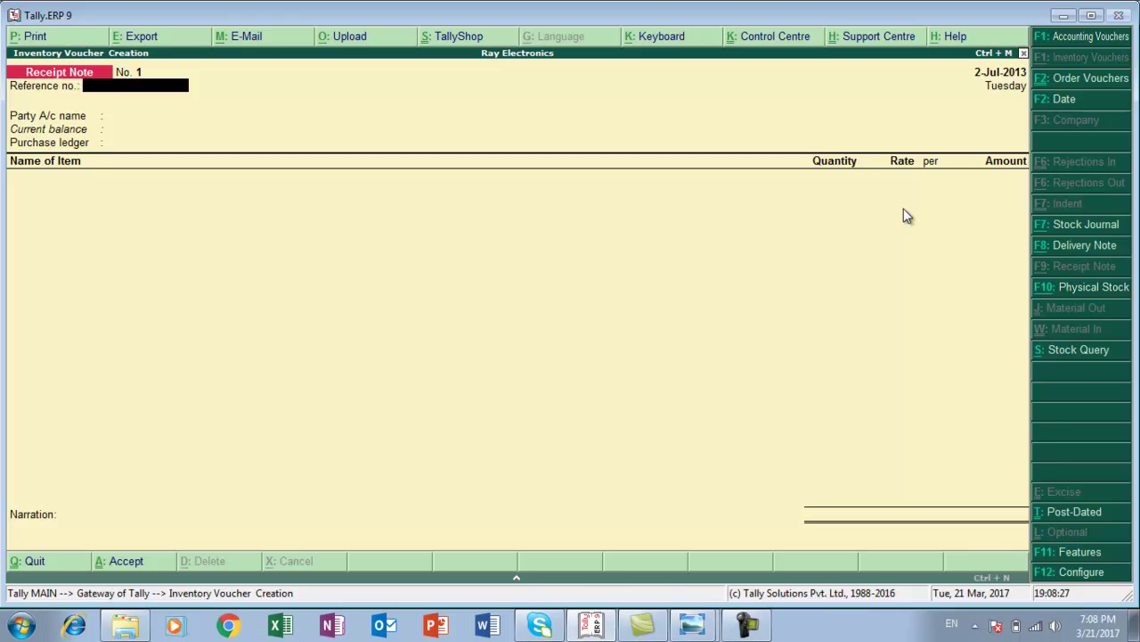
pyautogui.write('ewd/ch/007')
pyautogui.press('Return')
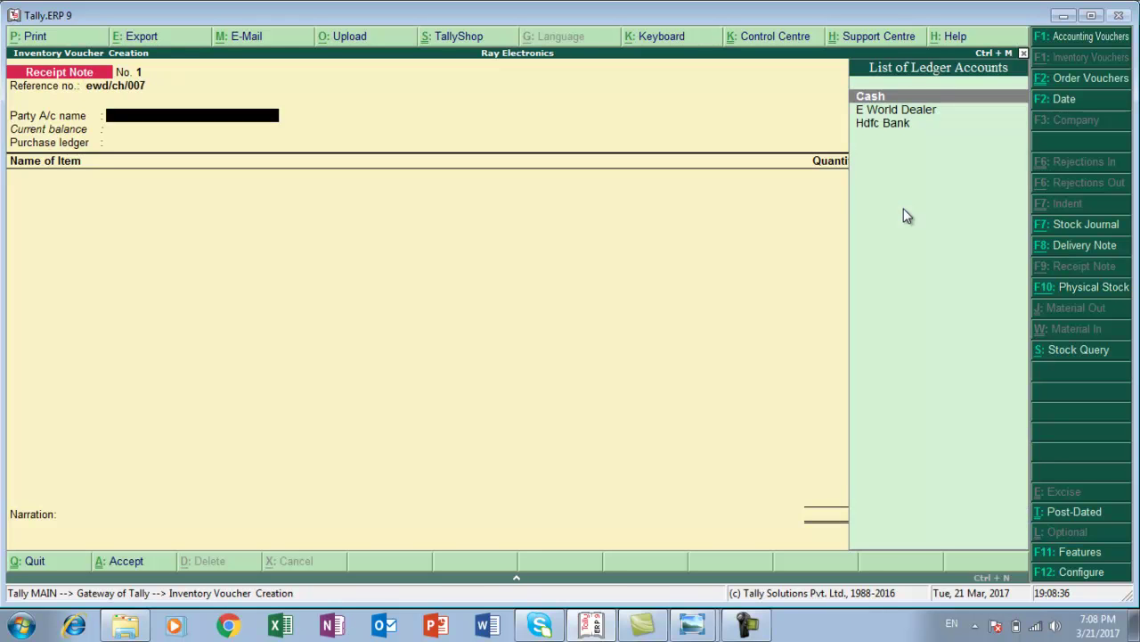
# Select E World Dealer as the party account and link its purchase order dated 1-Apr-2013 to the receipt note.
pyautogui.press('Down')
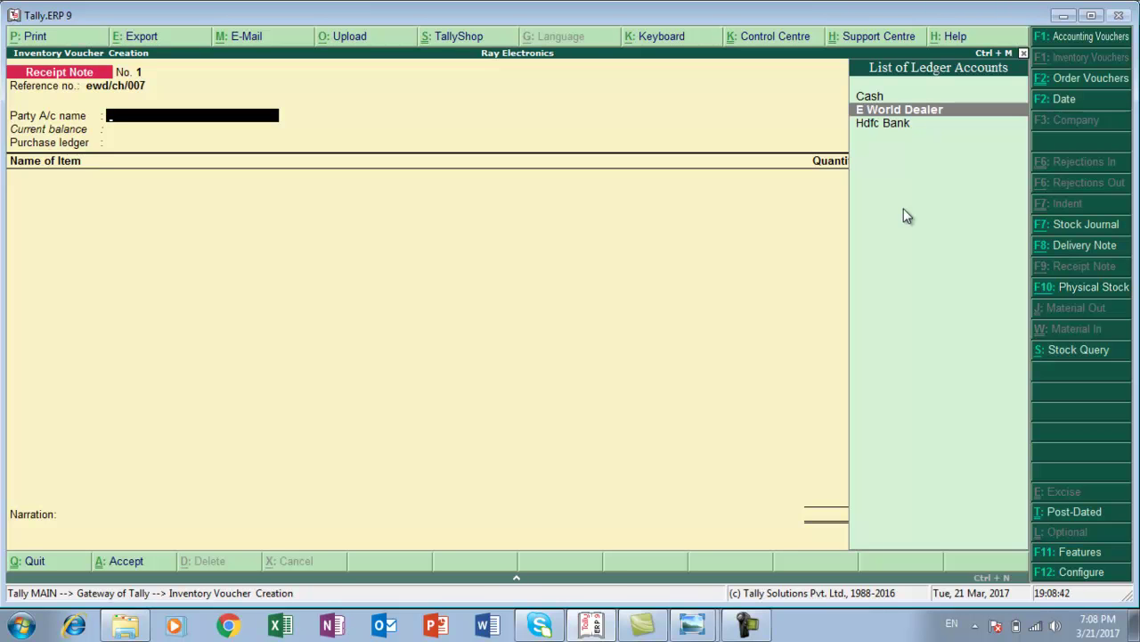
pyautogui.press('Return')
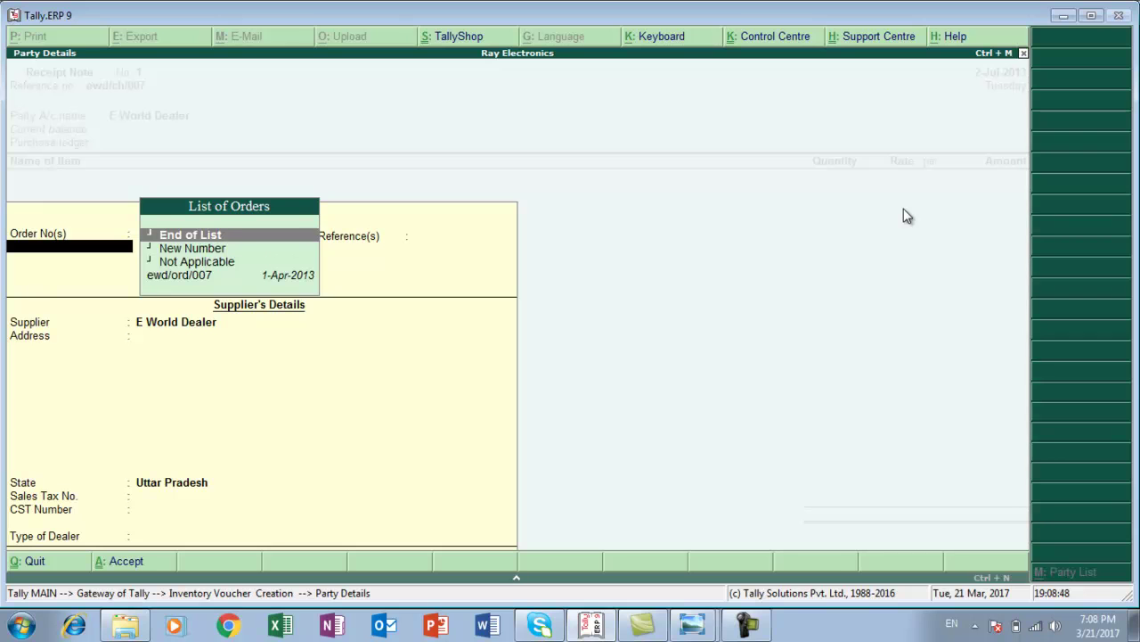
pyautogui.press('Down')
pyautogui.press('Down')
pyautogui.press('Down')
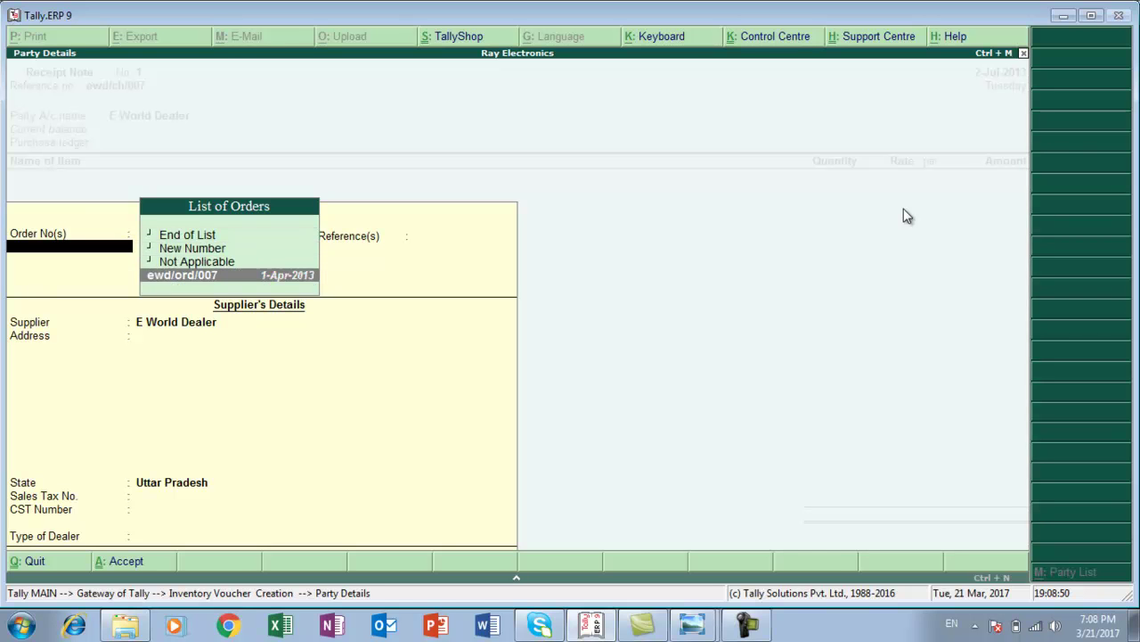
pyautogui.click(204, 283)
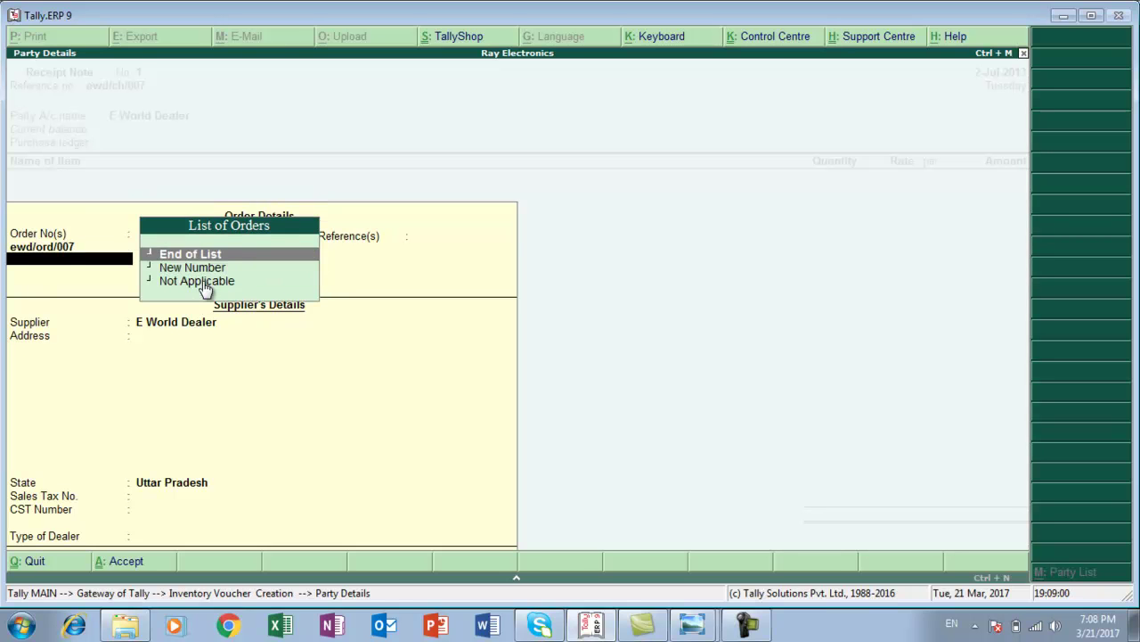
# End the order list and accept the supplier's party details without further entries.
pyautogui.press('Return')
pyautogui.press('Return')
pyautogui.press('Return')
pyautogui.press('Return')
pyautogui.press('Return')
pyautogui.press('Return')
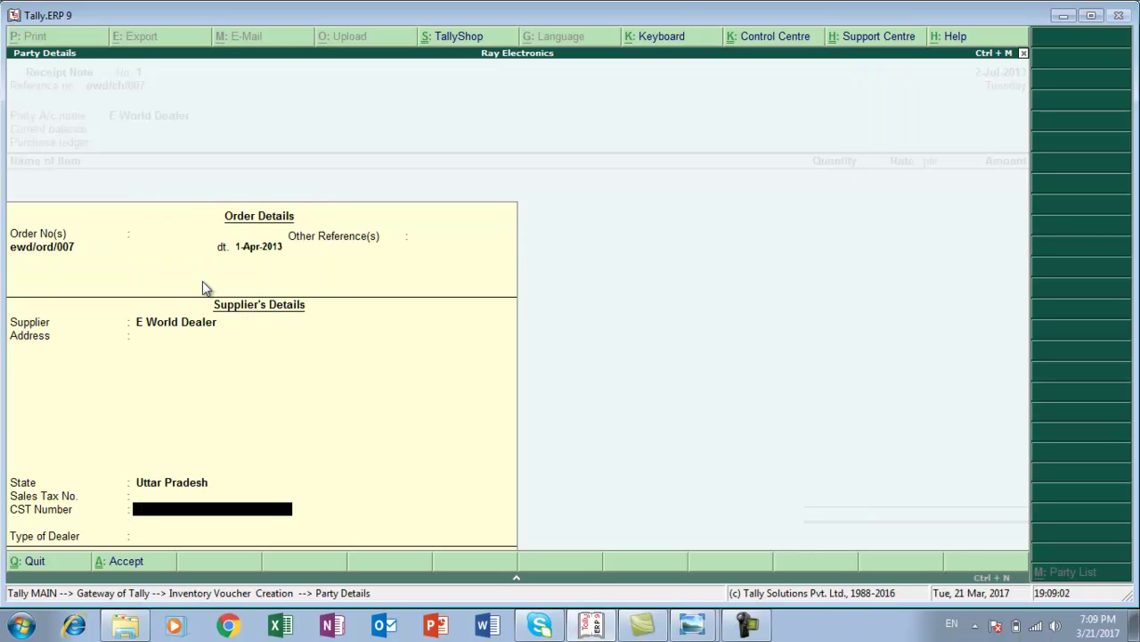
pyautogui.press('Return')
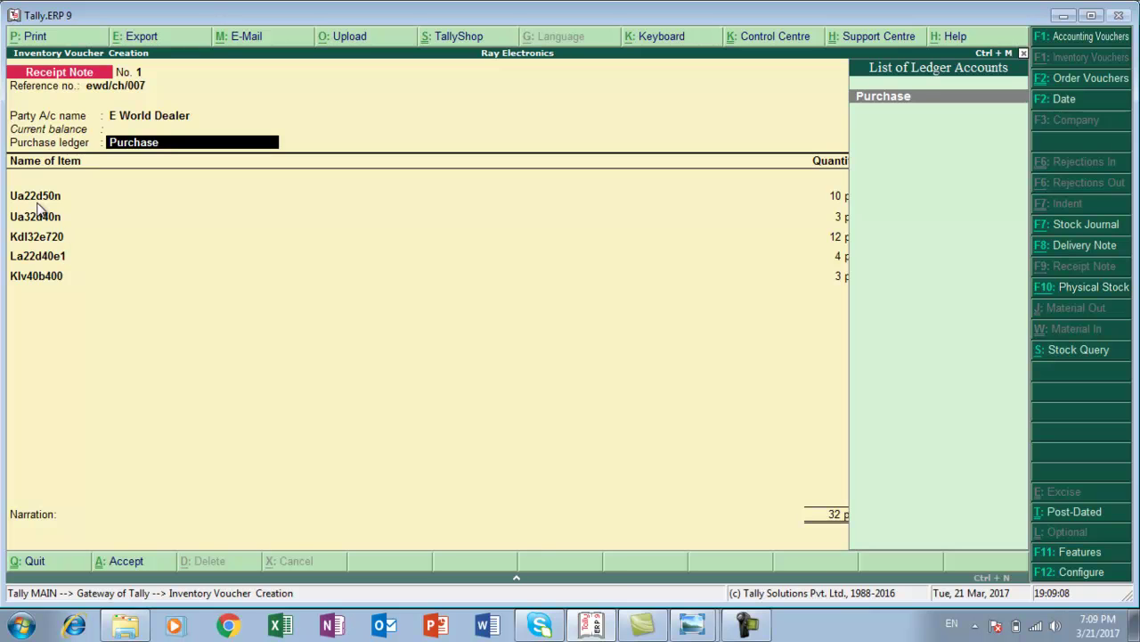
# Compare the receipt note's items and quantities with assignment 3 and accept Purchase as the purchase ledger.
pyautogui.hotkey('alt', 'Tab')
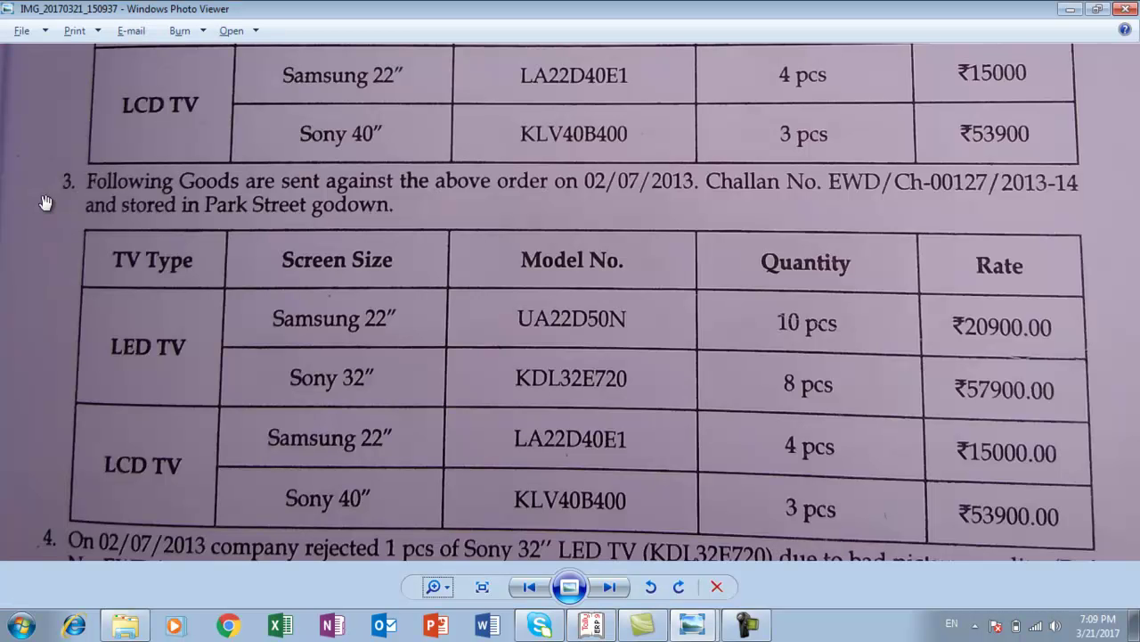
pyautogui.hotkey('alt', 'Tab')
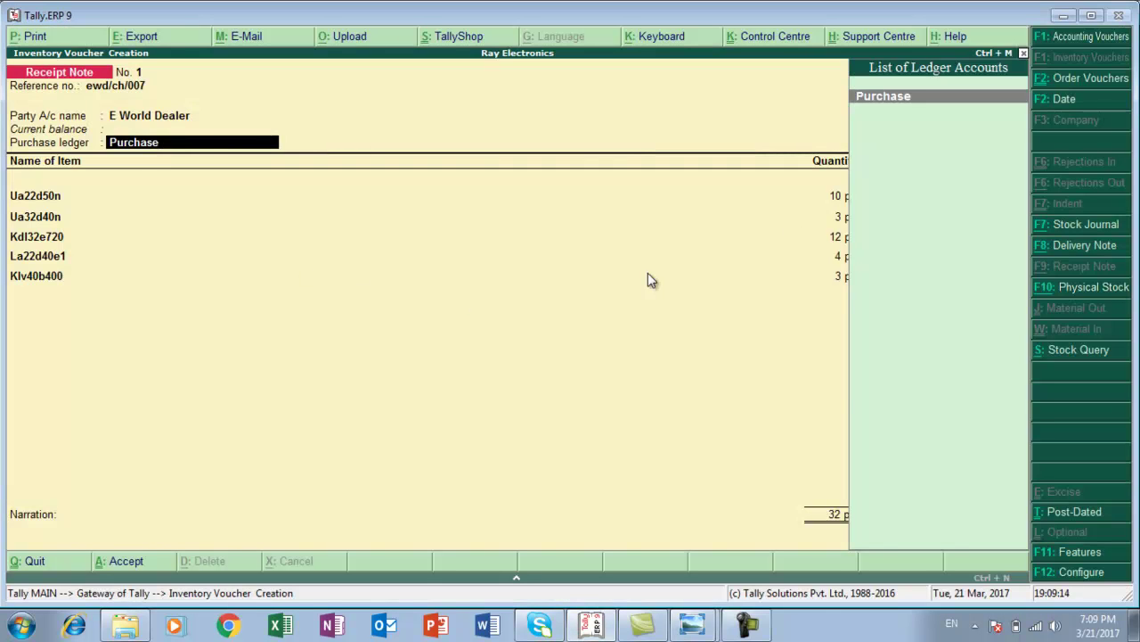
pyautogui.hotkey('alt', 'Tab')
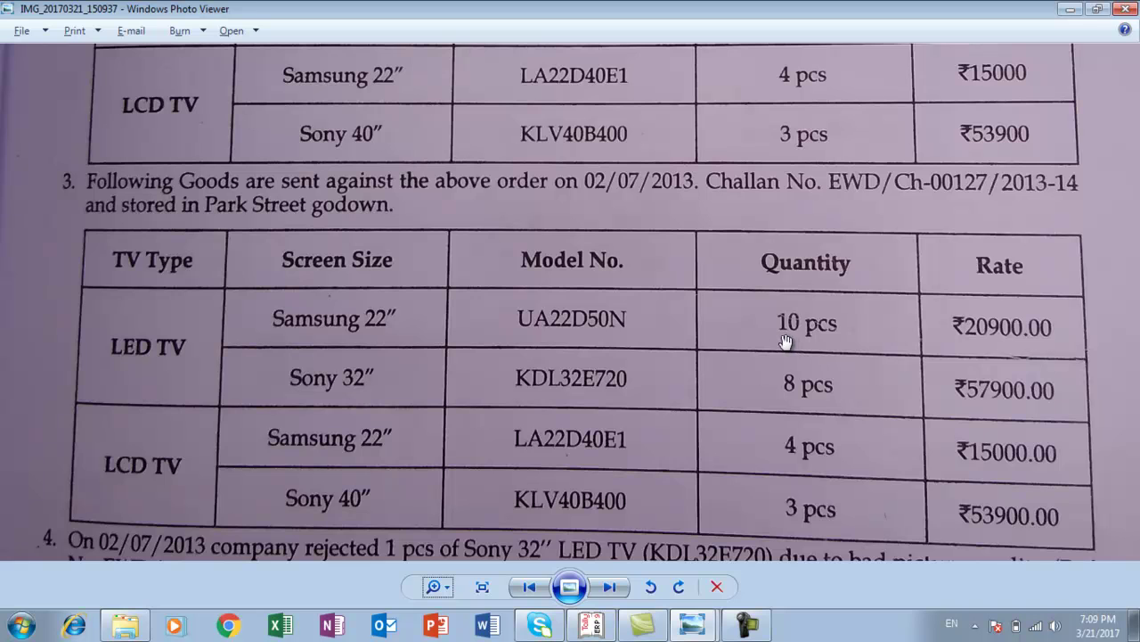
pyautogui.hotkey('alt', 'Tab')
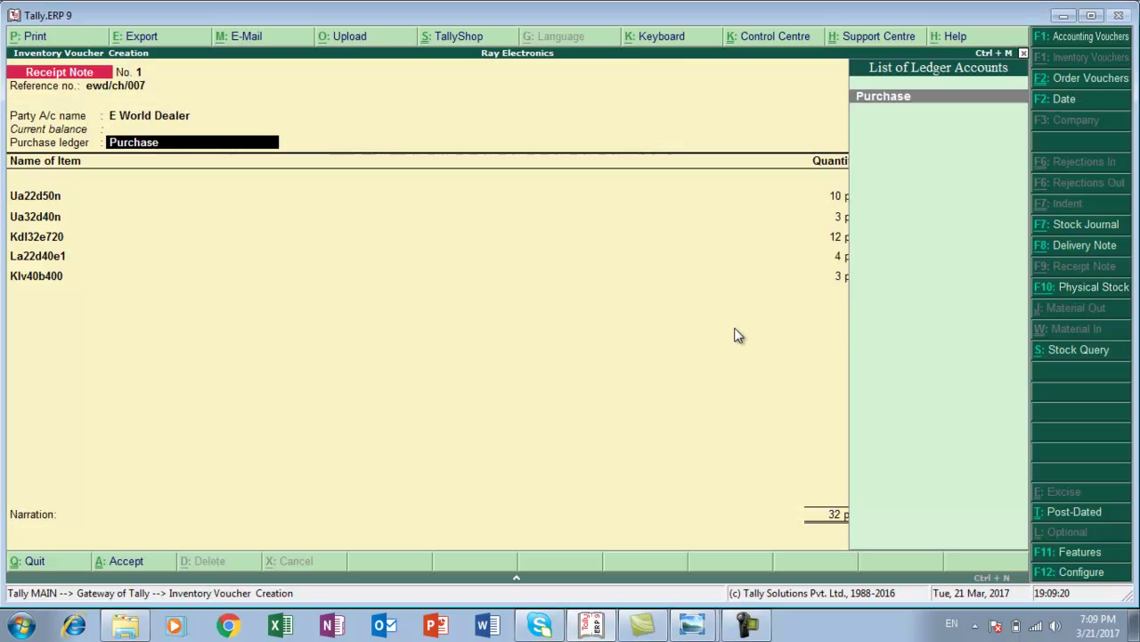
pyautogui.press('Return')
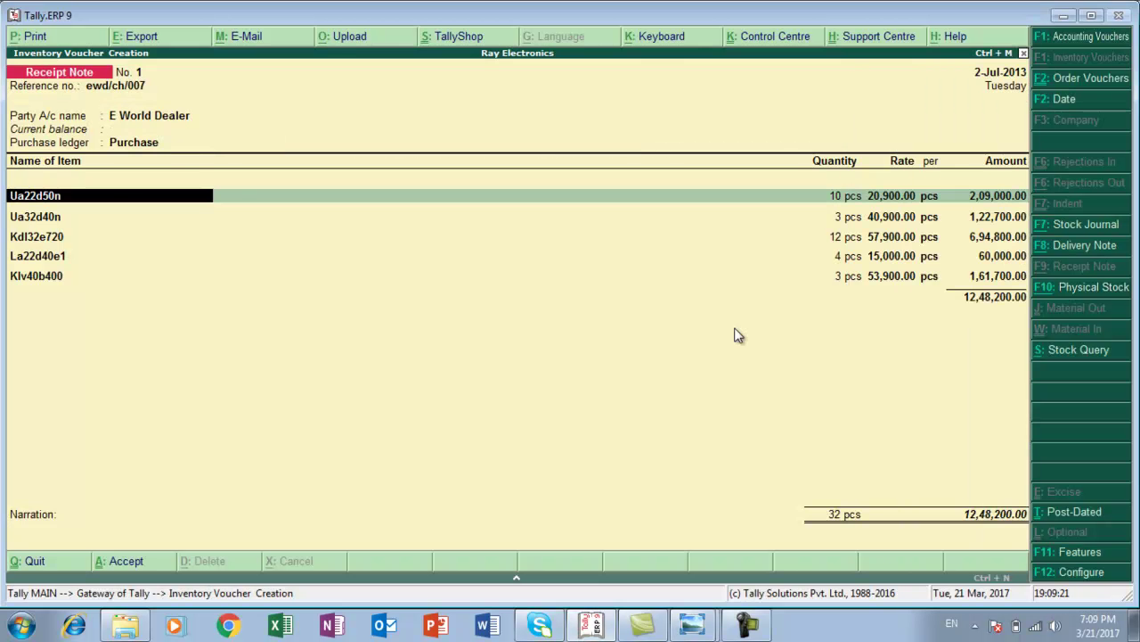
# Allocate item Ua22d50n to tracking number ewd/ch/007 and to the E World Dealer purchase order due 1-Apr-2013.
pyautogui.press('Return')
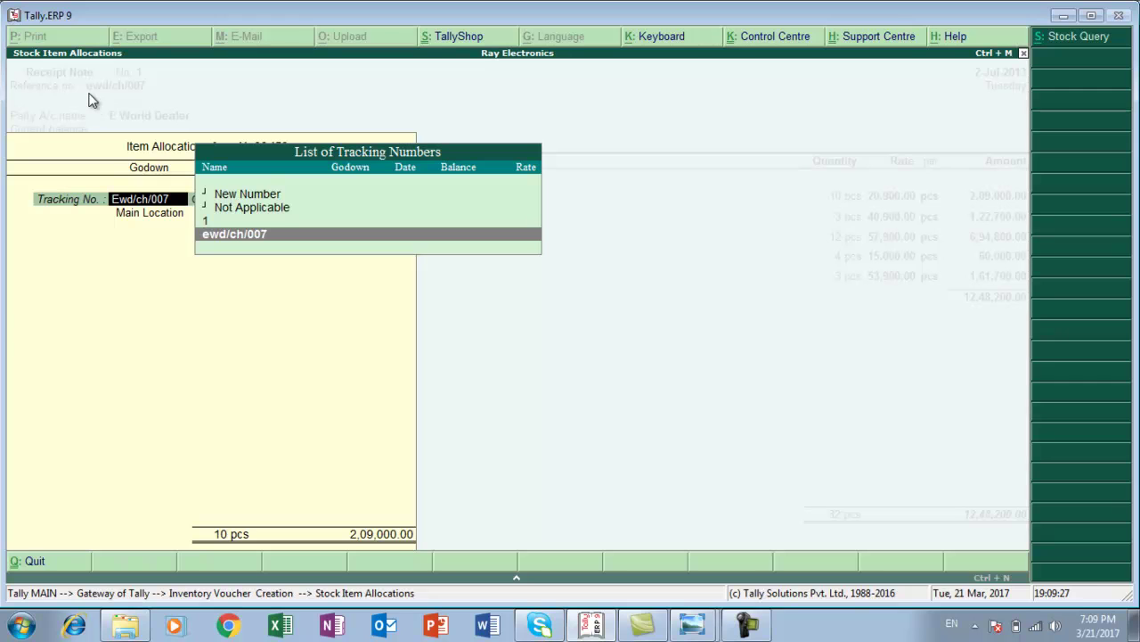
pyautogui.click(230, 235)
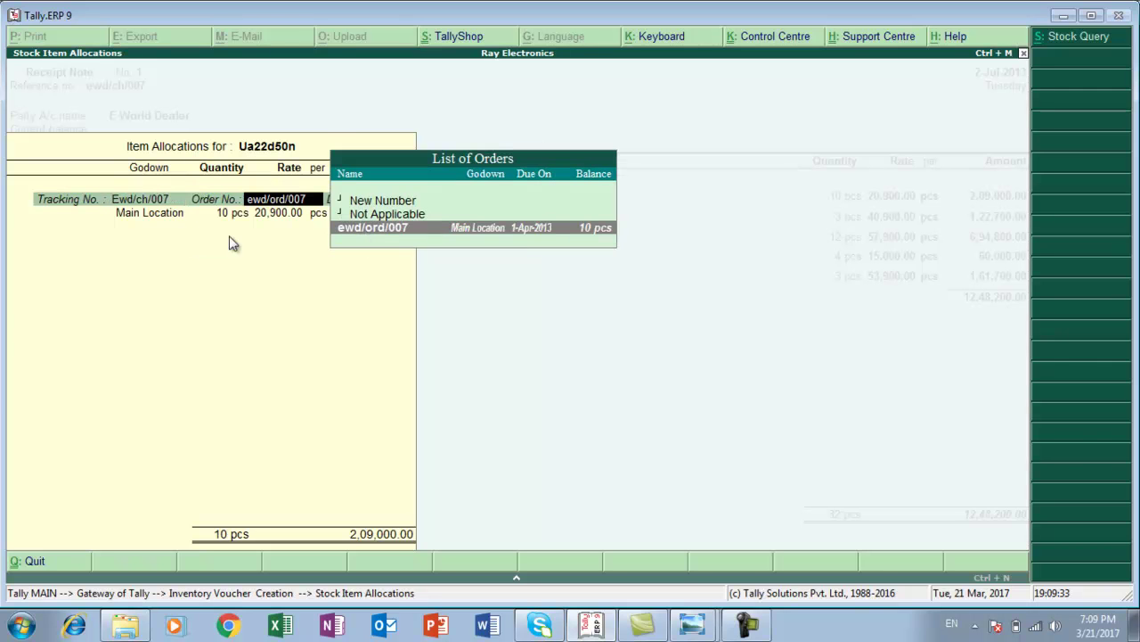
pyautogui.click(369, 232)
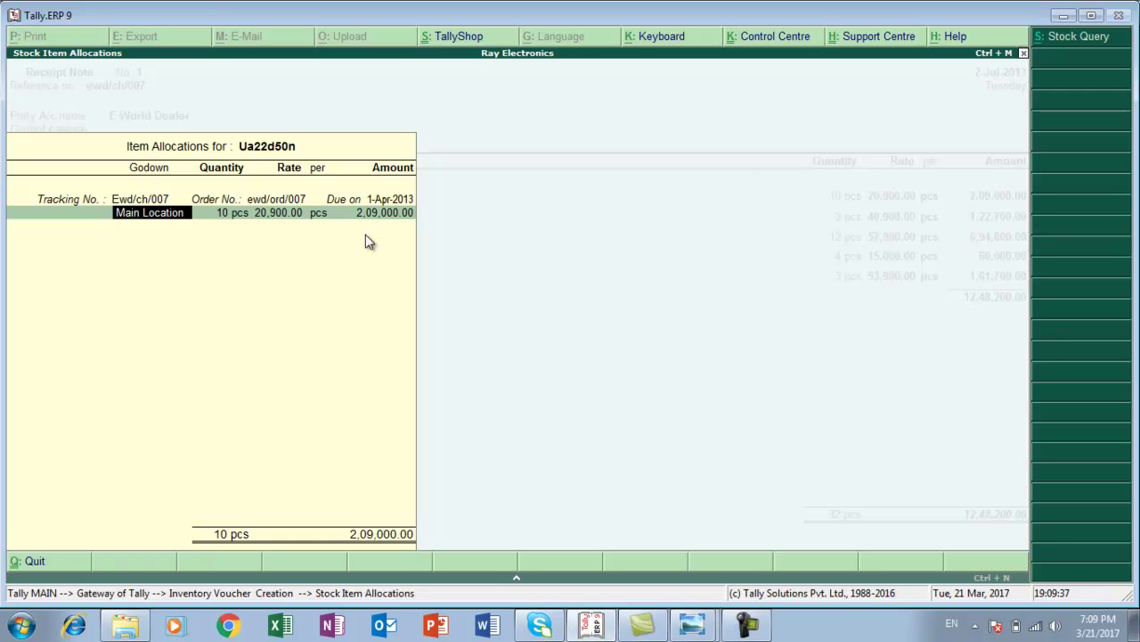
# Check the storage location in assignment 3 and create a godown named Parkstreet under Primary for Ua22d50n's allocation.
pyautogui.hotkey('alt', 'Tab')
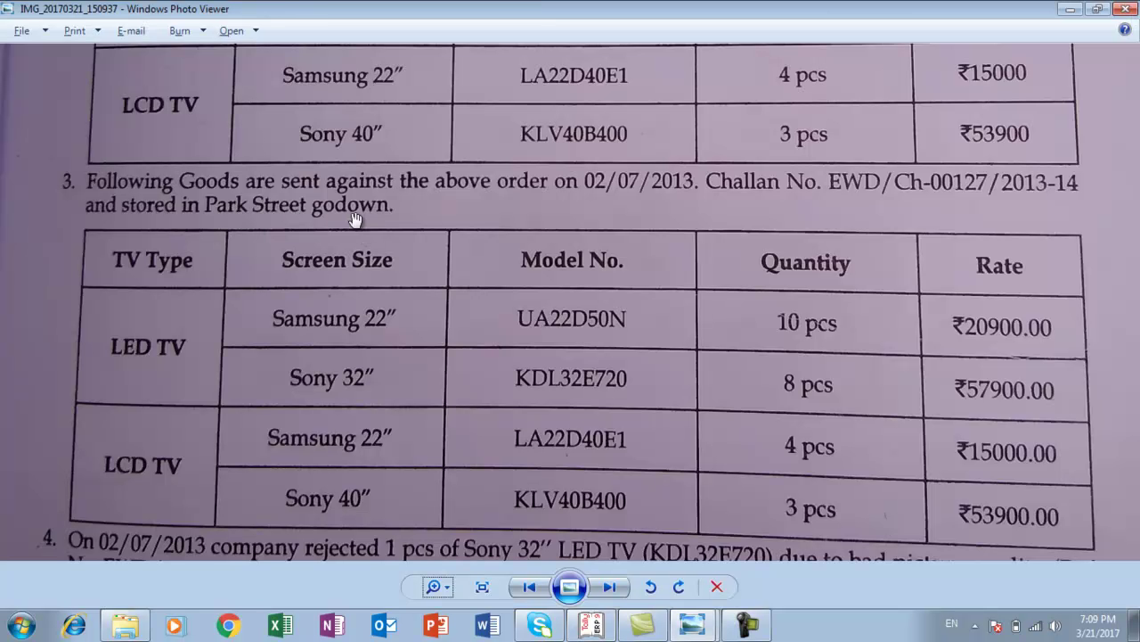
pyautogui.hotkey('alt', 'Tab')
pyautogui.hotkey('alt', 'c')
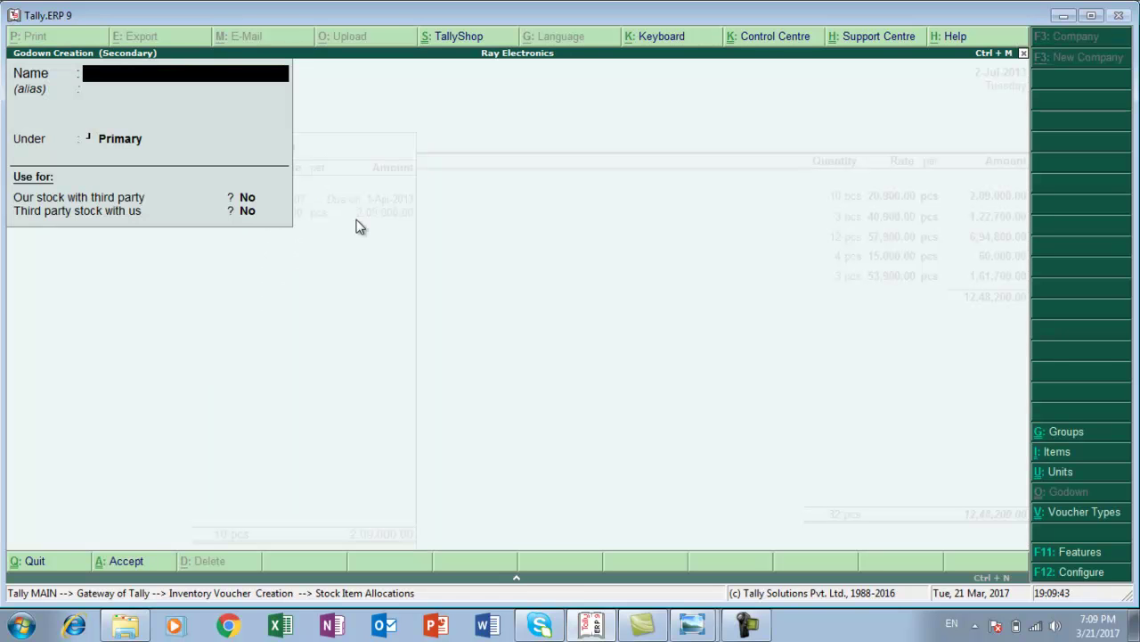
pyautogui.write('Parkstreet')
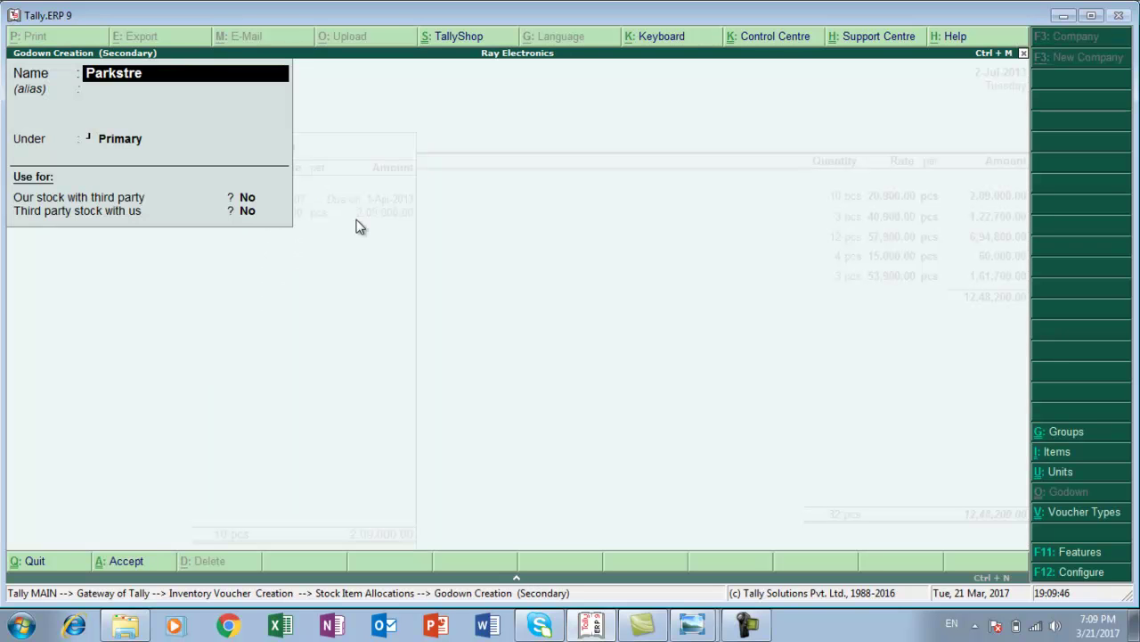
pyautogui.press('Return')
pyautogui.press('Return')
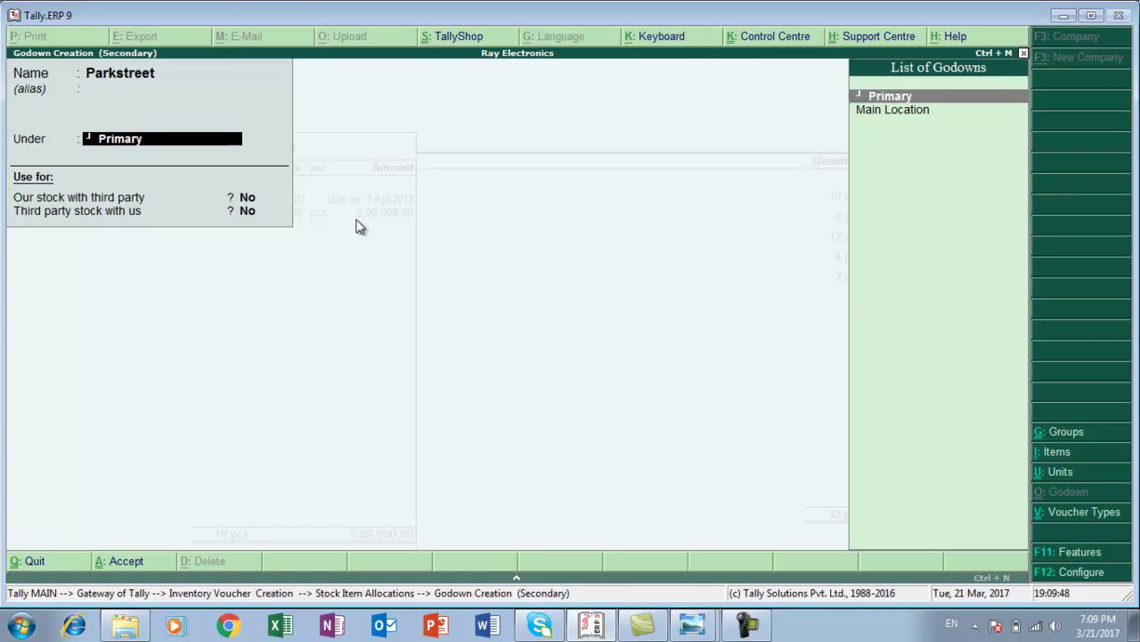
pyautogui.press('Return')
pyautogui.press('Return')
pyautogui.press('Return')
pyautogui.press('Return')
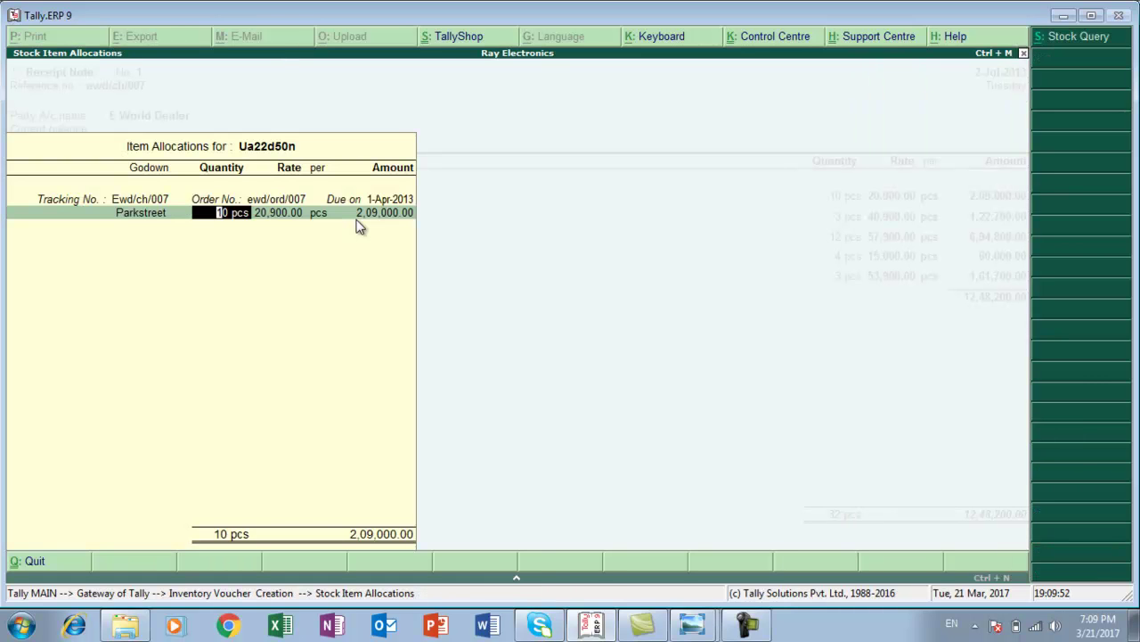
# Accept Ua22d50n's quantity and rate unchanged and end its allocation list.
pyautogui.press('Return')
pyautogui.press('Return')
pyautogui.press('Return')
pyautogui.press('Return')
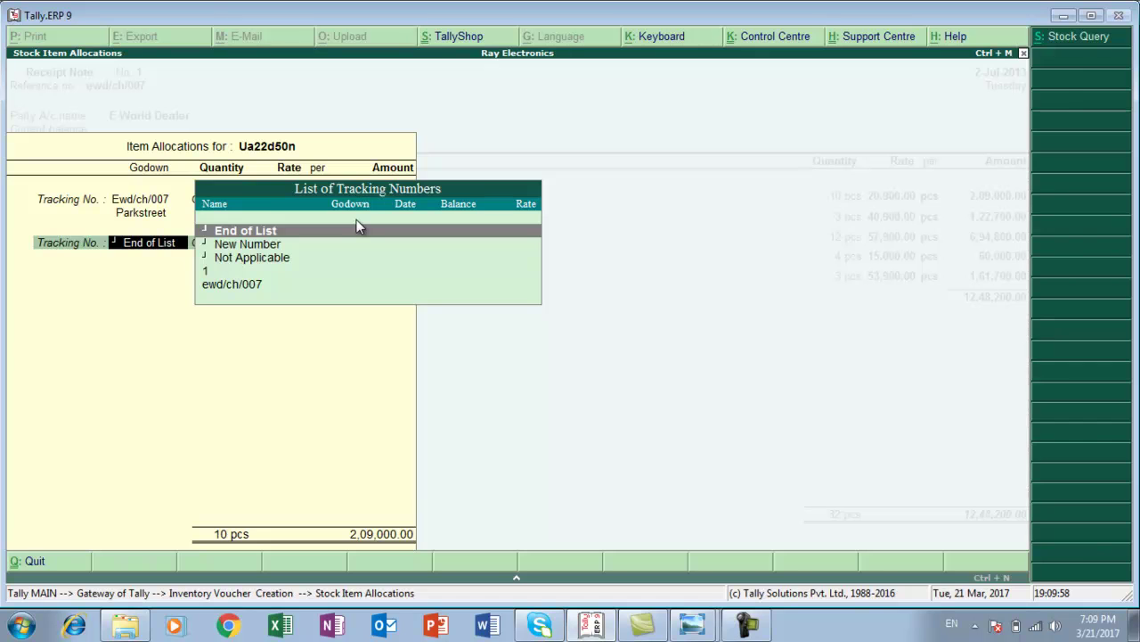
pyautogui.press('Return')
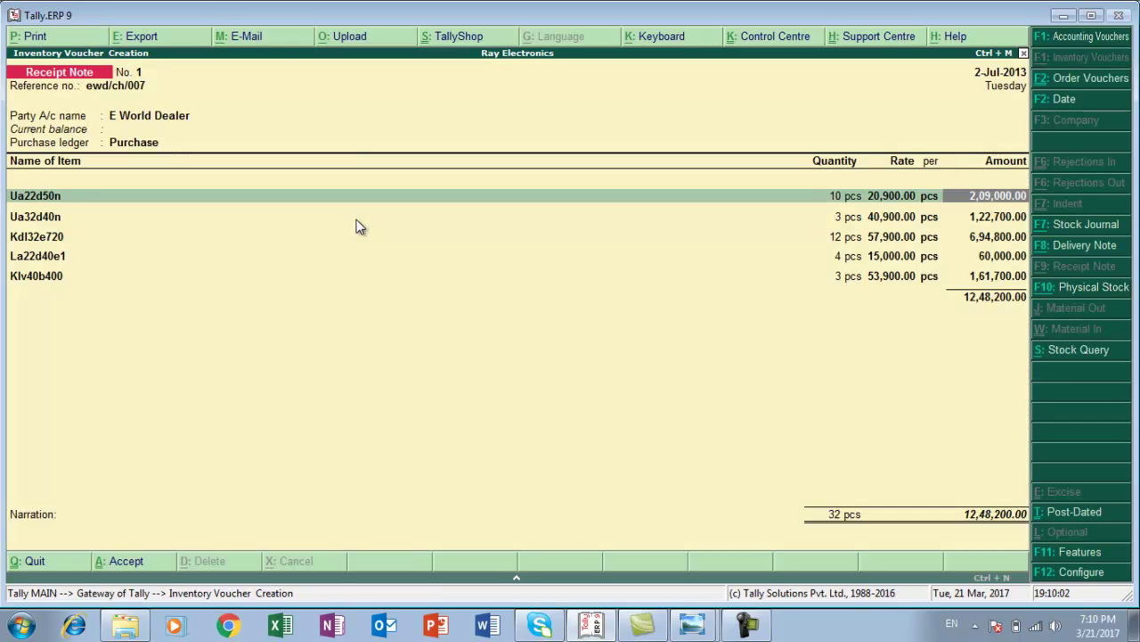
pyautogui.press('Return')
# Compare the items with assignment 3 and remove the Ua32d40n line from the receipt note.
pyautogui.hotkey('alt', 'Tab')
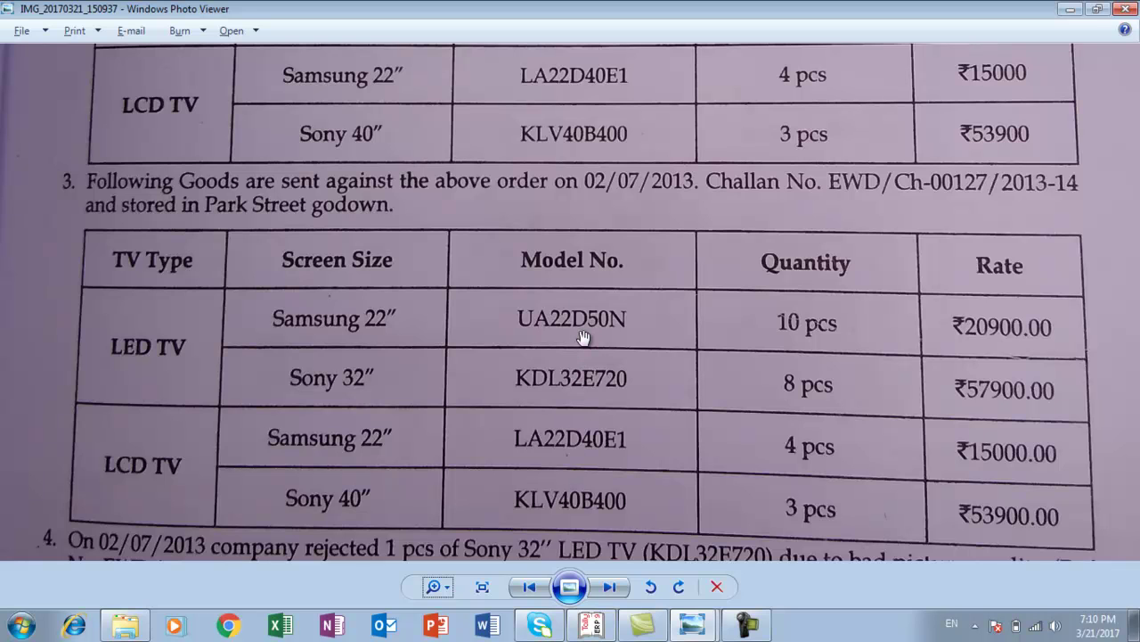
pyautogui.hotkey('alt', 'Tab')
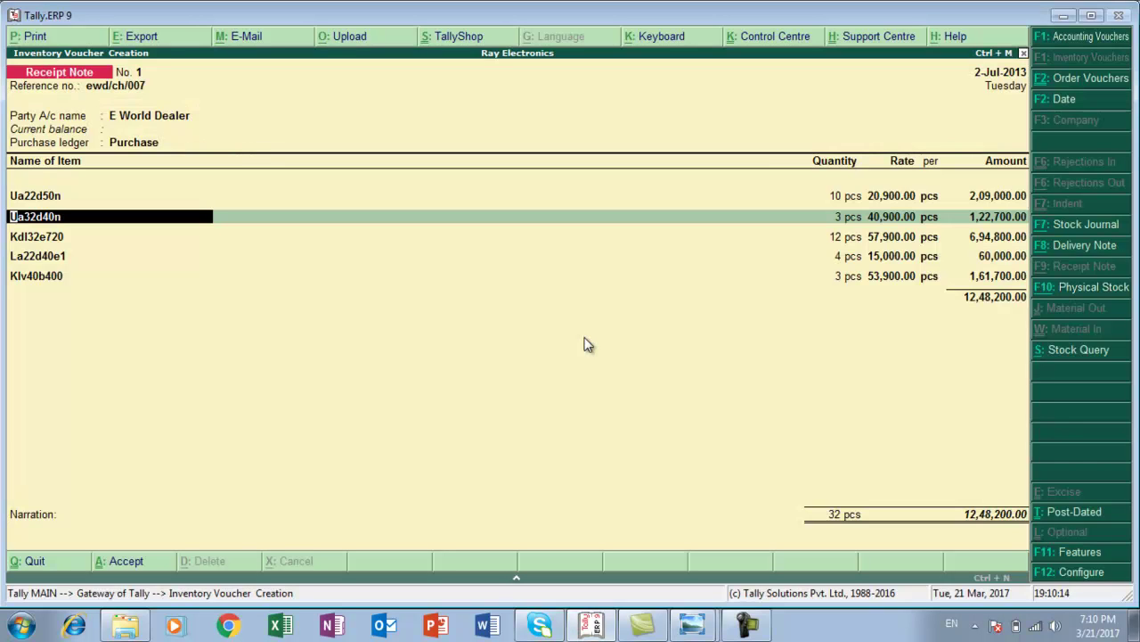
pyautogui.press('BackSpace')
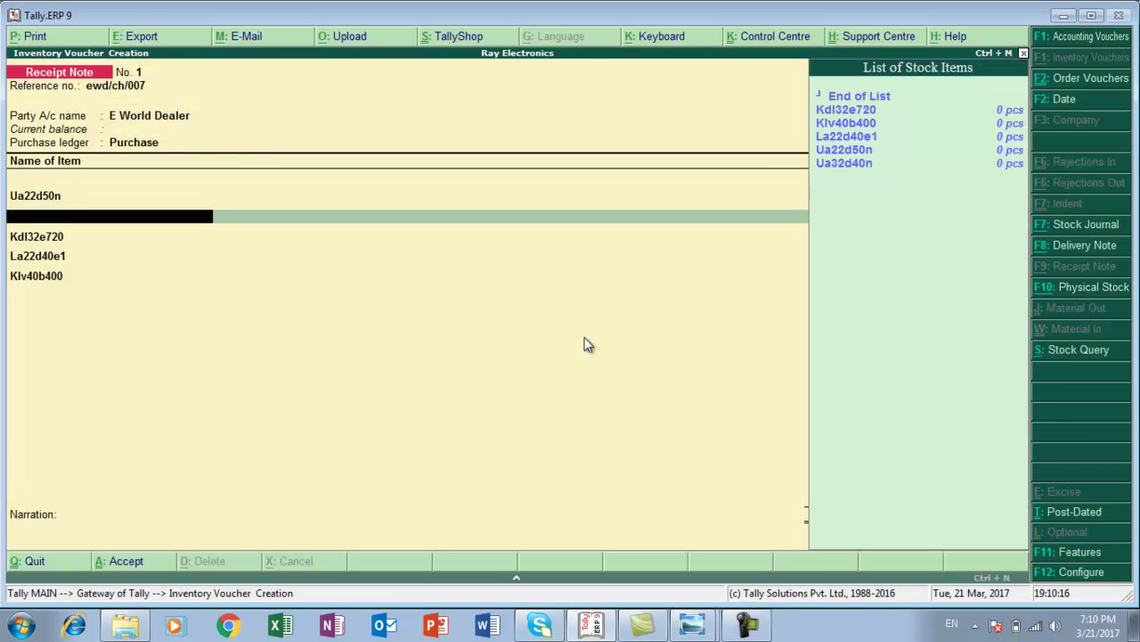
pyautogui.press('Up')
pyautogui.press('Up')
pyautogui.press('Up')
pyautogui.press('Up')
pyautogui.press('Up')
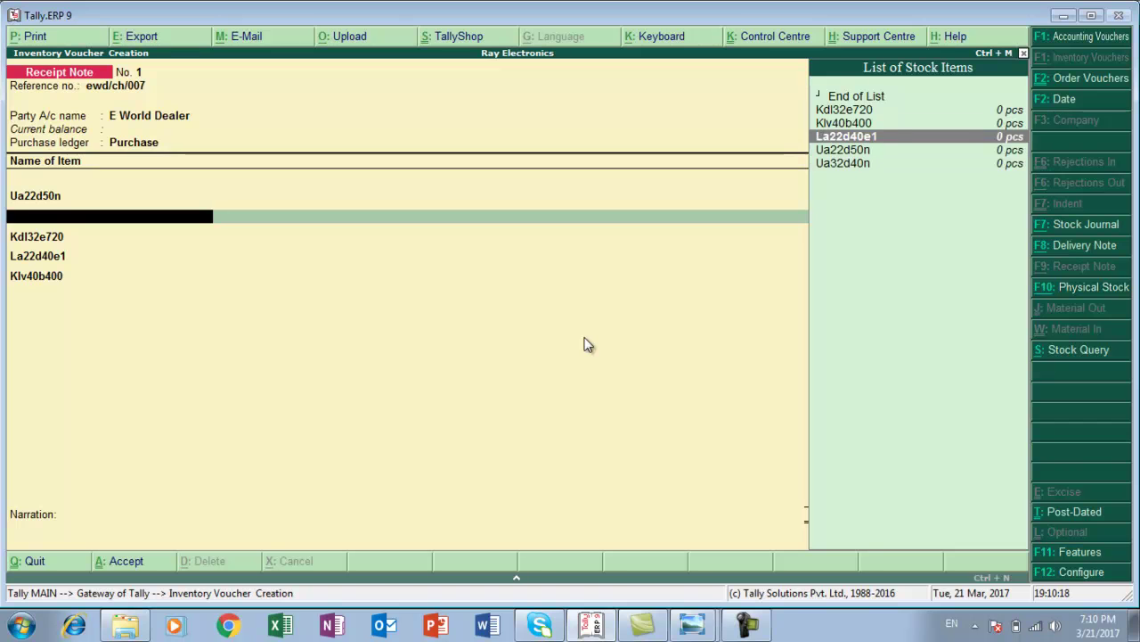
pyautogui.press('Up')
pyautogui.press('Return')
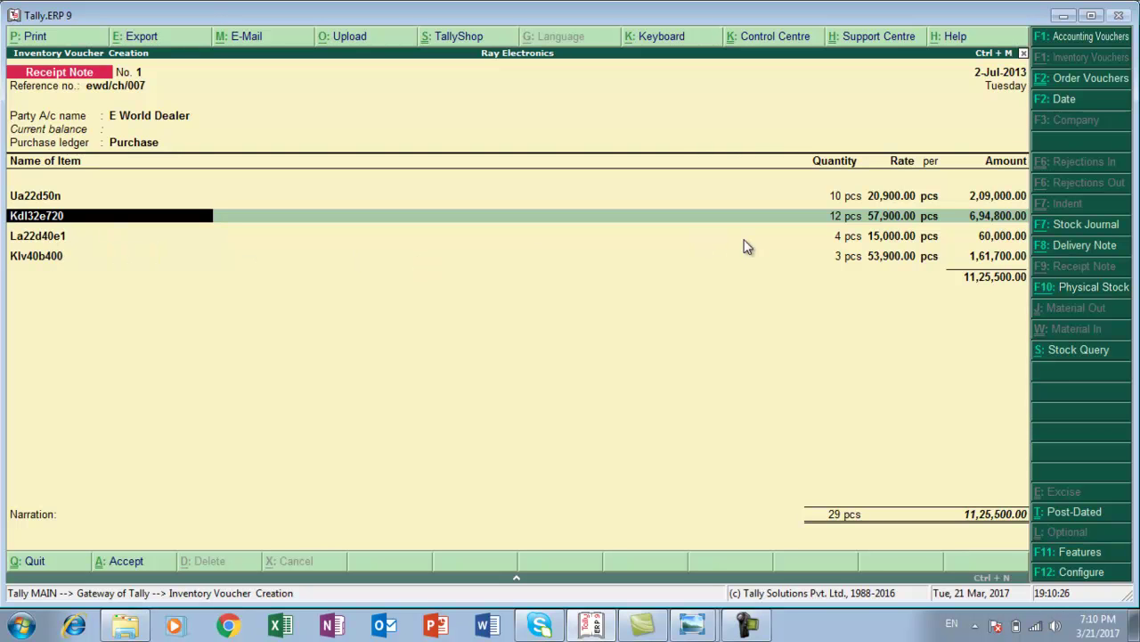
# Check Kdl32e720's delivered quantity in assignment 3 and allocate the item to tracking number ewd/ch/007 and its purchase order.
pyautogui.hotkey('alt', 'Tab')
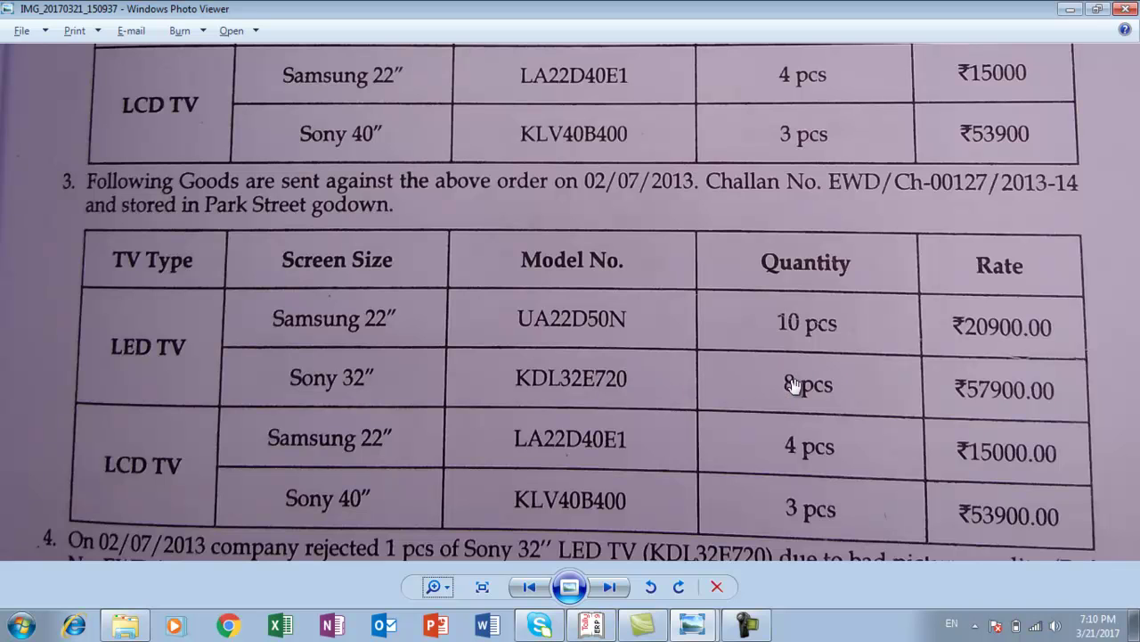
pyautogui.hotkey('alt', 'Tab')
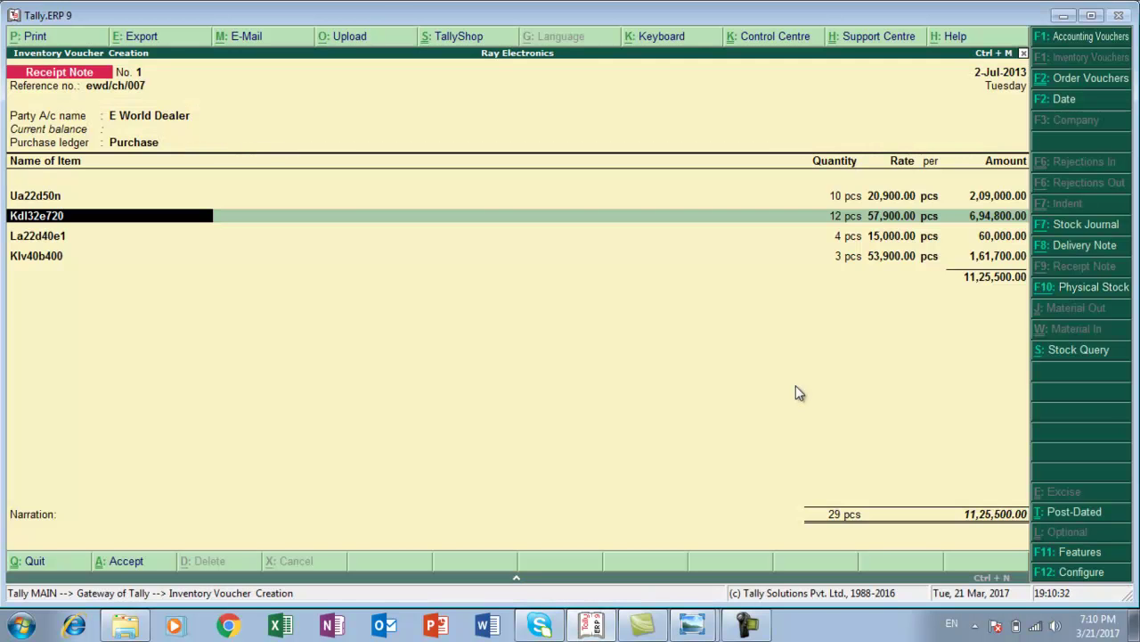
pyautogui.press('Return')
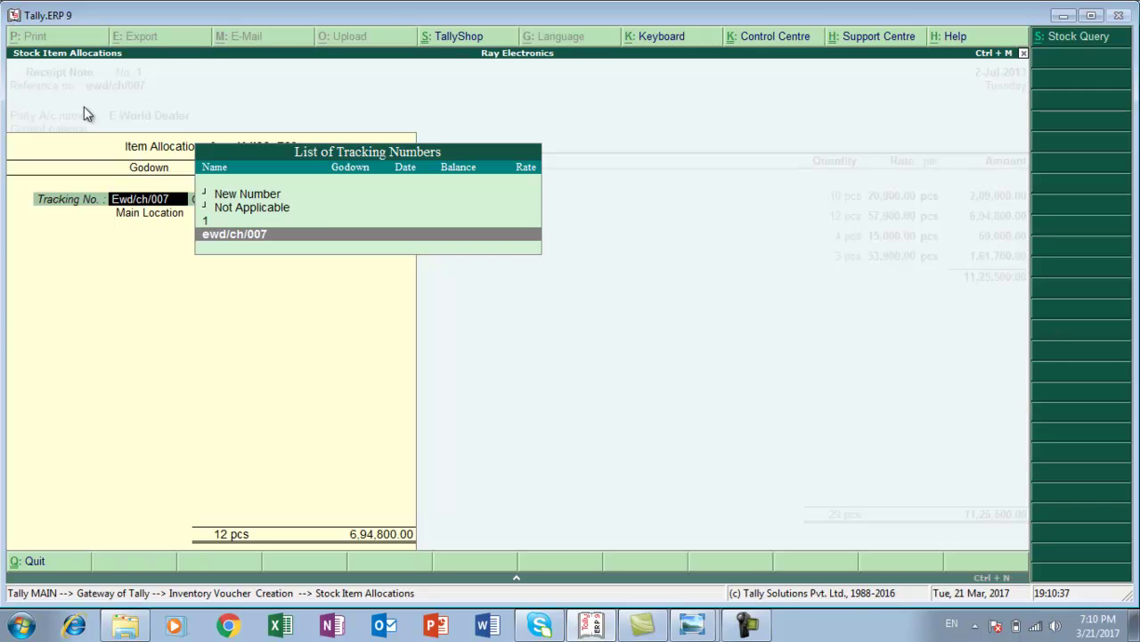
pyautogui.click(241, 236)
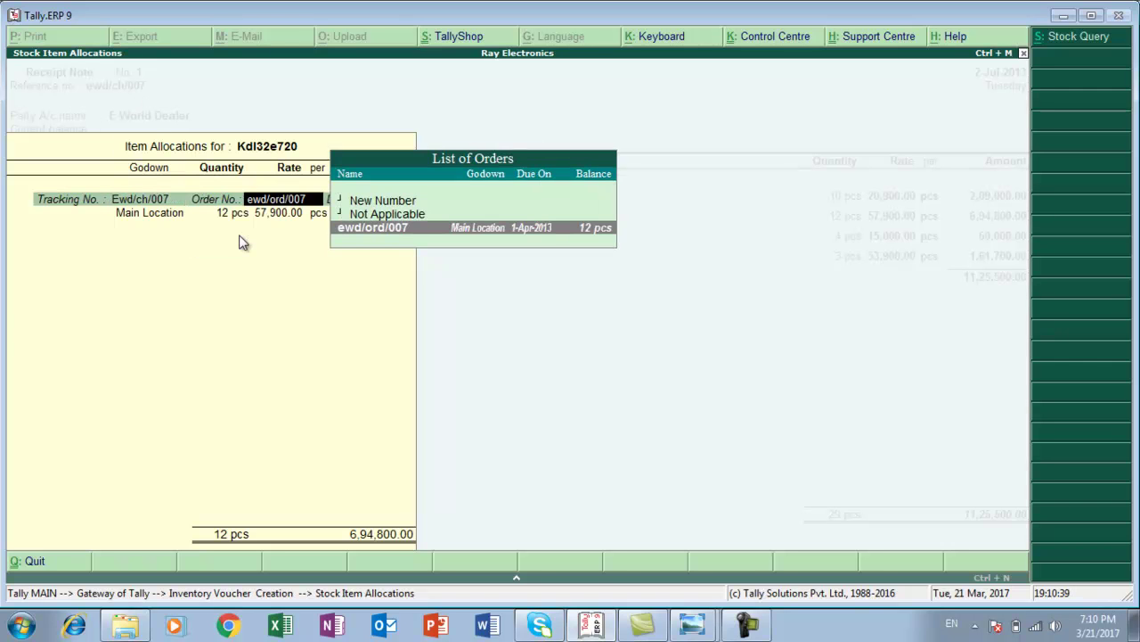
pyautogui.press('Return')
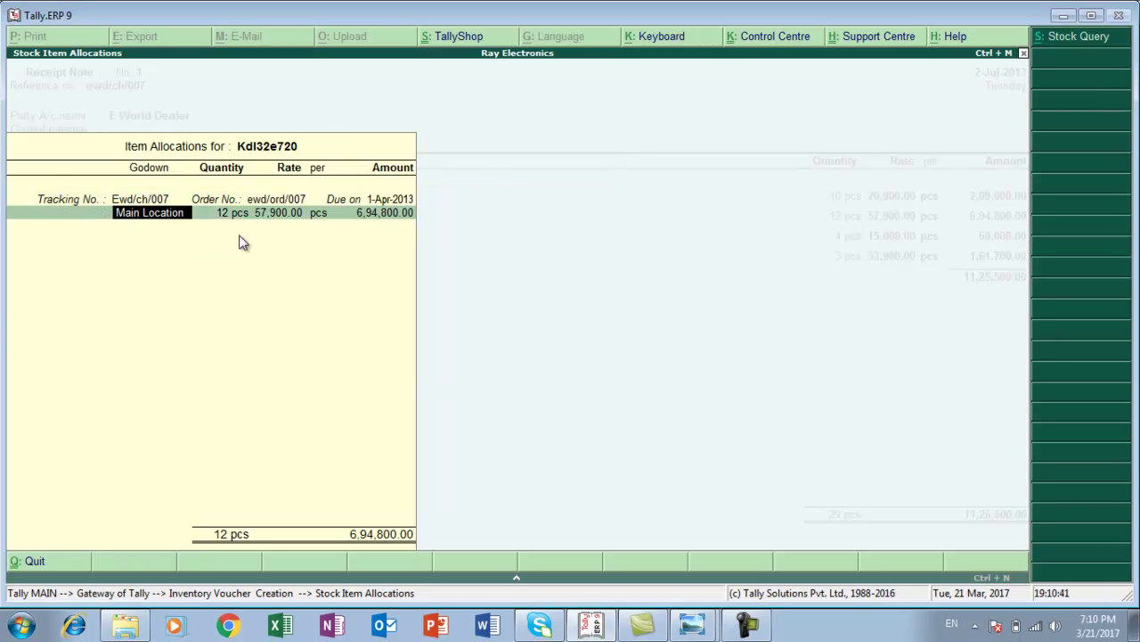
# Store Kdl32e720 in the Parkstreet godown with a quantity of 8 pcs and end its allocation list.
pyautogui.press('BackSpace')
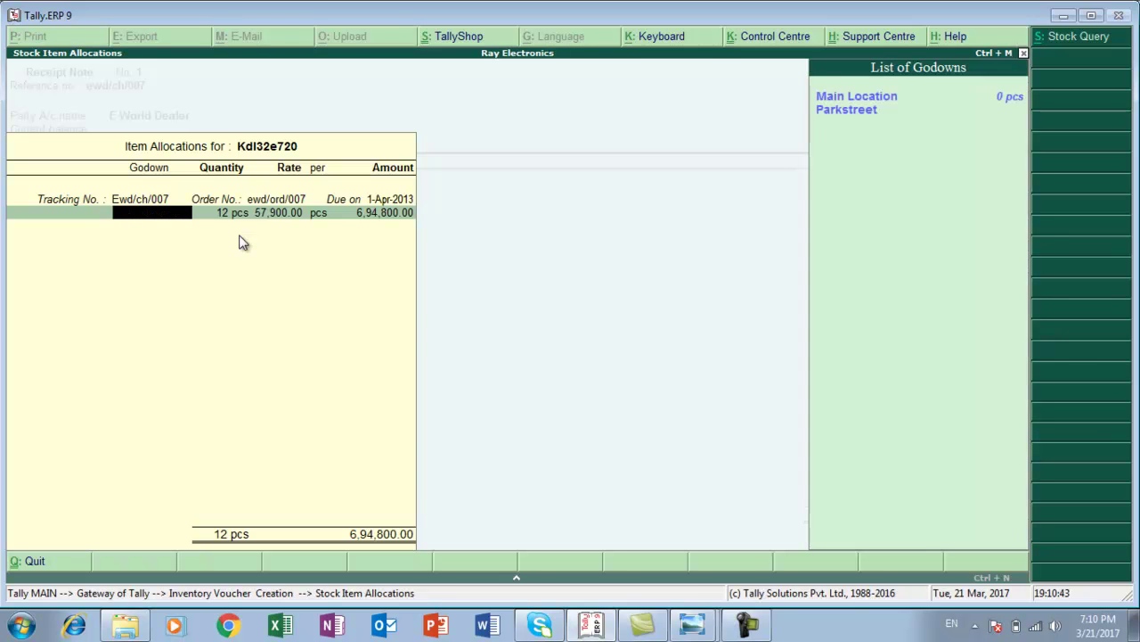
pyautogui.press('Down')
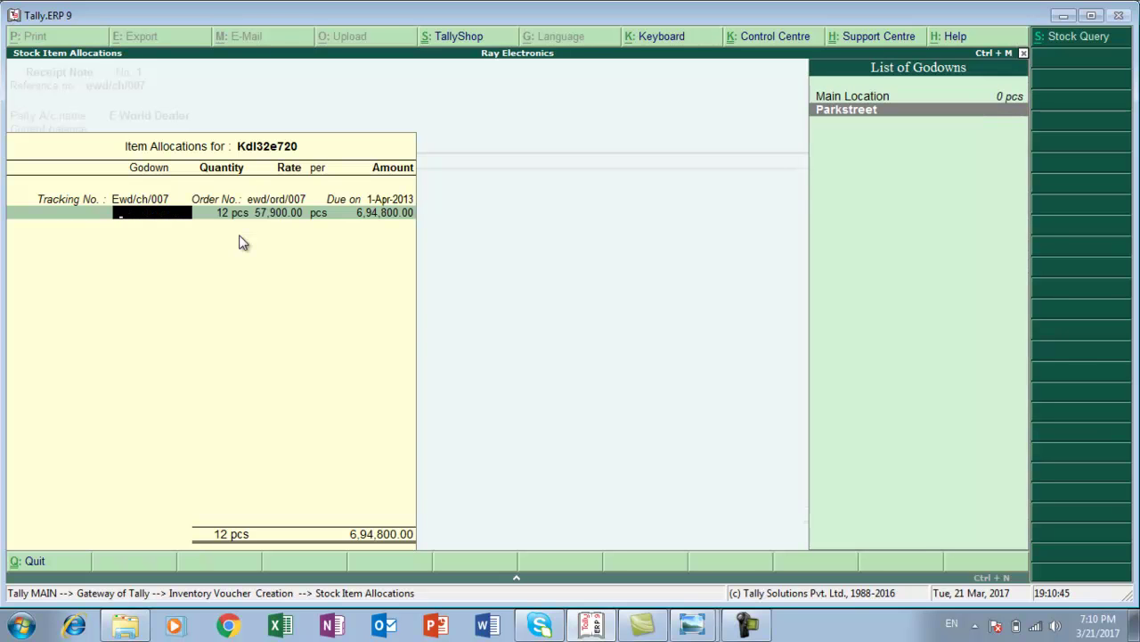
pyautogui.press('Return')
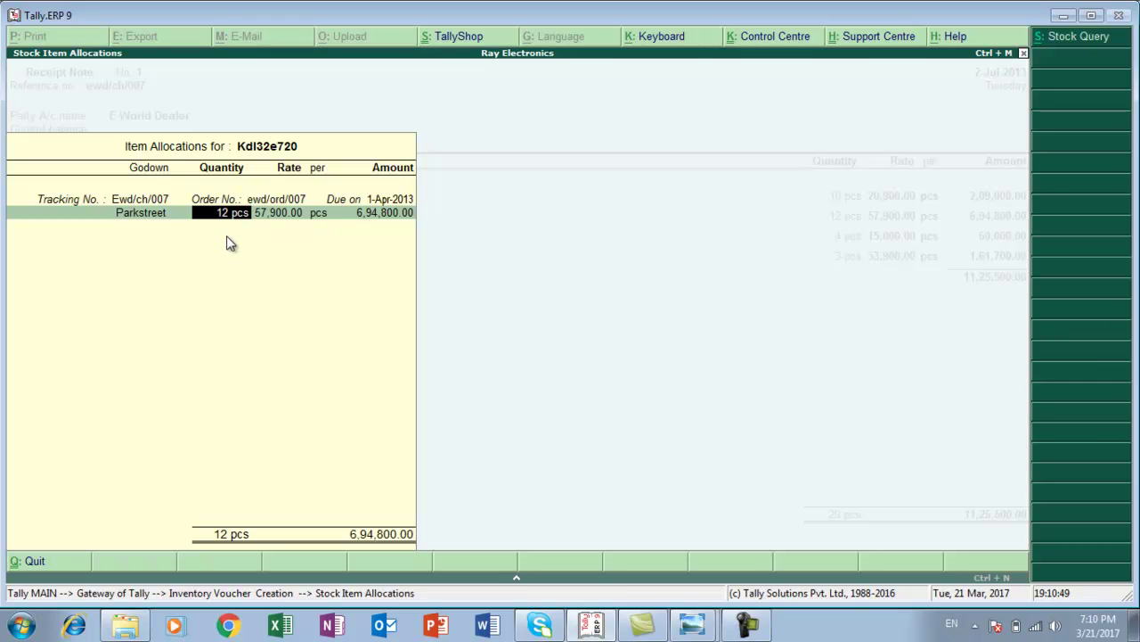
pyautogui.write('8')
pyautogui.press('Return')
pyautogui.press('Return')
pyautogui.press('Return')
pyautogui.press('Return')
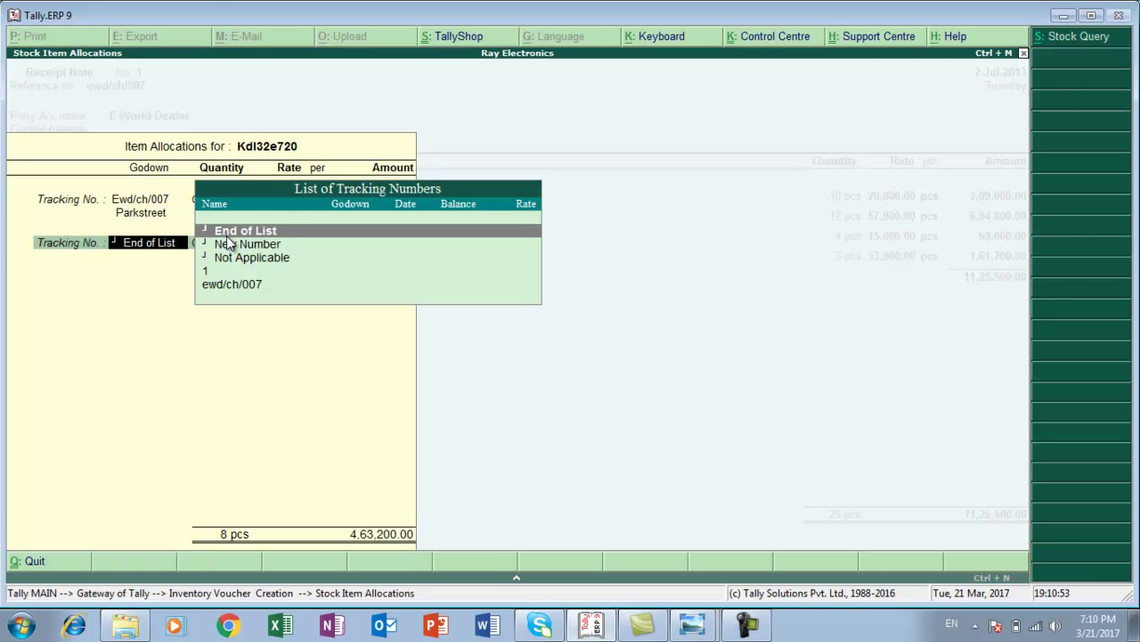
pyautogui.press('Return')
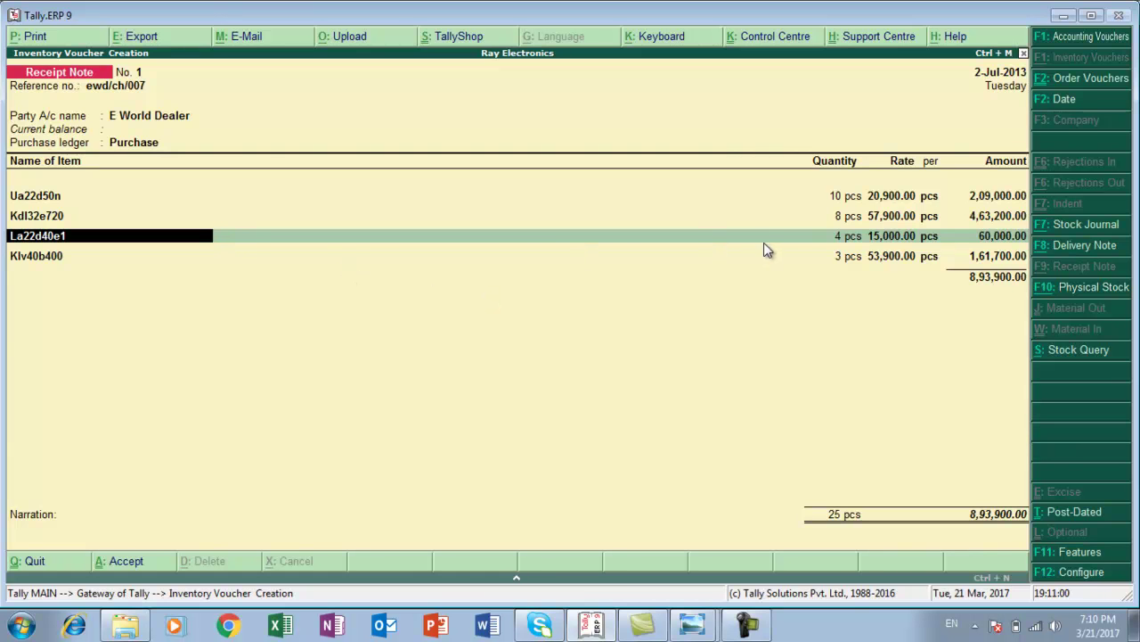
# Check La22d40e1's quantity in assignment 3 and allocate the item to tracking number ewd/ch/007 and its purchase order.
pyautogui.hotkey('alt', 'Tab')
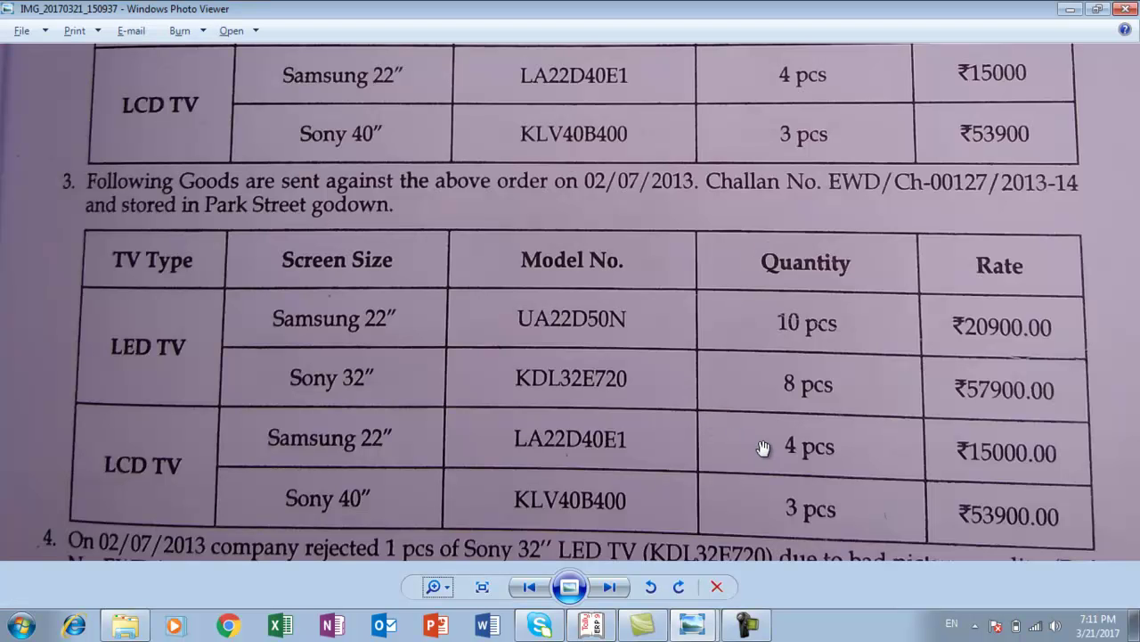
pyautogui.hotkey('alt', 'Tab')
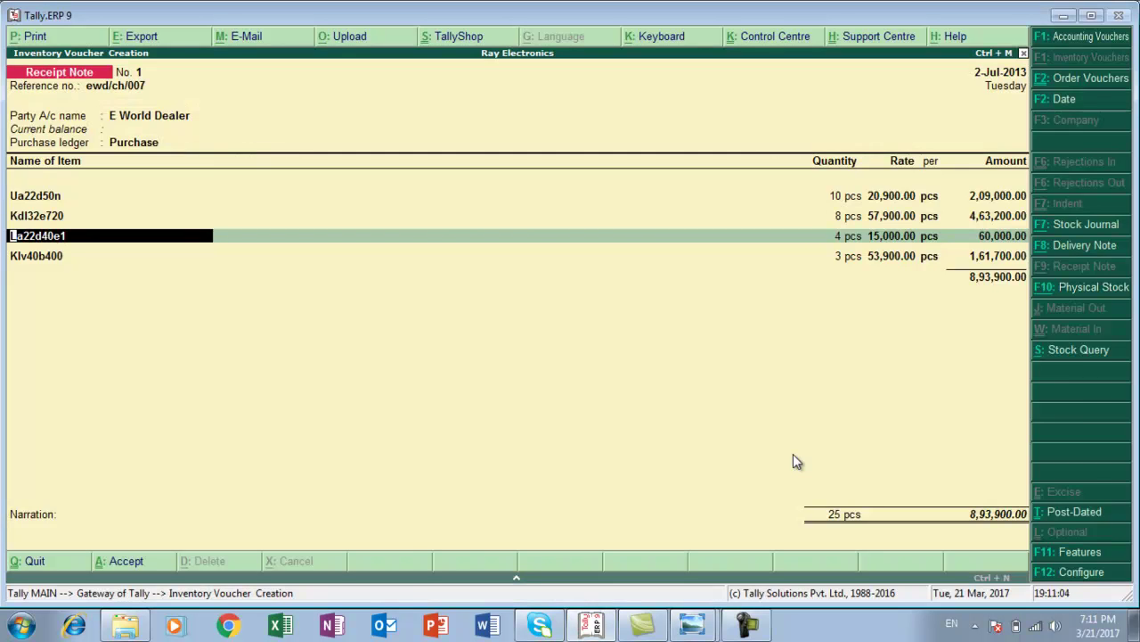
pyautogui.press('Return')
pyautogui.press('Return')
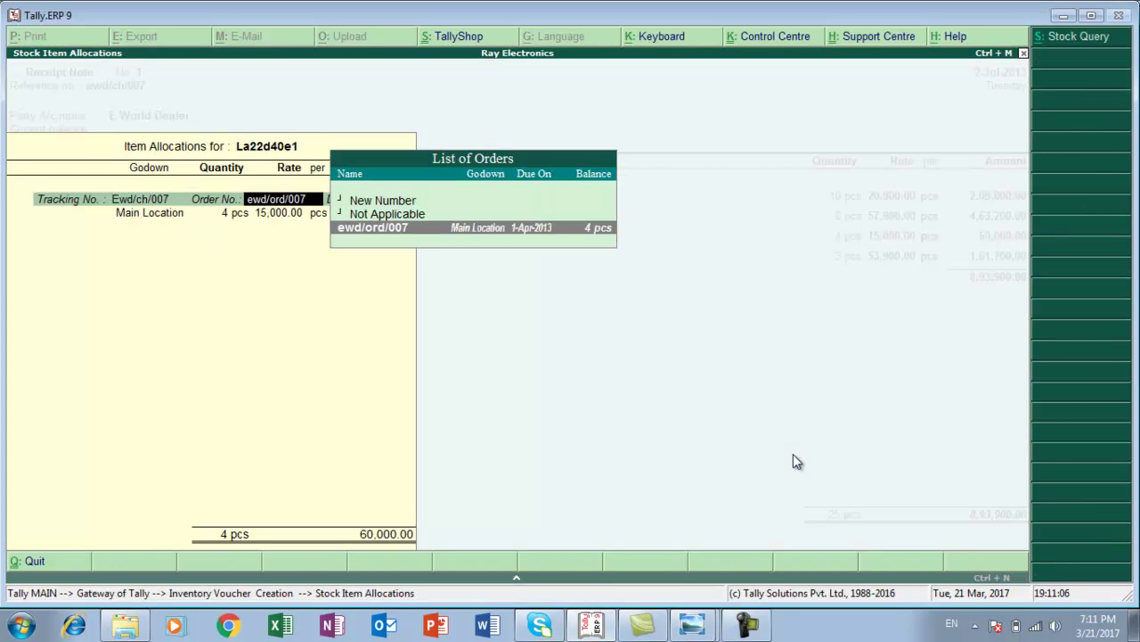
pyautogui.press('Return')
# Store La22d40e1 in the Parkstreet godown, keeping its quantity and rate, and end its allocation list.
pyautogui.press('BackSpace')
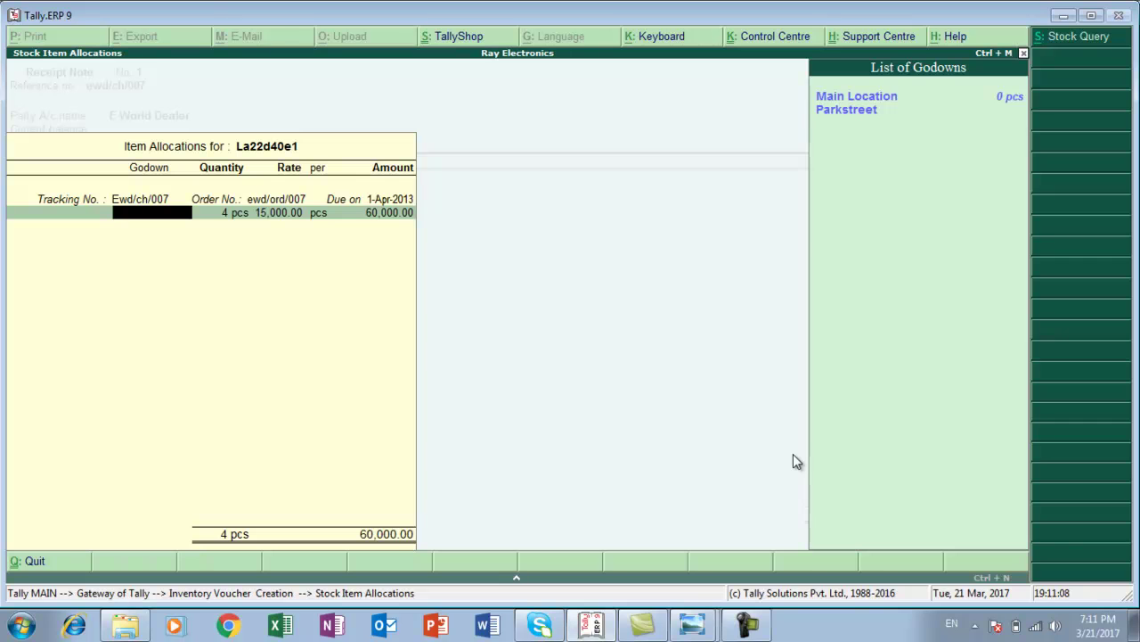
pyautogui.press('Down')
pyautogui.press('Down')
pyautogui.press('Return')
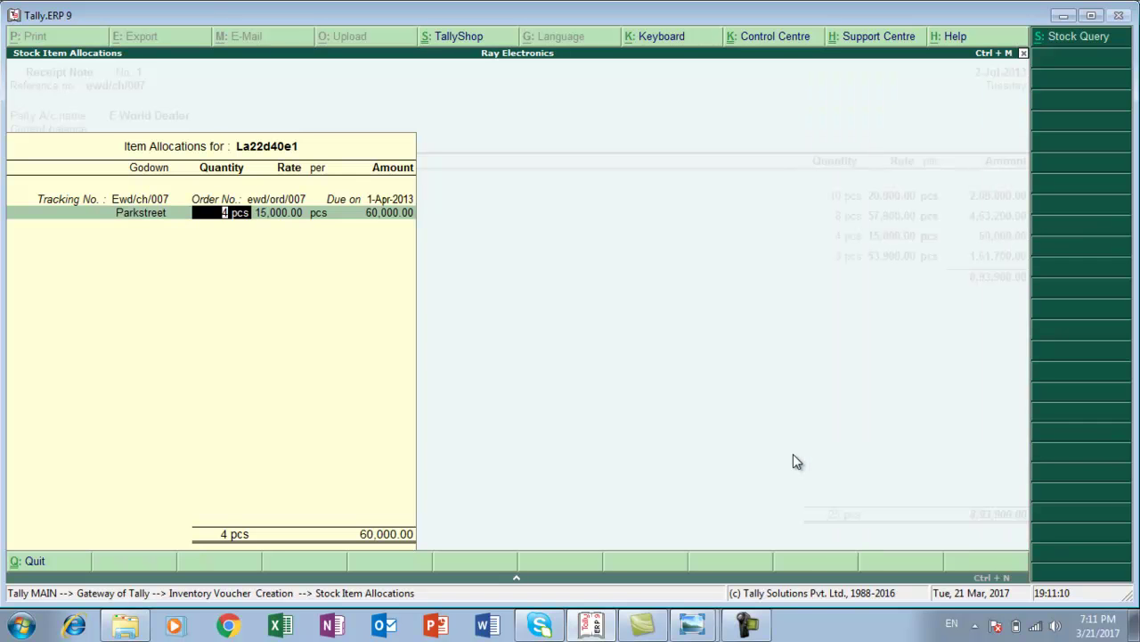
pyautogui.press('Return')
pyautogui.press('Return')
pyautogui.press('Return')
pyautogui.press('Return')
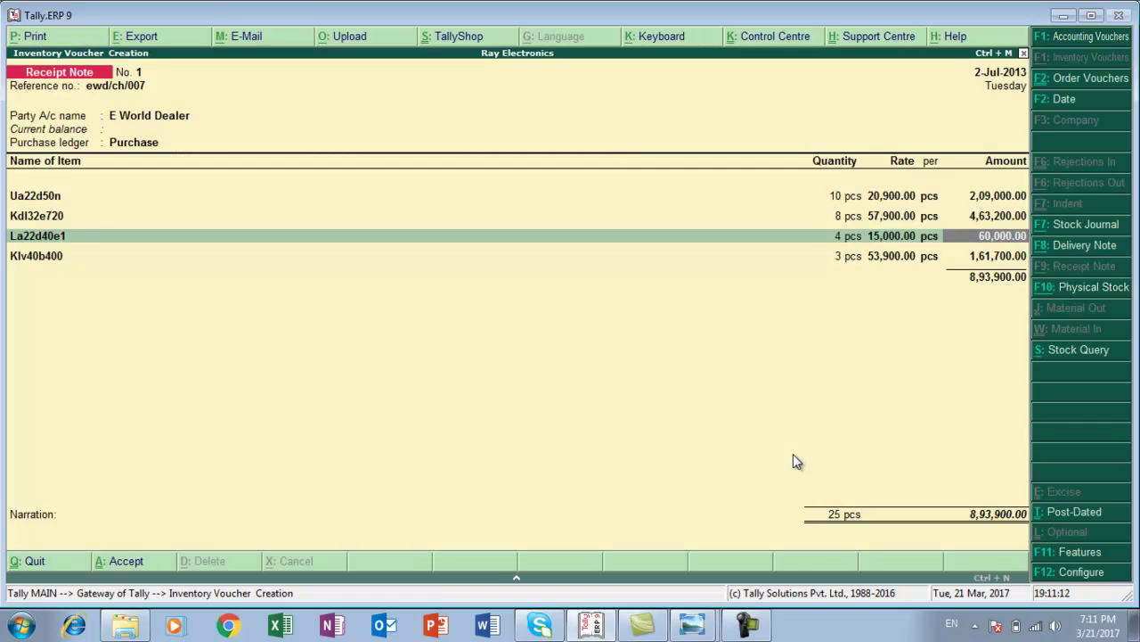
pyautogui.press('Return')
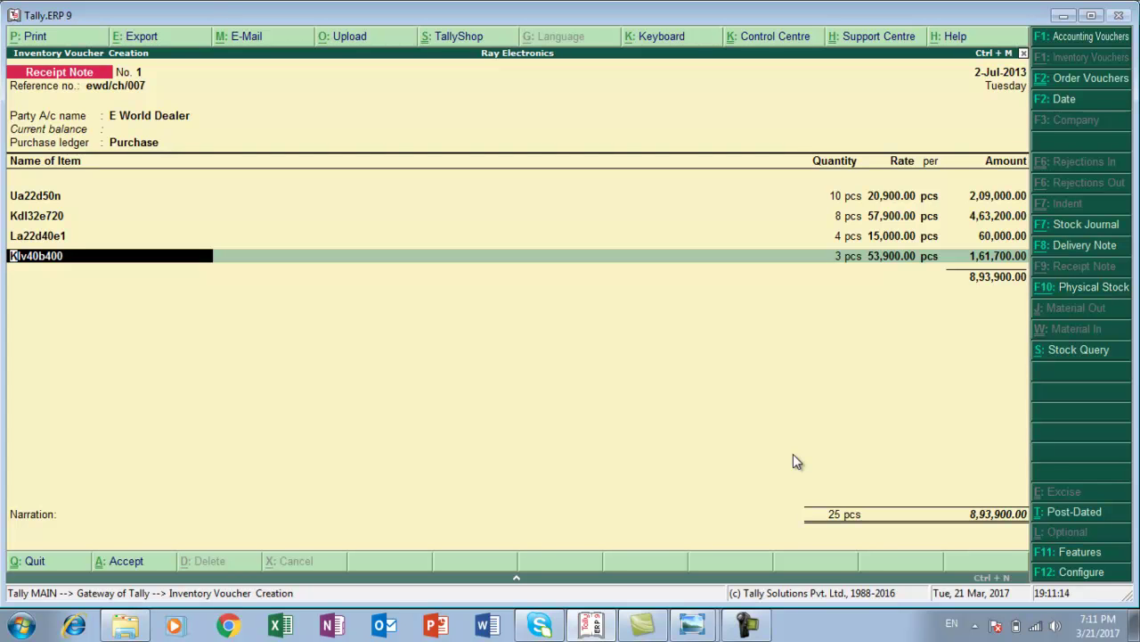
# Check Klv40b400's quantity in assignment 3 and allocate the item to tracking number ewd/ch/007 and its purchase order.
pyautogui.hotkey('alt', 'Tab')
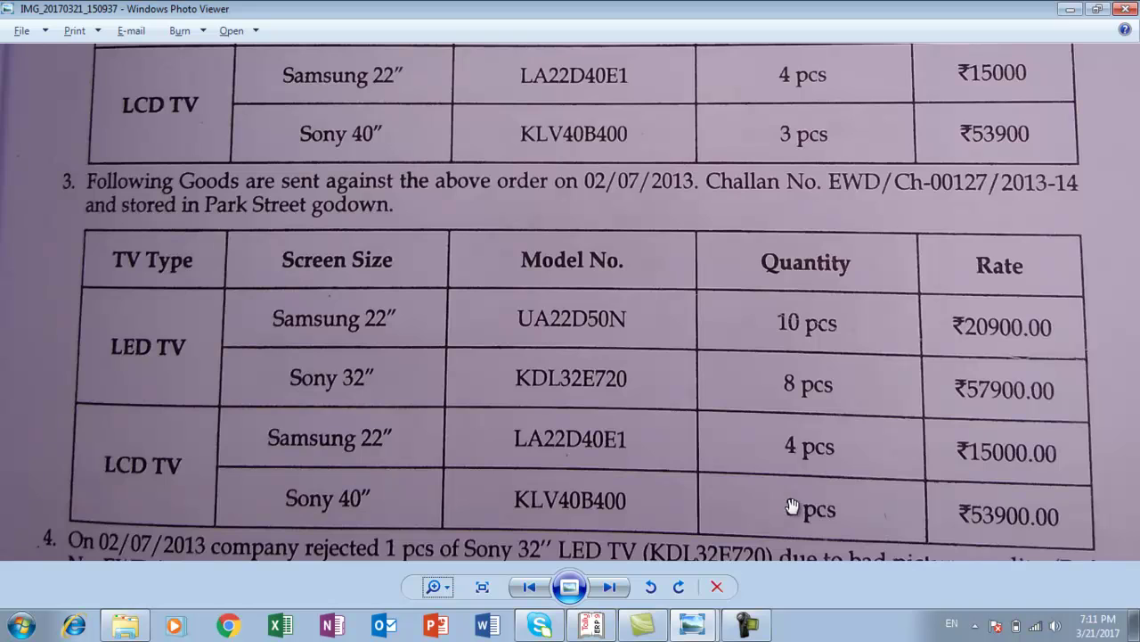
pyautogui.hotkey('alt', 'Tab')
pyautogui.press('Return')
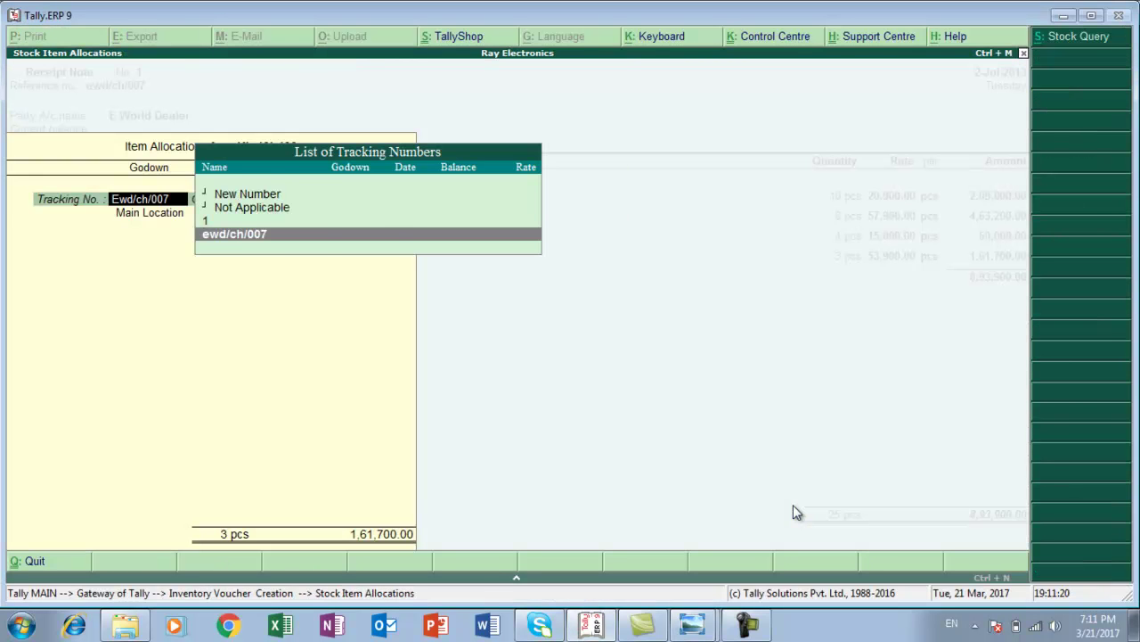
pyautogui.press('Return')
pyautogui.press('Return')
pyautogui.press('BackSpace')
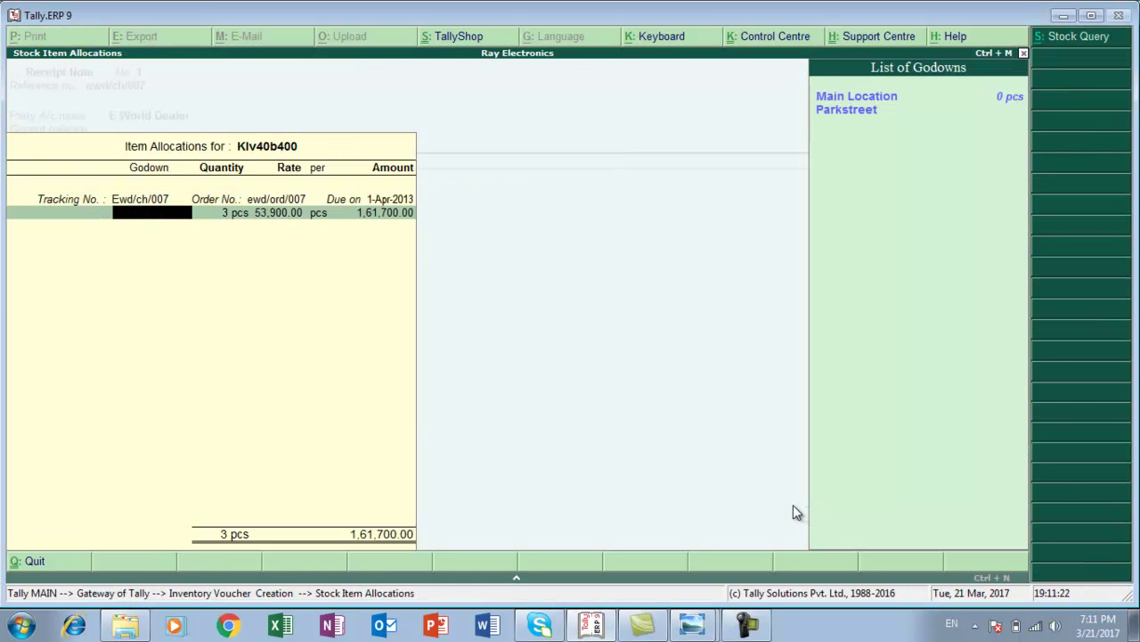
# Store Klv40b400 in the Parkstreet godown, keeping its quantity and rate, and end its allocation list.
pyautogui.press('Down')
pyautogui.press('Return')
pyautogui.press('Return')
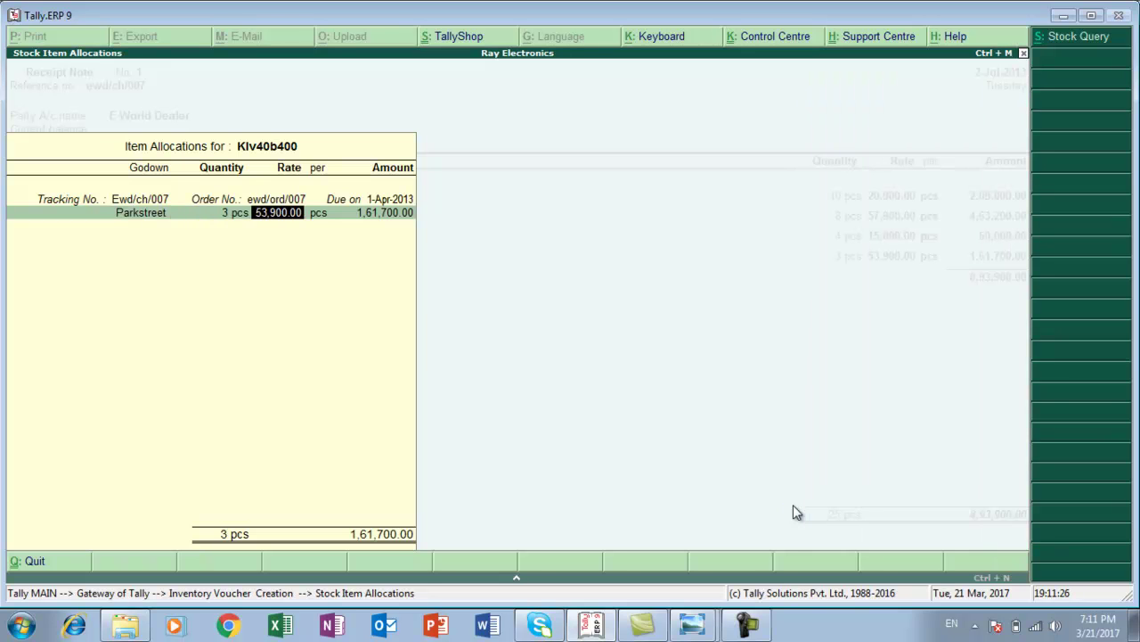
pyautogui.press('Return')
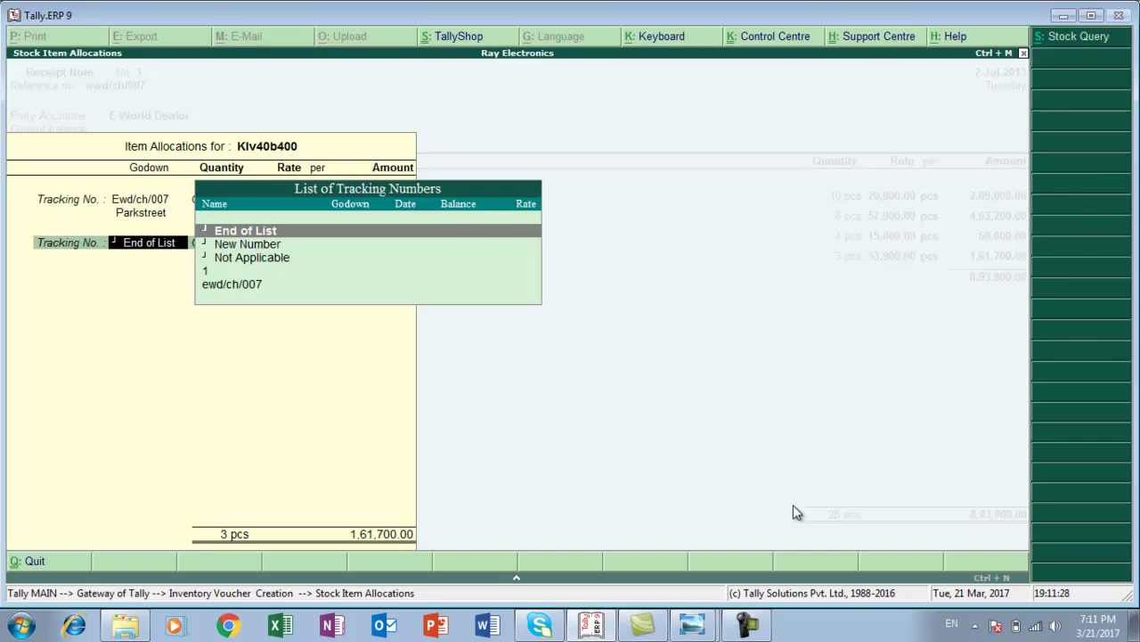
pyautogui.press('Return')
pyautogui.press('Return')
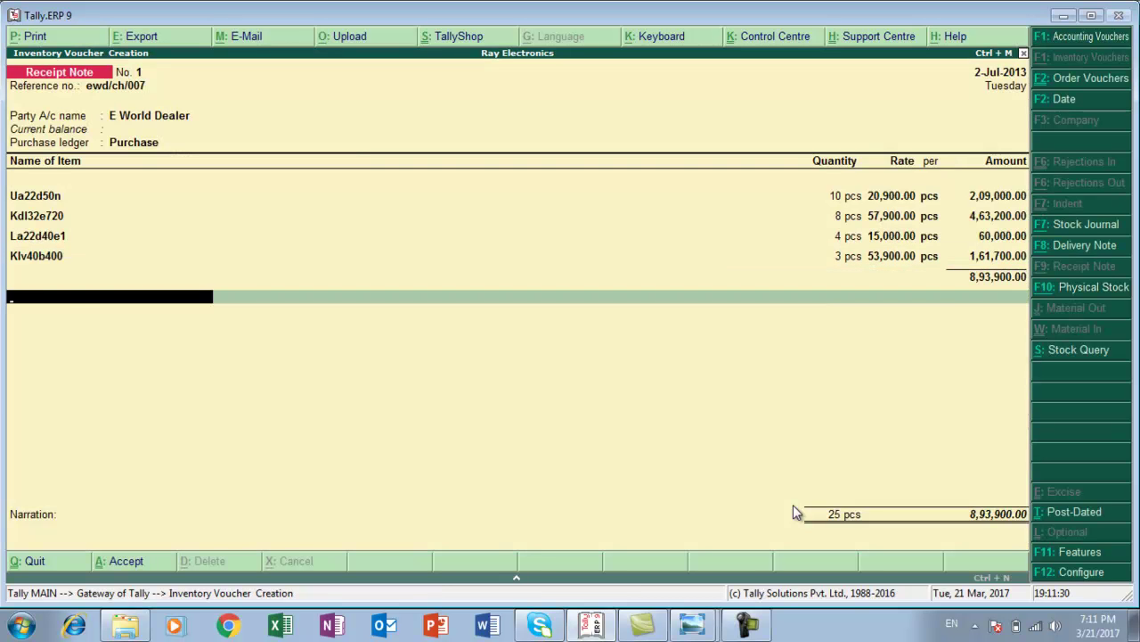
# End the receipt note's item list, leave the narration empty and accept the voucher.
pyautogui.press('Return')
pyautogui.press('Return')
pyautogui.press('Return')
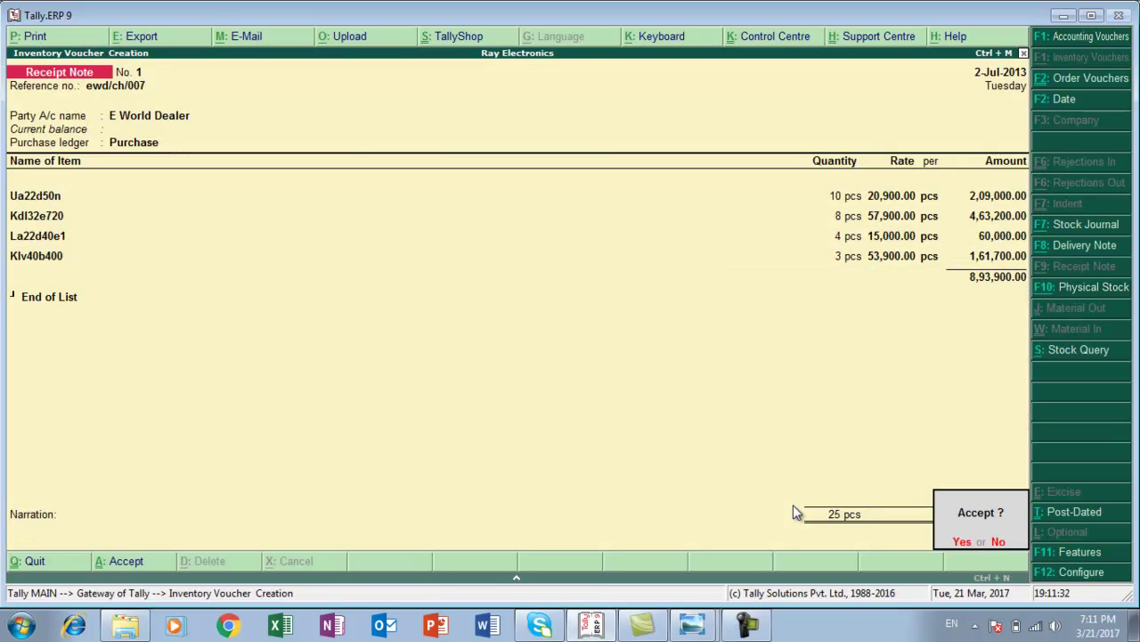
pyautogui.press('Return')
# Read assignment 4 about the rejected Sony 32" LED TV and leave voucher entry for the Gateway of Tally.
pyautogui.hotkey('alt', 'Tab')
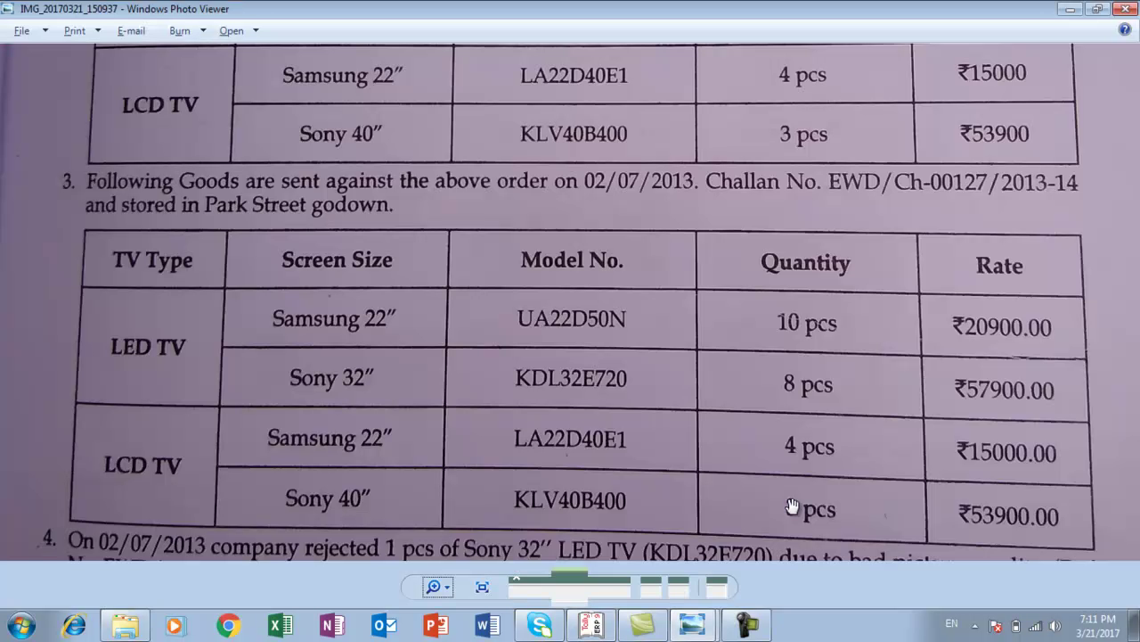
pyautogui.moveTo(601, 440); pyautogui.dragTo(602, 268)
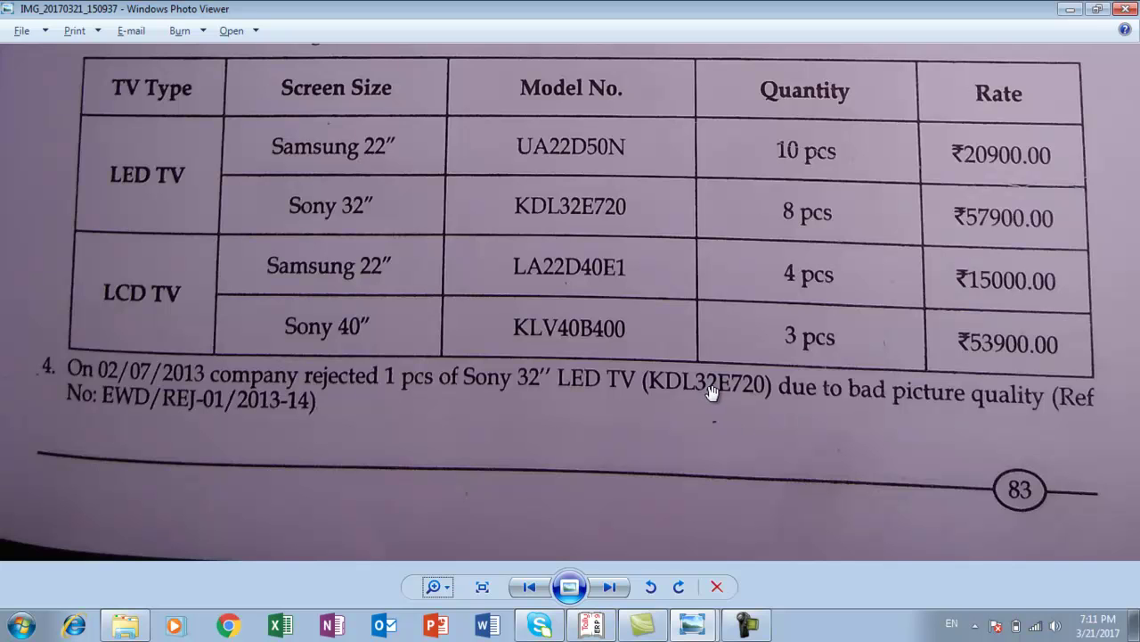
pyautogui.hotkey('alt', 'Tab')
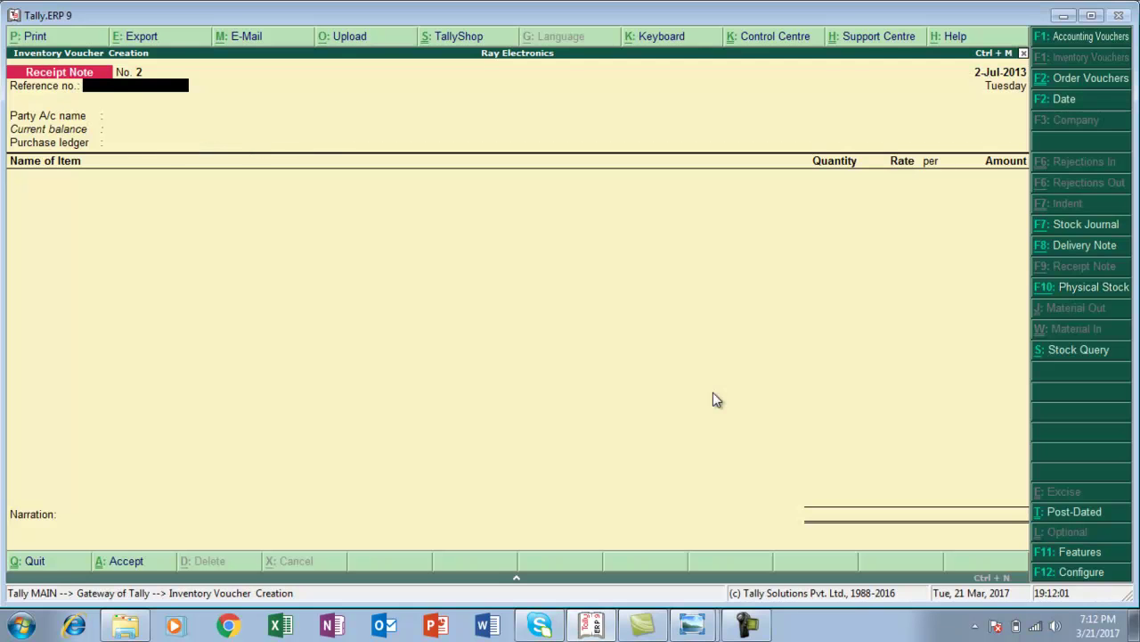
pyautogui.press('Escape')
pyautogui.press('Return')
pyautogui.press('a')
pyautogui.press('Escape')
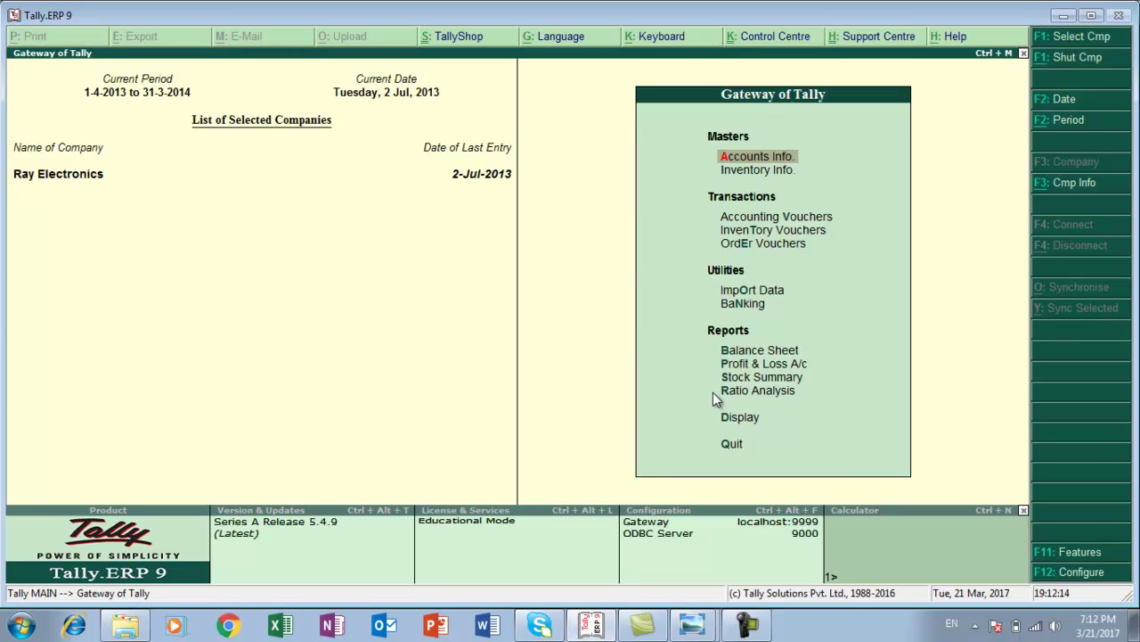
# Enable rejection inward and outward notes in the company's inventory features, keeping the other settings, and save.
pyautogui.press('F11')
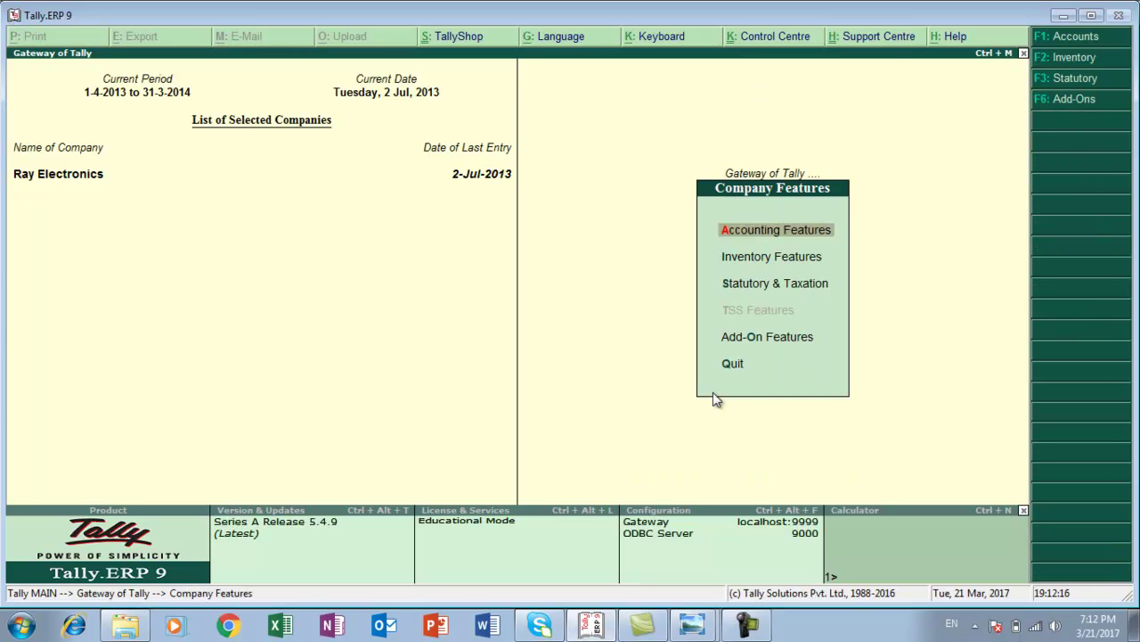
pyautogui.press('Down')
pyautogui.press('Return')
pyautogui.press('Return')
pyautogui.press('Return')
pyautogui.press('Return')
pyautogui.press('Return')
pyautogui.press('Return')
pyautogui.press('Return')
pyautogui.press('Return')
pyautogui.press('Return')
pyautogui.press('Return')
pyautogui.press('Return')
pyautogui.press('Return')
pyautogui.press('y')
pyautogui.press('Return')
pyautogui.press('Return')
pyautogui.press('Return')
pyautogui.press('Return')
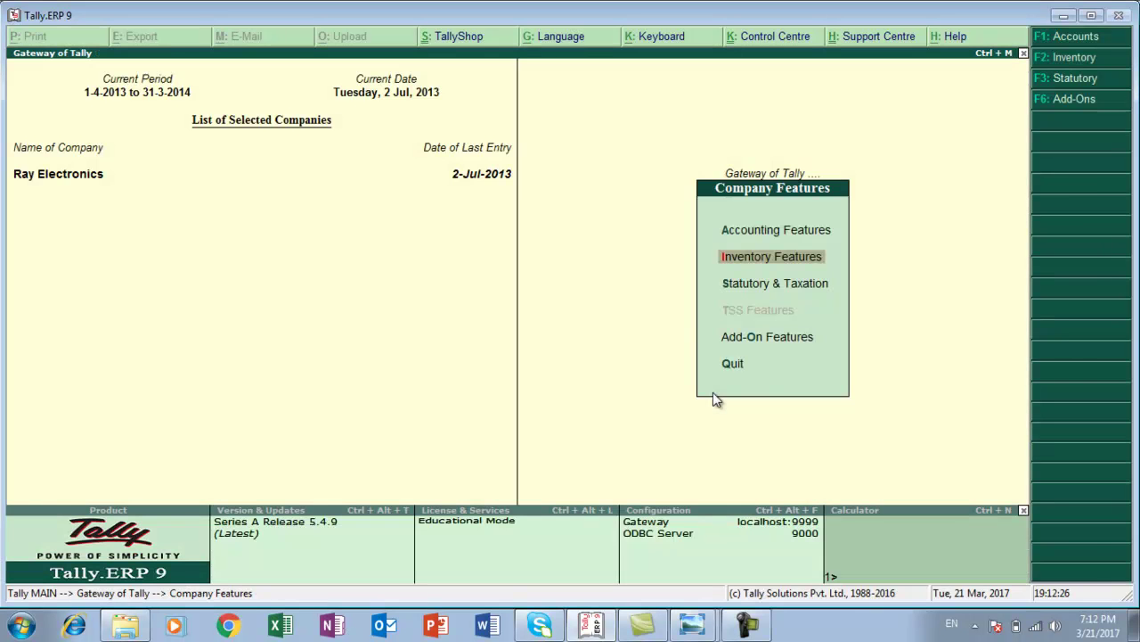
# Return to voucher entry and open a Rejections Out voucher.
pyautogui.press('Escape')
pyautogui.press('Down')
pyautogui.press('Down')
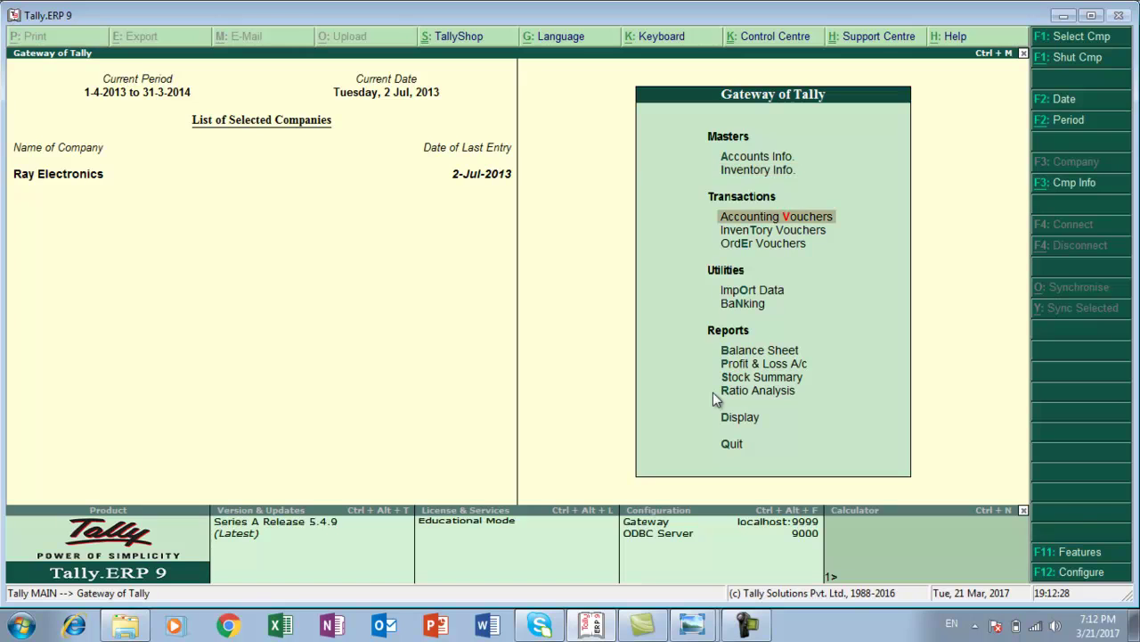
pyautogui.press('Return')
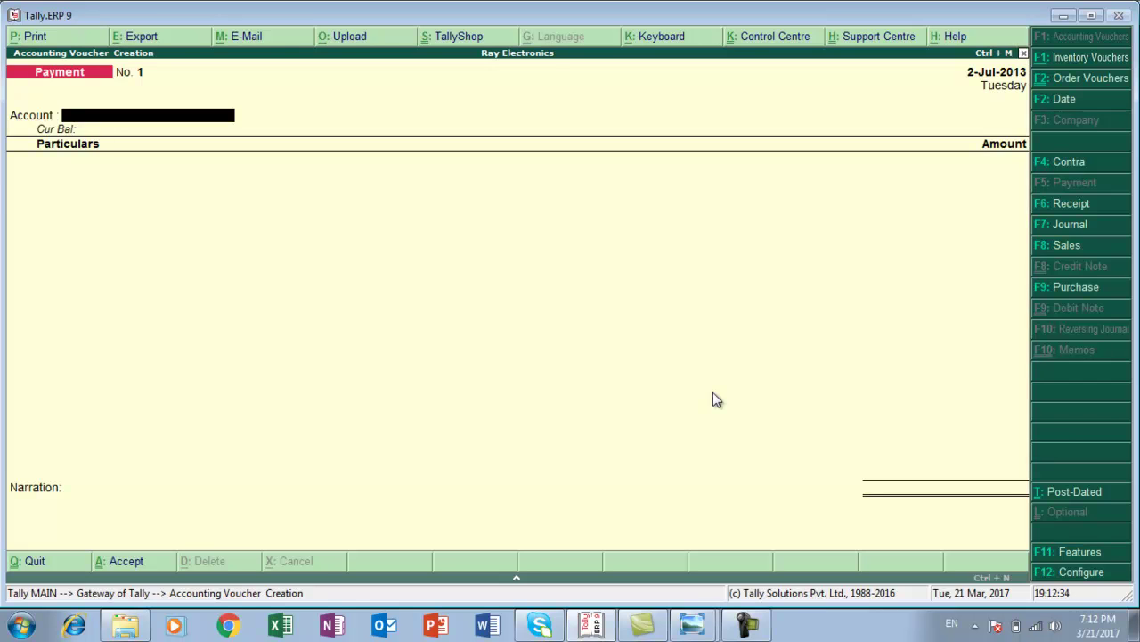
pyautogui.hotkey('ctrl', 'F6')
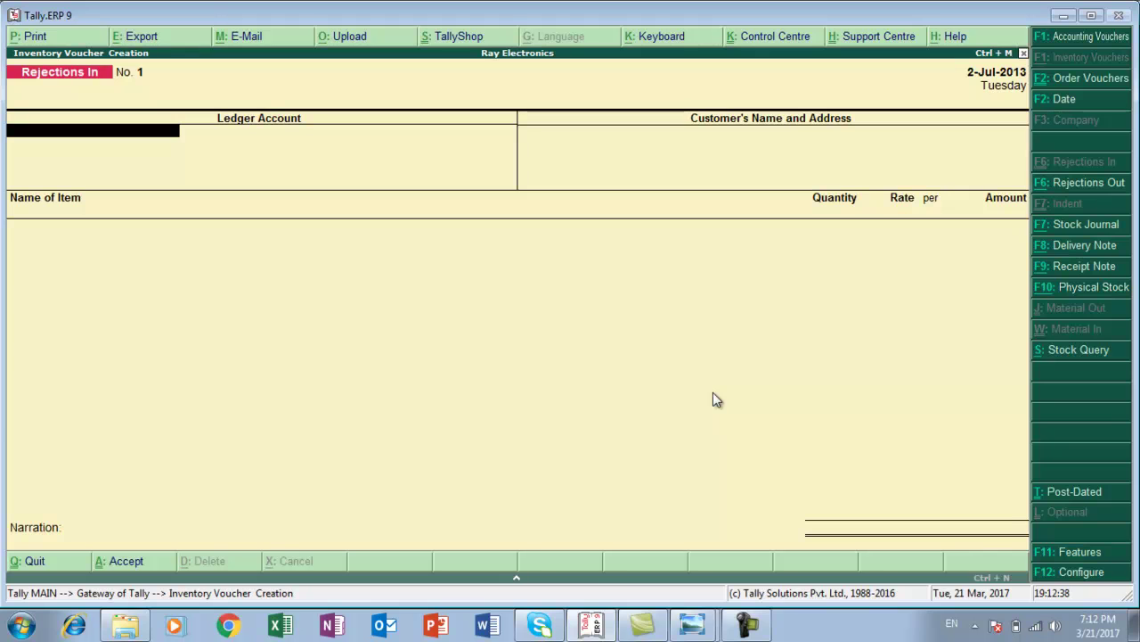
pyautogui.press('F6')
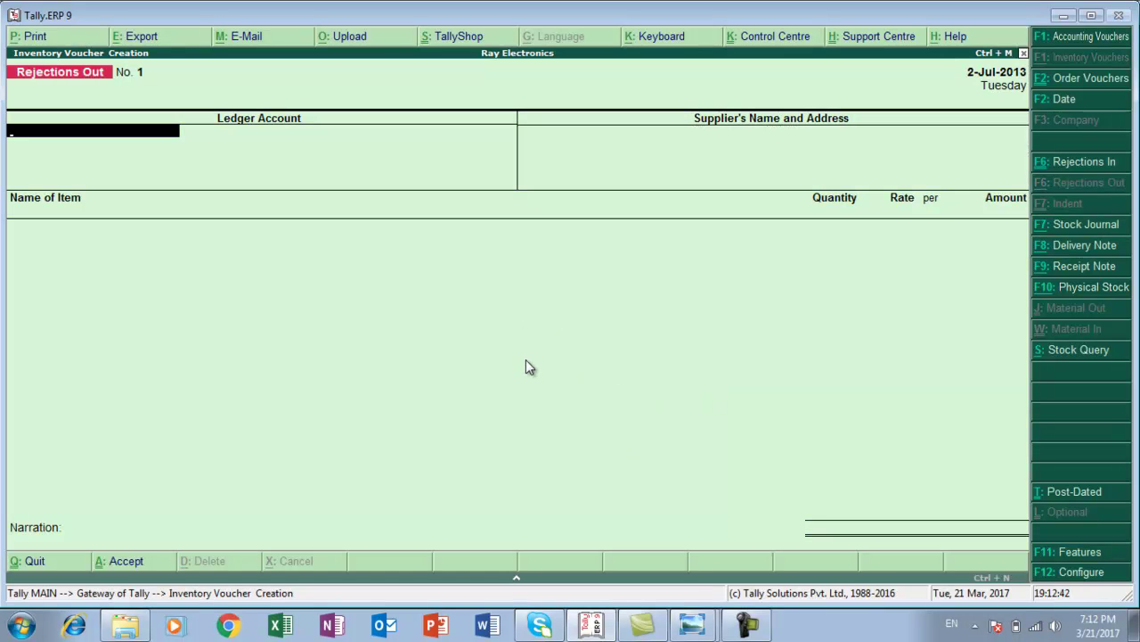
# Check the rejection date in assignment 4 and set the Rejections Out voucher date to 2-7.
pyautogui.hotkey('alt', 'Tab')
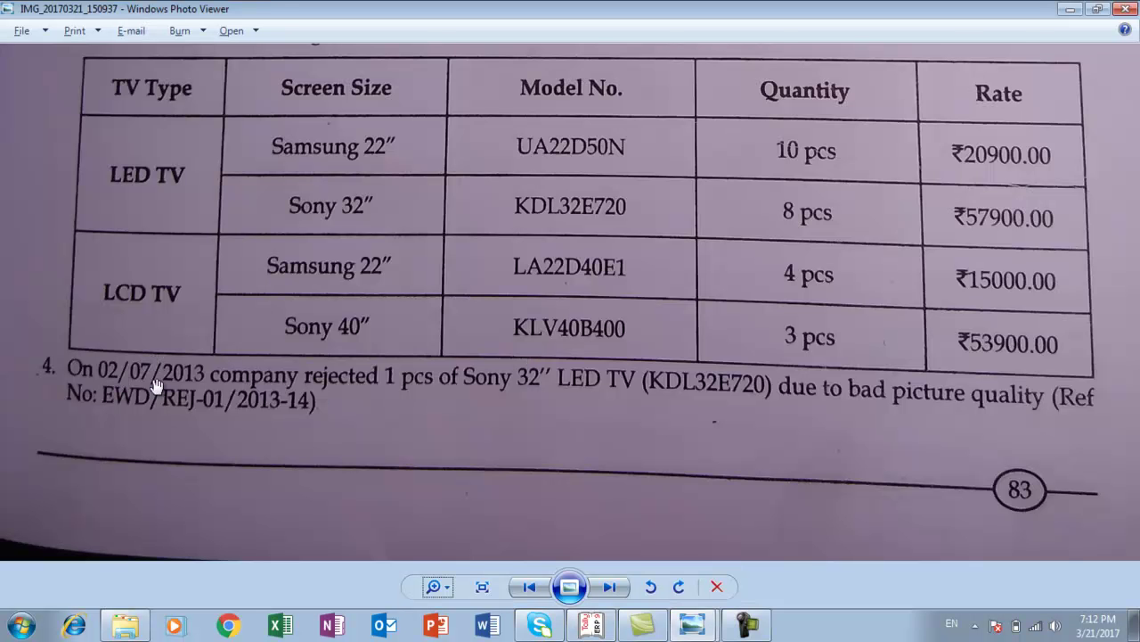
pyautogui.hotkey('alt', 'Tab')
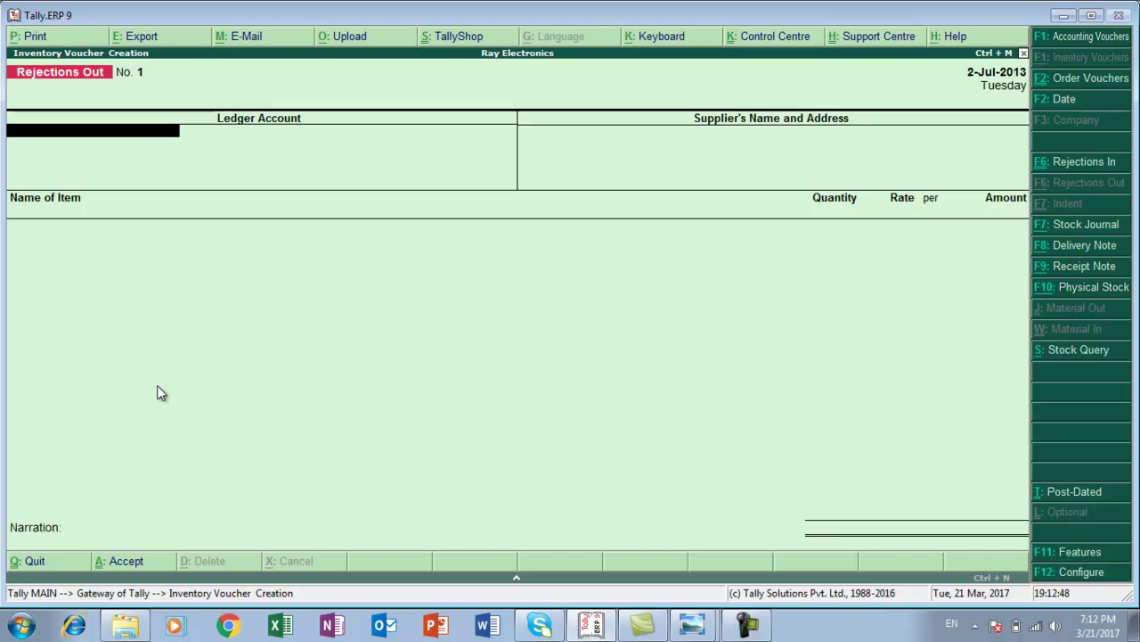
pyautogui.press('F2')
pyautogui.write('2-7')
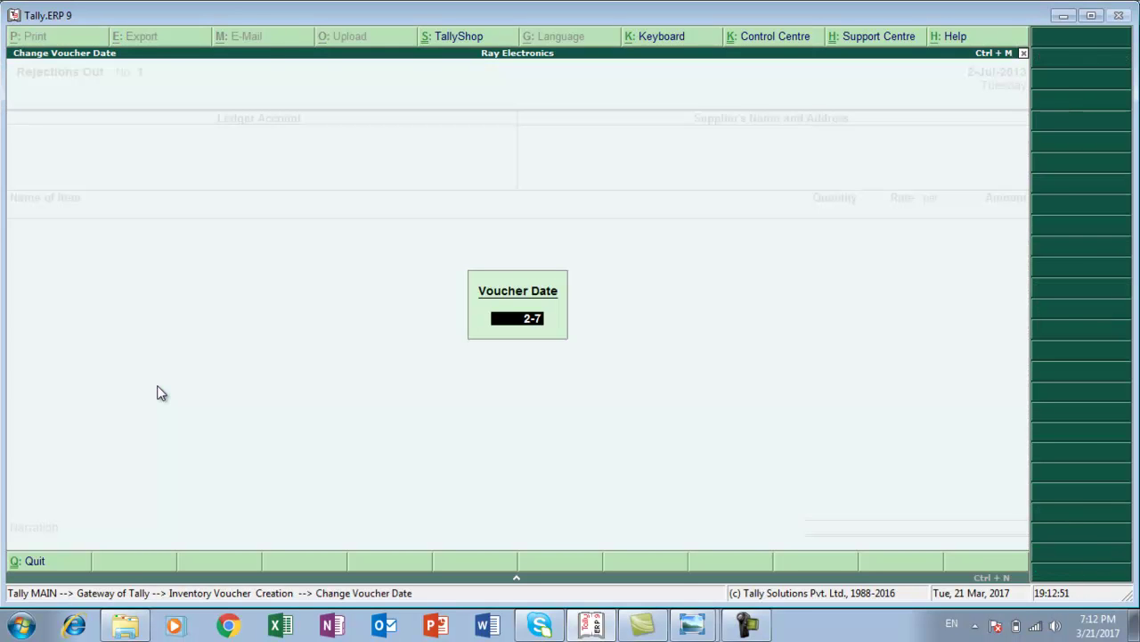
pyautogui.press('Return')
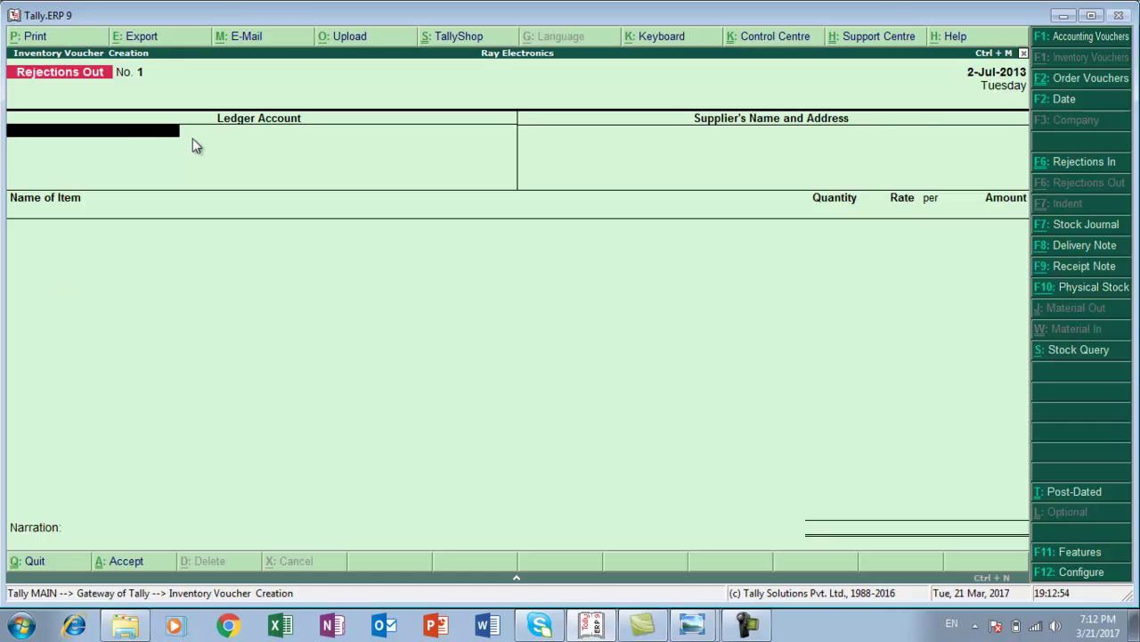
# Choose E World Dealer as the voucher's ledger account and keep it as the supplier's name.
pyautogui.press('space')
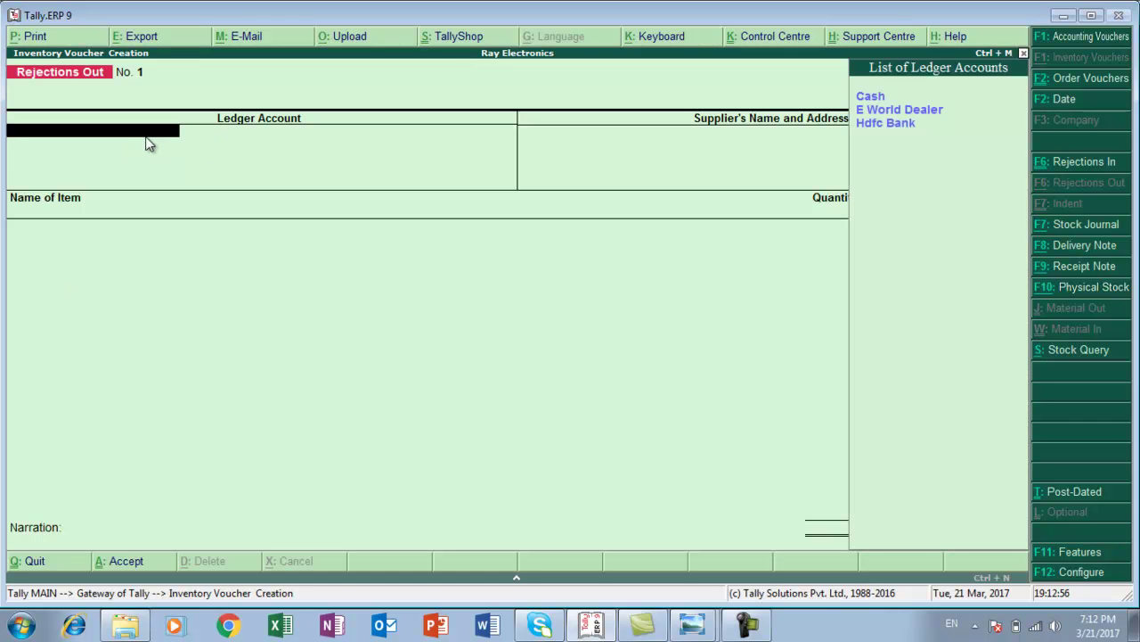
pyautogui.press('Down')
pyautogui.press('Down')
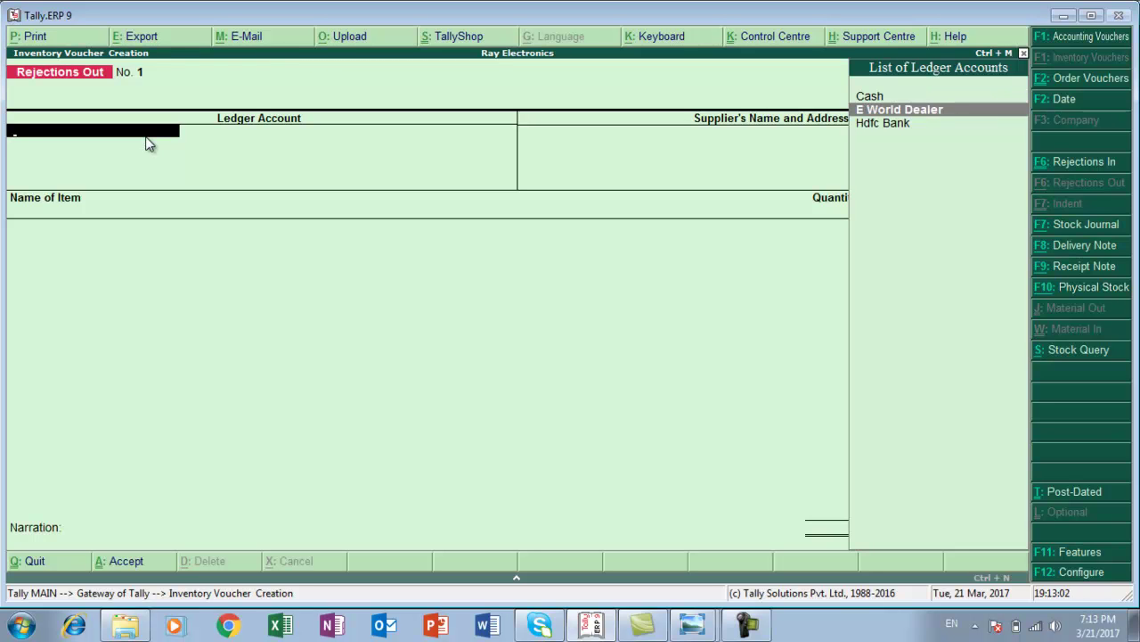
pyautogui.press('Return')
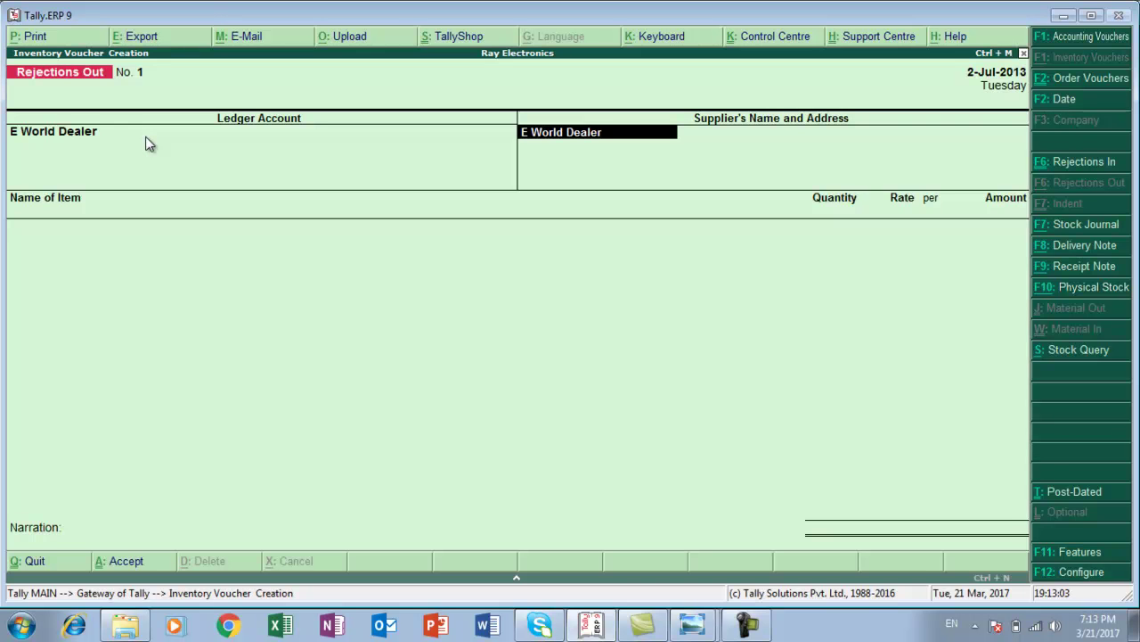
pyautogui.press('Return')
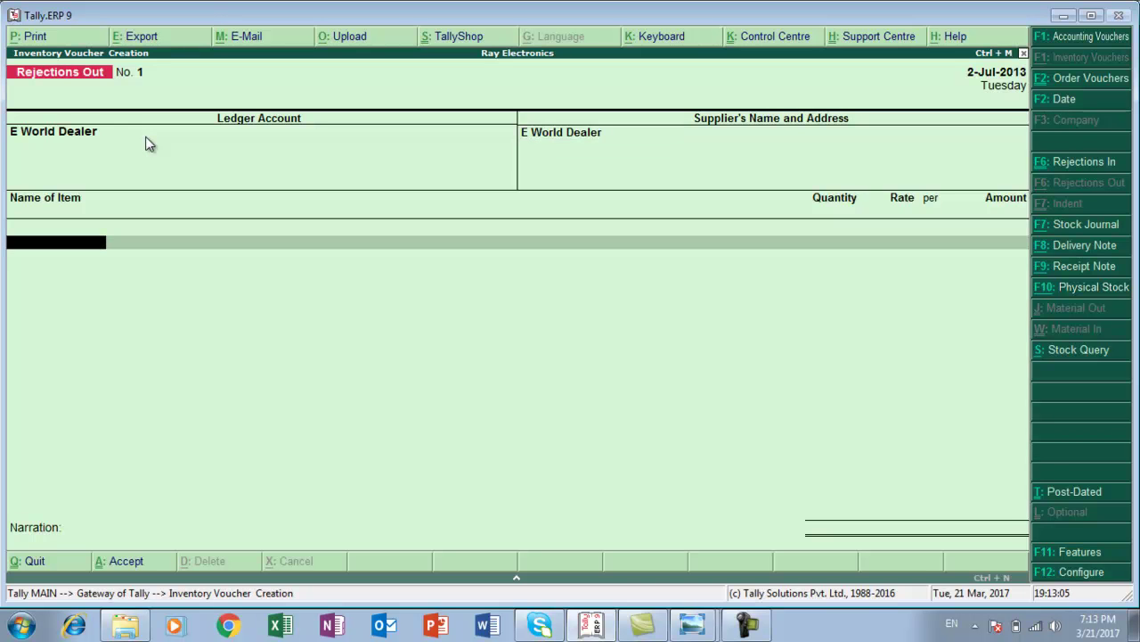
# Check the rejected model in assignment 4 and add Kdl32e720, allocated to tracking number Ewd/ch/007.
pyautogui.hotkey('alt', 'Tab')
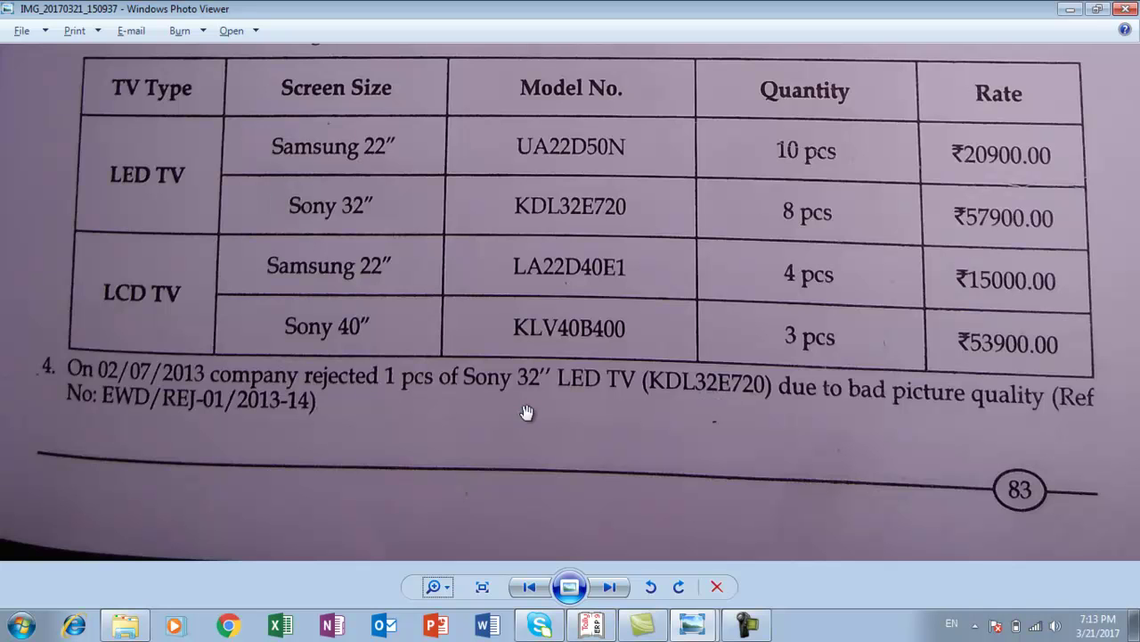
pyautogui.hotkey('alt', 'Tab')
pyautogui.write('K')
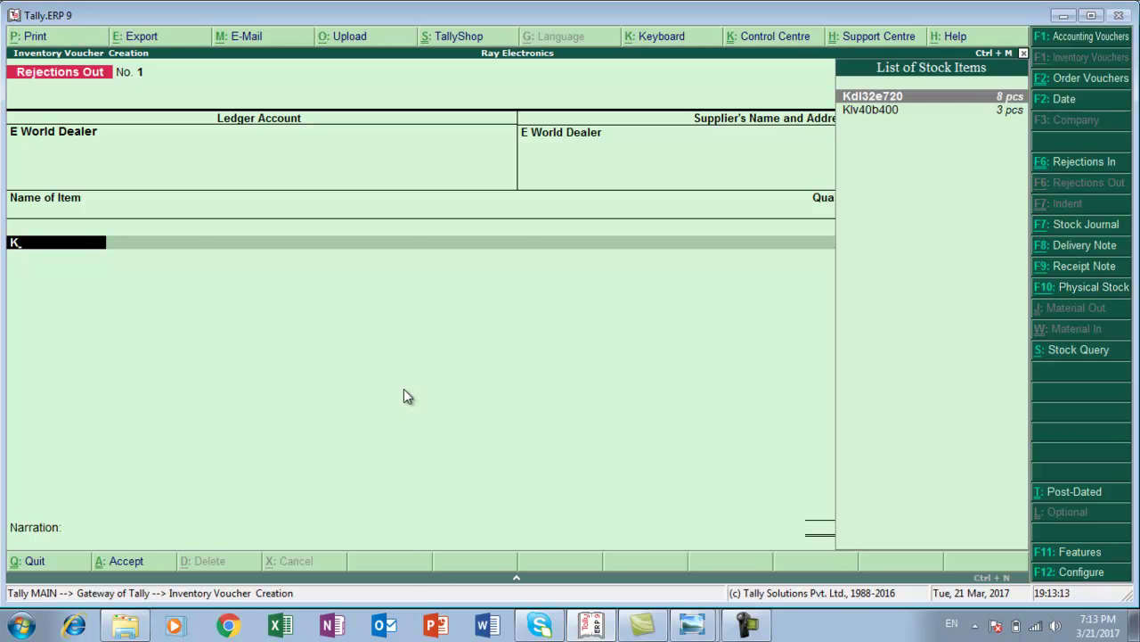
pyautogui.press('Return')
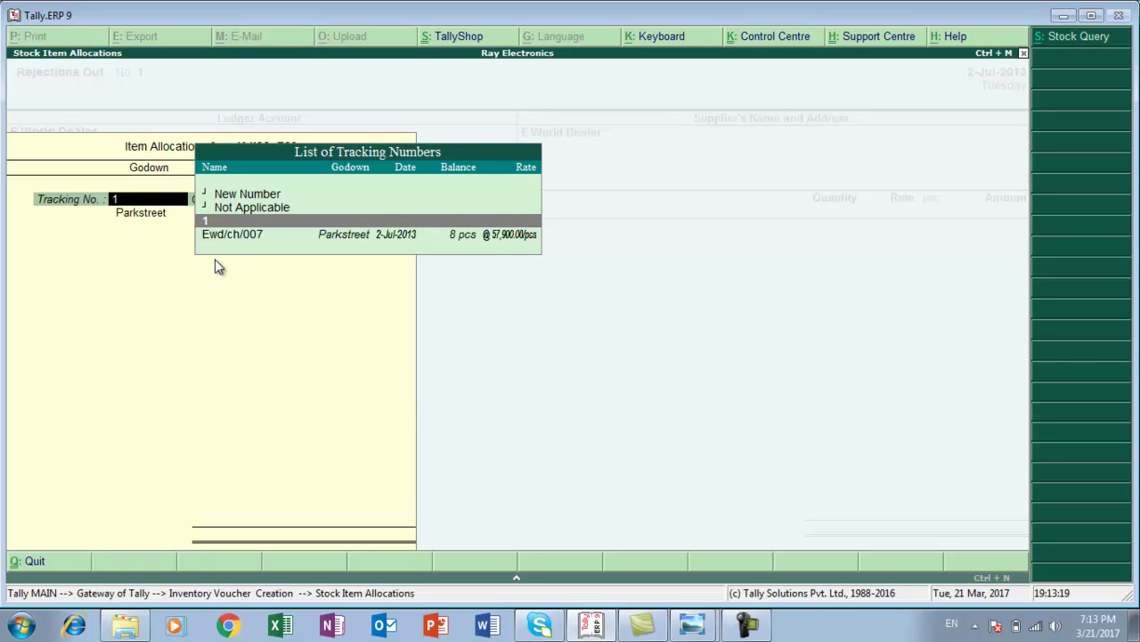
pyautogui.click(237, 238)
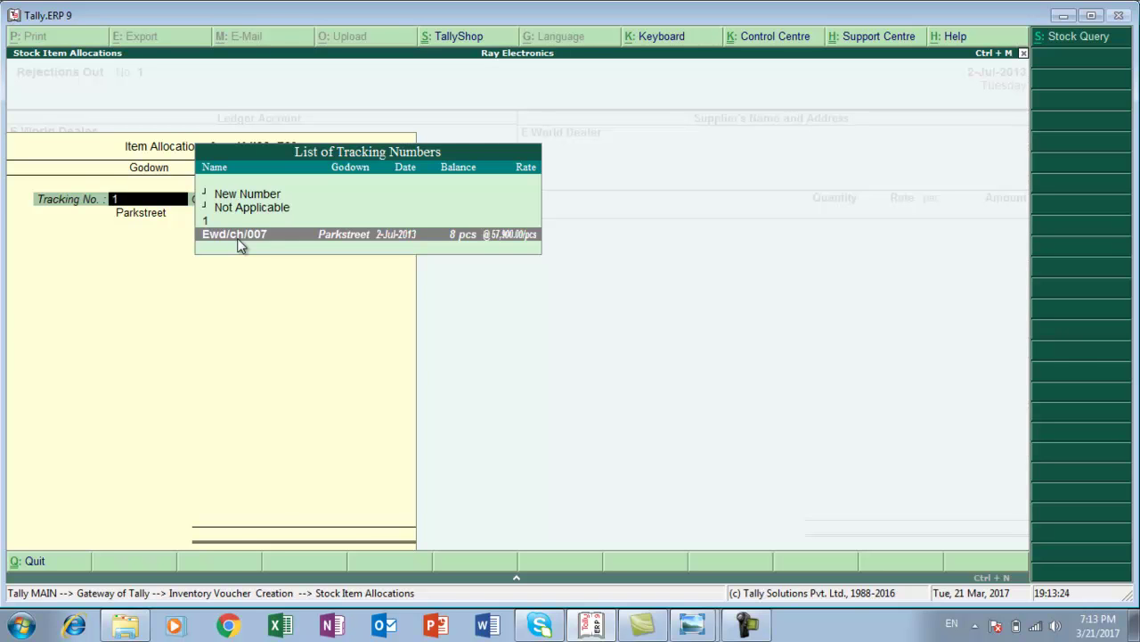
pyautogui.press('Return')
pyautogui.press('Return')
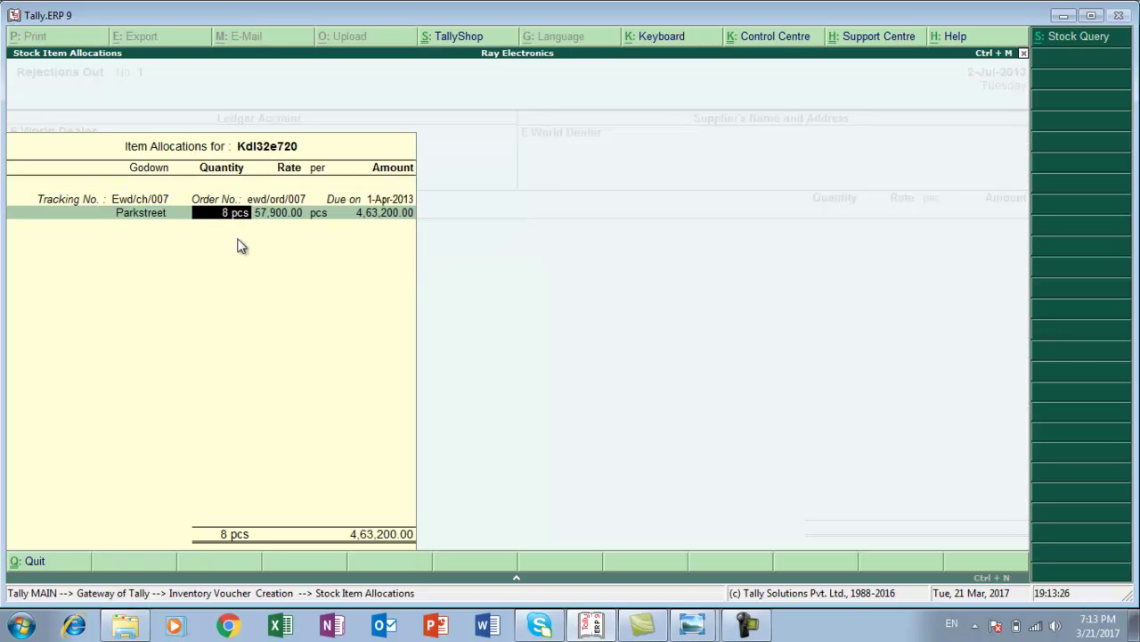
# Set the rejected quantity of Kdl32e720 to 1 pcs, keep its rate and accept the Rejections Out voucher without narration.
pyautogui.write('1')
pyautogui.press('Return')
pyautogui.press('Return')
pyautogui.press('Return')
pyautogui.press('Return')
pyautogui.press('Return')
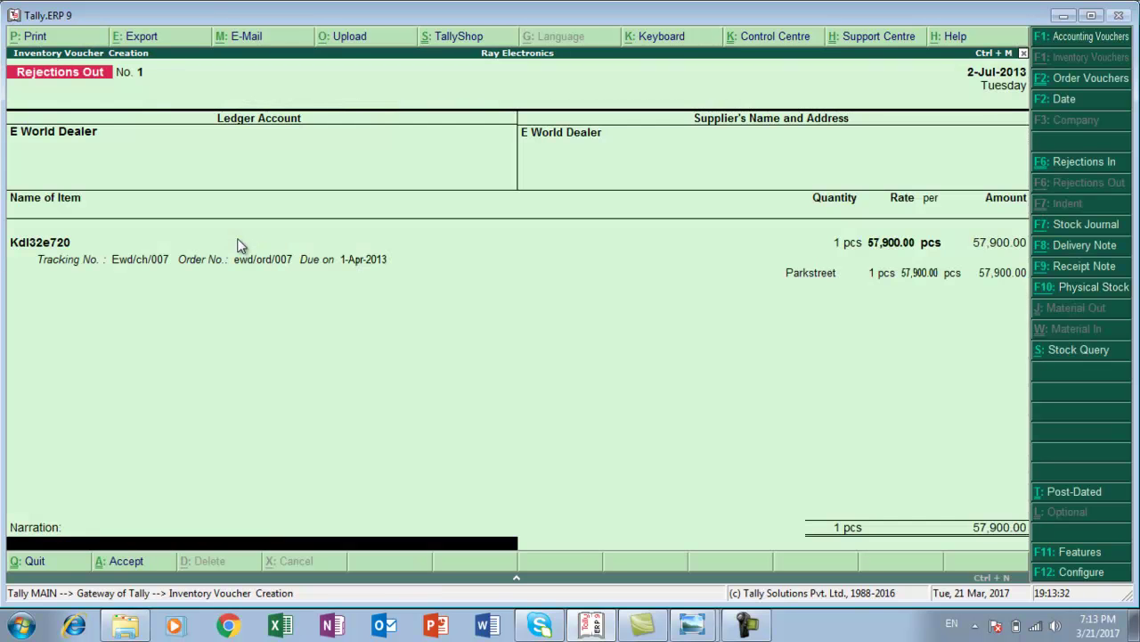
pyautogui.press('Return')
pyautogui.press('Return')
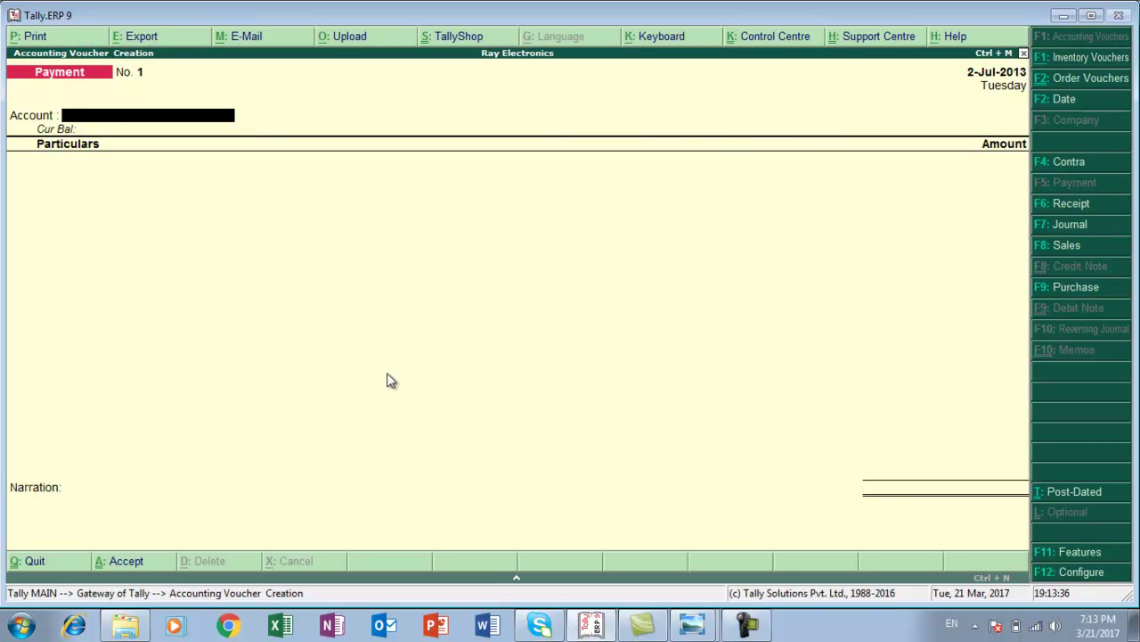
# Read assignment 5 about the replacement of the rejected goods and open a new receipt note.
pyautogui.click(695, 627)
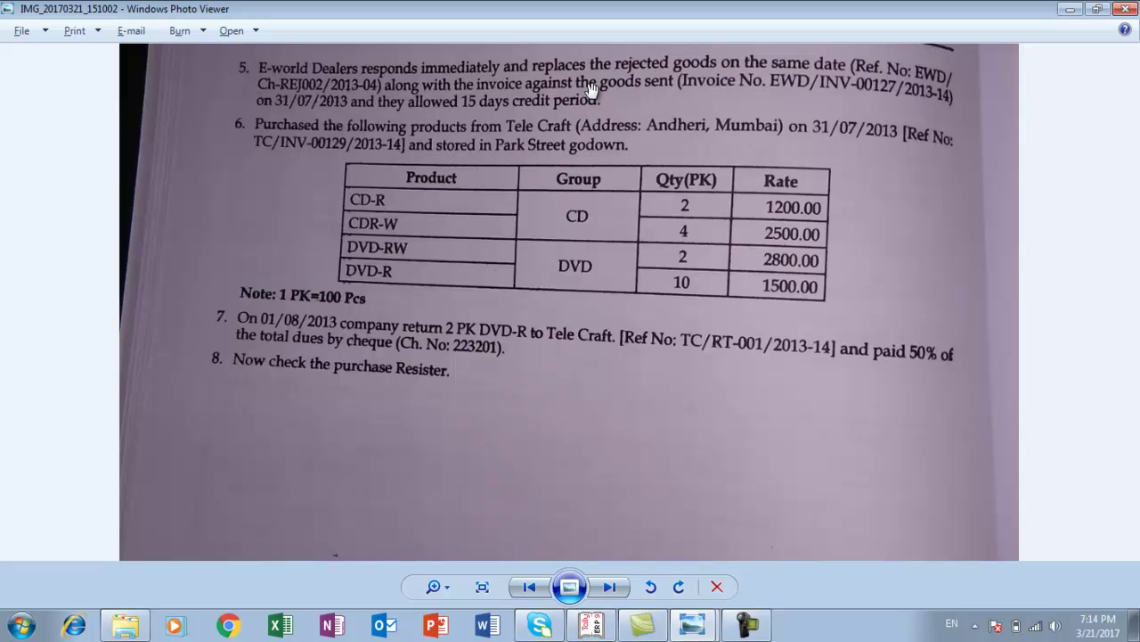
pyautogui.hotkey('alt', 'Tab')
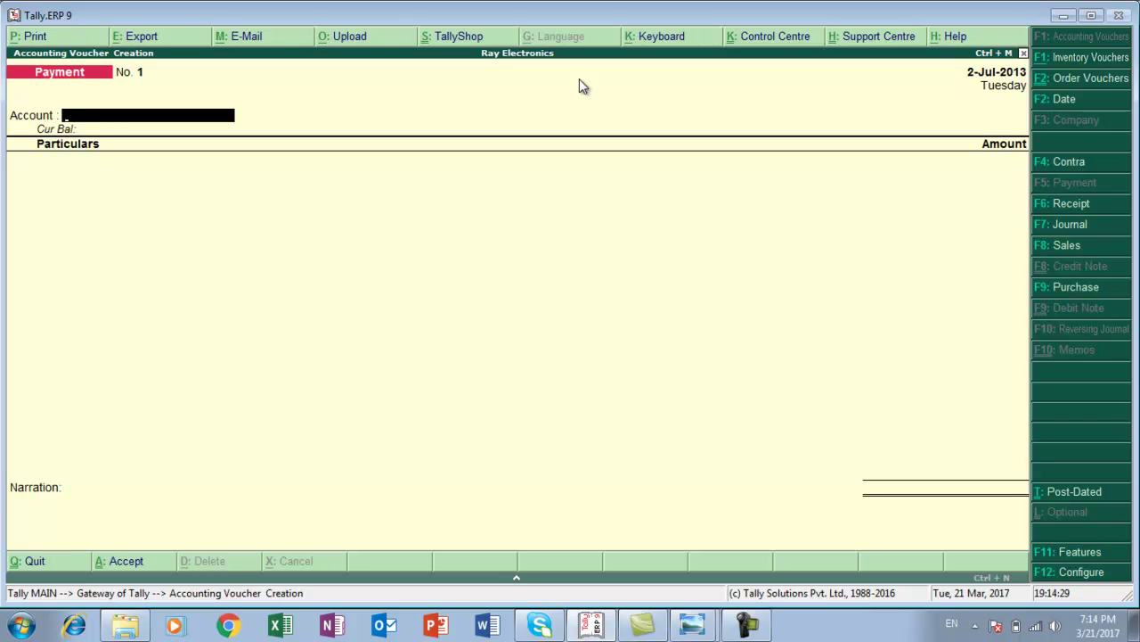
pyautogui.hotkey('alt', 'F9')
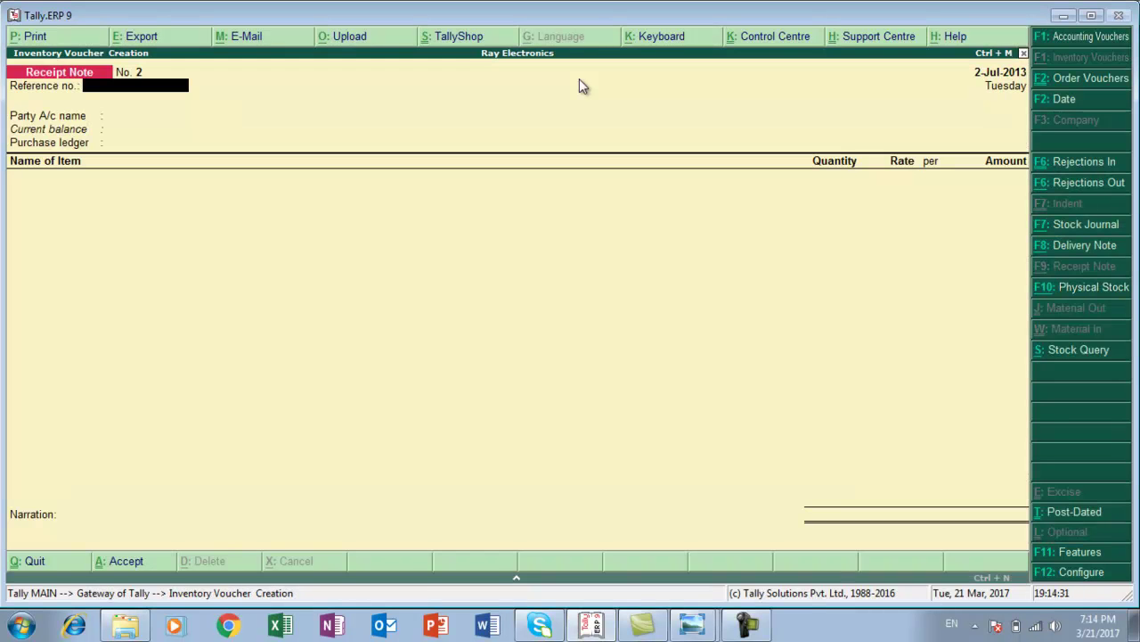
# Check the replacement challan reference in assignment 5 and enter ch/rej/002 as the receipt note's reference number.
pyautogui.hotkey('alt', 'Tab')
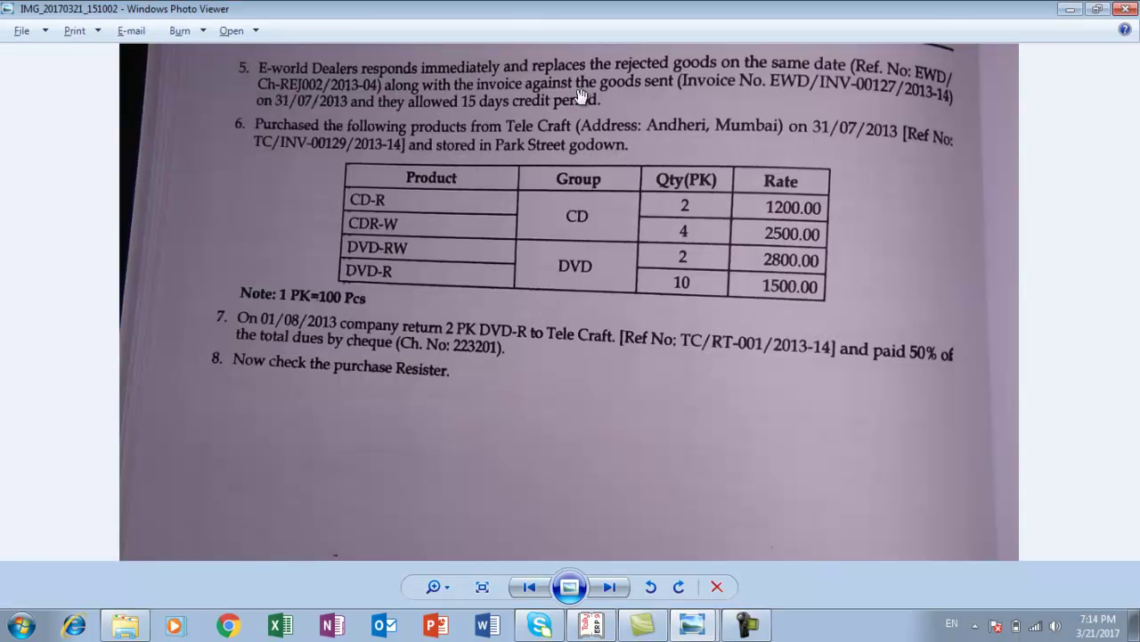
pyautogui.hotkey('alt', 'Tab')
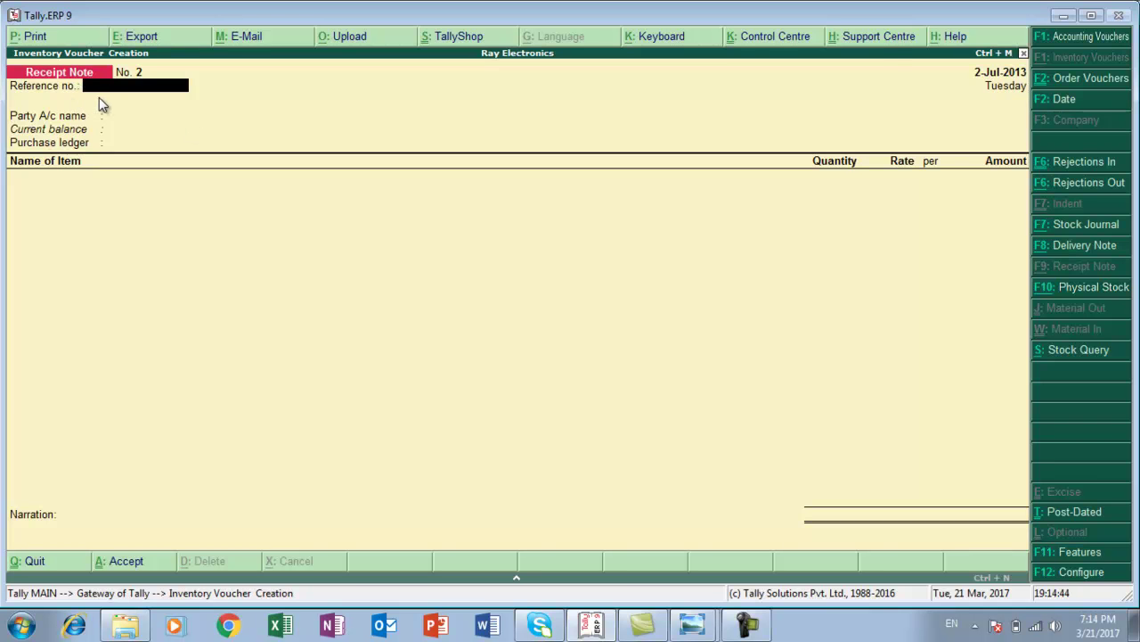
pyautogui.hotkey('alt', 'Tab')
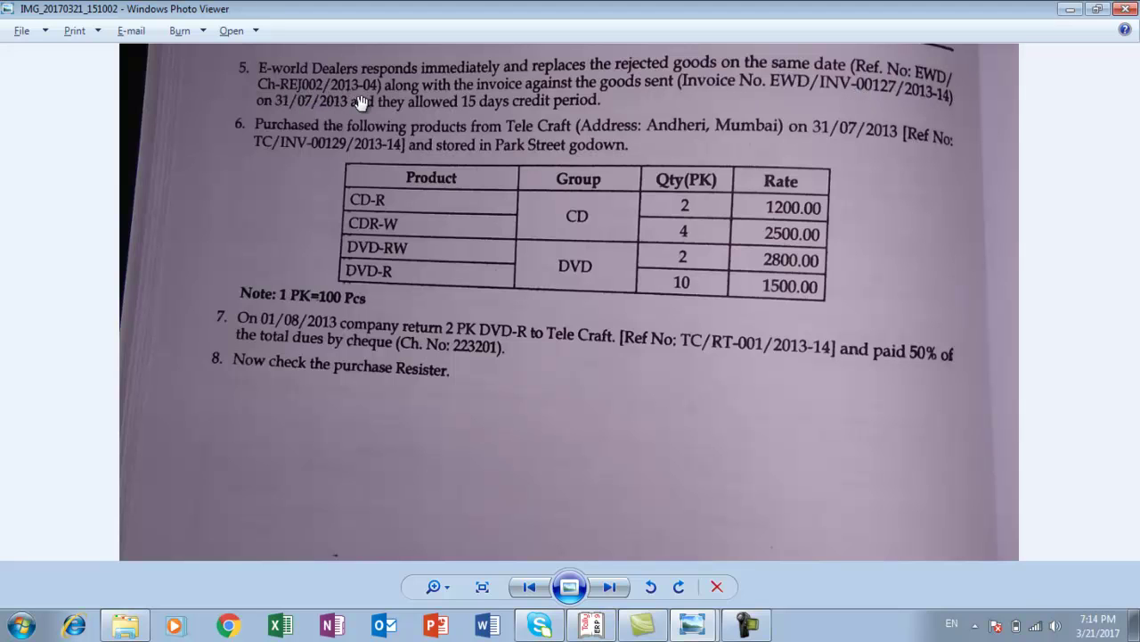
pyautogui.hotkey('alt', 'Tab')
pyautogui.write('ch/re')
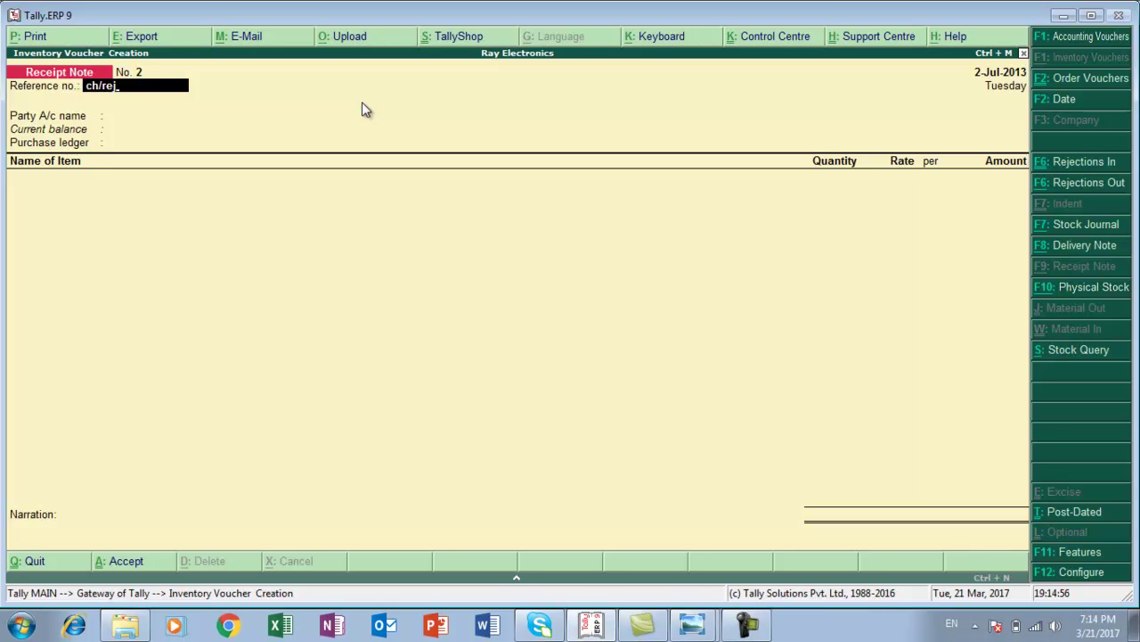
pyautogui.write('j/002')
pyautogui.press('Return')
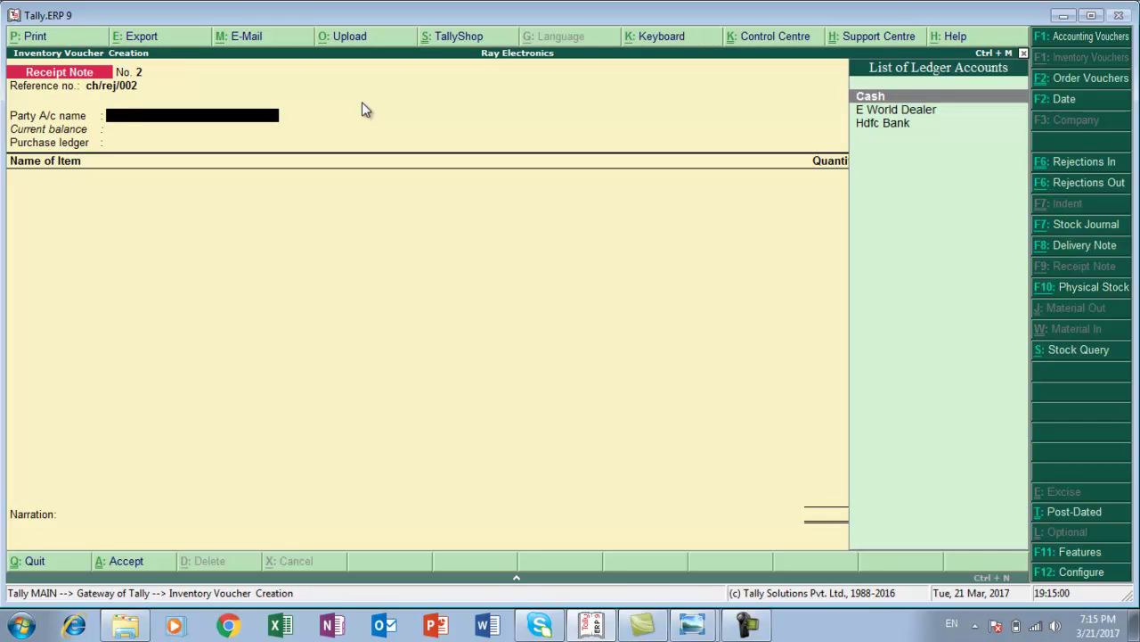
# Choose E World Dealer as the party, link its existing order dated 2-Jul-2013, and keep the supplier details and the Purchase ledger.
pyautogui.press('Down')
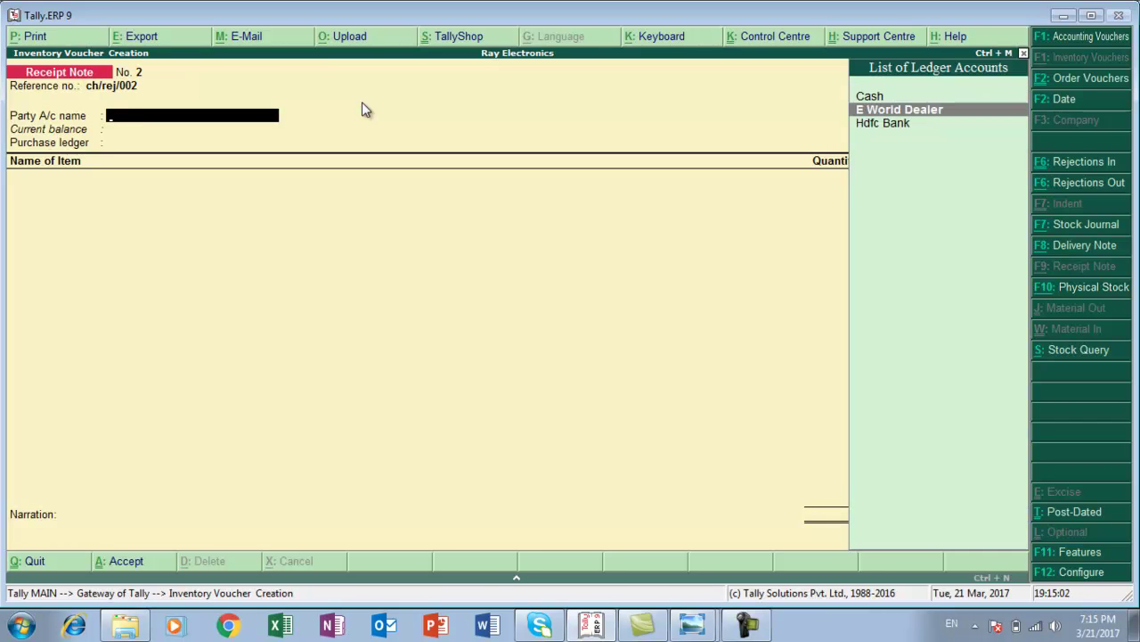
pyautogui.press('Return')
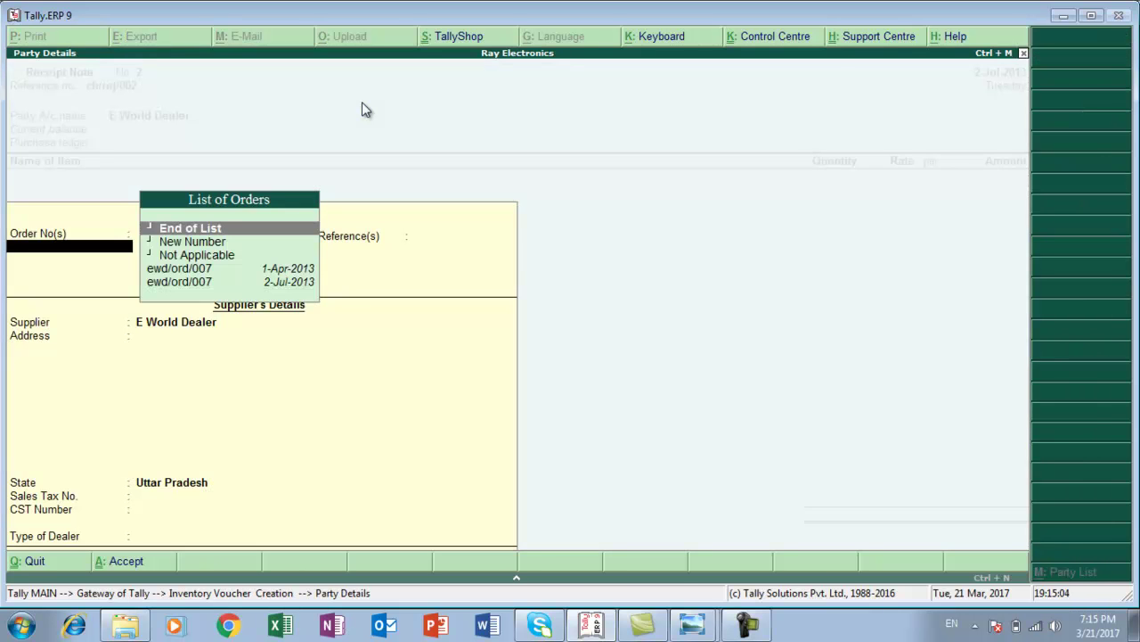
pyautogui.press('Down')
pyautogui.press('Down')
pyautogui.press('Down')
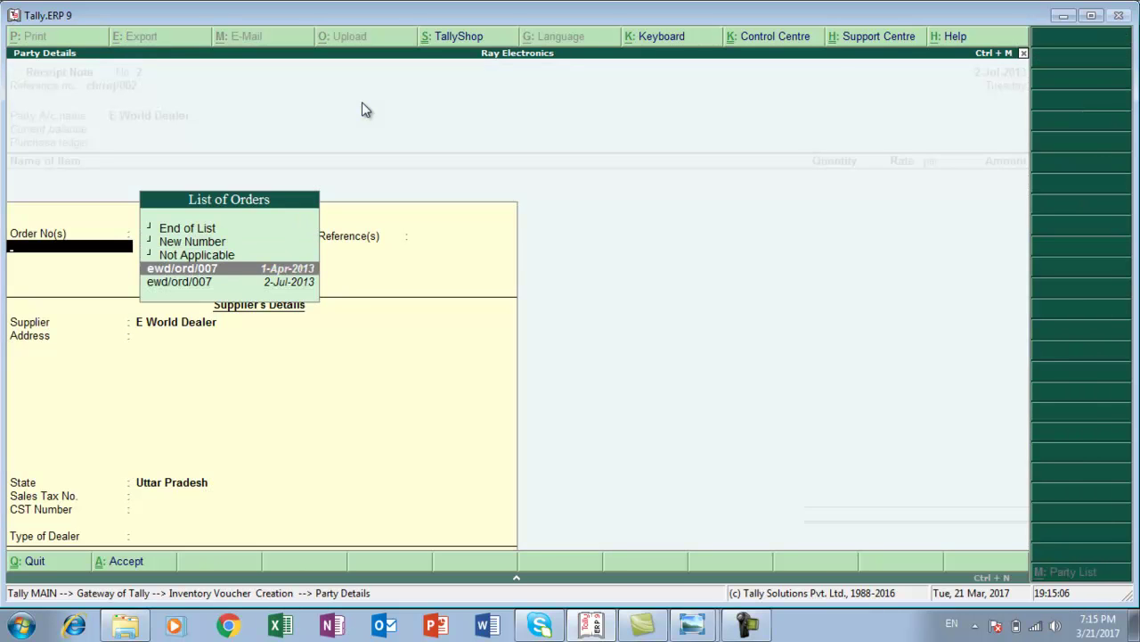
pyautogui.press('Return')
pyautogui.press('Return')
pyautogui.press('Return')
pyautogui.press('Return')
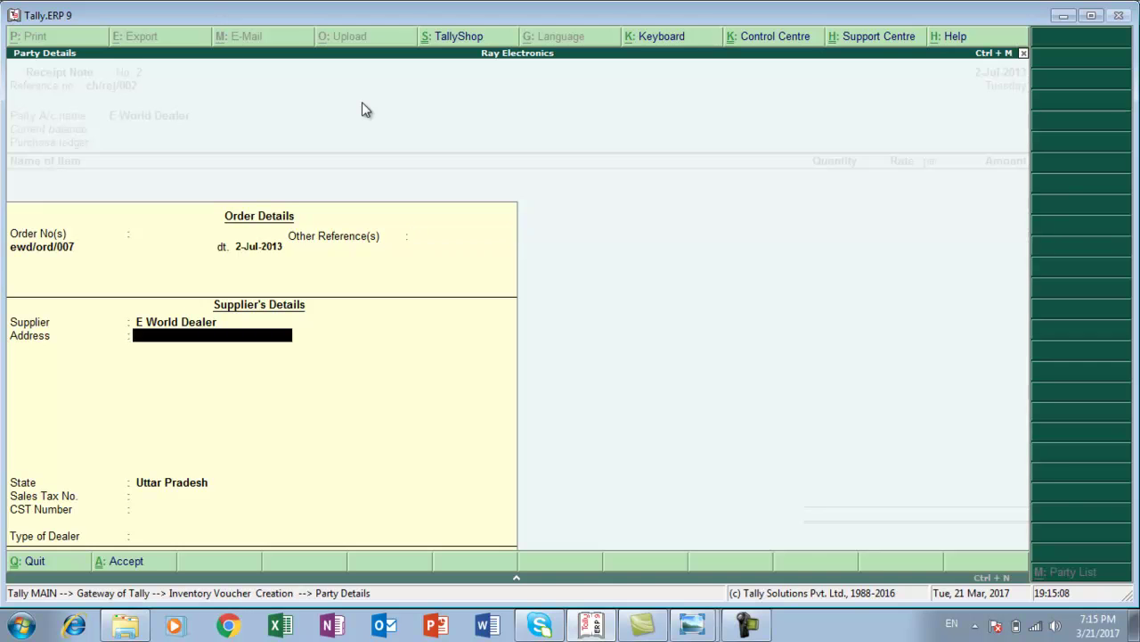
pyautogui.press('Return')
pyautogui.press('Return')
pyautogui.press('Return')
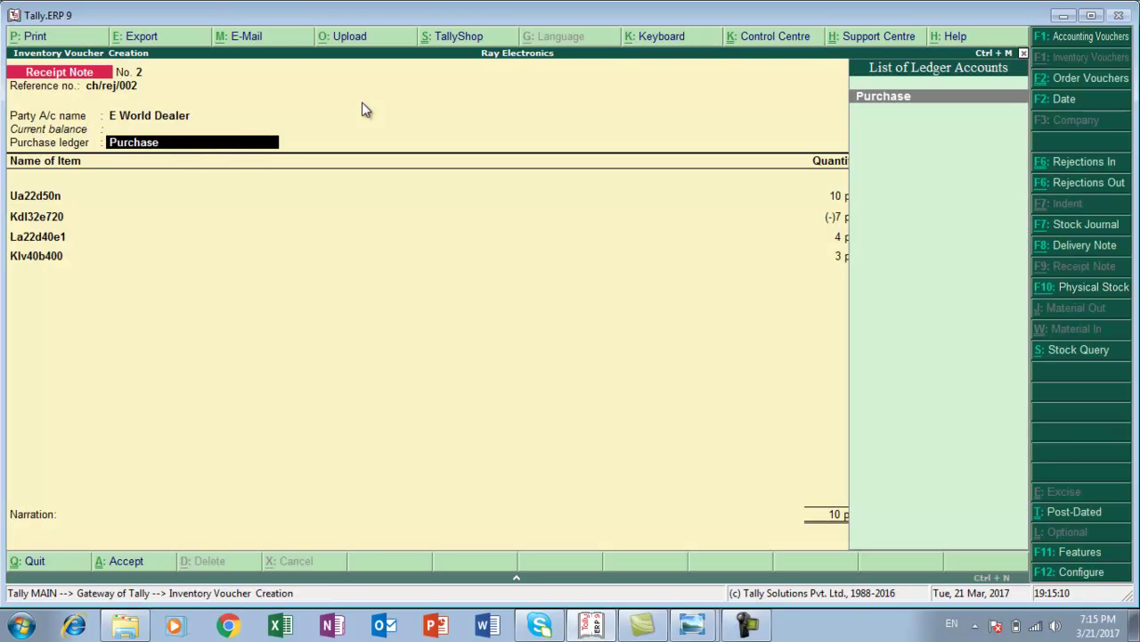
pyautogui.press('Return')
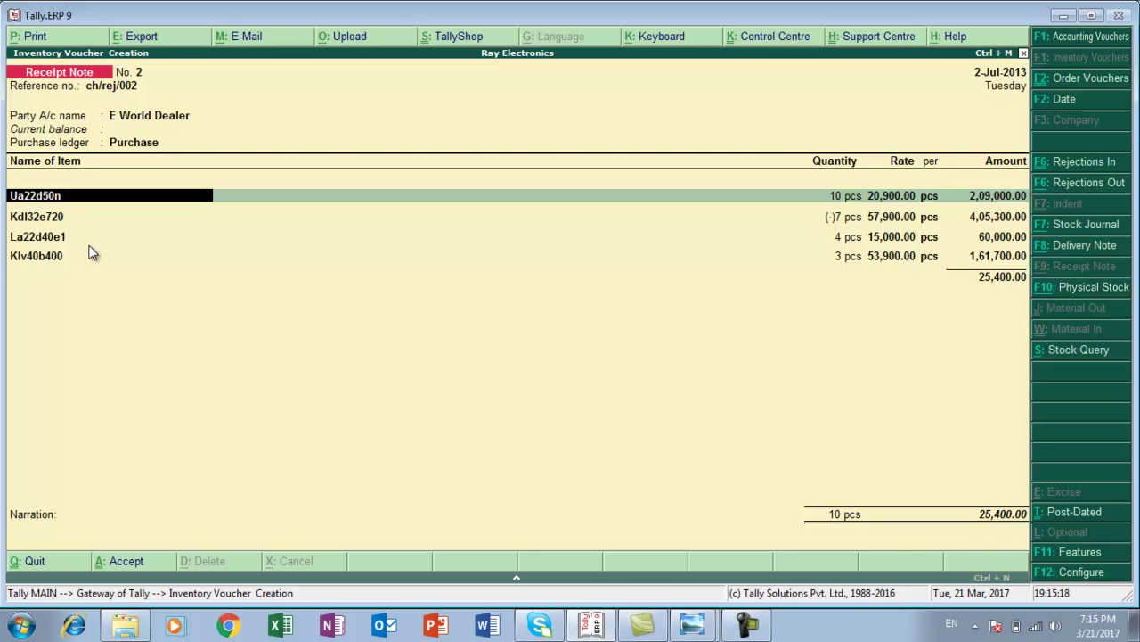
# Remove the Ua22d50n line from the receipt note's item list.
pyautogui.press('BackSpace')
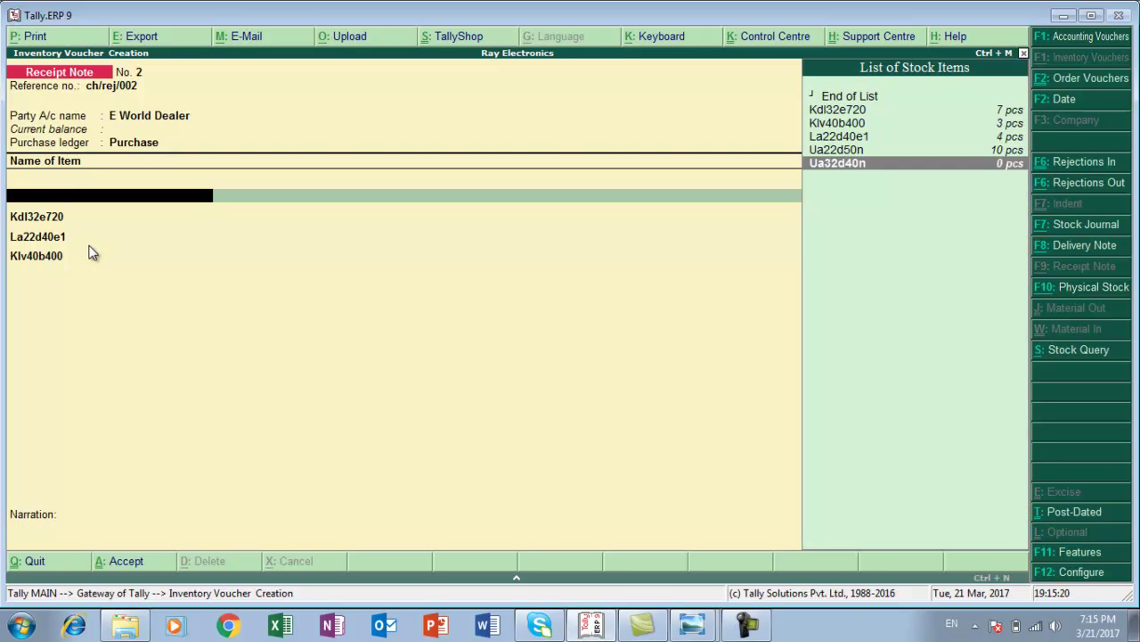
pyautogui.press('Up')
pyautogui.press('Up')
pyautogui.press('Up')
pyautogui.press('Up')
pyautogui.press('Return')
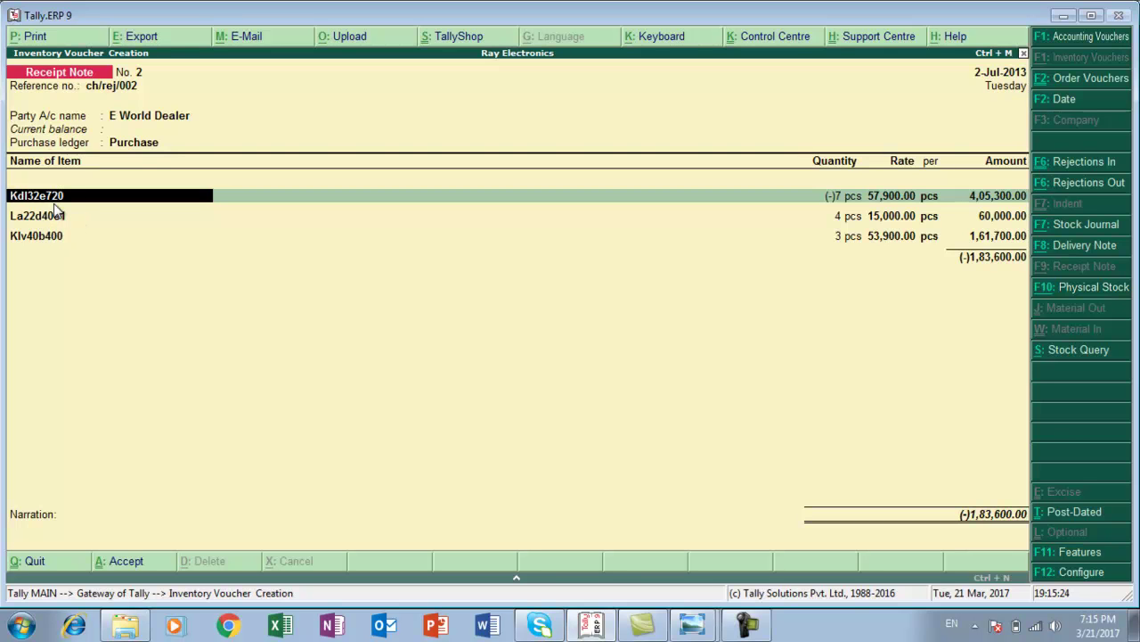
# Allocate Kdl32e720 to tracking number Ch/rej/002 in the Parkstreet godown with a quantity of 1 pcs, keeping its linked order and rate.
pyautogui.press('Return')
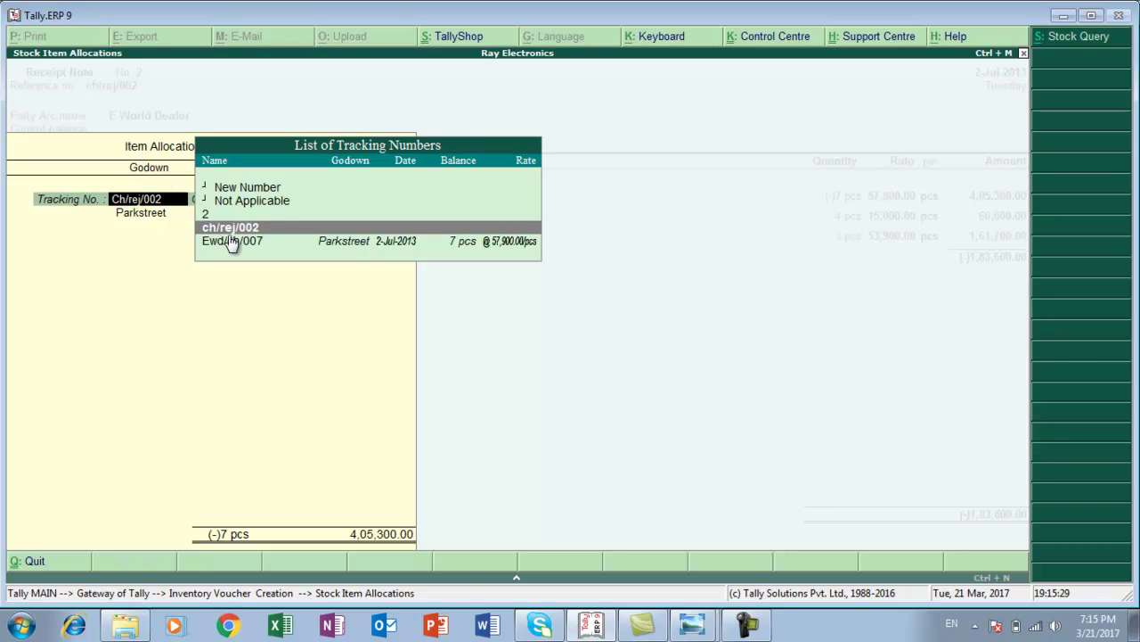
pyautogui.press('Return')
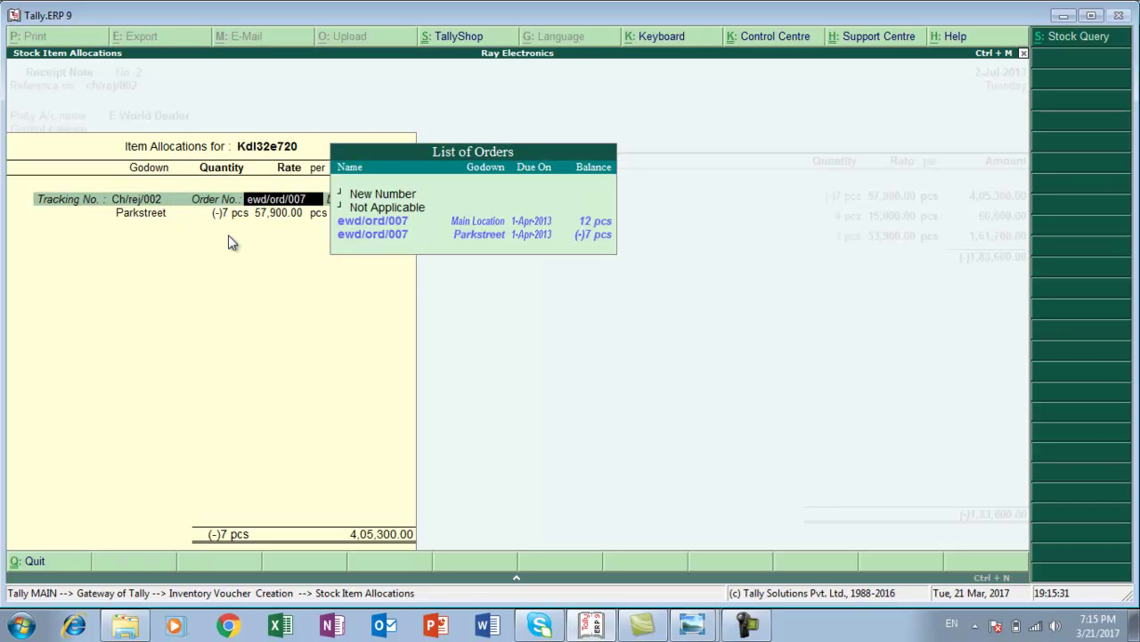
pyautogui.press('Return')
pyautogui.press('Return')
pyautogui.write('1')
pyautogui.press('Return')
pyautogui.press('Return')
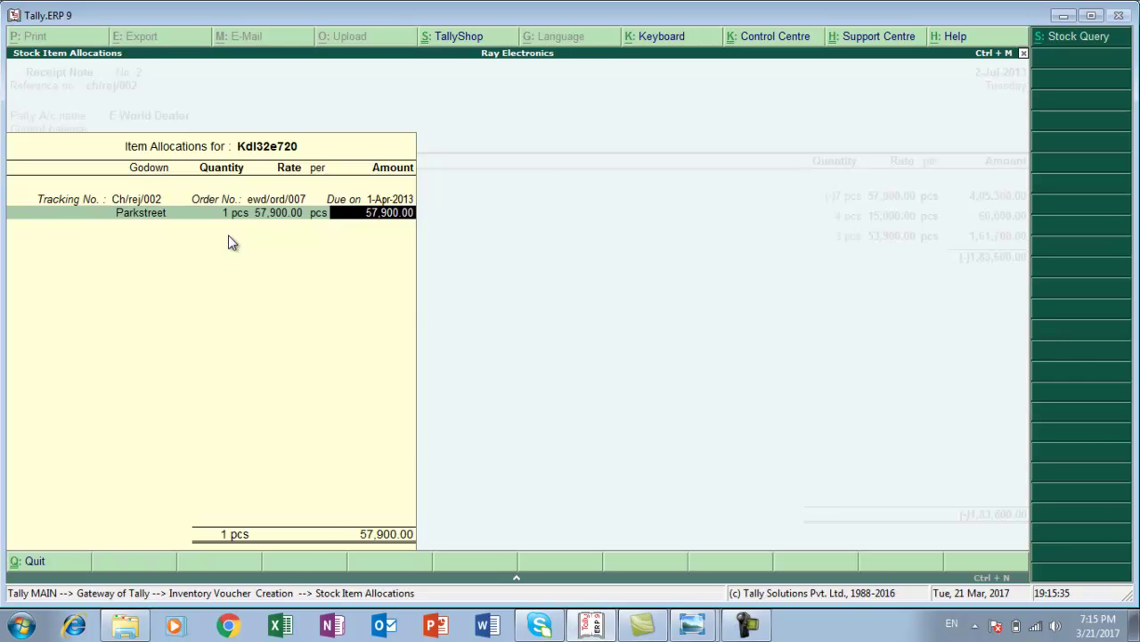
pyautogui.press('Return')
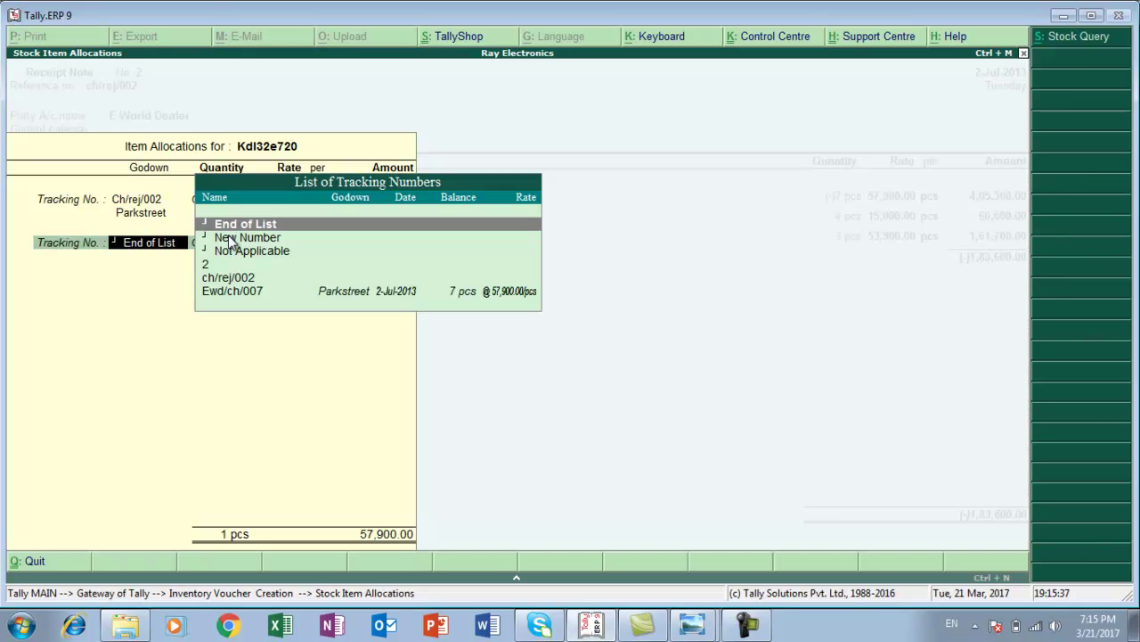
pyautogui.press('Return')
pyautogui.press('Return')
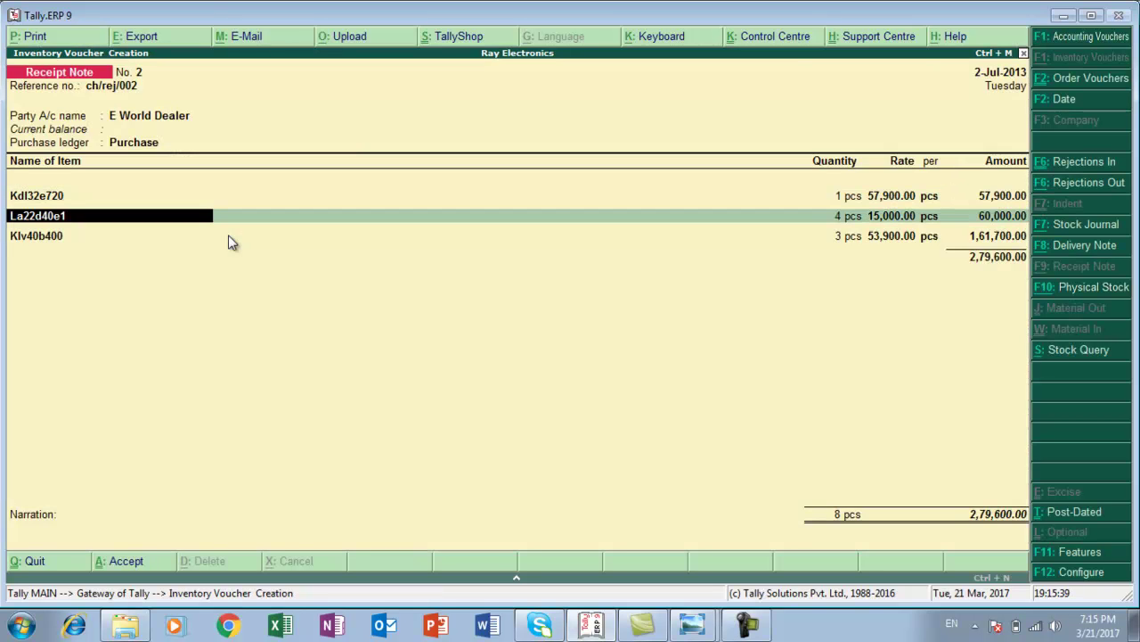
# Remove the La22d40e1 and Klv40b400 lines and accept the receipt note without narration.
pyautogui.press('BackSpace')
pyautogui.press('Up')
pyautogui.press('Down')
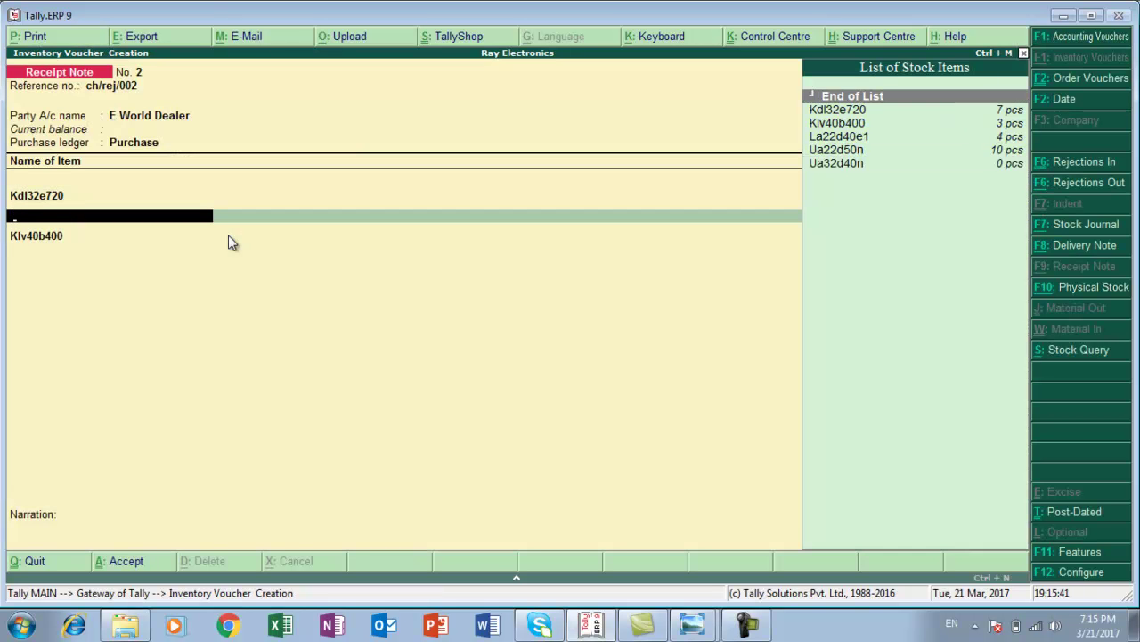
pyautogui.press('Return')
pyautogui.press('BackSpace')
pyautogui.press('Up')
pyautogui.press('Down')
pyautogui.press('Return')
pyautogui.press('Return')
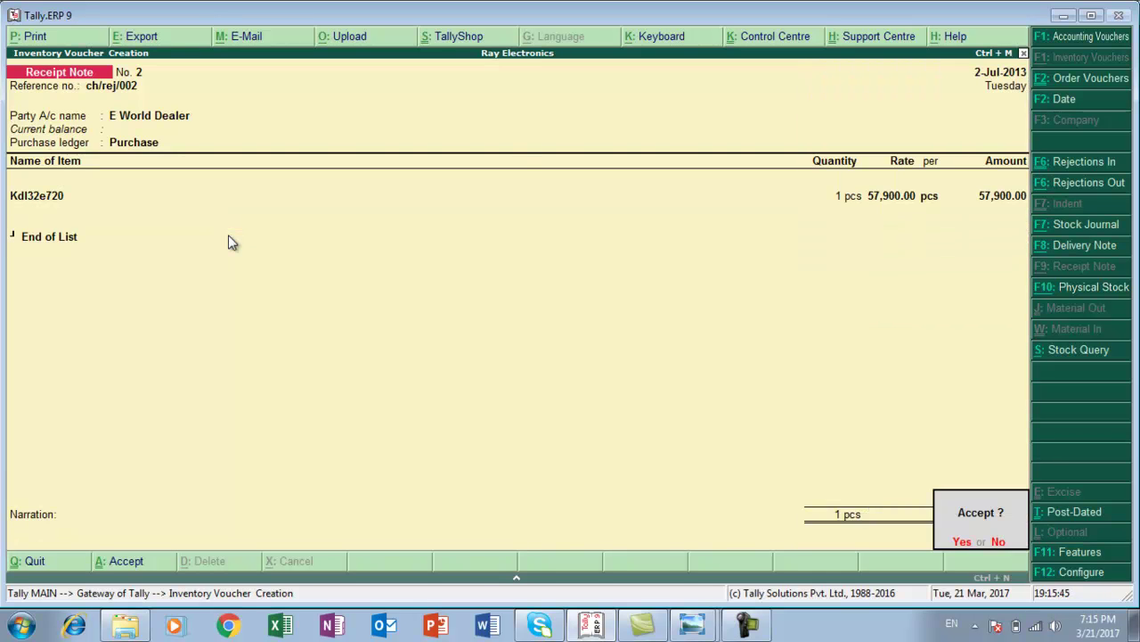
pyautogui.press('y')
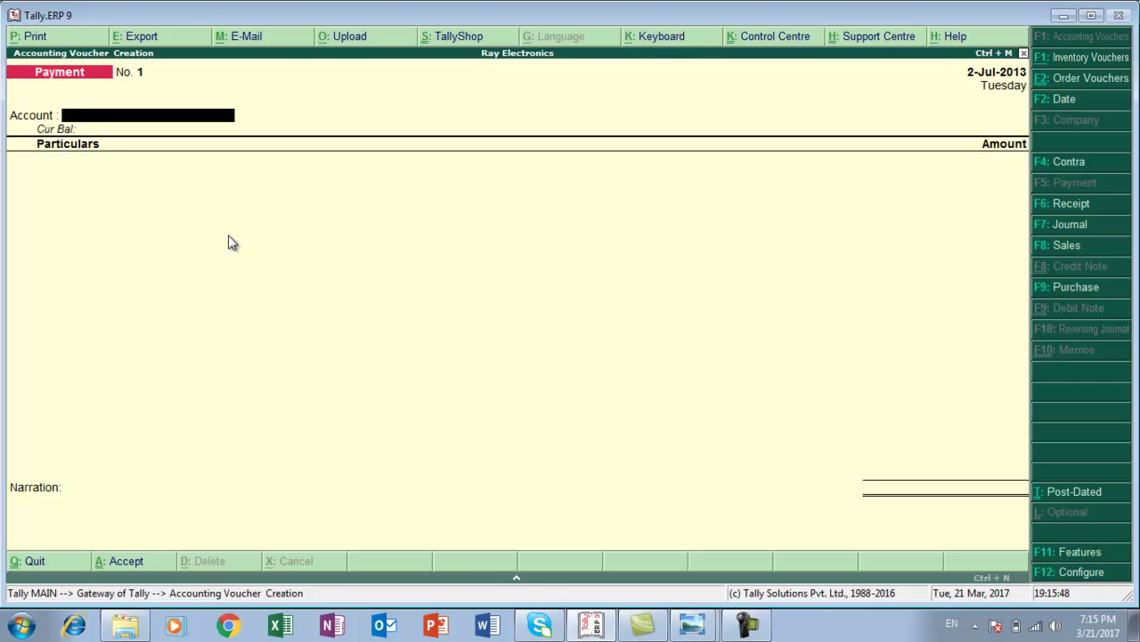
pyautogui.hotkey('alt', 'Tab')
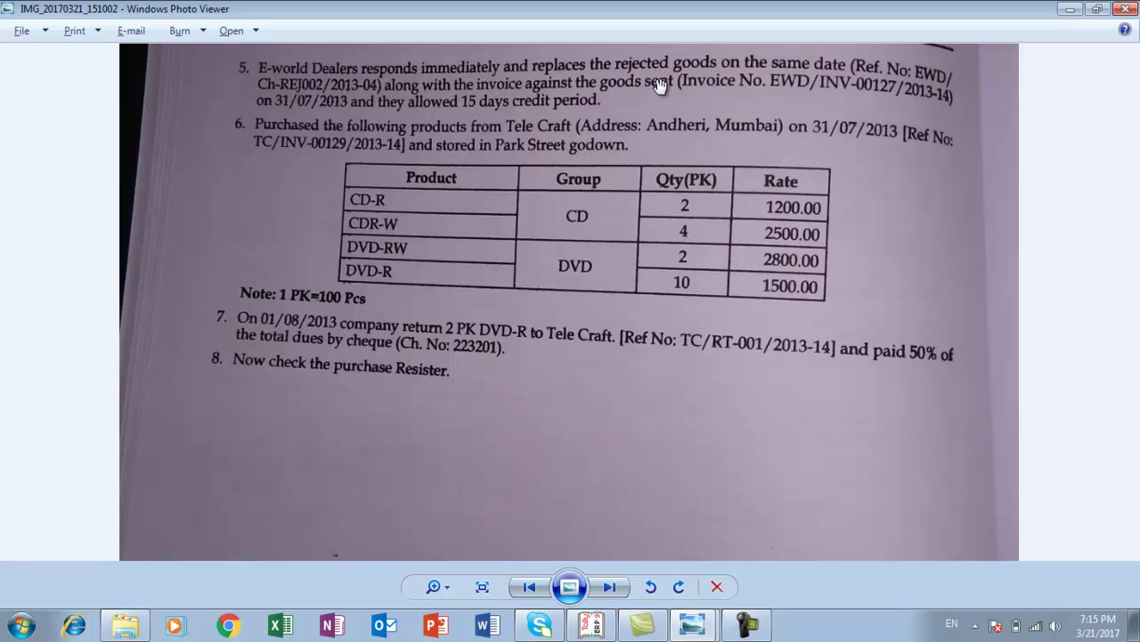
pyautogui.hotkey('alt', 'Tab')
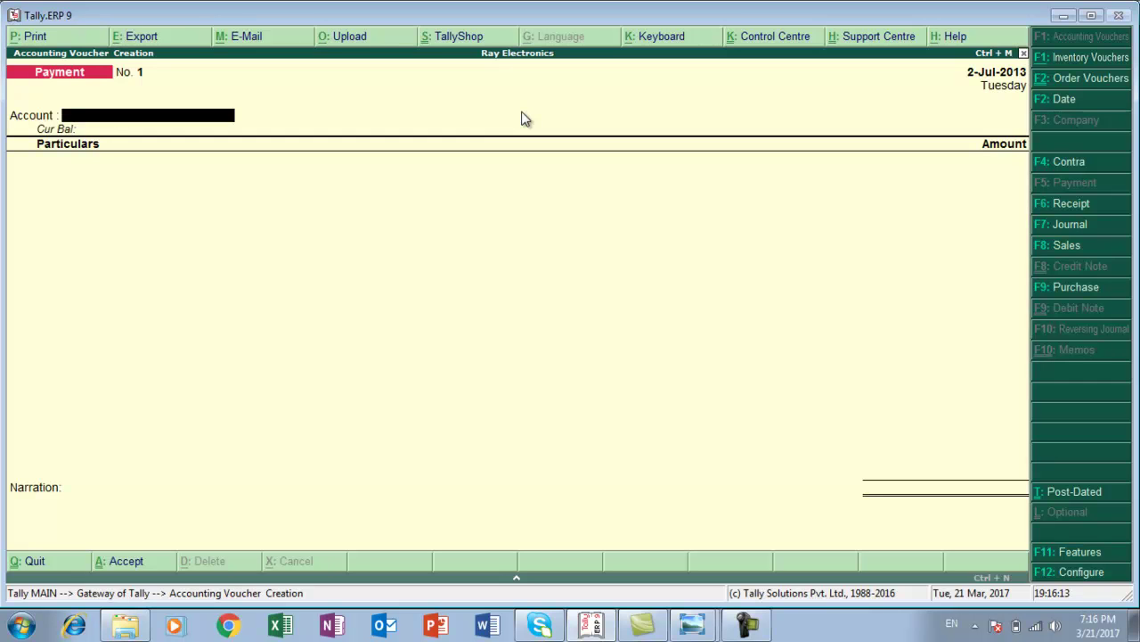
pyautogui.press('F8')
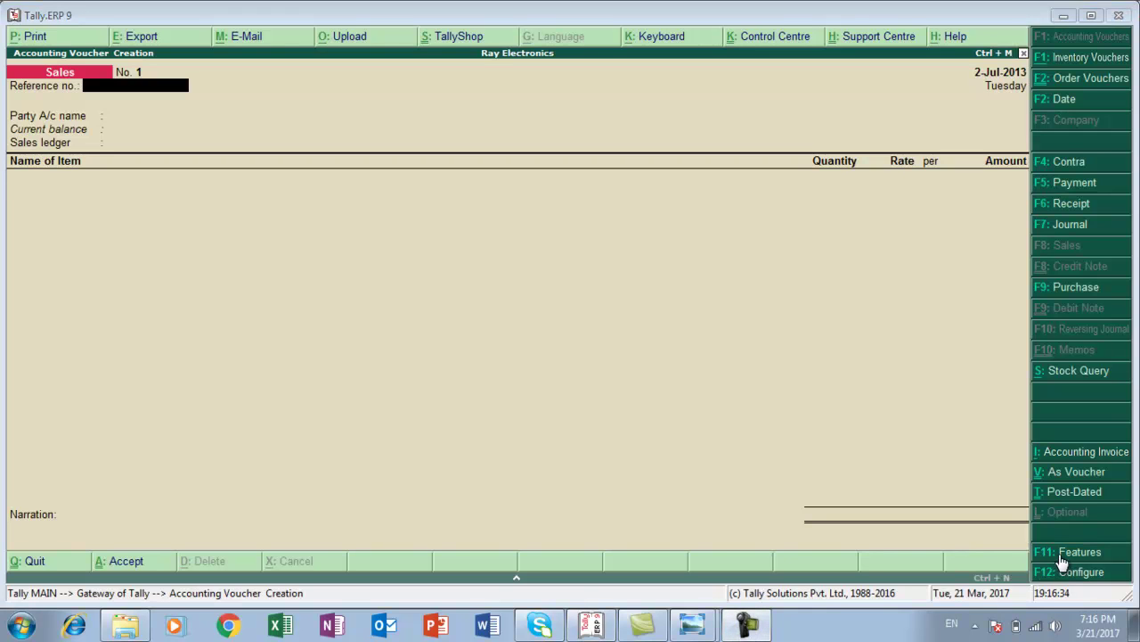
pyautogui.press('Return')
pyautogui.press('Return')
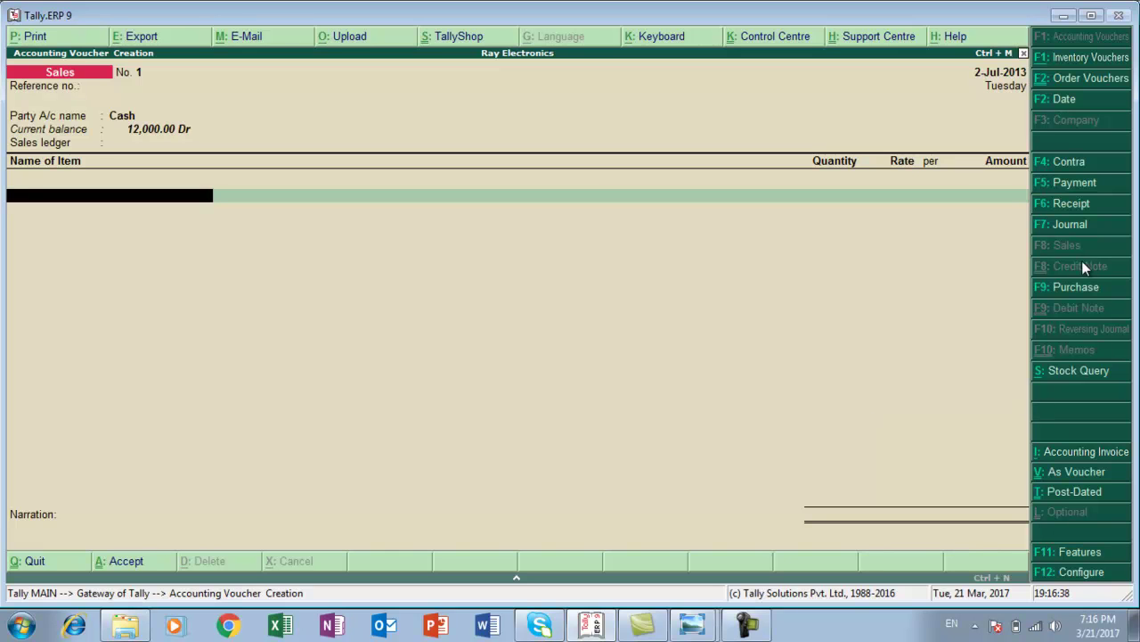
# Open a purchase voucher, check the invoice reference in assignment 5, and enter supplier invoice number ewd/inv/007 with the date 2-Jul-2013.
pyautogui.click(1075, 285)
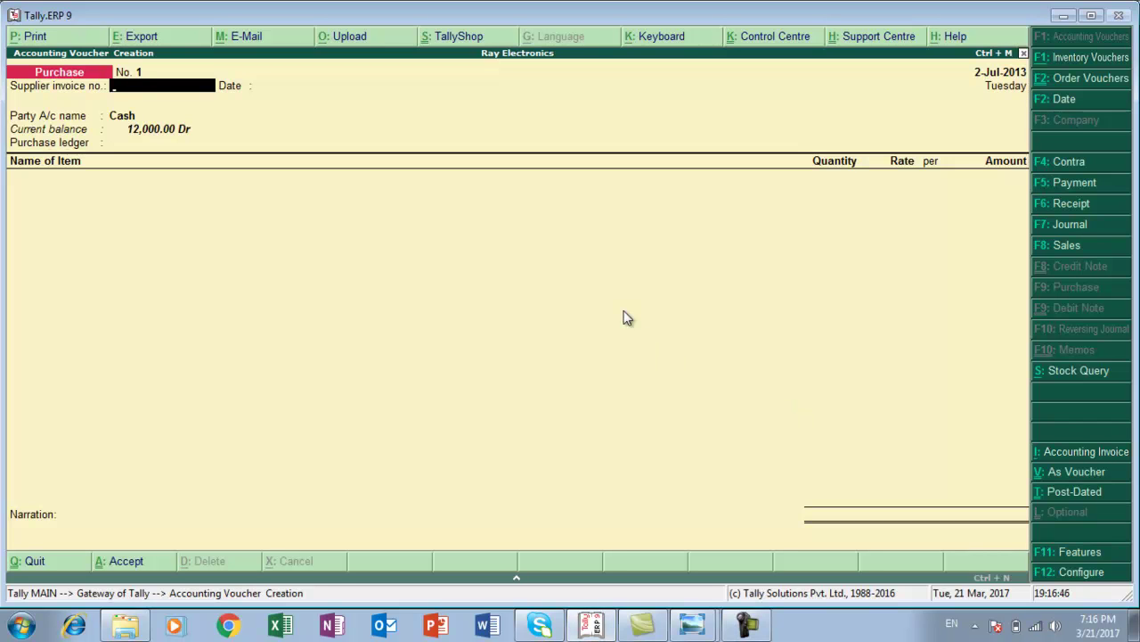
pyautogui.hotkey('alt', 'Tab')
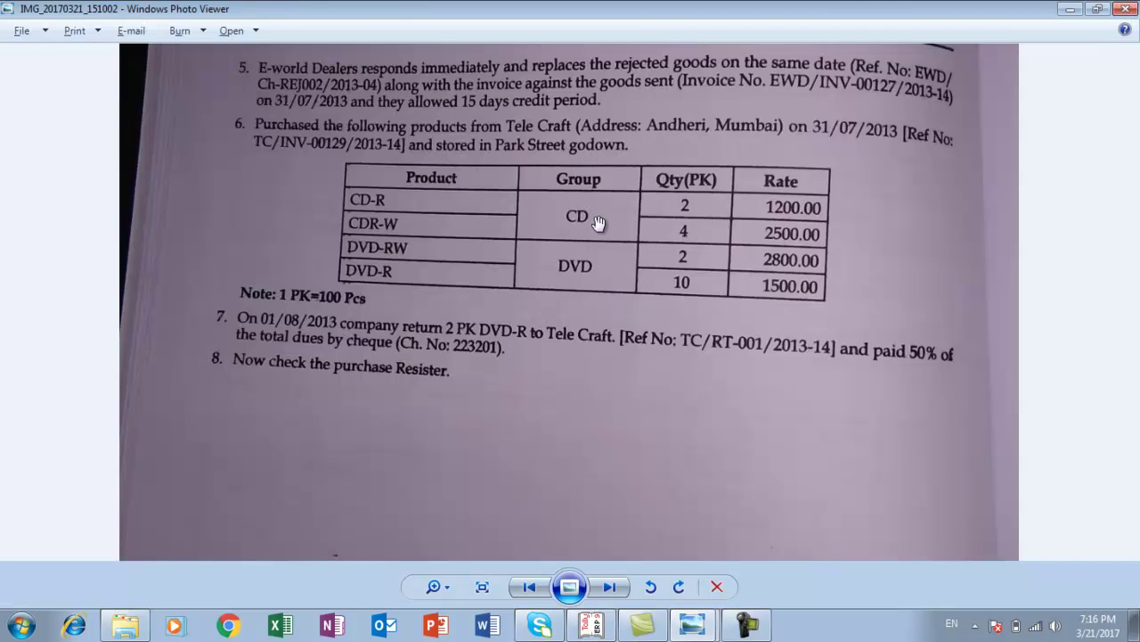
pyautogui.hotkey('alt', 'Tab')
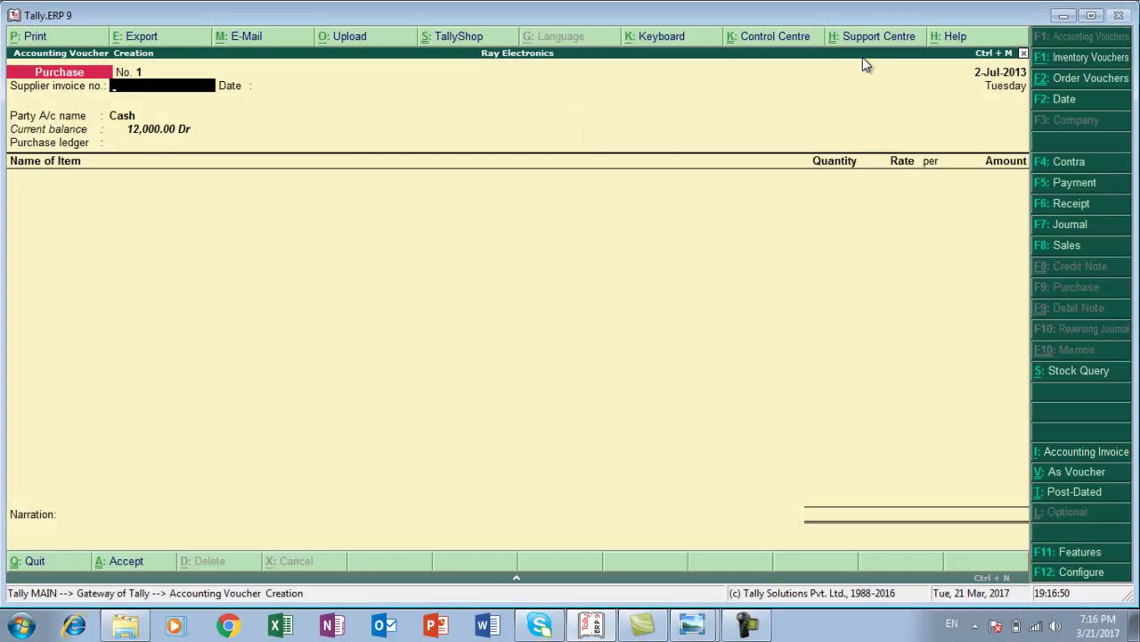
pyautogui.hotkey('alt', 'Tab')
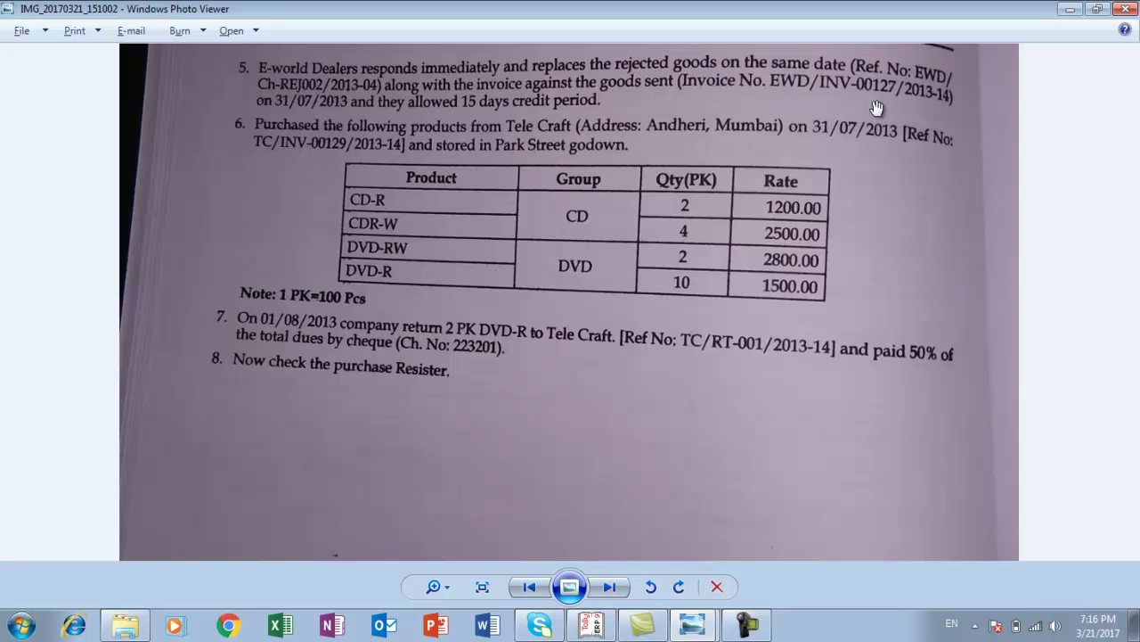
pyautogui.hotkey('alt', 'Tab')
pyautogui.write('ewd/inv/007')
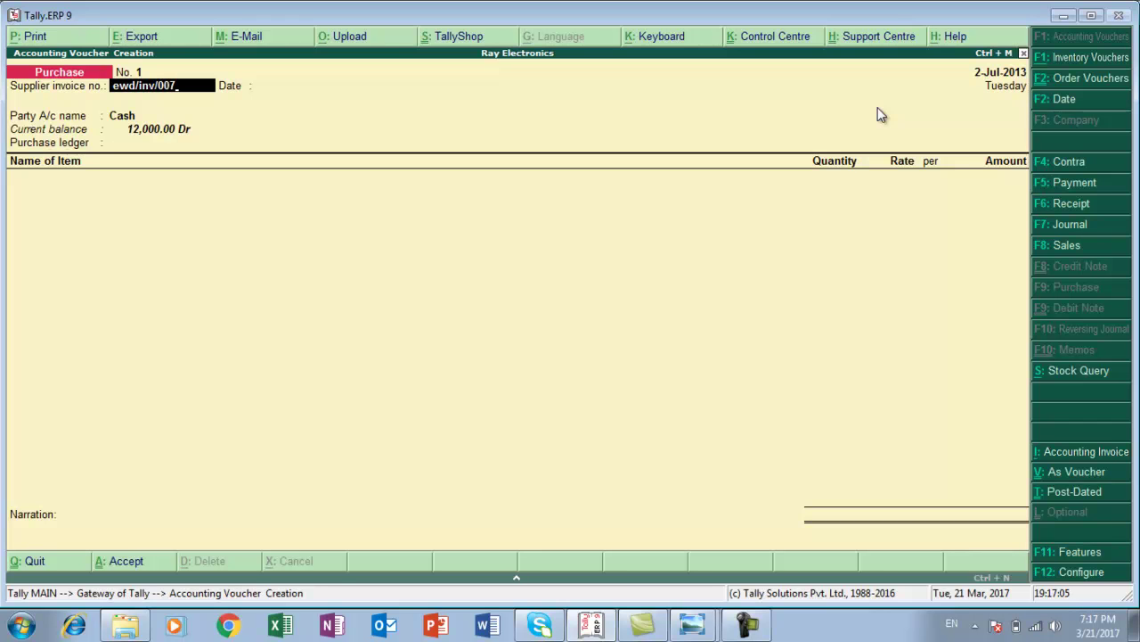
pyautogui.press('Return')
pyautogui.press('Return')
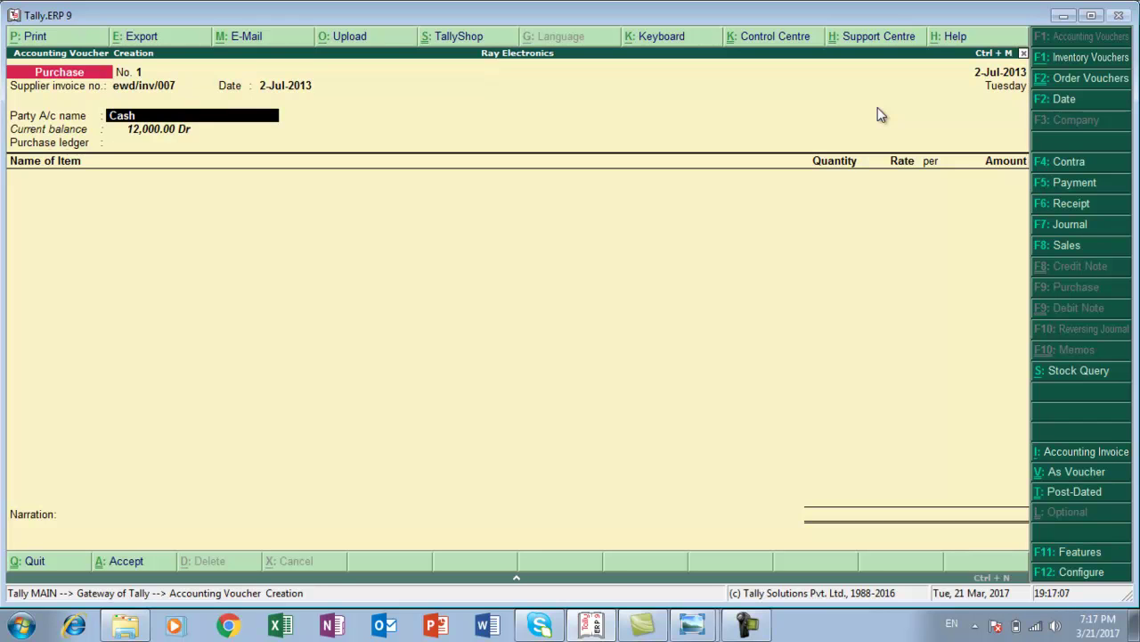
# Set the purchase voucher's party account to E World Dealer.
pyautogui.press('BackSpace')
pyautogui.click(879, 110)
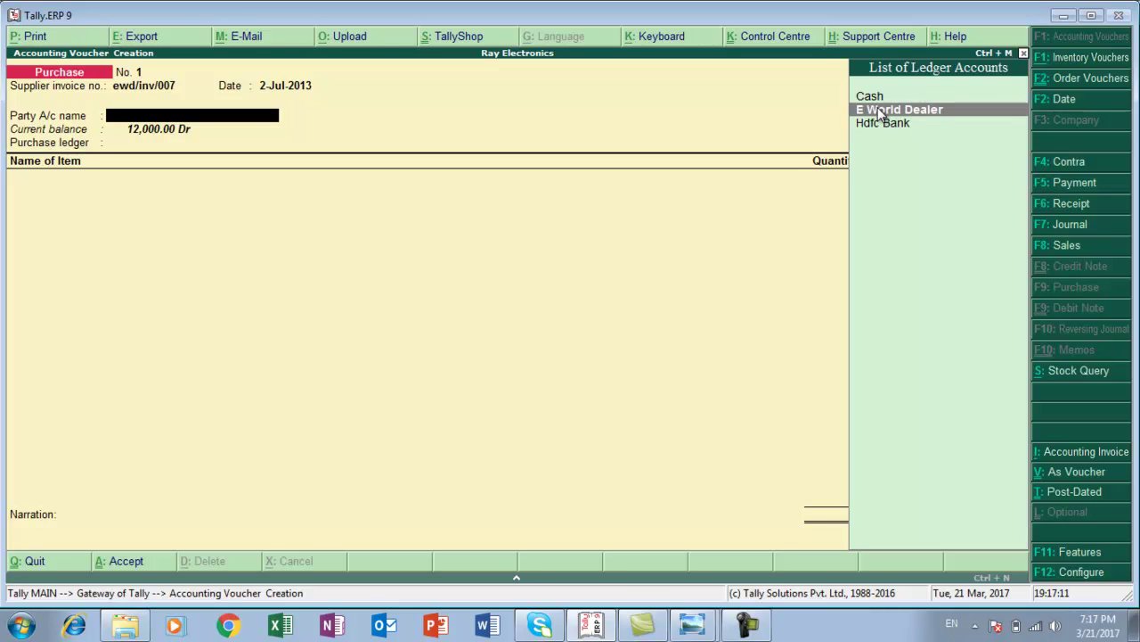
pyautogui.click(880, 110)
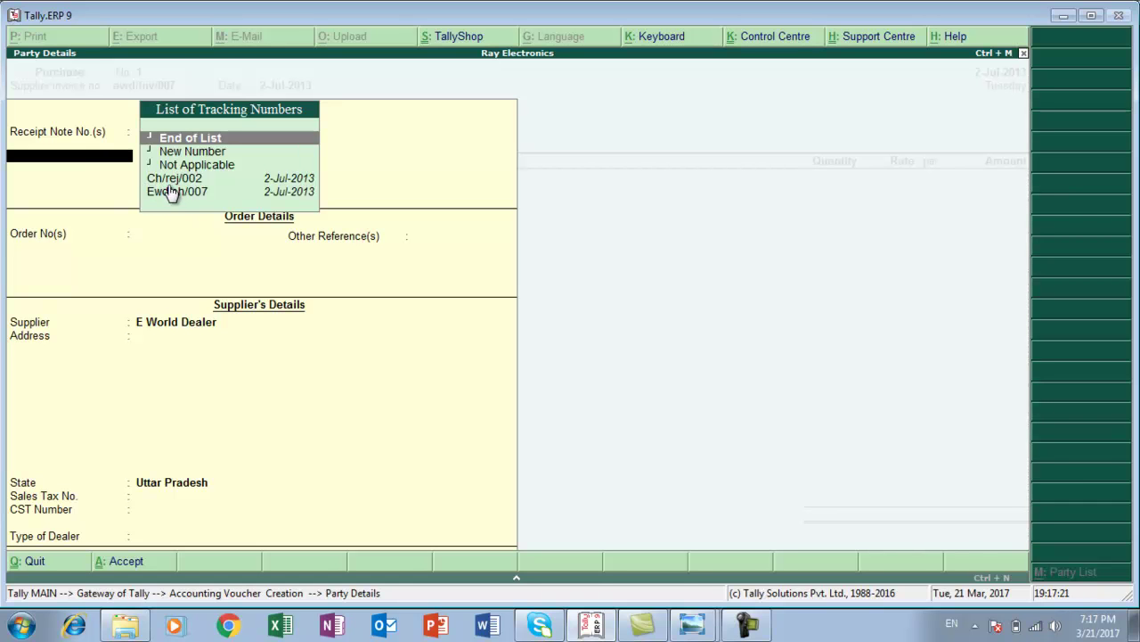
# Link receipt notes Ch/rej/002 and Ewd/ch/007 to the purchase voucher and keep the remaining order and supplier details.
pyautogui.press('Down')
pyautogui.press('Down')
pyautogui.press('Down')
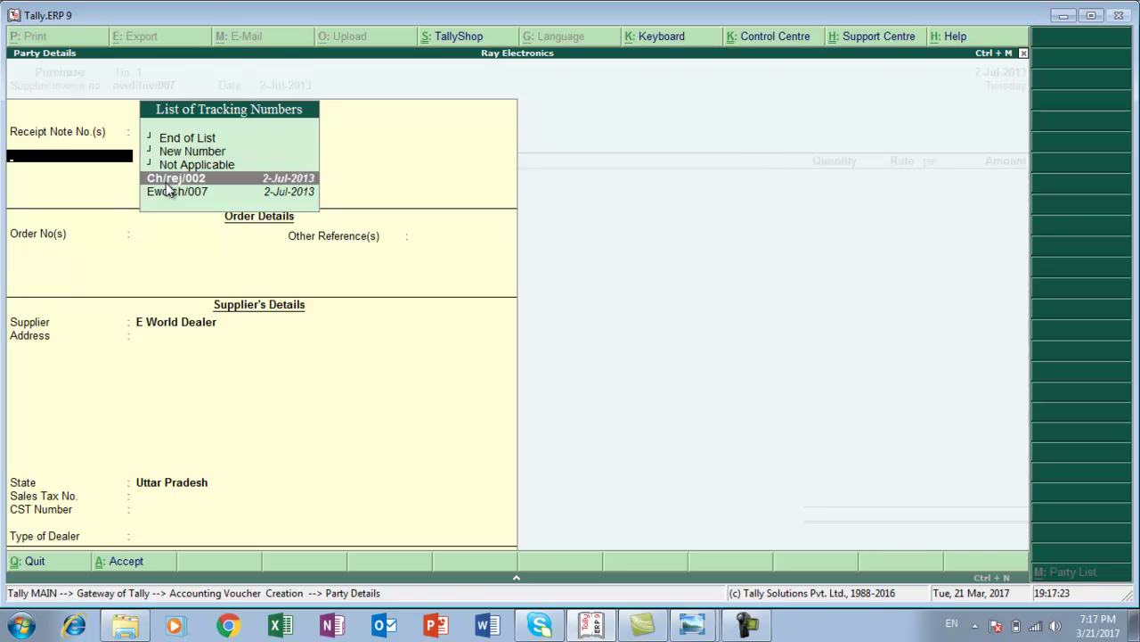
pyautogui.press('Return')
pyautogui.press('Down')
pyautogui.press('Down')
pyautogui.press('Down')
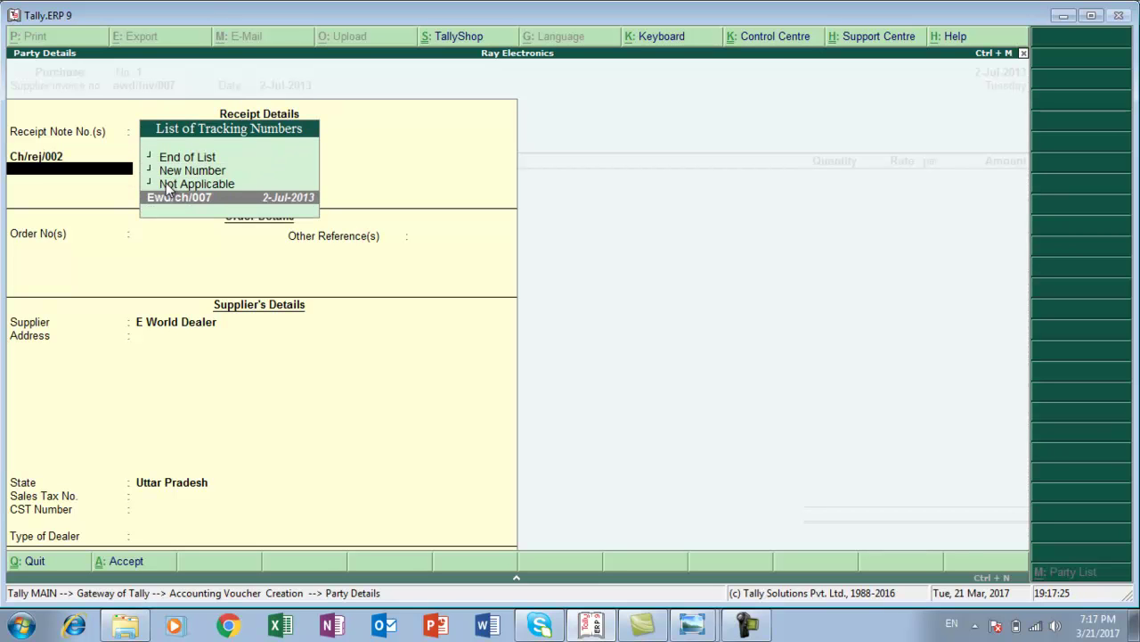
pyautogui.press('Return')
pyautogui.press('Return')
pyautogui.press('Return')
pyautogui.press('Return')
pyautogui.press('Return')
pyautogui.press('Return')
pyautogui.press('Return')
pyautogui.press('Return')
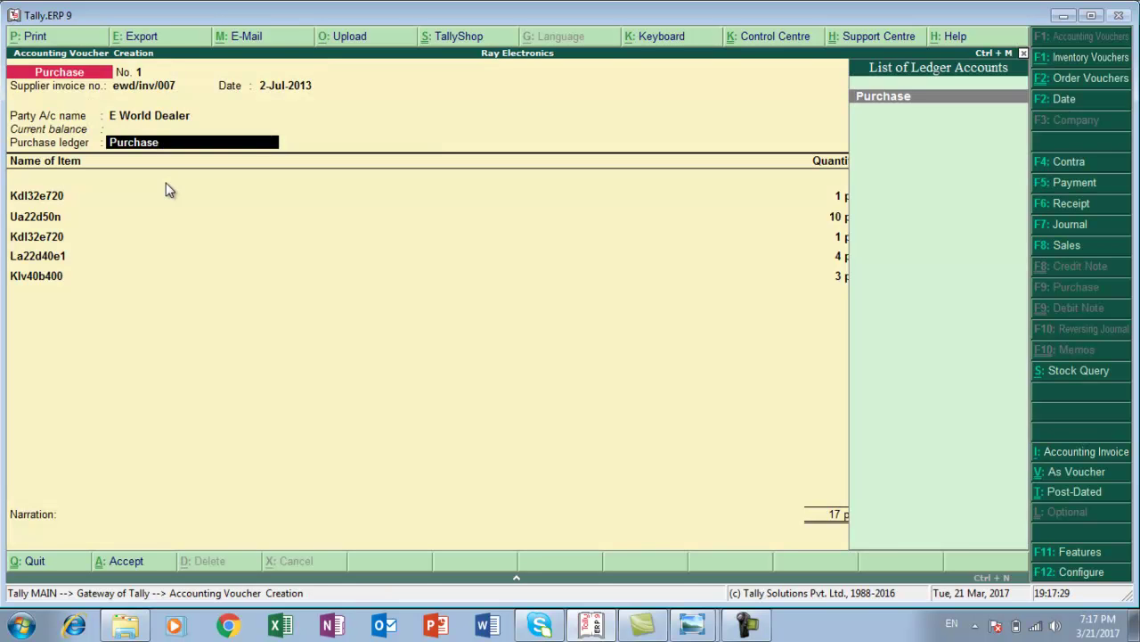